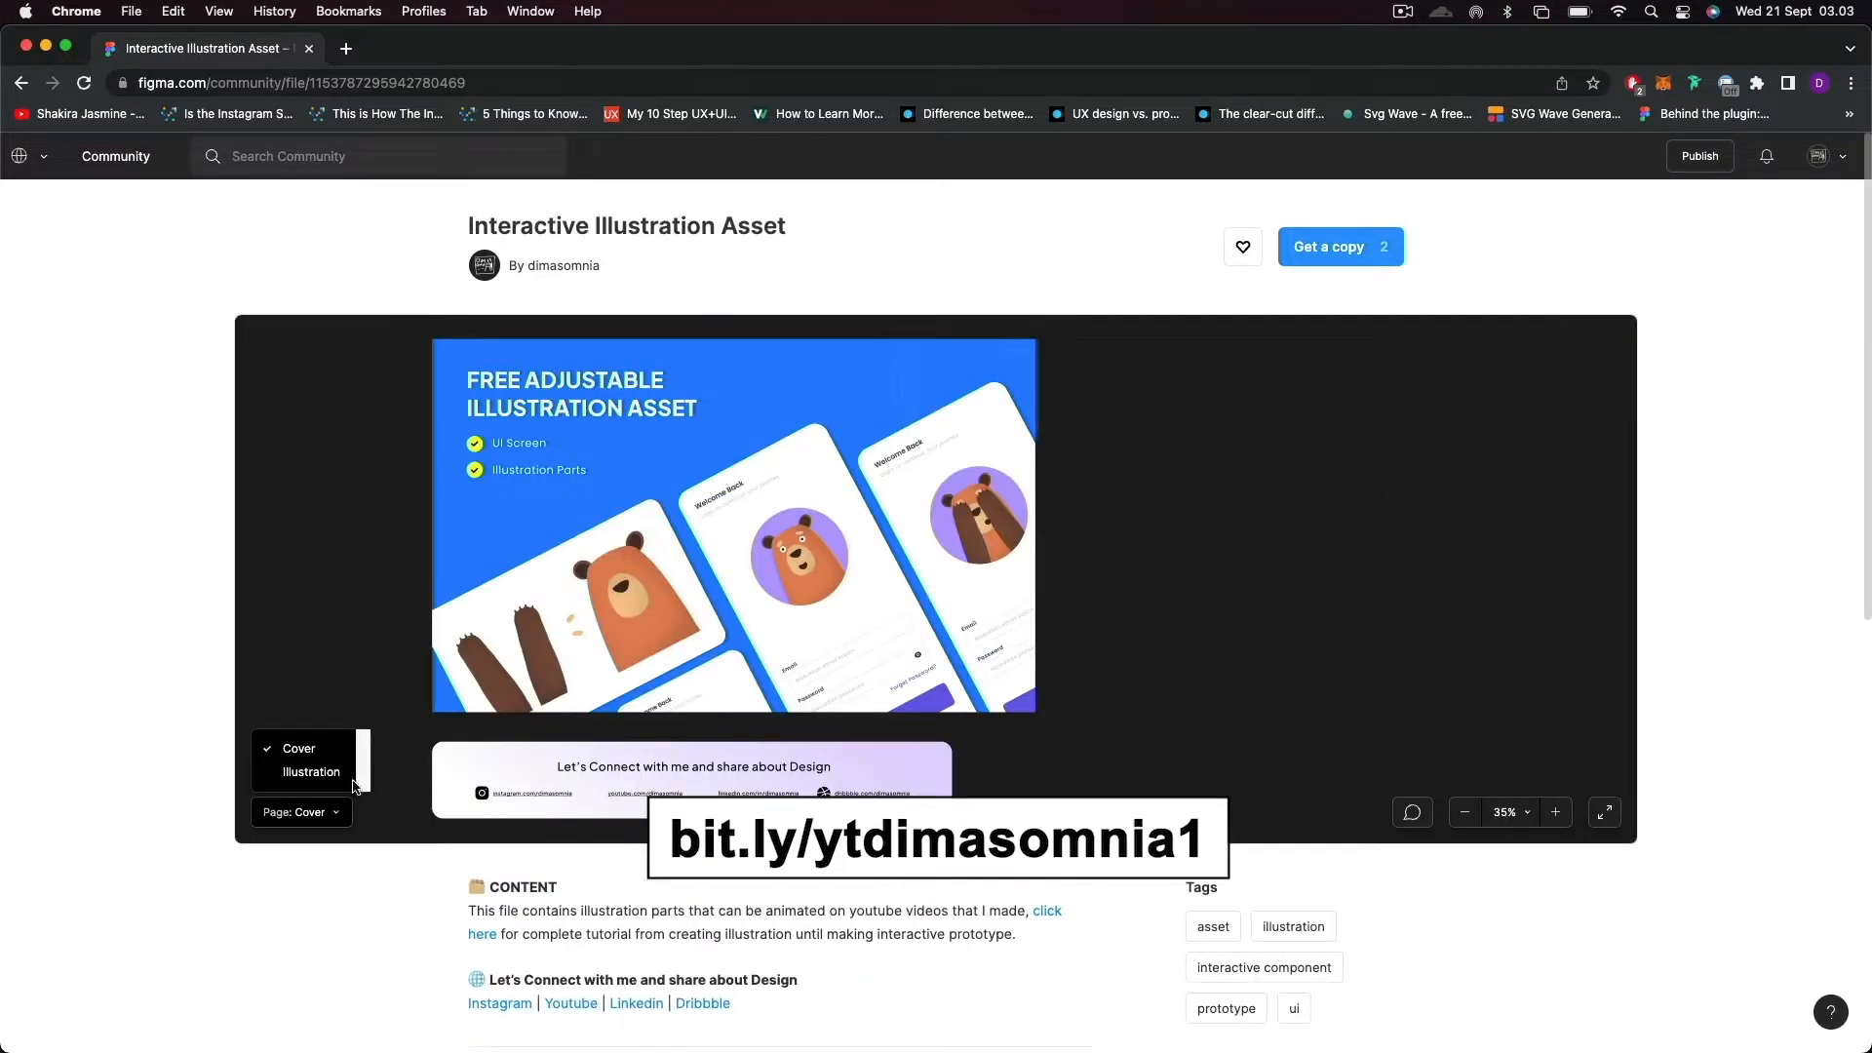
# Show the Illustration page in the preview of the Interactive Illustration Asset community file.
pyautogui.click(311, 771)
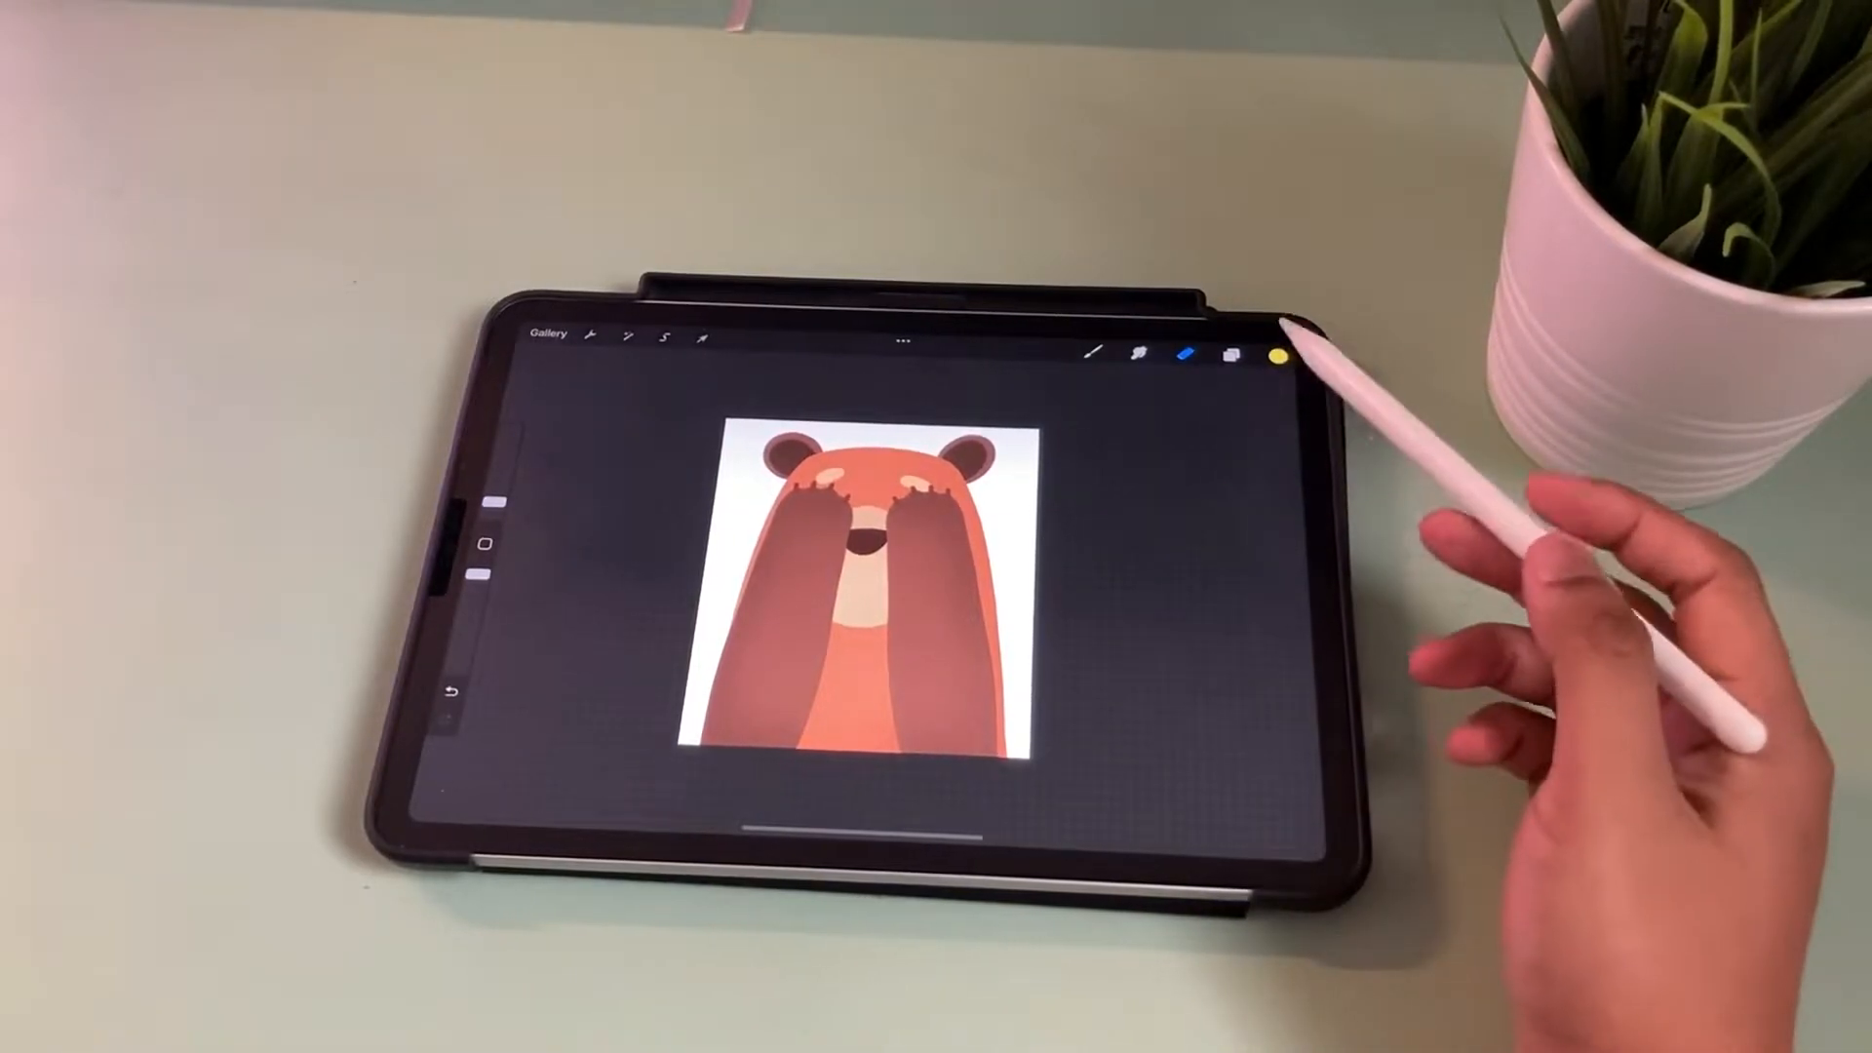
pyautogui.click(1232, 353)
pyautogui.click(1170, 583)
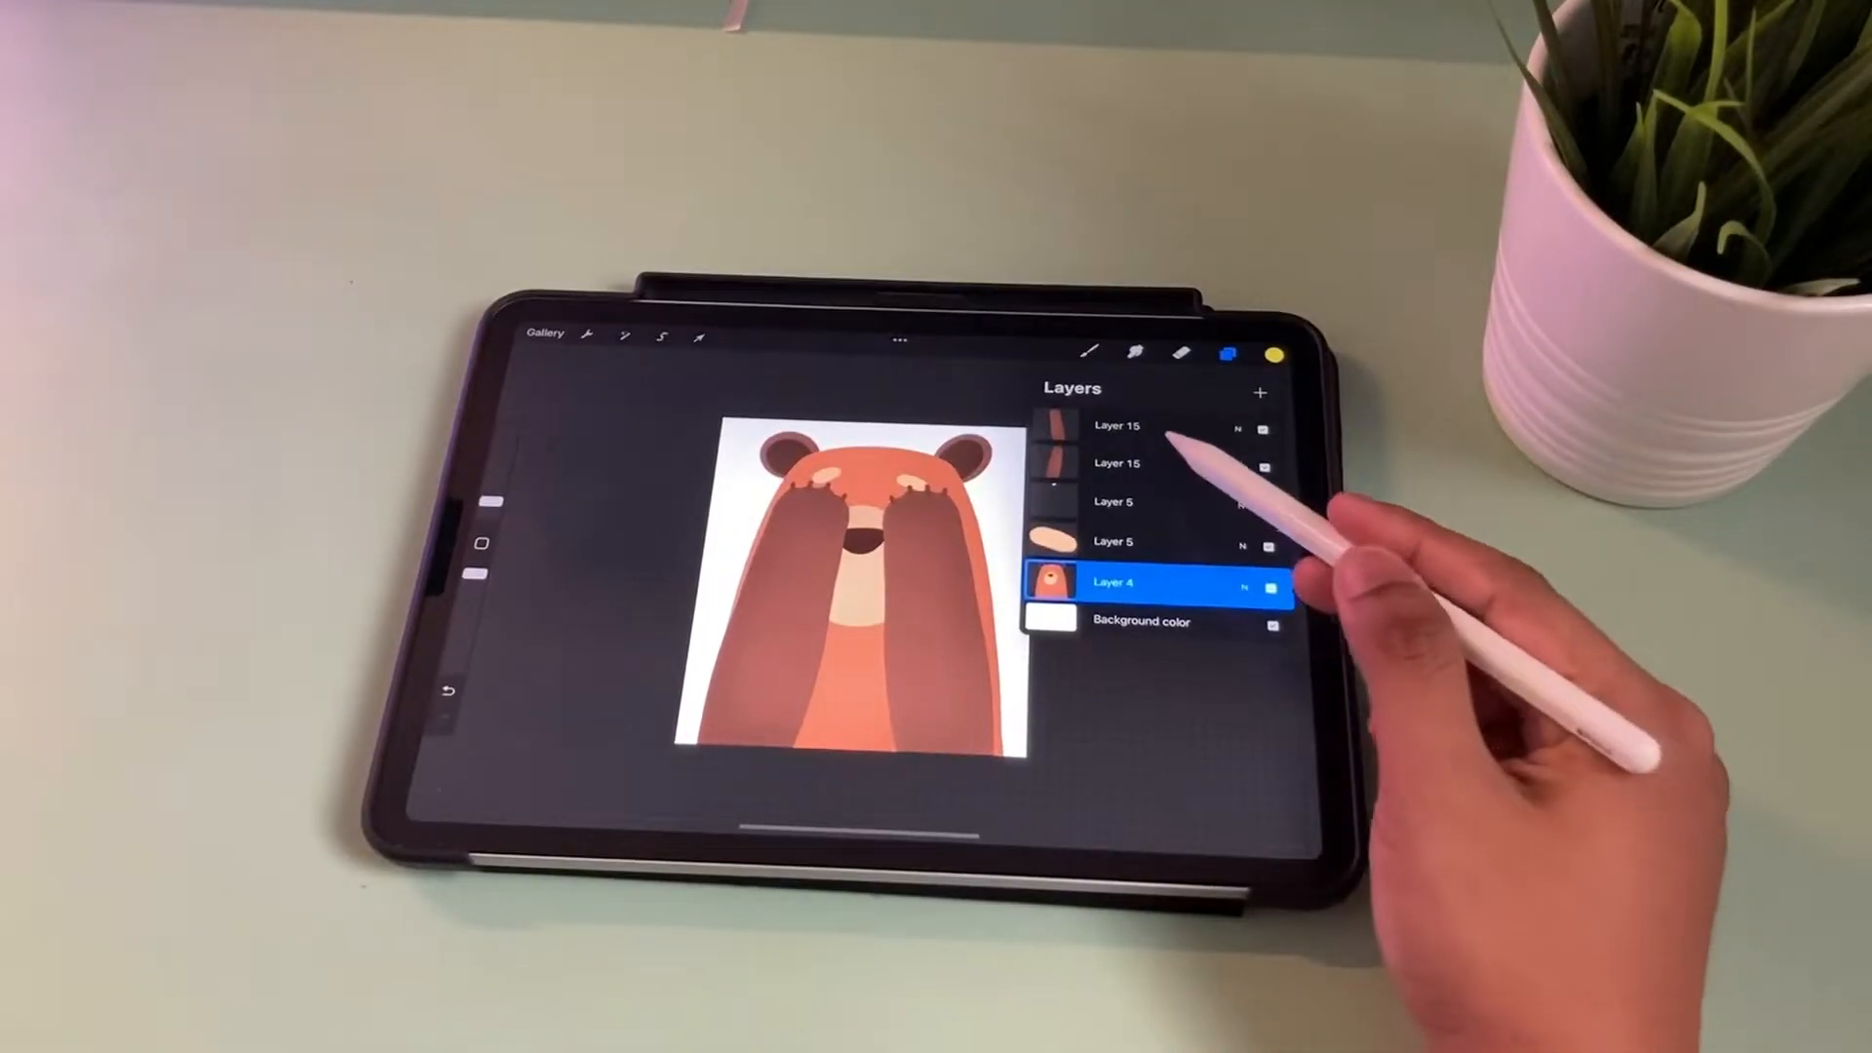
pyautogui.click(1165, 464)
pyautogui.moveTo(1160, 426); pyautogui.dragTo(1243, 429)
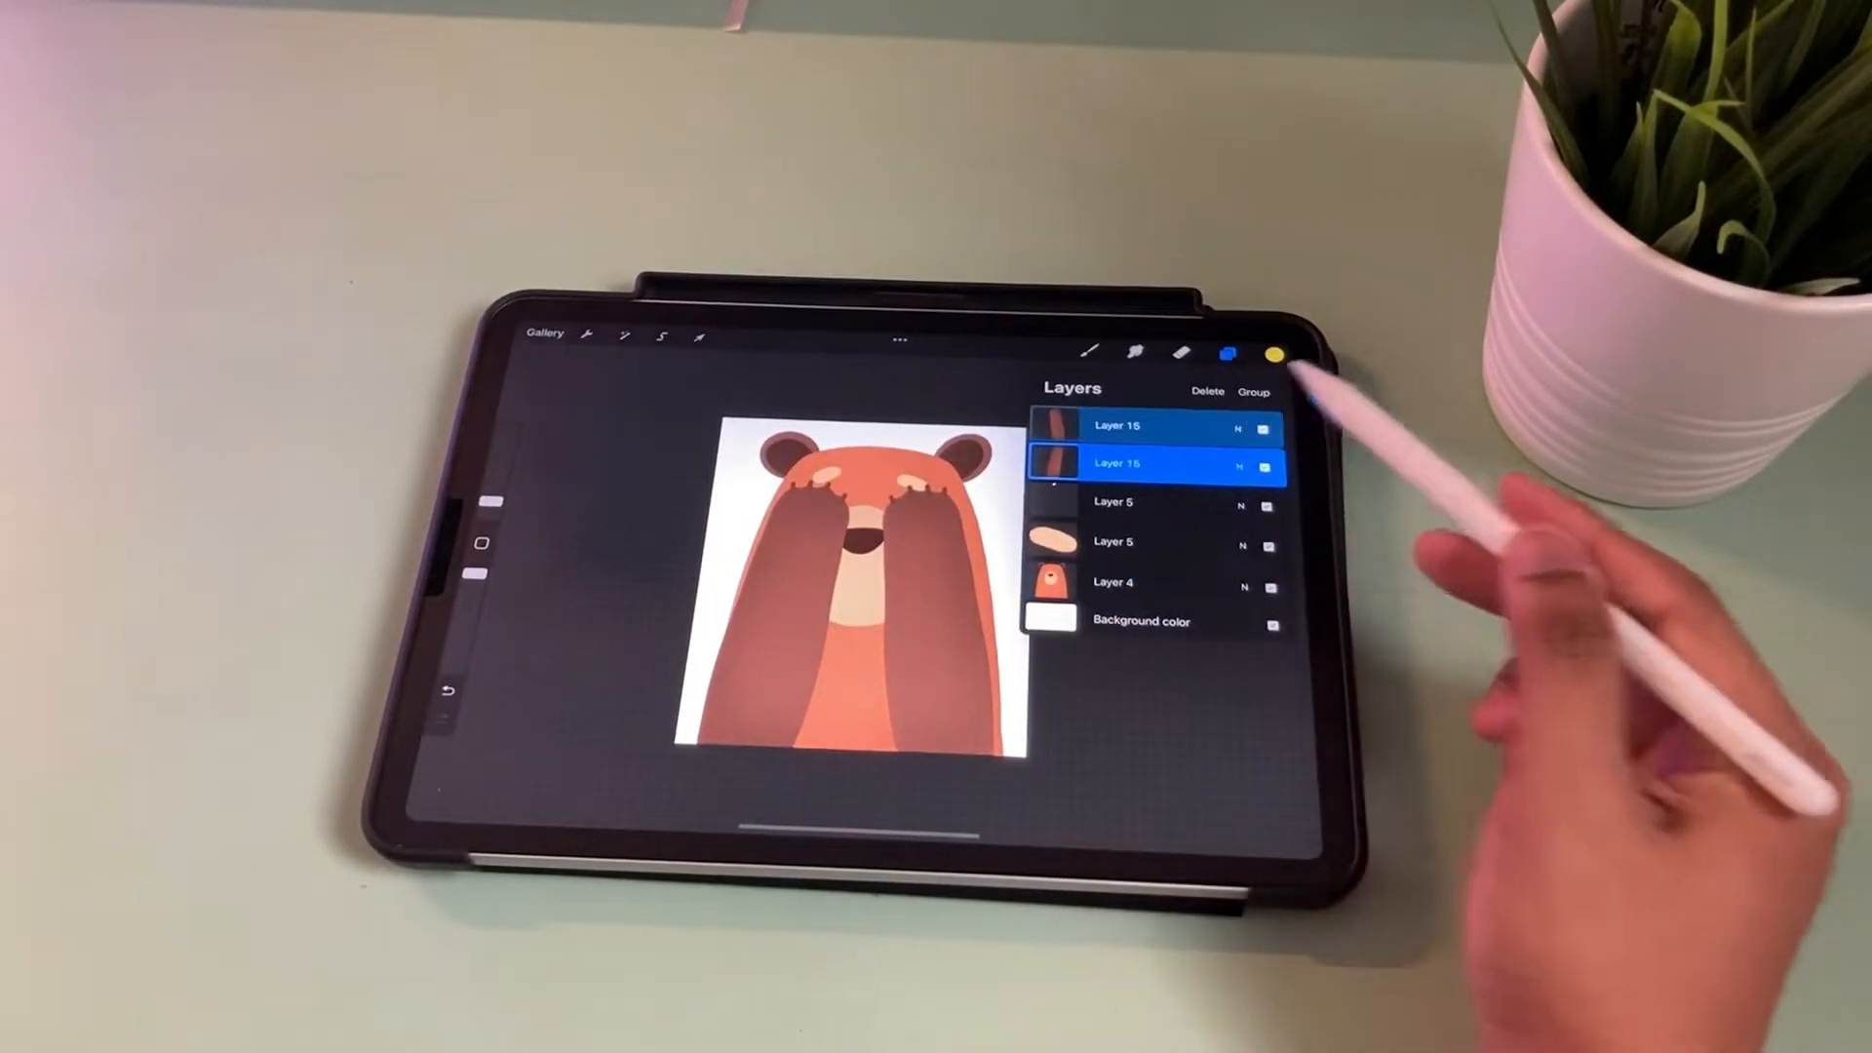
pyautogui.click(1254, 393)
pyautogui.click(1213, 464)
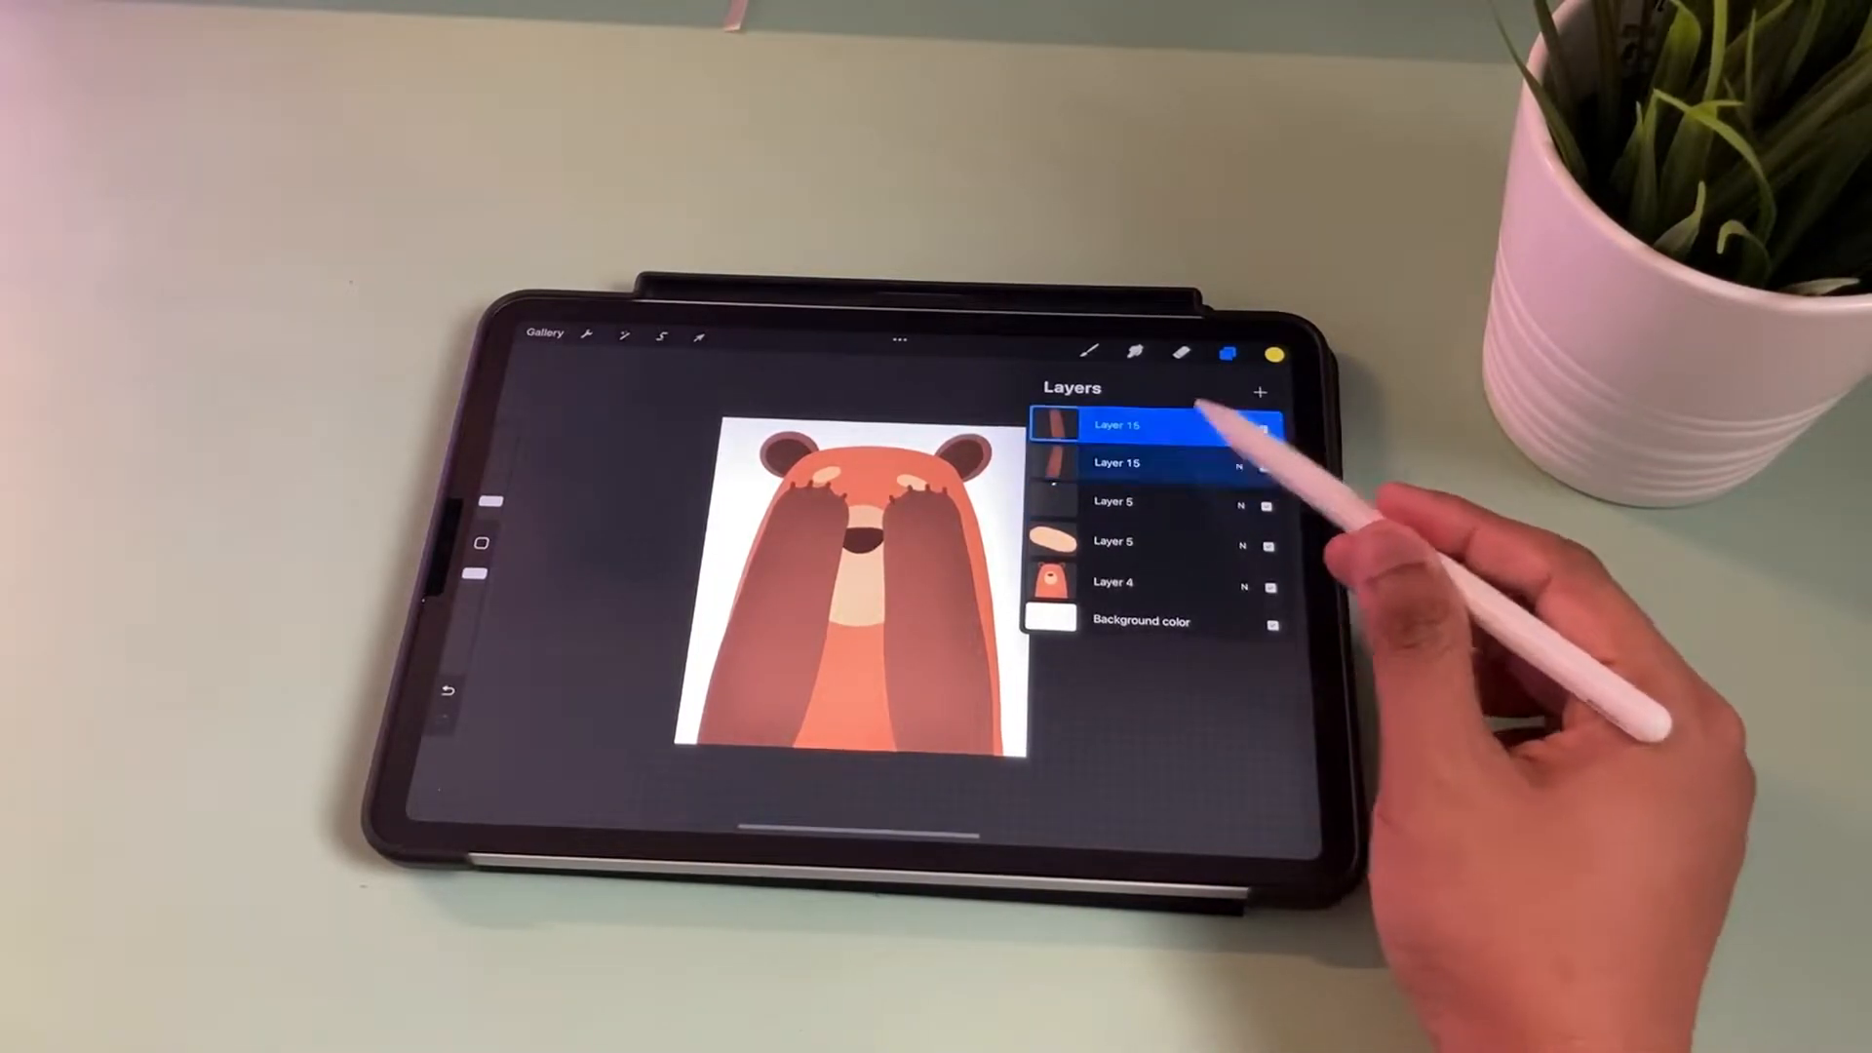
pyautogui.click(1231, 465)
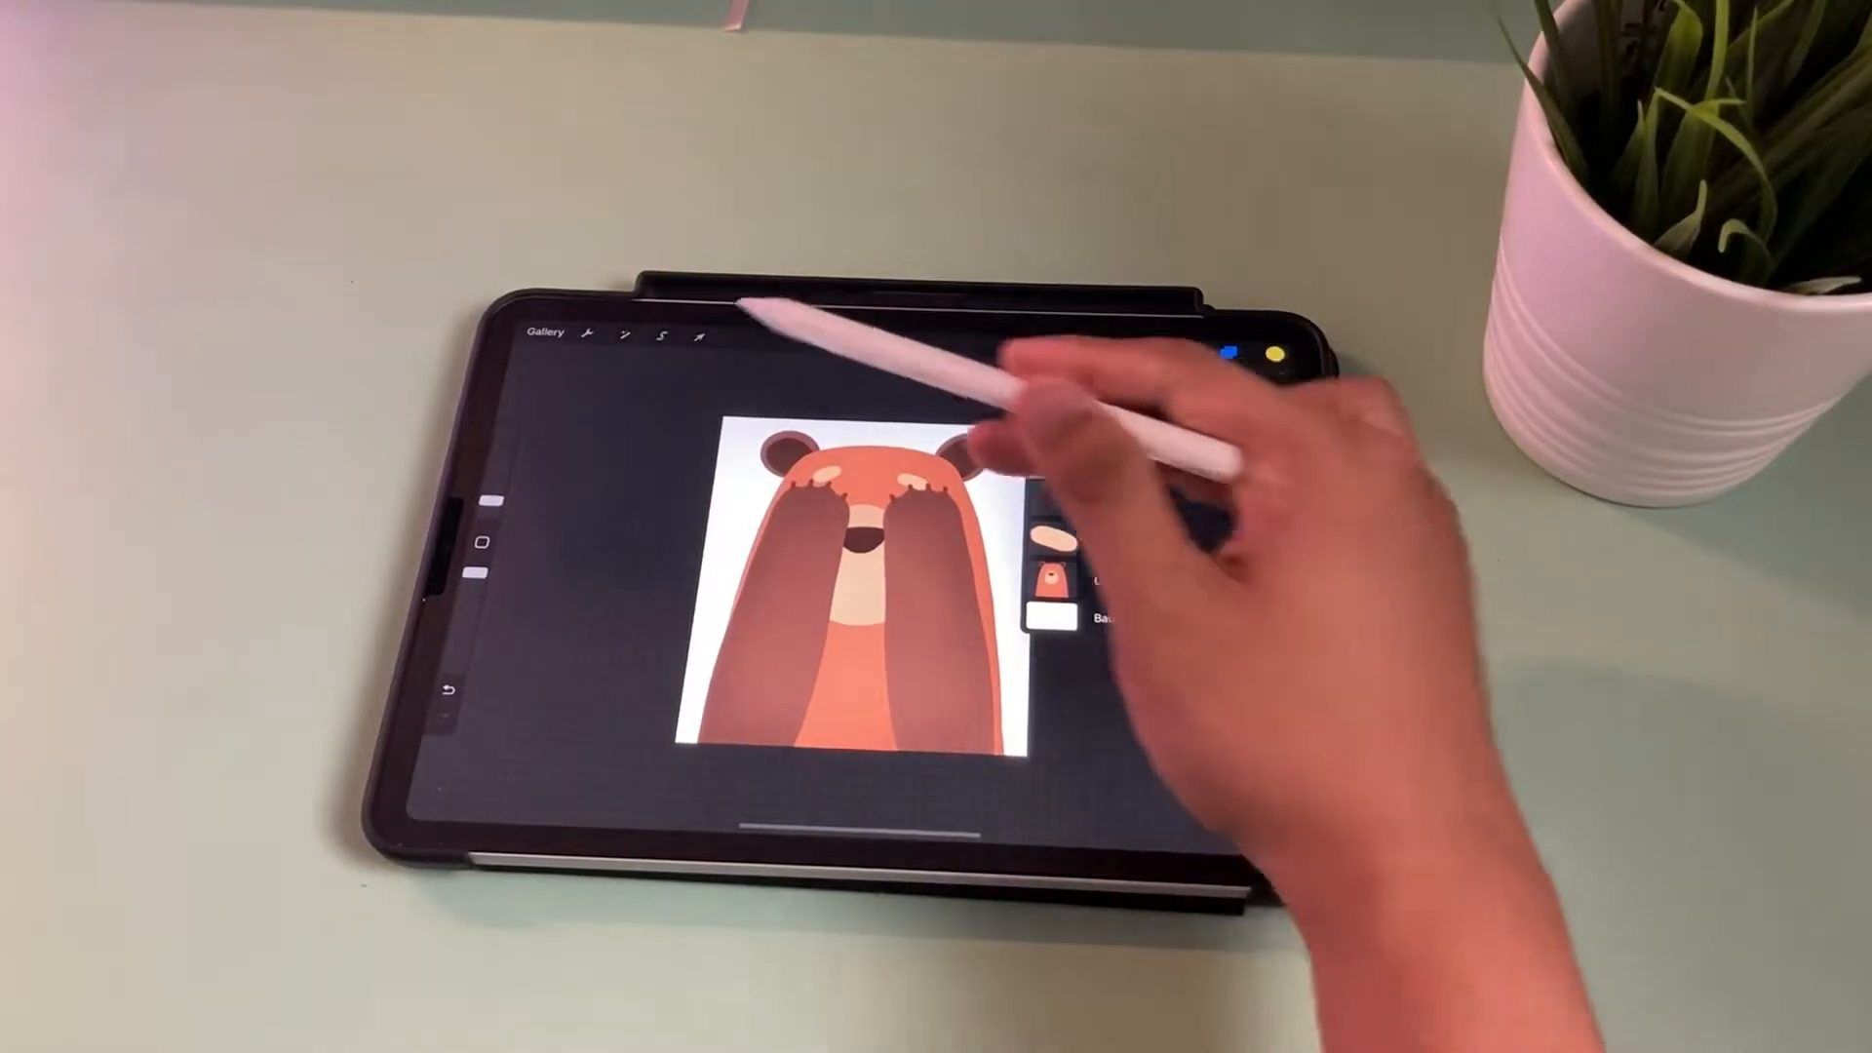
pyautogui.click(699, 335)
pyautogui.moveTo(953, 614); pyautogui.dragTo(969, 594)
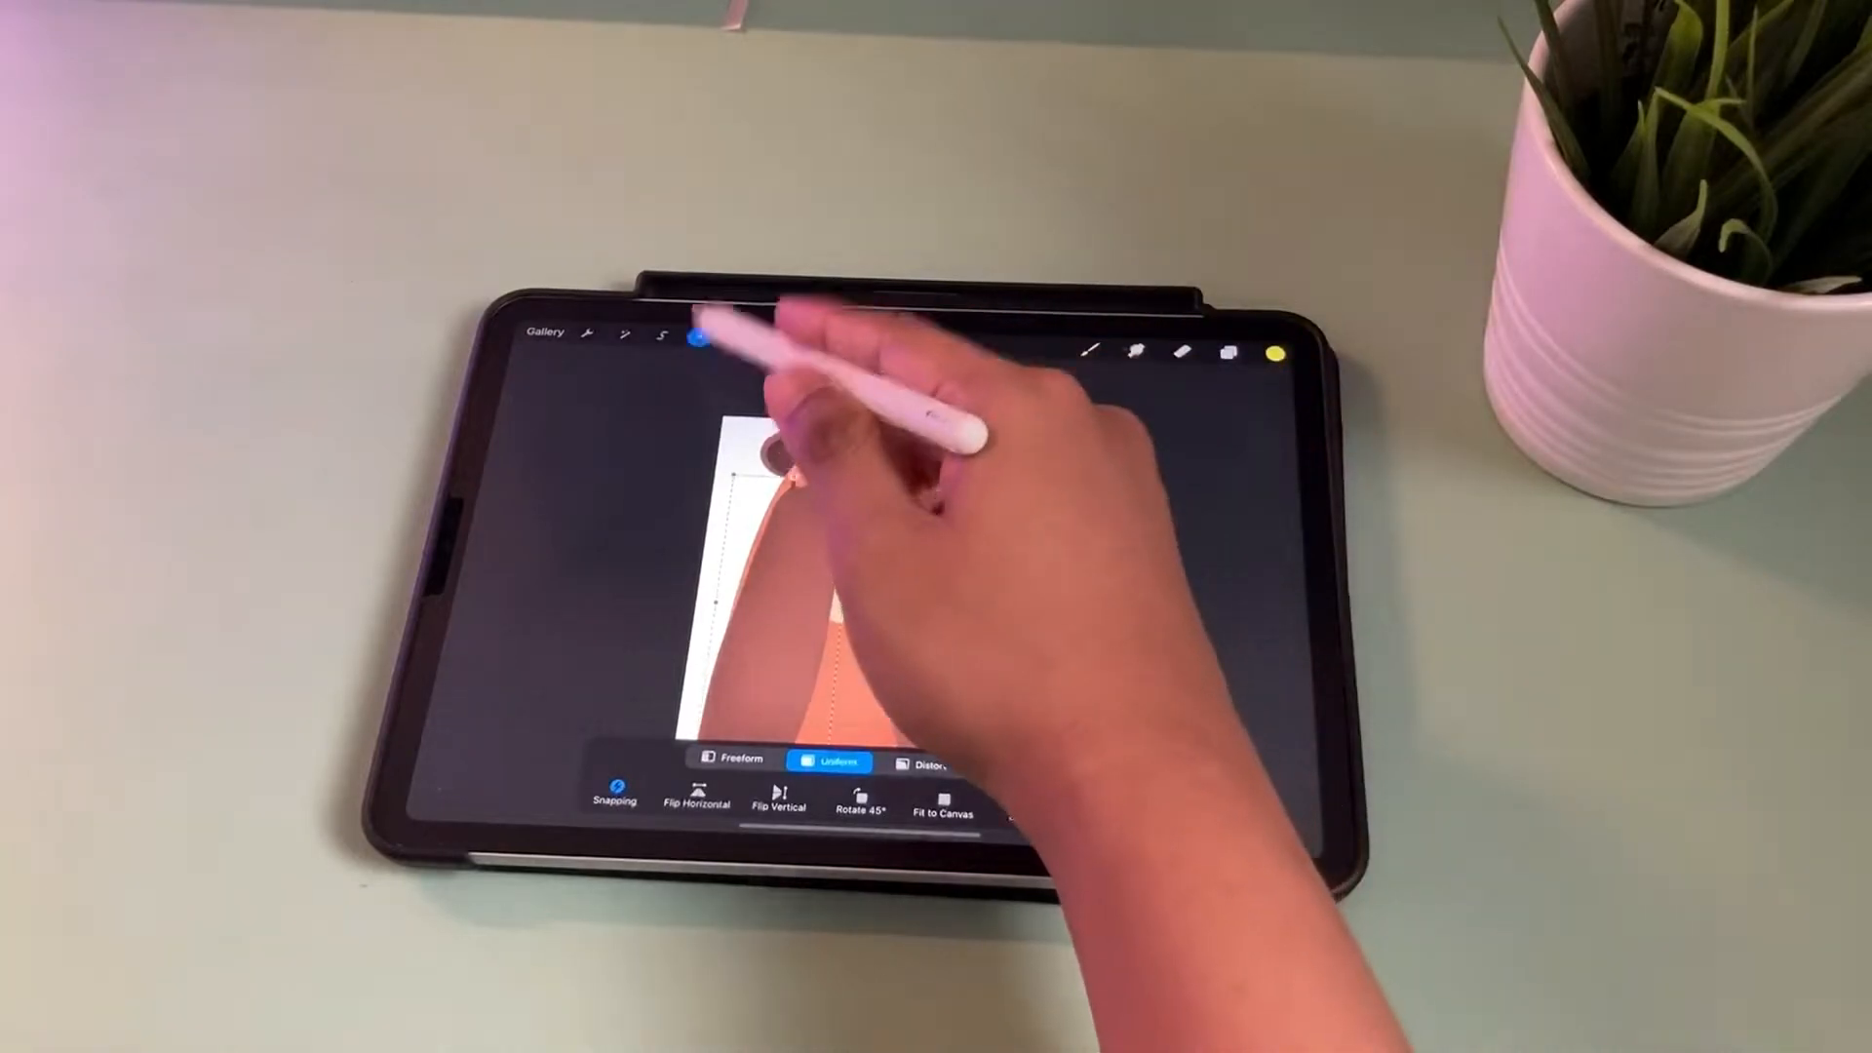
pyautogui.click(1181, 351)
pyautogui.click(1228, 353)
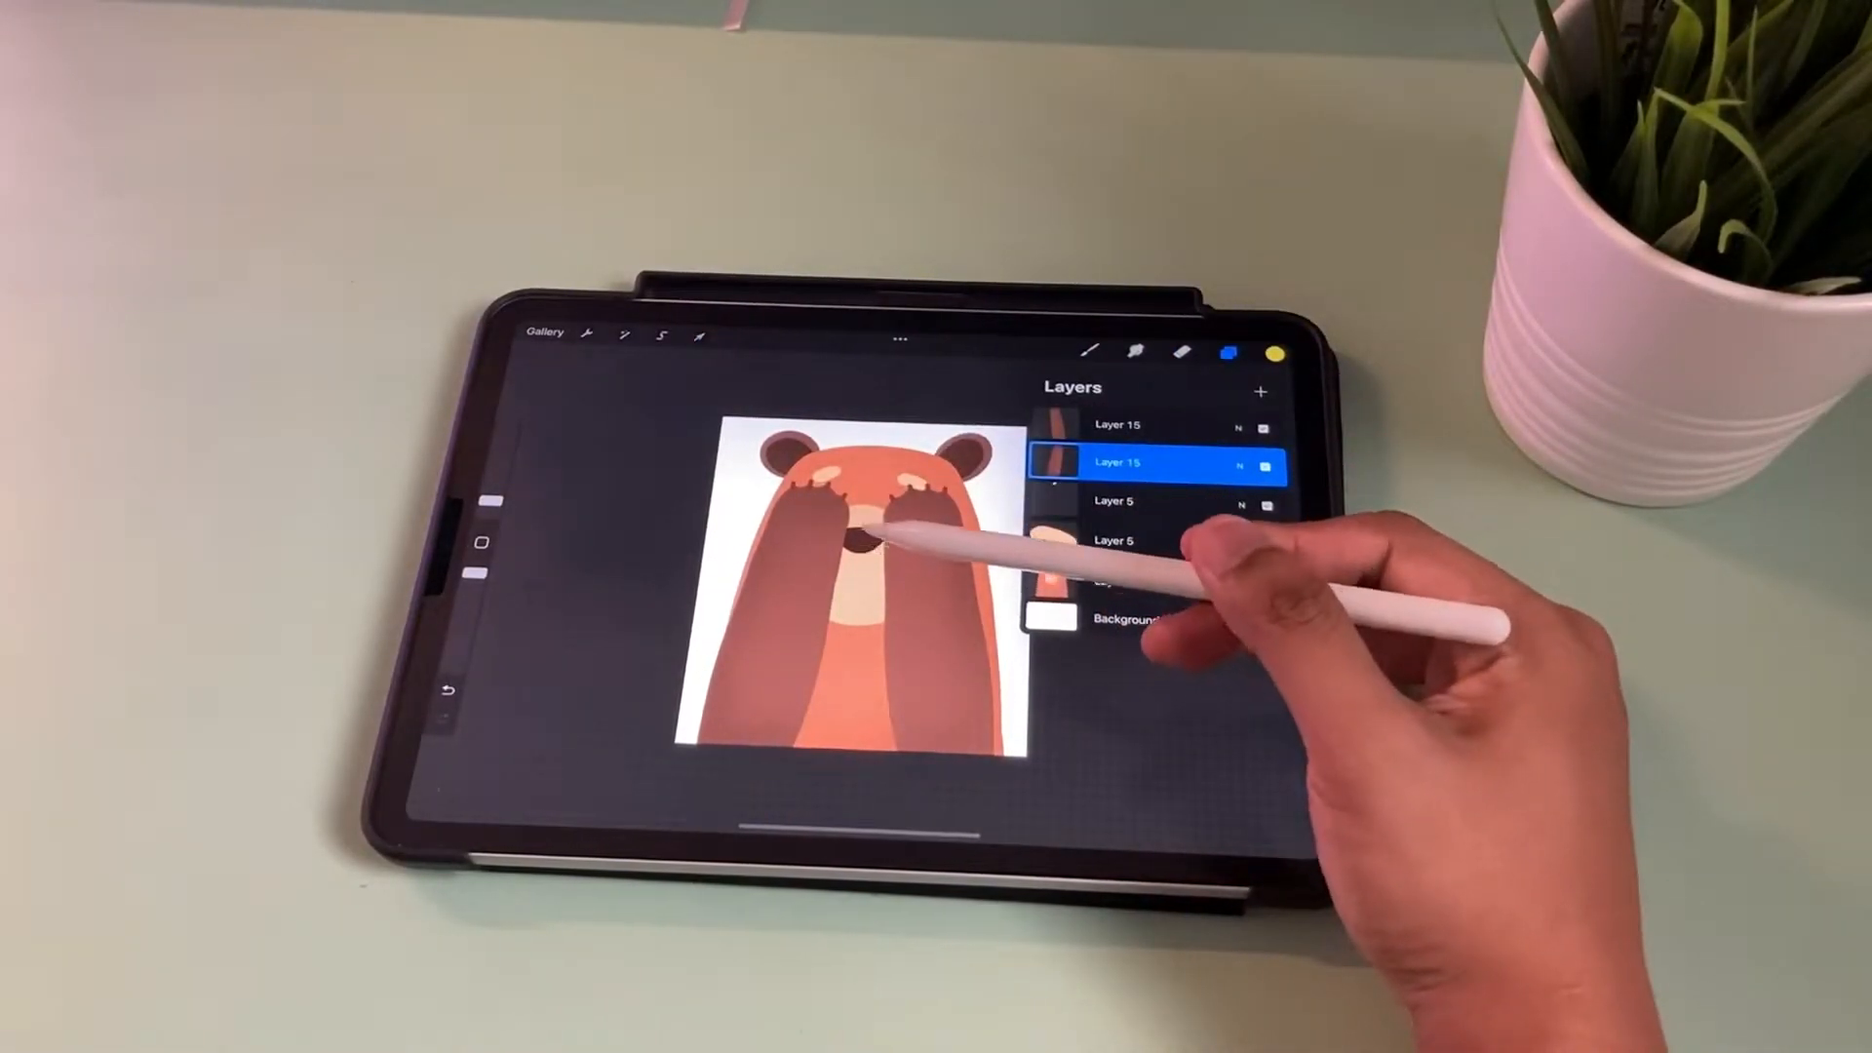
pyautogui.click(1151, 581)
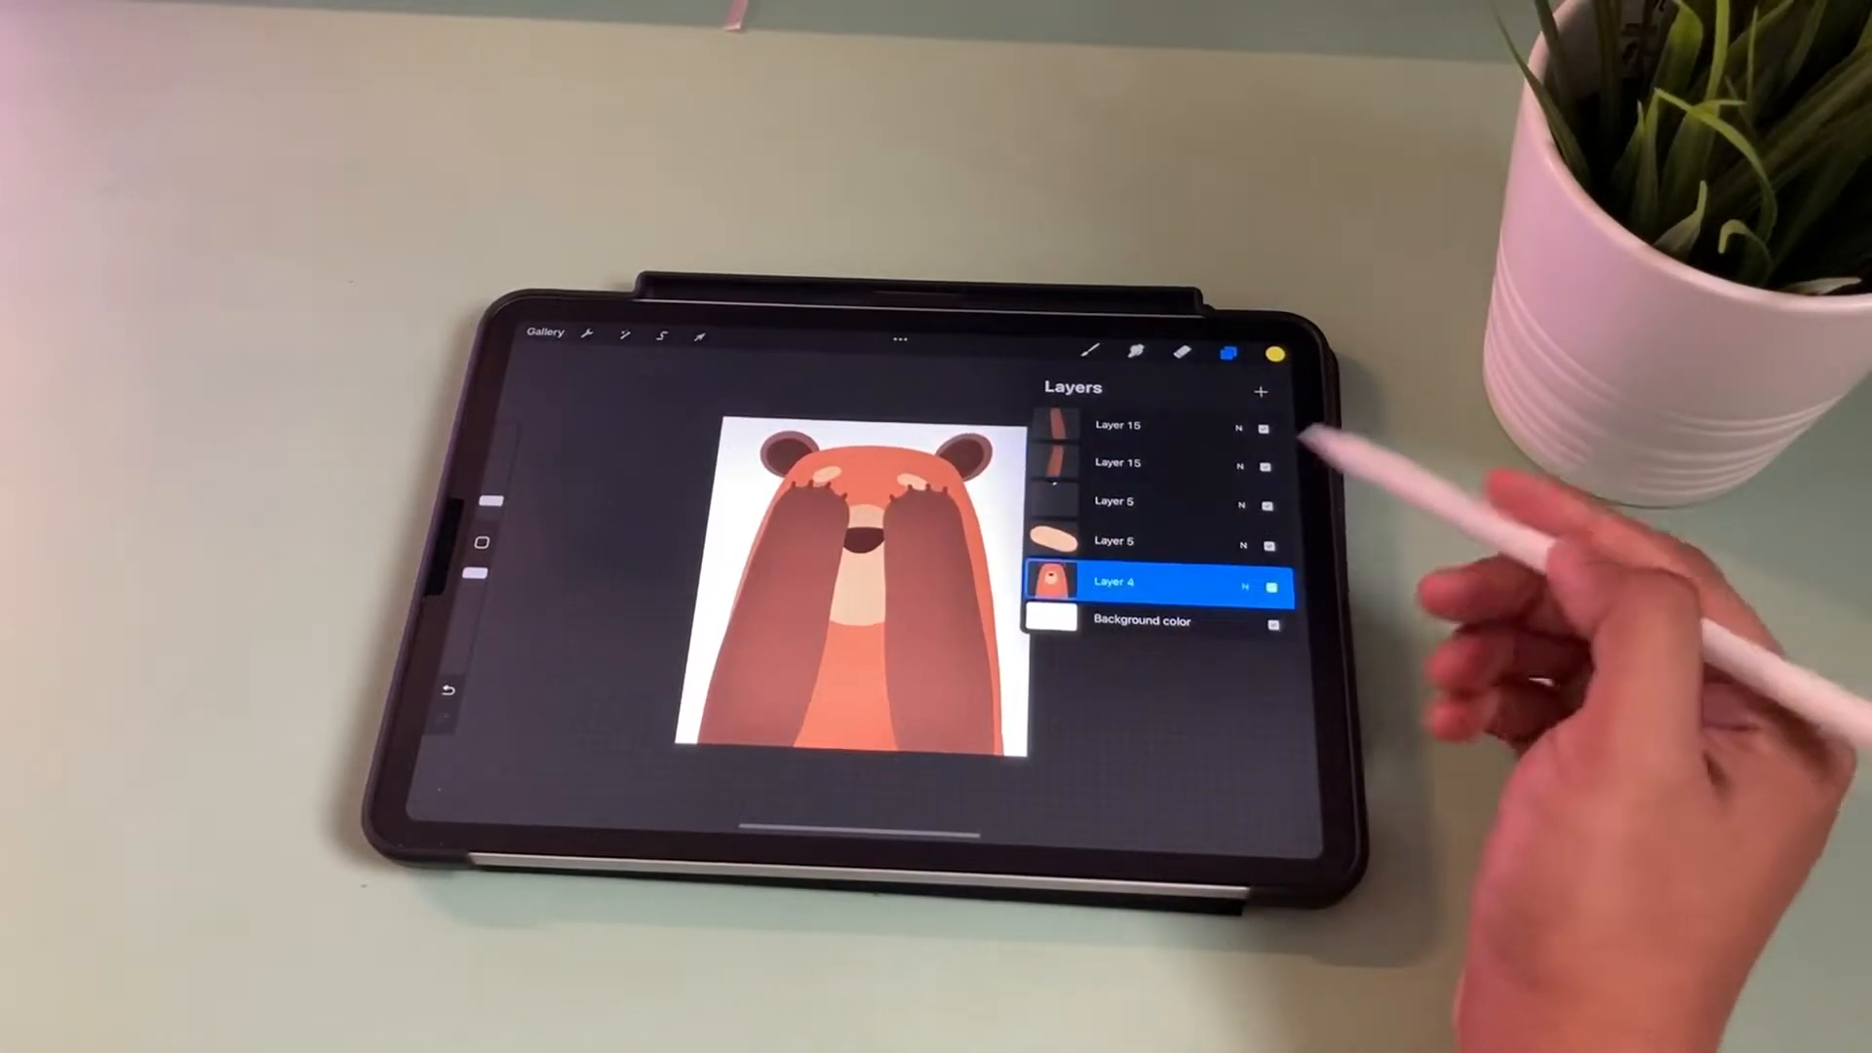
pyautogui.click(699, 335)
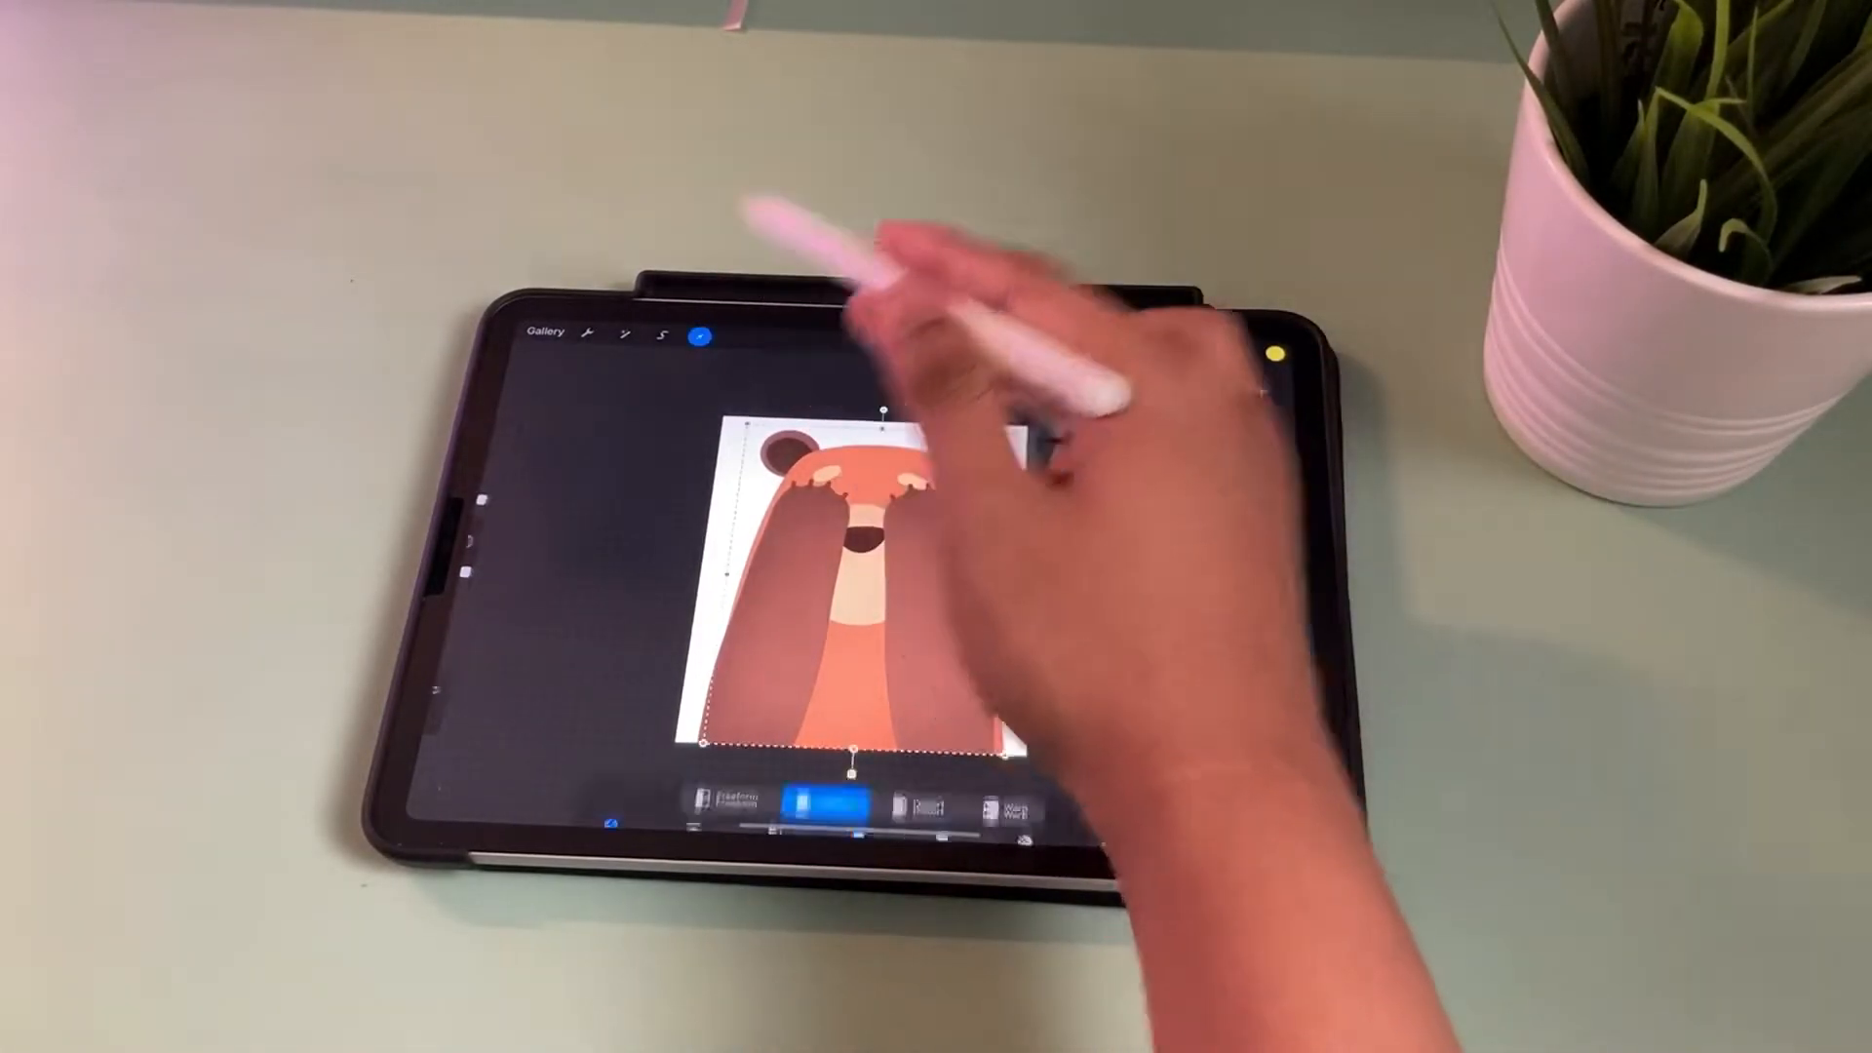
pyautogui.moveTo(1061, 578); pyautogui.dragTo(1158, 565)
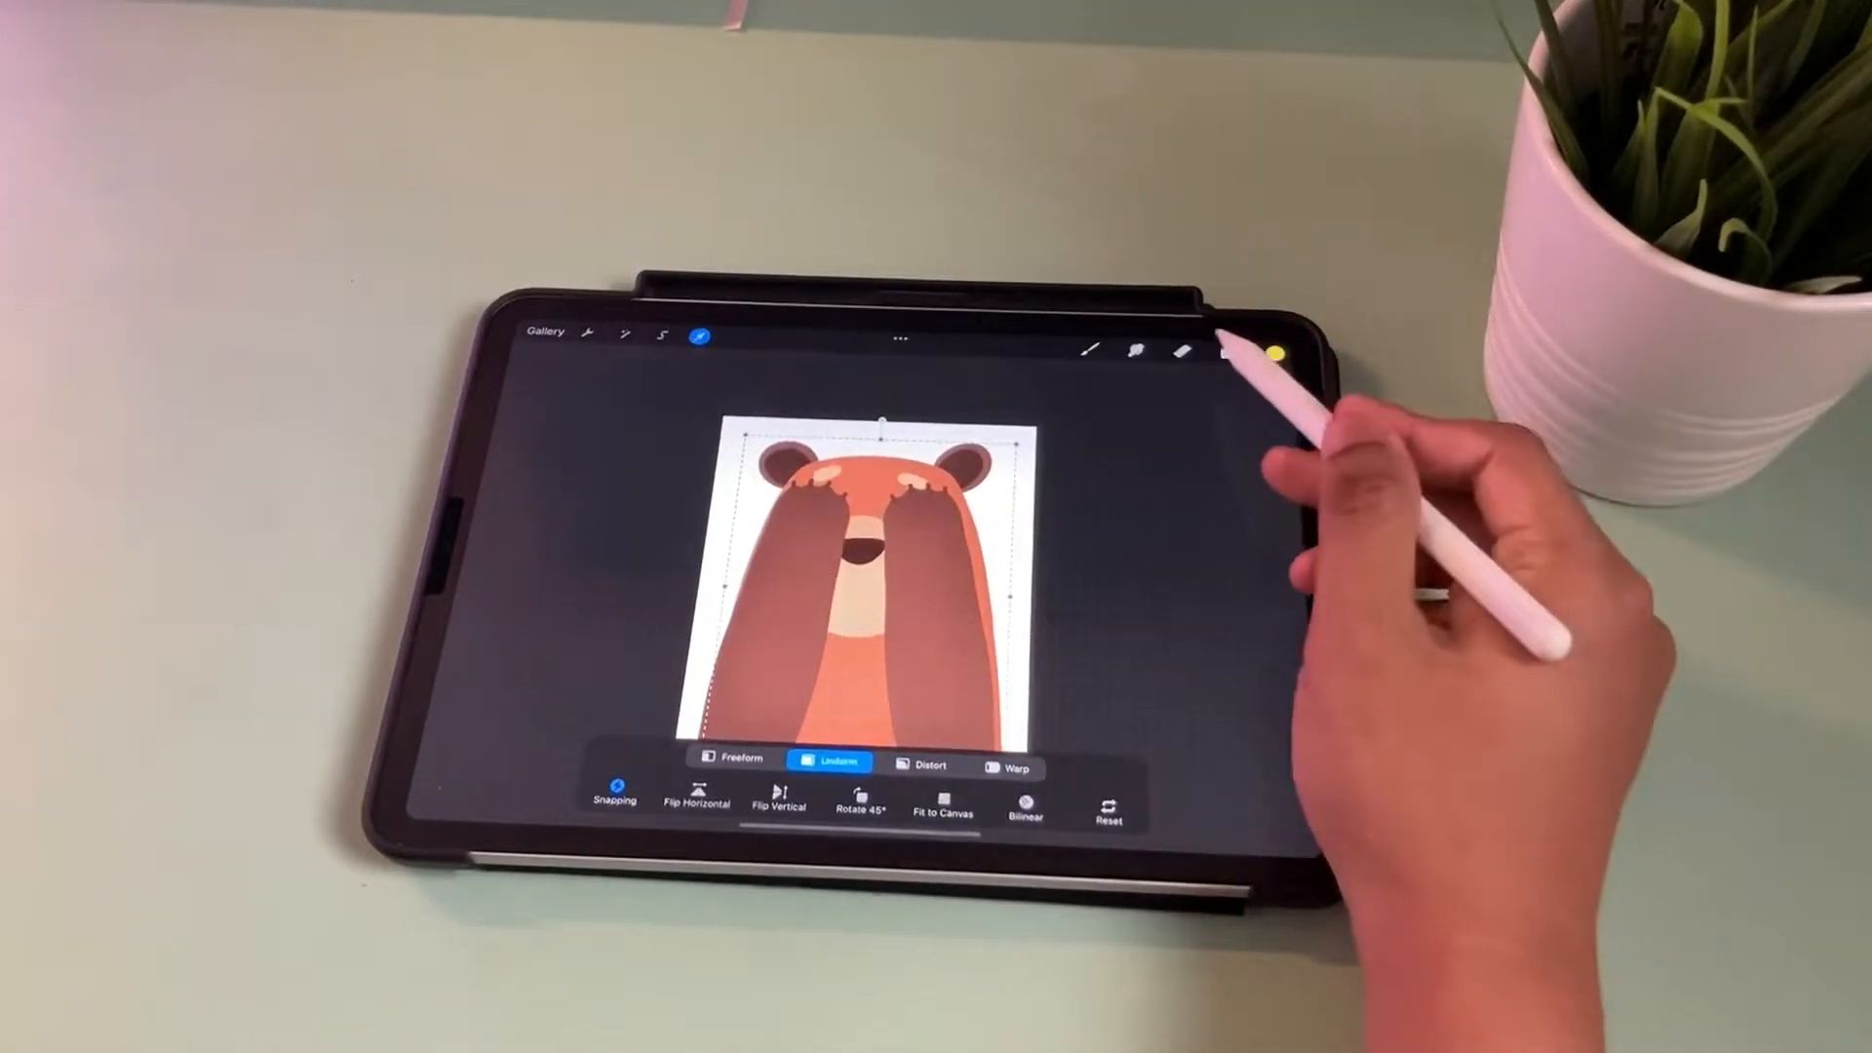
pyautogui.click(1228, 352)
pyautogui.click(1169, 460)
pyautogui.click(1204, 500)
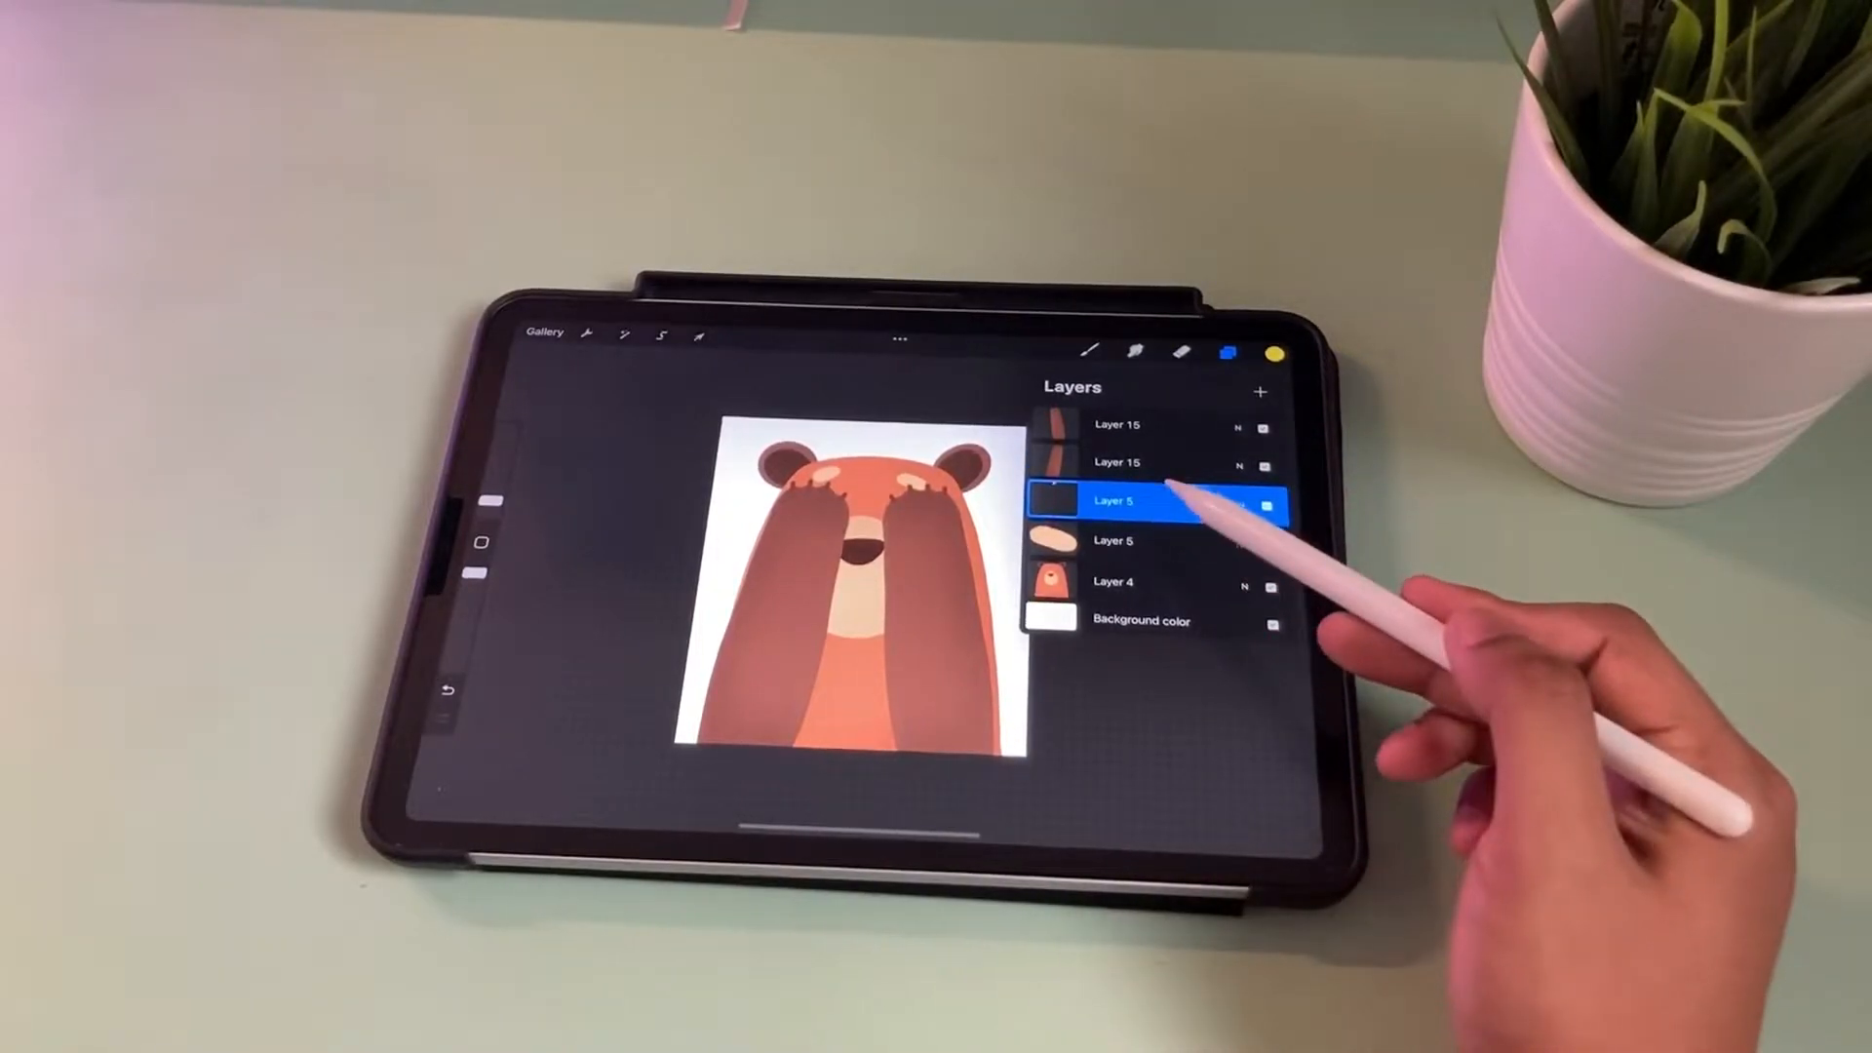
pyautogui.click(699, 335)
pyautogui.moveTo(834, 441); pyautogui.dragTo(860, 447)
pyautogui.click(1228, 350)
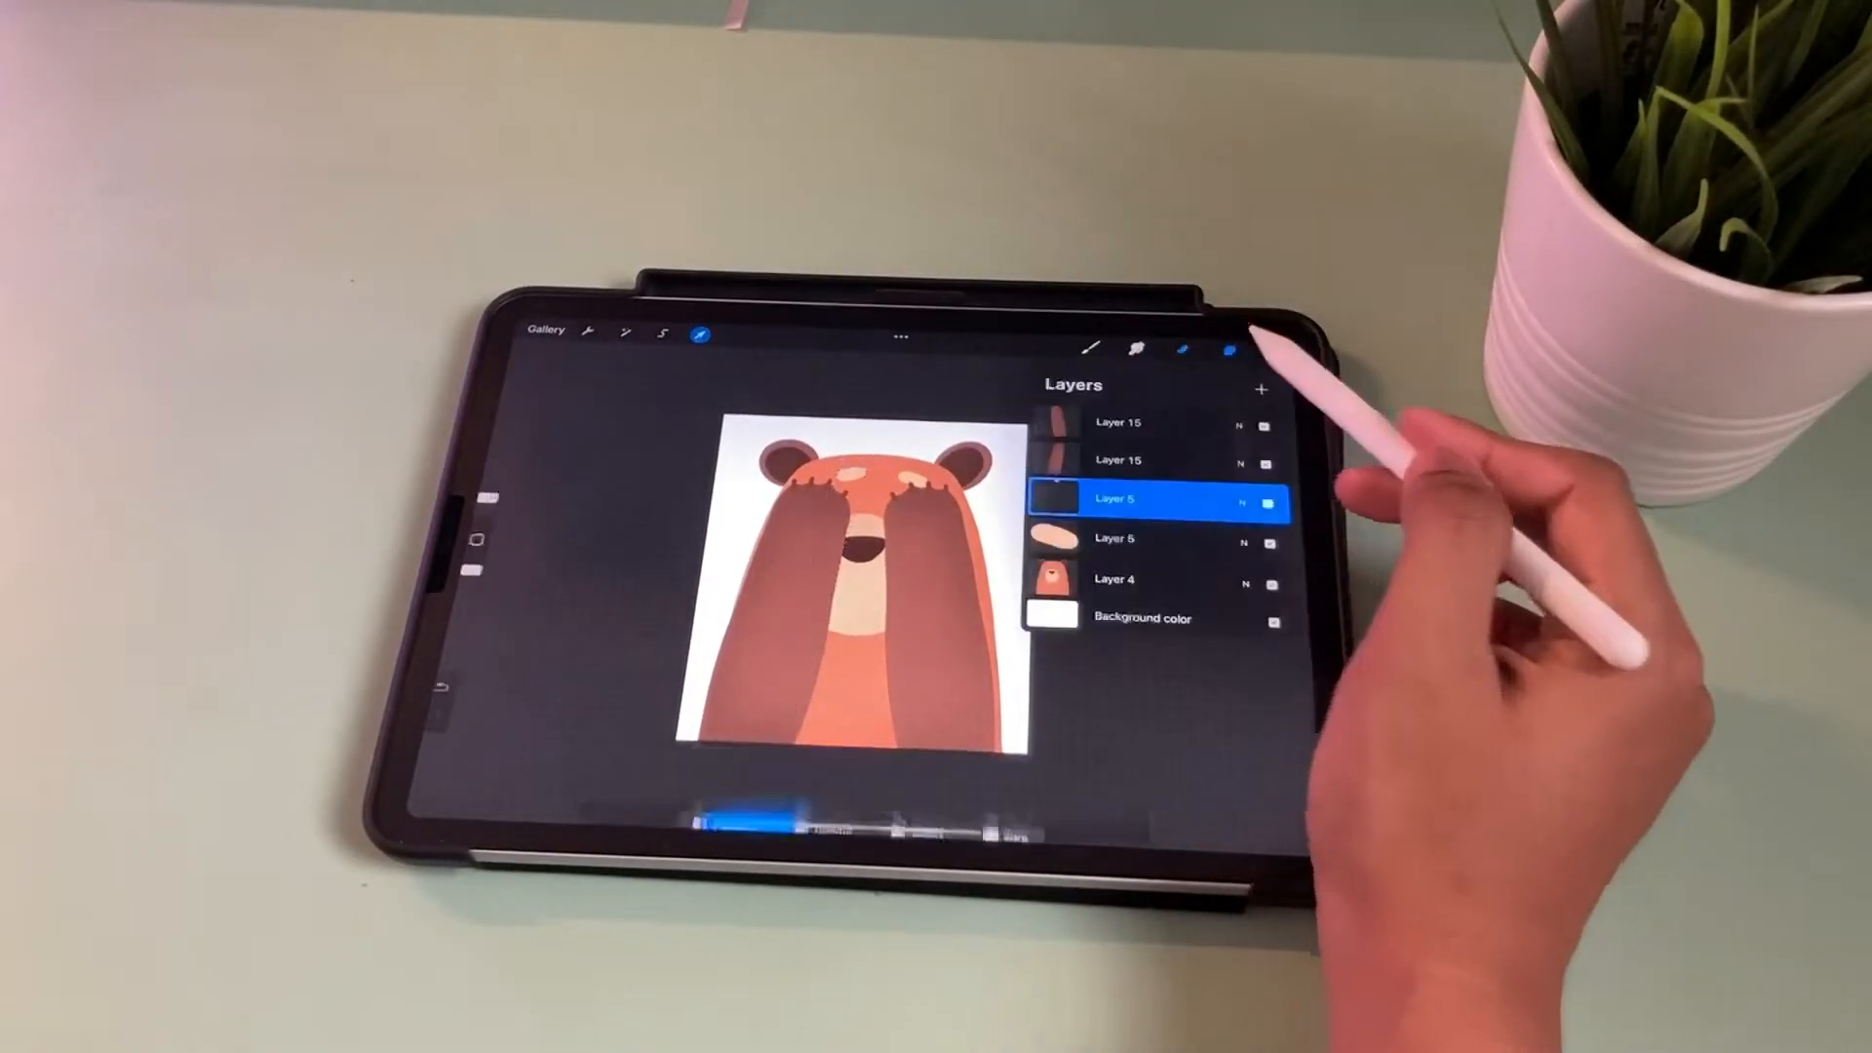
pyautogui.click(1181, 538)
pyautogui.click(700, 336)
pyautogui.moveTo(914, 451); pyautogui.dragTo(906, 454)
pyautogui.hotkey('ctrl', 'z')
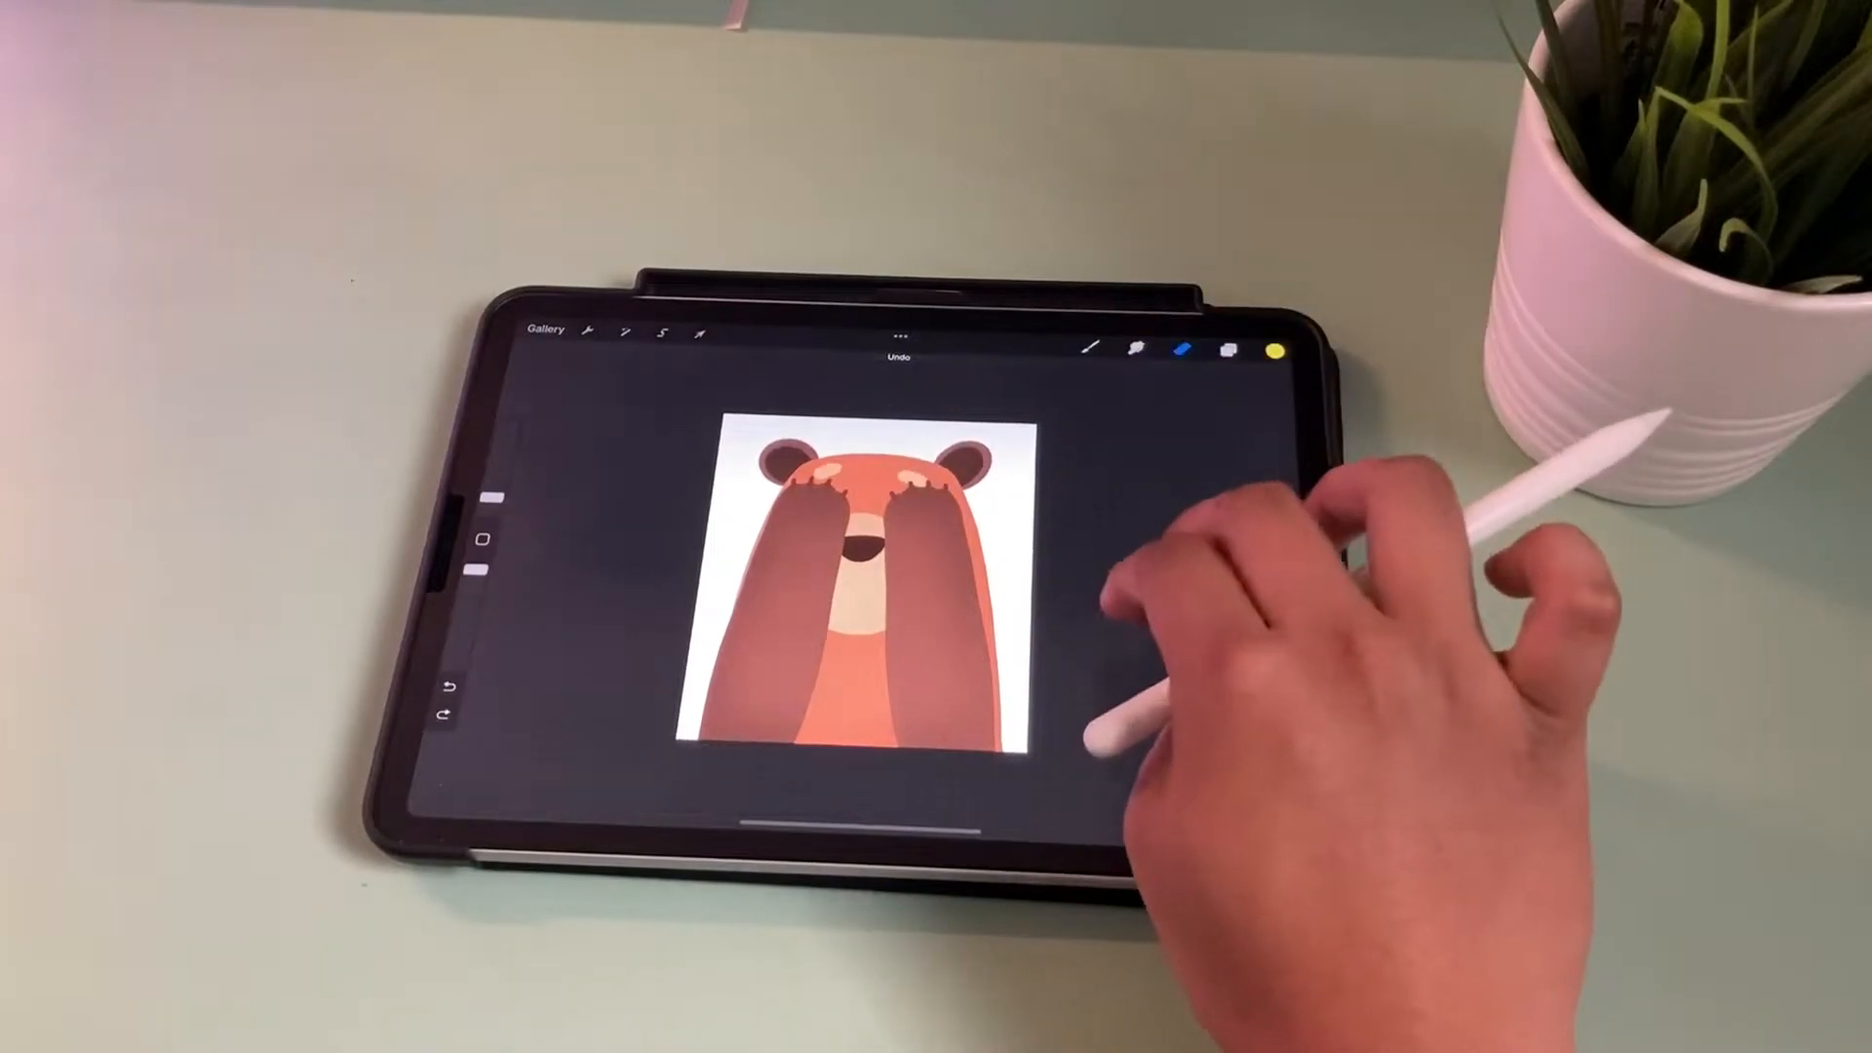
pyautogui.click(1228, 351)
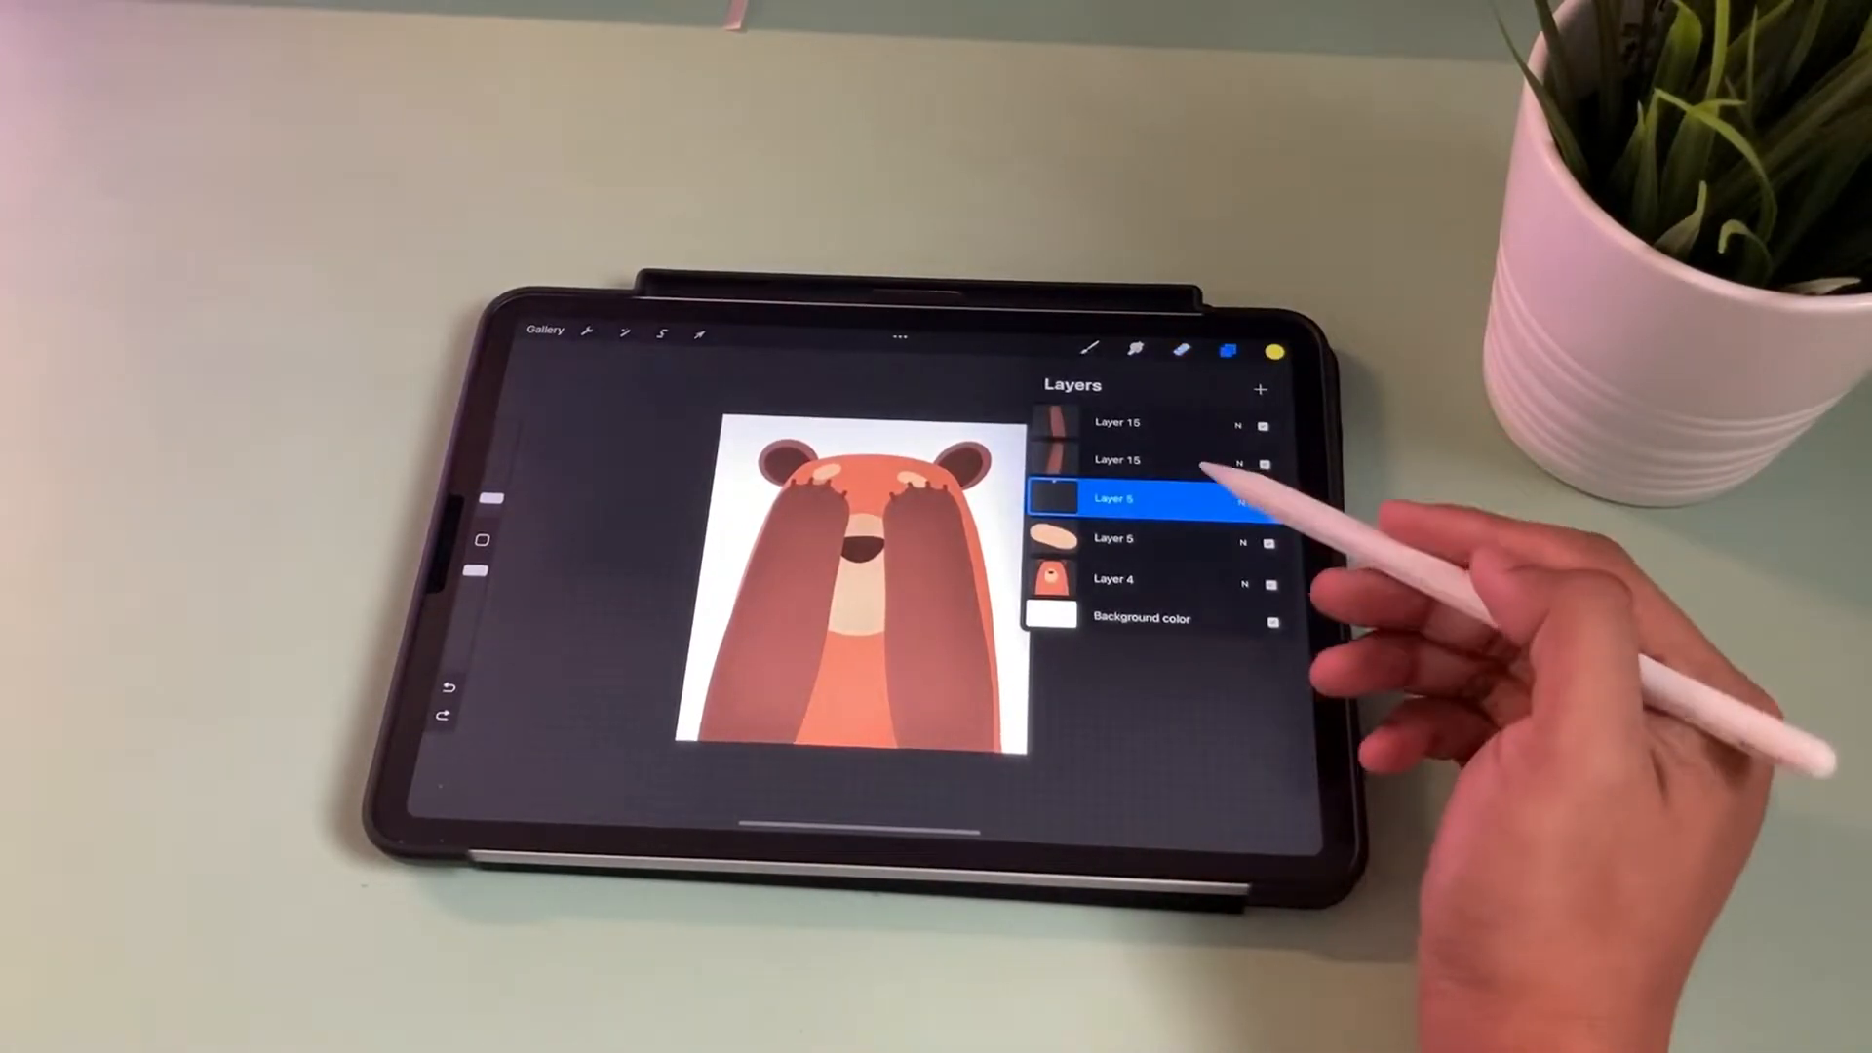
pyautogui.click(1170, 579)
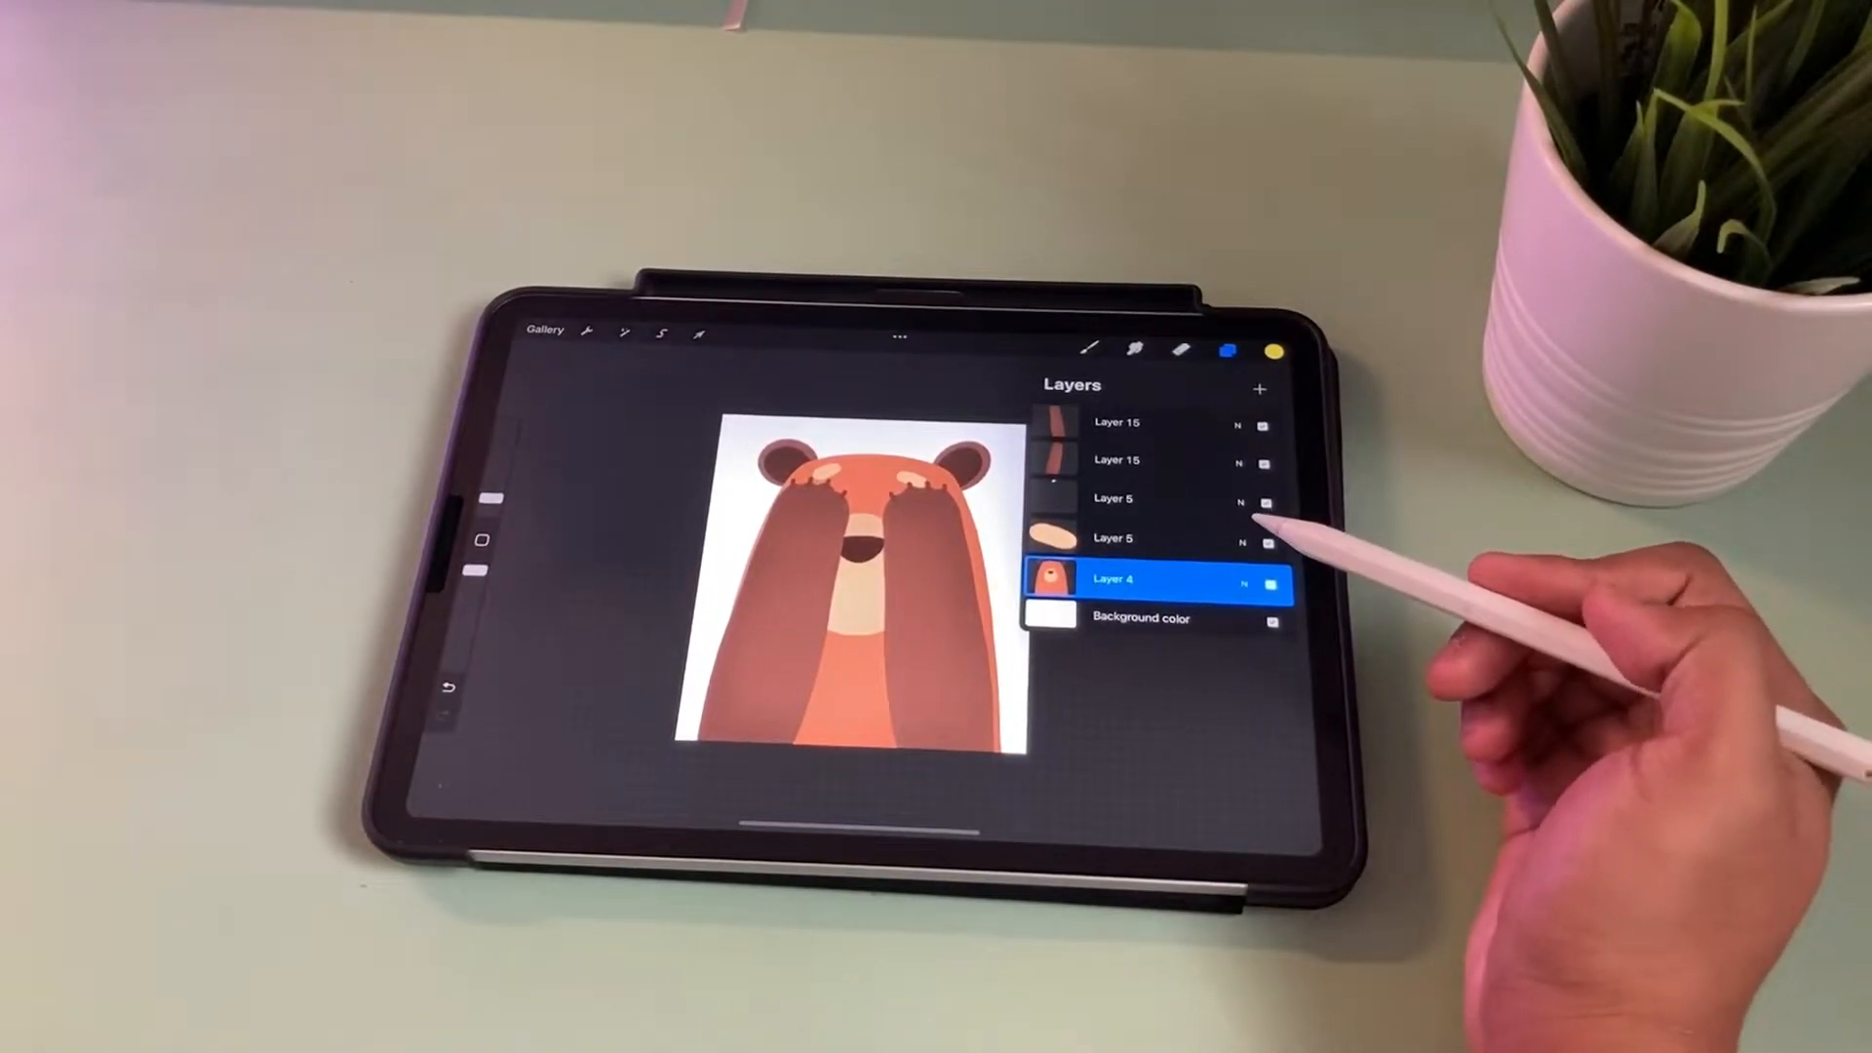
pyautogui.click(1182, 542)
pyautogui.click(1160, 579)
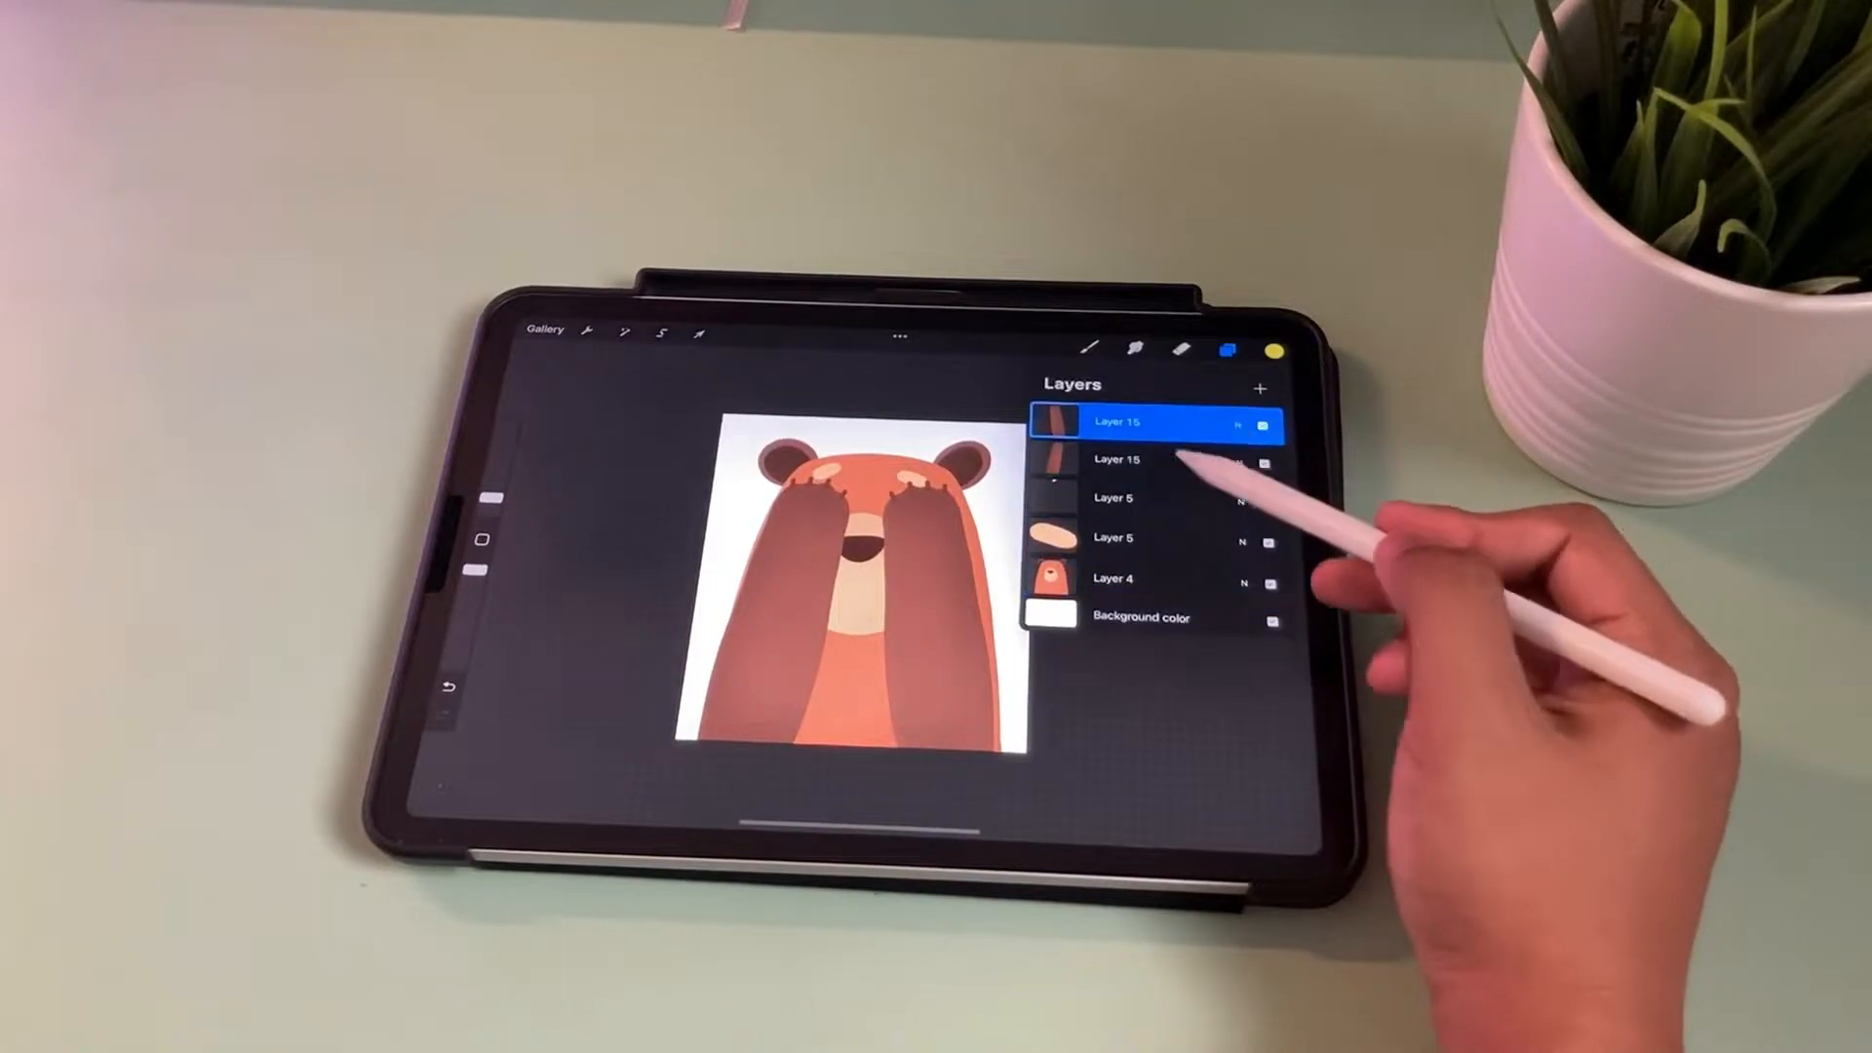
pyautogui.click(1209, 461)
pyautogui.click(1169, 539)
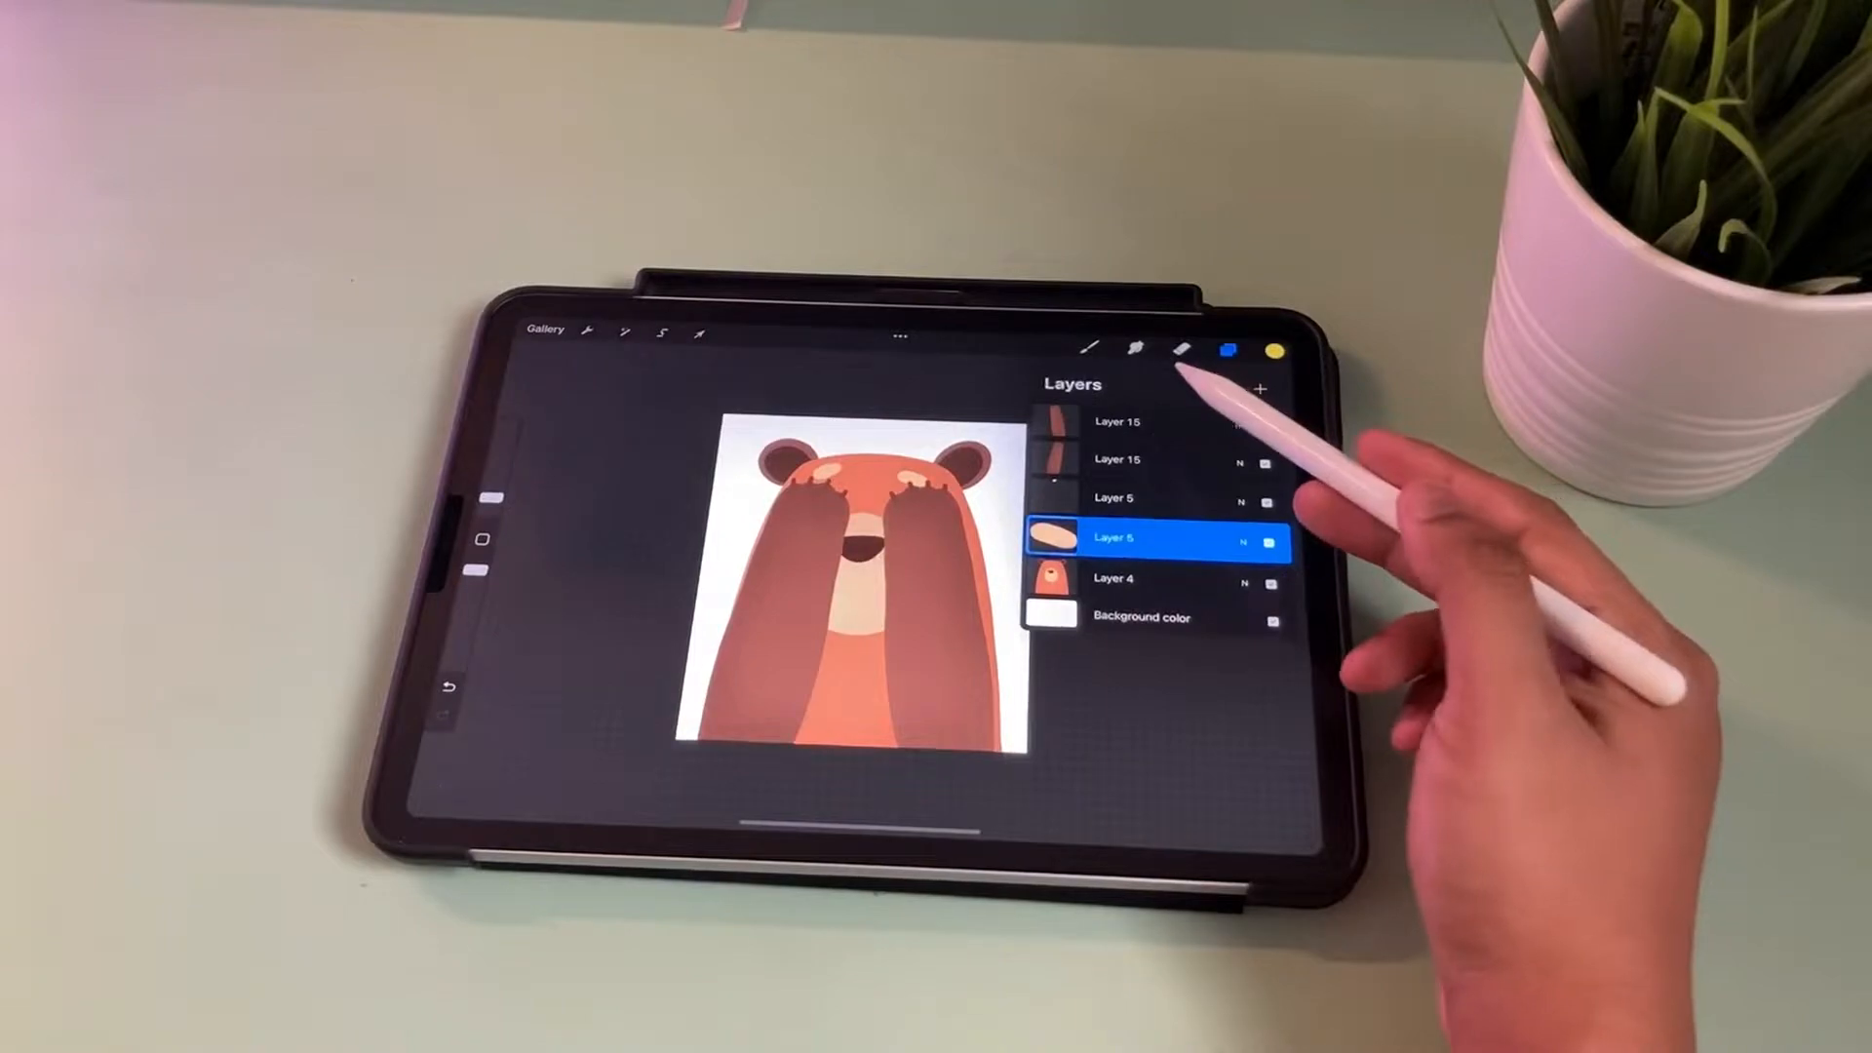
pyautogui.moveTo(1160, 458); pyautogui.dragTo(1214, 462)
pyautogui.moveTo(1160, 499)
pyautogui.mouseDown()
pyautogui.moveTo(1212, 502)
pyautogui.moveTo(1209, 579)
pyautogui.mouseUp()
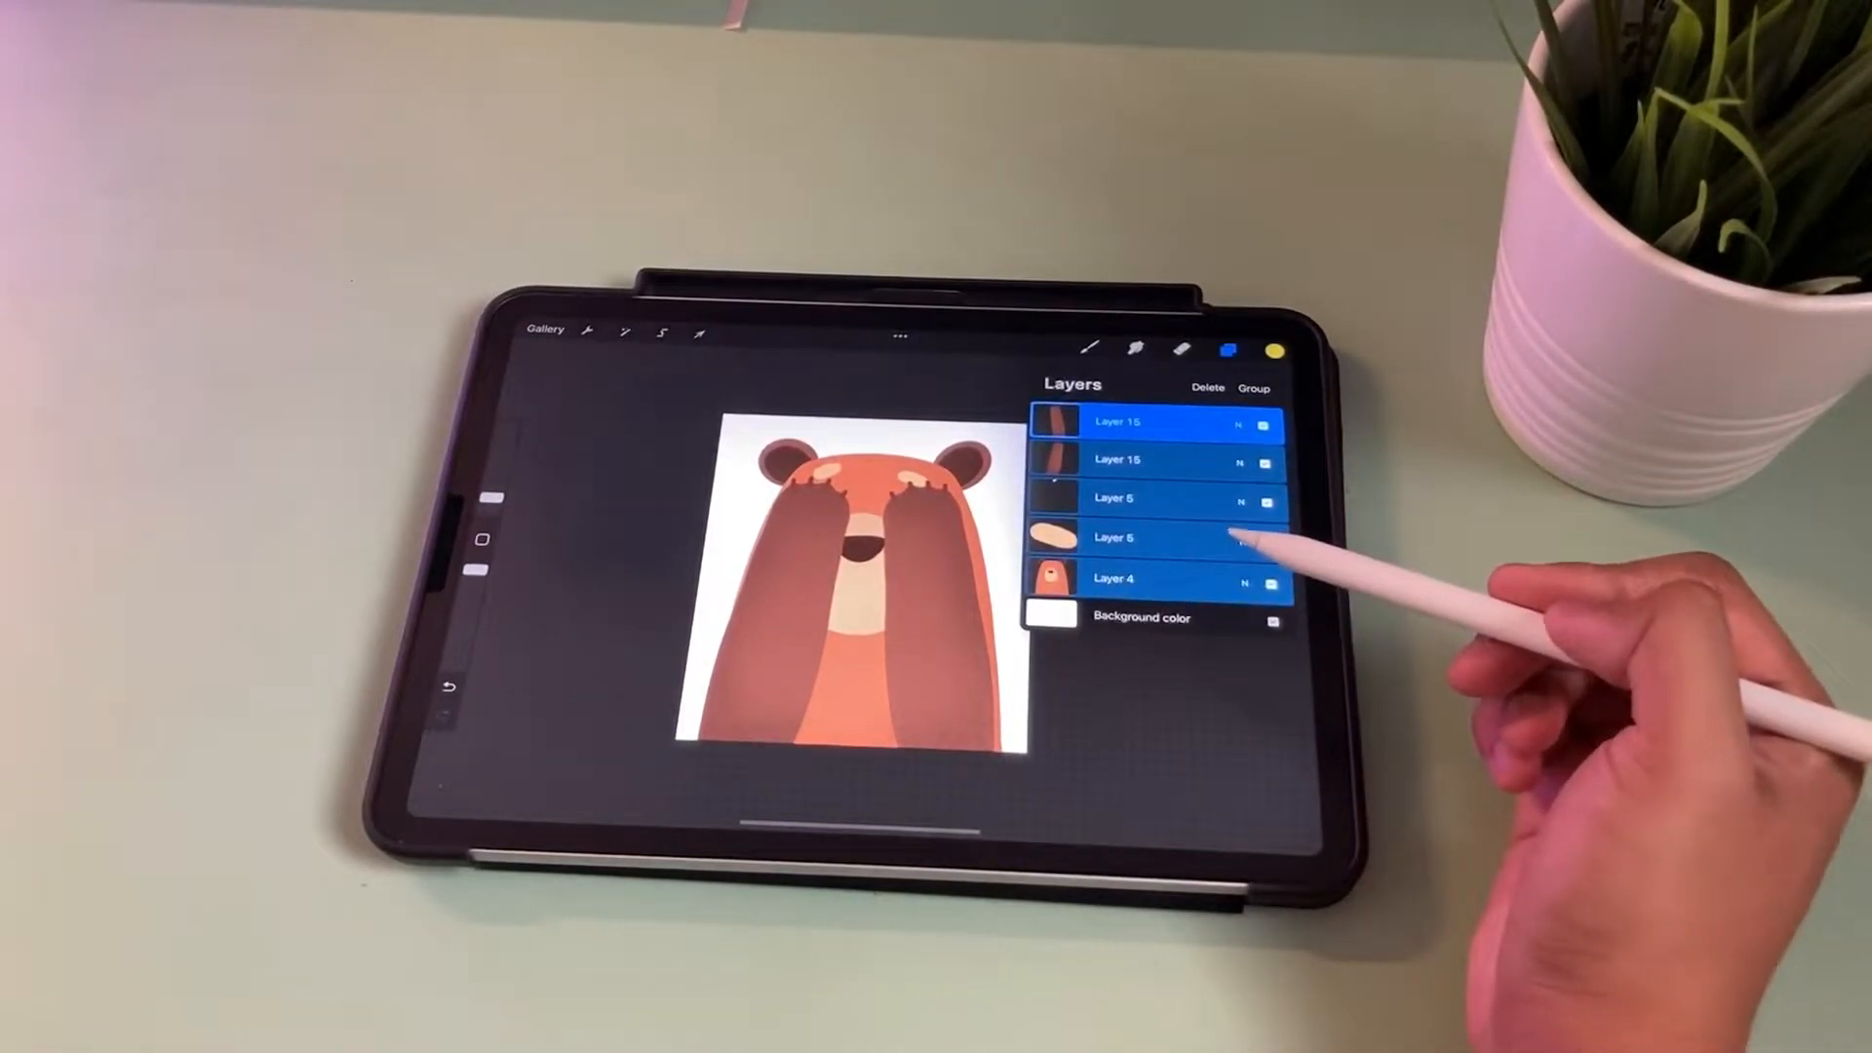
pyautogui.click(1150, 577)
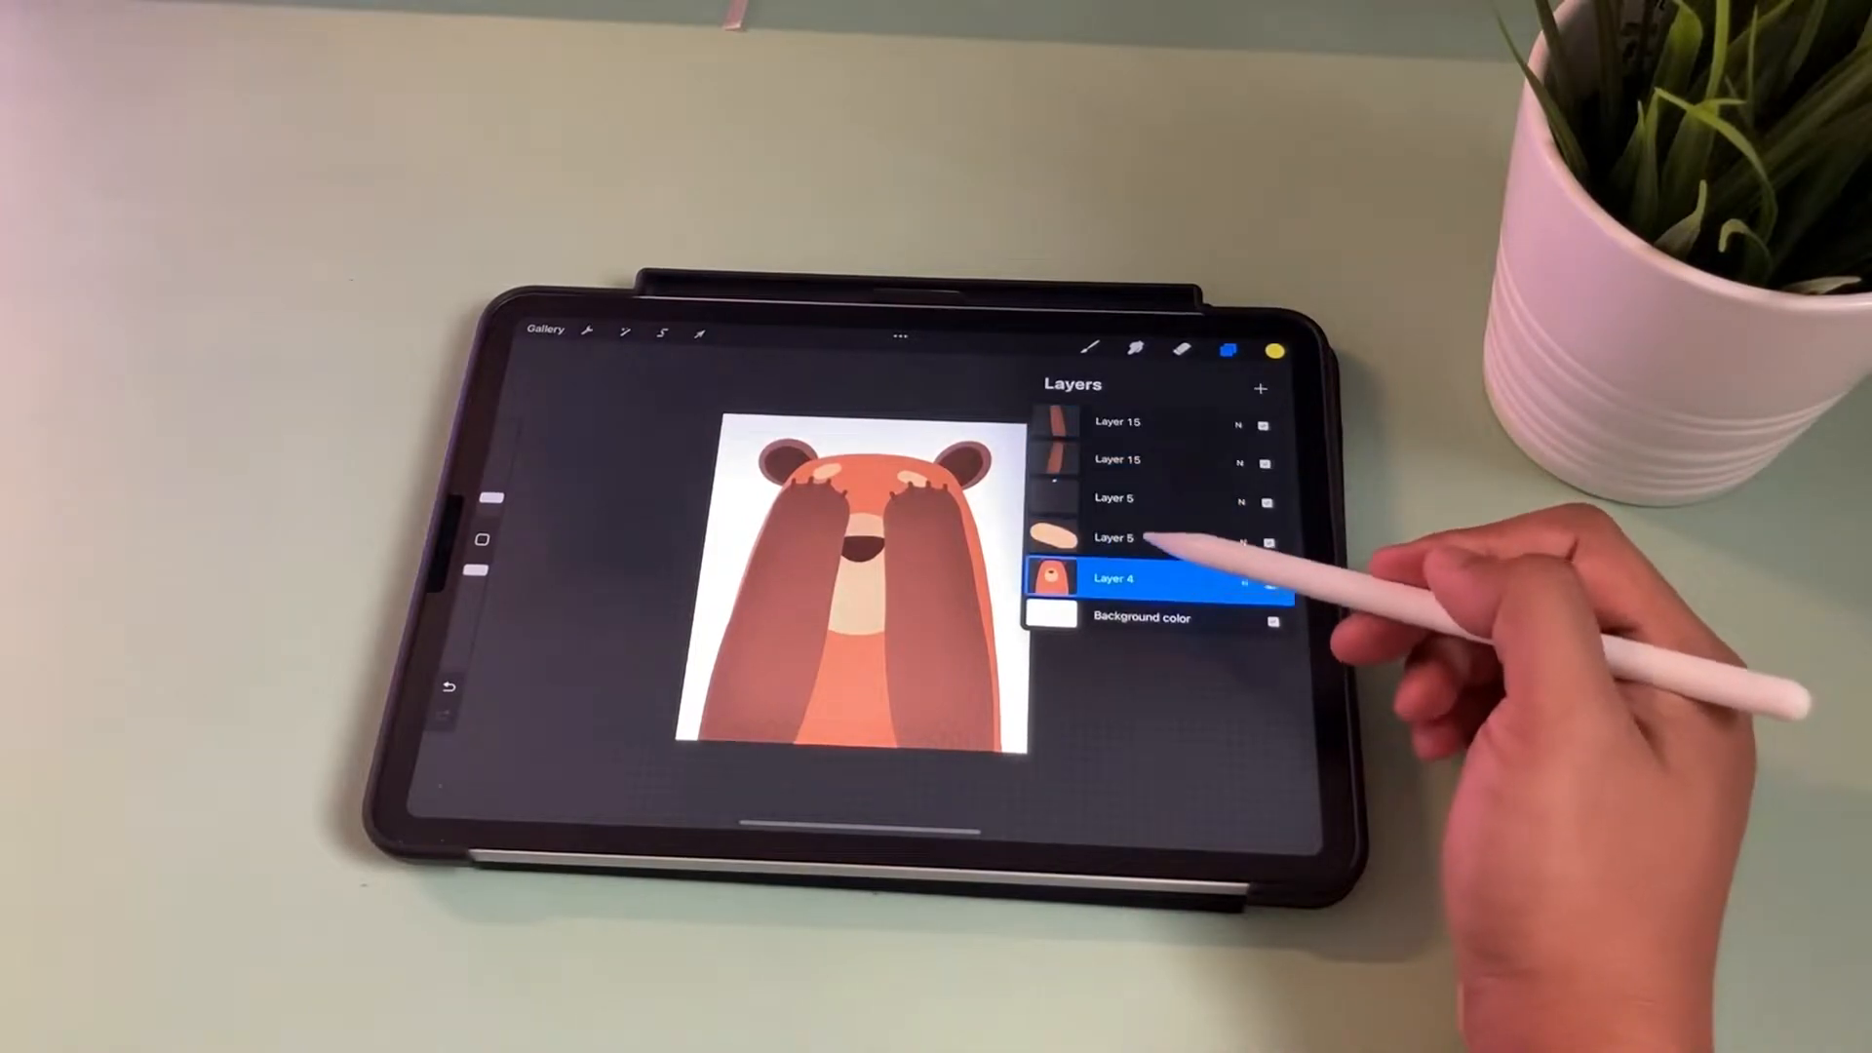
pyautogui.click(1151, 537)
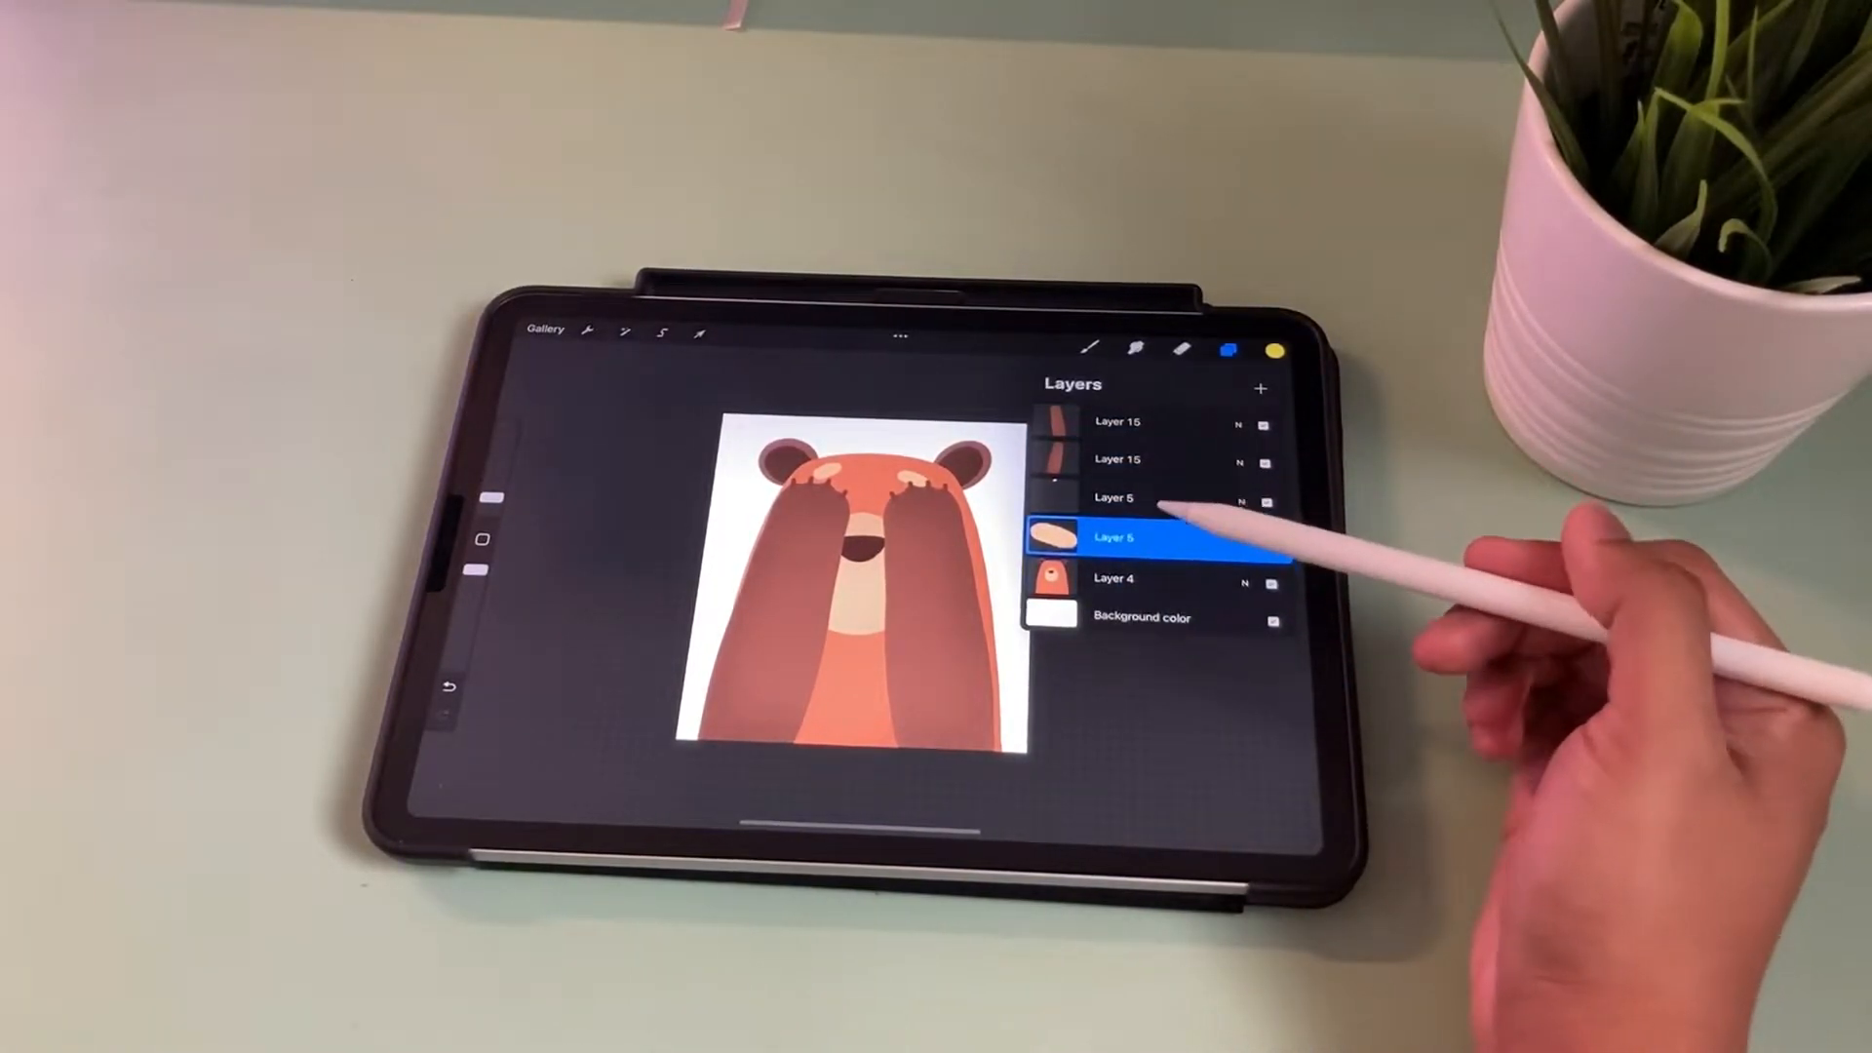
pyautogui.click(1160, 577)
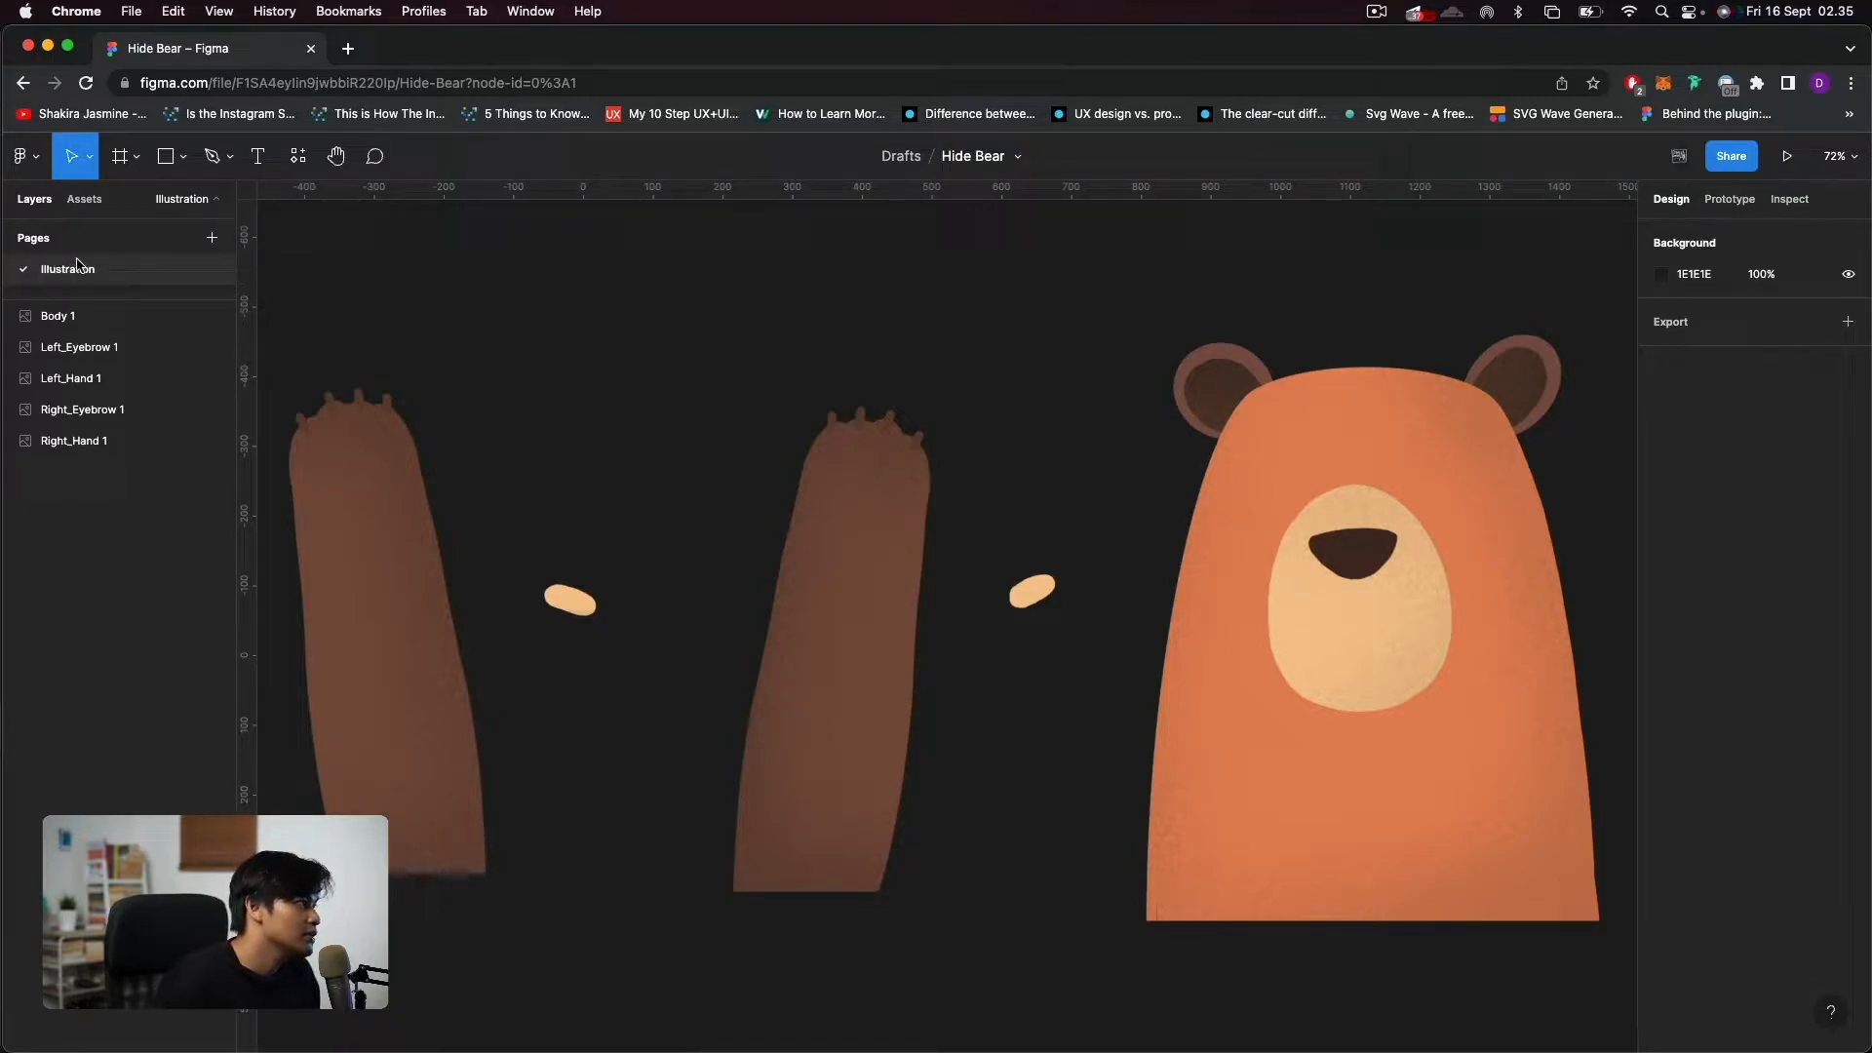
# Add a new page named UI to the Hide Bear file.
pyautogui.click(213, 241)
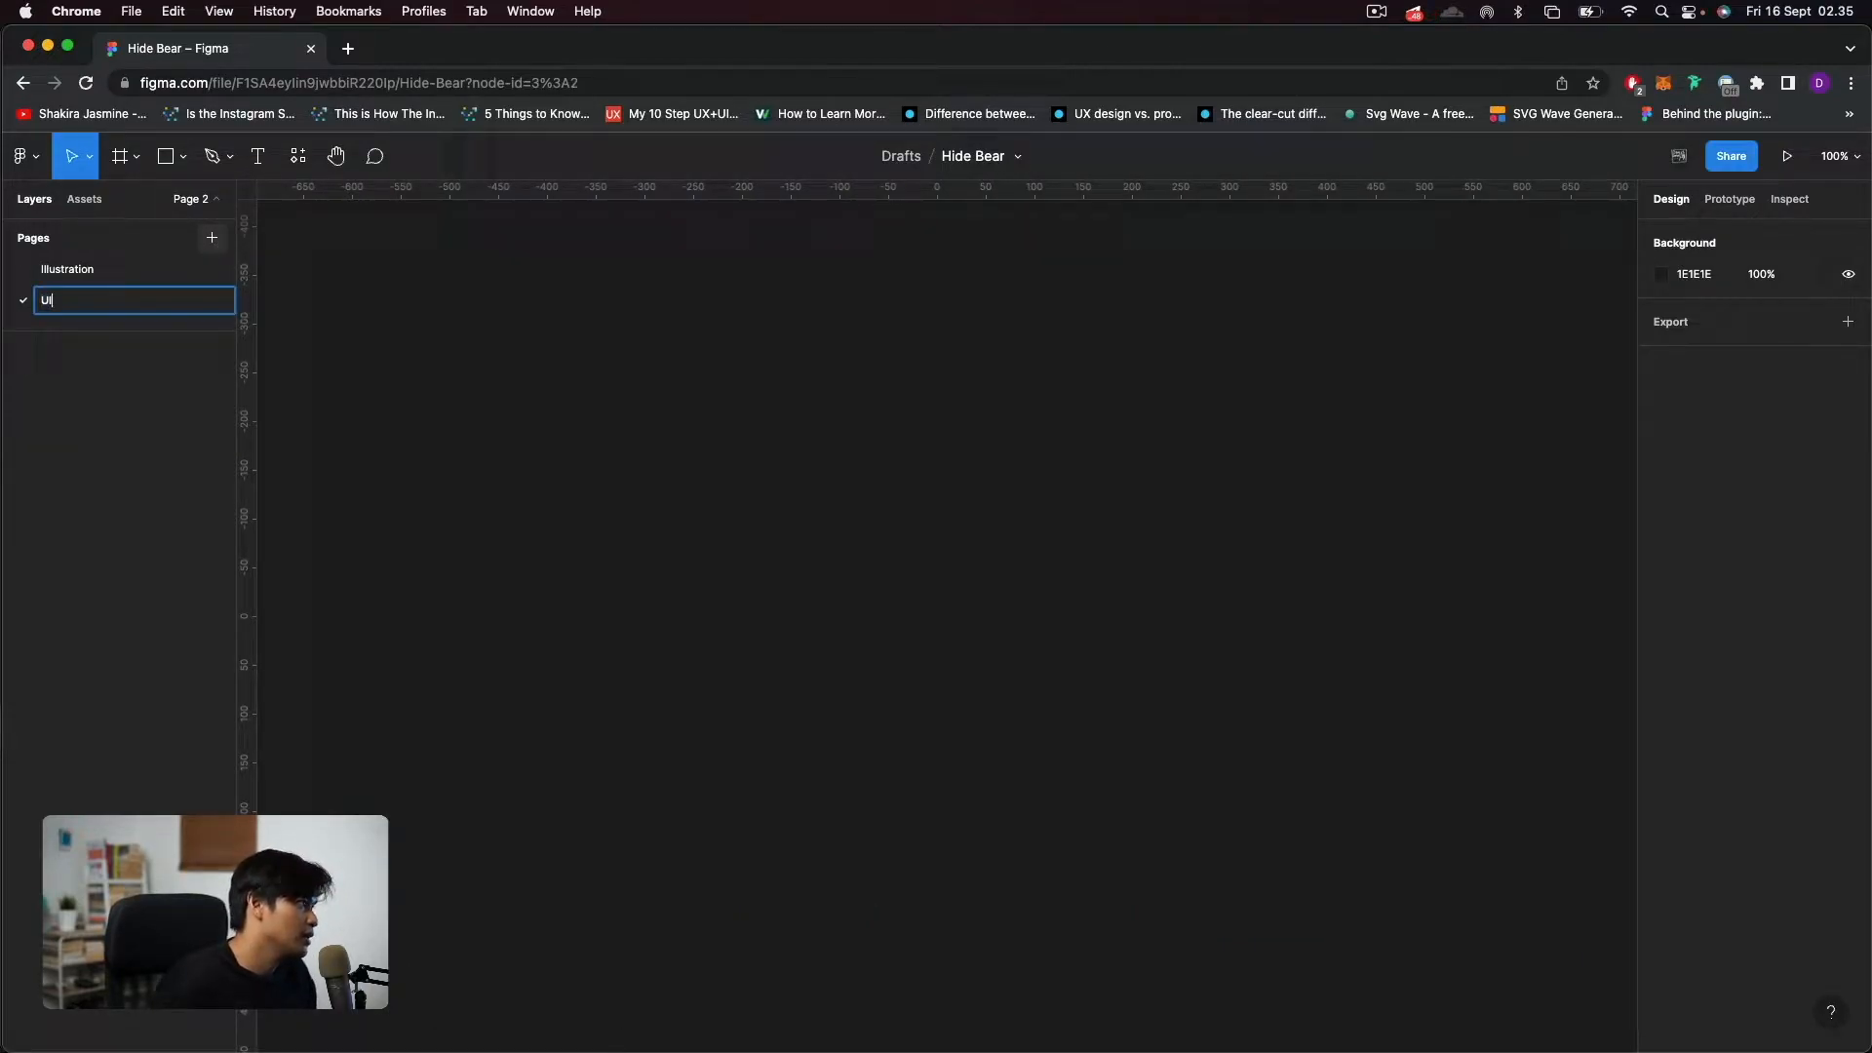
pyautogui.press('Return')
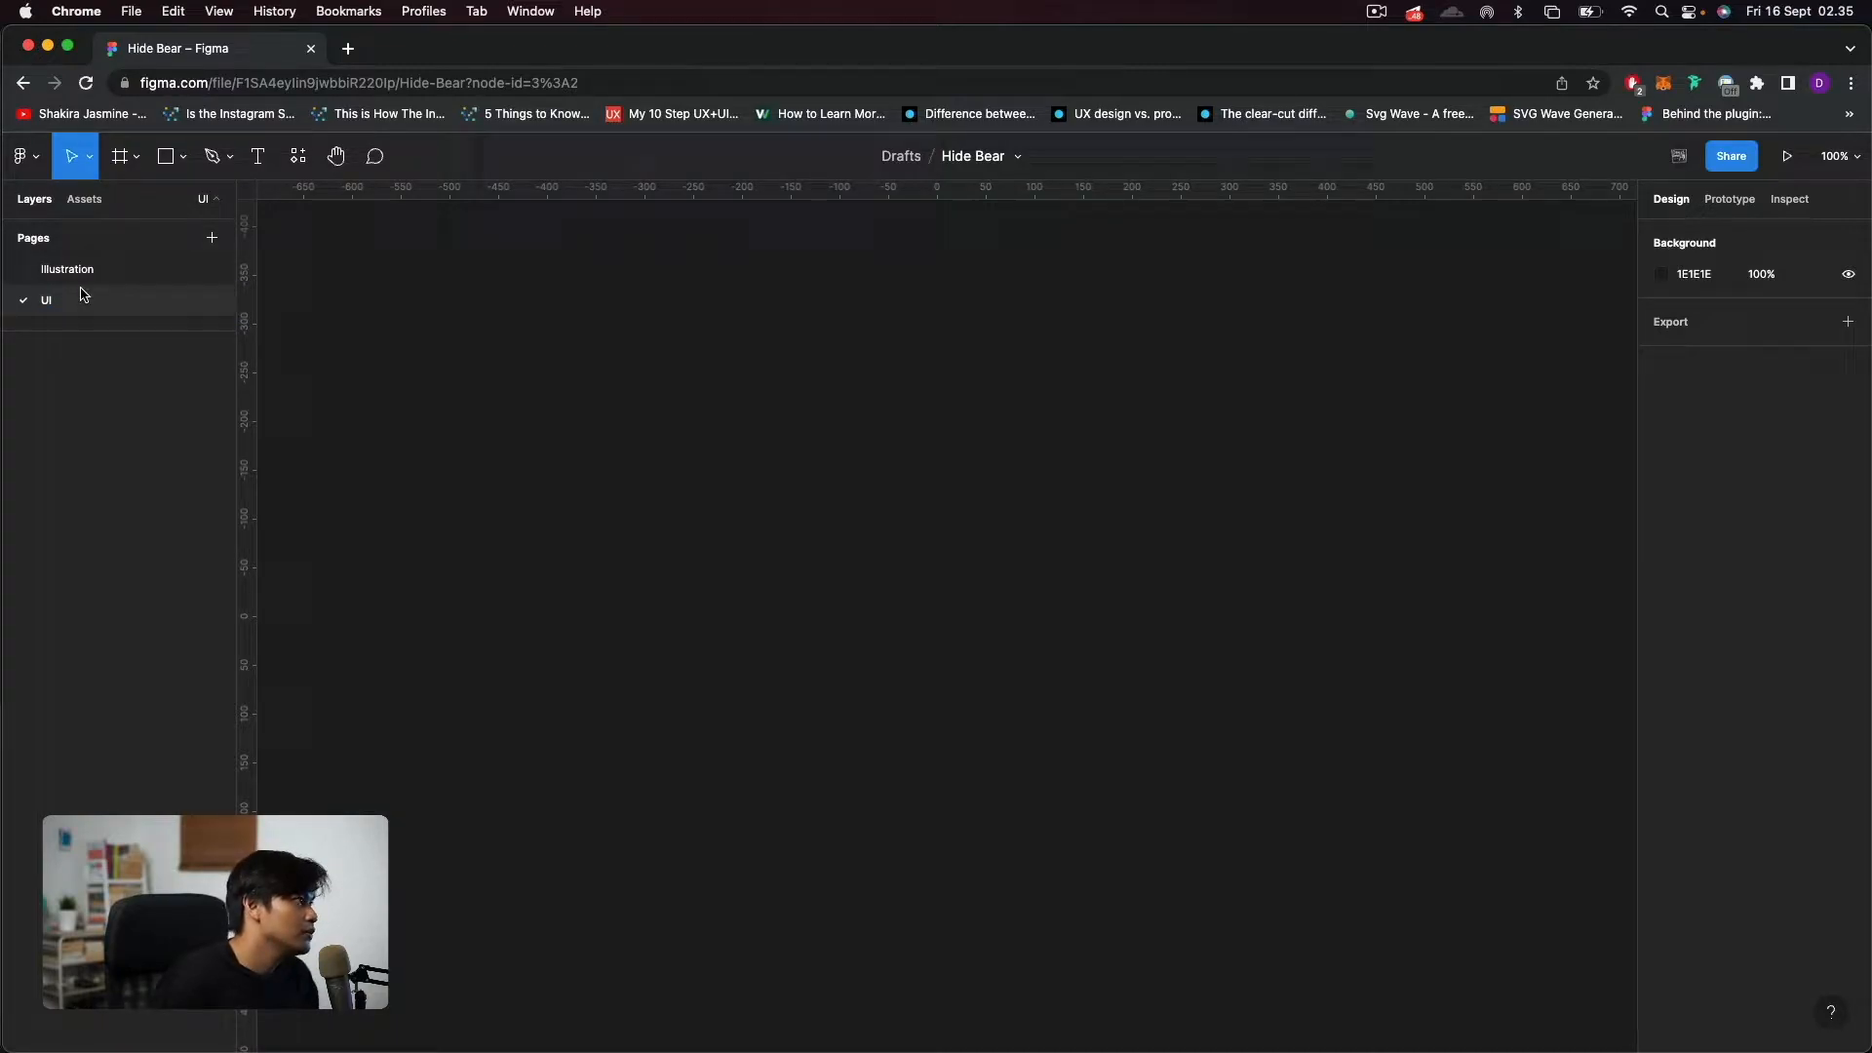
# Create an iPhone 11 Pro / X frame (375×812) on the UI page and rename it Login.
pyautogui.click(121, 158)
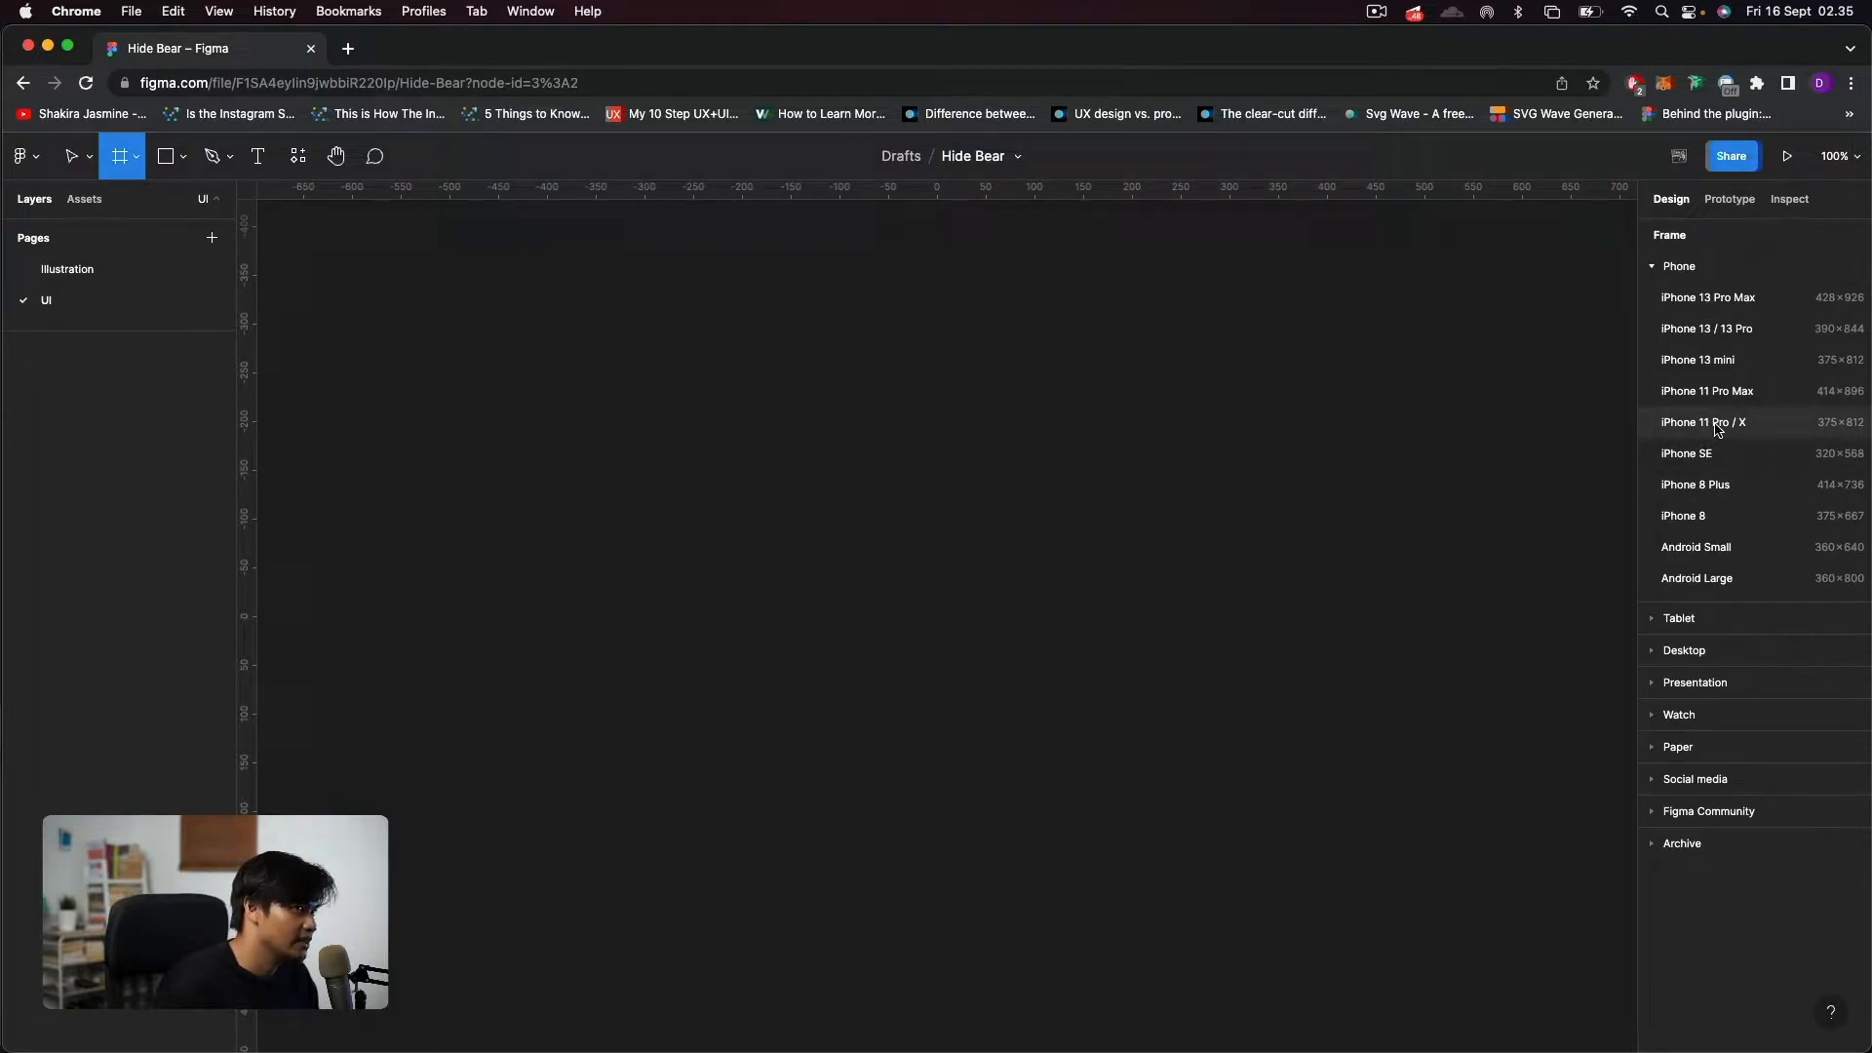
pyautogui.click(1822, 427)
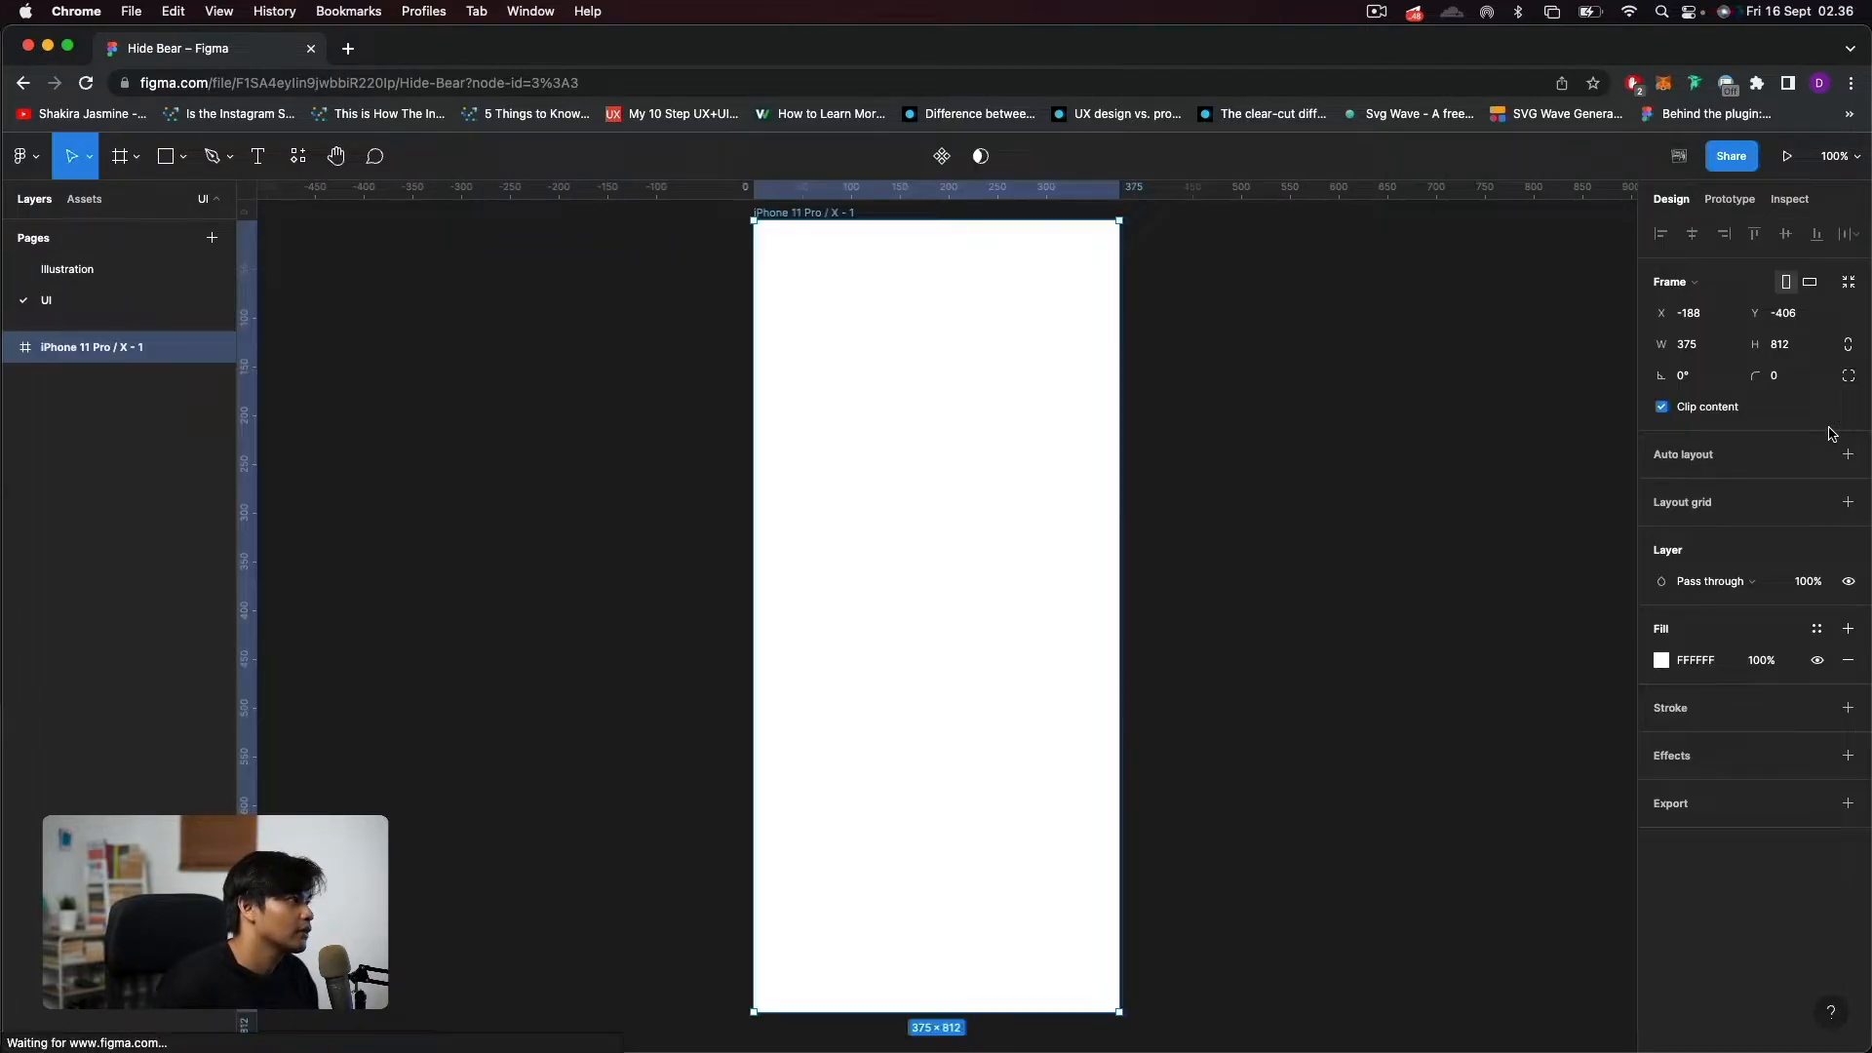
pyautogui.doubleClick(88, 348)
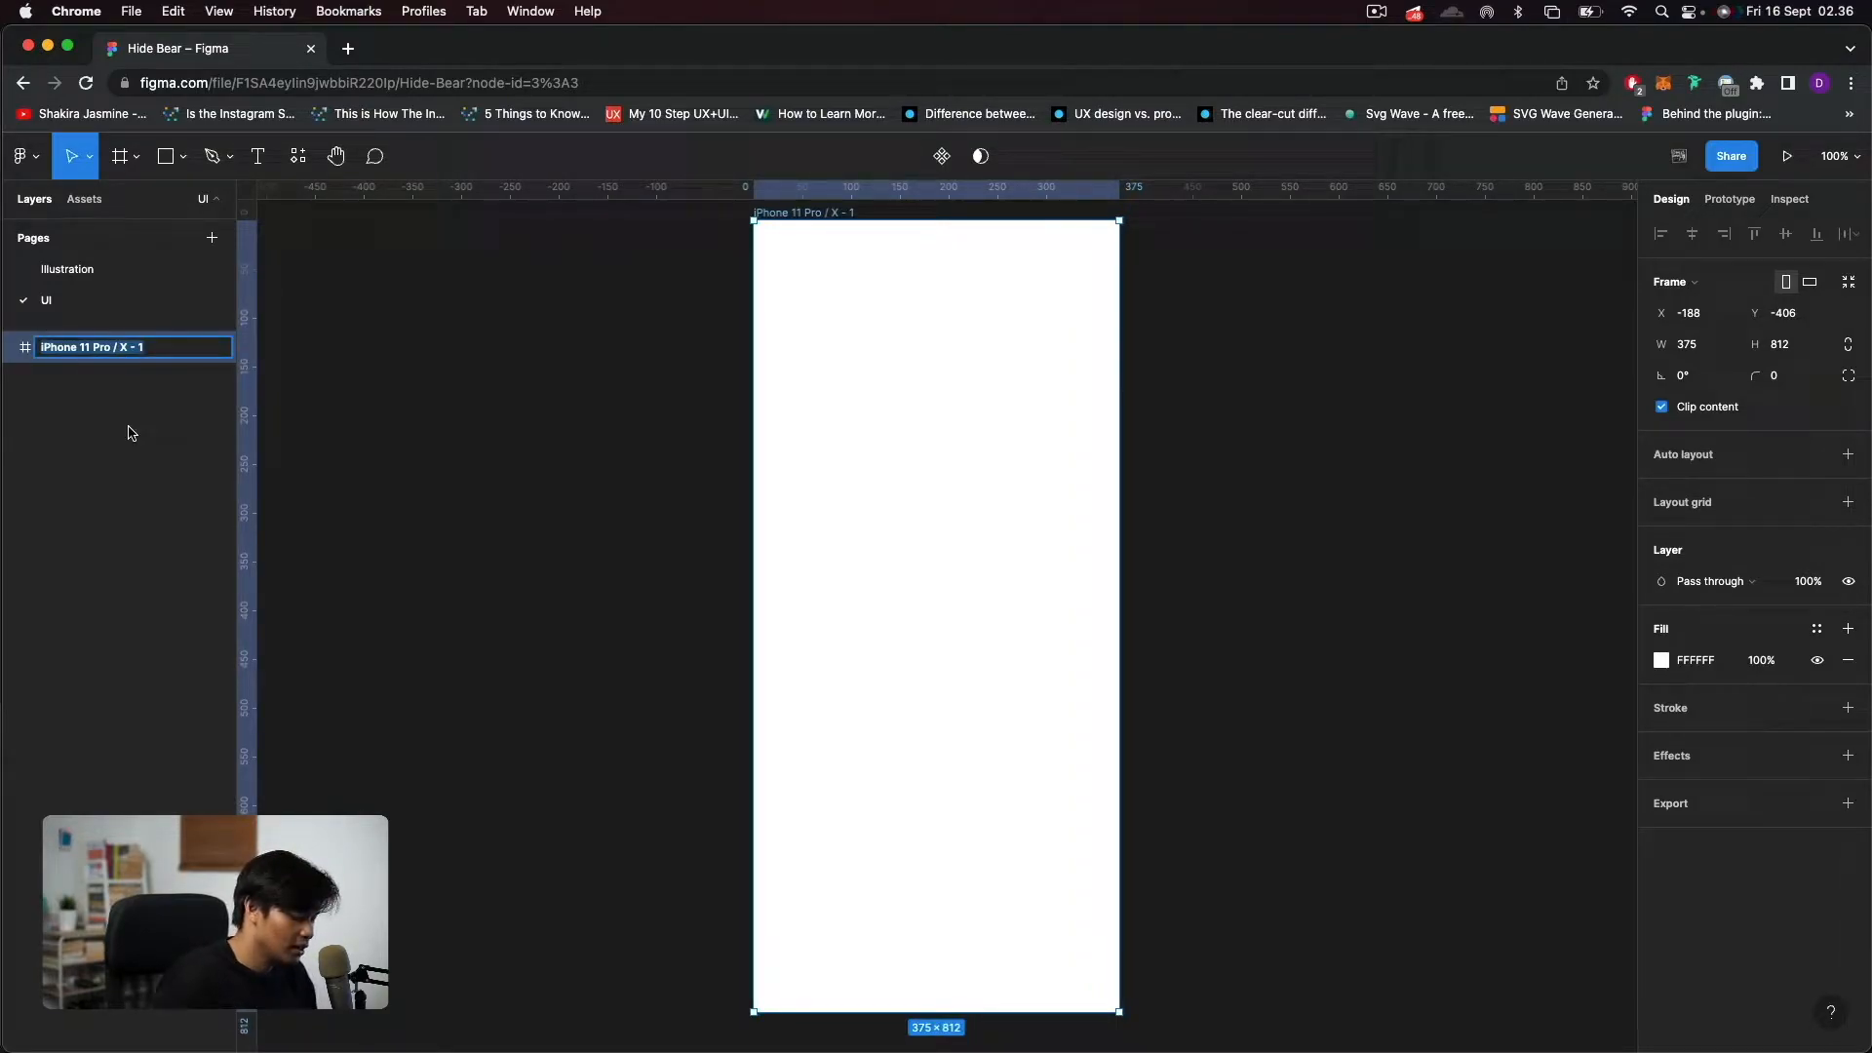
pyautogui.write('Loghi')
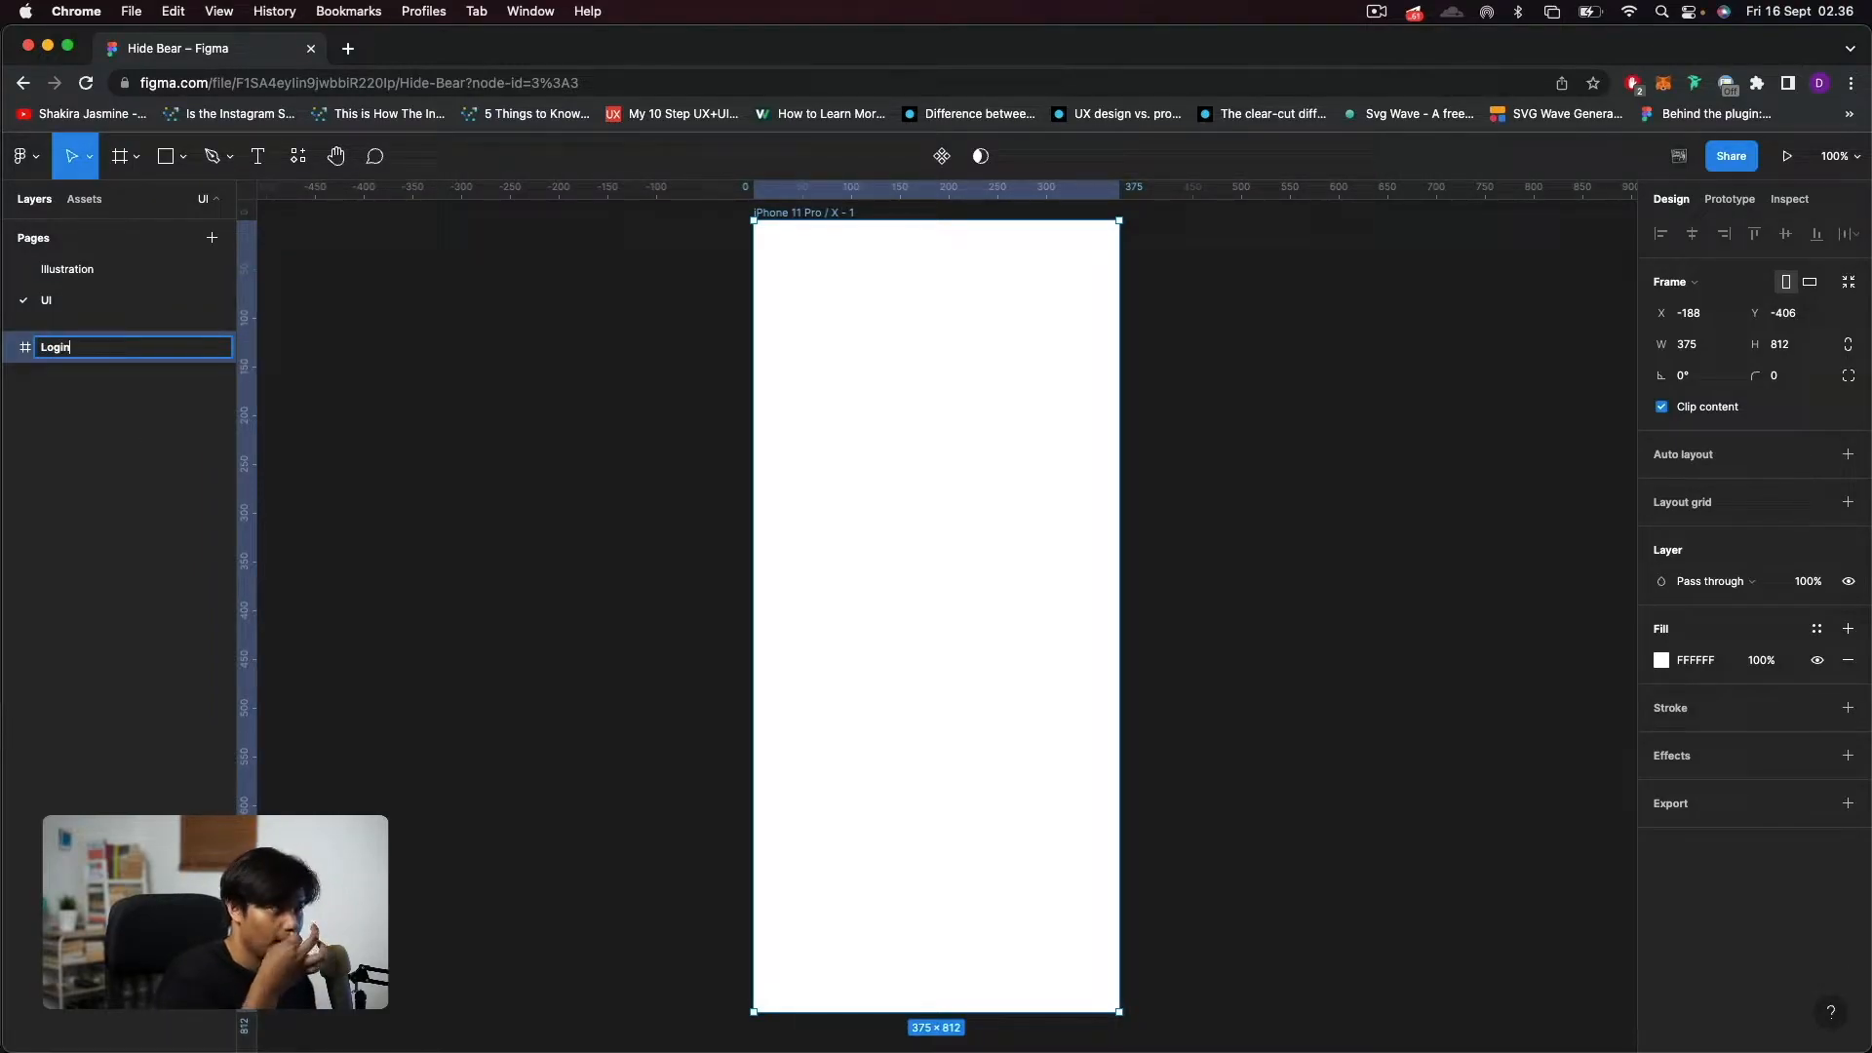
pyautogui.press('Return')
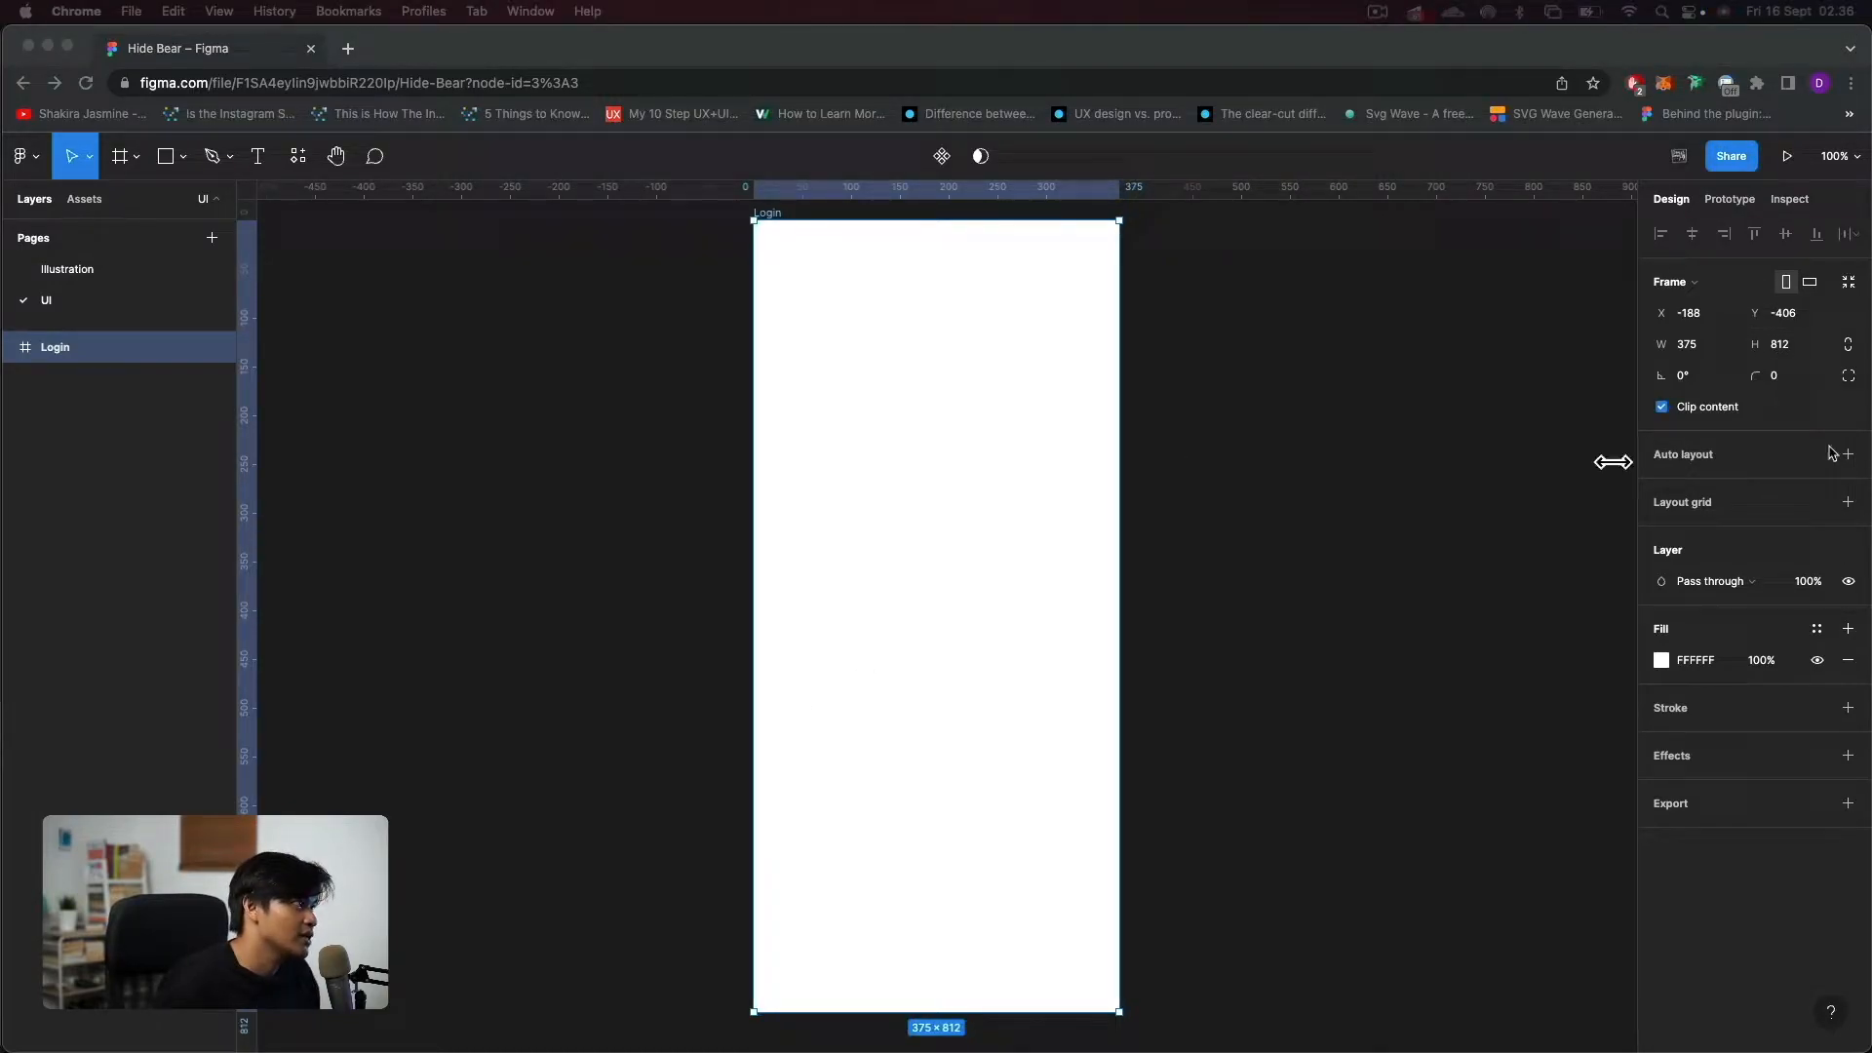
# Add the text "Welcome Back" near the Login frame's upper-left corner, at about X 33, Y 58.
pyautogui.click(260, 167)
pyautogui.click(259, 166)
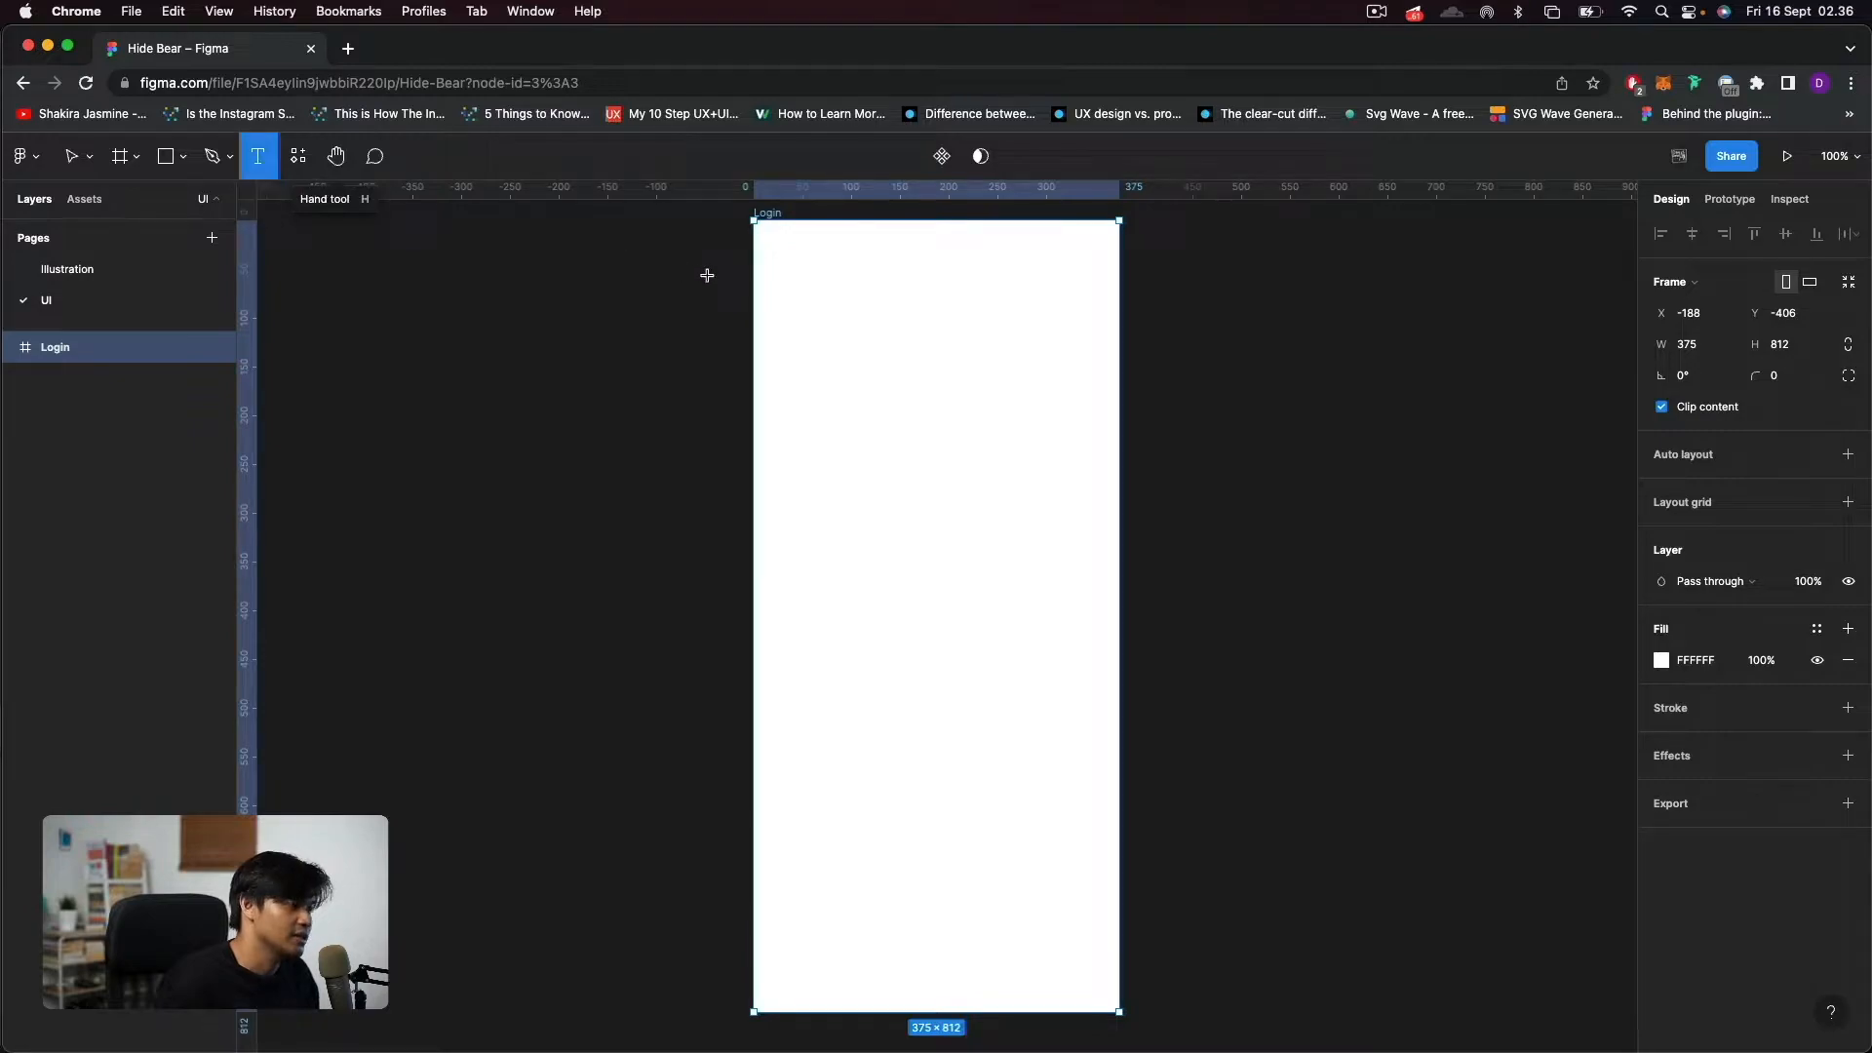
pyautogui.click(786, 282)
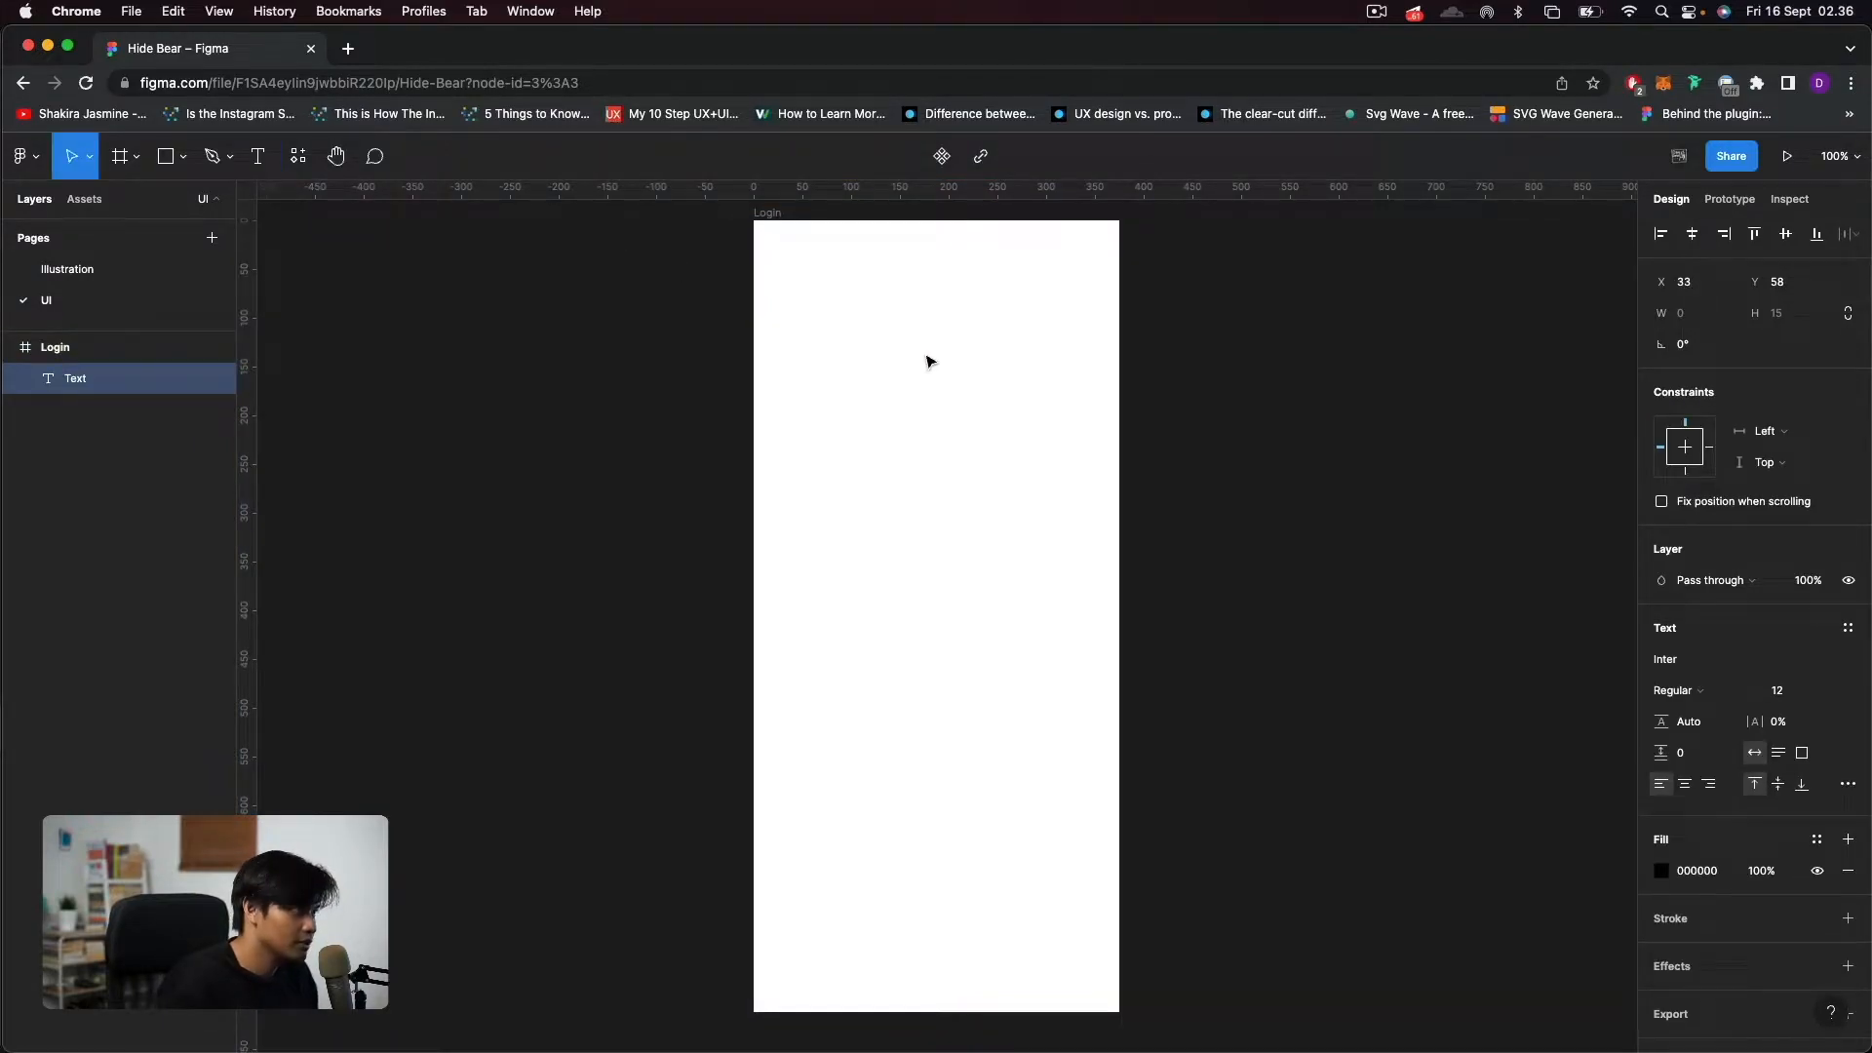
pyautogui.write('Welcome')
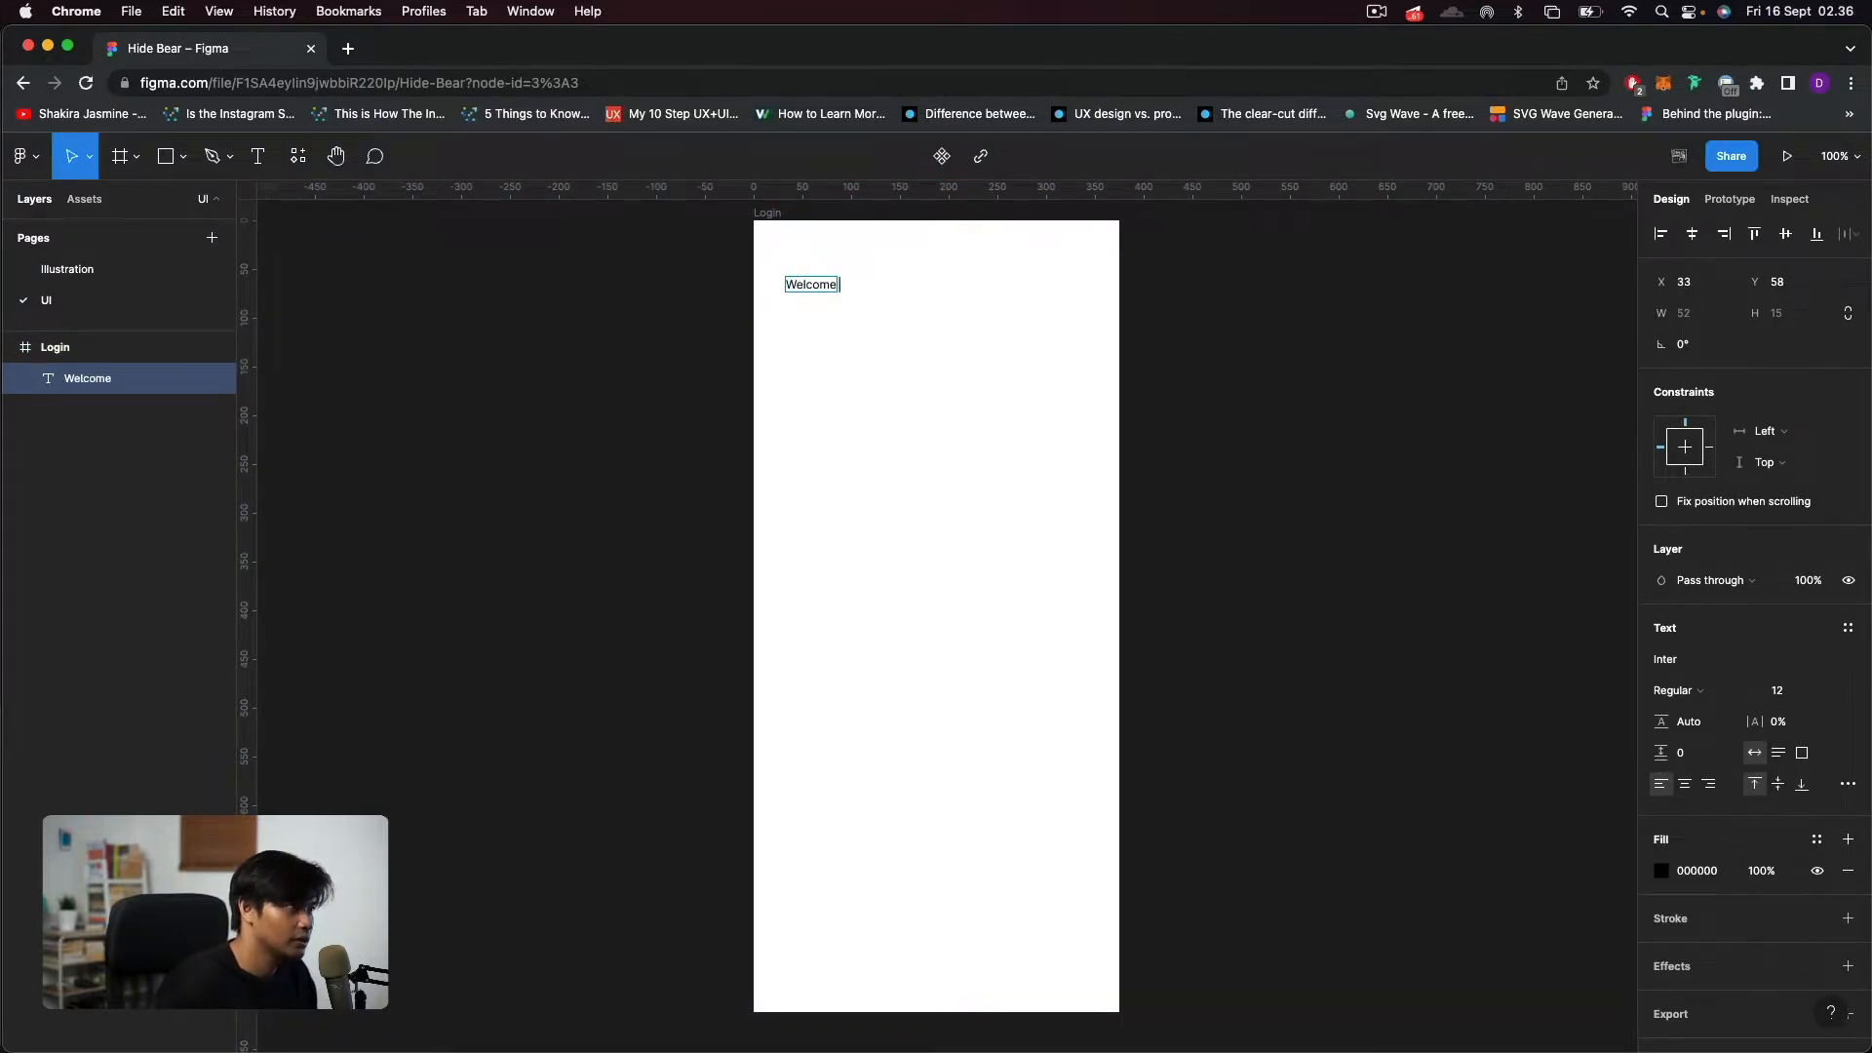
pyautogui.write(' Back')
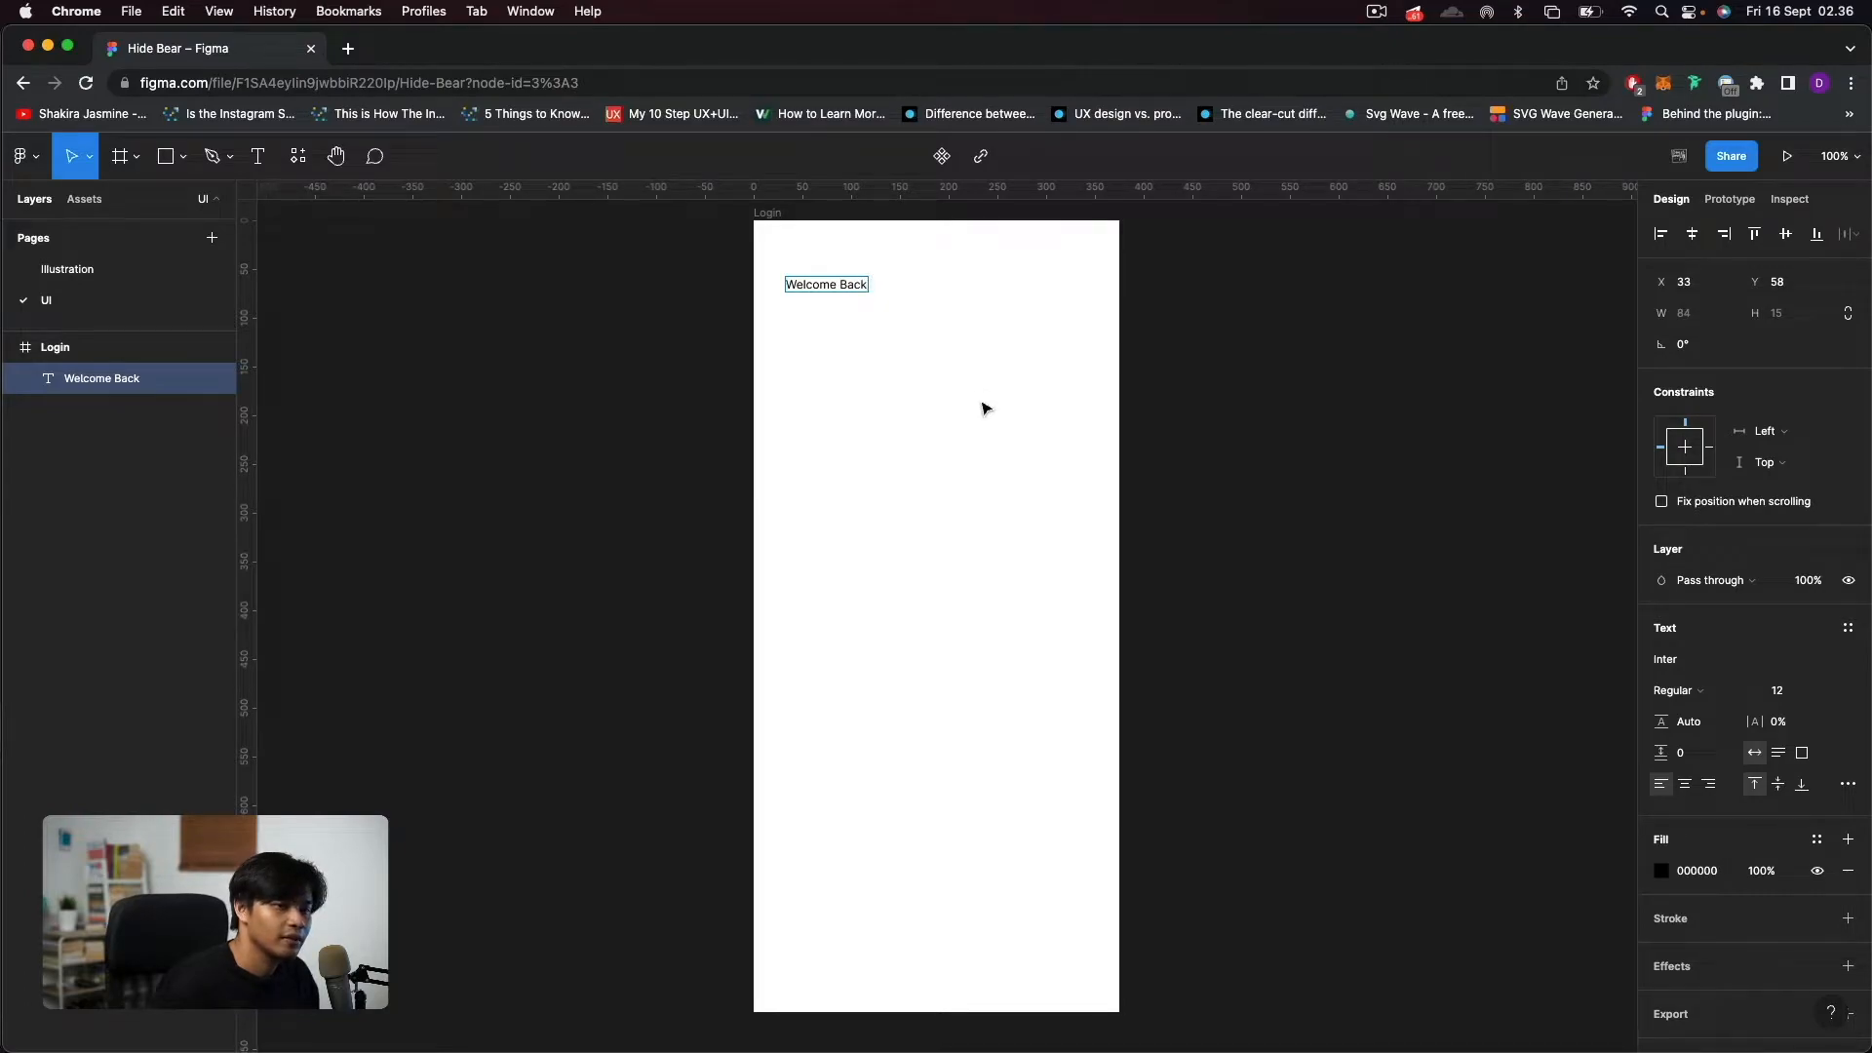
pyautogui.press('Escape')
# Set the "Welcome Back" text to the Poppins font at size 16.
pyautogui.click(1687, 659)
pyautogui.write('Poppins')
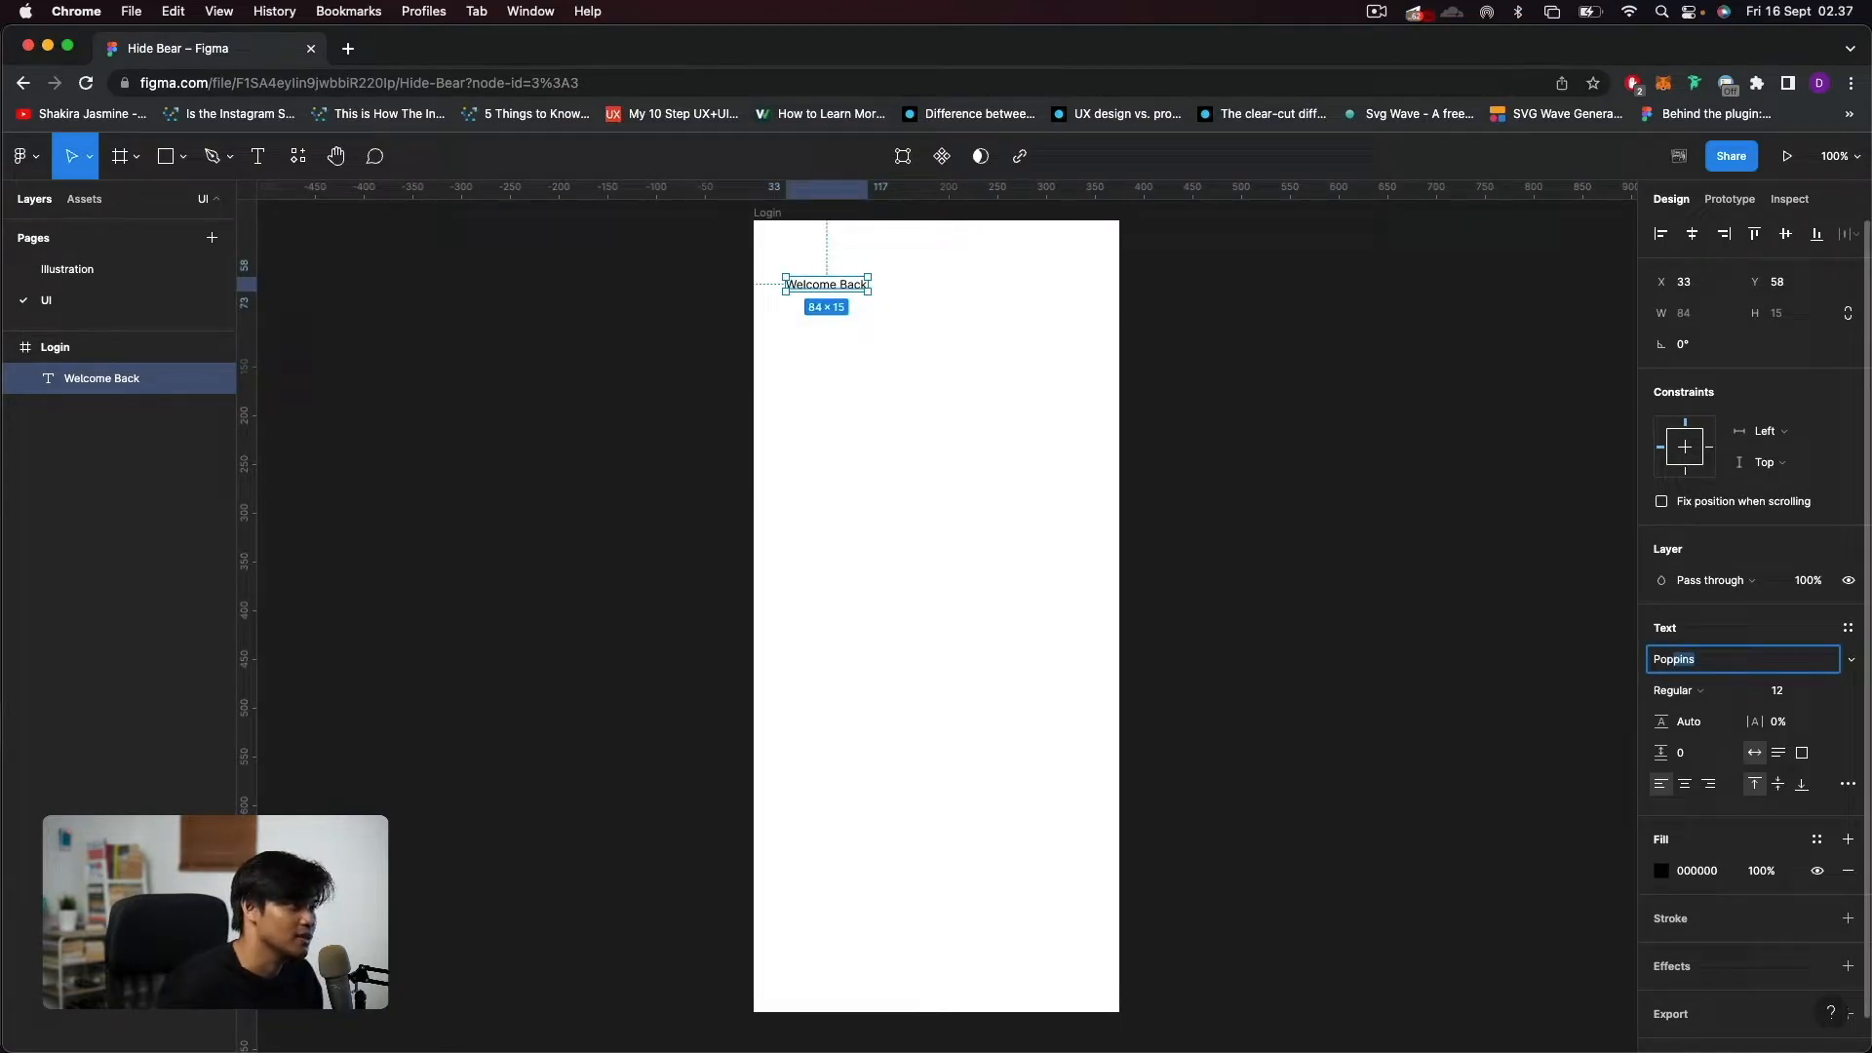
pyautogui.press('Return')
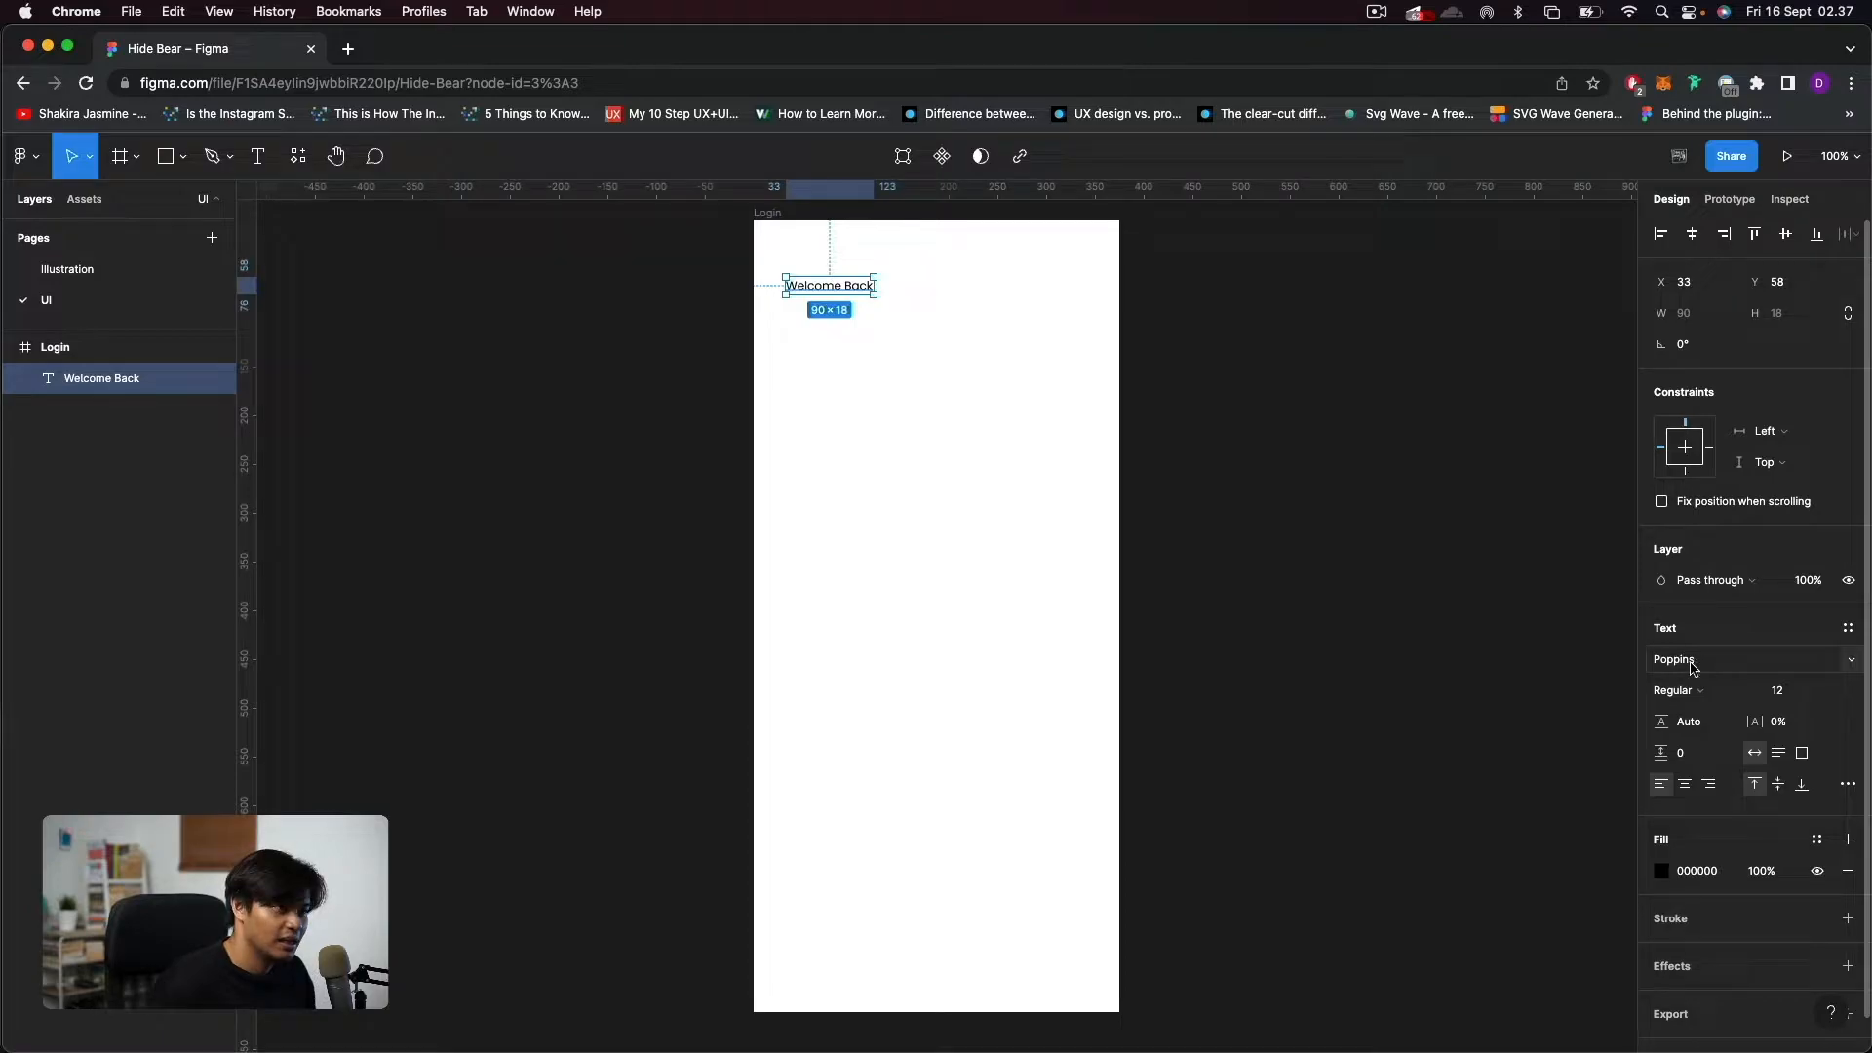
pyautogui.click(1791, 698)
pyautogui.write('16')
pyautogui.press('Return')
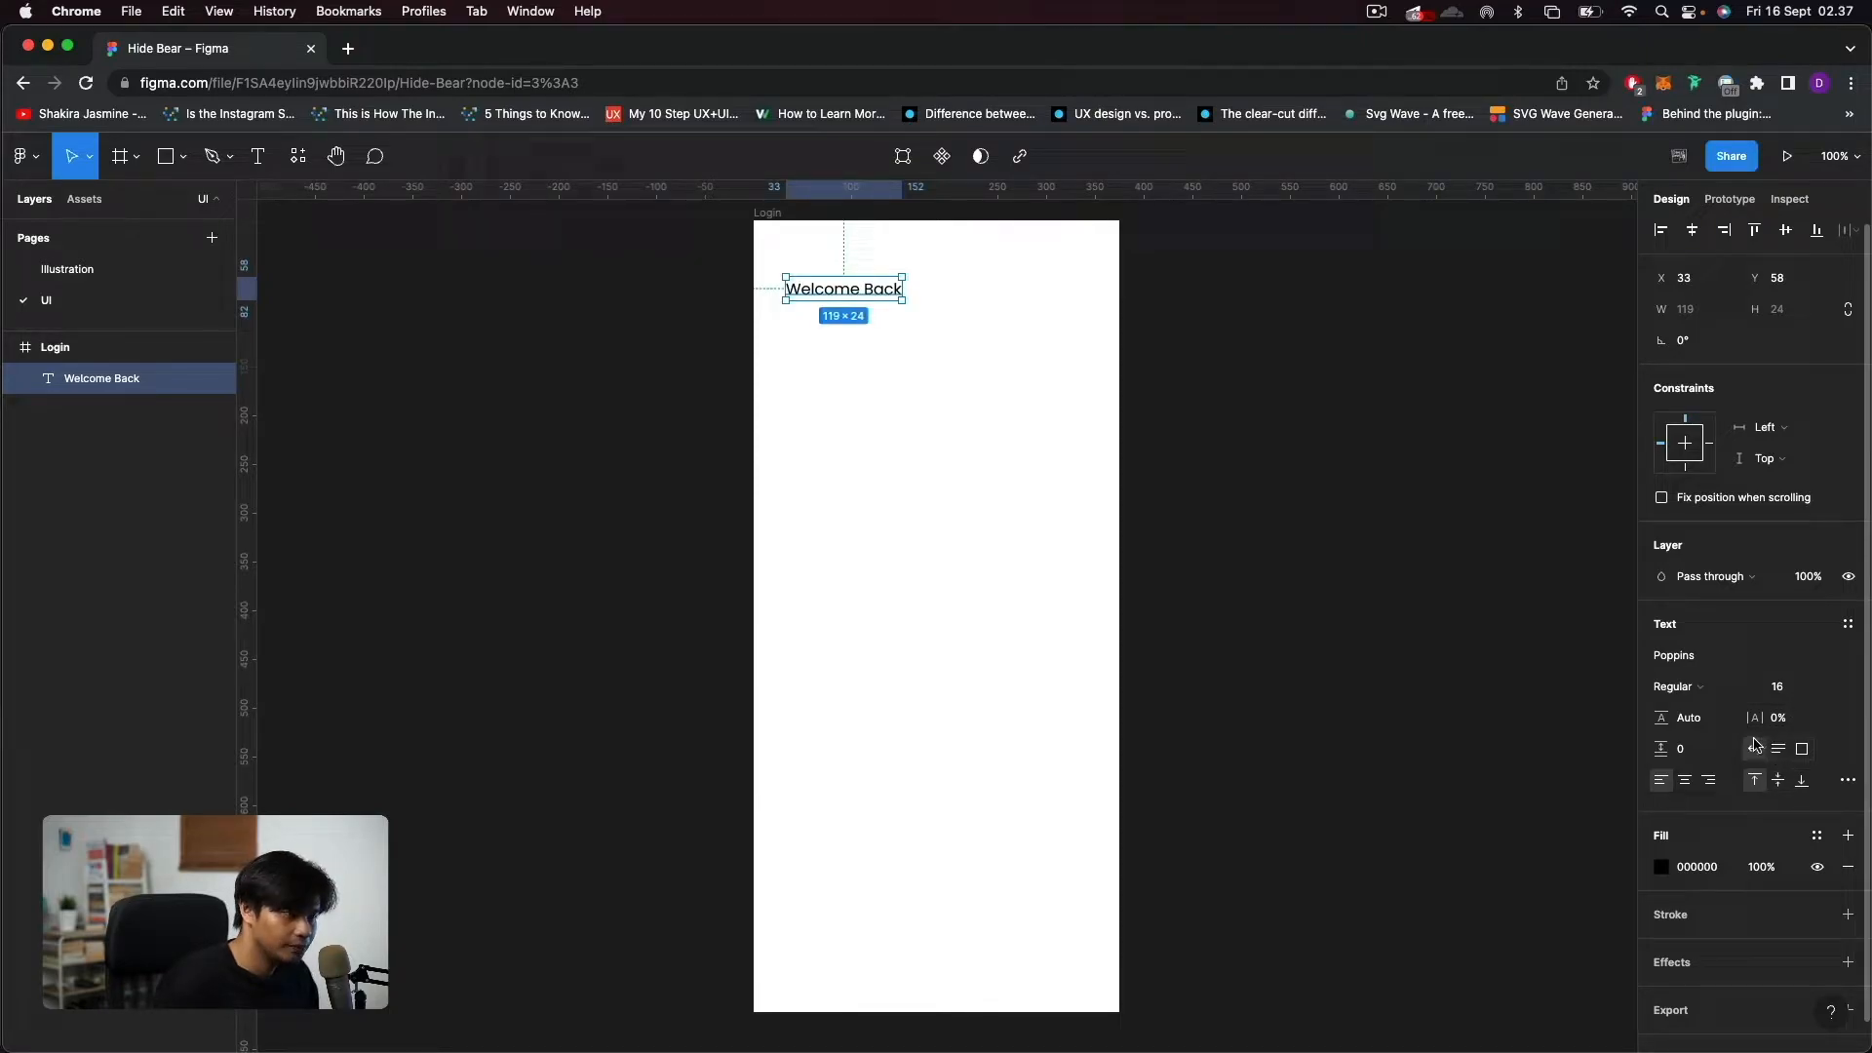
# Set the "Welcome Back" text's fill color to 404040 and its font weight to SemiBold.
pyautogui.click(1705, 867)
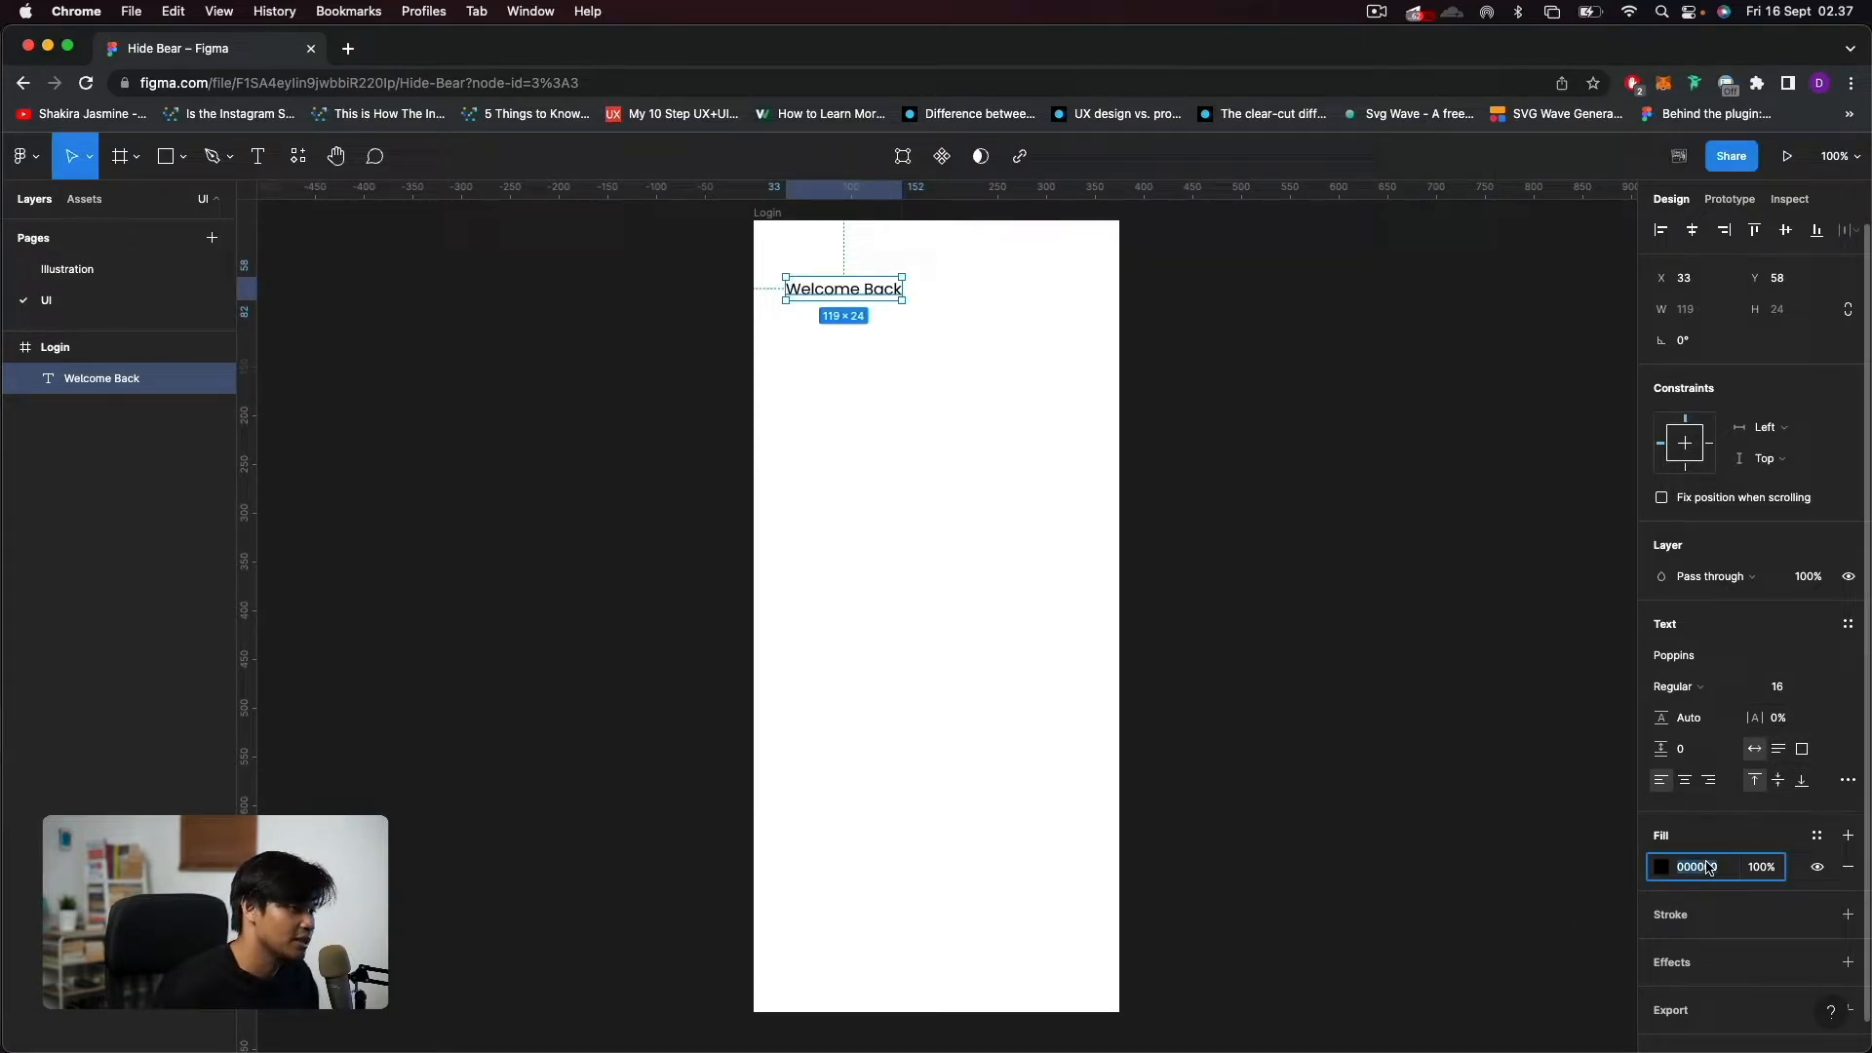
pyautogui.write('404040')
pyautogui.press('Return')
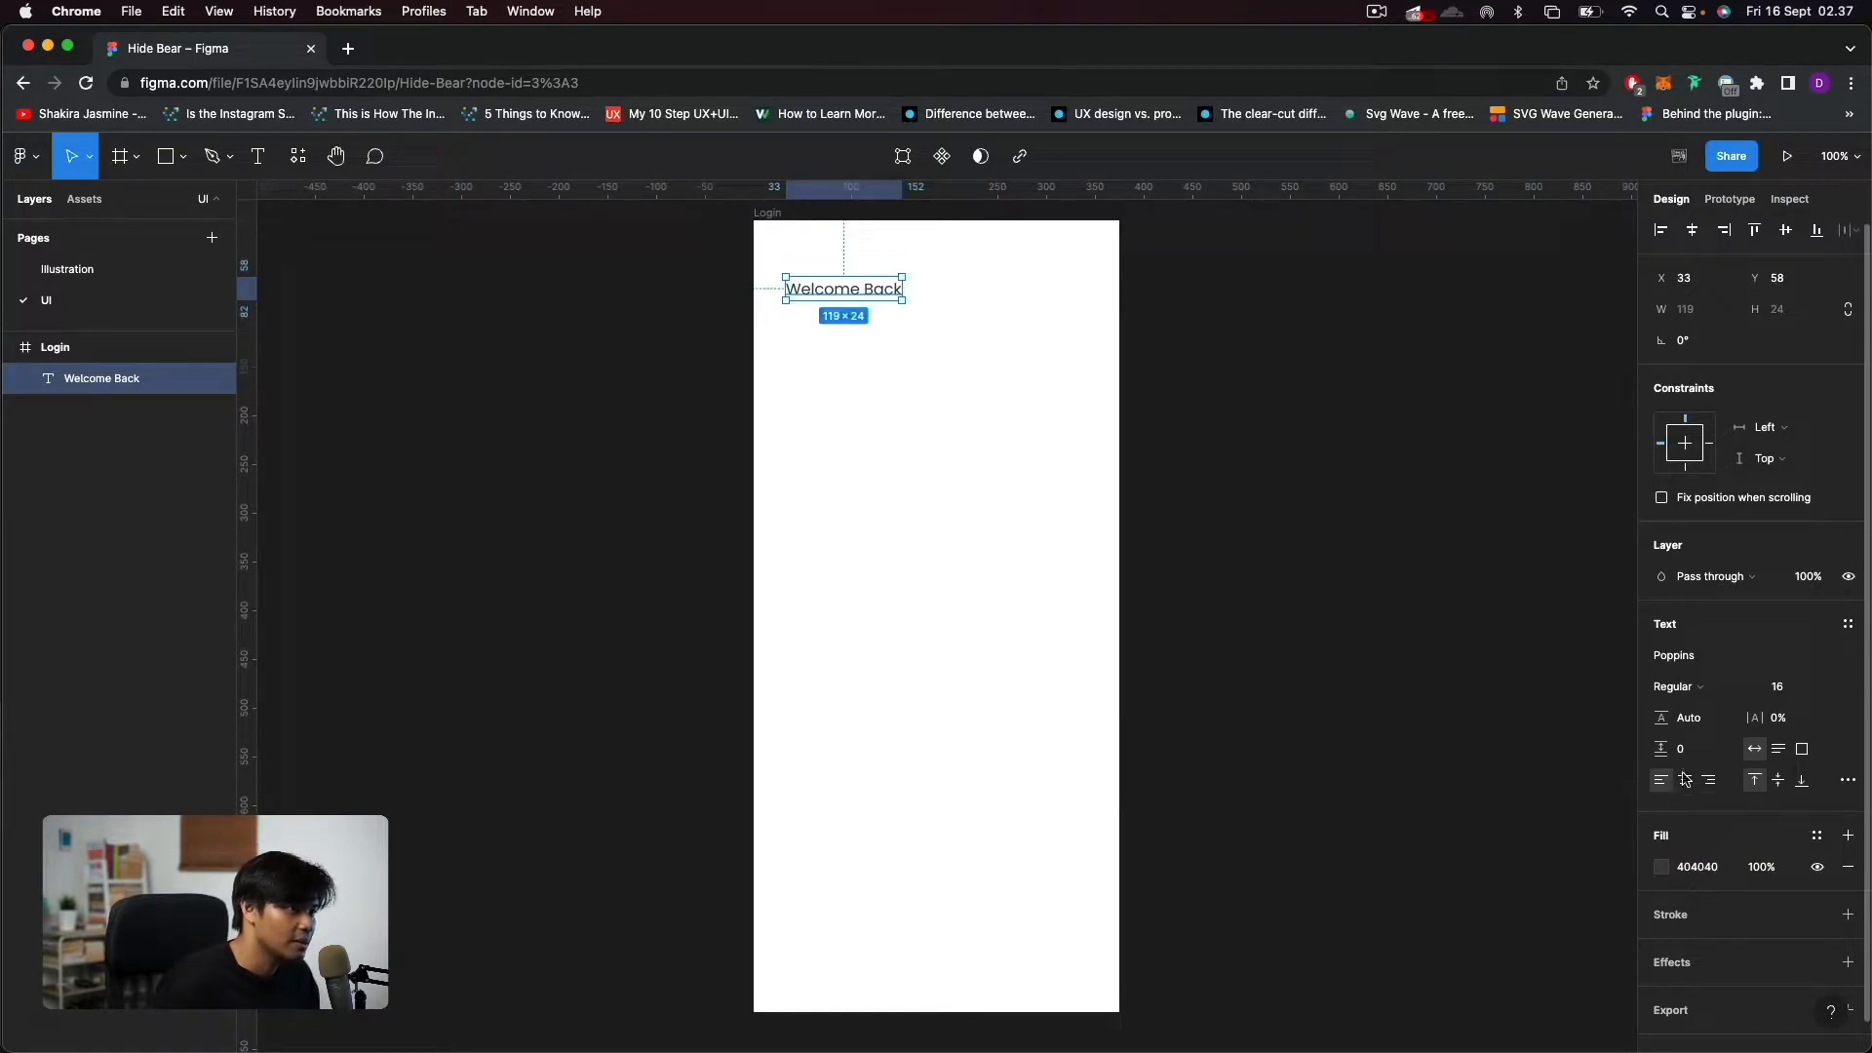
pyautogui.click(1694, 687)
pyautogui.click(1696, 732)
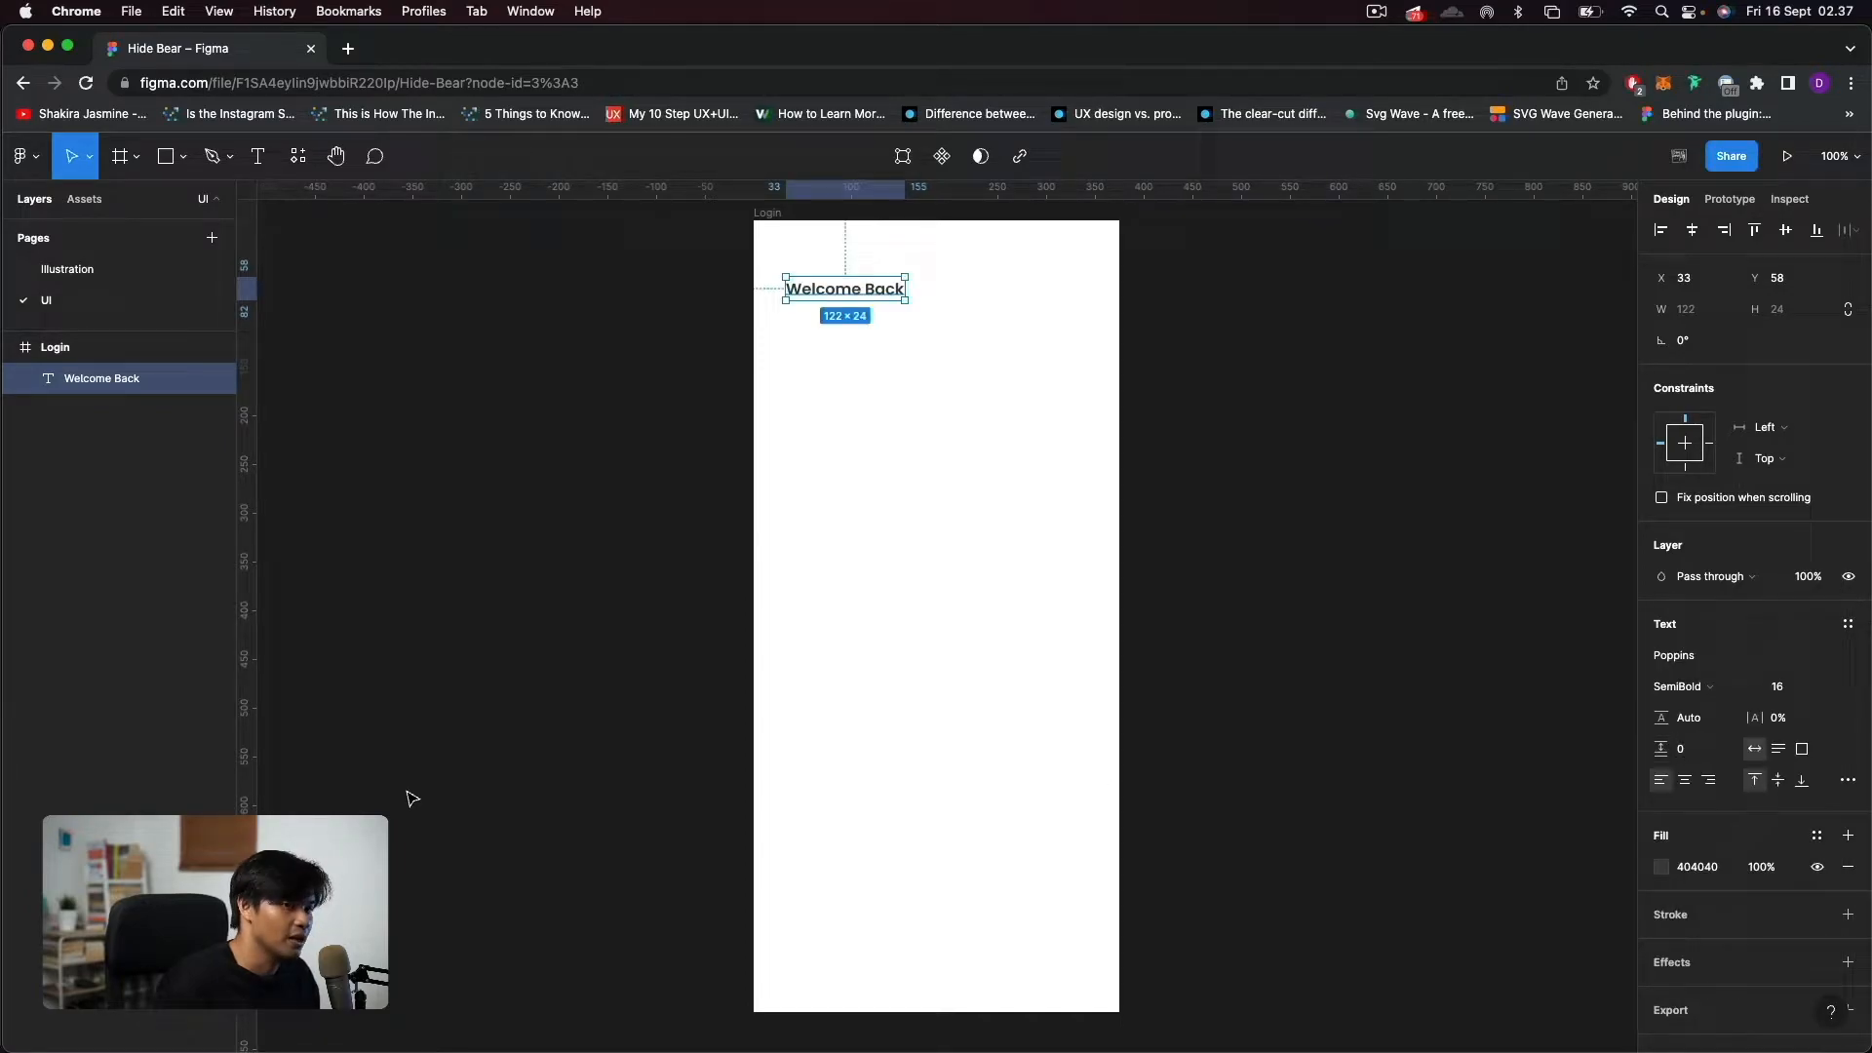
# Move the "Welcome Back" text to about X 22, Y 37 and place a duplicate of it below at about X 23, Y 68.
pyautogui.scroll(5, 852, 367)
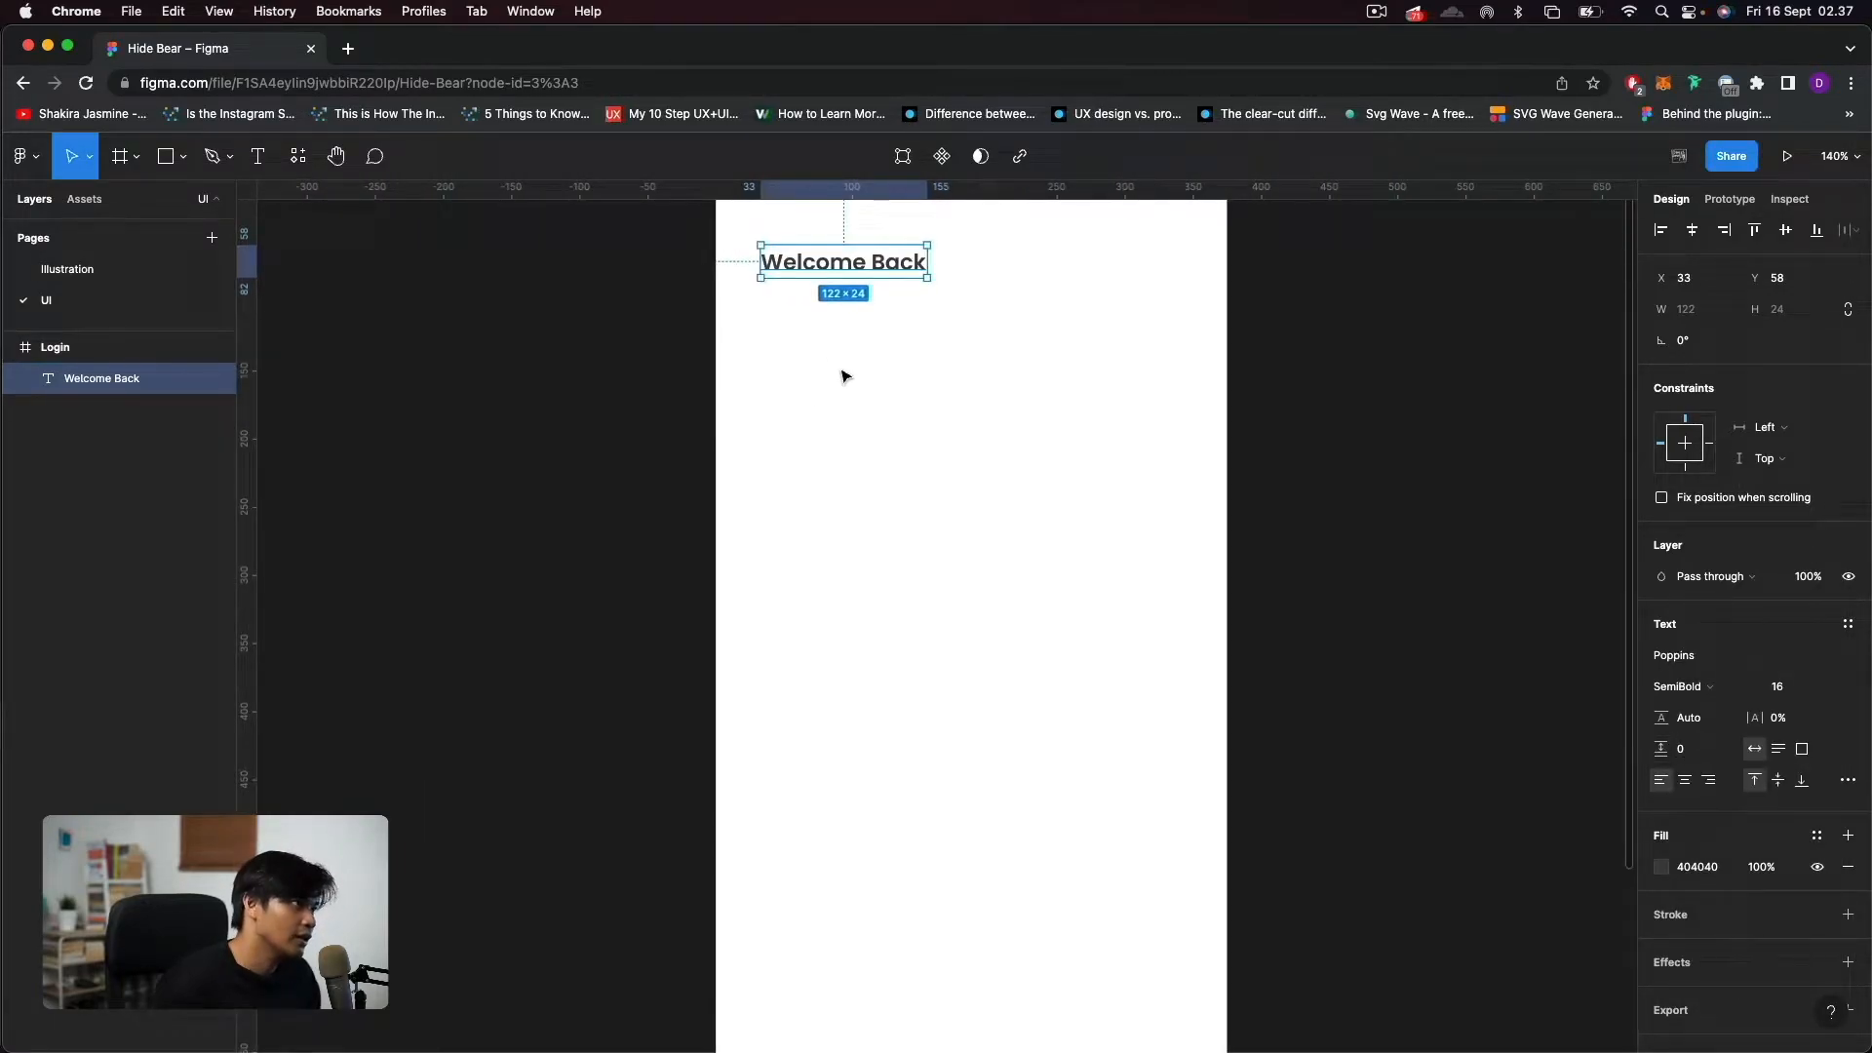
pyautogui.scroll(2, 789, 401)
pyautogui.moveTo(820, 379); pyautogui.dragTo(805, 351)
pyautogui.press('super+d')
pyautogui.moveTo(842, 355); pyautogui.dragTo(844, 396)
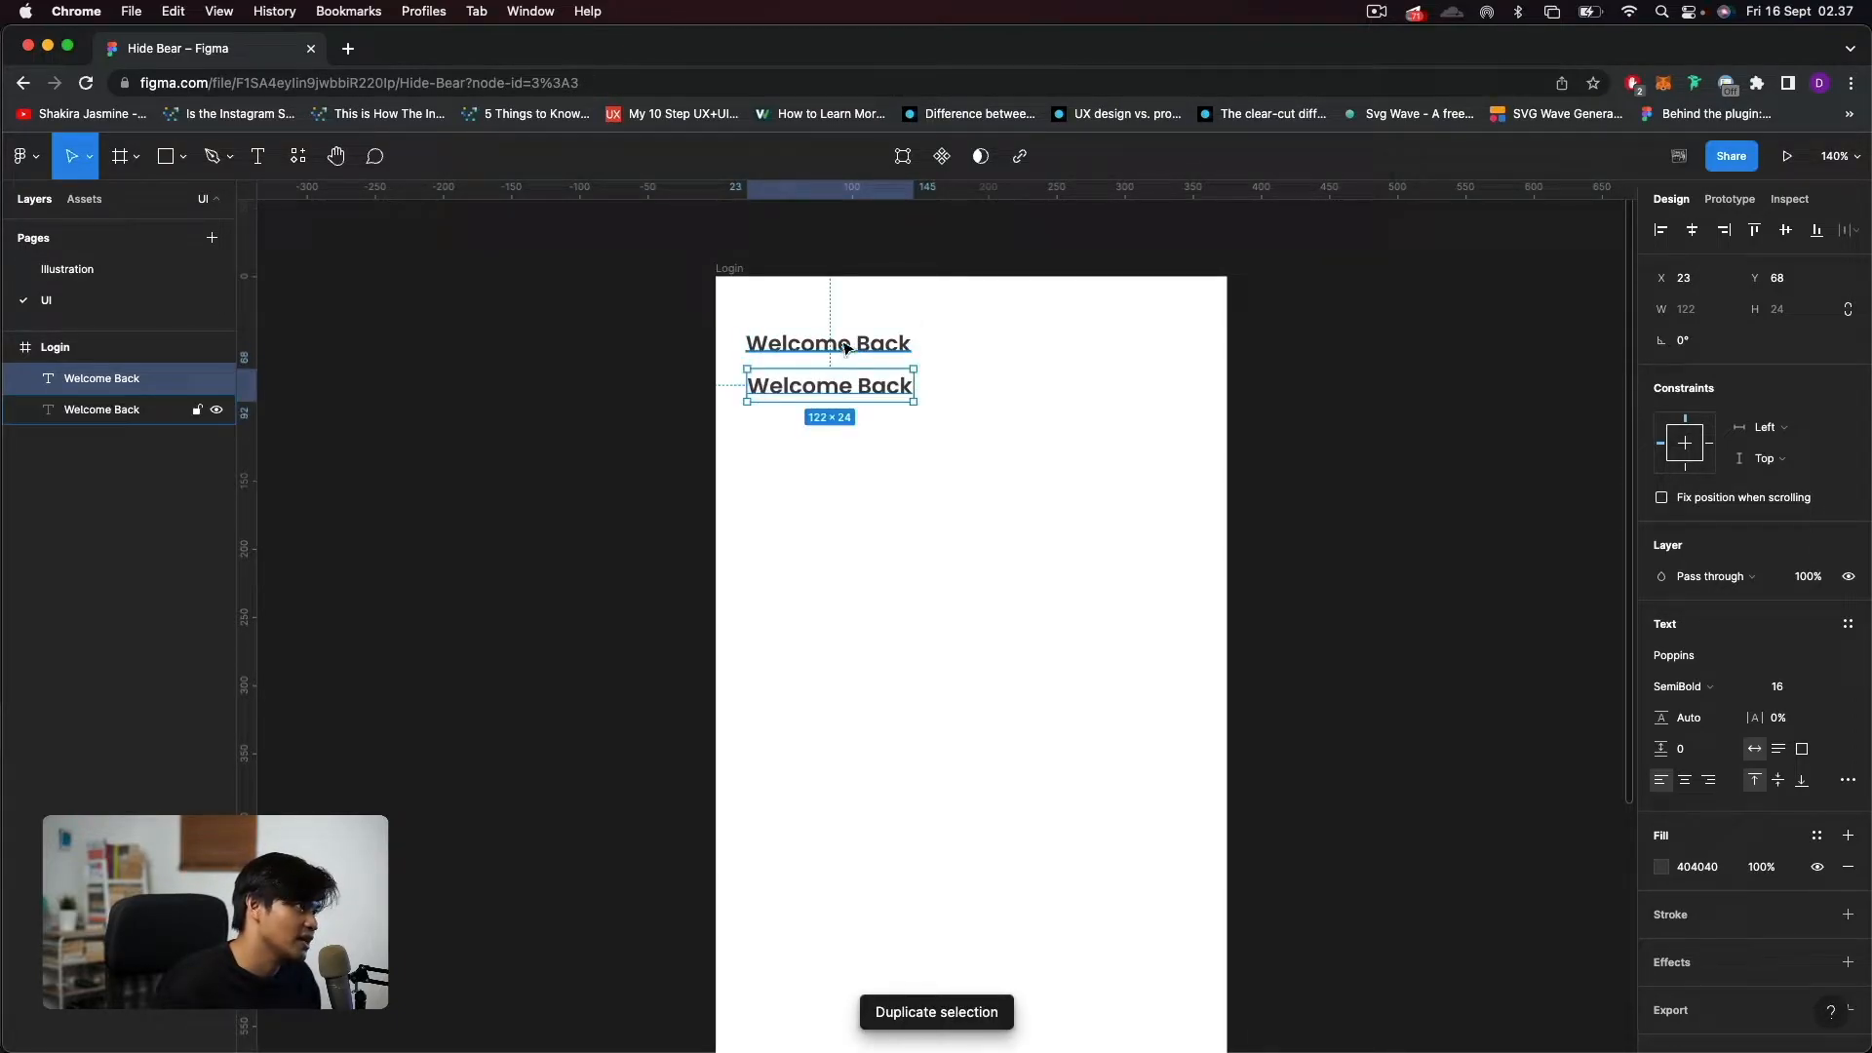
# Change the duplicate to "Login to continue your journey" and style it Regular, size 12, fill C7C9D9, with 5% letter spacing.
pyautogui.doubleClick(845, 387)
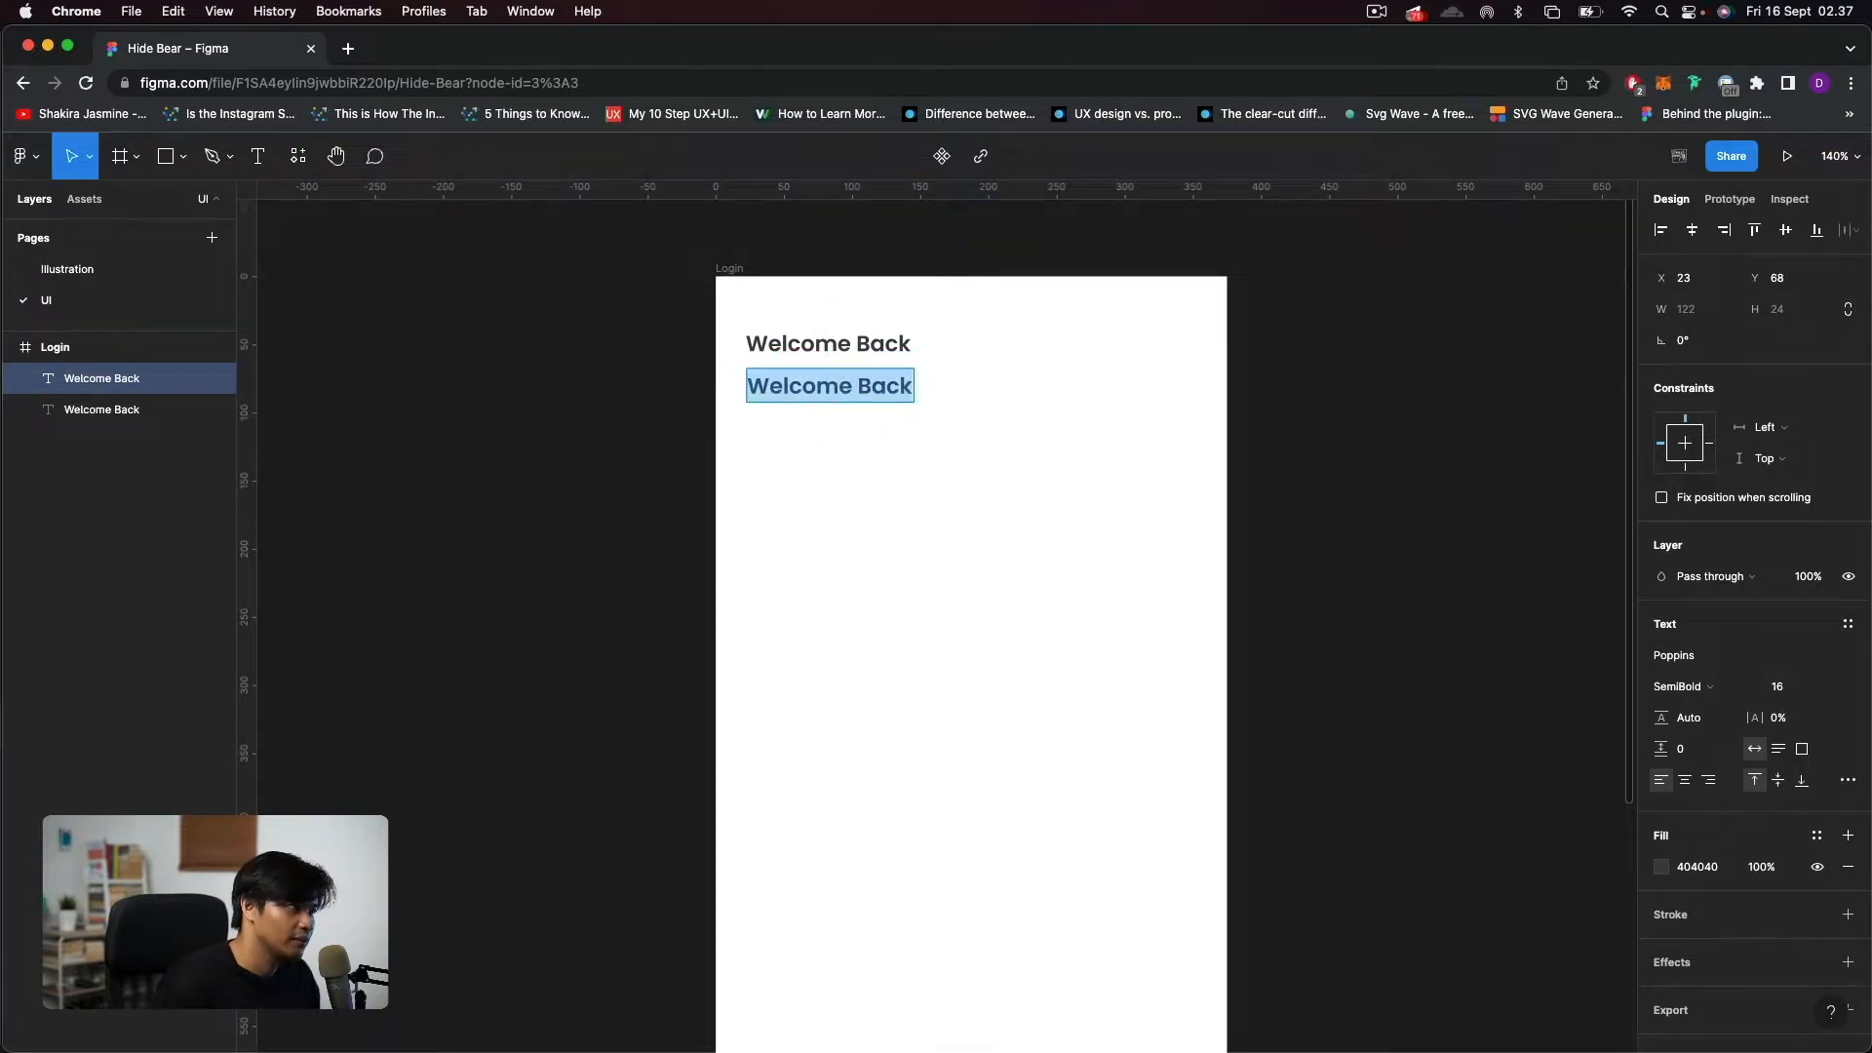
pyautogui.write('Login to continue your journey')
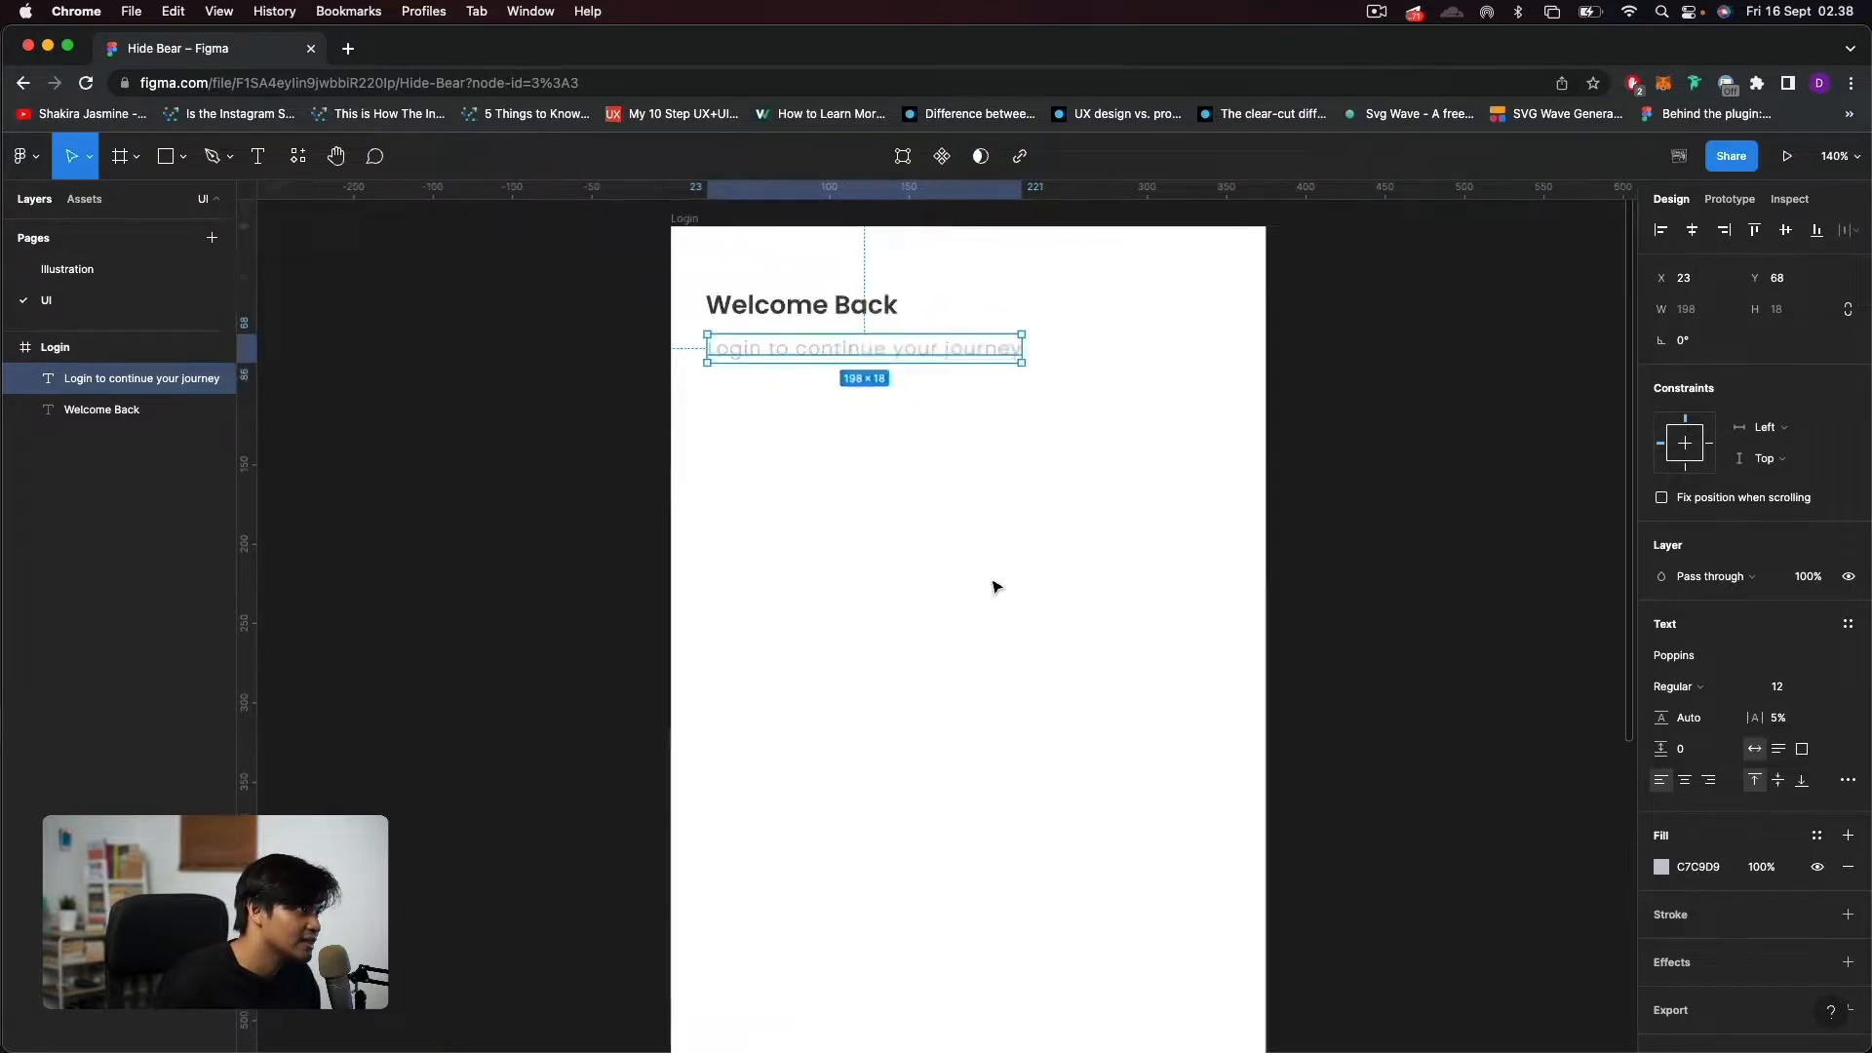
# Try 0% letter spacing on the "Login to continue your journey" text and restore it to 5%.
pyautogui.scroll(5, 936, 585)
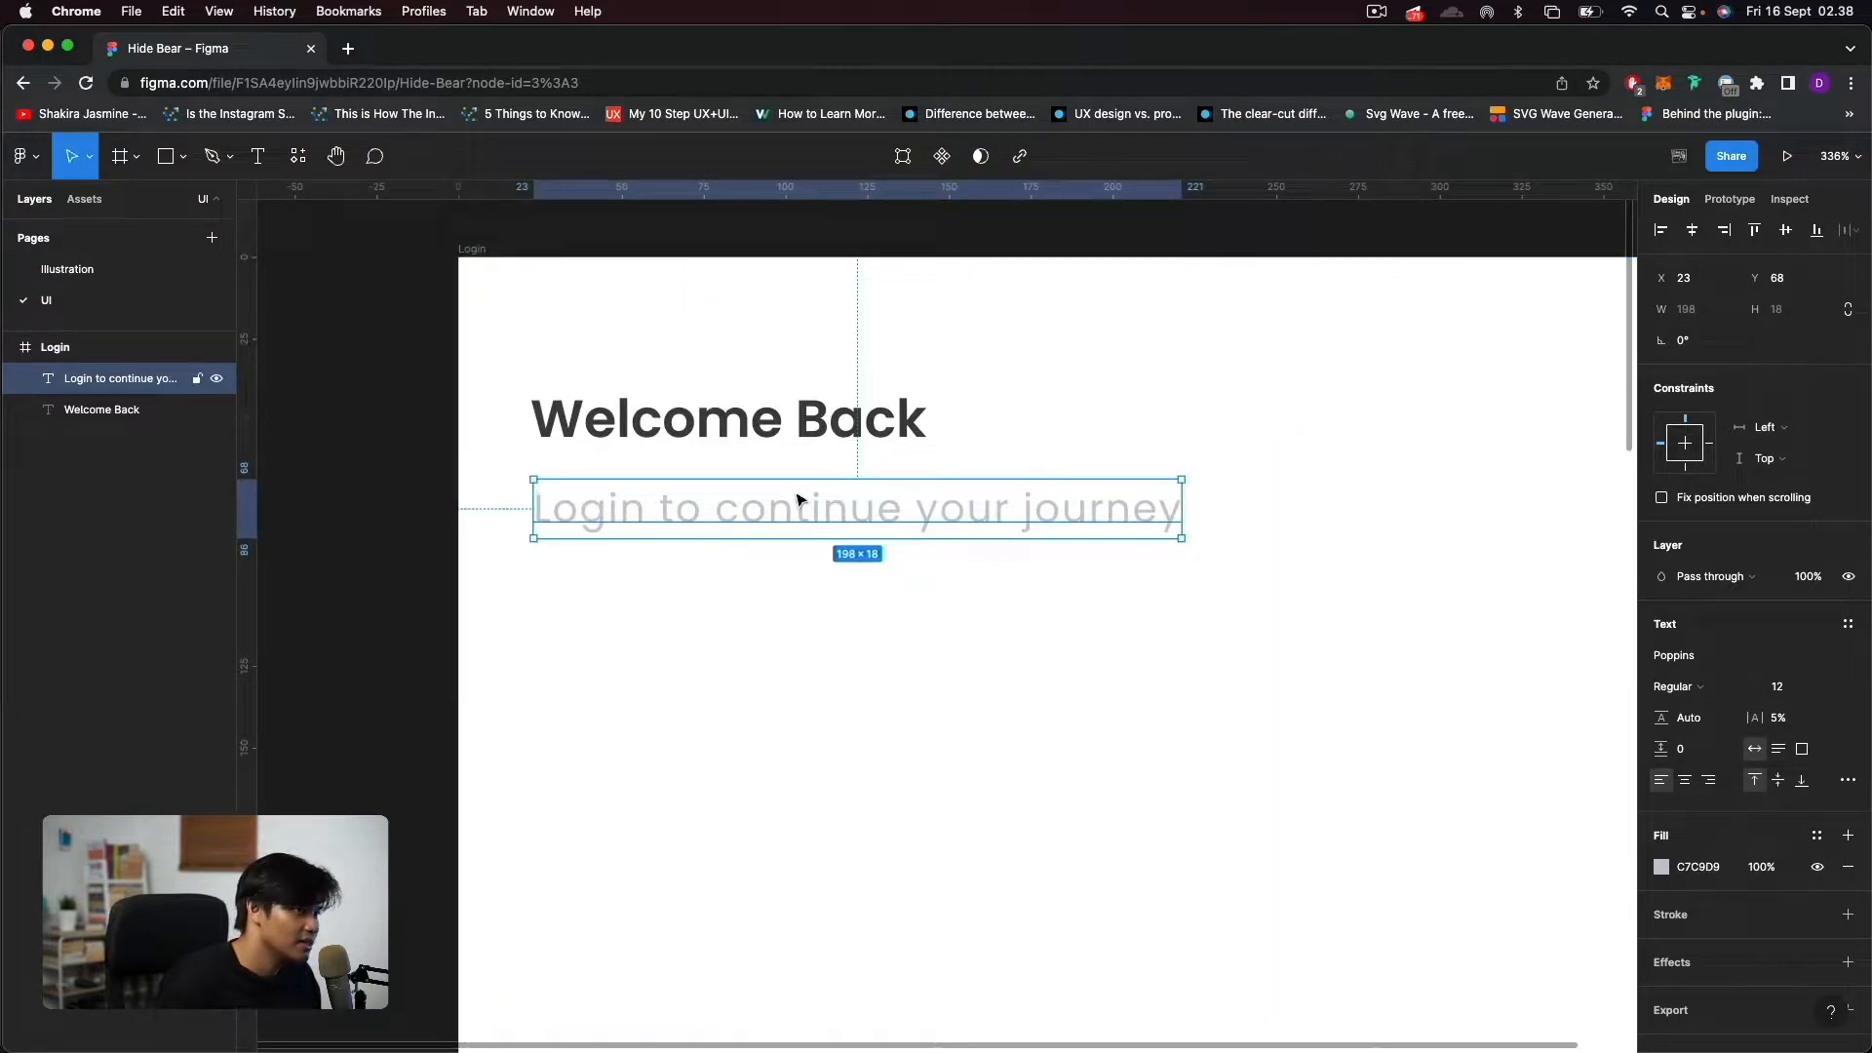
pyautogui.click(1783, 726)
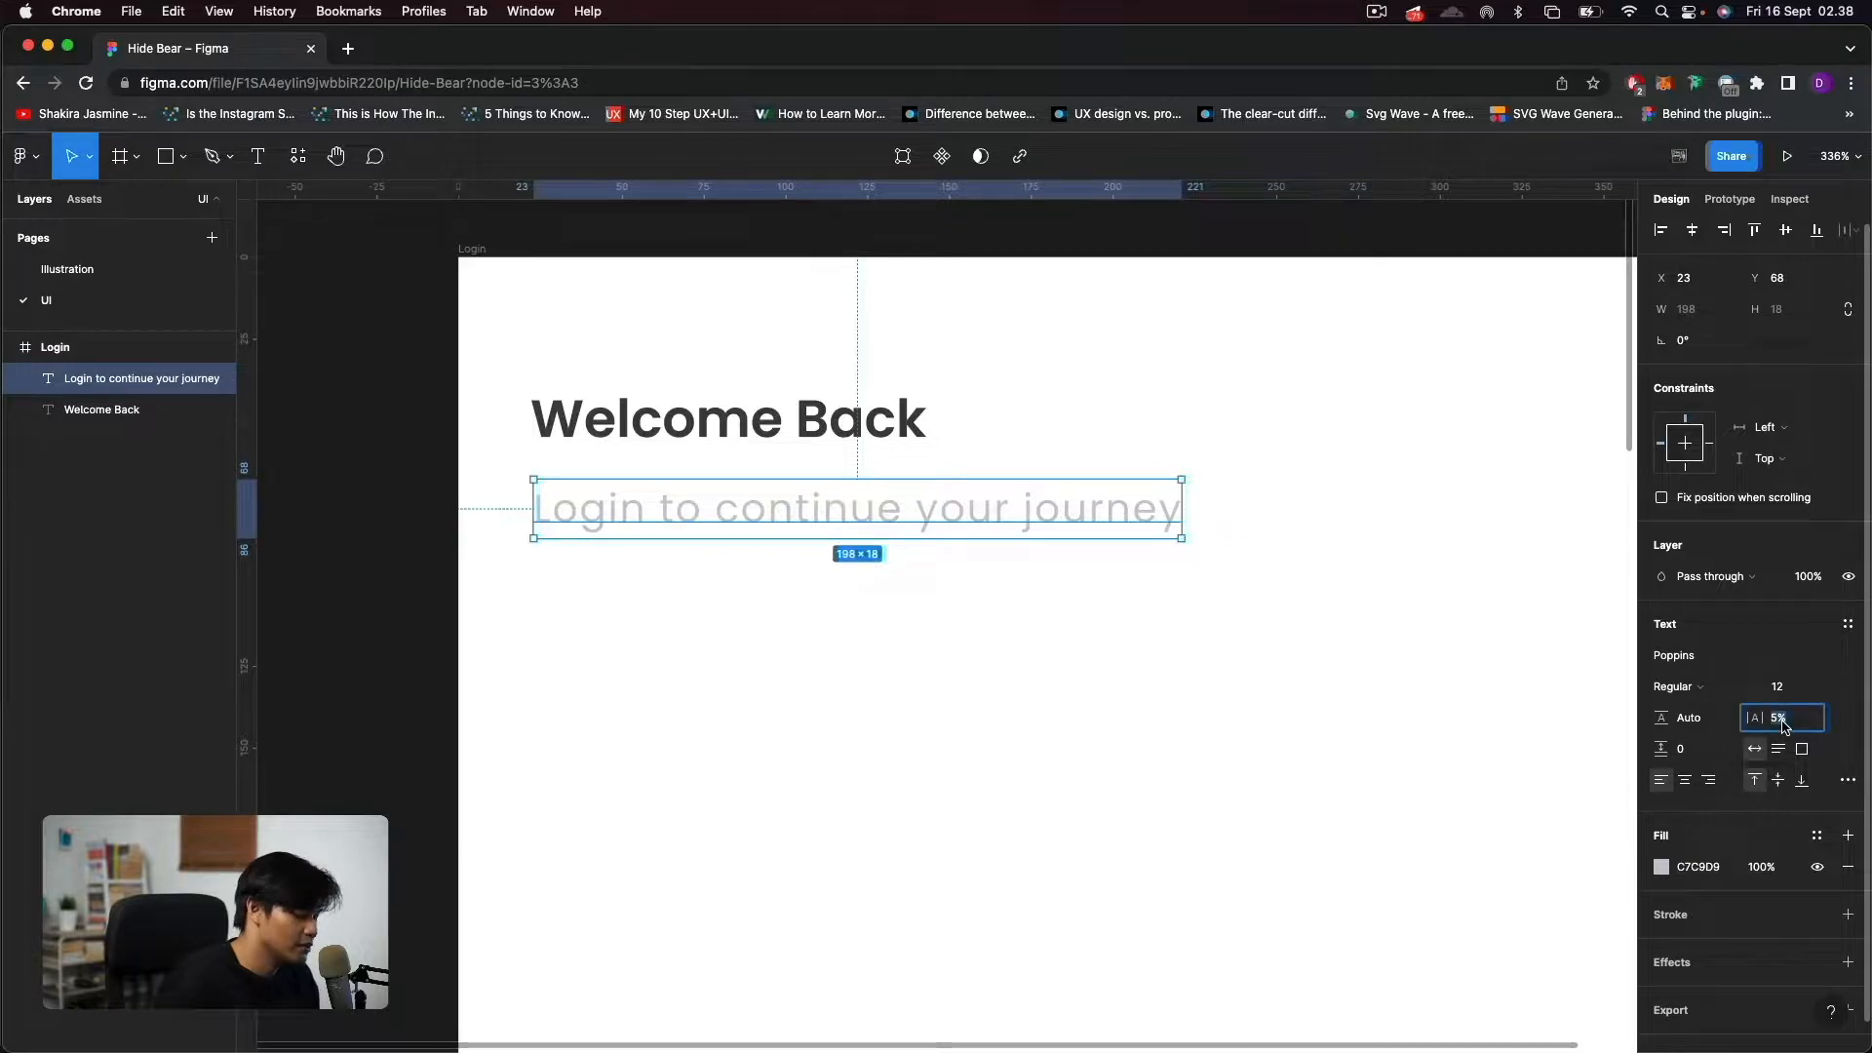
pyautogui.write('0')
pyautogui.press('Return')
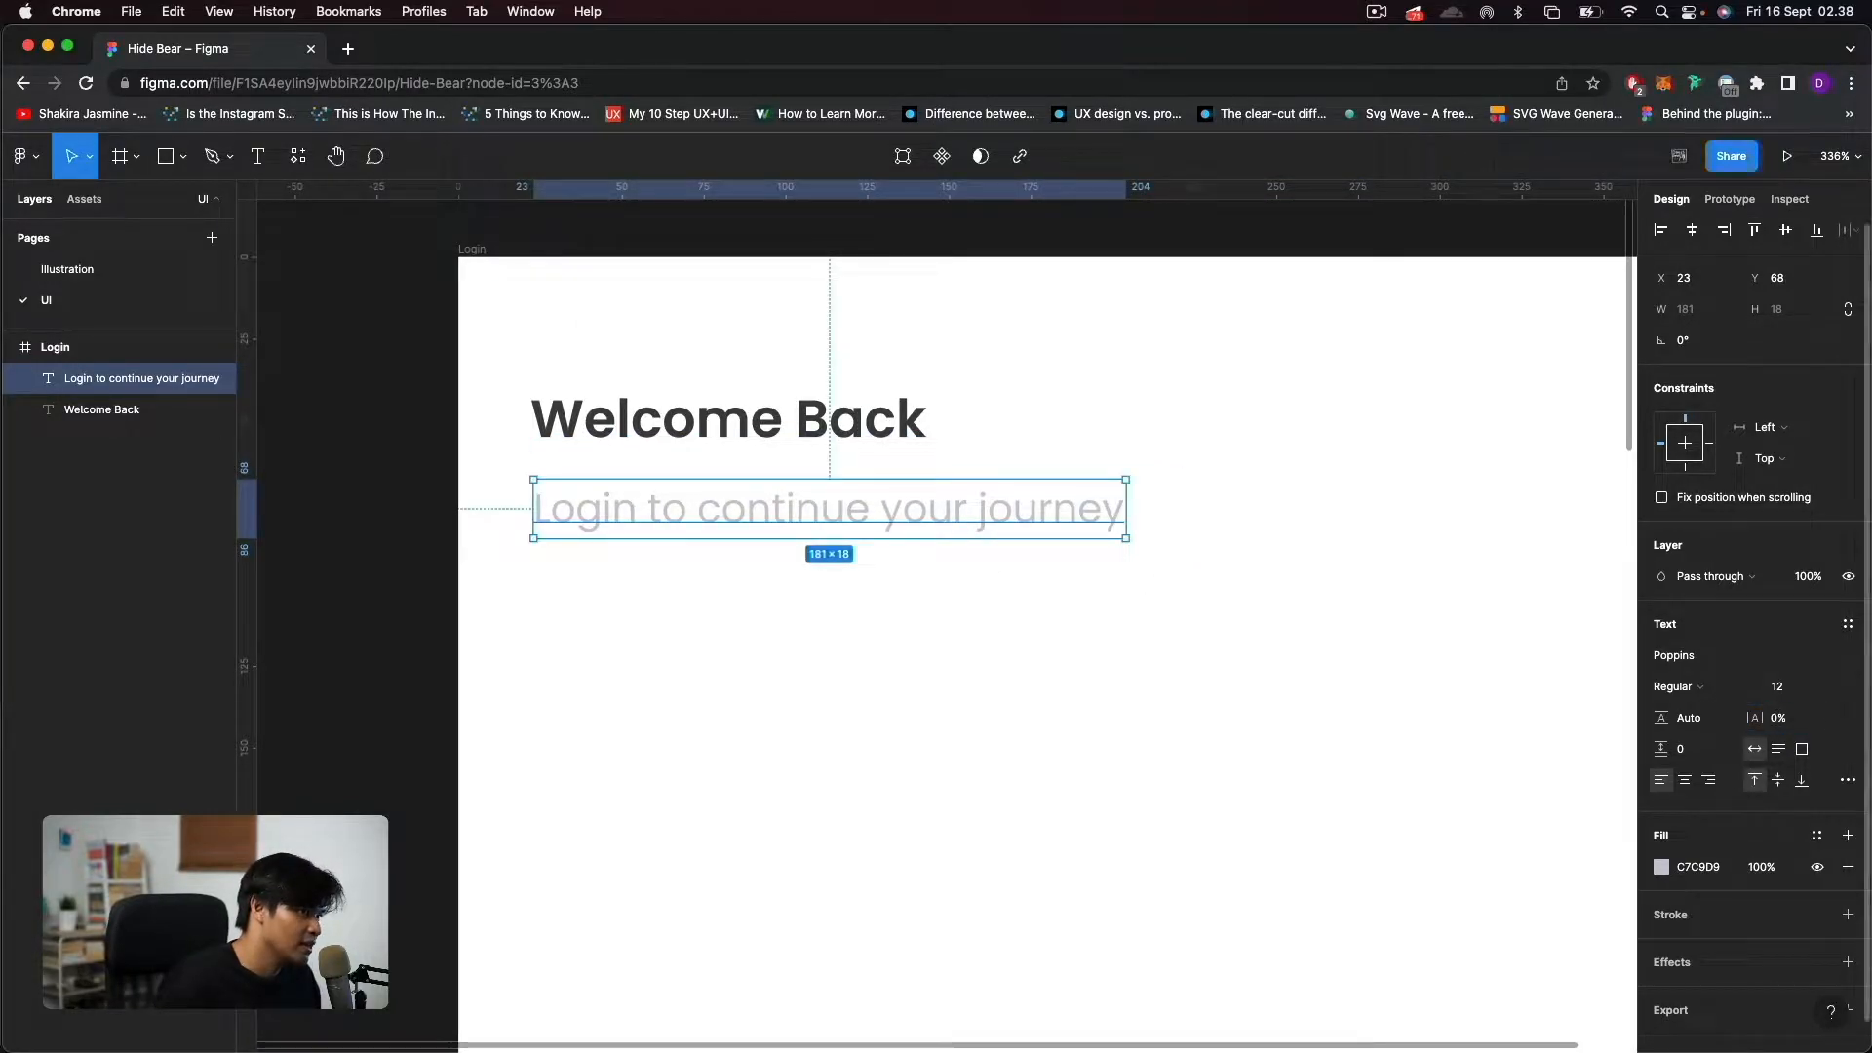
pyautogui.click(1790, 721)
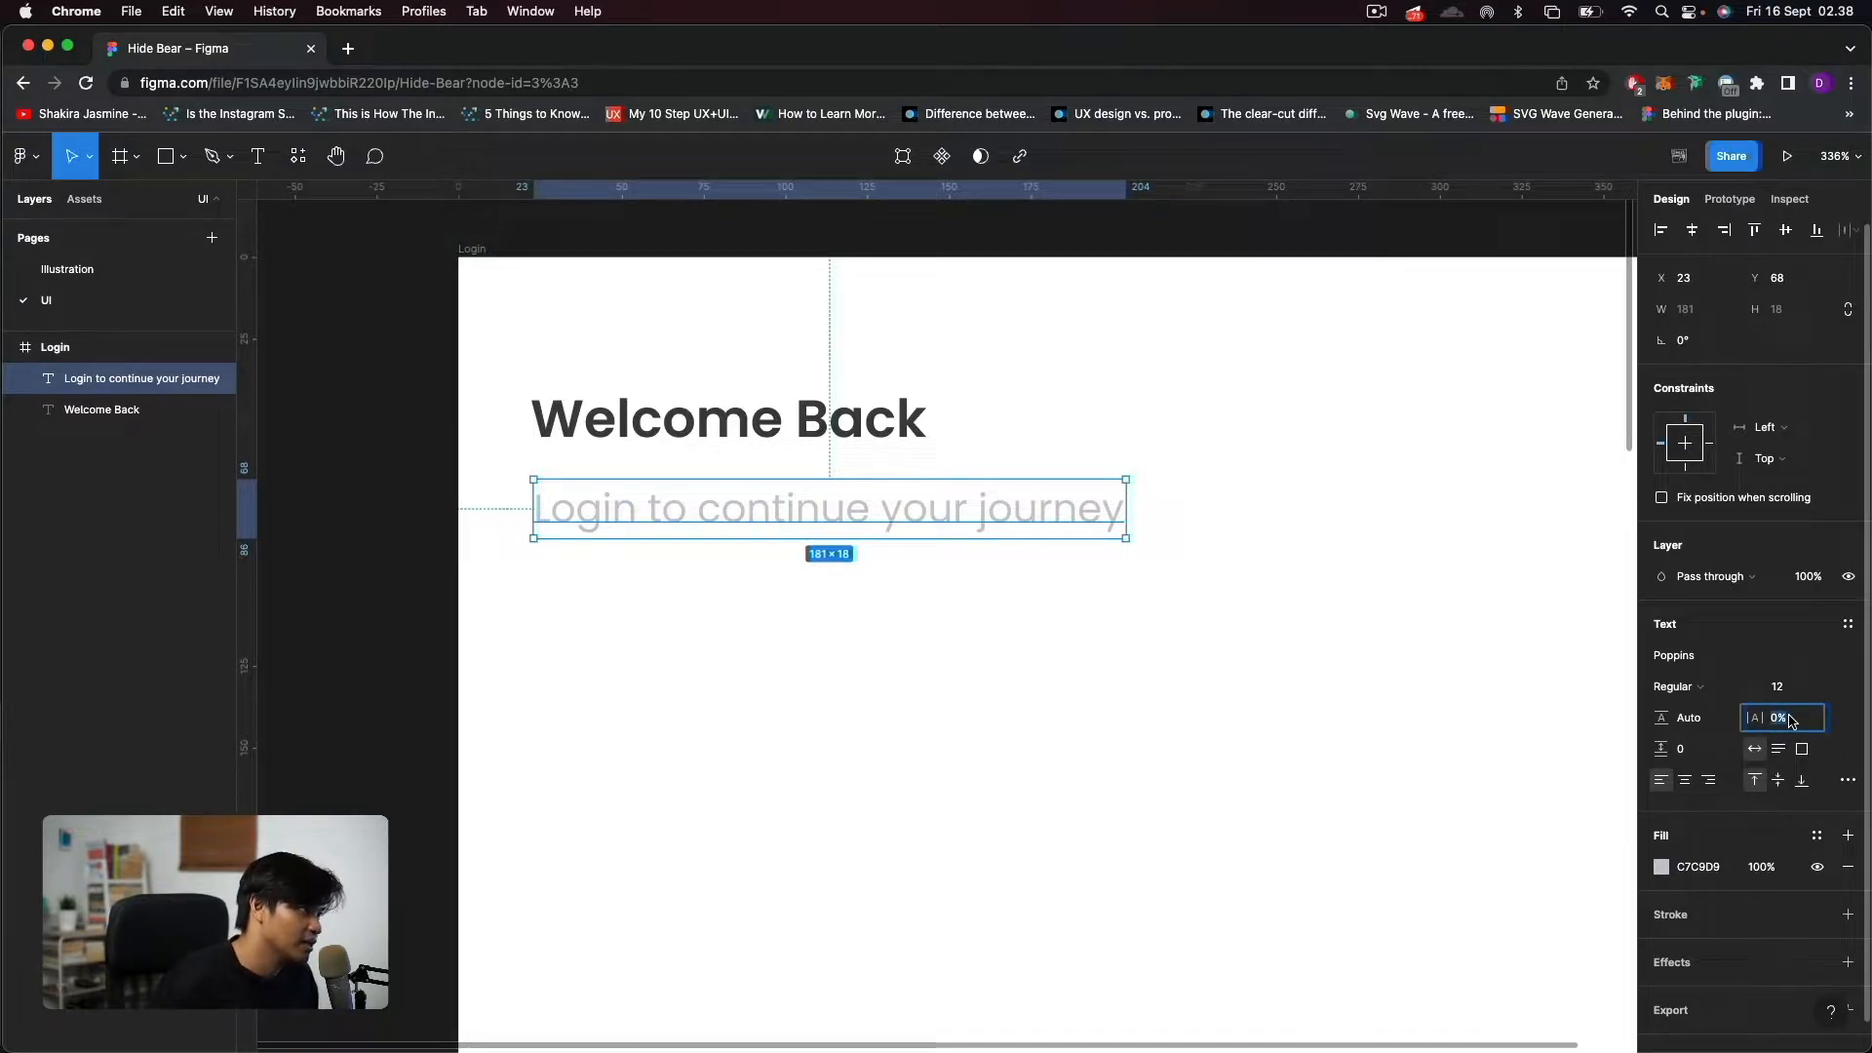
pyautogui.write('5')
pyautogui.press('Return')
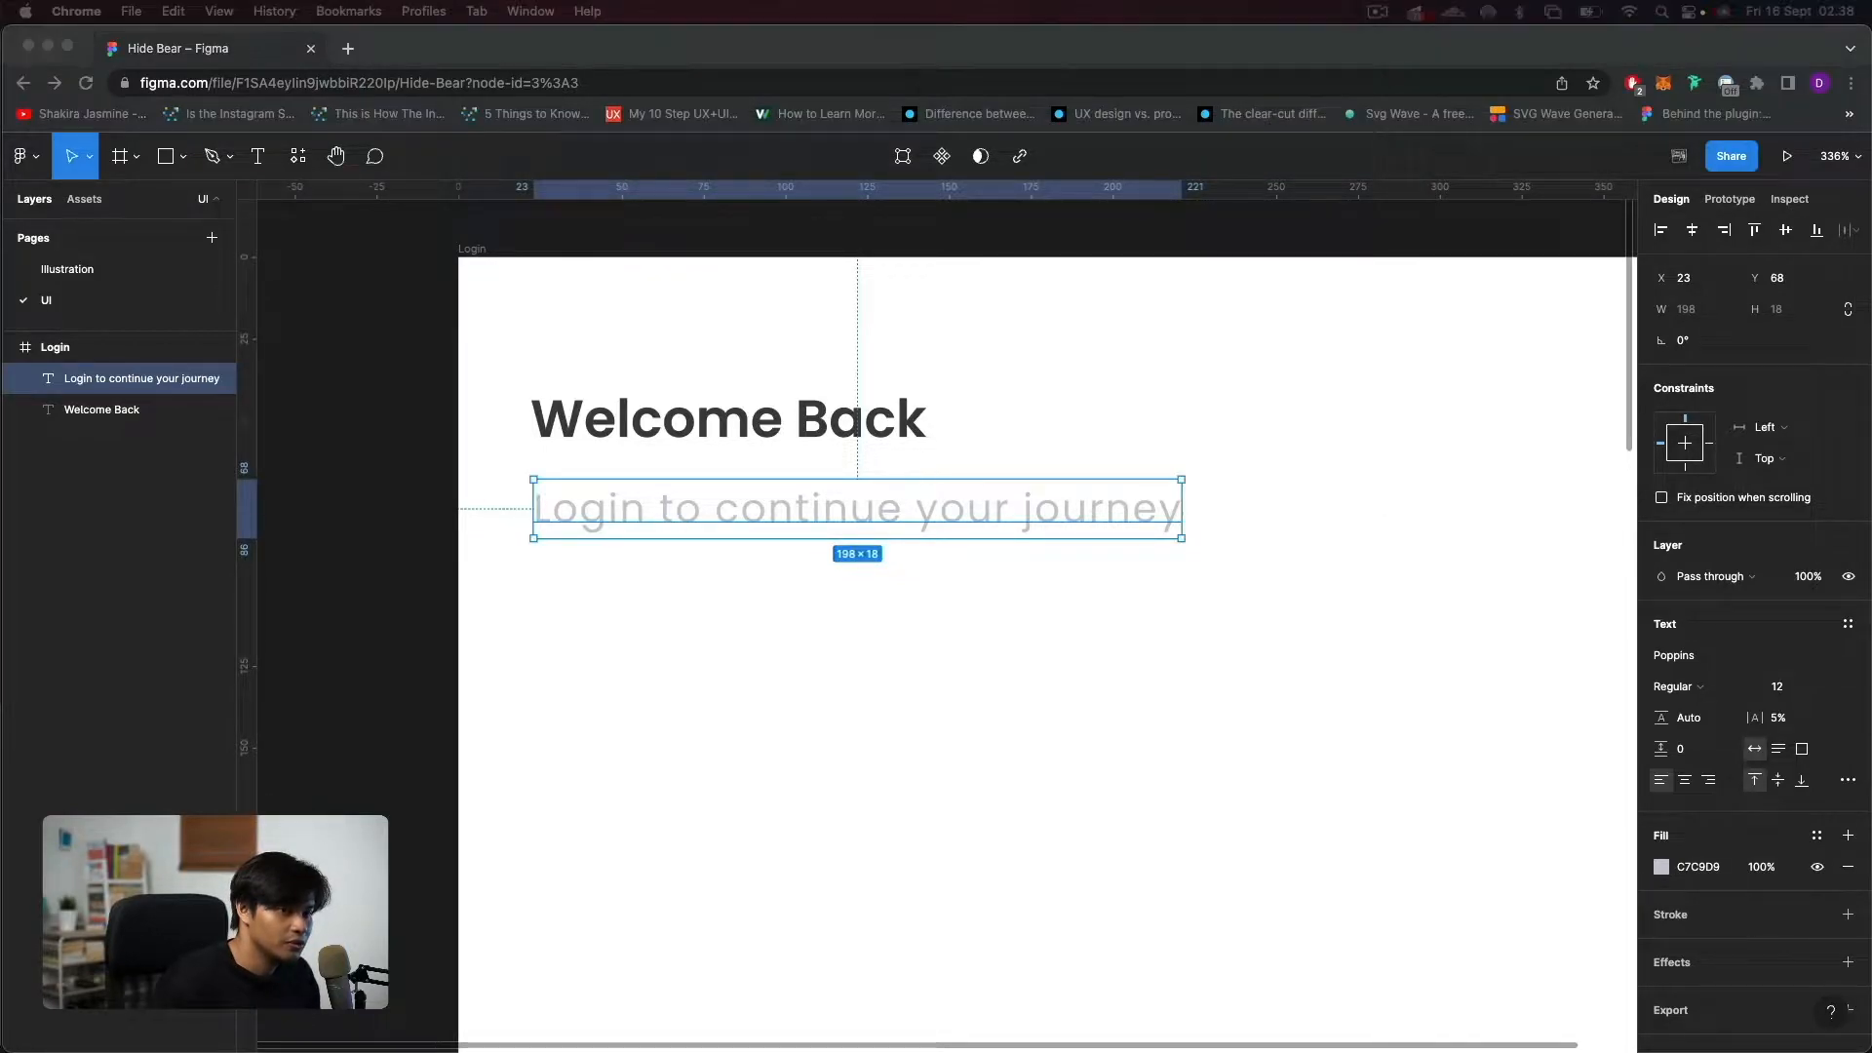
# Nudge the "Login to continue your journey" text up 3 px to Y 65, closer to the heading.
pyautogui.click(756, 478)
pyautogui.press('alt')
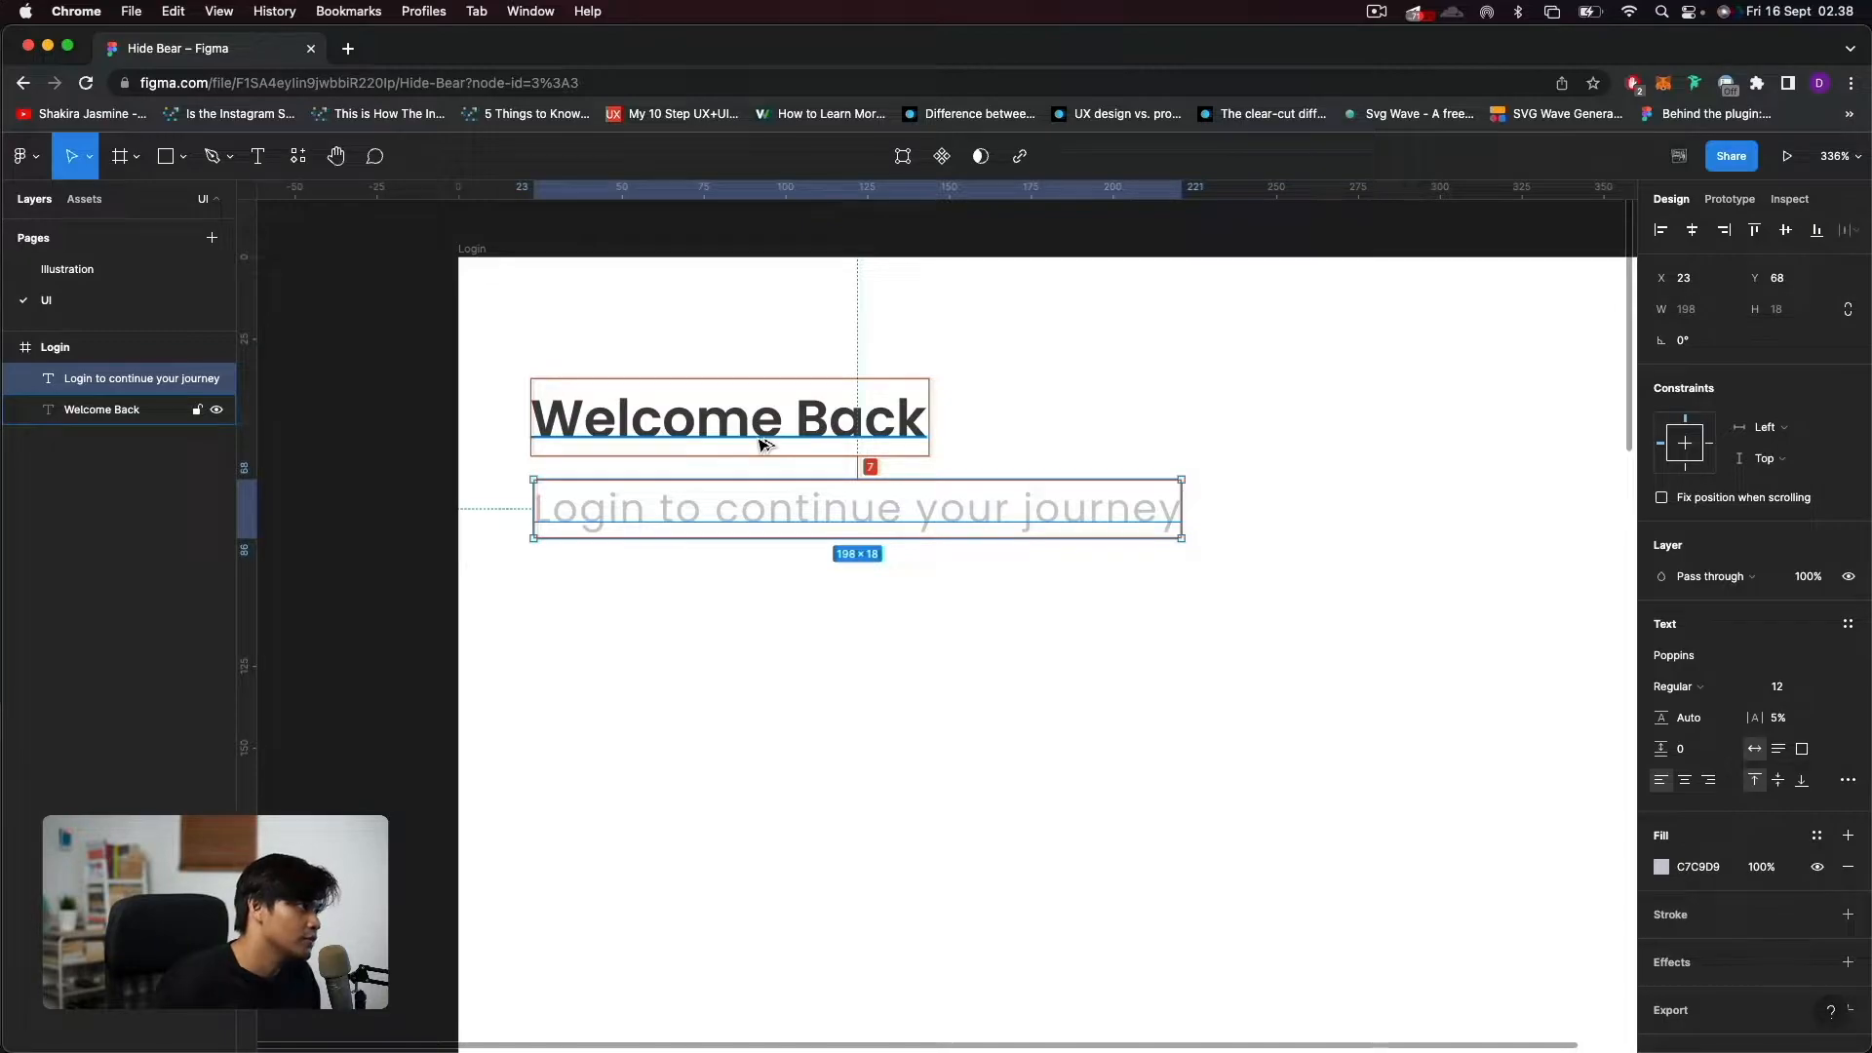
pyautogui.press('Up')
pyautogui.press('Up')
pyautogui.press('Up')
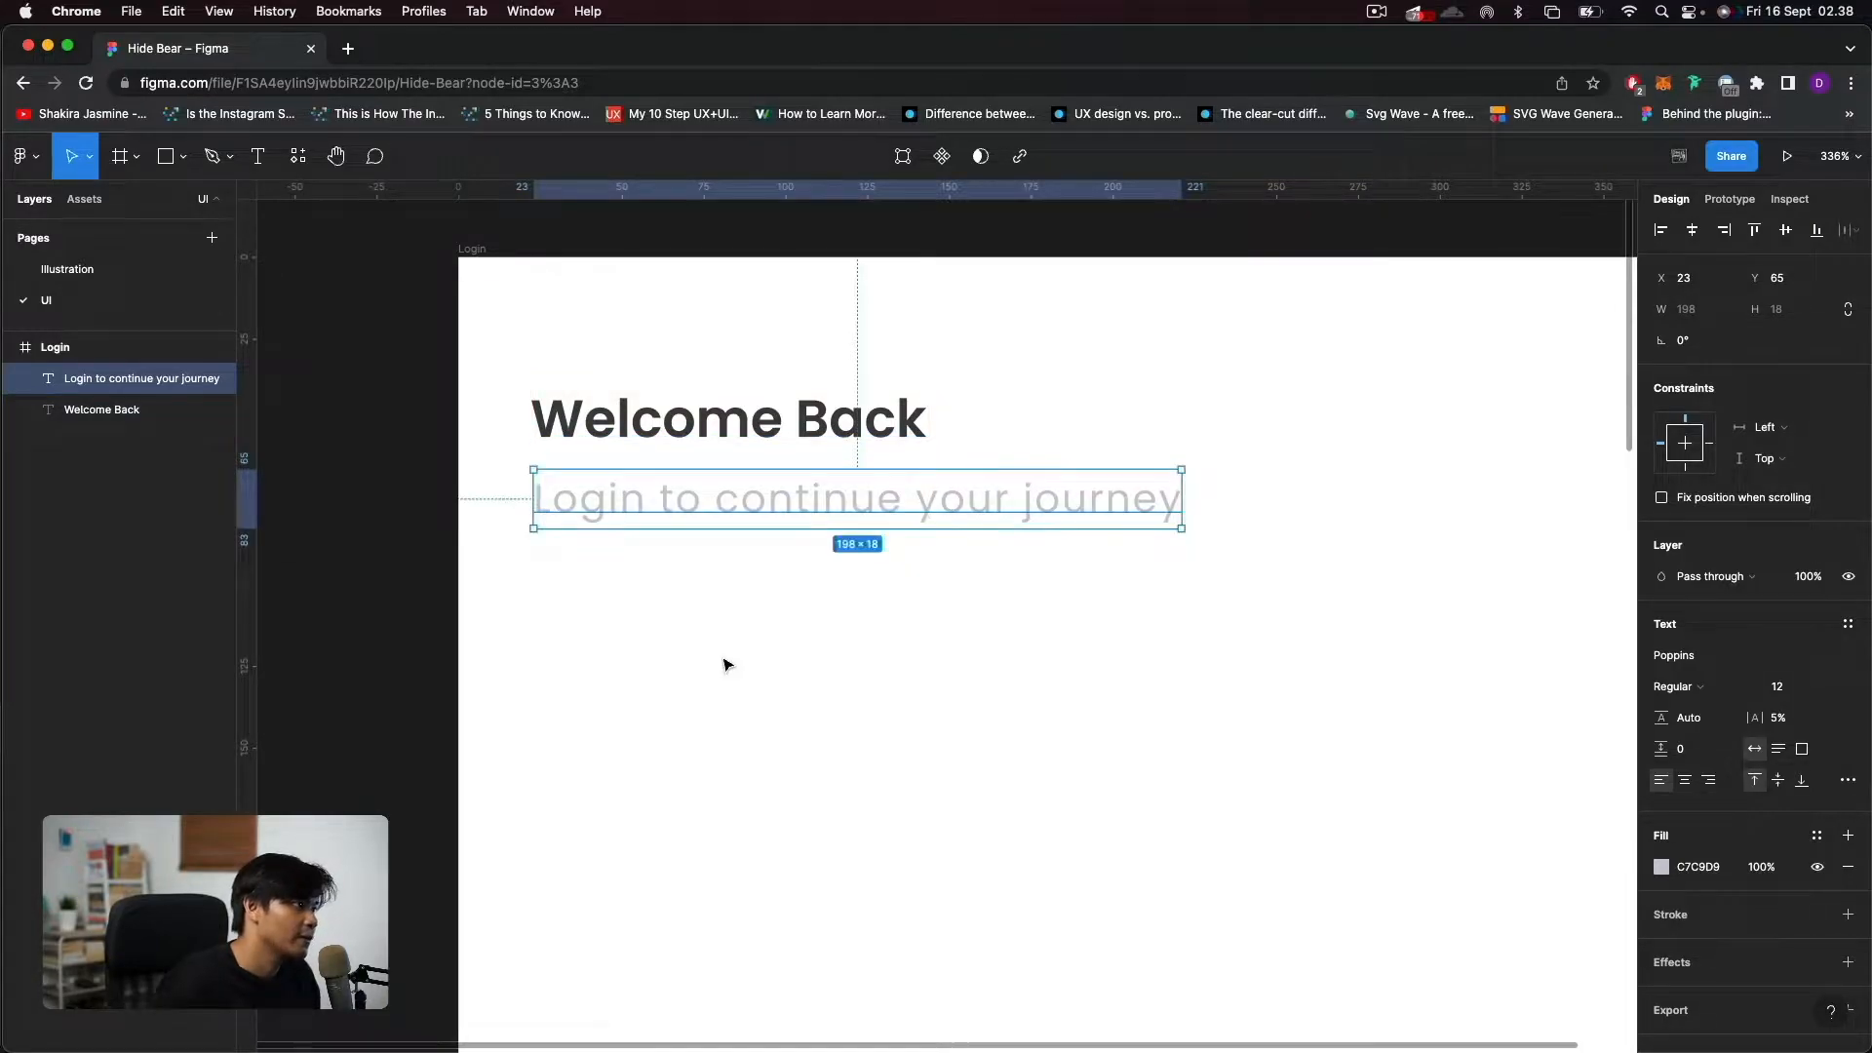
pyautogui.click(726, 666)
# Move both text lines together to X 32, Y 32 in the Login frame and check the heading's distances to the frame edges.
pyautogui.scroll(-10, 727, 666)
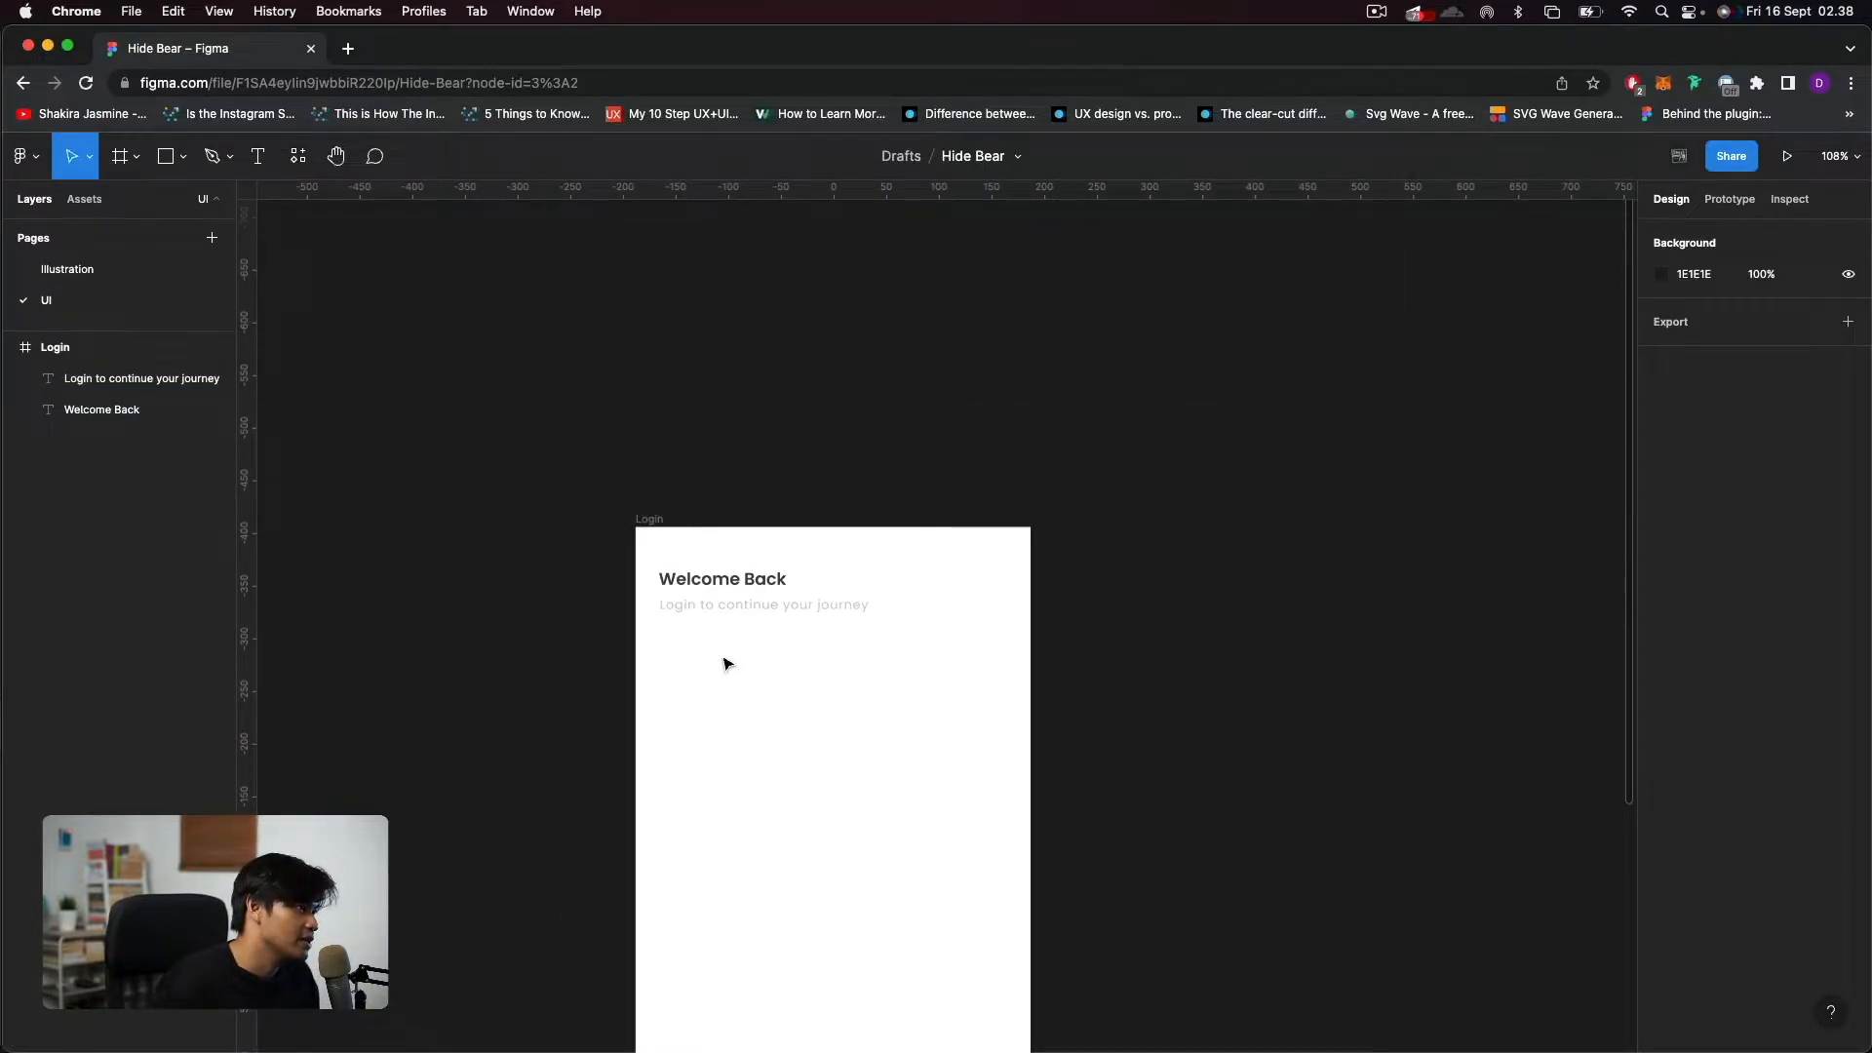
pyautogui.scroll(5, 726, 664)
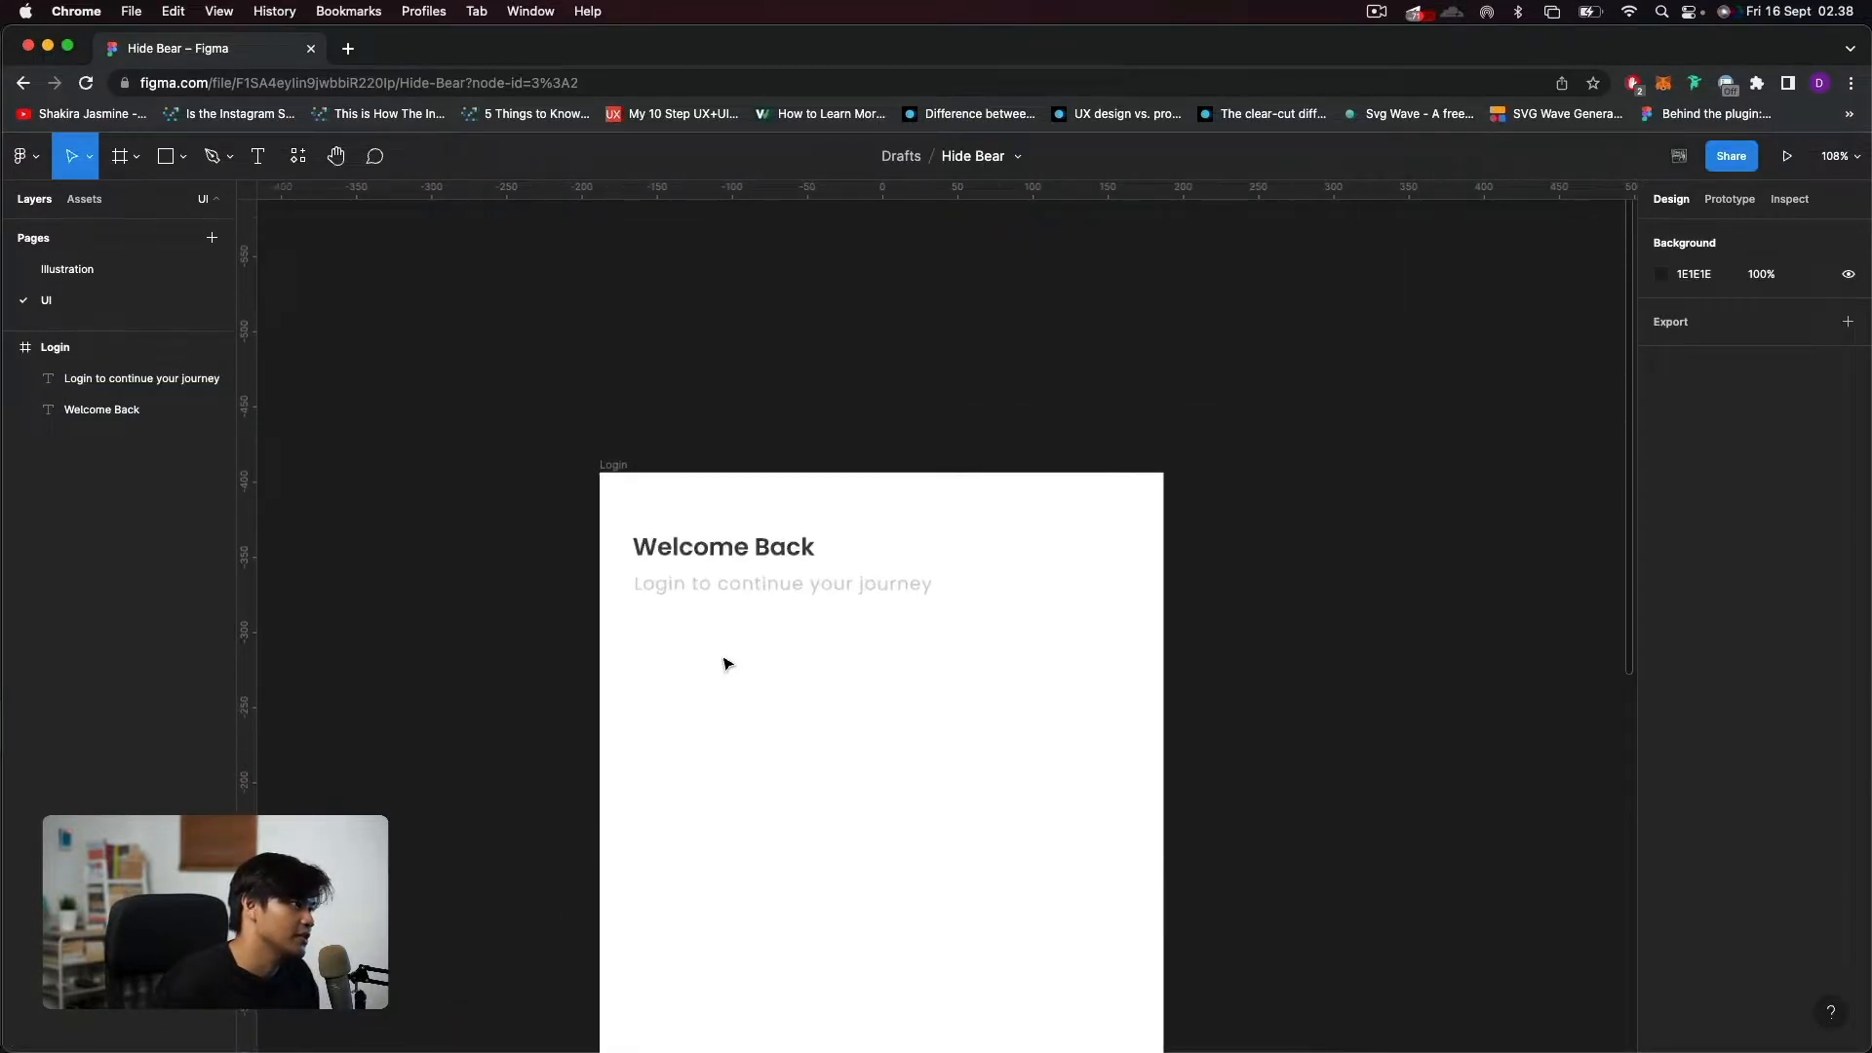
pyautogui.click(724, 541)
pyautogui.keyDown('shift'); pyautogui.click(727, 572); pyautogui.keyUp('shift')
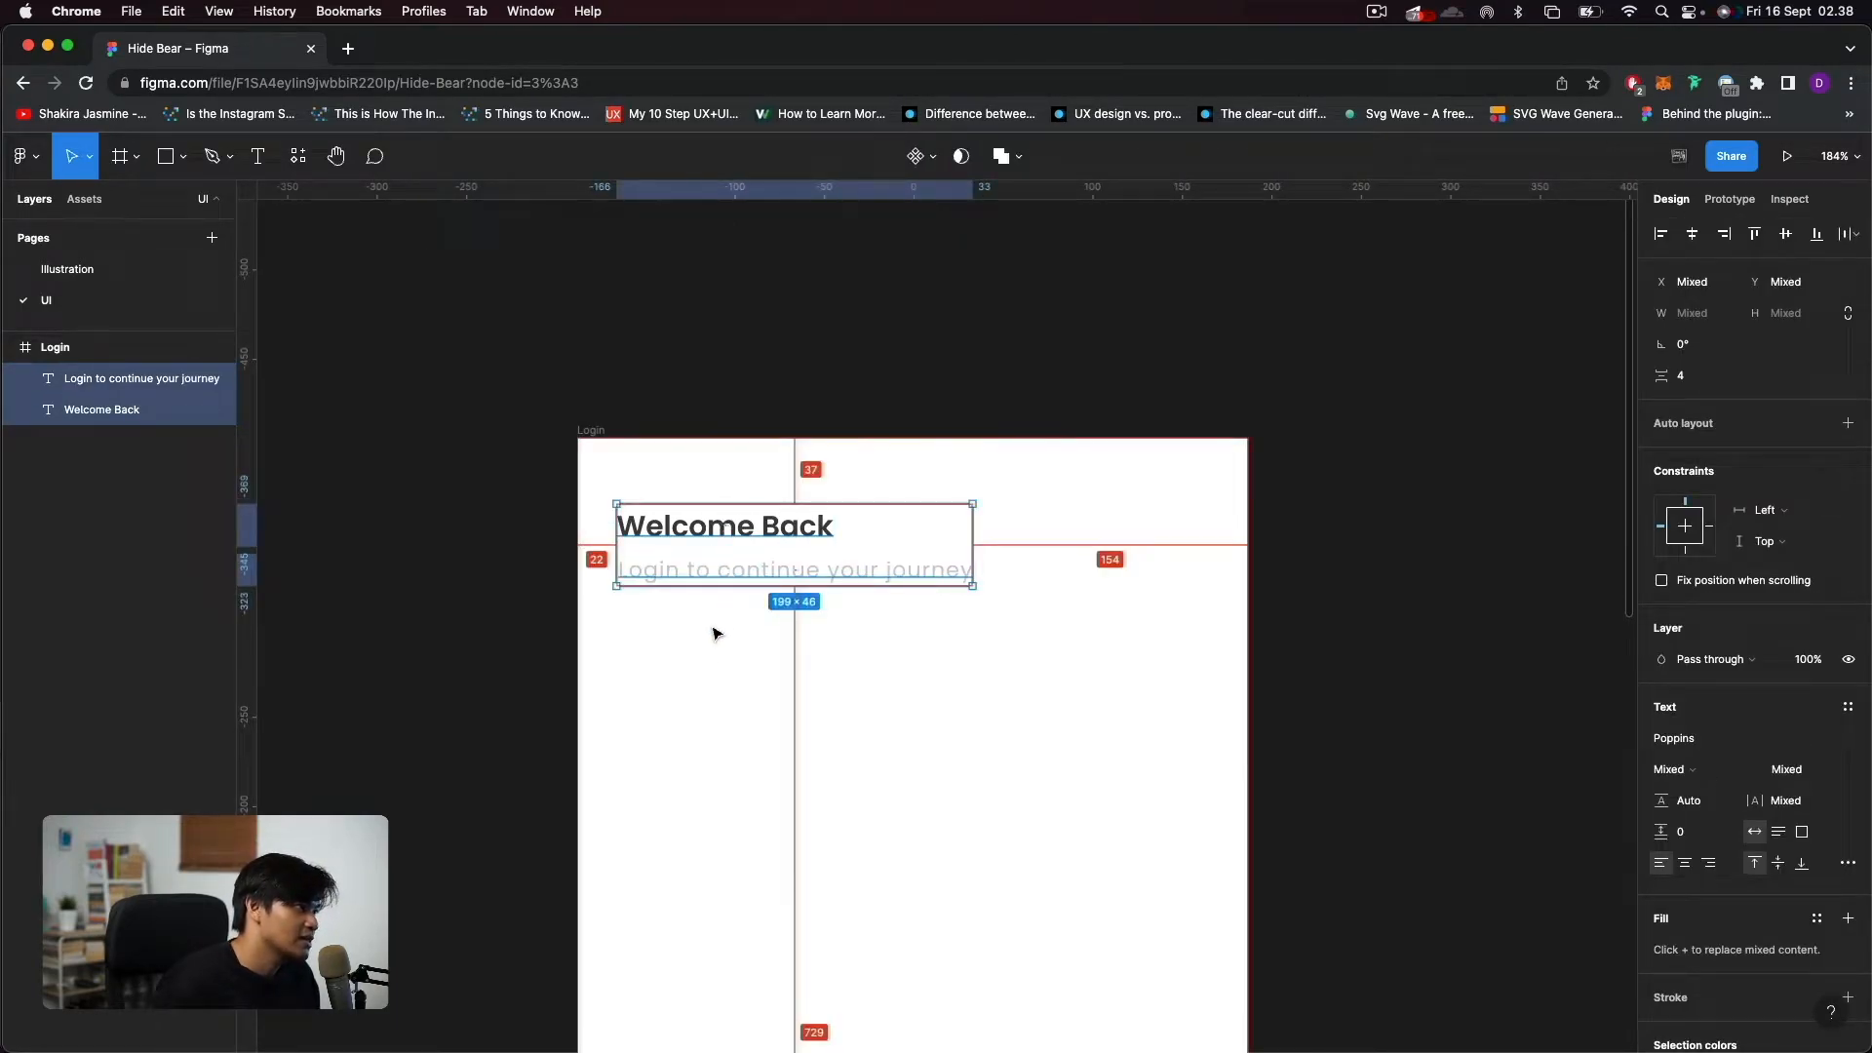
pyautogui.hotkey('shift', 'Right')
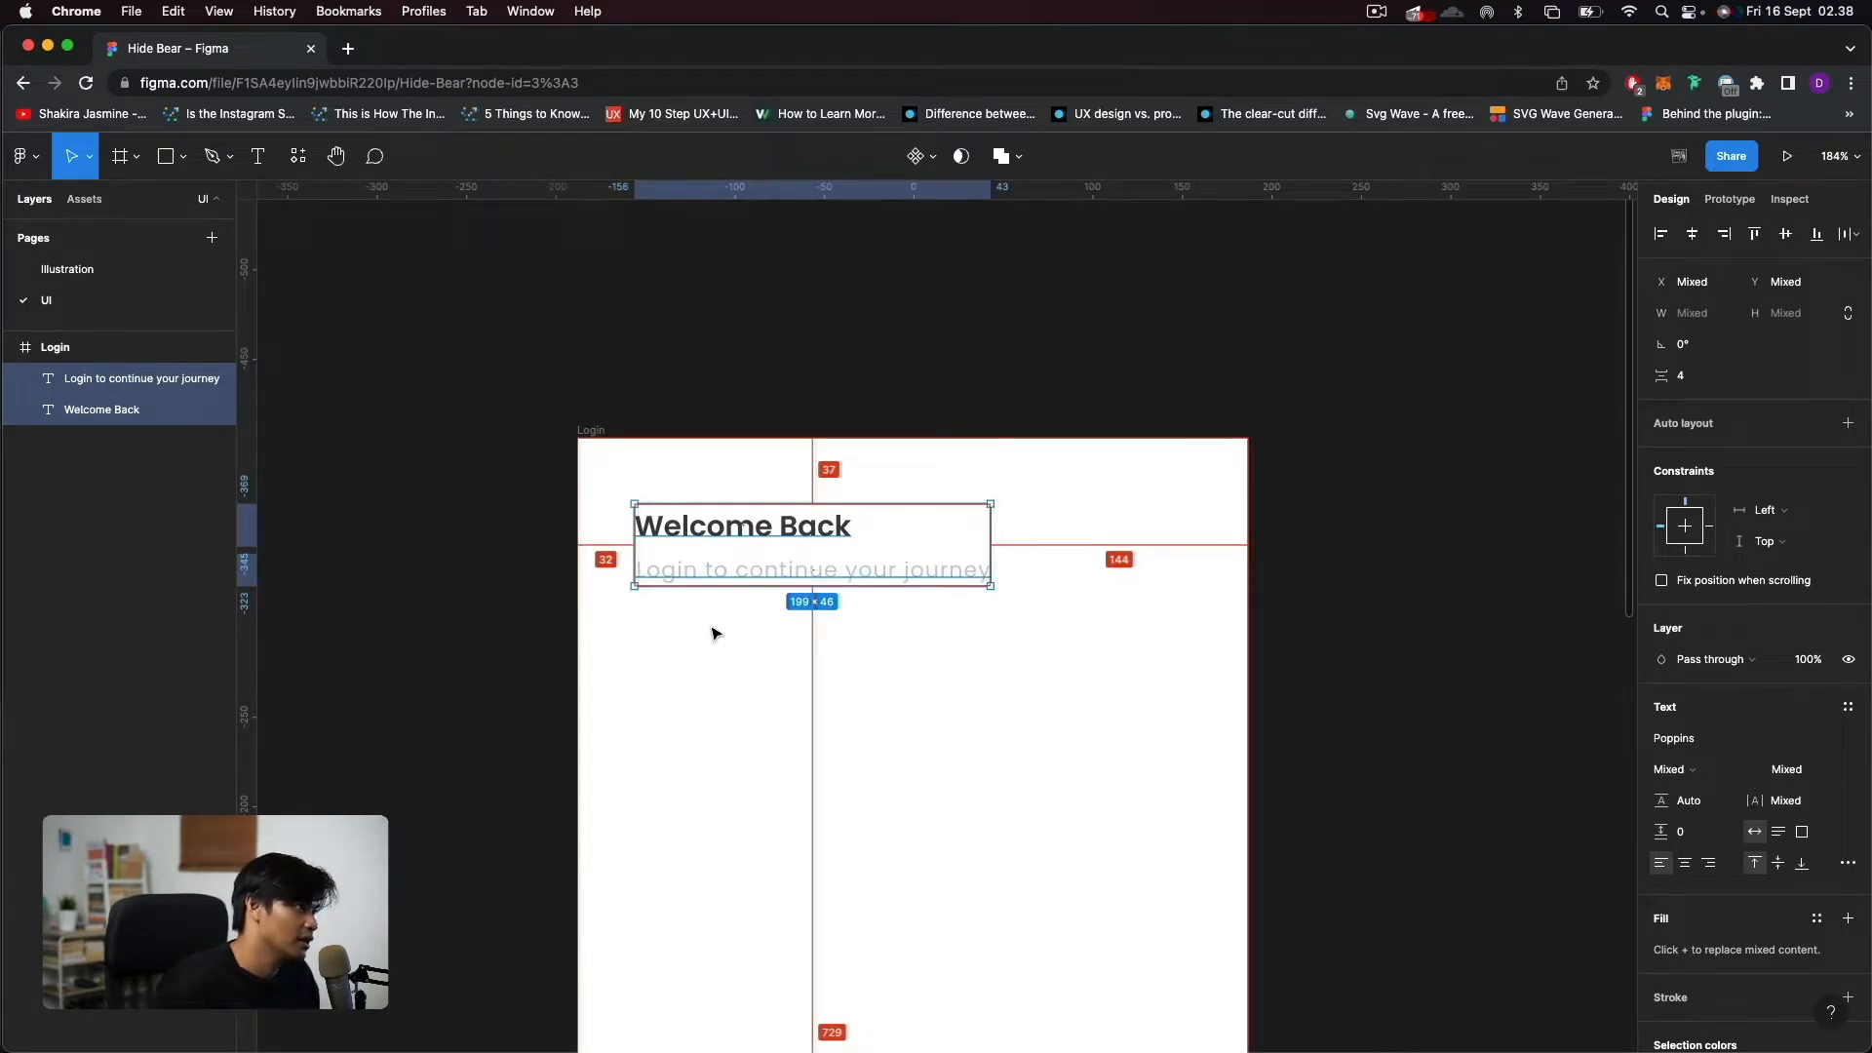
pyautogui.click(712, 632)
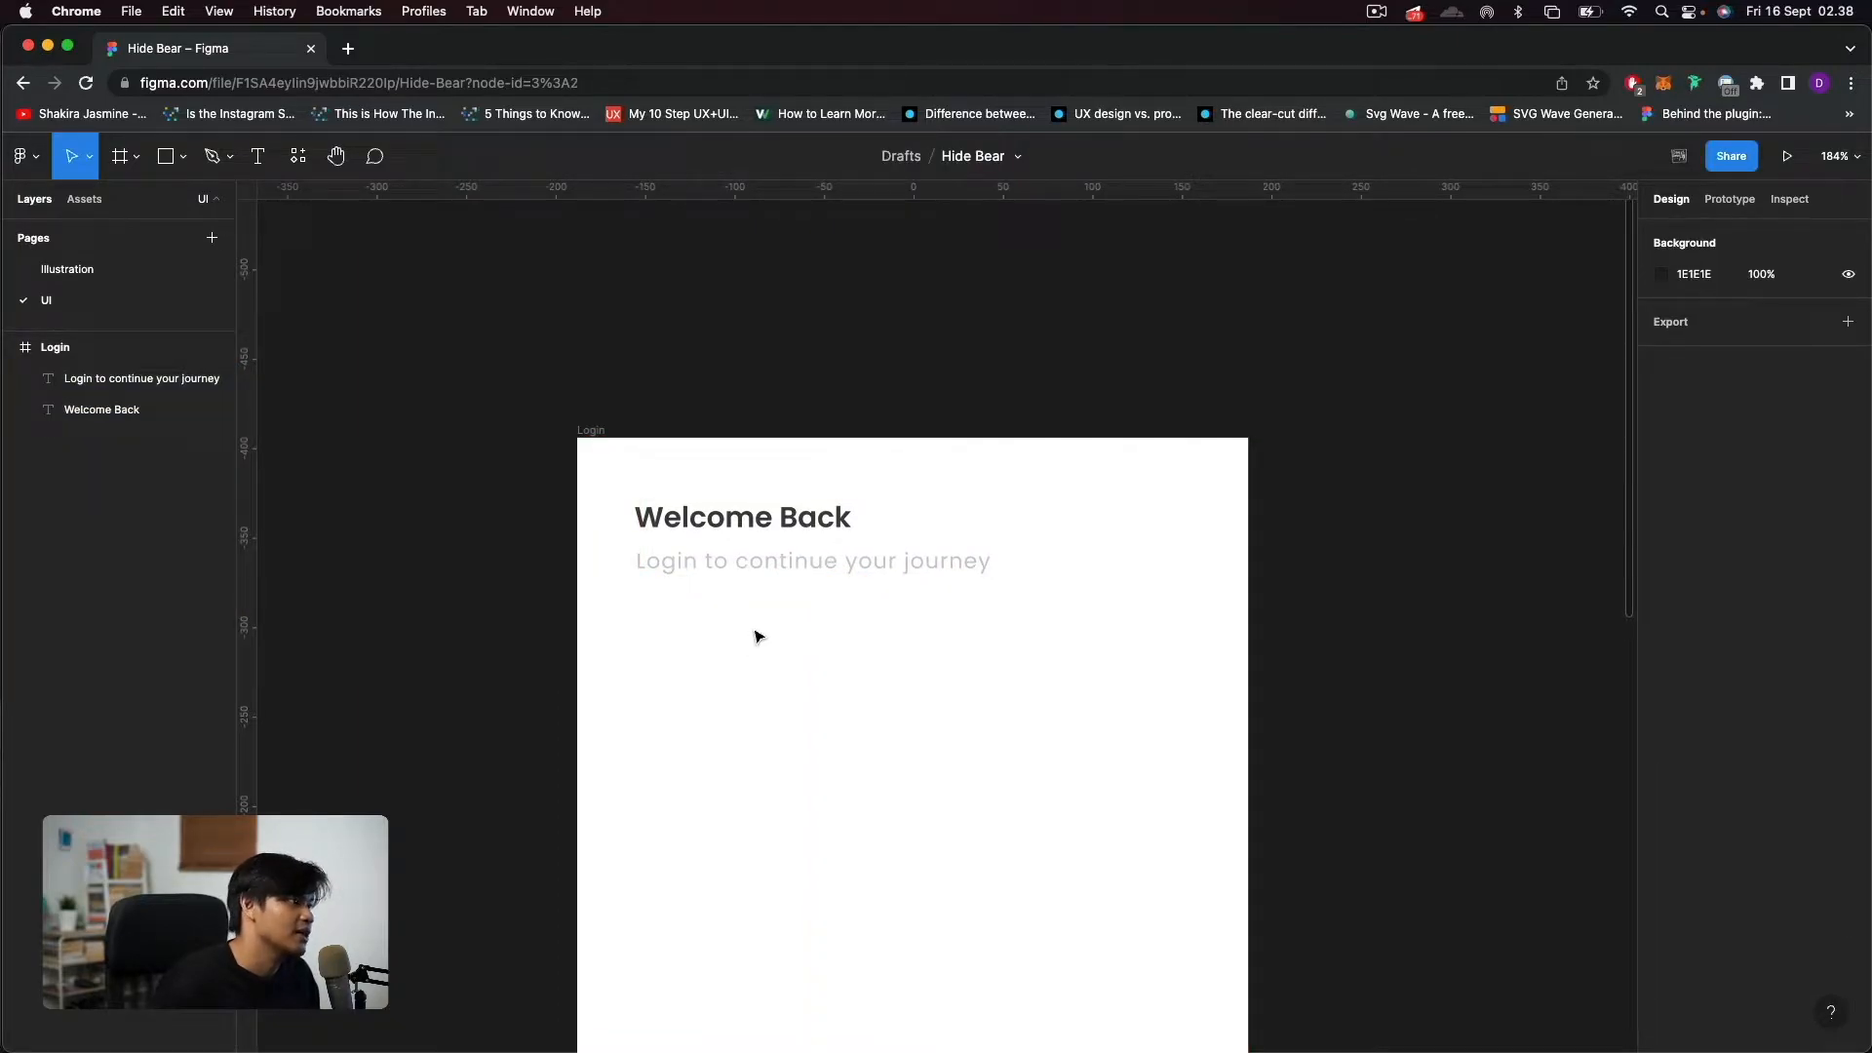
pyautogui.click(758, 532)
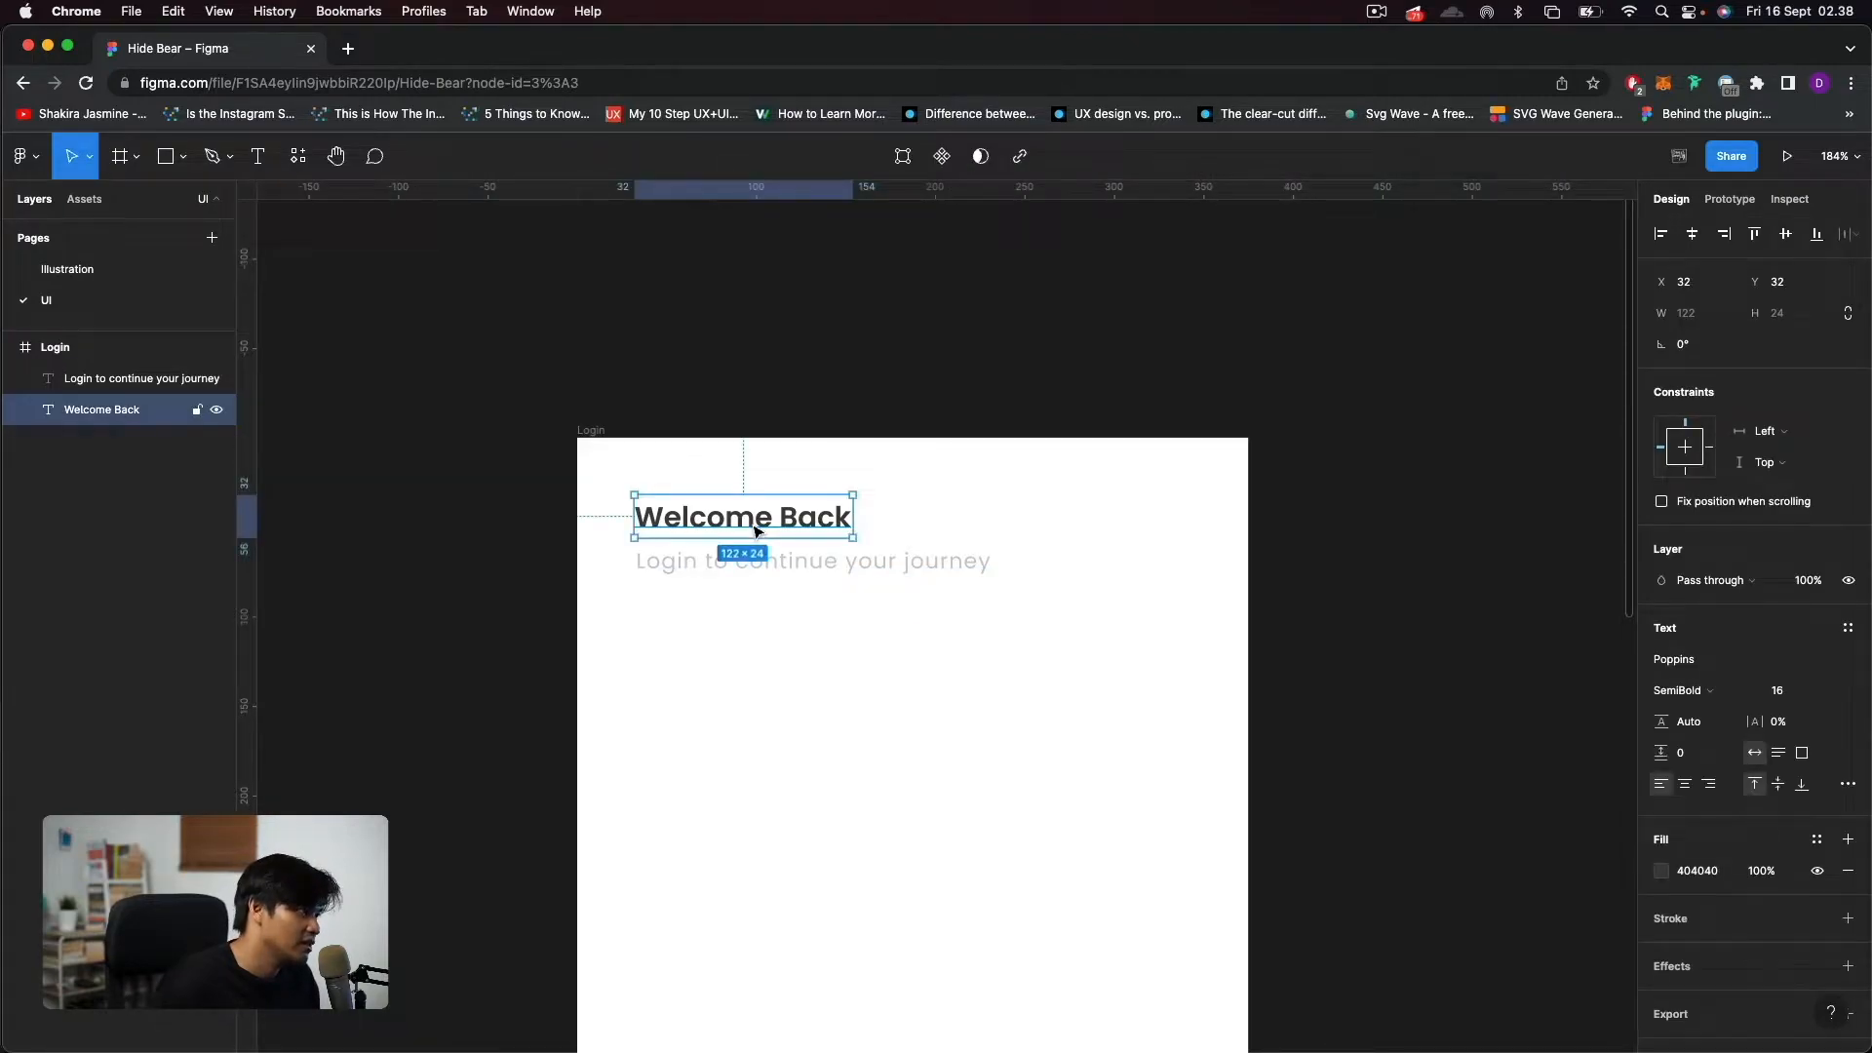
pyautogui.press('alt')
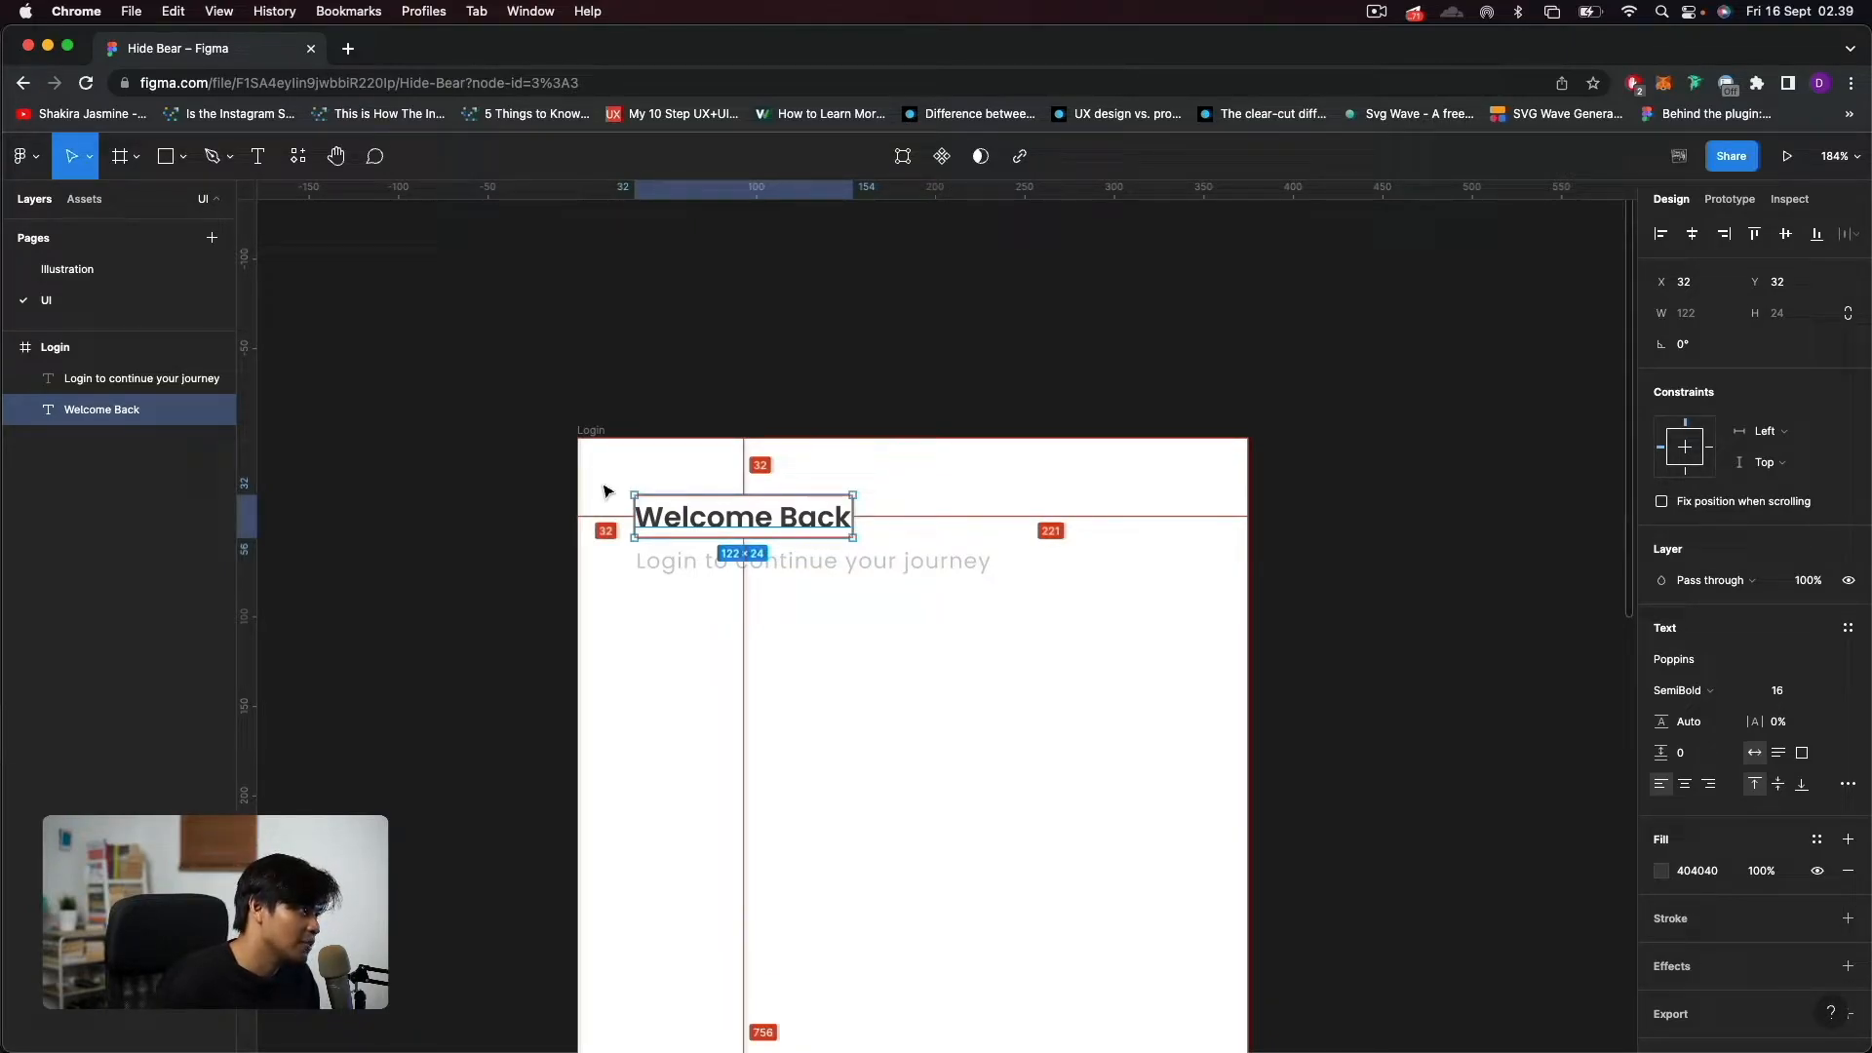
pyautogui.press('alt')
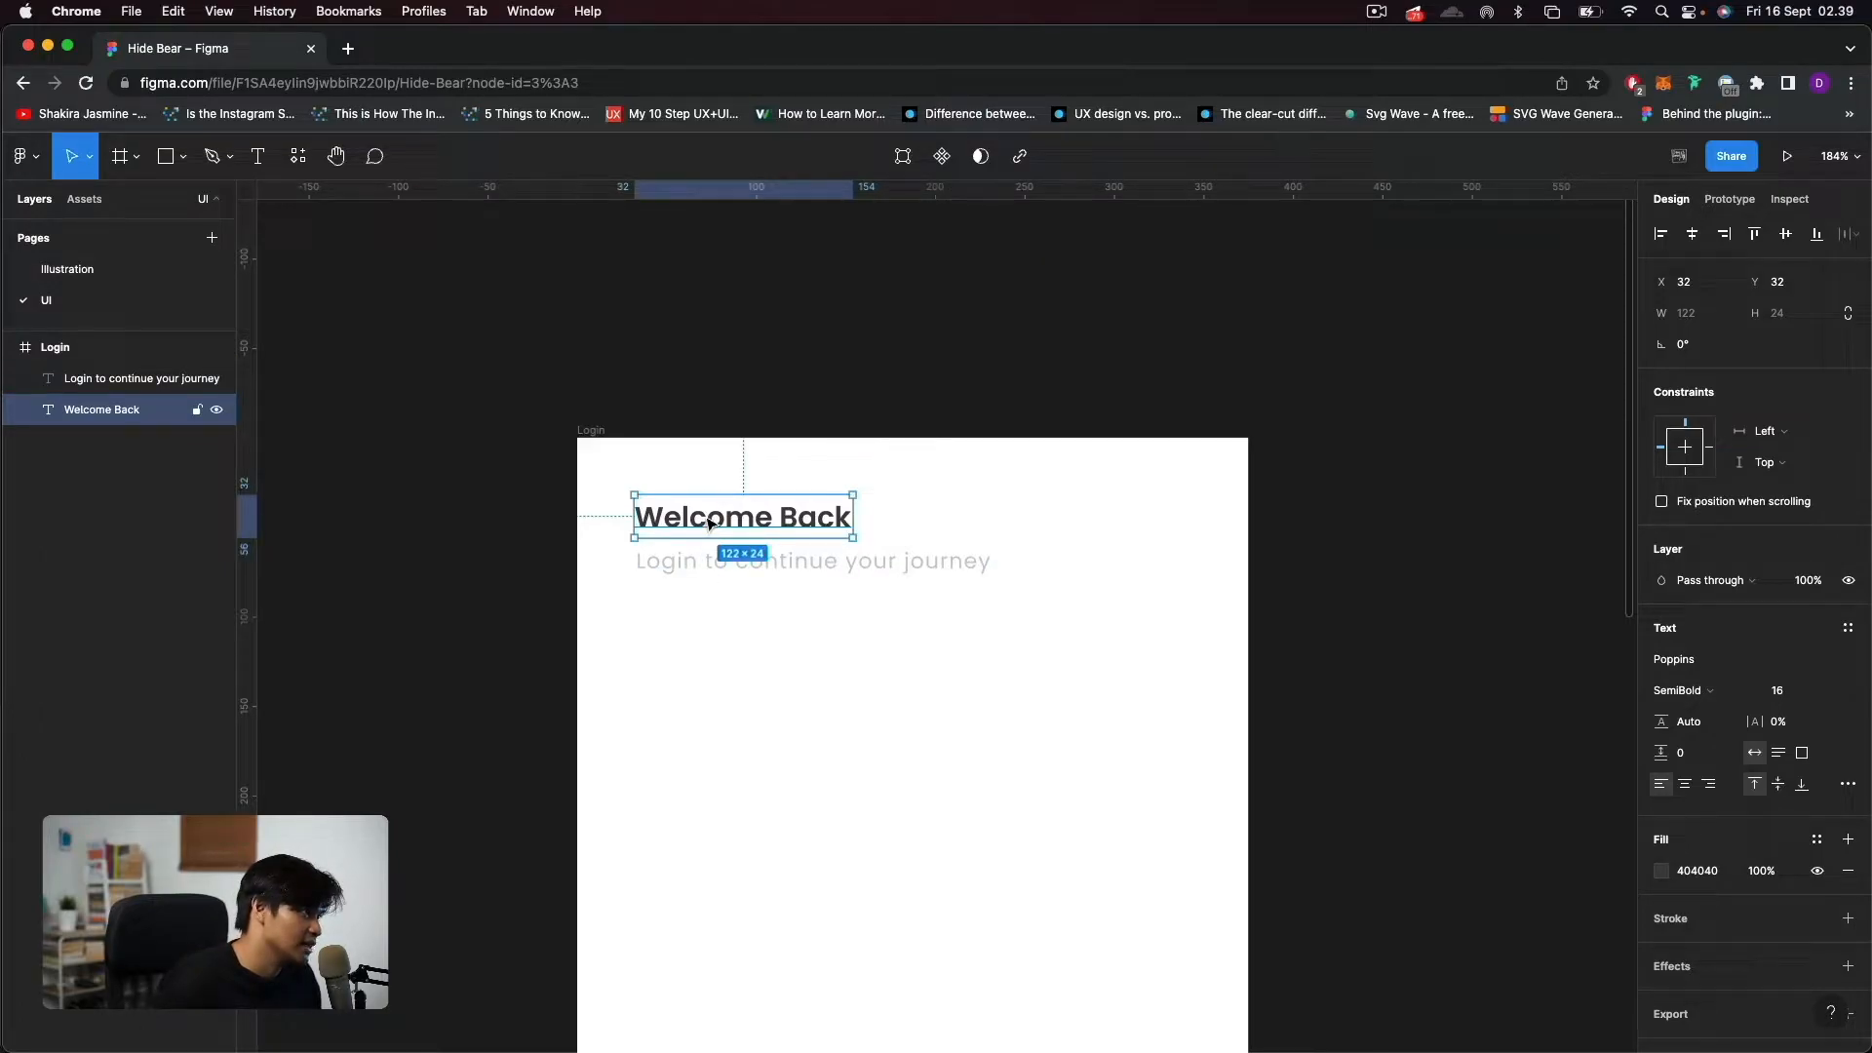
pyautogui.press('alt')
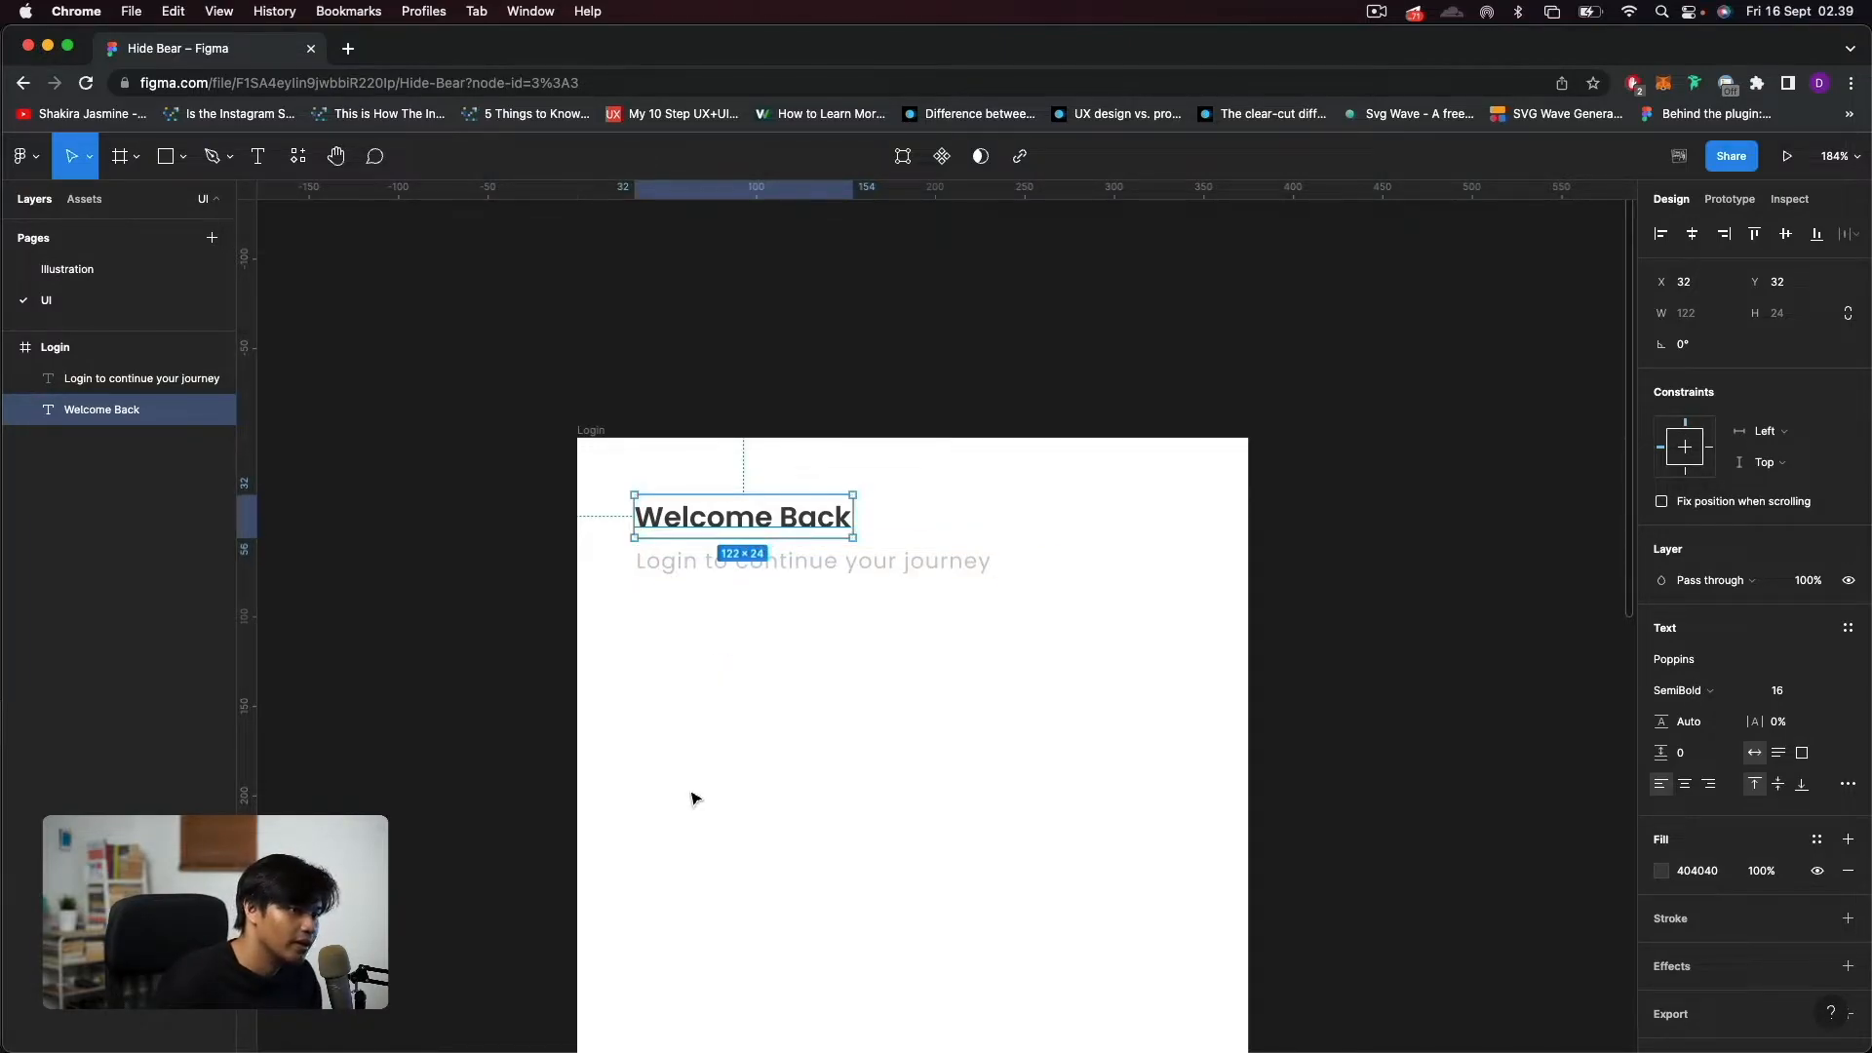
pyautogui.click(741, 756)
# Group the "Welcome Back" and "Login to continue your journey" texts and rename the group Header Text.
pyautogui.moveTo(914, 681); pyautogui.dragTo(704, 483)
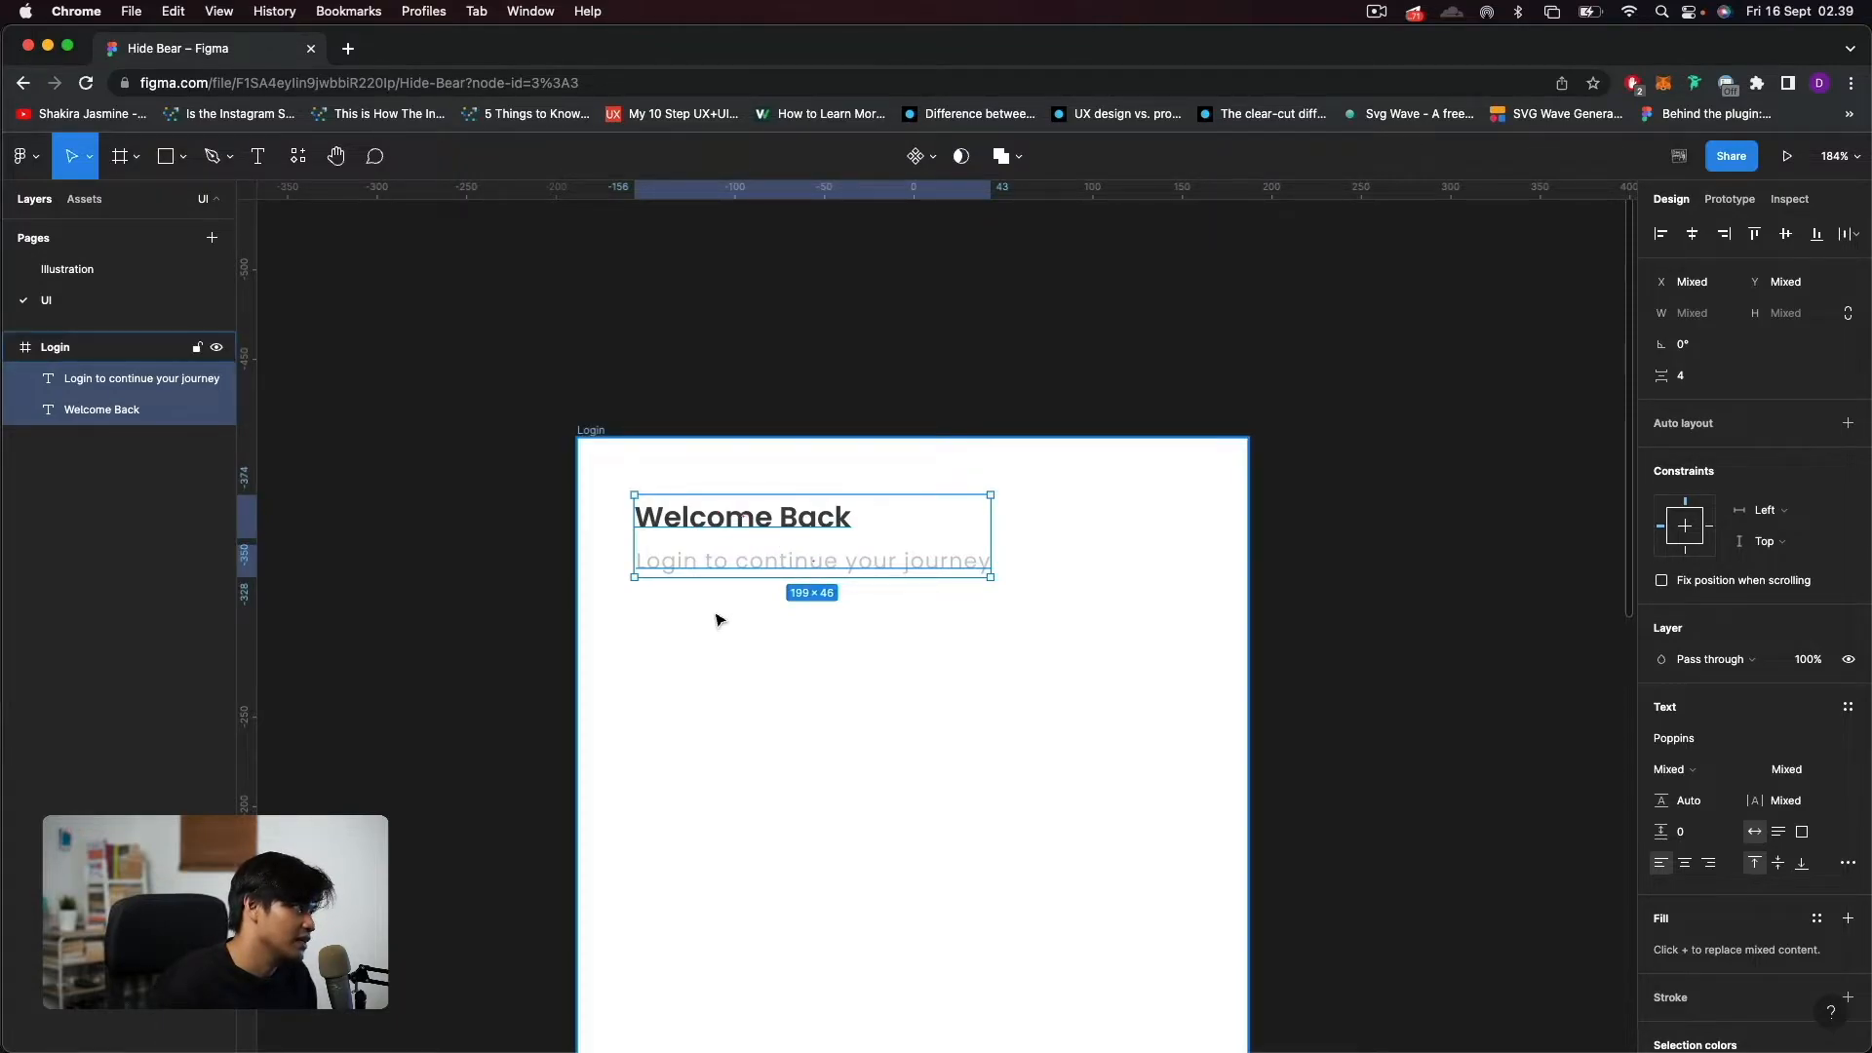
pyautogui.press('super+g')
pyautogui.doubleClick(84, 383)
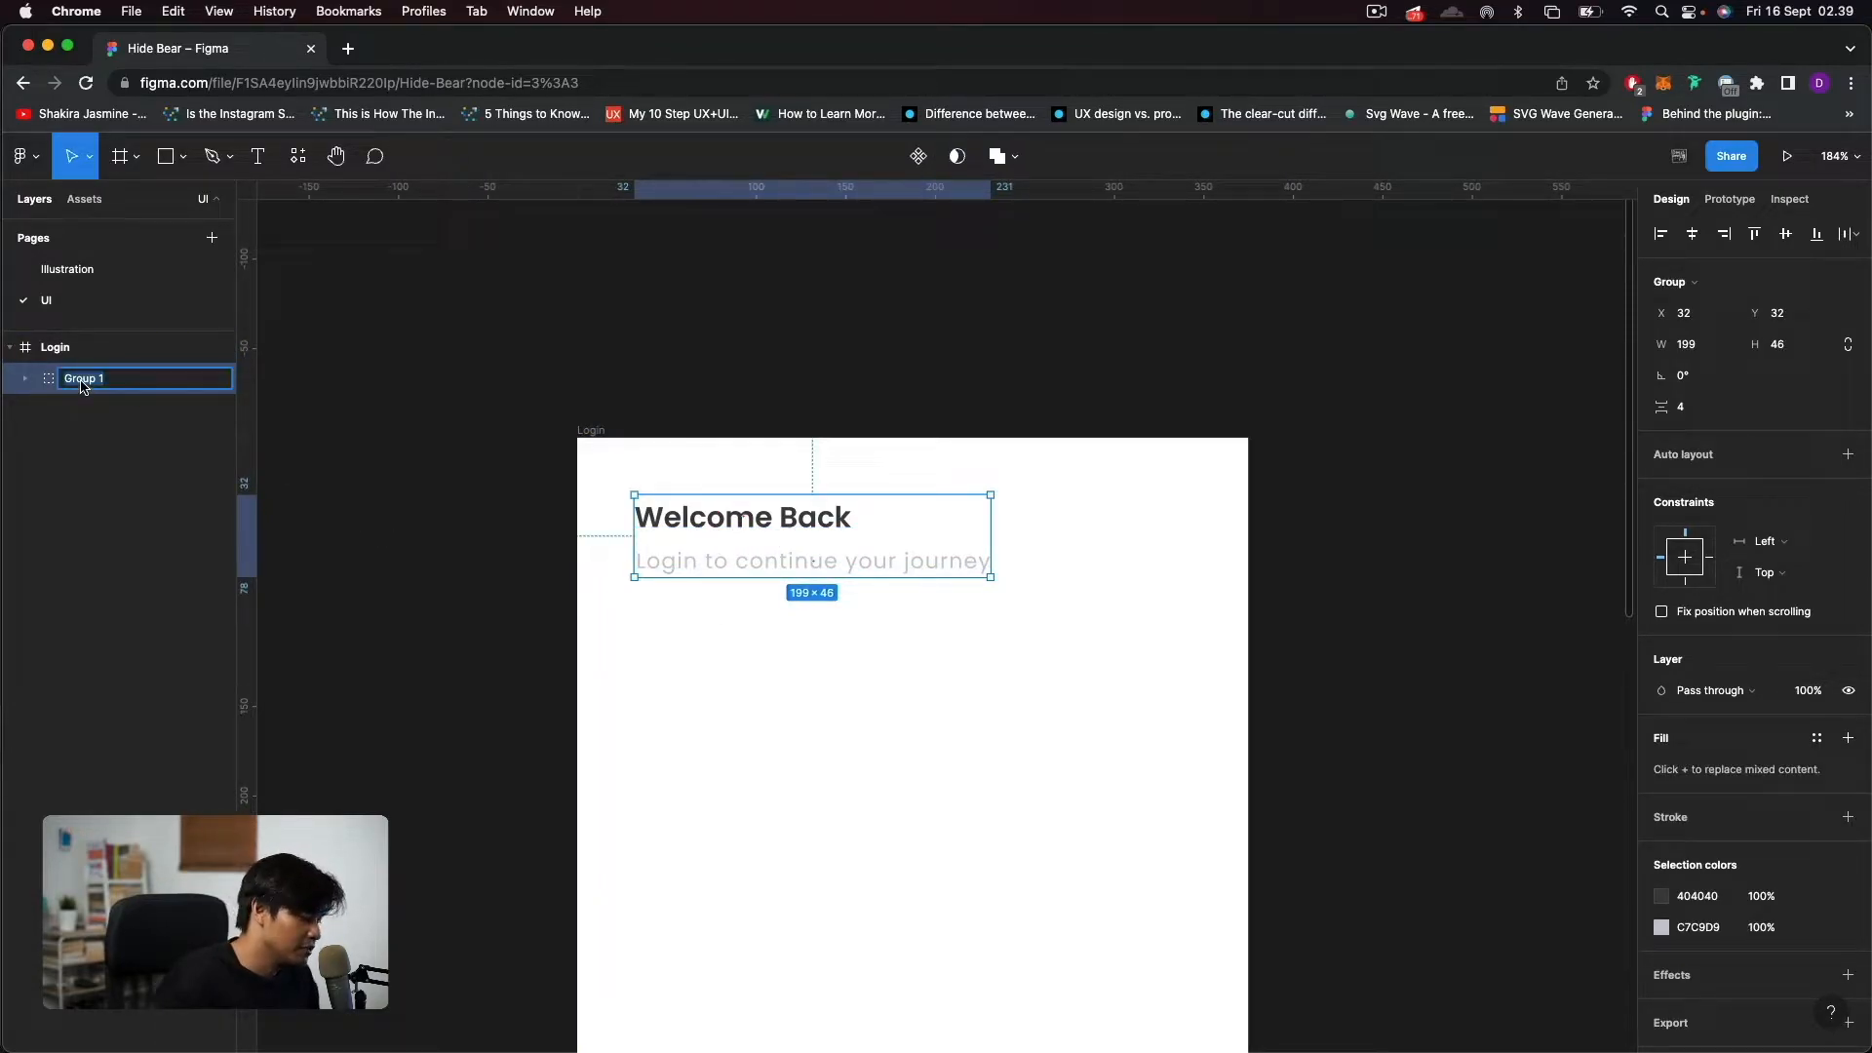
pyautogui.write('Heade')
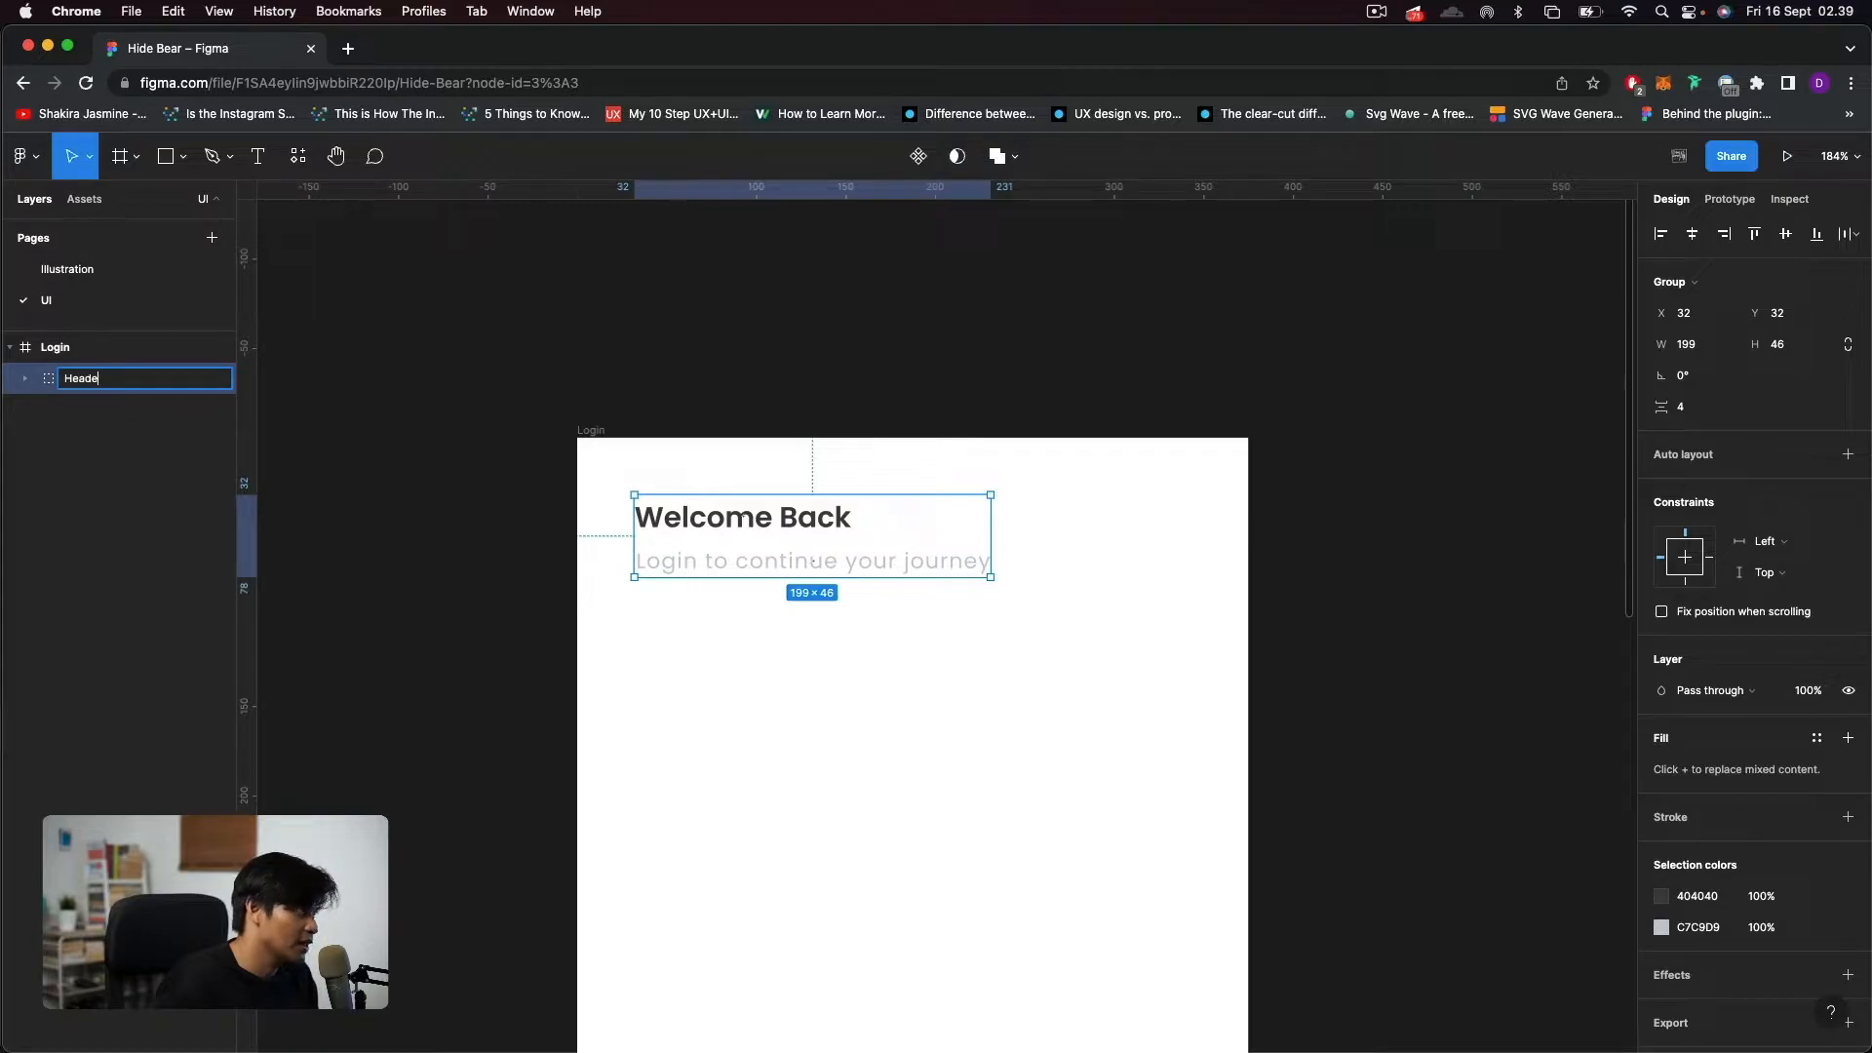
pyautogui.write('r Text')
pyautogui.press('Return')
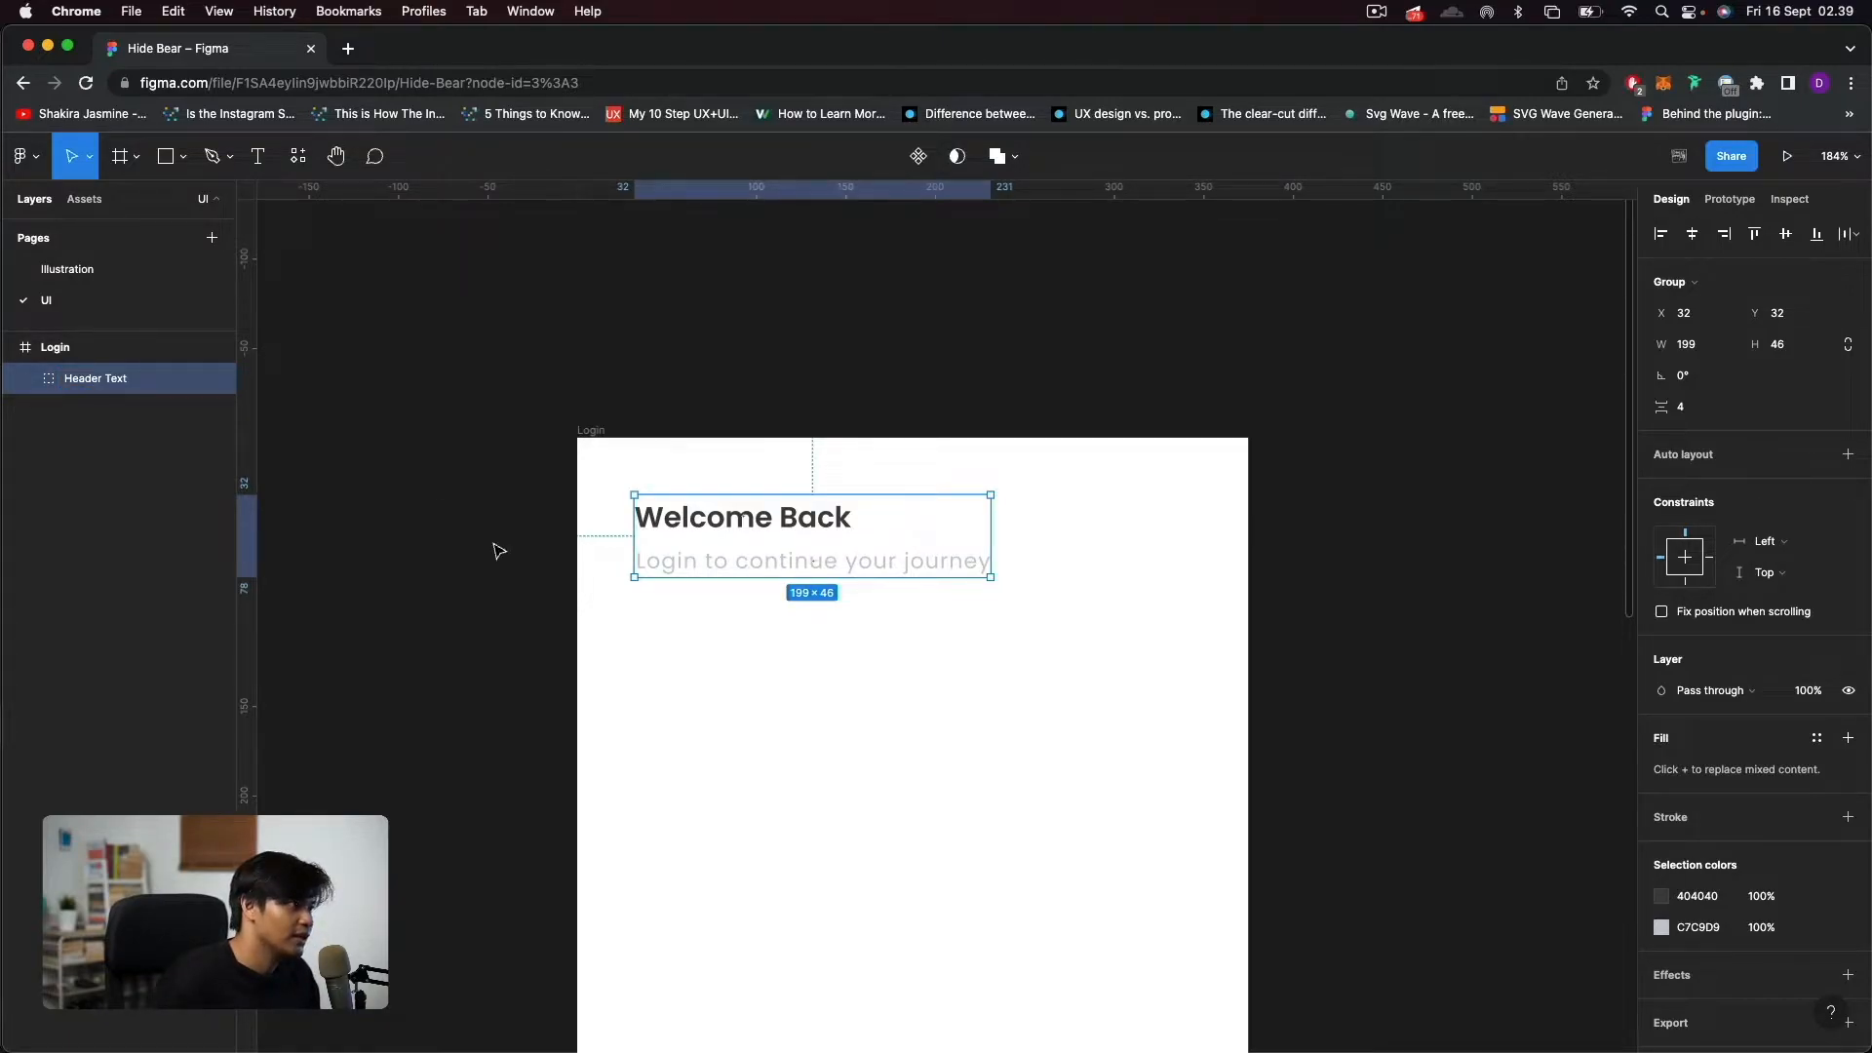
pyautogui.click(717, 729)
# Draw a circle below the header text in the Login frame and set its size to 220×220.
pyautogui.scroll(-3, 798, 488)
pyautogui.scroll(-5, 813, 490)
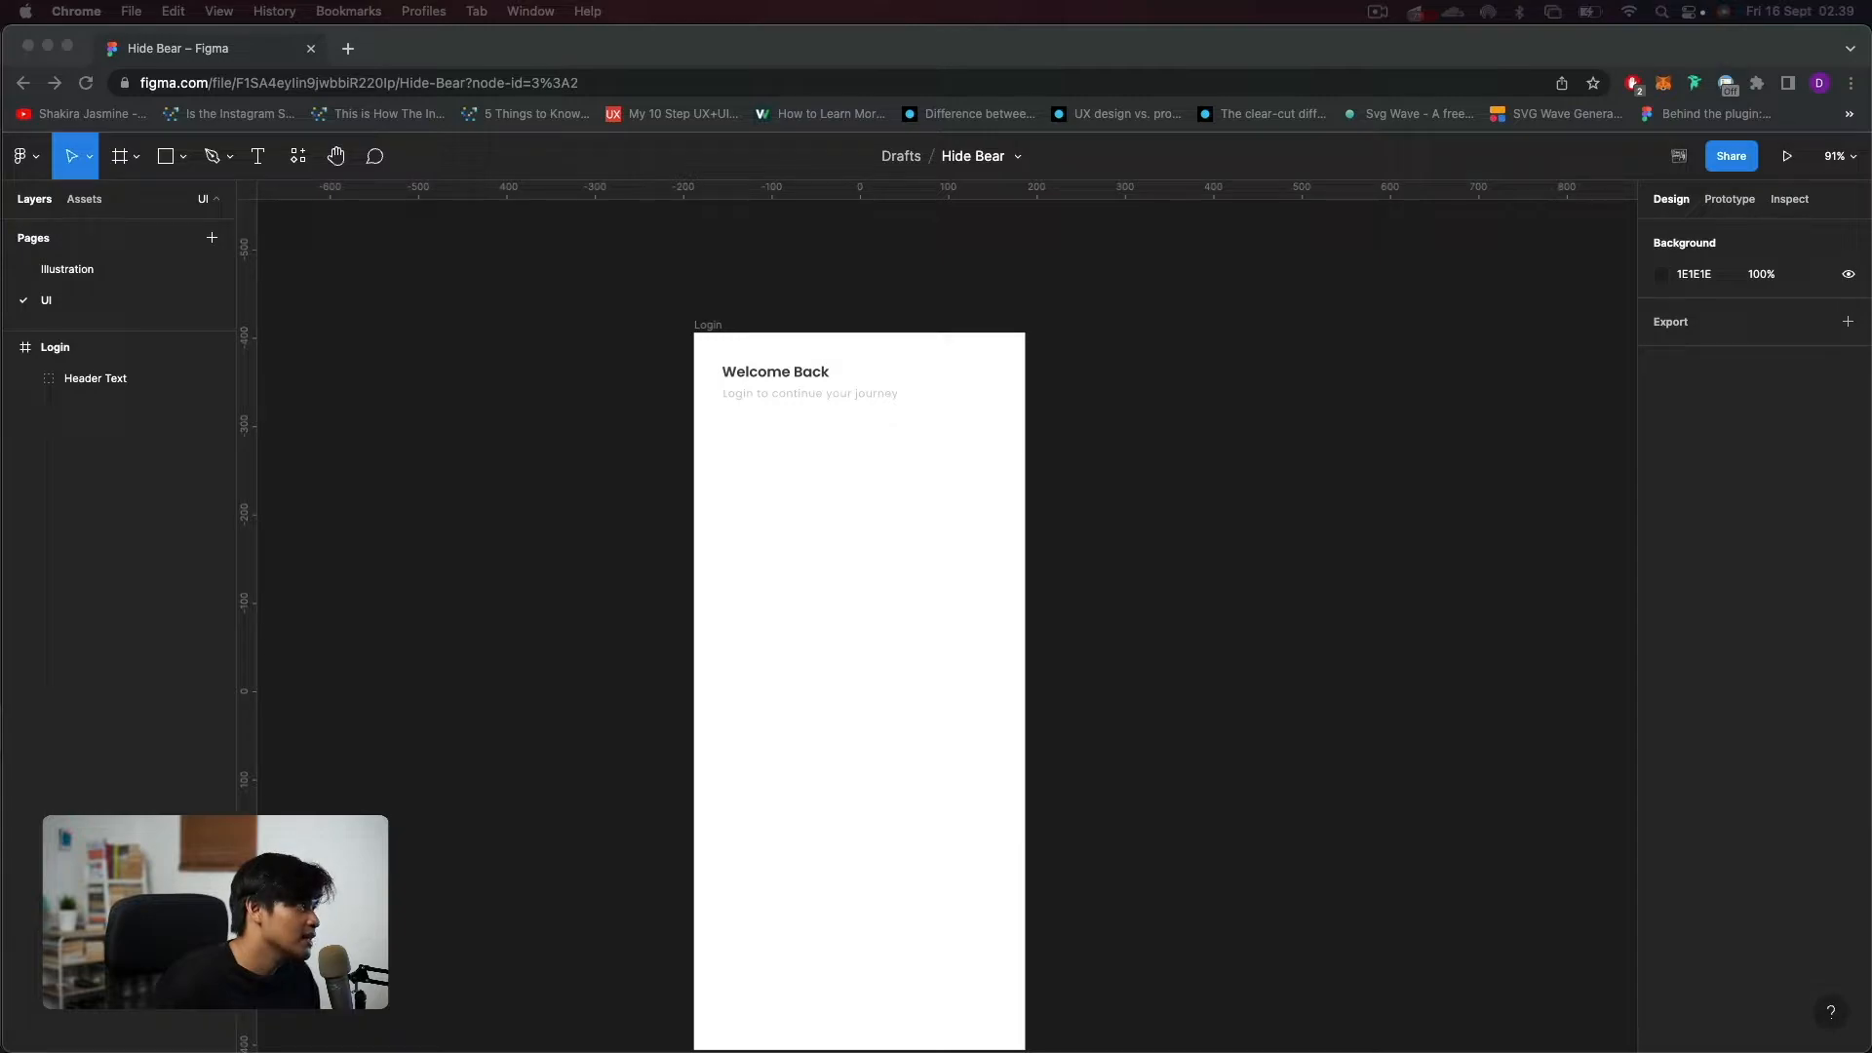
pyautogui.click(183, 156)
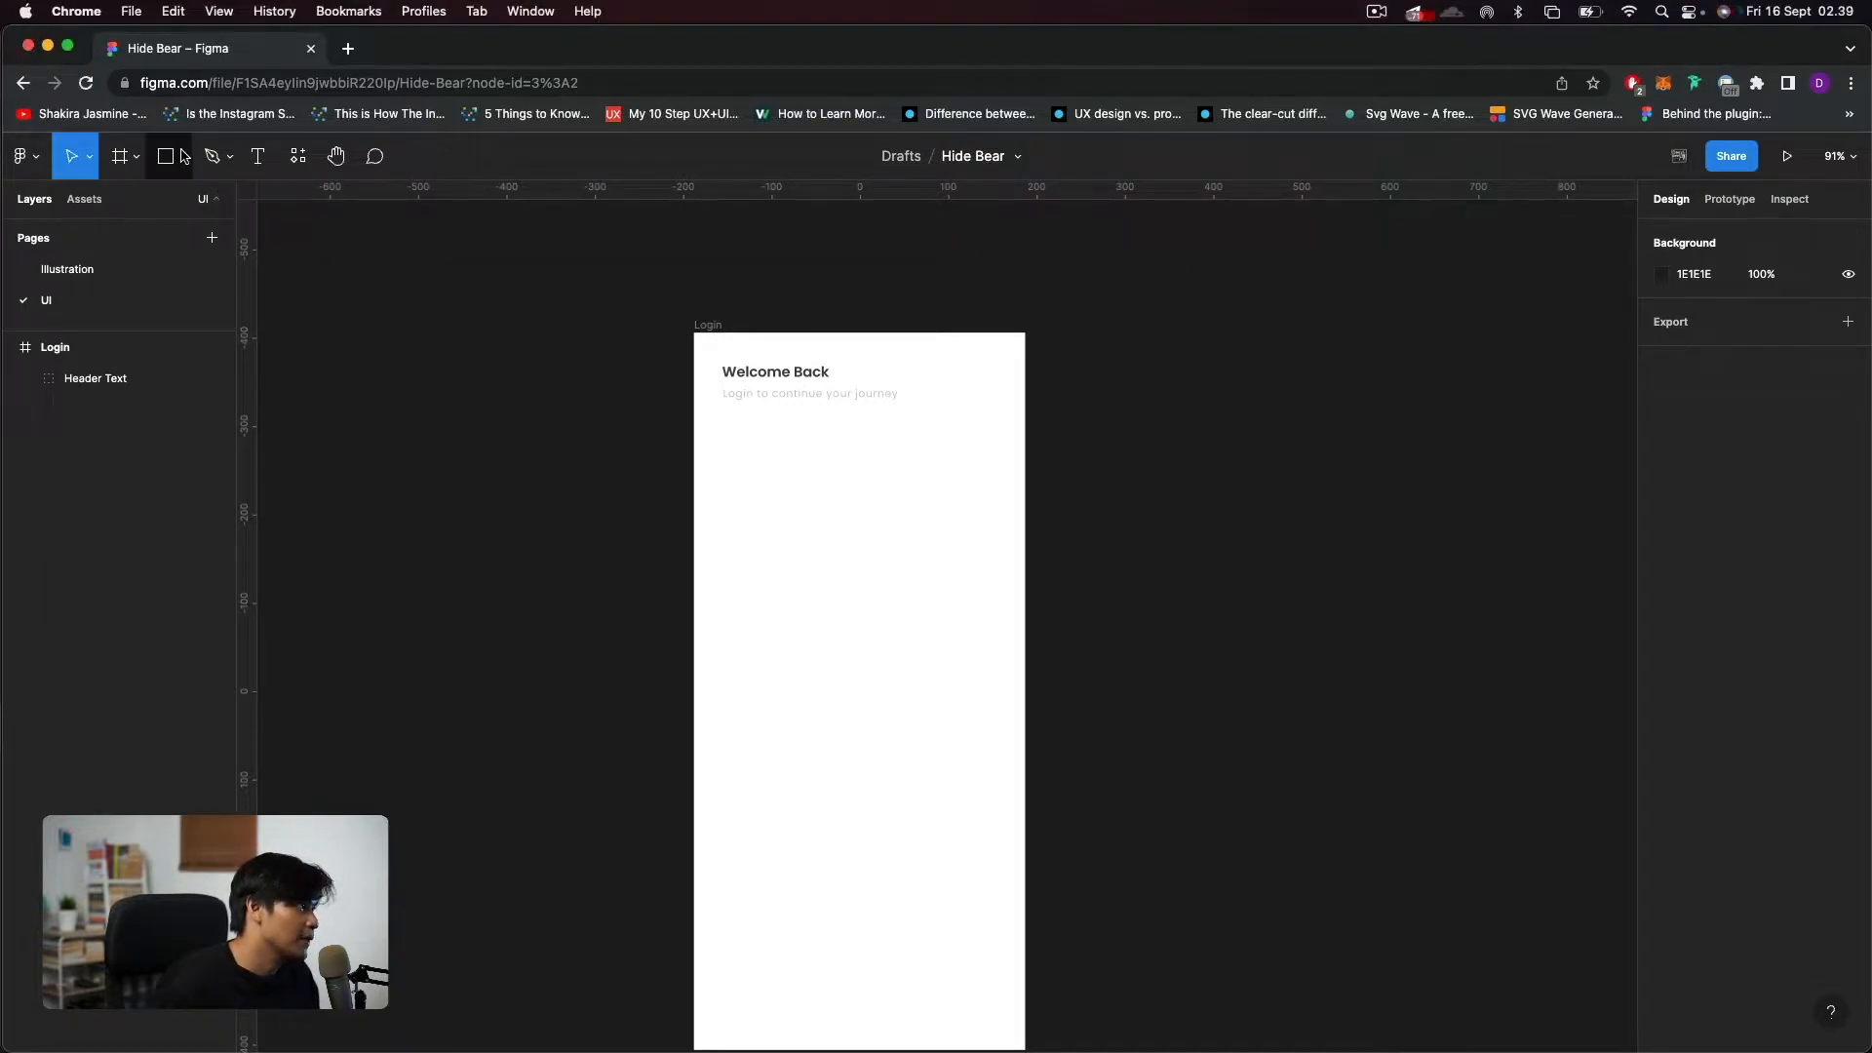
pyautogui.click(151, 274)
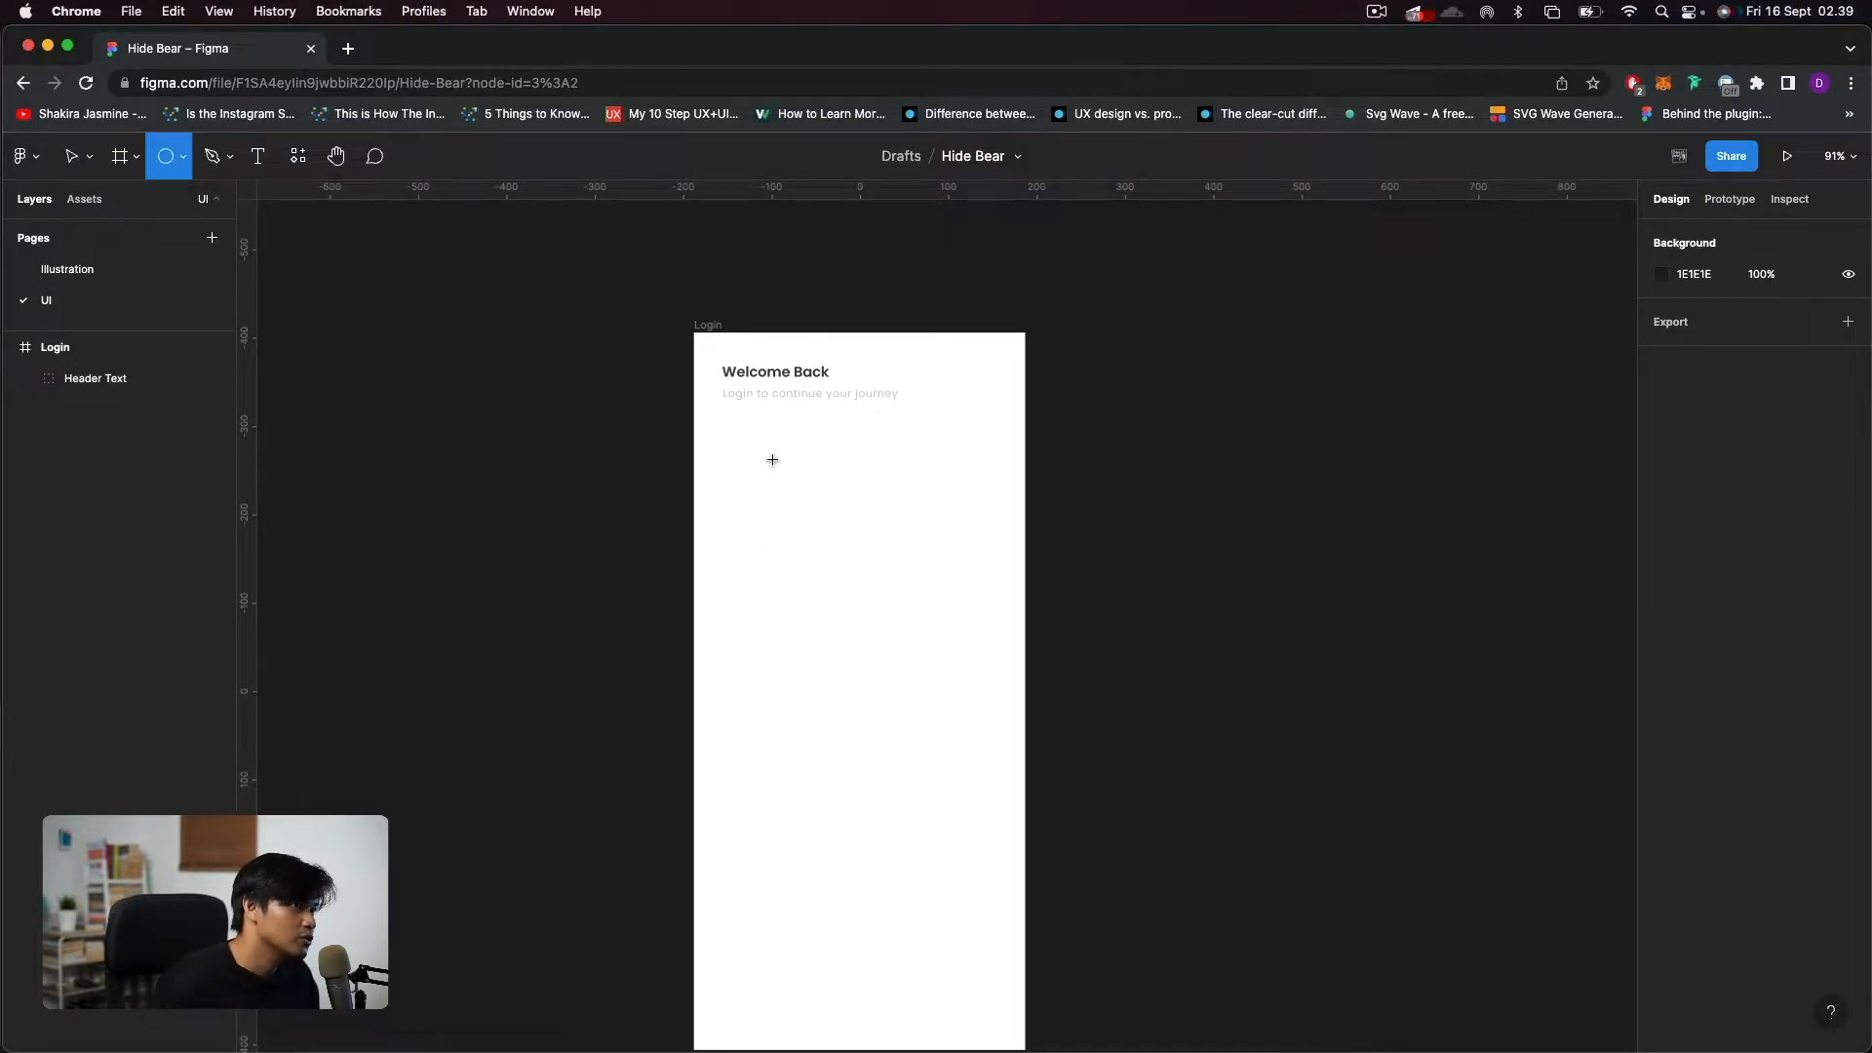
pyautogui.moveTo(764, 454); pyautogui.dragTo(928, 617)
pyautogui.click(1698, 317)
pyautogui.write('220')
pyautogui.press('Return')
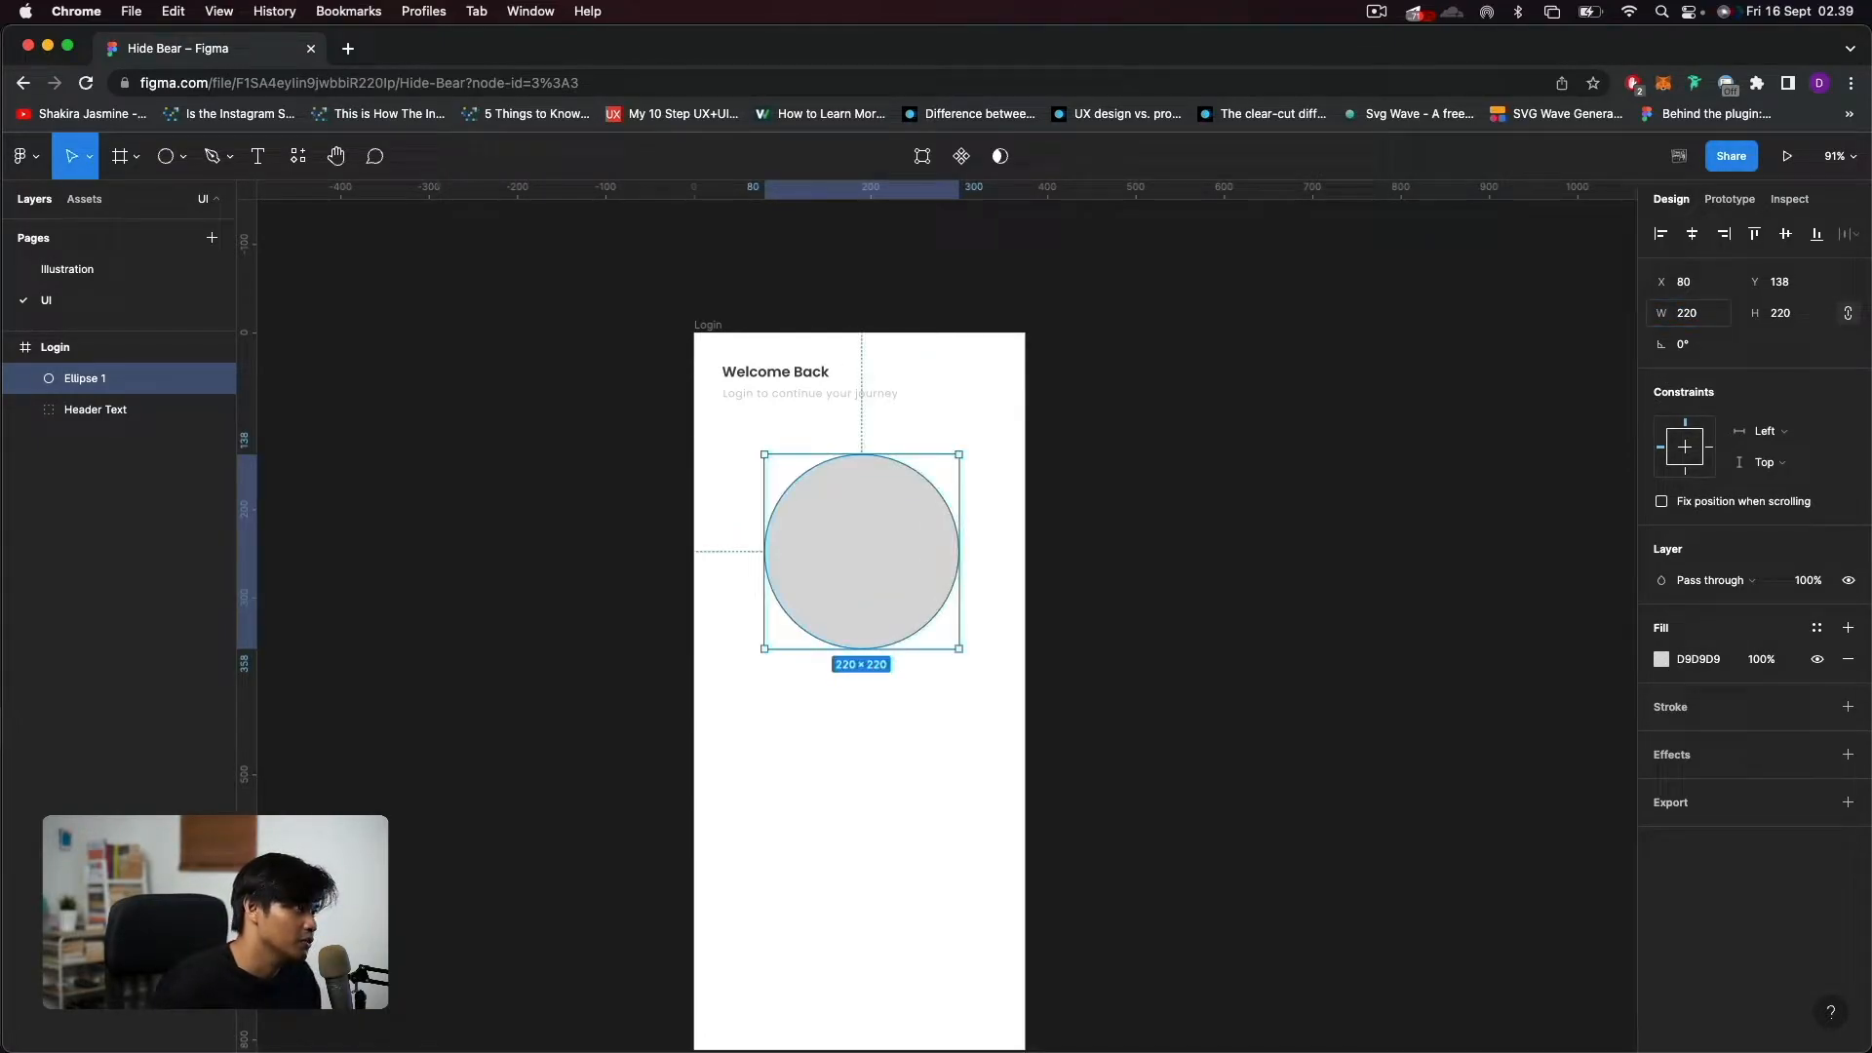
# Center the circle horizontally in the Login frame and move it to Y 126, 48 px below the header text.
pyautogui.click(1694, 237)
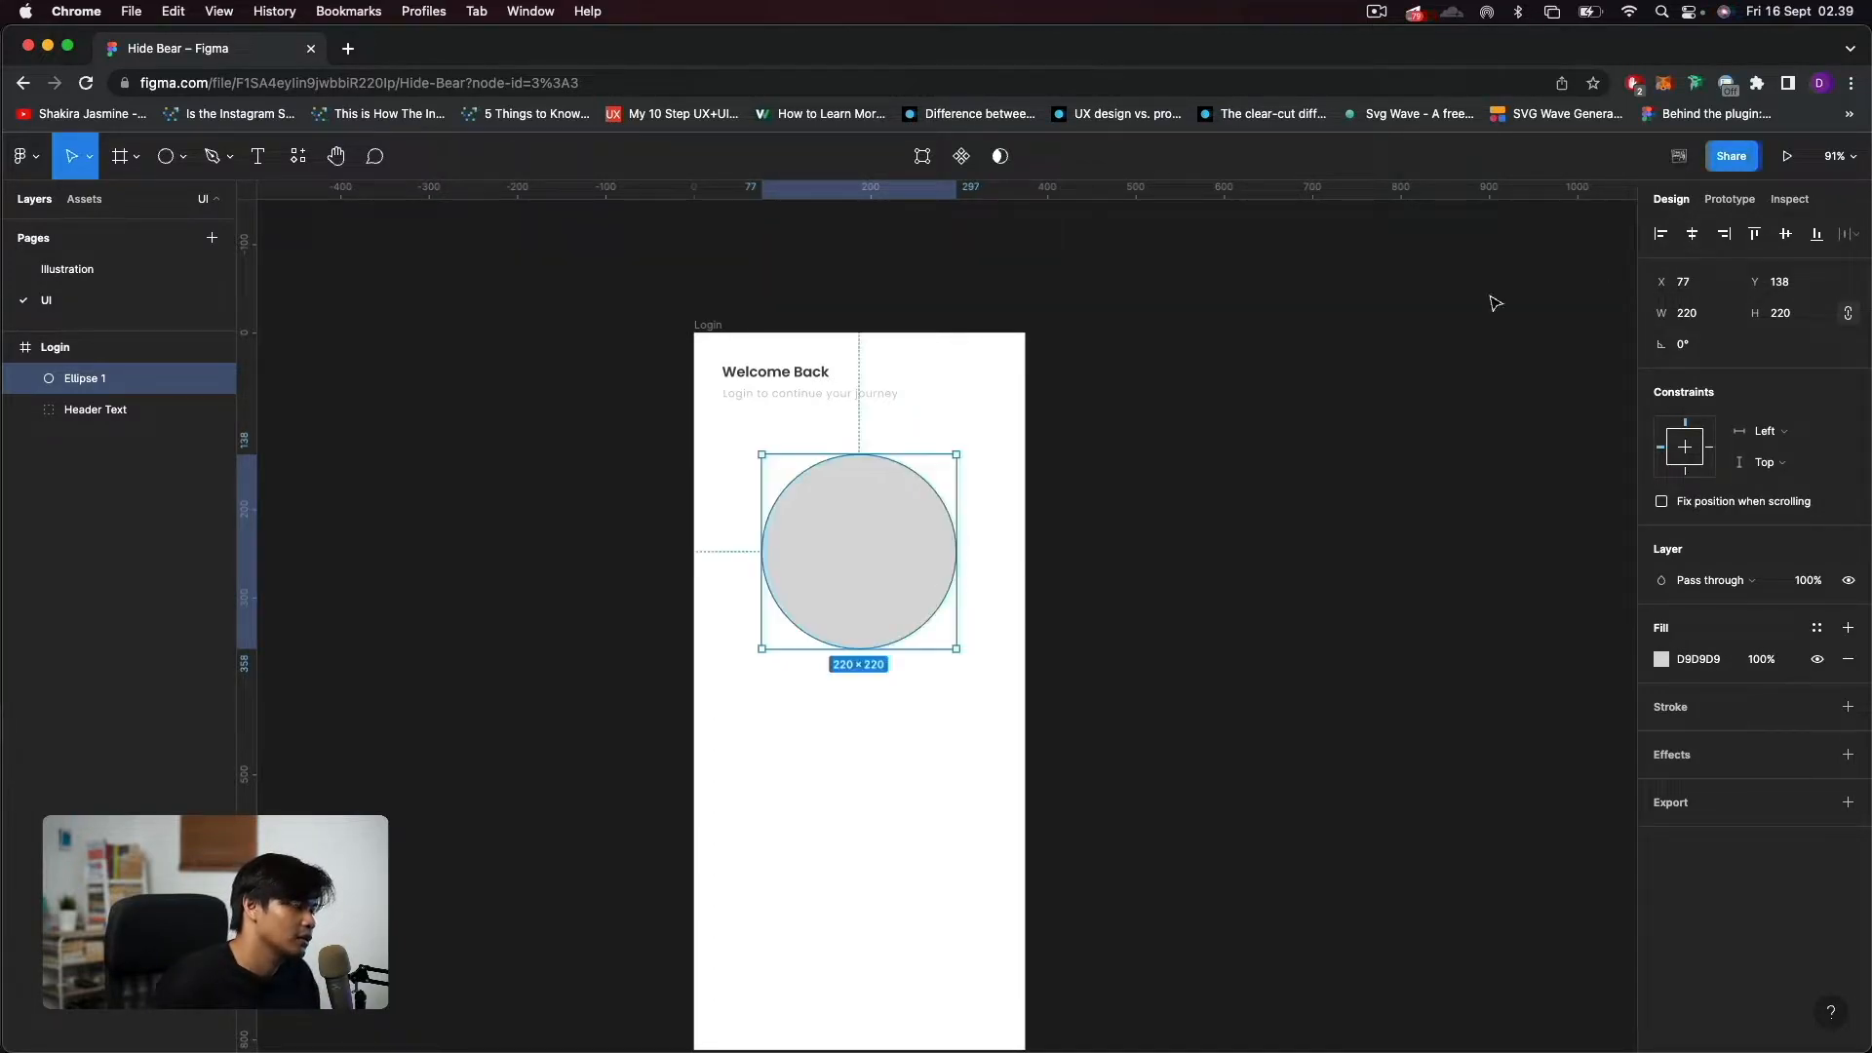
pyautogui.press('alt')
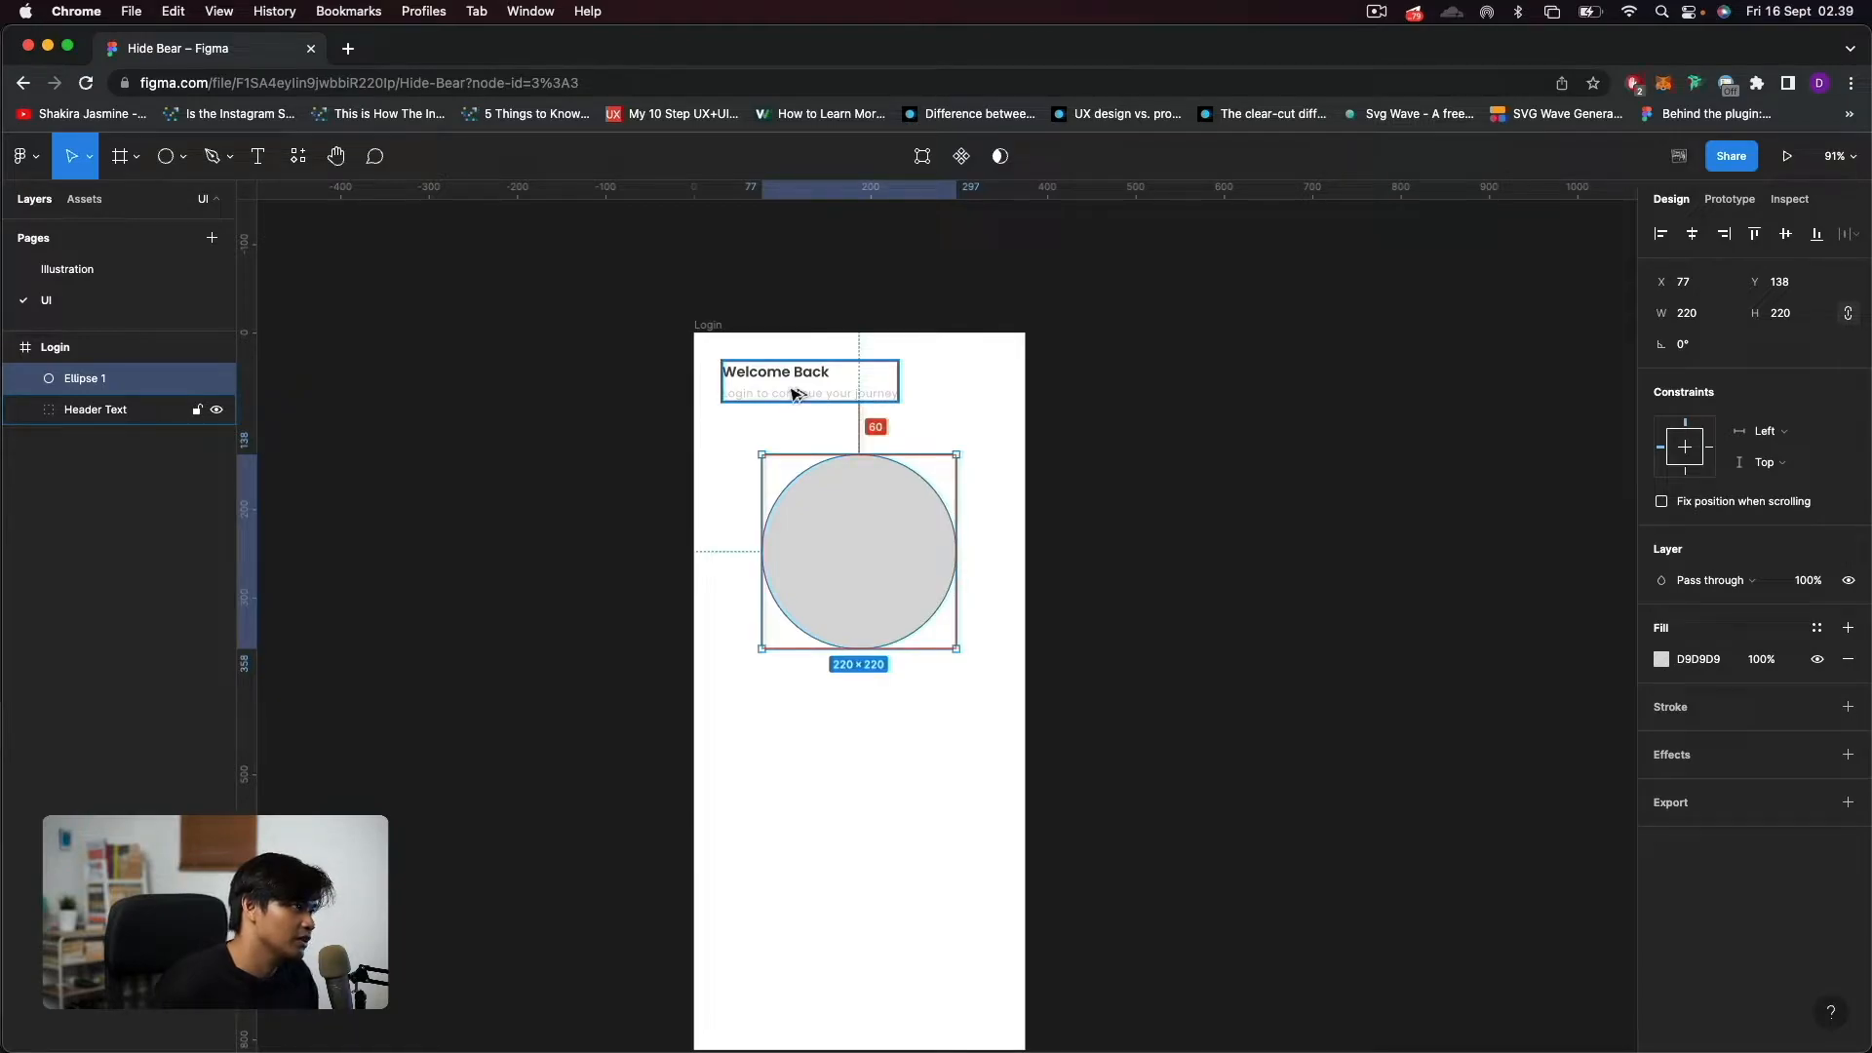
pyautogui.hotkey('shift', 'Up')
pyautogui.hotkey('shift', 'Up')
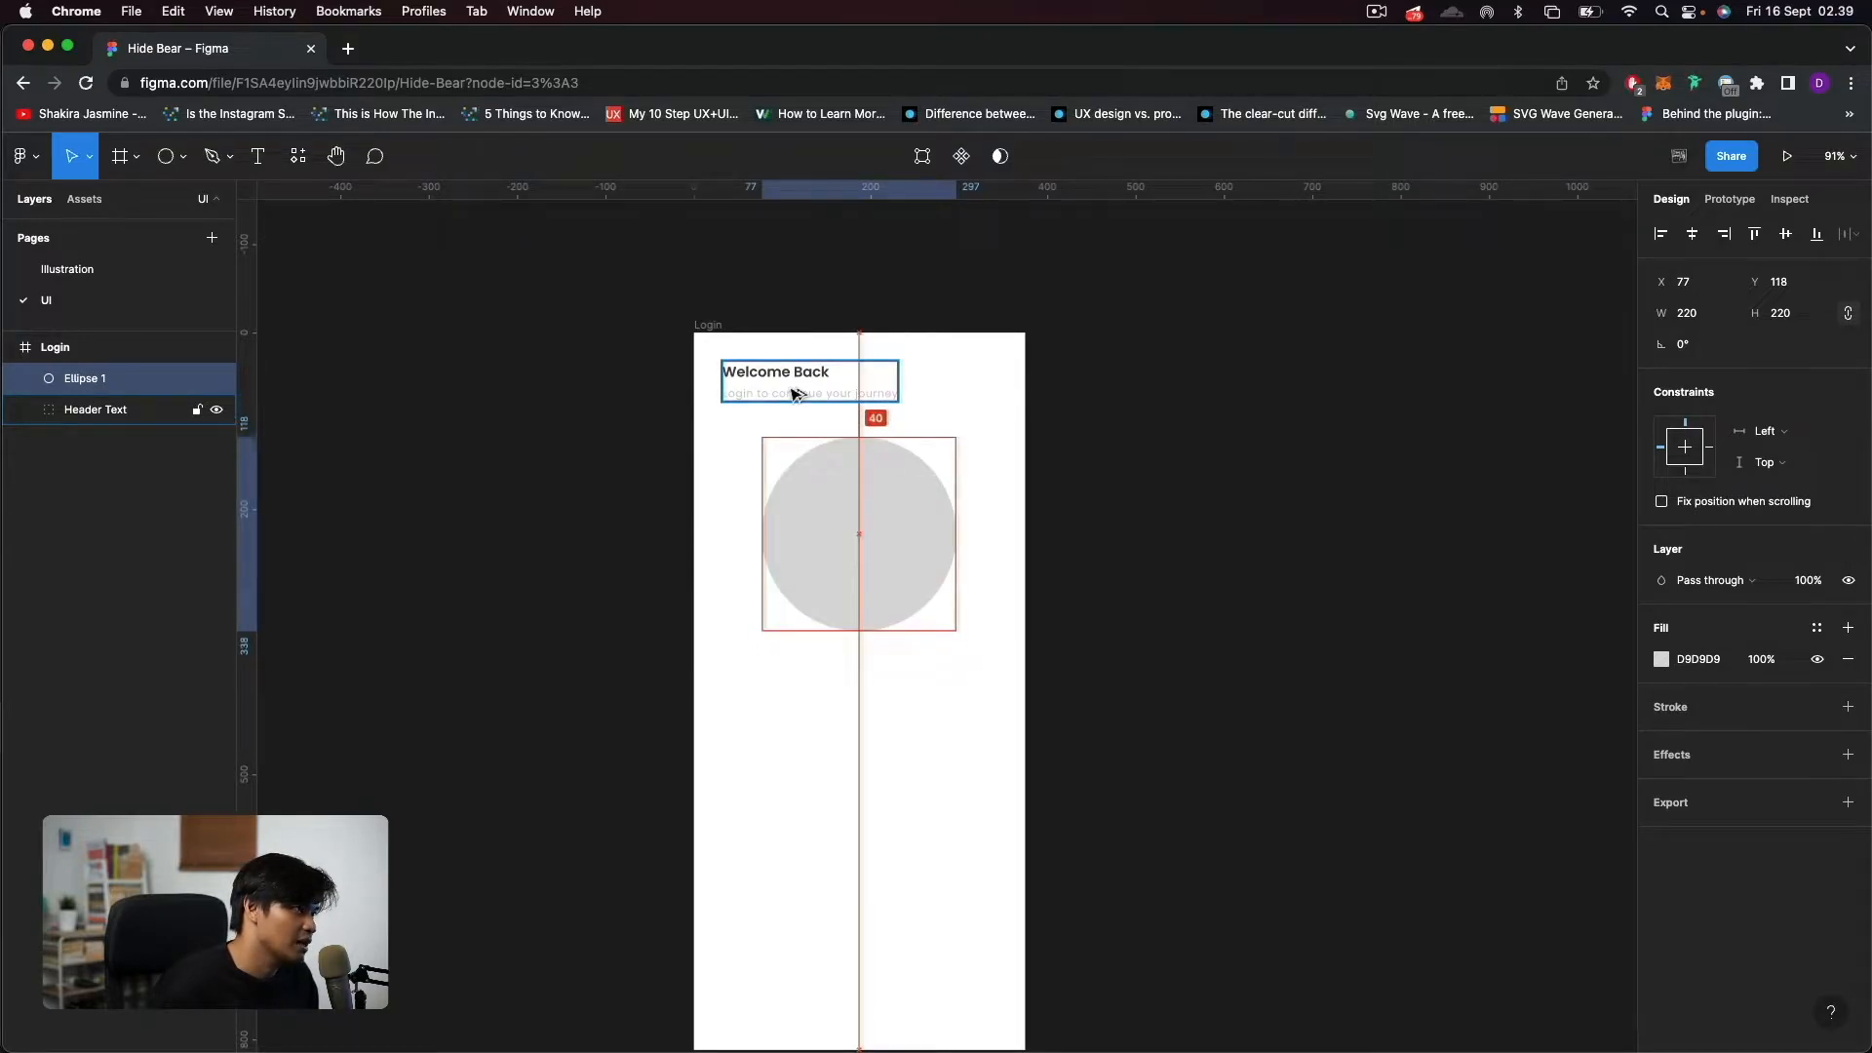
pyautogui.press('Down')
pyautogui.press('Down')
pyautogui.press('Down')
pyautogui.press('Down')
pyautogui.press('Down')
pyautogui.press('Down')
pyautogui.press('Down')
pyautogui.press('Down')
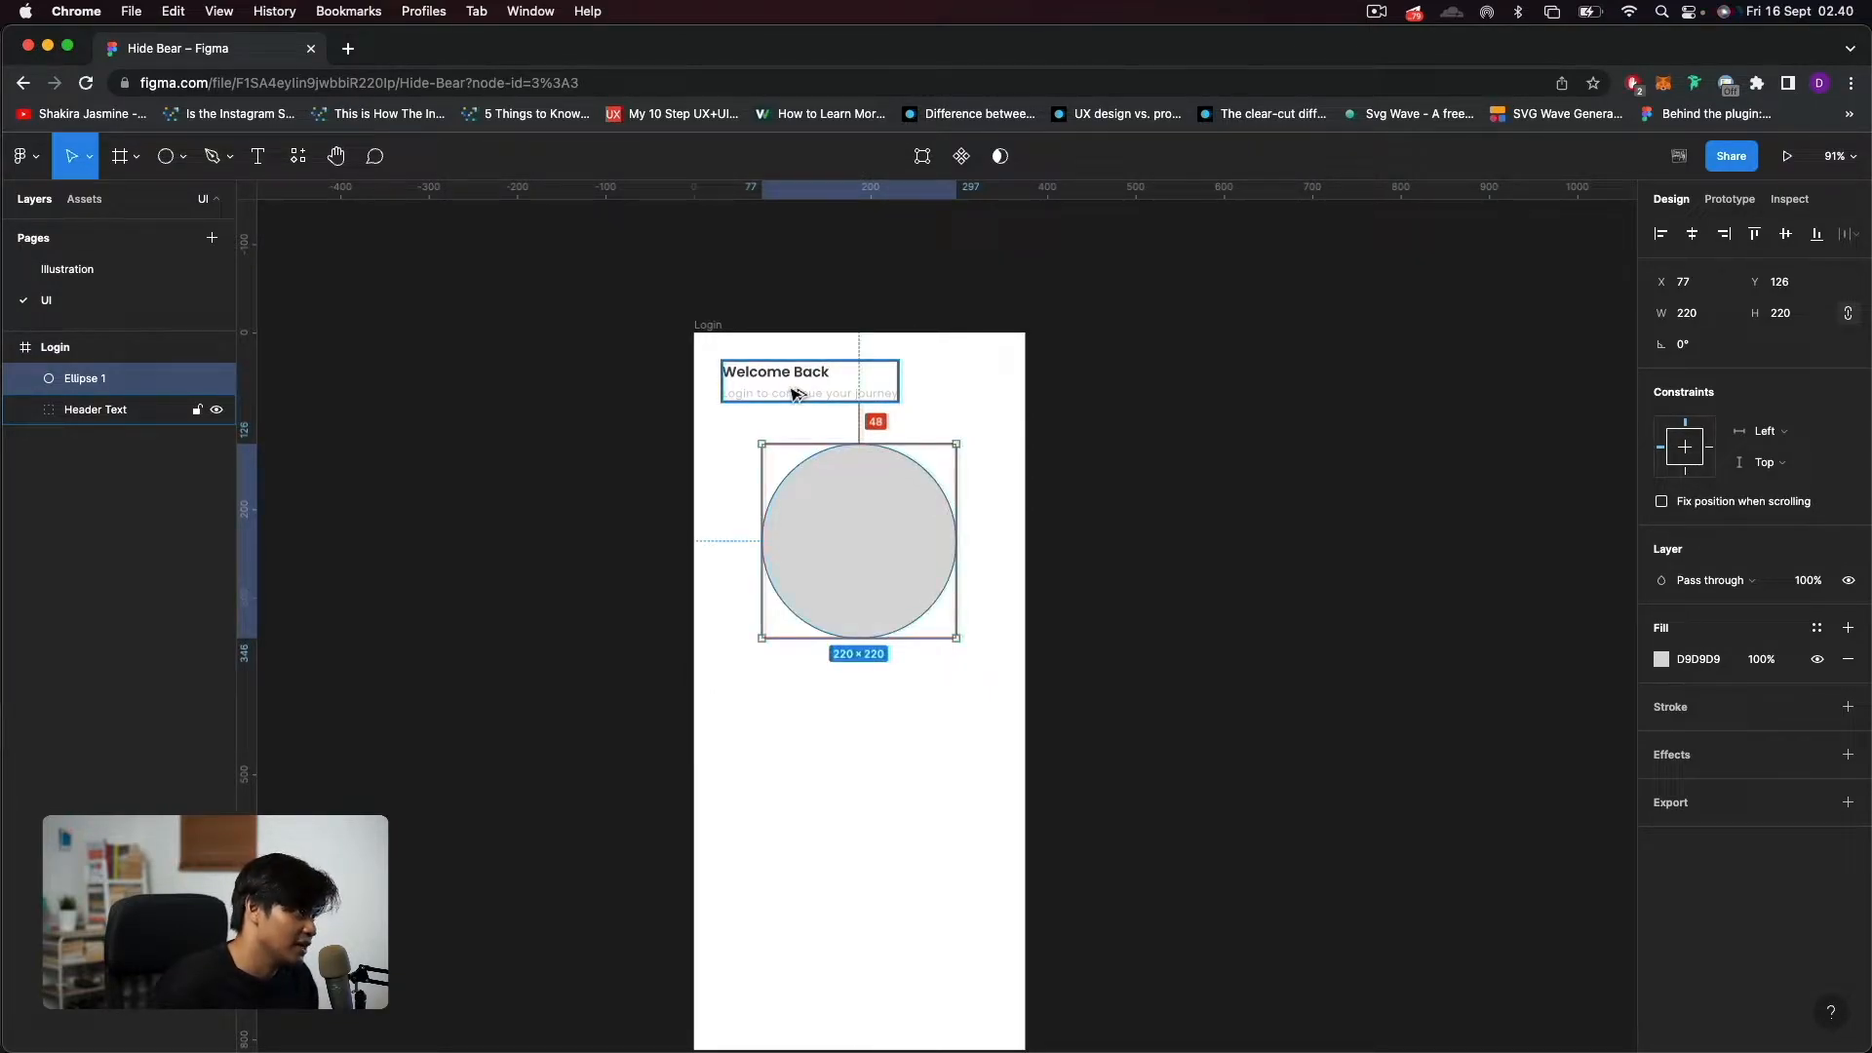
# Move the circle down to Y 142 in the Login frame, 64 px below the header text.
pyautogui.press('Down')
pyautogui.press('Down')
pyautogui.press('Down')
pyautogui.press('Down')
pyautogui.press('Down')
pyautogui.press('Down')
pyautogui.press('Down')
pyautogui.press('Down')
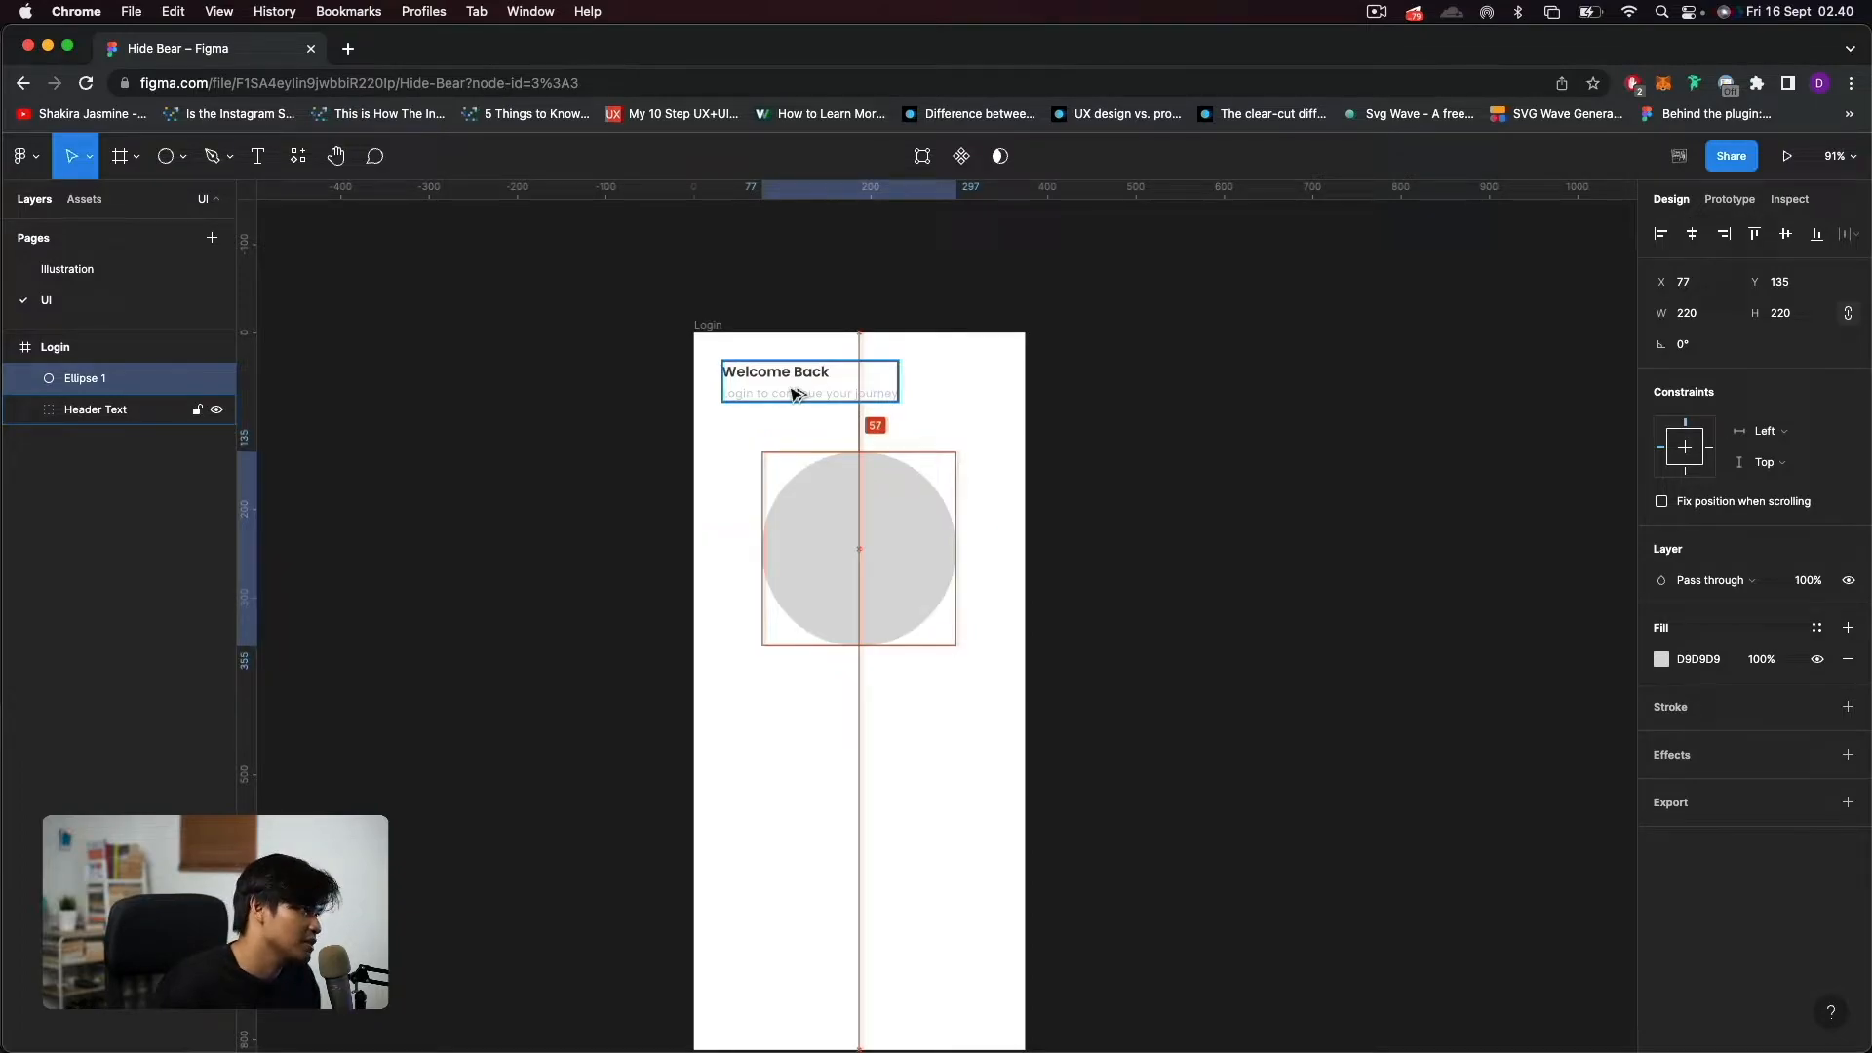
pyautogui.press('Down')
pyautogui.press('Down')
pyautogui.press('Down')
pyautogui.press('Down')
pyautogui.press('Down')
pyautogui.press('Down')
pyautogui.press('Down')
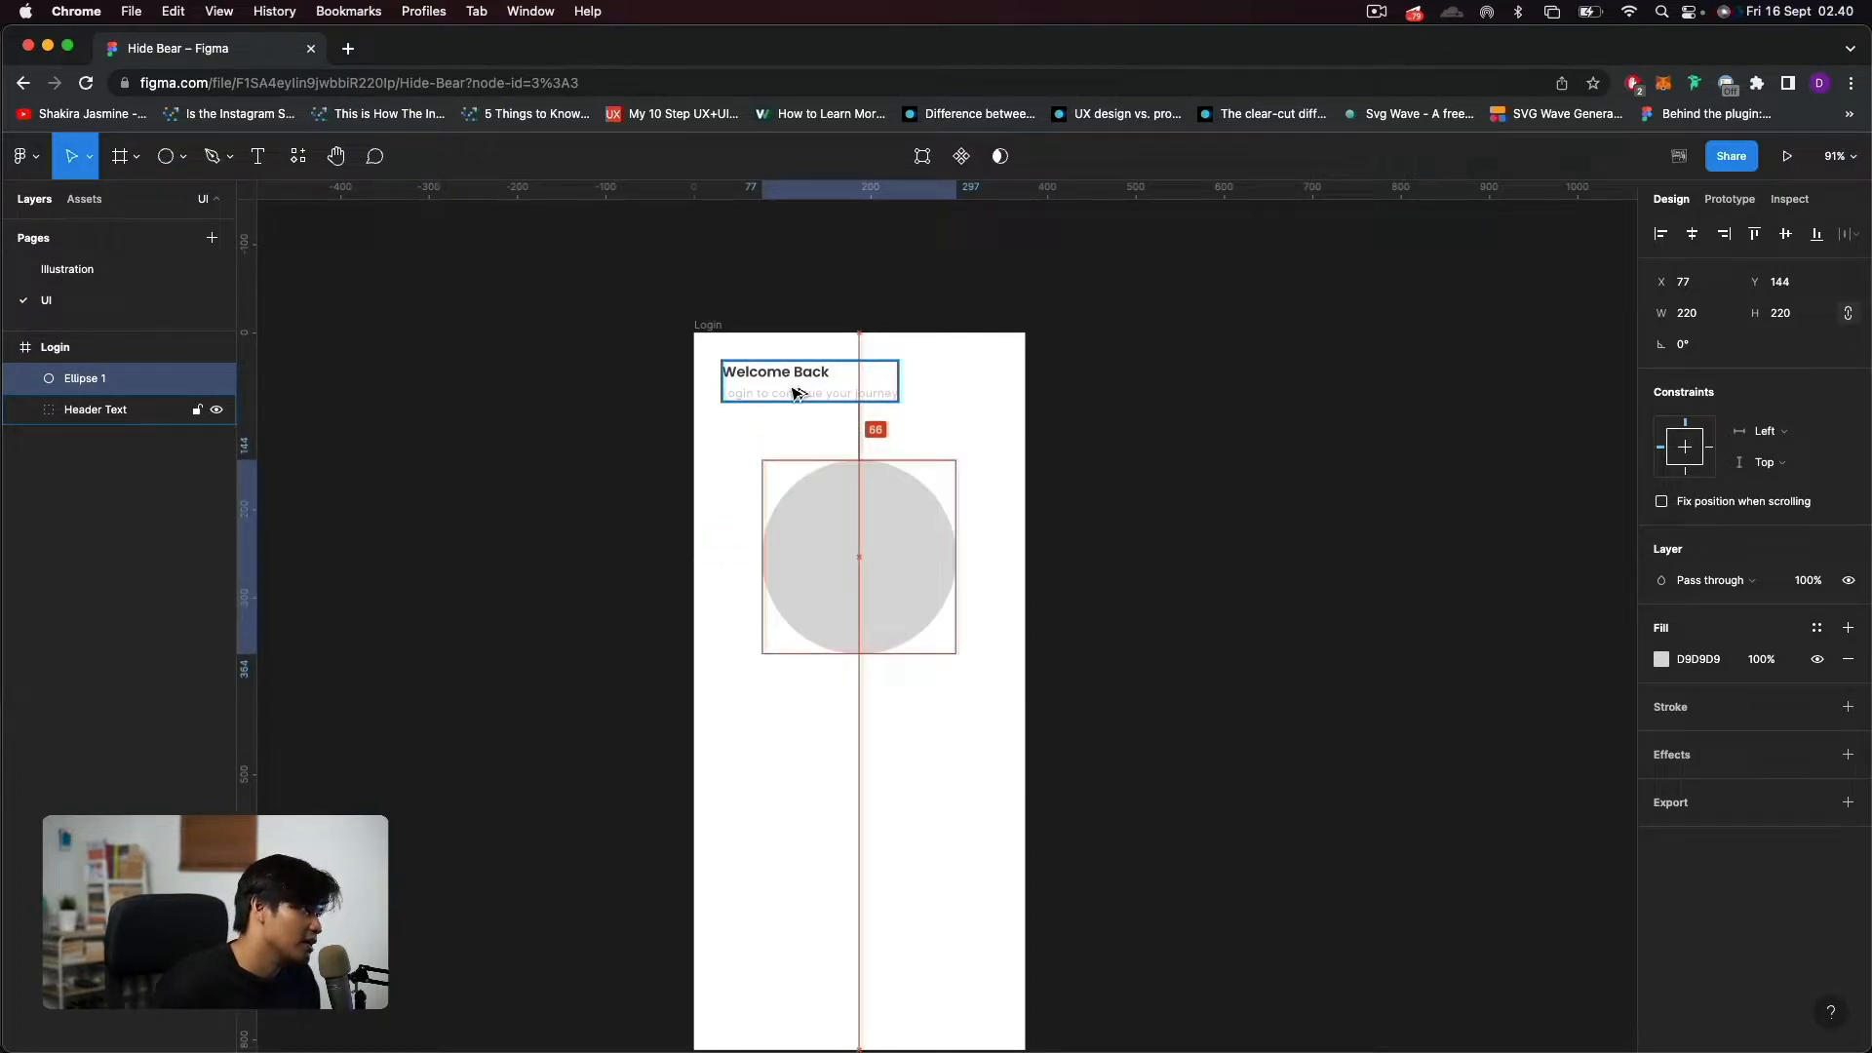
pyautogui.press('Down')
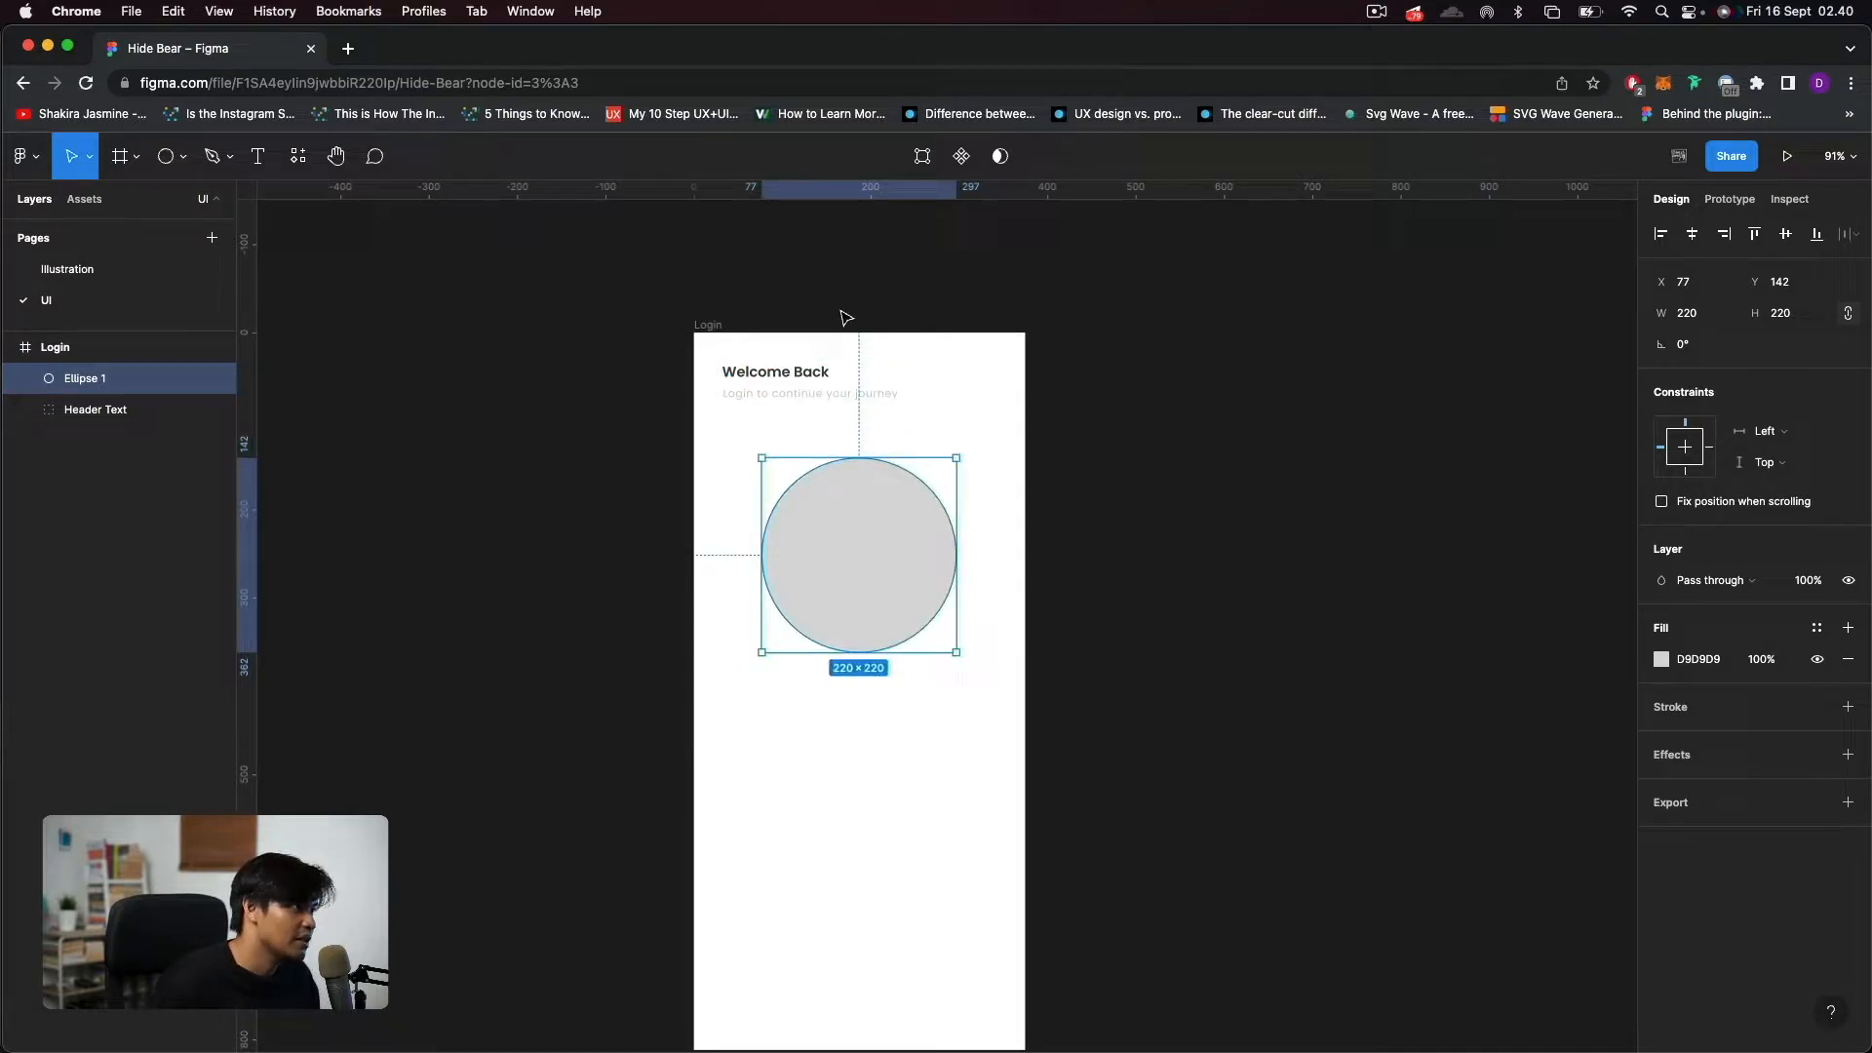
pyautogui.click(942, 836)
# Add the text "Ubah Judul" below the circle in the Login frame.
pyautogui.scroll(-5, 940, 831)
pyautogui.scroll(3, 940, 831)
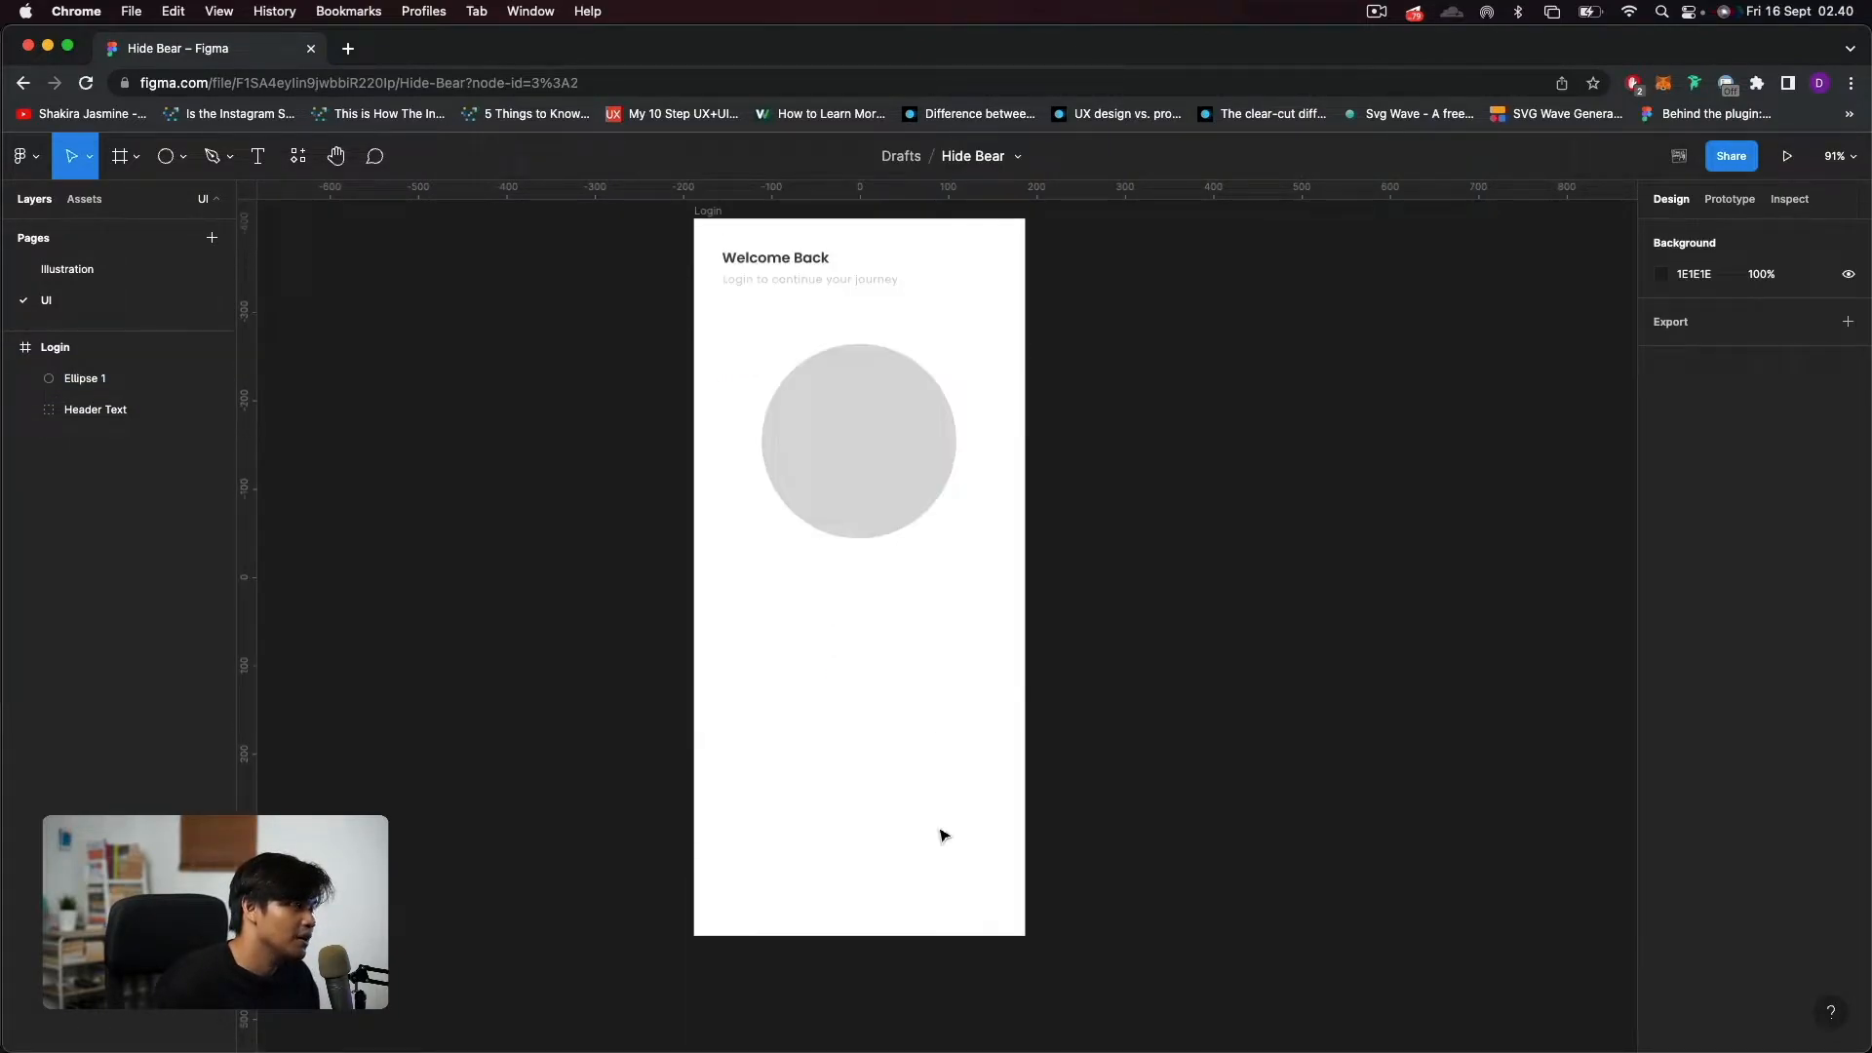
pyautogui.click(257, 156)
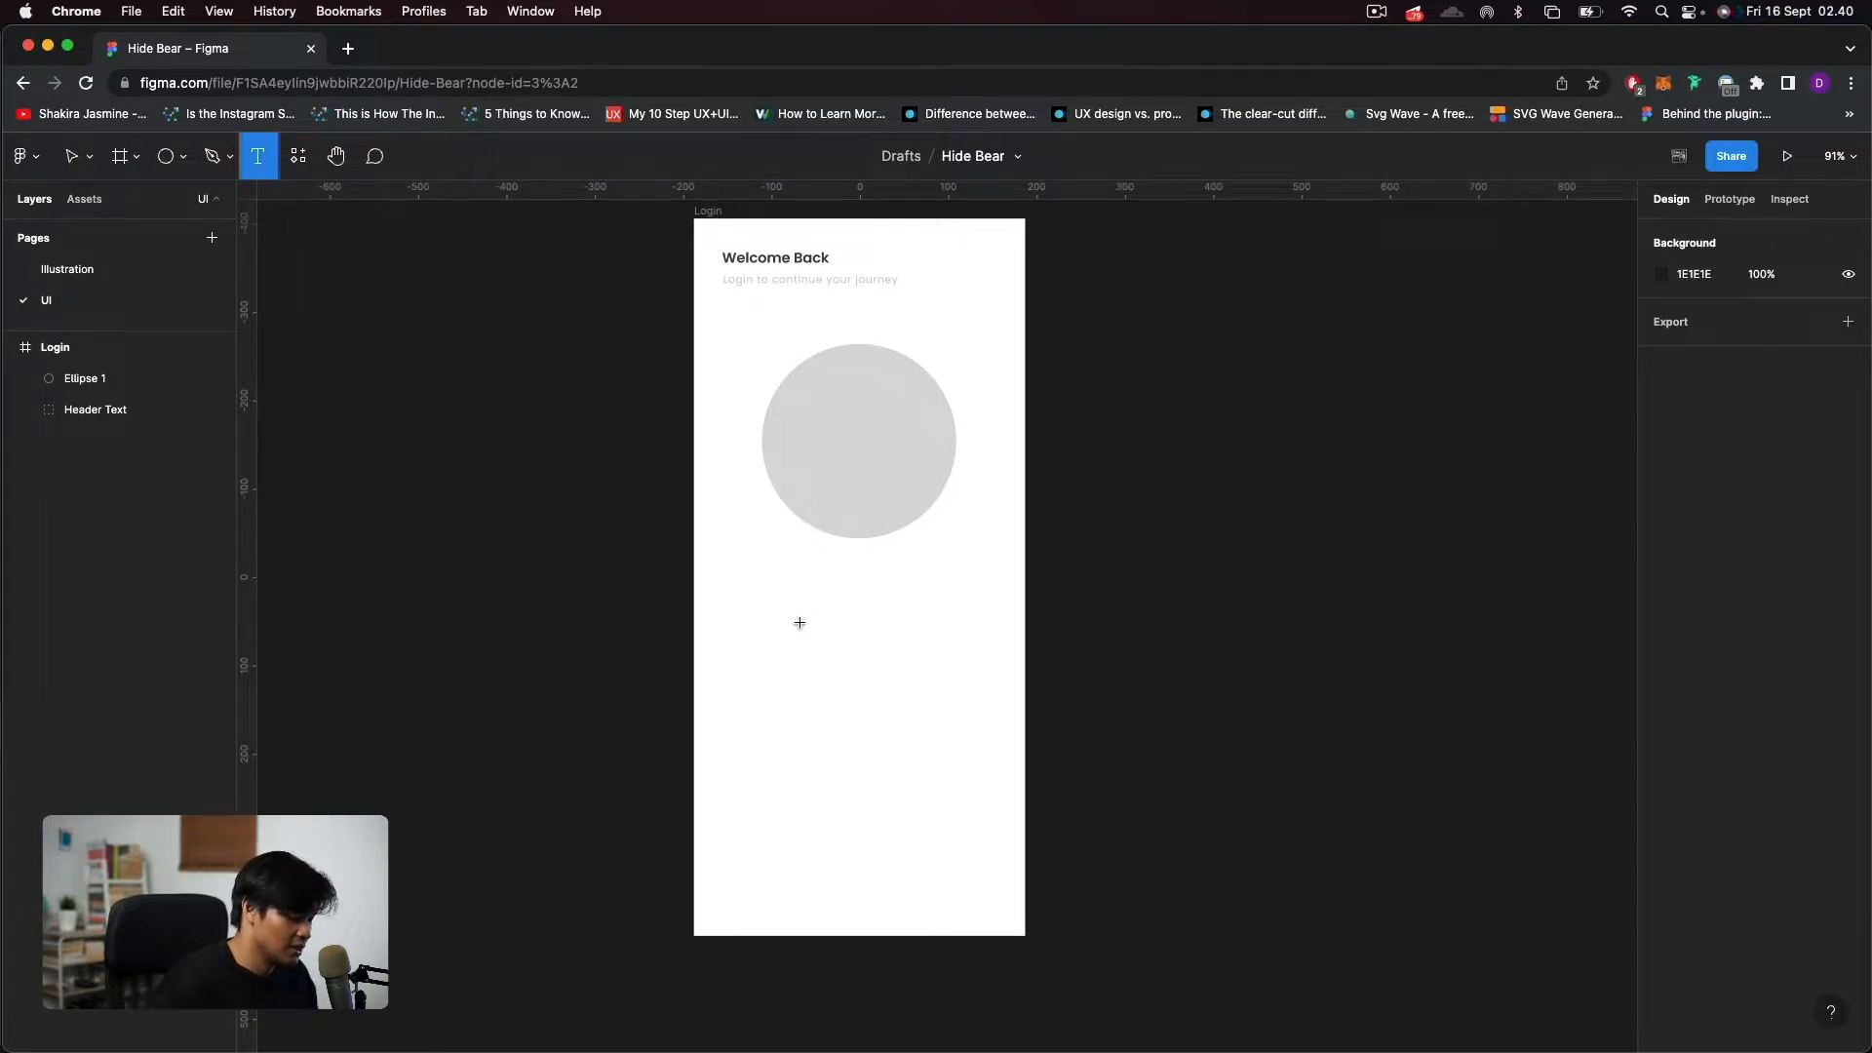
pyautogui.click(773, 642)
pyautogui.write('Ubah')
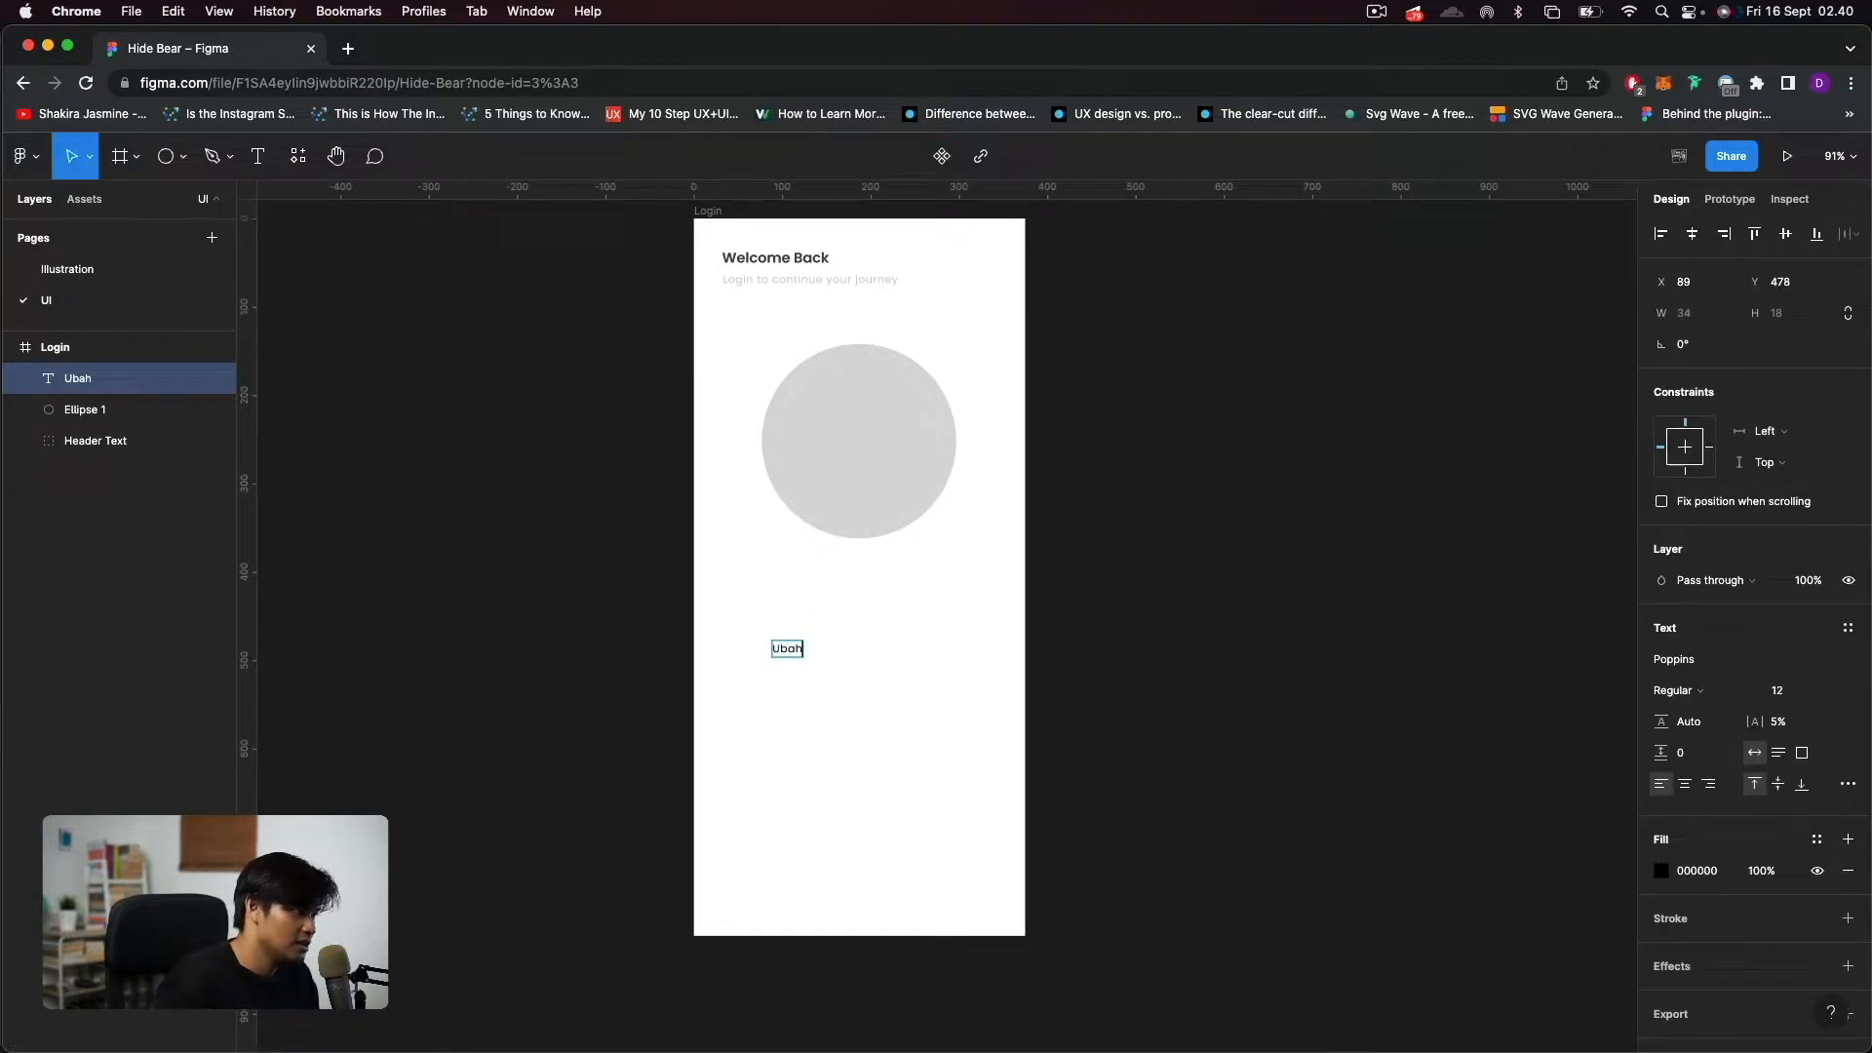
pyautogui.write(' Judul')
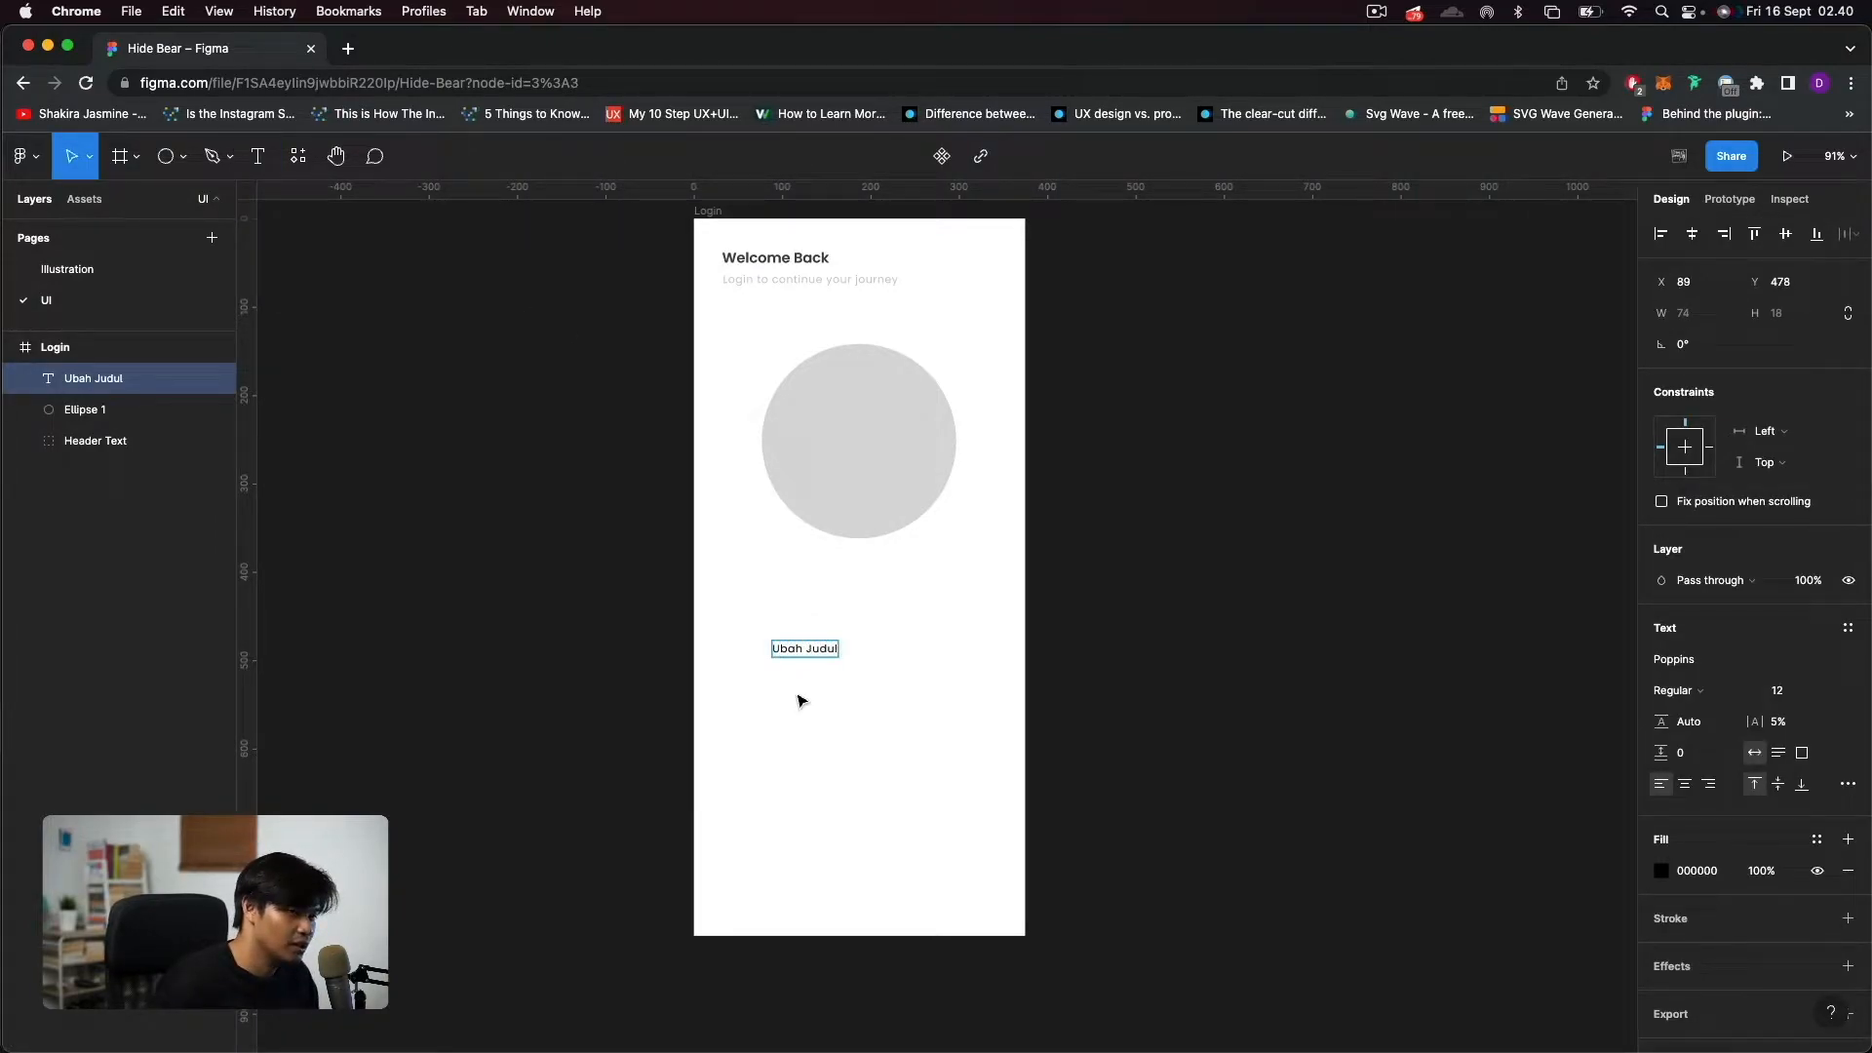
pyautogui.press('Escape')
# Set the "Ubah Judul" text to SemiBold weight with fill color 404040.
pyautogui.scroll(3, 796, 690)
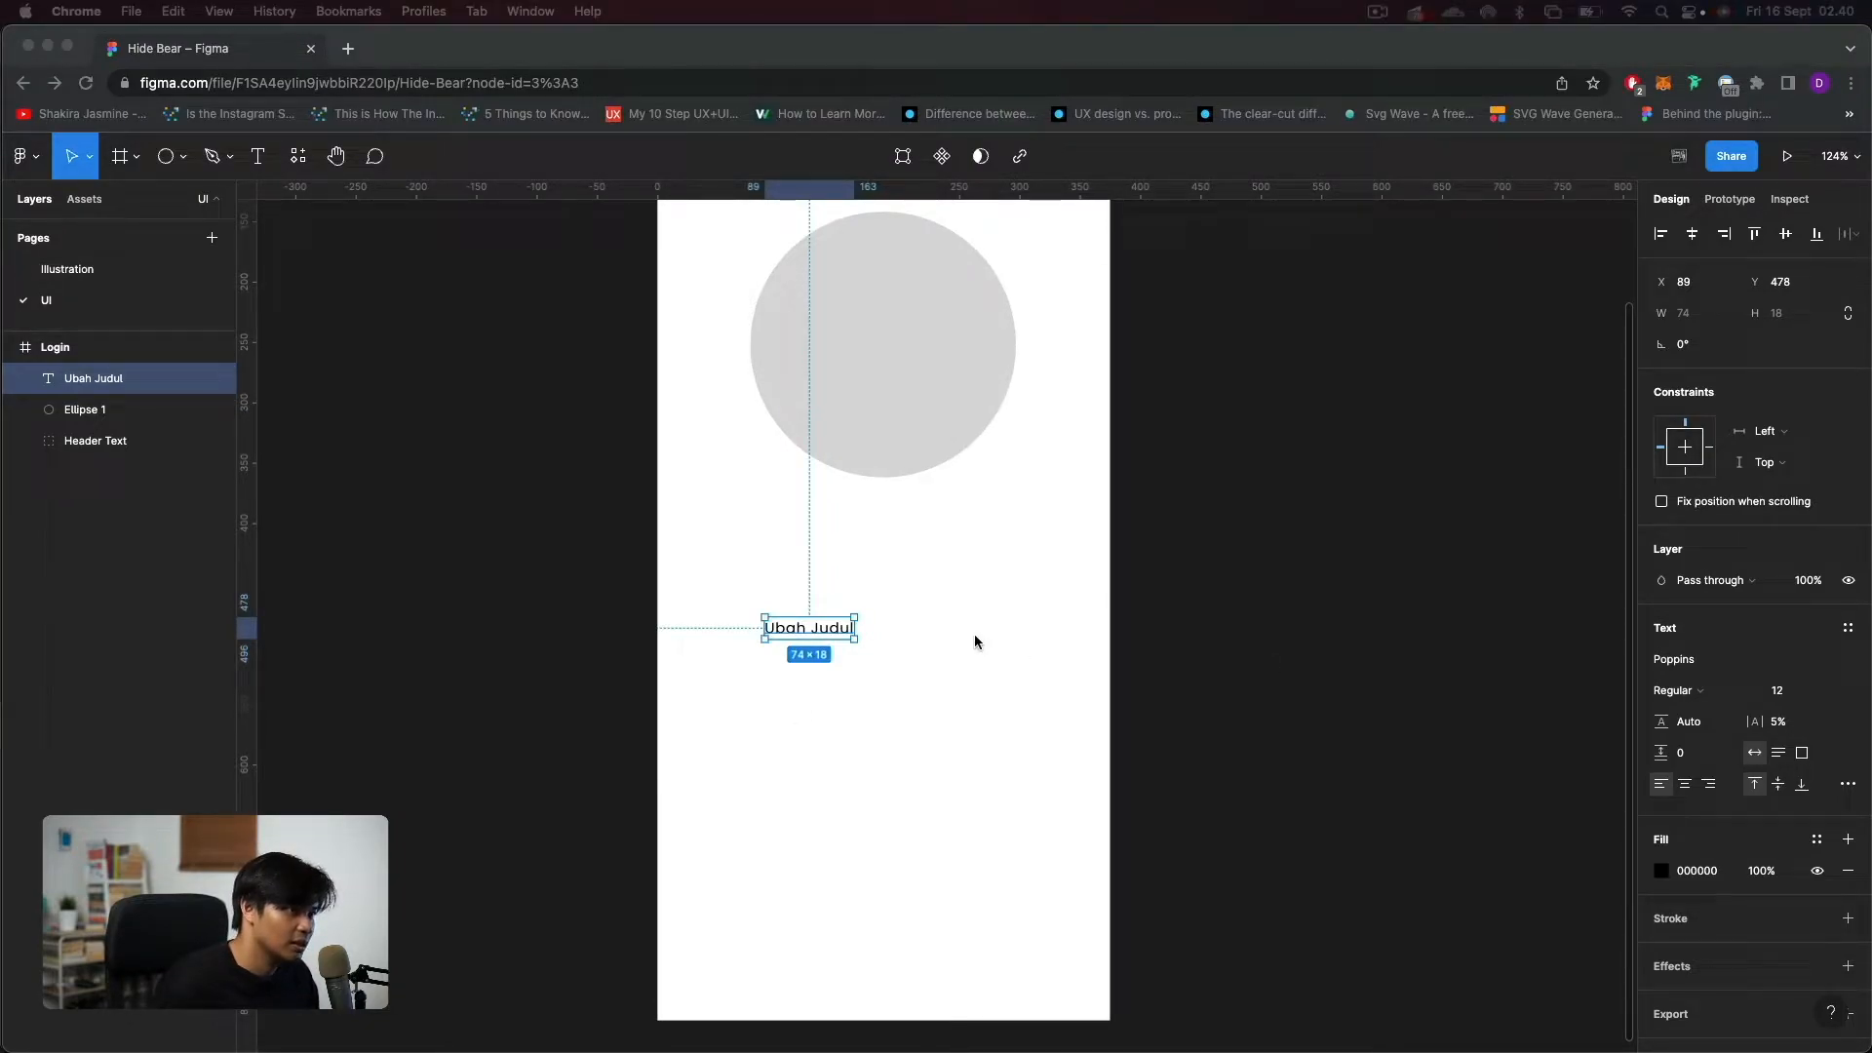
pyautogui.click(1677, 690)
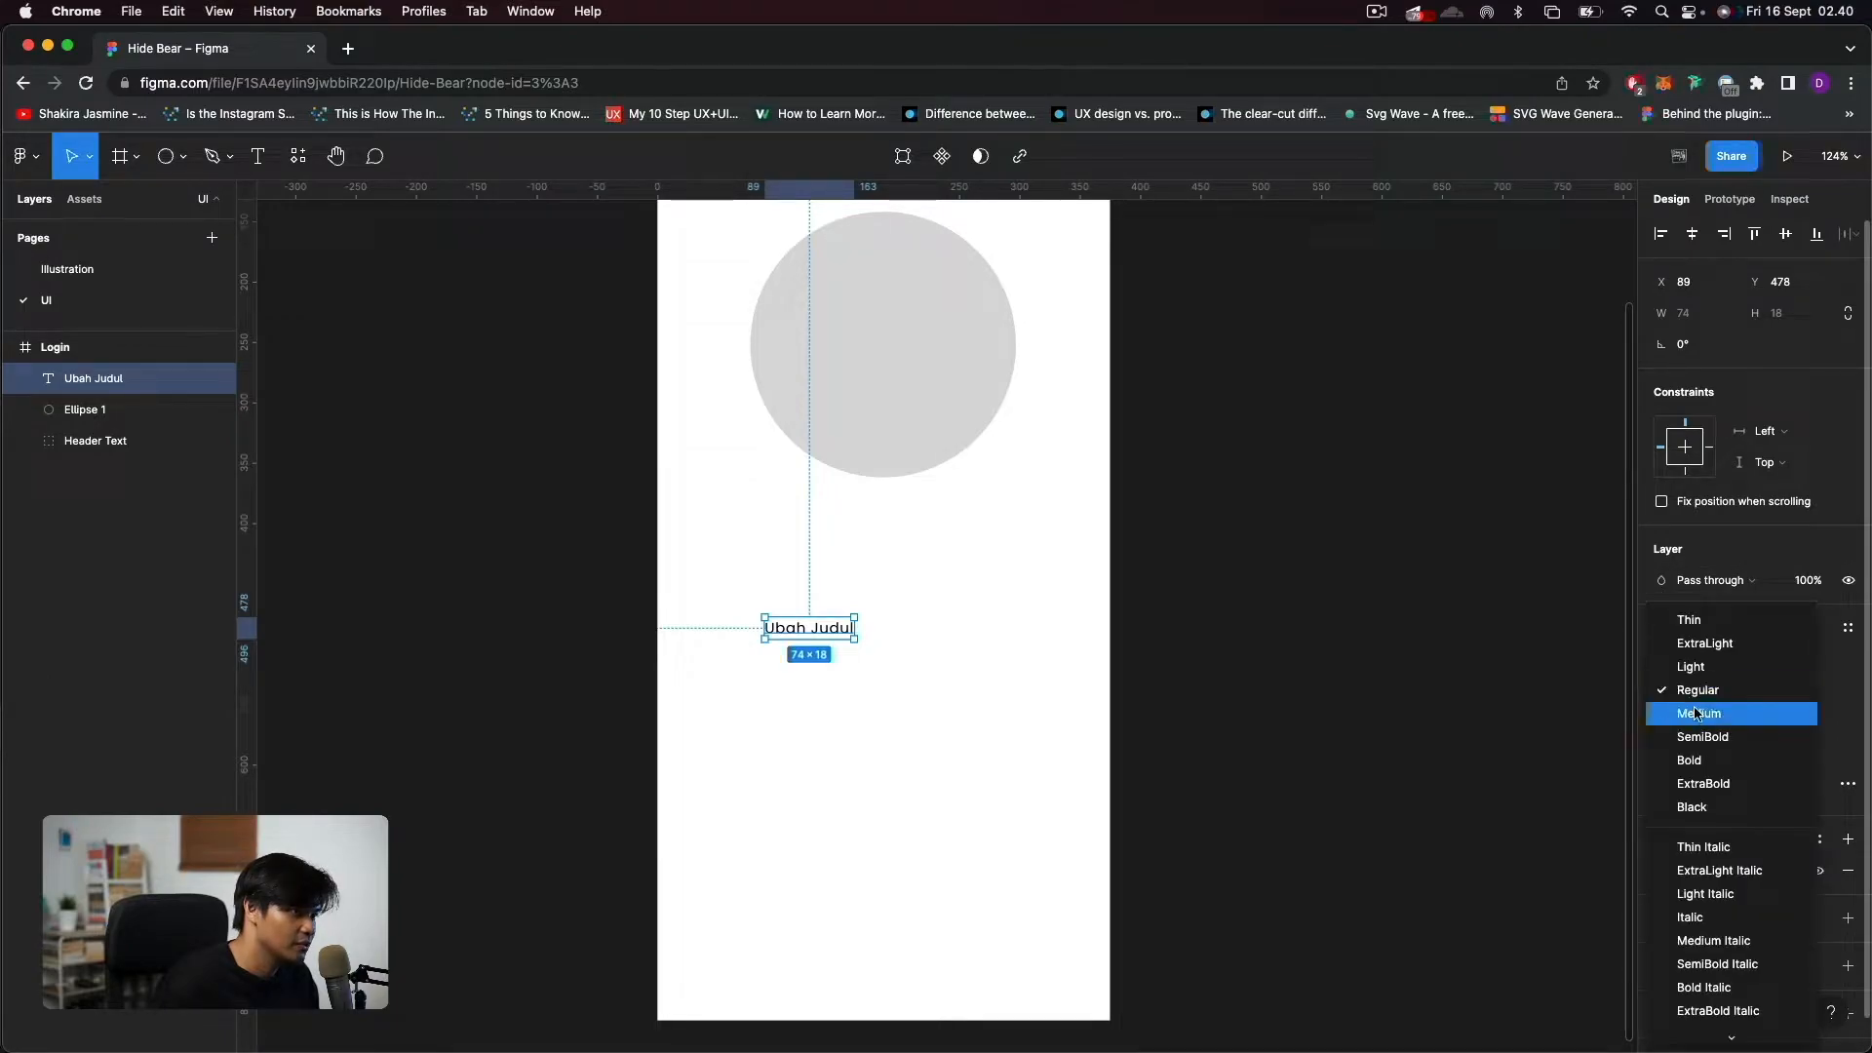
pyautogui.click(1704, 739)
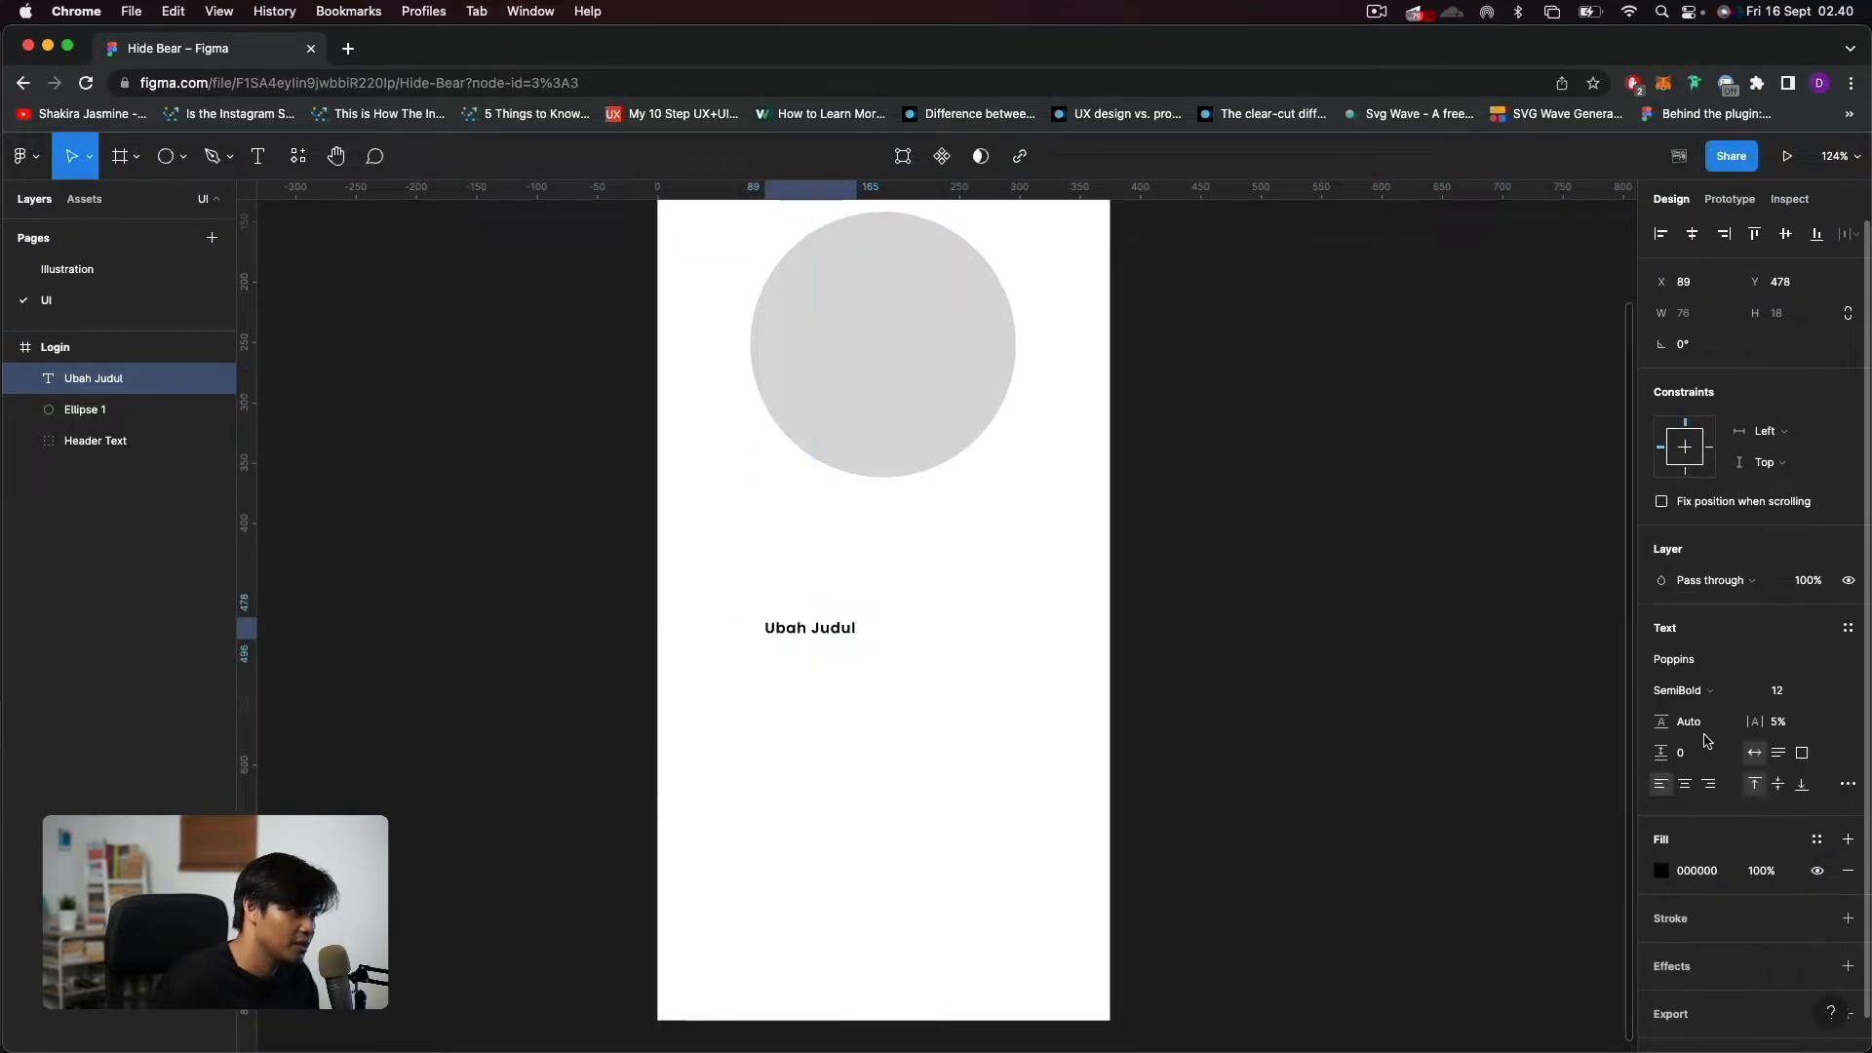
pyautogui.click(1713, 879)
pyautogui.write('404040')
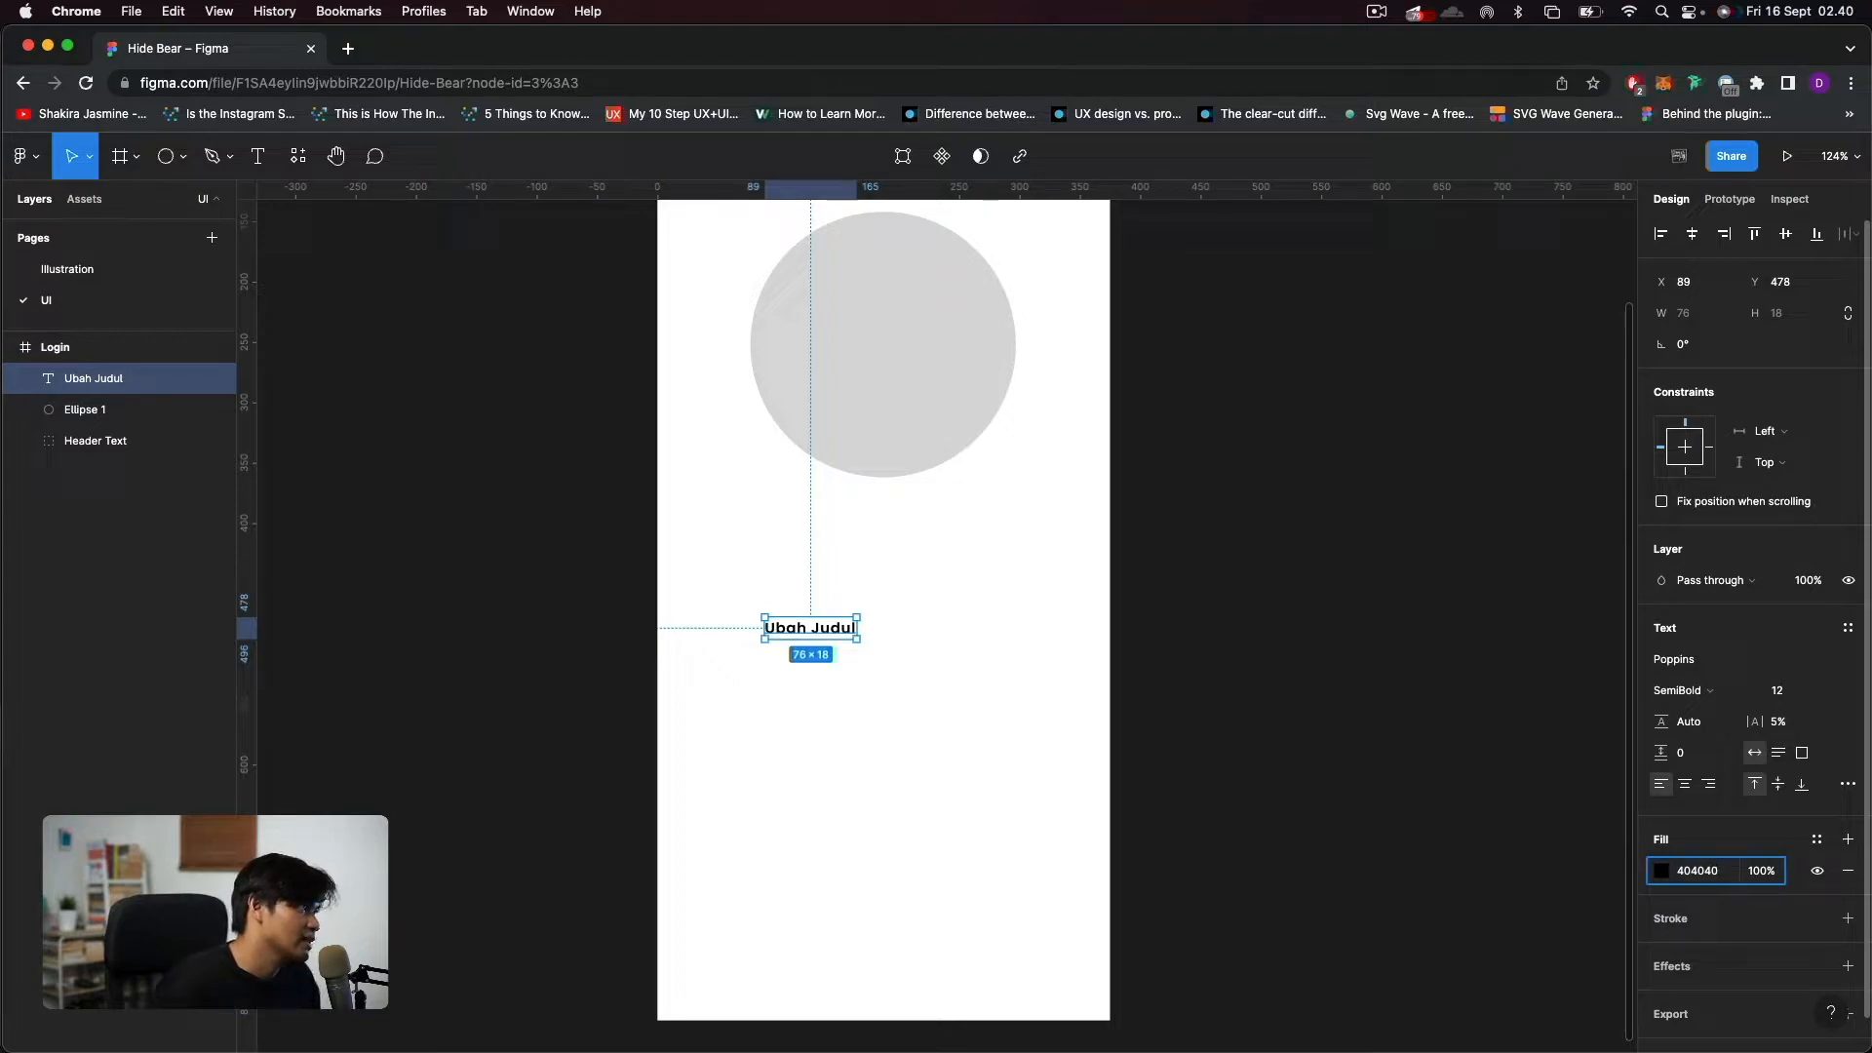
pyautogui.press('Return')
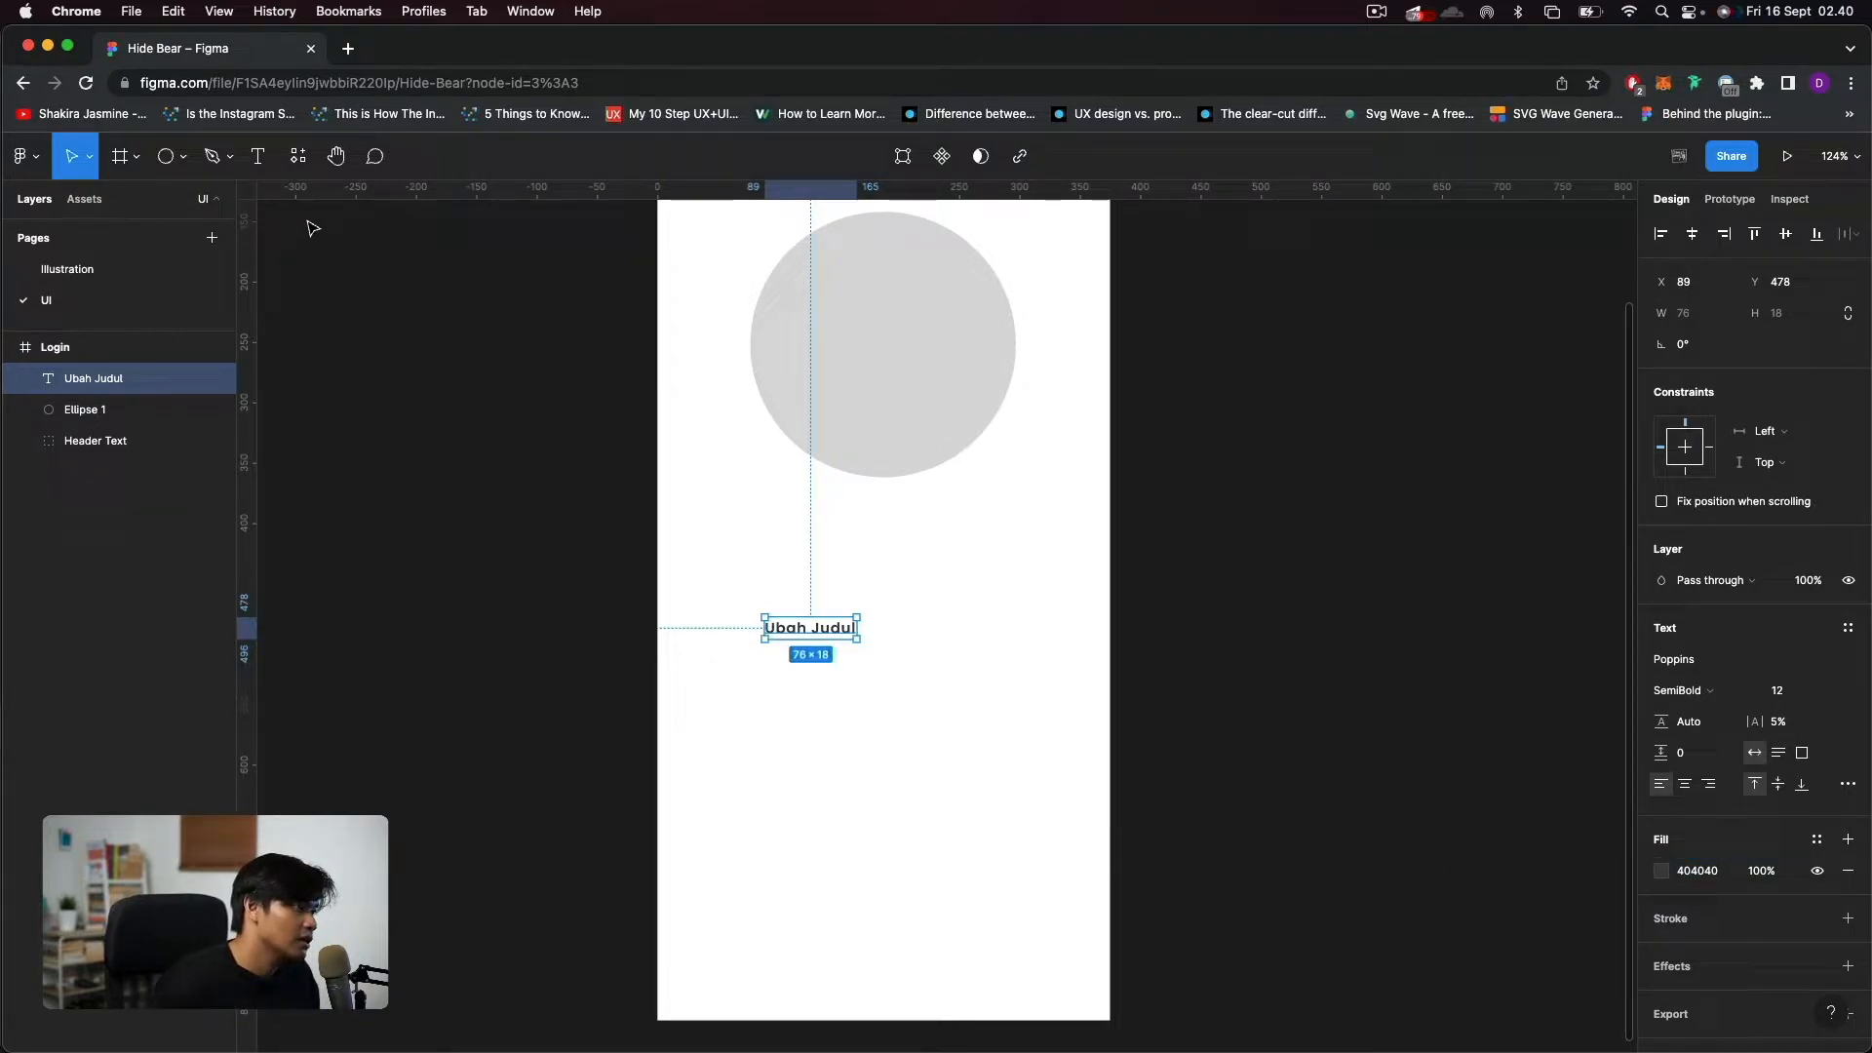
# Move the "Ubah Judul" text toward the Login frame's left edge, to about X 34, Y 446.
pyautogui.scroll(3, 828, 583)
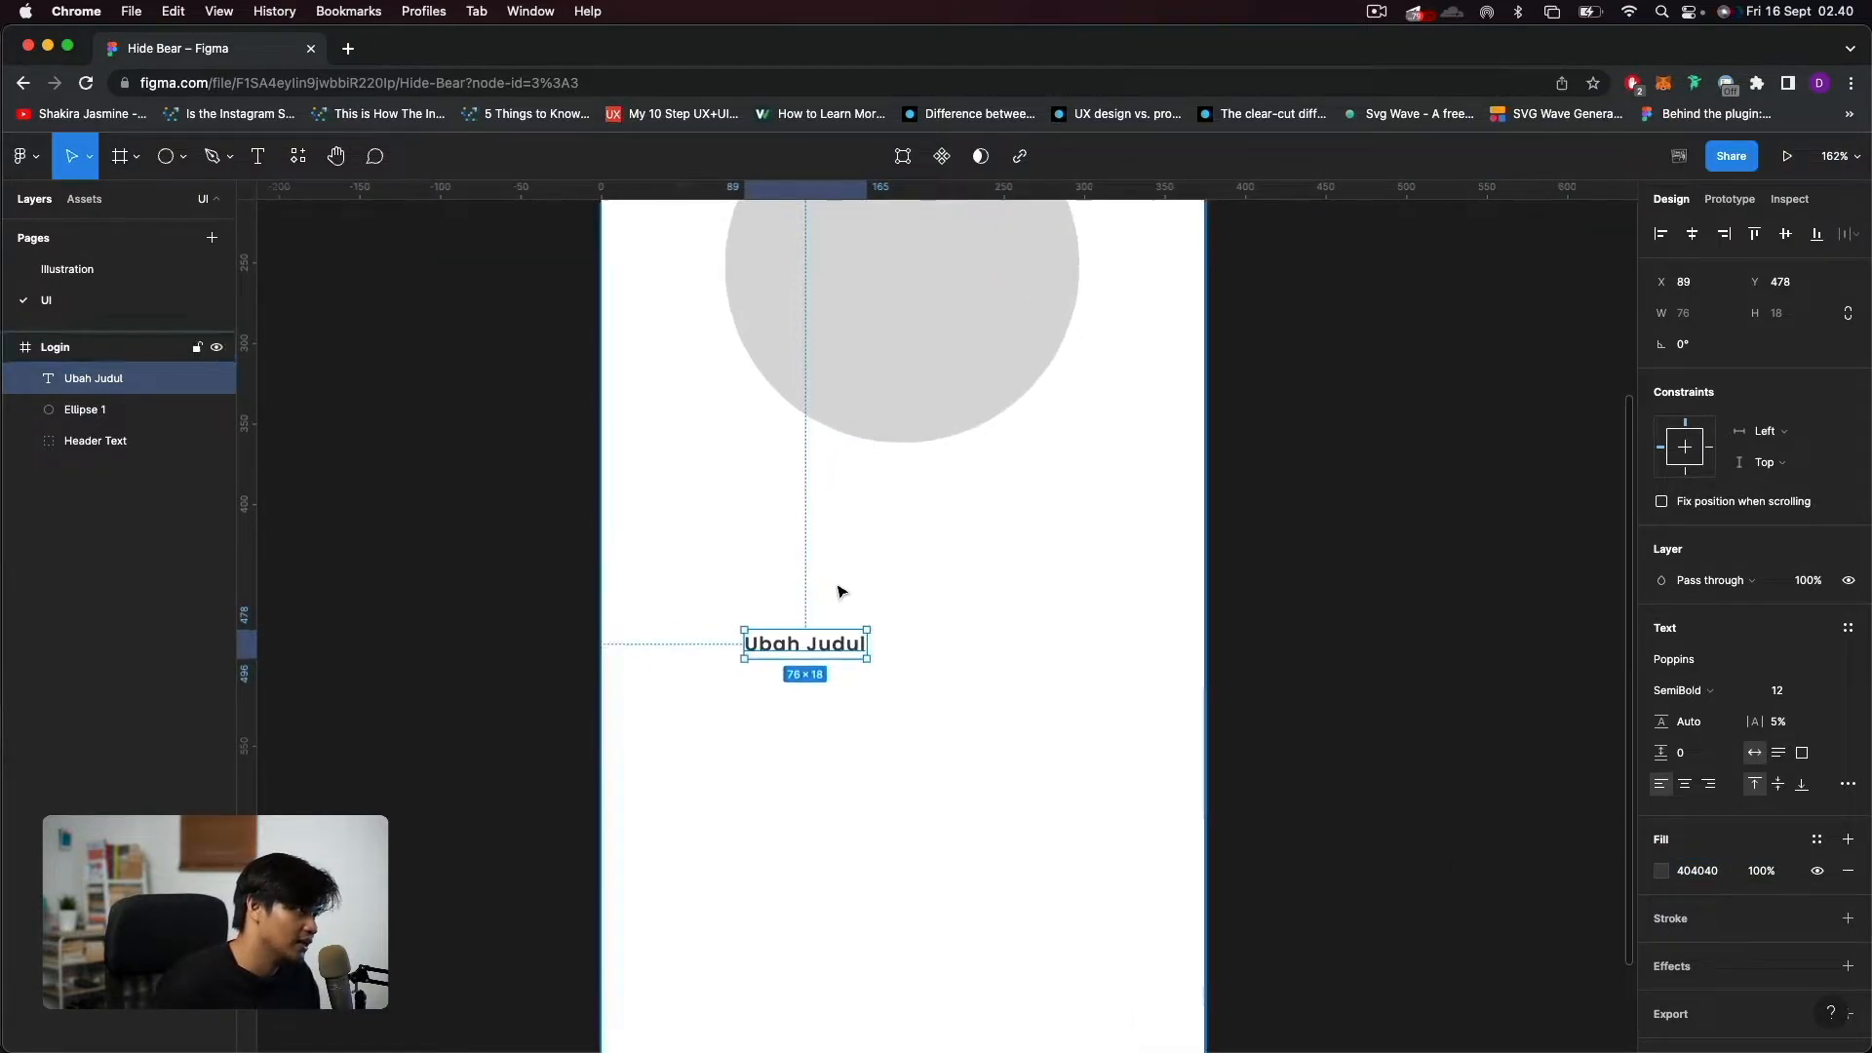
pyautogui.scroll(3, 661, 663)
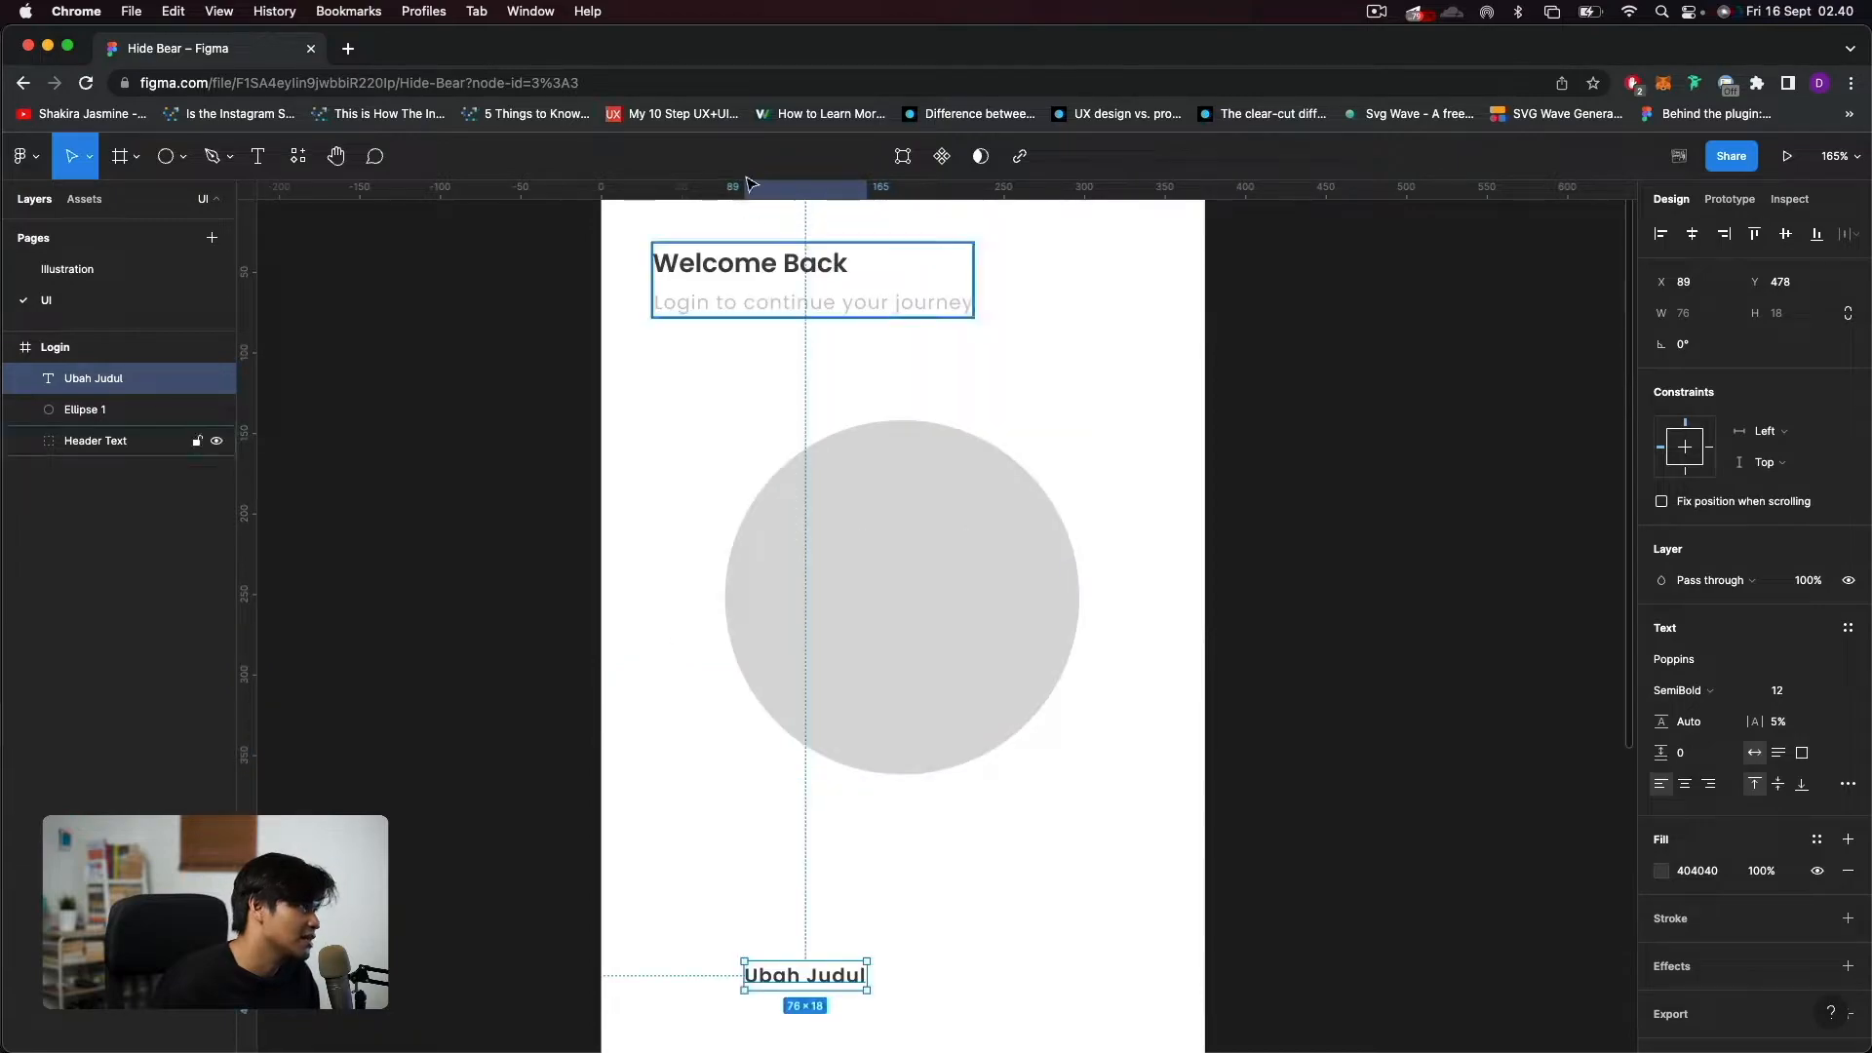
pyautogui.scroll(-4, 814, 576)
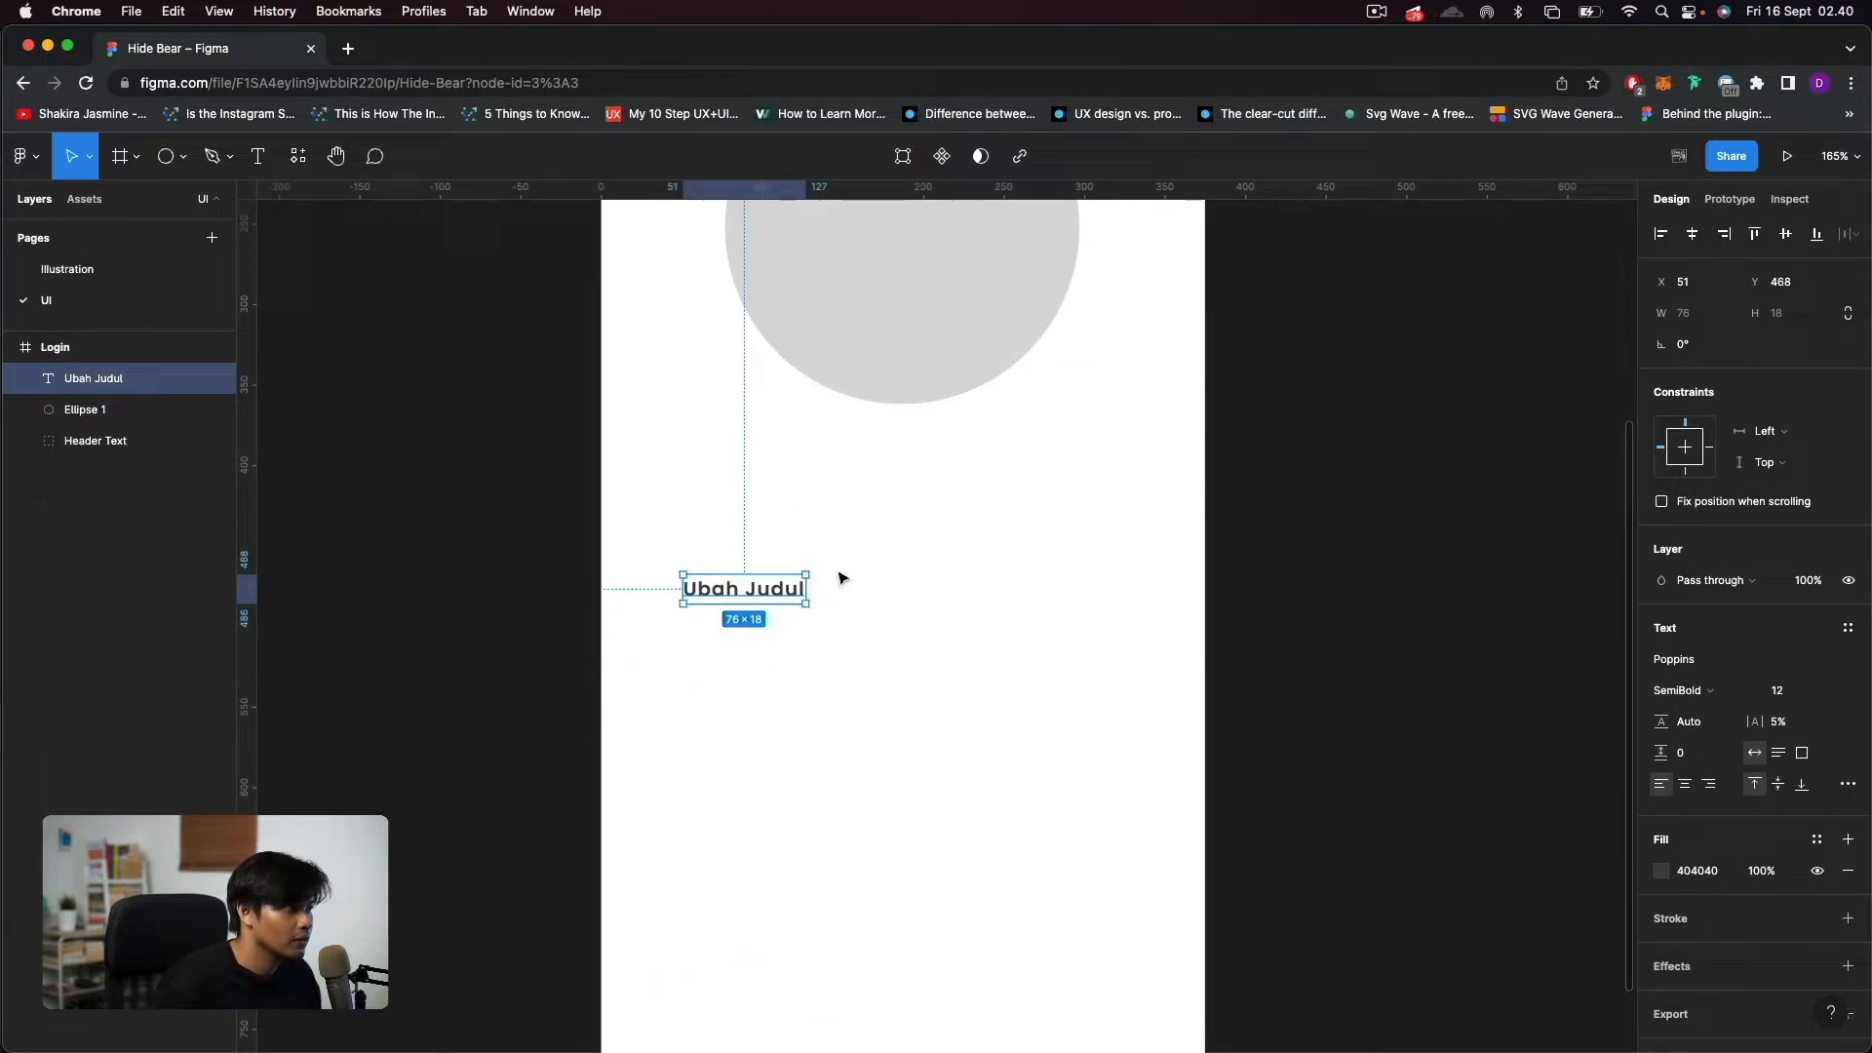
pyautogui.moveTo(764, 588); pyautogui.dragTo(736, 559)
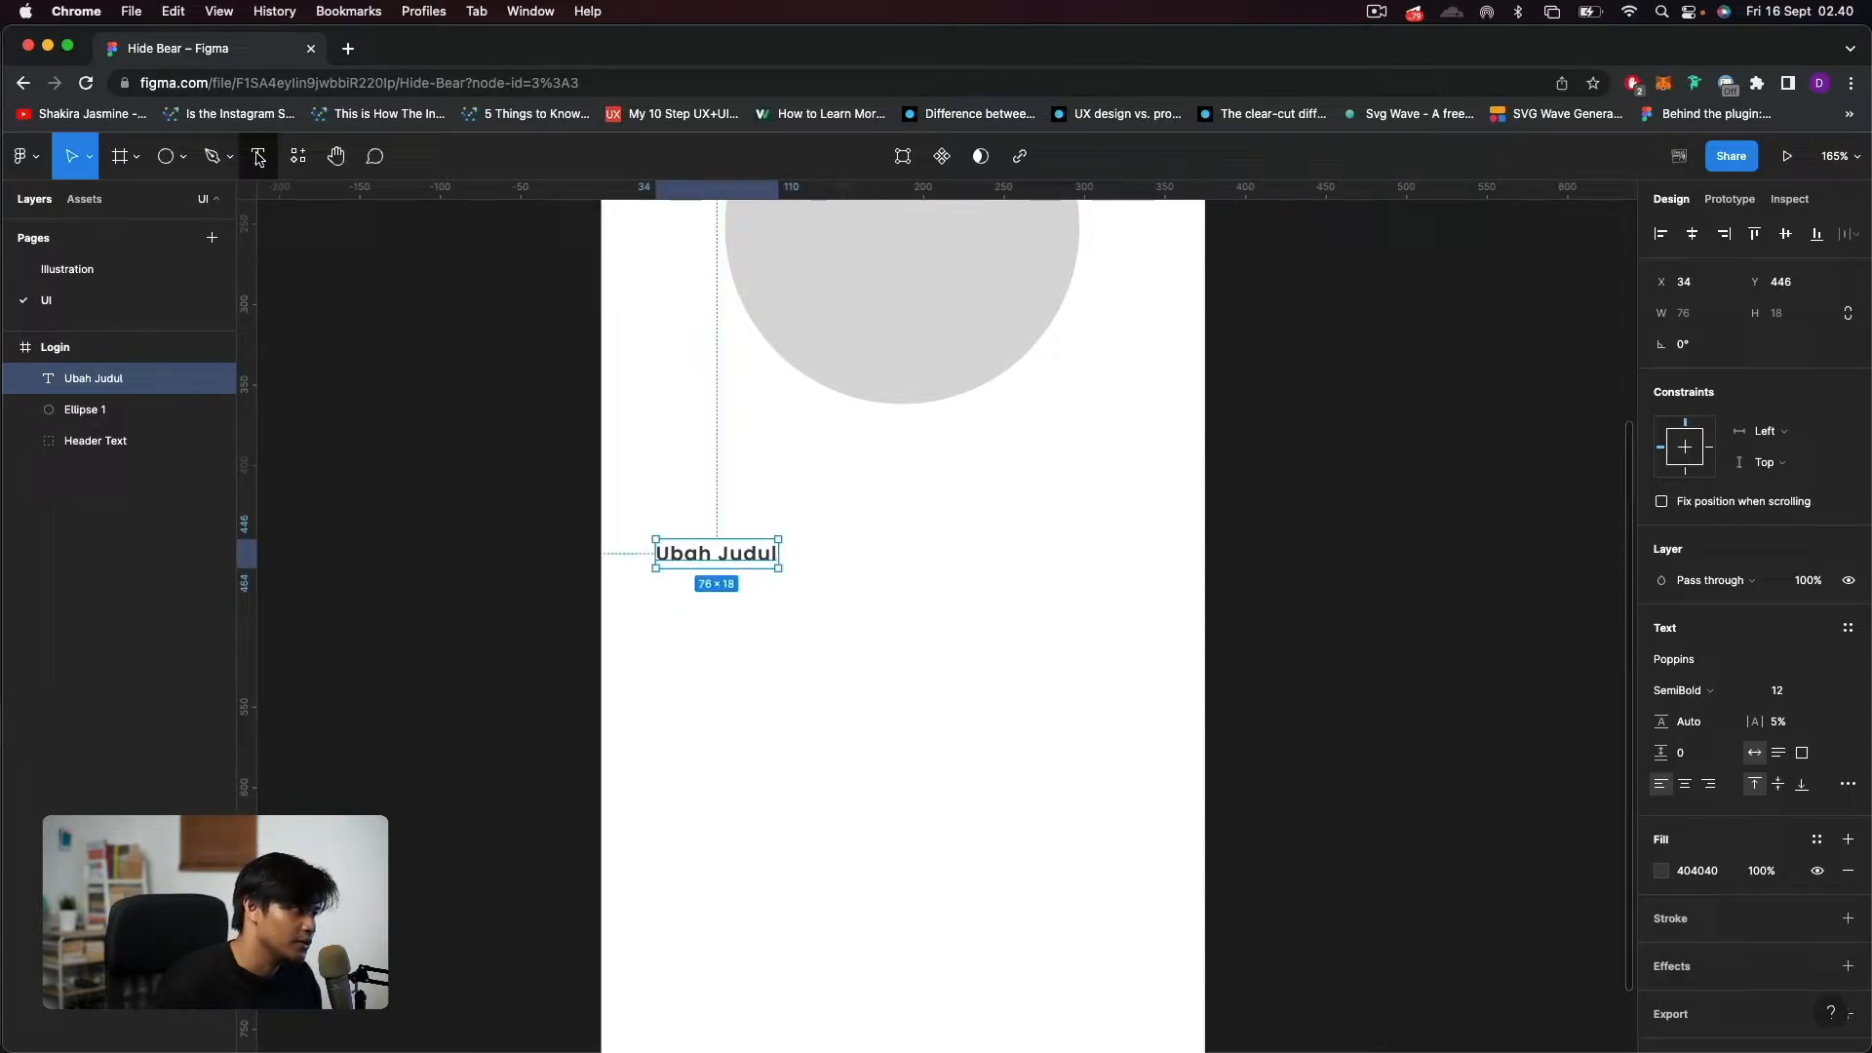
# Duplicate the "Ubah Judul" text just below the original and change the copy to "Masukkan email kalian".
pyautogui.press('Return')
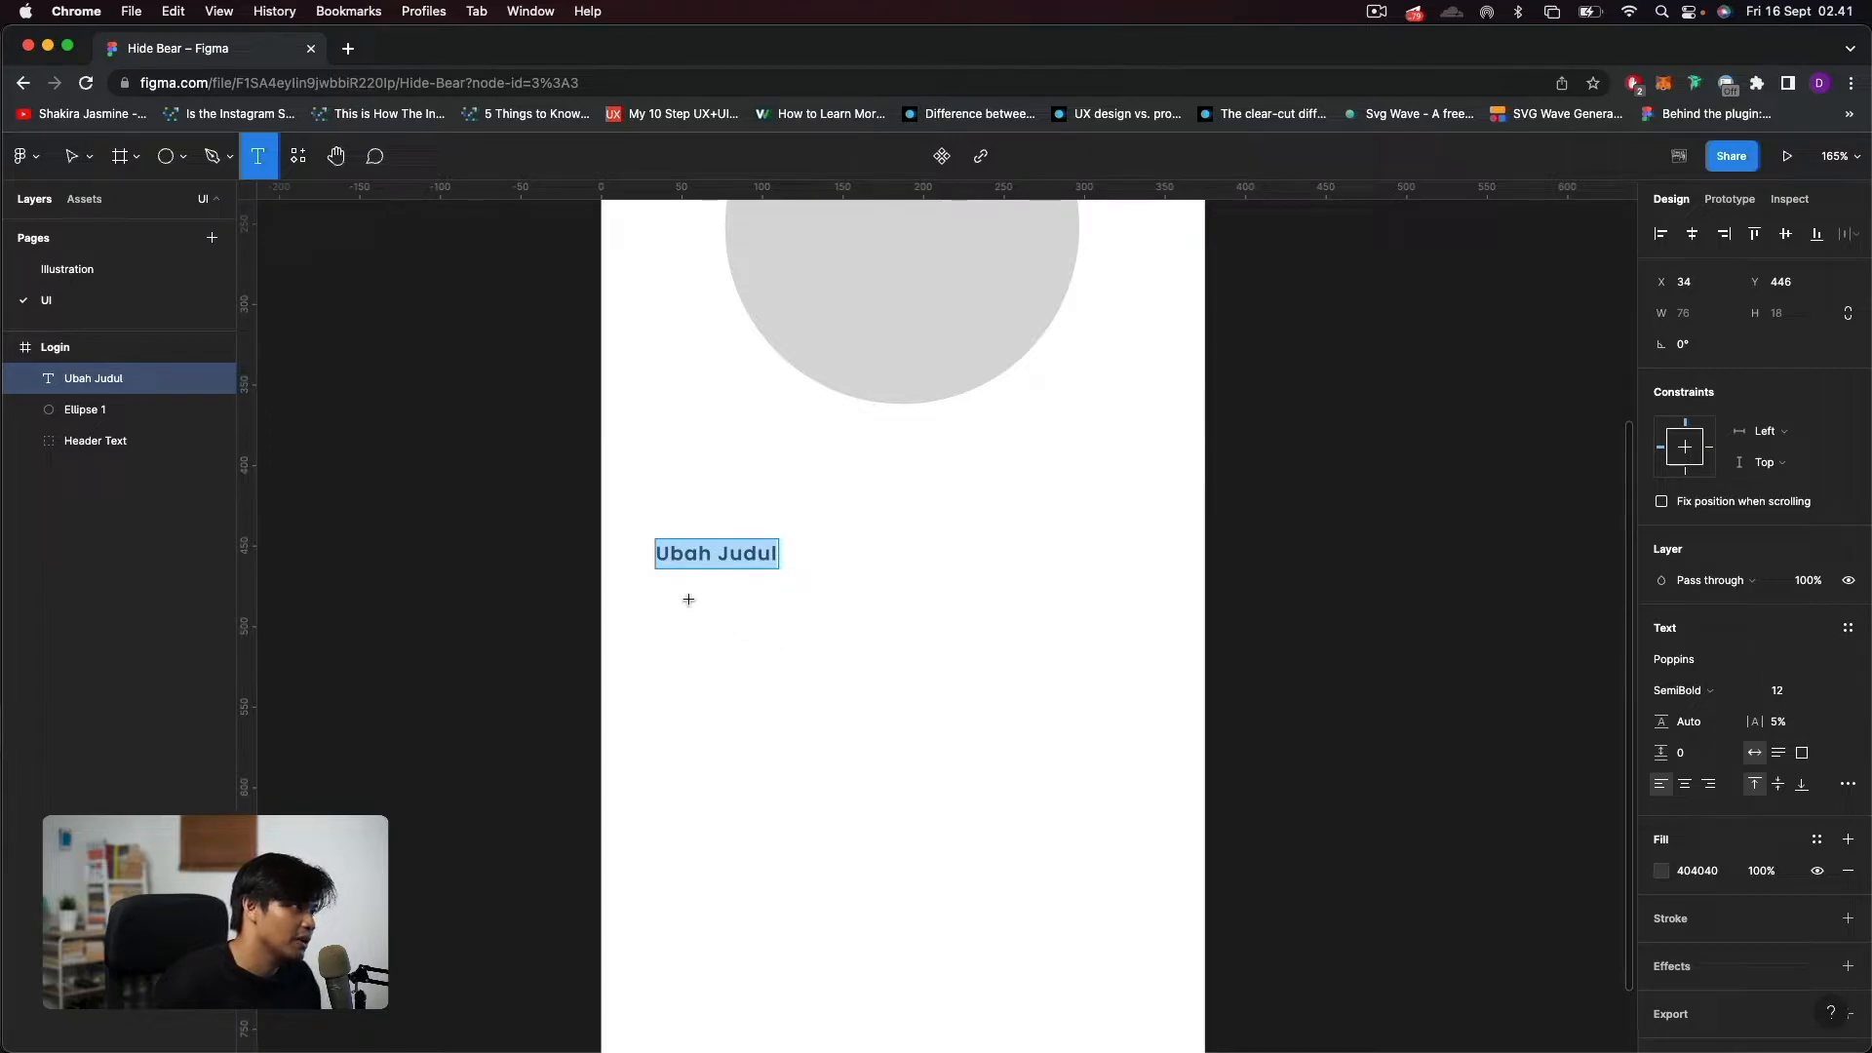
pyautogui.press('Escape')
pyautogui.press('super+d')
pyautogui.moveTo(756, 556); pyautogui.dragTo(767, 611)
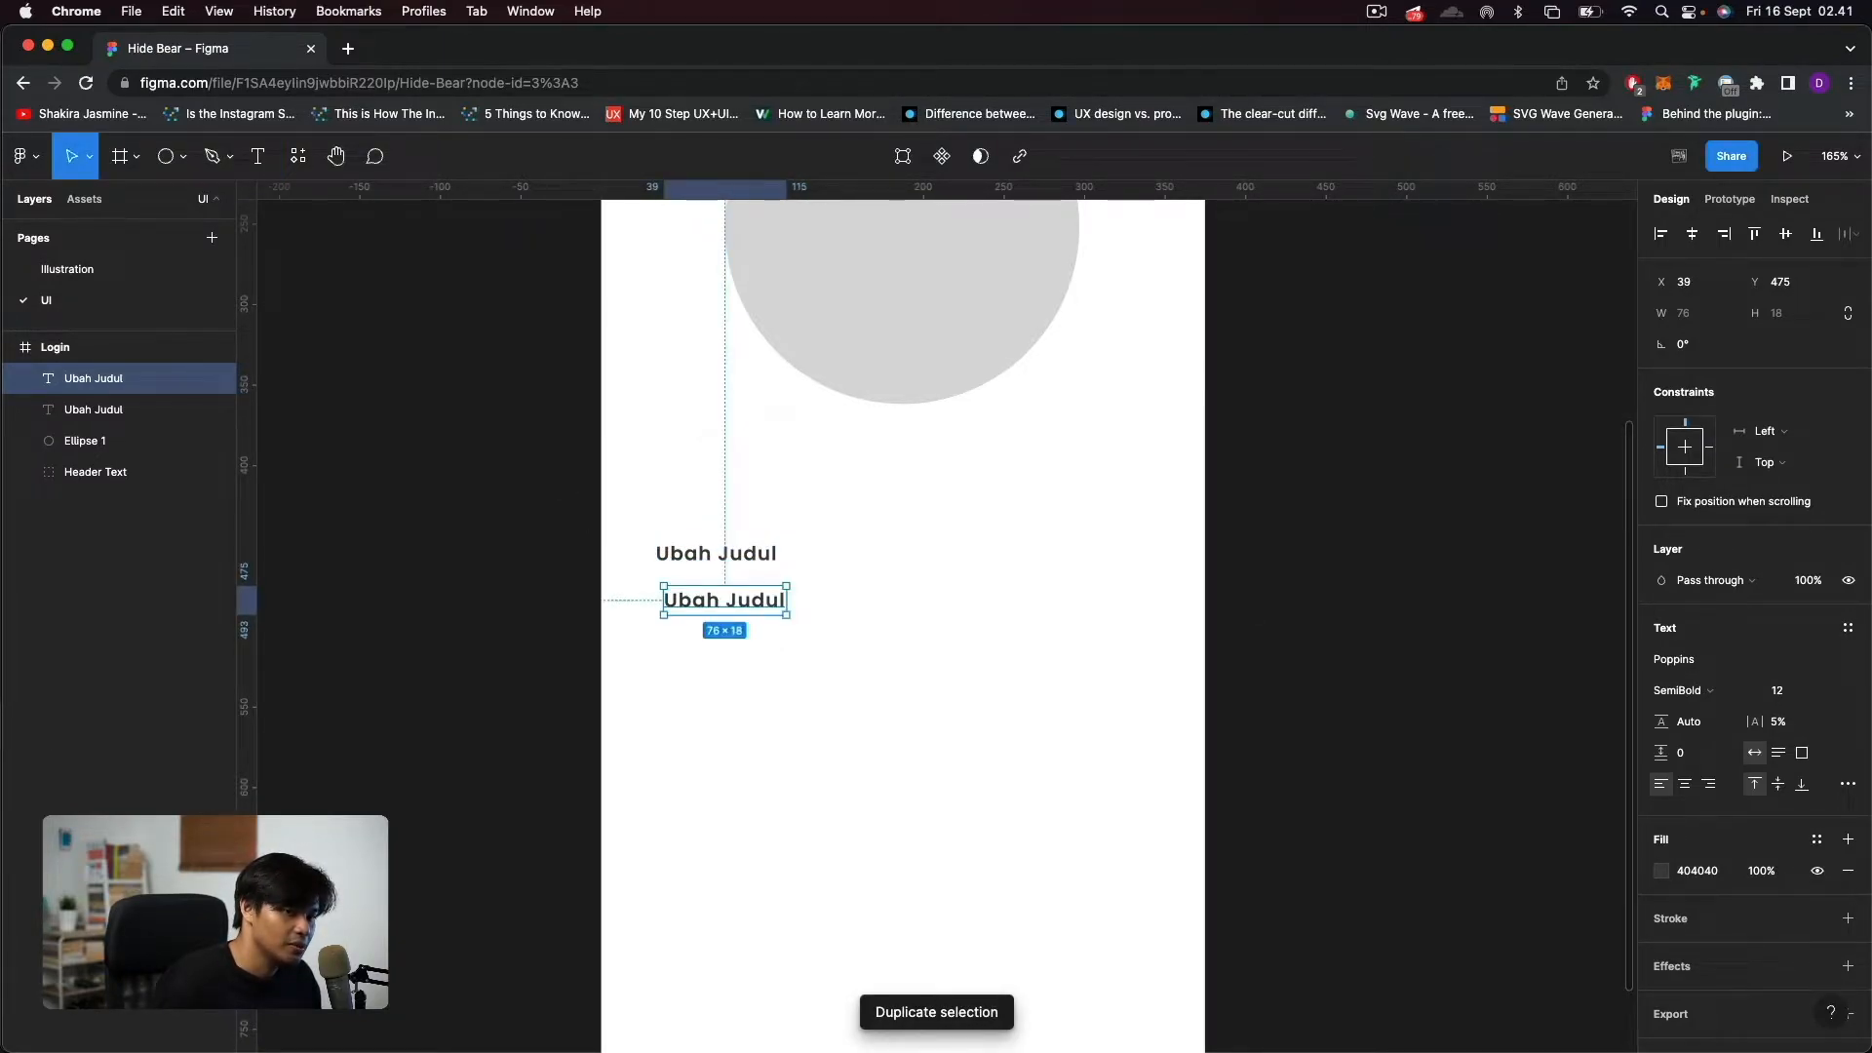
pyautogui.doubleClick(757, 598)
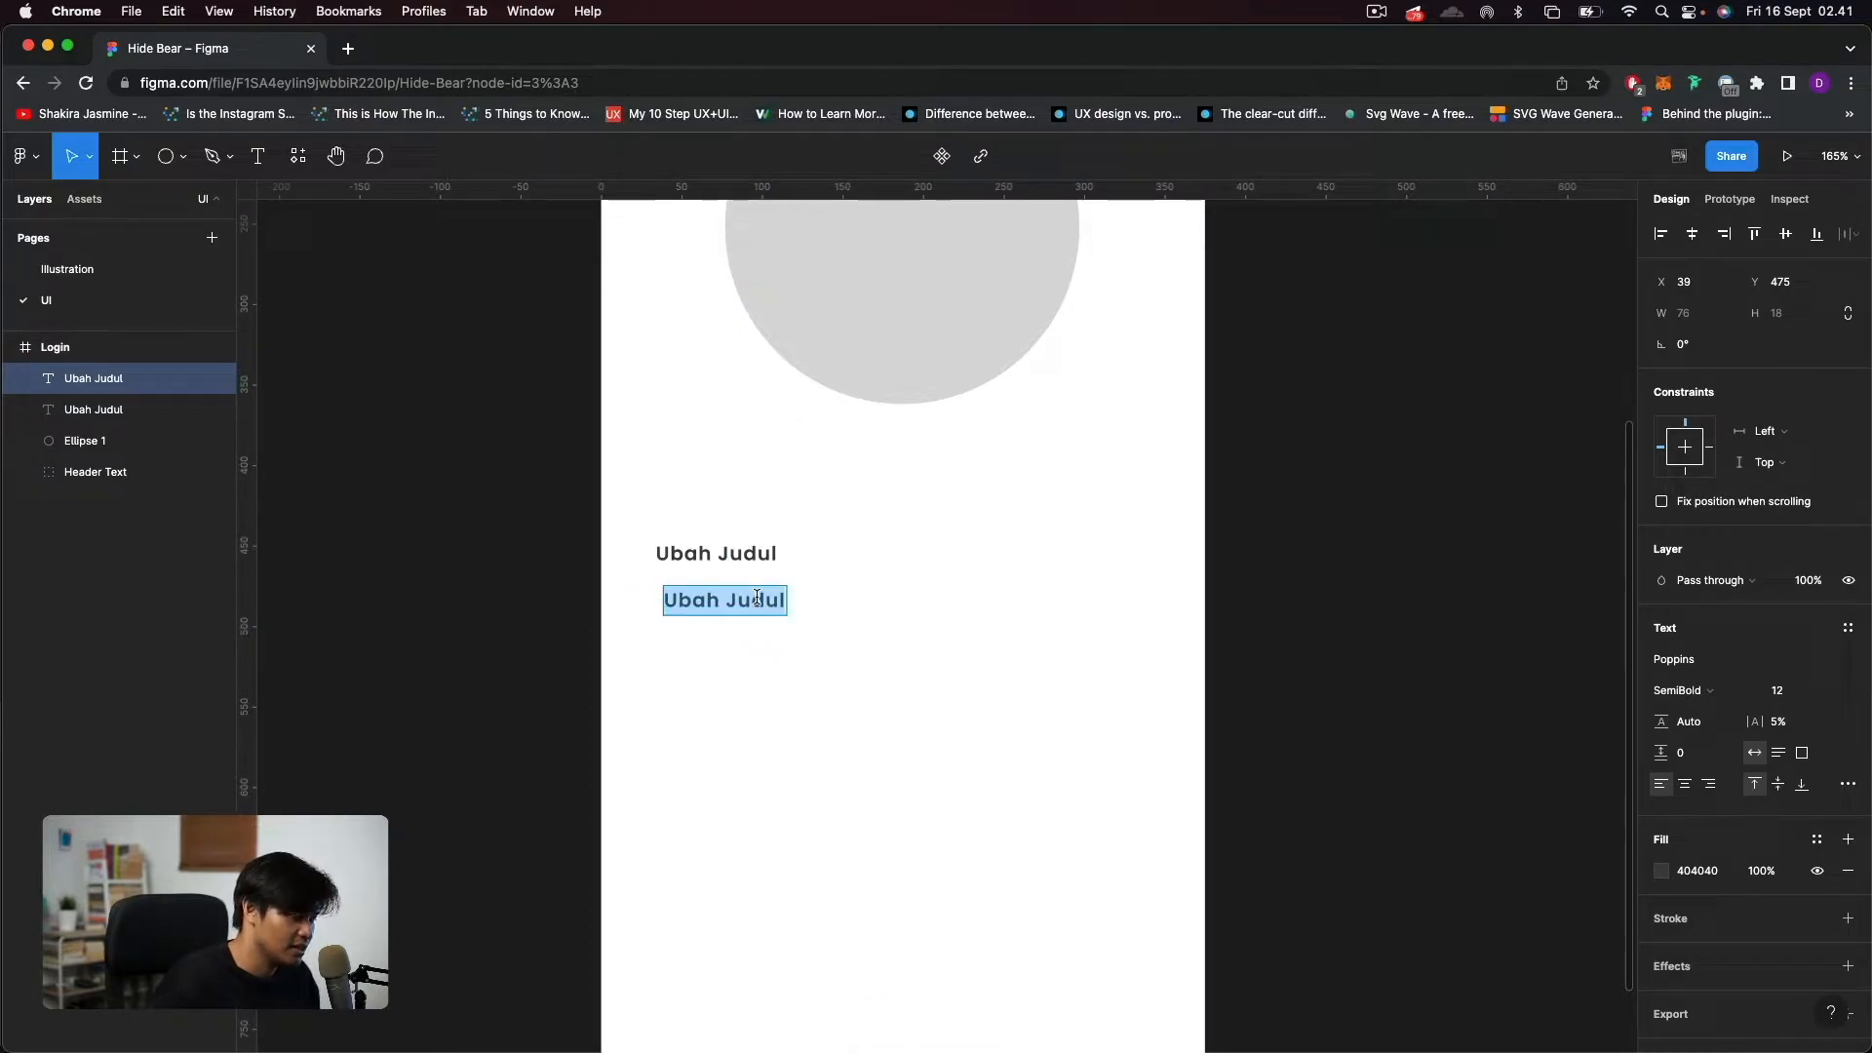
pyautogui.write('Masu')
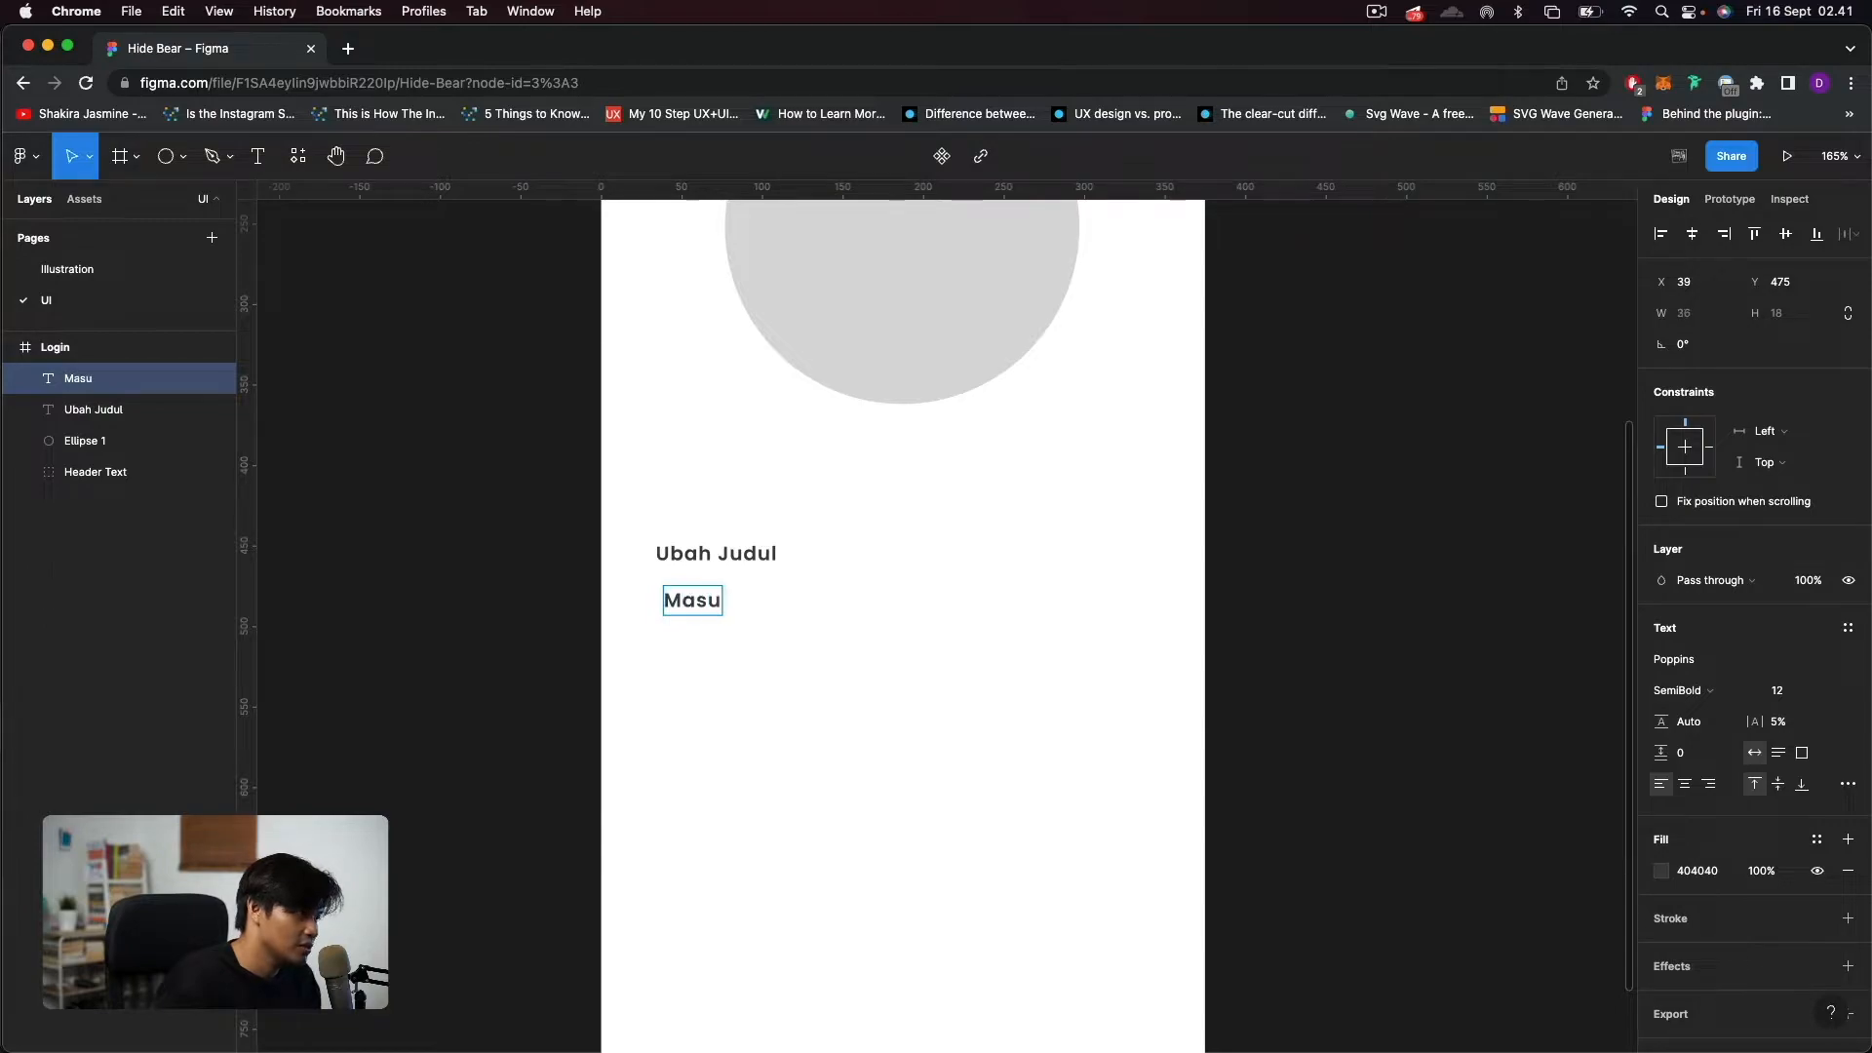
pyautogui.write('kkan email kalian')
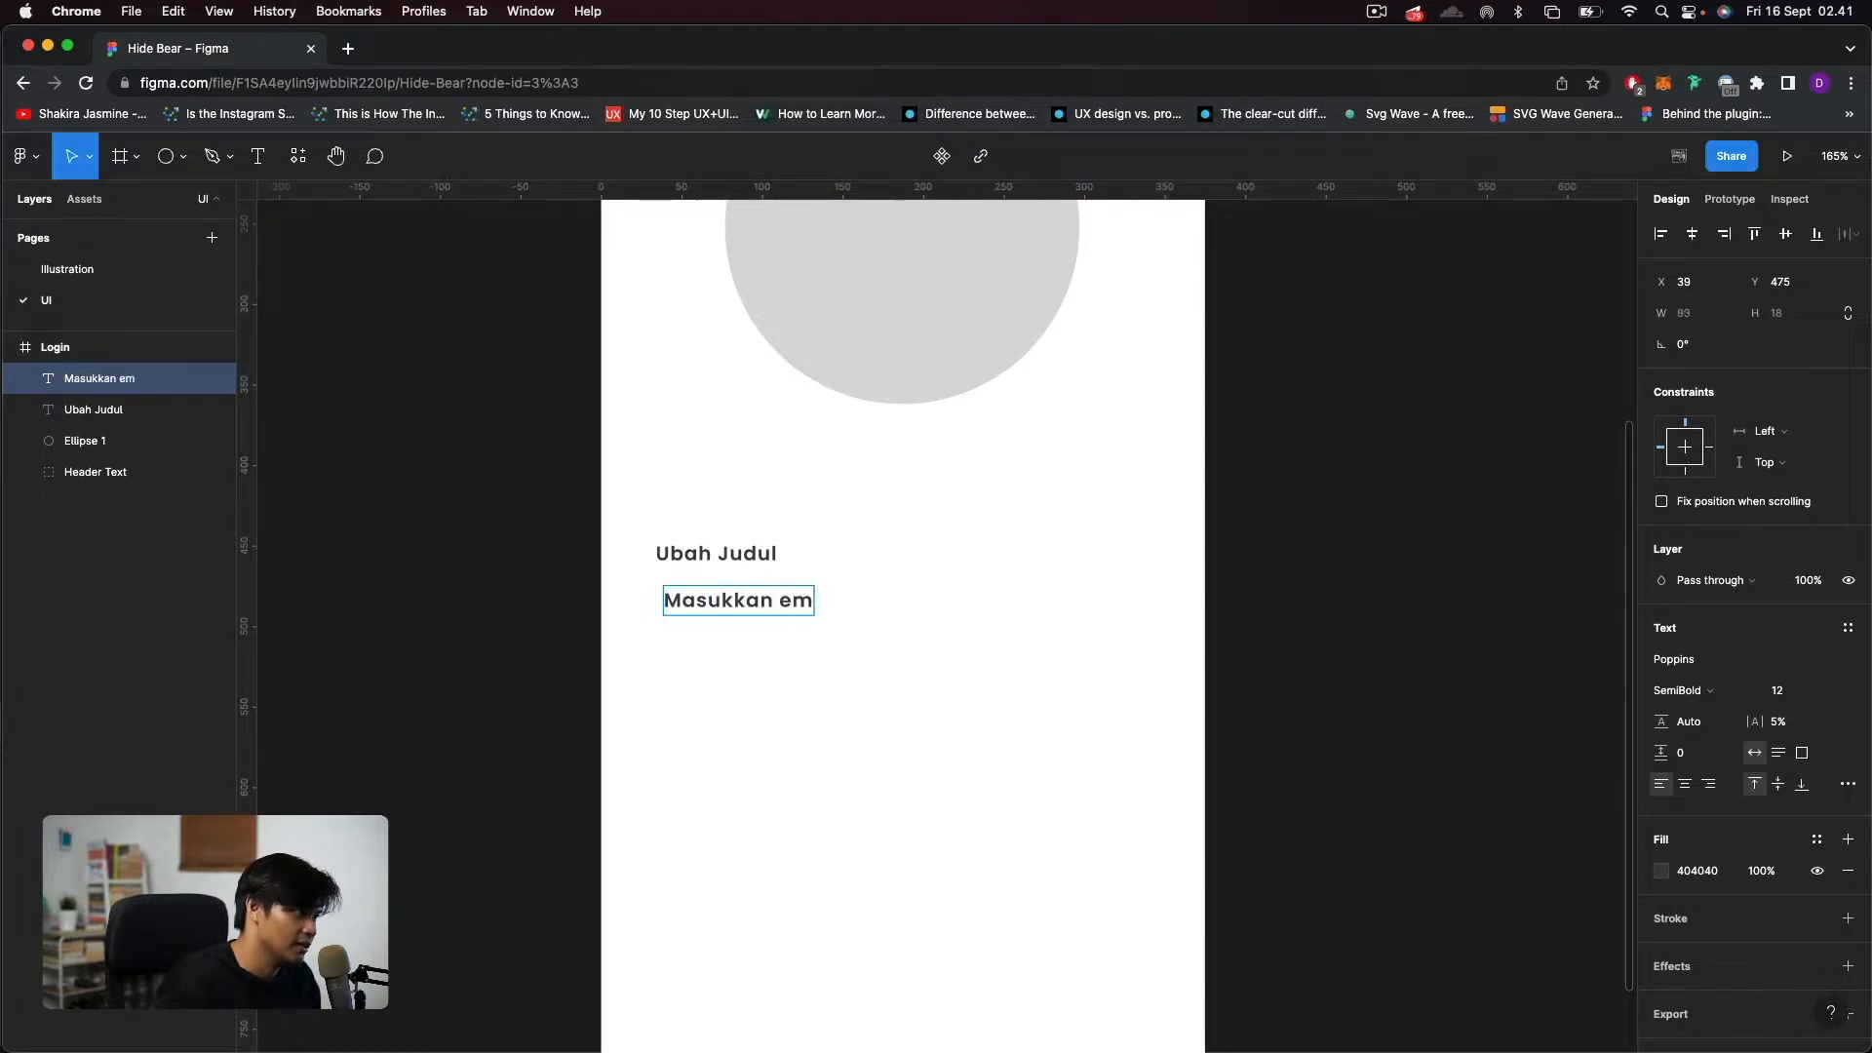
pyautogui.press('Escape')
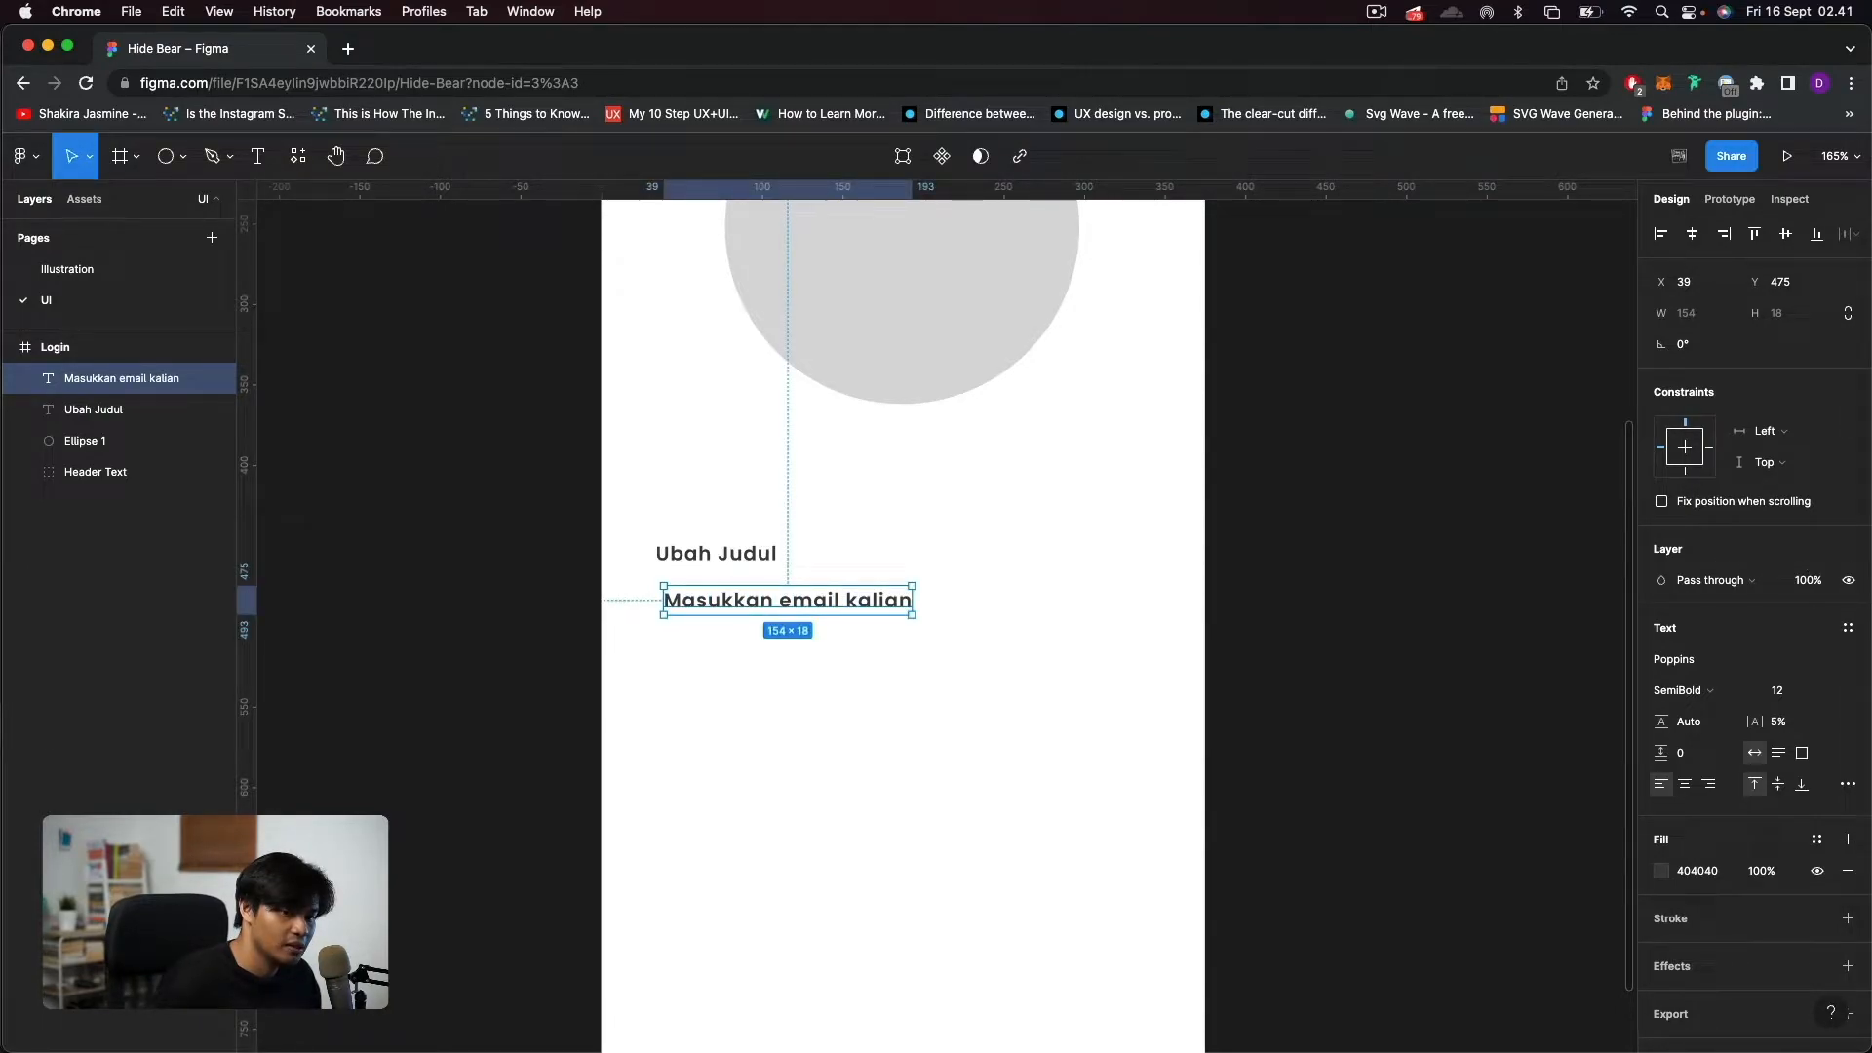
# Style "Masukkan email kalian" as a placeholder with fill C7C9D9 and Regular weight, and move it to X 34, Y 486.
pyautogui.click(1701, 873)
pyautogui.write('C7C9D9')
pyautogui.press('Return')
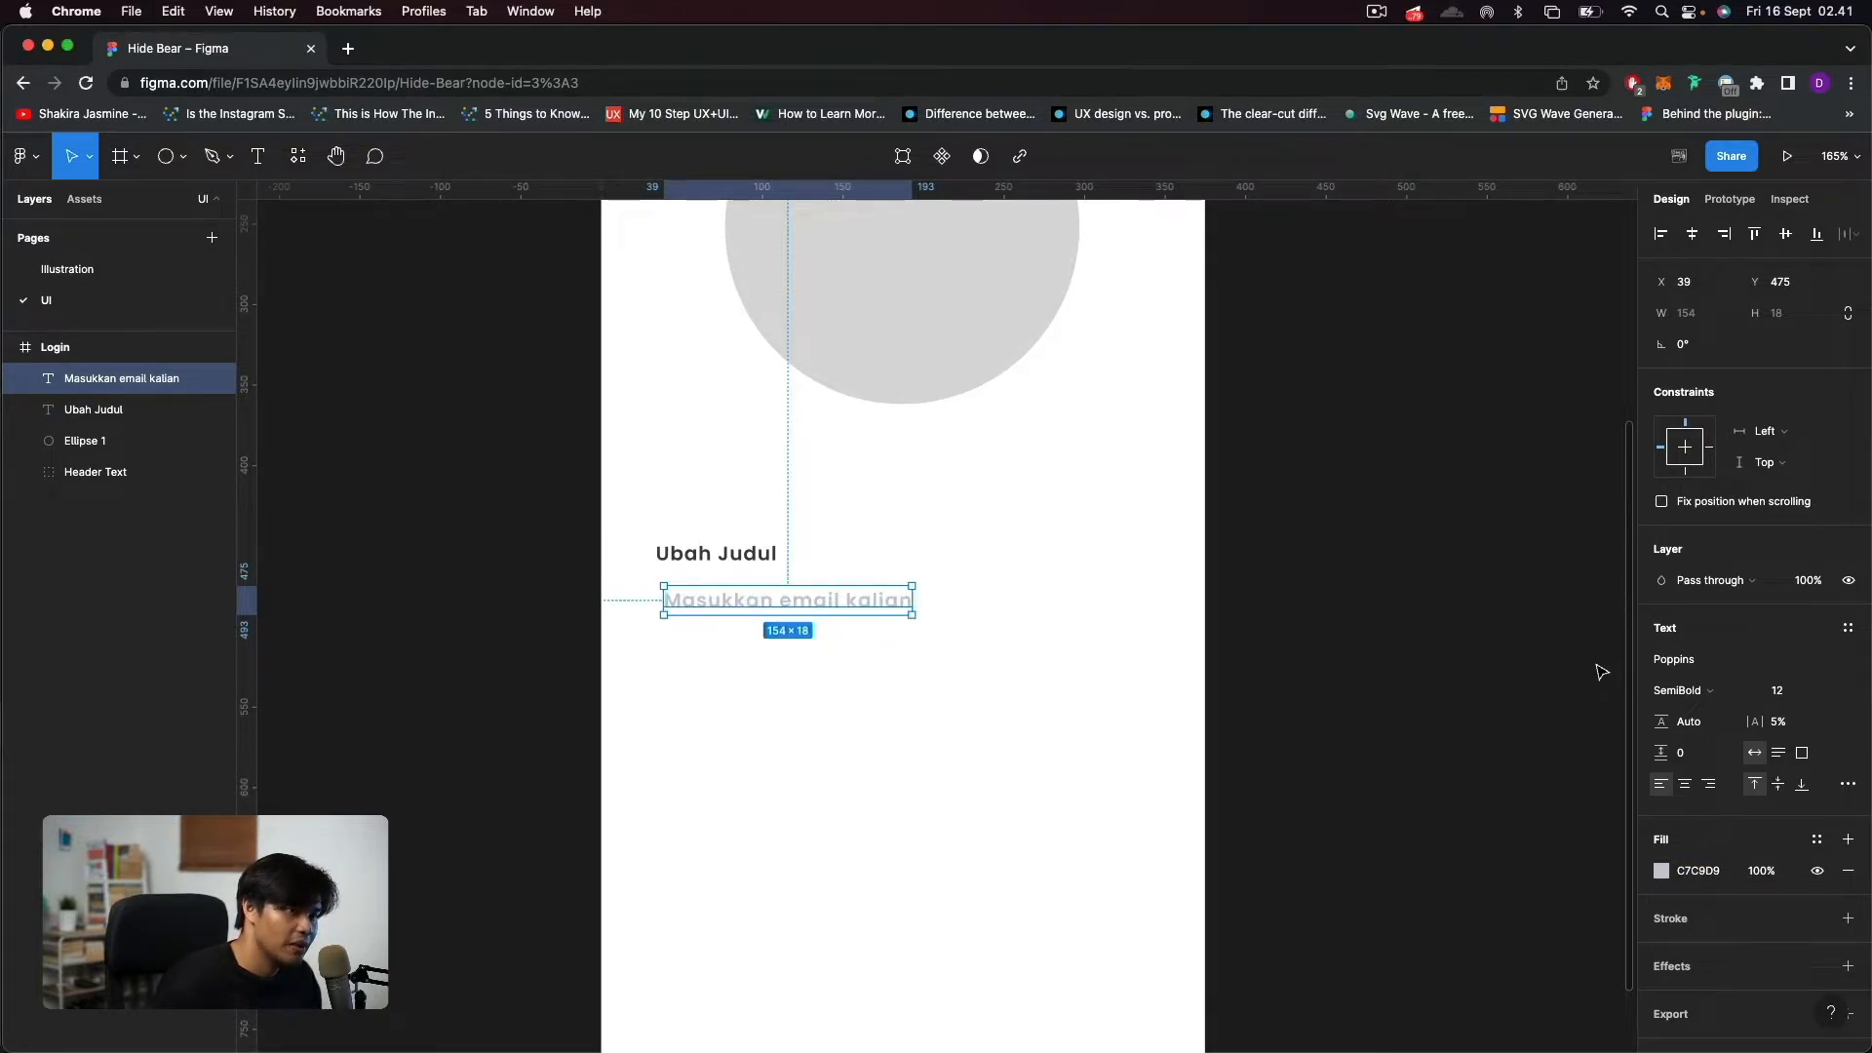
pyautogui.click(1663, 696)
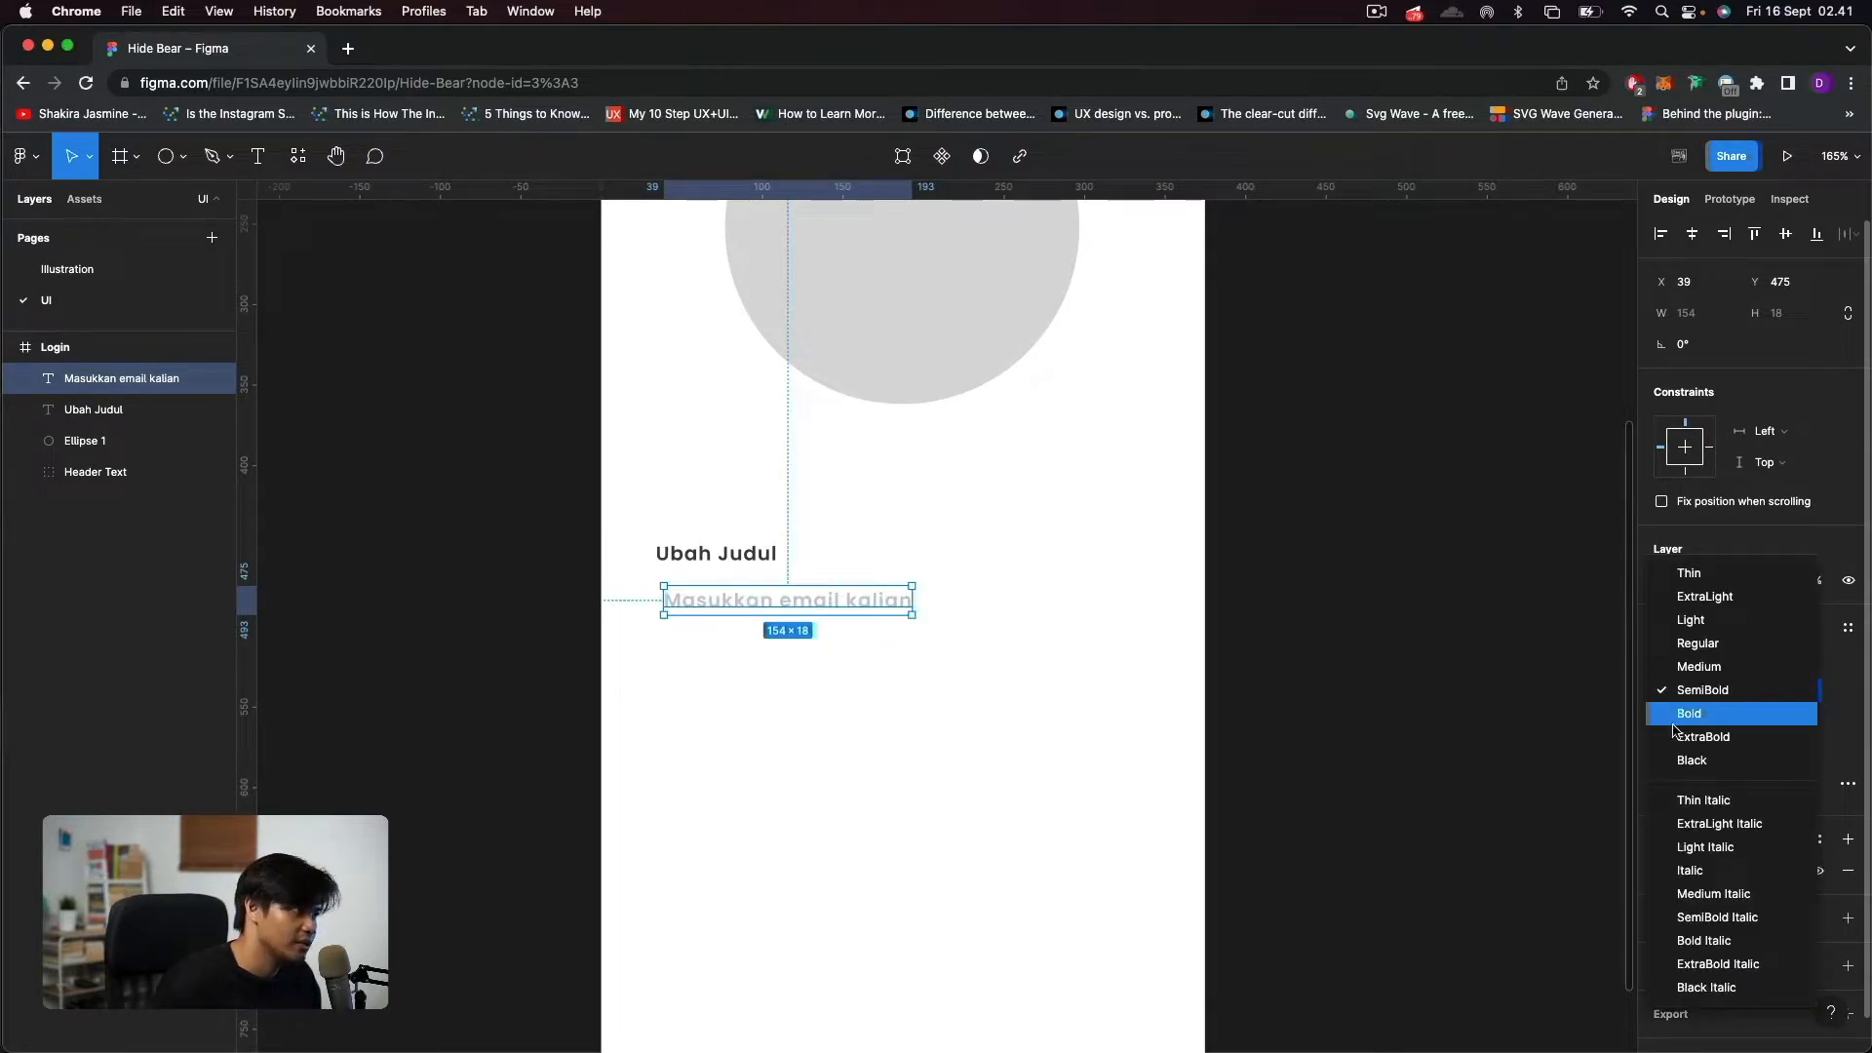
pyautogui.click(1706, 645)
pyautogui.moveTo(771, 608); pyautogui.dragTo(763, 624)
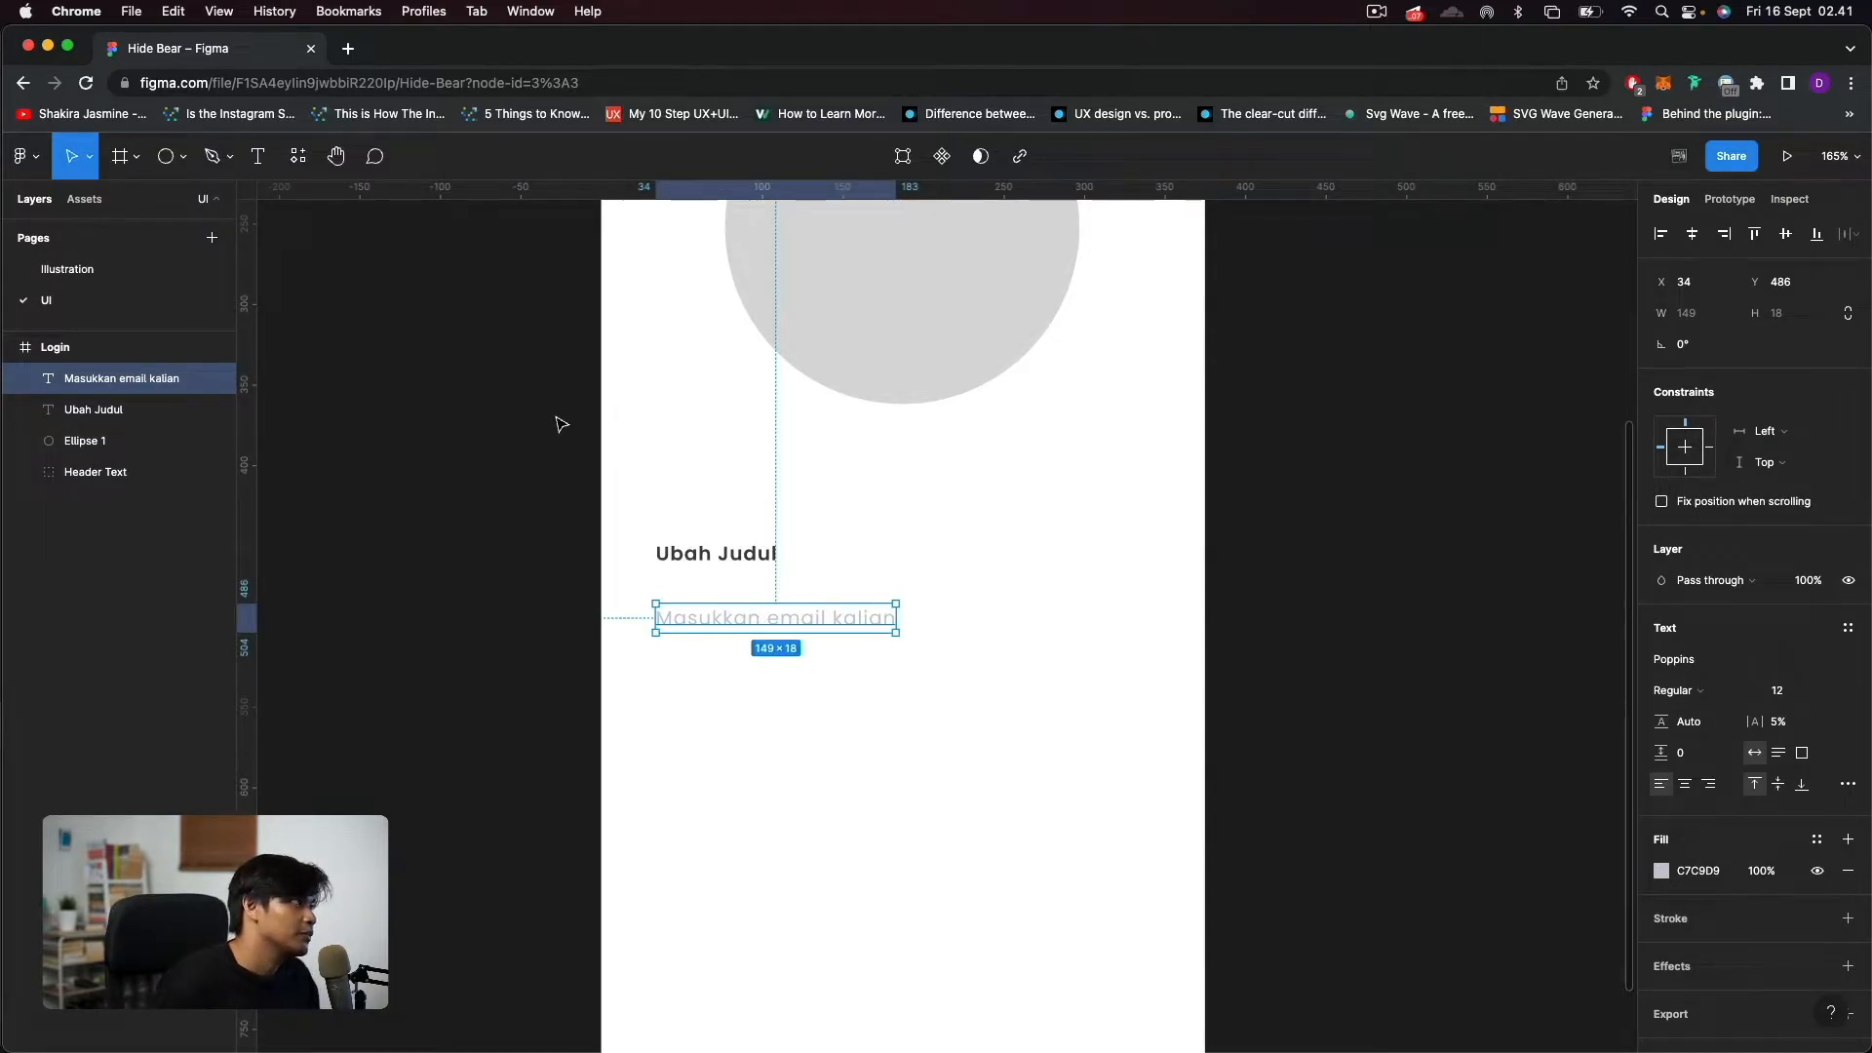
# Draw a rectangle about 328×49 over the "Masukkan email kalian" placeholder as the input field.
pyautogui.click(182, 157)
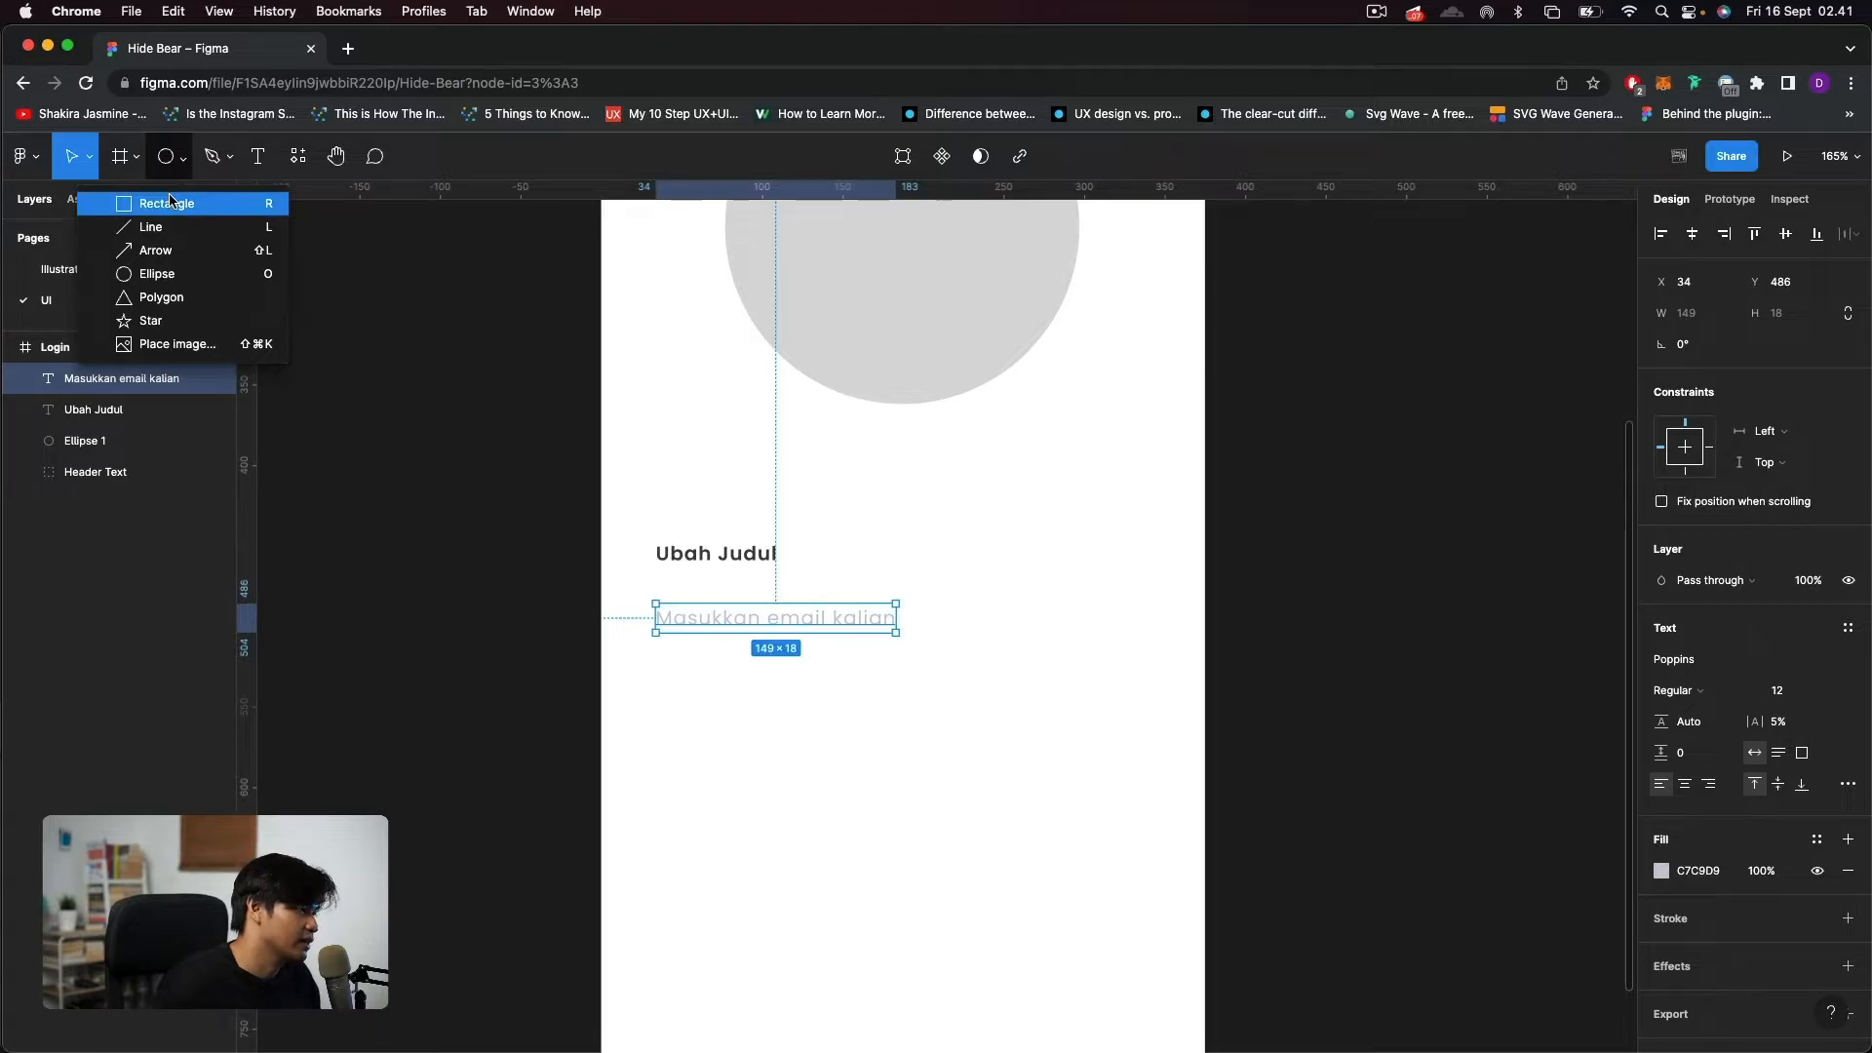
pyautogui.click(170, 203)
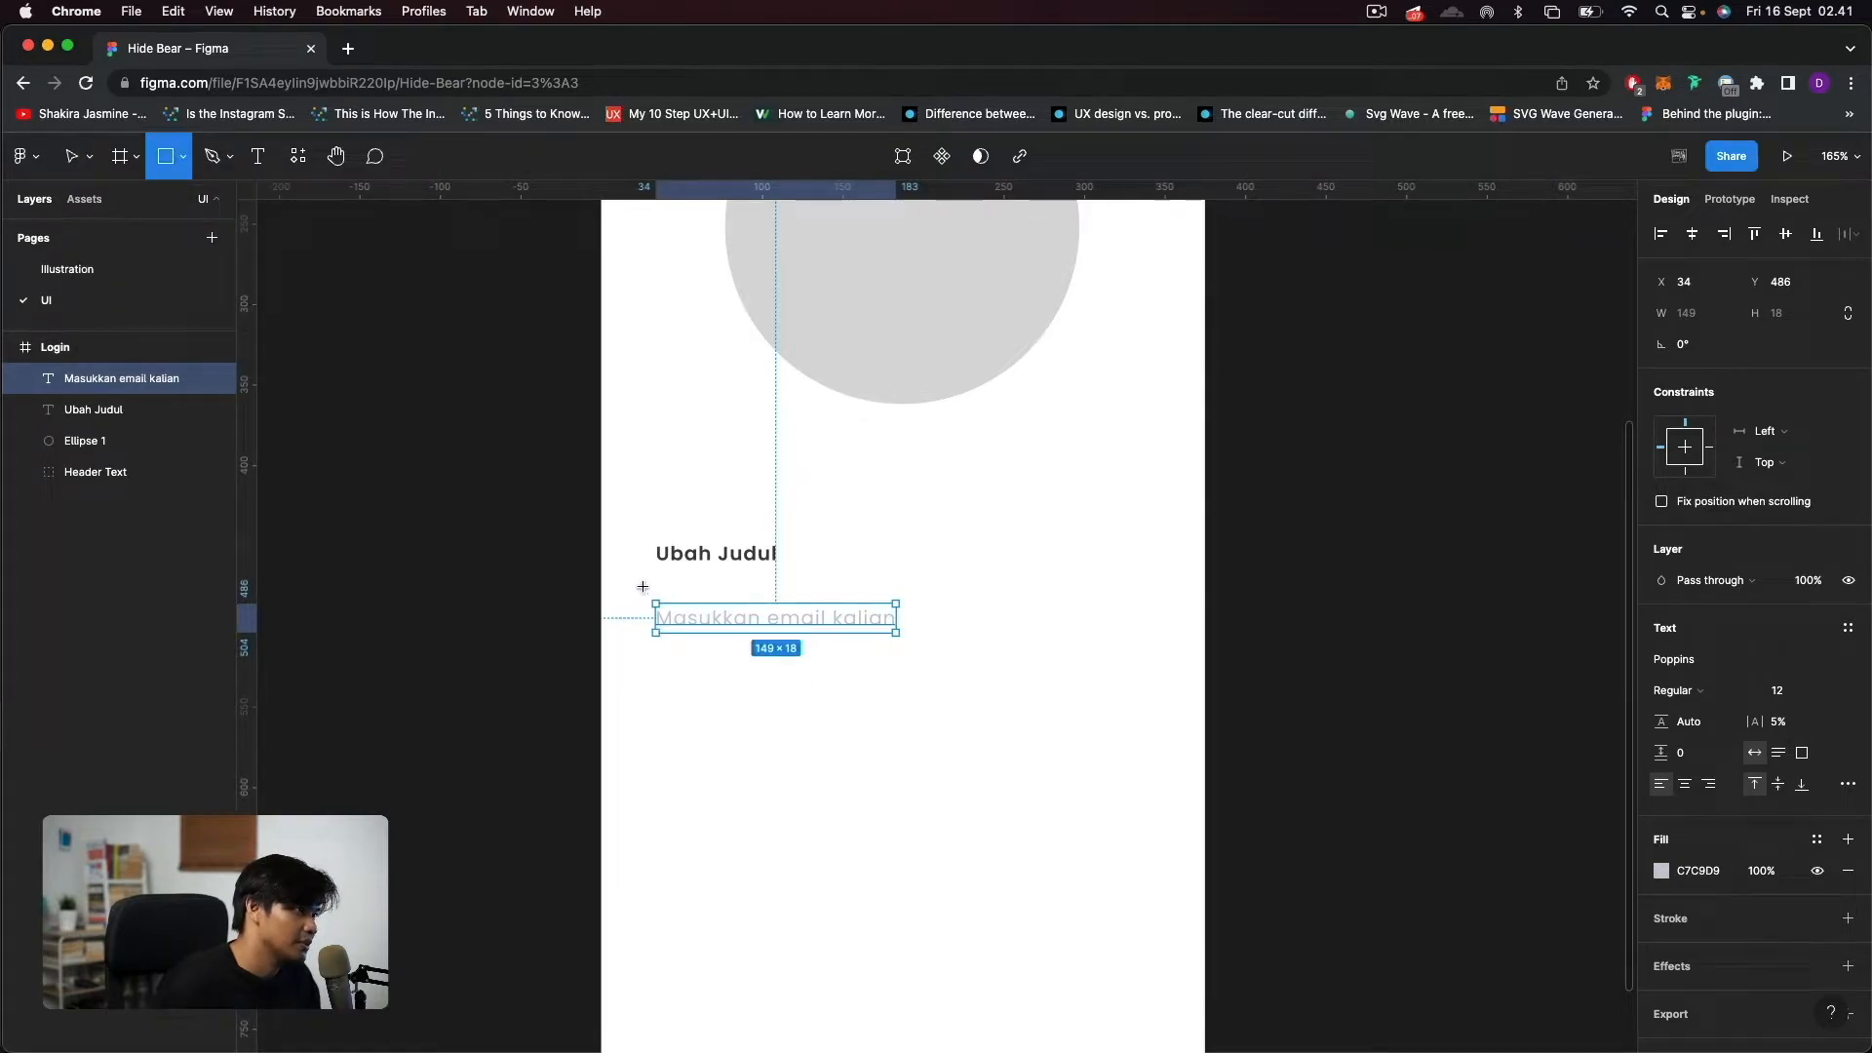
pyautogui.moveTo(641, 586)
pyautogui.mouseDown()
pyautogui.moveTo(1024, 664)
pyautogui.moveTo(1170, 665)
pyautogui.mouseUp()
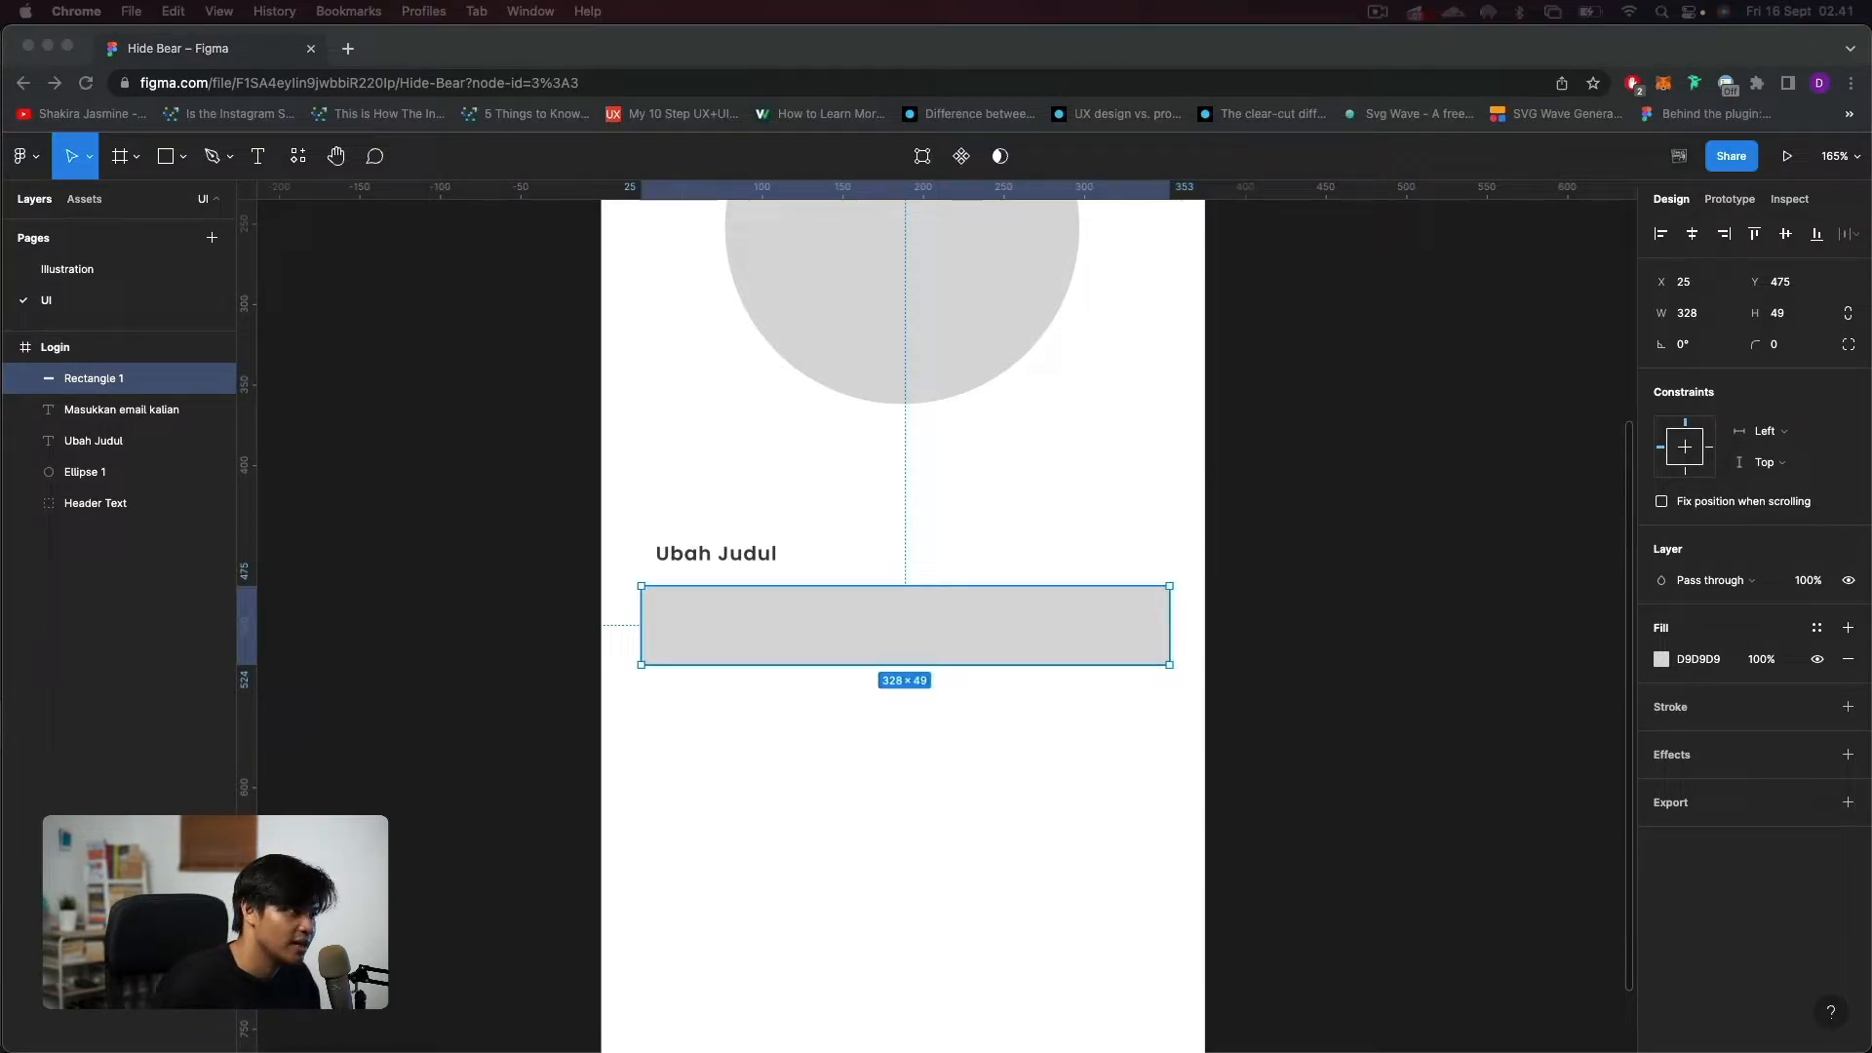
pyautogui.click(1036, 600)
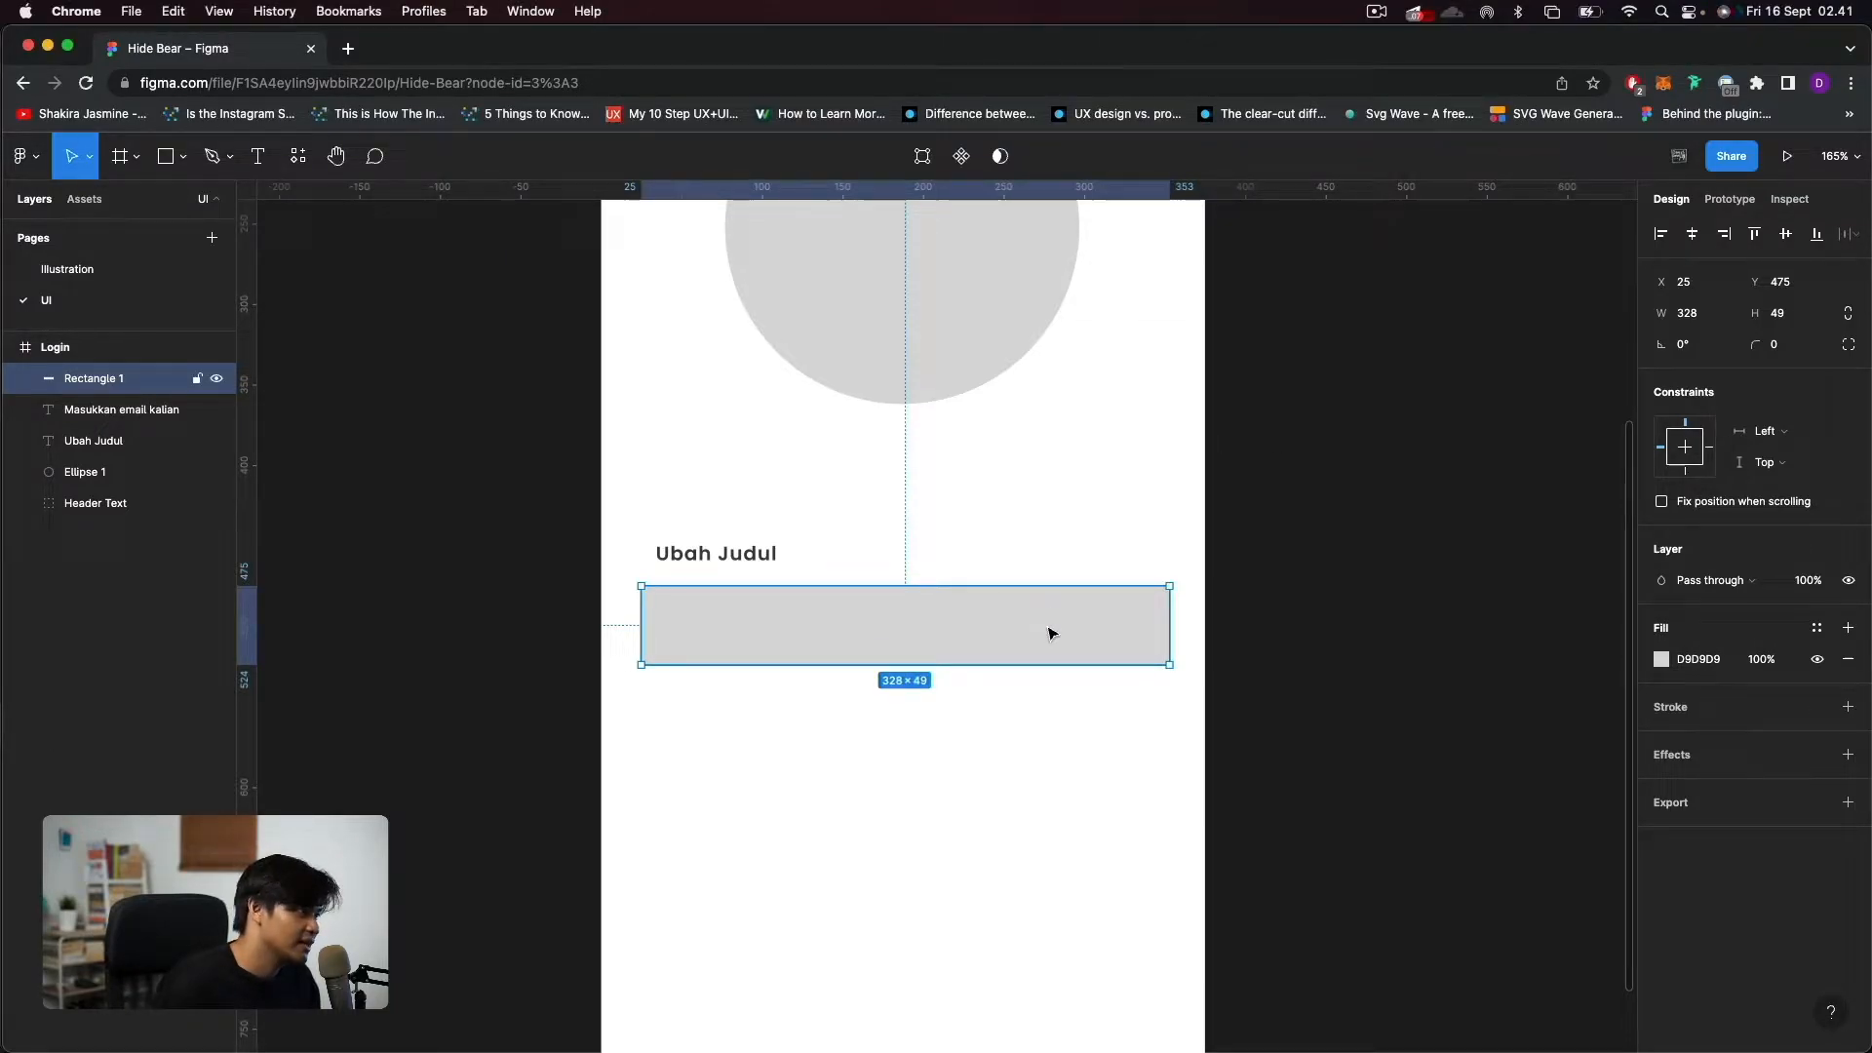
# Check the rectangle's distances to the frame edges and shift it horizontally to X 32.
pyautogui.press('alt')
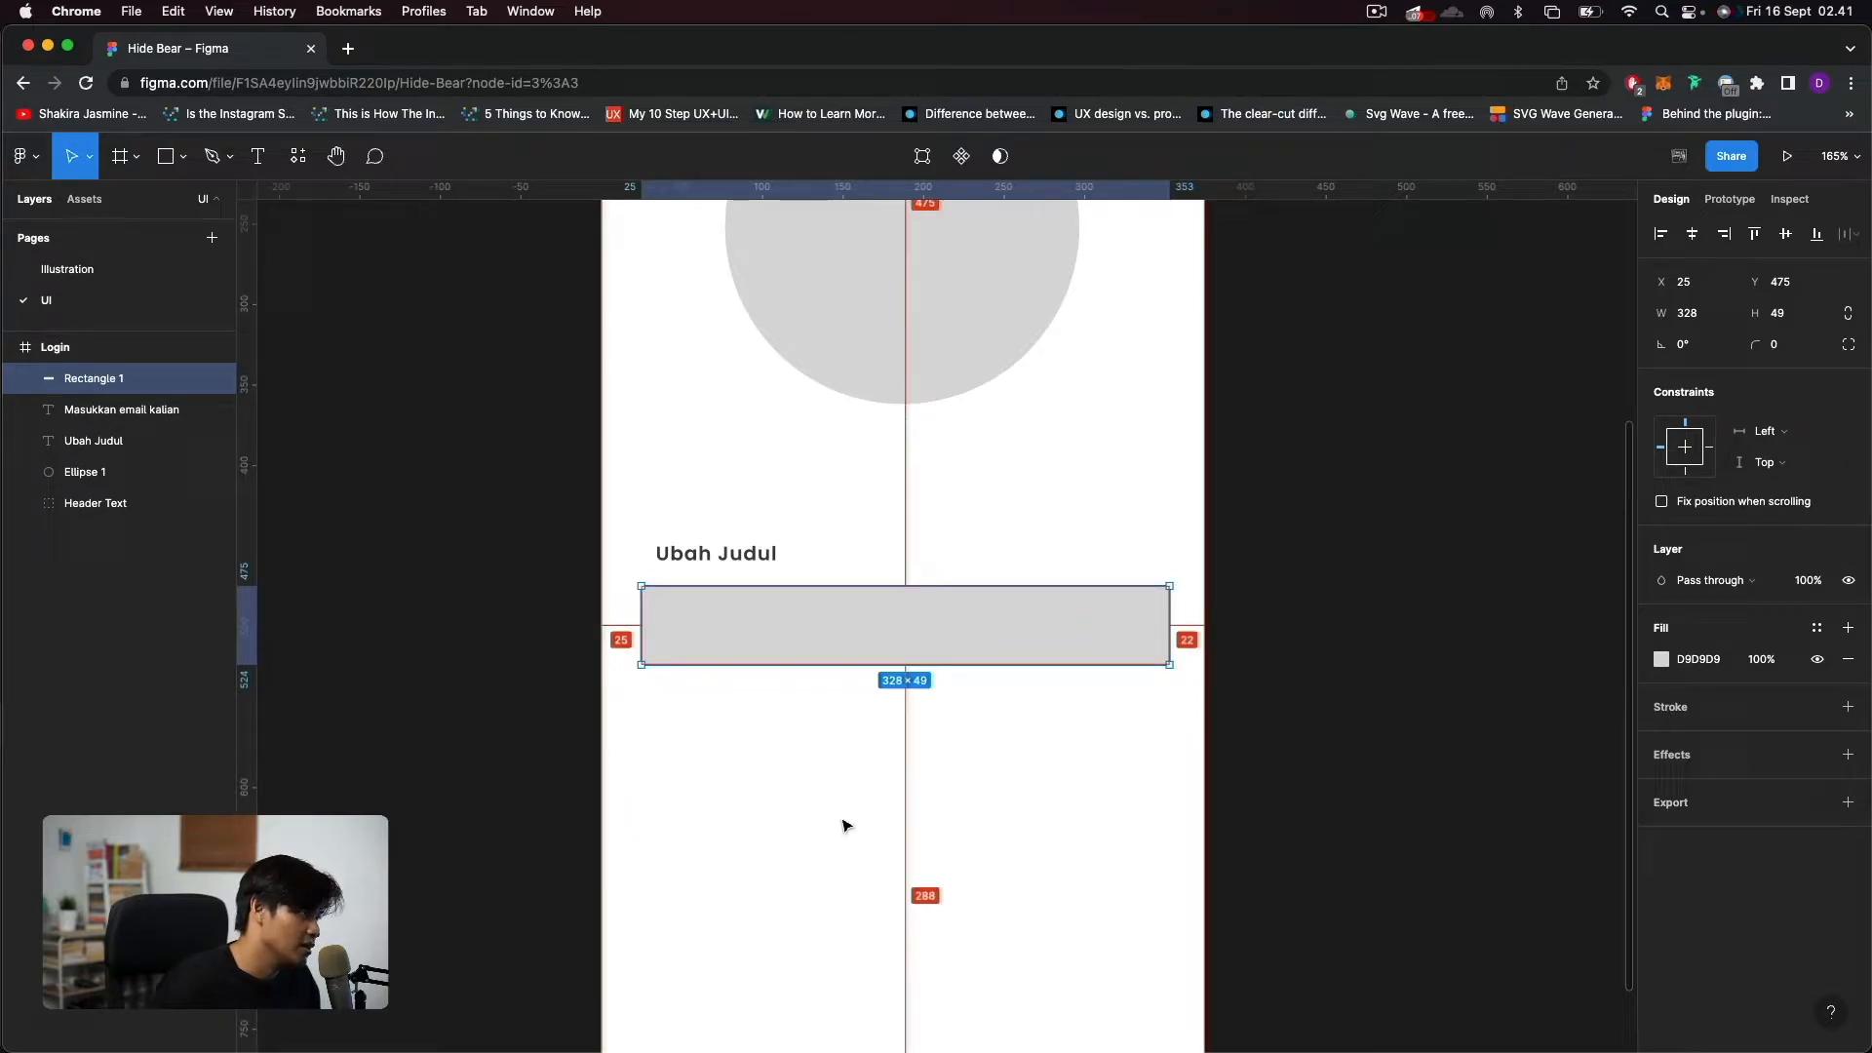
pyautogui.press('Right')
pyautogui.press('Right')
pyautogui.press('Right')
pyautogui.press('Right')
pyautogui.press('Right')
pyautogui.press('Right')
pyautogui.press('Right')
pyautogui.press('Right')
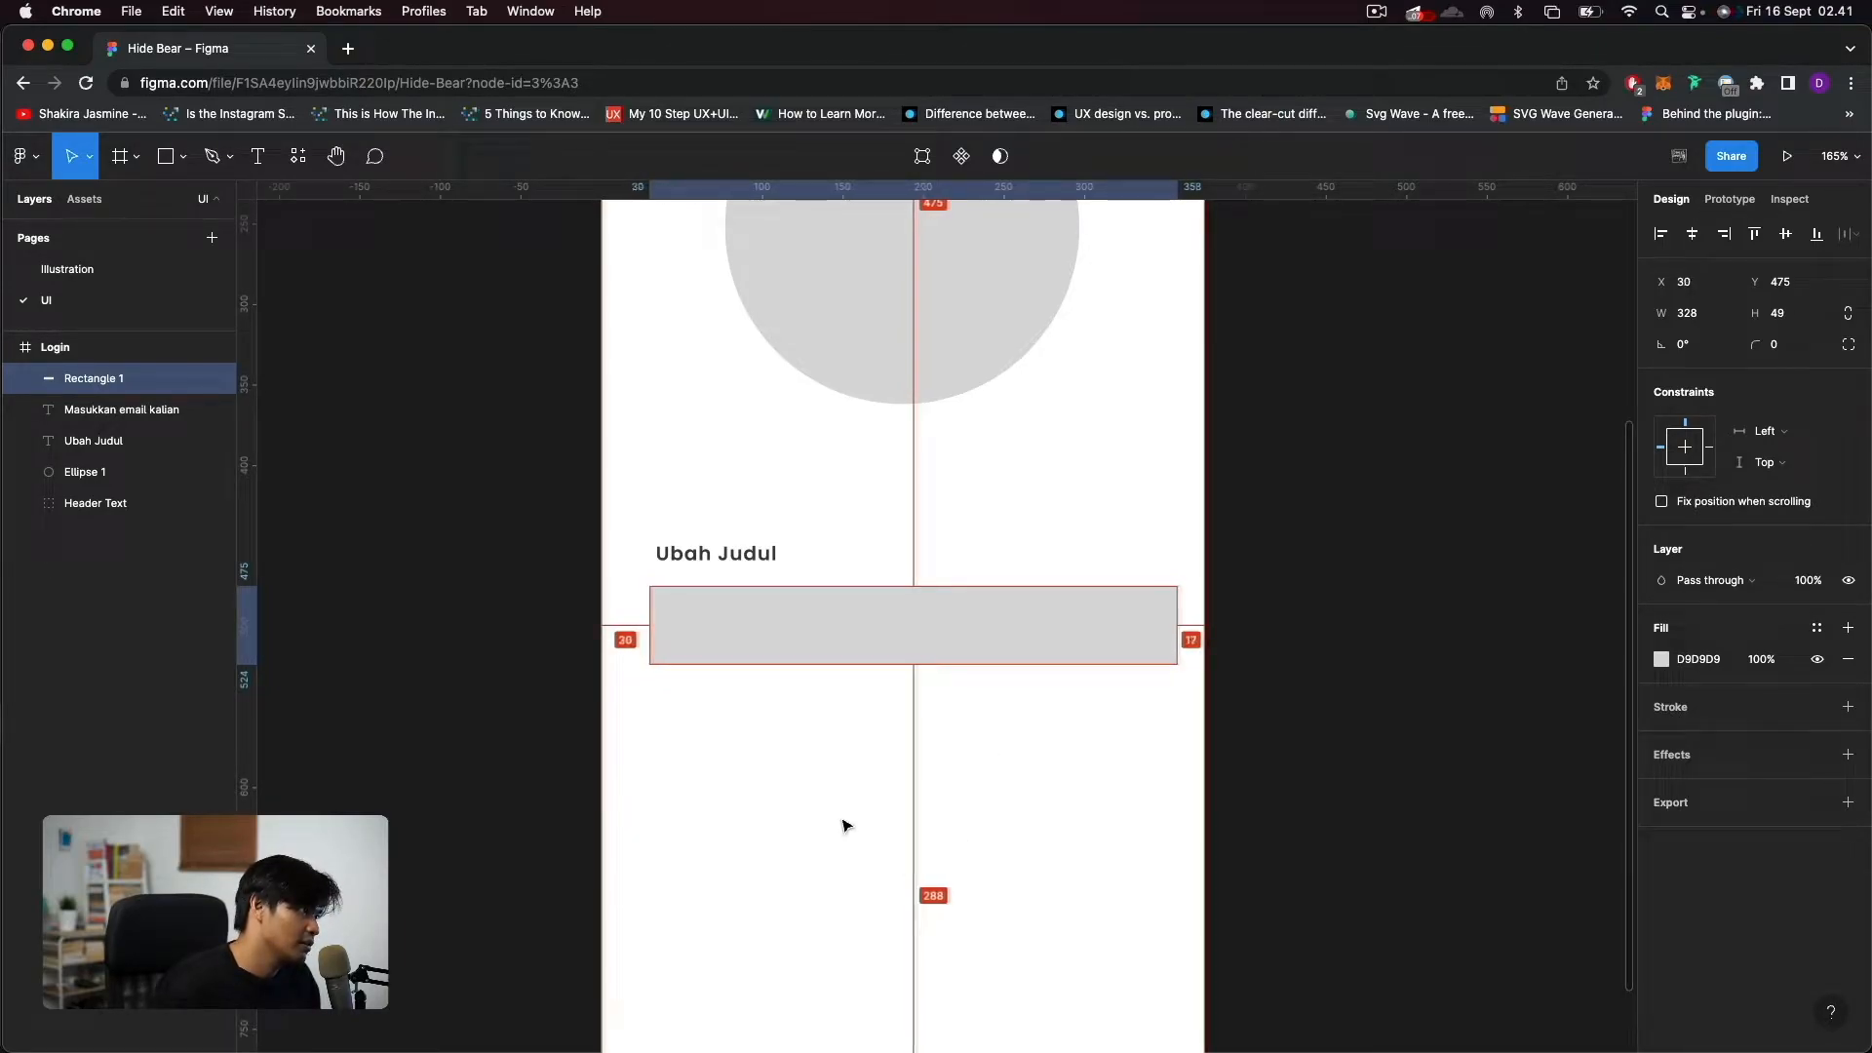
pyautogui.press('Left')
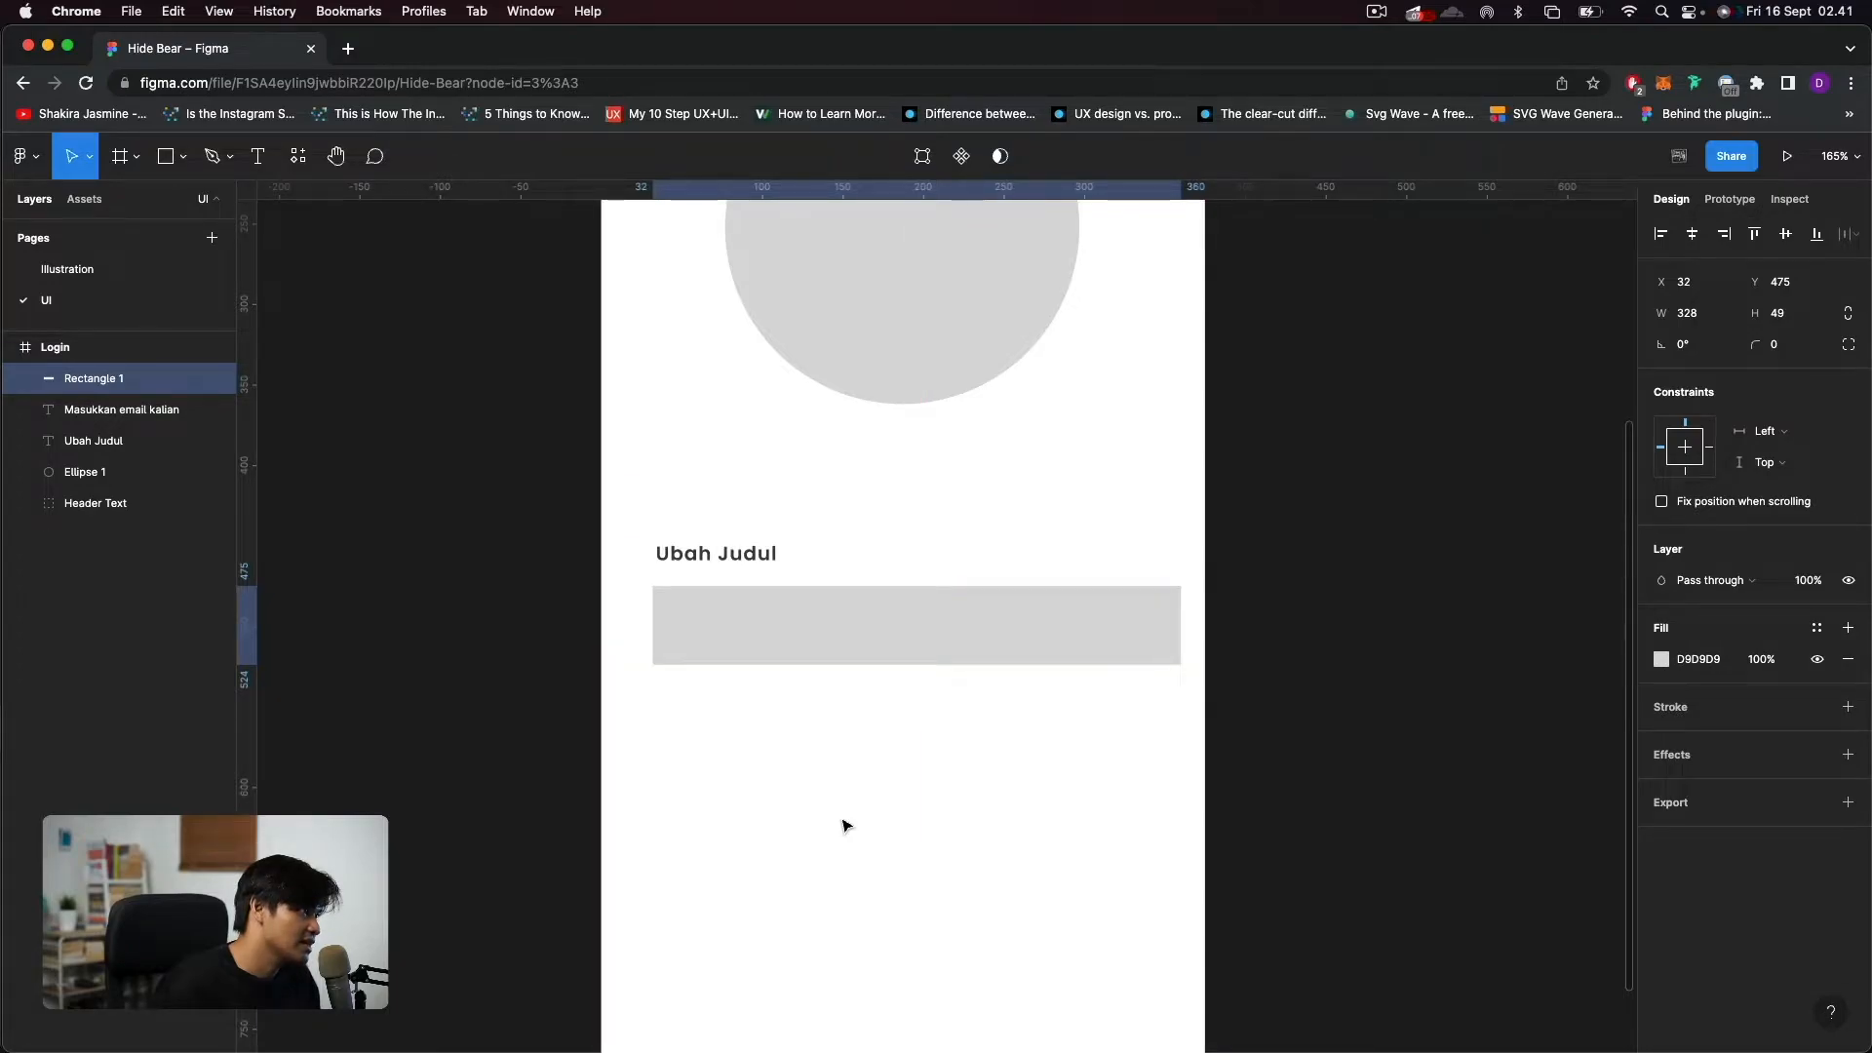
# Check the header text's left margin and shift the "Ubah Judul" label to X 32 to align with it.
pyautogui.scroll(5, 839, 817)
pyautogui.click(689, 436)
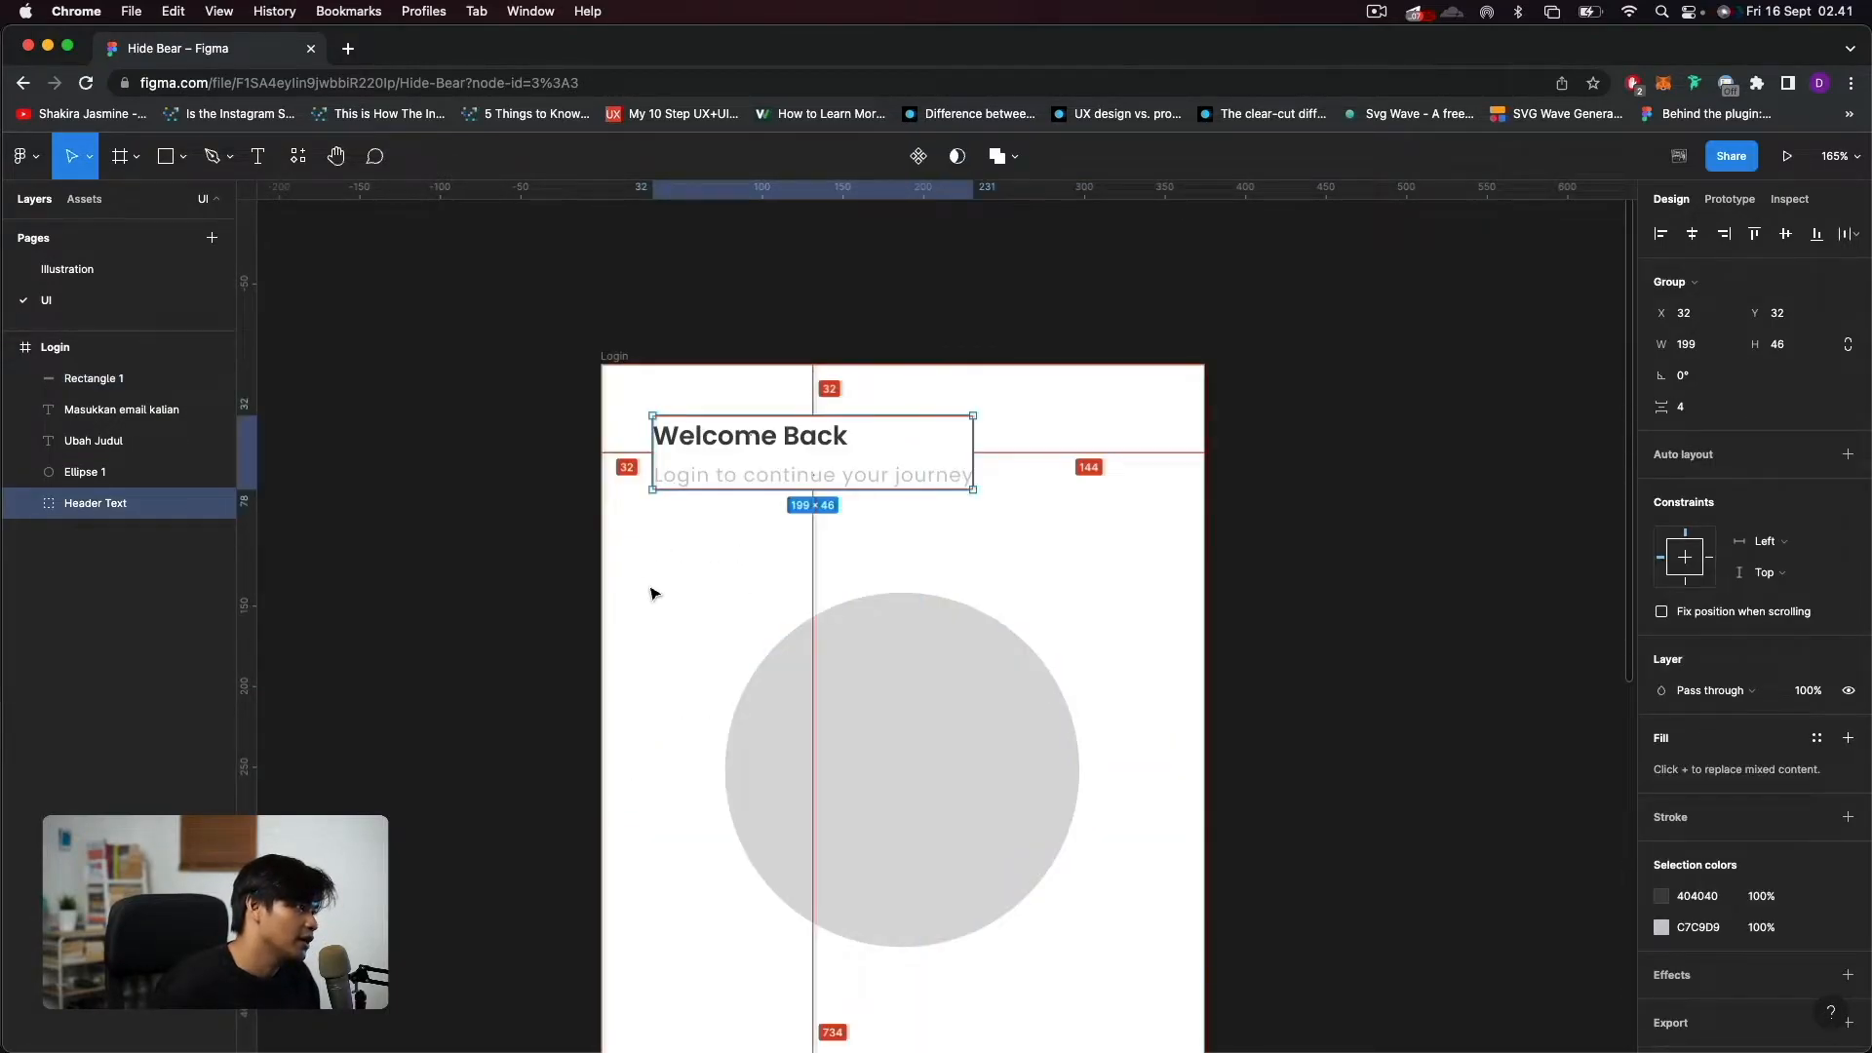
pyautogui.scroll(-5, 643, 585)
pyautogui.click(729, 605)
pyautogui.press('alt')
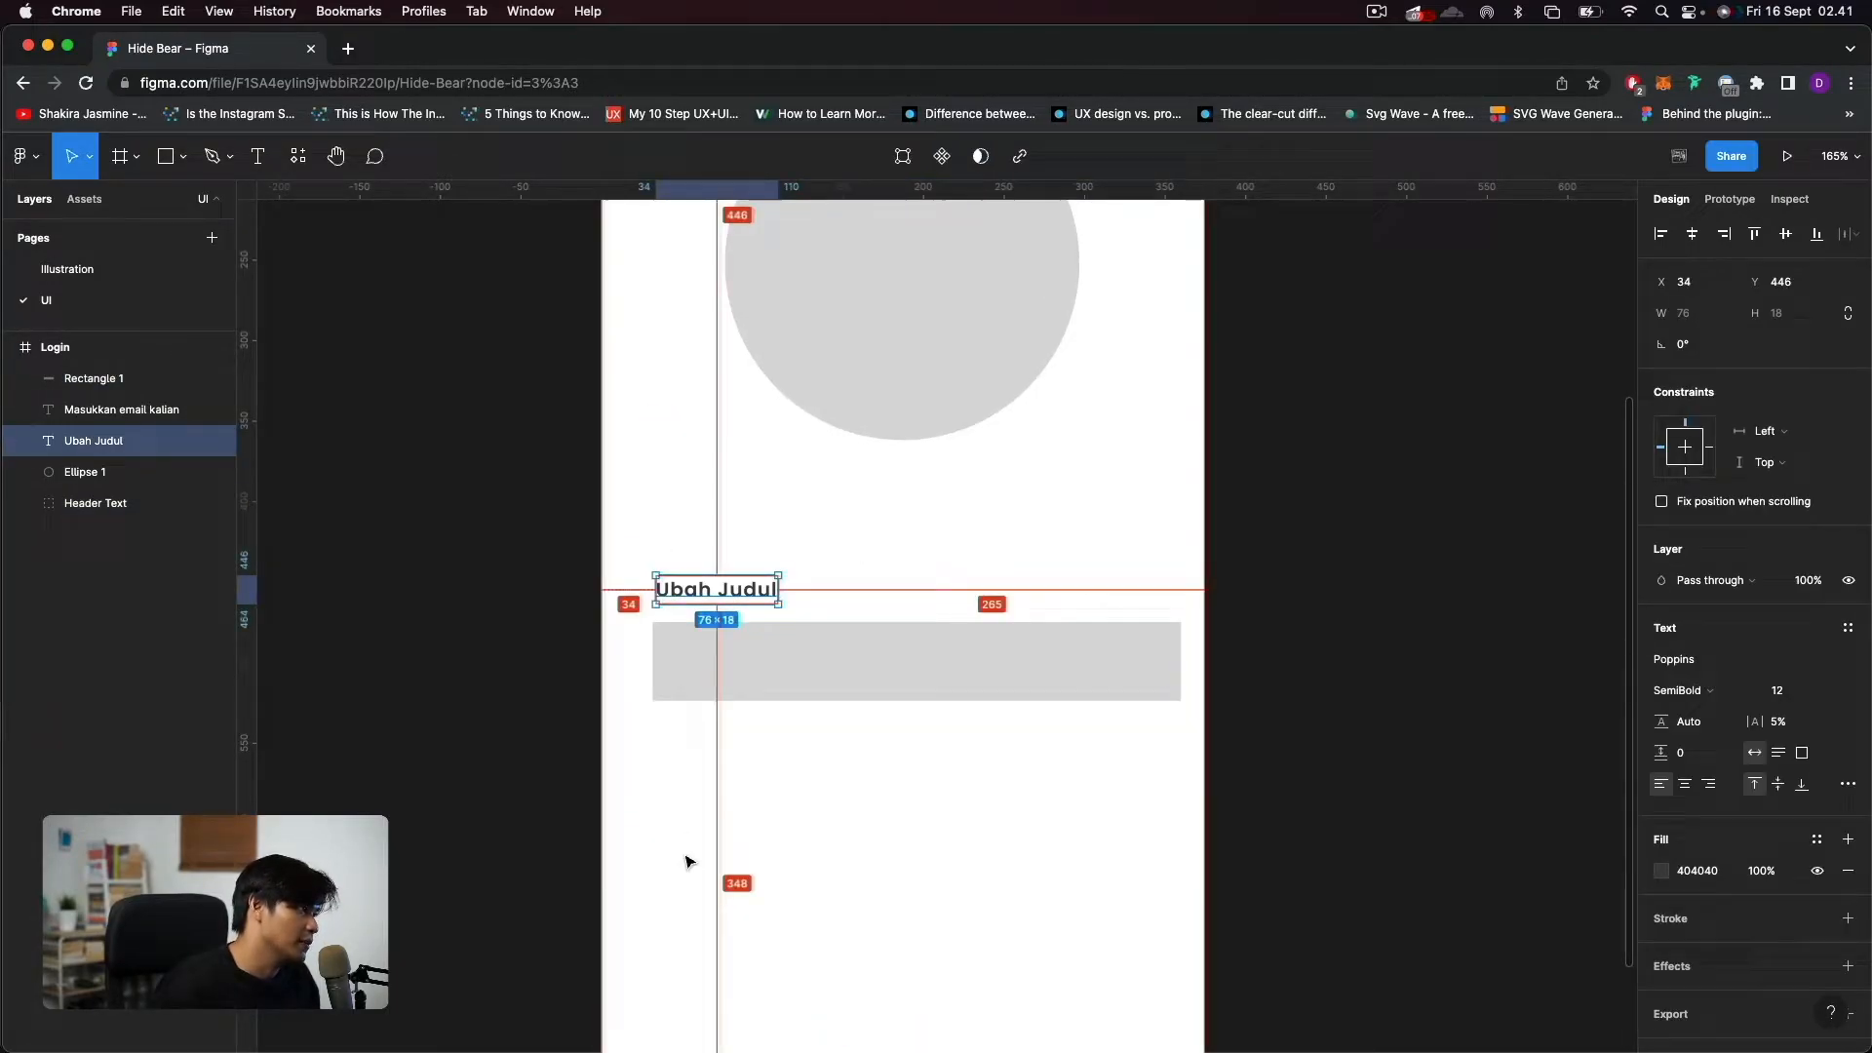
pyautogui.press('Right')
pyautogui.press('Right')
pyautogui.press('Left')
pyautogui.press('Left')
pyautogui.press('Left')
pyautogui.press('Left')
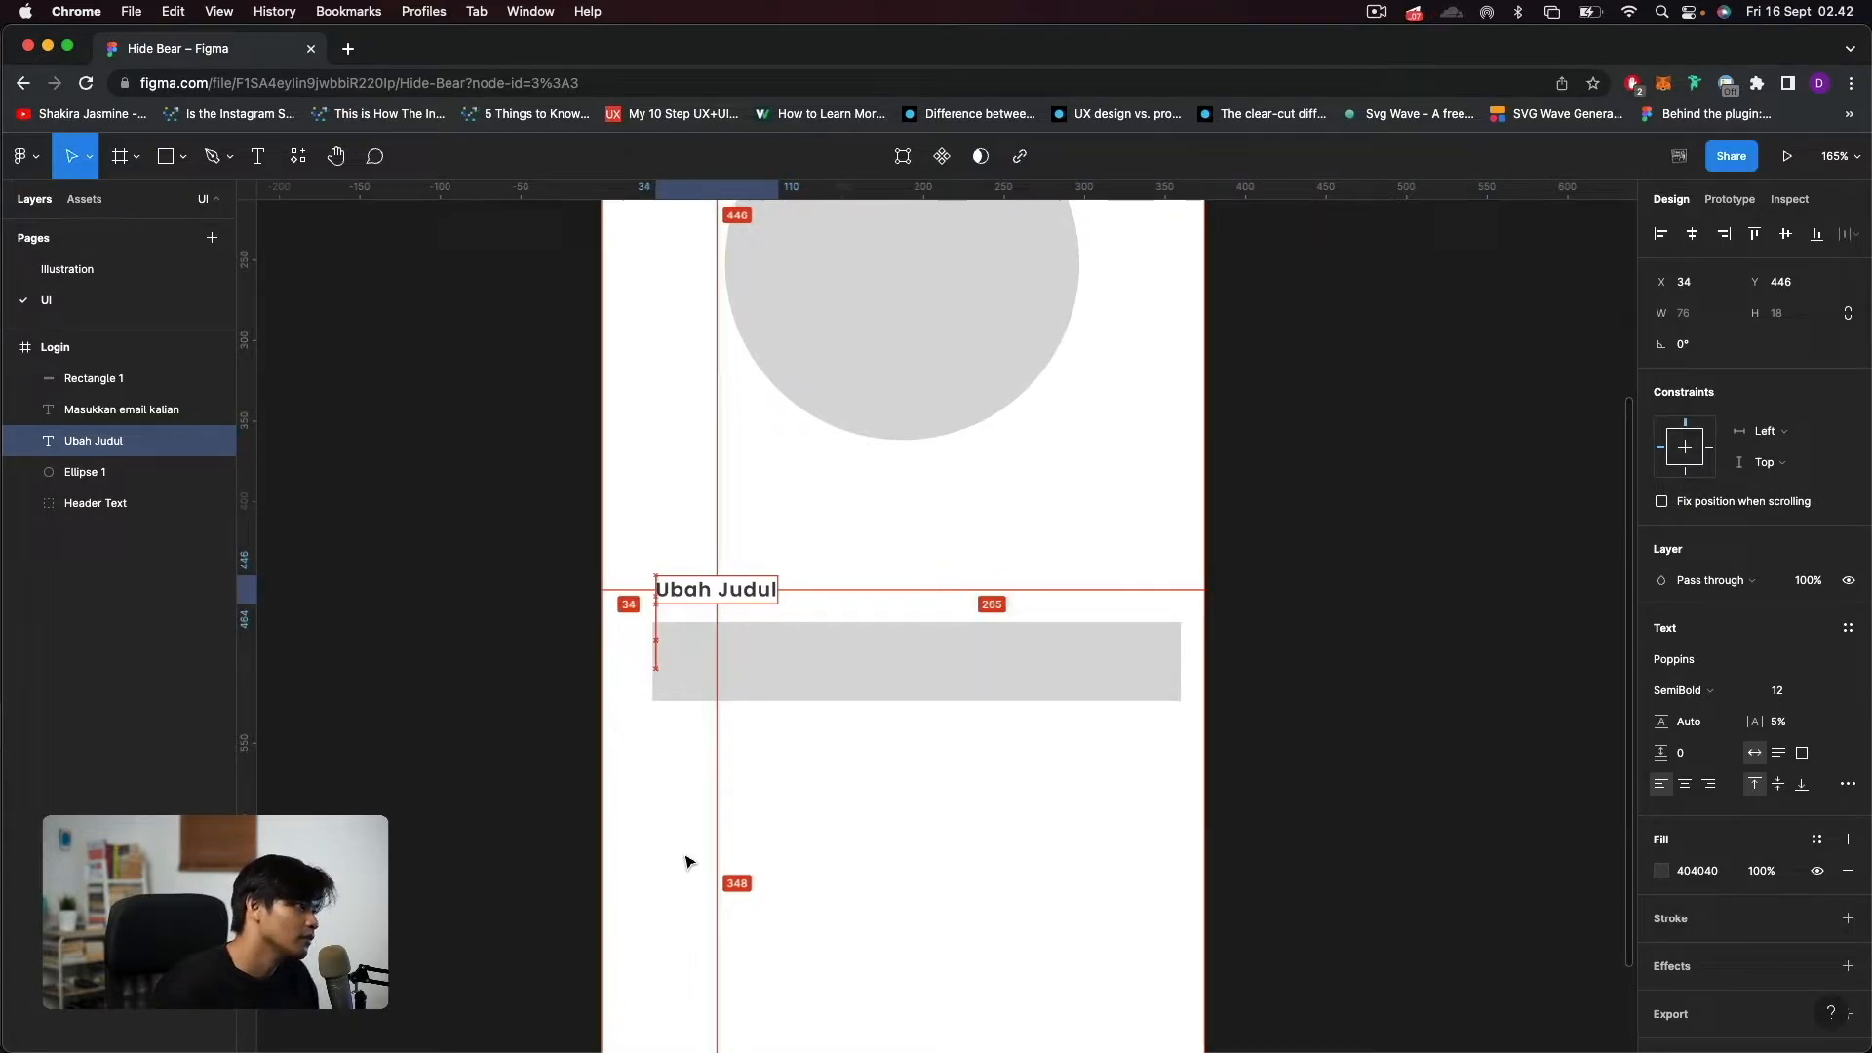
# Resize the input field rectangle to 311 wide and 40 high, leaving equal margins on both sides of the frame.
pyautogui.click(944, 639)
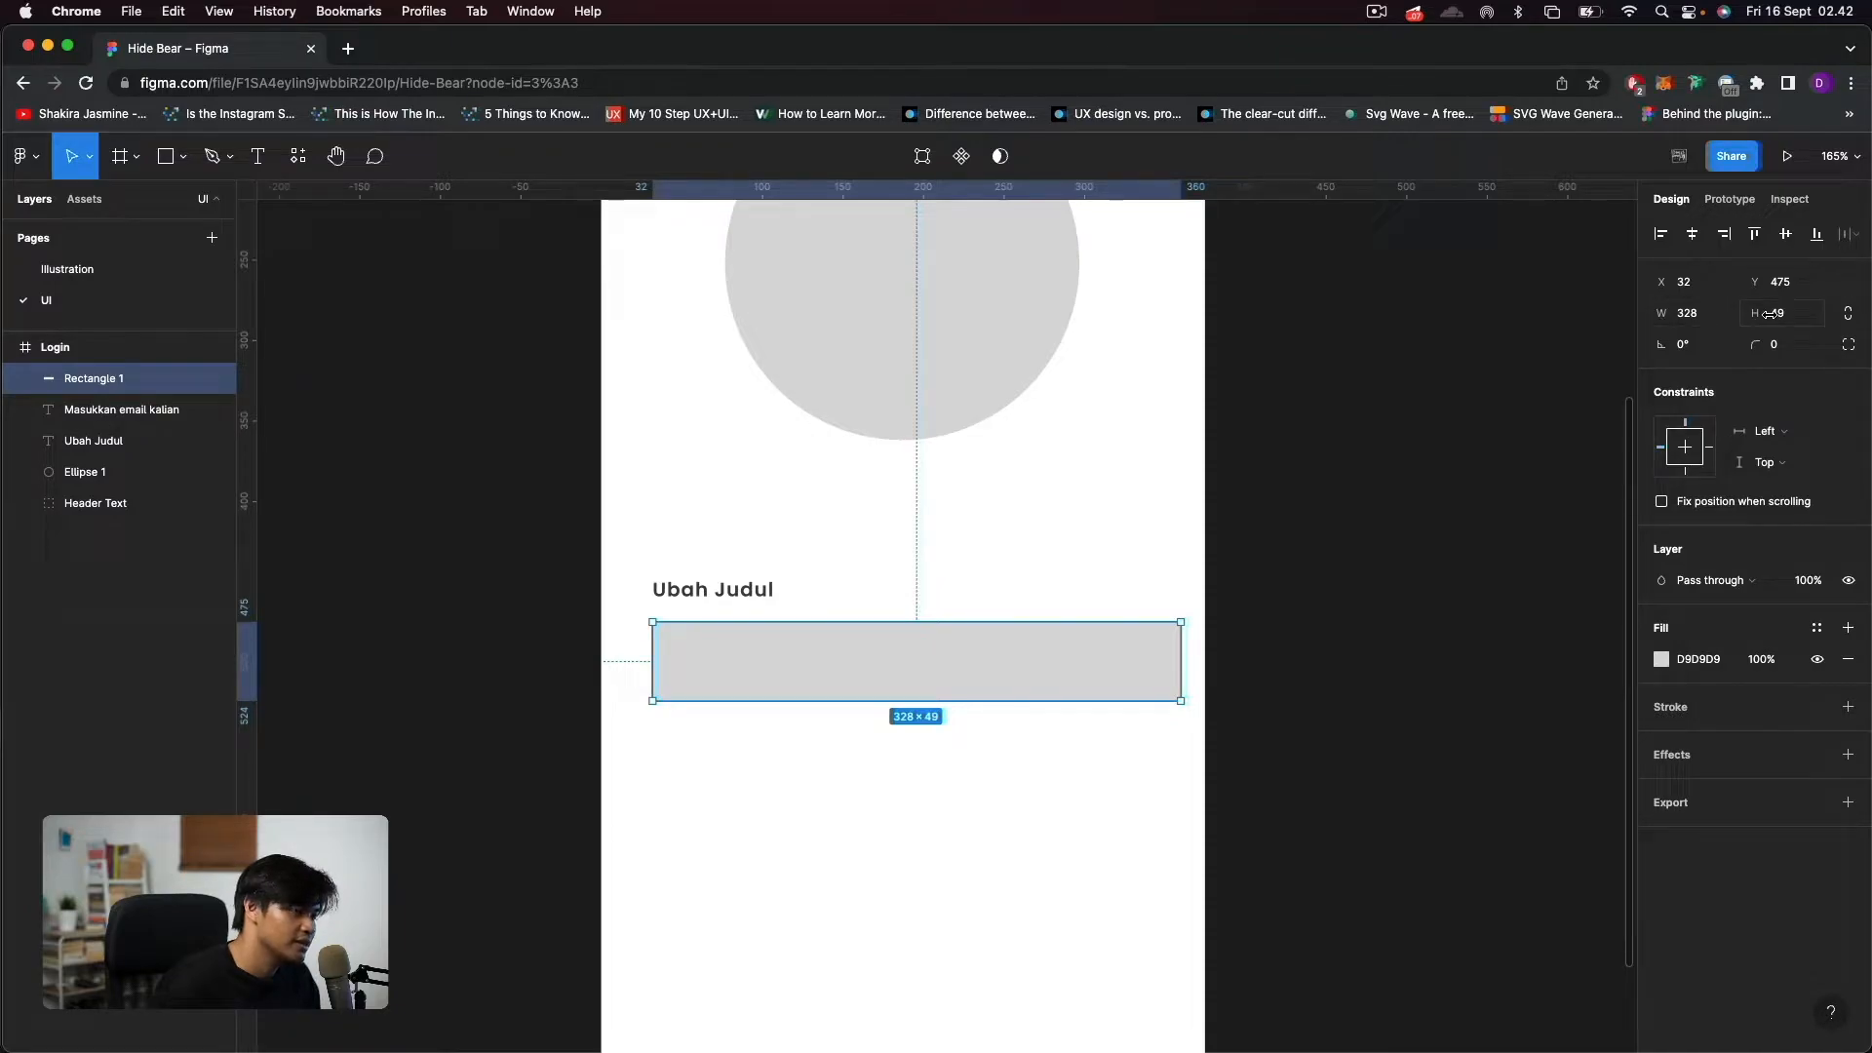
pyautogui.press('alt')
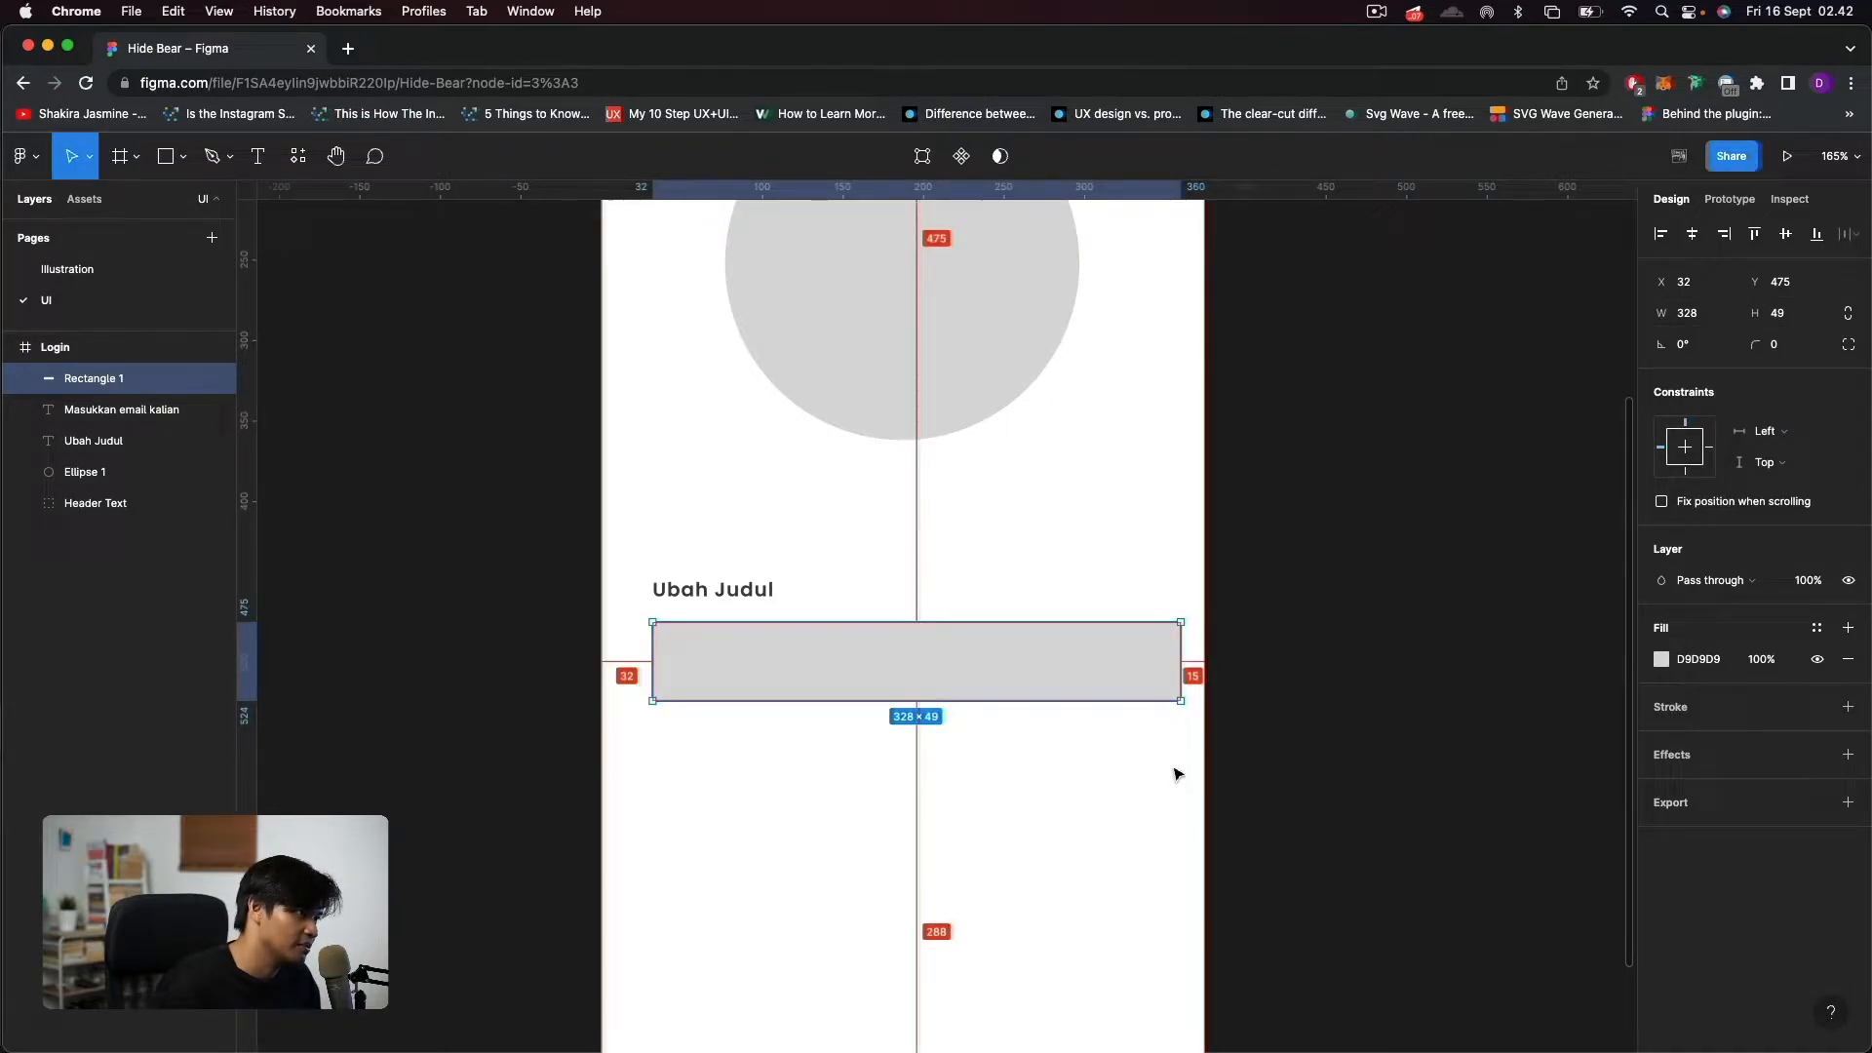
pyautogui.moveTo(1177, 670); pyautogui.dragTo(1155, 673)
pyautogui.press('alt')
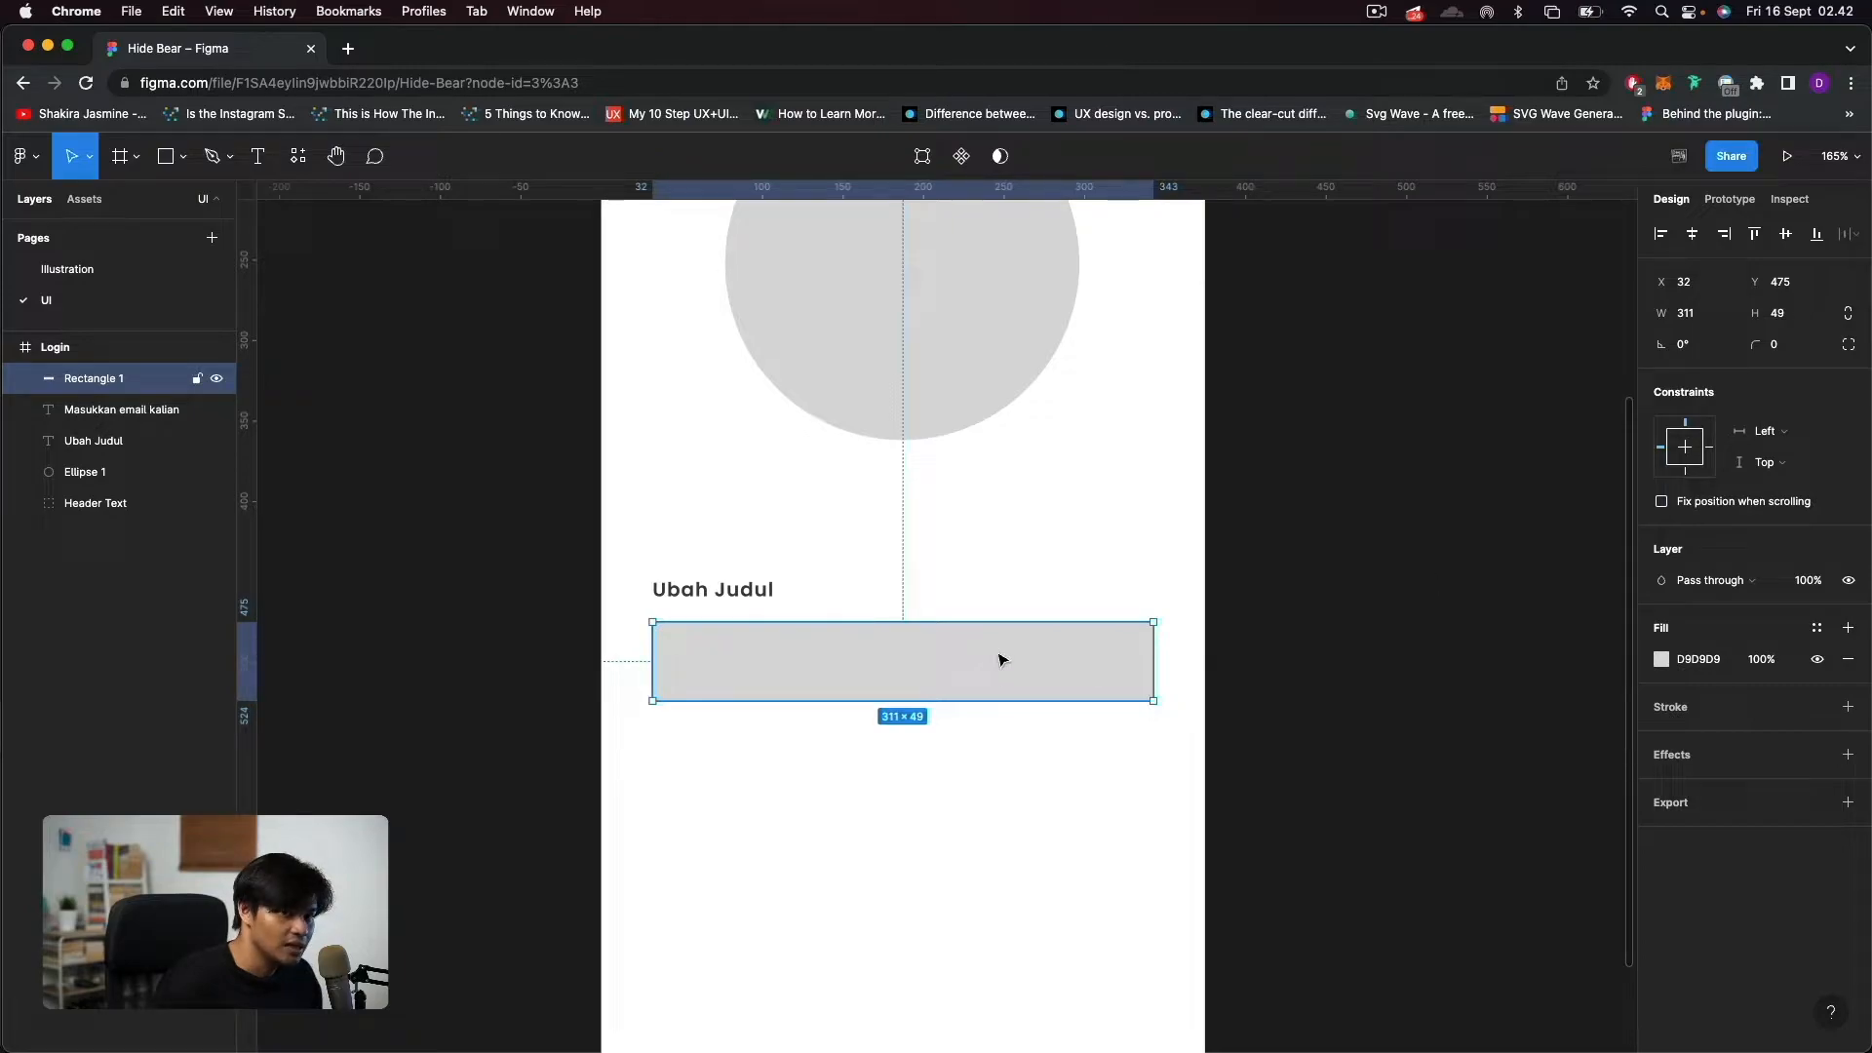
pyautogui.click(1800, 313)
pyautogui.write('40')
pyautogui.press('Return')
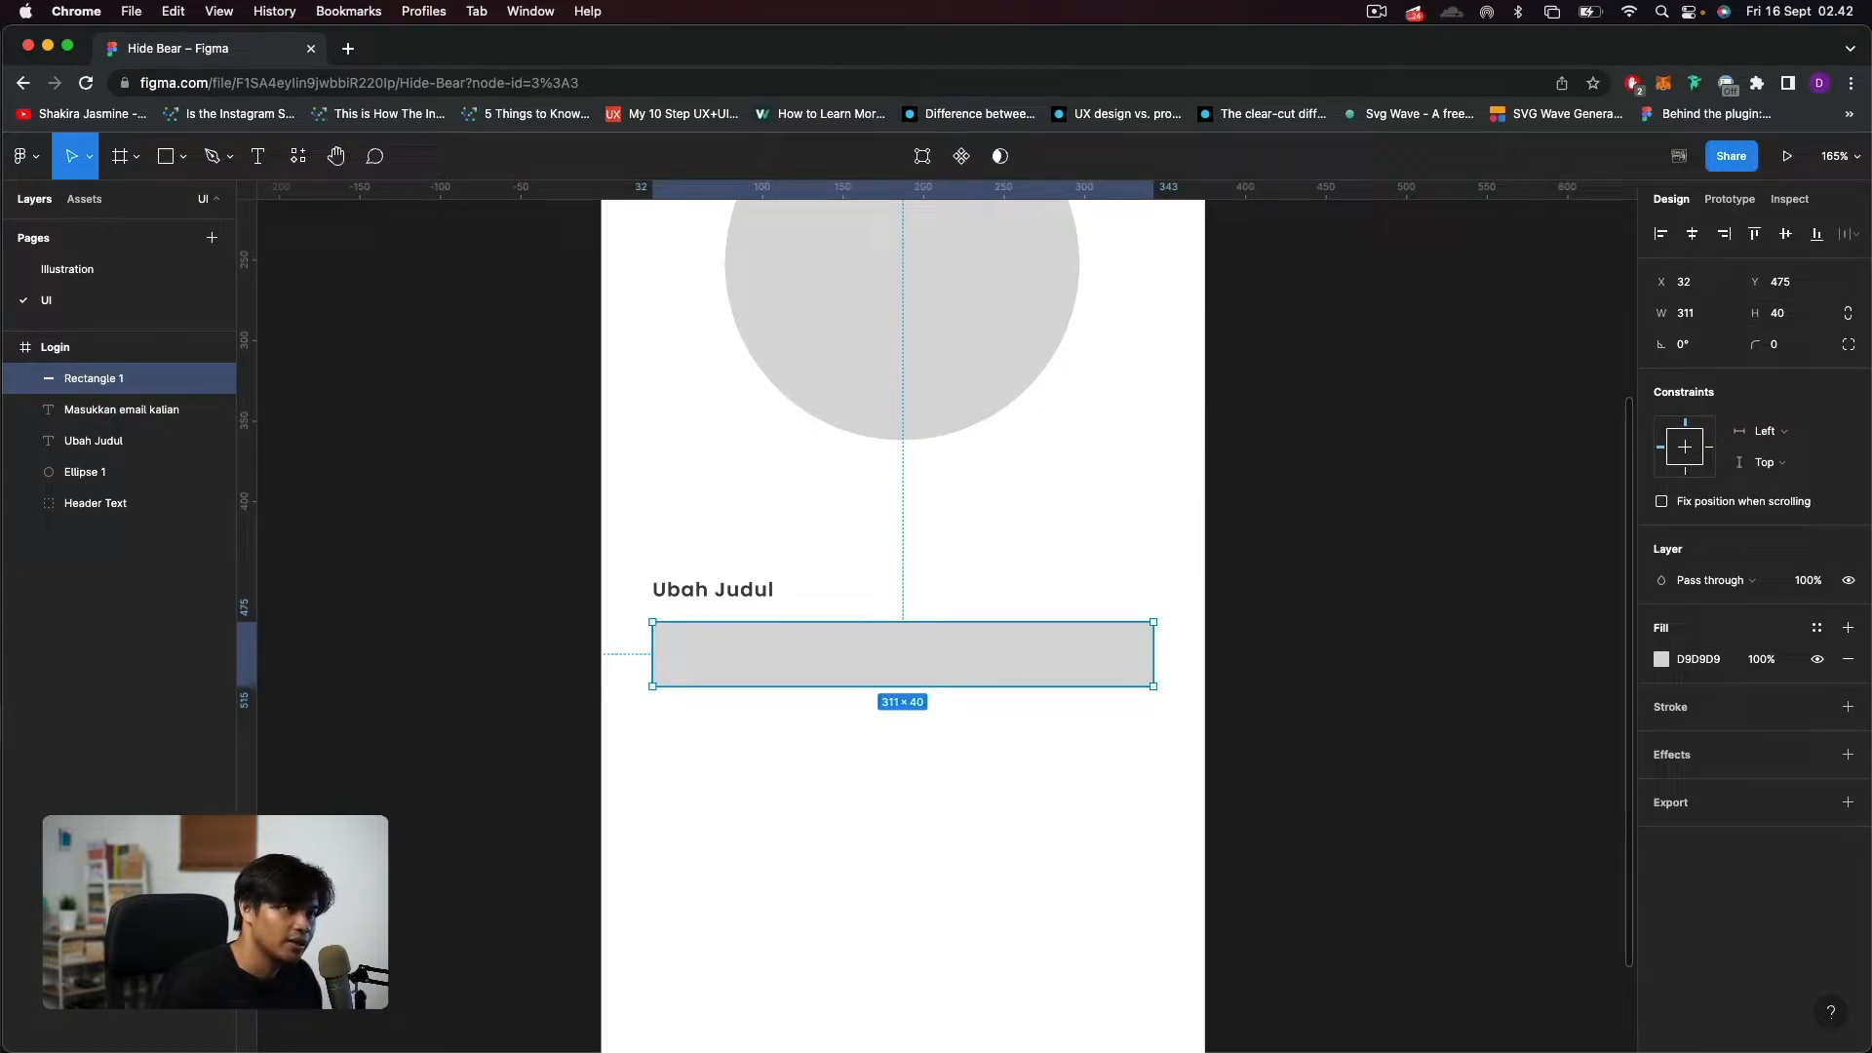
# Give the input field rectangle a DDE5E9 stroke and remove its fill.
pyautogui.click(1847, 707)
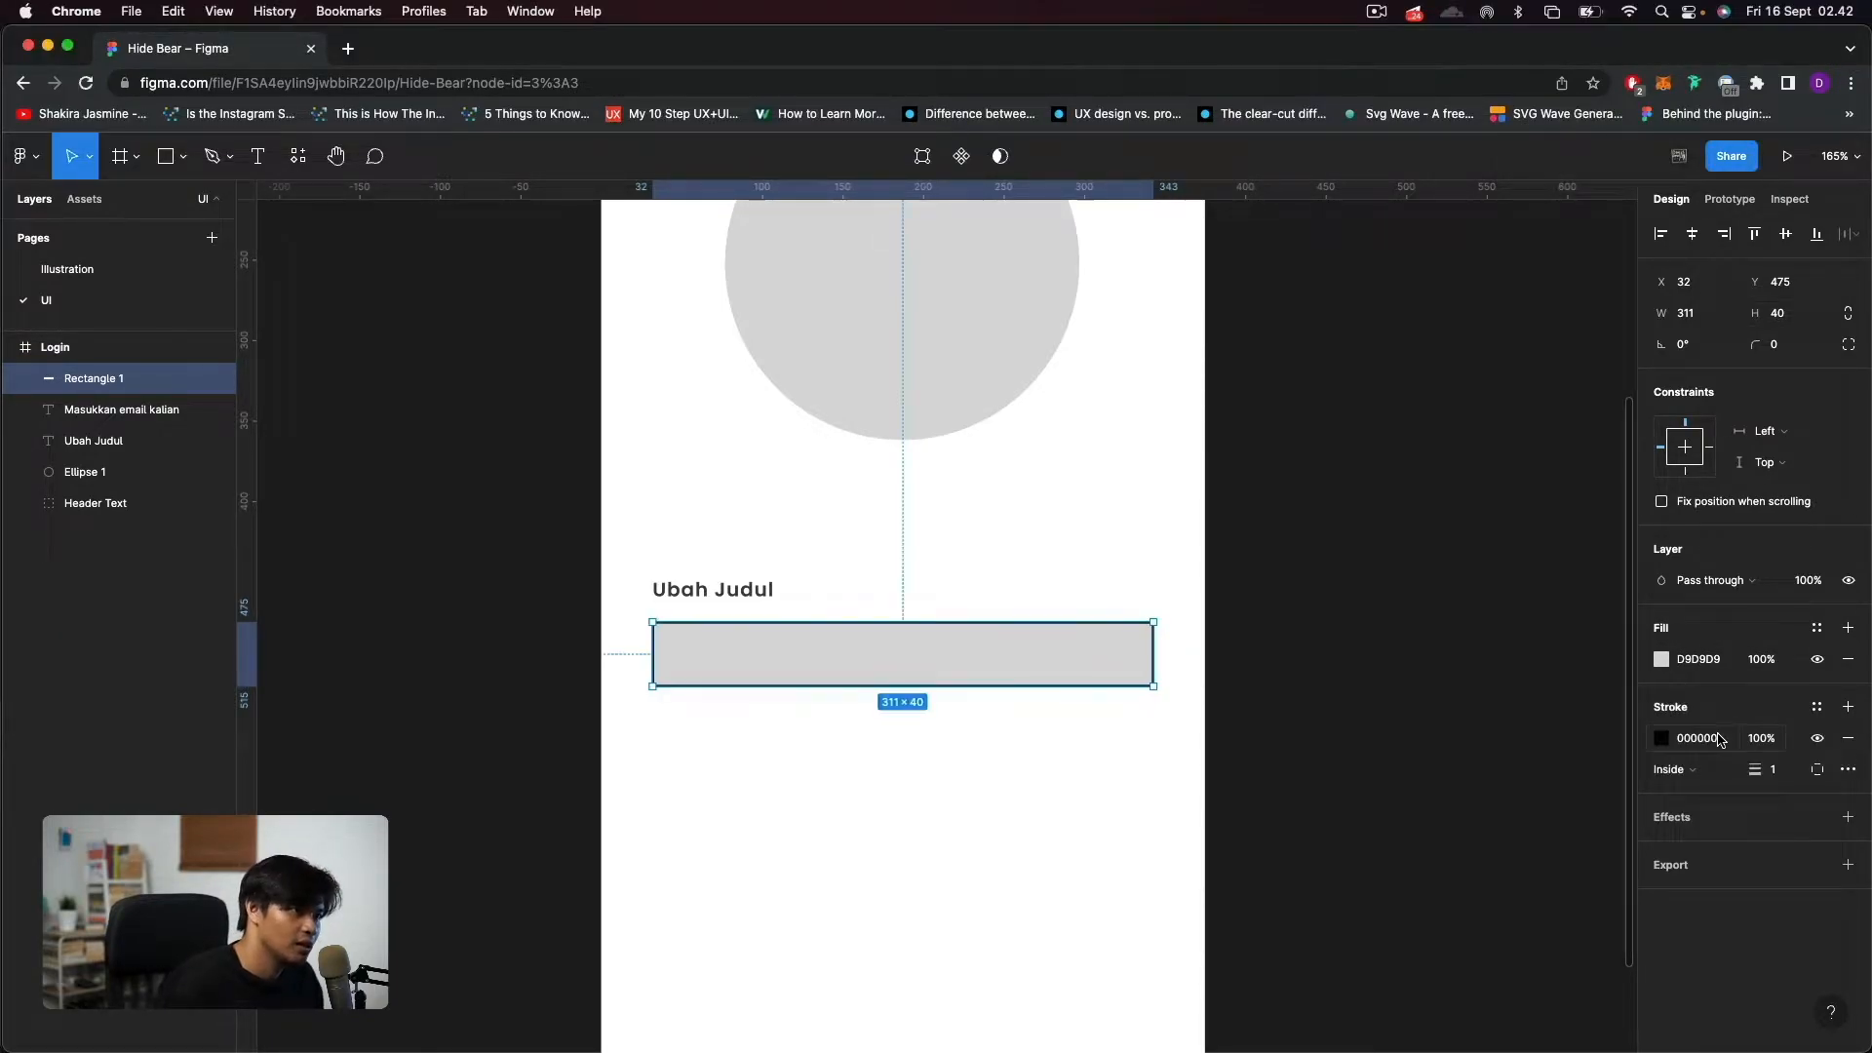
pyautogui.click(1716, 739)
pyautogui.write('DDE5E9')
pyautogui.press('Return')
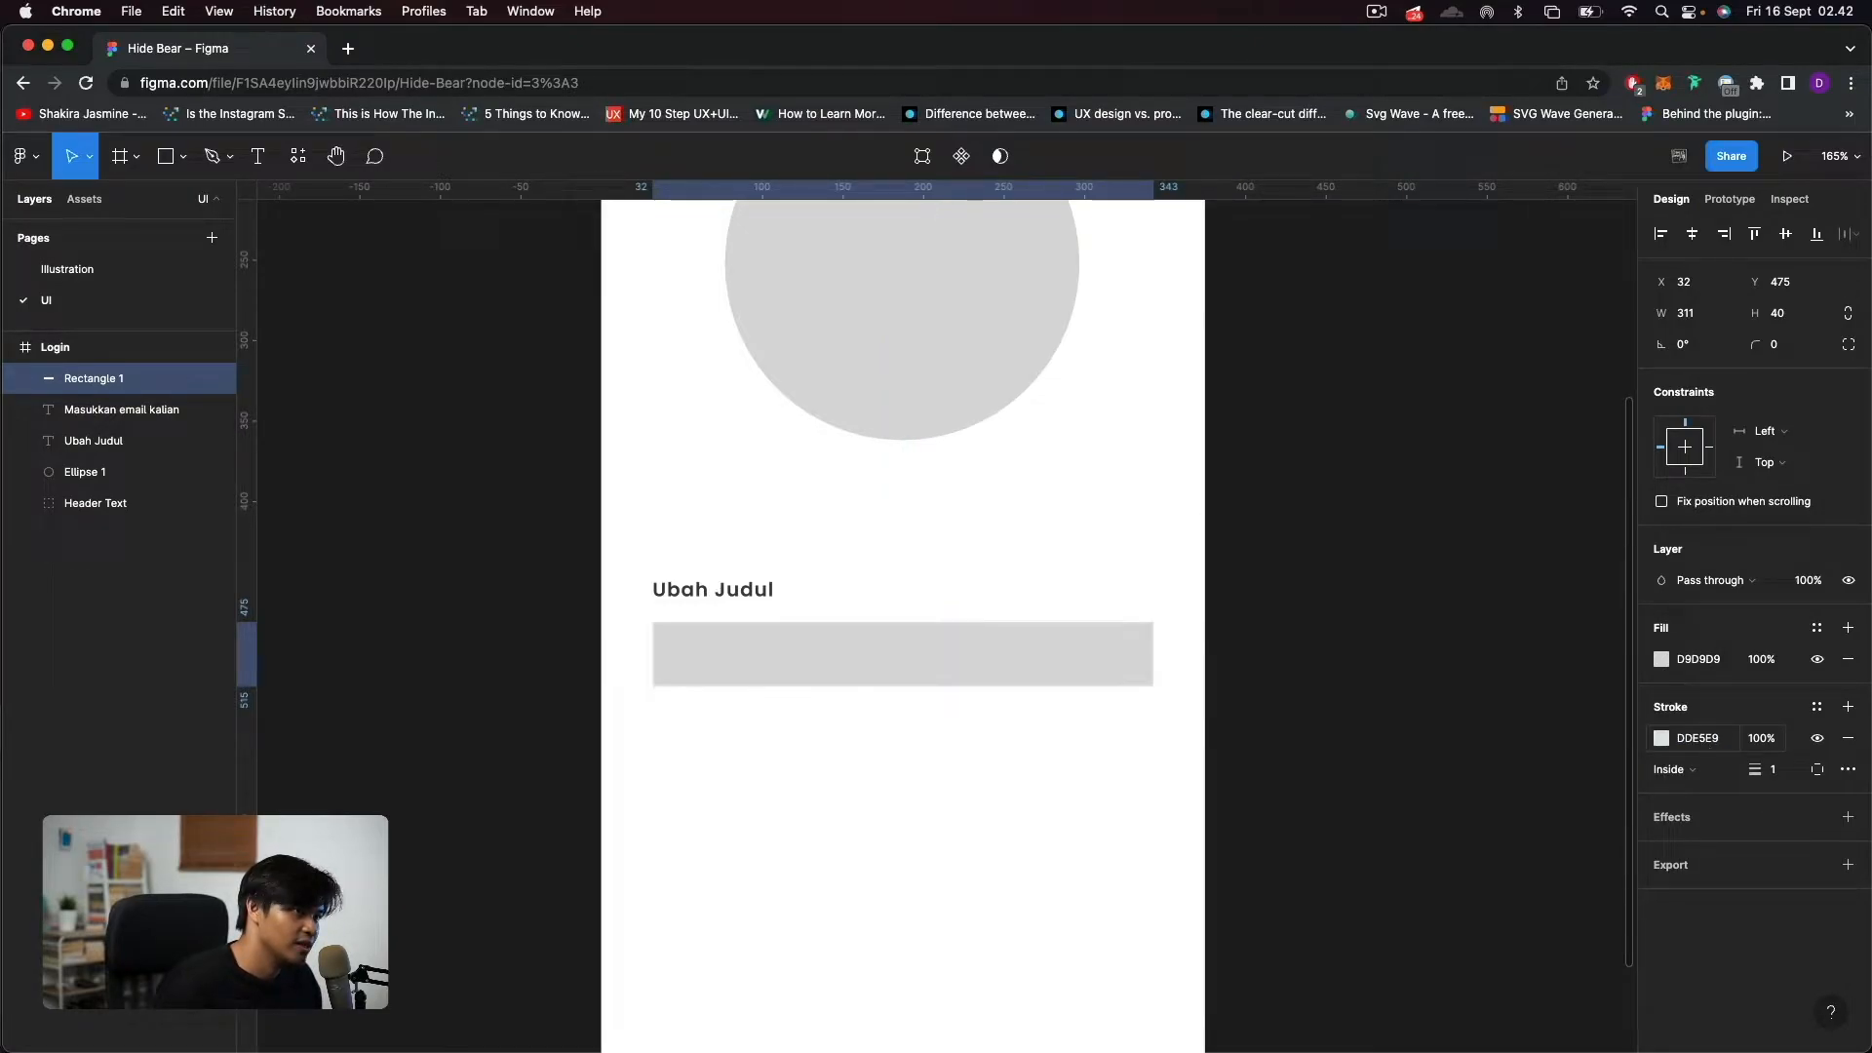
pyautogui.click(1848, 659)
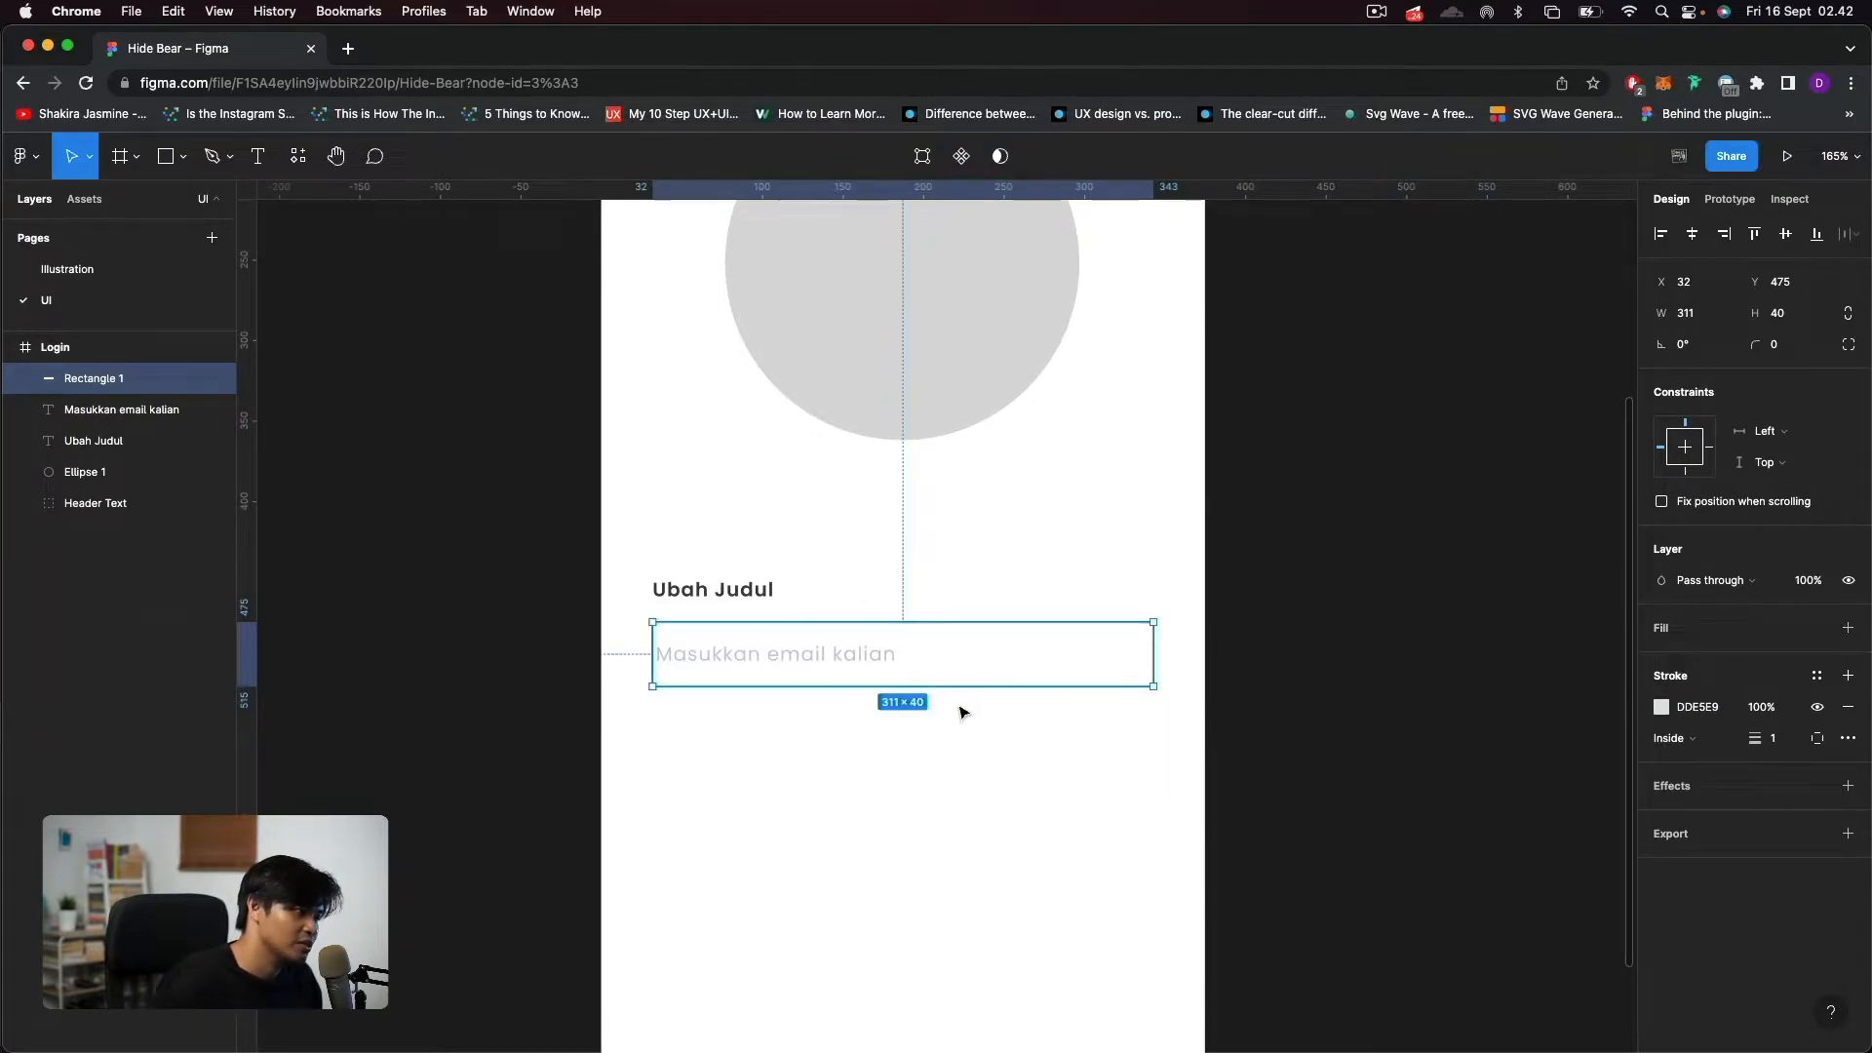
# Round the input field rectangle's corners with a radius of 8.
pyautogui.scroll(2, 1007, 765)
pyautogui.click(1086, 689)
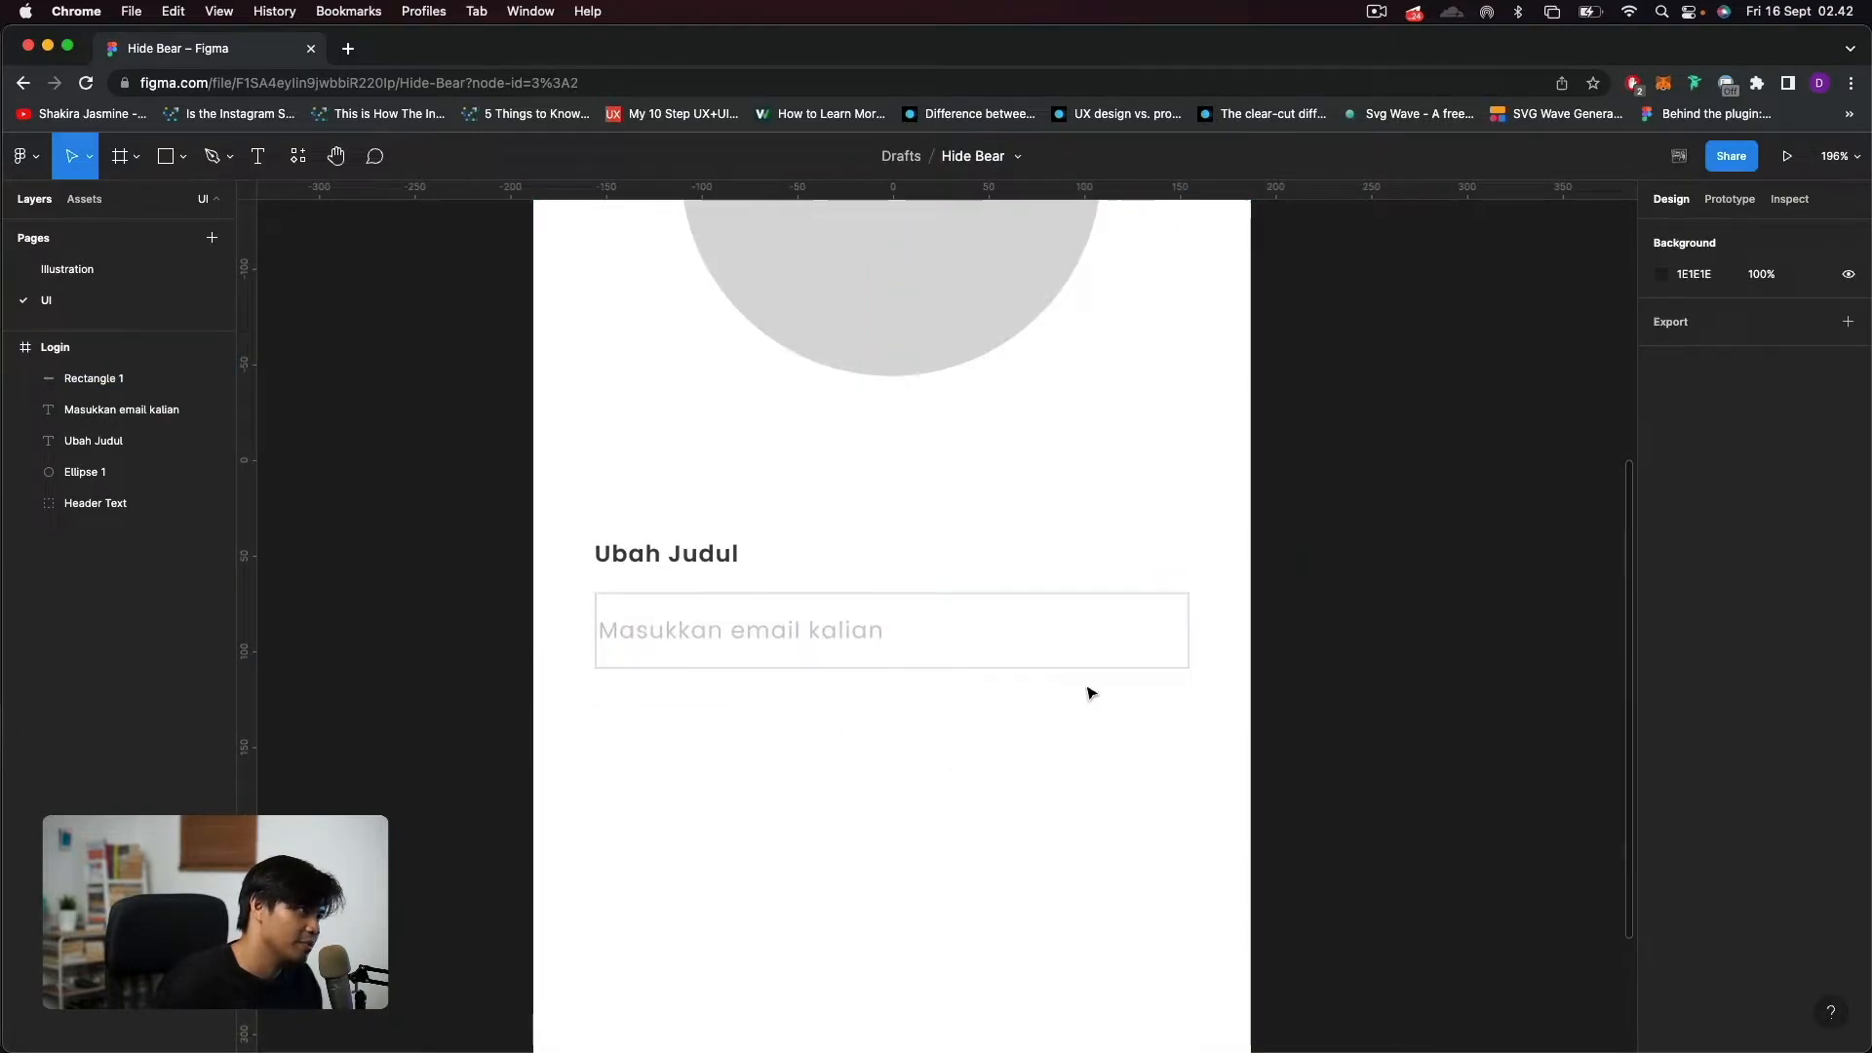
pyautogui.click(1150, 670)
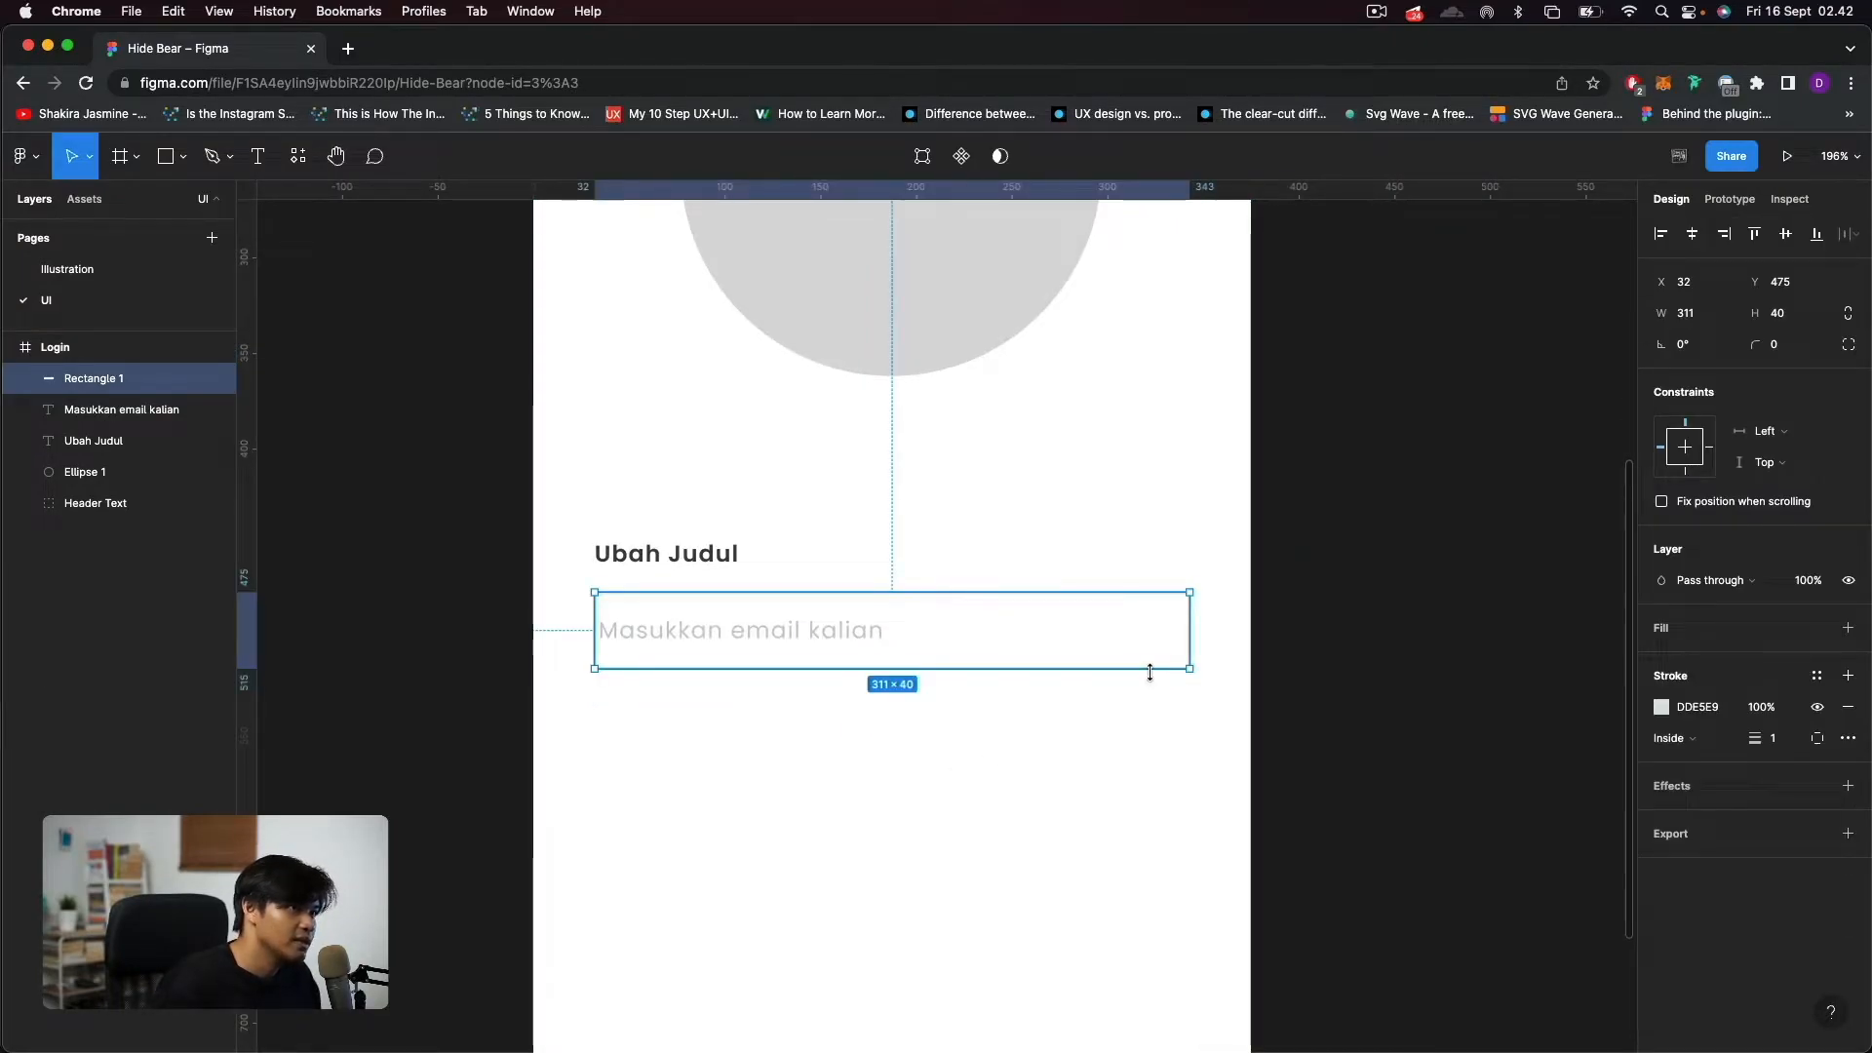
pyautogui.moveTo(1756, 345); pyautogui.dragTo(1821, 347)
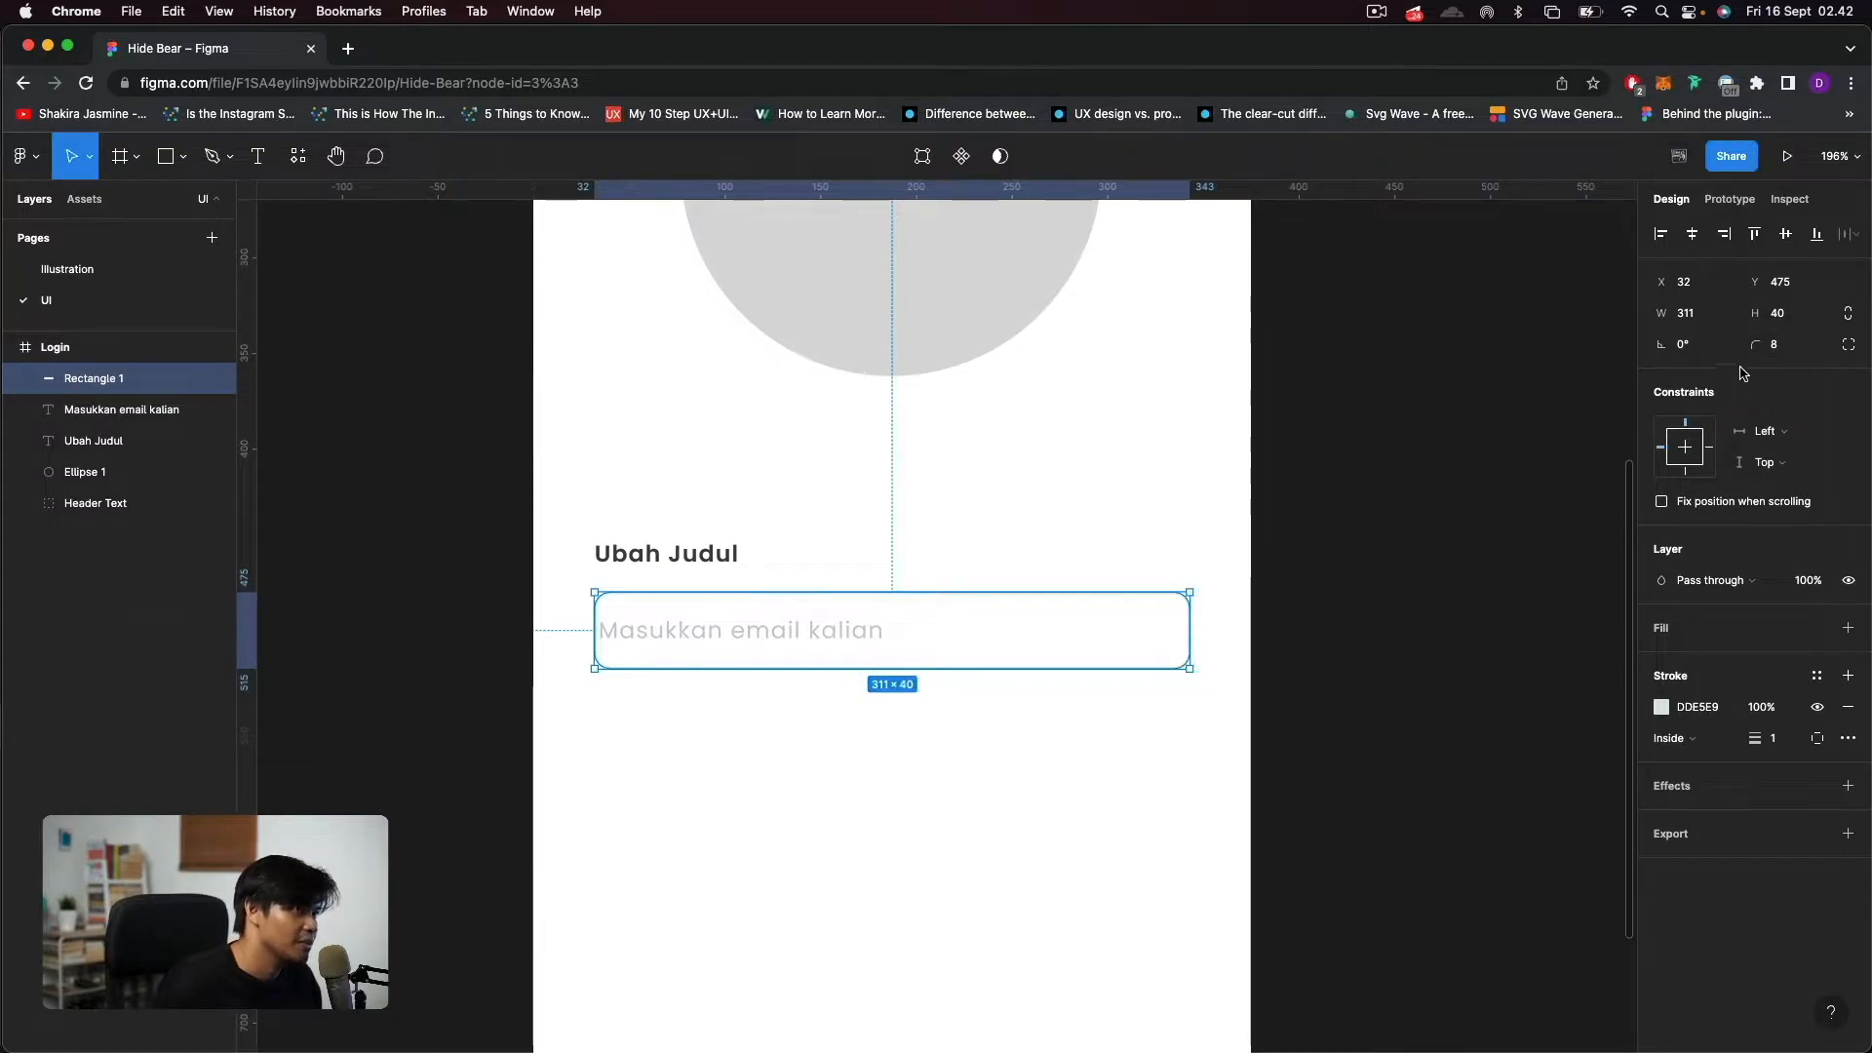
pyautogui.click(990, 812)
# Move the "Masukkan email kalian" placeholder horizontally to X 48, inset from the input field's left edge.
pyautogui.moveTo(718, 627); pyautogui.dragTo(742, 630)
pyautogui.press('alt')
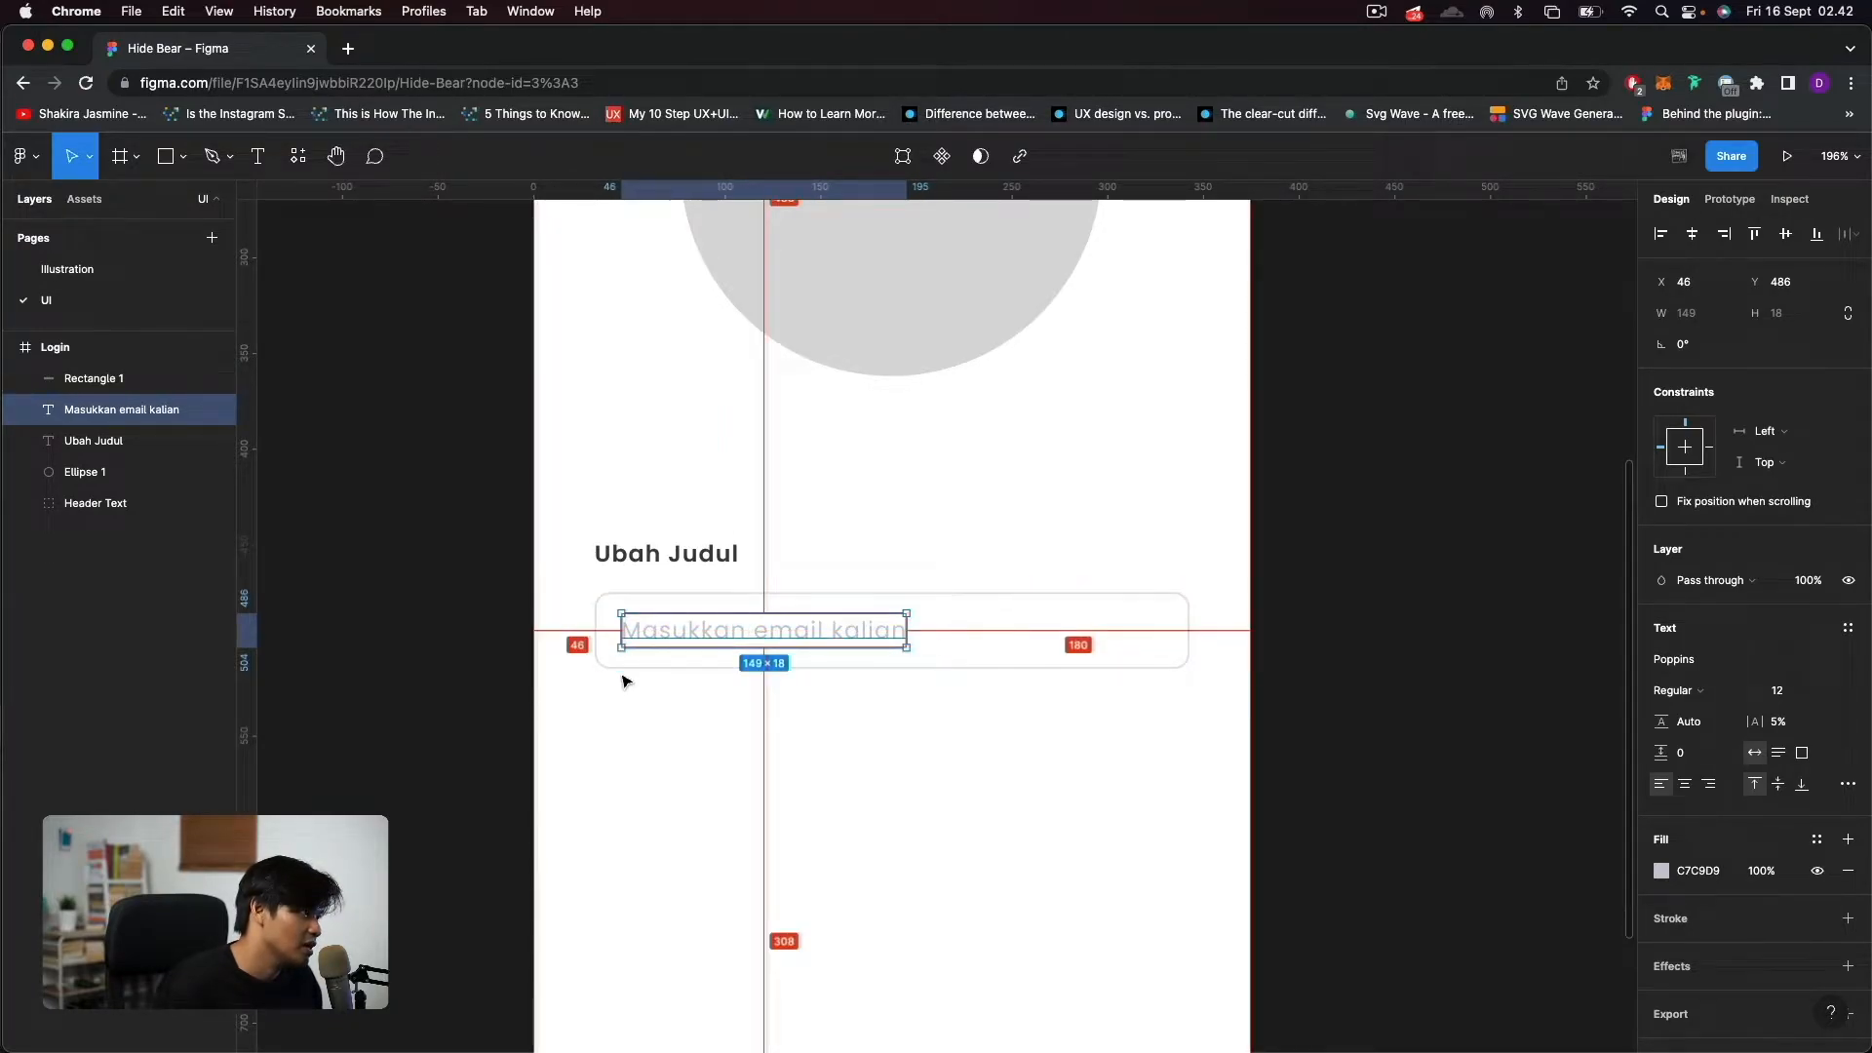
pyautogui.press('Left')
pyautogui.press('Left')
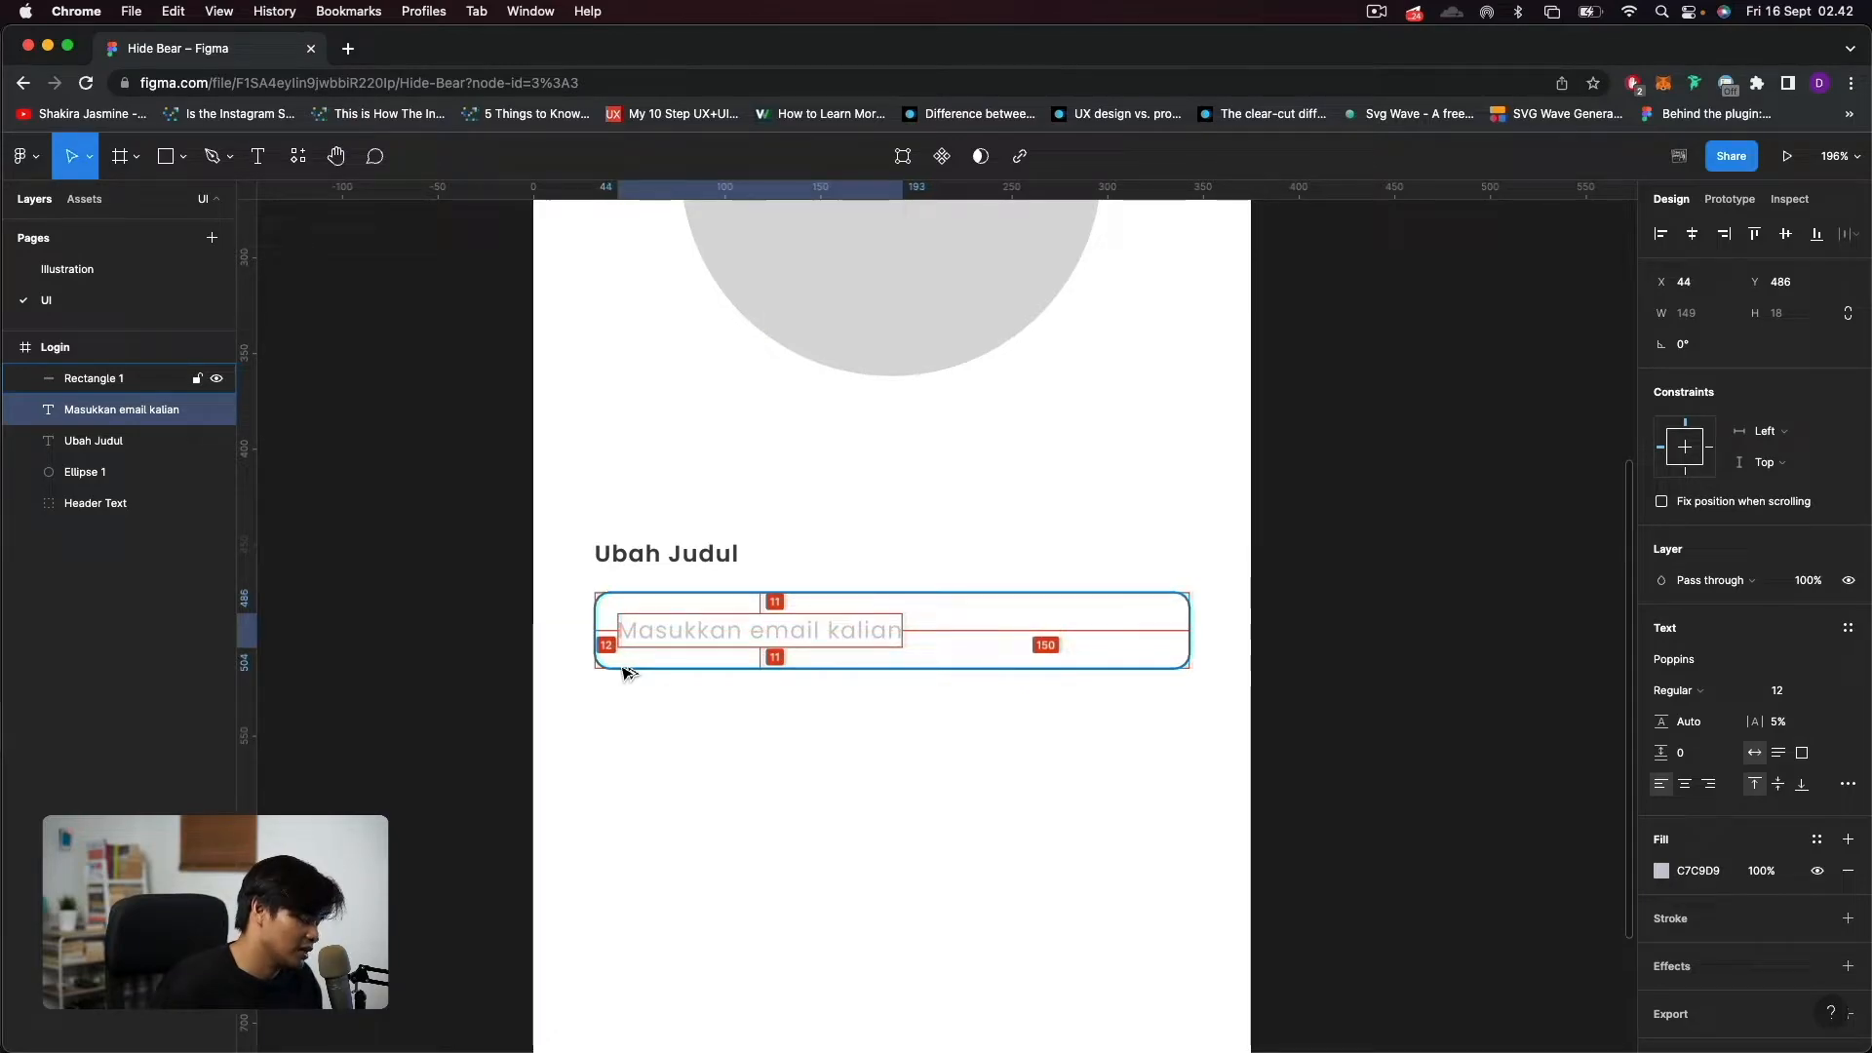
pyautogui.press('Right')
pyautogui.press('Right')
pyautogui.press('Right')
pyautogui.press('Right')
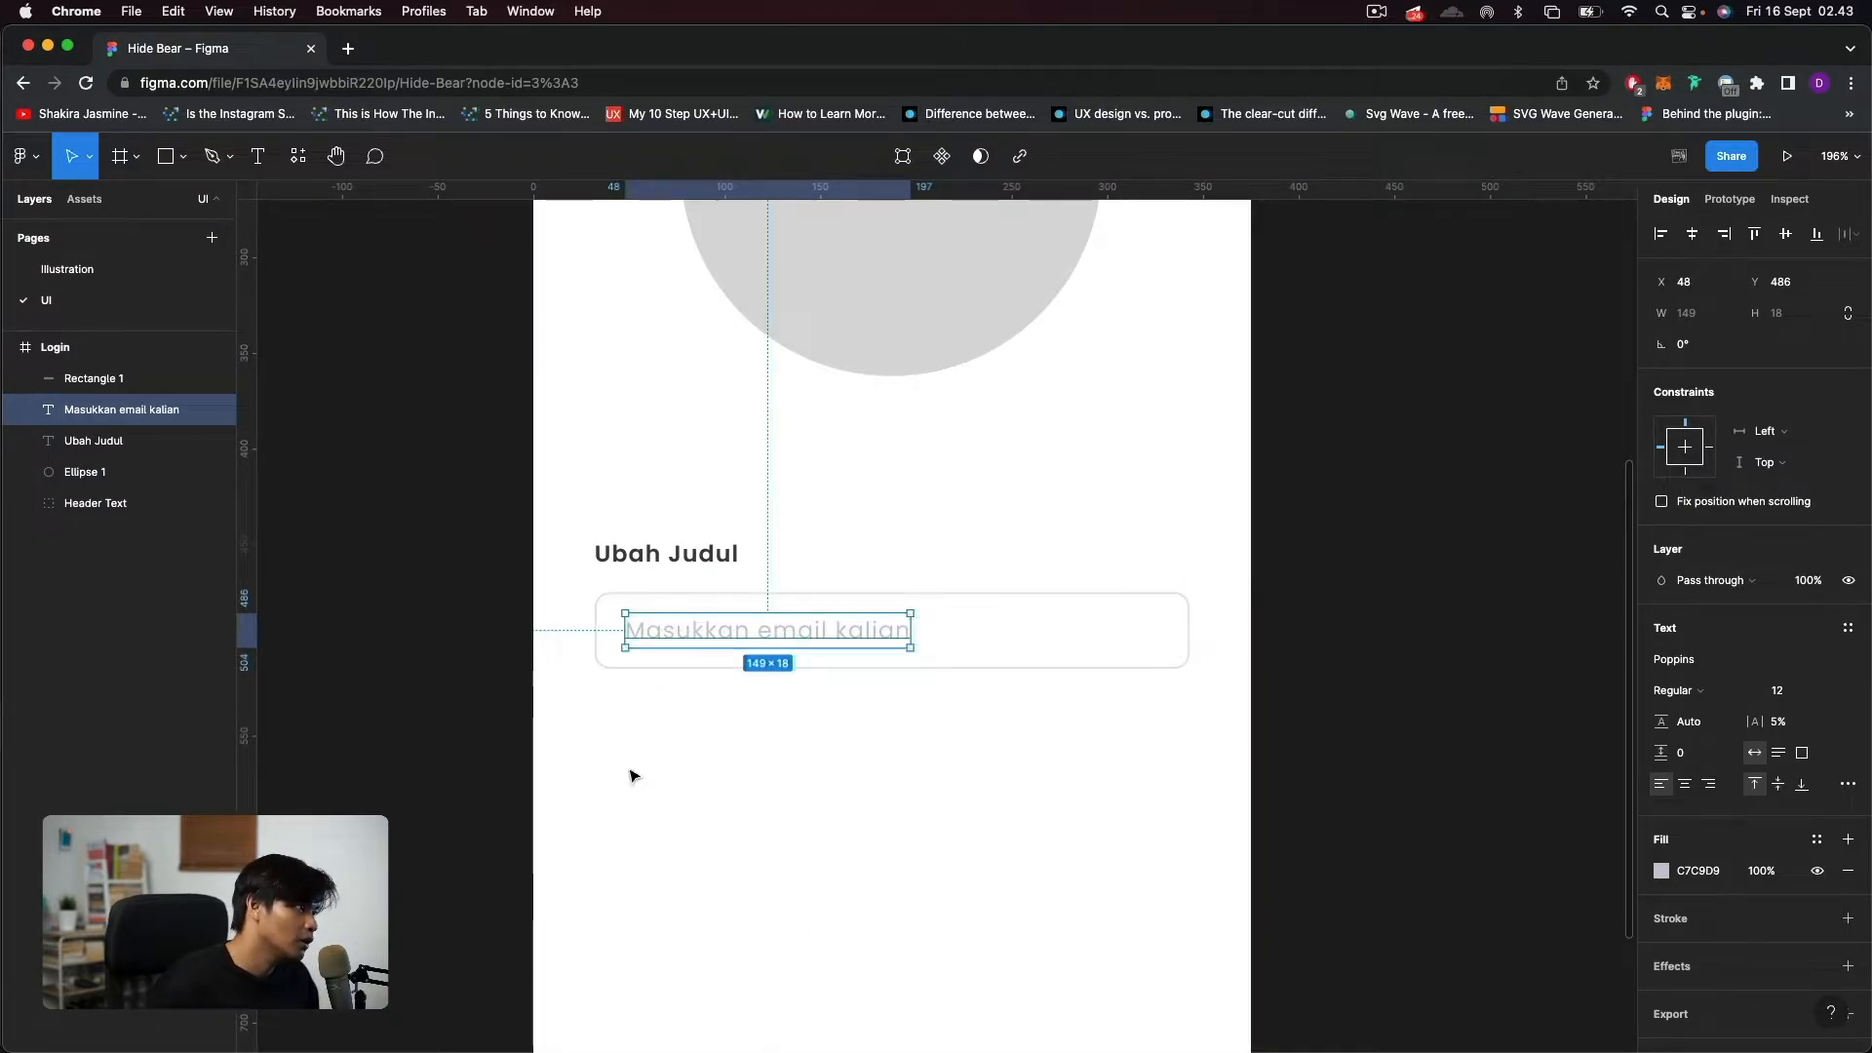
pyautogui.click(641, 787)
# Change the "Ubah Judul" label text to "Email".
pyautogui.doubleClick(634, 546)
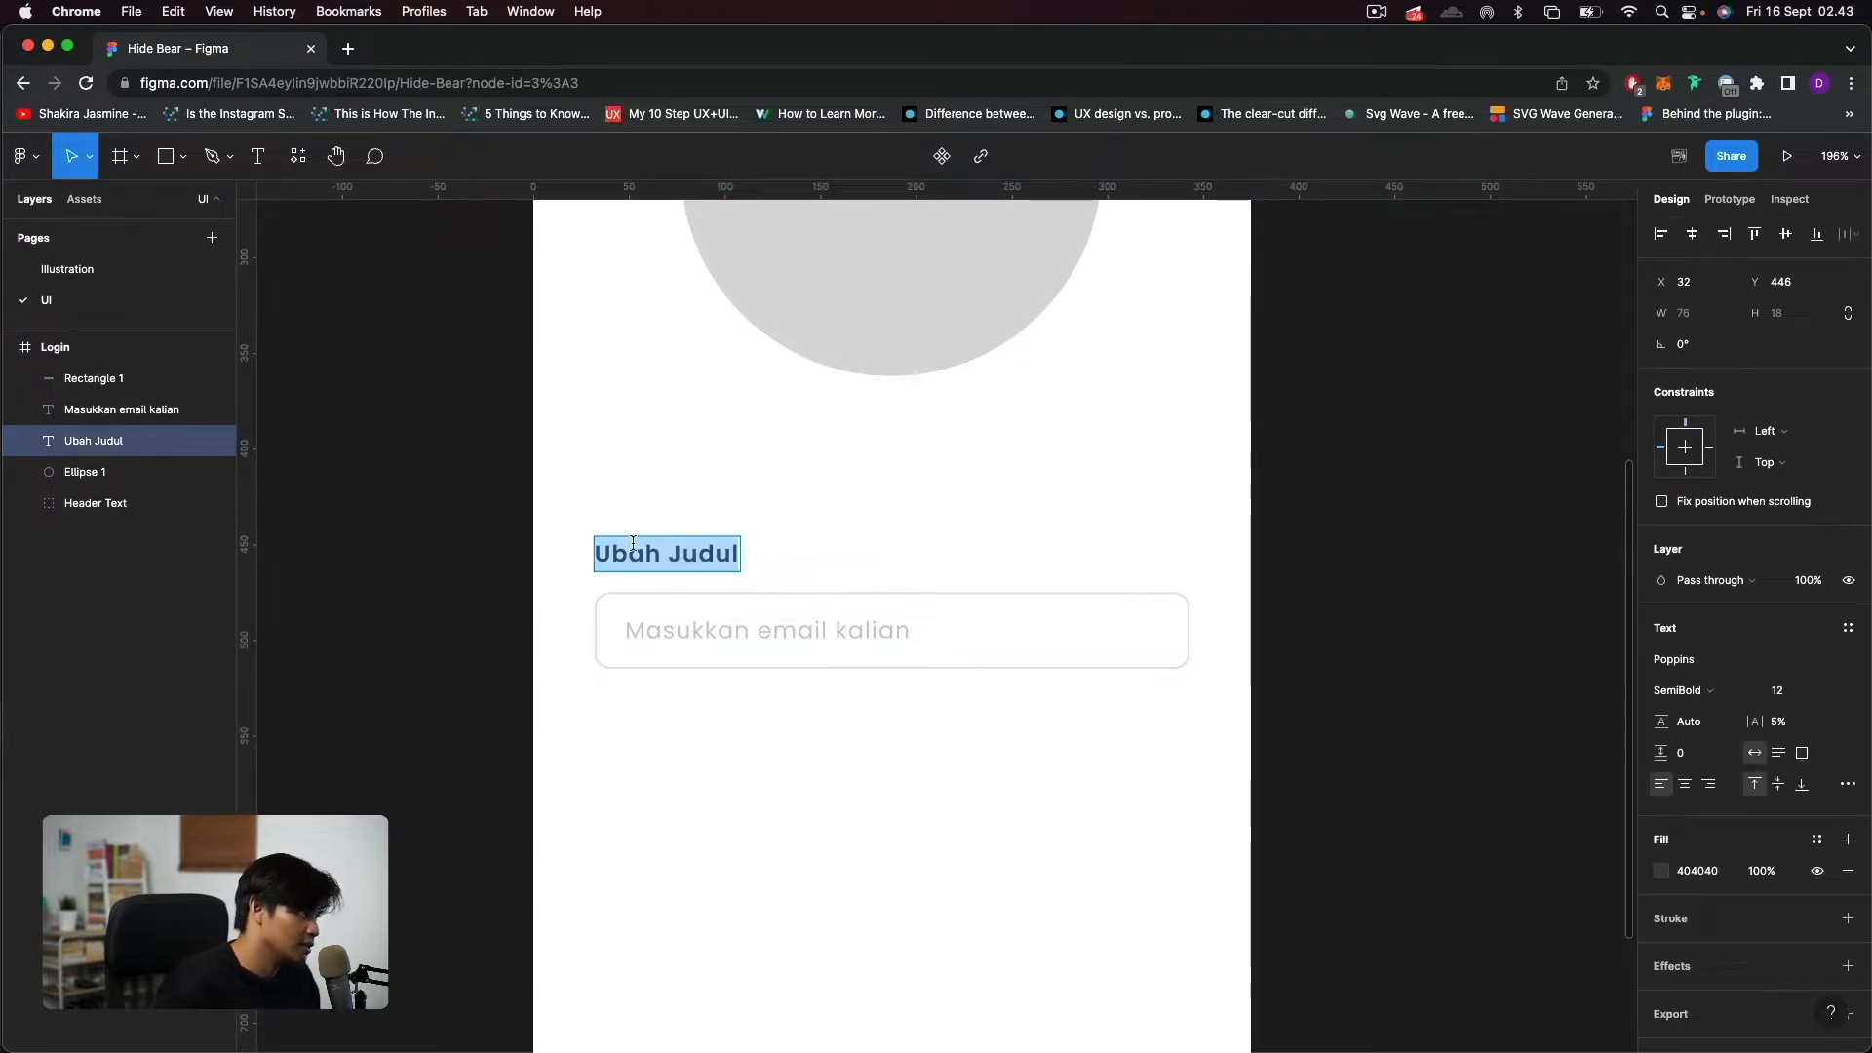
pyautogui.write('Eami')
pyautogui.press('BackSpace')
pyautogui.press('BackSpace')
pyautogui.press('BackSpace')
pyautogui.write('mail')
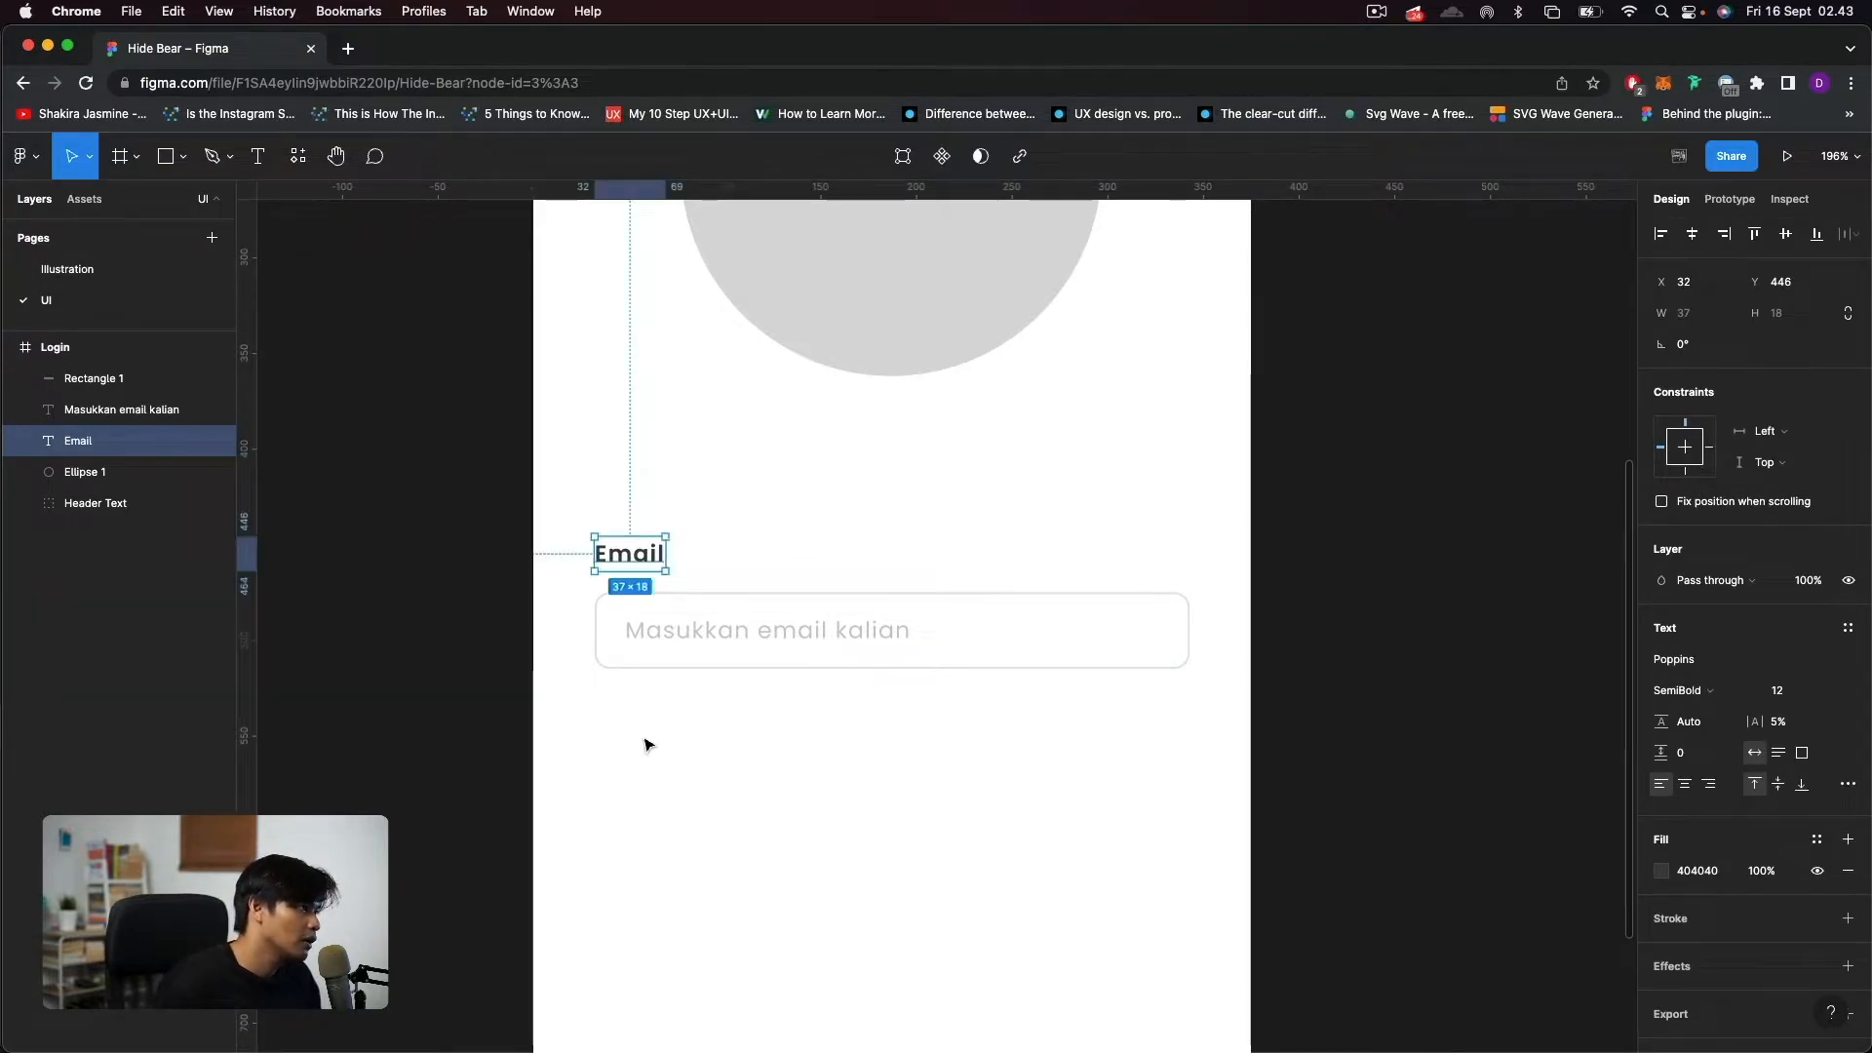
pyautogui.click(679, 719)
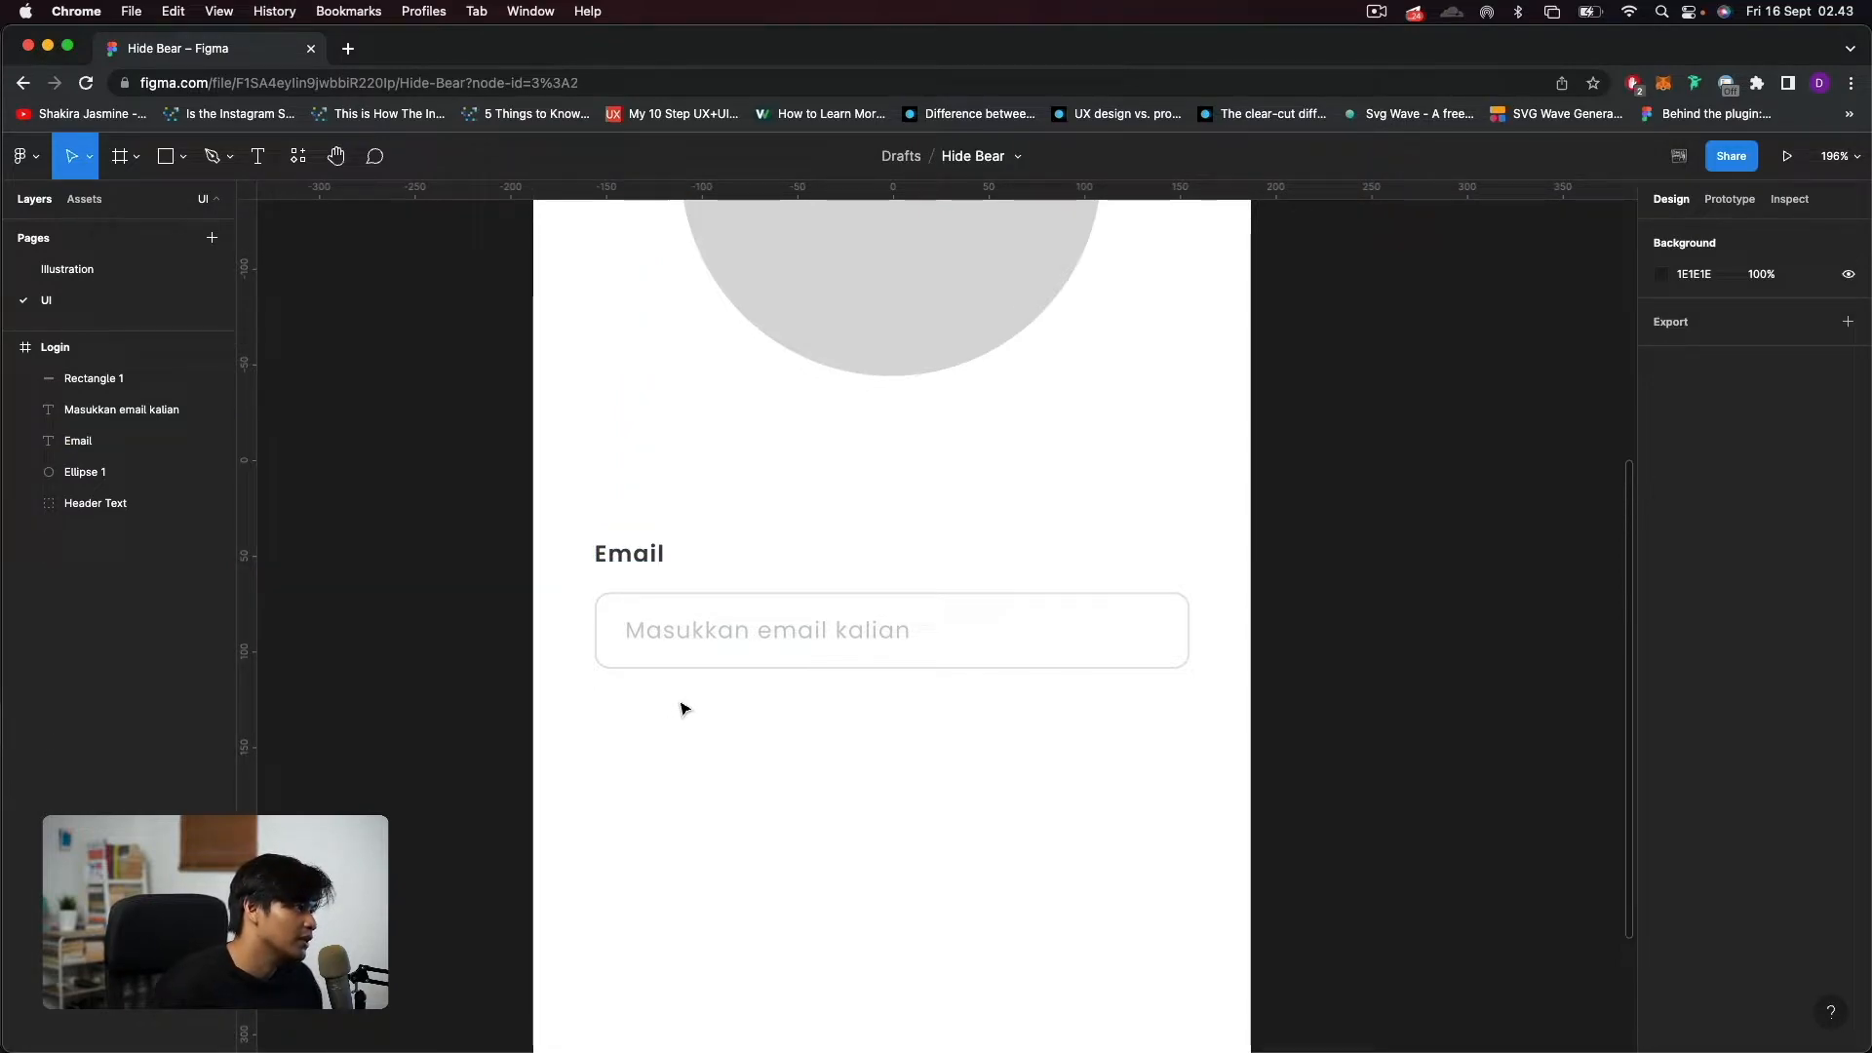
# Move the "Email" label down to Y 453, closer to the input field.
pyautogui.click(620, 555)
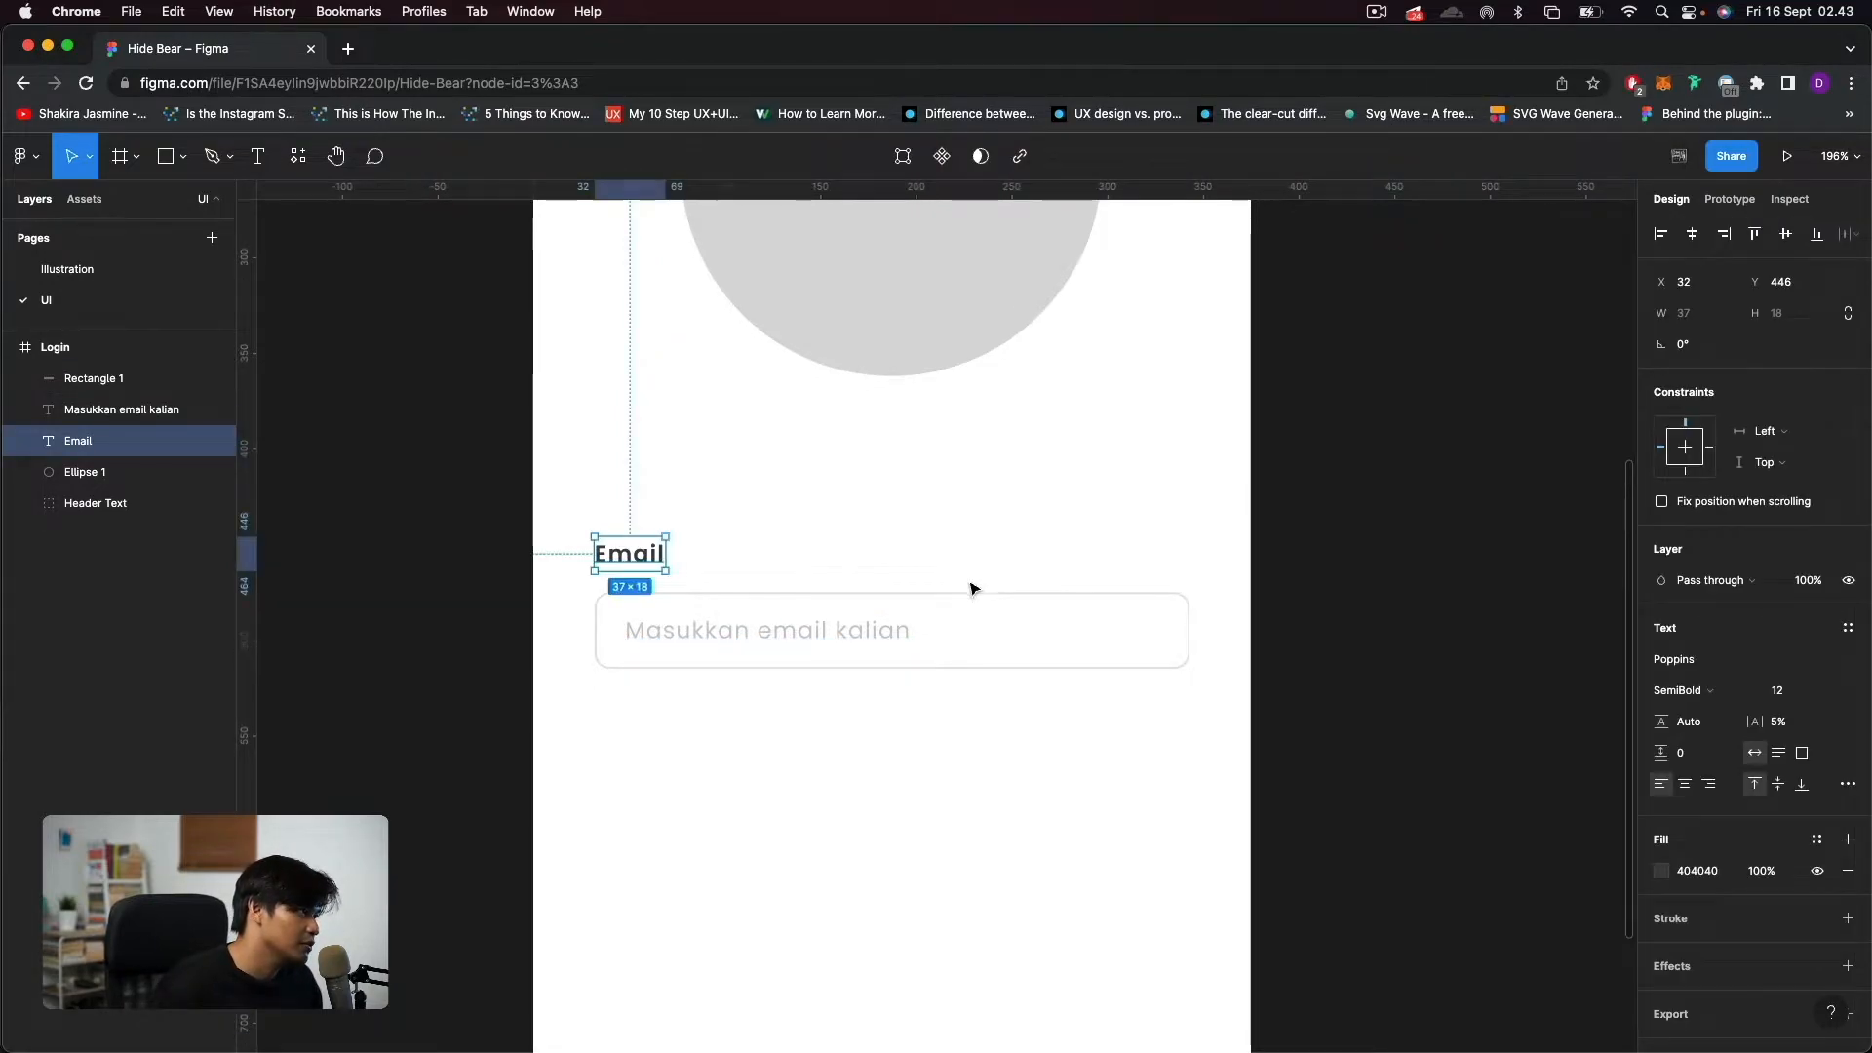
pyautogui.press('Down')
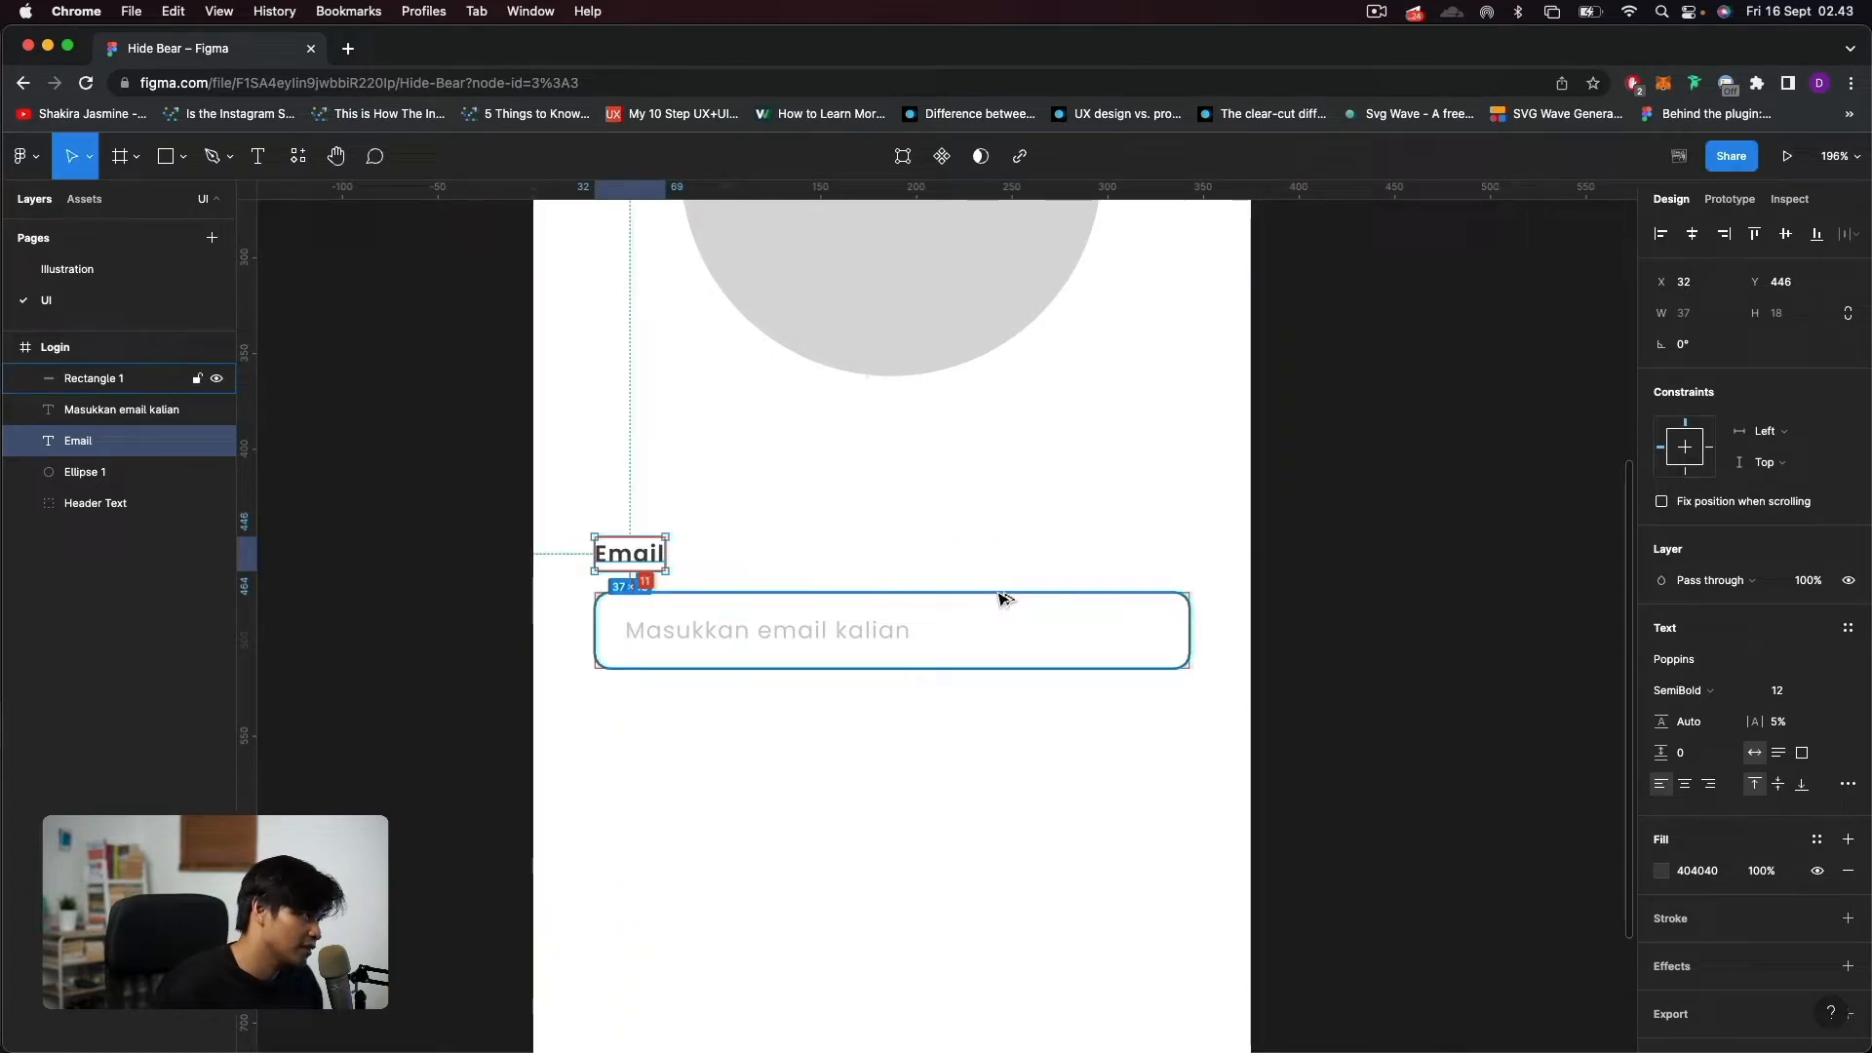
pyautogui.press('Down')
pyautogui.press('Down')
pyautogui.press('Down')
pyautogui.press('Down')
pyautogui.press('Down')
pyautogui.press('Down')
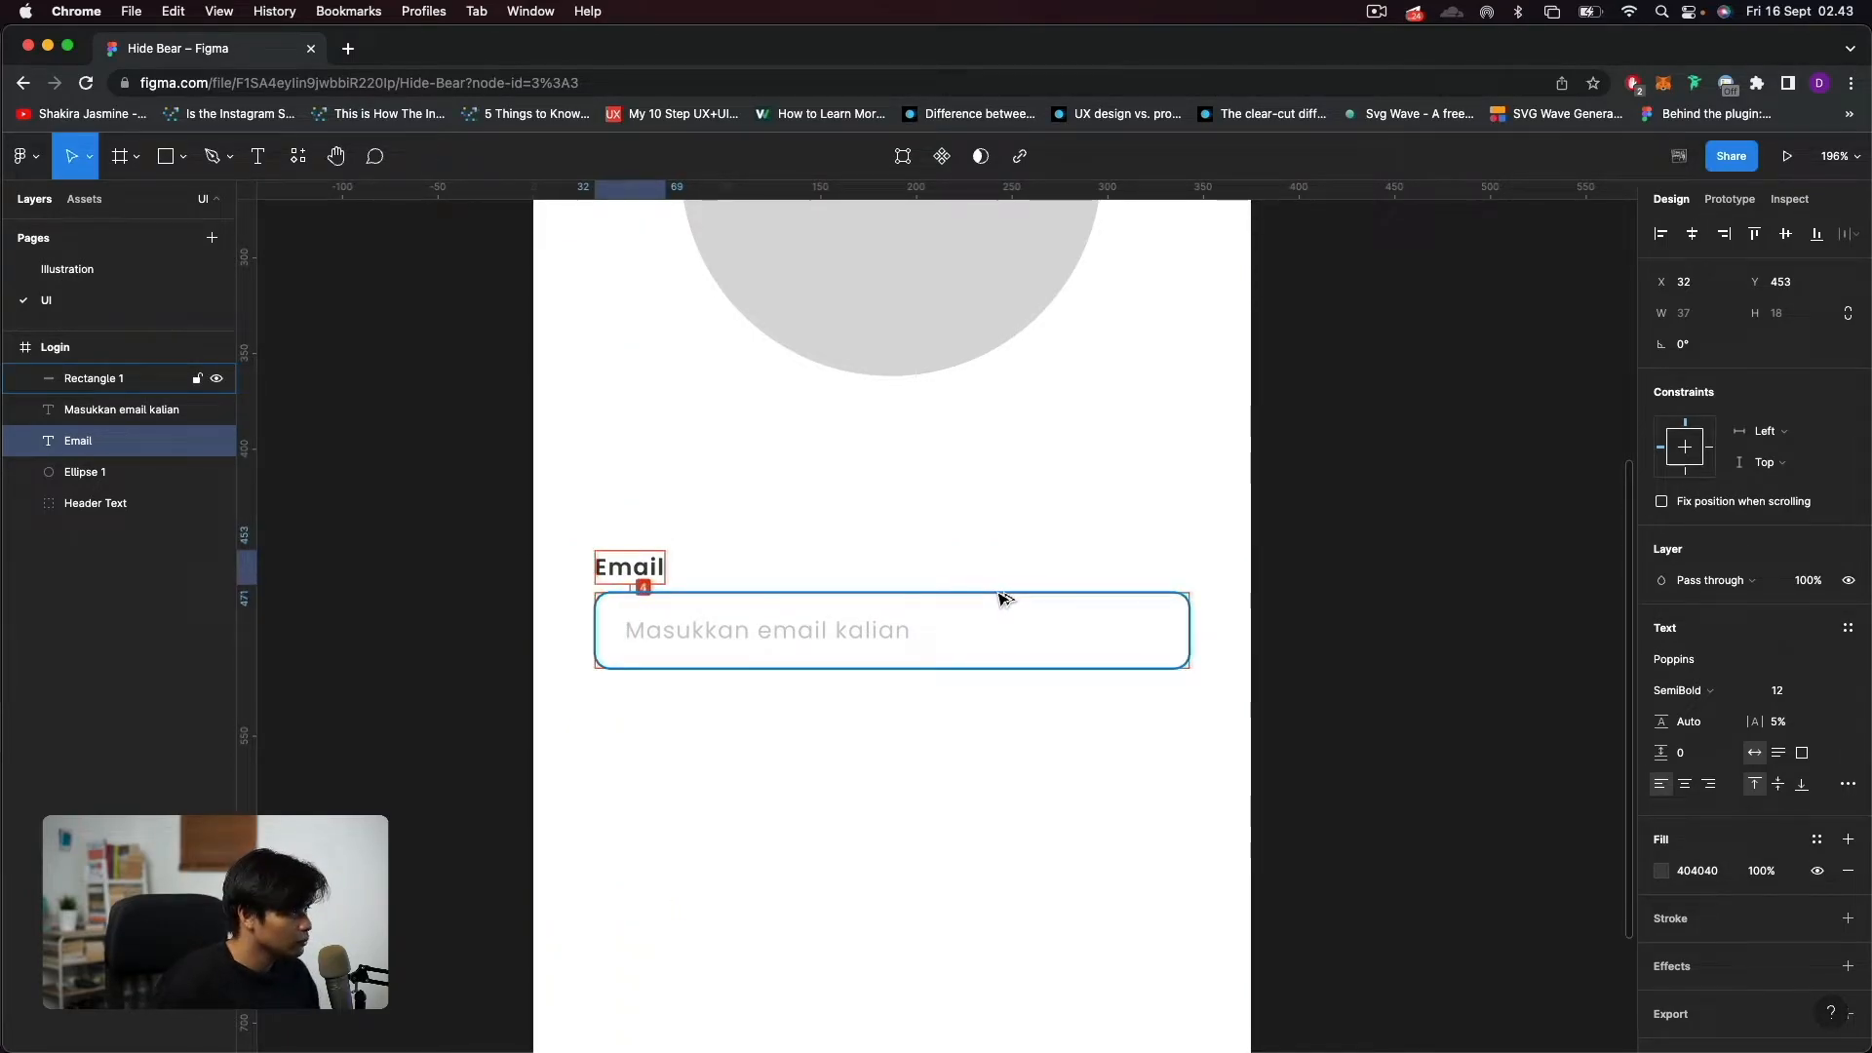
pyautogui.click(950, 861)
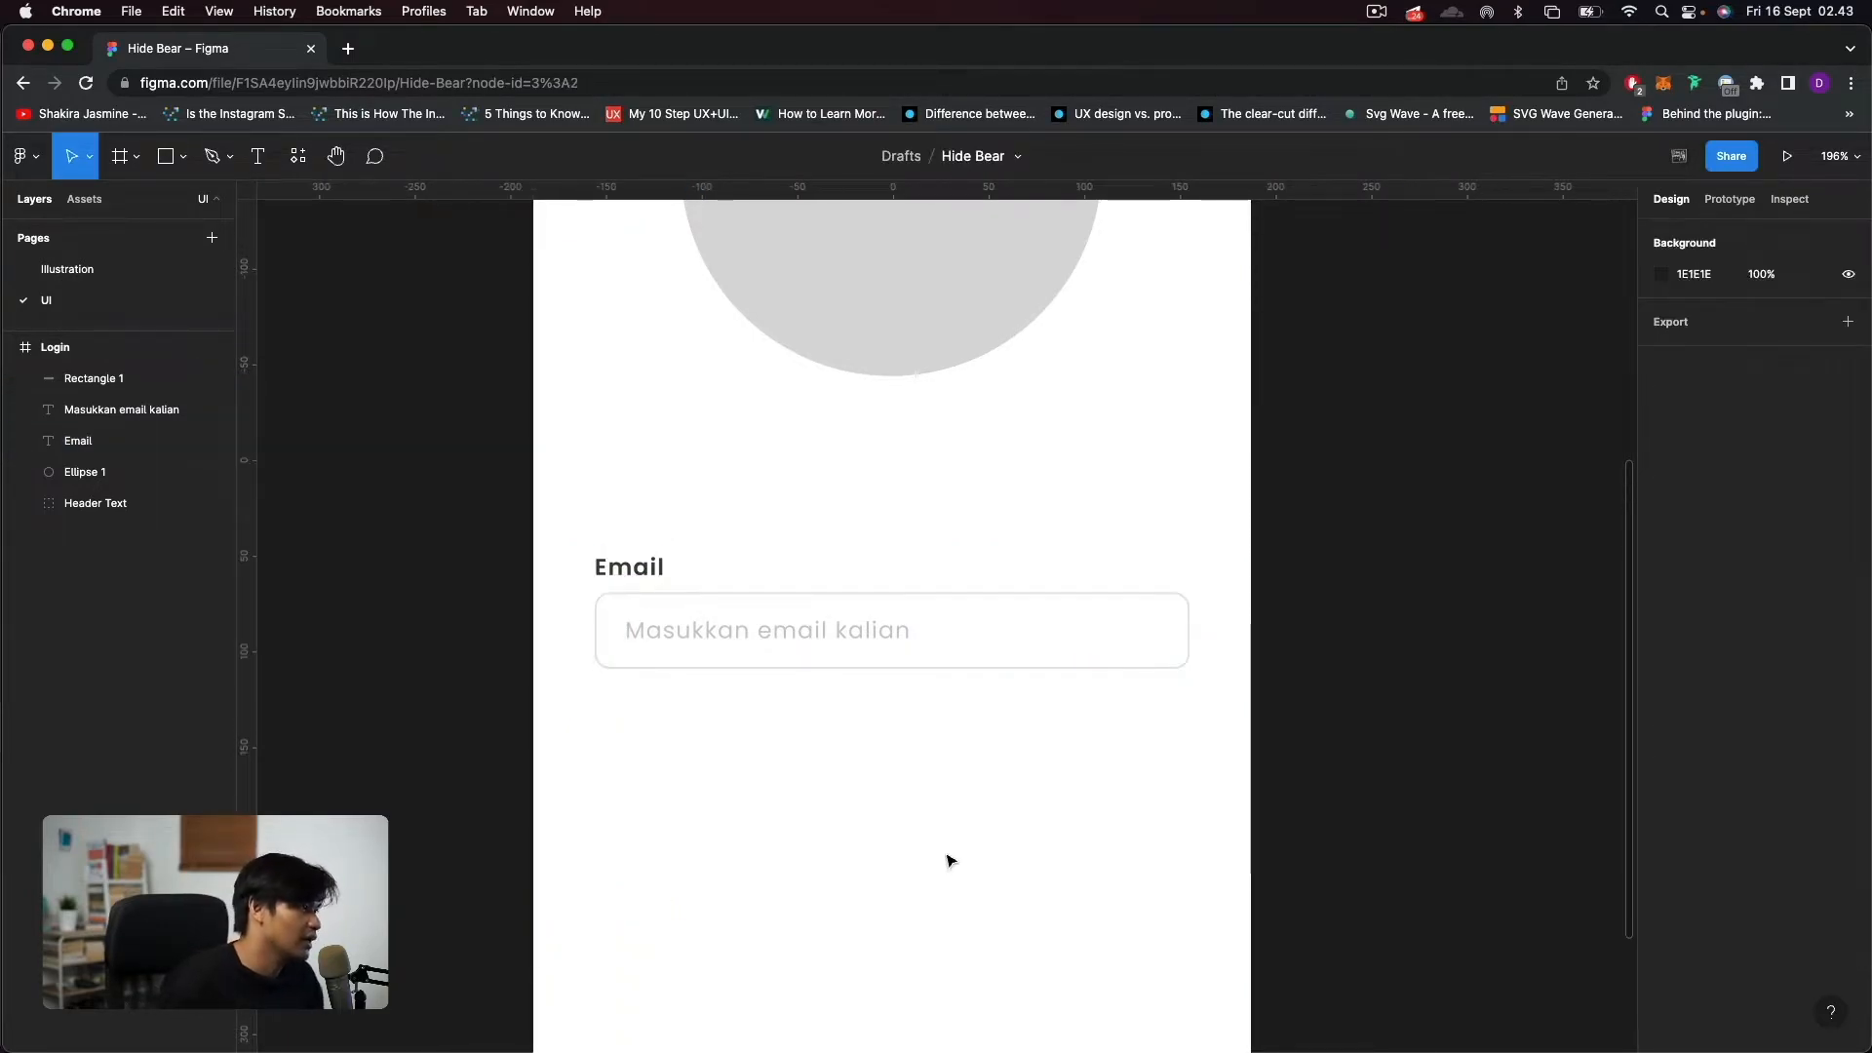
pyautogui.click(618, 577)
pyautogui.click(835, 885)
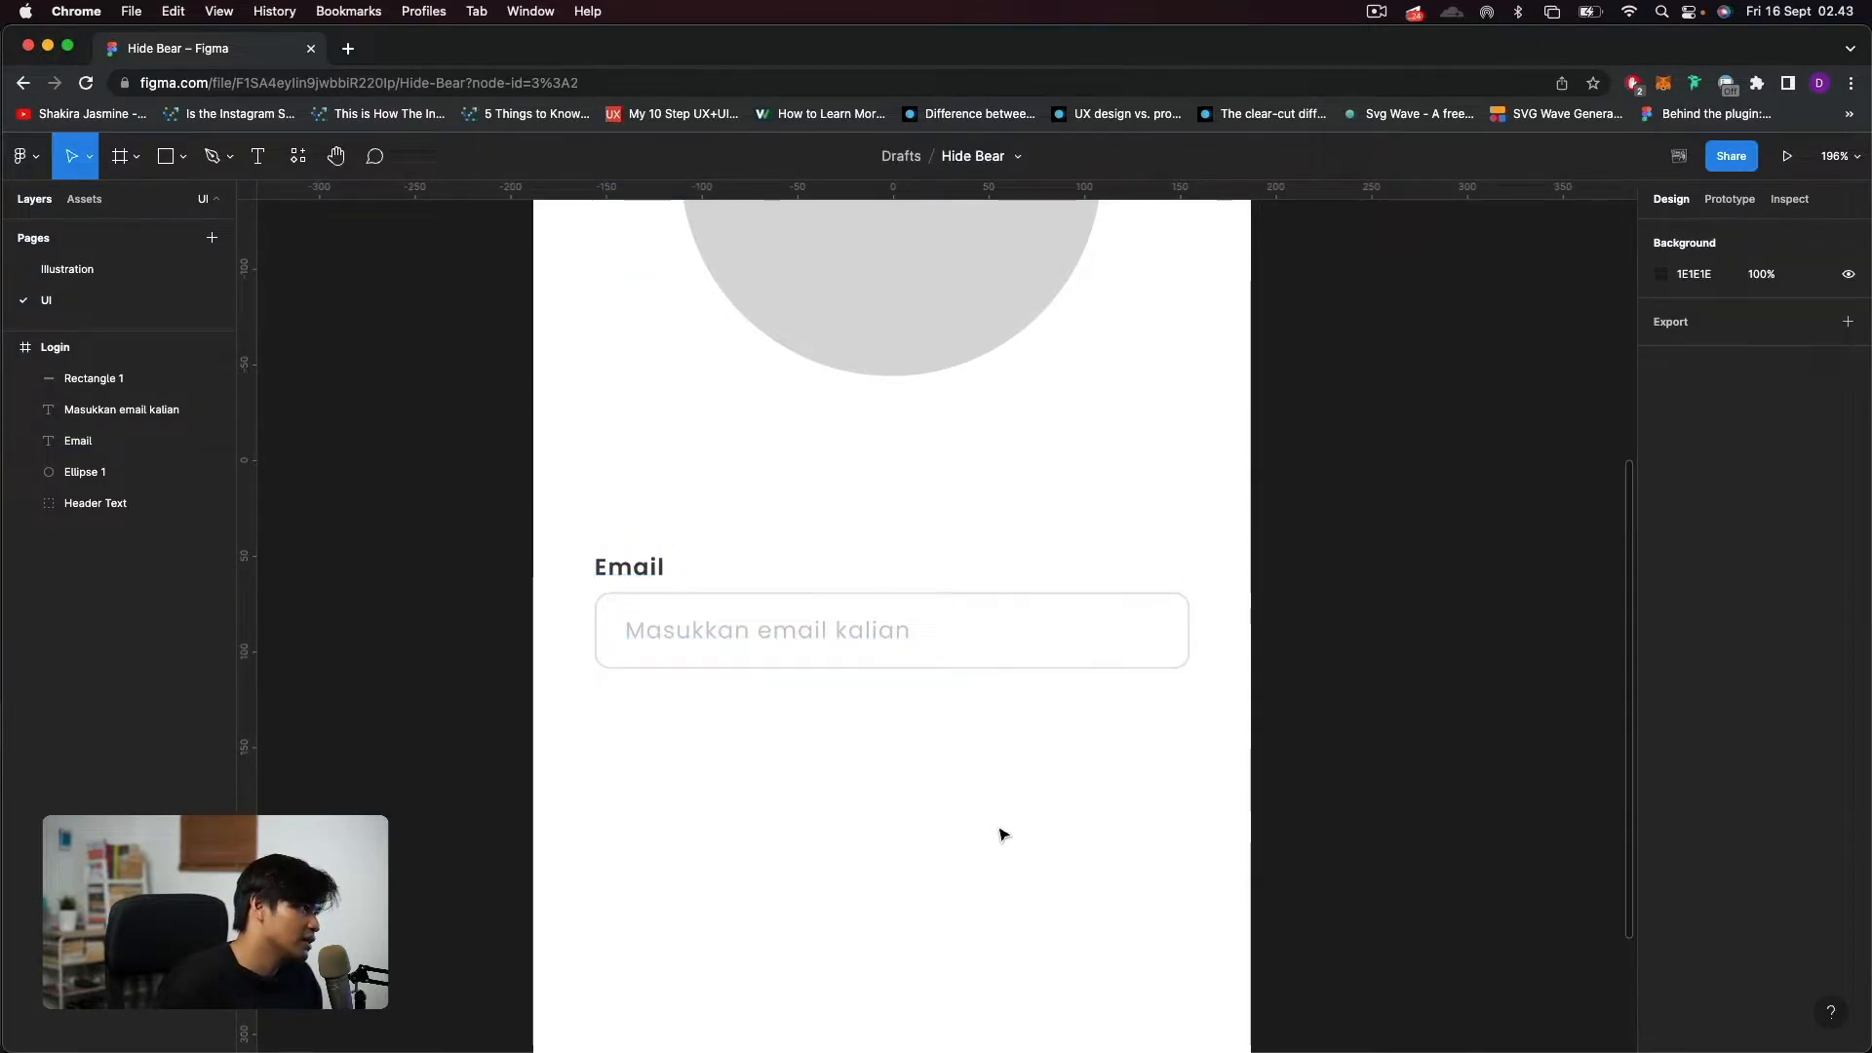
# Group the "Email" label, placeholder and input rectangle, and name the group "Field 1".
pyautogui.moveTo(1202, 912); pyautogui.dragTo(489, 495)
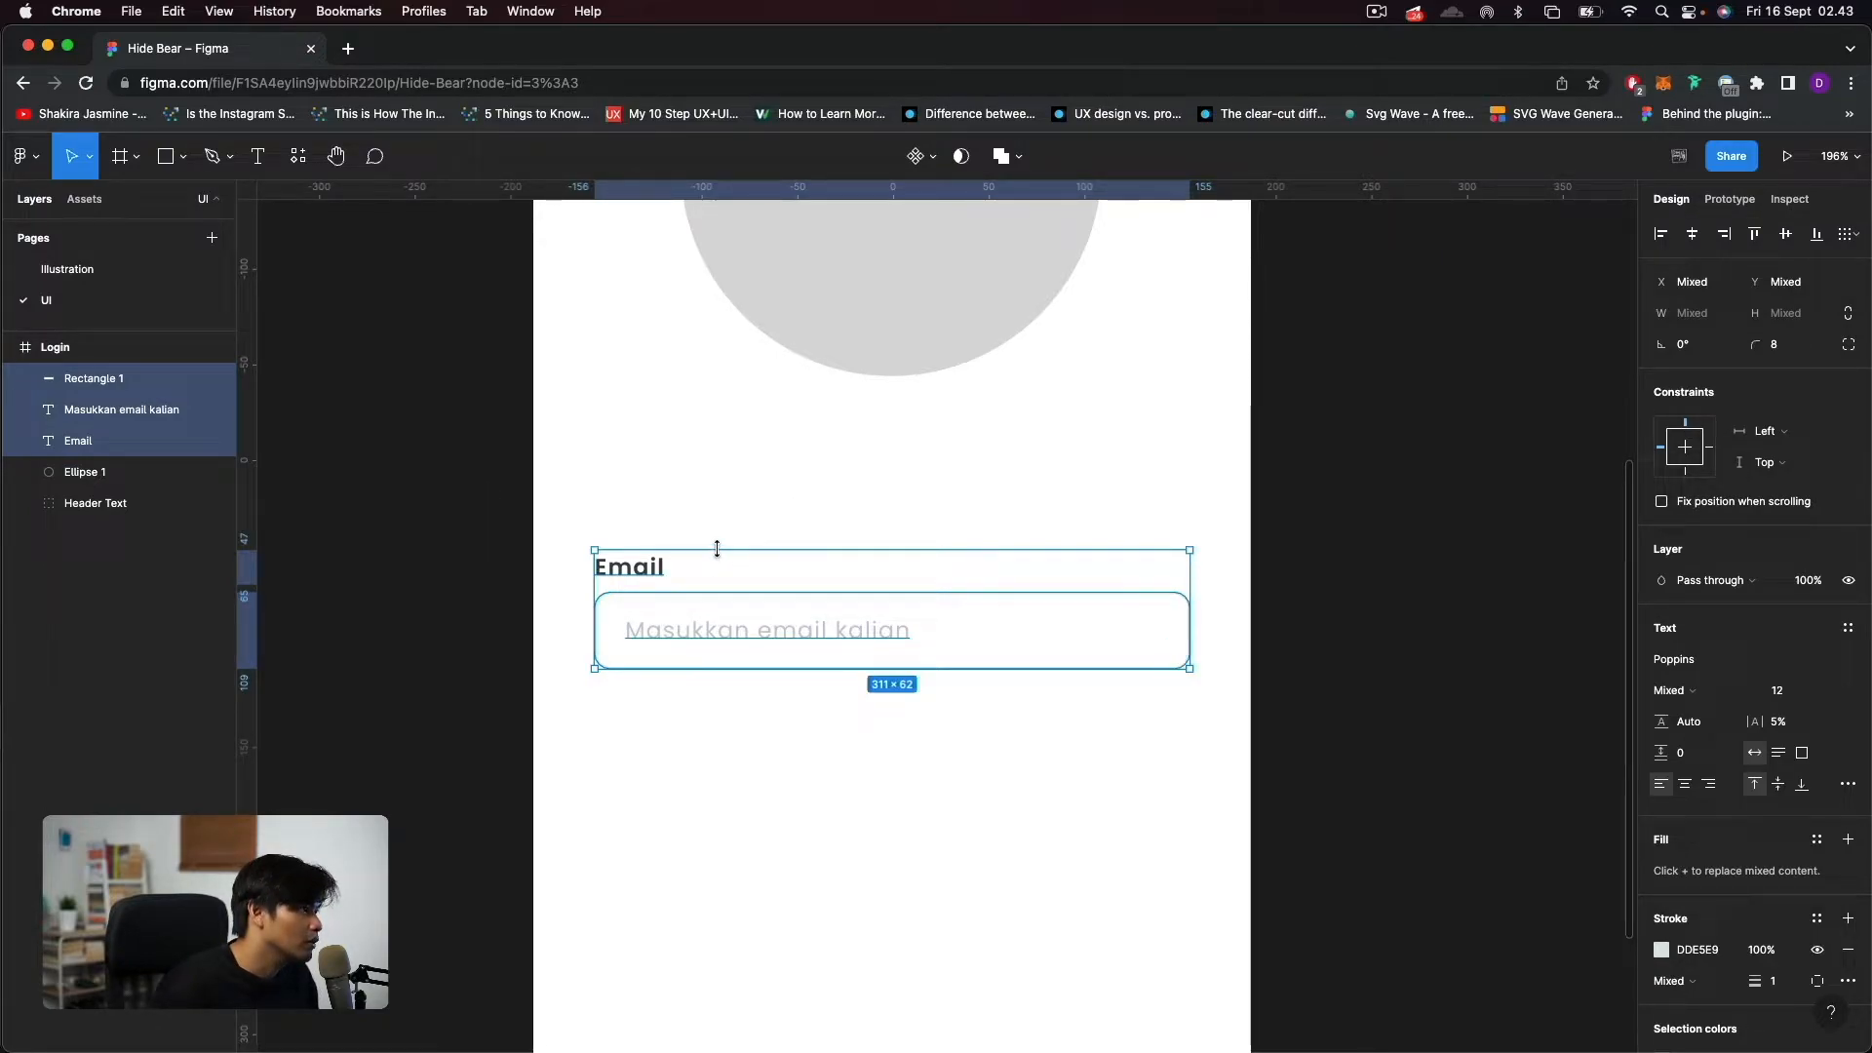
pyautogui.hotkey('ctrl', 'g')
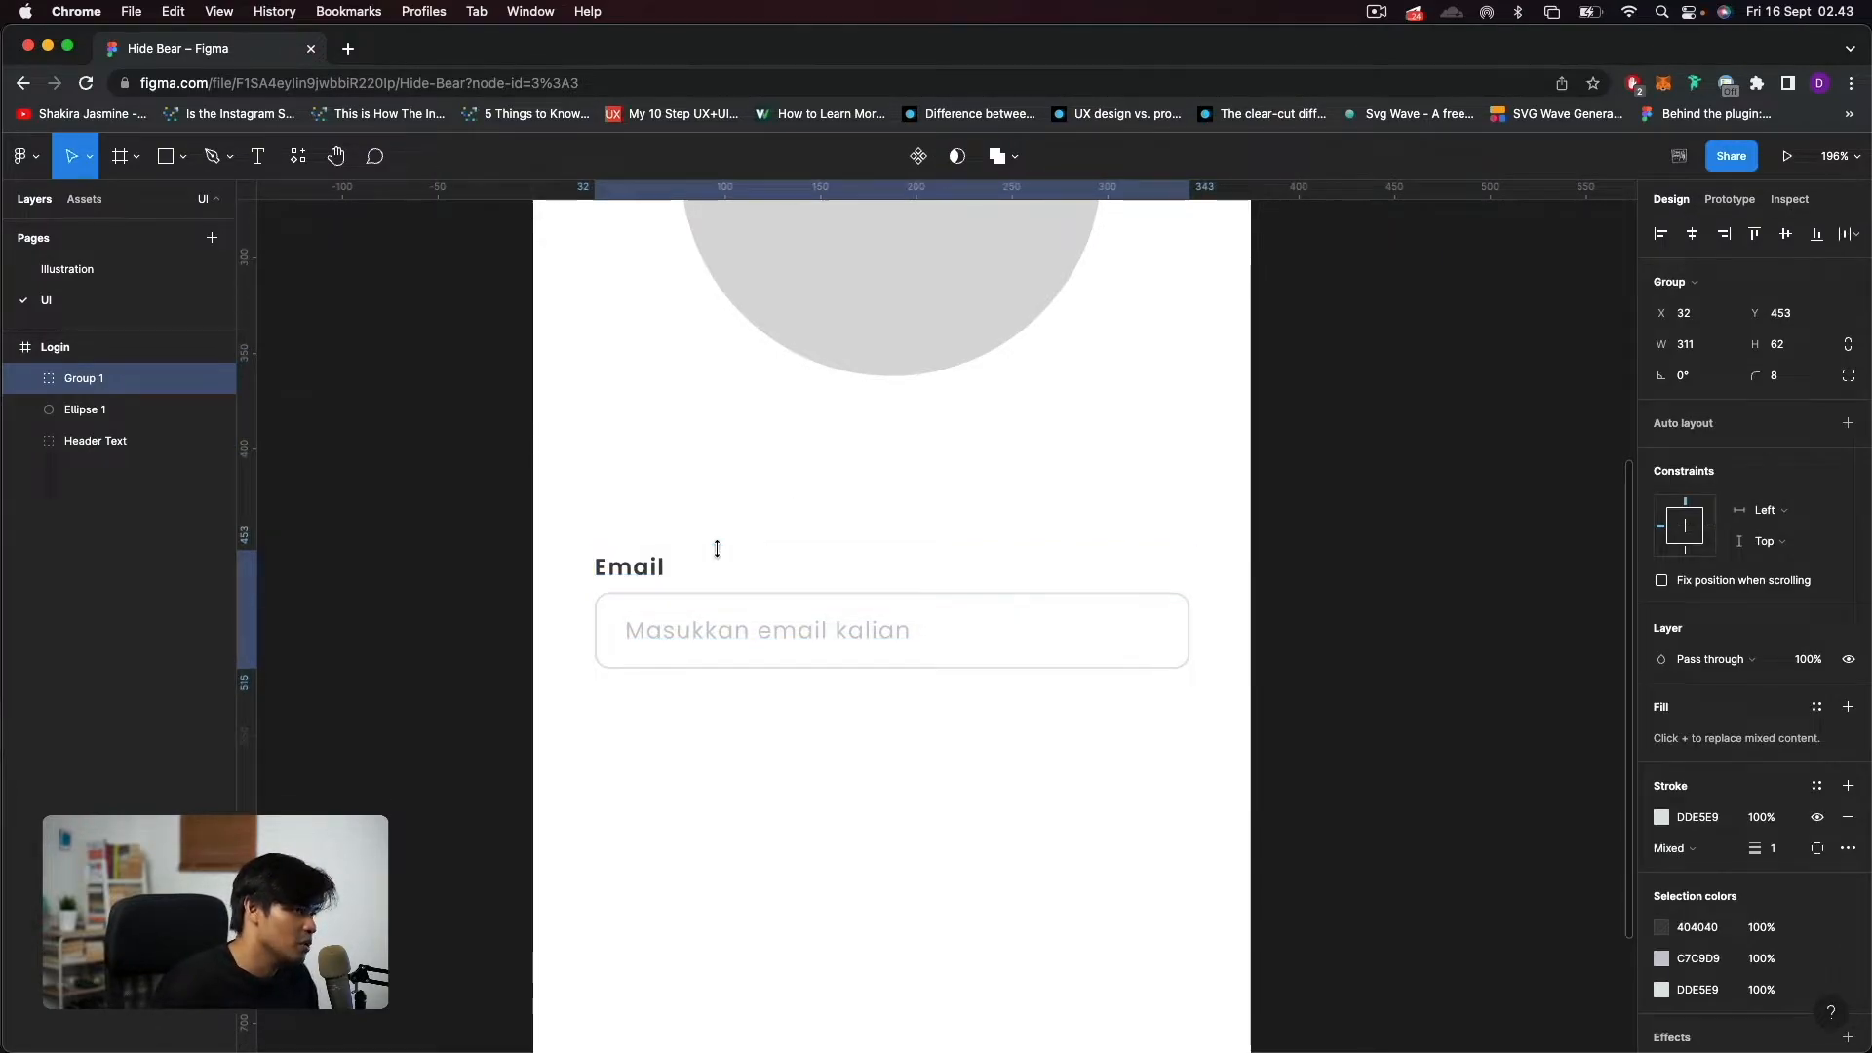
pyautogui.doubleClick(82, 380)
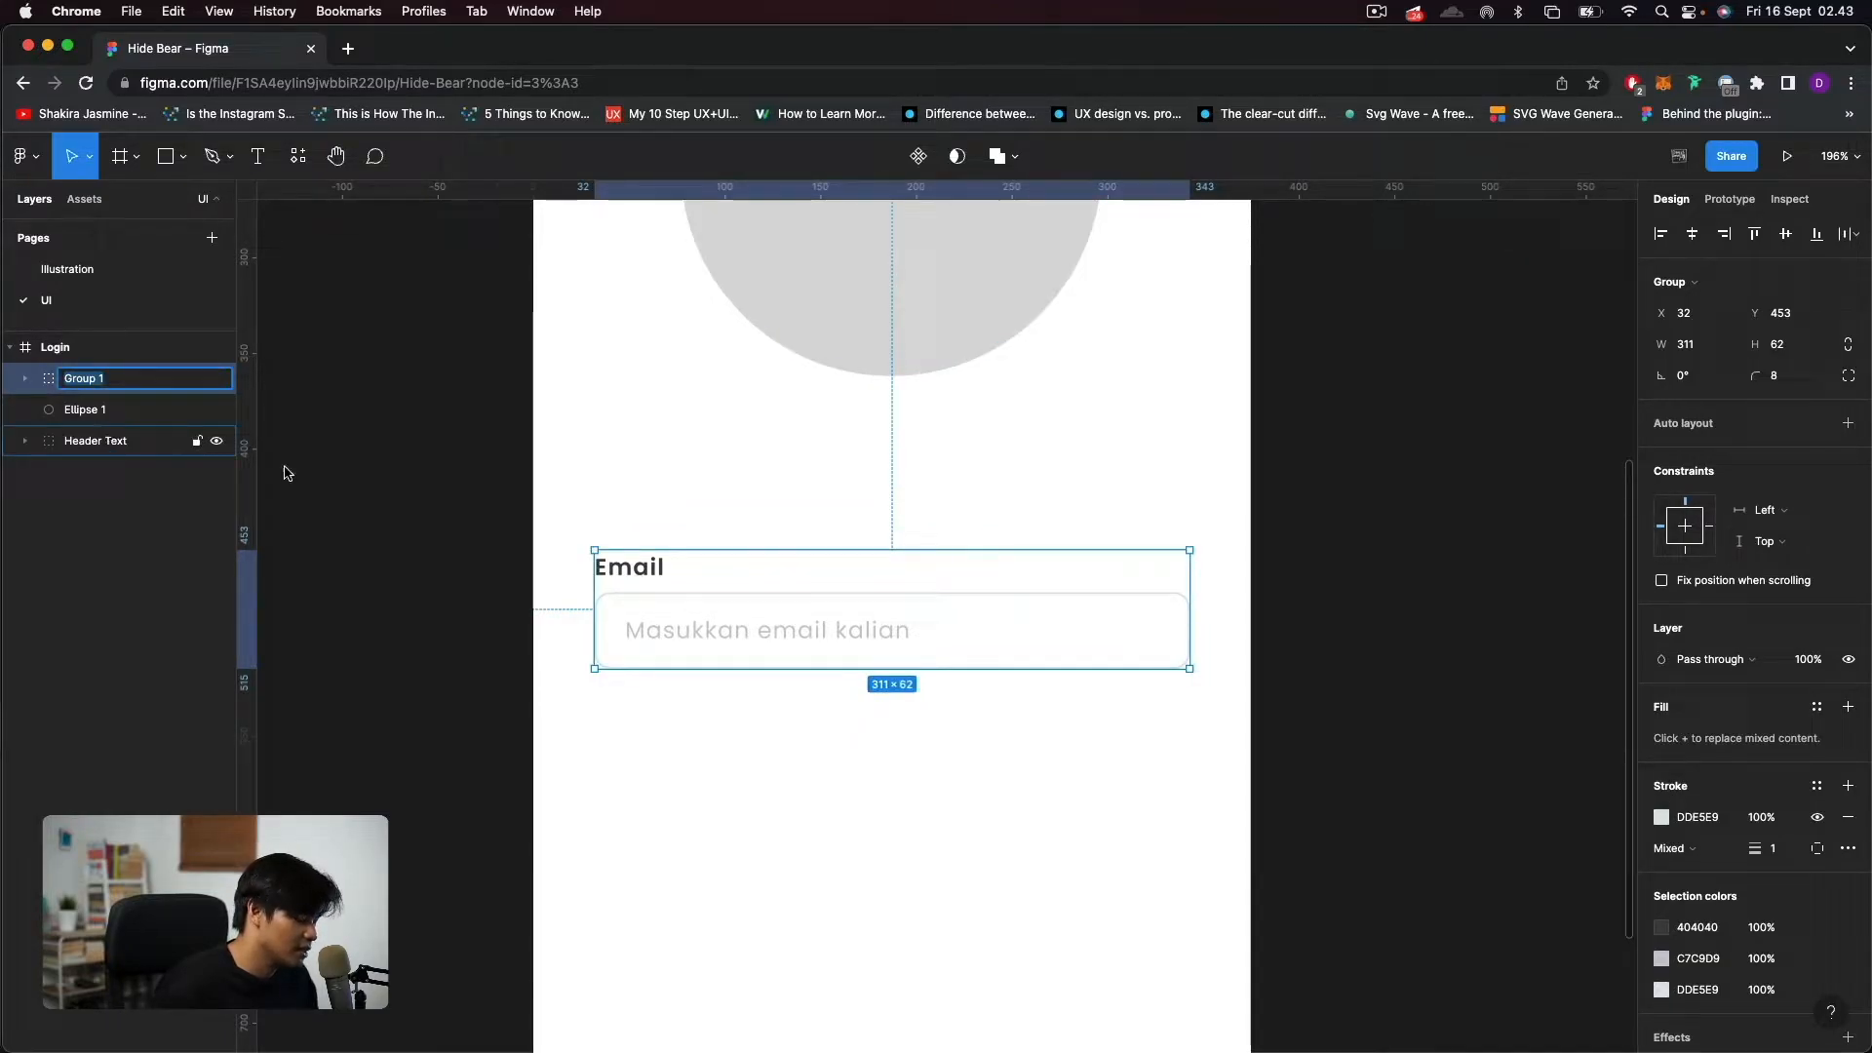
pyautogui.write('Field')
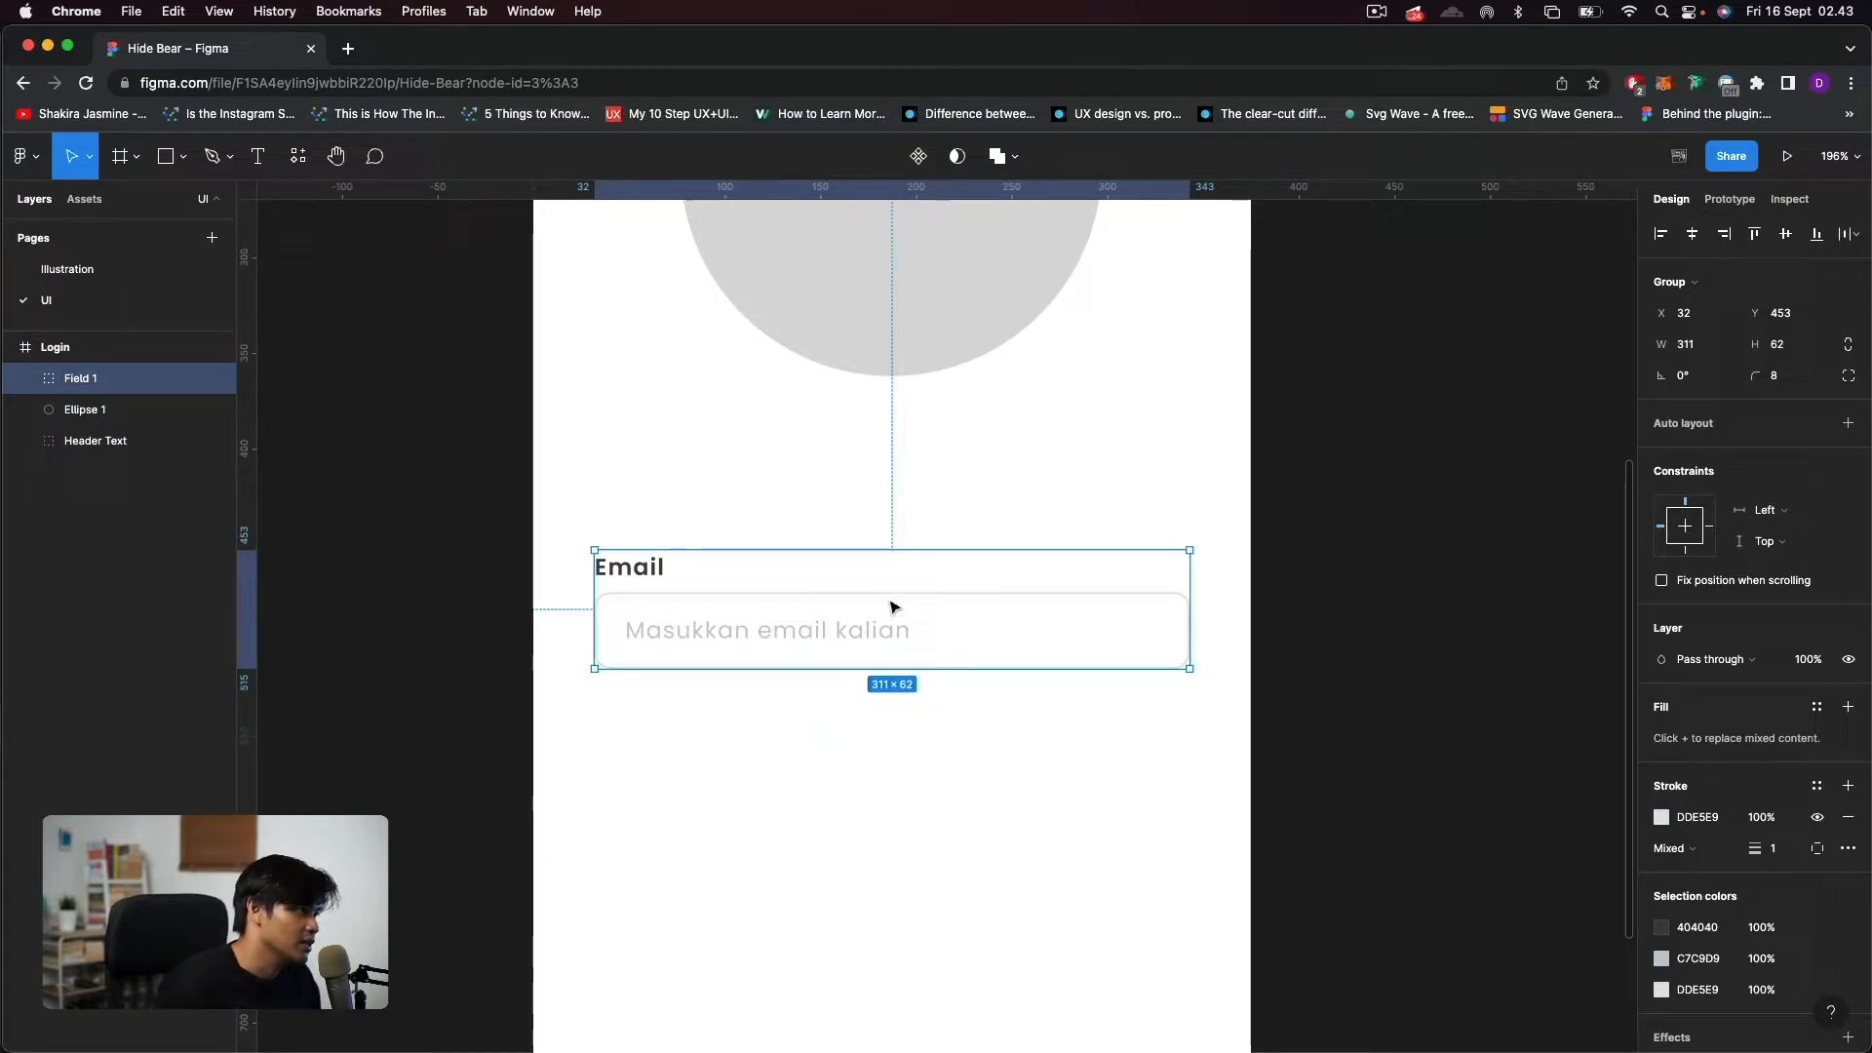
# Duplicate the "Field 1" group directly below the original at Y 530 and change the copy's label to "Password".
pyautogui.press('super+d')
pyautogui.moveTo(907, 621); pyautogui.dragTo(902, 769)
pyautogui.doubleClick(639, 724)
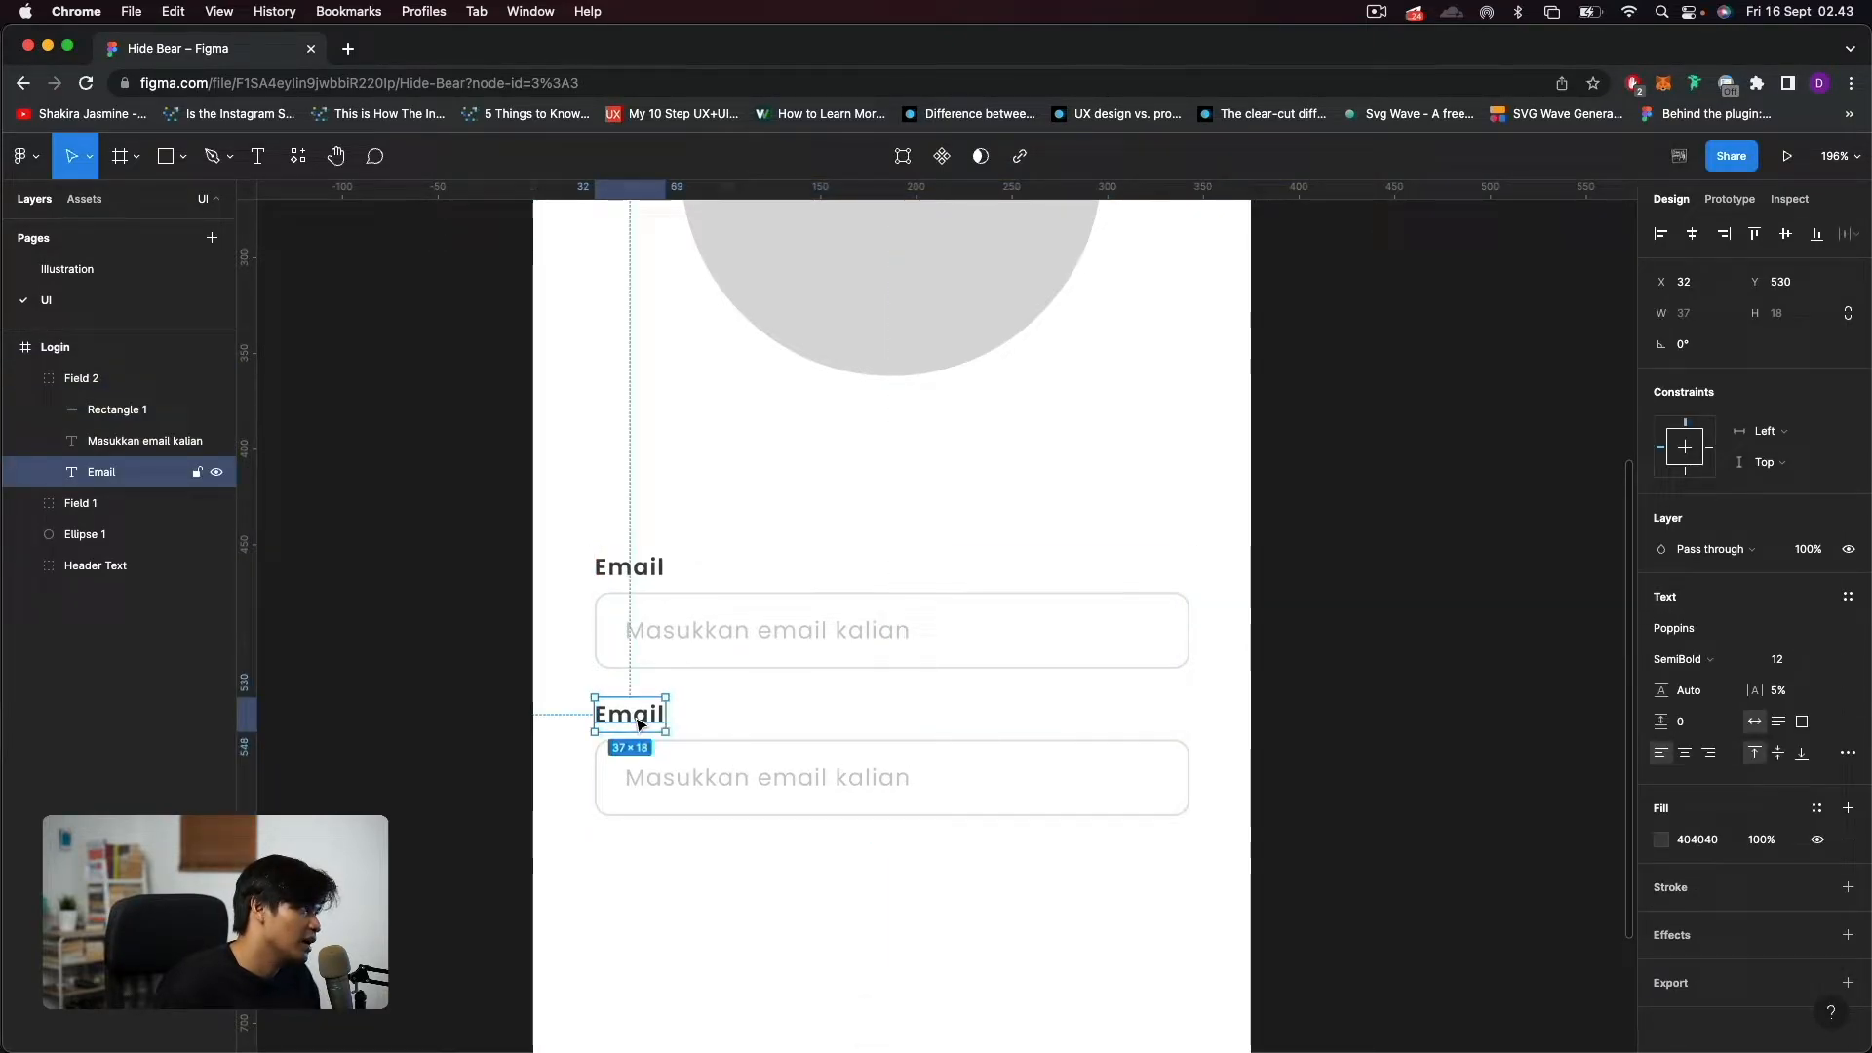
pyautogui.click(25, 379)
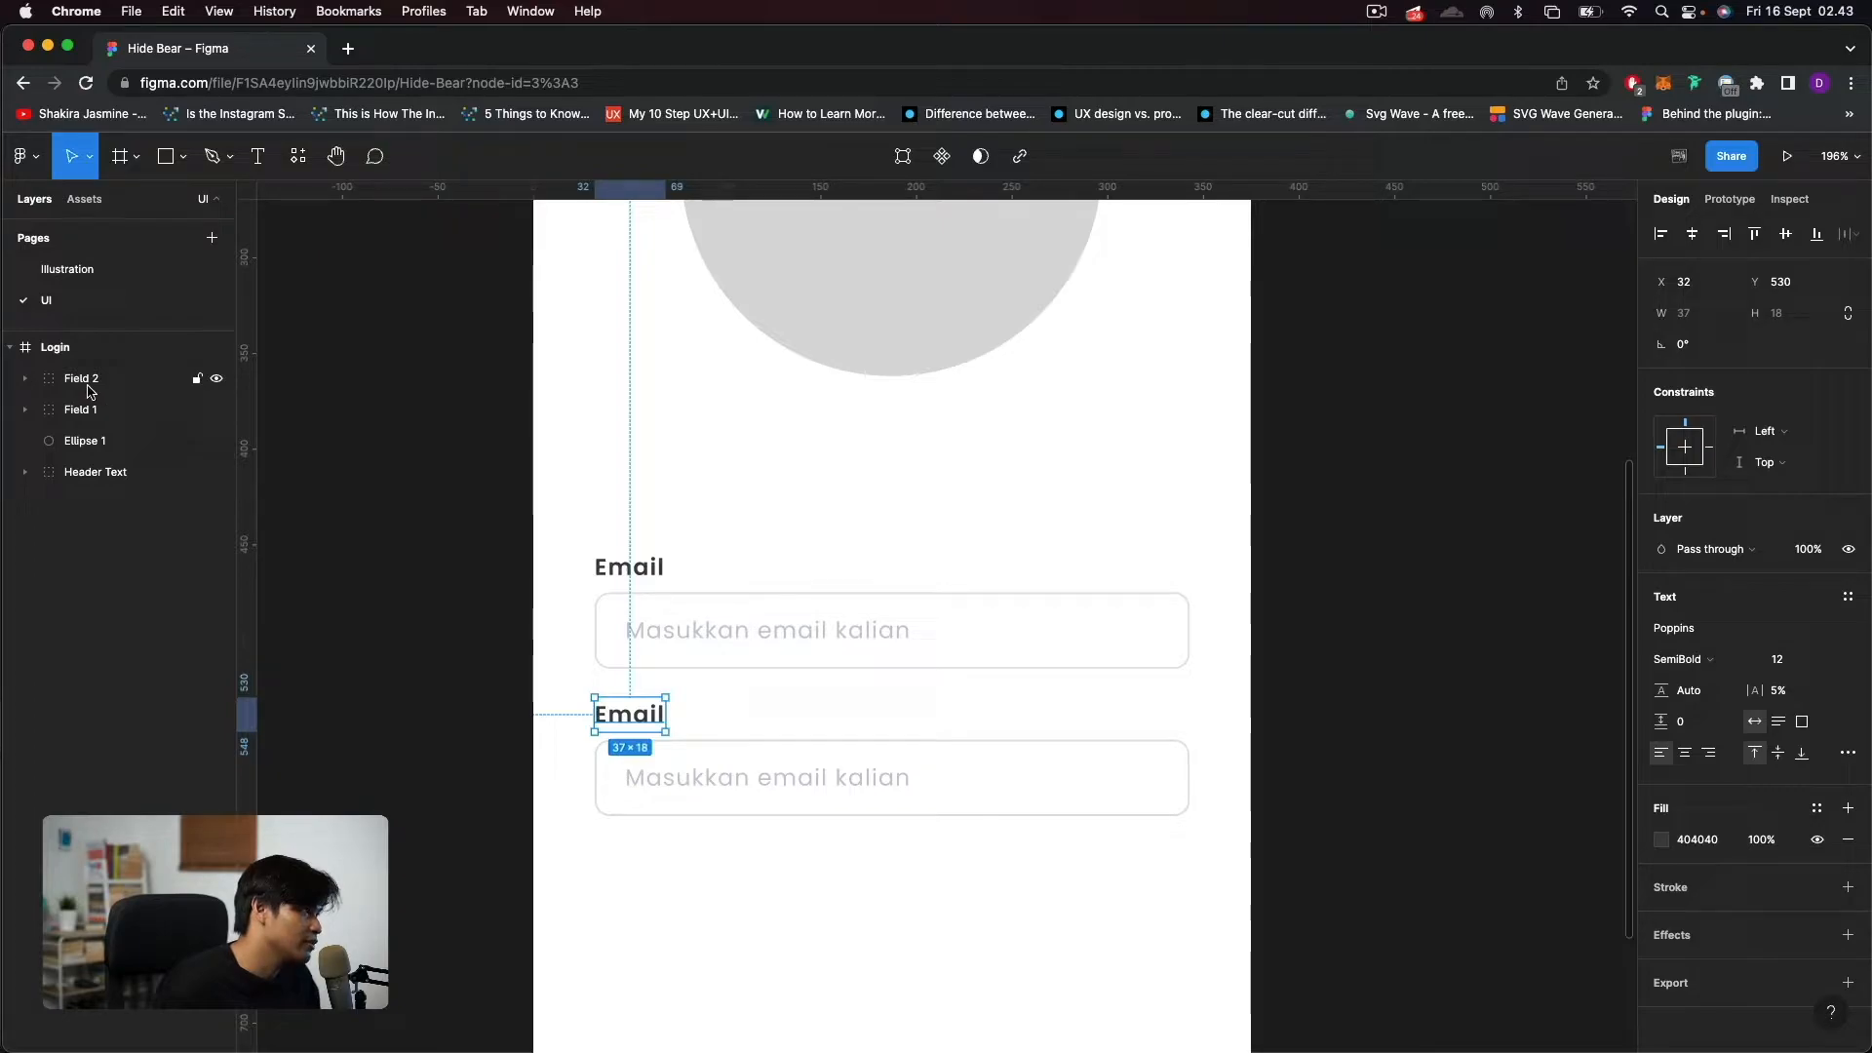
pyautogui.doubleClick(647, 717)
pyautogui.write('Pass')
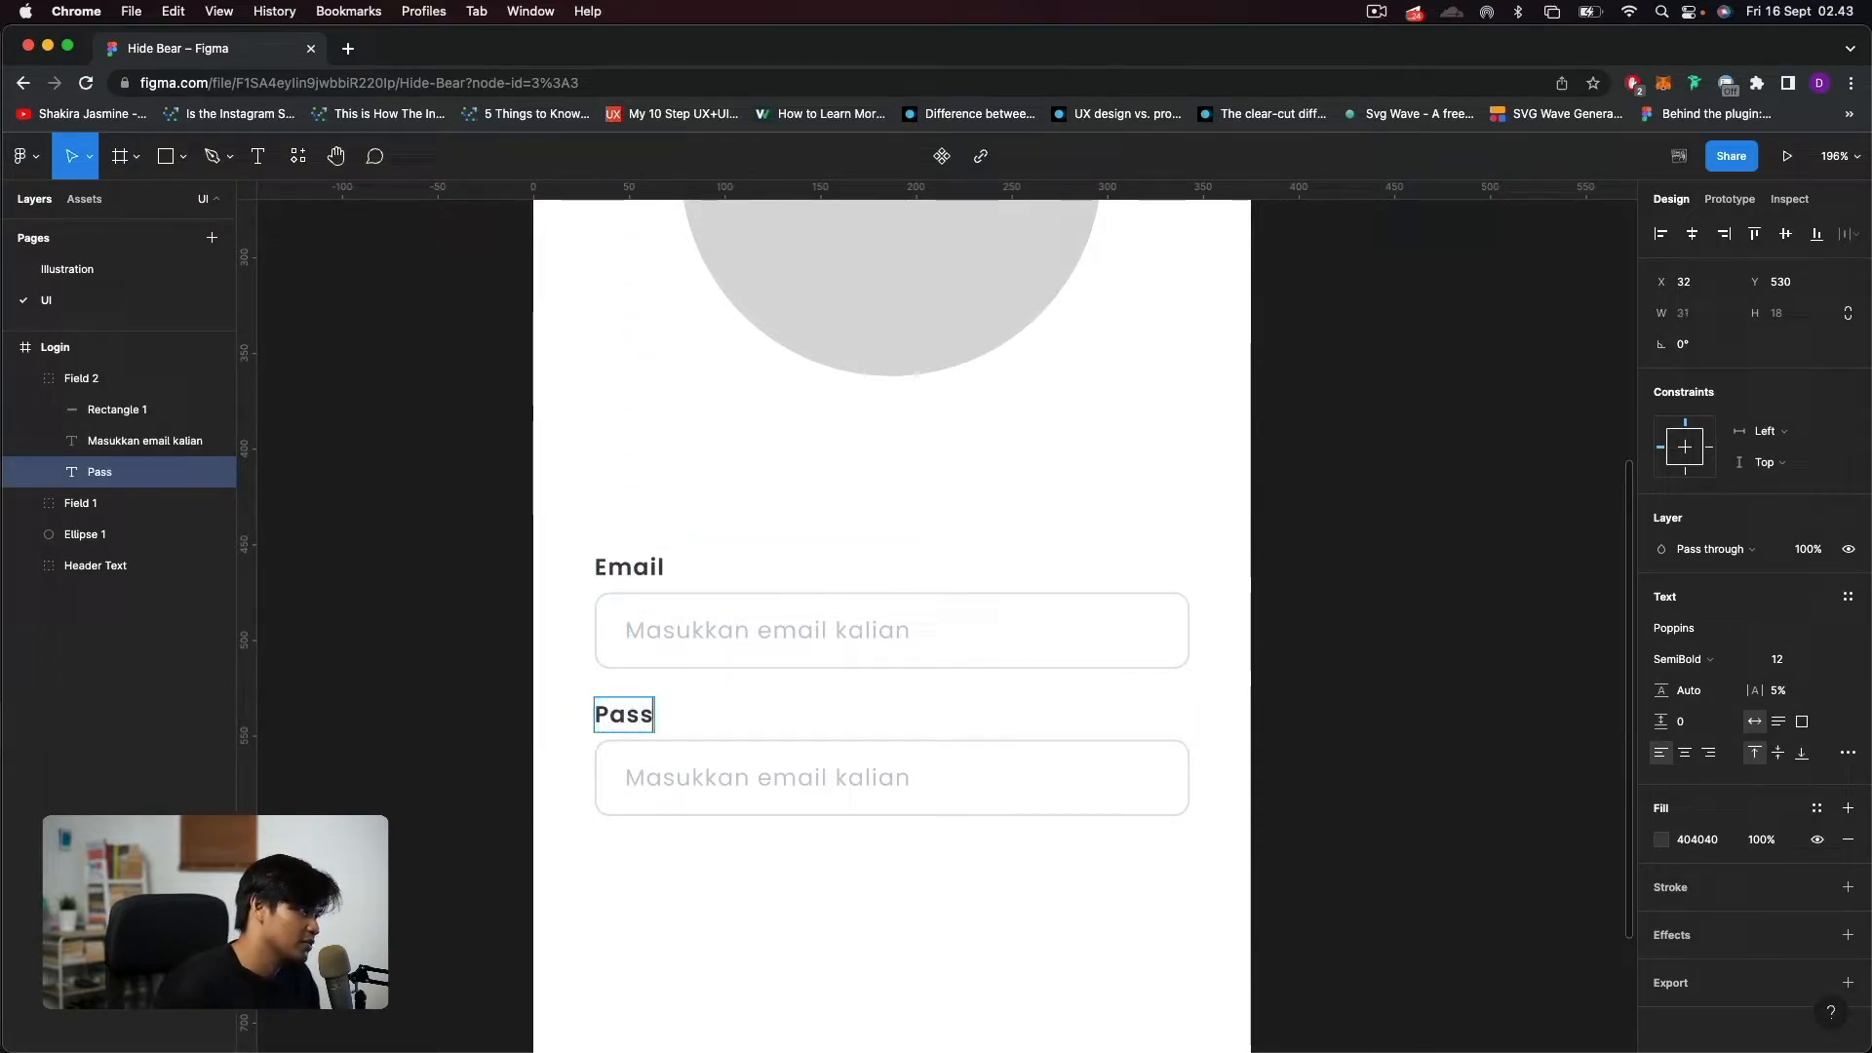
pyautogui.write('word')
# Change the placeholder text in the "Password" field to "Masukkan password".
pyautogui.click(691, 777)
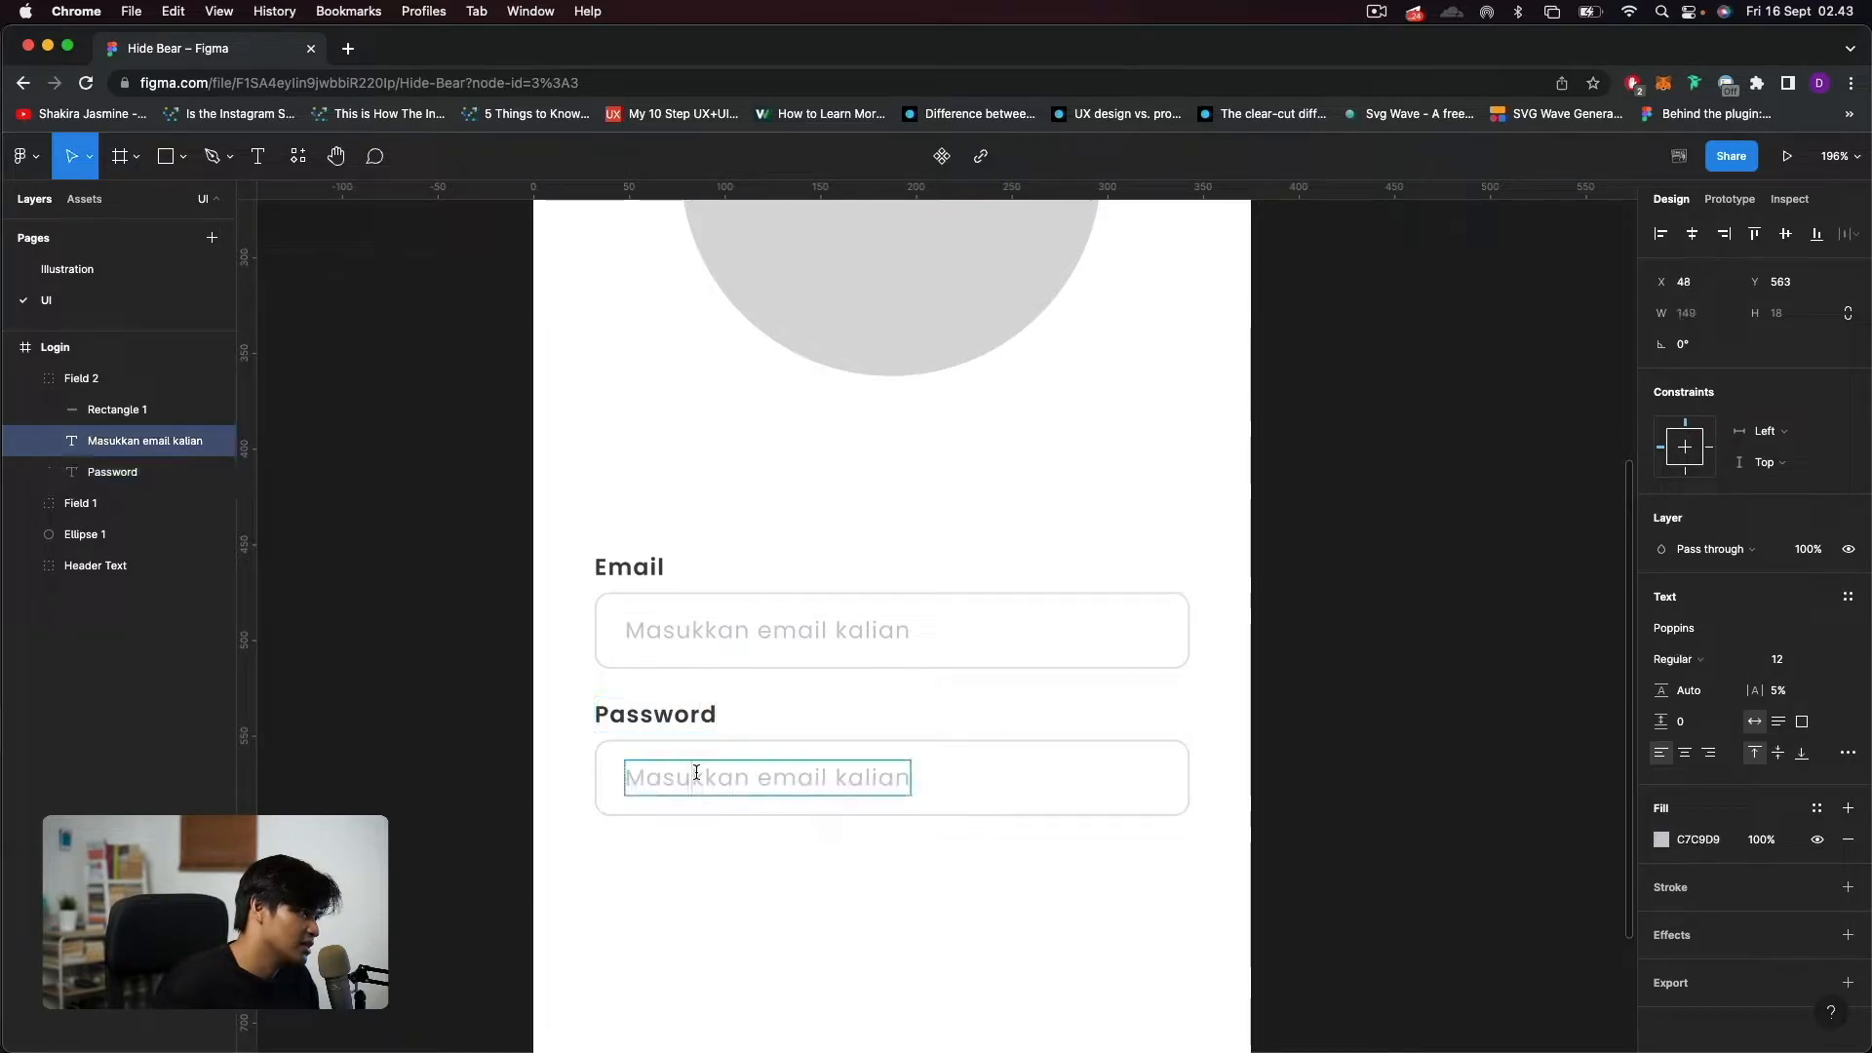
pyautogui.click(758, 780)
pyautogui.press('super+shift+Right')
pyautogui.write('password')
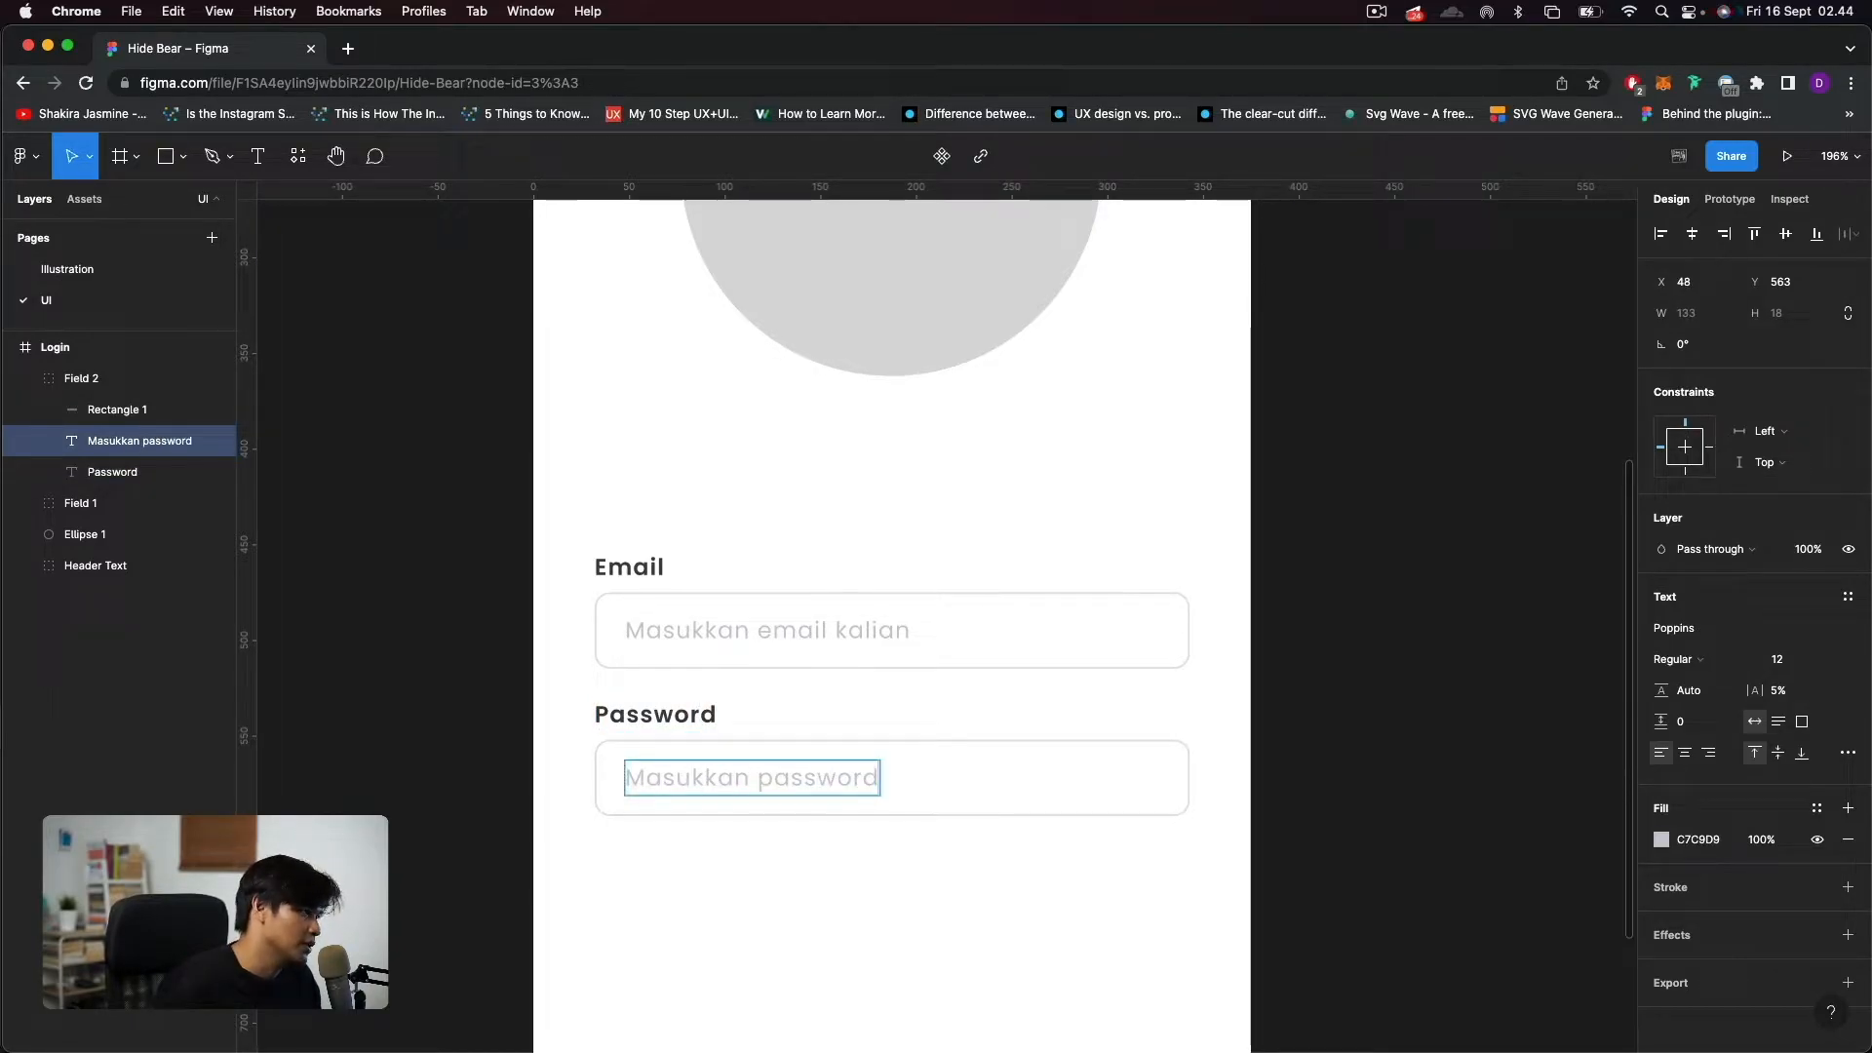
pyautogui.click(1047, 882)
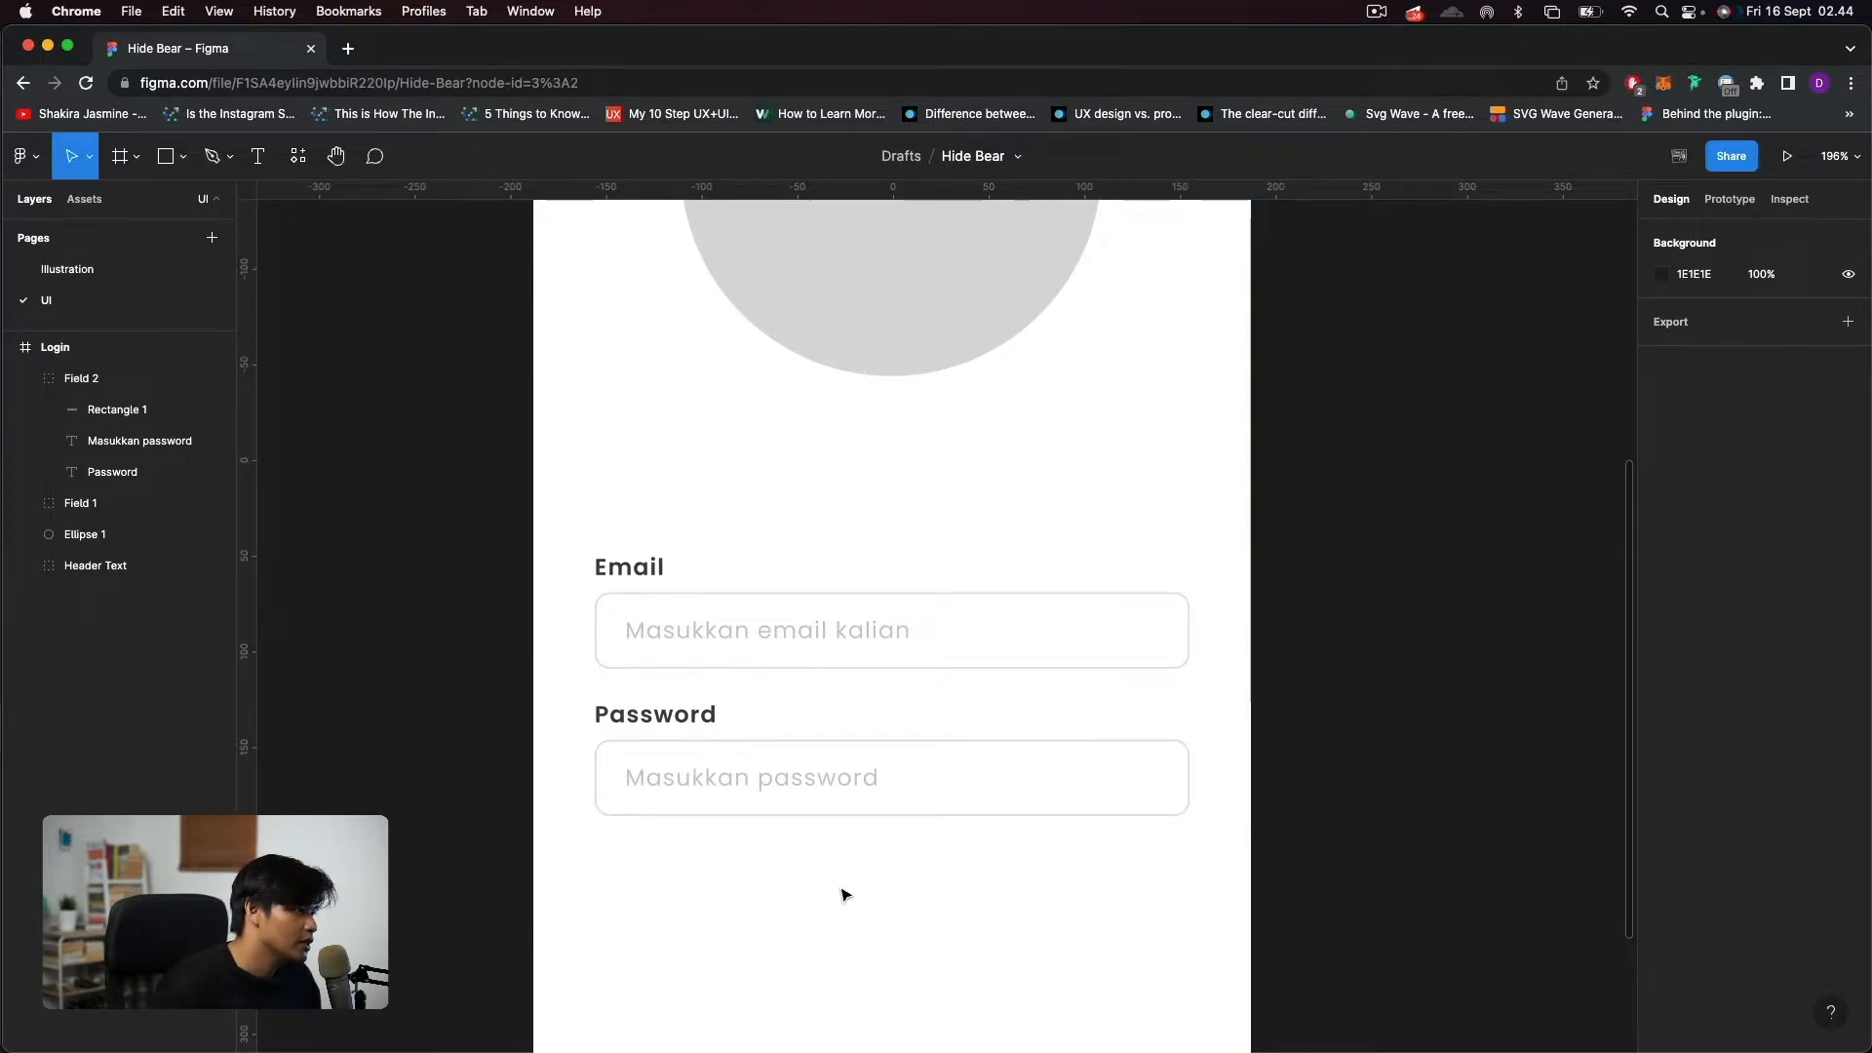
# Search the plugins for "icon" and run the Iconly v2.3 plugin.
pyautogui.scroll(-5, 844, 894)
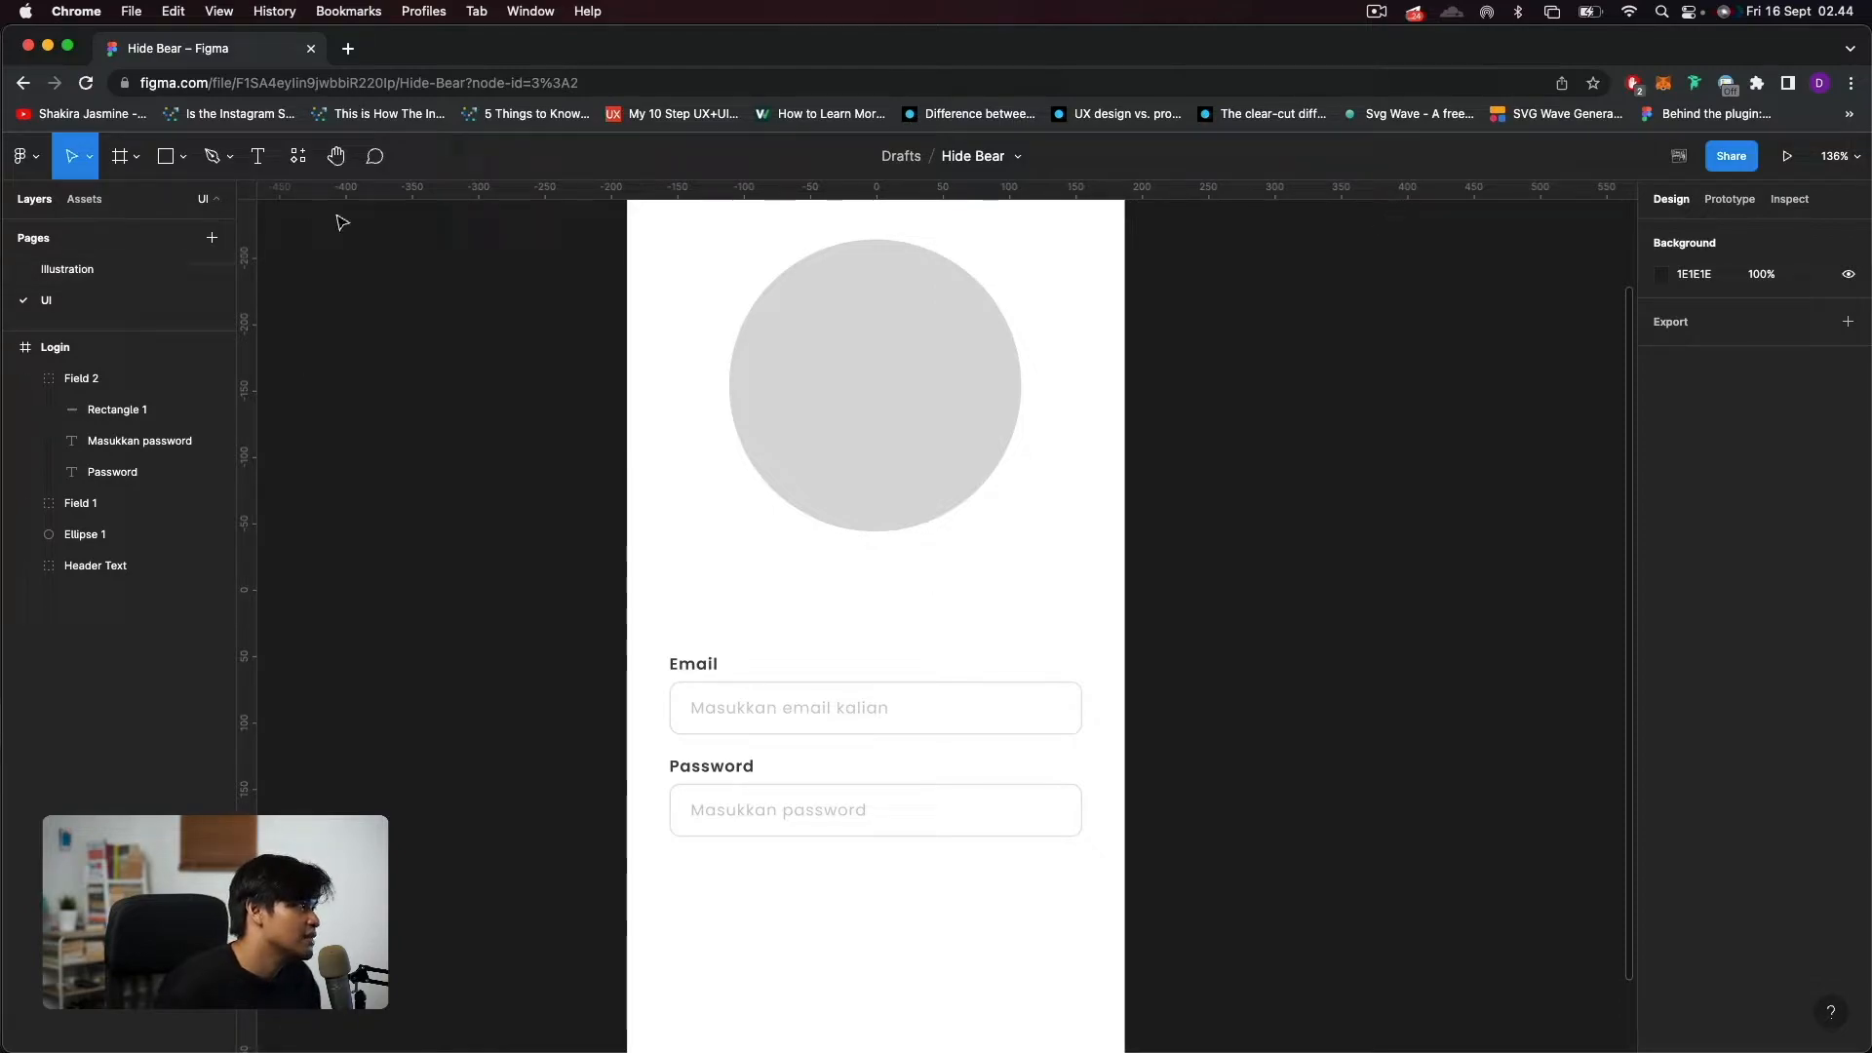
pyautogui.click(295, 173)
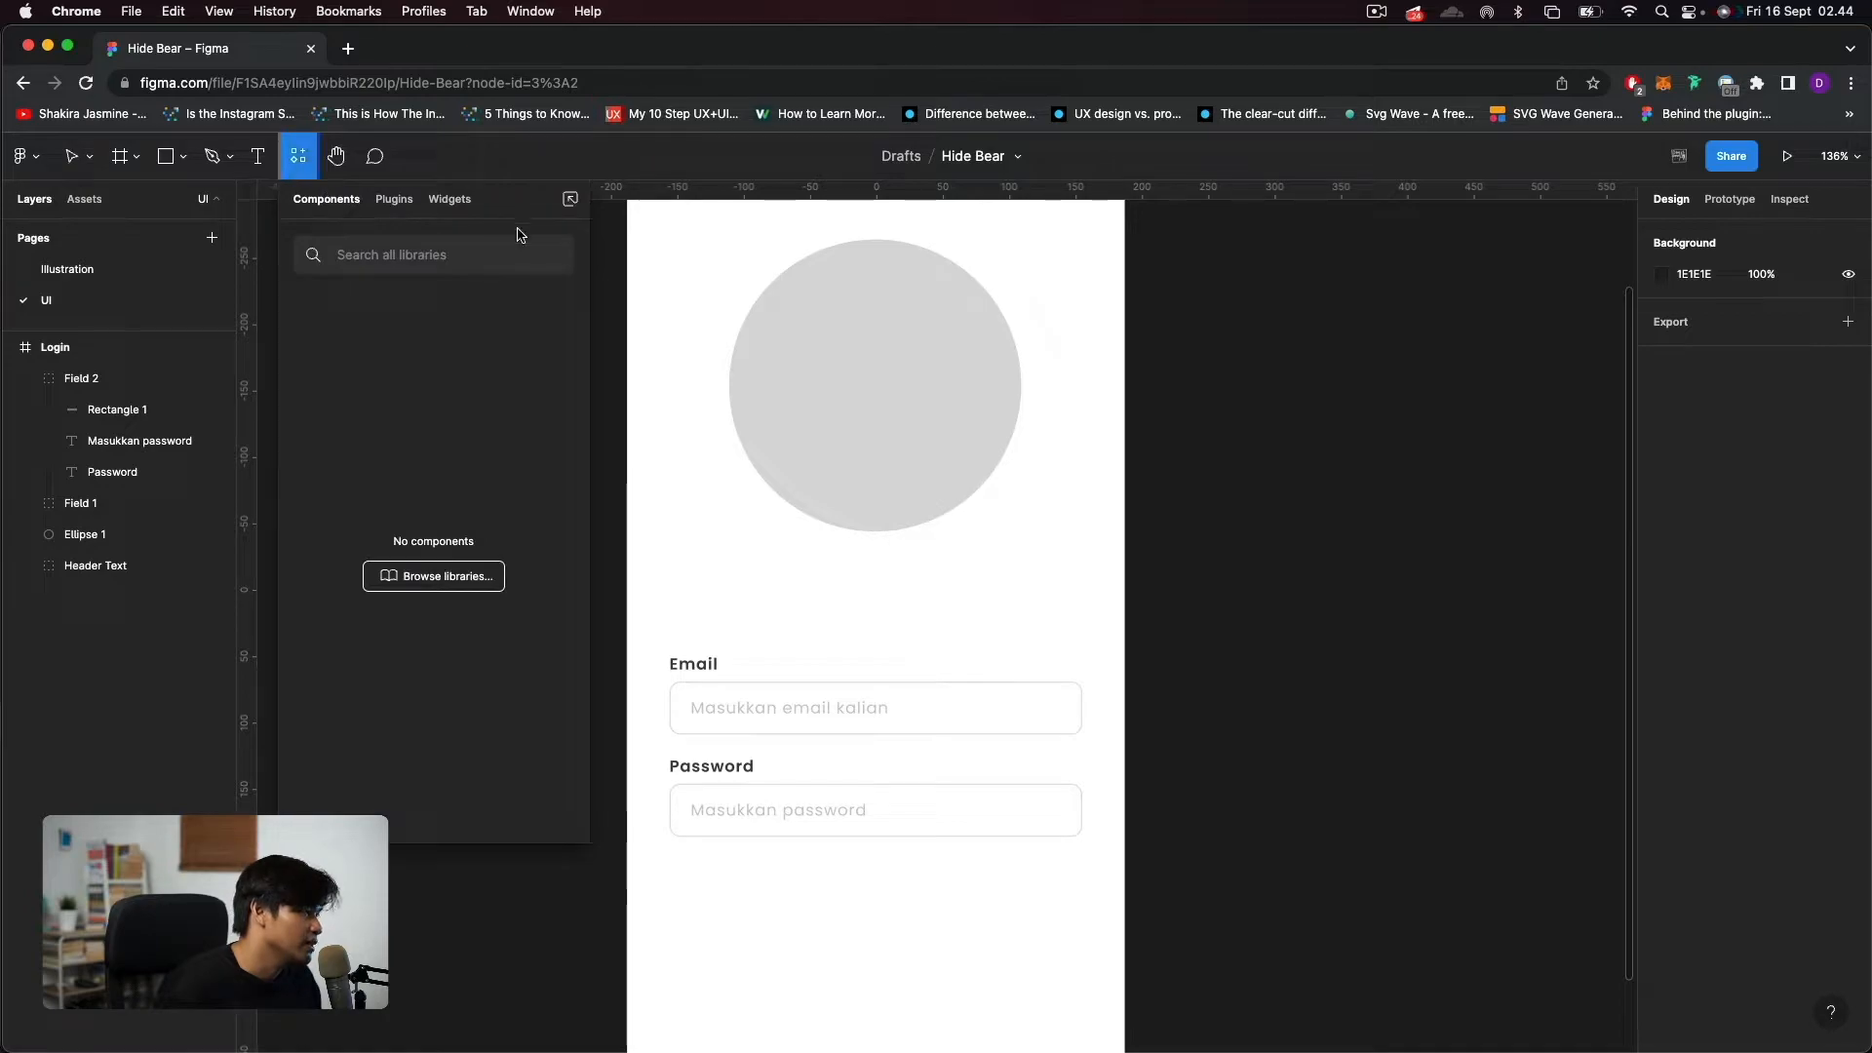
pyautogui.click(393, 198)
pyautogui.write('icon')
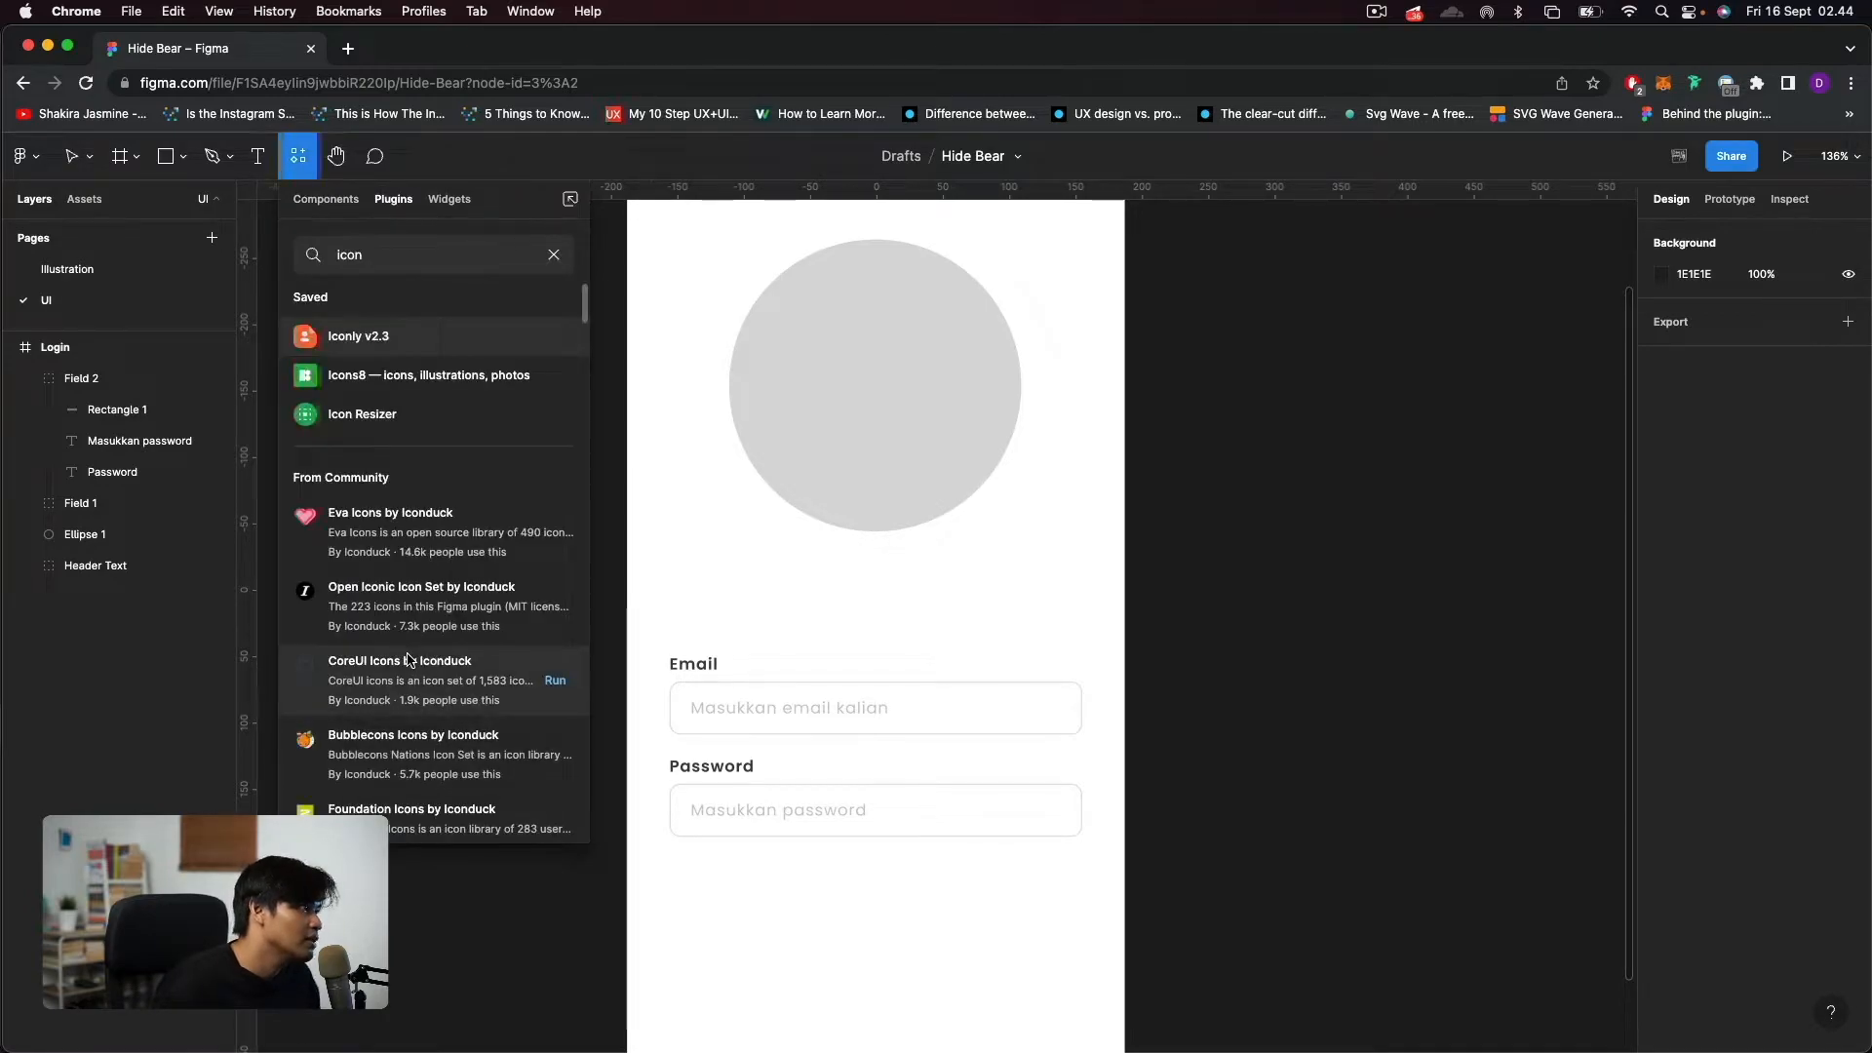
pyautogui.click(383, 335)
pyautogui.click(429, 463)
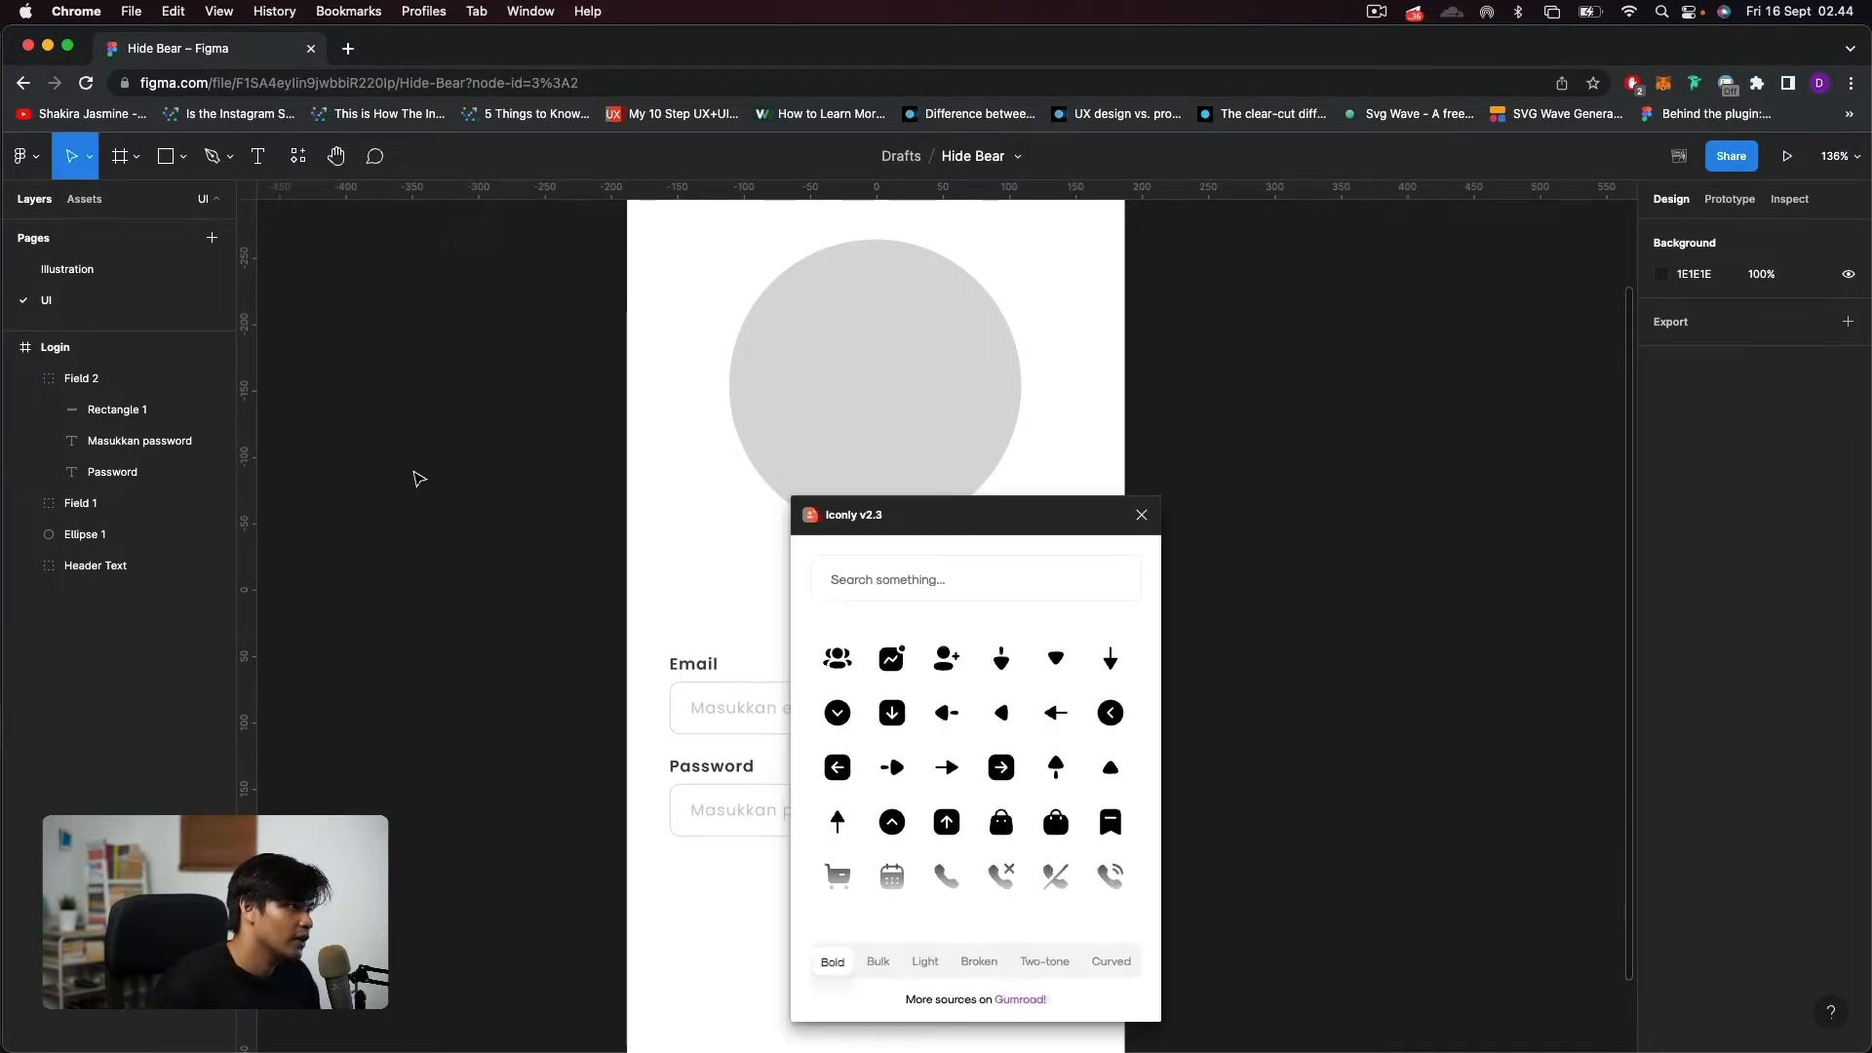
# Insert the bold "Show" eye icon from Iconly onto the canvas and close the plugin.
pyautogui.write('eye')
pyautogui.press('BackSpace')
pyautogui.press('BackSpace')
pyautogui.press('BackSpace')
pyautogui.scroll(-2, 1020, 730)
pyautogui.scroll(-5, 1020, 729)
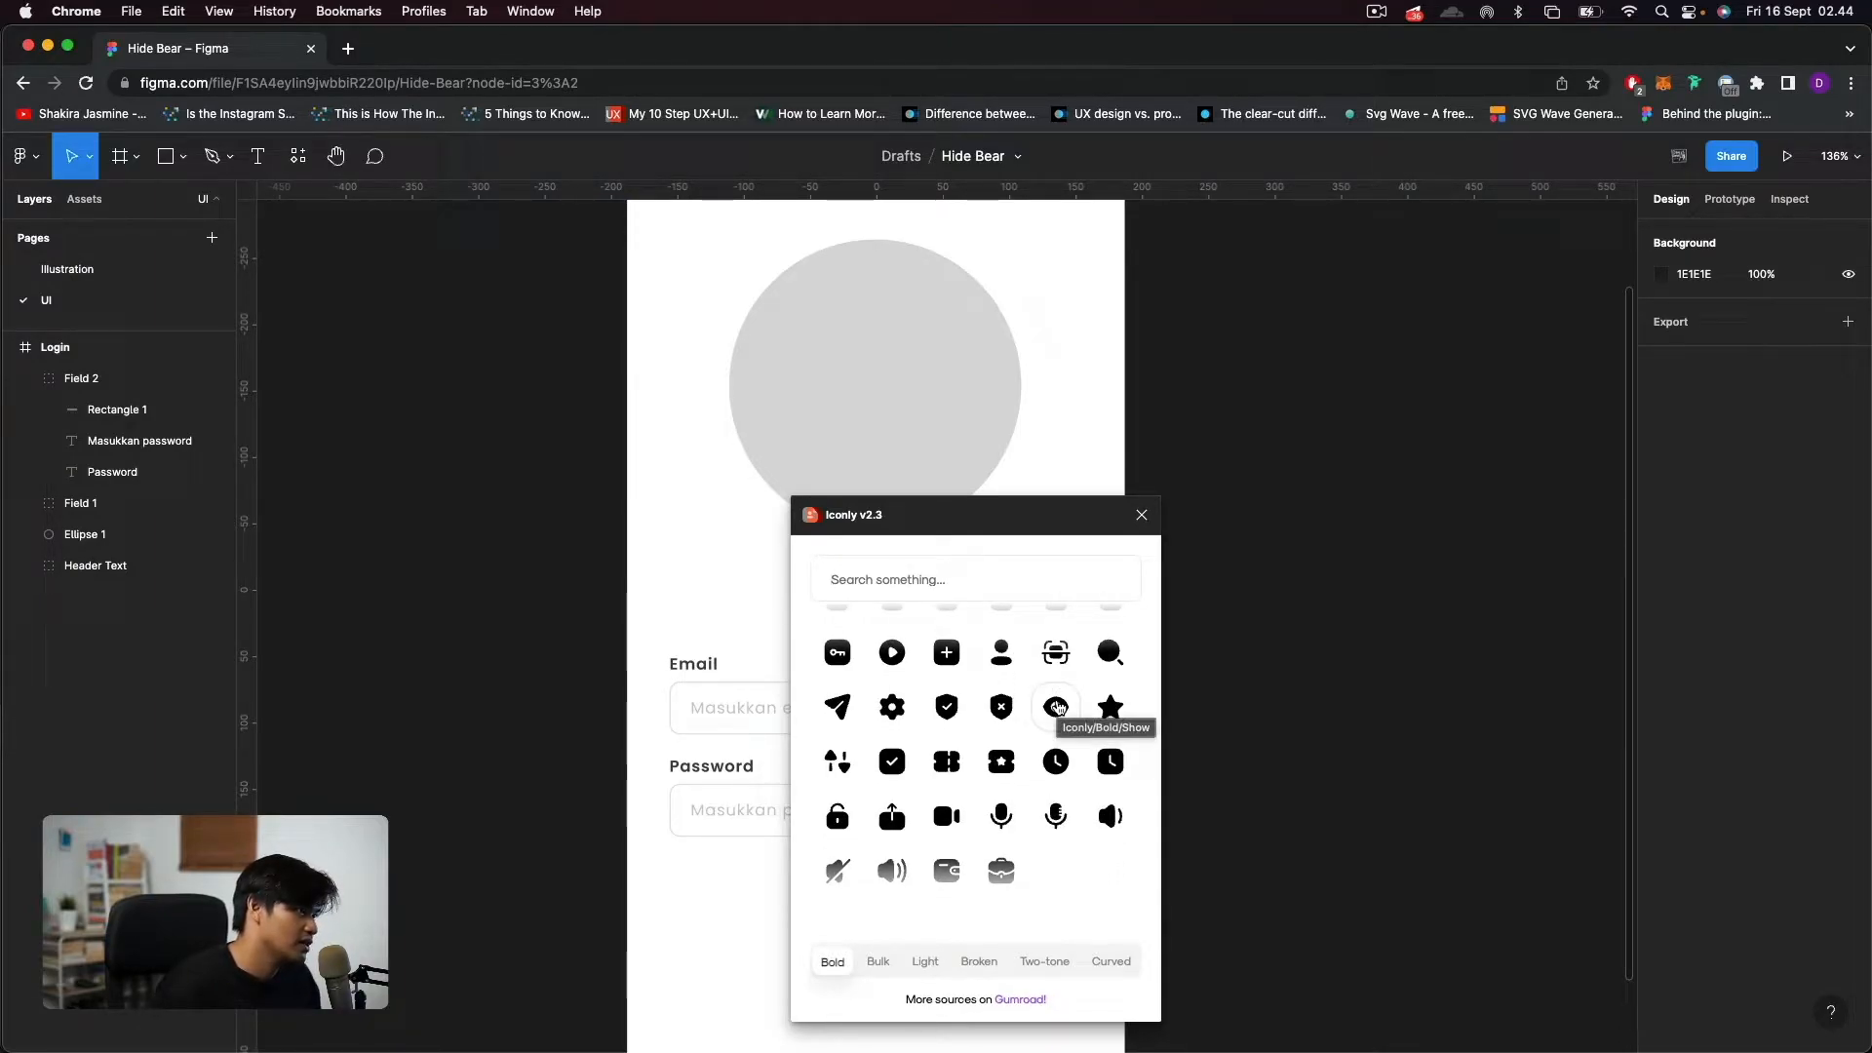
pyautogui.click(1058, 708)
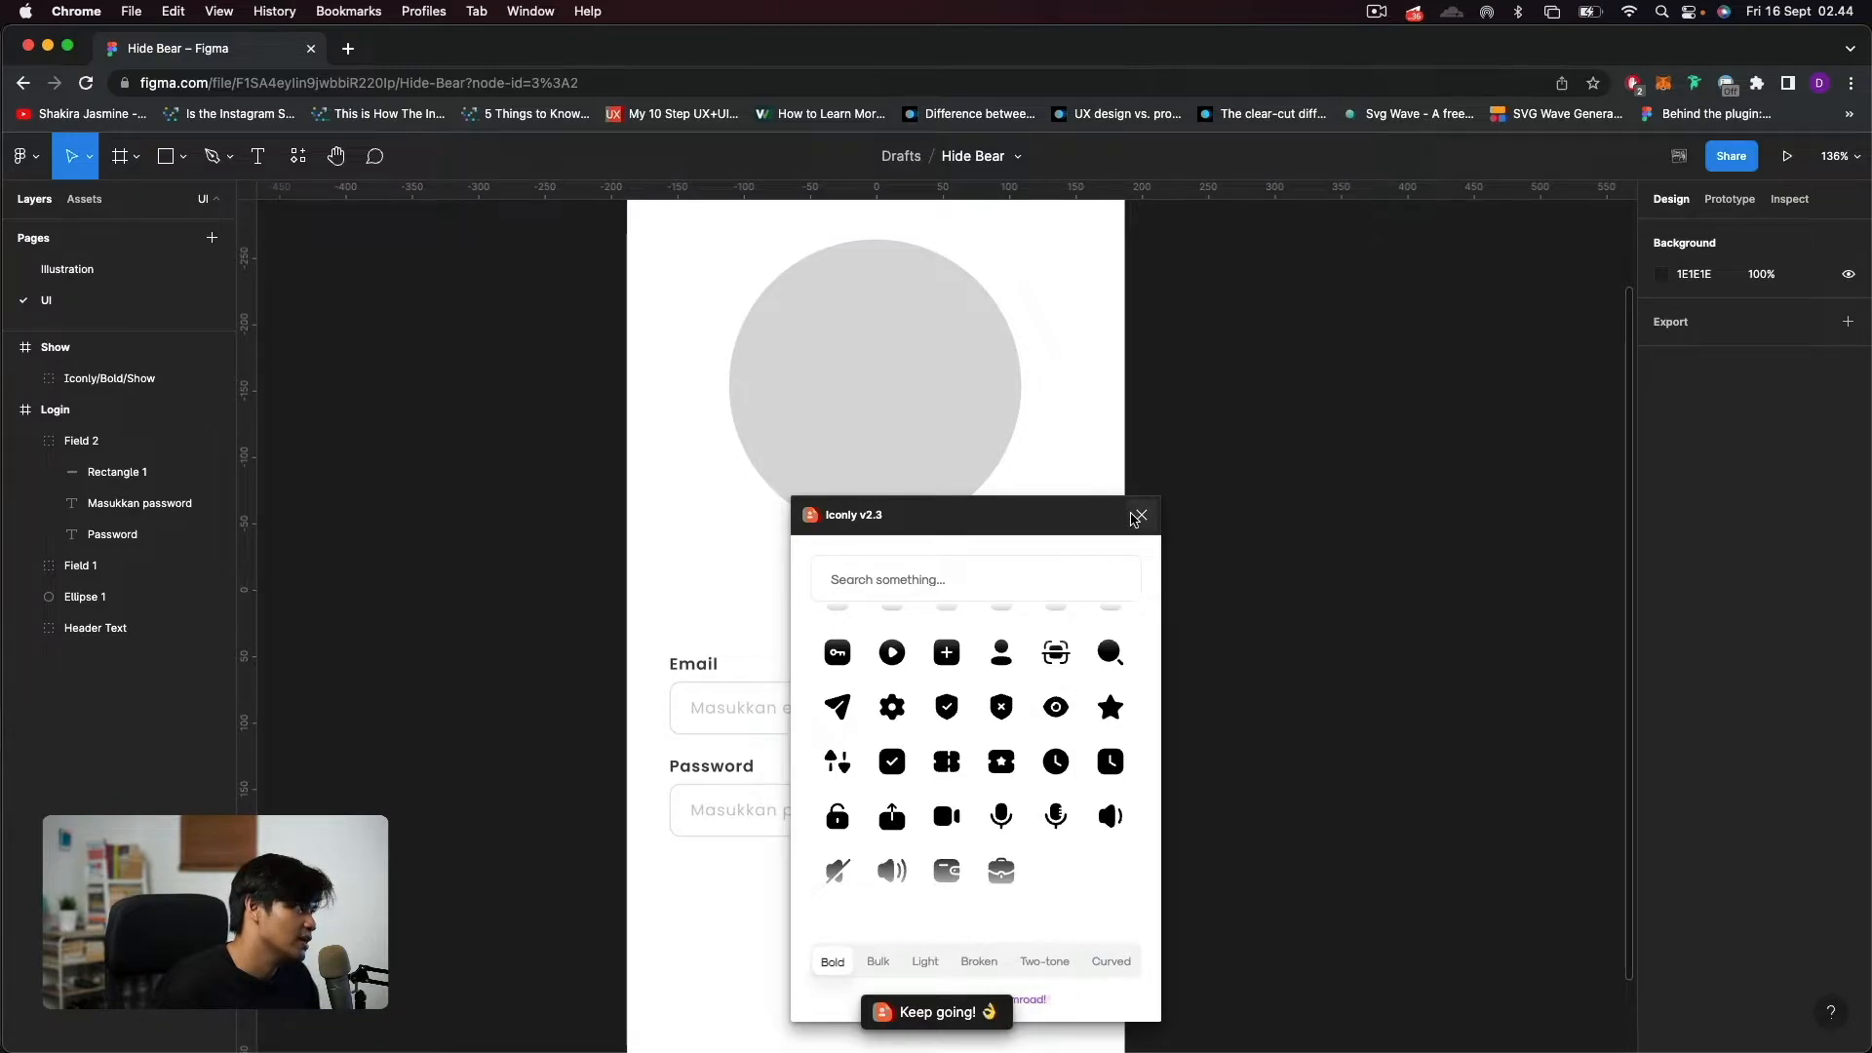
pyautogui.click(1137, 516)
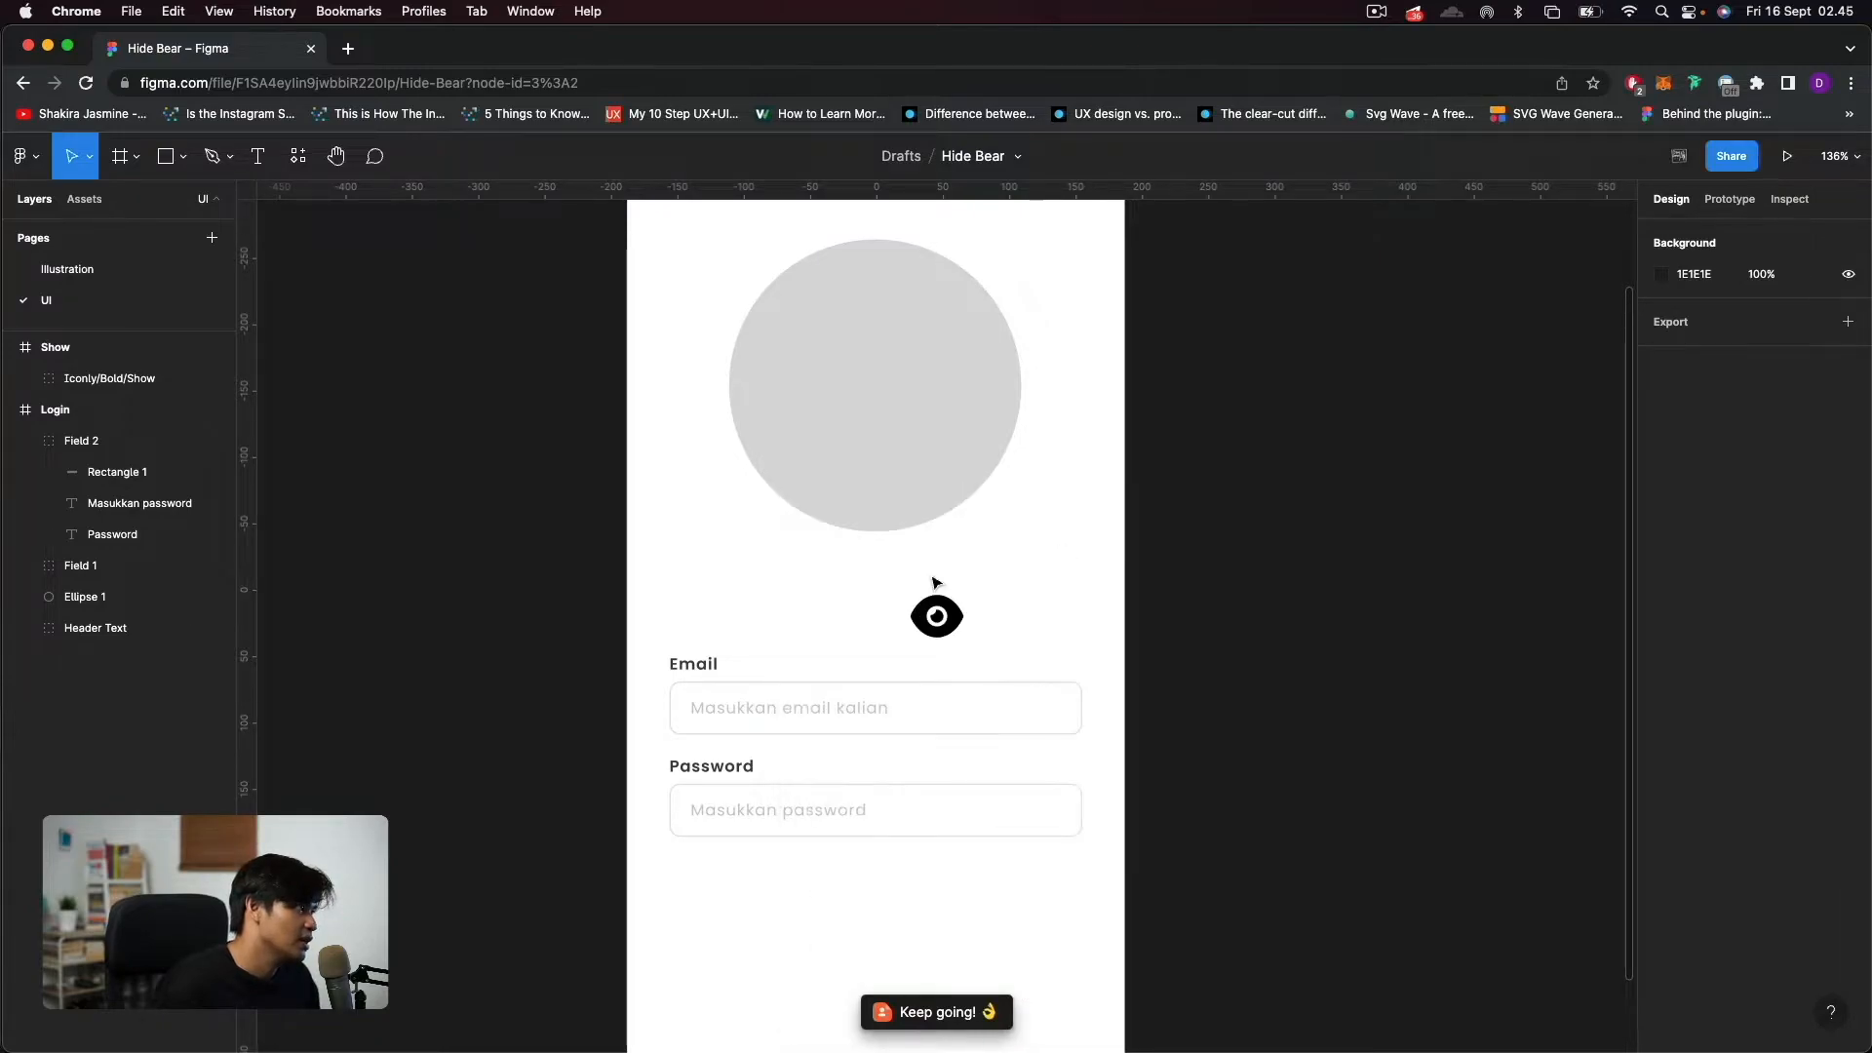
# Take the Iconly/Bold/Show group out of its "Show" frame and delete the leftover frame.
pyautogui.click(106, 379)
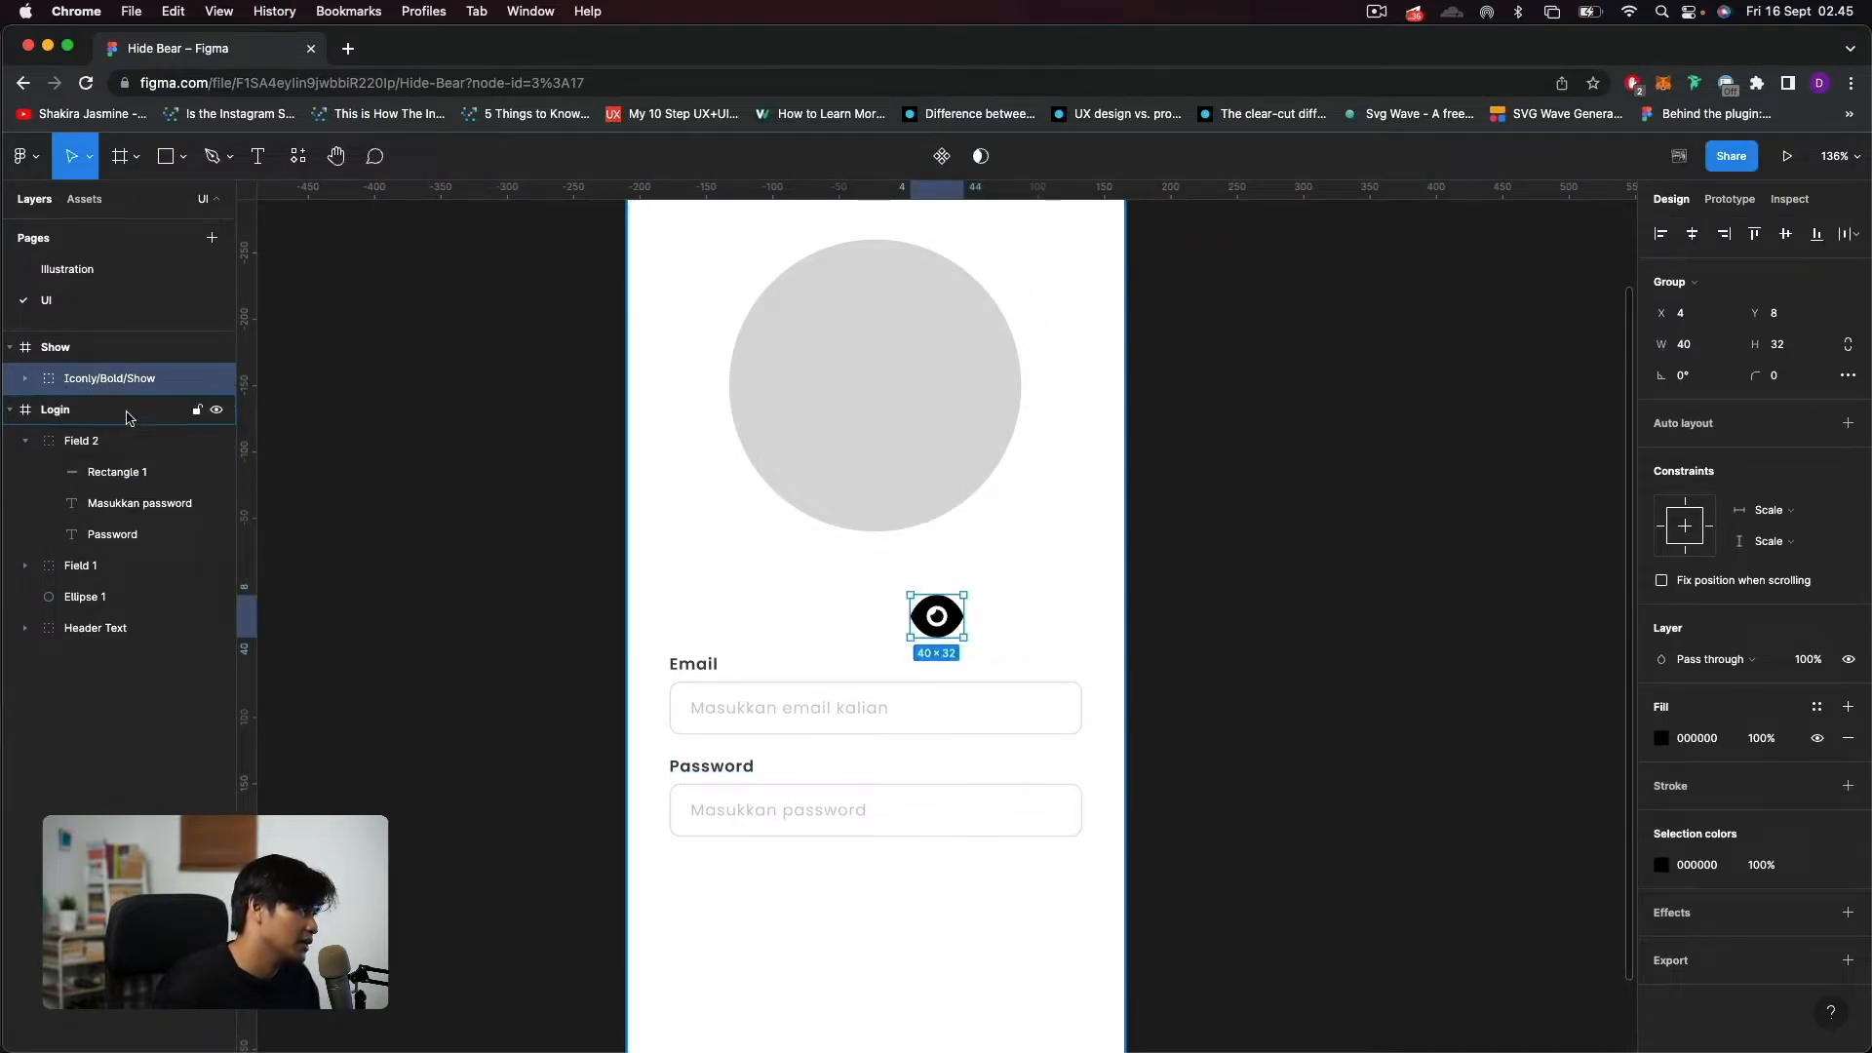
pyautogui.moveTo(88, 380); pyautogui.dragTo(80, 332)
pyautogui.click(83, 379)
pyautogui.press('Delete')
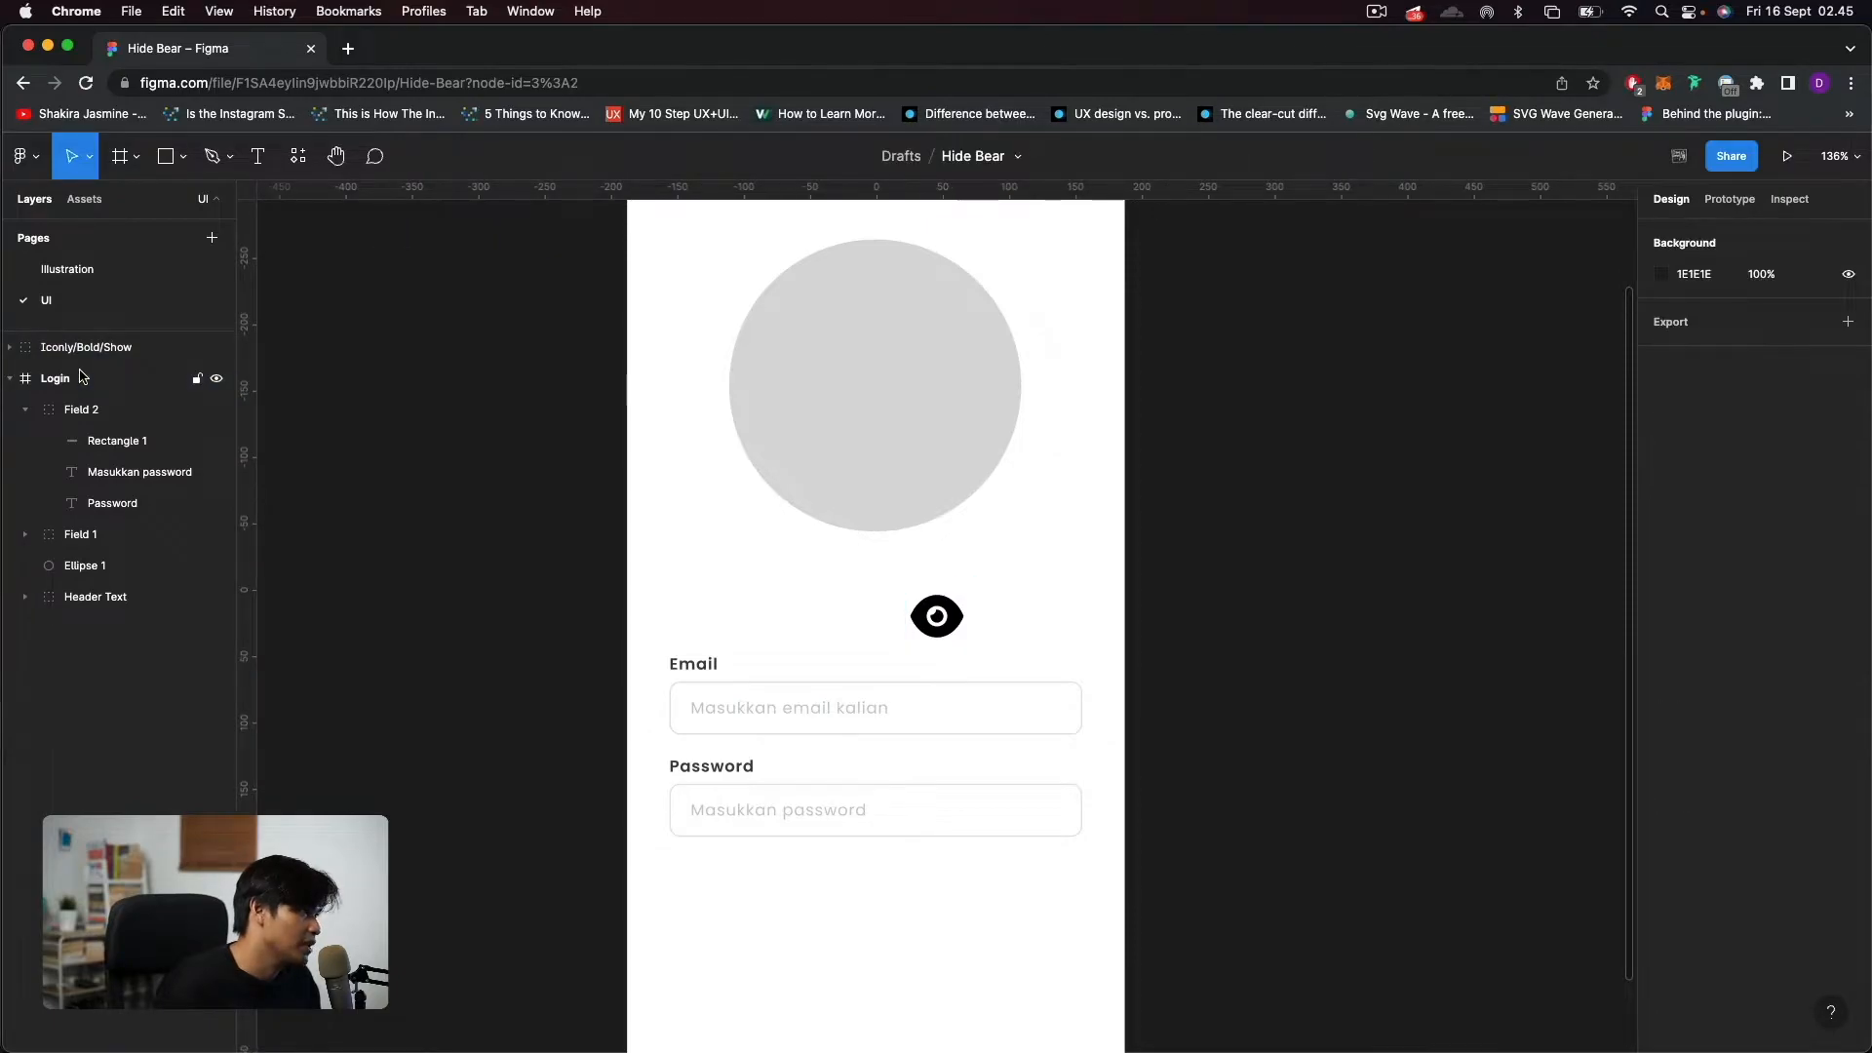
pyautogui.click(97, 349)
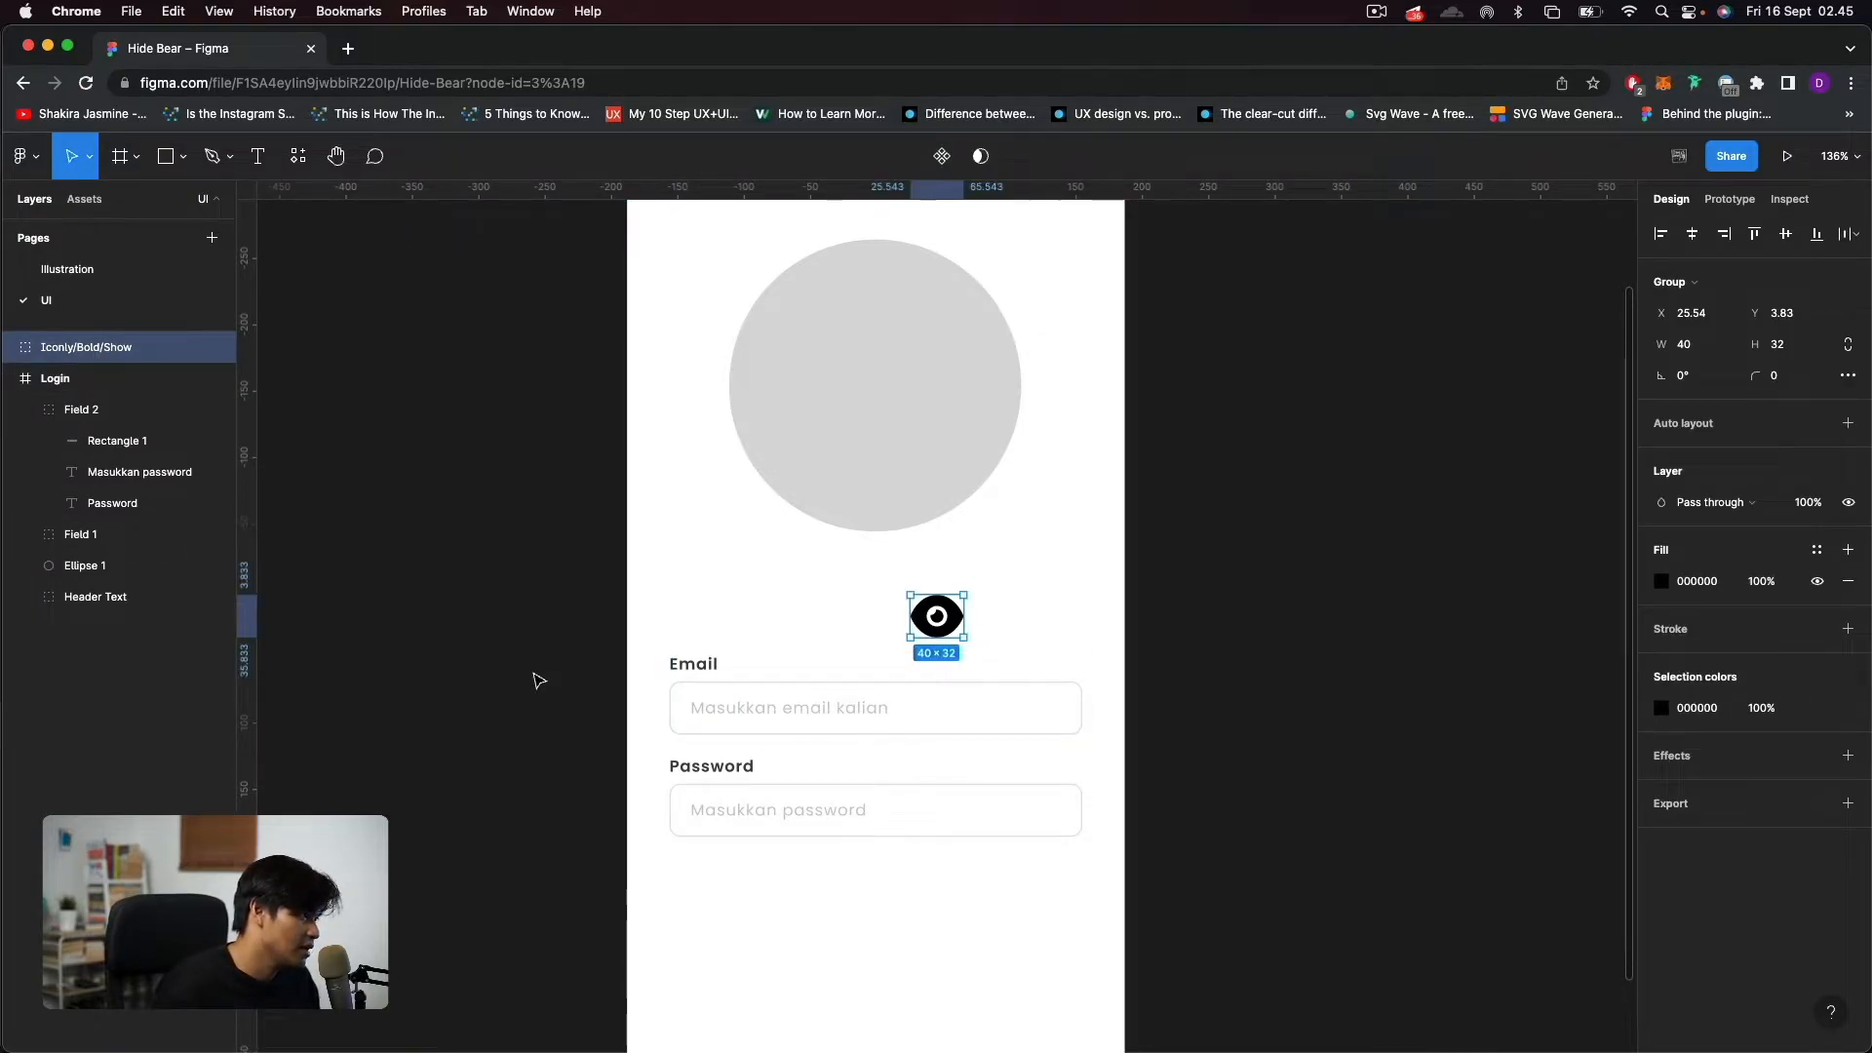
# Move the eye icon group into the "Field 2" group and place it inside the password input.
pyautogui.scroll(5, 741, 793)
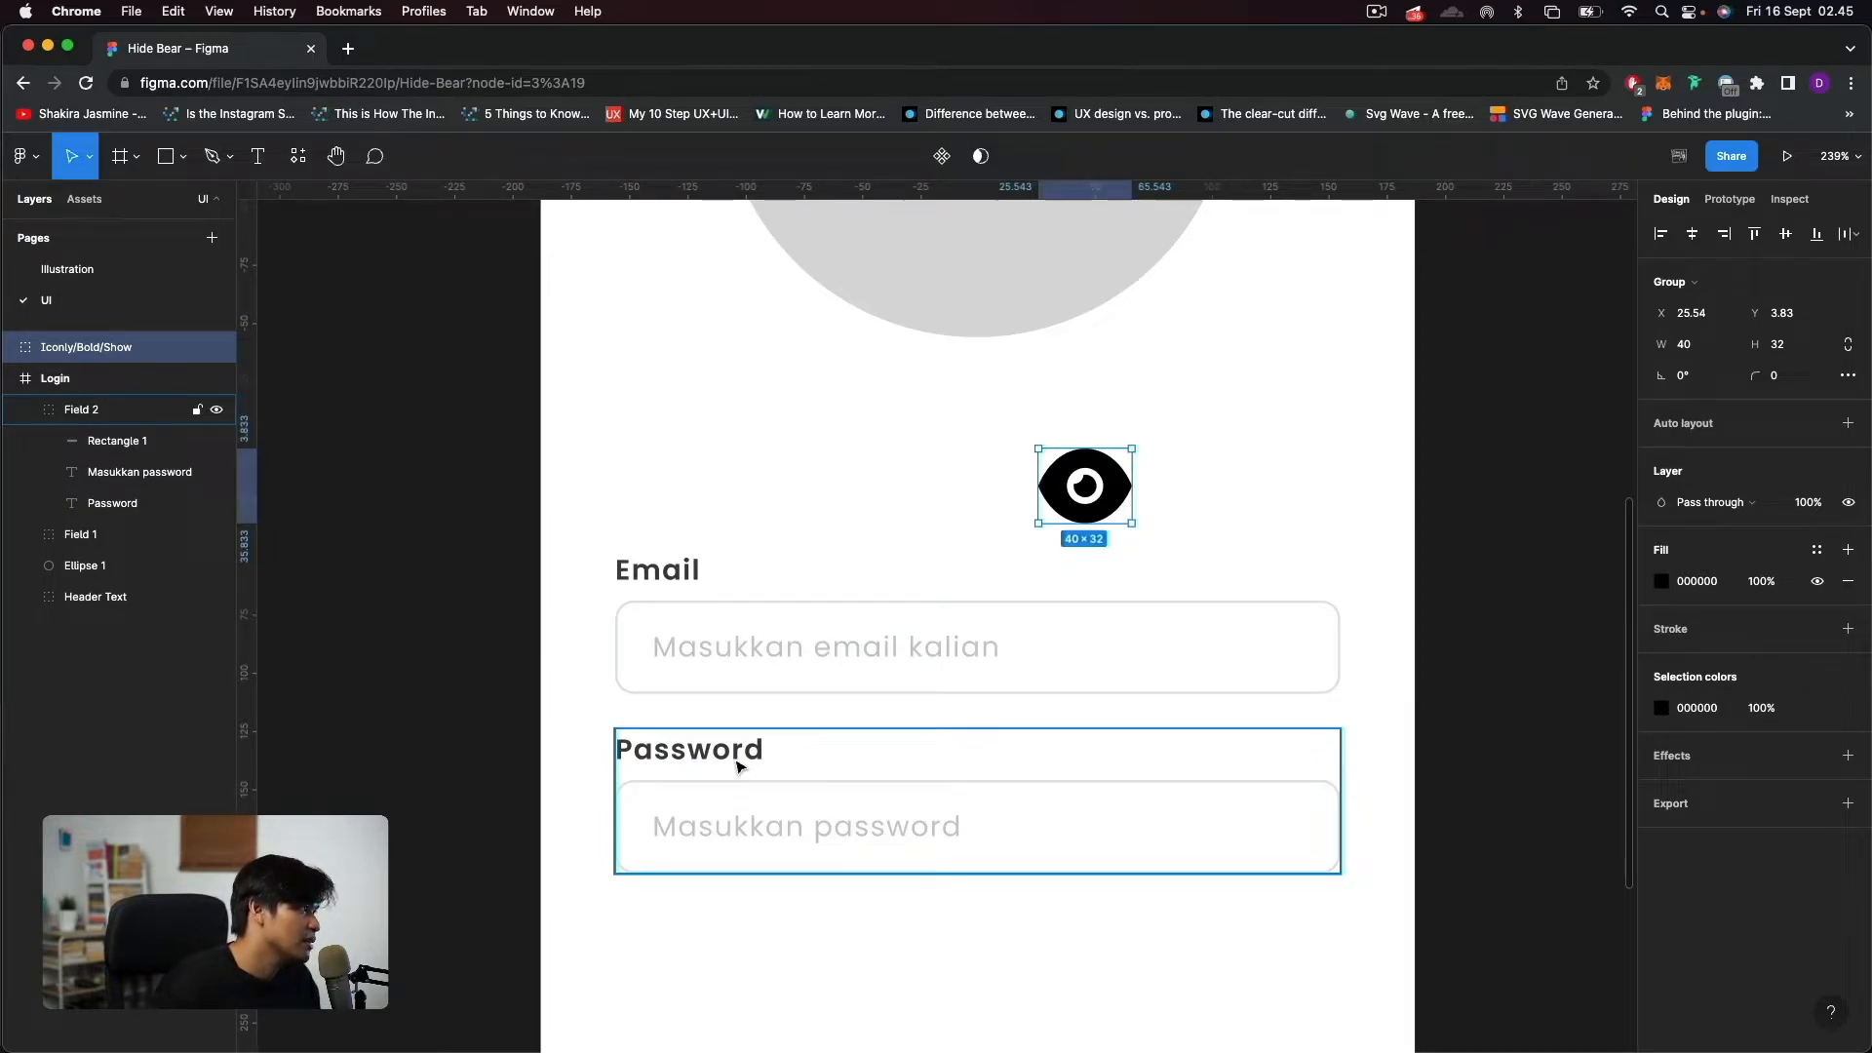
pyautogui.moveTo(129, 349); pyautogui.dragTo(140, 428)
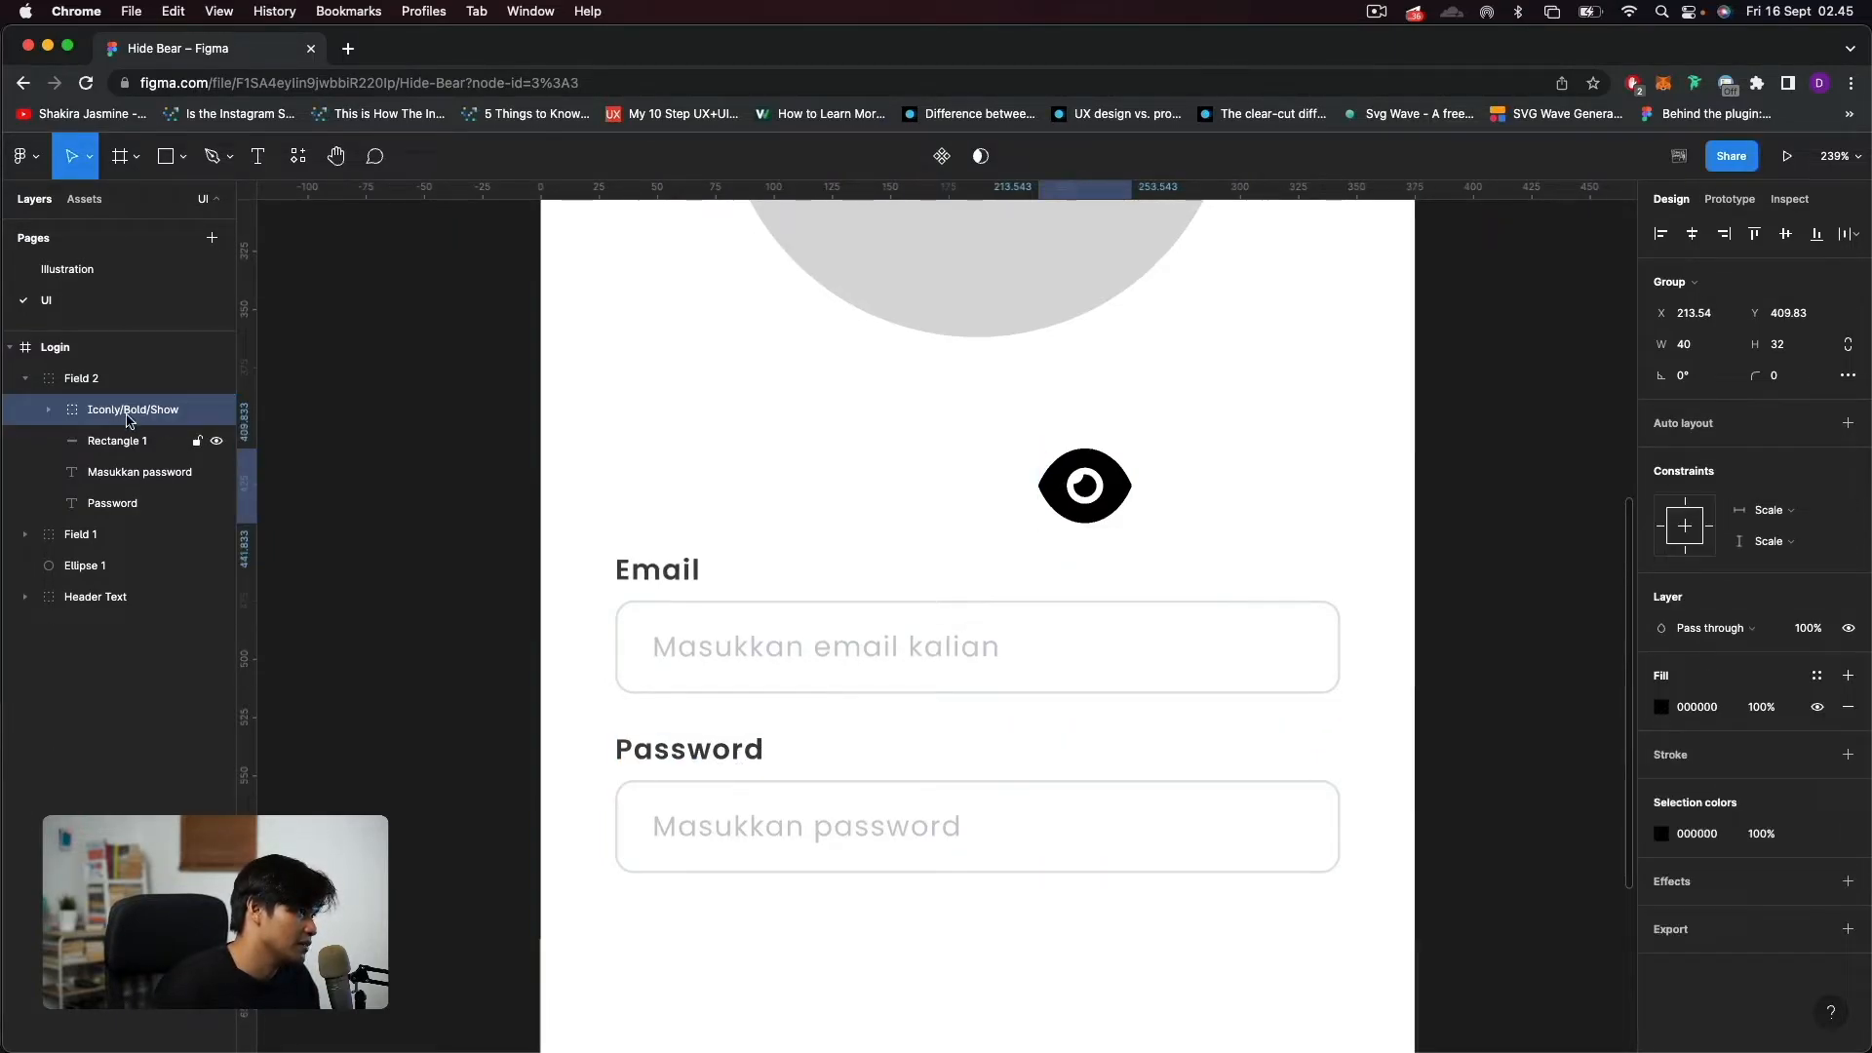
pyautogui.moveTo(1103, 495); pyautogui.dragTo(1192, 836)
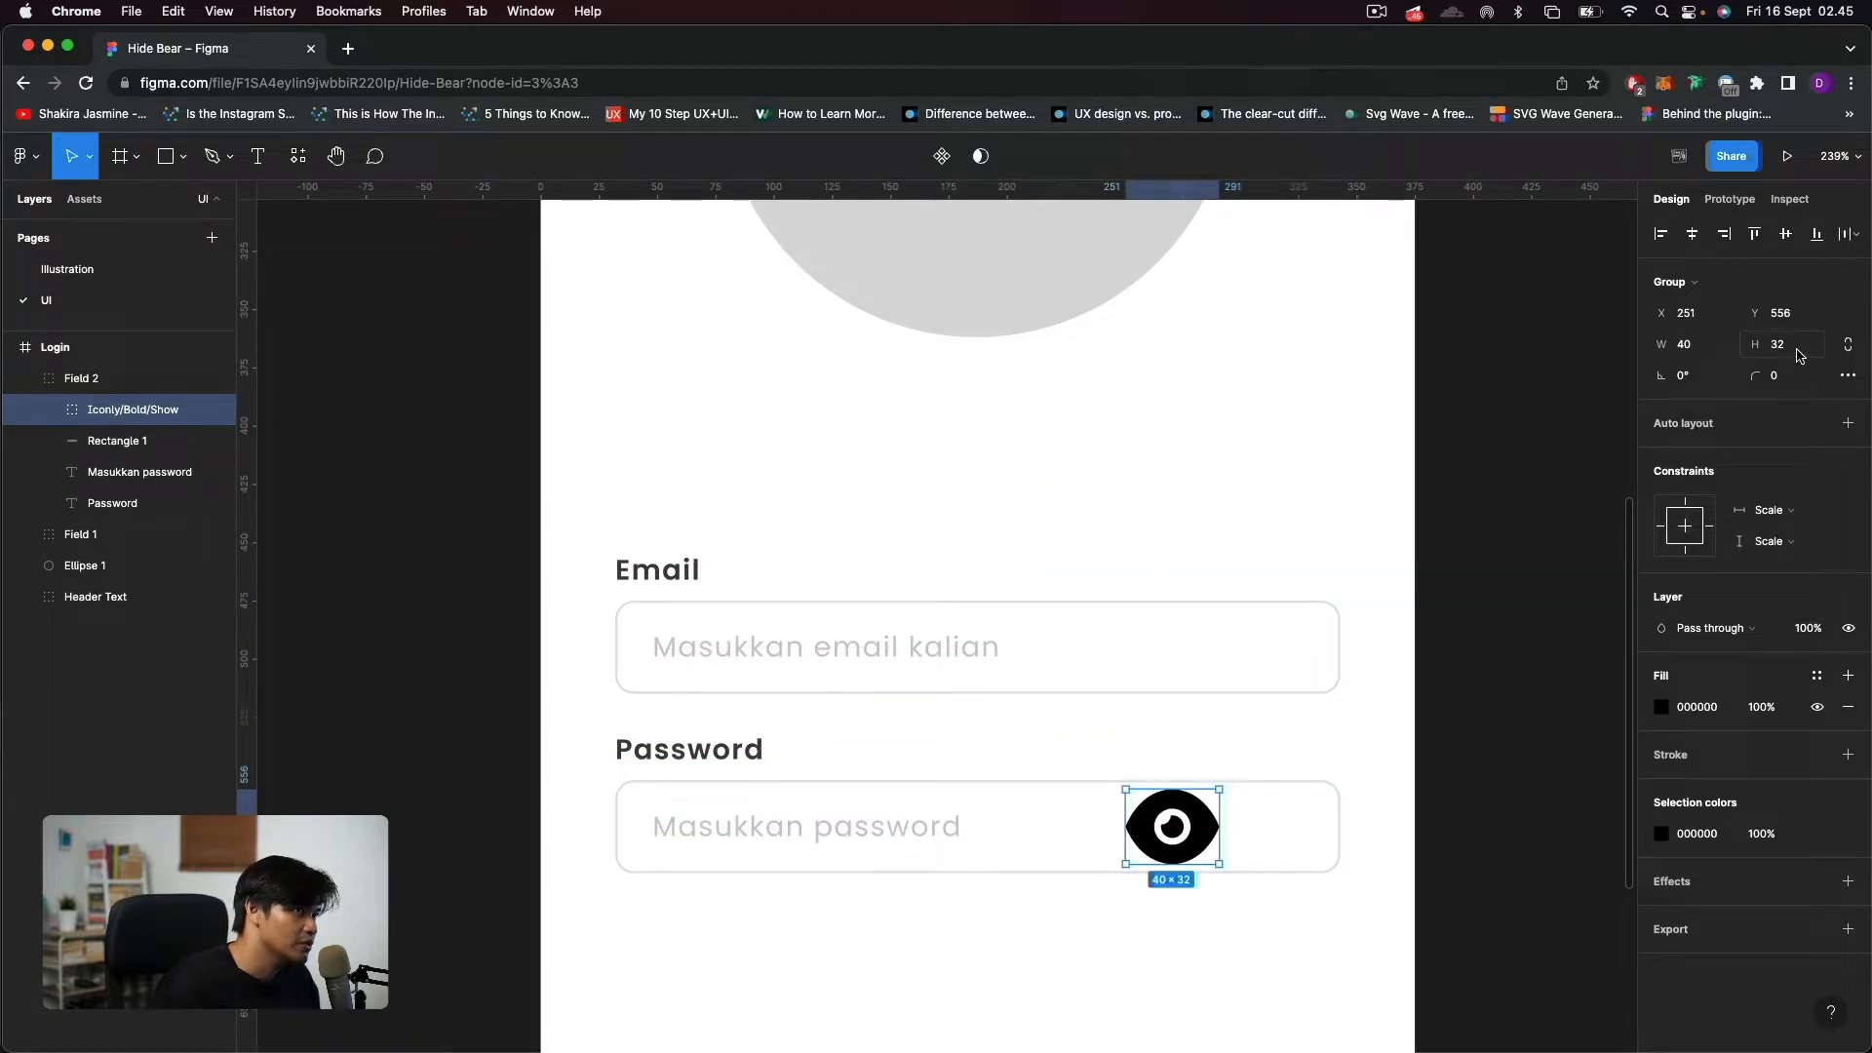
# Resize the eye icon proportionally to a width of 16 and position it near the password input's right end at X 311, Y 566.
pyautogui.click(1689, 344)
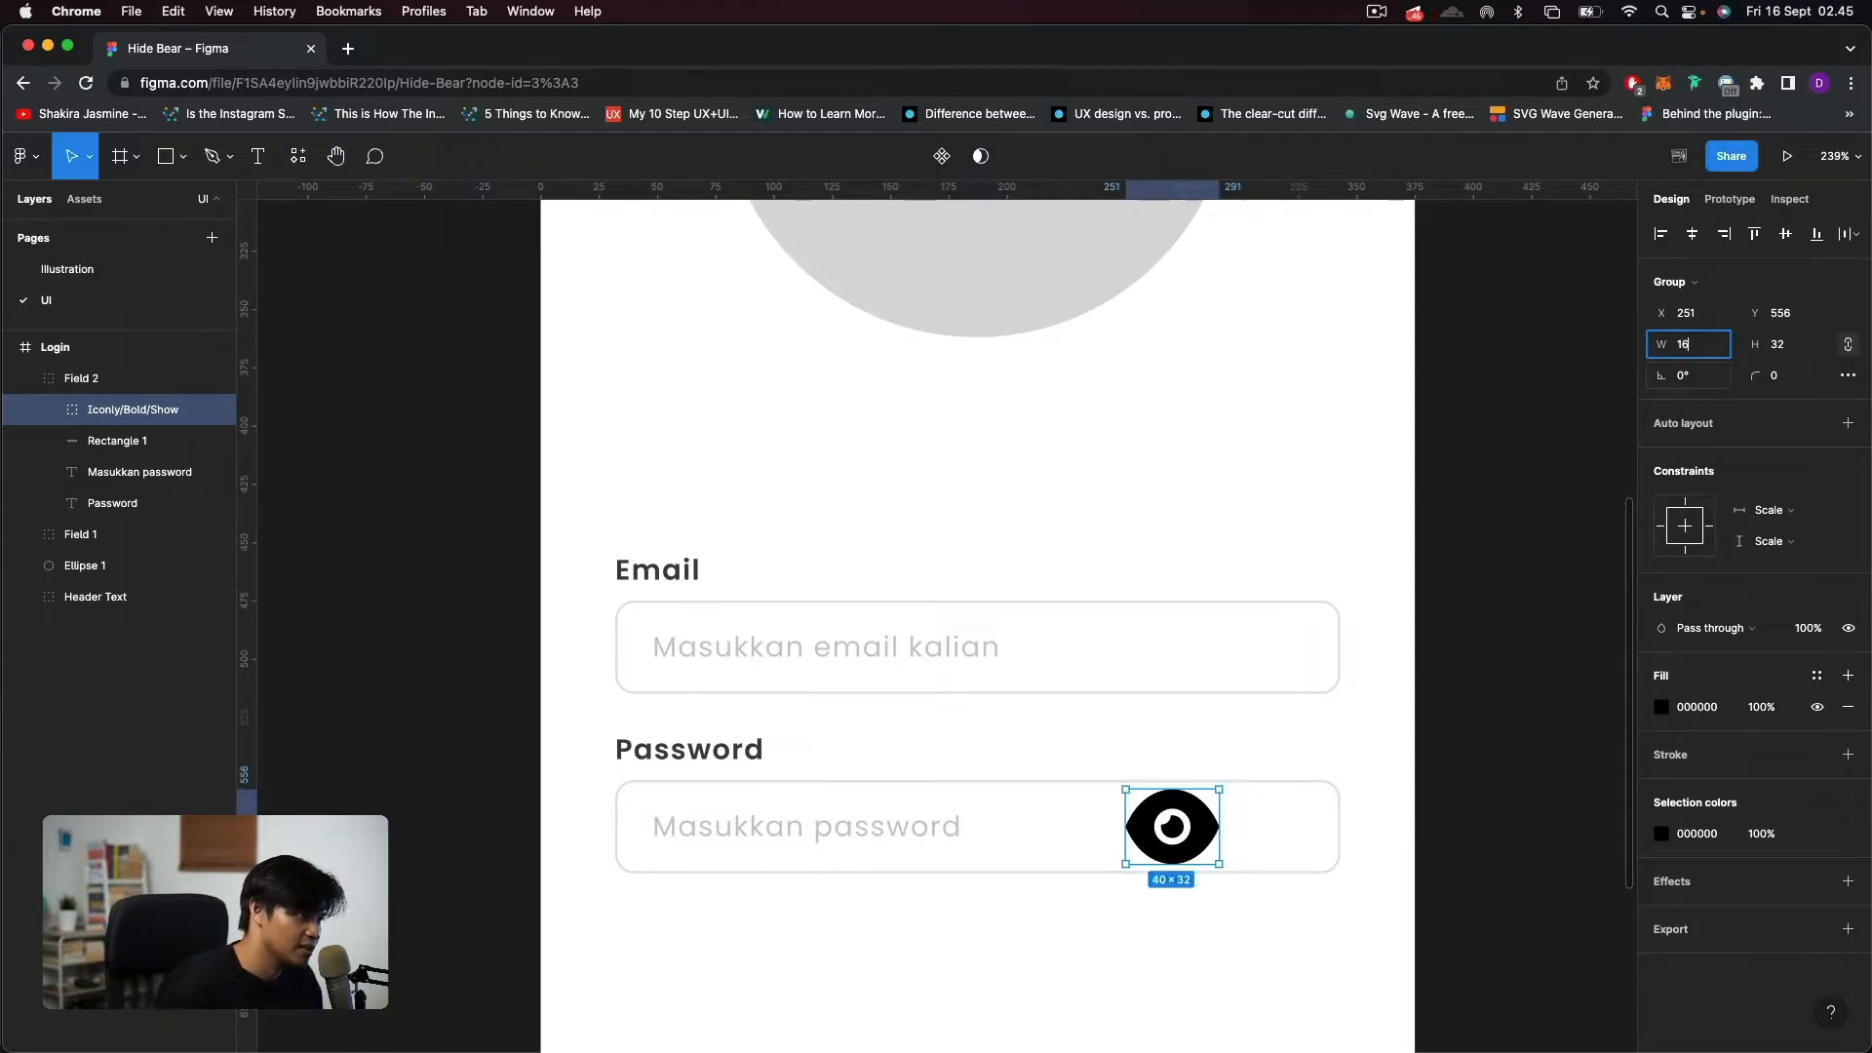
pyautogui.press('Return')
pyautogui.moveTo(1145, 805); pyautogui.dragTo(1284, 830)
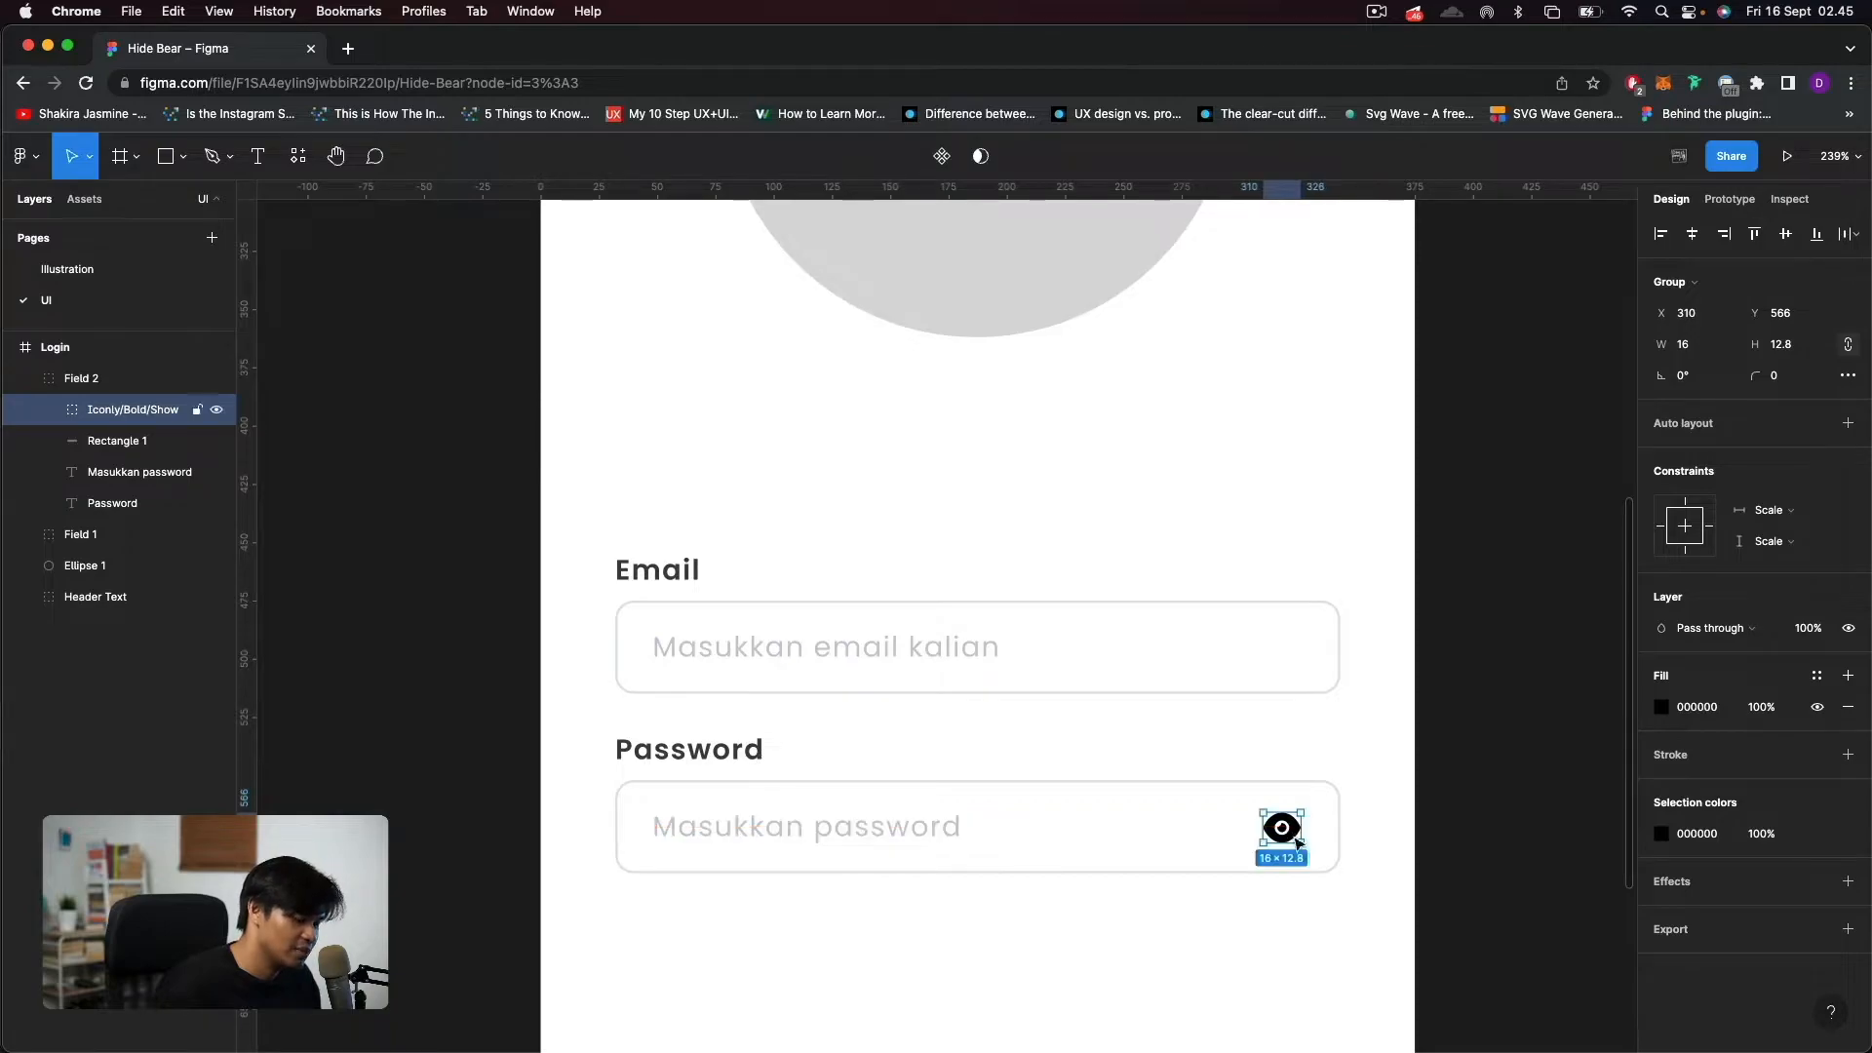
pyautogui.press('Right')
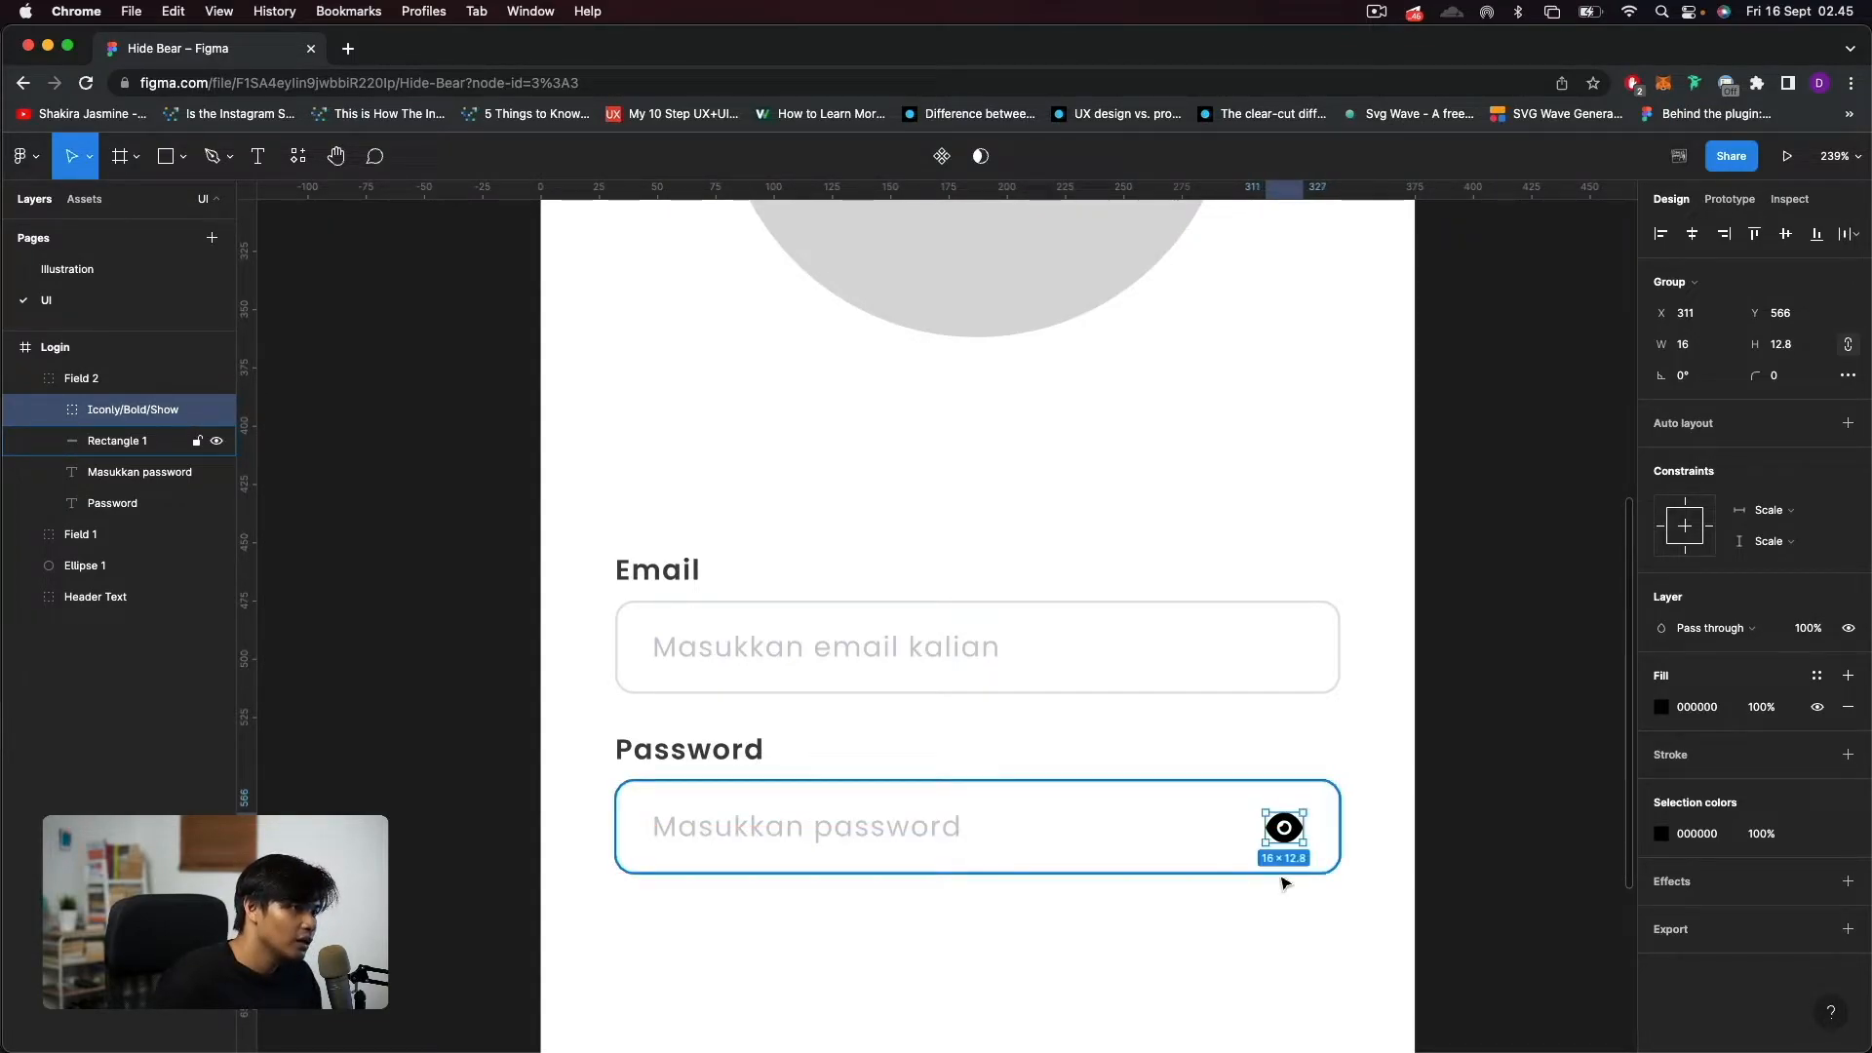
# Set the eye icon's fill to dark grey 404040.
pyautogui.click(1717, 710)
pyautogui.write('40404')
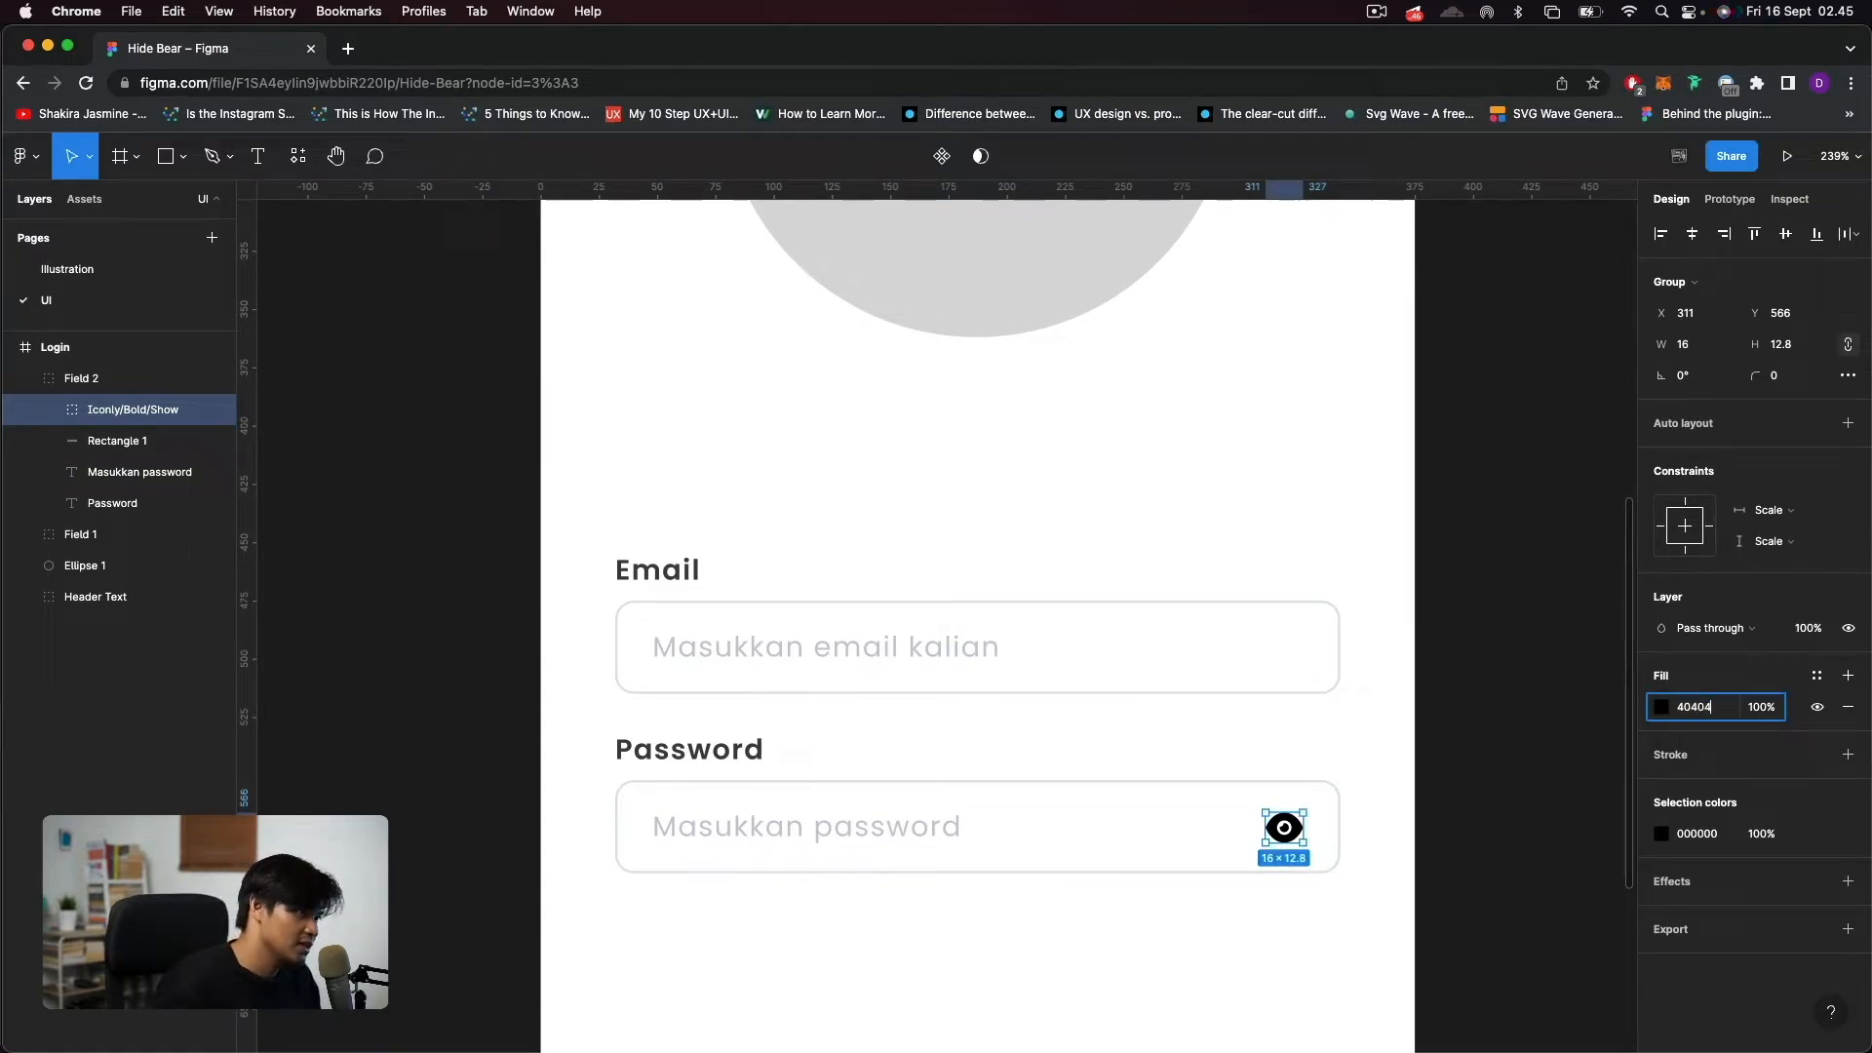
pyautogui.press('Return')
pyautogui.click(1234, 991)
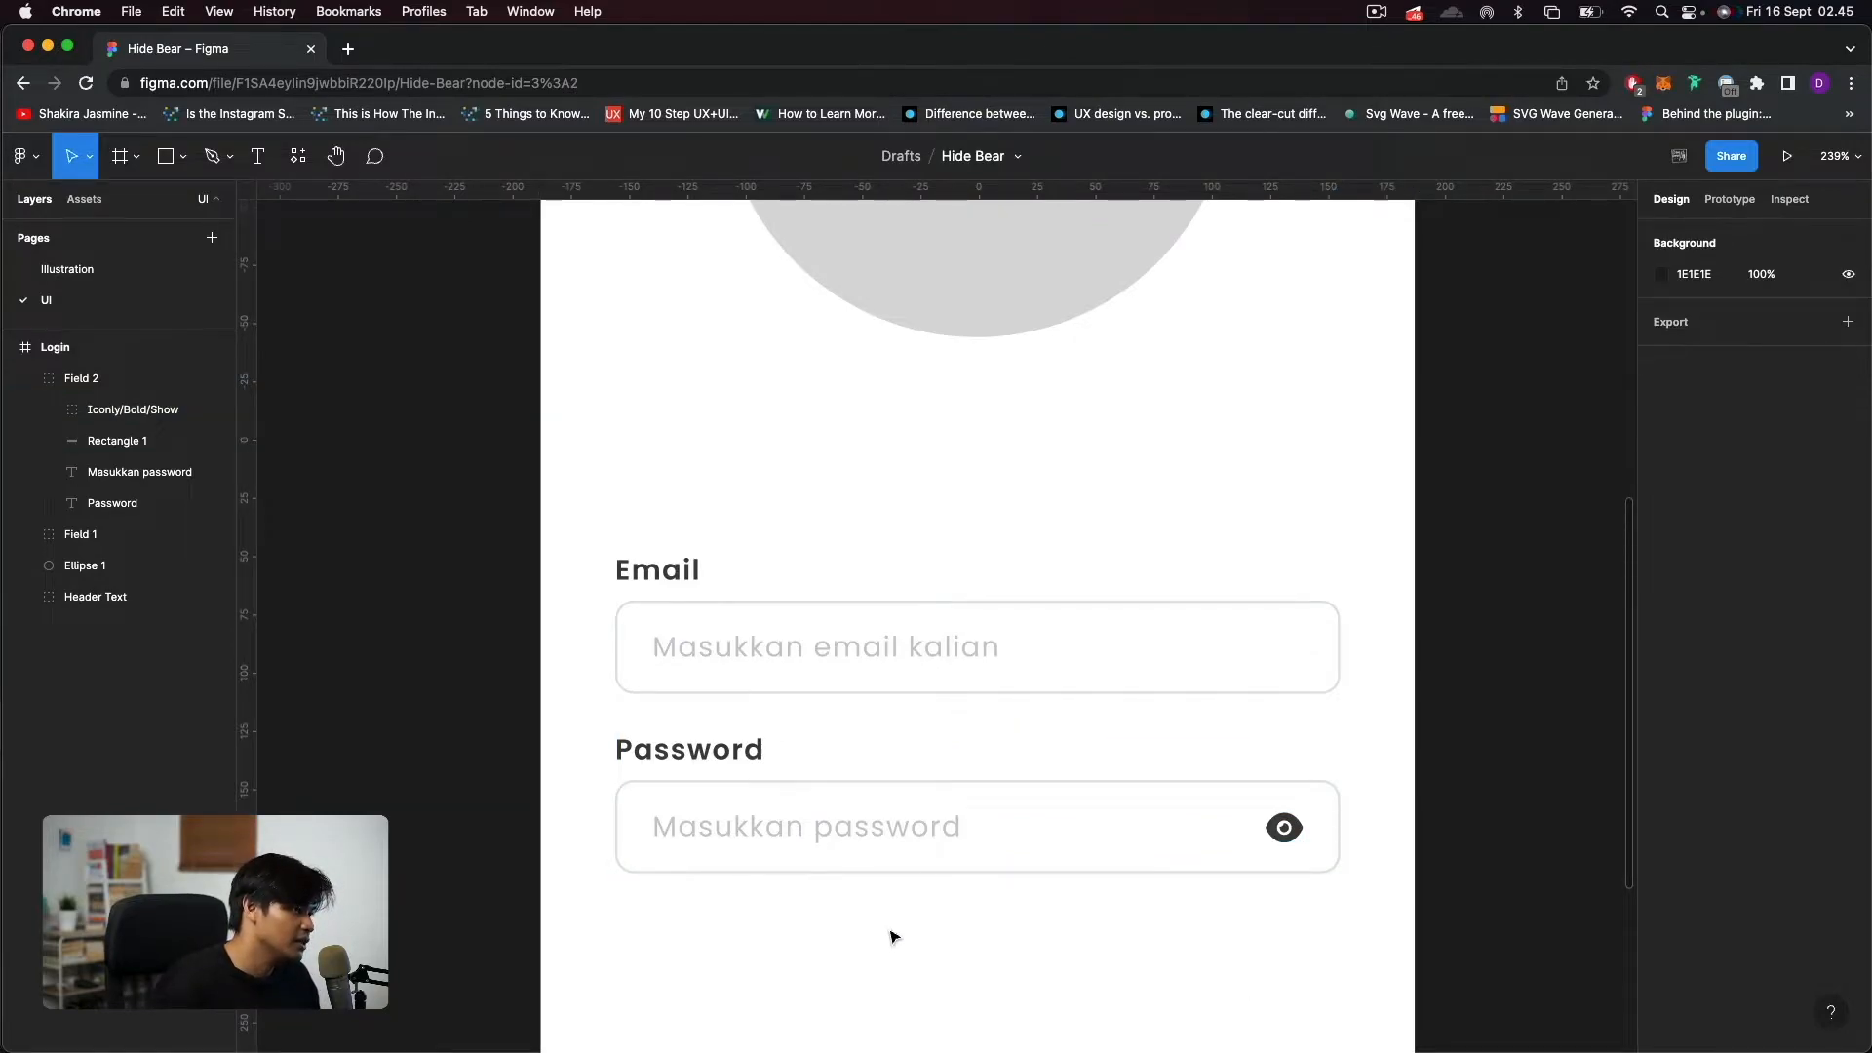
# Add the text "Forget Password?" below the password input, aligned with the input's right edge at X 228, Y 607.
pyautogui.scroll(-5, 894, 937)
pyautogui.scroll(-2, 893, 934)
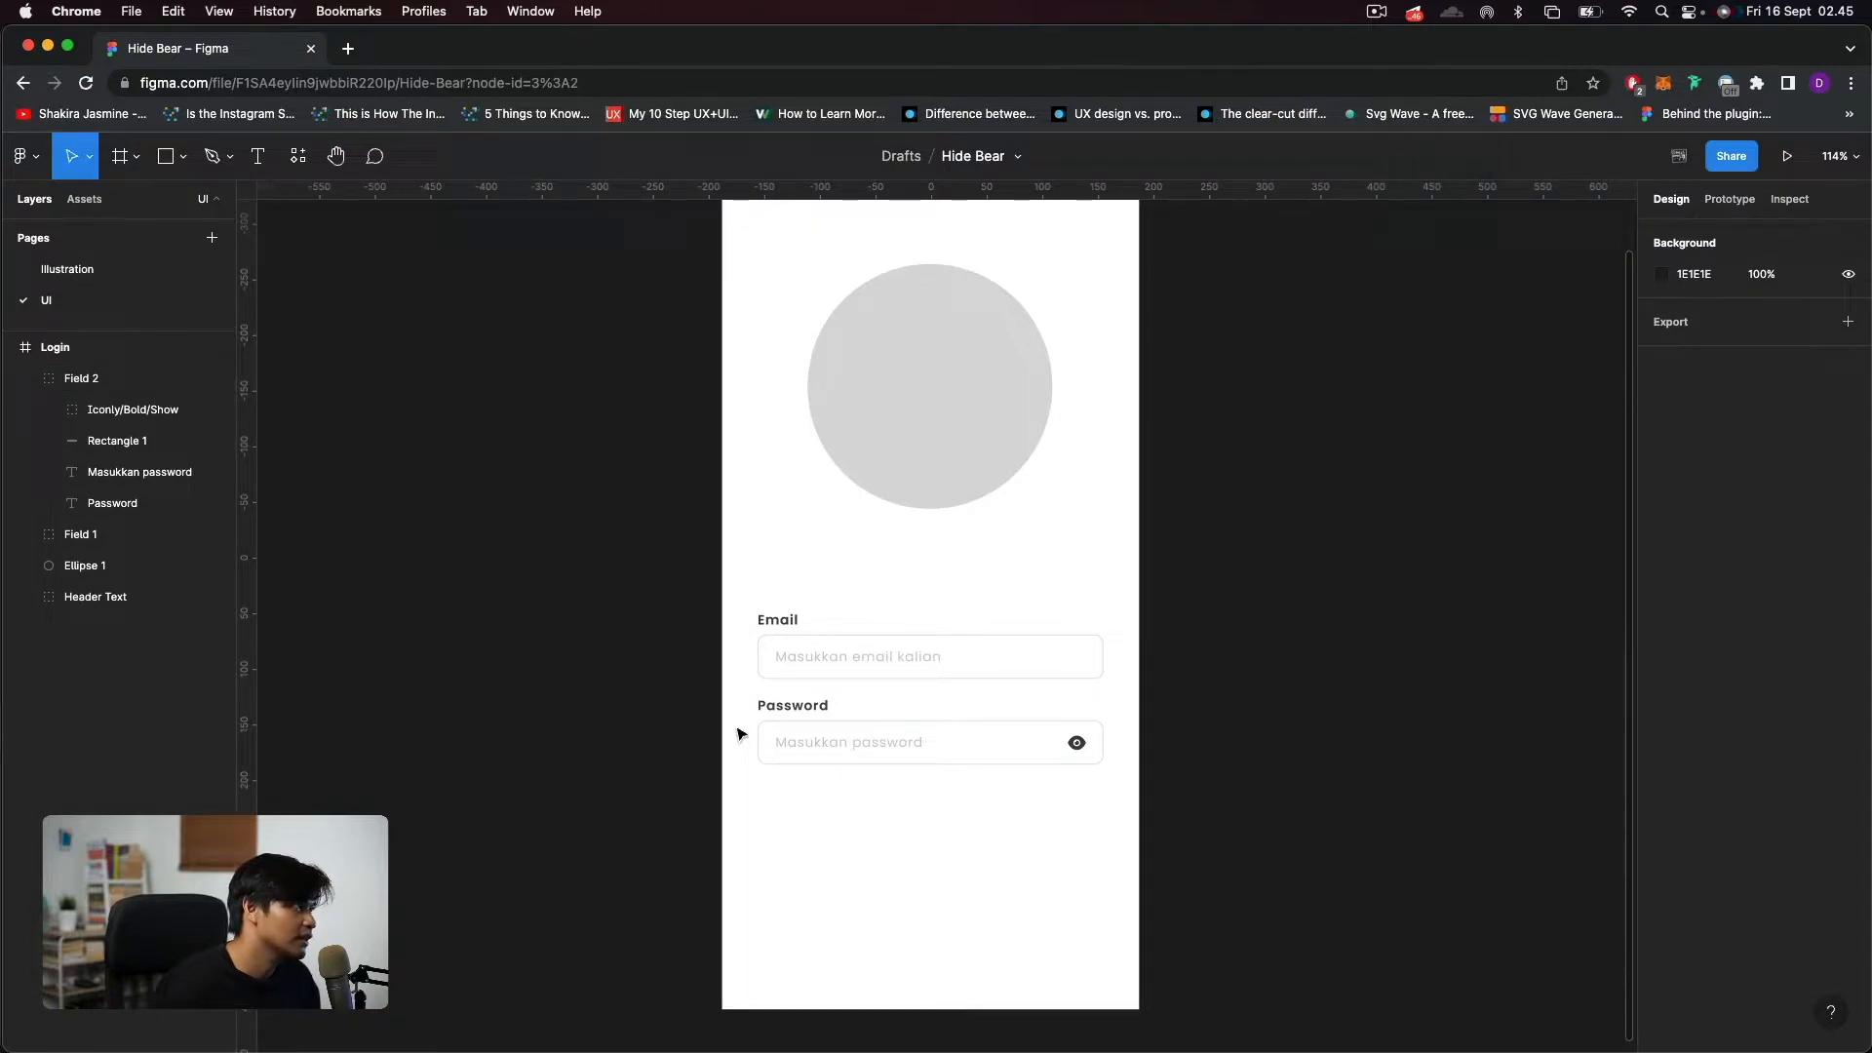
pyautogui.press('t')
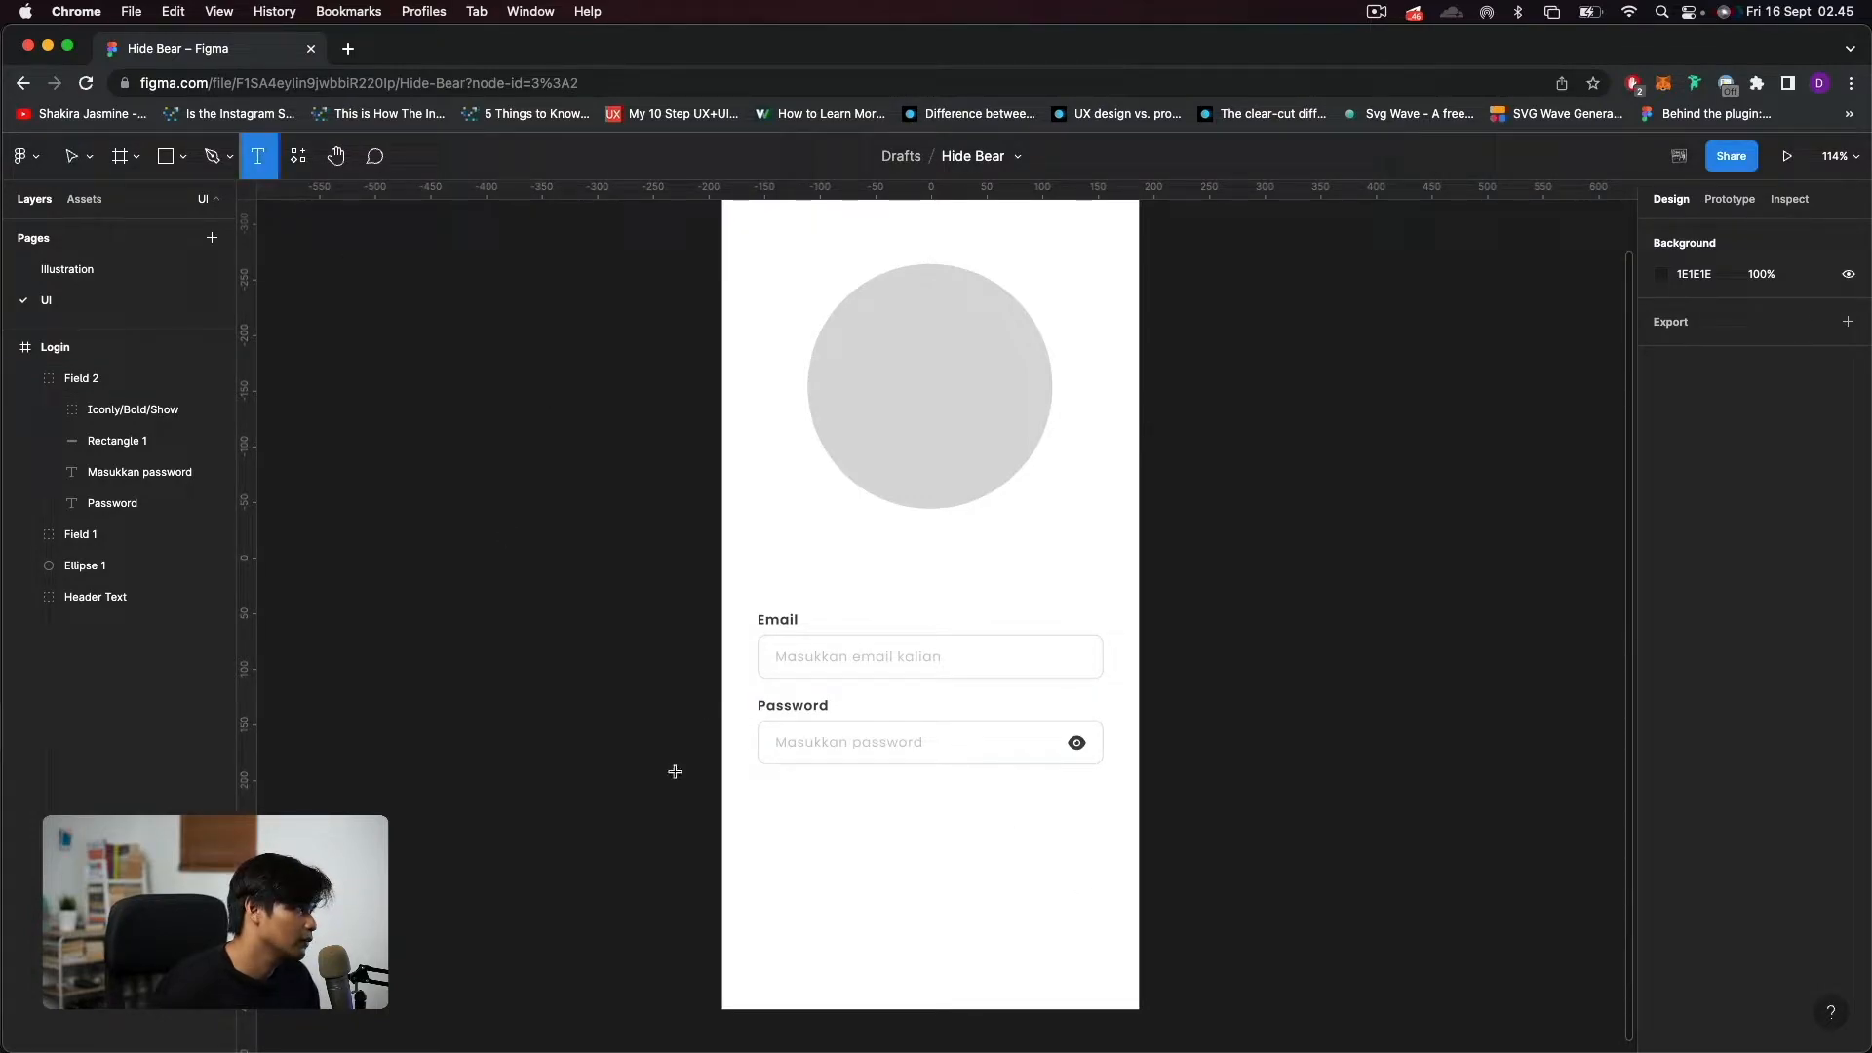
pyautogui.click(37, 378)
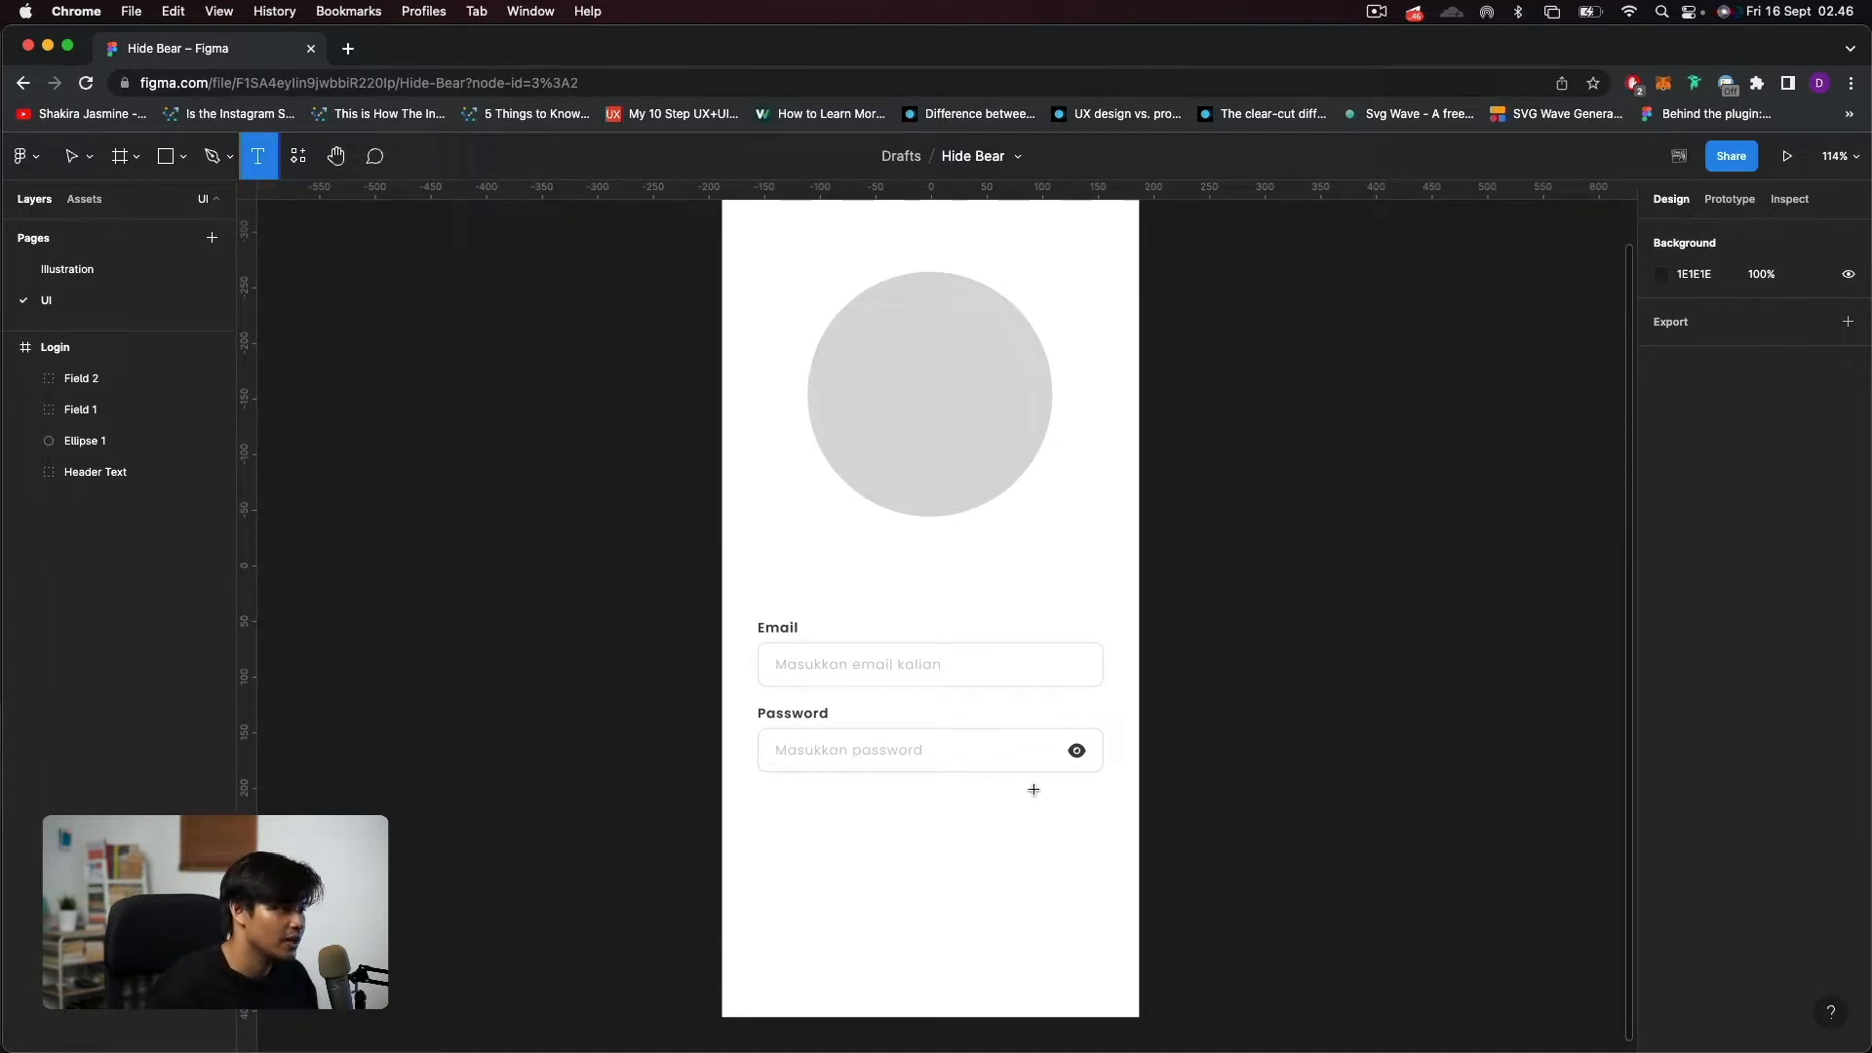
pyautogui.scroll(1, 1032, 786)
pyautogui.click(1004, 831)
pyautogui.write('Forget')
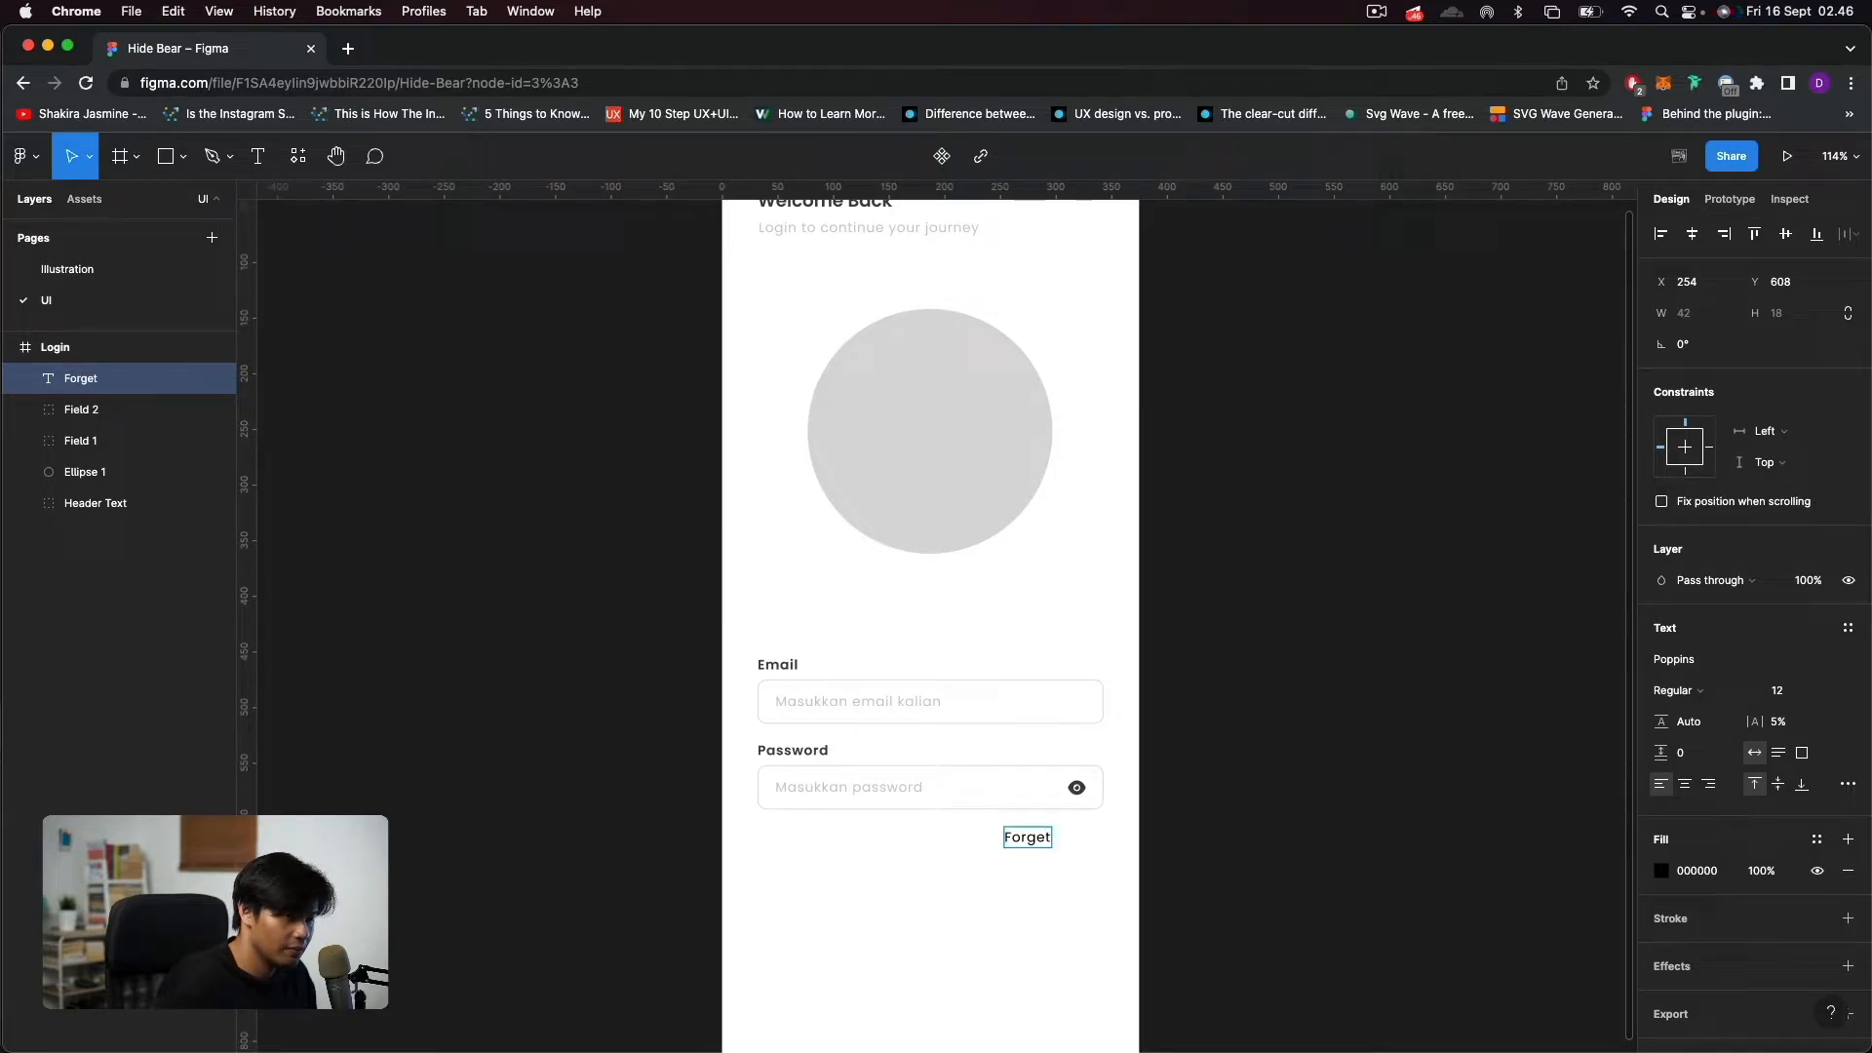
pyautogui.write(' Password?')
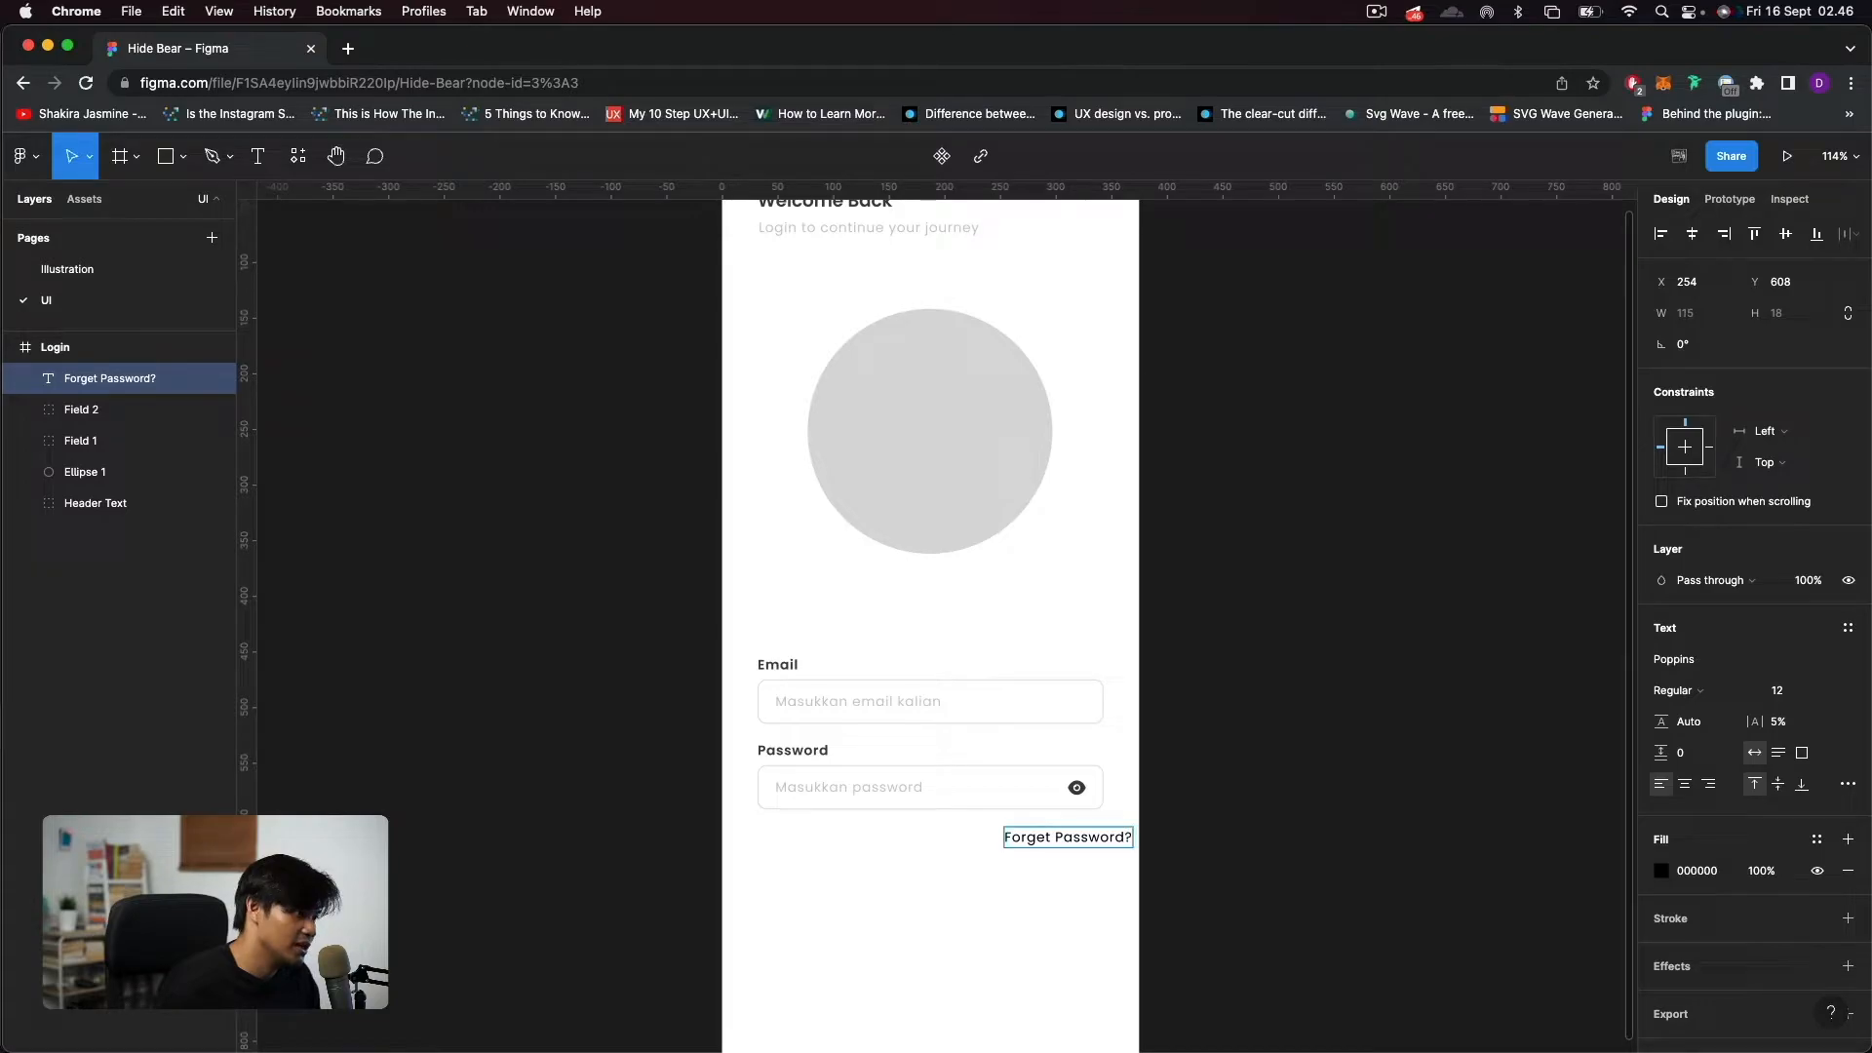
pyautogui.press('Escape')
pyautogui.moveTo(1060, 843); pyautogui.dragTo(1035, 844)
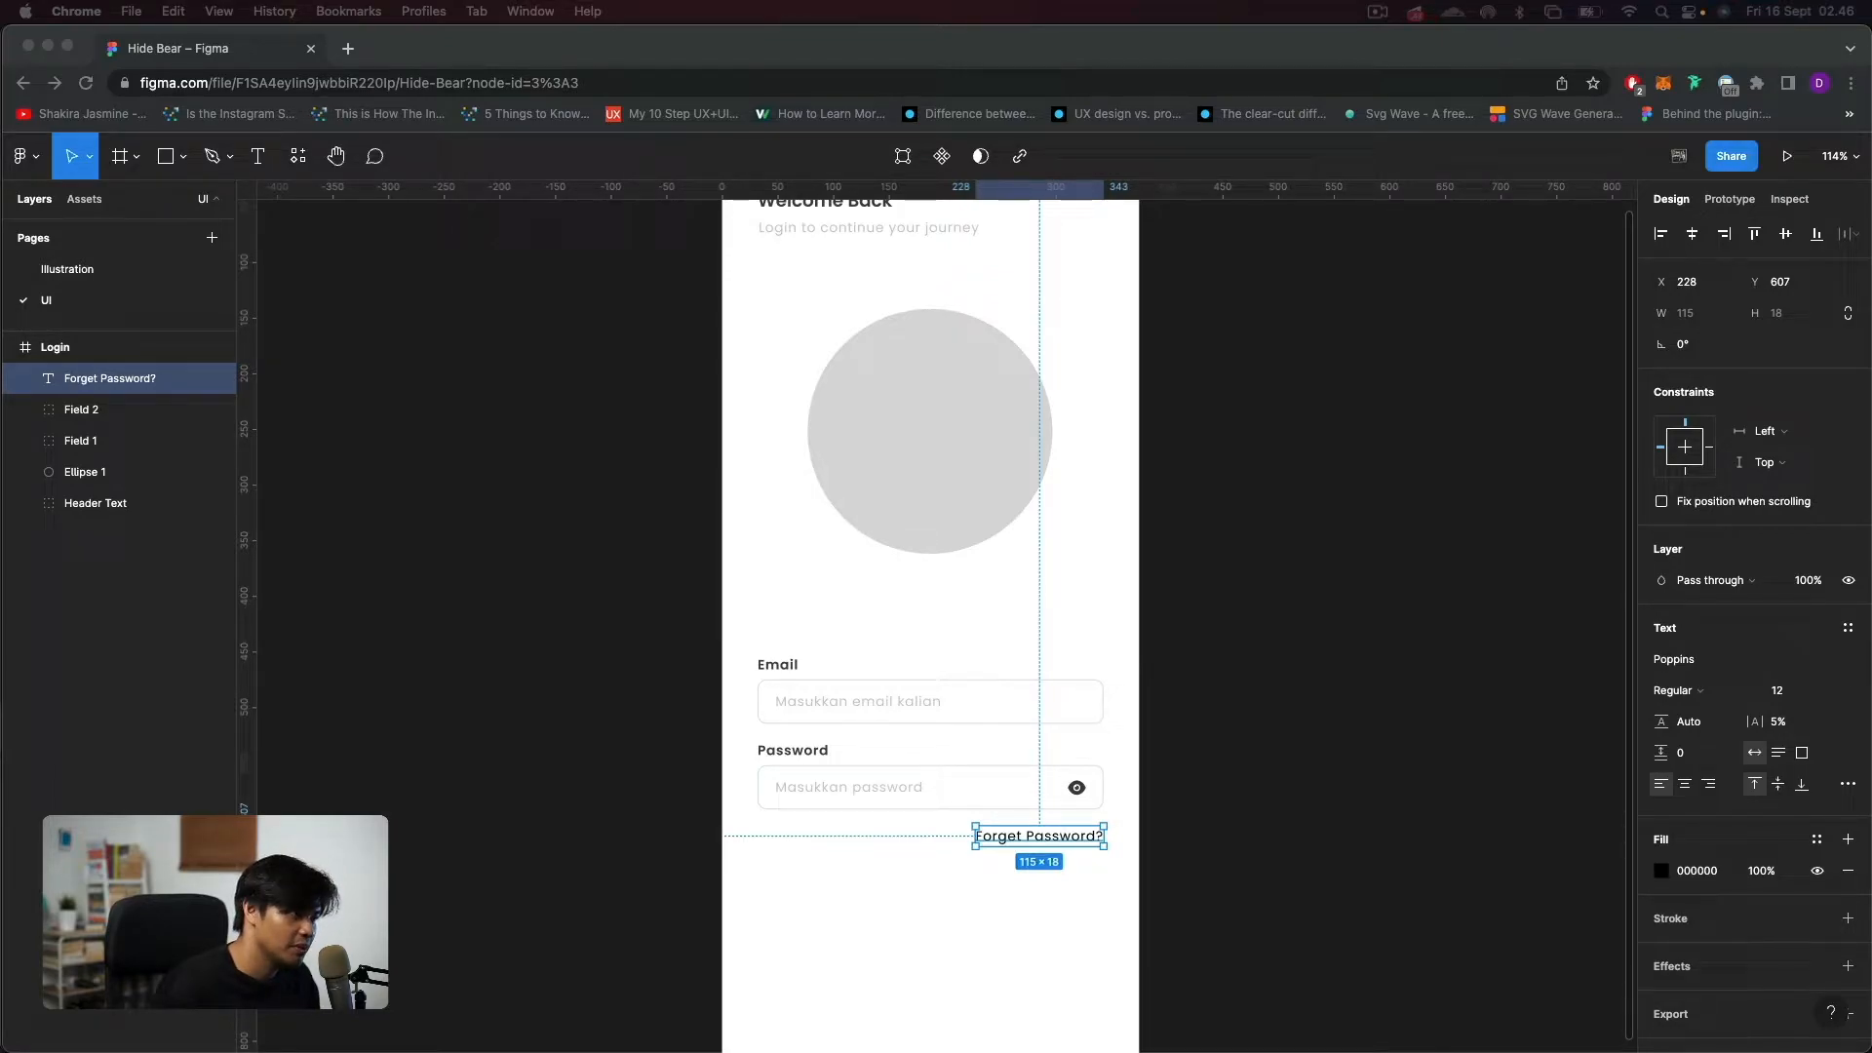
# Set the "Forget Password?" text's fill to 6E5DE7 and its font weight to Medium.
pyautogui.click(1698, 870)
pyautogui.press('super+v')
pyautogui.press('Return')
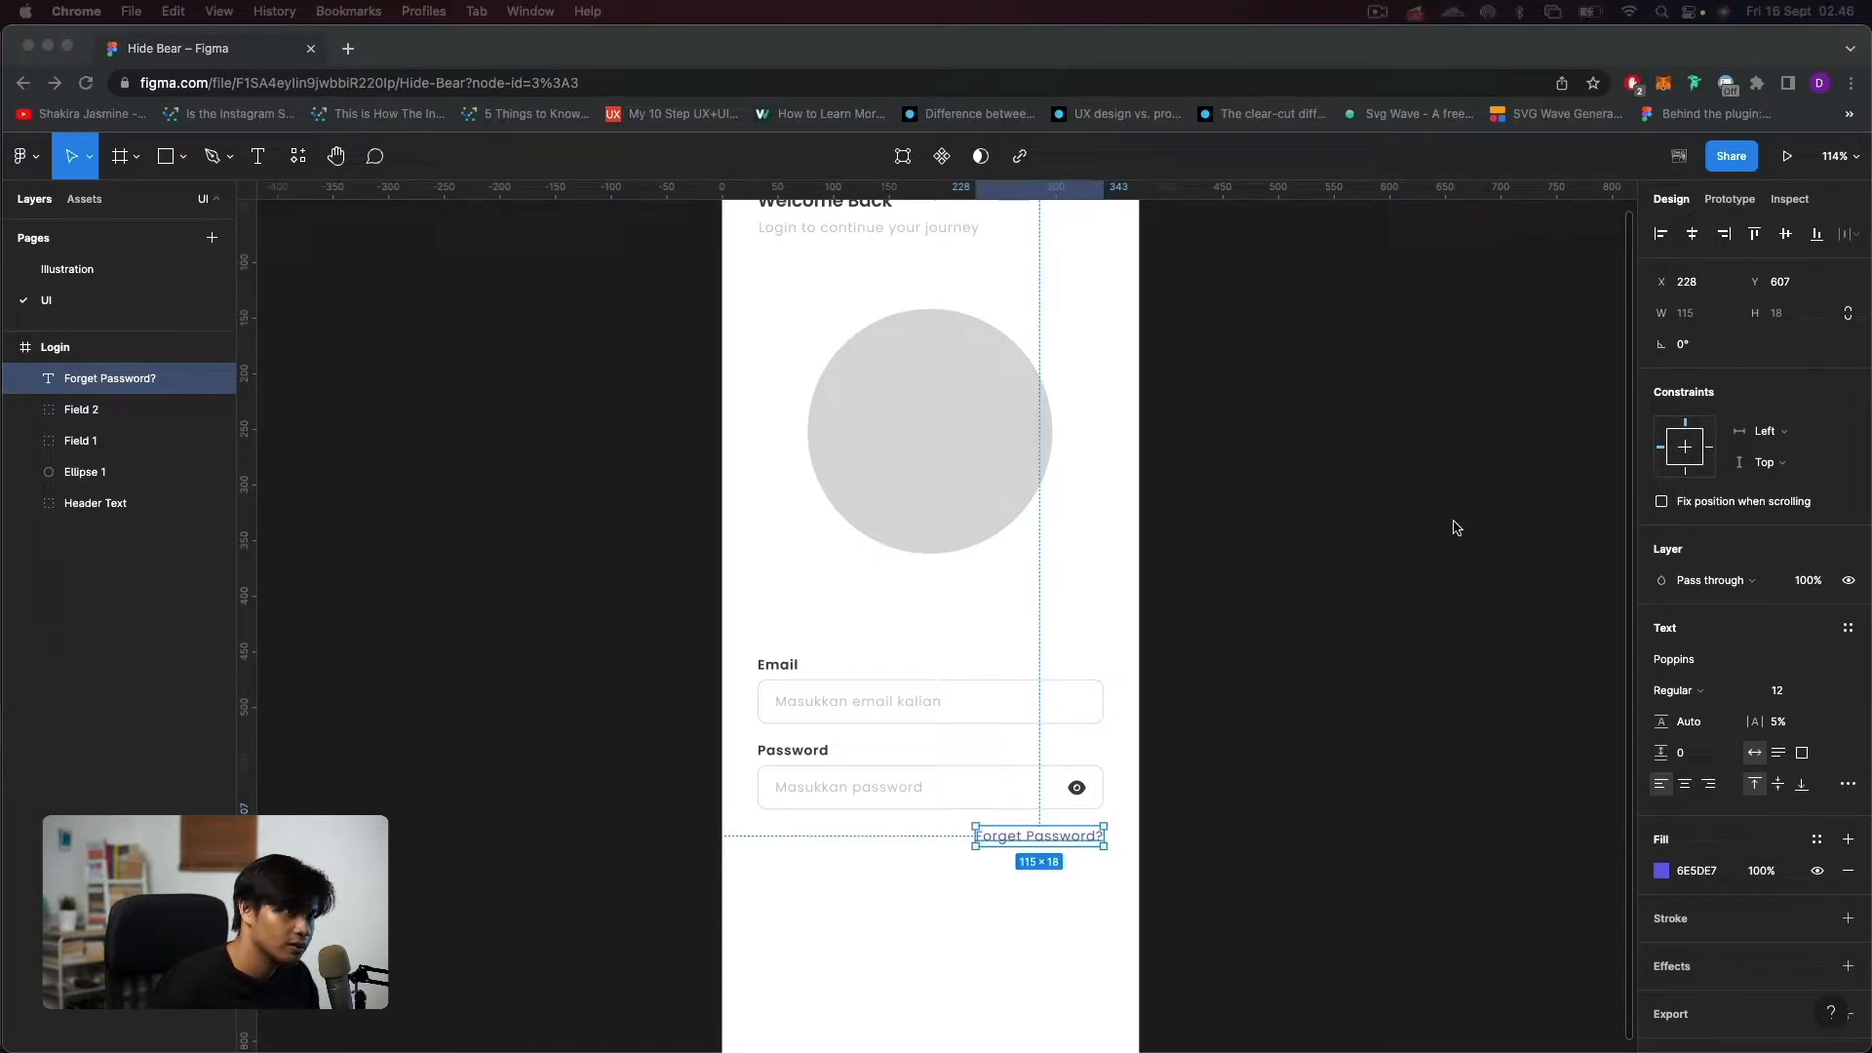
pyautogui.click(1677, 688)
pyautogui.click(1674, 690)
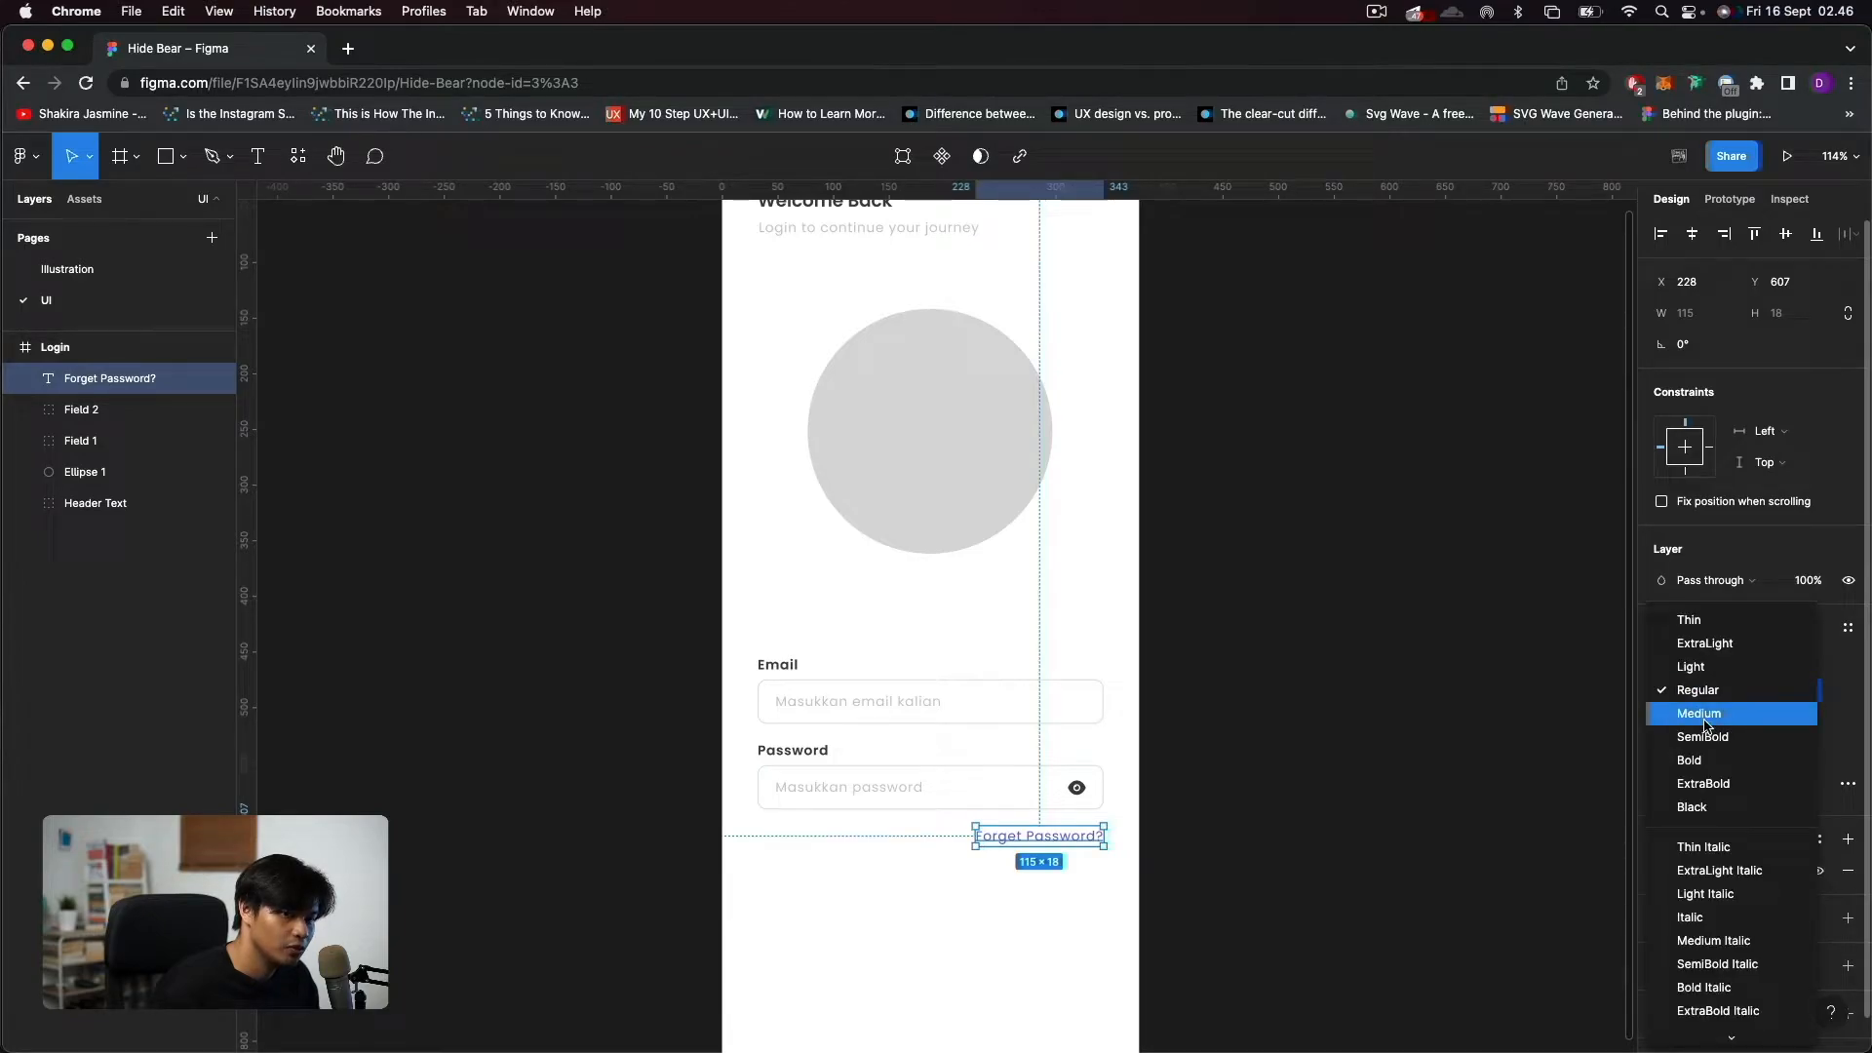
pyautogui.click(1708, 711)
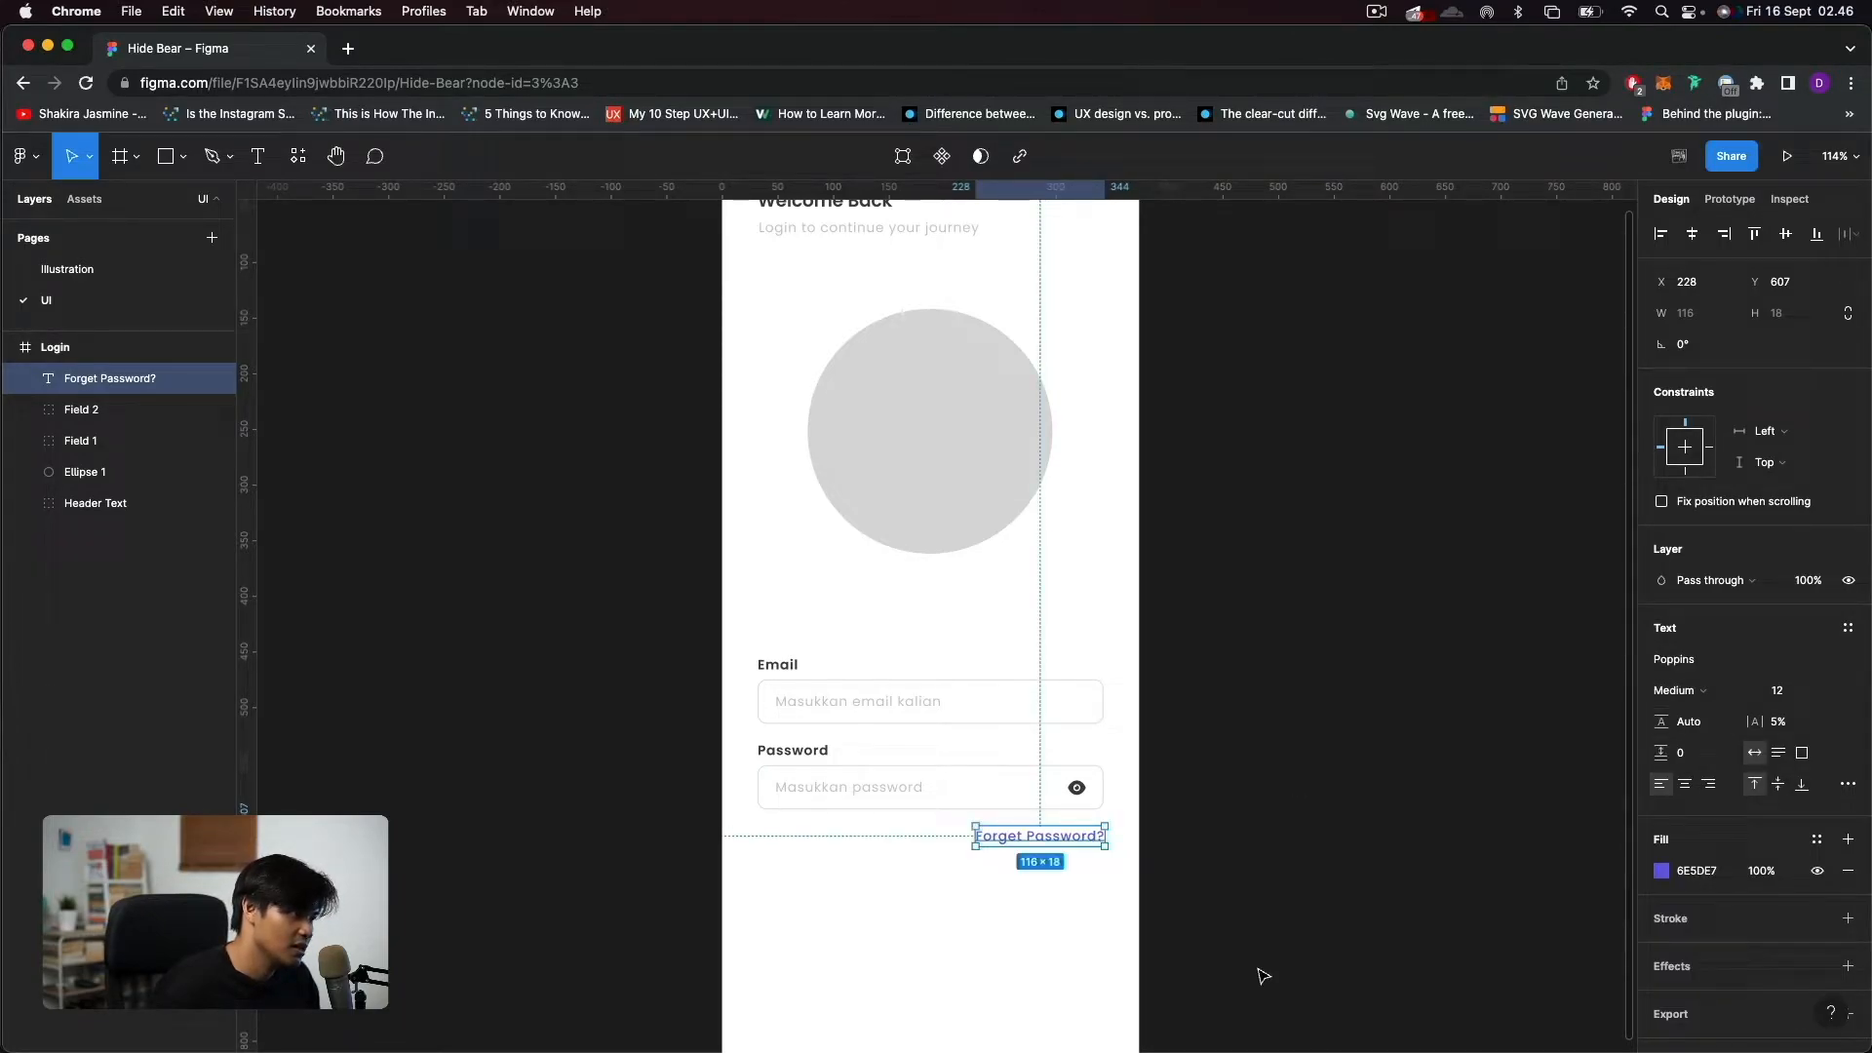
# Move the "Forget Password?" text up to Y 604, closer to the password input.
pyautogui.press('alt')
pyautogui.scroll(5, 1058, 807)
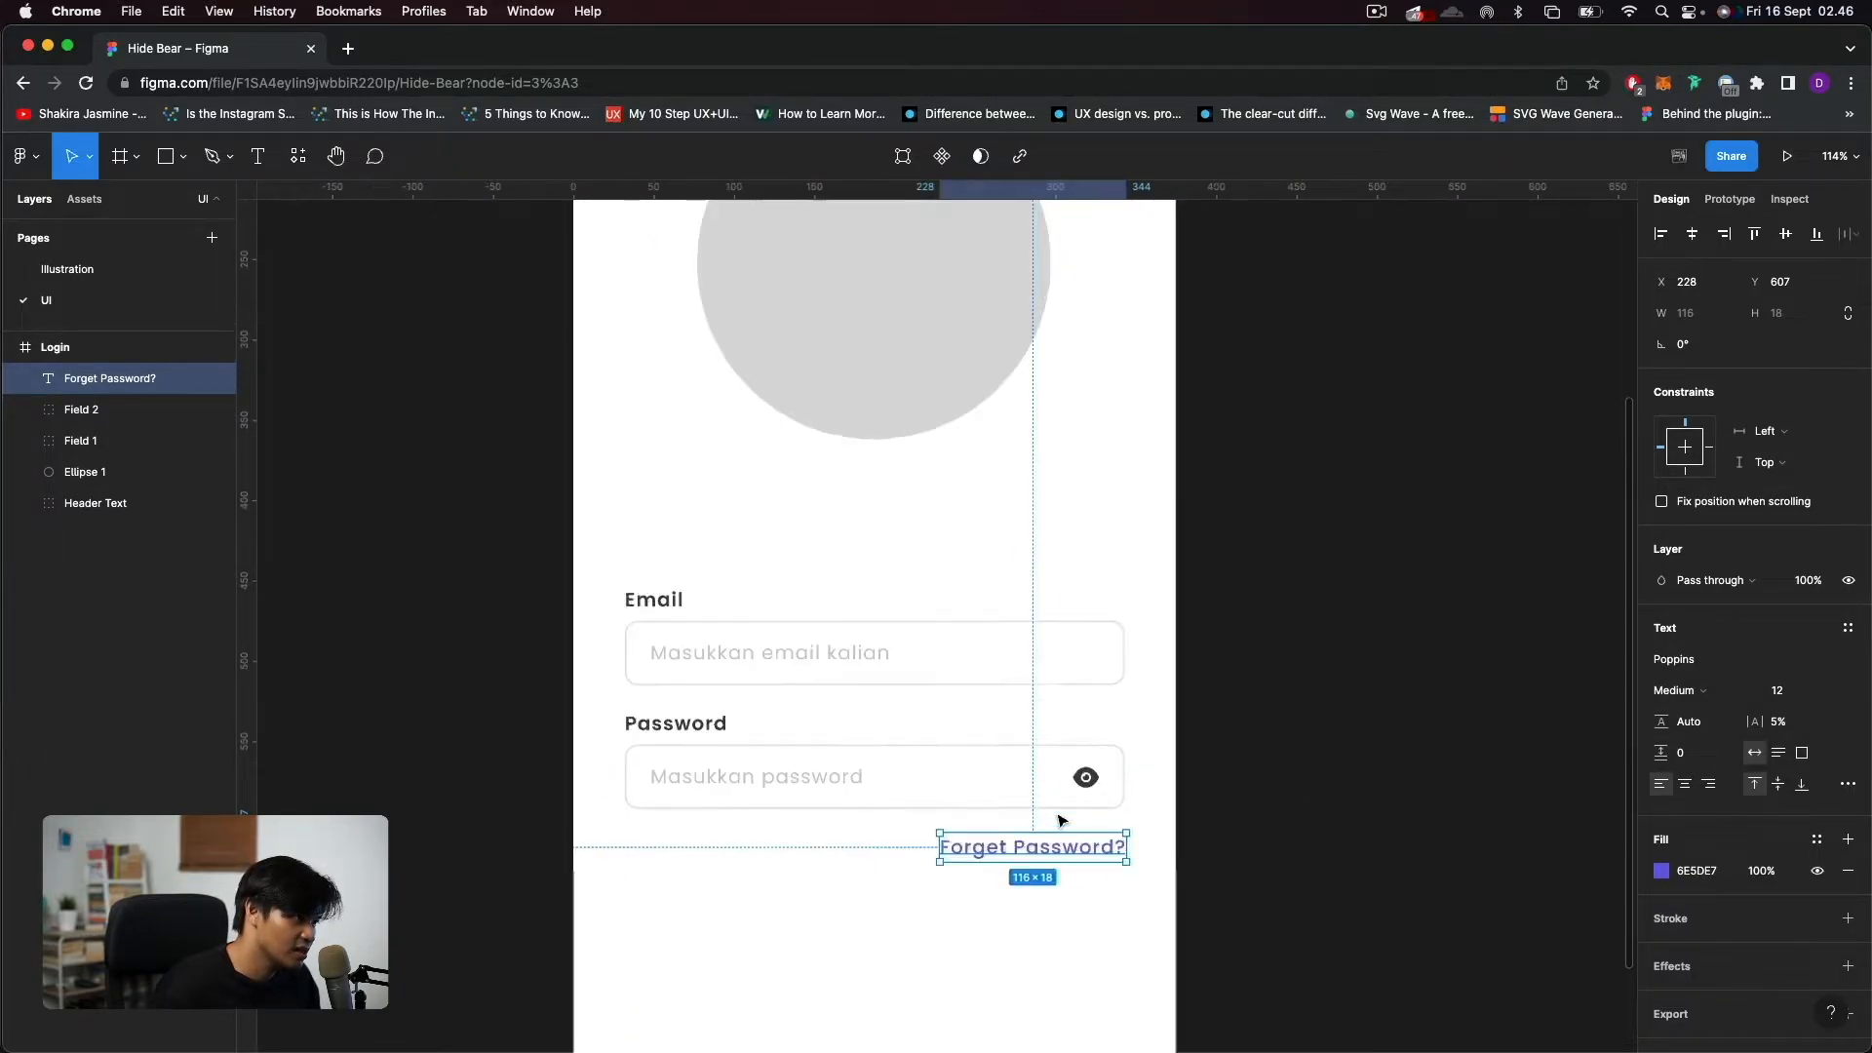
pyautogui.press('Up')
pyautogui.press('Up')
pyautogui.press('Up')
pyautogui.click(1051, 910)
pyautogui.scroll(-5, 1051, 910)
pyautogui.scroll(-5, 1053, 916)
pyautogui.click(1041, 871)
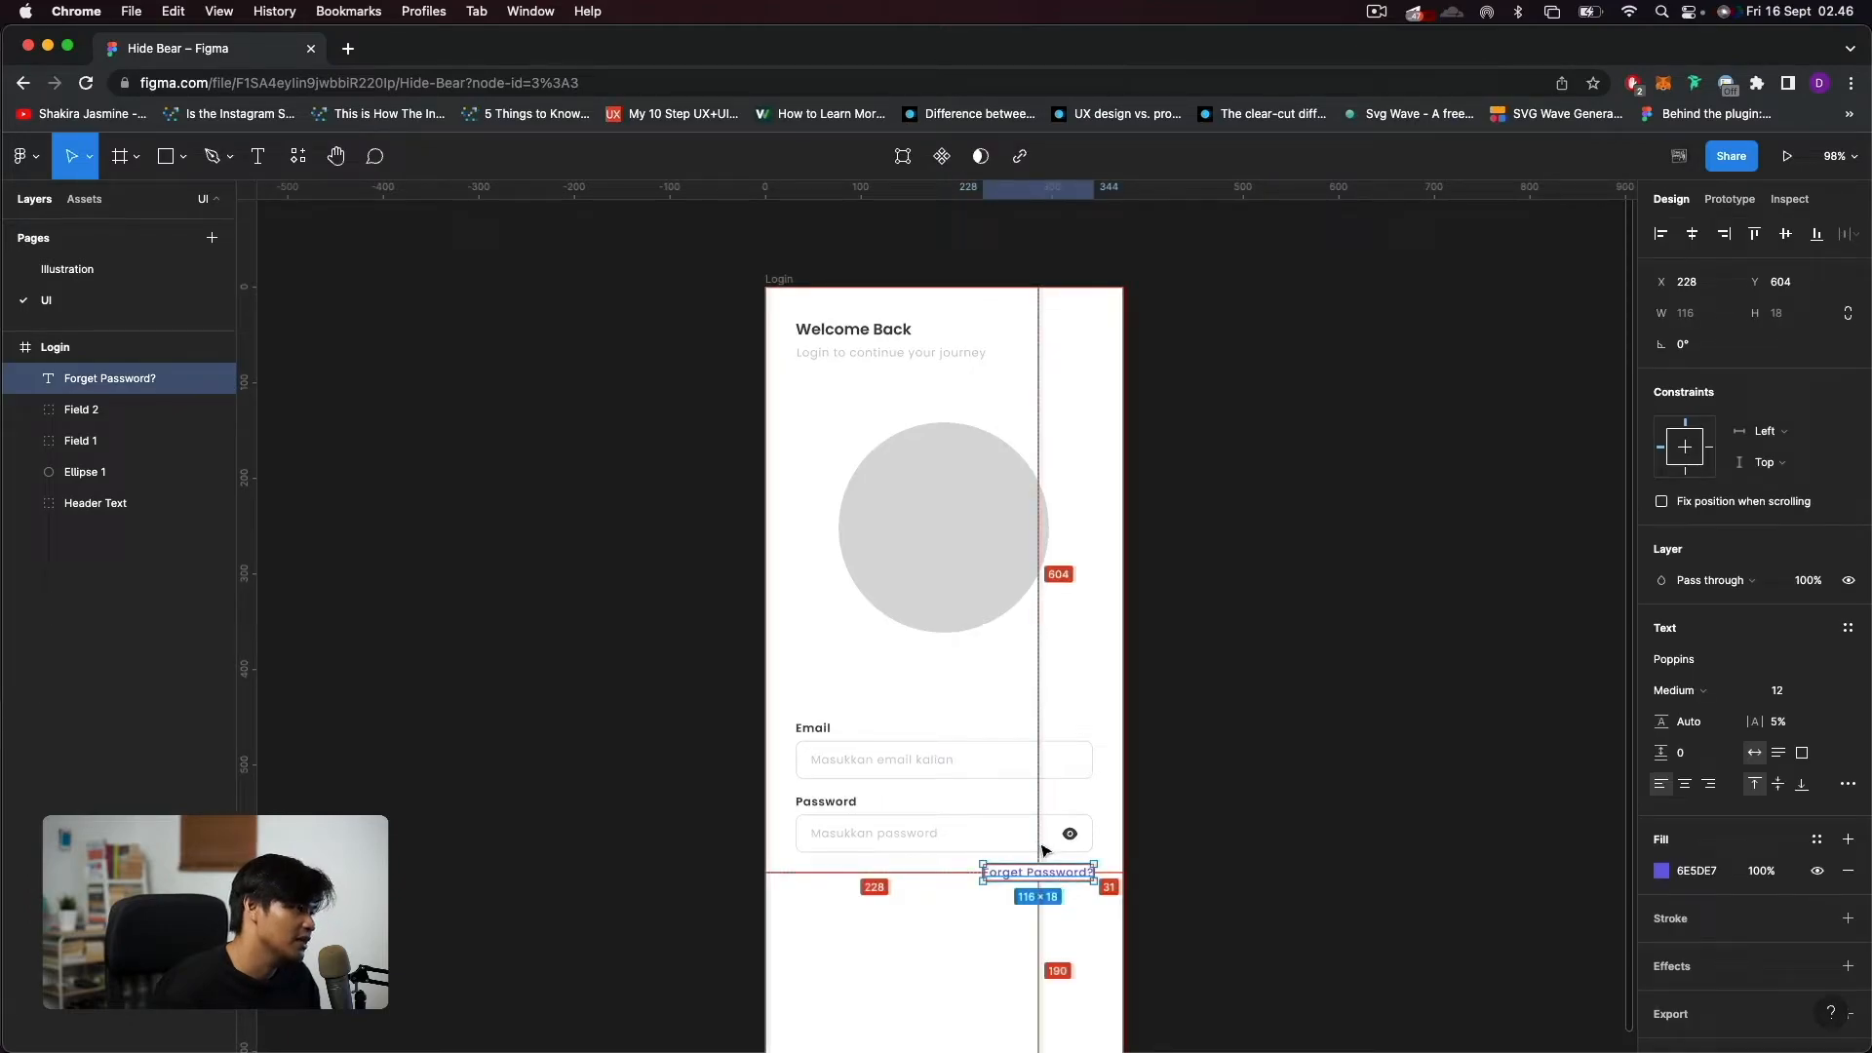
pyautogui.click(975, 943)
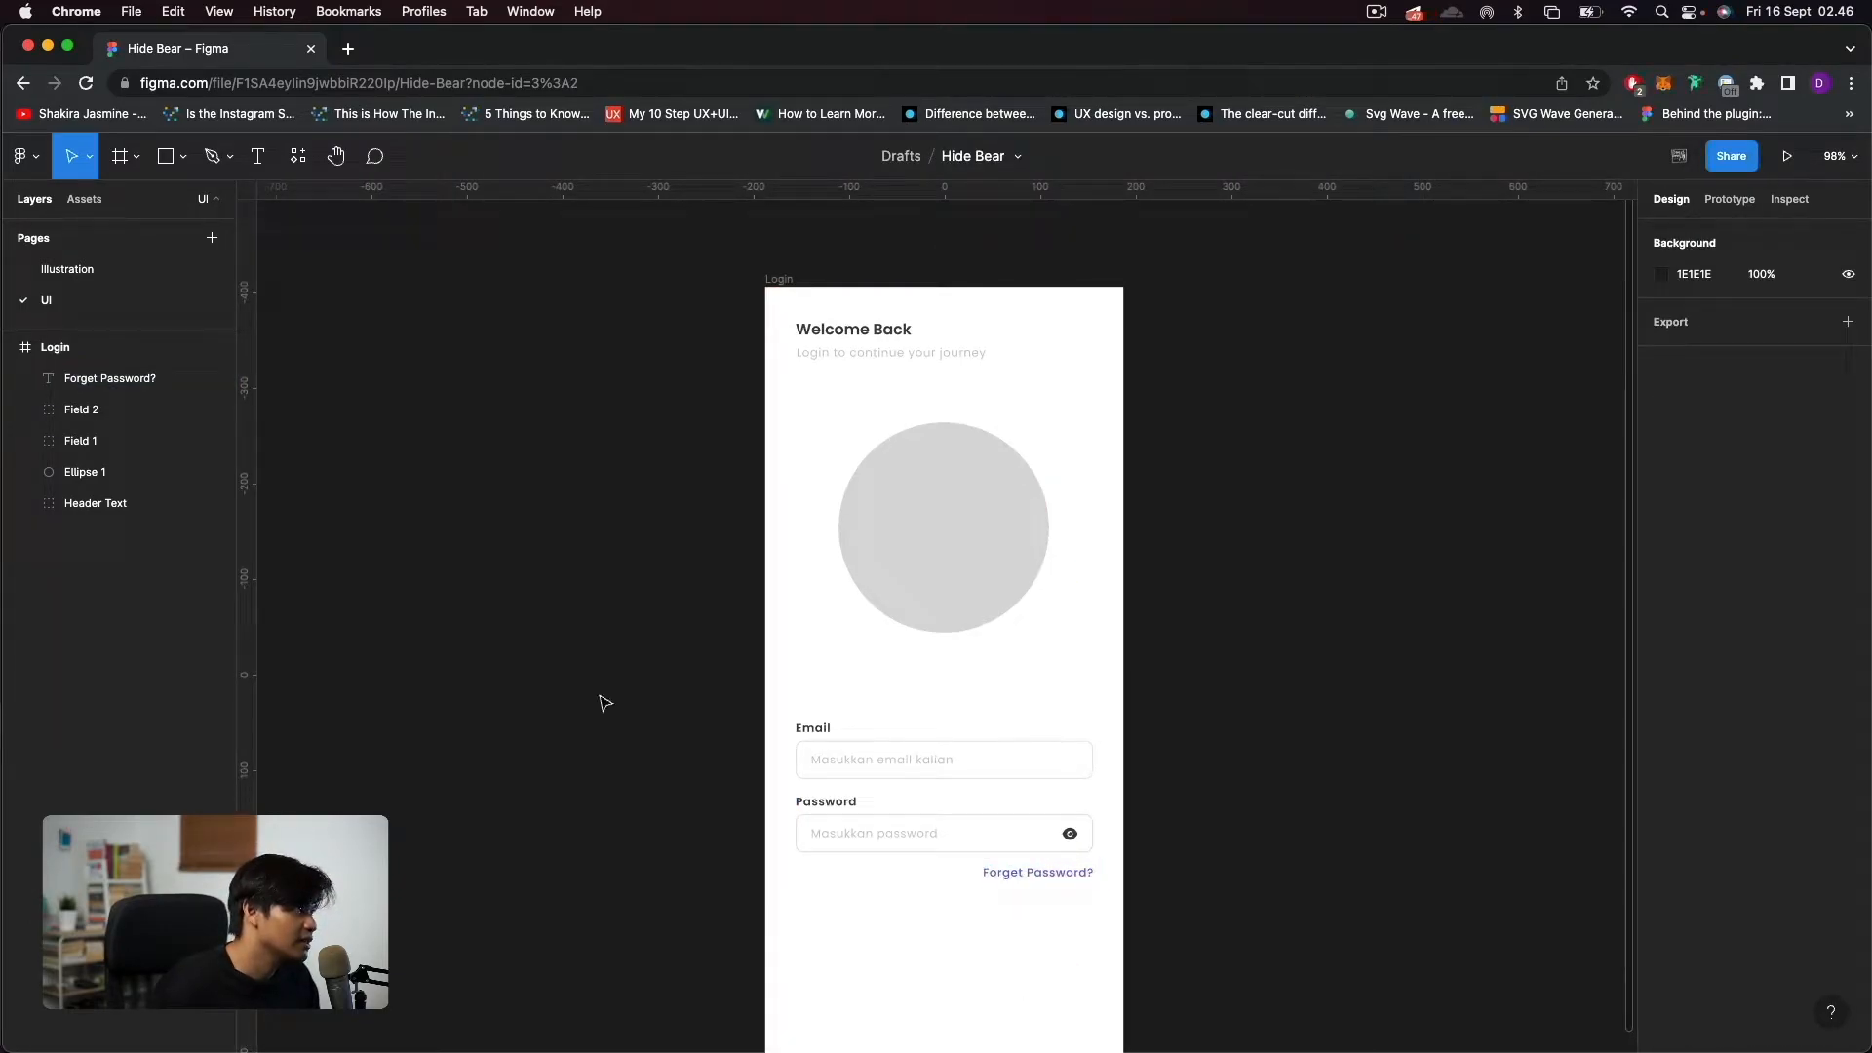
# Add the text "Login" below the "Forget Password?" link at about X 115, Y 686.
pyautogui.click(258, 157)
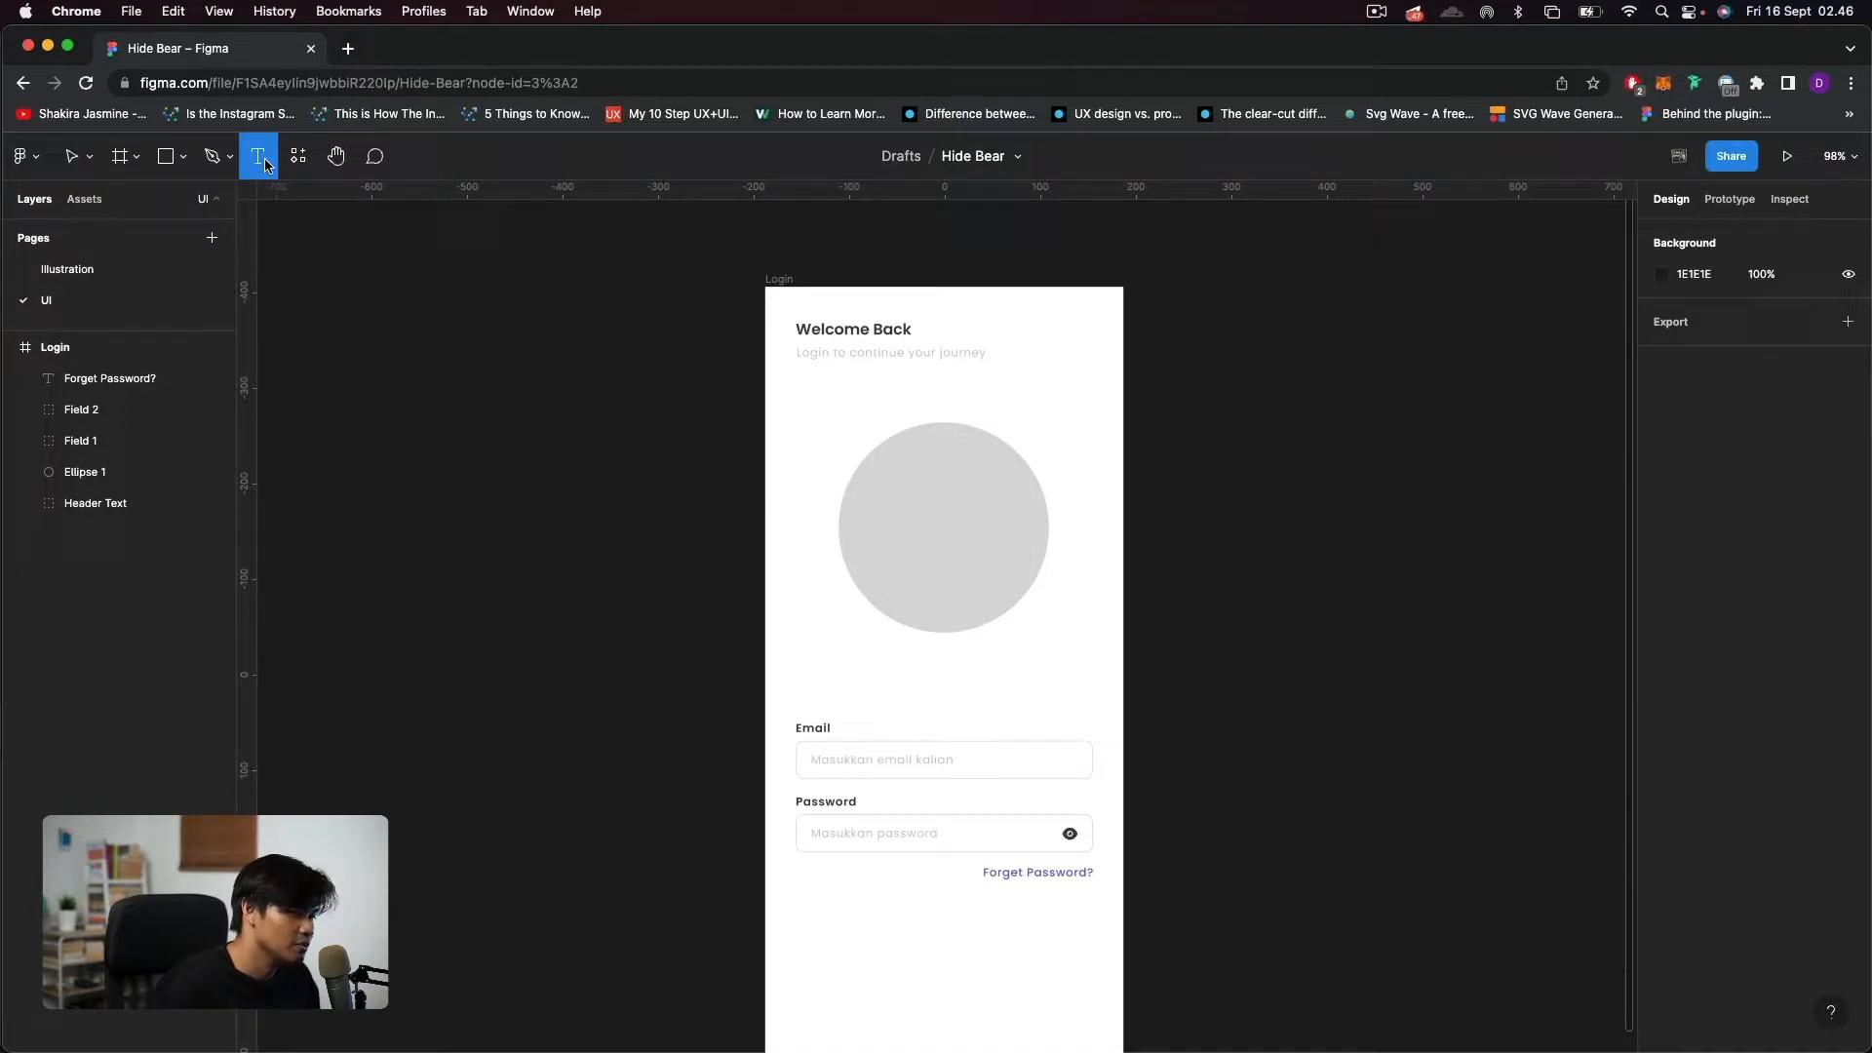
pyautogui.click(875, 943)
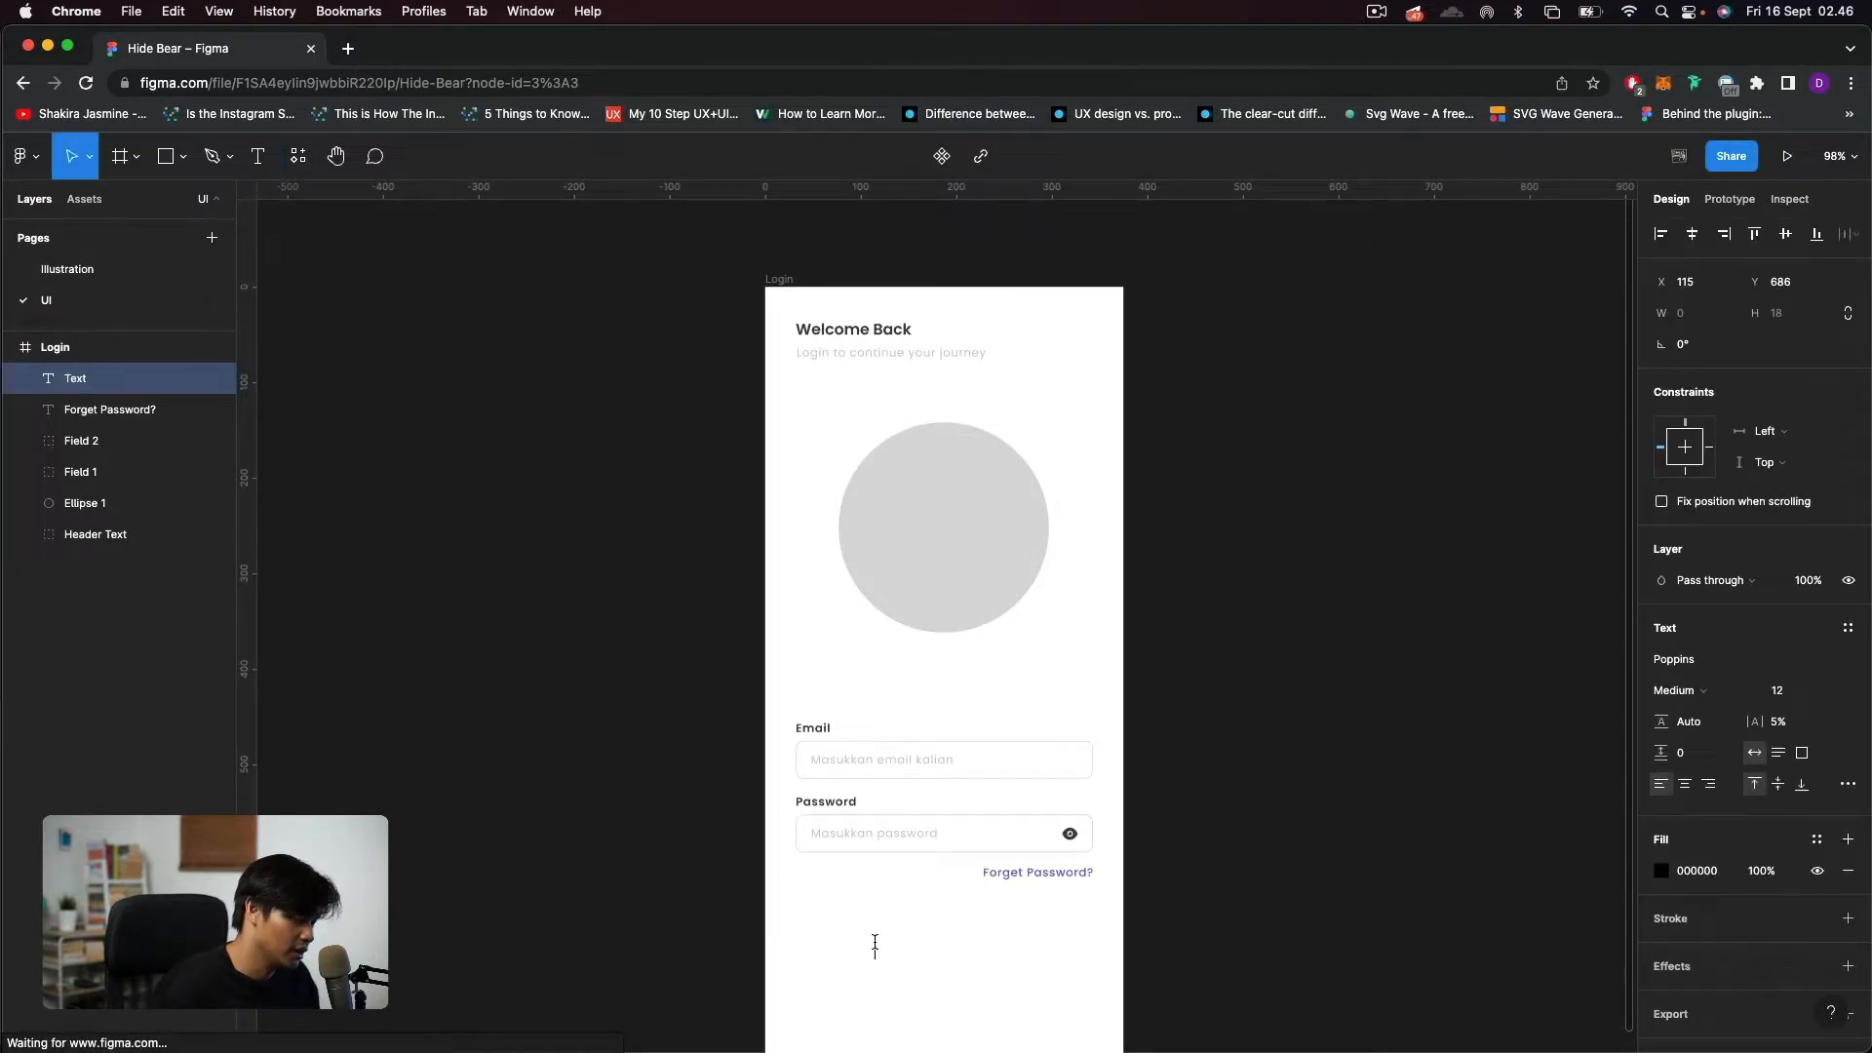
pyautogui.write('Login')
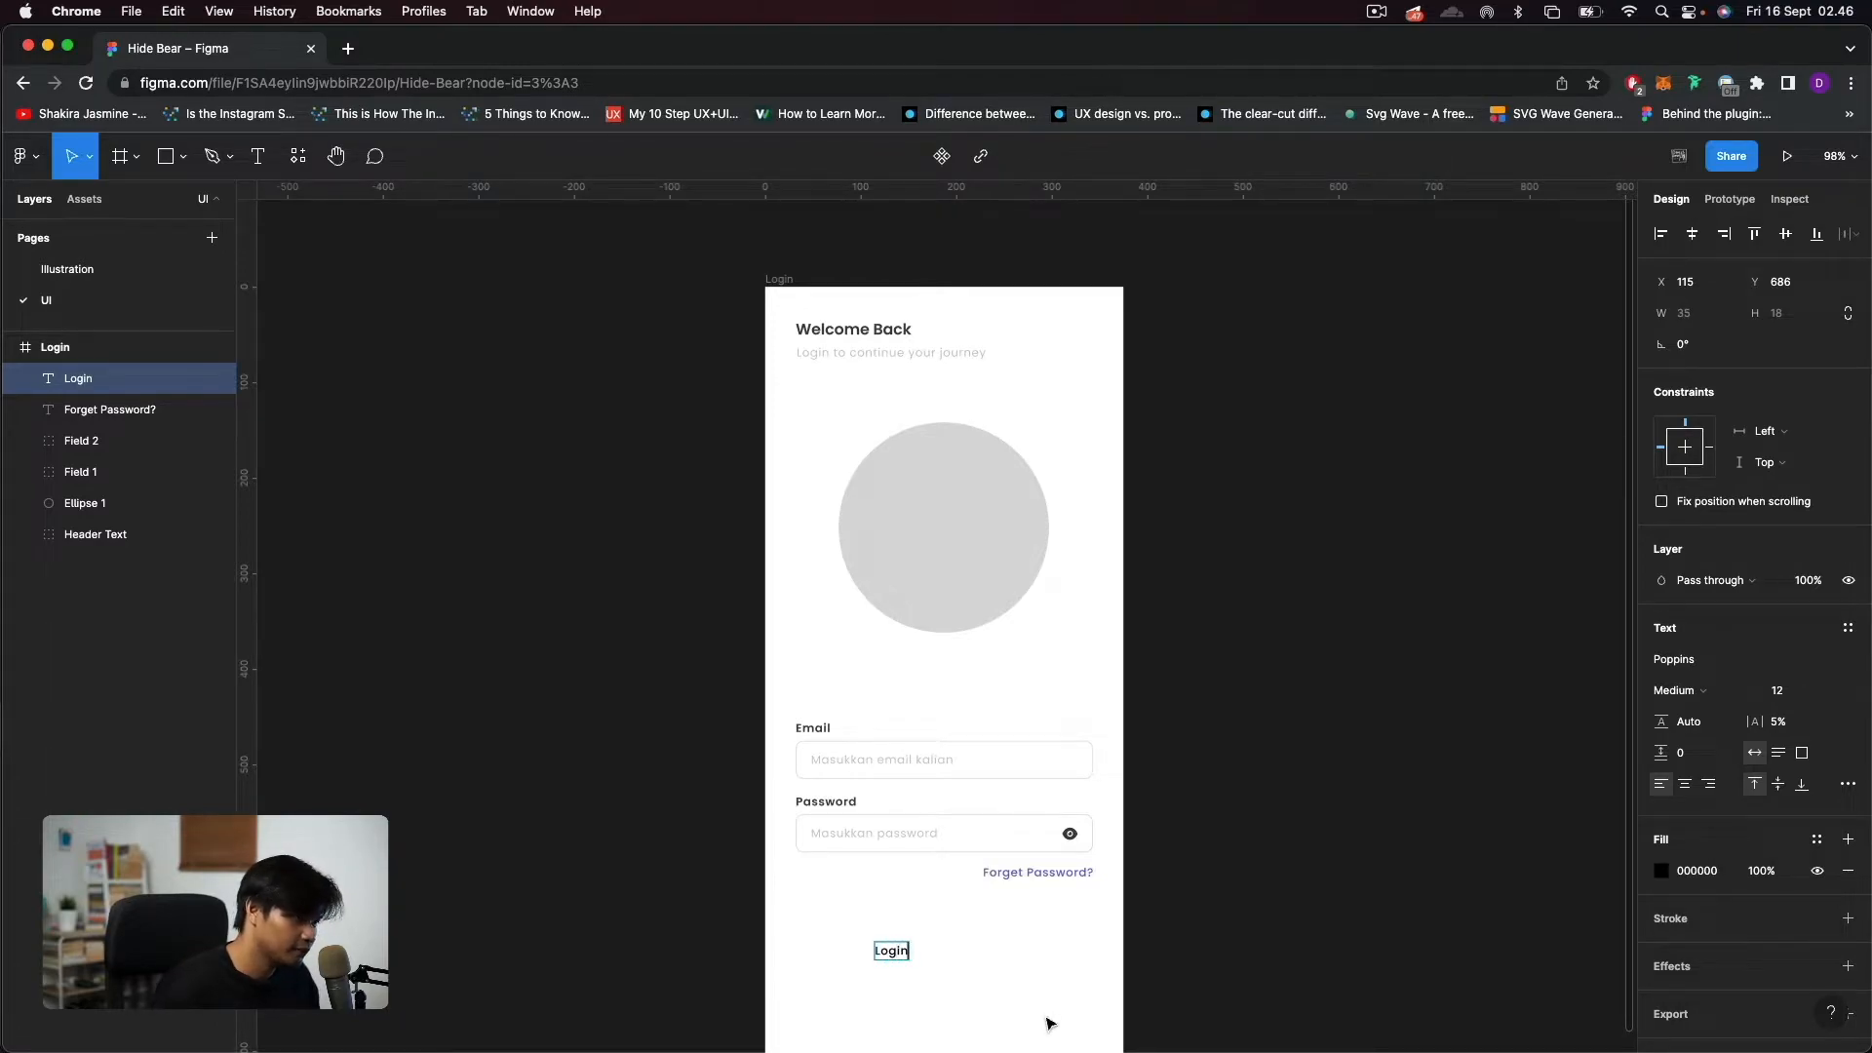
pyautogui.press('Escape')
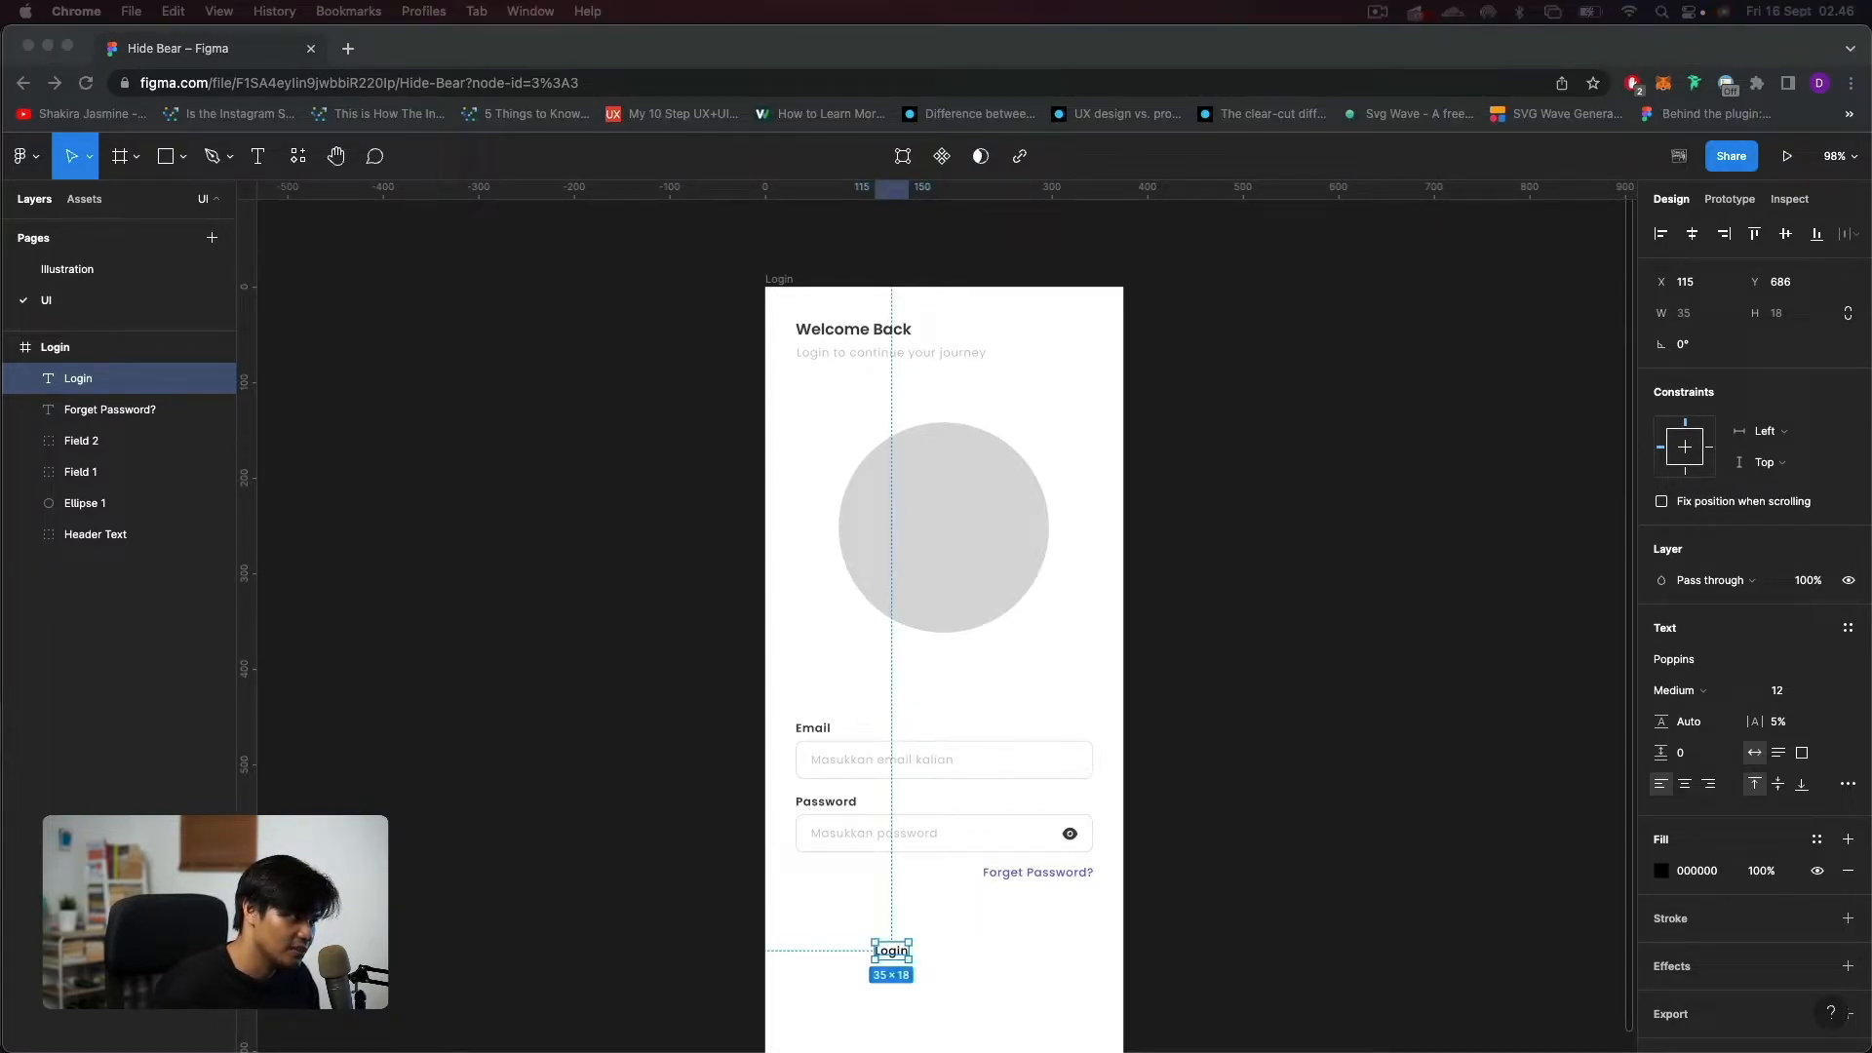
pyautogui.click(896, 955)
pyautogui.scroll(3, 896, 954)
pyautogui.scroll(-3, 896, 954)
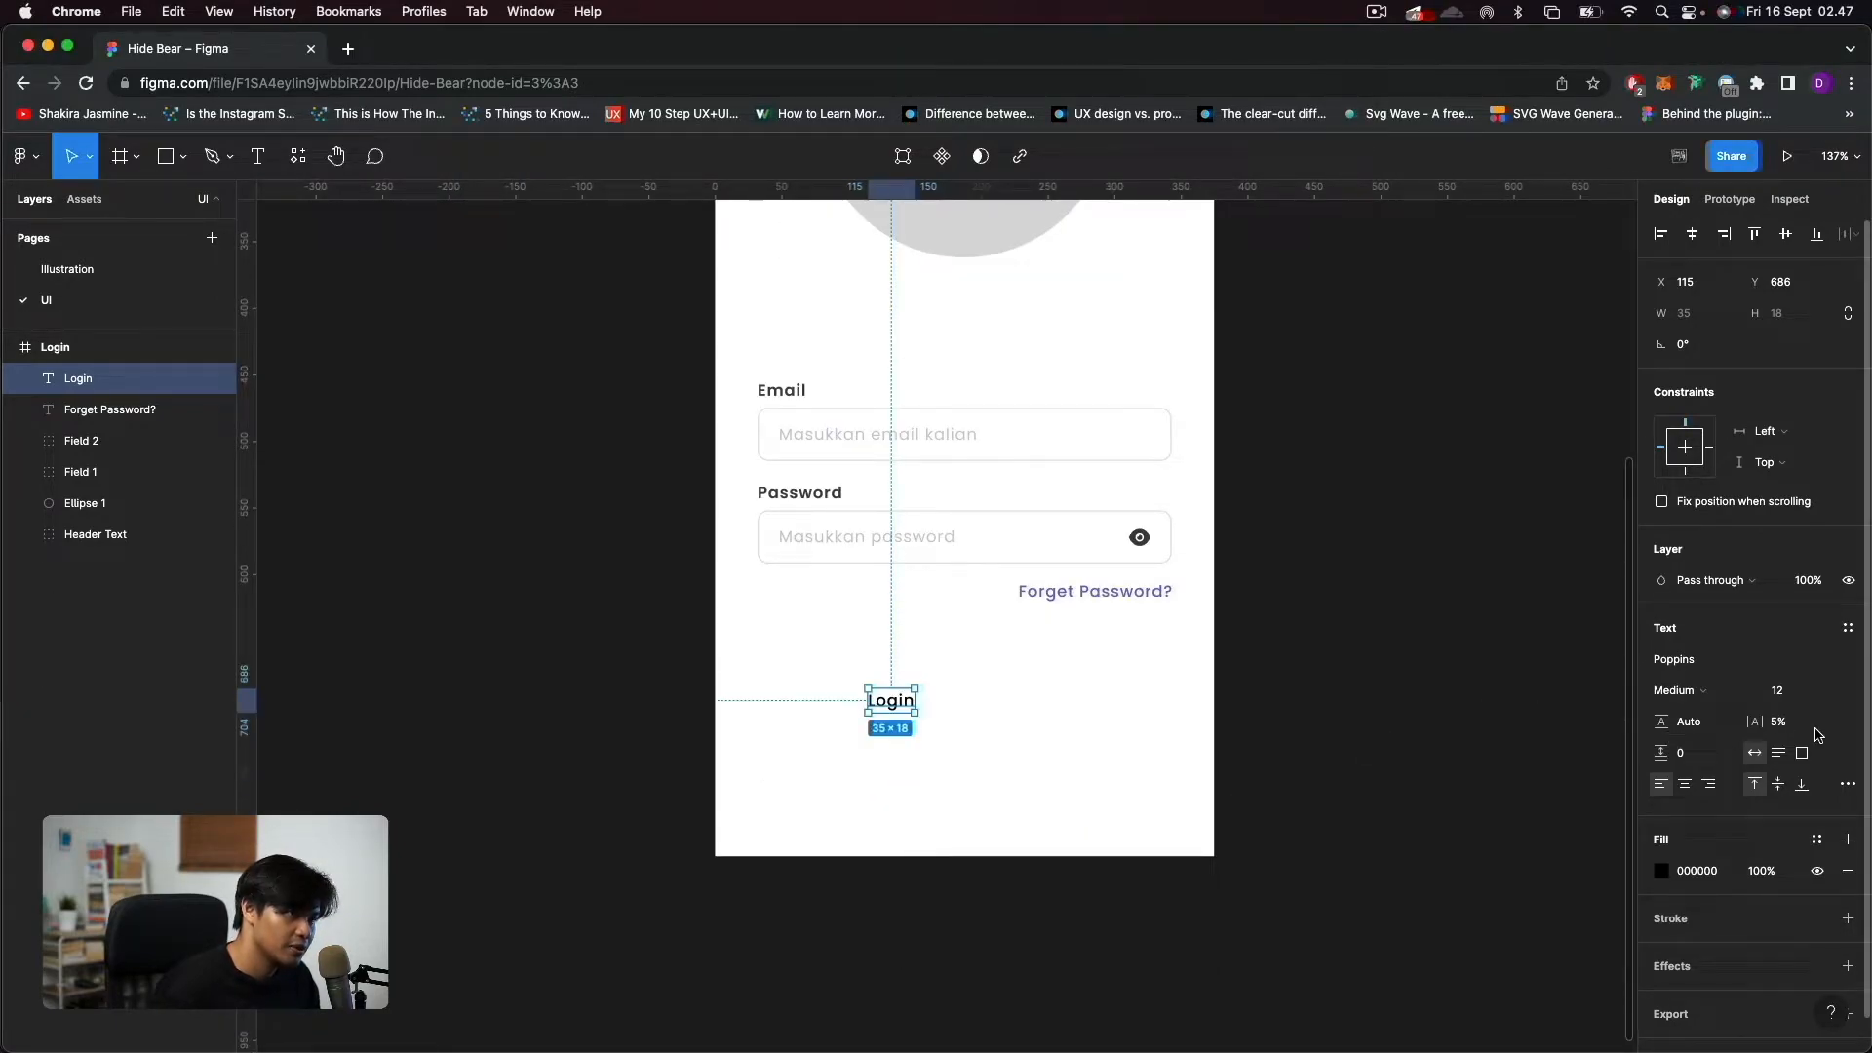
# Set the "Login" text's font size to 18 and its weight to SemiBold.
pyautogui.click(1801, 691)
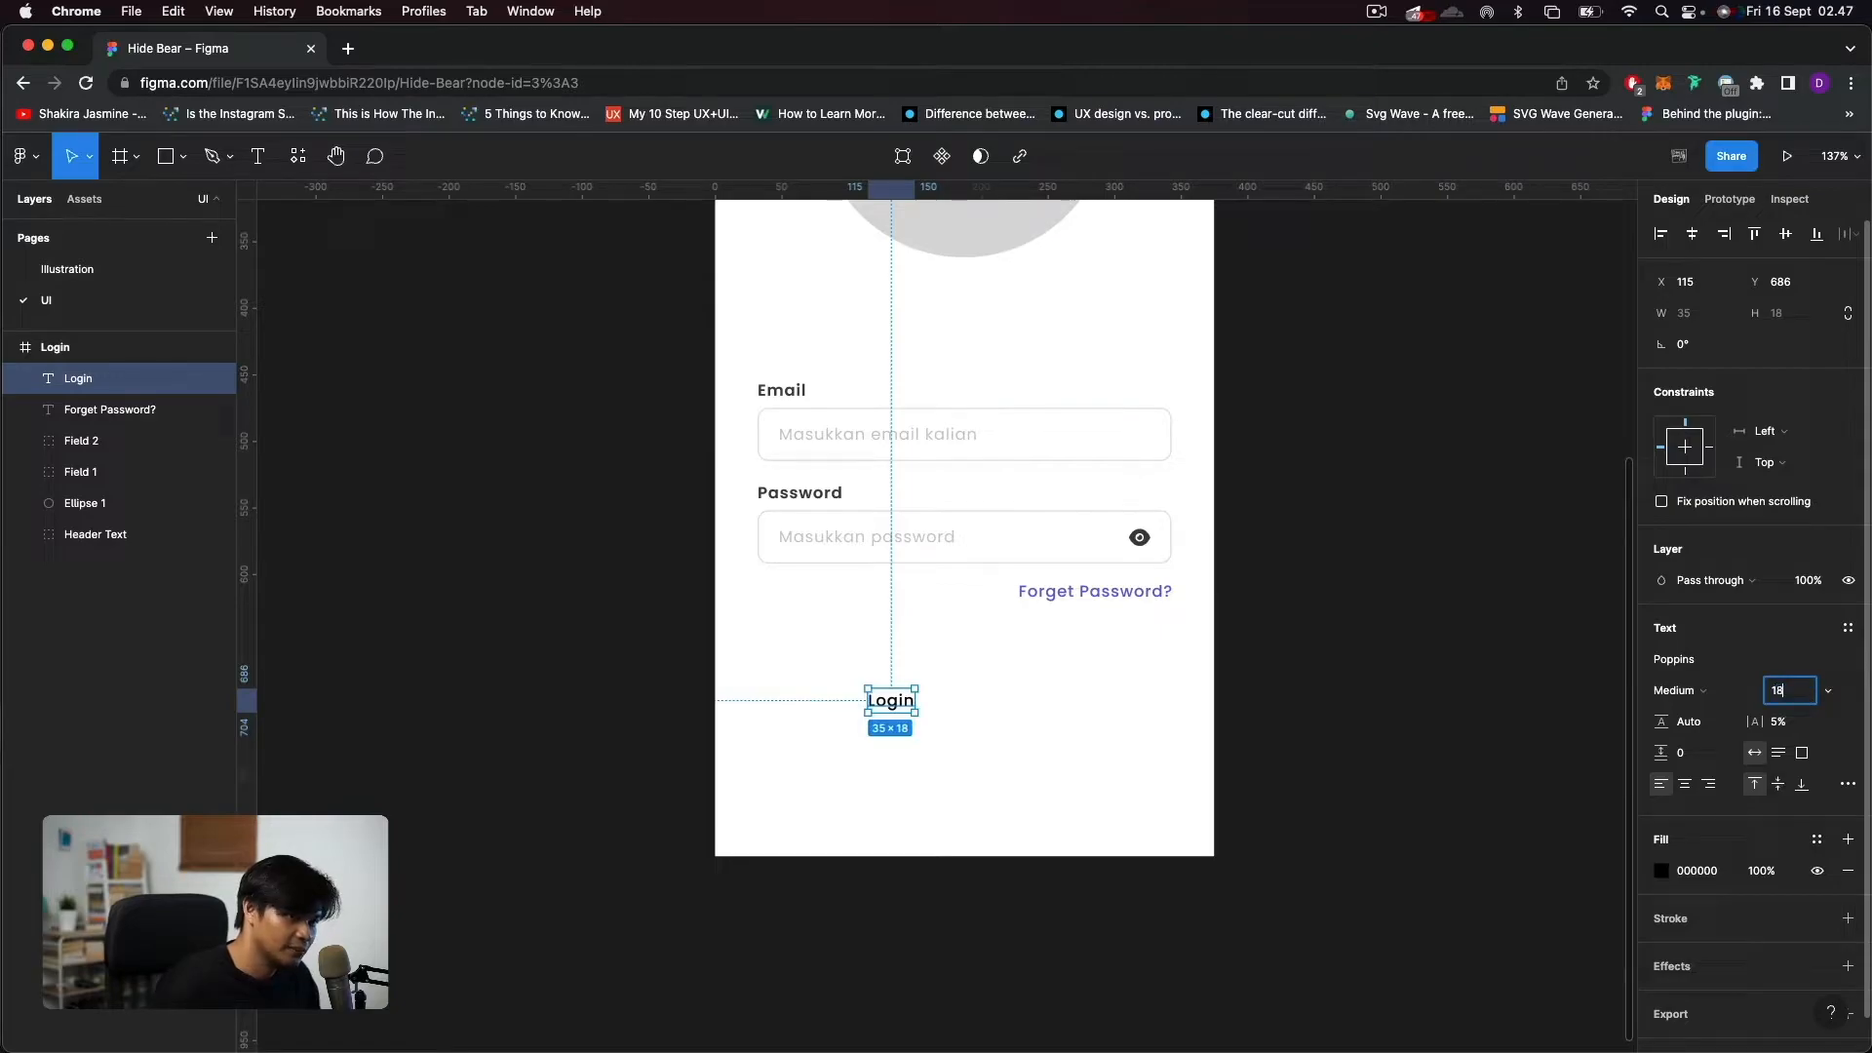
pyautogui.press('Return')
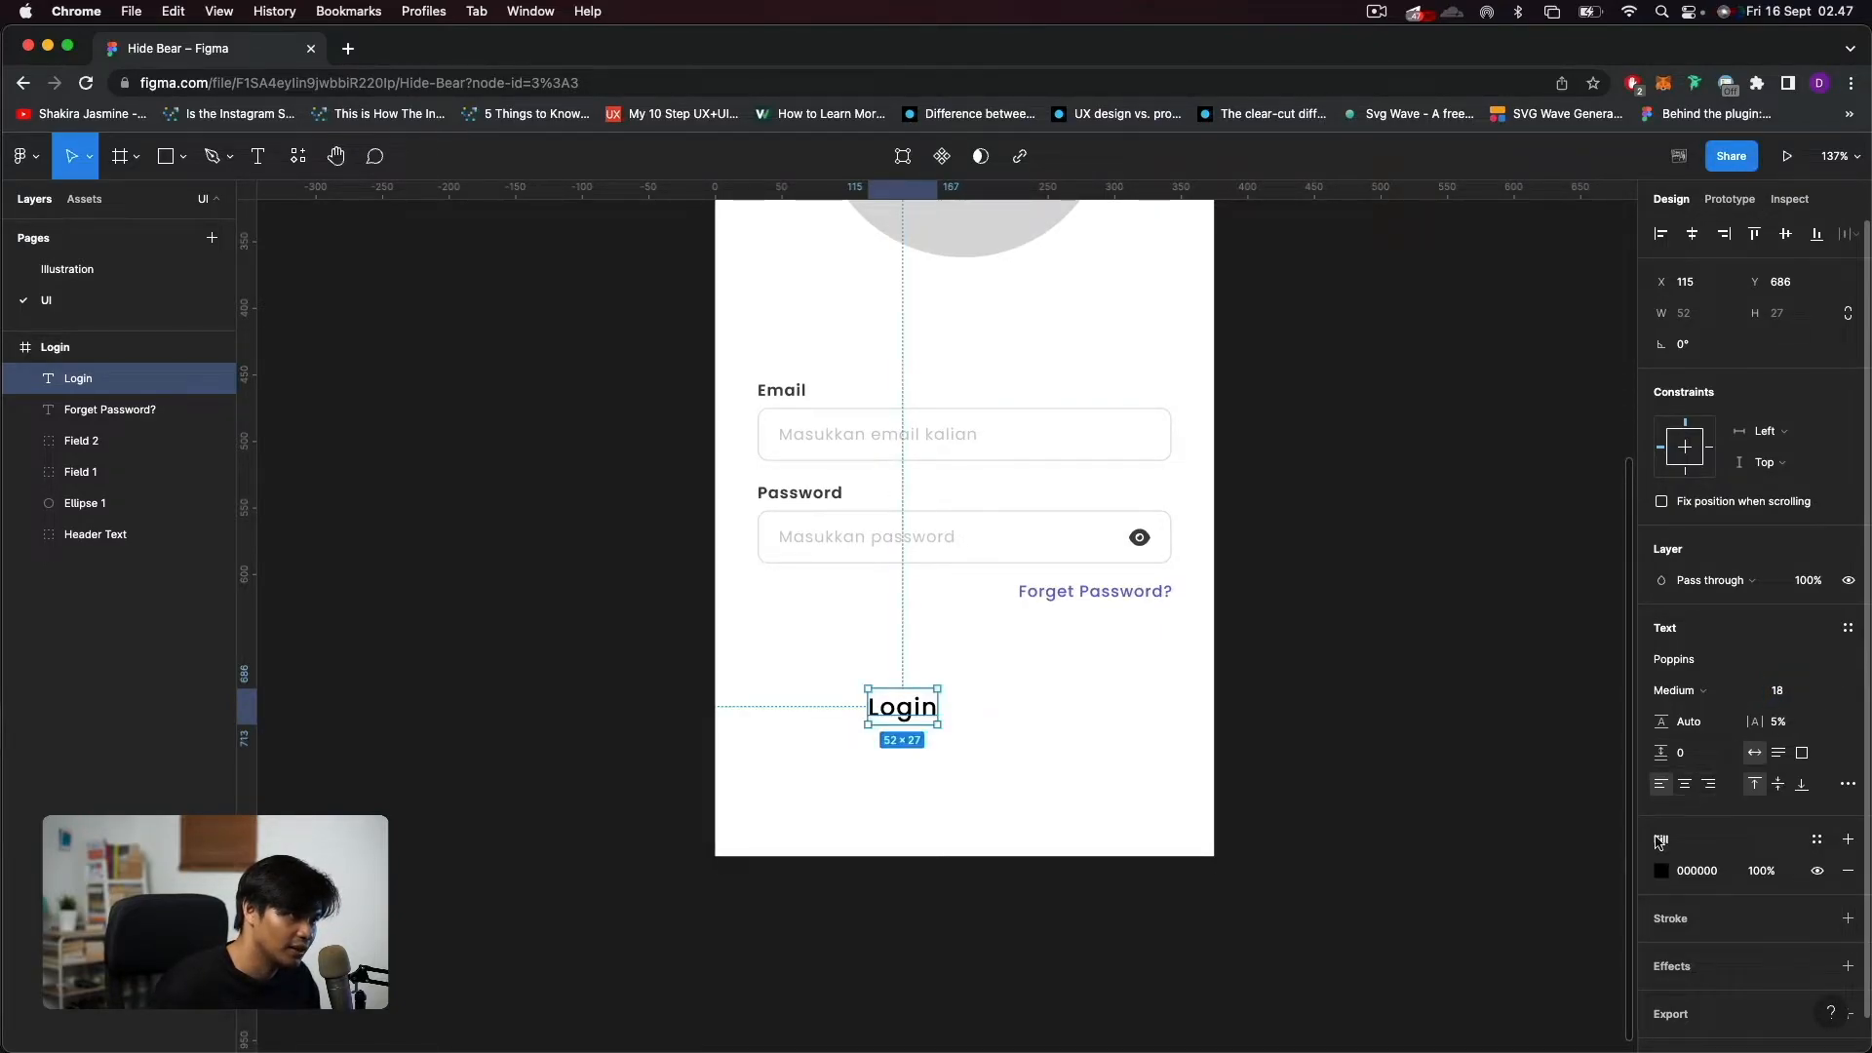
pyautogui.click(1660, 870)
pyautogui.click(1660, 871)
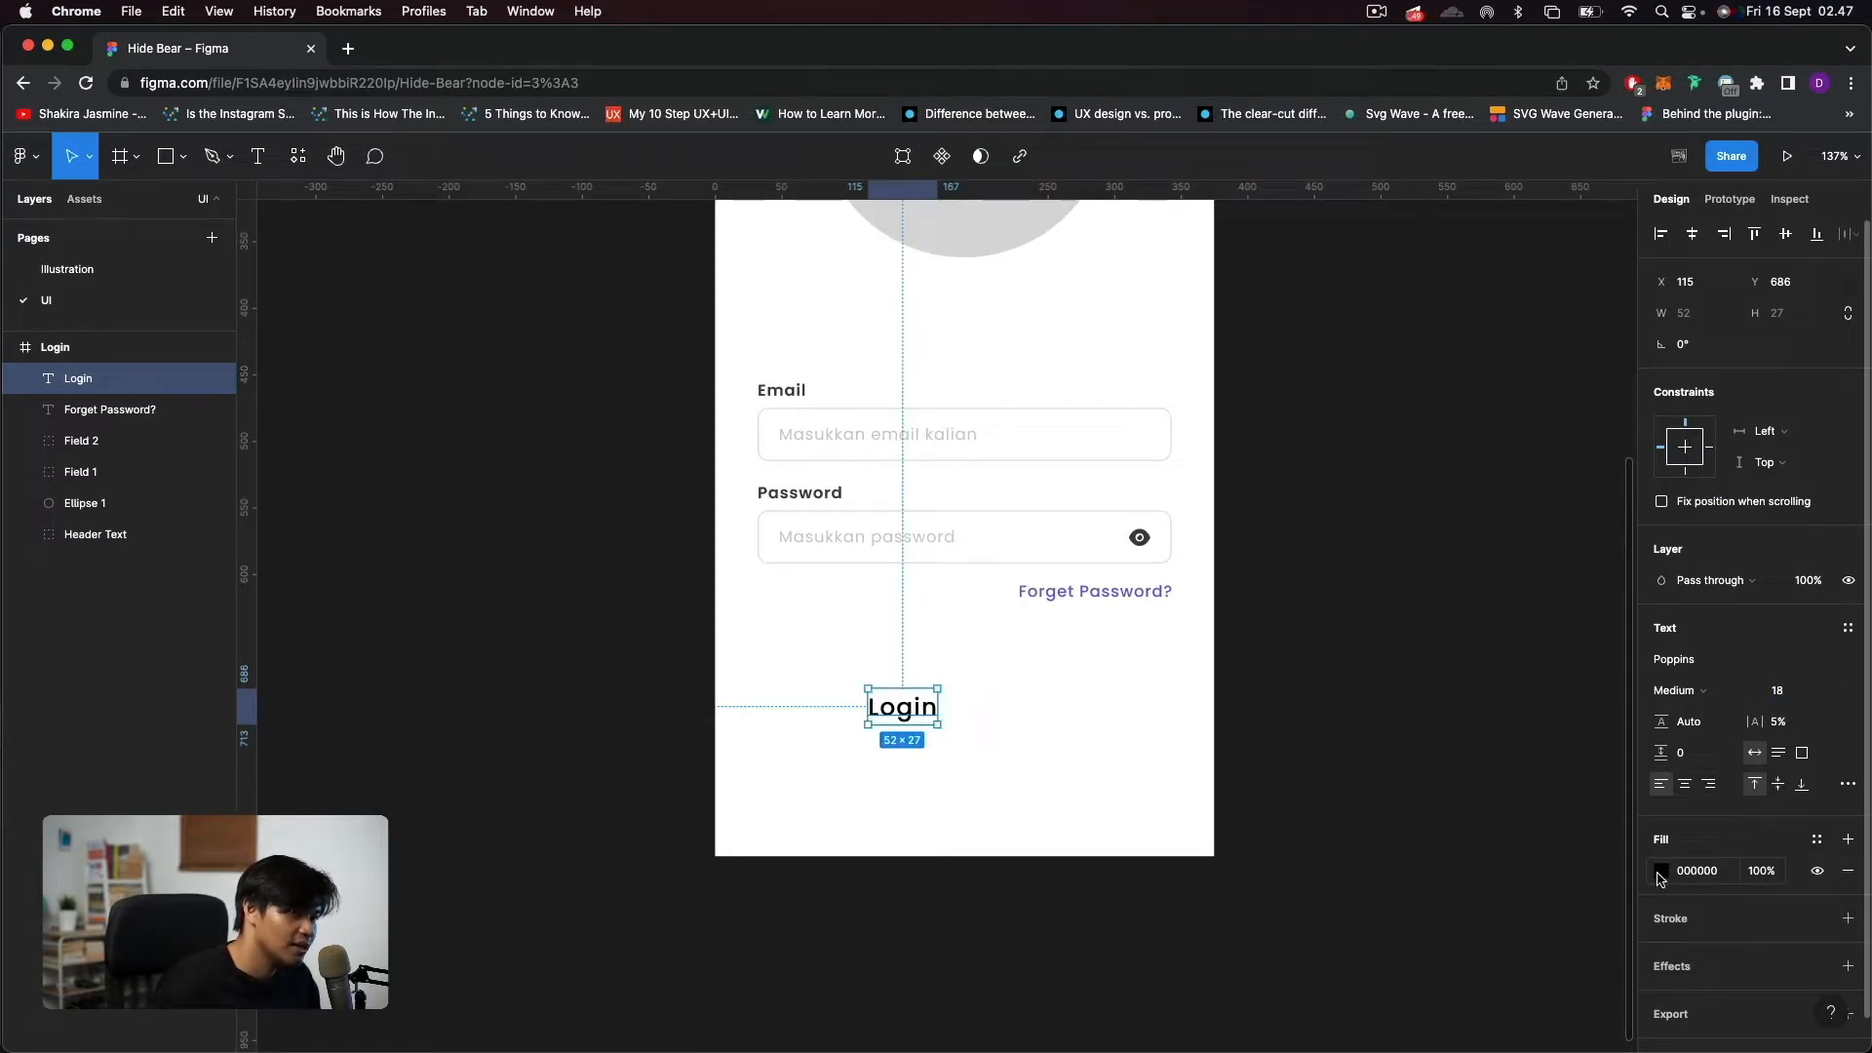
pyautogui.click(1722, 683)
pyautogui.click(1716, 712)
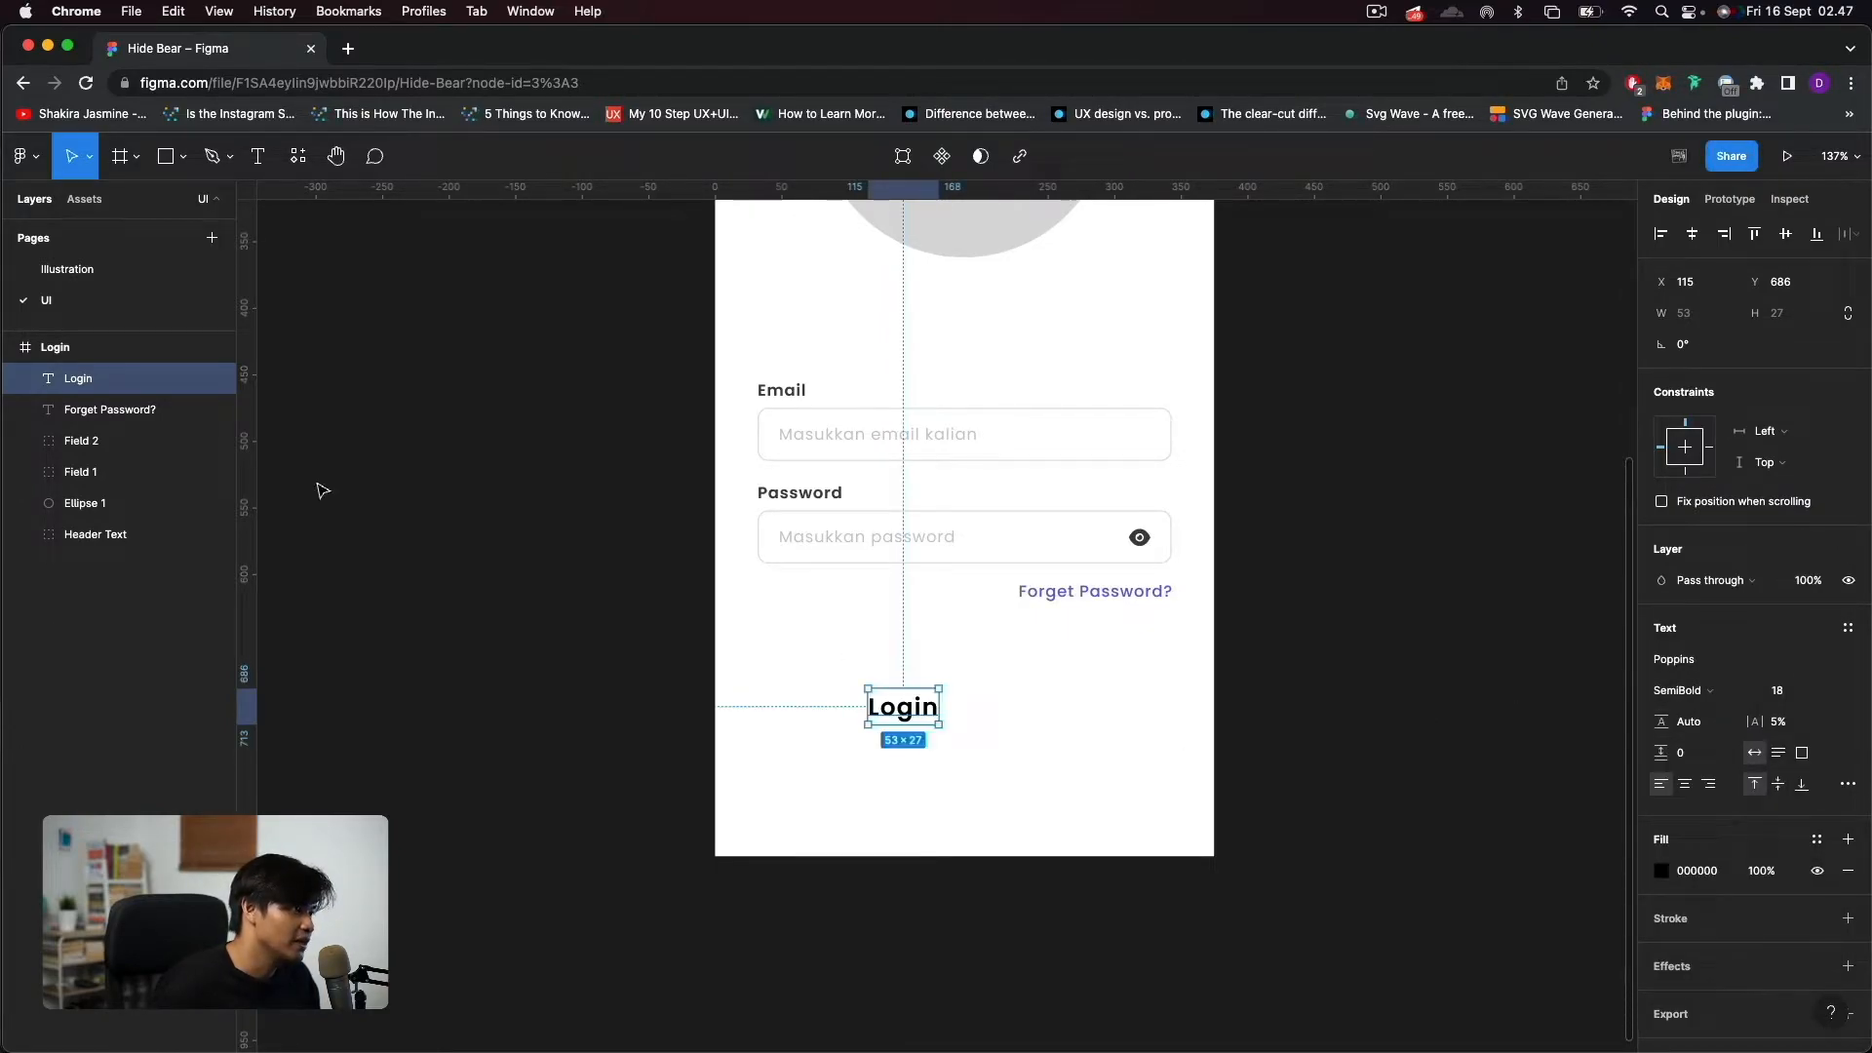
# Draw a rectangle about 313 × 58 behind the "Login" text, at about X 30, Y 655.
pyautogui.press('r')
pyautogui.moveTo(755, 647); pyautogui.dragTo(1173, 726)
pyautogui.scroll(2, 975, 682)
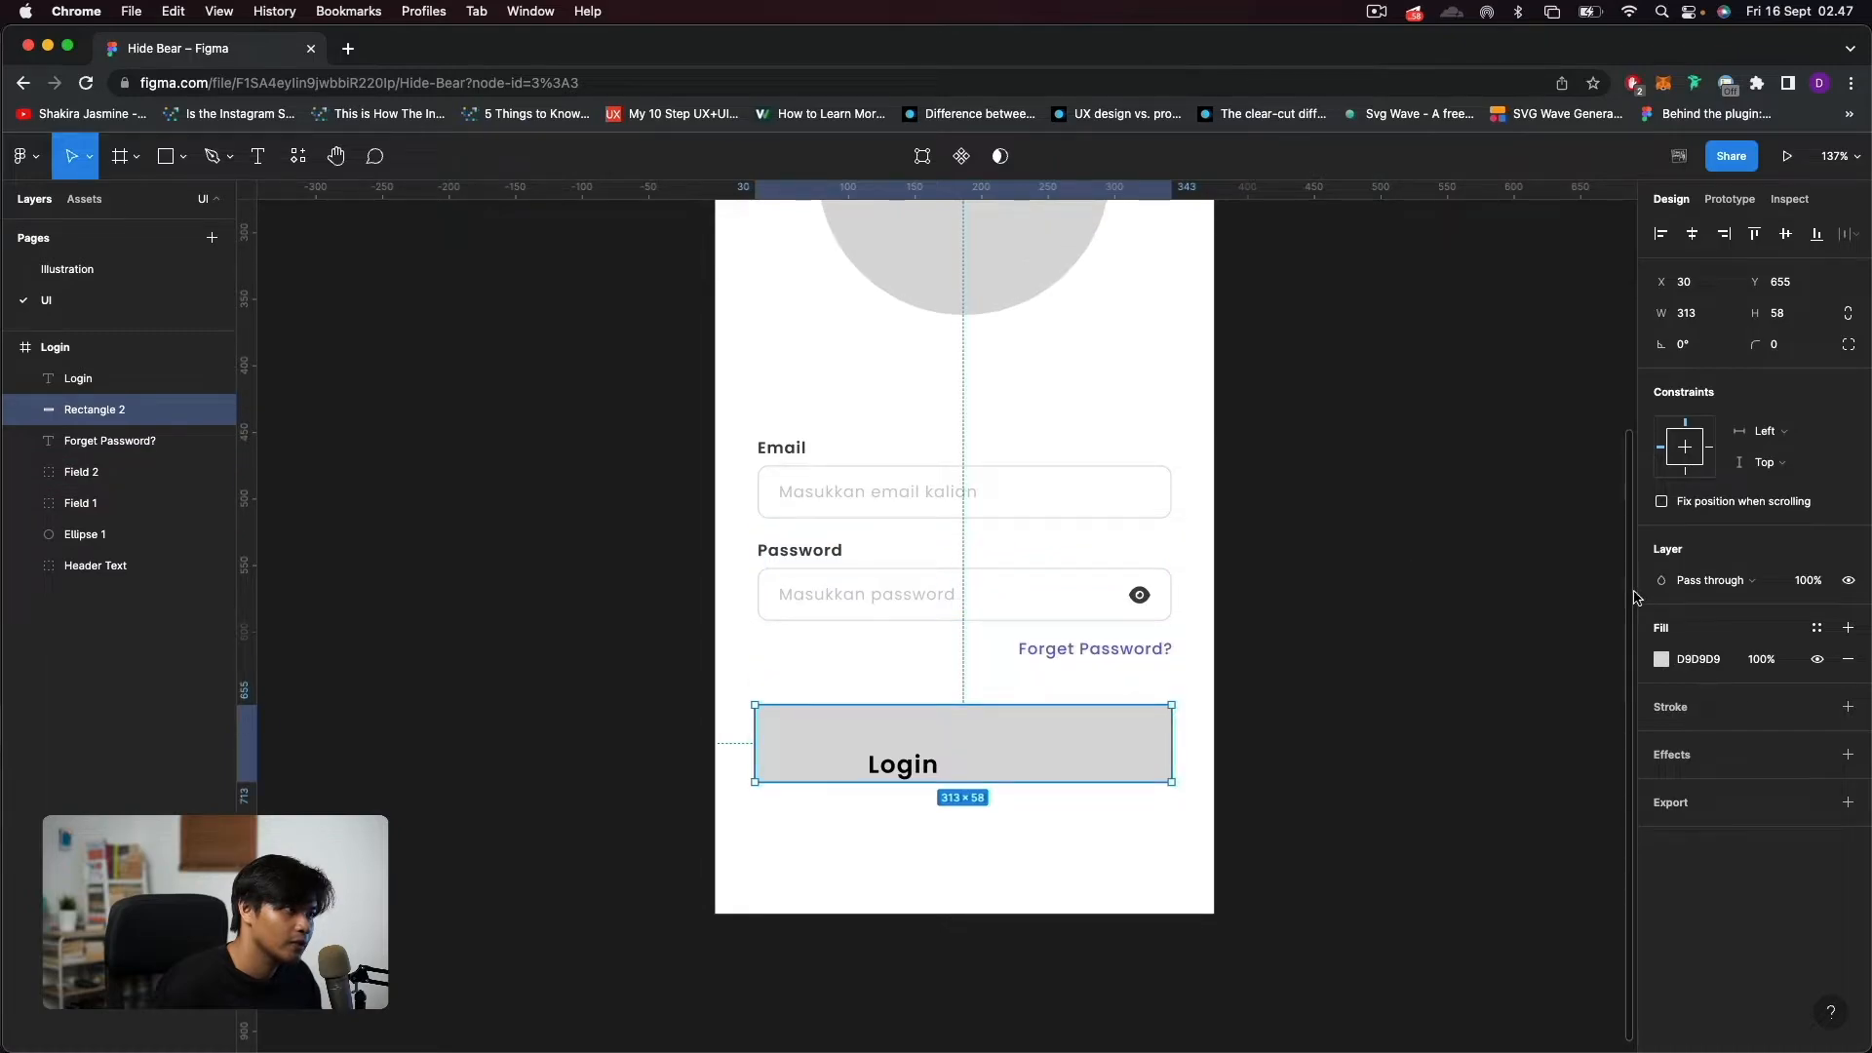
# Copy the "Forget Password?" text's fill 6E5DE7 and apply it to the rectangle behind "Login".
pyautogui.click(1080, 650)
pyautogui.click(1716, 871)
pyautogui.hotkey('ctrl', 'c')
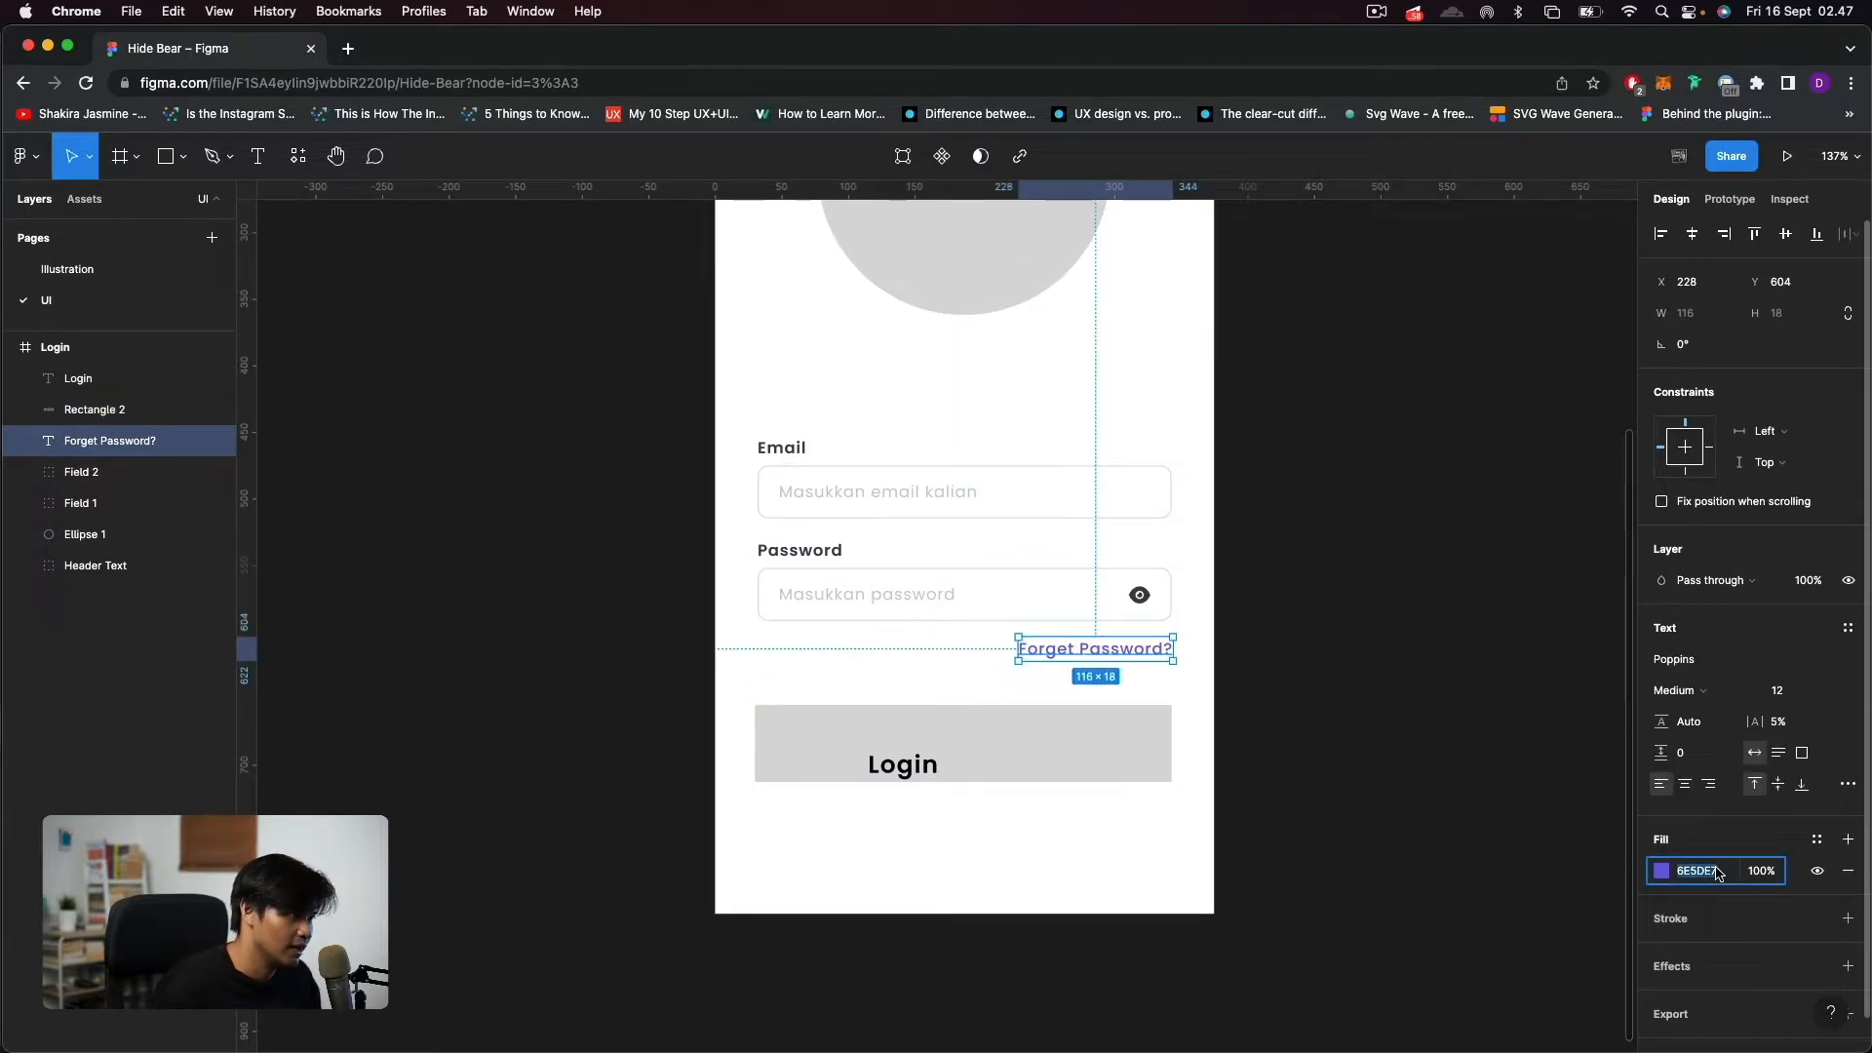
pyautogui.click(994, 746)
pyautogui.hotkey('ctrl', 'v')
pyautogui.press('Return')
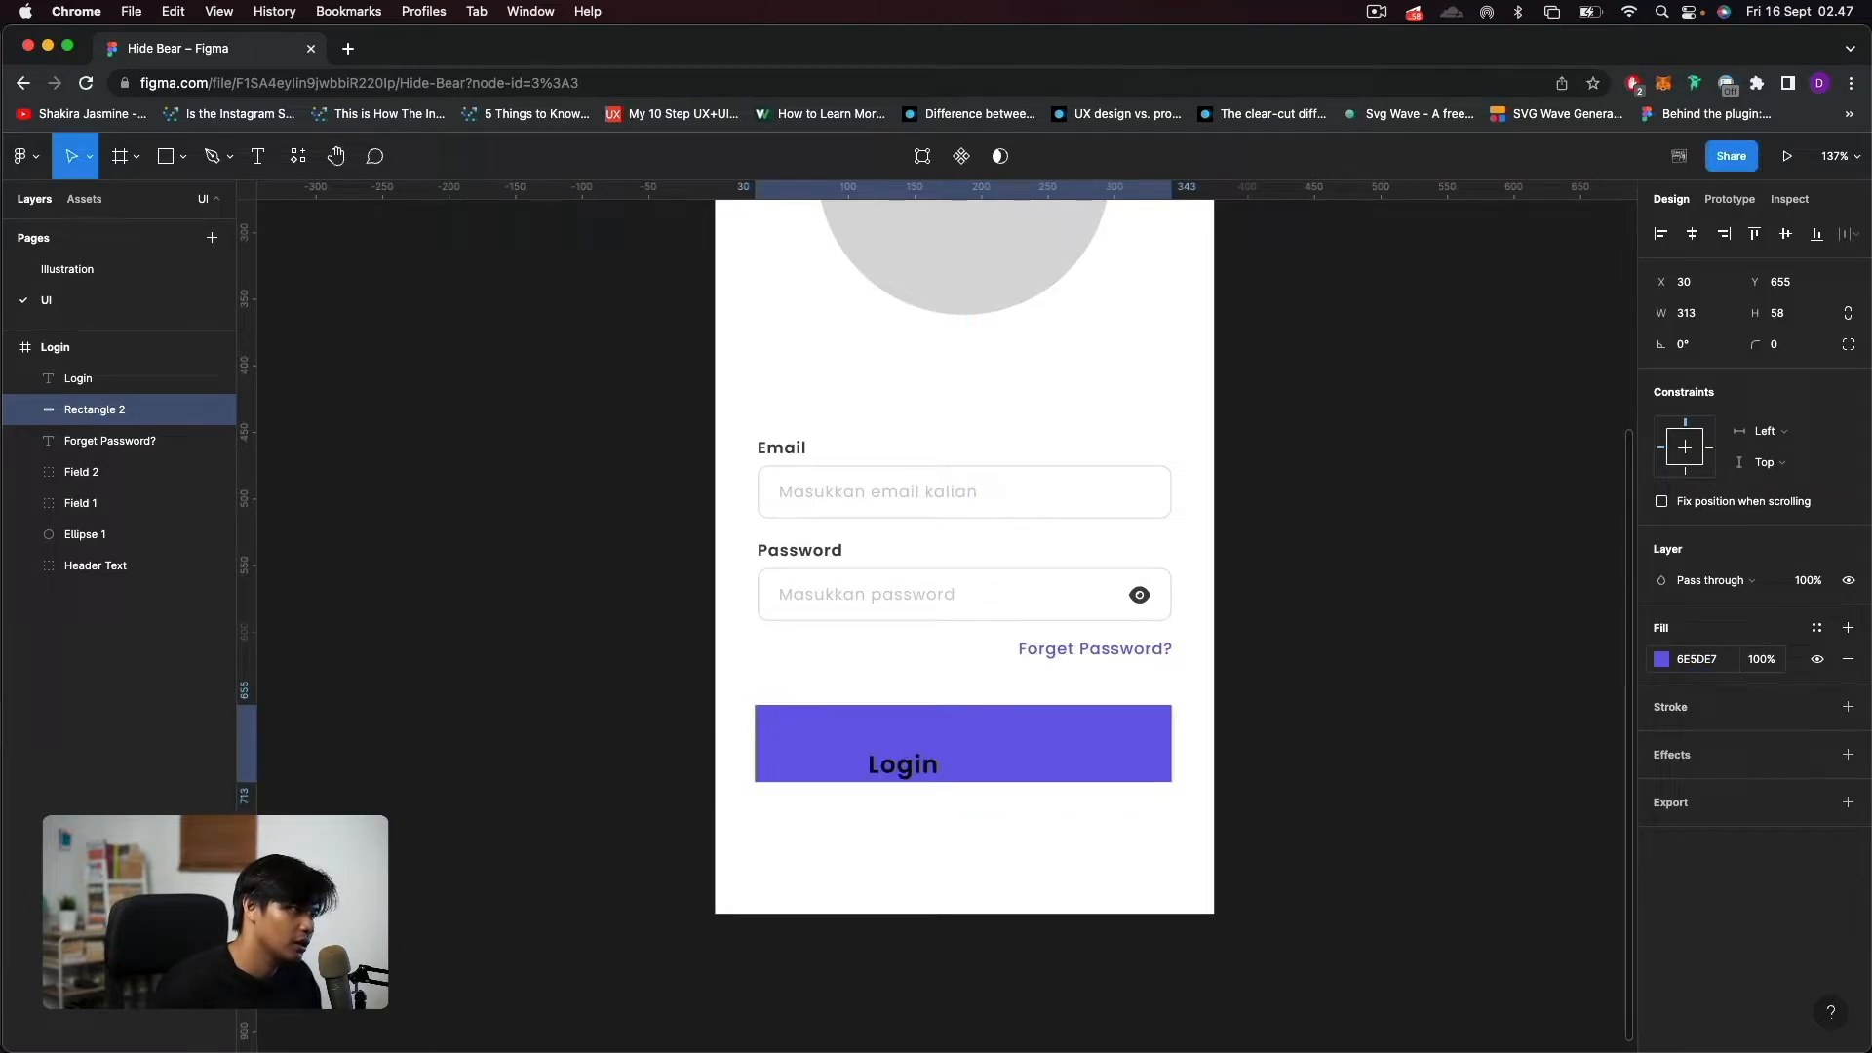
# Set the "Login" text's fill to FFFFFF and move it to the middle of the purple rectangle at X 160, Y 670.
pyautogui.click(903, 770)
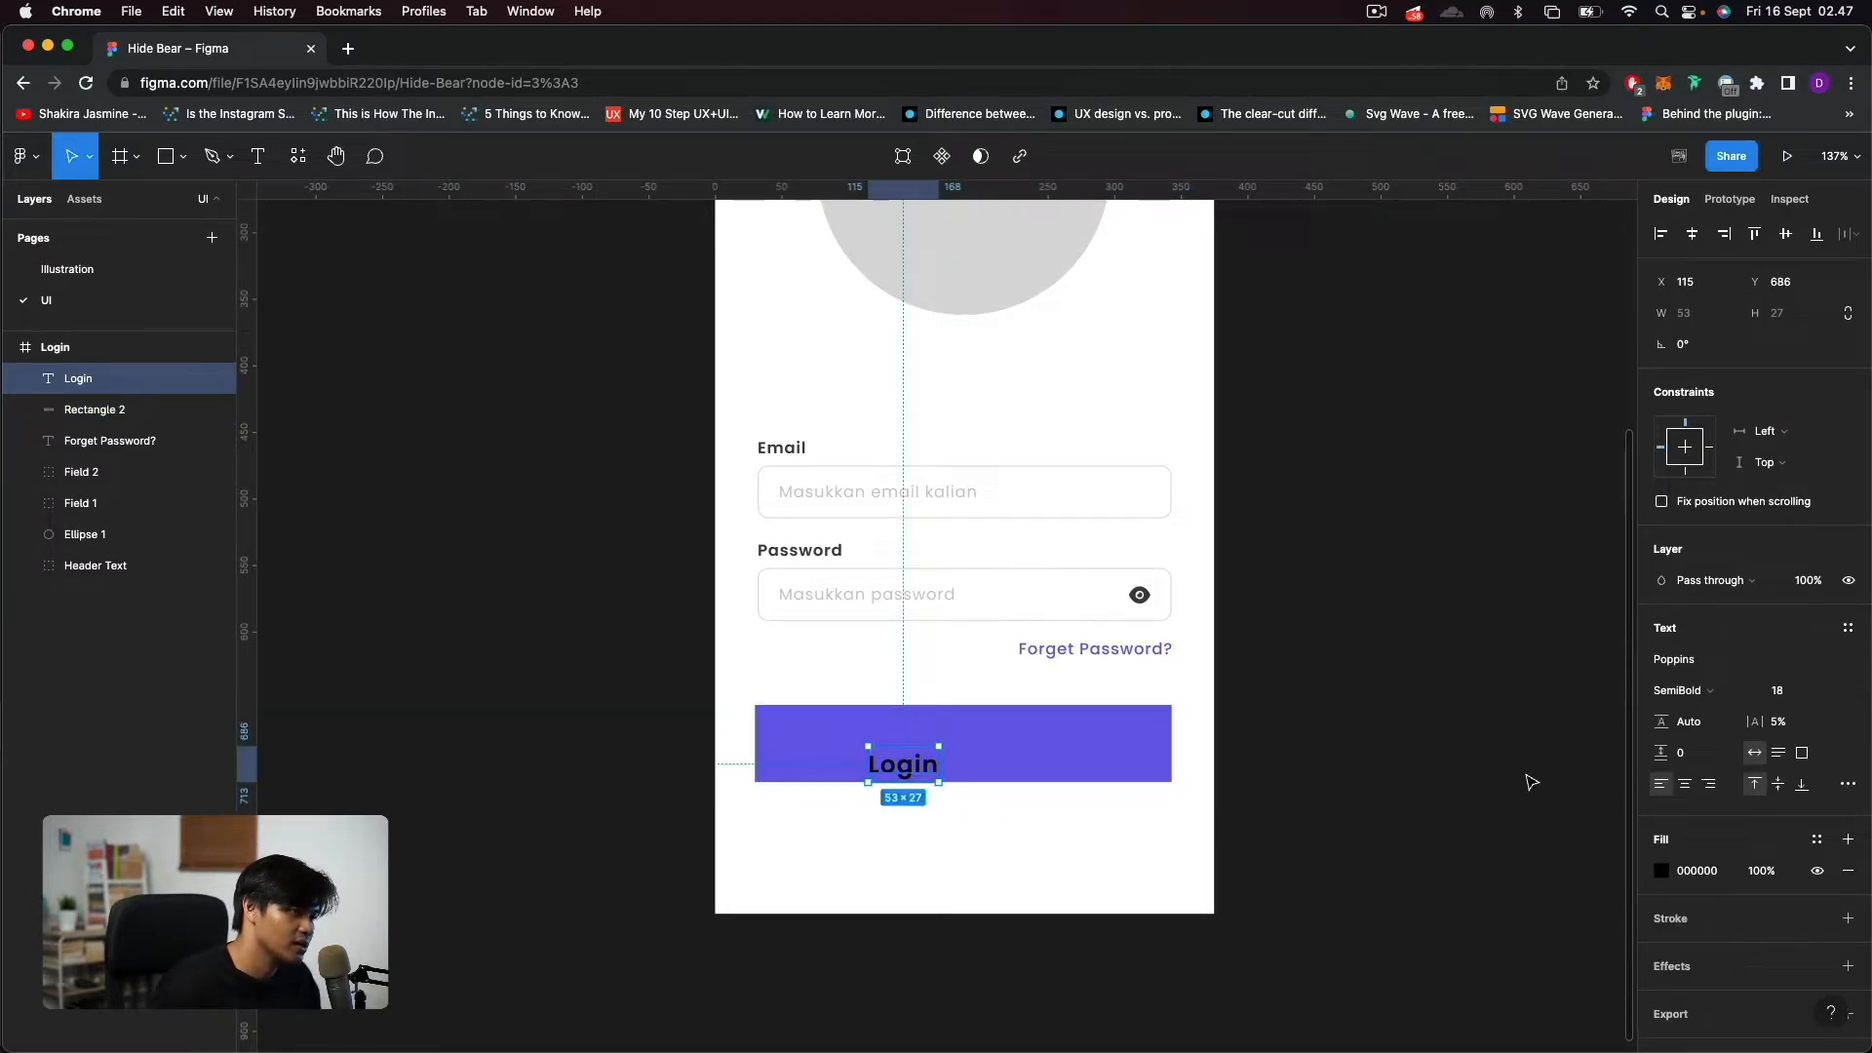
pyautogui.click(1663, 876)
pyautogui.moveTo(1546, 773); pyautogui.dragTo(1267, 557)
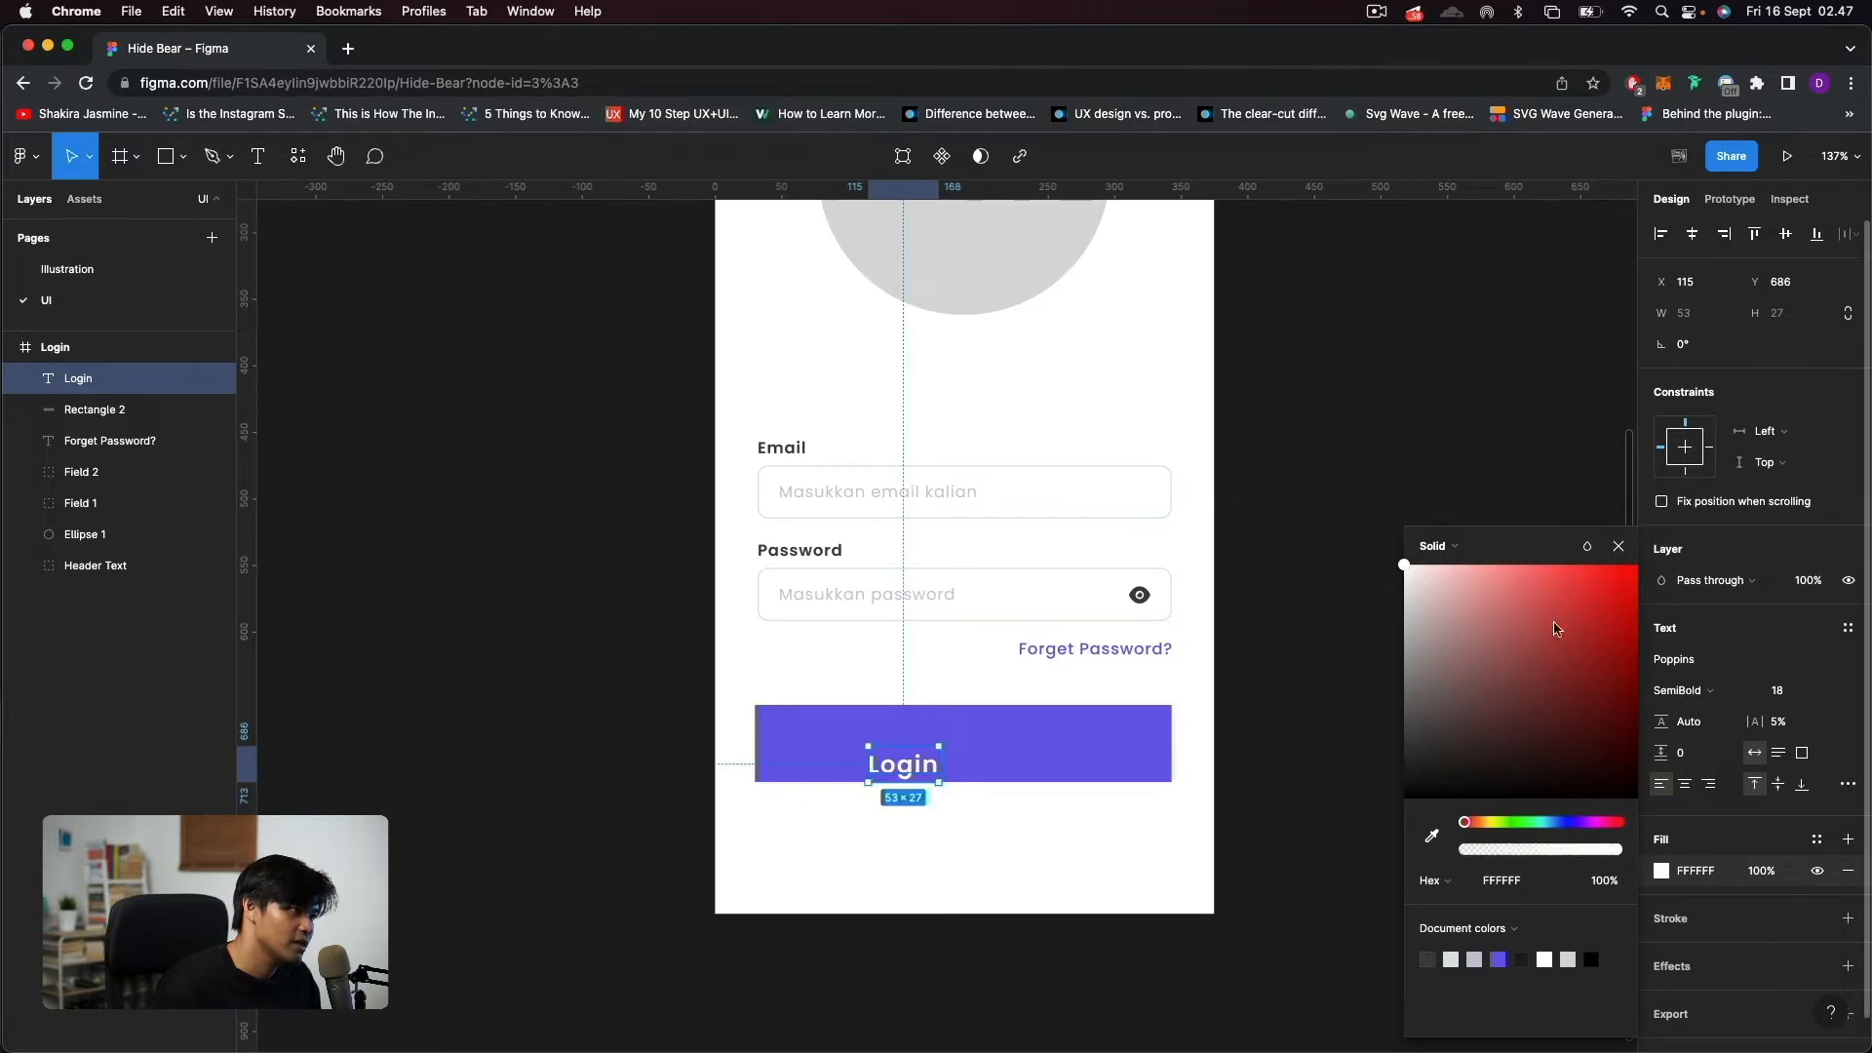
pyautogui.click(1618, 549)
pyautogui.moveTo(917, 777); pyautogui.dragTo(978, 755)
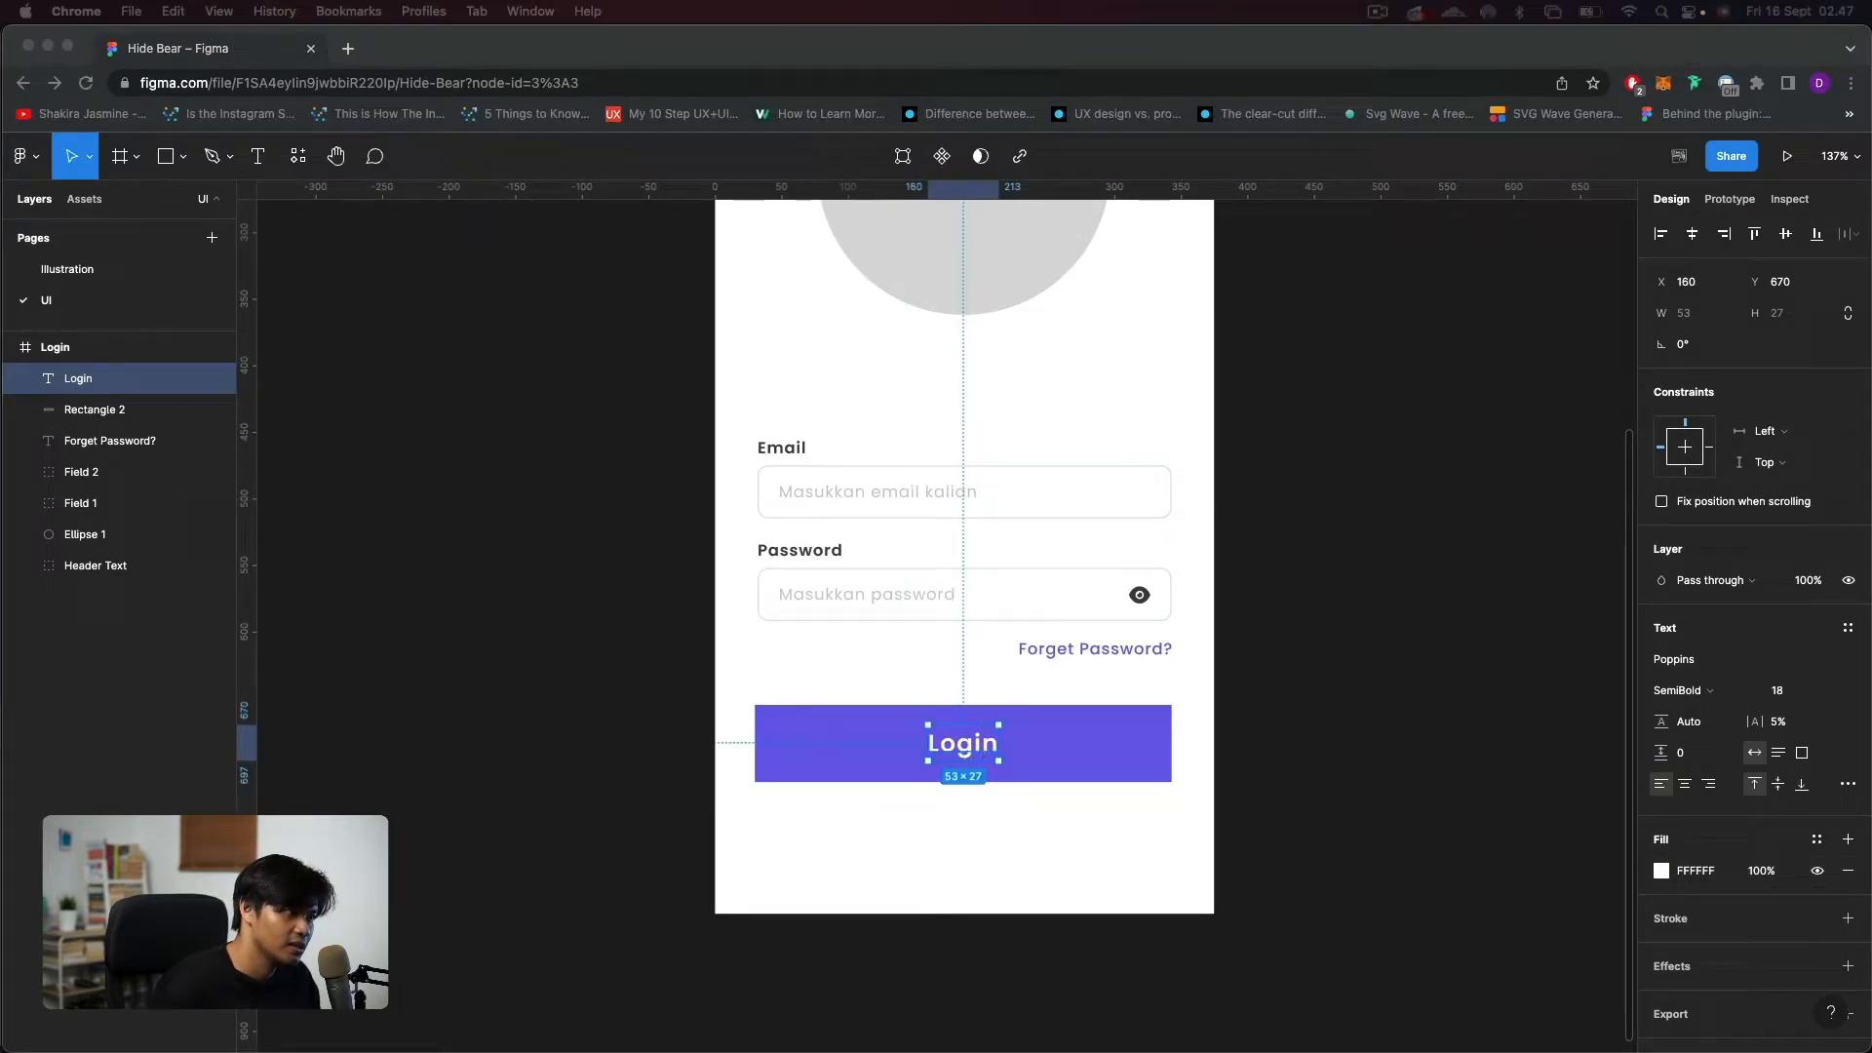
# Resize the purple rectangle to 311 × 55 and center it horizontally in the Login frame.
pyautogui.click(1112, 757)
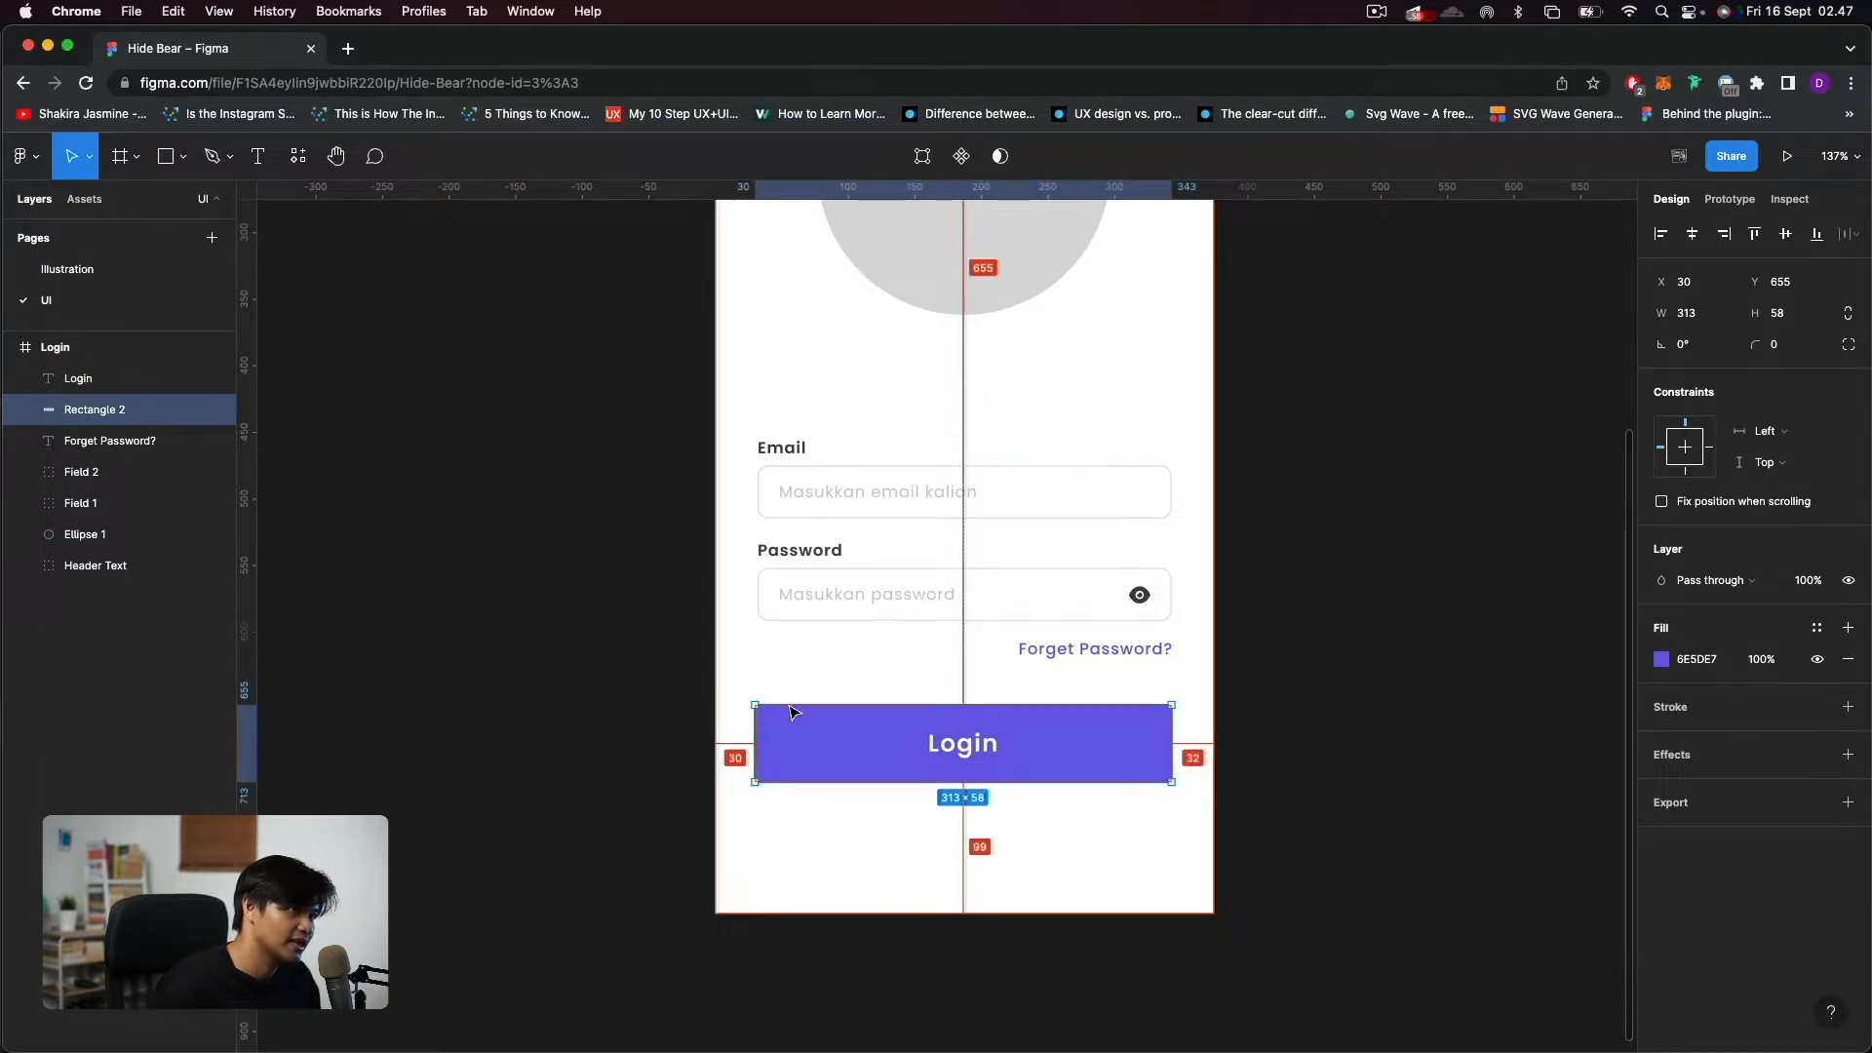
pyautogui.click(1681, 322)
pyautogui.write('311')
pyautogui.press('Return')
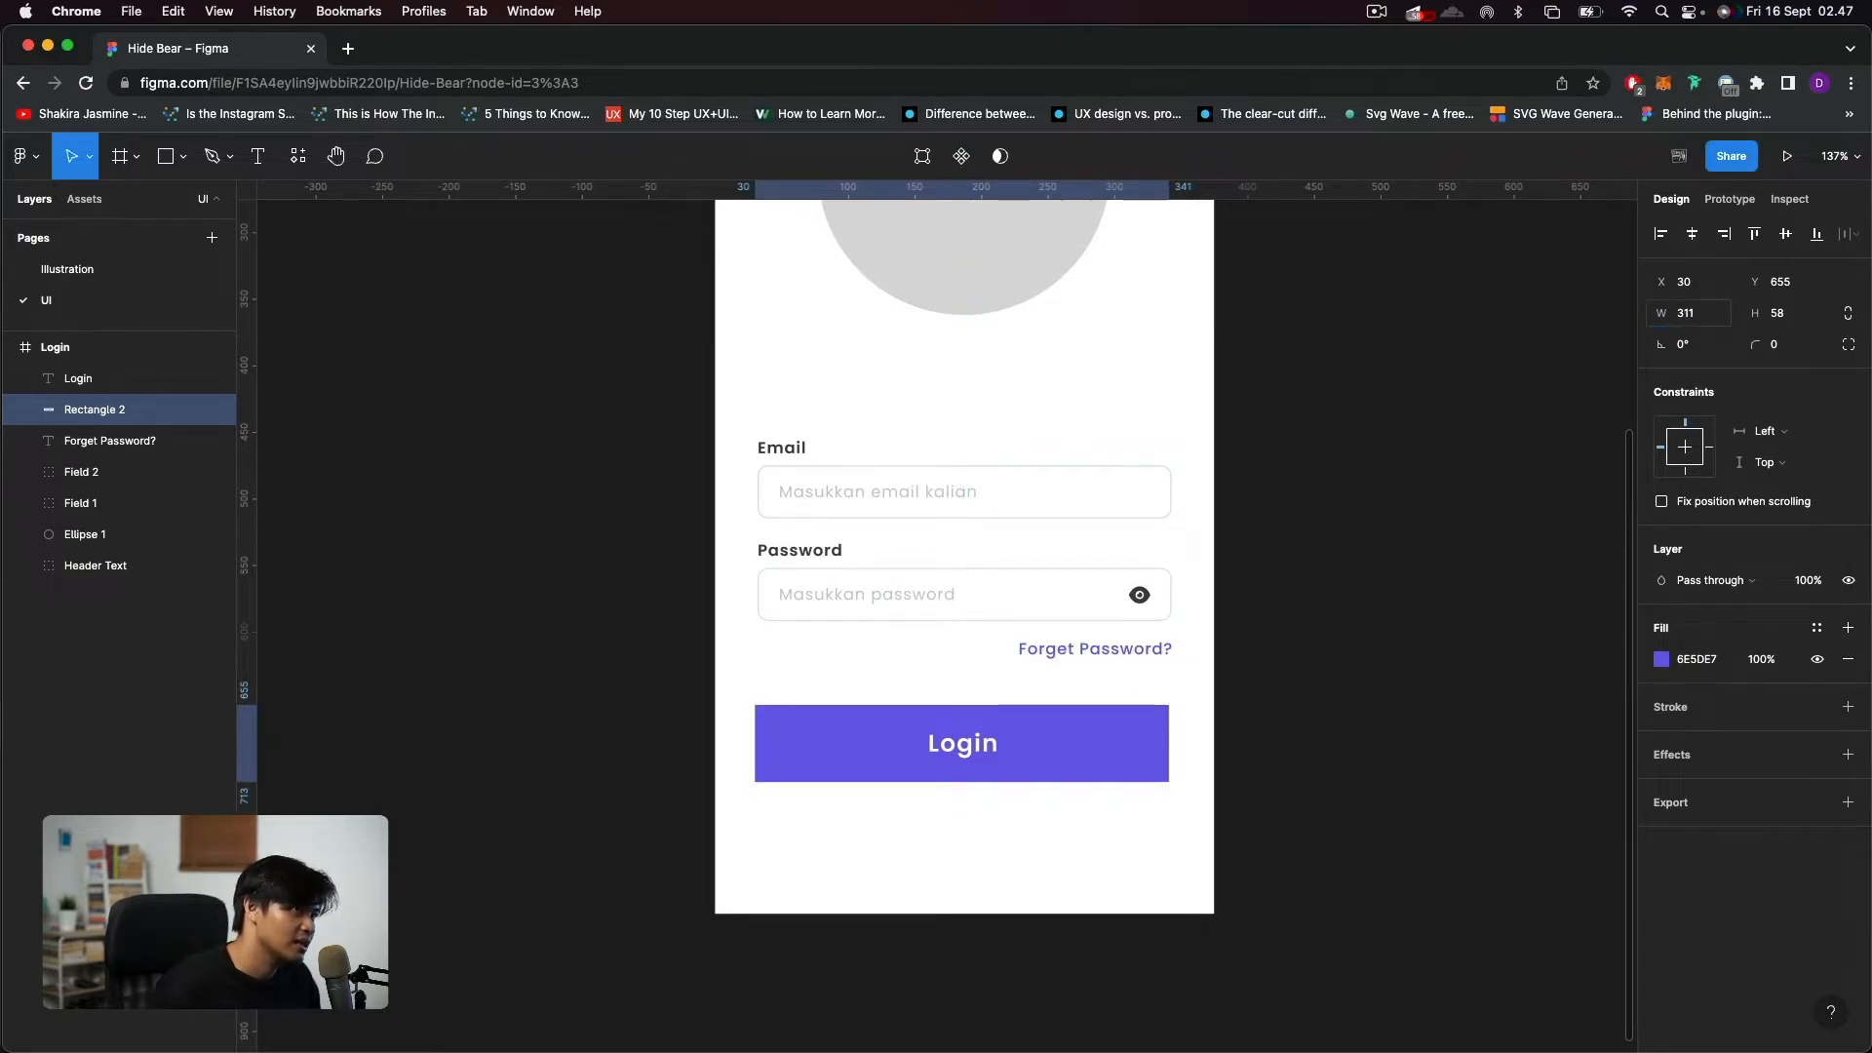
pyautogui.click(1692, 234)
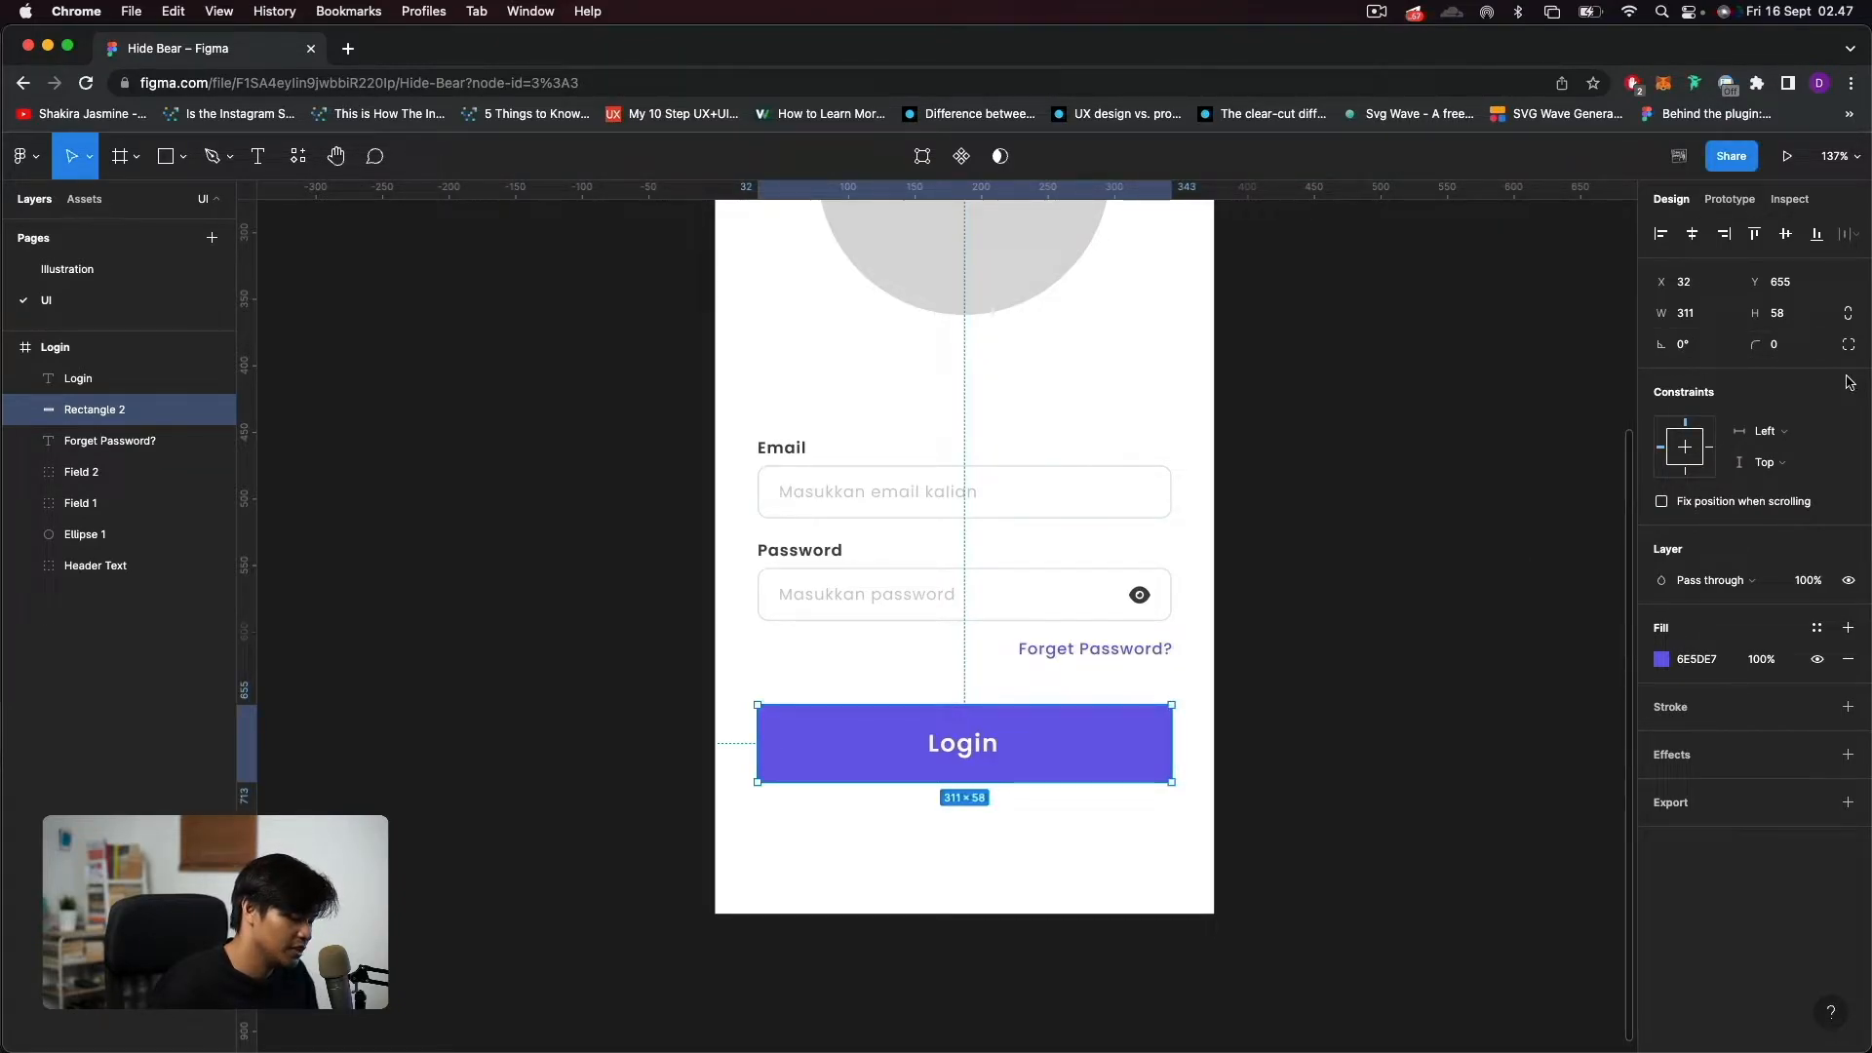
pyautogui.click(1790, 315)
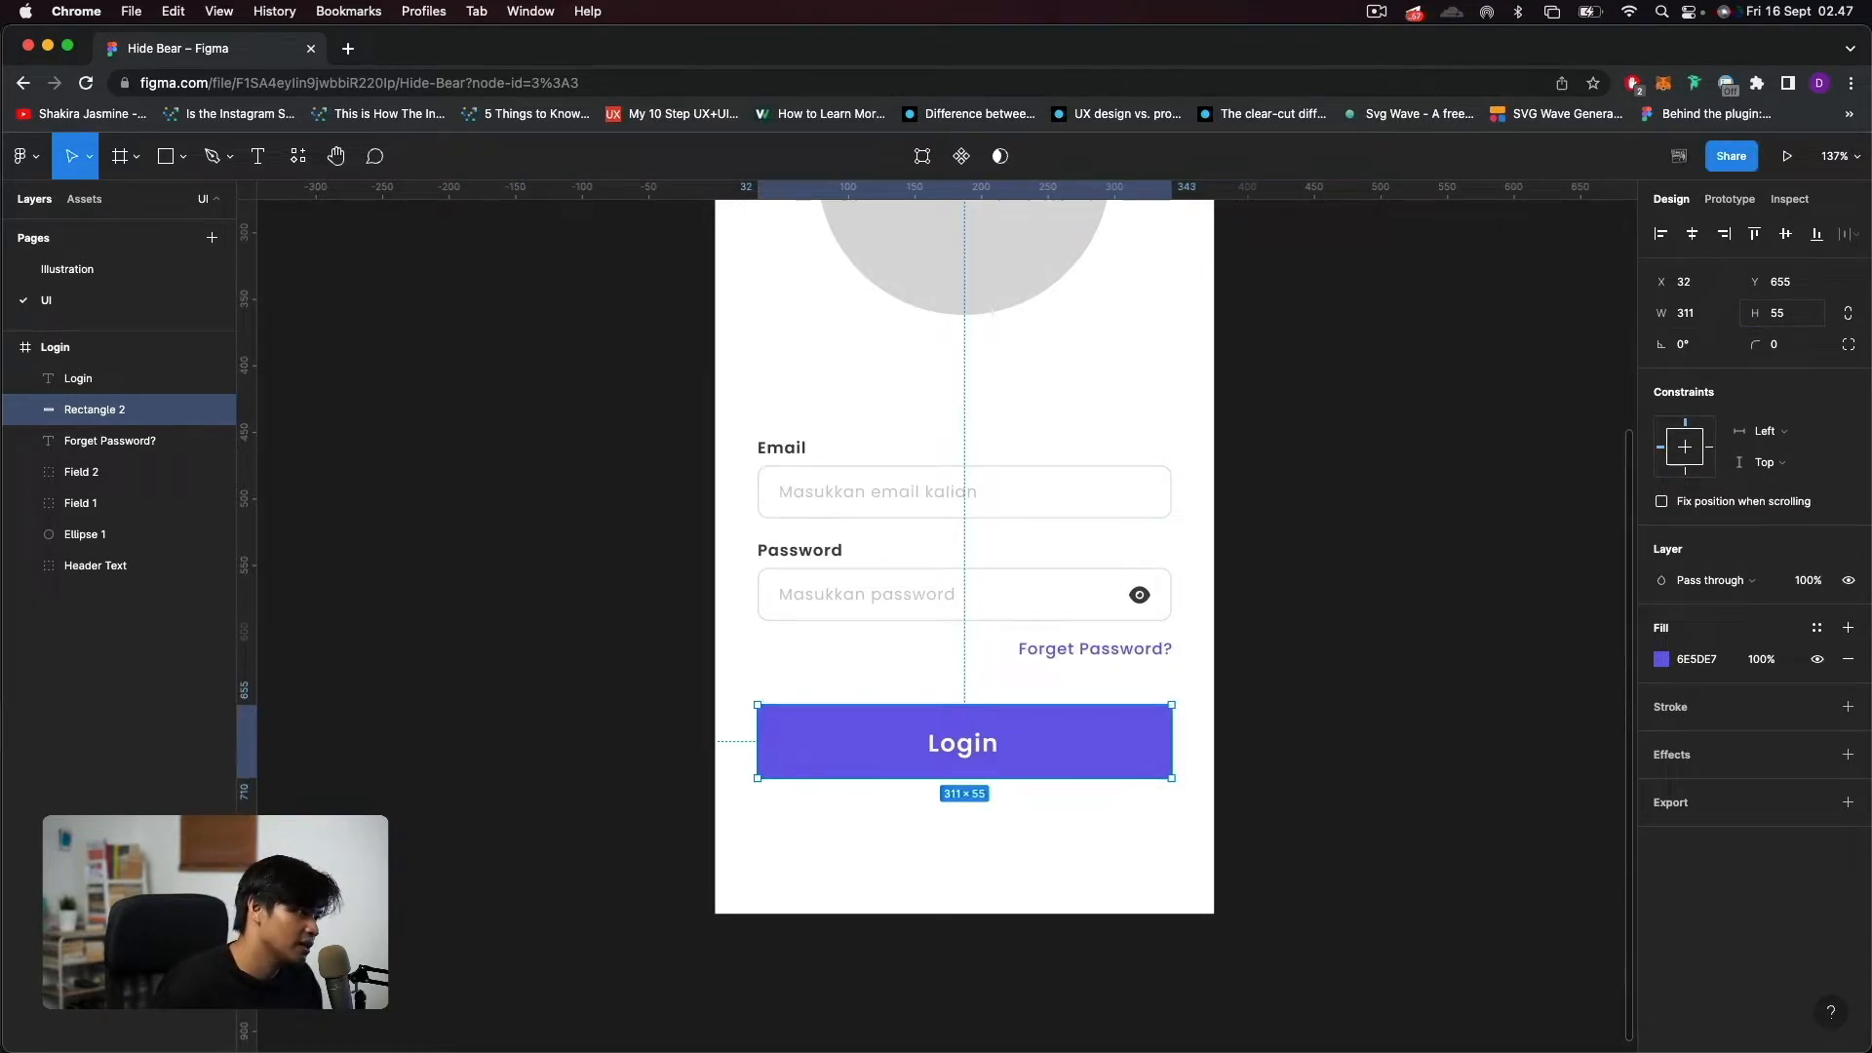
# Align the "Login" text and the purple rectangle on their horizontal and vertical centers.
pyautogui.click(936, 753)
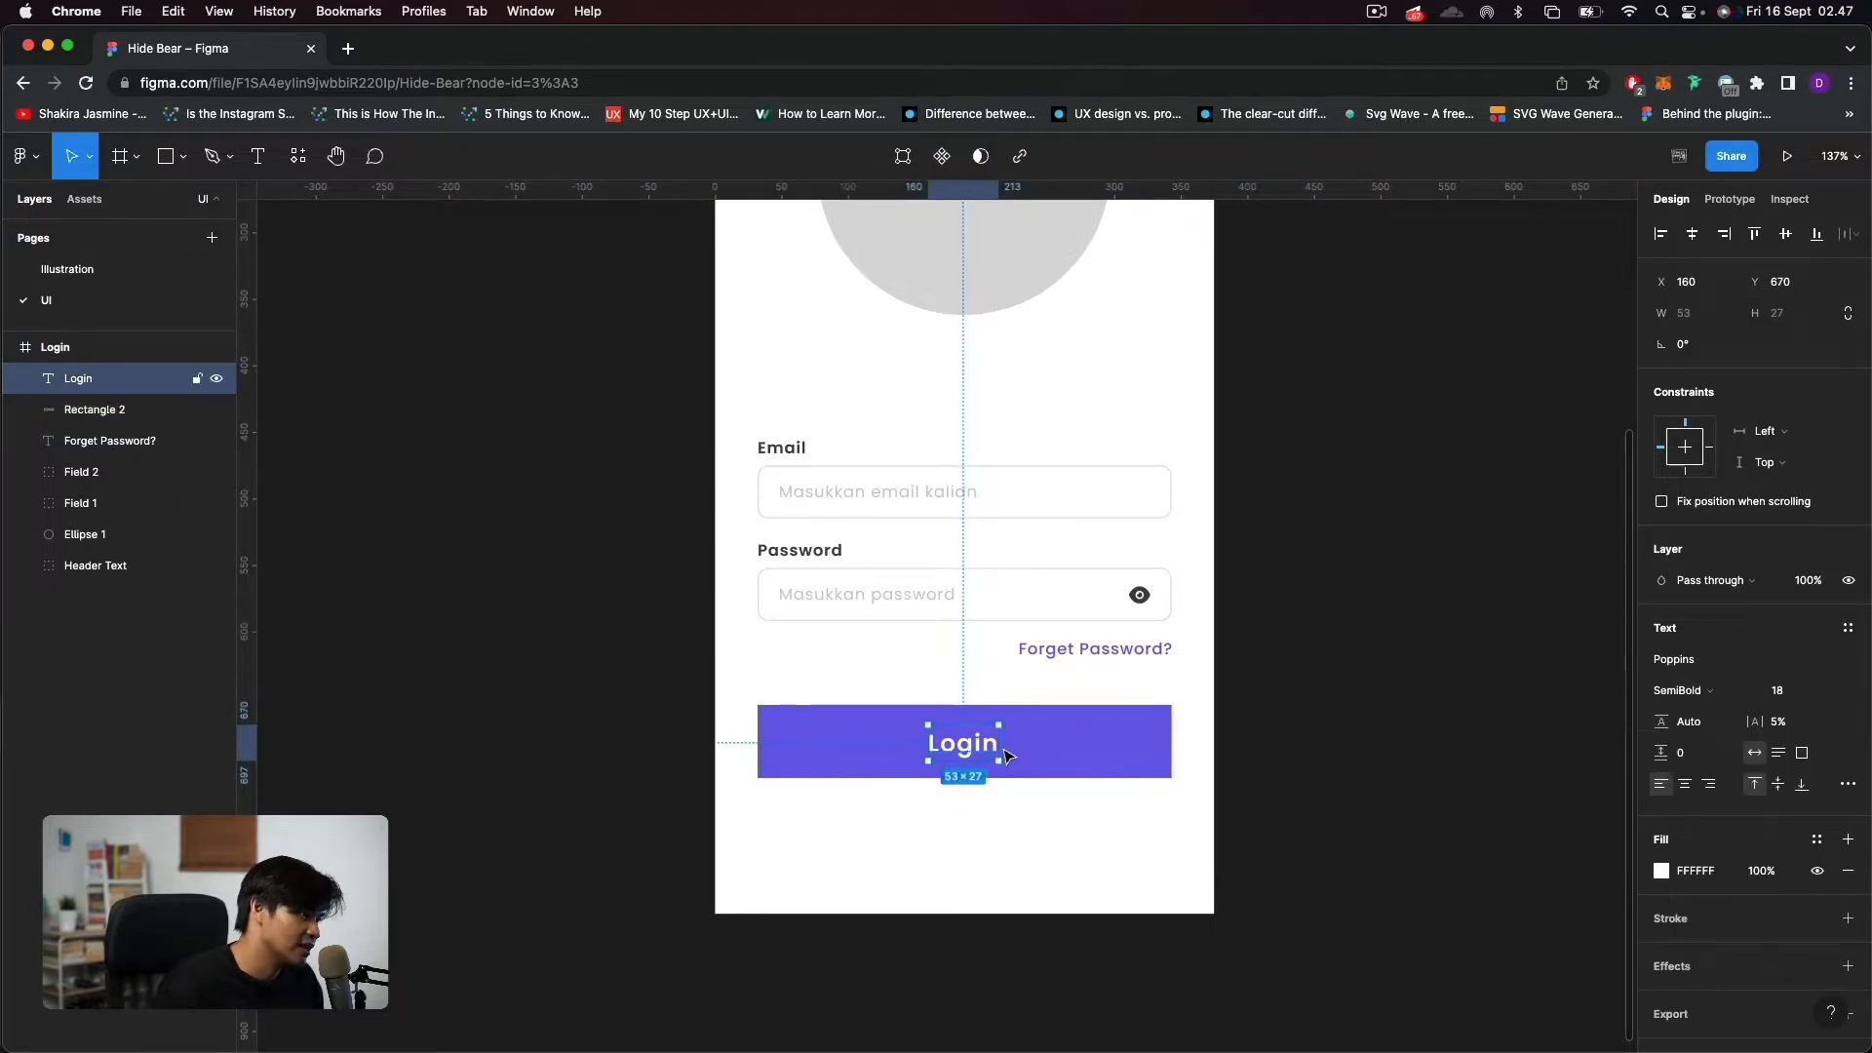
pyautogui.keyDown('shift'); pyautogui.click(1100, 745); pyautogui.keyUp('shift')
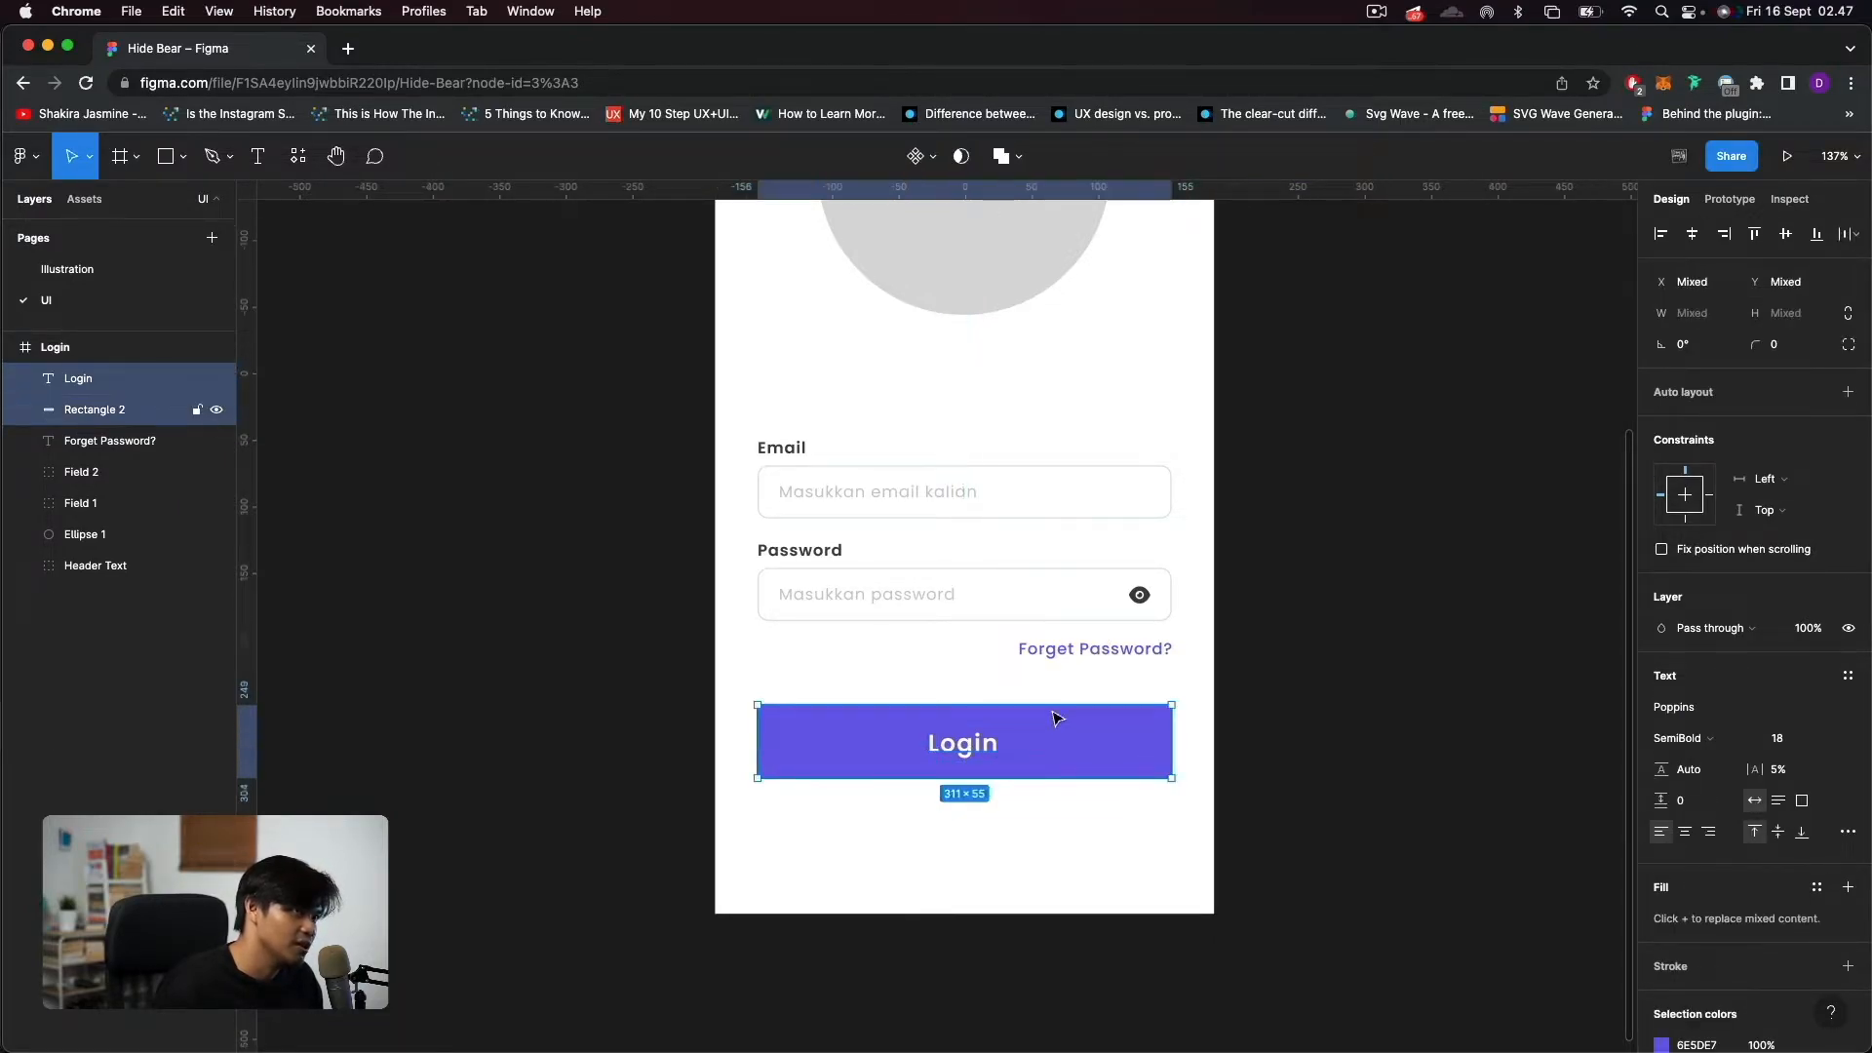
pyautogui.click(1691, 241)
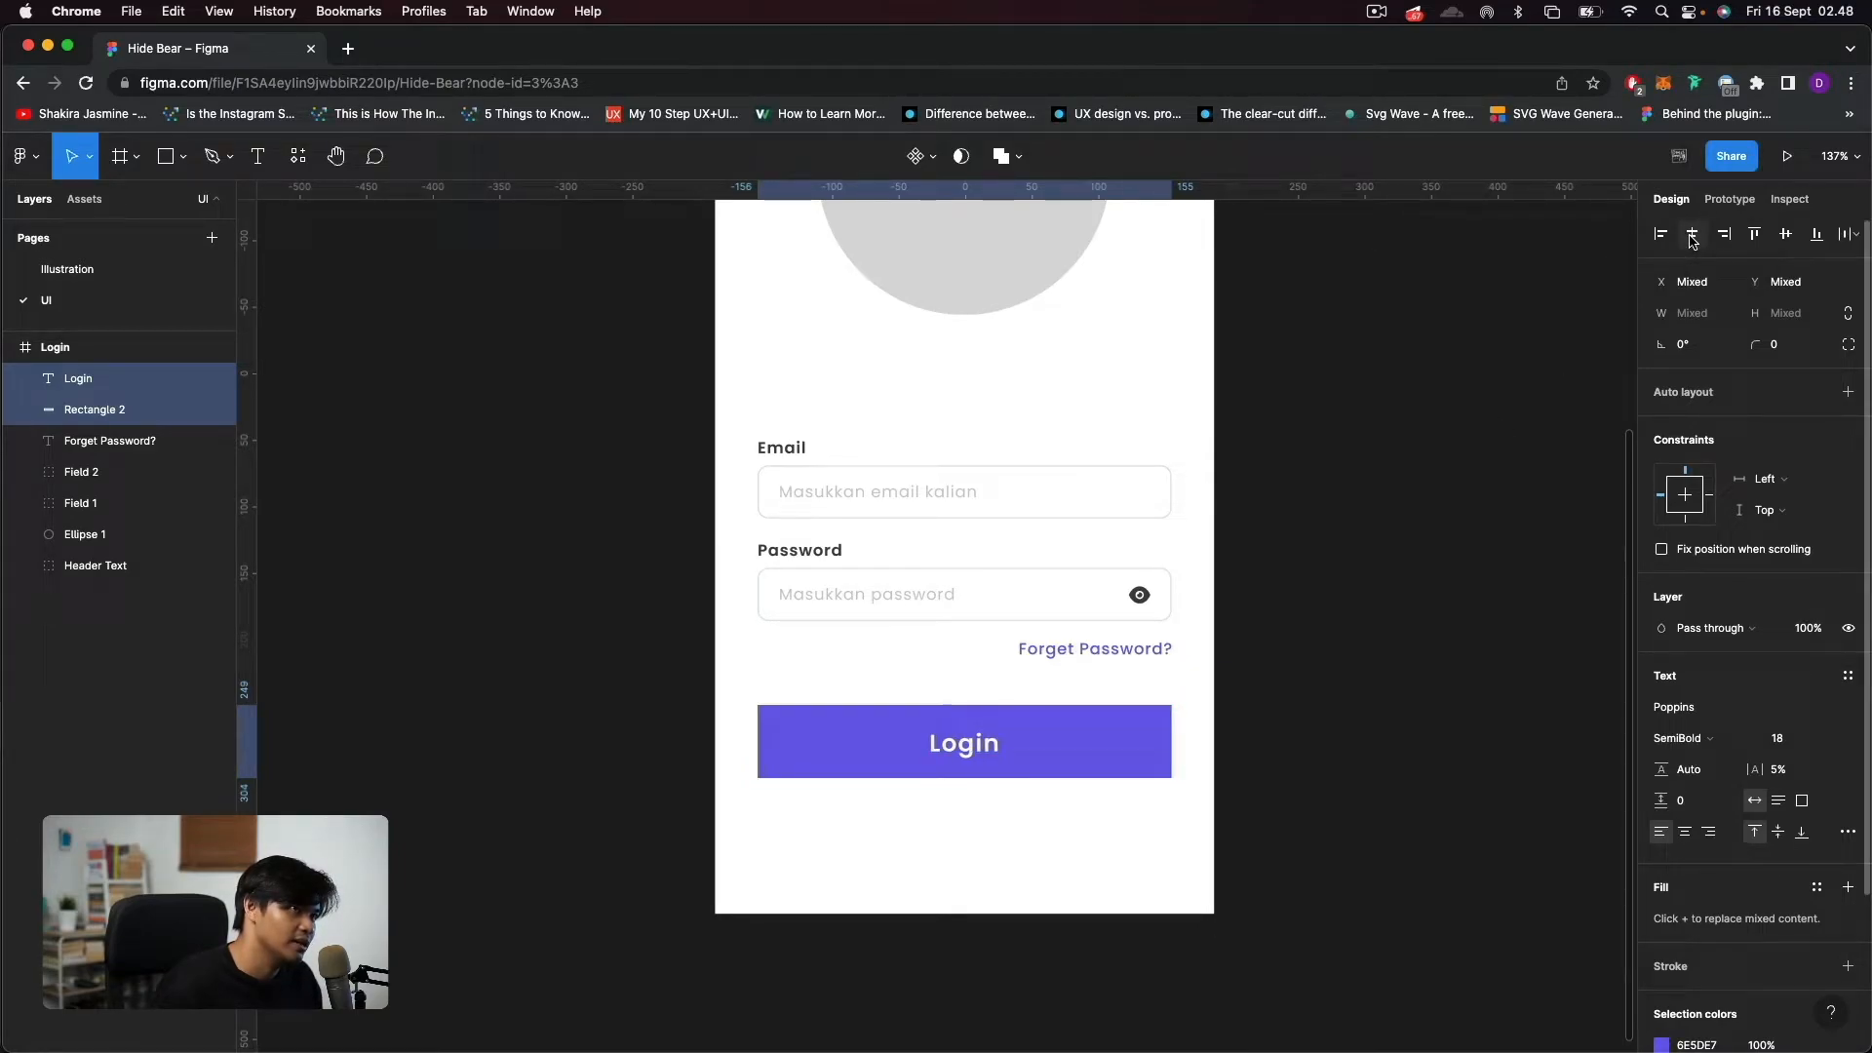
pyautogui.click(1785, 243)
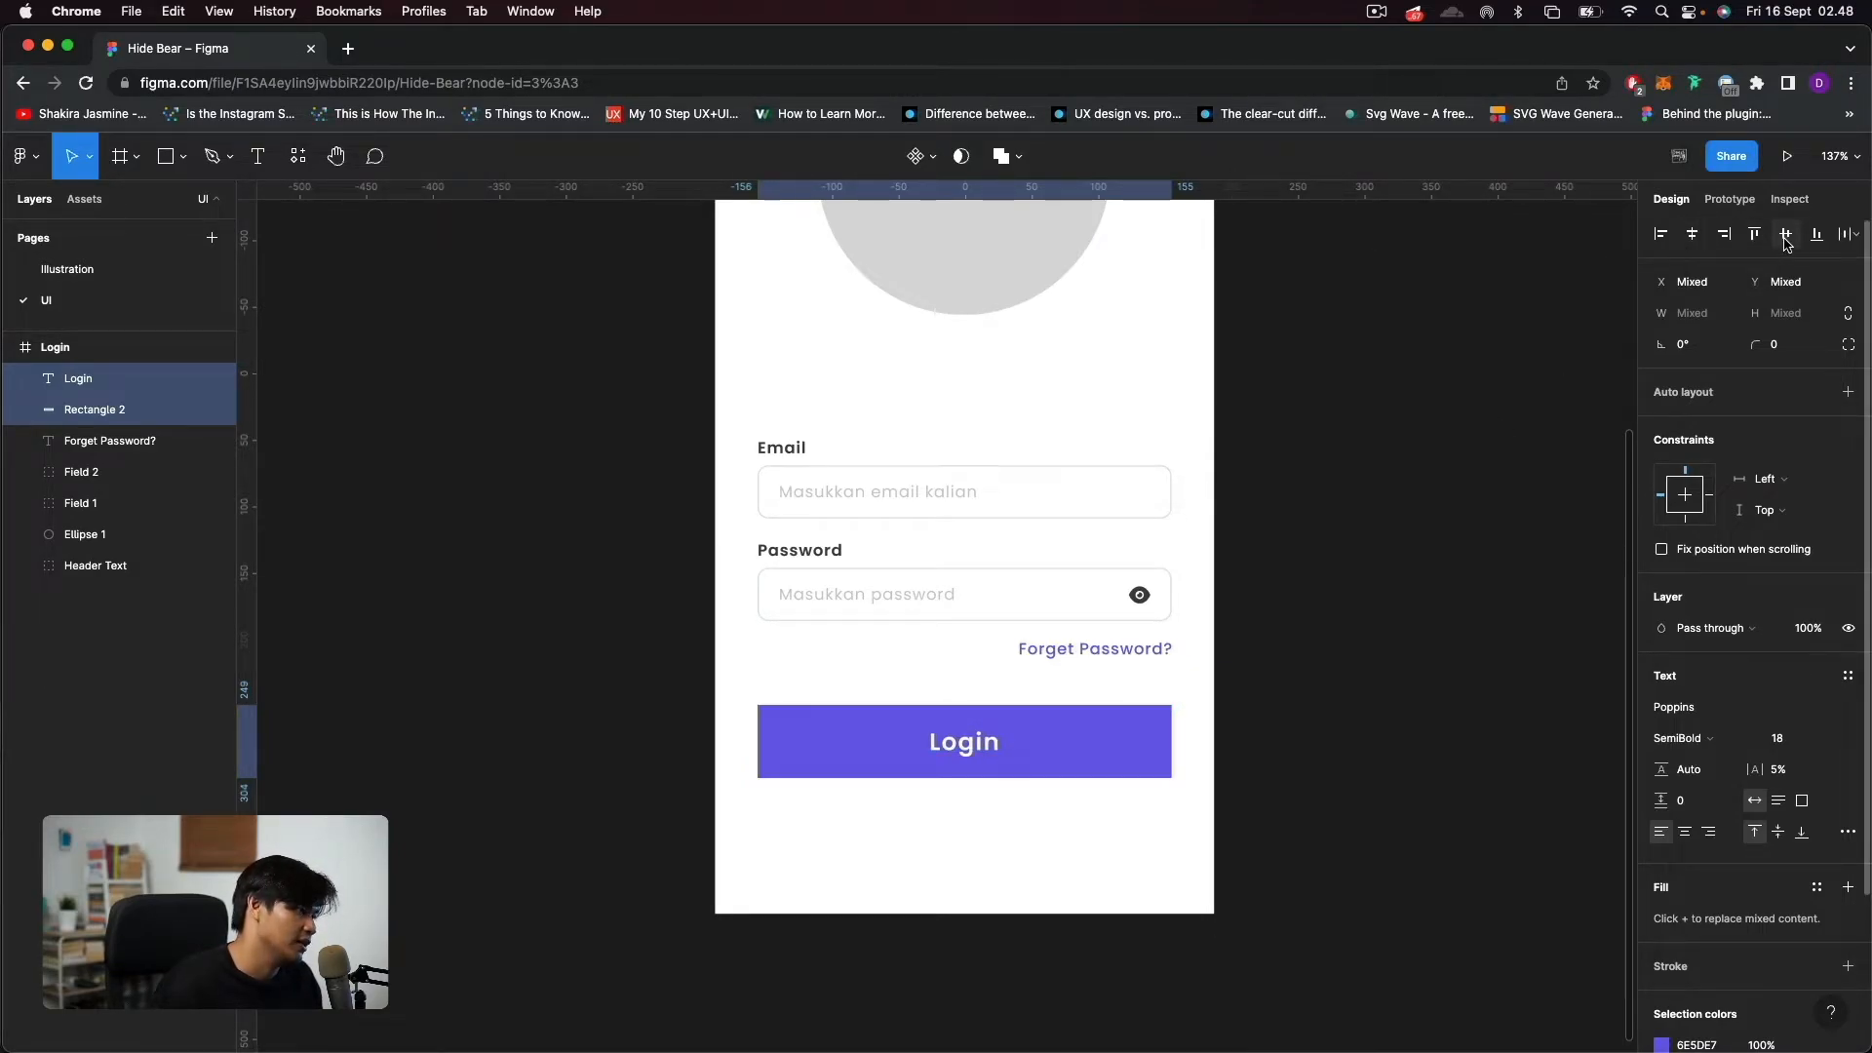
pyautogui.click(1268, 858)
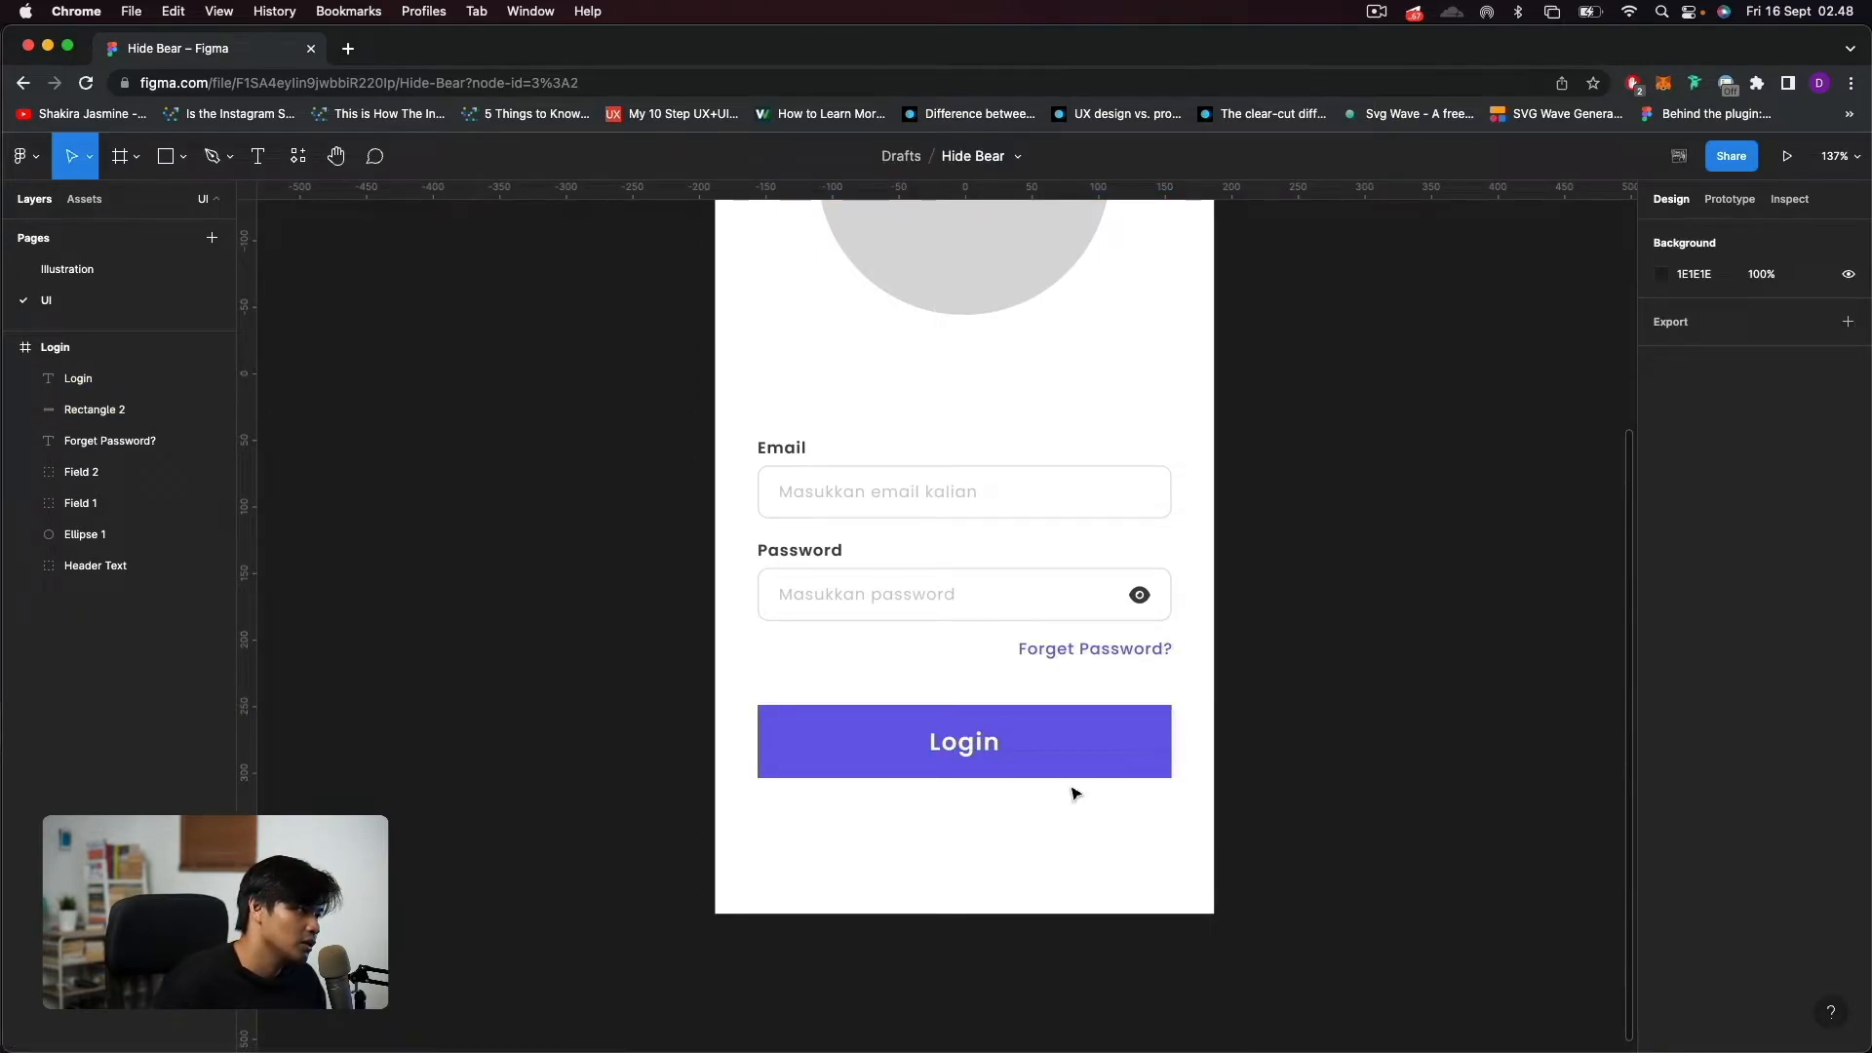
# Set the purple rectangle's corner radius to 8.
pyautogui.click(1142, 766)
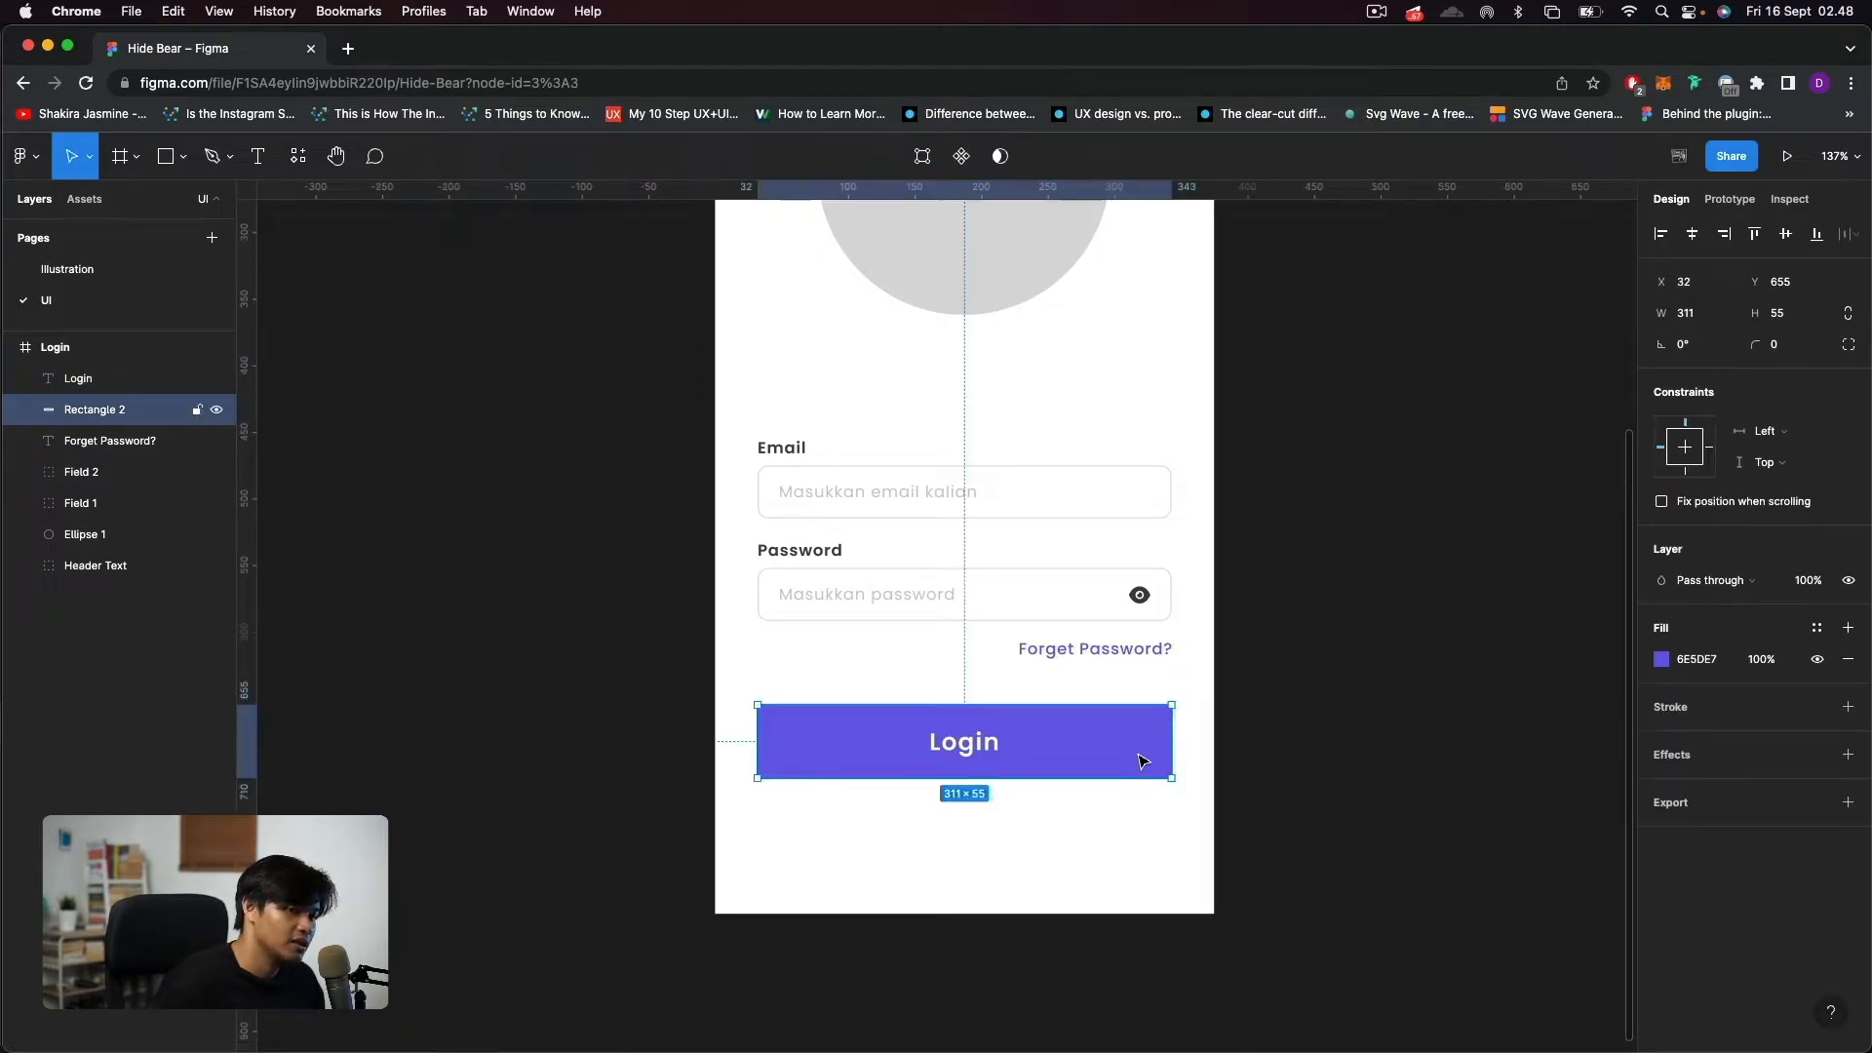
pyautogui.moveTo(1754, 345); pyautogui.dragTo(44, 375)
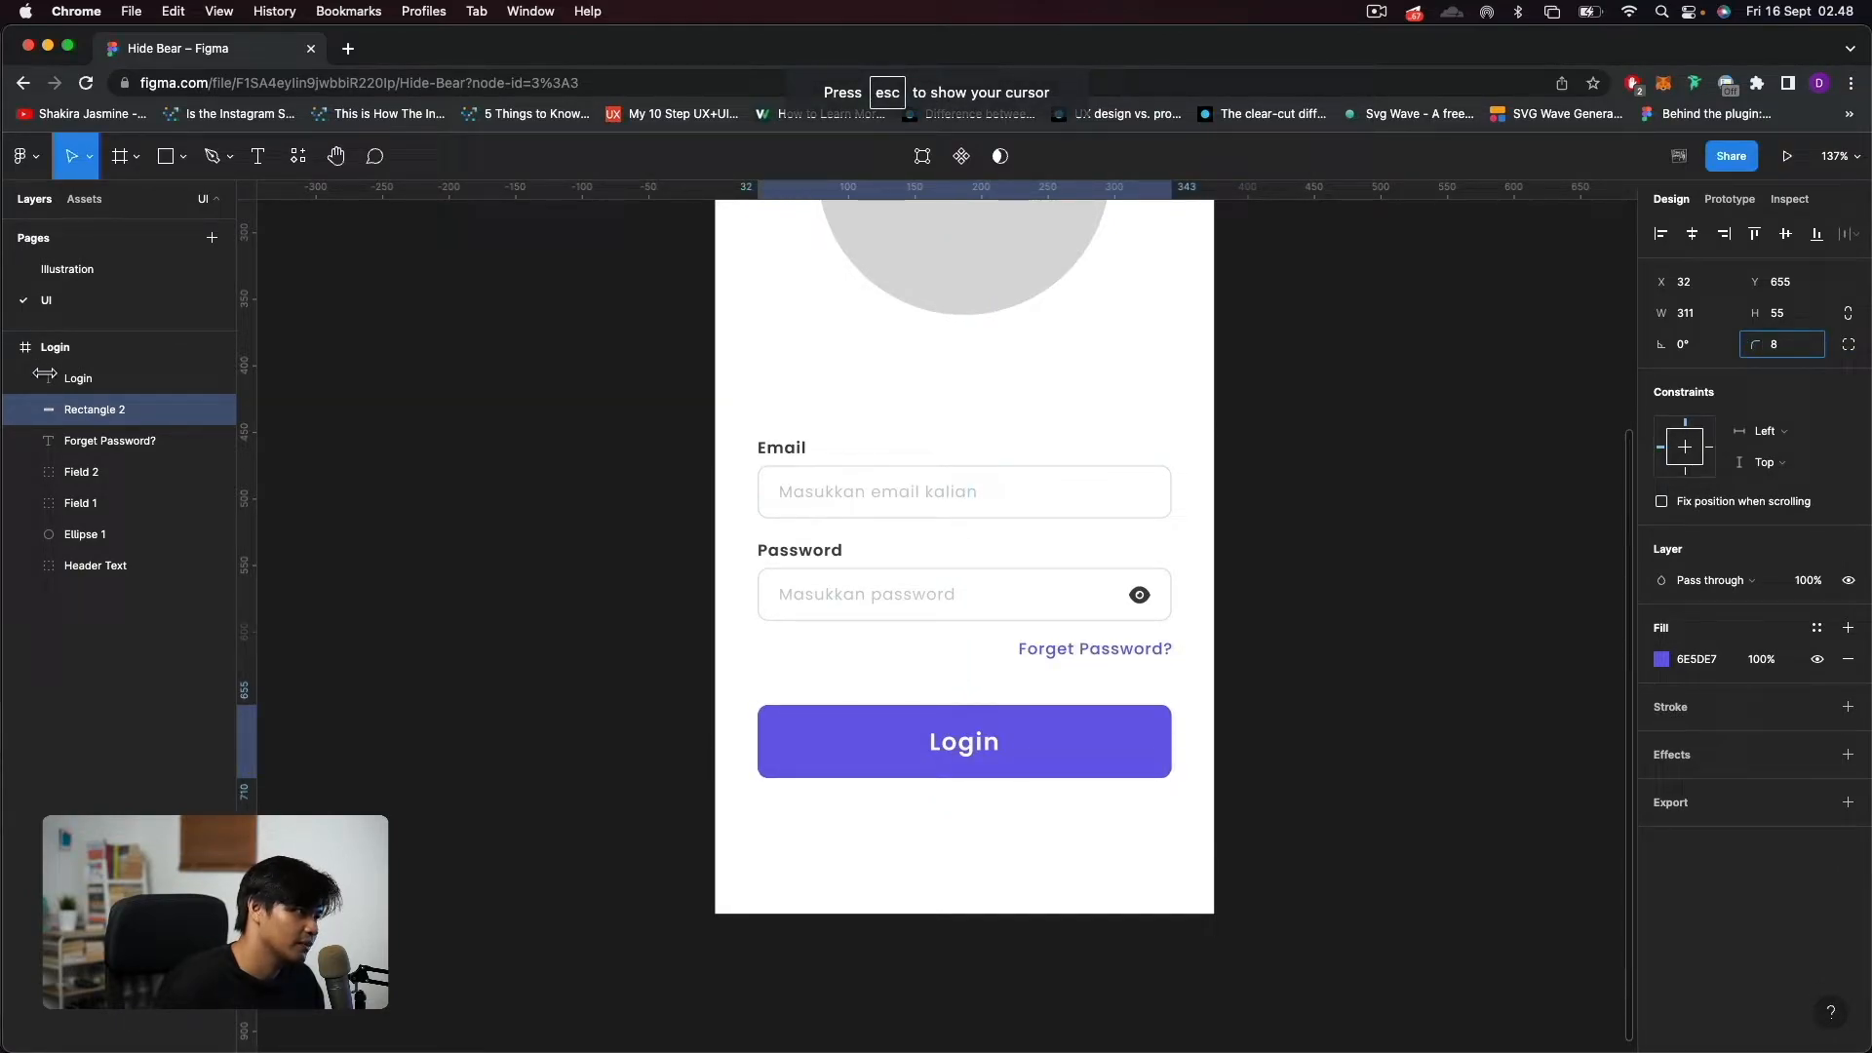
pyautogui.click(1324, 800)
# Group the "Login" text with the purple rectangle and rename the group "Button".
pyautogui.moveTo(1188, 852); pyautogui.dragTo(693, 713)
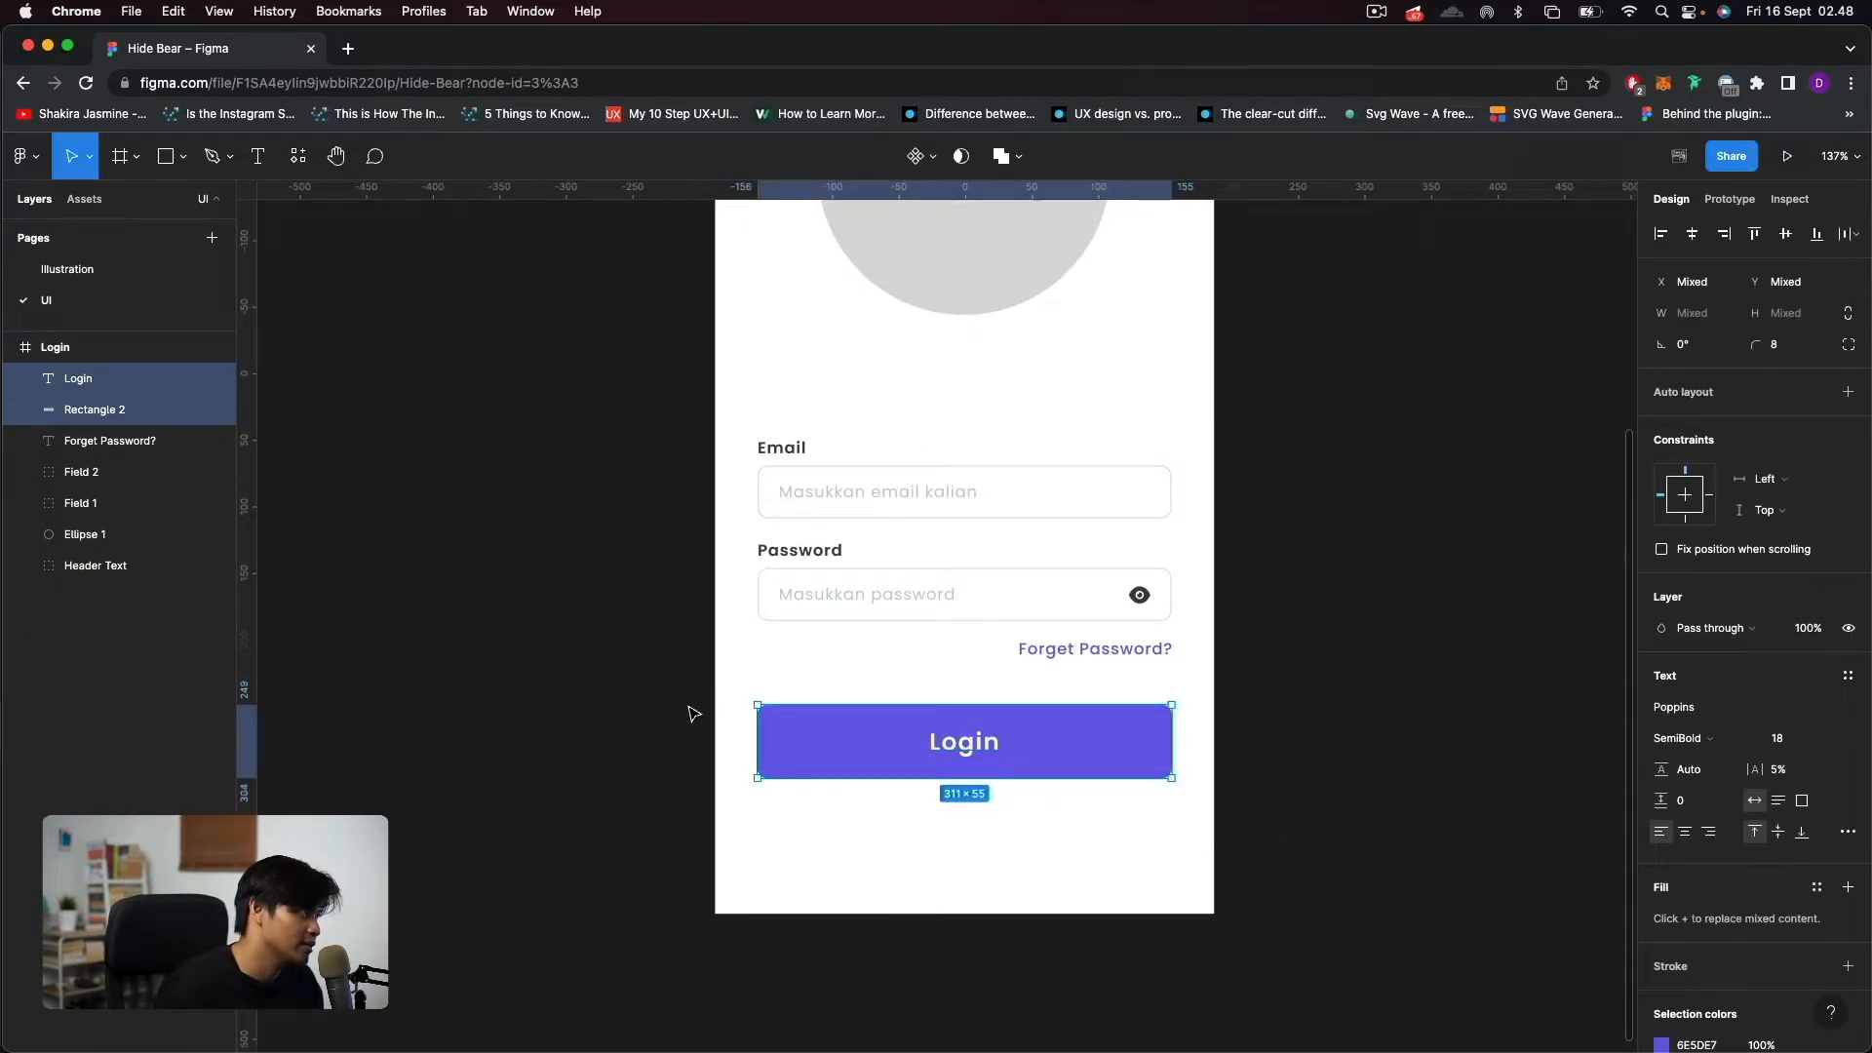
pyautogui.press('super+g')
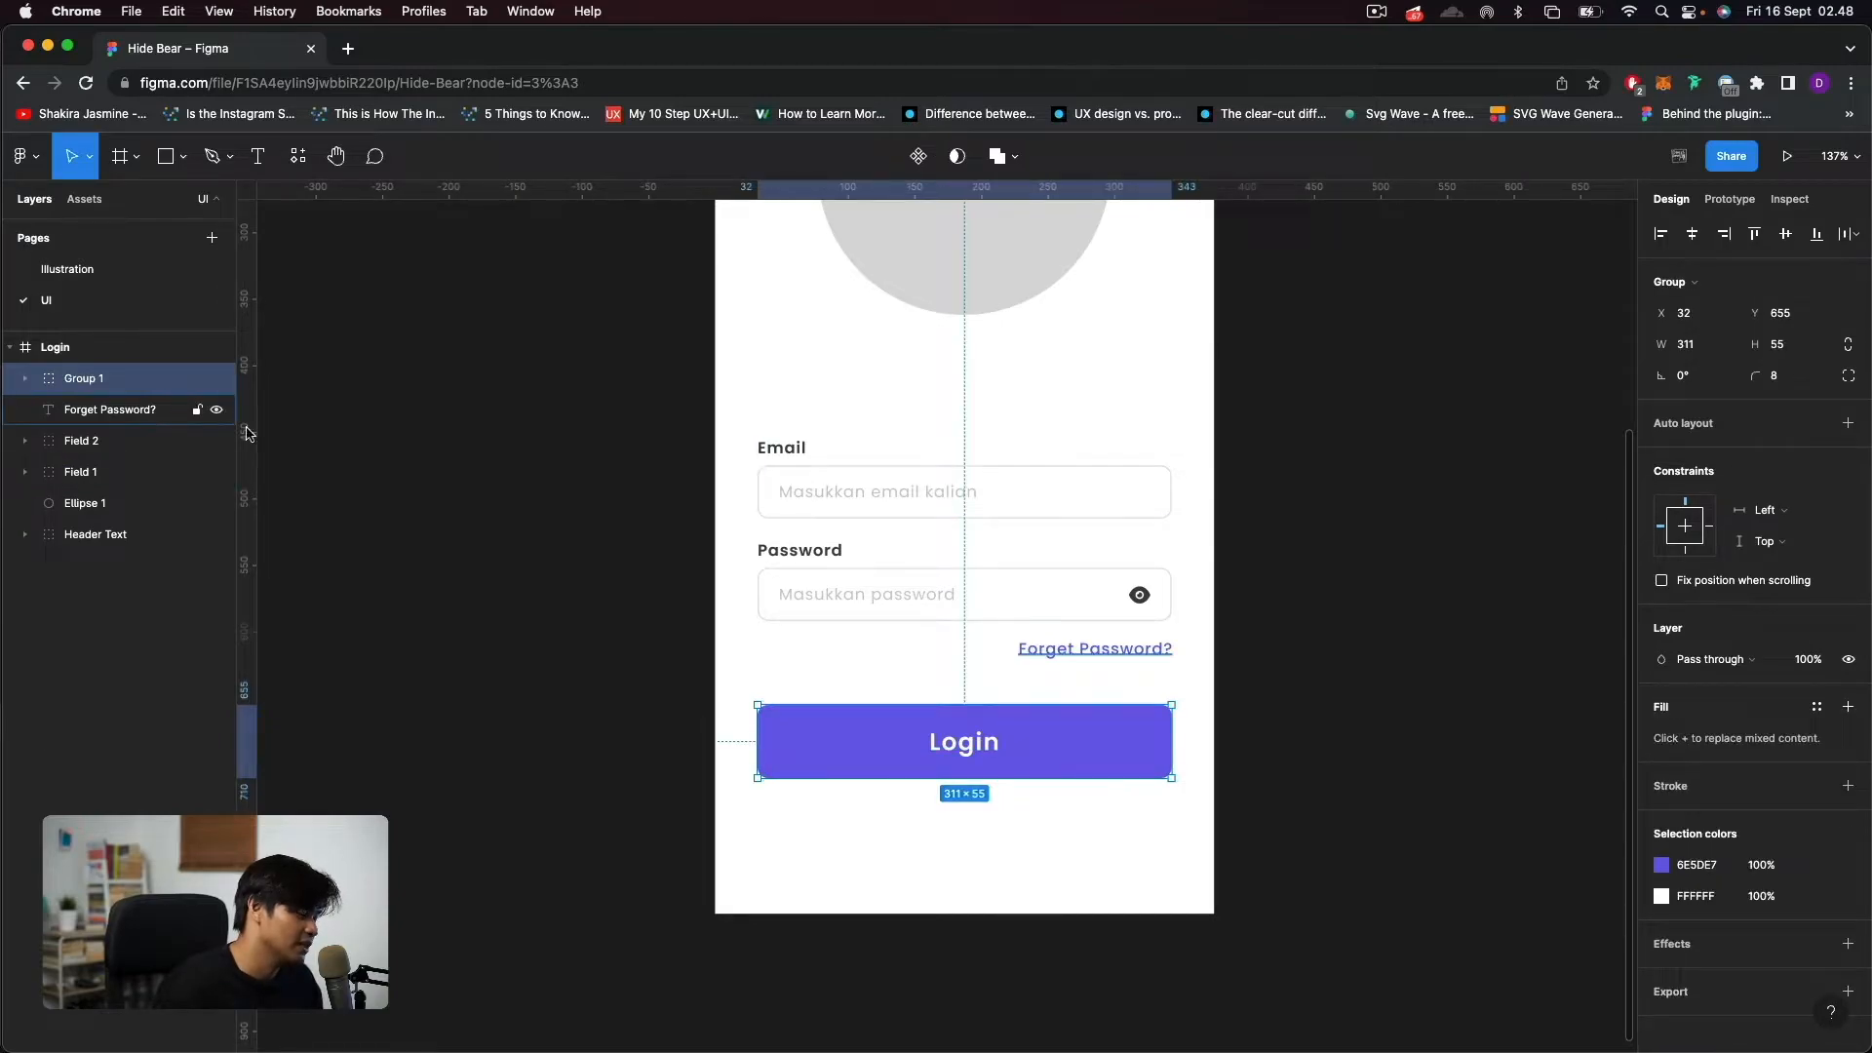
pyautogui.doubleClick(85, 383)
pyautogui.write('Button')
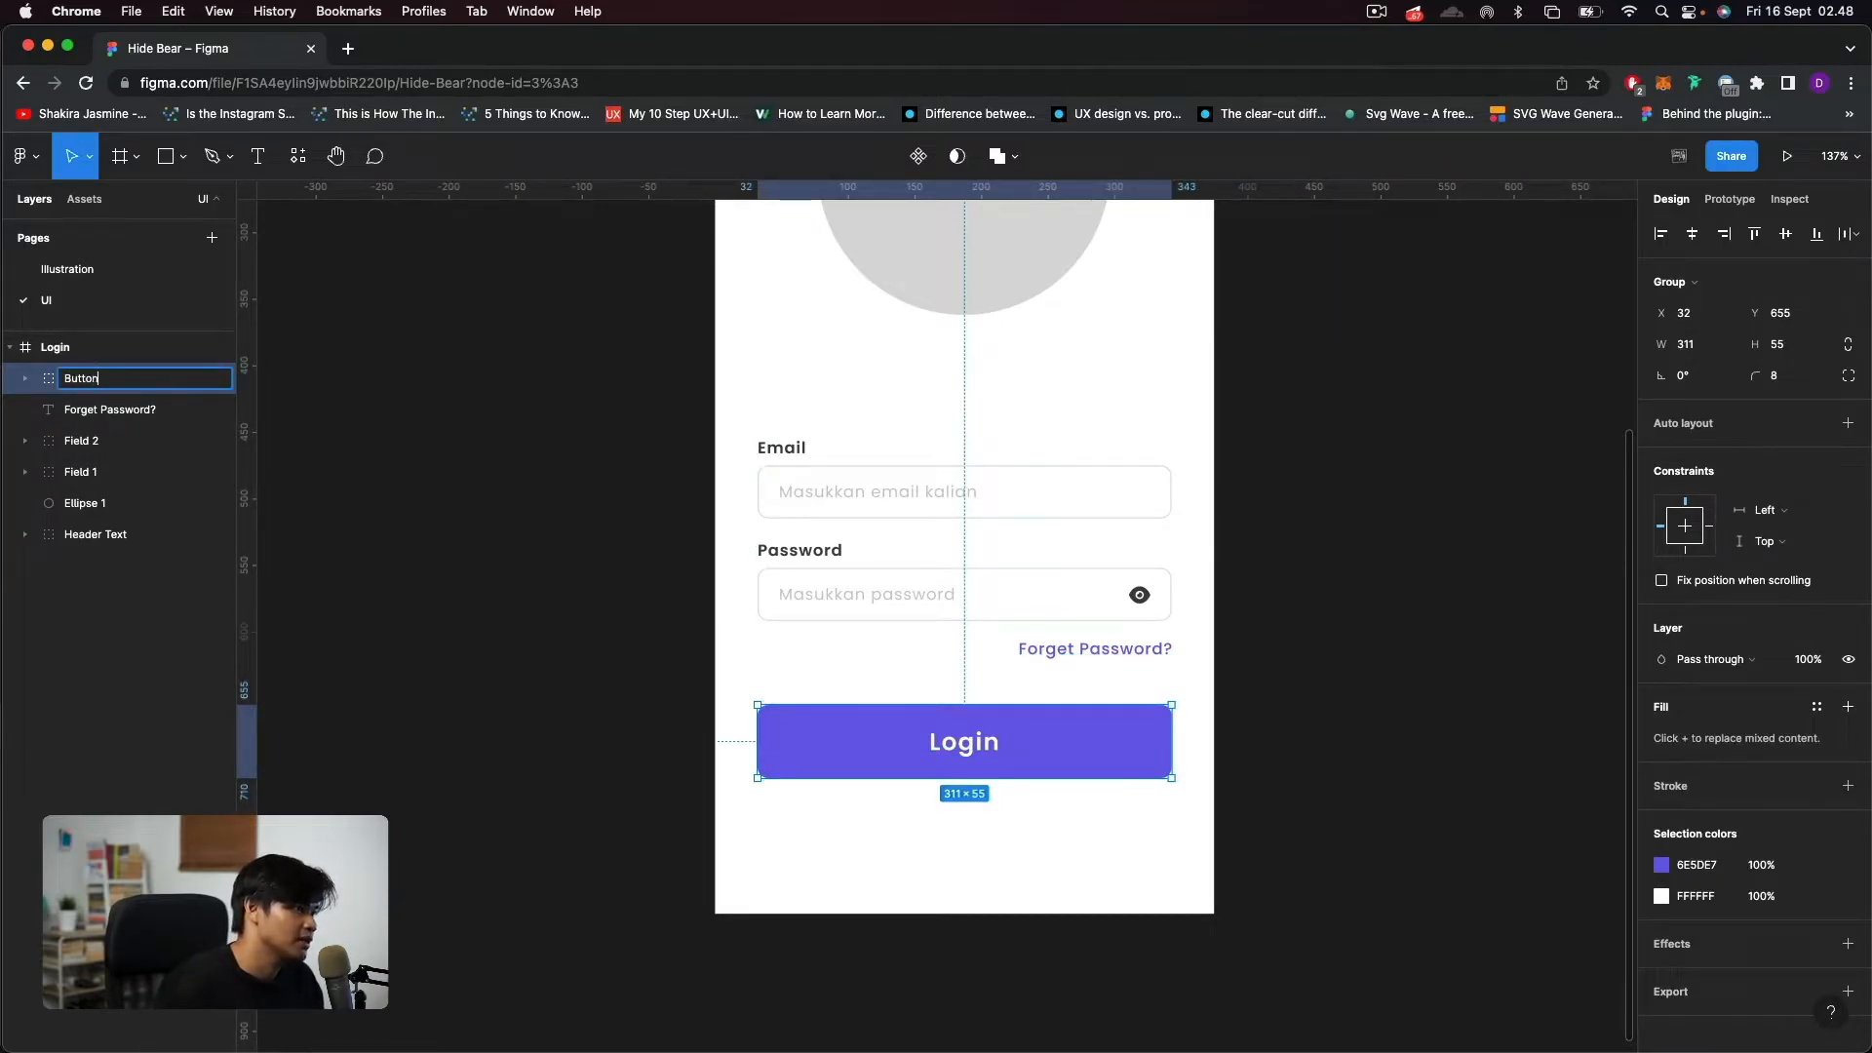
pyautogui.press('Return')
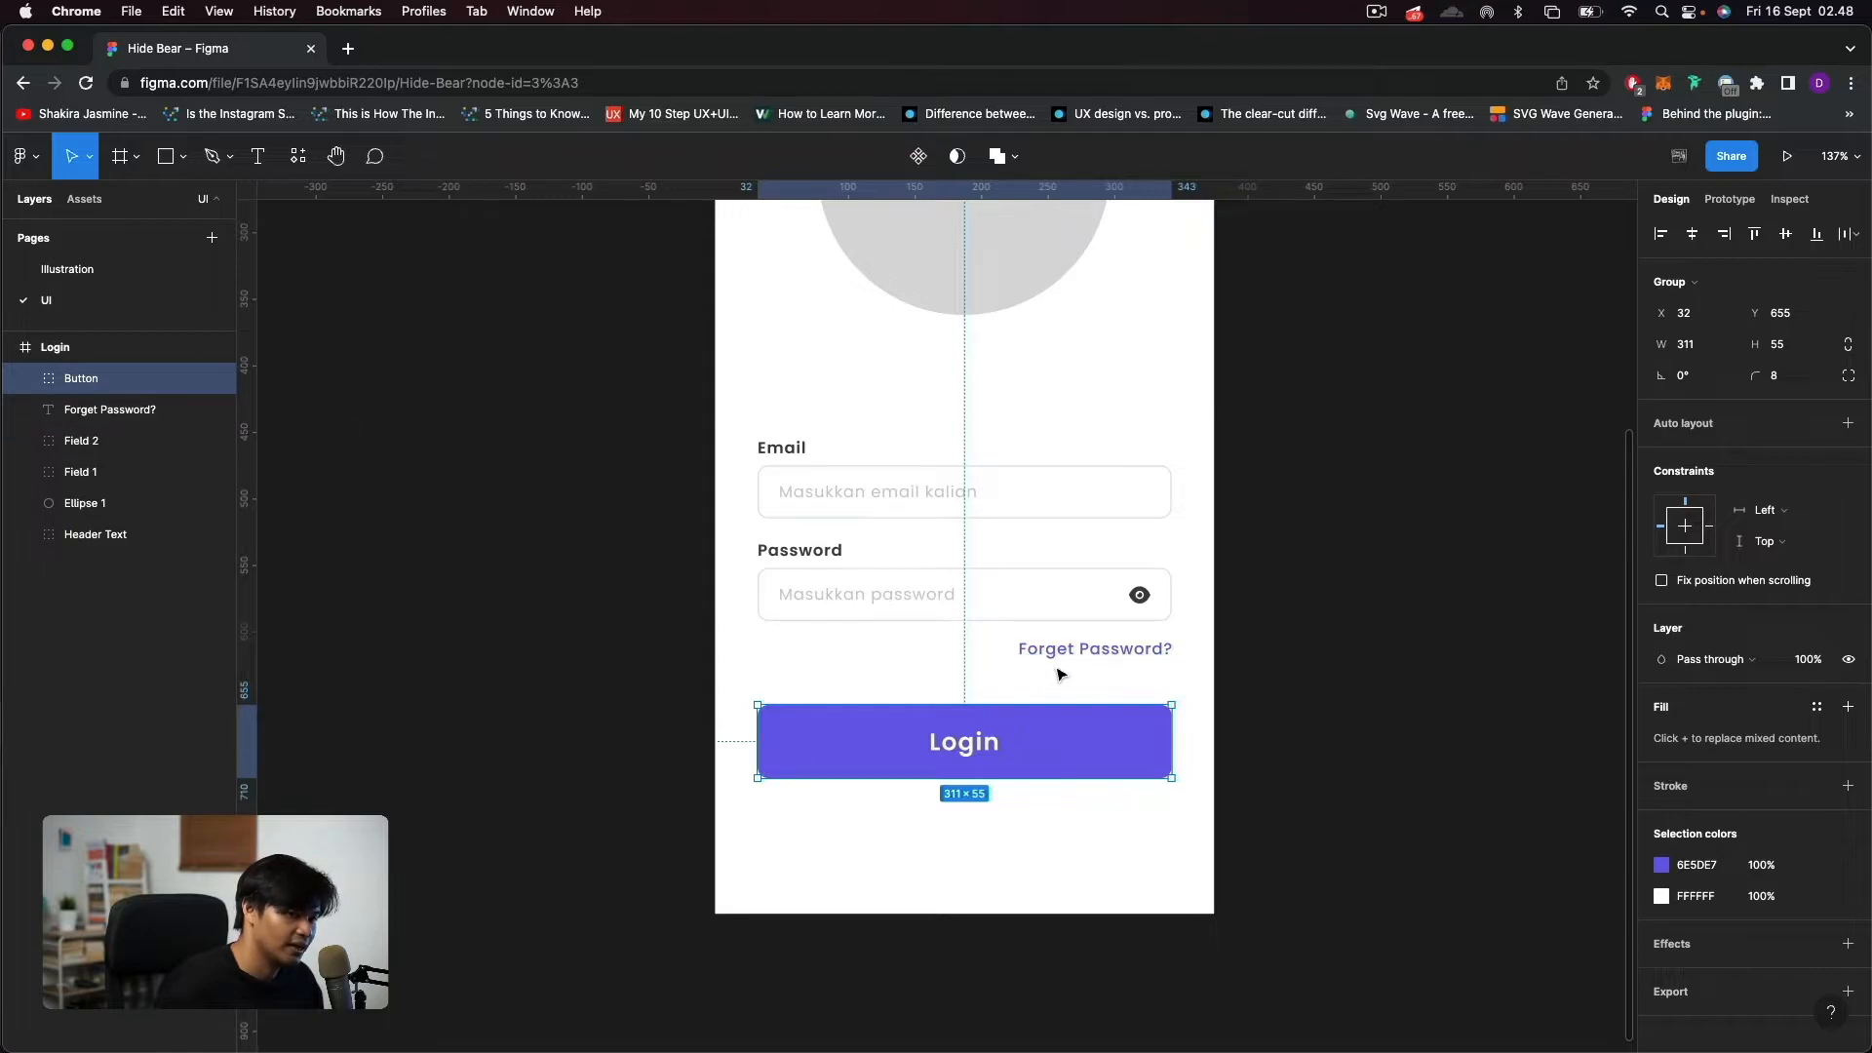
pyautogui.press('super+Tab')
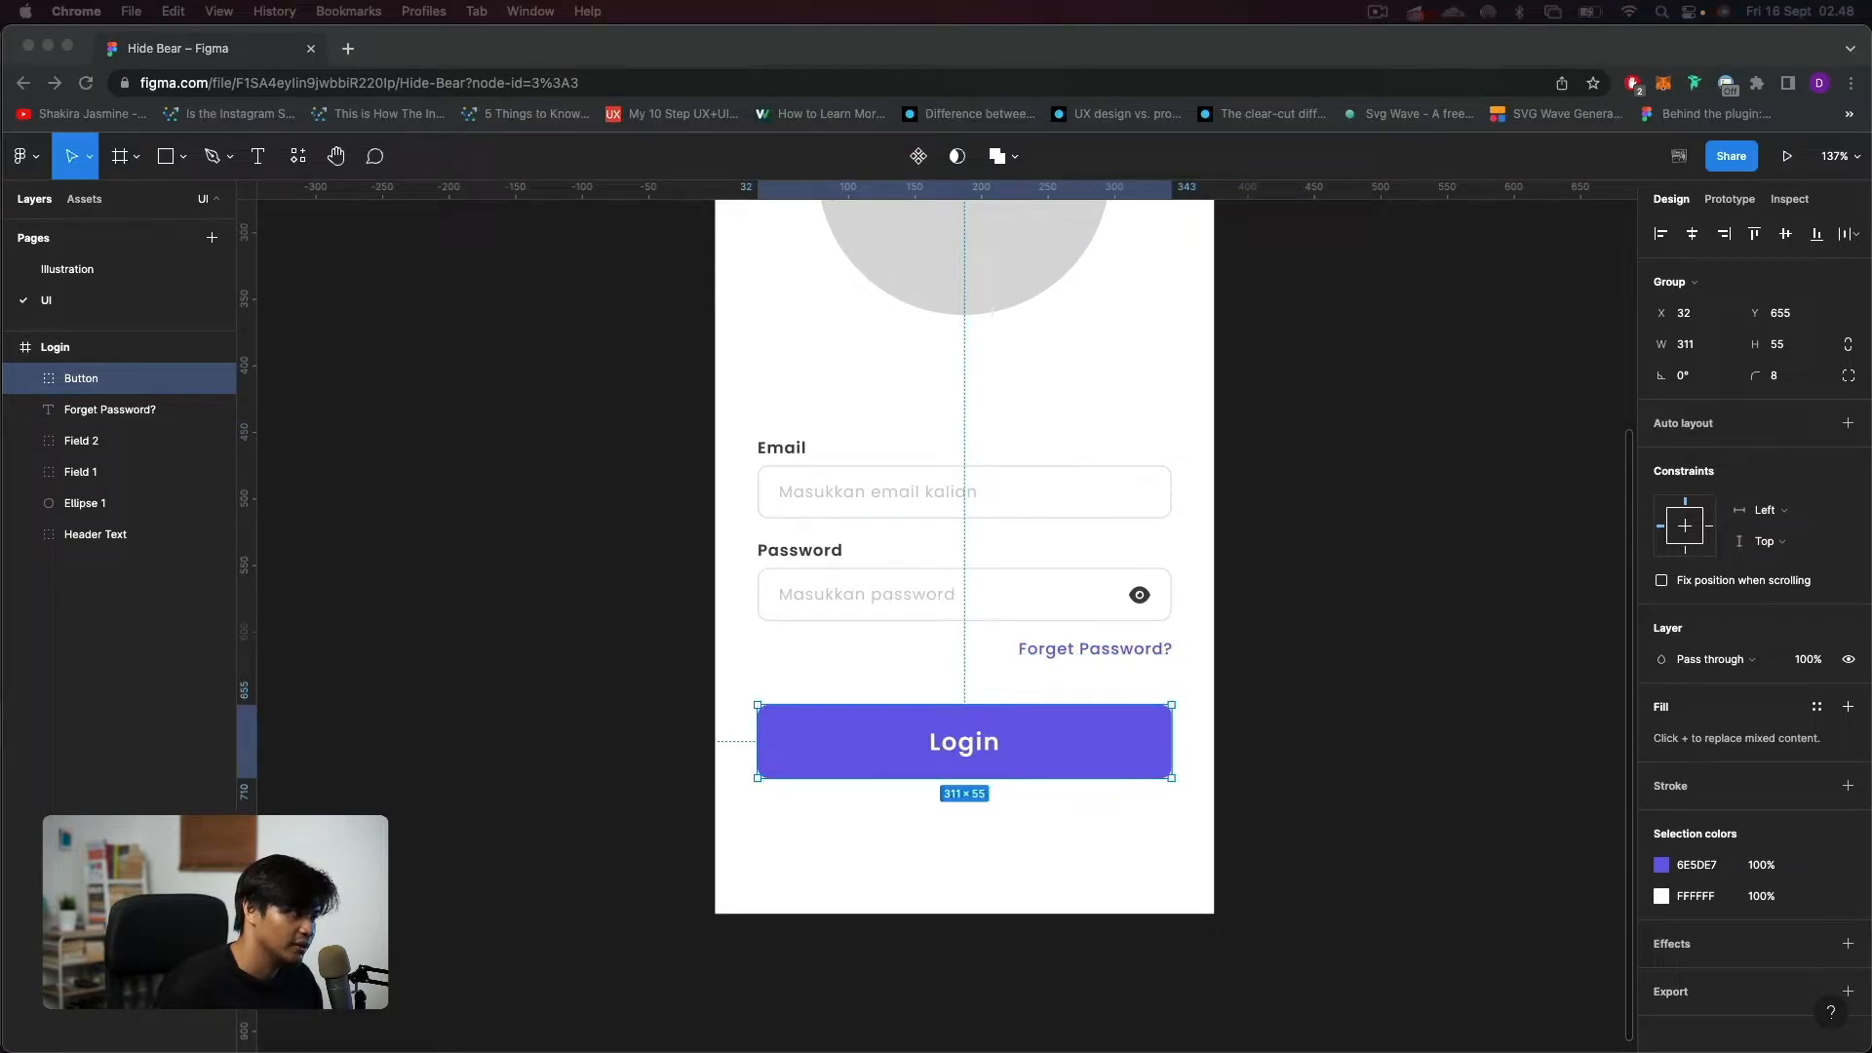
pyautogui.press('super+Tab')
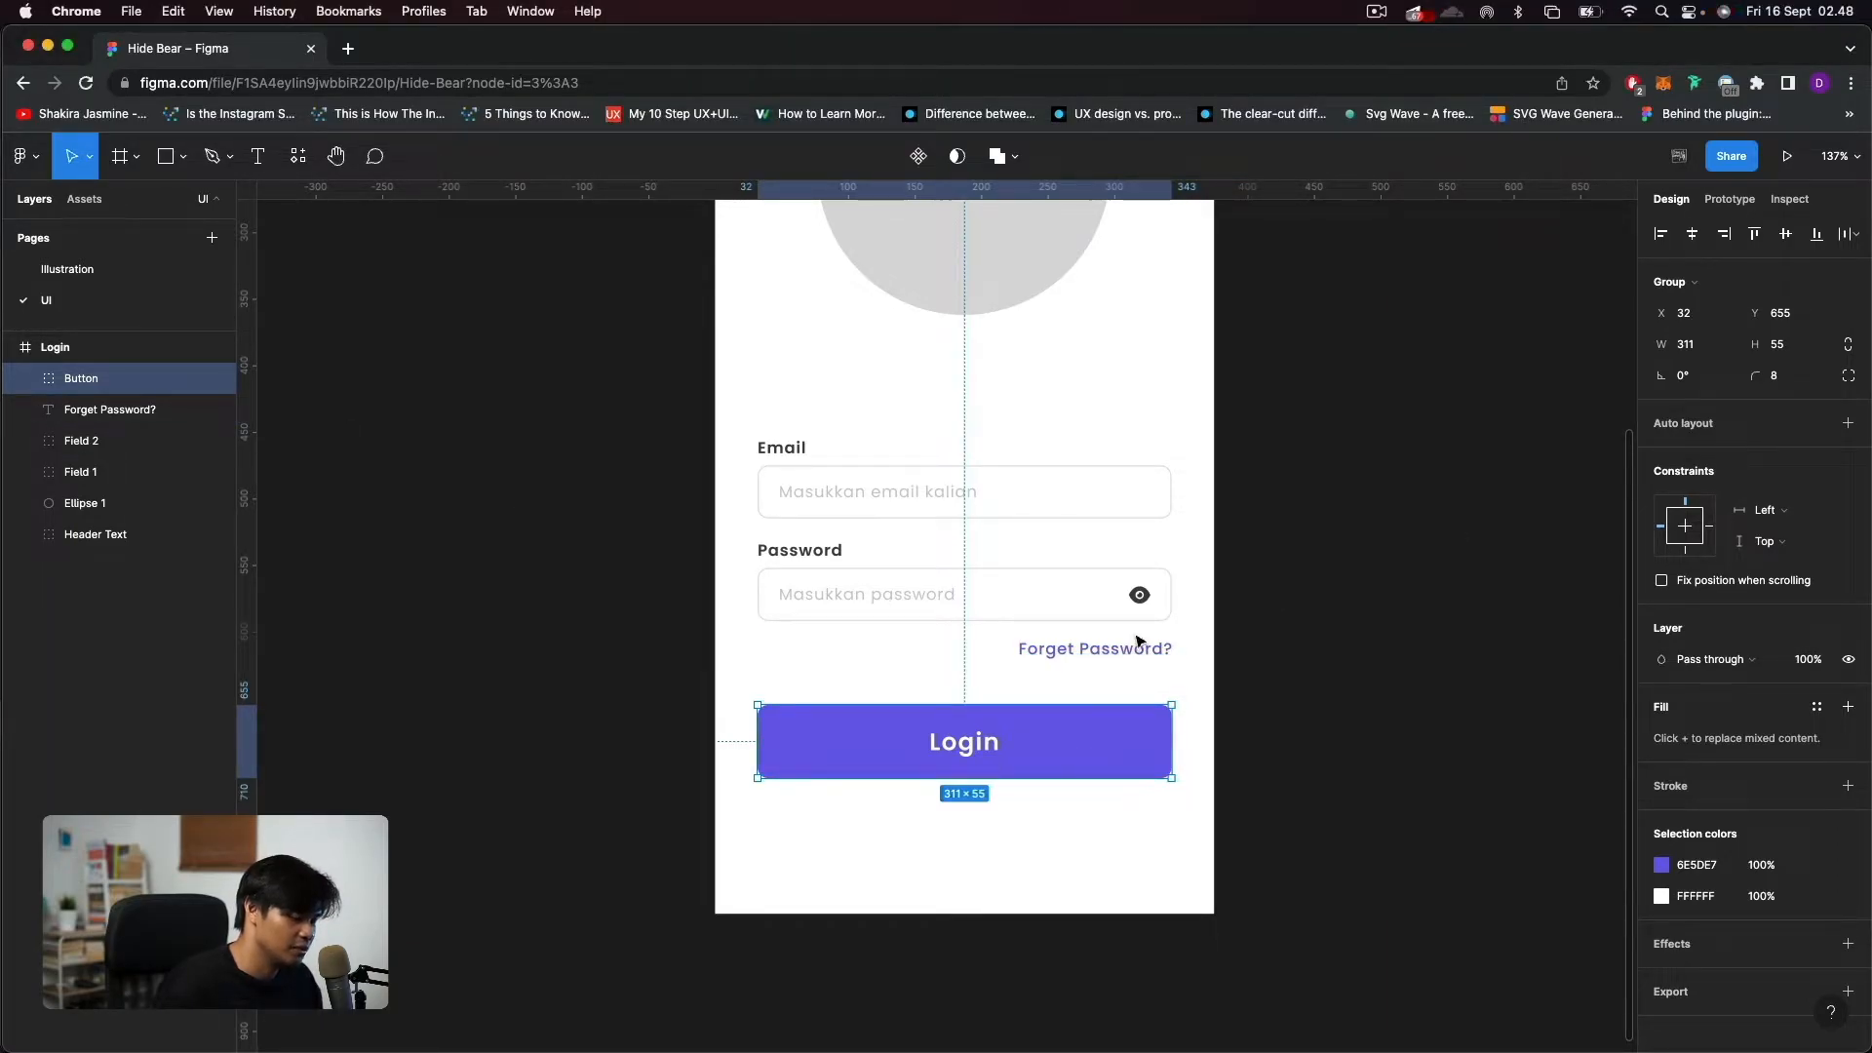
pyautogui.click(1108, 874)
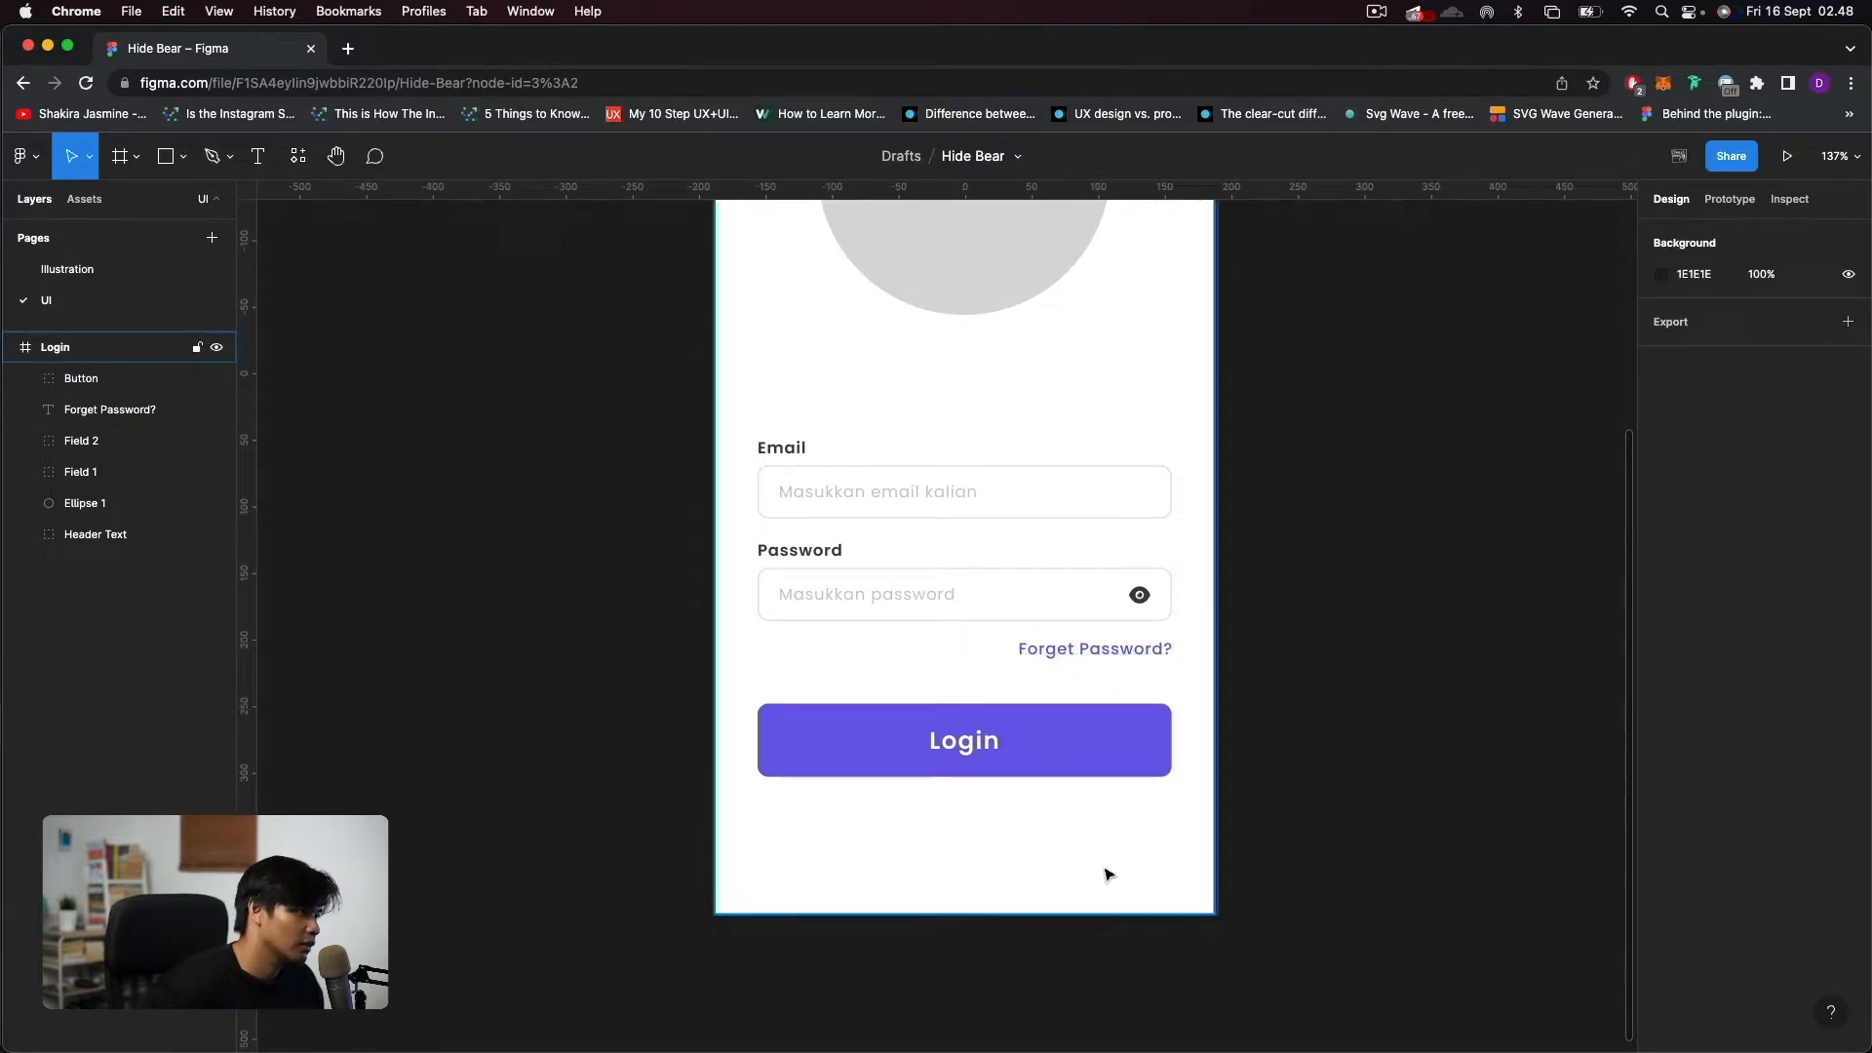
# Duplicate the "Forget Password?" text below the Login button at Y 721 and center the copy horizontally in the frame.
pyautogui.scroll(-5, 1107, 874)
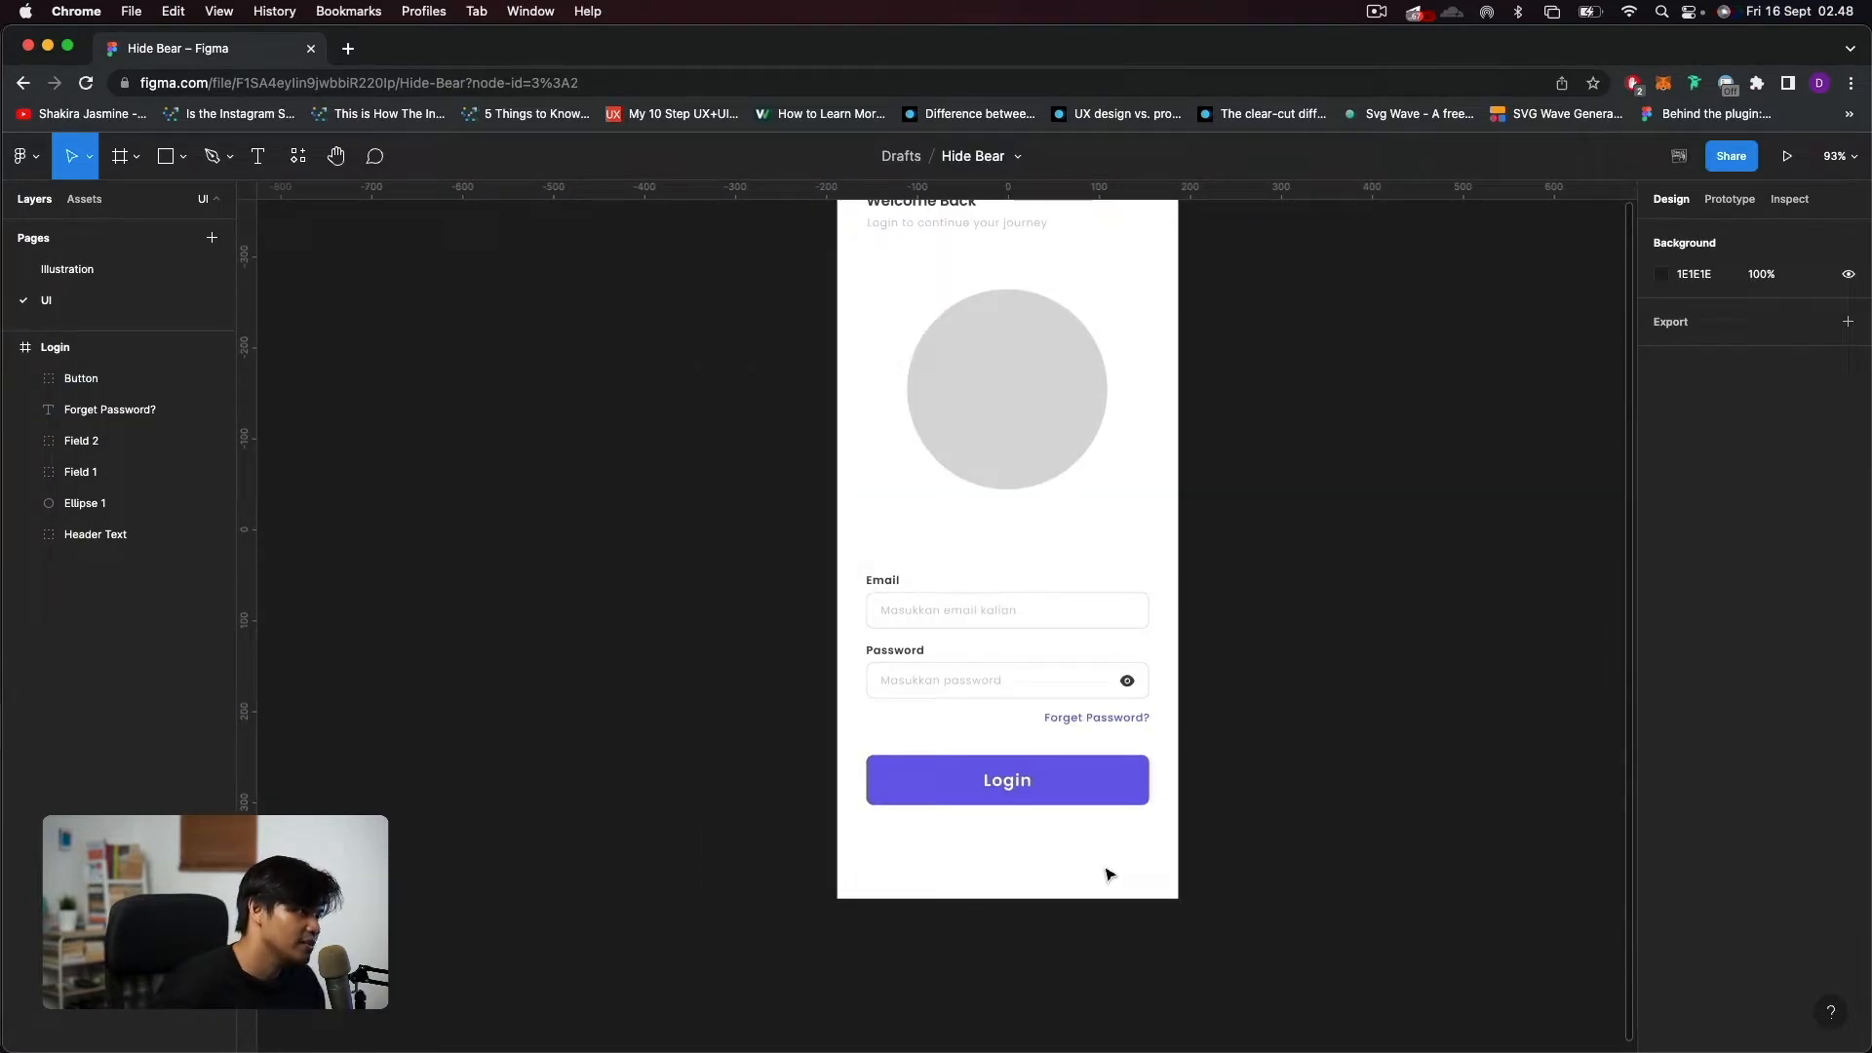
pyautogui.click(1084, 719)
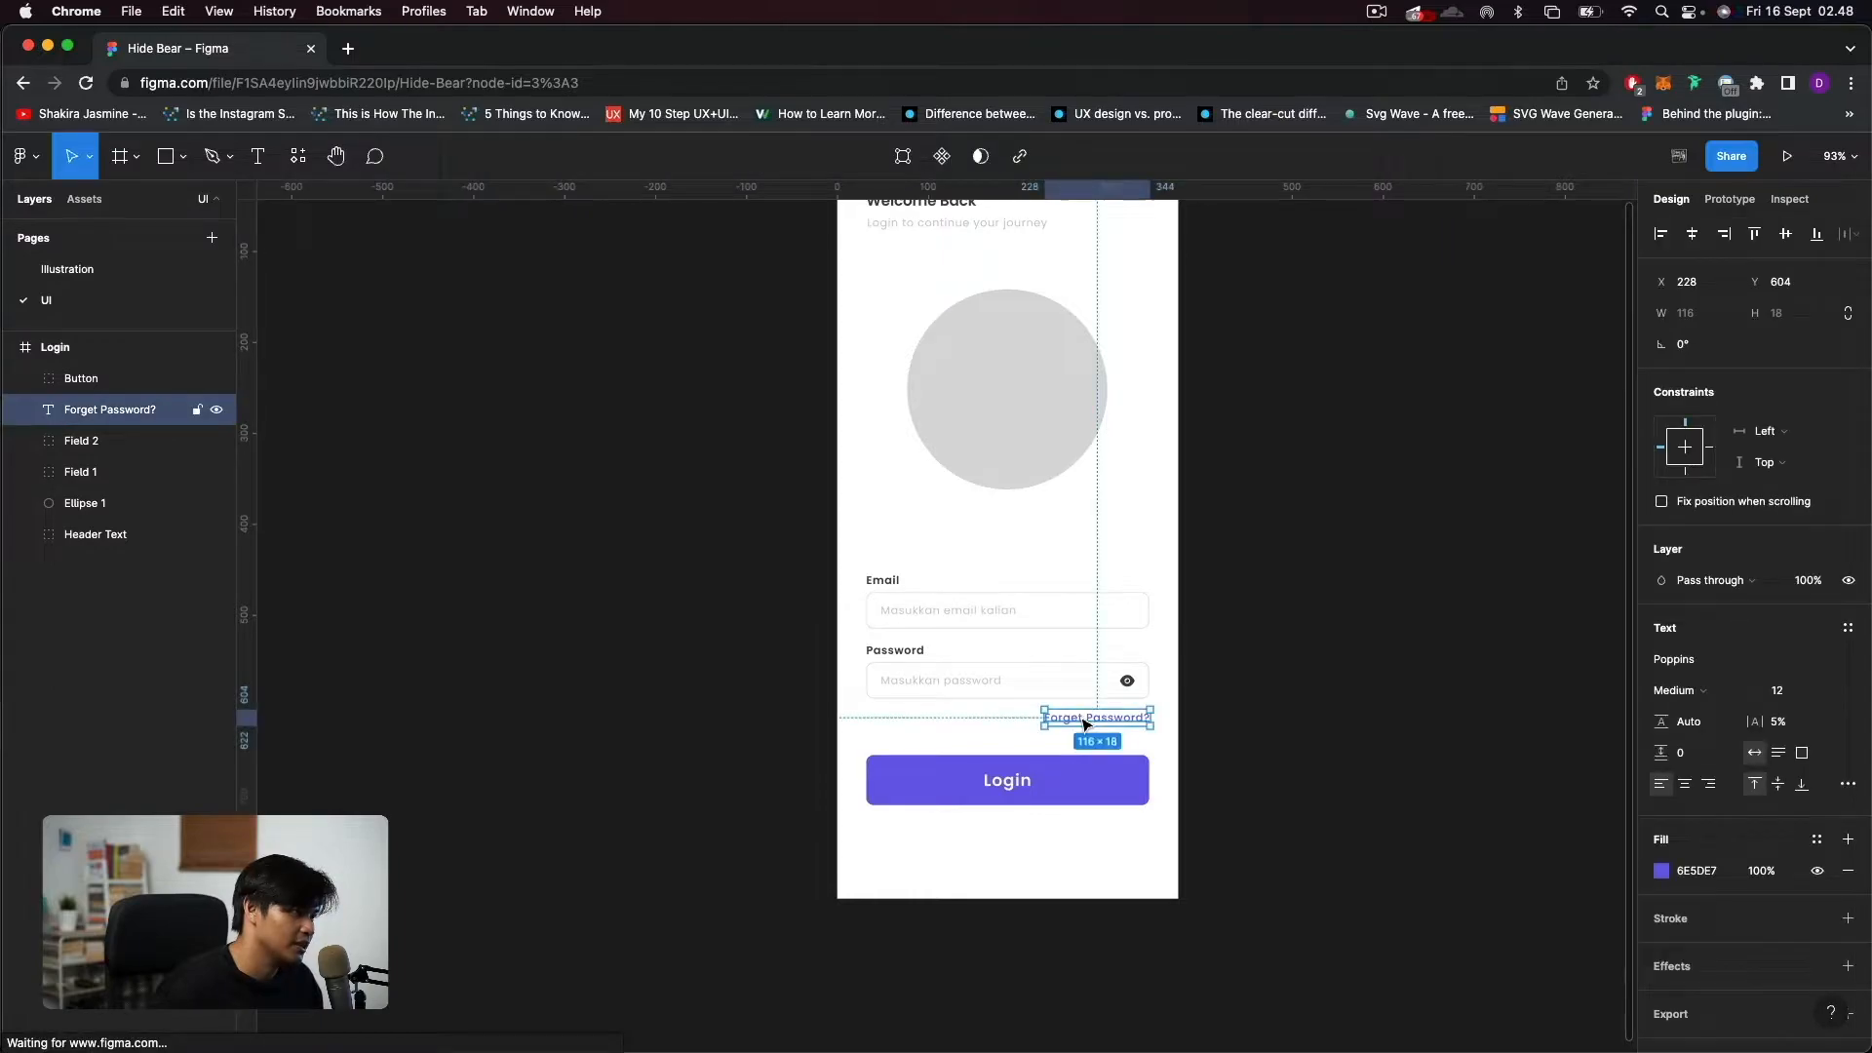
pyautogui.press('super+d')
pyautogui.moveTo(1097, 721); pyautogui.dragTo(1014, 828)
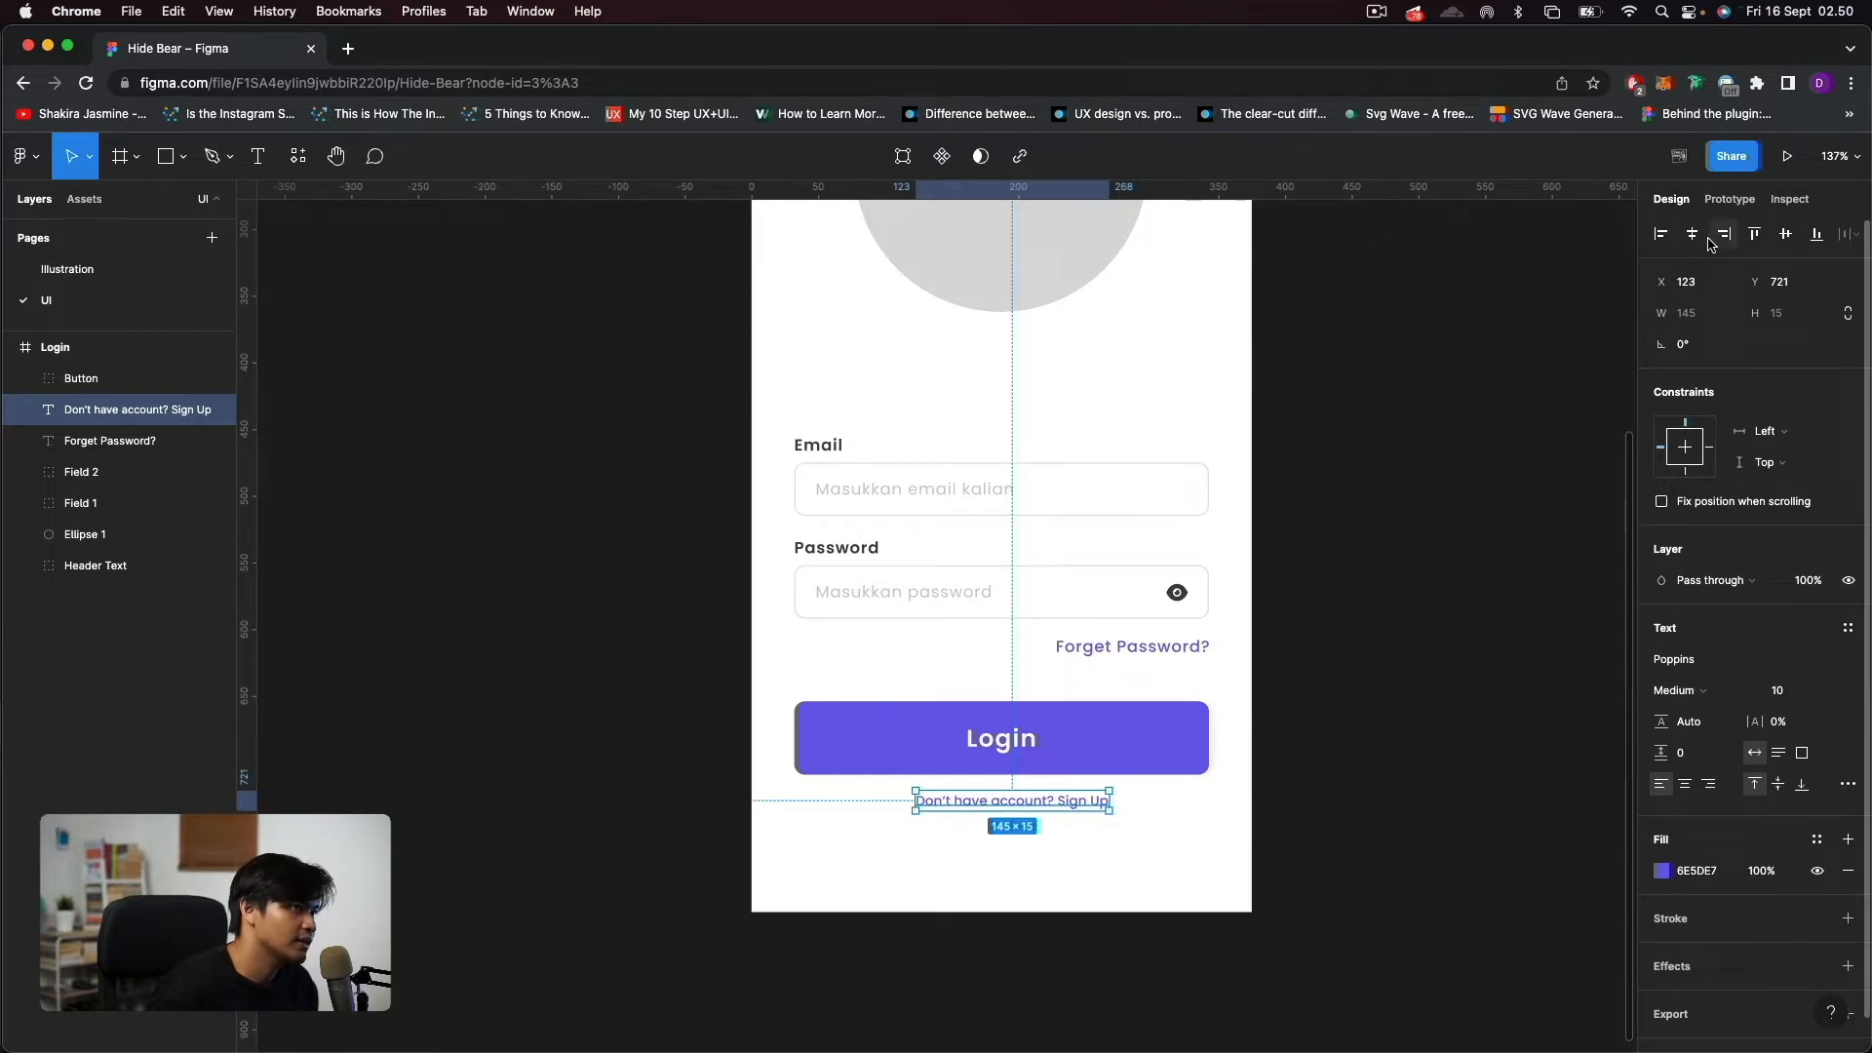
pyautogui.click(1722, 235)
pyautogui.click(1693, 234)
pyautogui.scroll(2, 1068, 815)
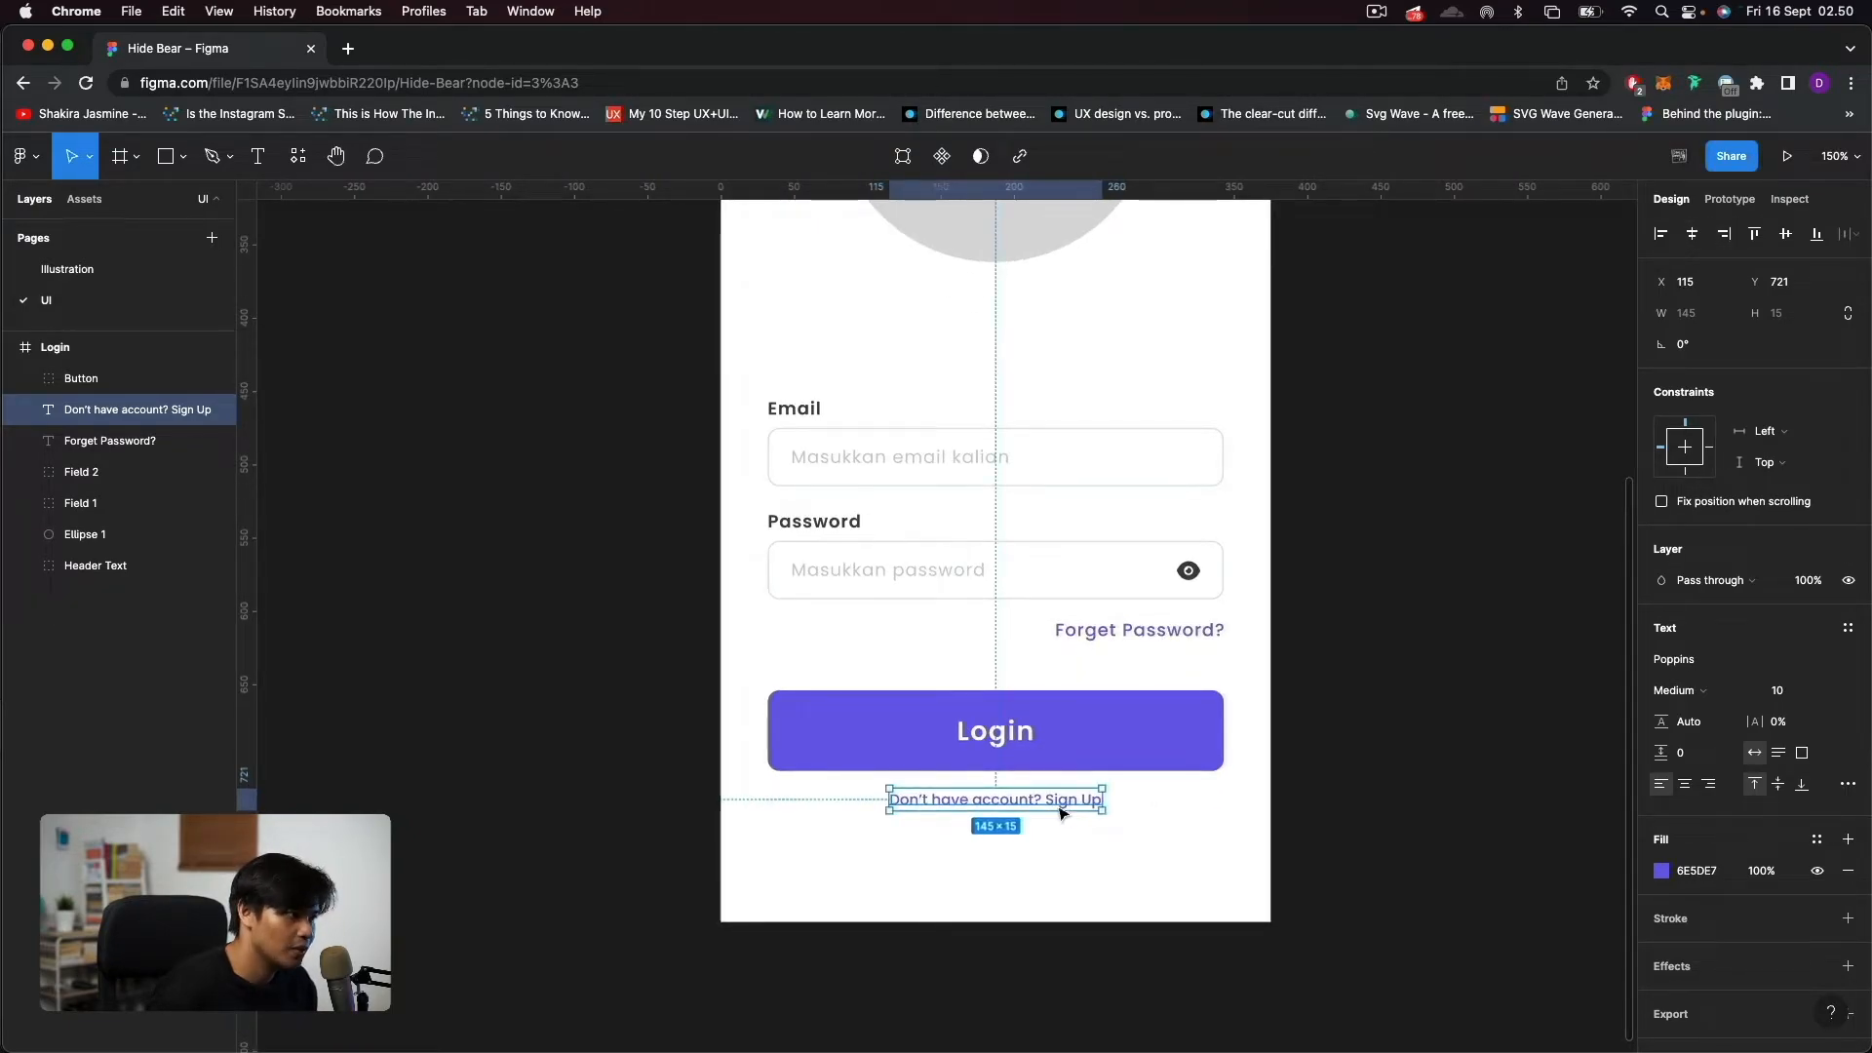
# Set the fill of only the "Don't have account?" part of the sign-up text to C7C9D9.
pyautogui.doubleClick(1016, 801)
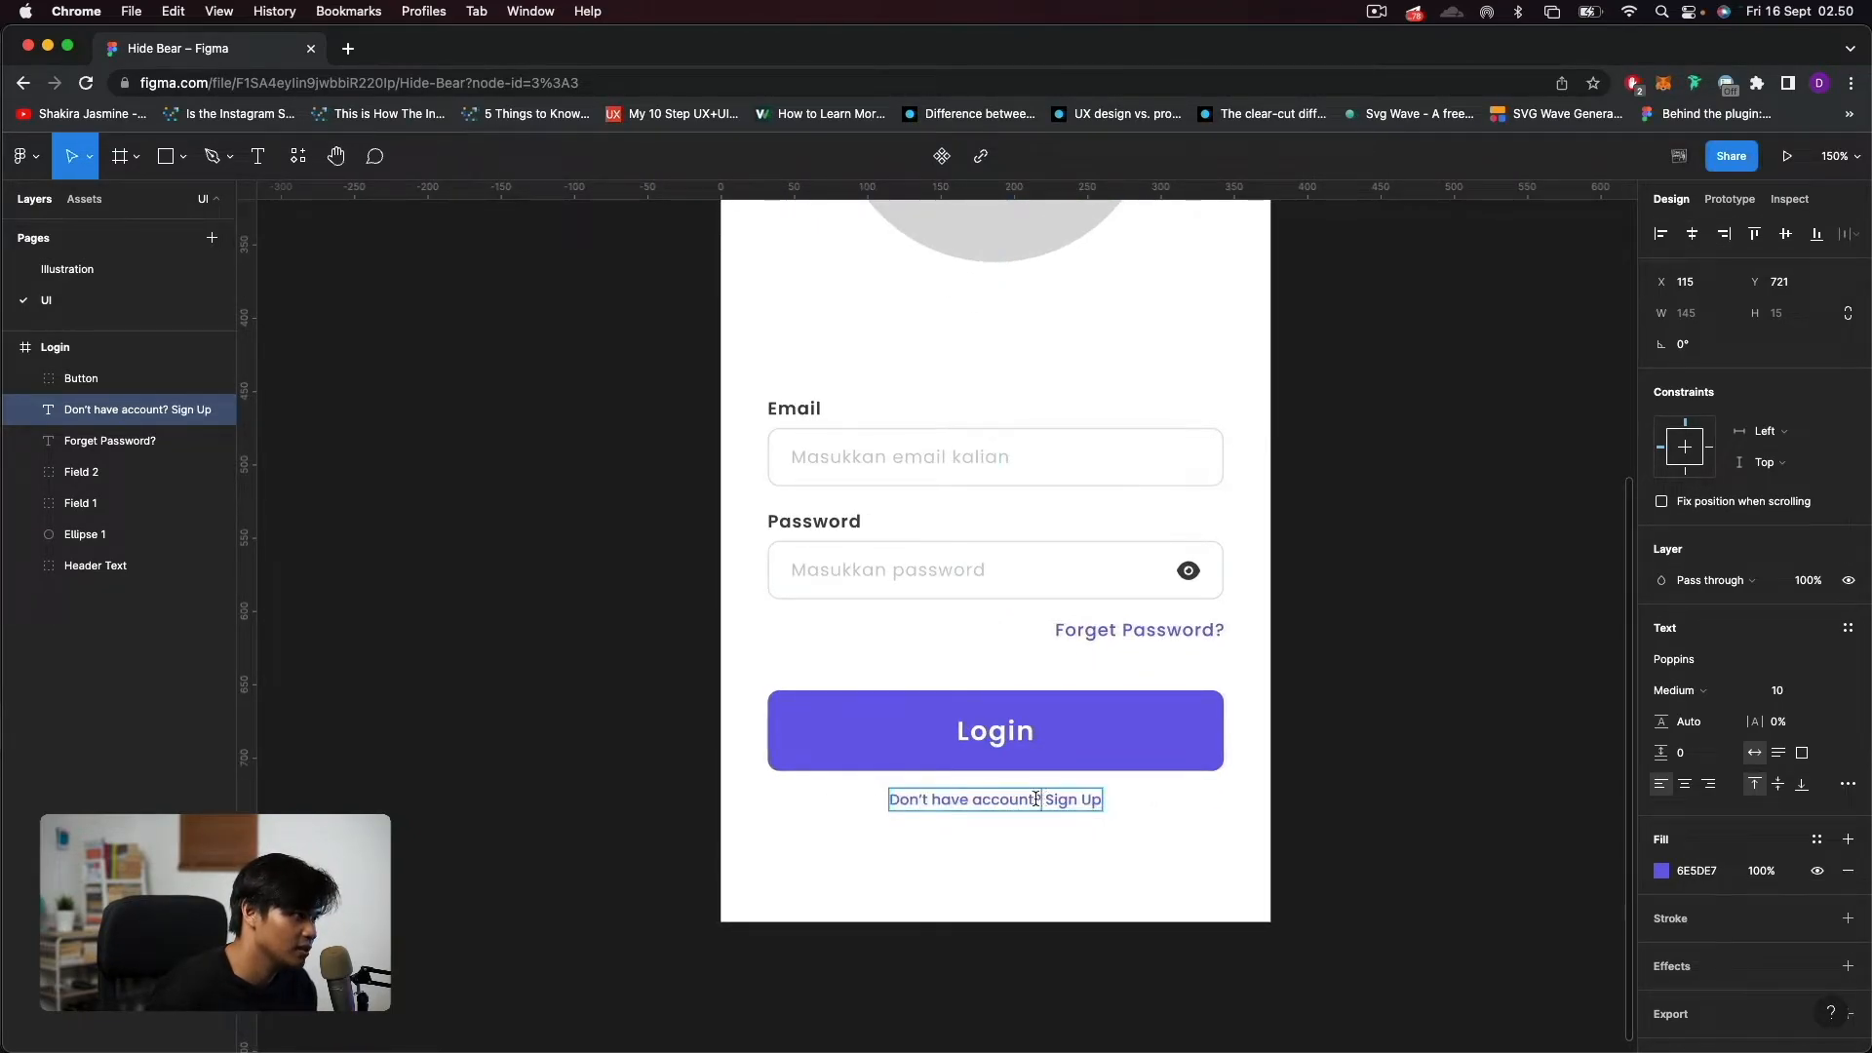
pyautogui.moveTo(1042, 799); pyautogui.dragTo(889, 799)
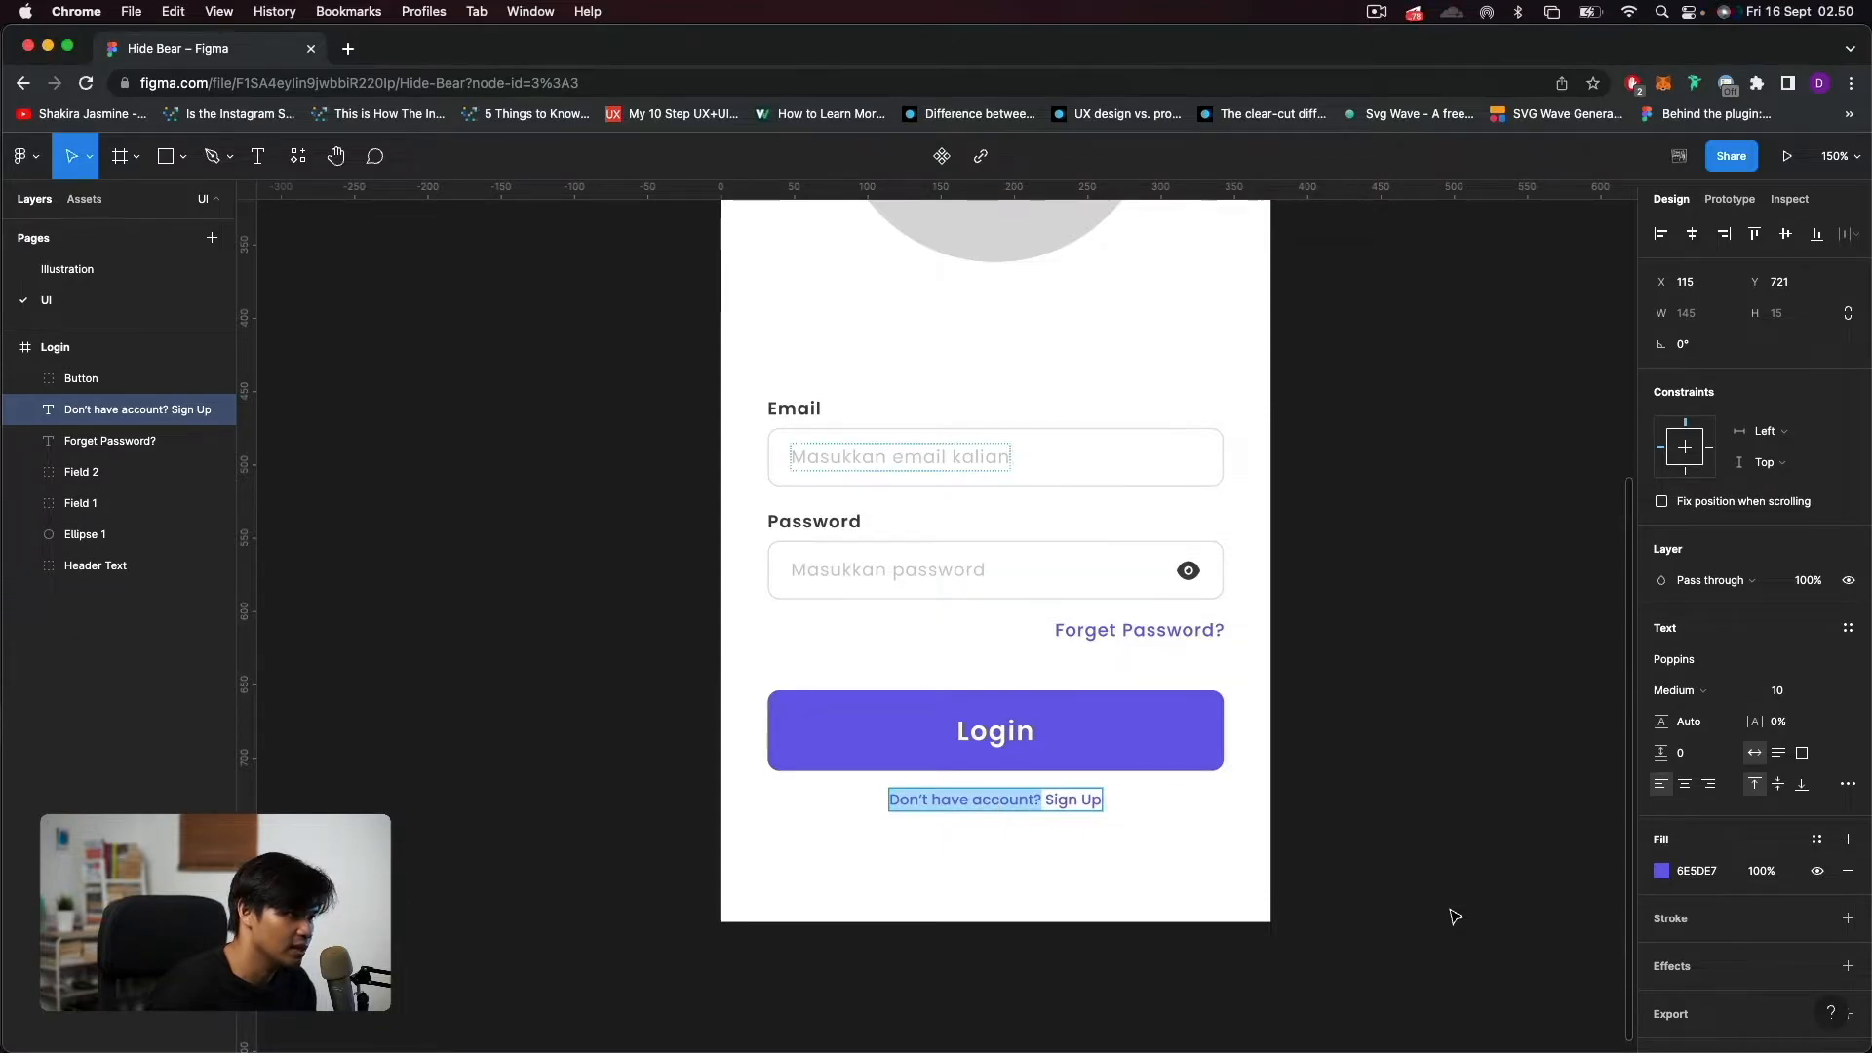
pyautogui.click(1714, 873)
pyautogui.write('C7C9D9')
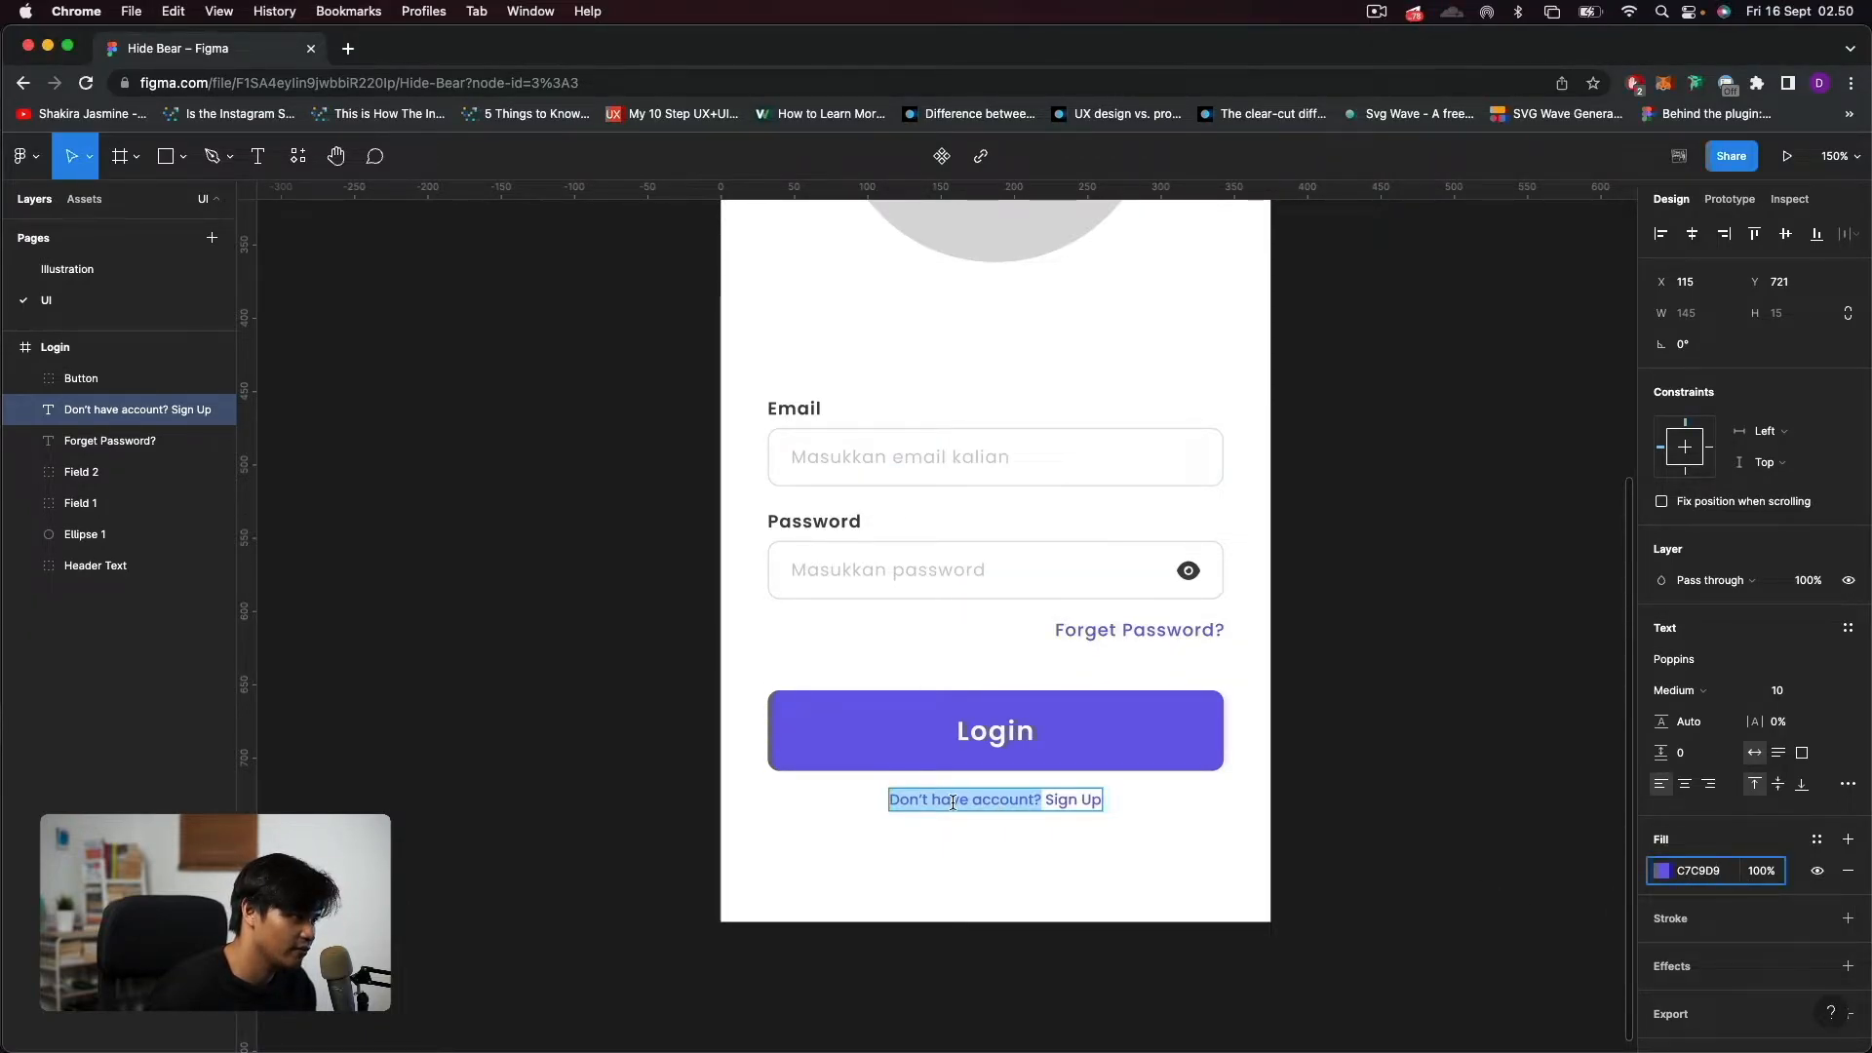
pyautogui.press('Escape')
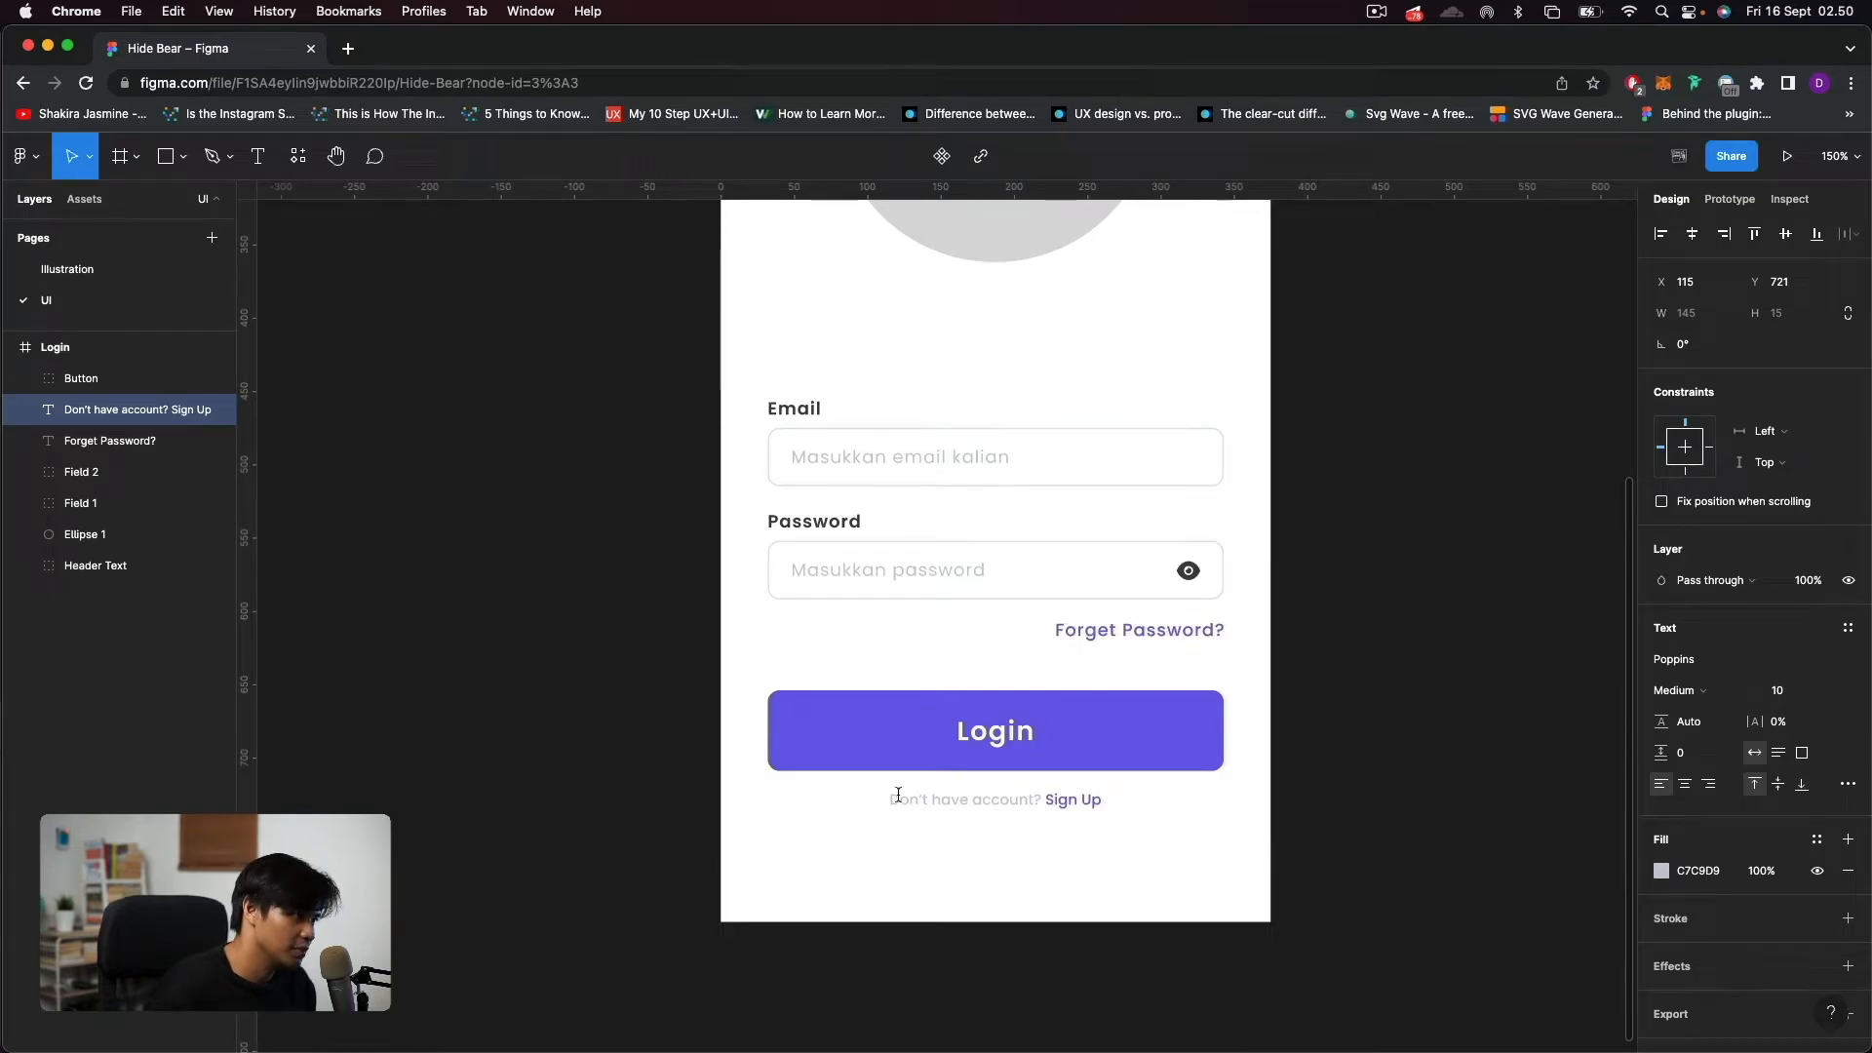
pyautogui.press('Escape')
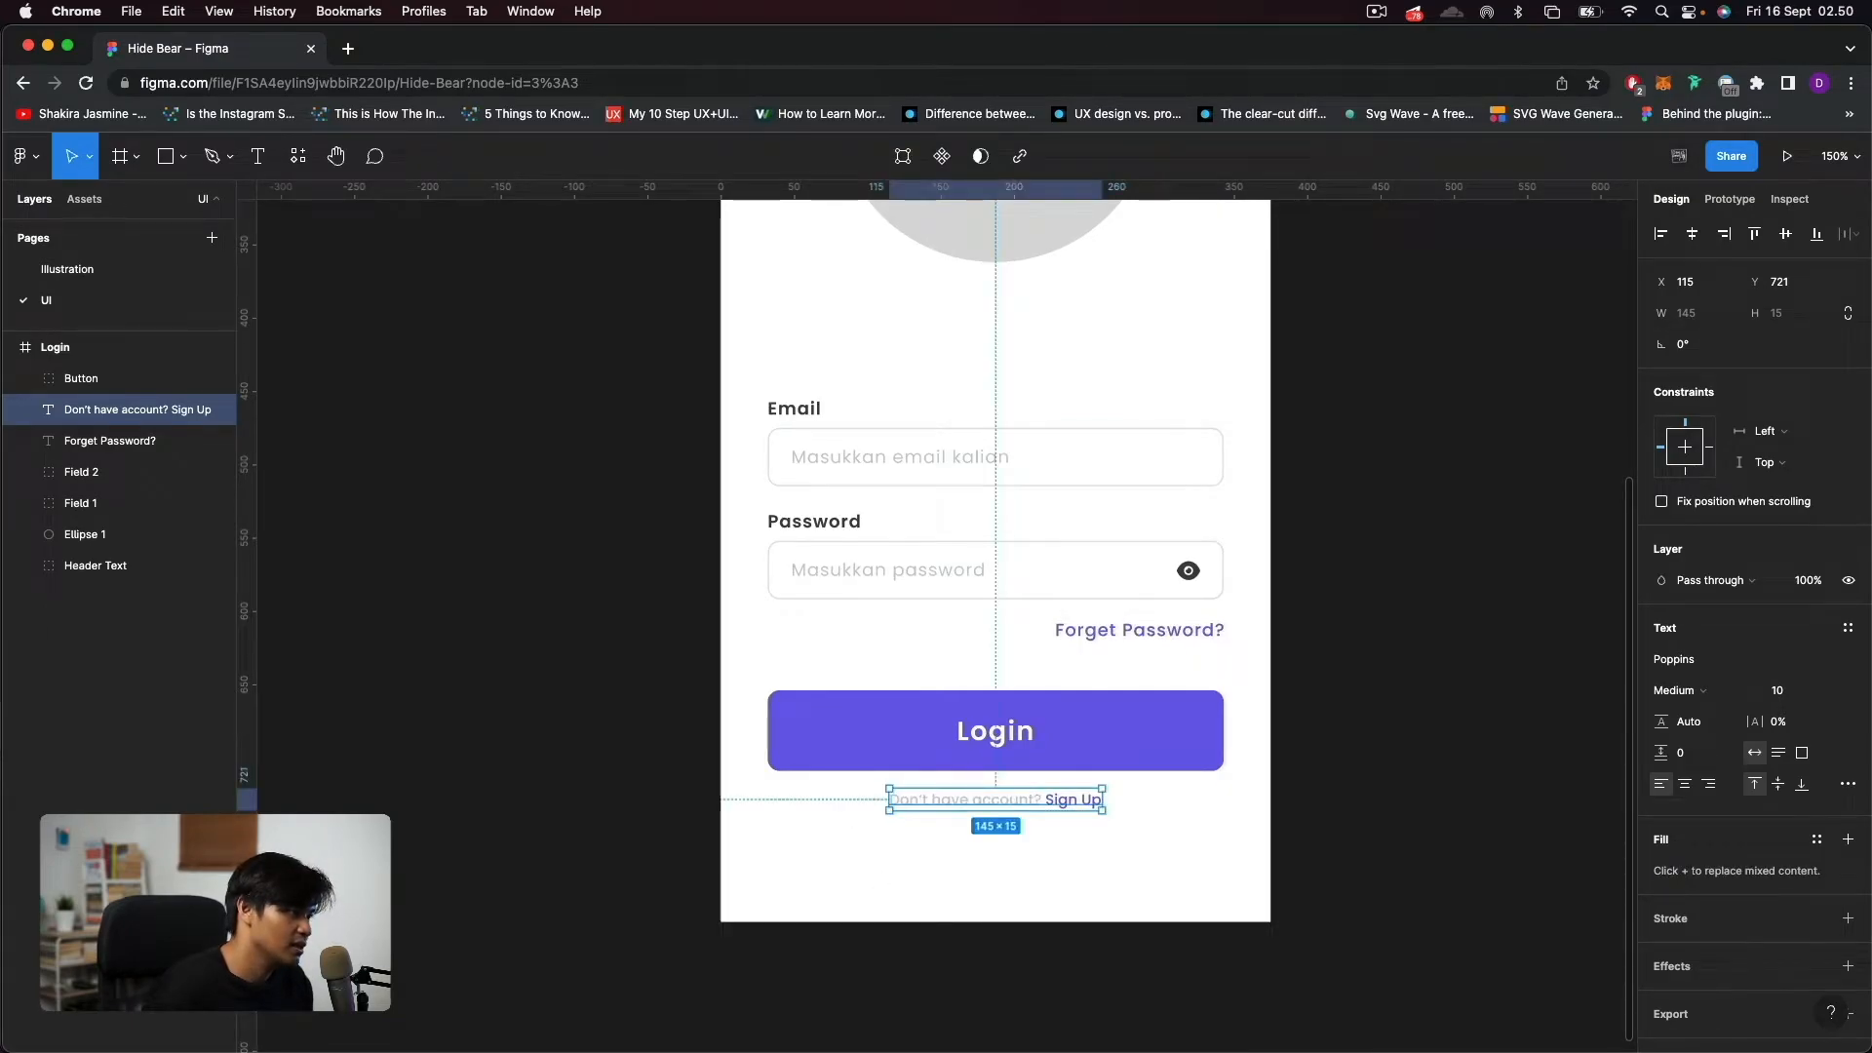
pyautogui.press('Escape')
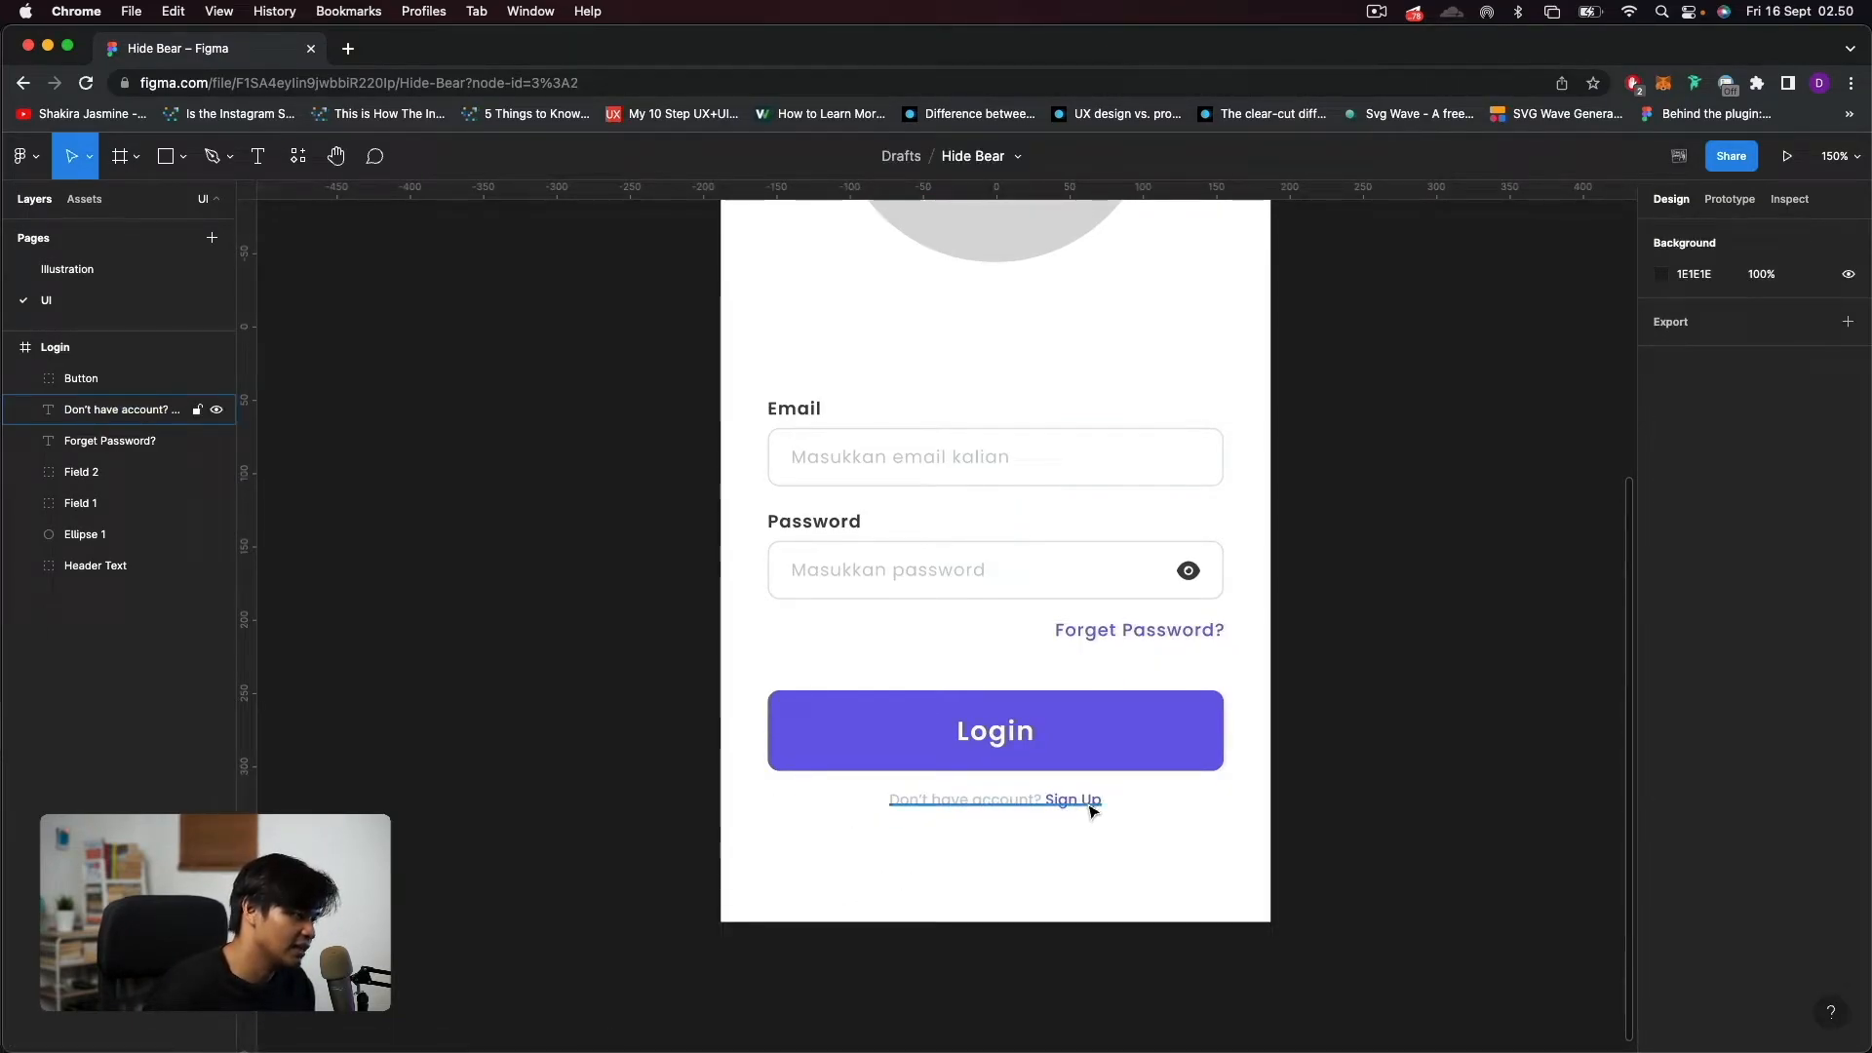
pyautogui.click(934, 810)
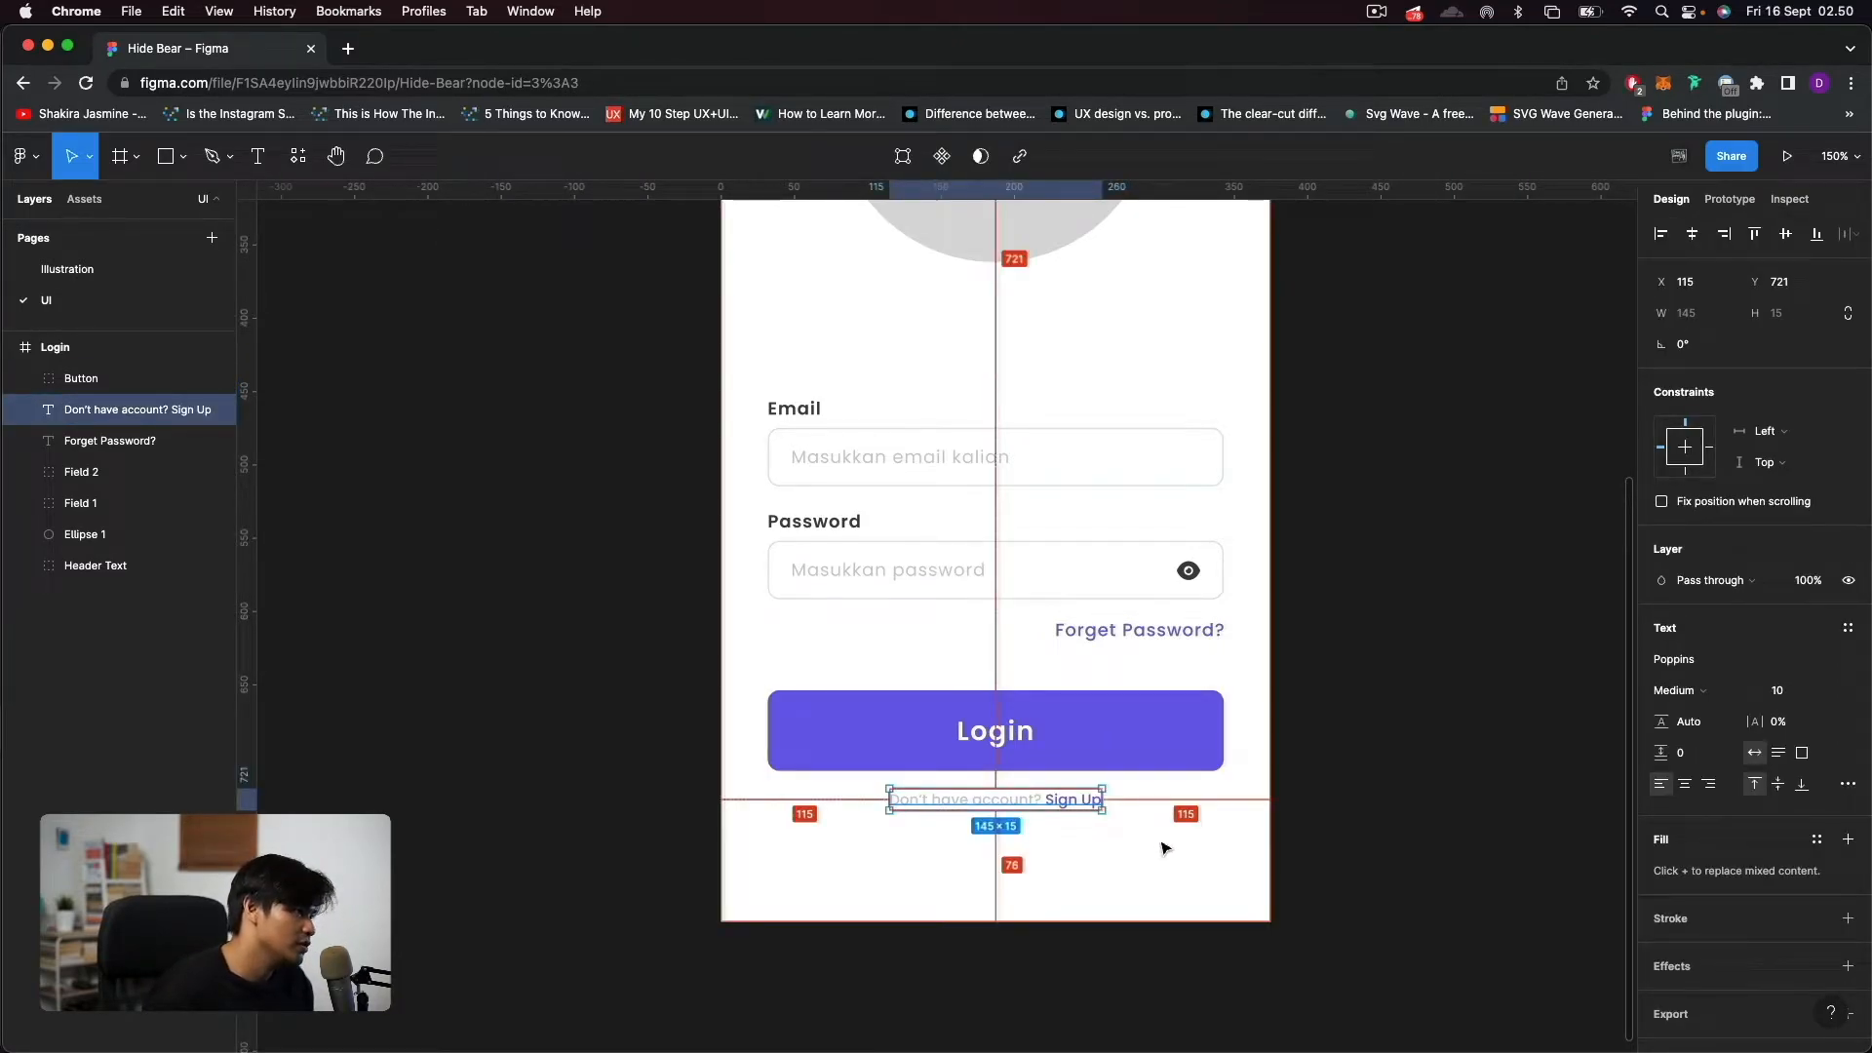
pyautogui.click(1175, 867)
# Collapse the Login frame's layer list and add a new page named "Prototype".
pyautogui.scroll(-5, 1176, 868)
pyautogui.scroll(-3, 1180, 876)
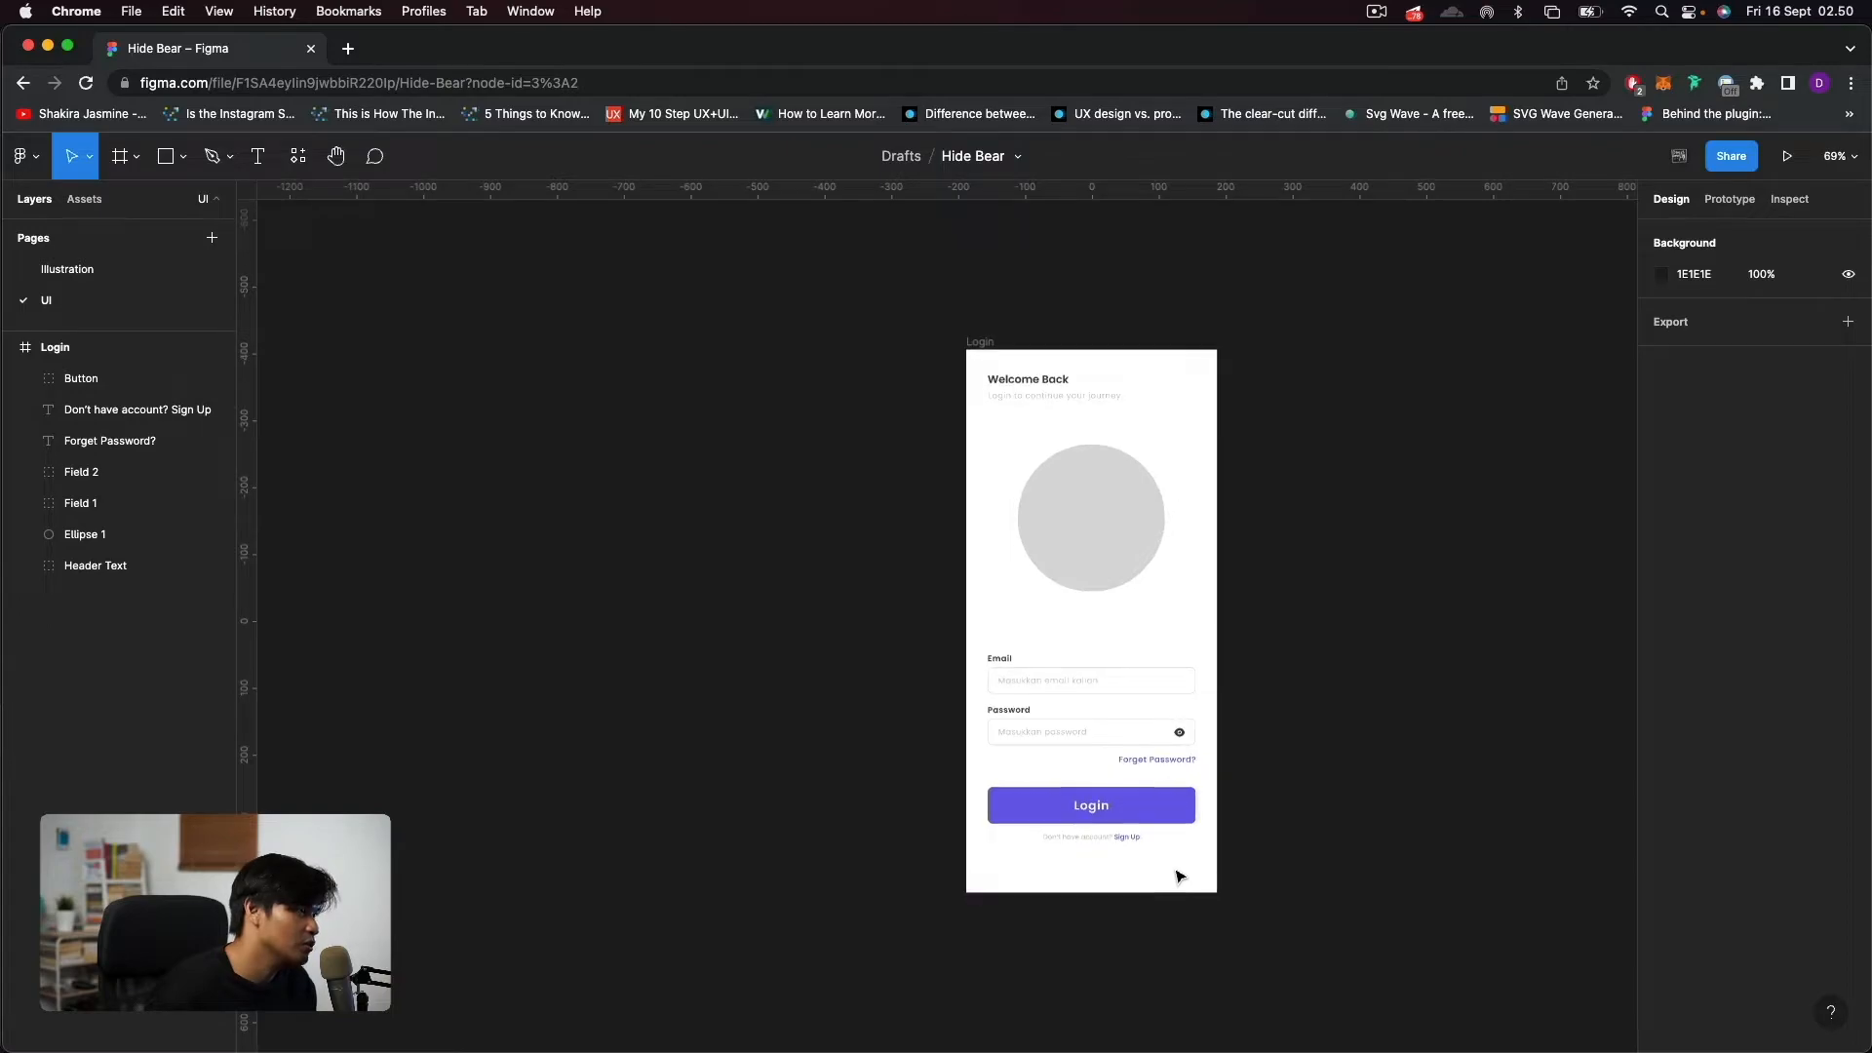
pyautogui.moveTo(1329, 636); pyautogui.dragTo(1195, 690)
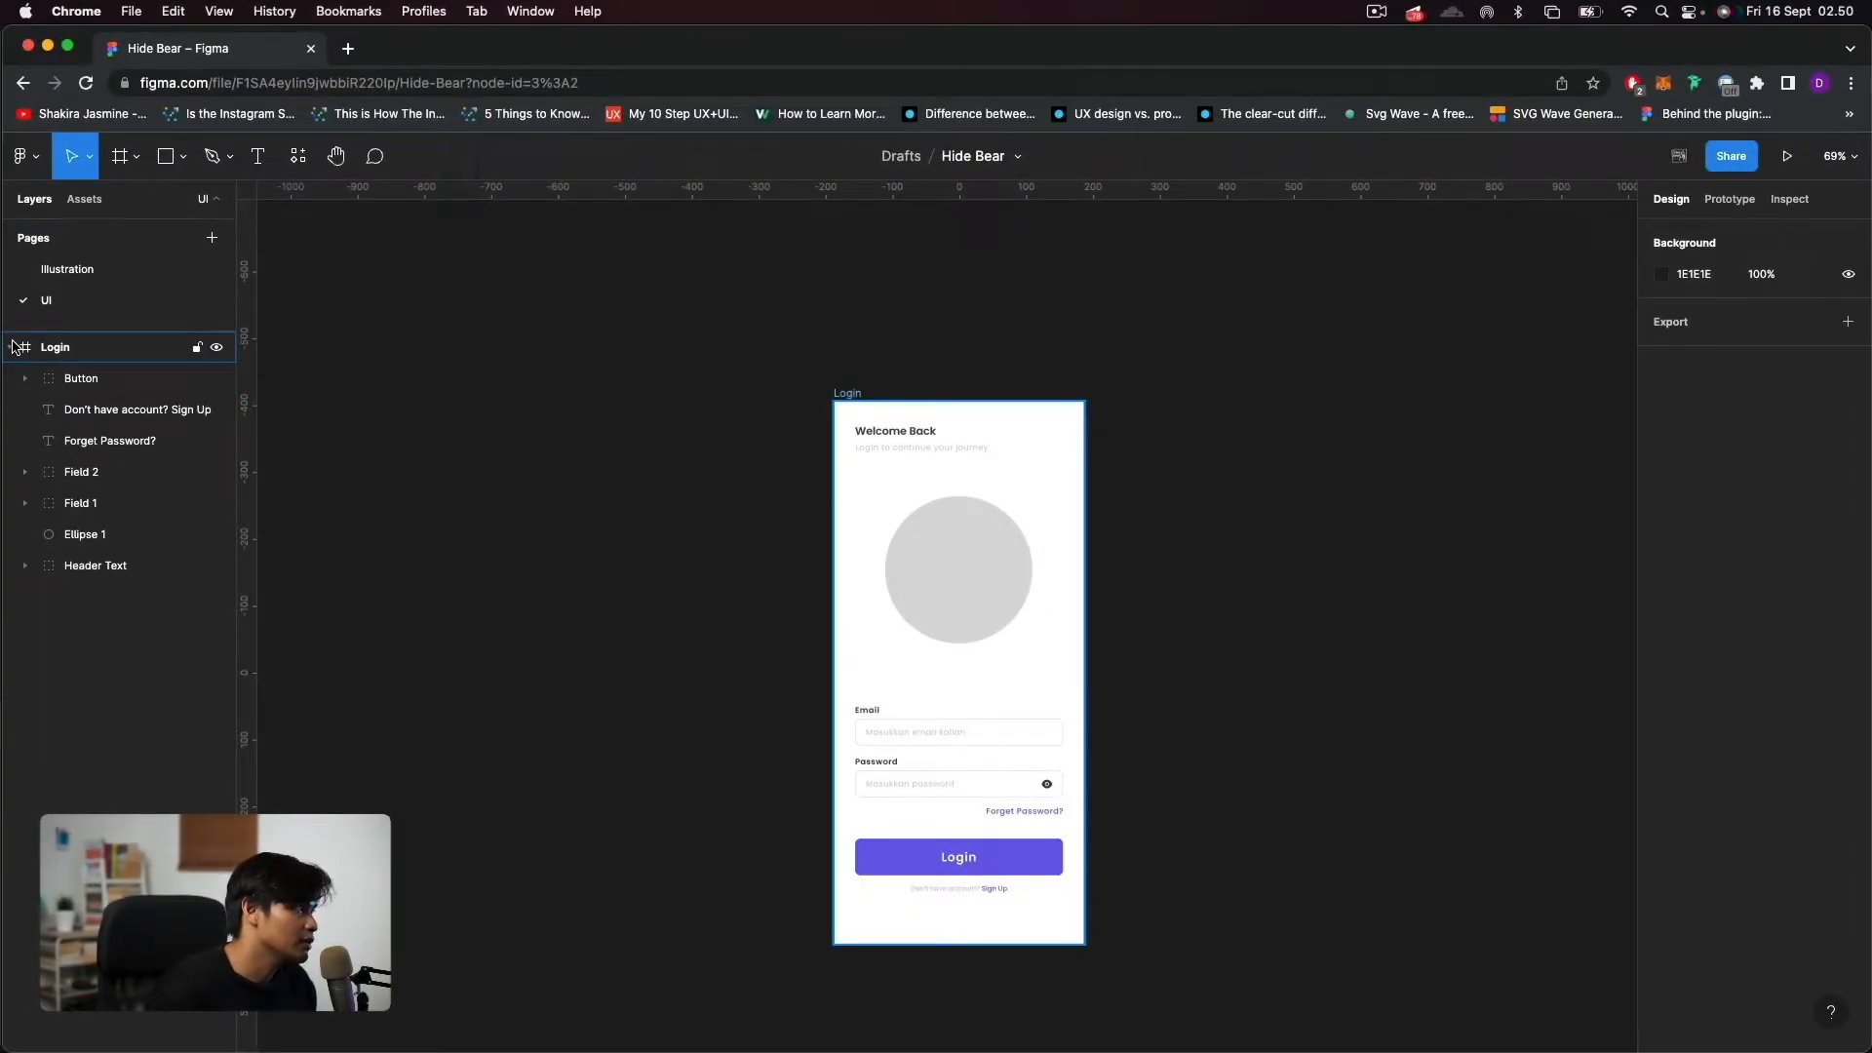
pyautogui.click(12, 347)
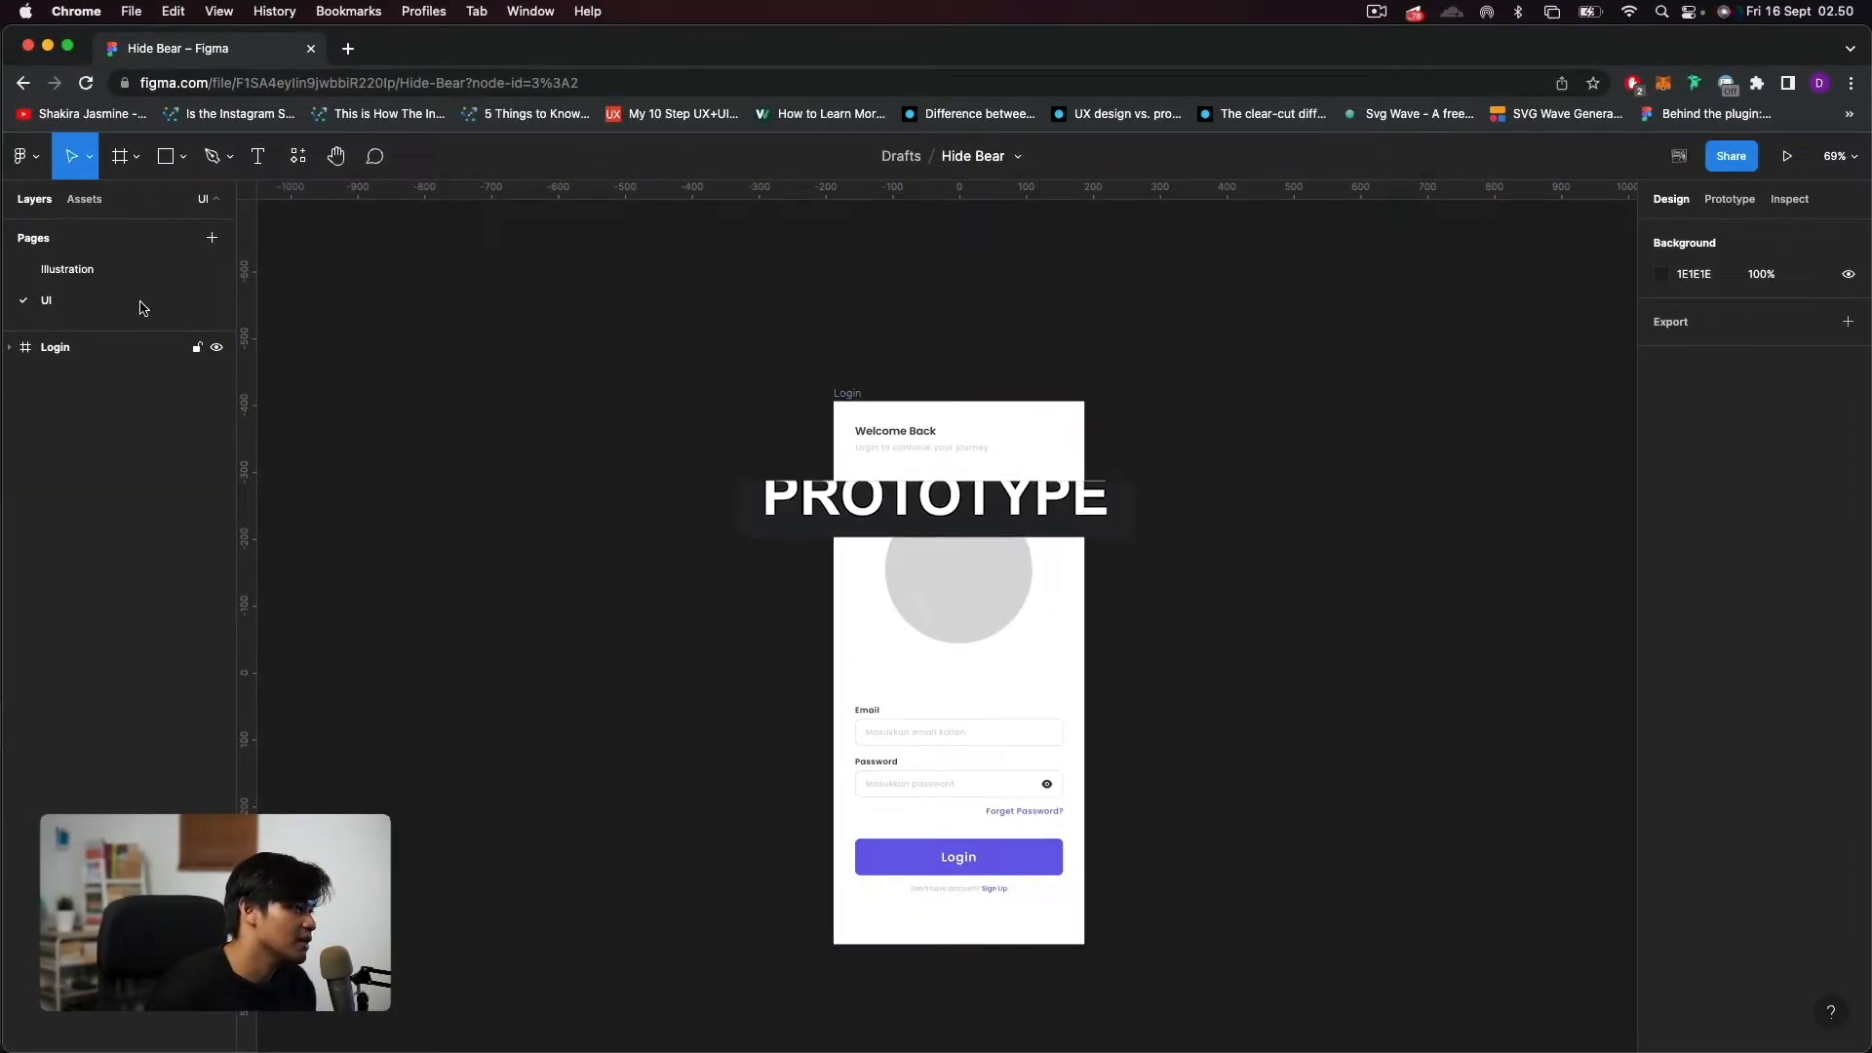
pyautogui.scroll(-5, 1141, 614)
pyautogui.moveTo(1257, 563); pyautogui.dragTo(1153, 571)
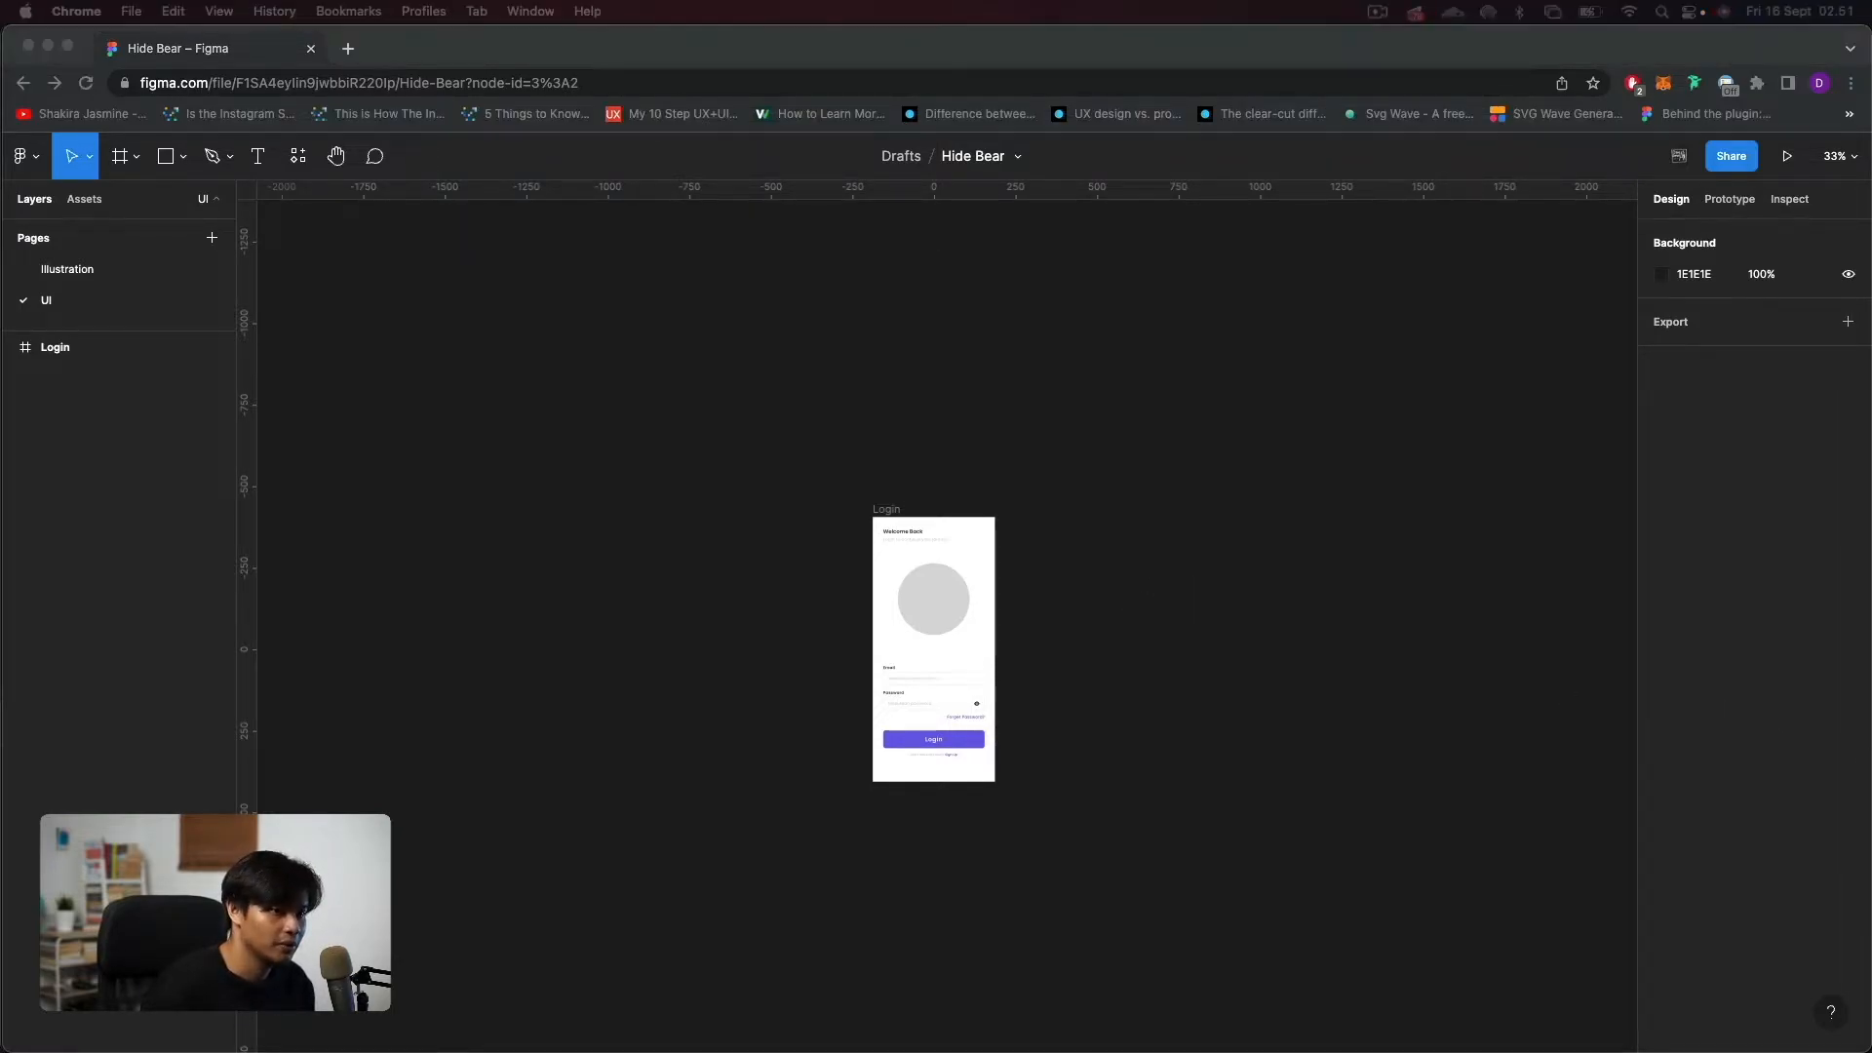
pyautogui.click(581, 360)
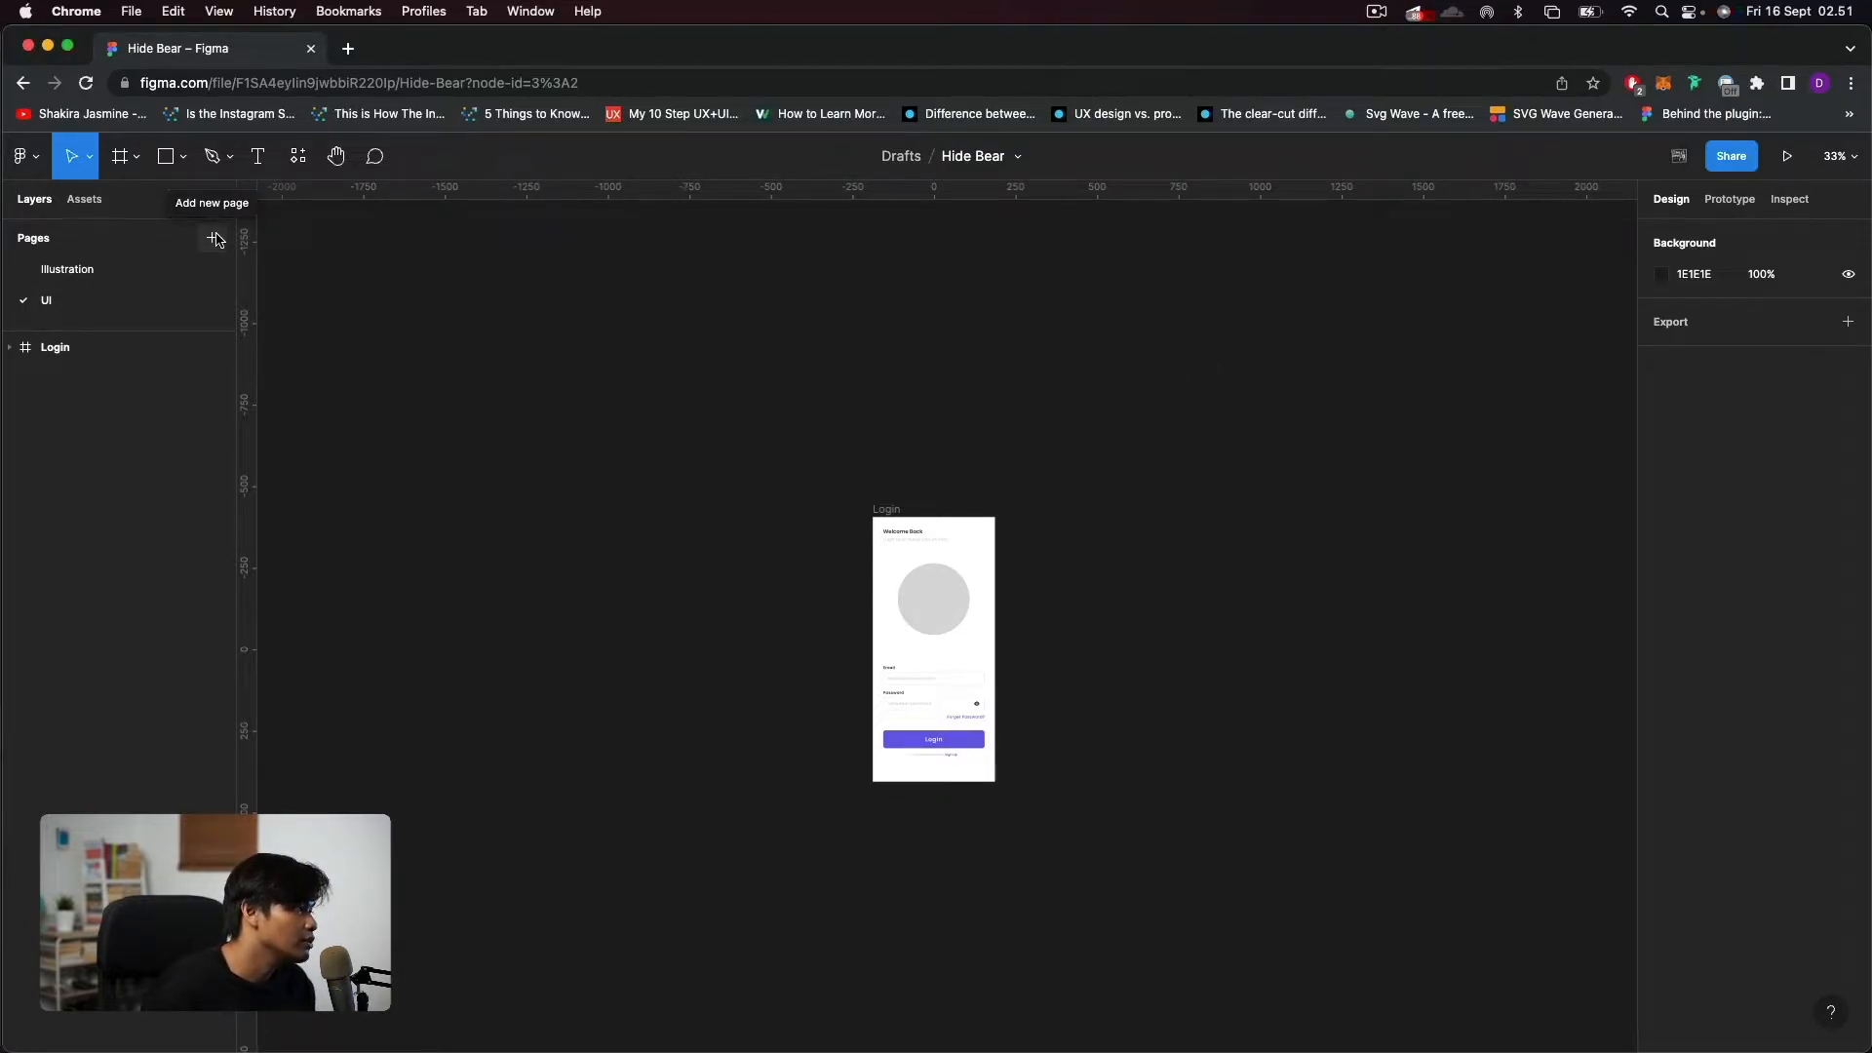
pyautogui.click(215, 239)
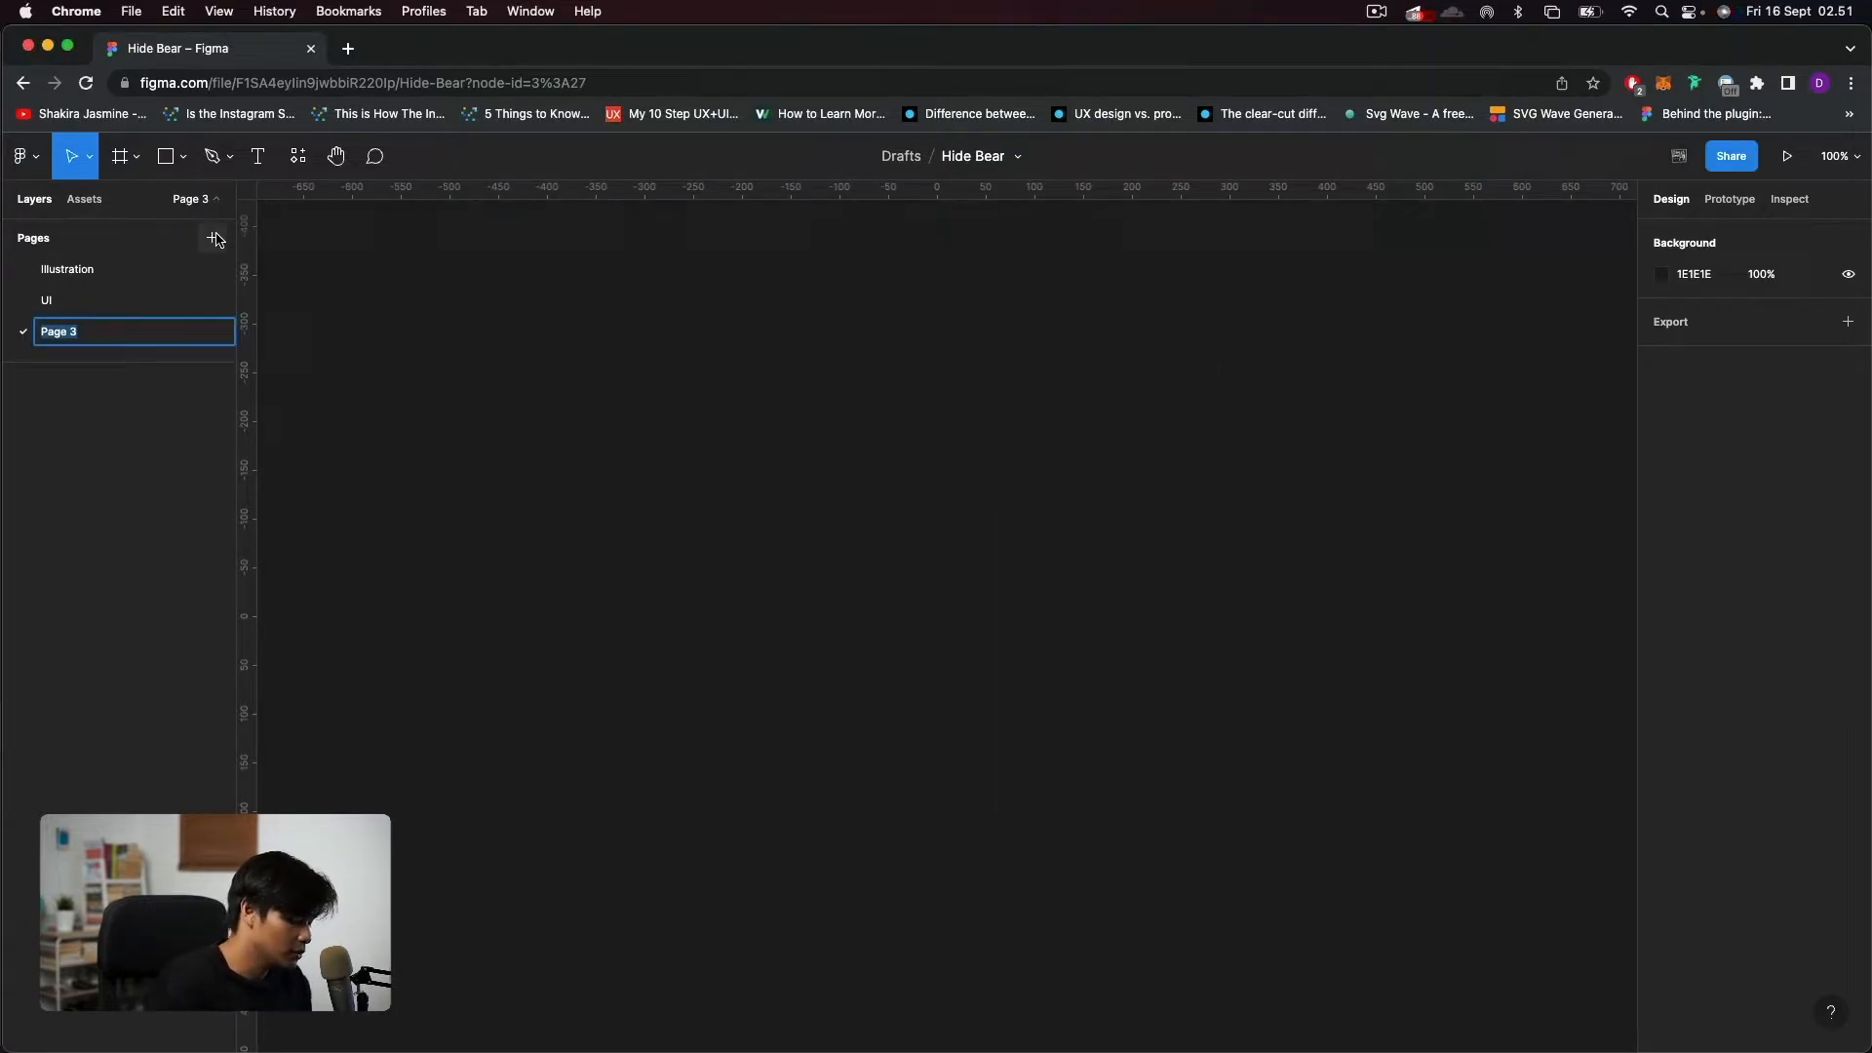
pyautogui.write('Prototype')
pyautogui.press('Return')
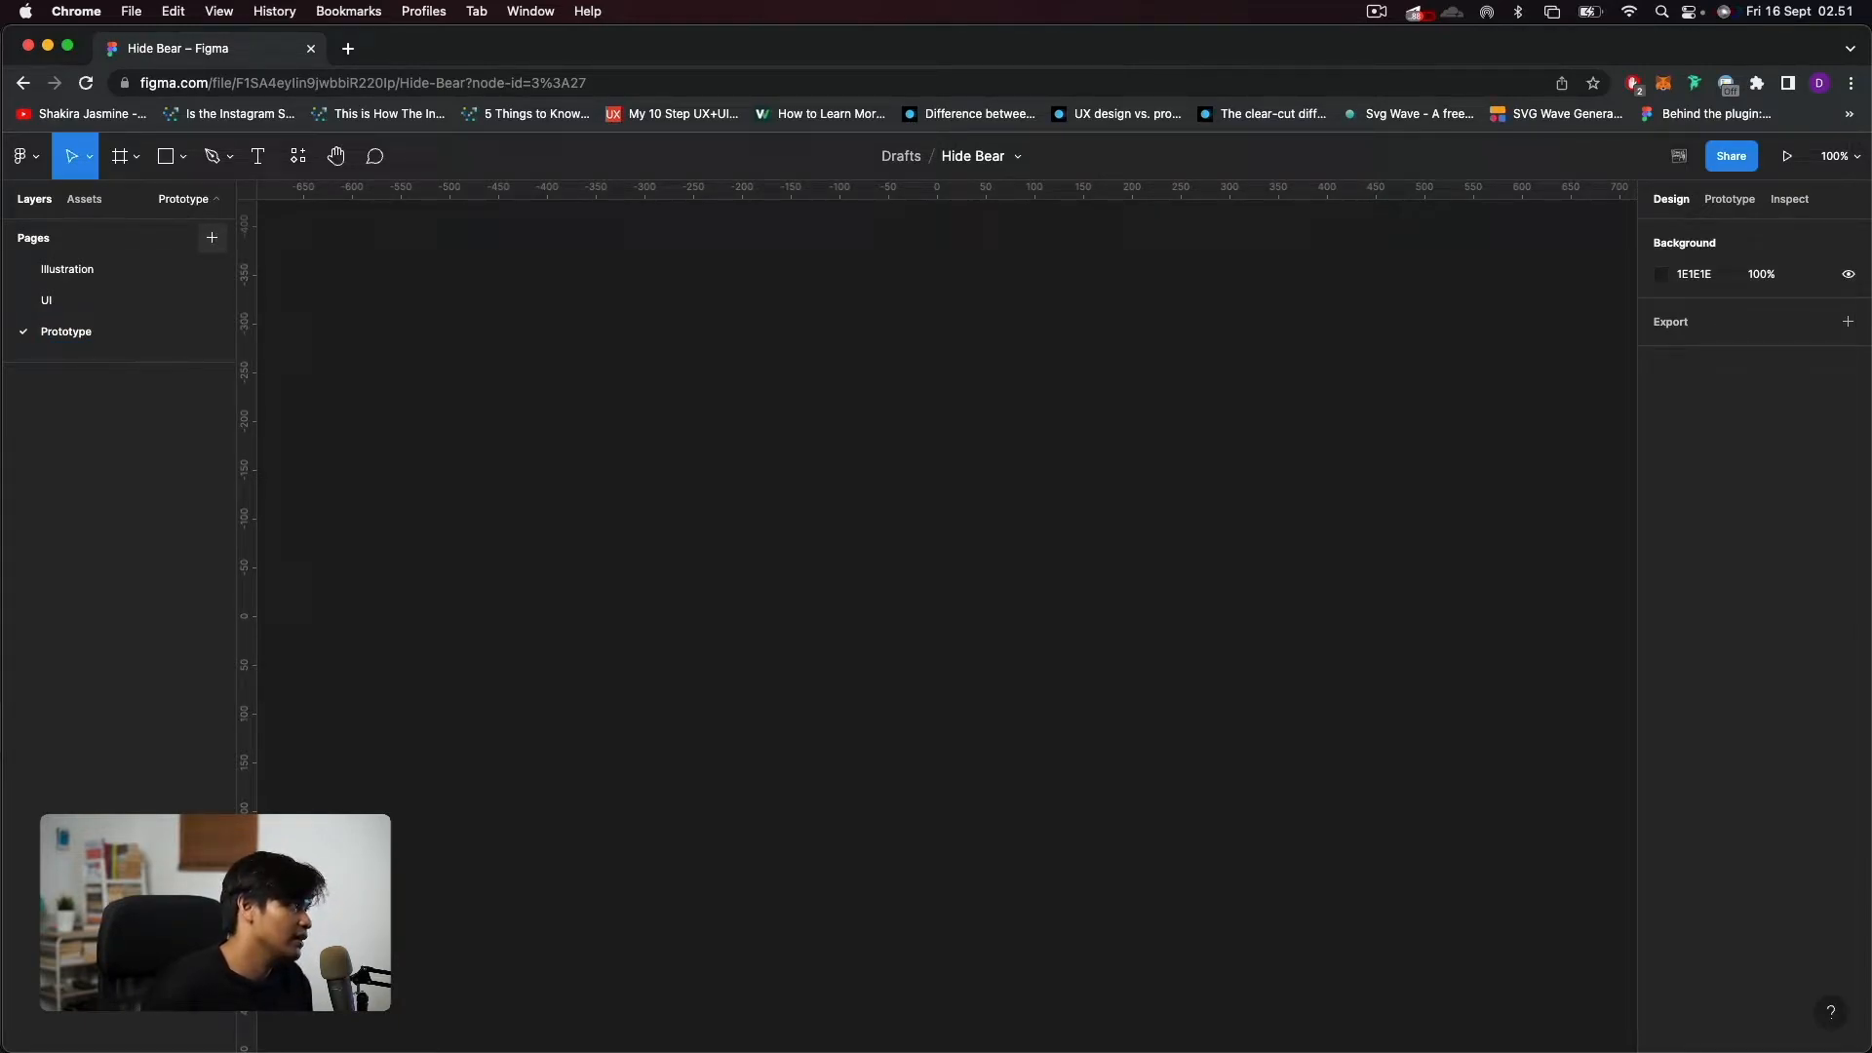
# Copy the Login frame from the UI page and paste it onto the Prototype page.
pyautogui.click(67, 302)
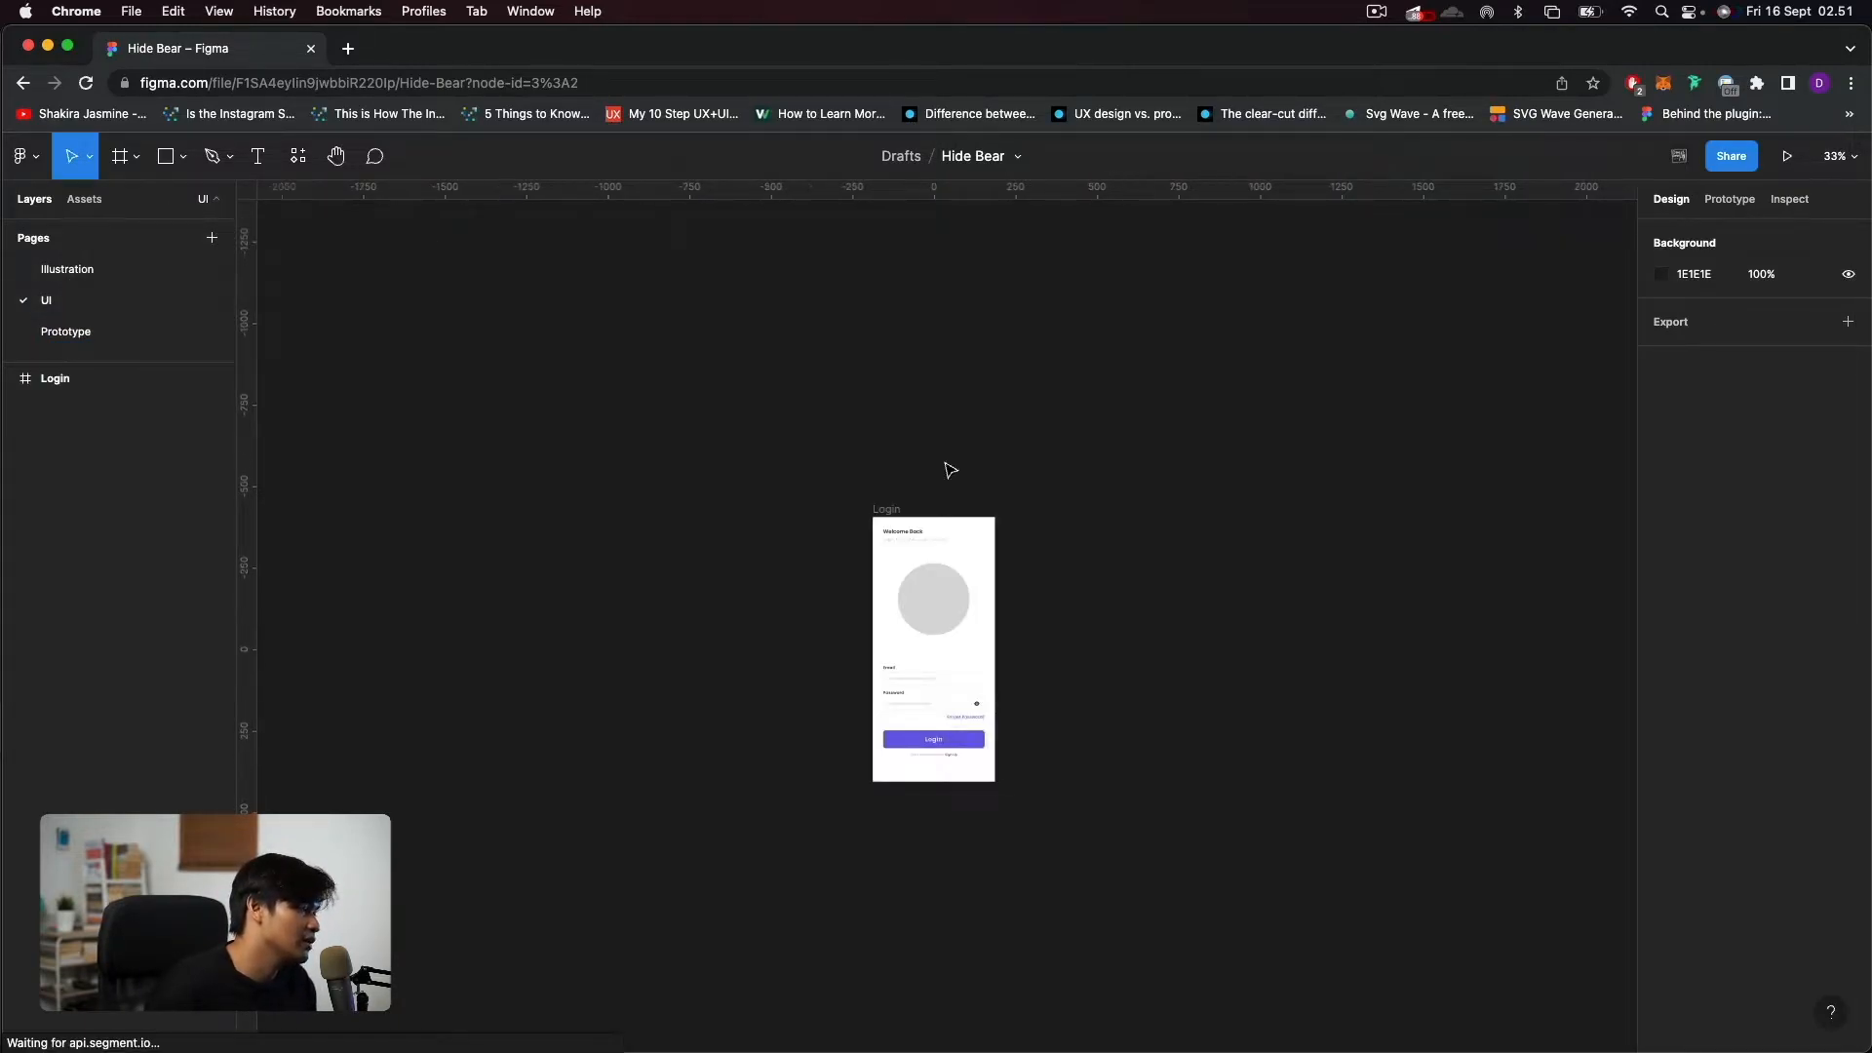
pyautogui.click(1051, 405)
pyautogui.click(903, 508)
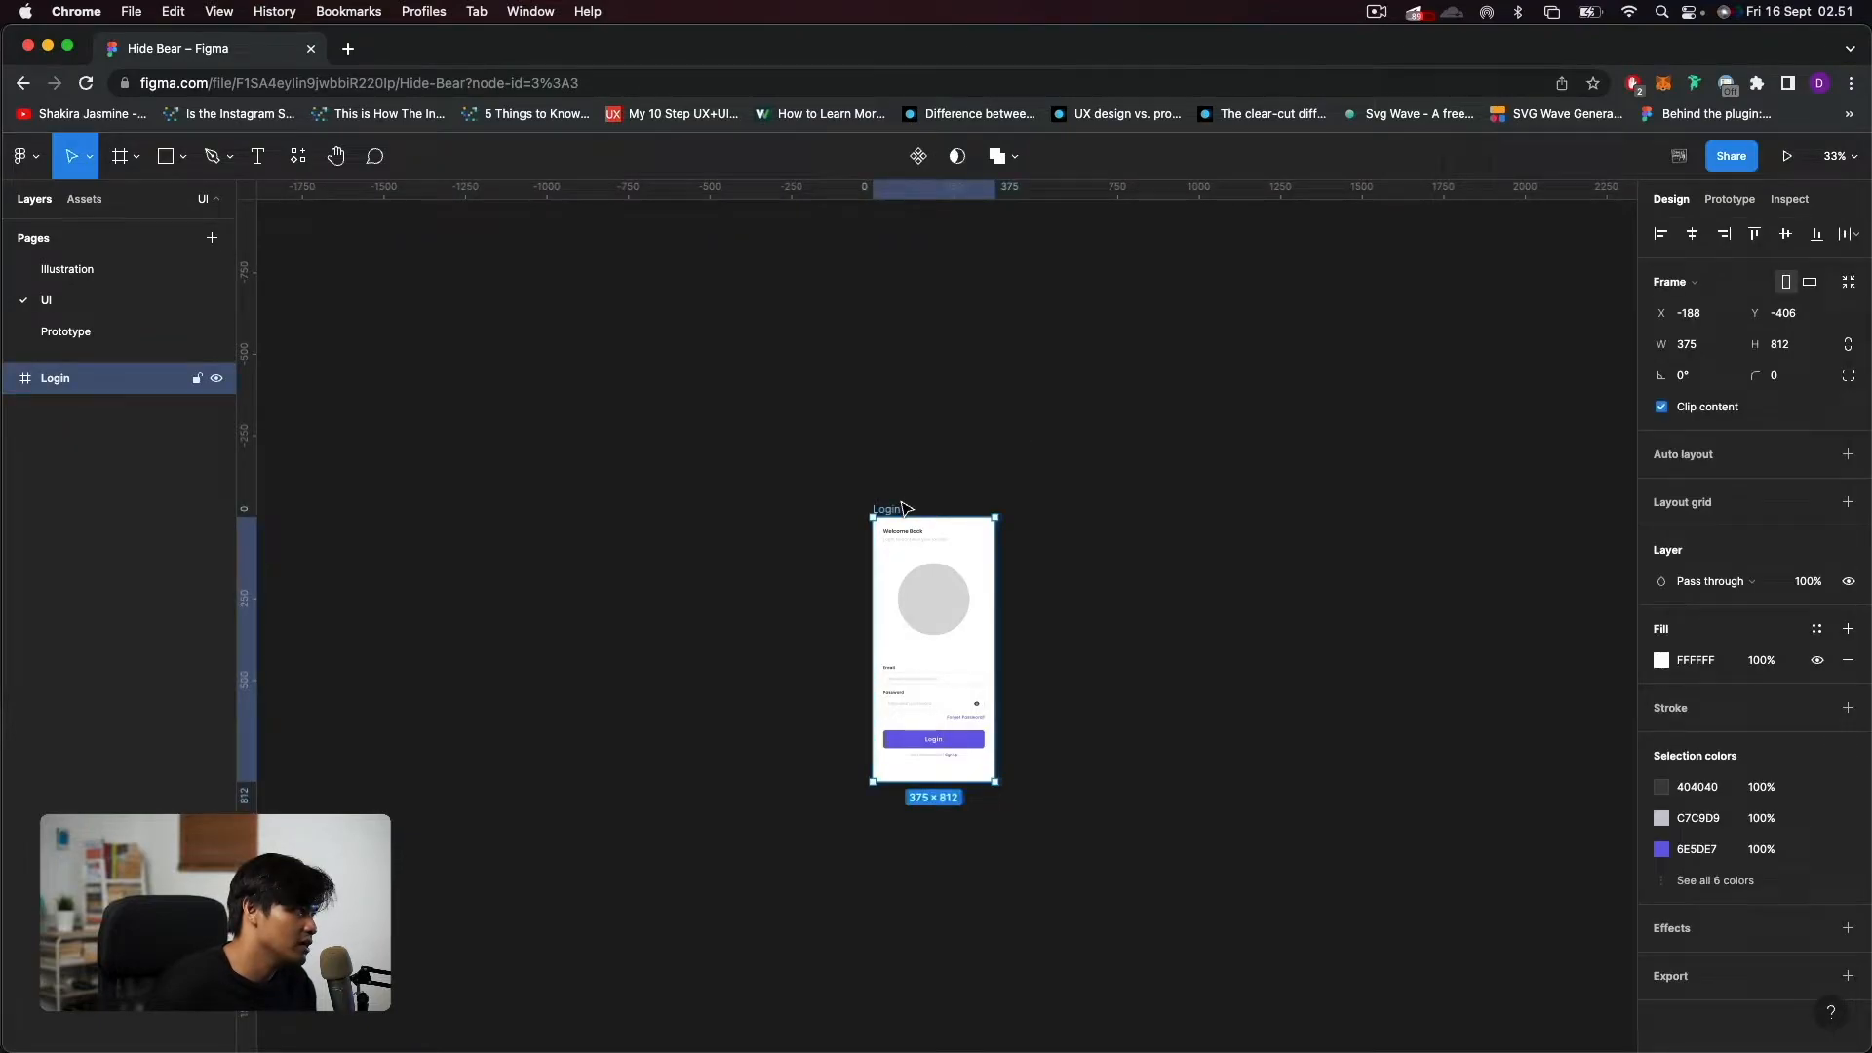
pyautogui.press('super+c')
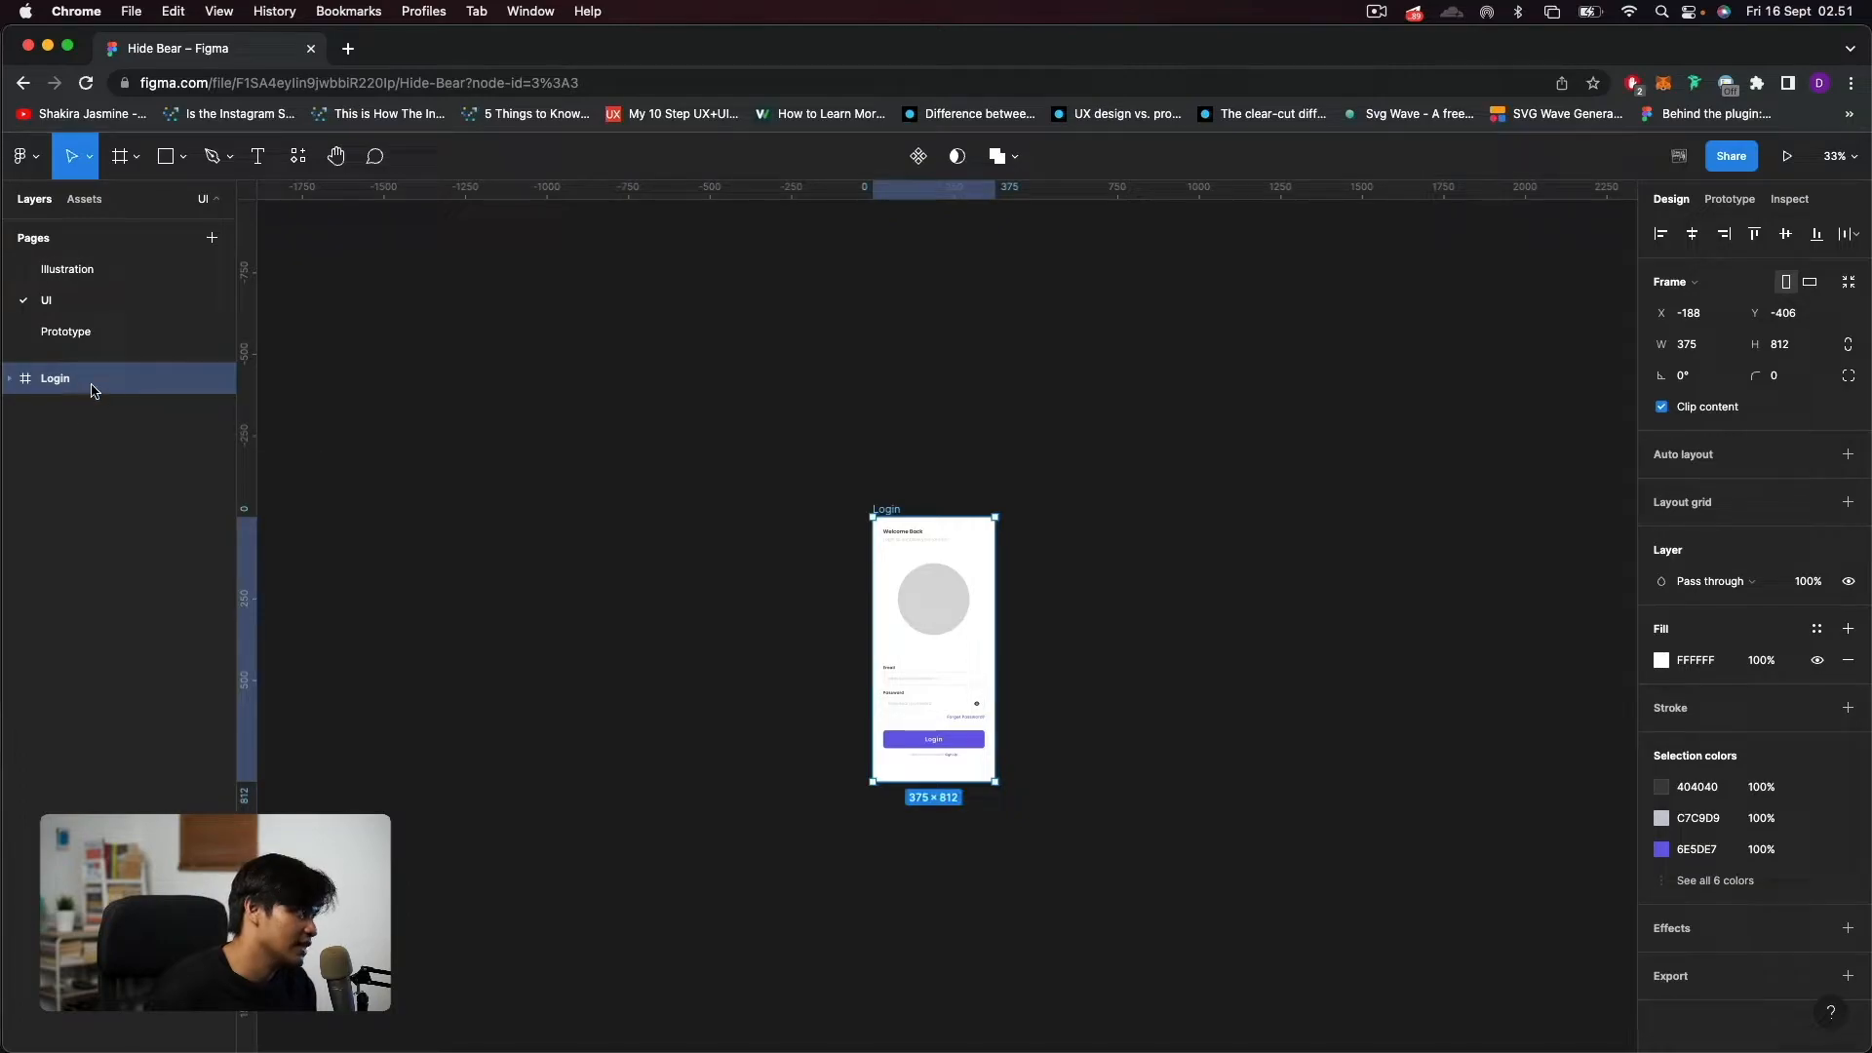
pyautogui.click(86, 343)
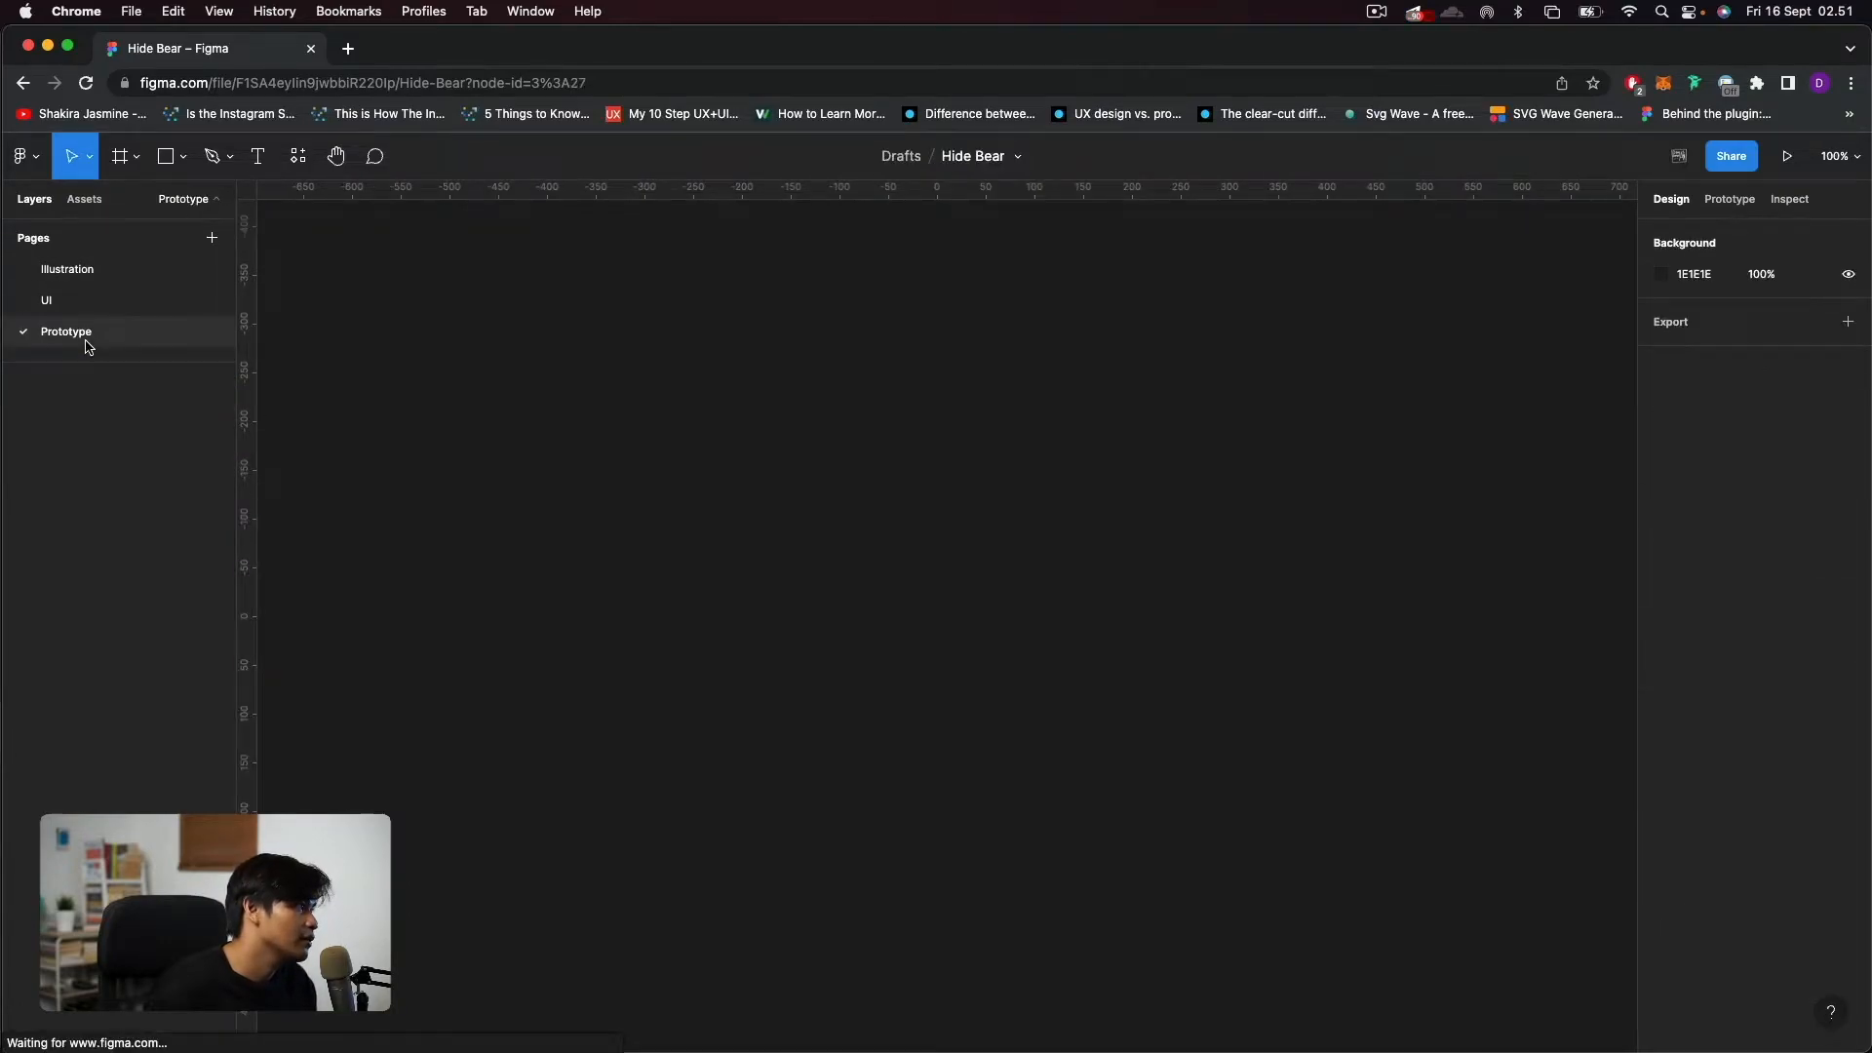
pyautogui.press('super+v')
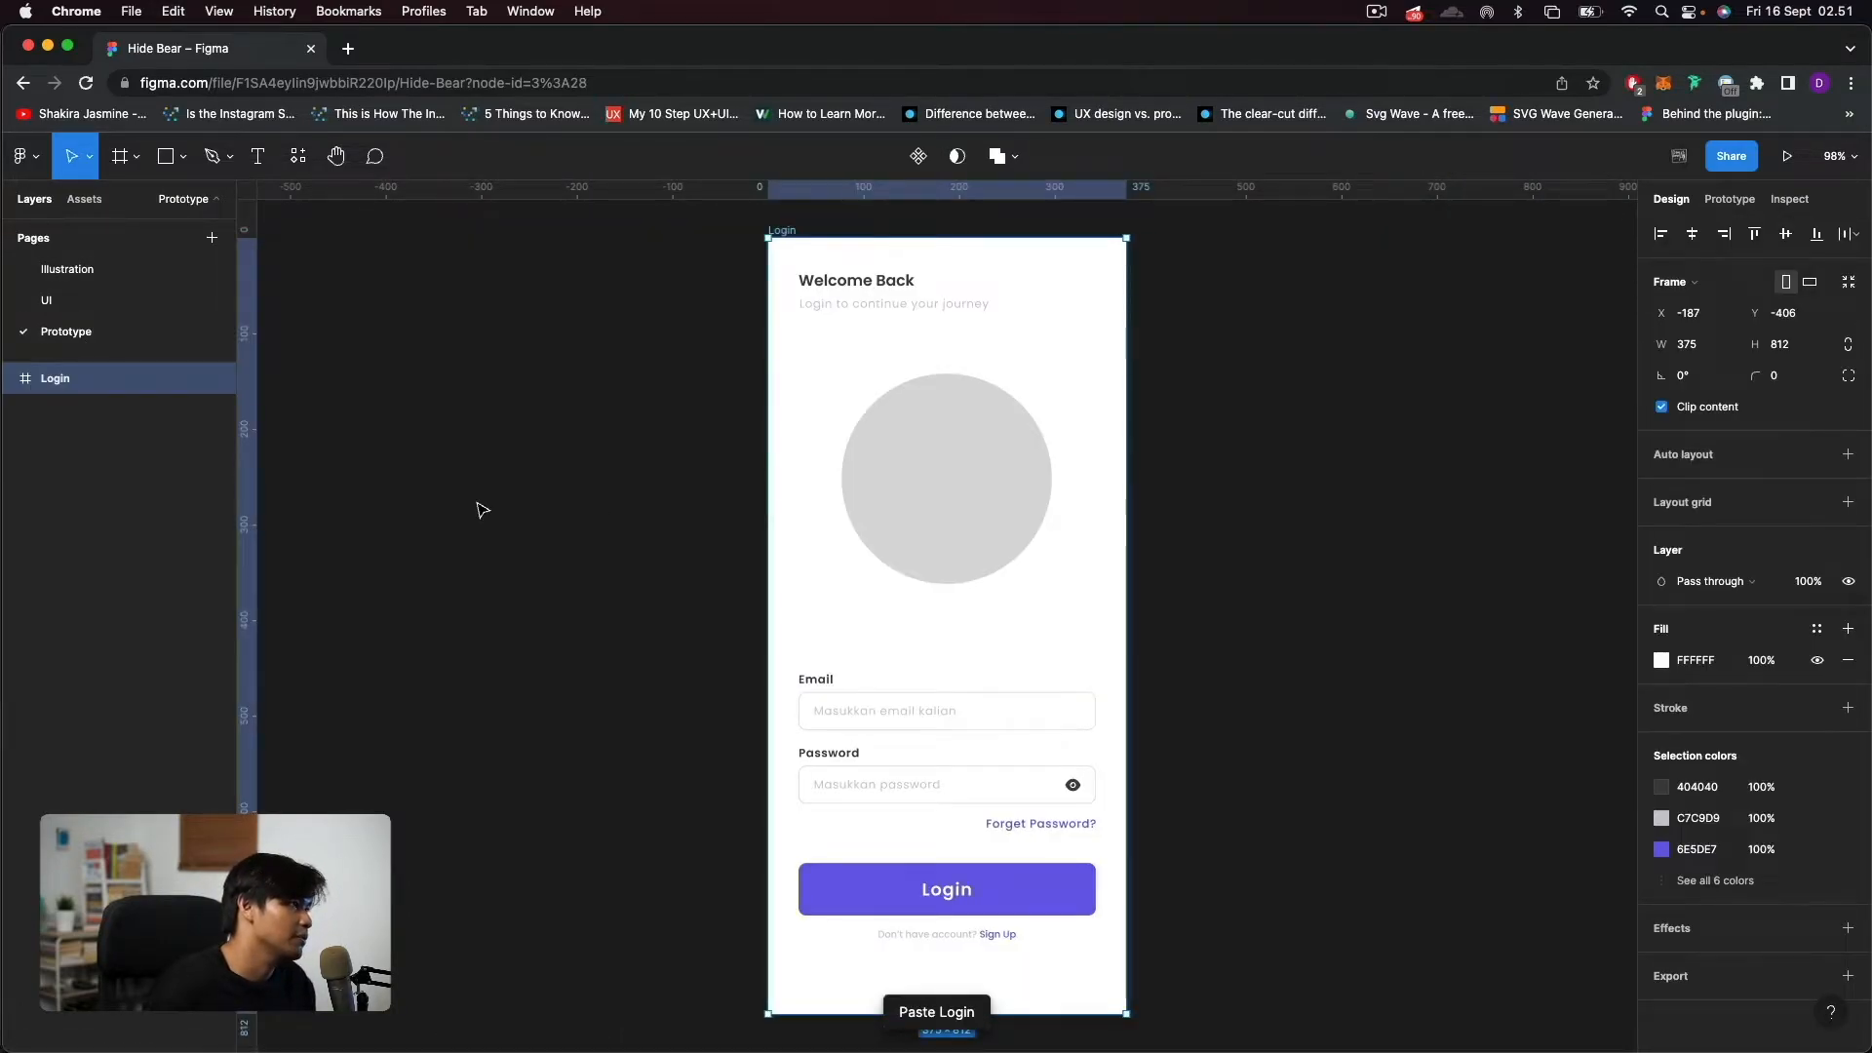
pyautogui.click(481, 506)
pyautogui.scroll(-5, 639, 581)
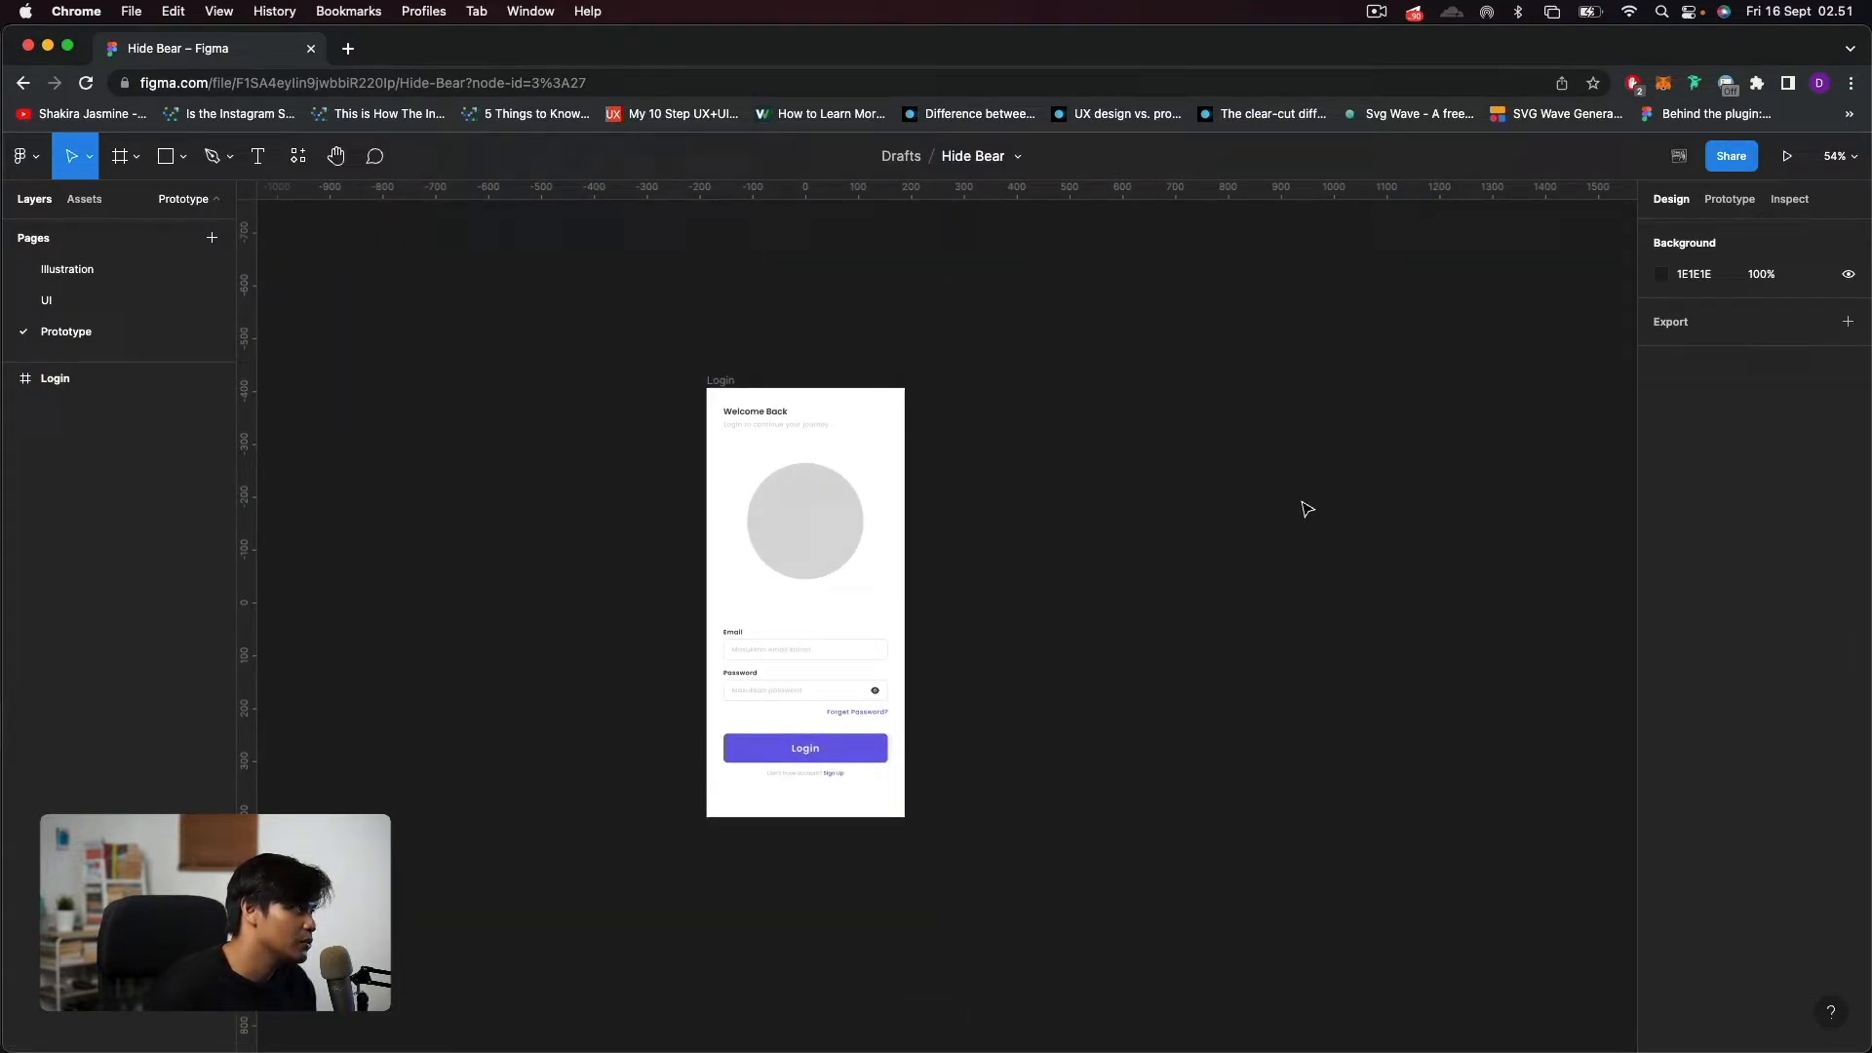
# Copy all five bear part images from the Illustration page and place them beside the Login frame on the Prototype page.
pyautogui.click(86, 270)
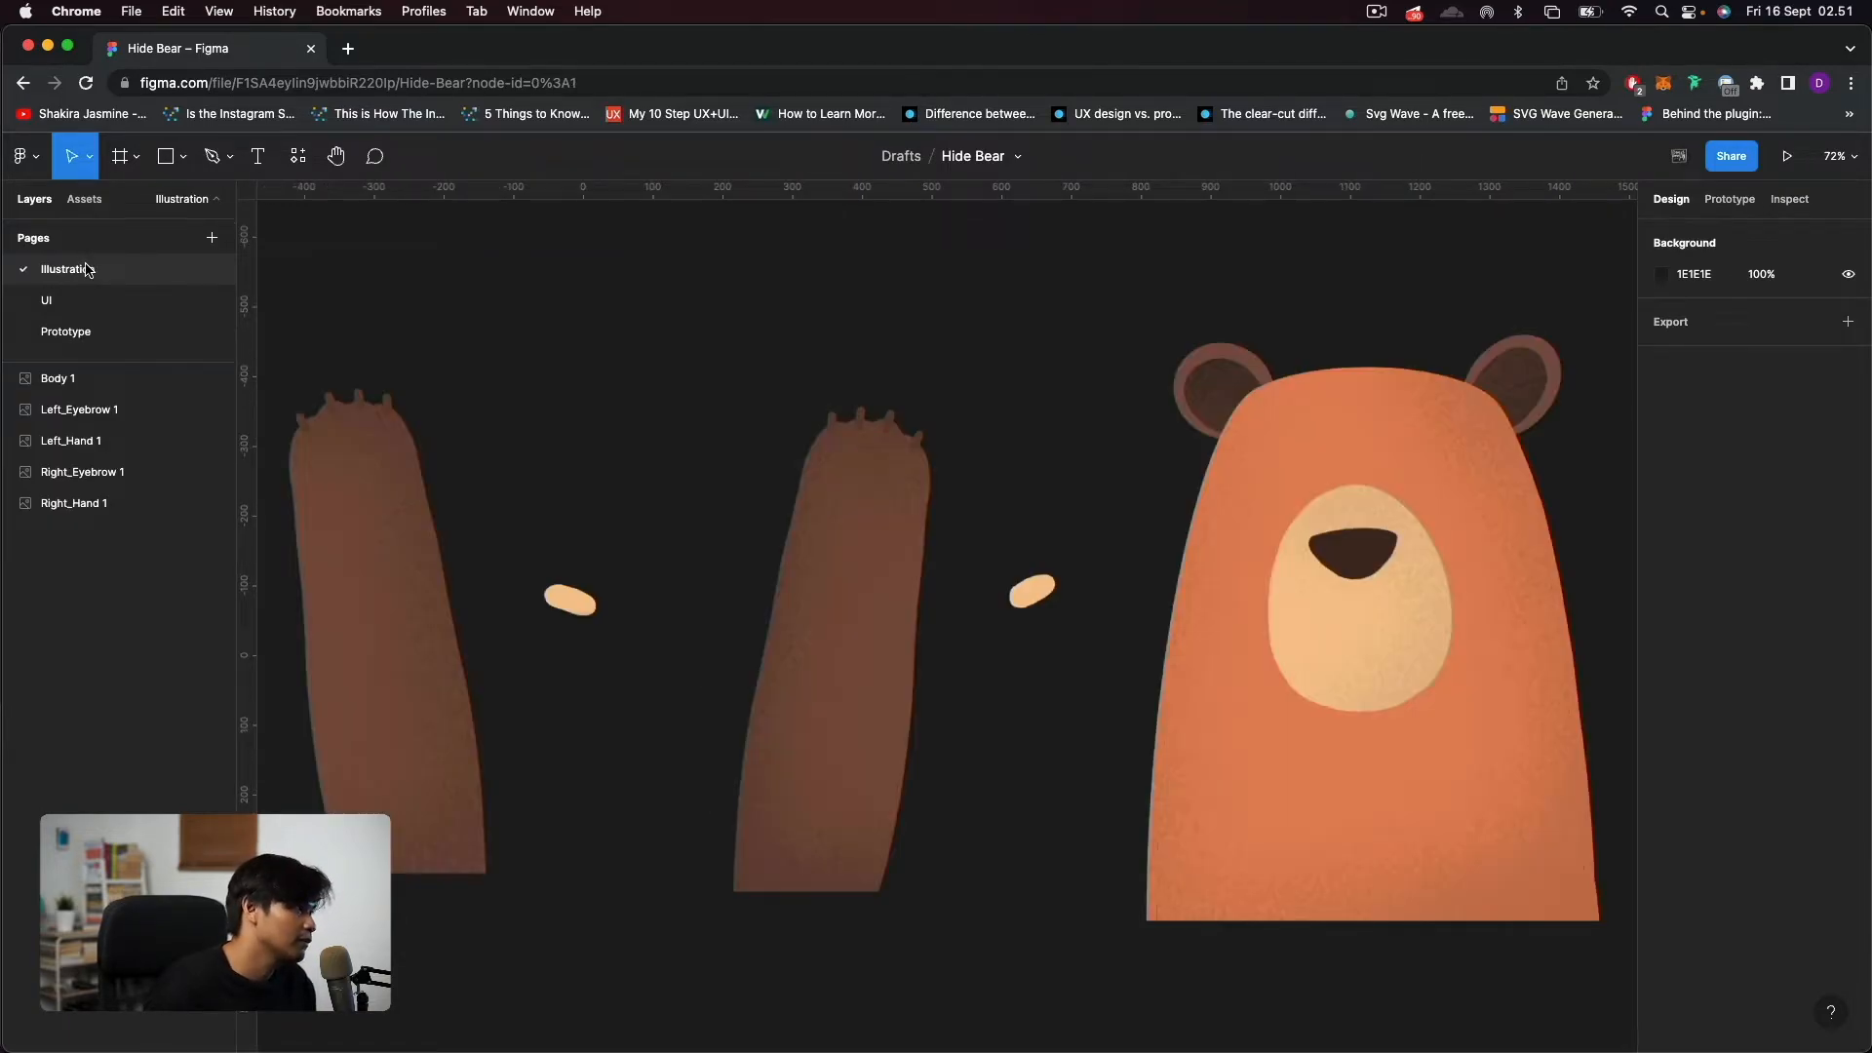
pyautogui.scroll(-3, 931, 400)
pyautogui.moveTo(1401, 842); pyautogui.dragTo(414, 360)
pyautogui.press('super+c')
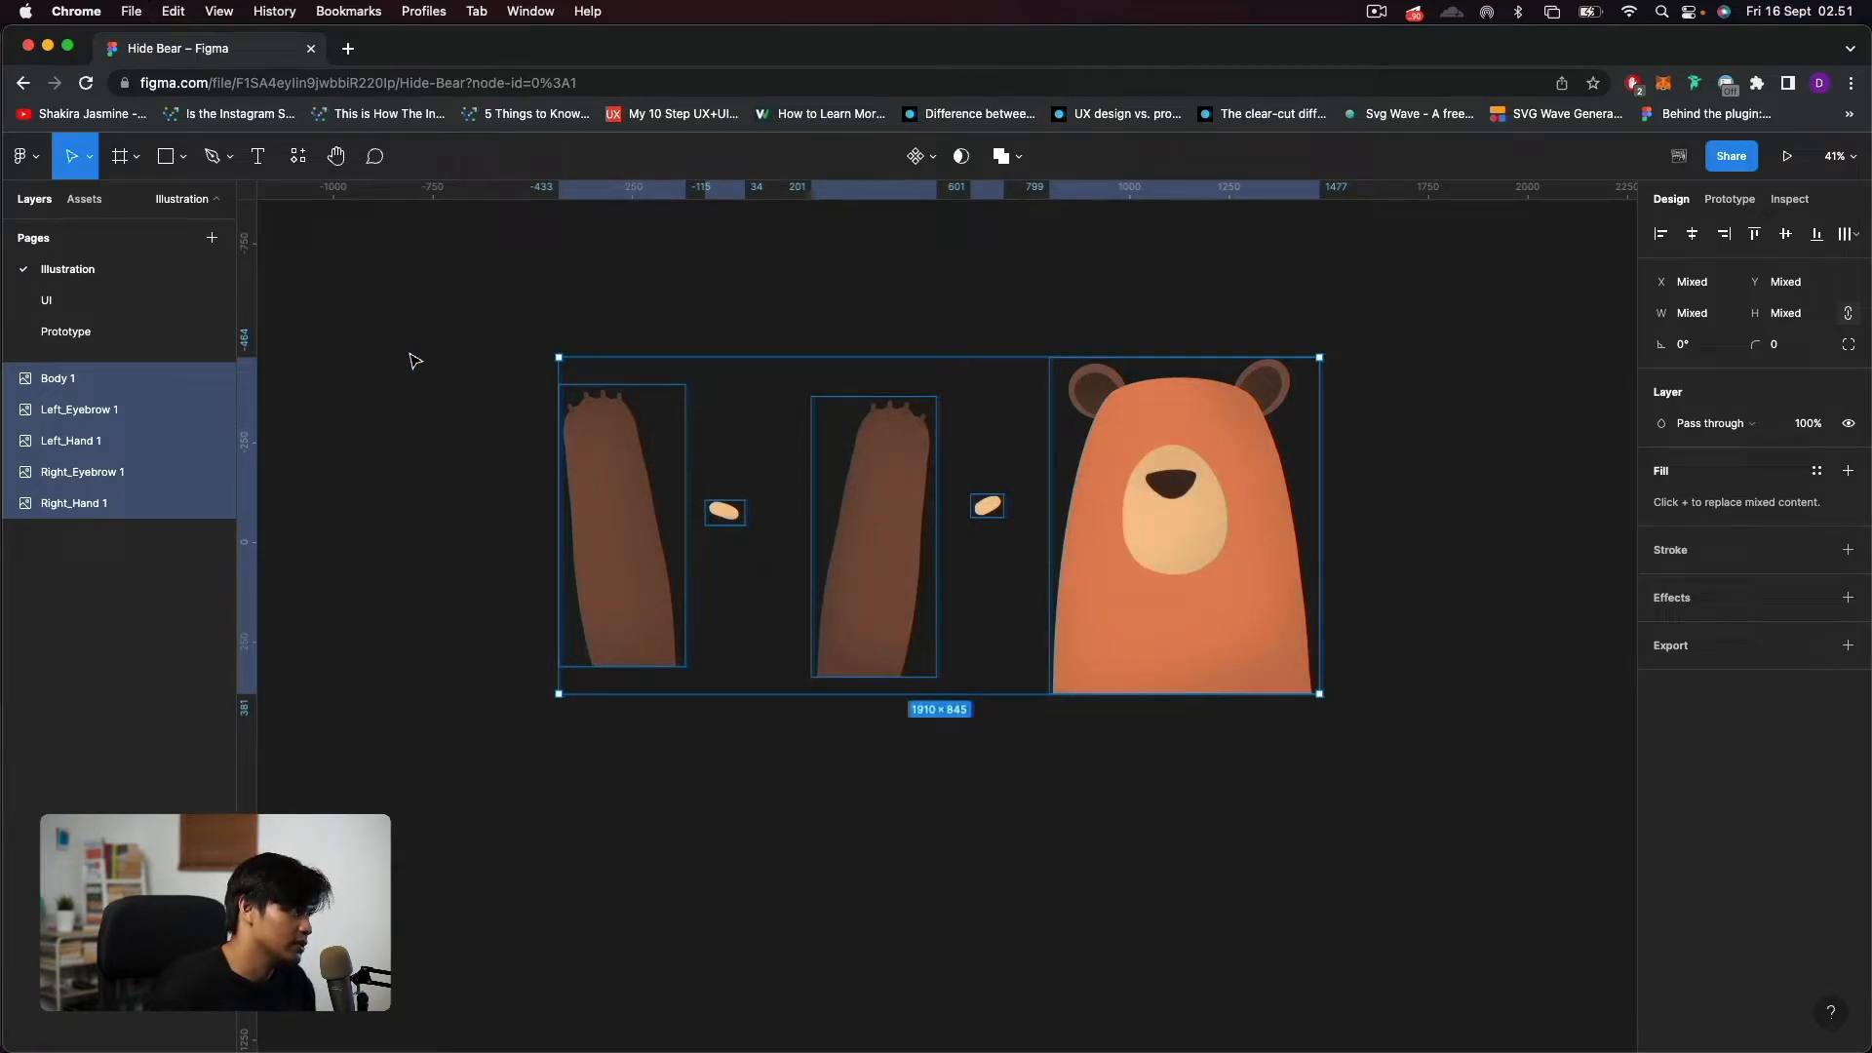
pyautogui.click(90, 331)
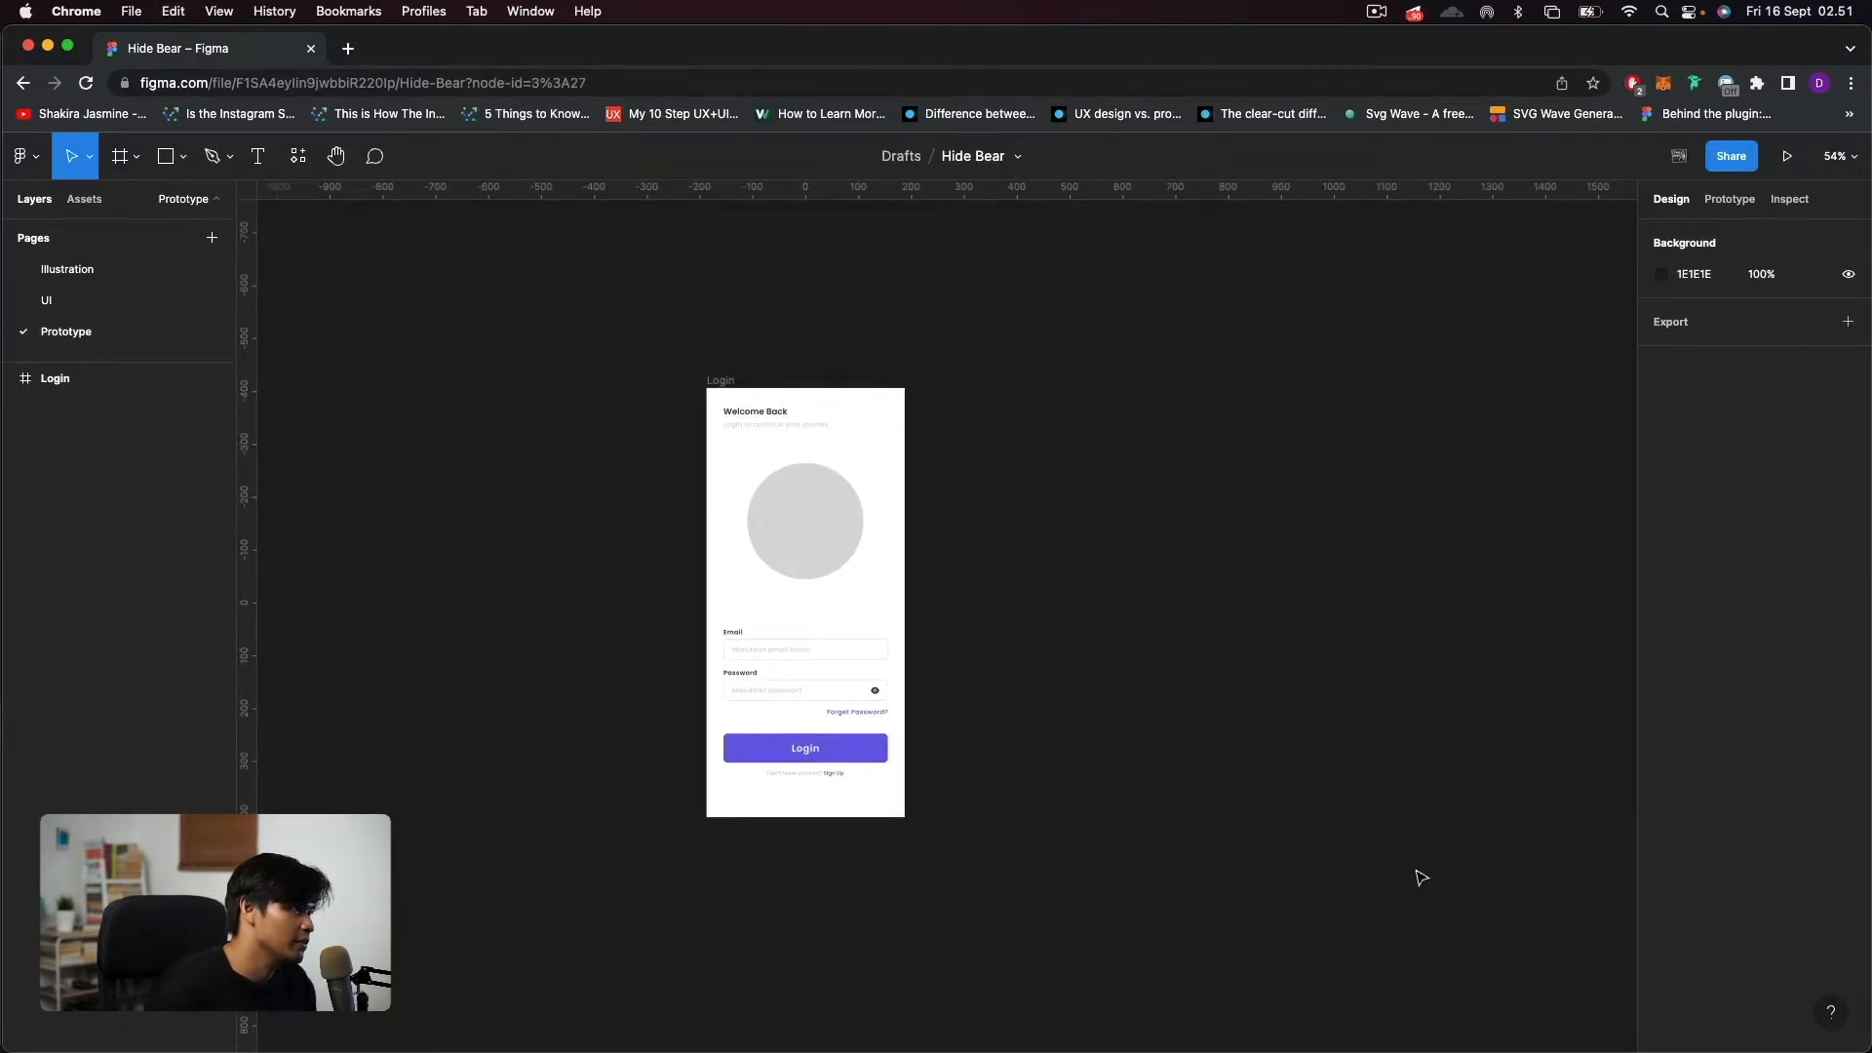
pyautogui.press('super+v')
pyautogui.moveTo(848, 650); pyautogui.dragTo(1287, 706)
pyautogui.click(1139, 420)
pyautogui.moveTo(1262, 420); pyautogui.dragTo(1136, 367)
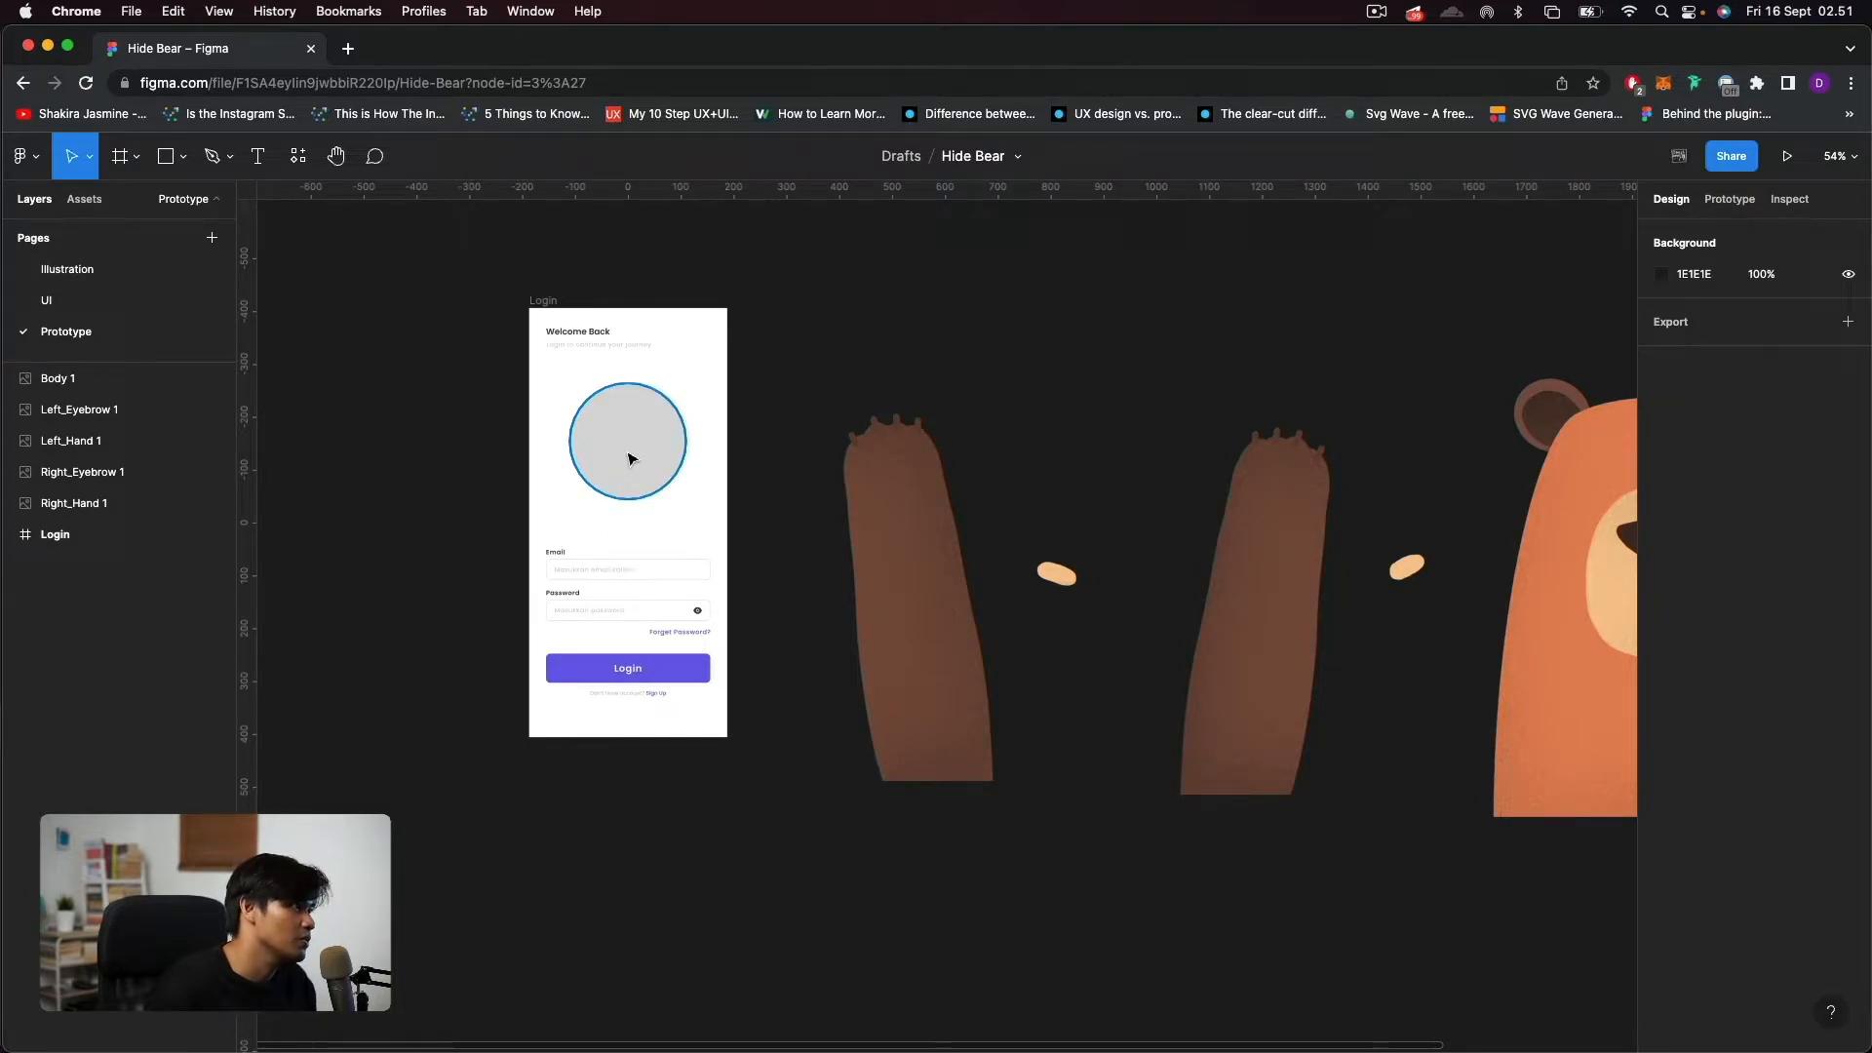
# Add an ellipse above the bear parts and set its width and height to 220.
pyautogui.hscroll(3, 1115, 376)
pyautogui.click(184, 156)
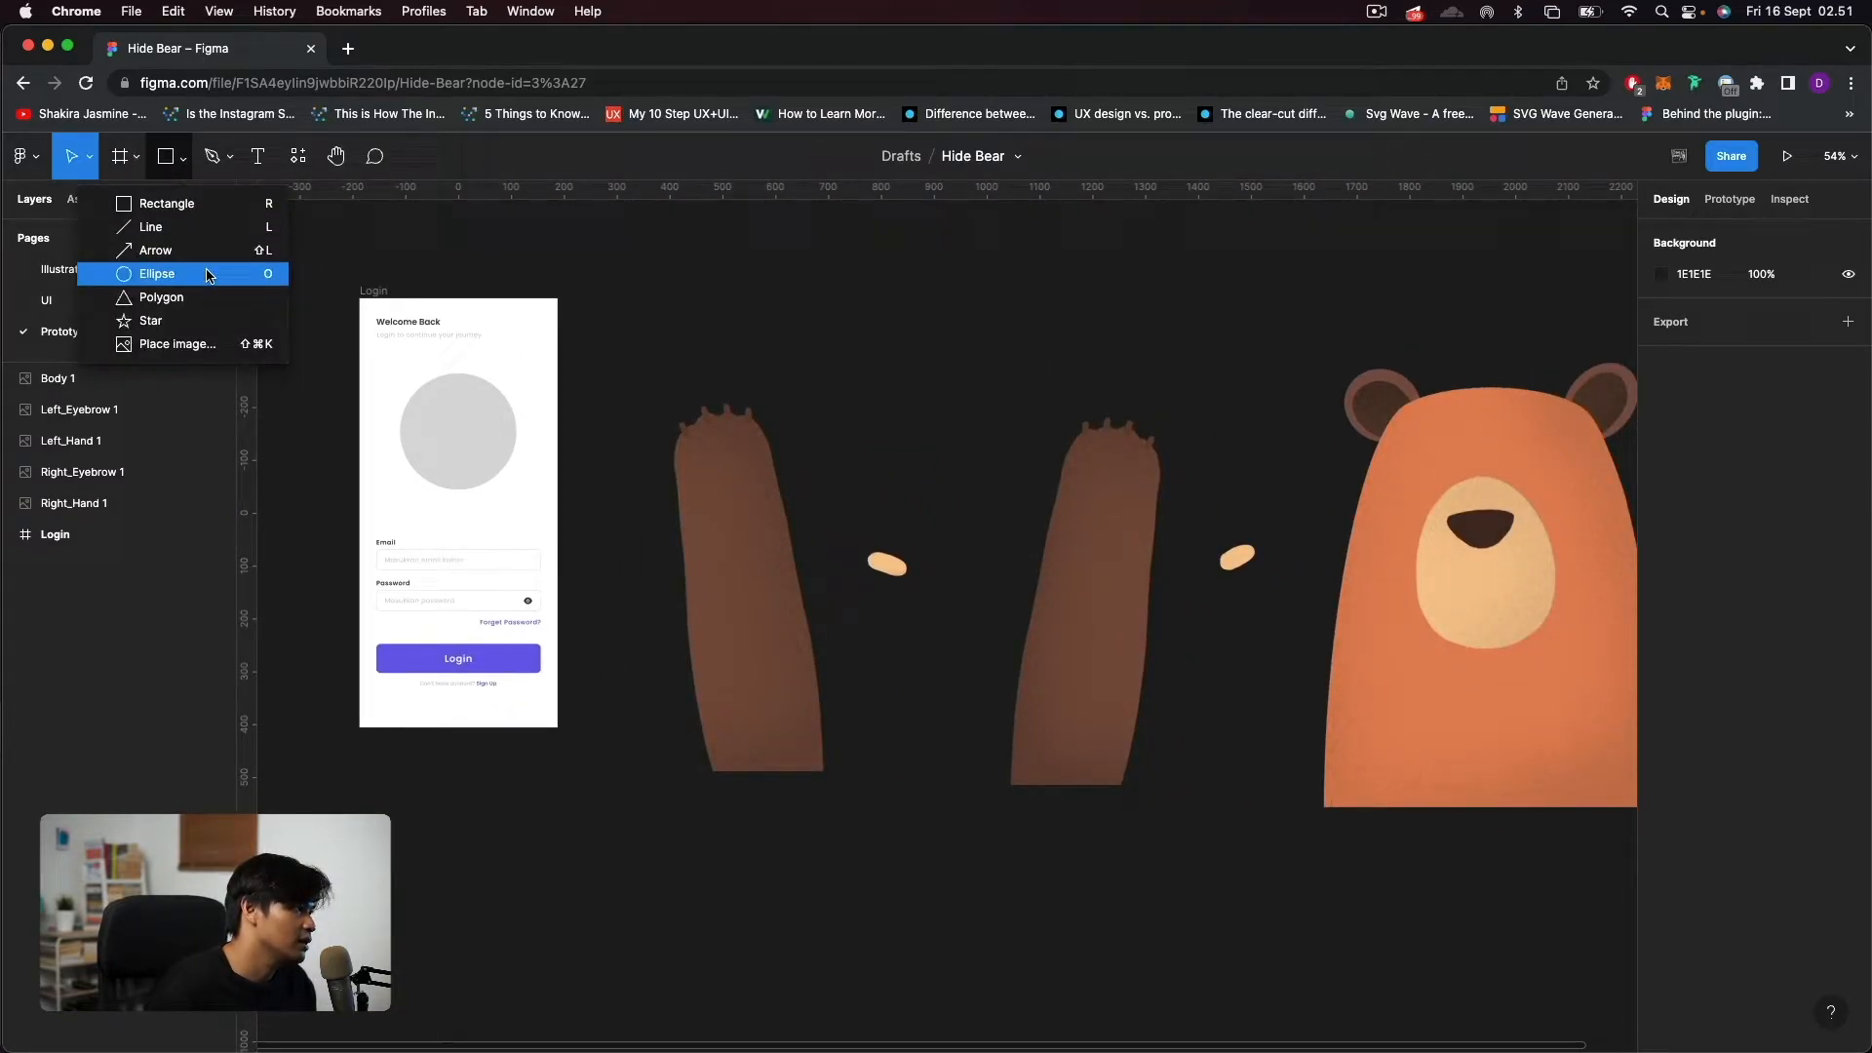
pyautogui.click(209, 274)
pyautogui.click(867, 290)
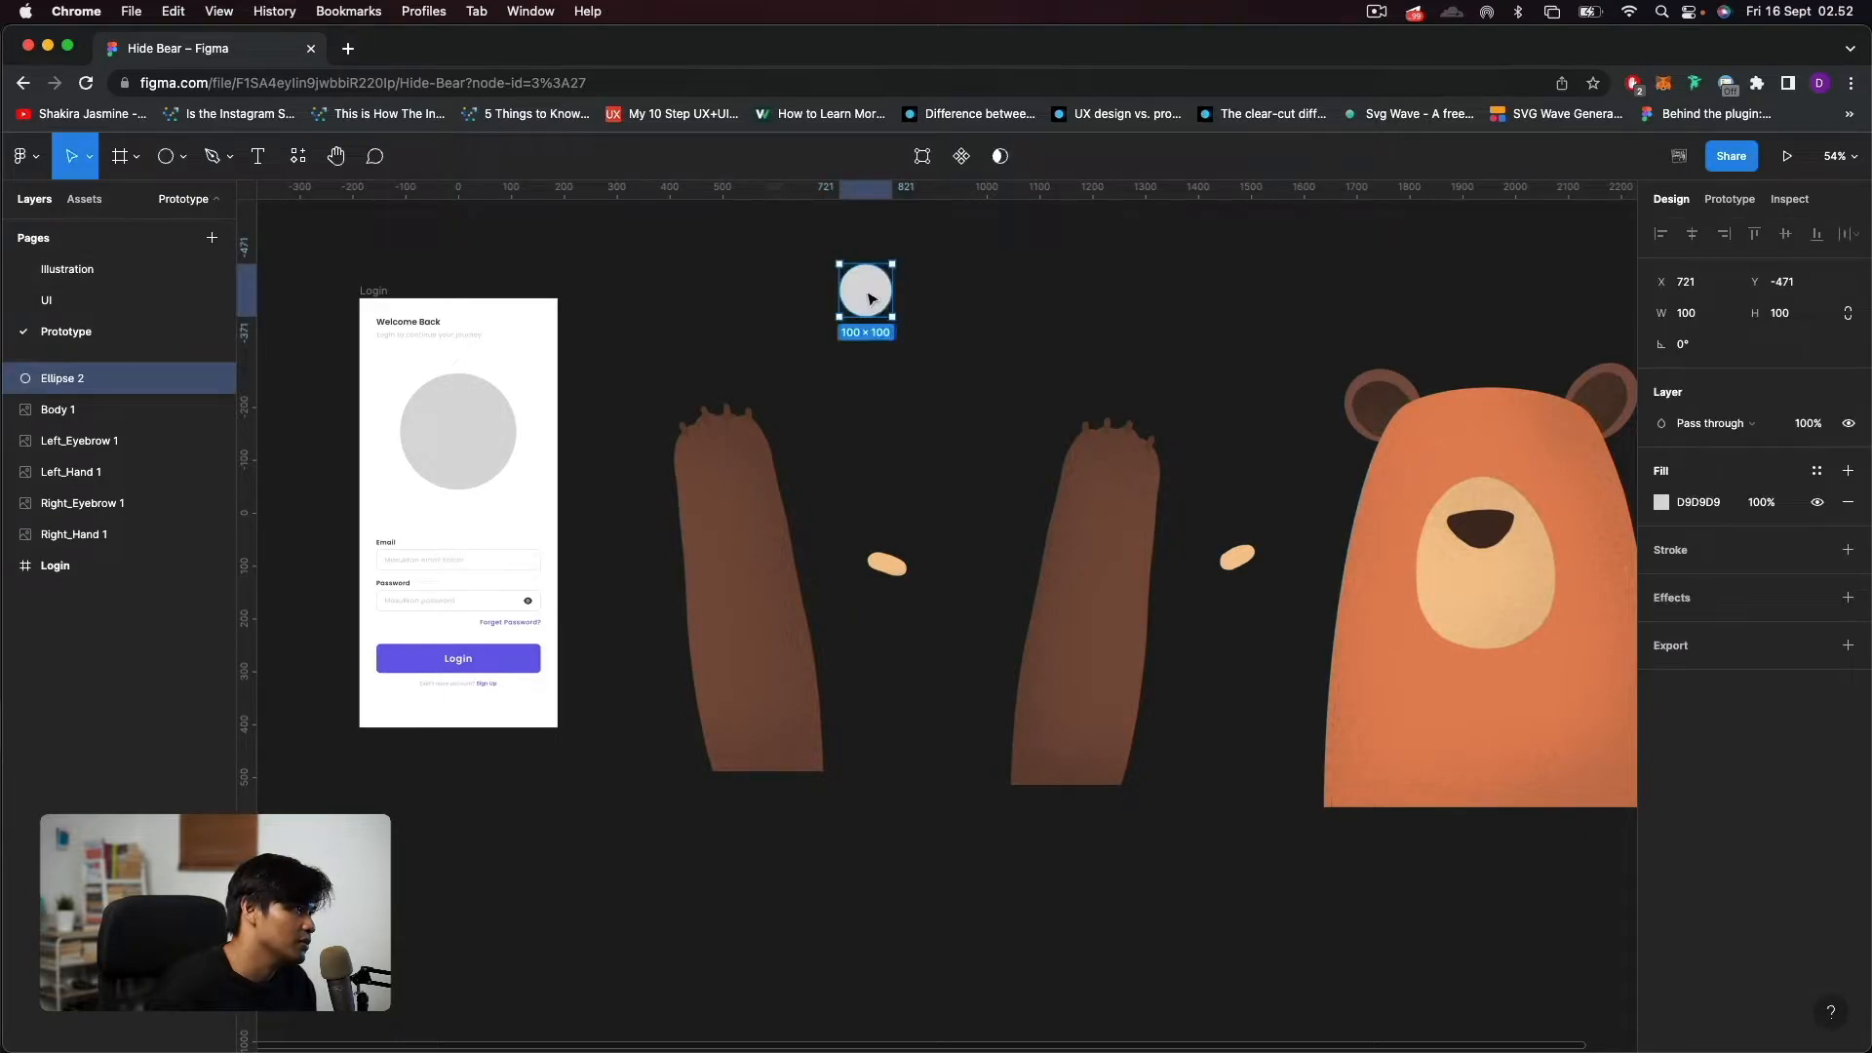
pyautogui.click(1696, 313)
pyautogui.write('2')
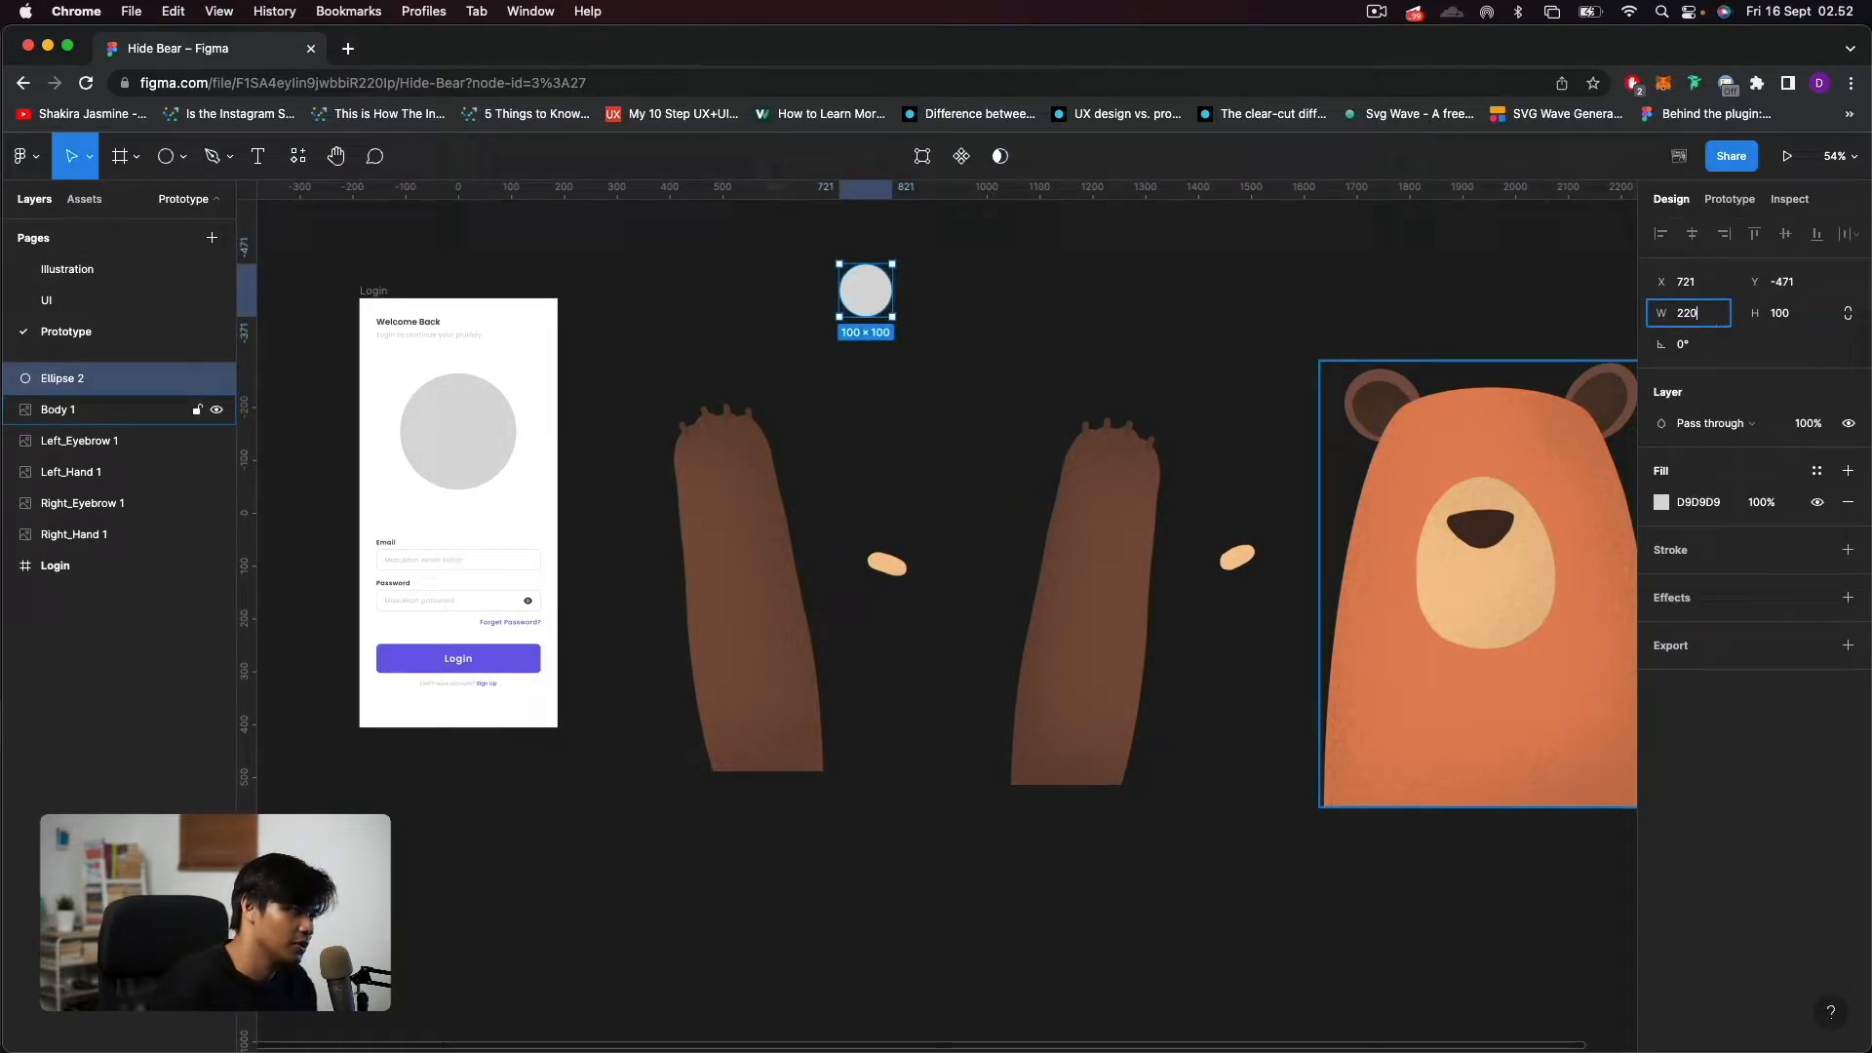
pyautogui.write('20')
pyautogui.click(1798, 316)
pyautogui.write('220')
pyautogui.press('Return')
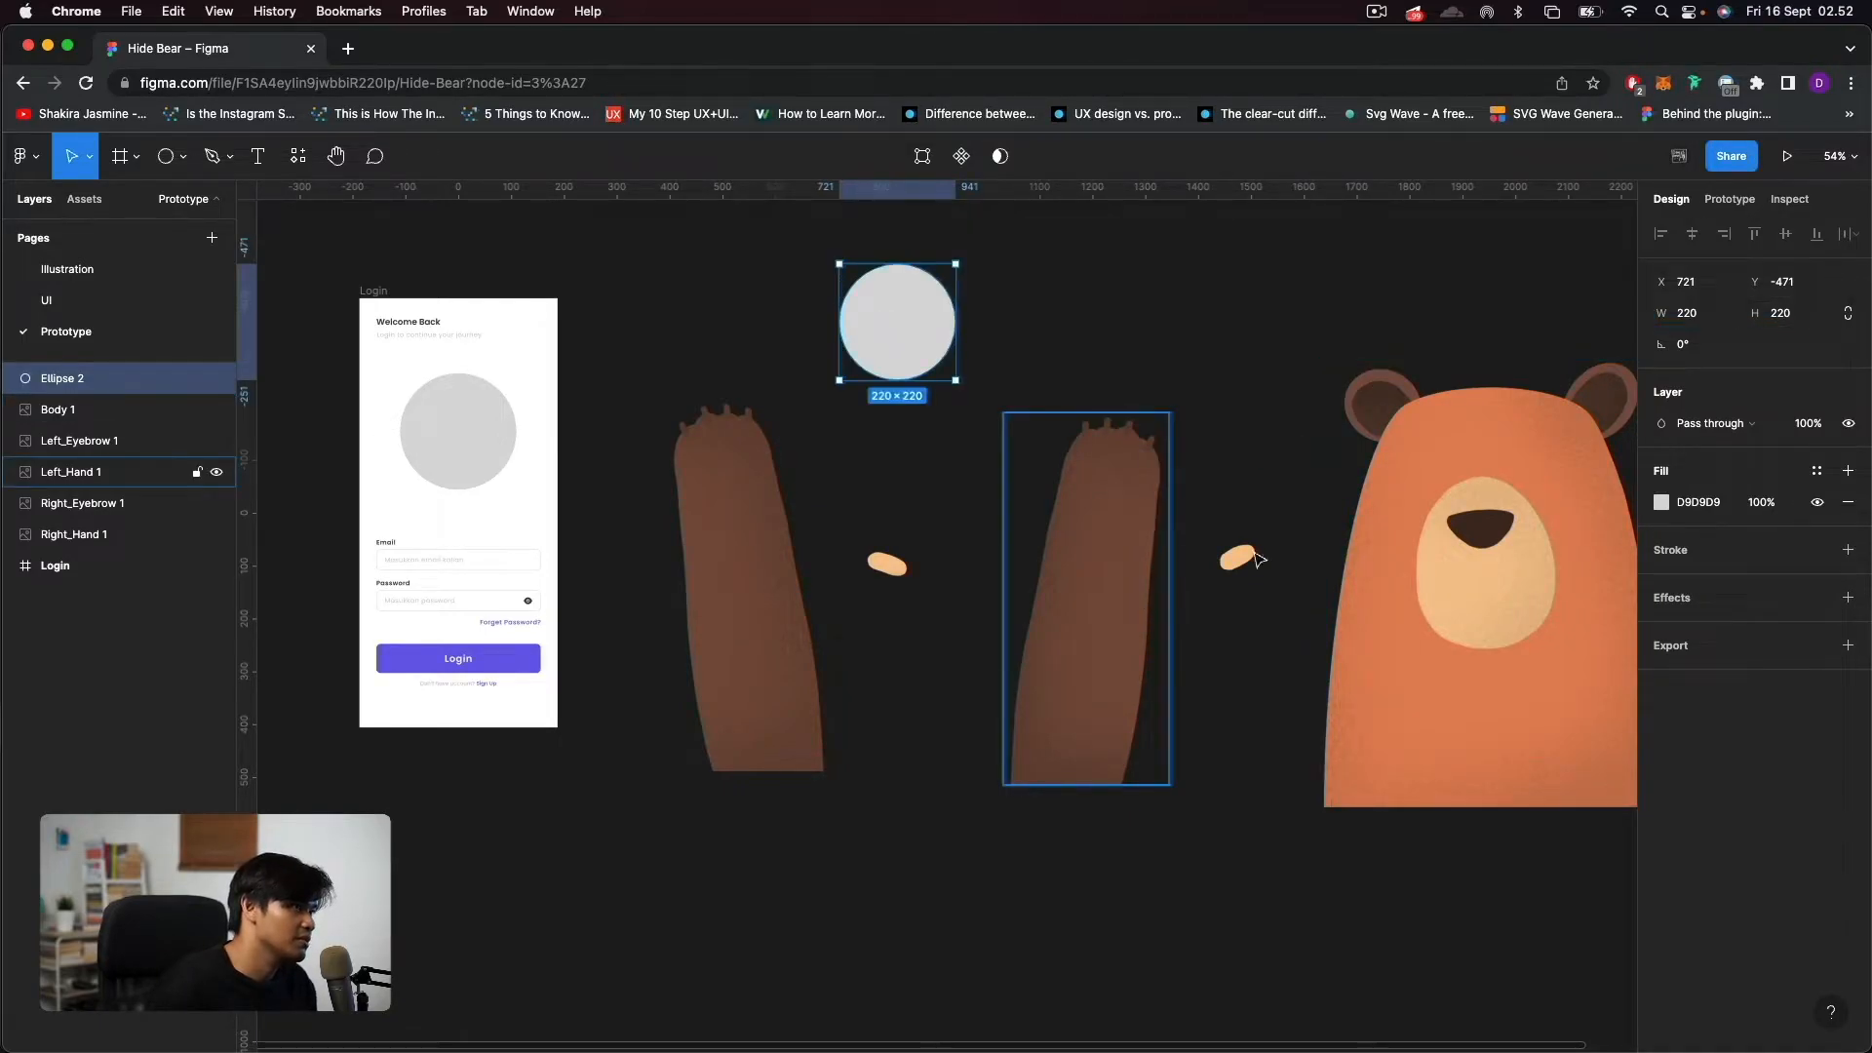
# Select the bear's body, both eyebrows and both hands, and scale them down together proportionally.
pyautogui.moveTo(1416, 597); pyautogui.dragTo(1091, 639)
pyautogui.click(1165, 669)
pyautogui.moveTo(1082, 730); pyautogui.dragTo(1168, 742)
pyautogui.keyDown('shift'); pyautogui.click(998, 611); pyautogui.keyUp('shift')
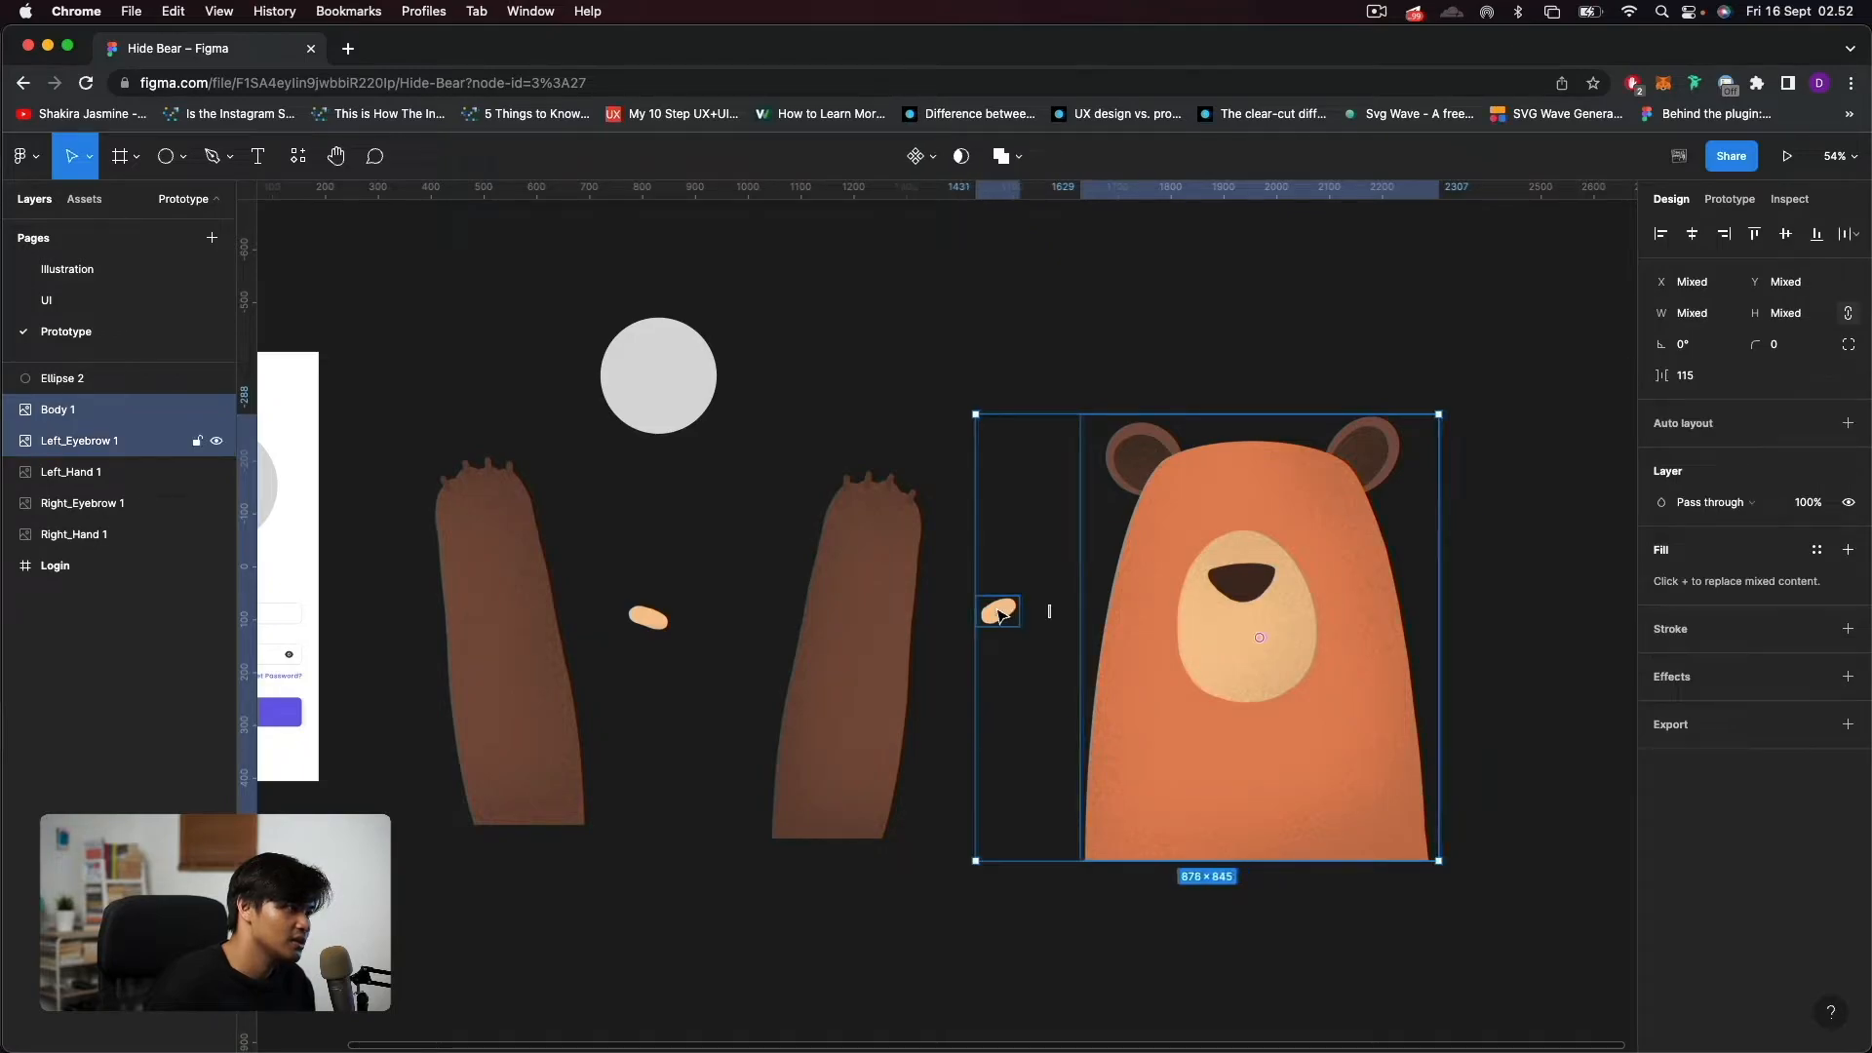
pyautogui.keyDown('shift'); pyautogui.click(885, 612); pyautogui.keyUp('shift')
pyautogui.keyDown('shift'); pyautogui.click(648, 618); pyautogui.keyUp('shift')
pyautogui.keyDown('shift'); pyautogui.click(543, 618); pyautogui.keyUp('shift')
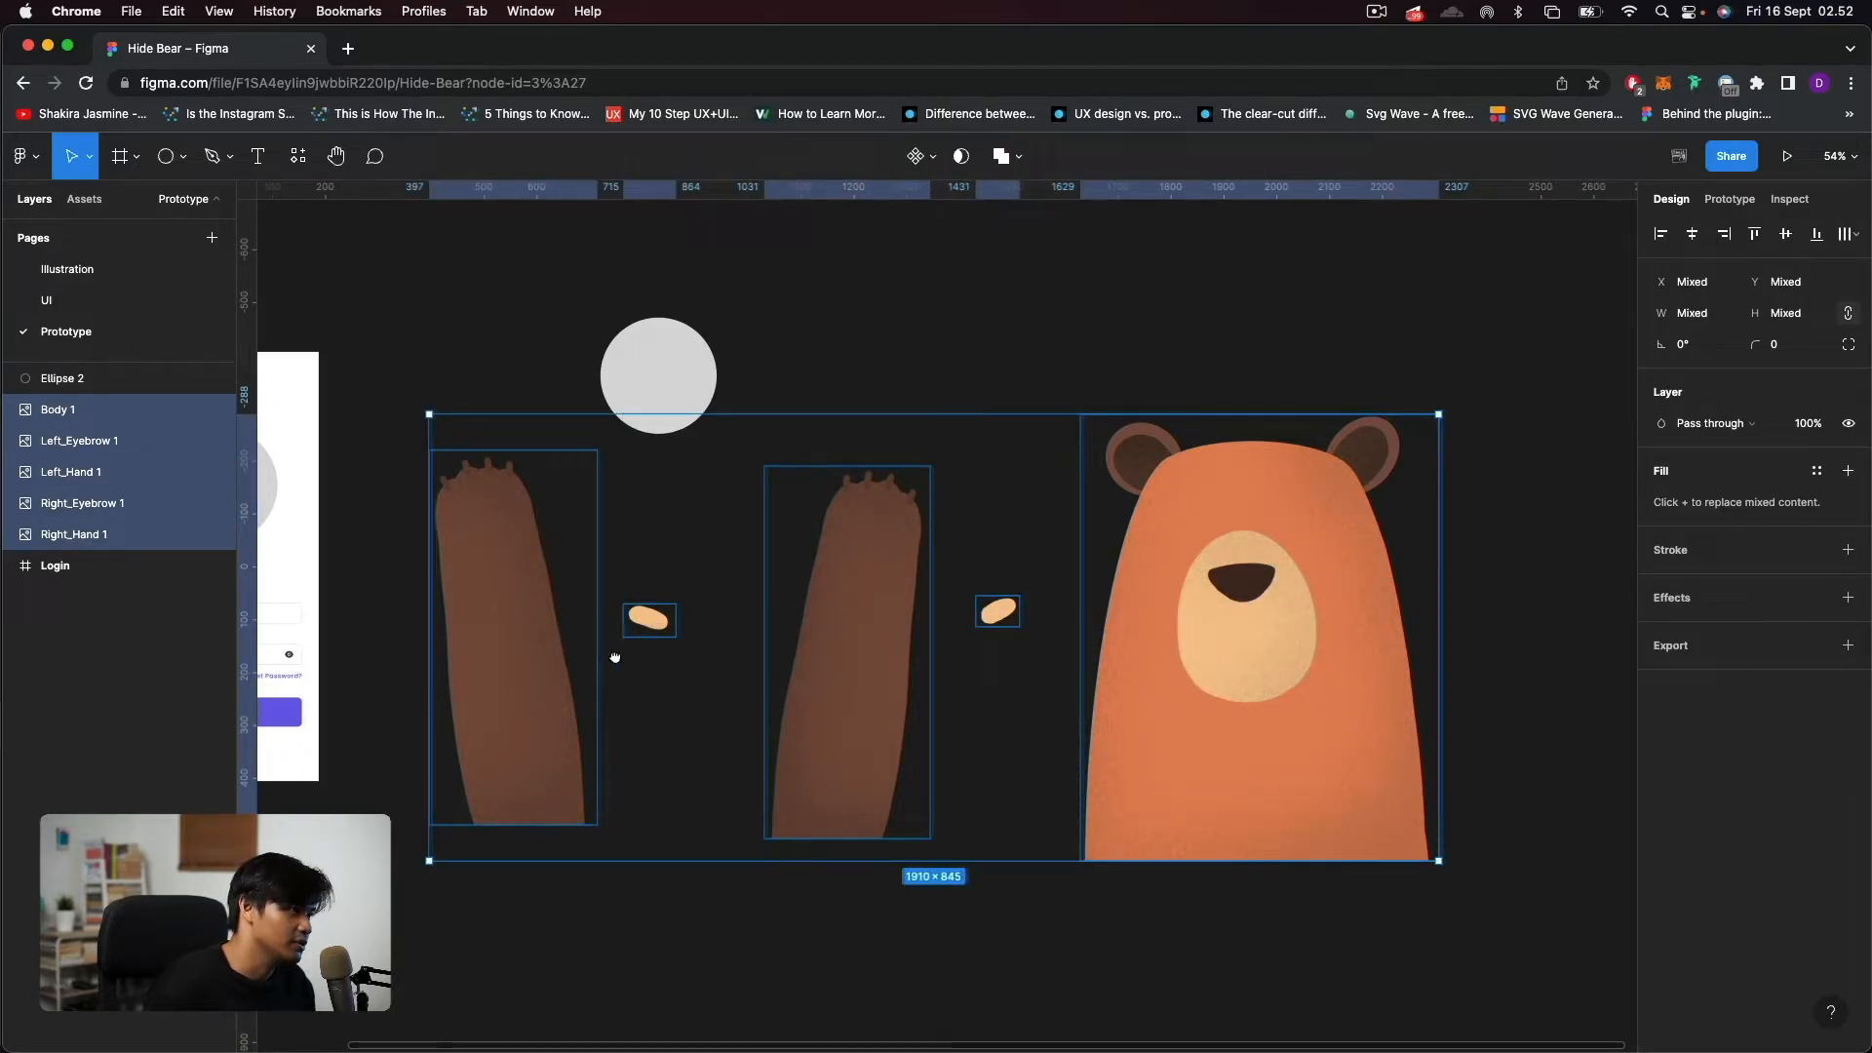
pyautogui.moveTo(600, 649); pyautogui.dragTo(653, 678)
pyautogui.moveTo(1492, 440); pyautogui.dragTo(744, 773)
# Order the bear parts above the grey circle, scale them to about 428 × 190, and position the body over the circle.
pyautogui.moveTo(706, 836); pyautogui.dragTo(718, 408)
pyautogui.moveTo(77, 414); pyautogui.dragTo(76, 370)
pyautogui.scroll(5, 702, 417)
pyautogui.scroll(3, 702, 424)
pyautogui.hscroll(-3, 1074, 543)
pyautogui.scroll(2, 1073, 543)
pyautogui.moveTo(306, 438); pyautogui.dragTo(486, 527)
pyautogui.moveTo(980, 611); pyautogui.dragTo(986, 612)
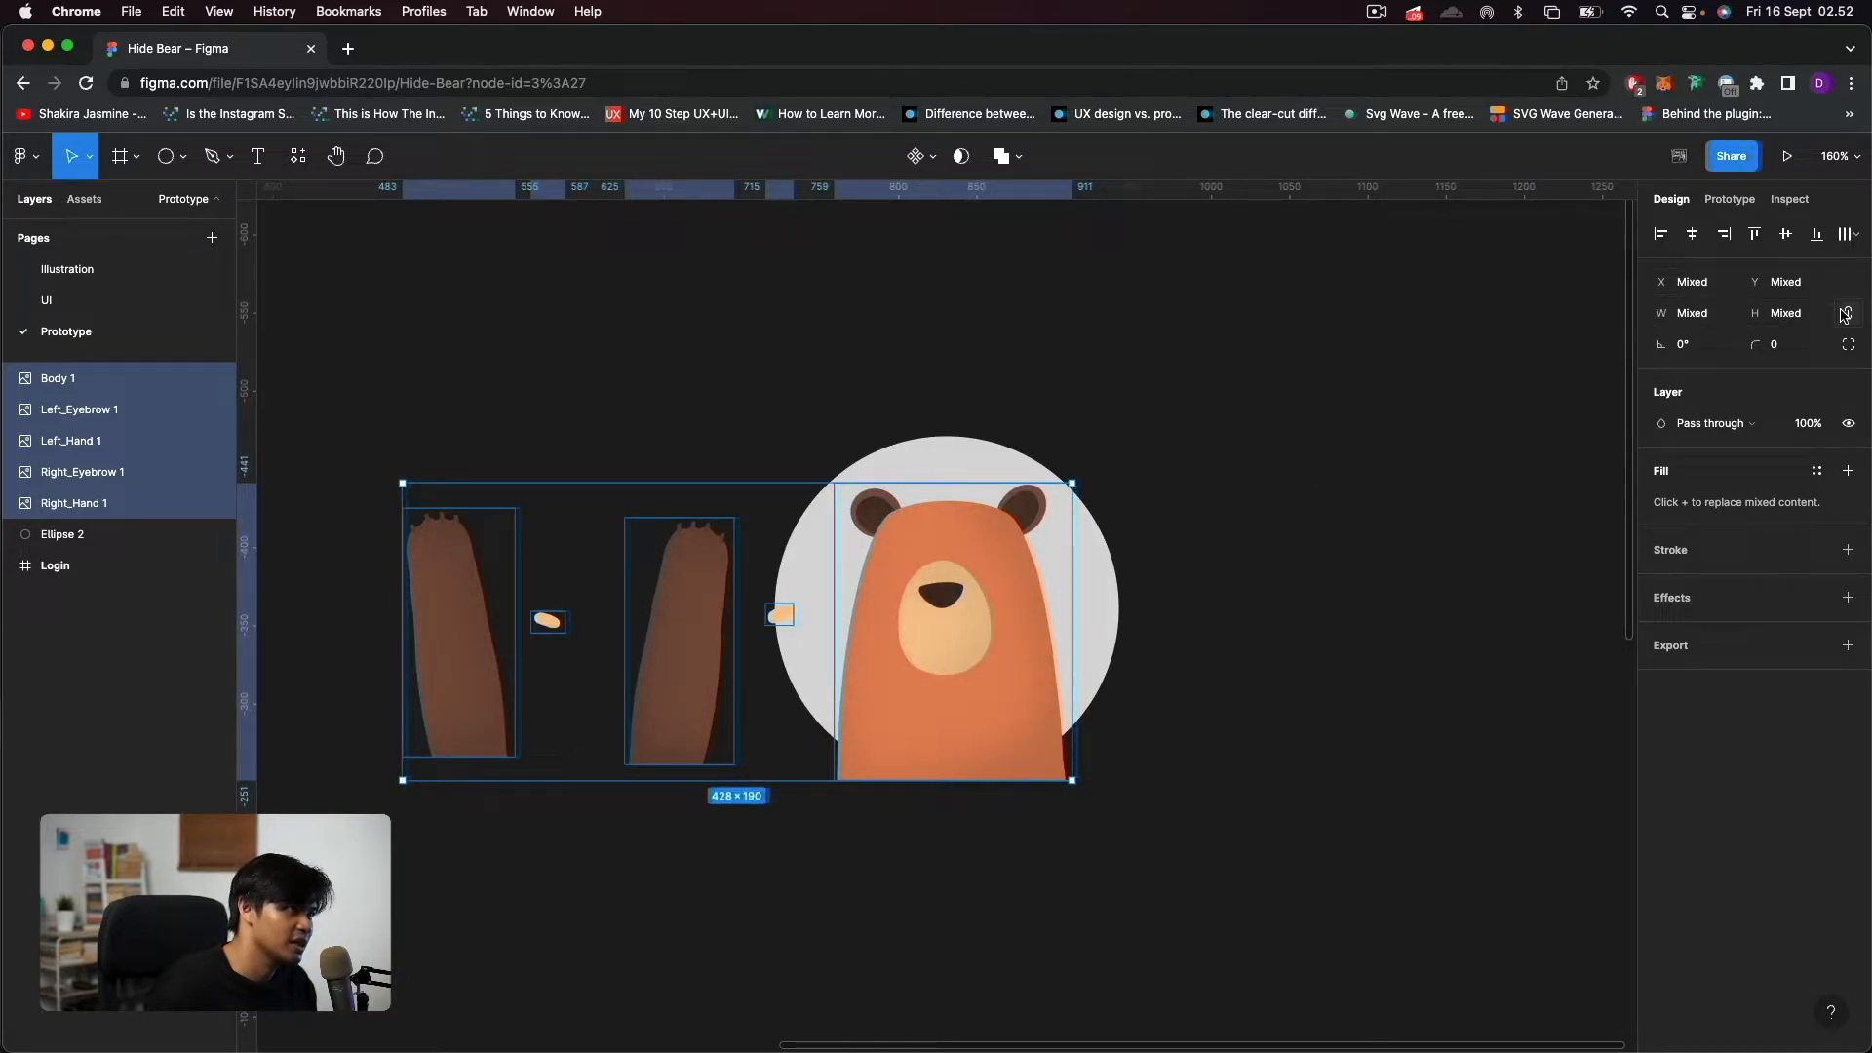
# Inspect the bear's body, eyebrows, hands and the background circle one by one to match each to its layer.
pyautogui.click(1404, 570)
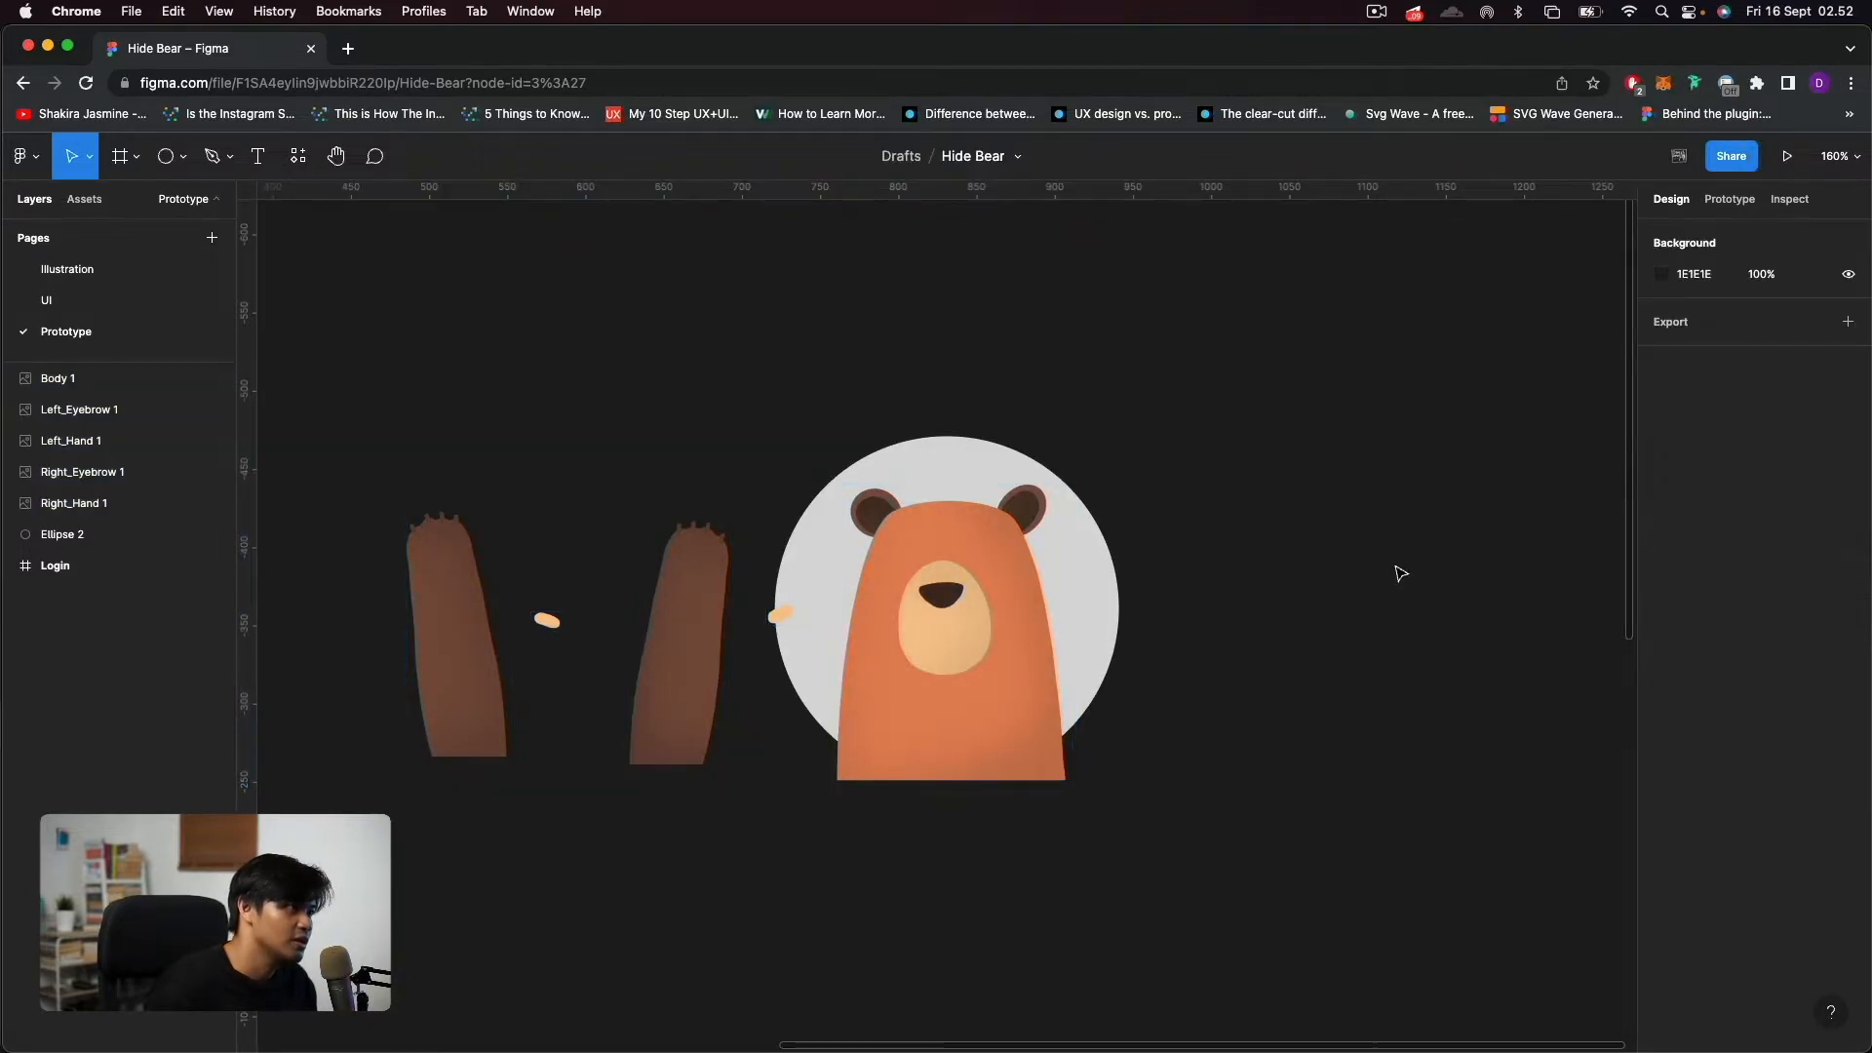
pyautogui.click(963, 611)
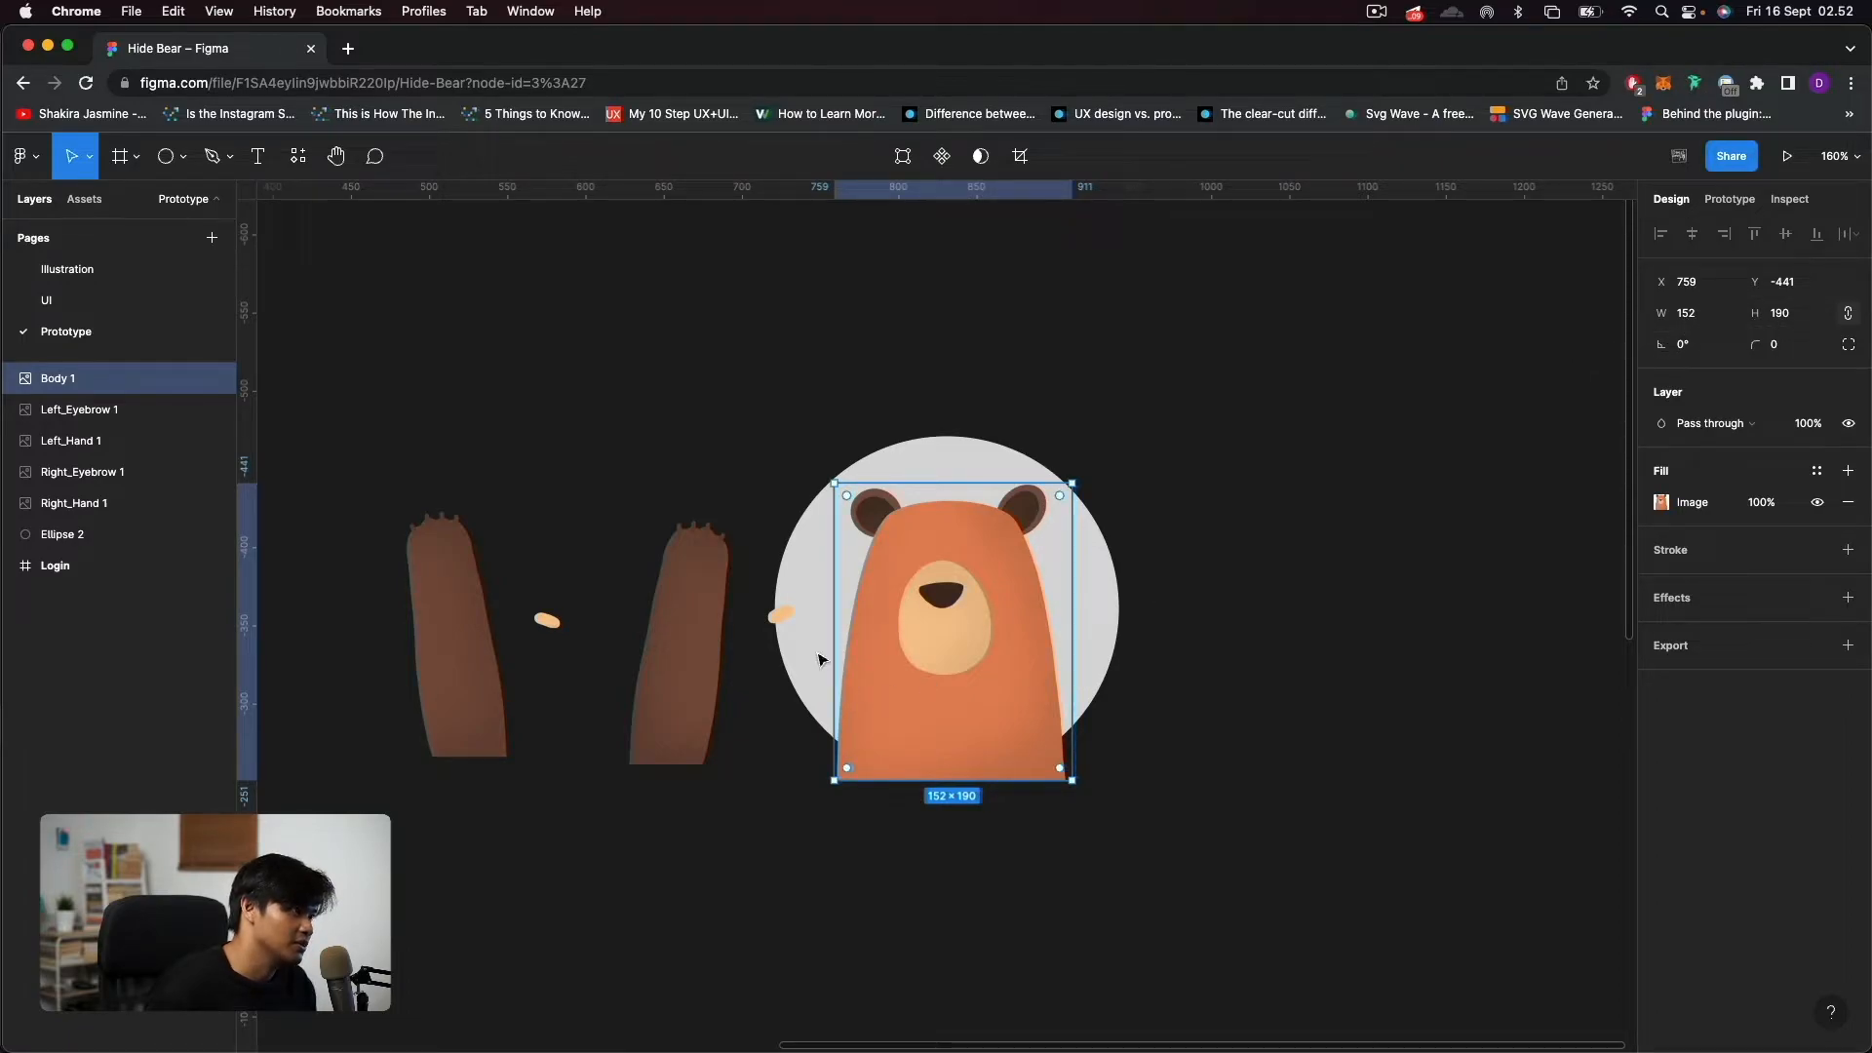
pyautogui.click(779, 614)
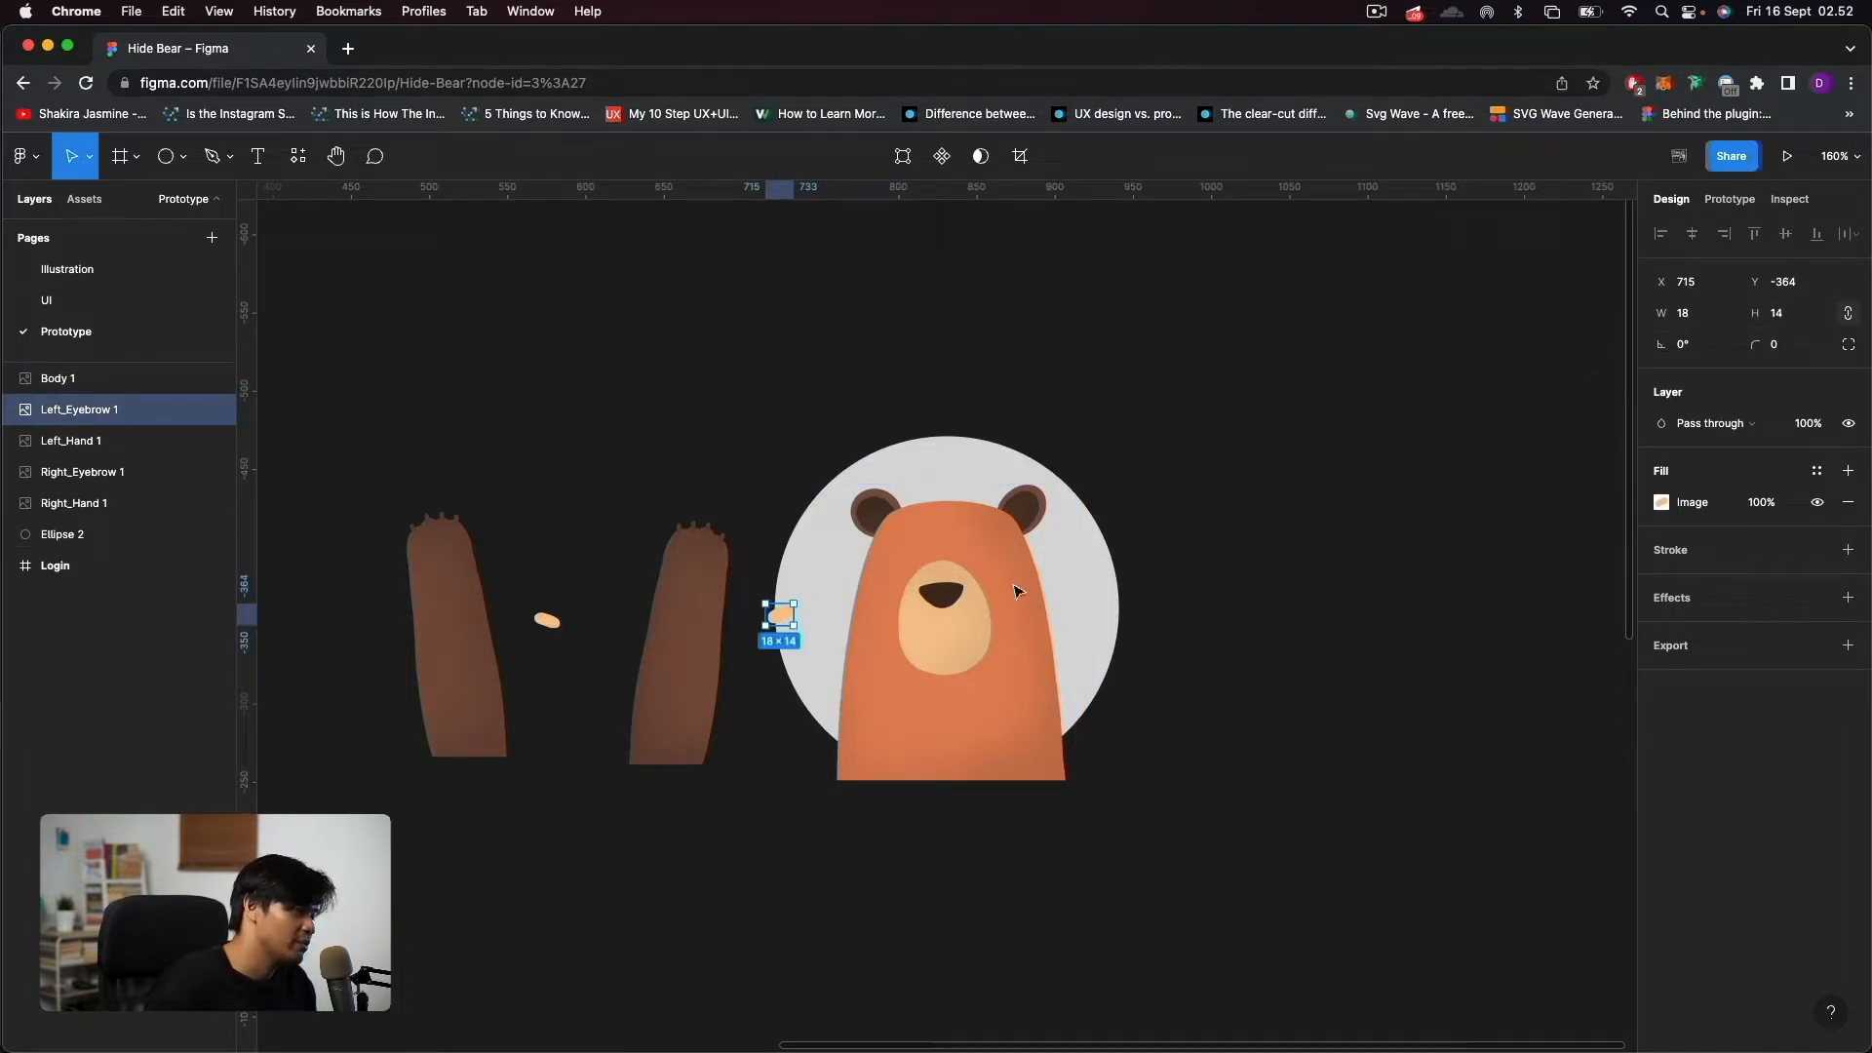
pyautogui.click(566, 623)
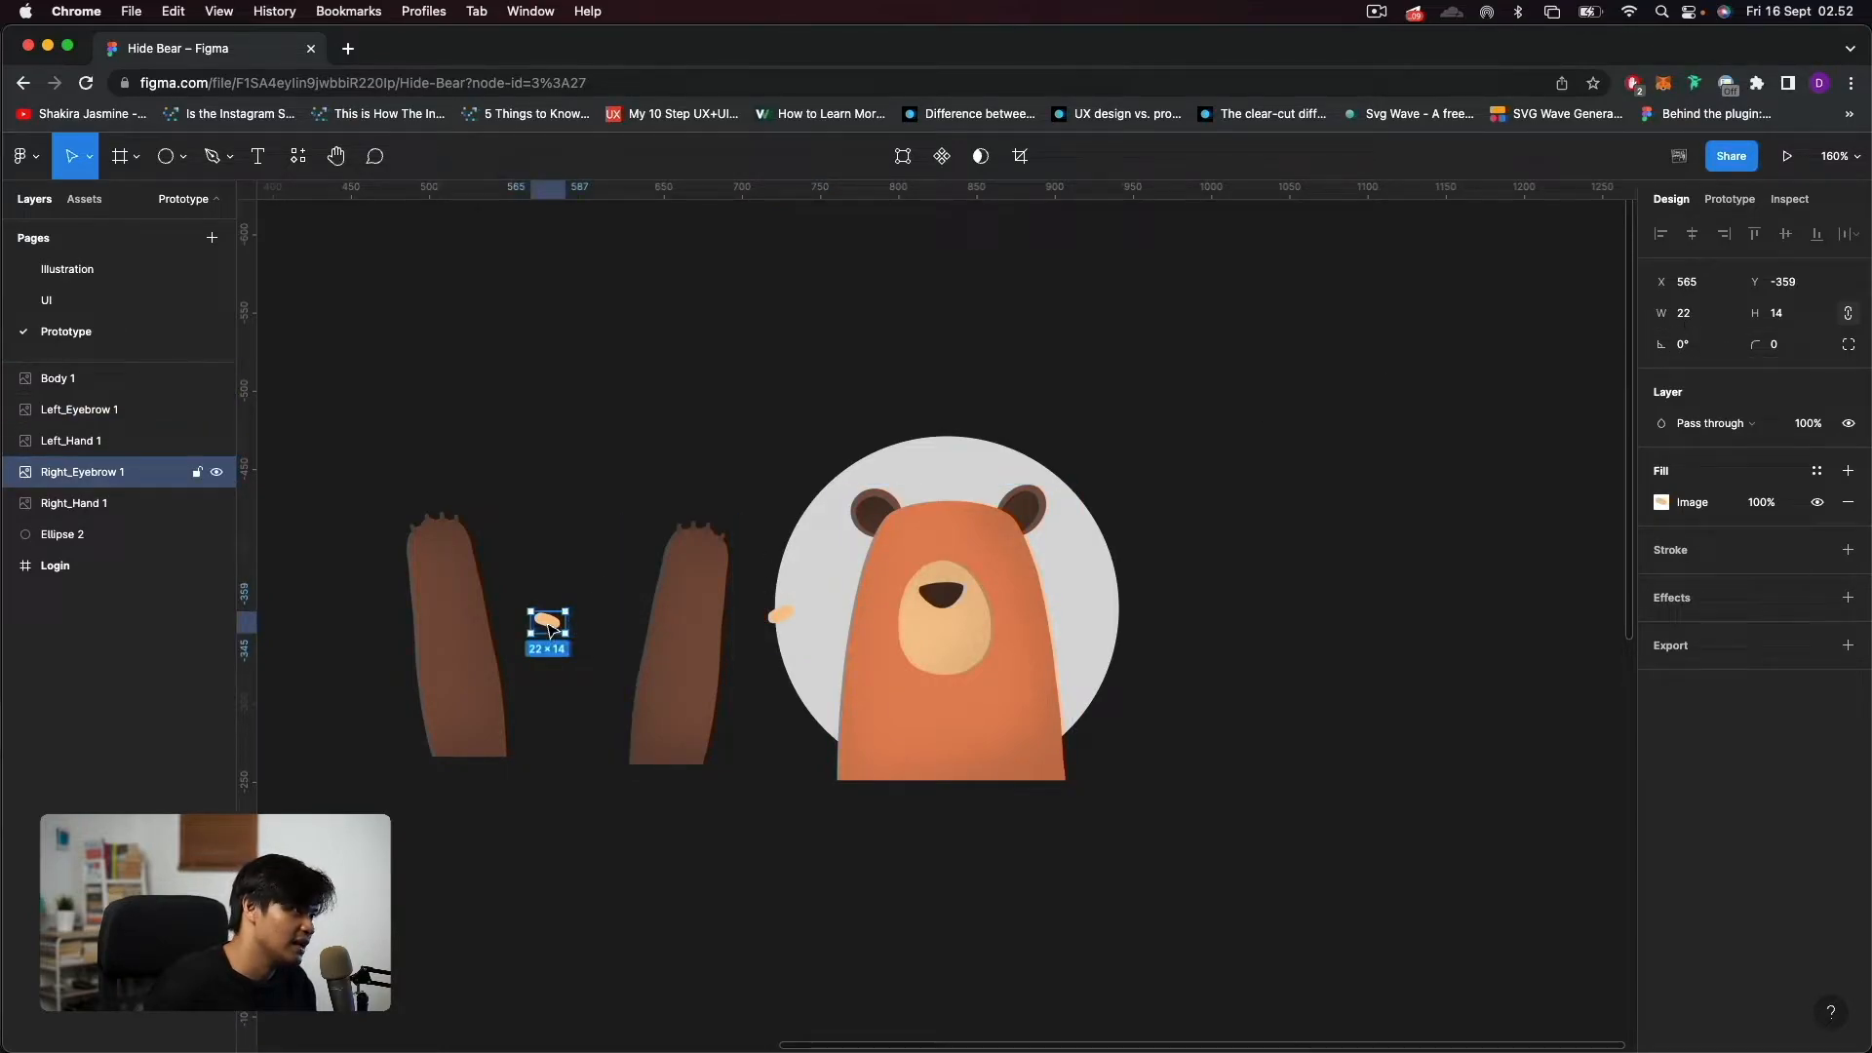
pyautogui.click(678, 611)
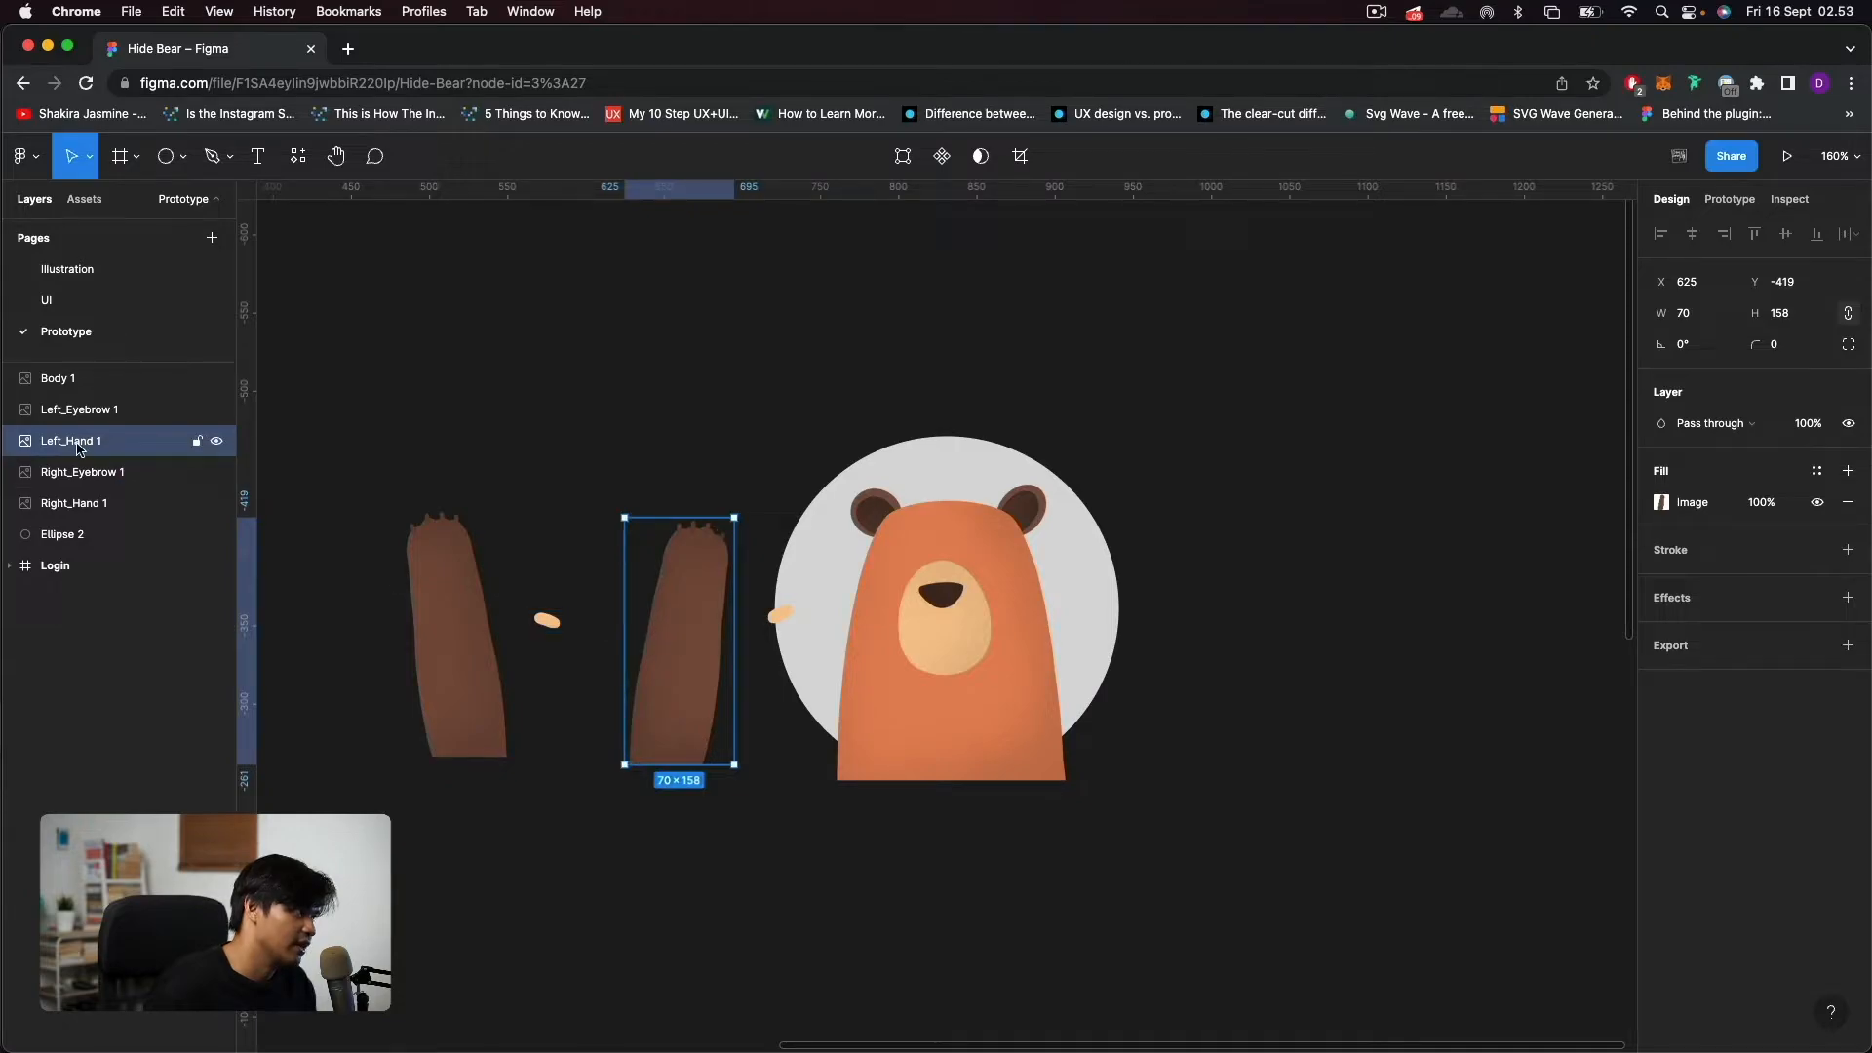
pyautogui.click(464, 646)
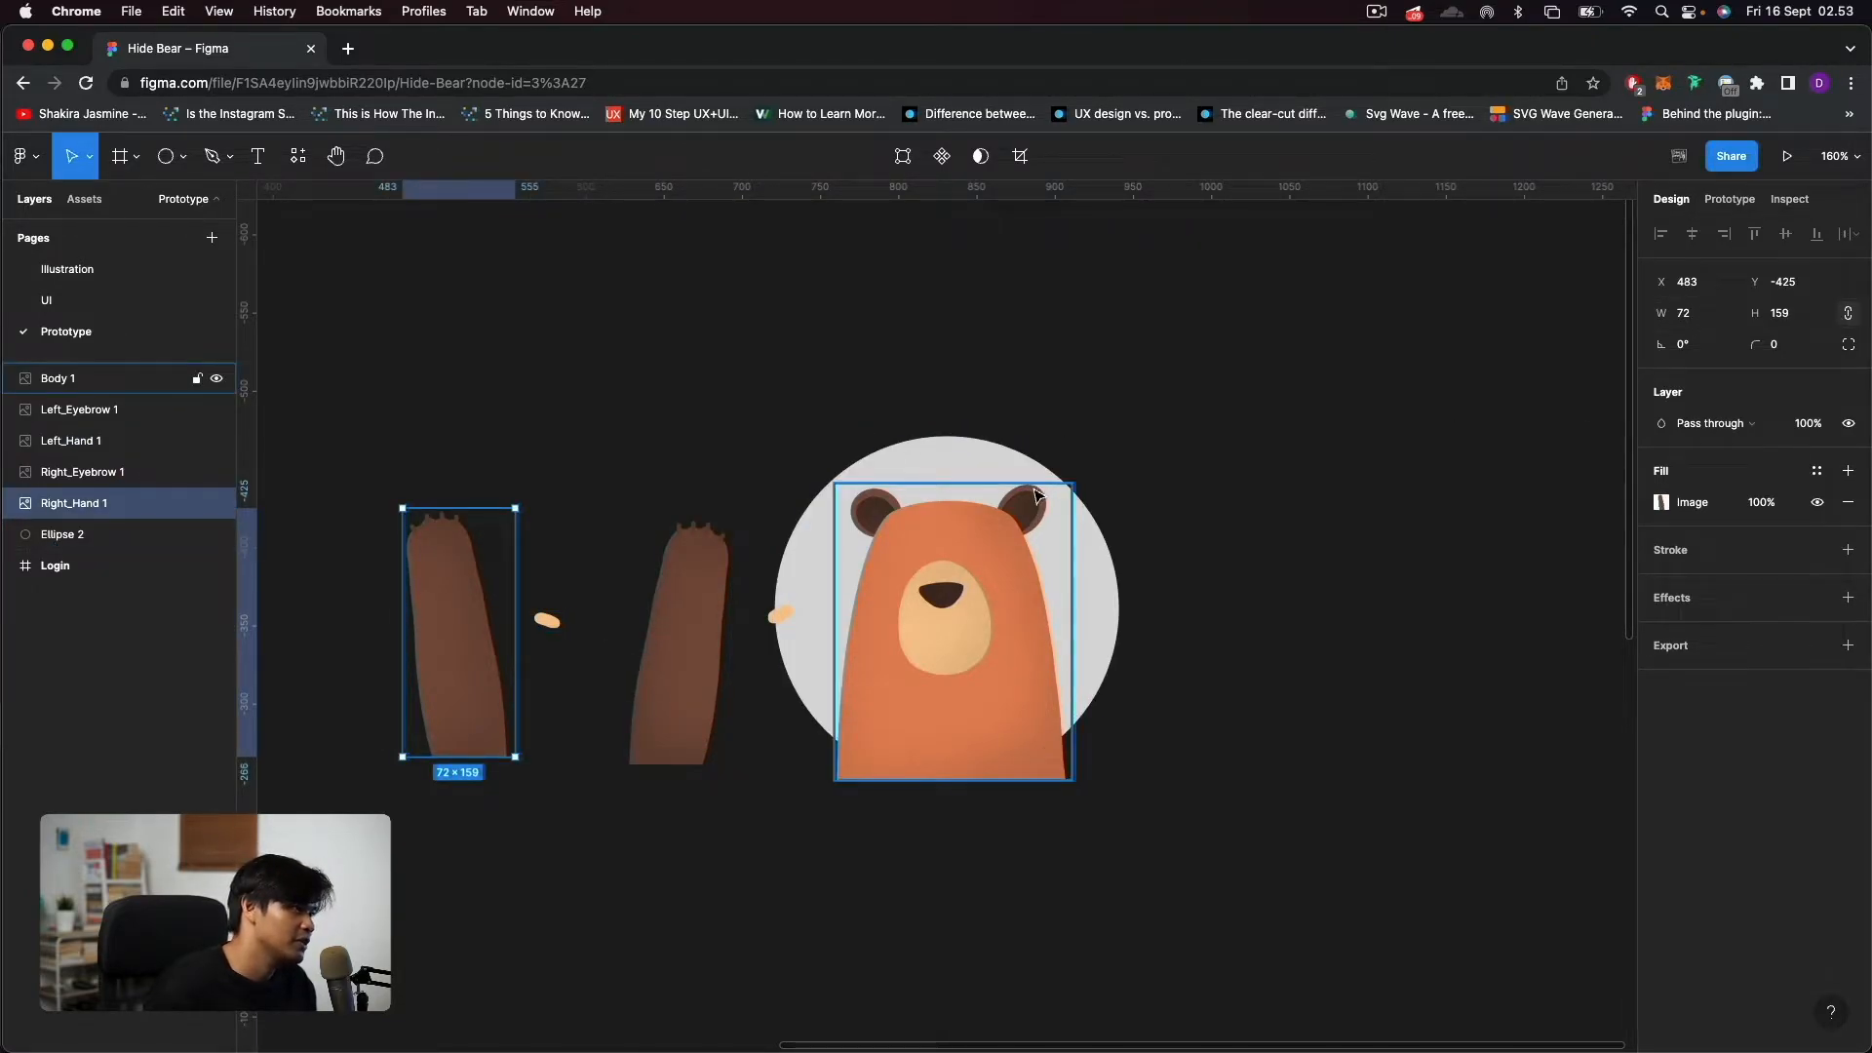
pyautogui.click(938, 447)
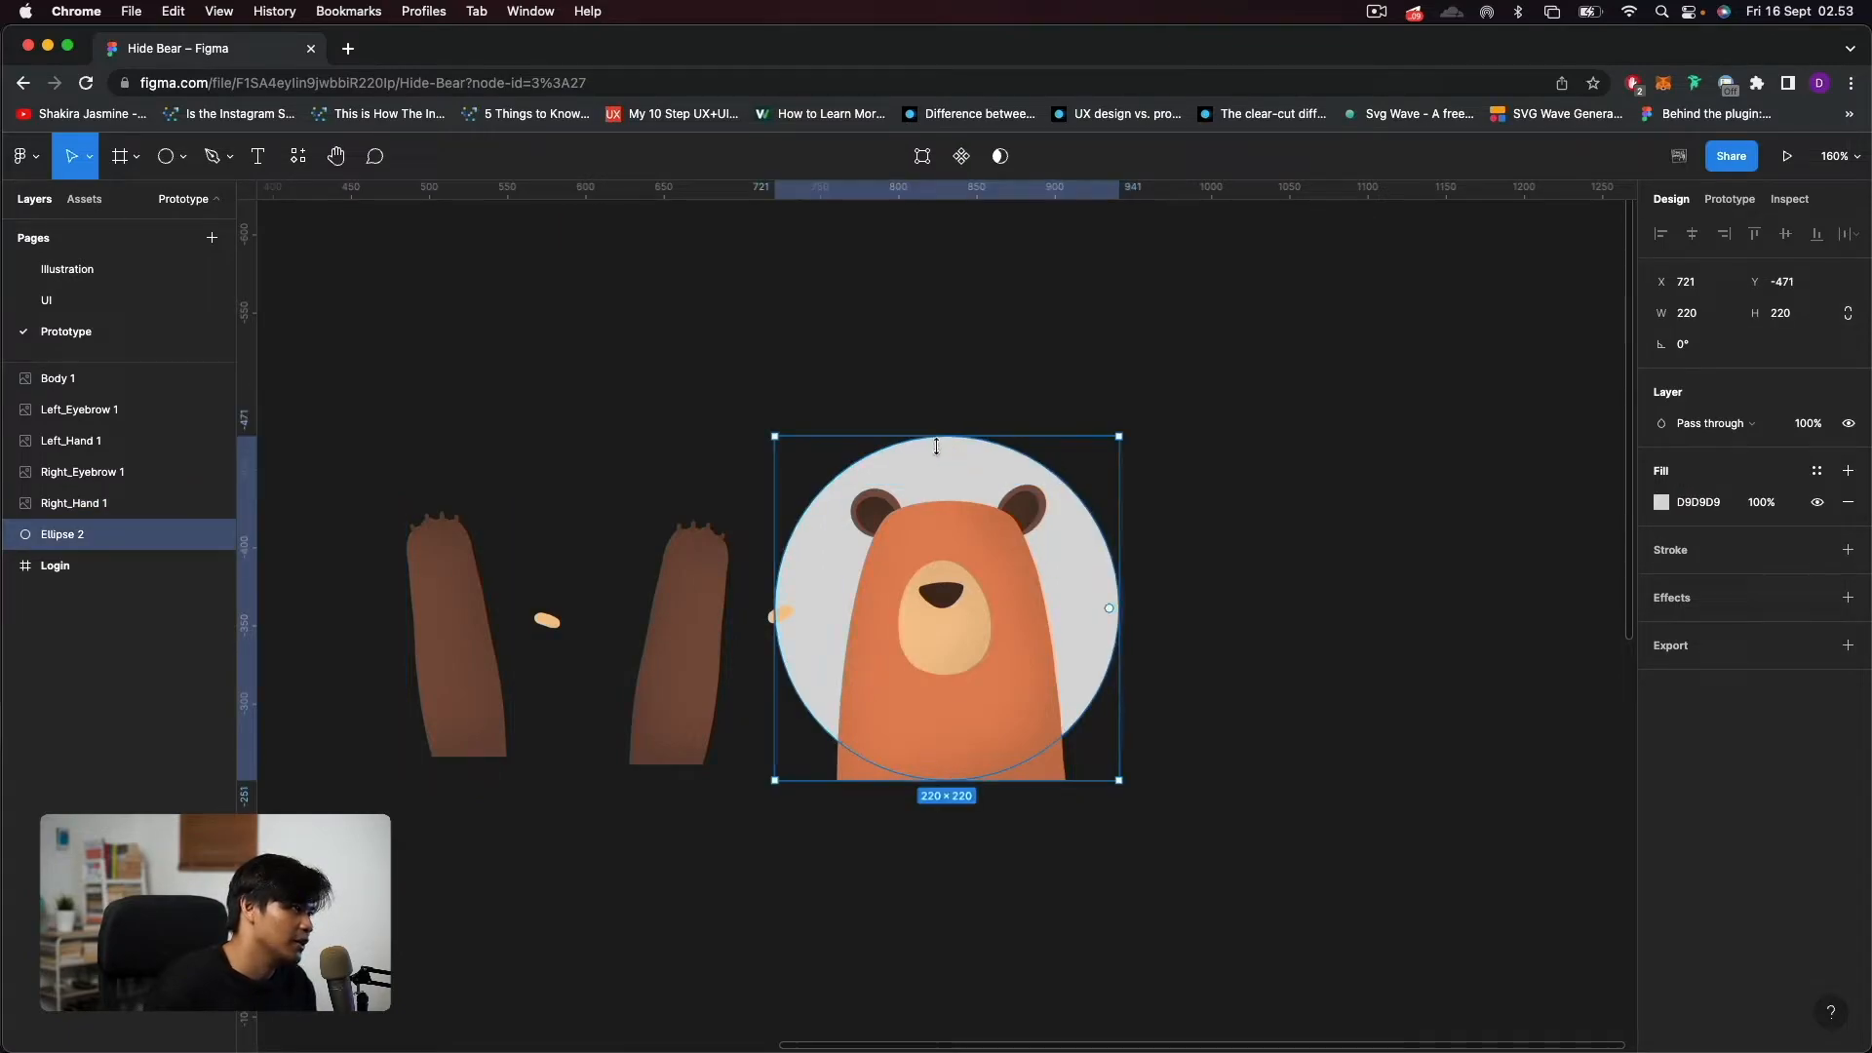
pyautogui.click(952, 588)
# Place the left eyebrow on the bear's forehead above the nose and order its layer above the body.
pyautogui.moveTo(780, 615); pyautogui.dragTo(915, 544)
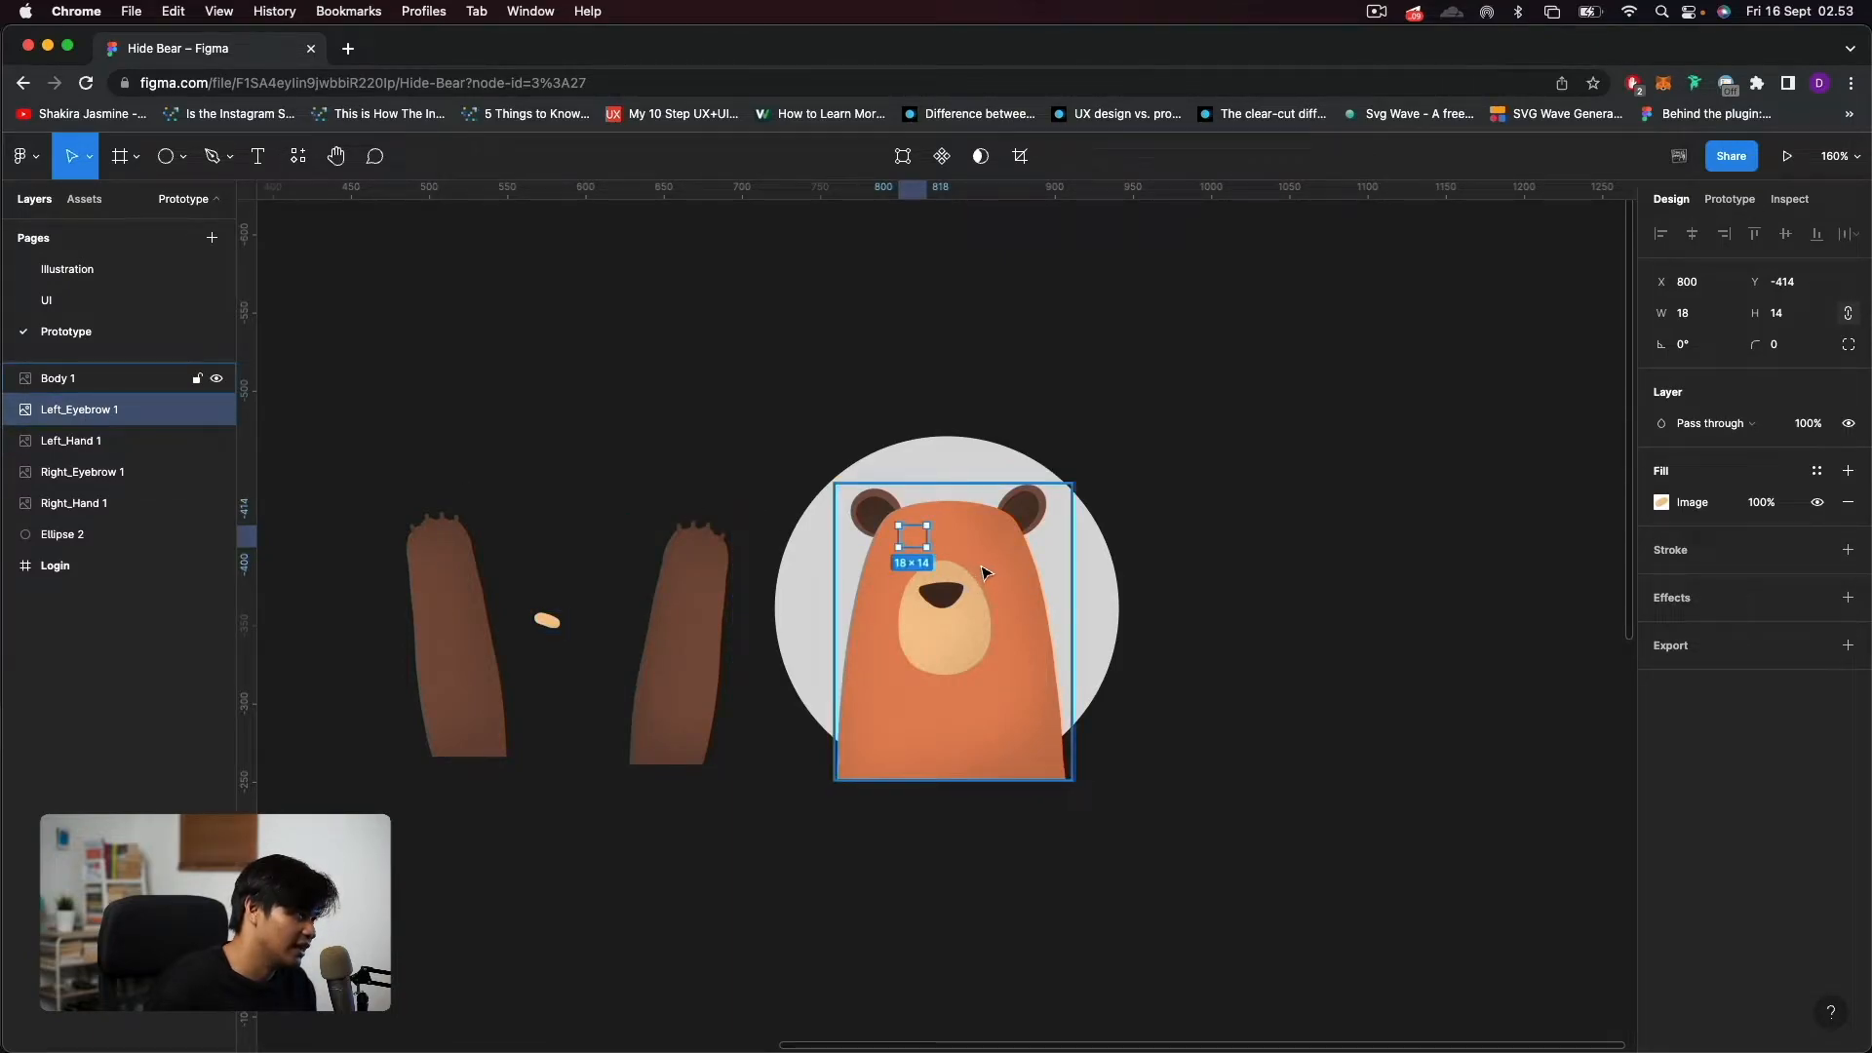
pyautogui.scroll(5, 983, 574)
pyautogui.scroll(3, 937, 555)
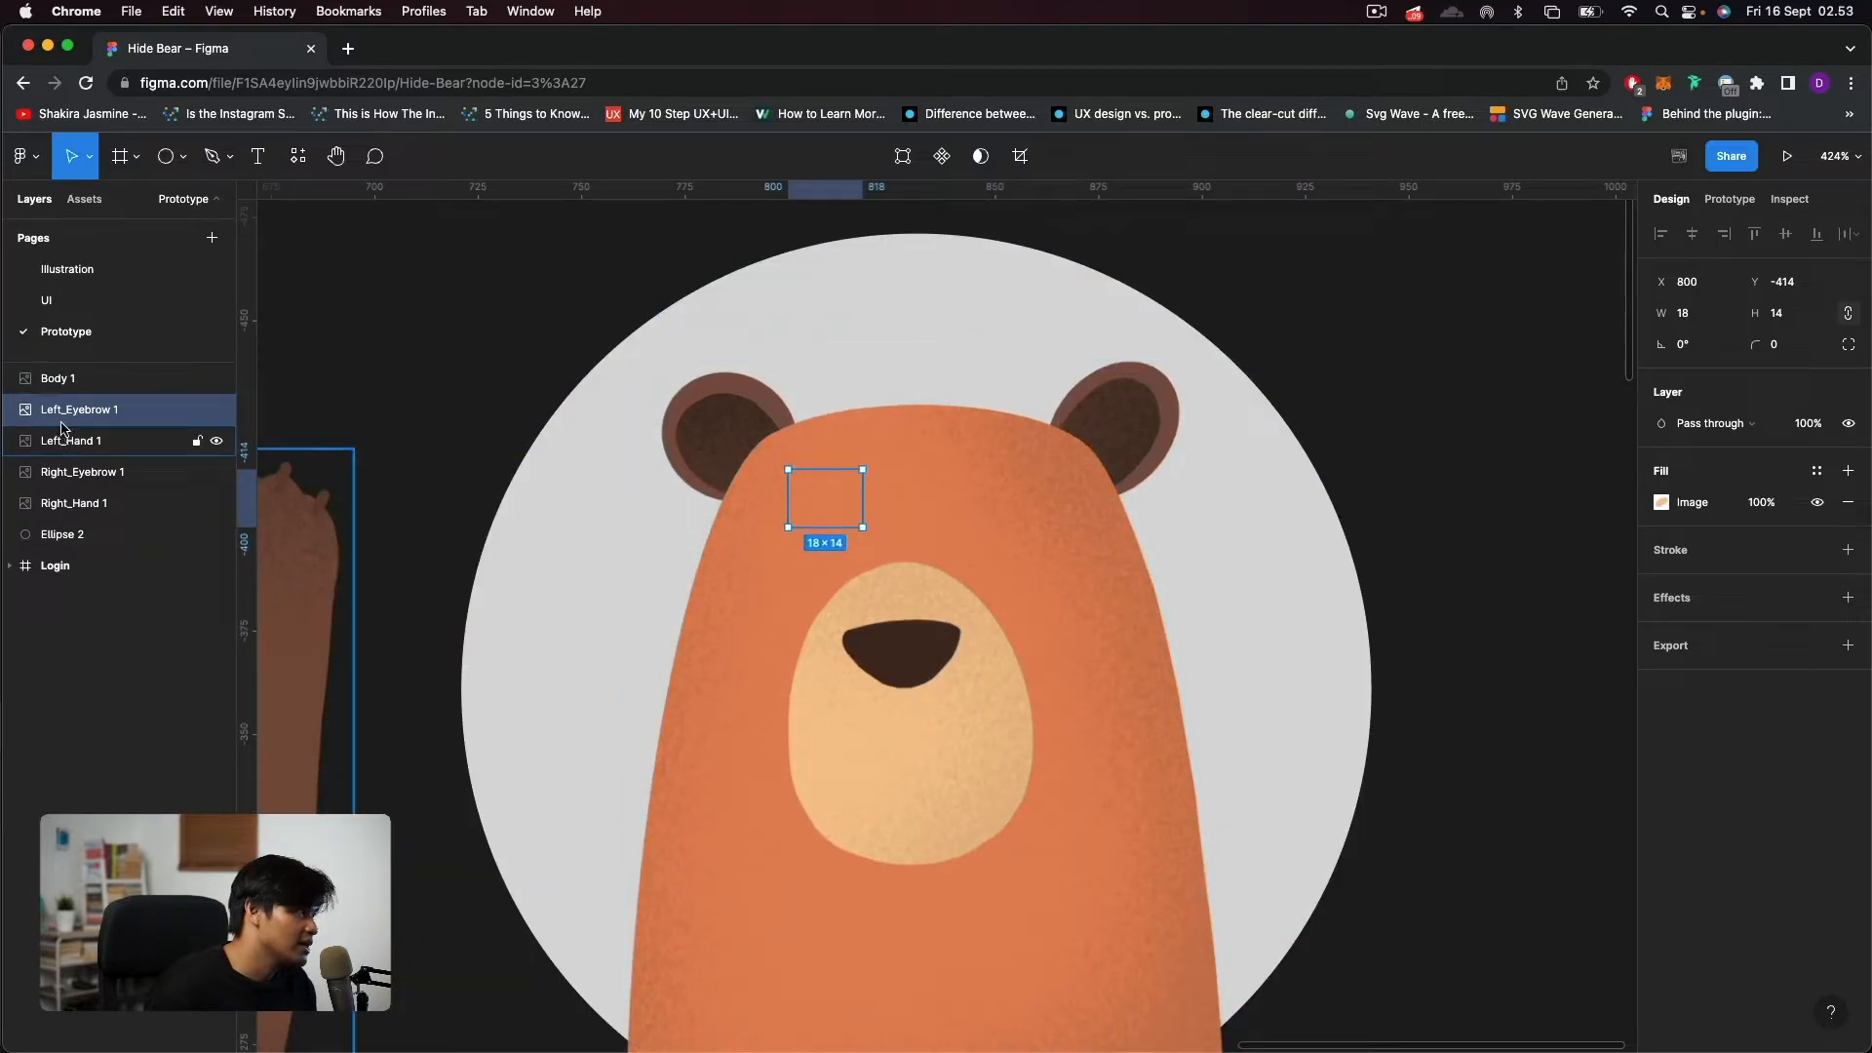
pyautogui.moveTo(51, 417); pyautogui.dragTo(61, 370)
pyautogui.moveTo(833, 504); pyautogui.dragTo(817, 504)
# Order the right eyebrow and both hand layers above Left_Eyebrow 1 and Body 1.
pyautogui.click(107, 472)
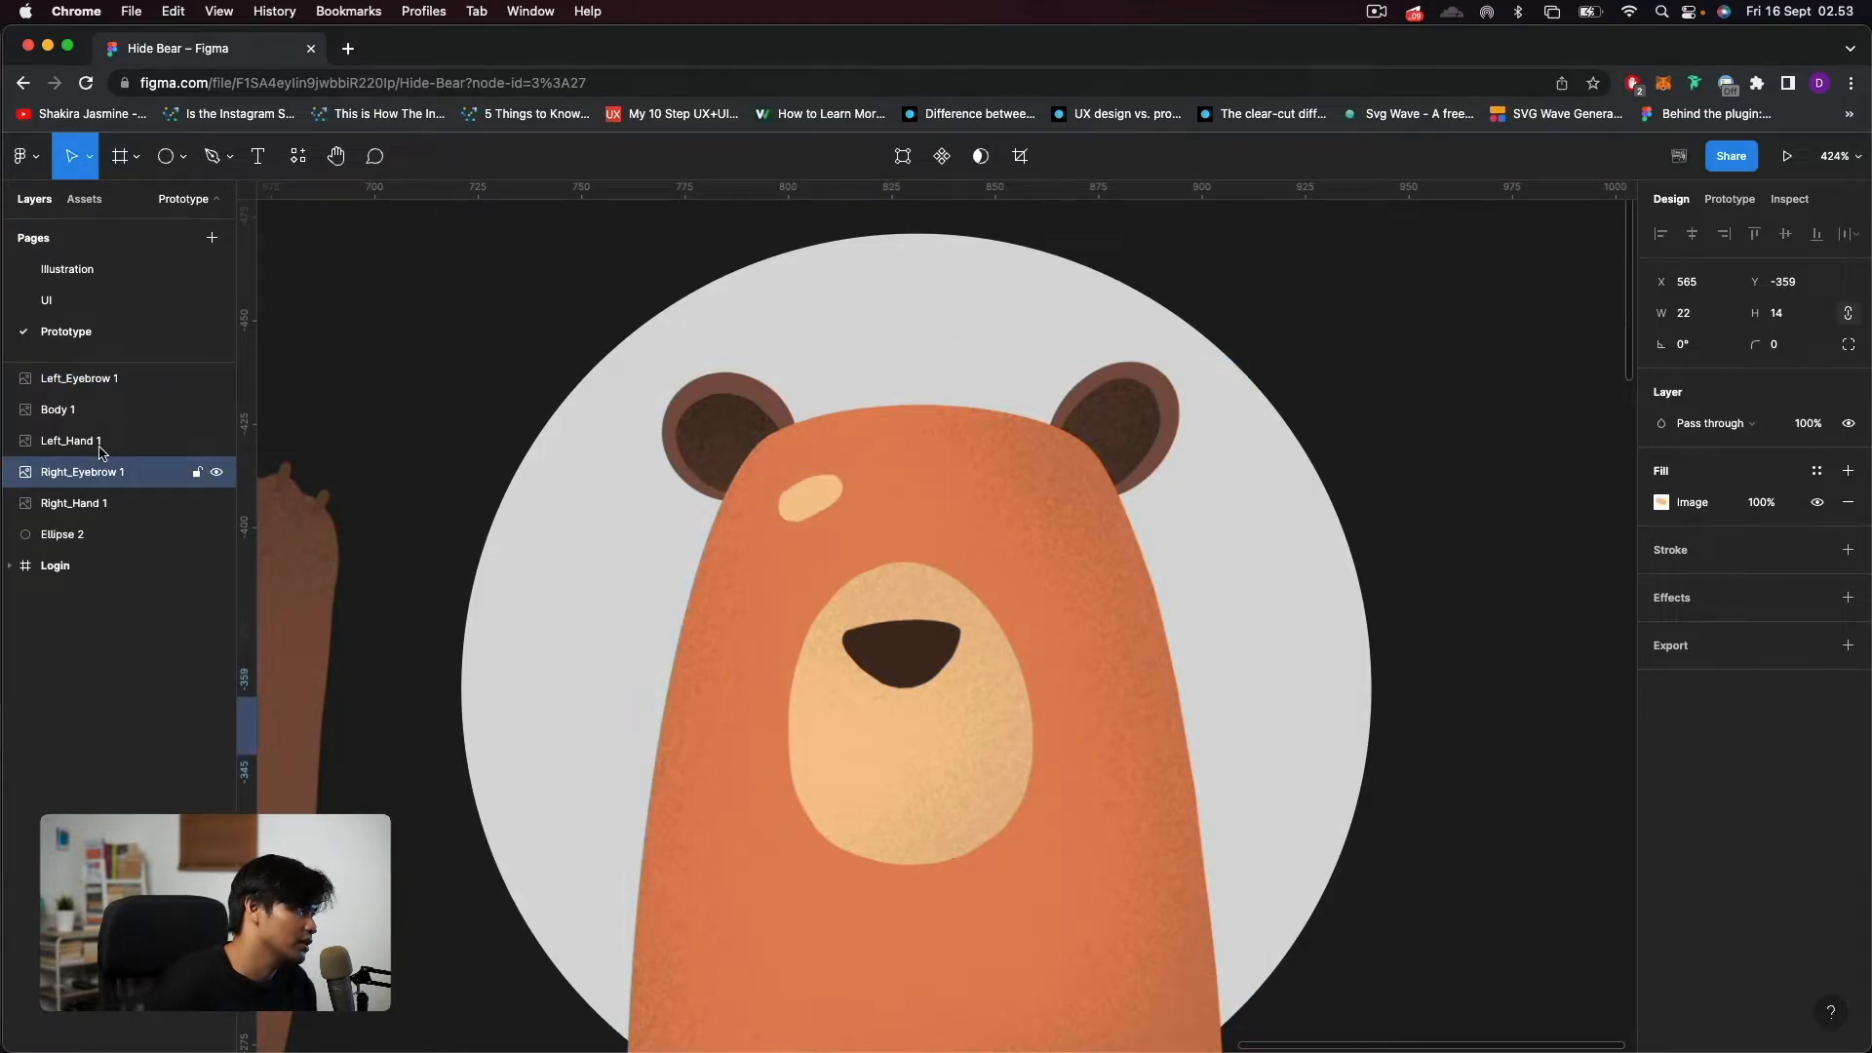
pyautogui.click(103, 444)
pyautogui.click(88, 474)
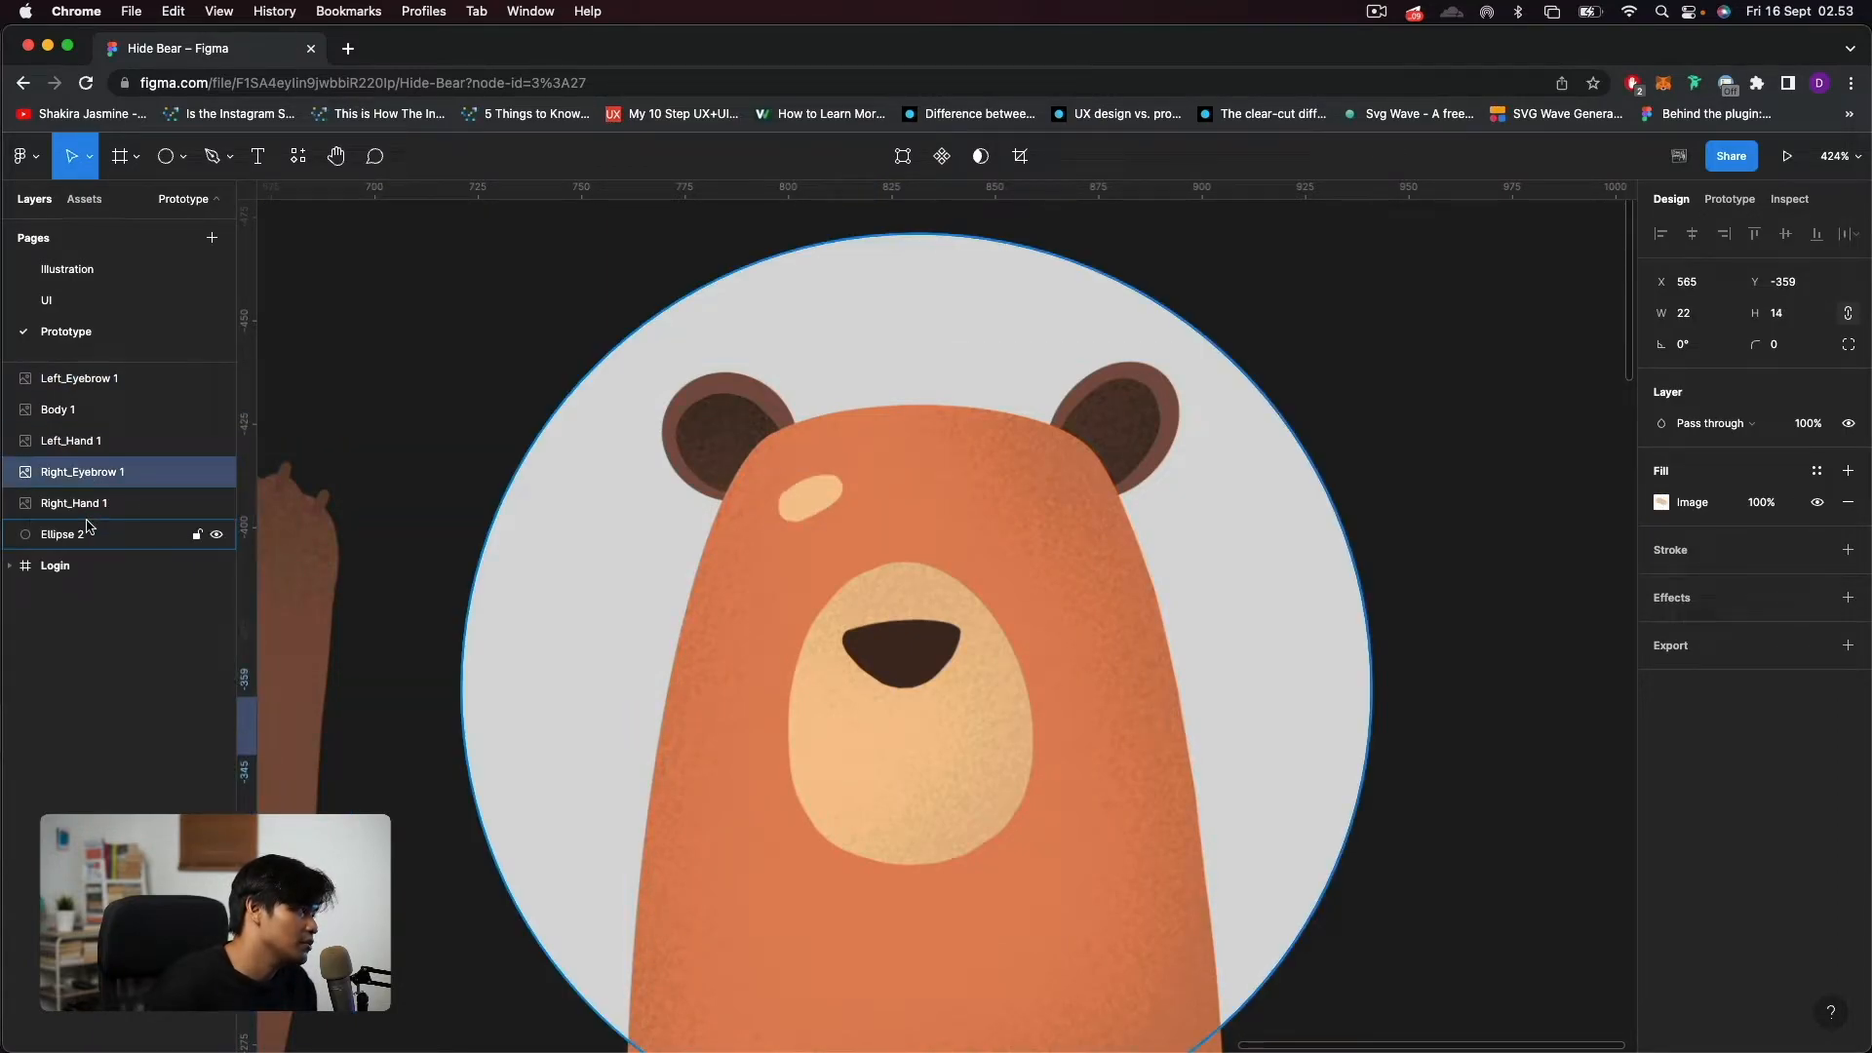
pyautogui.click(88, 503)
pyautogui.keyDown('shift'); pyautogui.click(103, 440); pyautogui.keyUp('shift')
pyautogui.moveTo(107, 443); pyautogui.dragTo(107, 372)
# Place the right eyebrow on the bear's forehead and both hands over its eyes.
pyautogui.hscroll(-3, 717, 353)
pyautogui.click(717, 353)
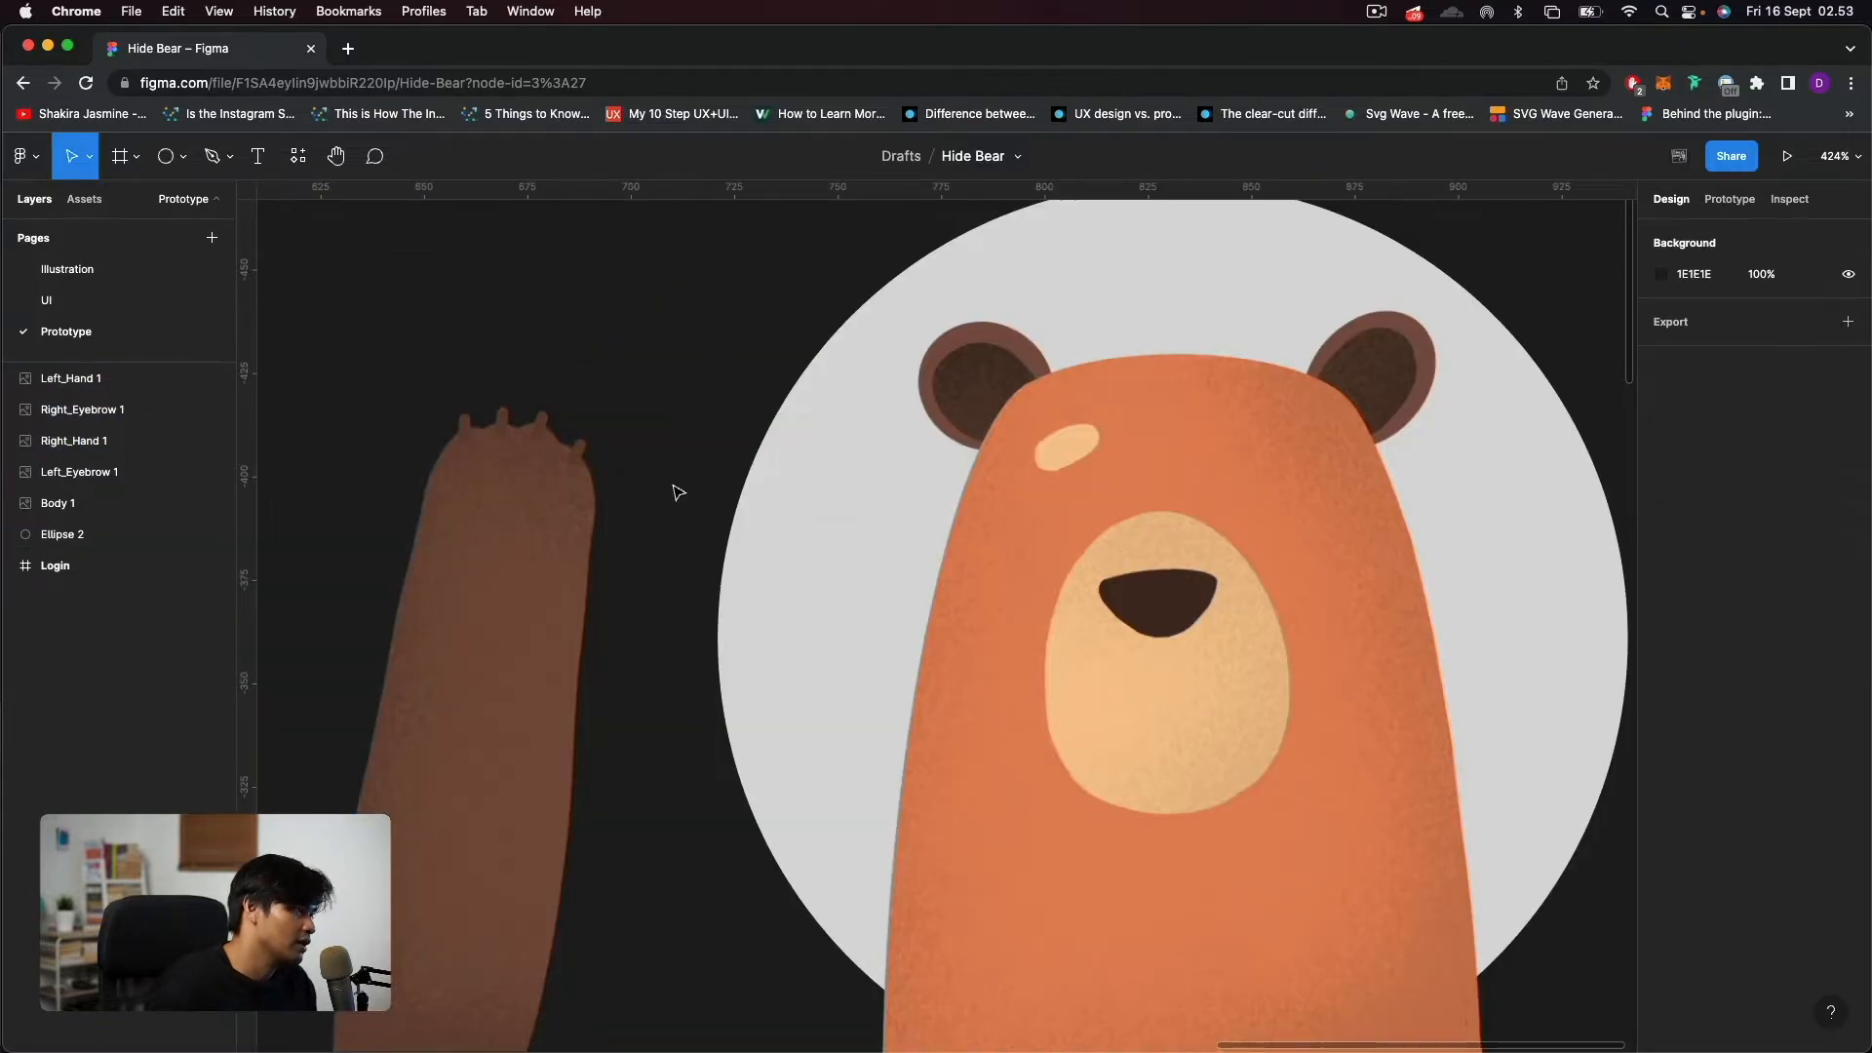
pyautogui.scroll(-5, 676, 491)
pyautogui.moveTo(342, 600); pyautogui.dragTo(1021, 468)
pyautogui.moveTo(543, 598); pyautogui.dragTo(862, 624)
pyautogui.moveTo(271, 741); pyautogui.dragTo(1140, 786)
pyautogui.scroll(5, 1103, 501)
# Order the Right_Hand 1 layer above Right_Eyebrow 1 so the hand overlaps the eyebrow.
pyautogui.click(107, 411)
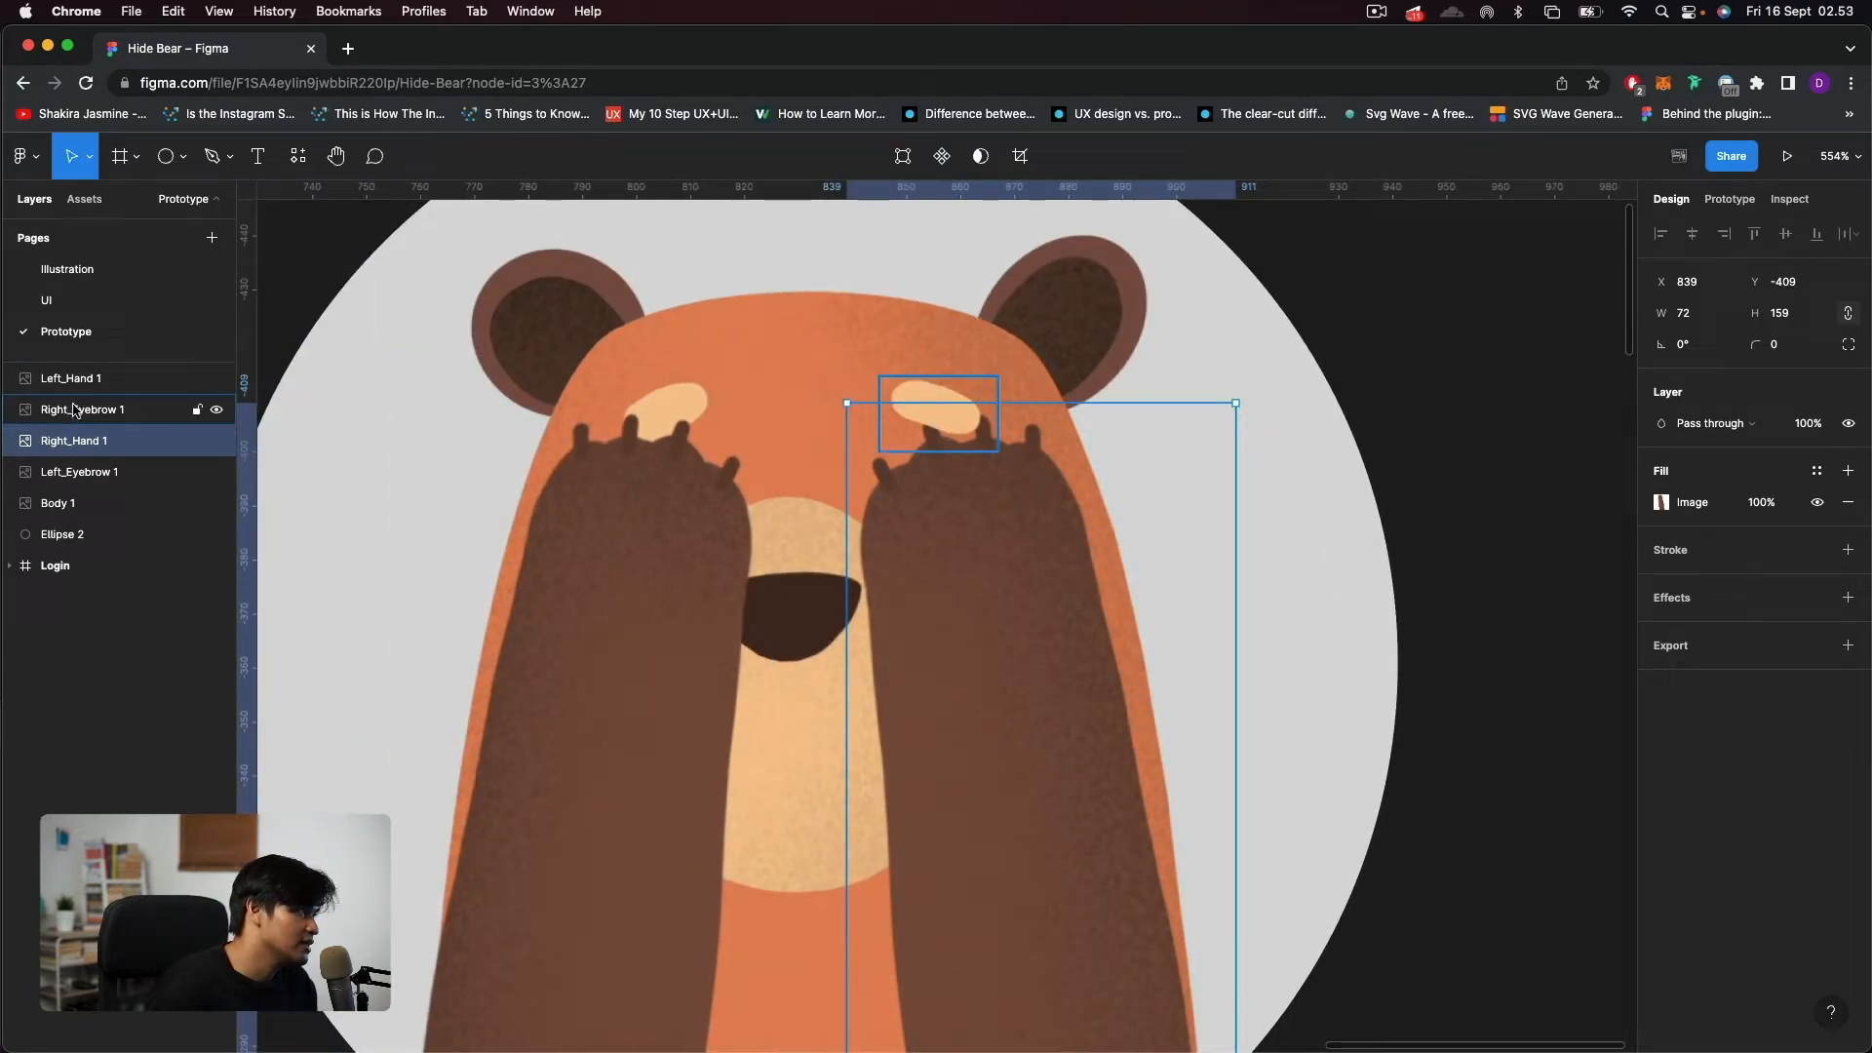
pyautogui.moveTo(97, 426); pyautogui.dragTo(109, 460)
pyautogui.click(1428, 426)
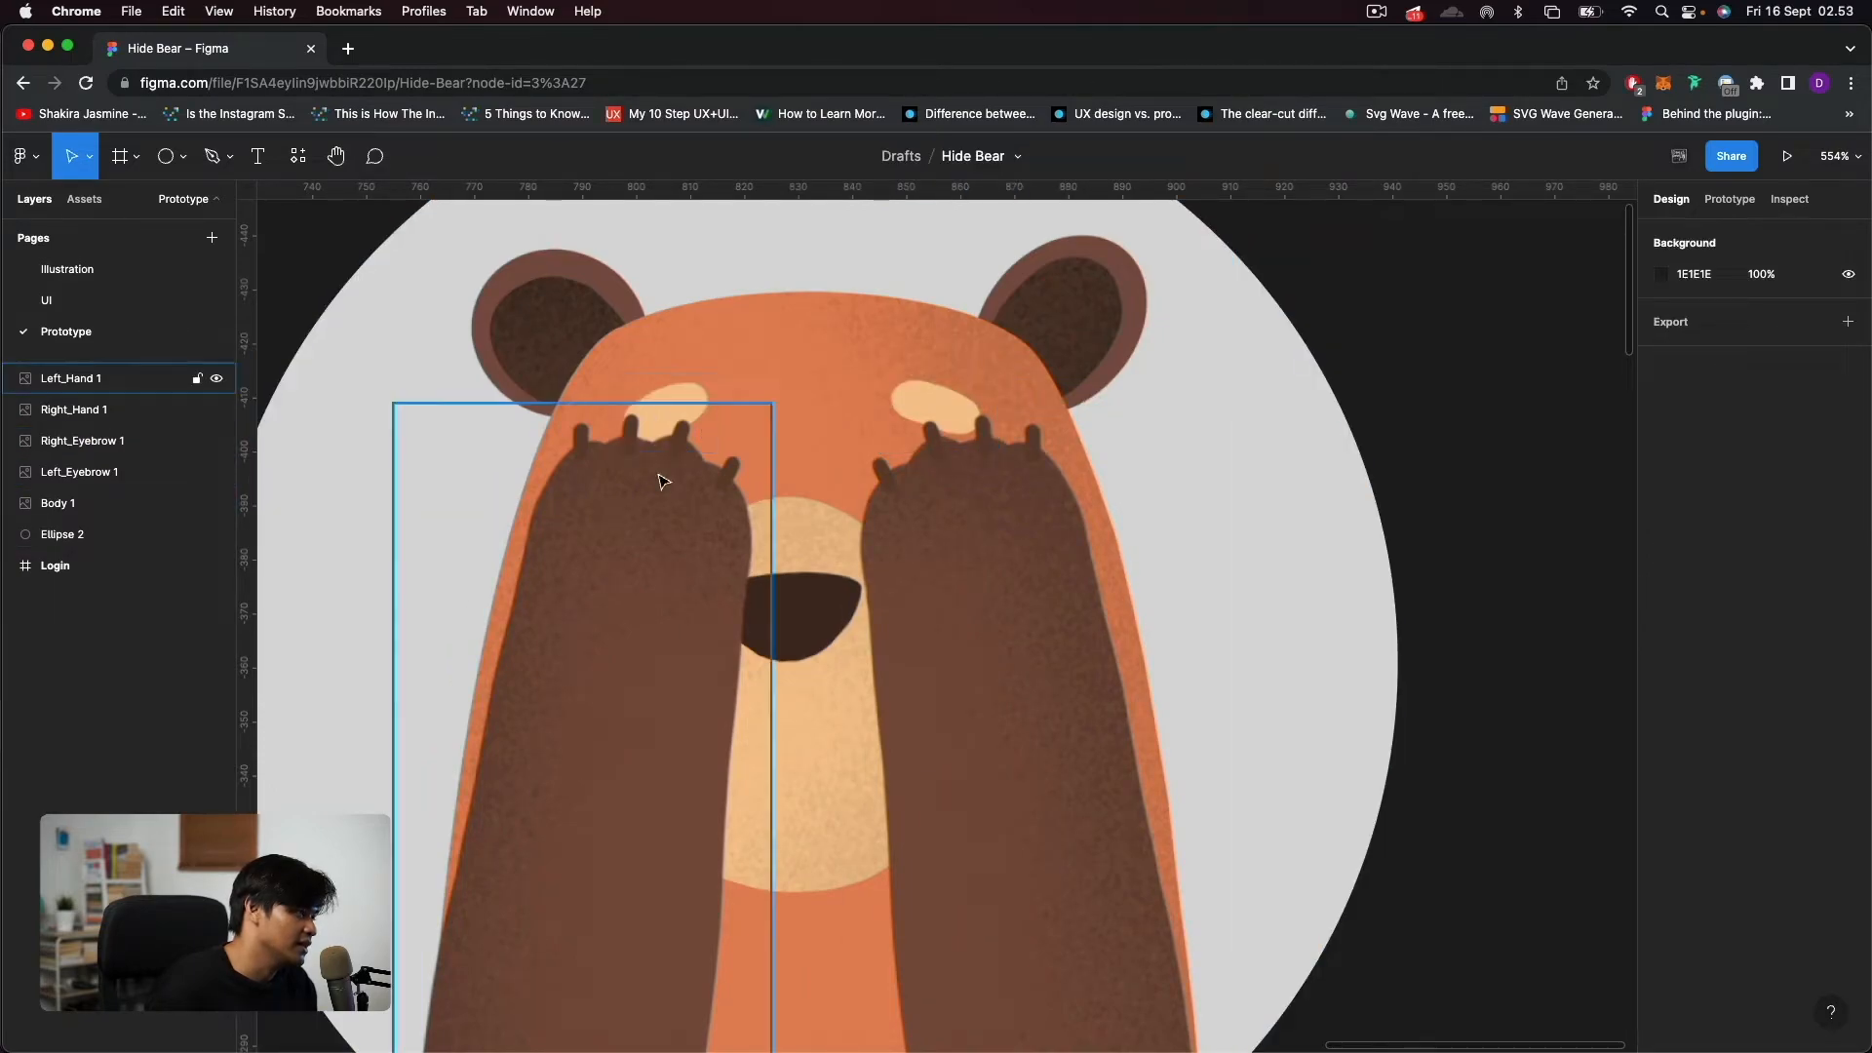
# Select all five bear parts with Ellipse 2 and mask the parts with the circle.
pyautogui.scroll(-5, 1190, 656)
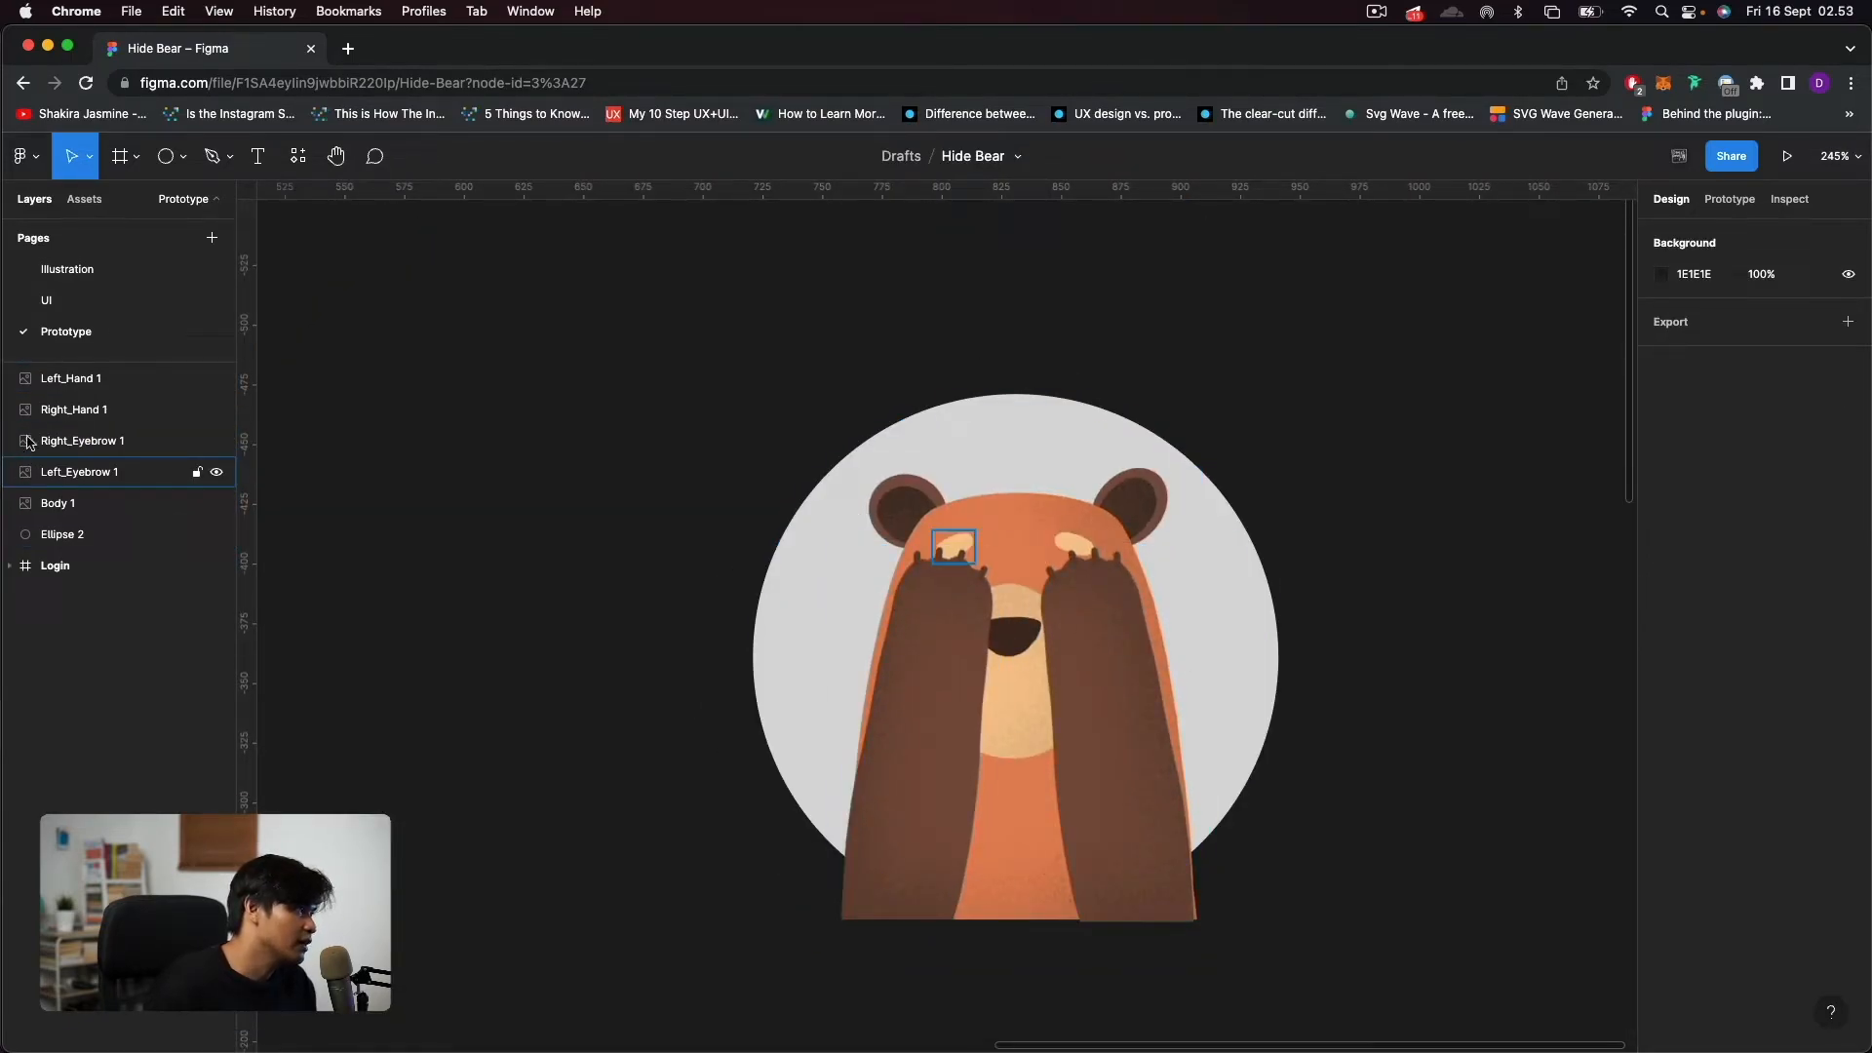
pyautogui.click(61, 534)
pyautogui.keyDown('shift'); pyautogui.click(81, 388); pyautogui.keyUp('shift')
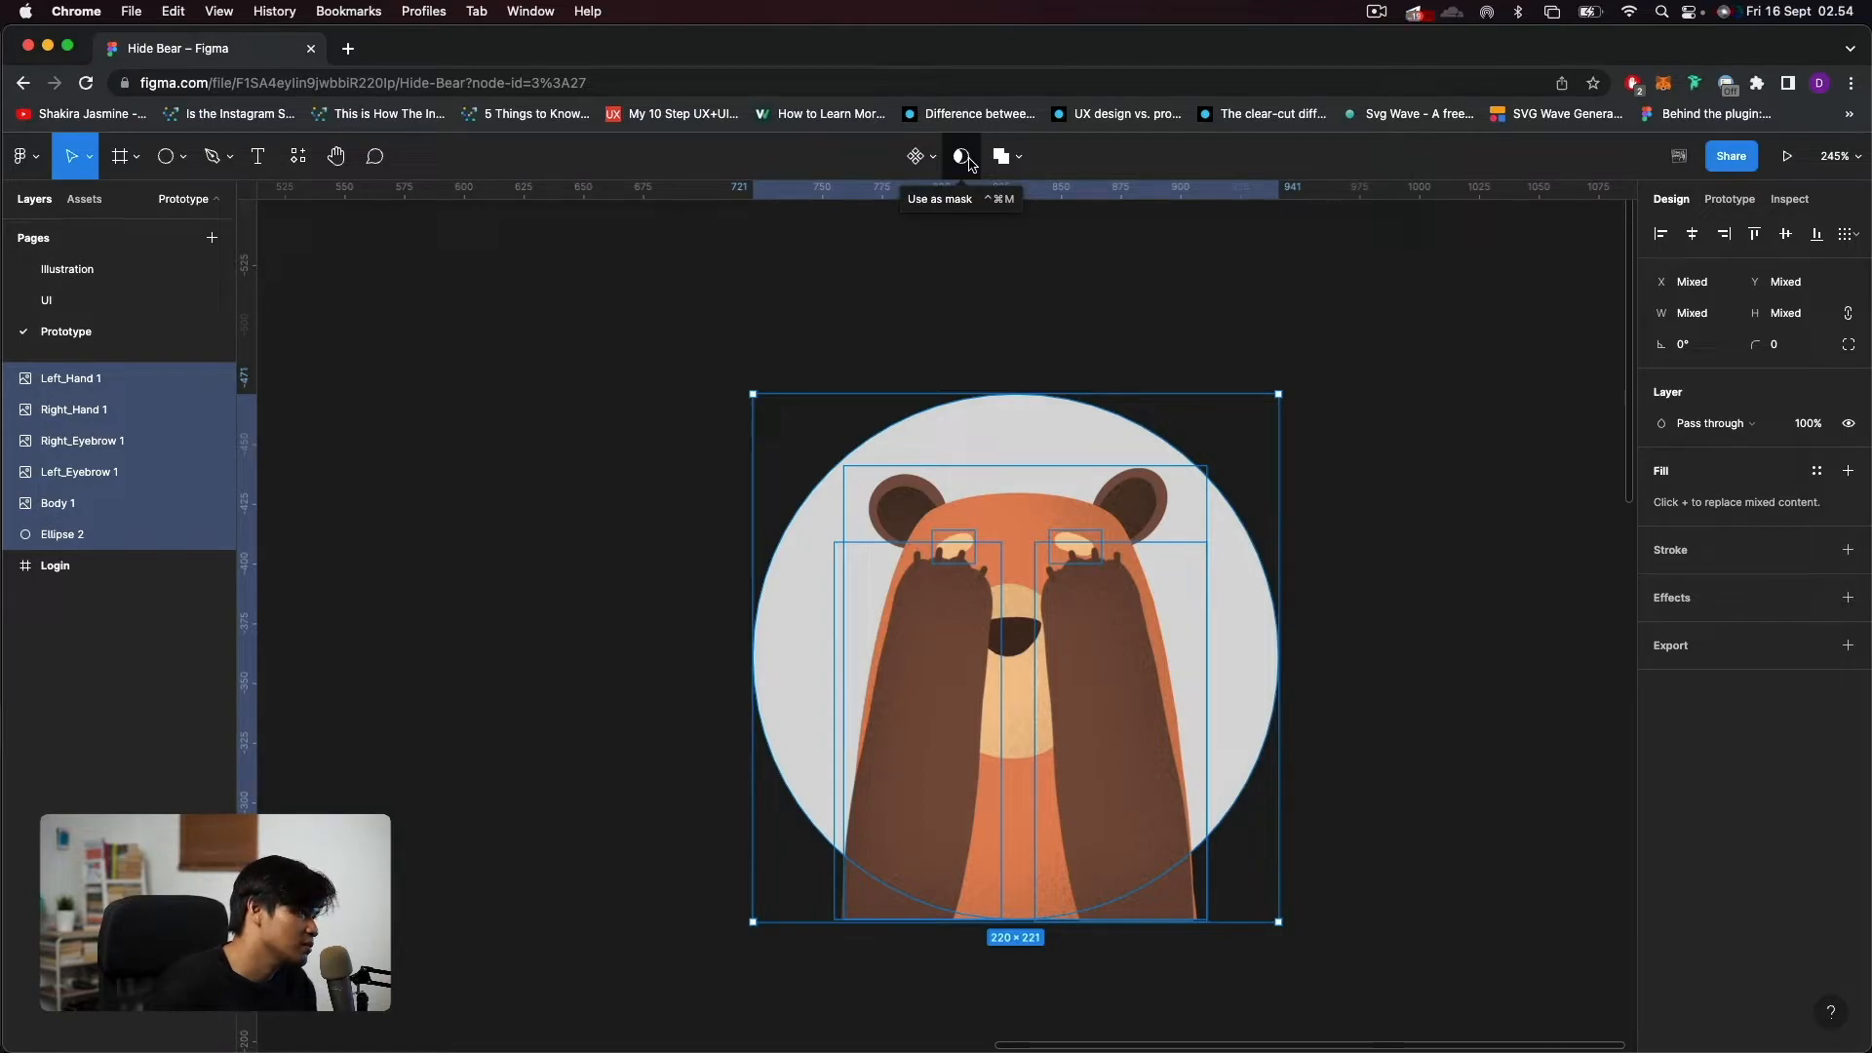
pyautogui.scroll(5, 887, 904)
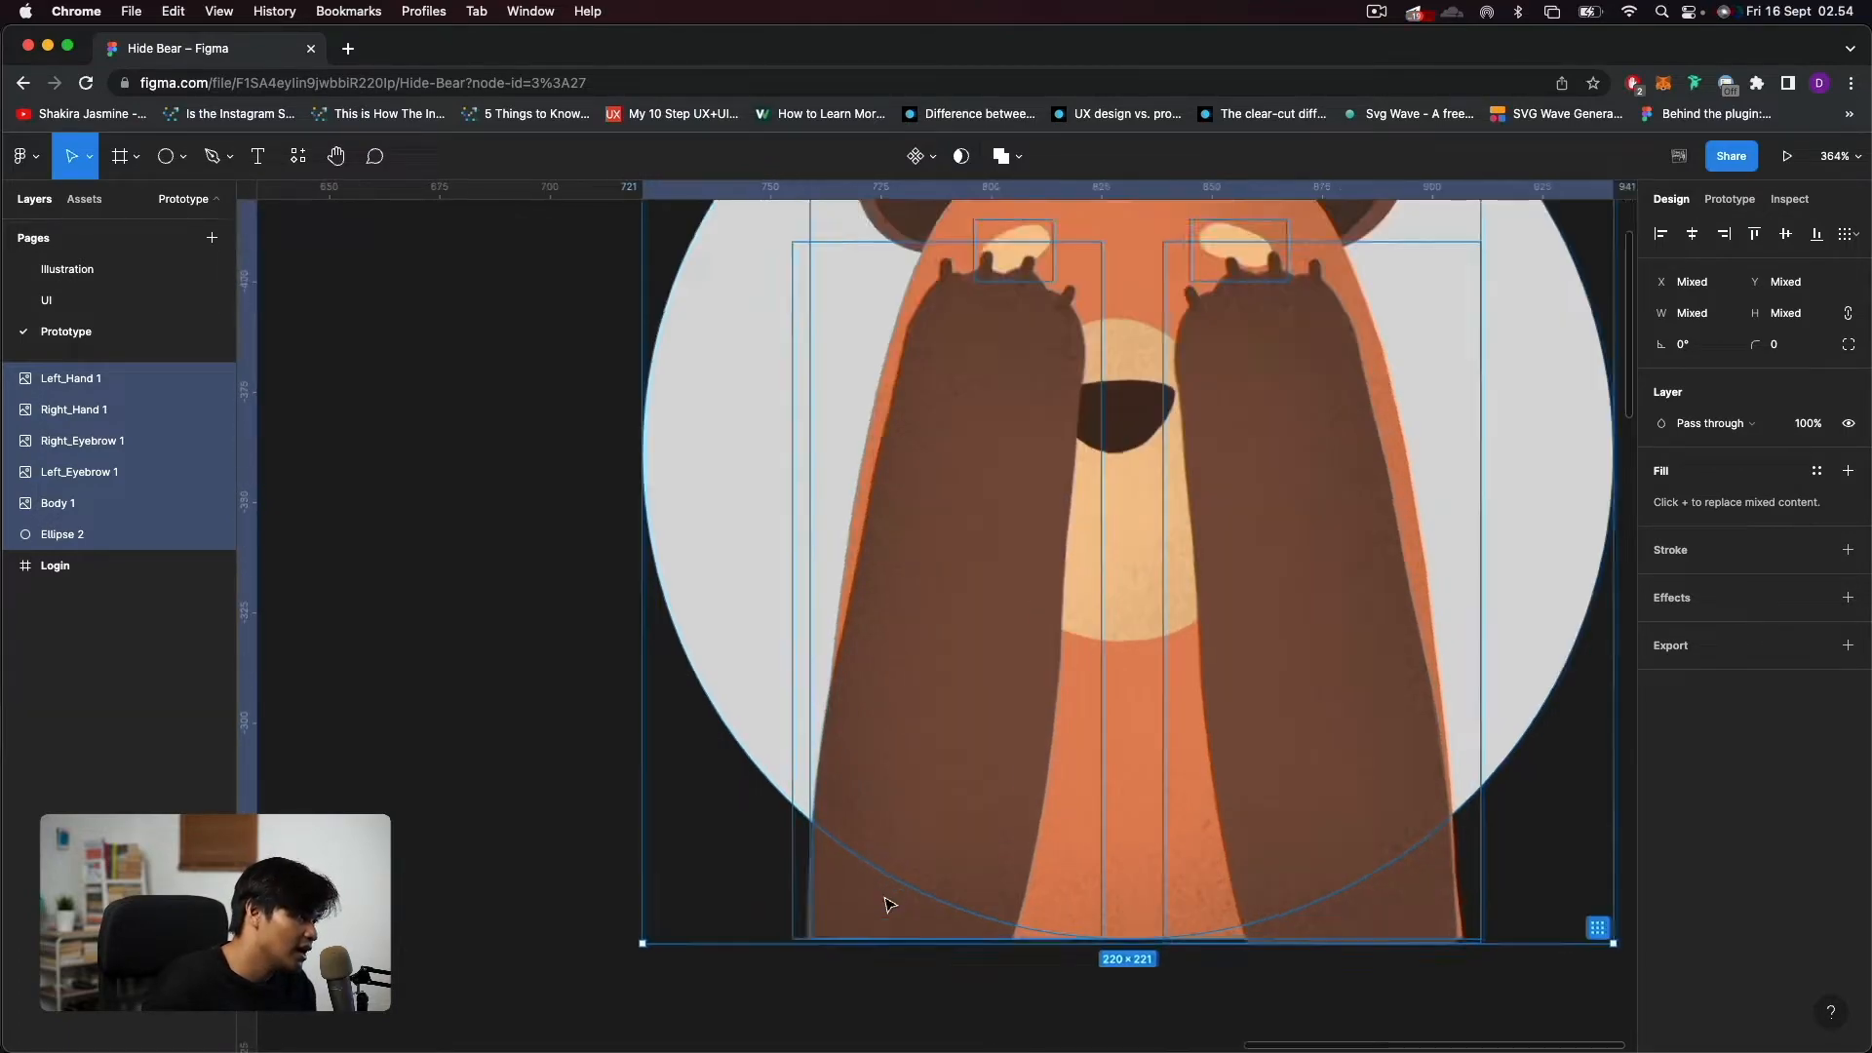
pyautogui.scroll(-3, 887, 905)
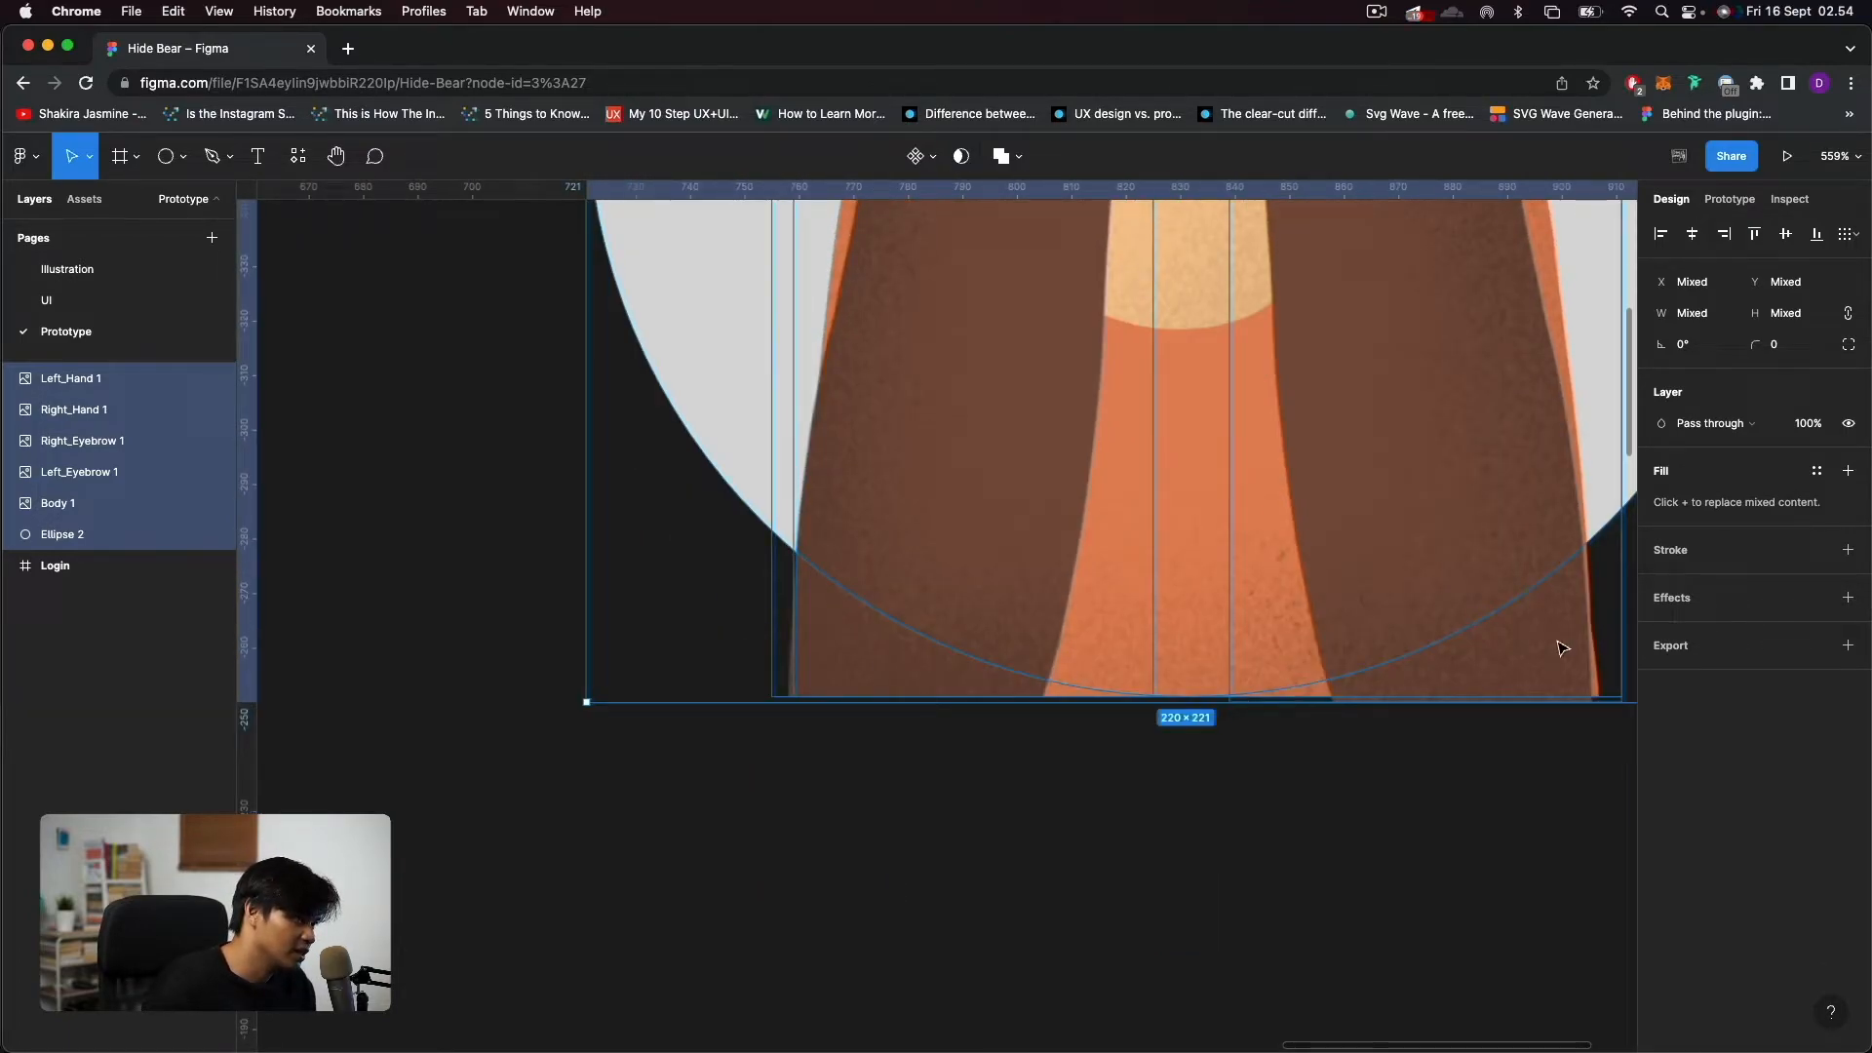
pyautogui.scroll(-4, 1404, 567)
pyautogui.scroll(3, 1404, 567)
pyautogui.hscroll(3, 1404, 567)
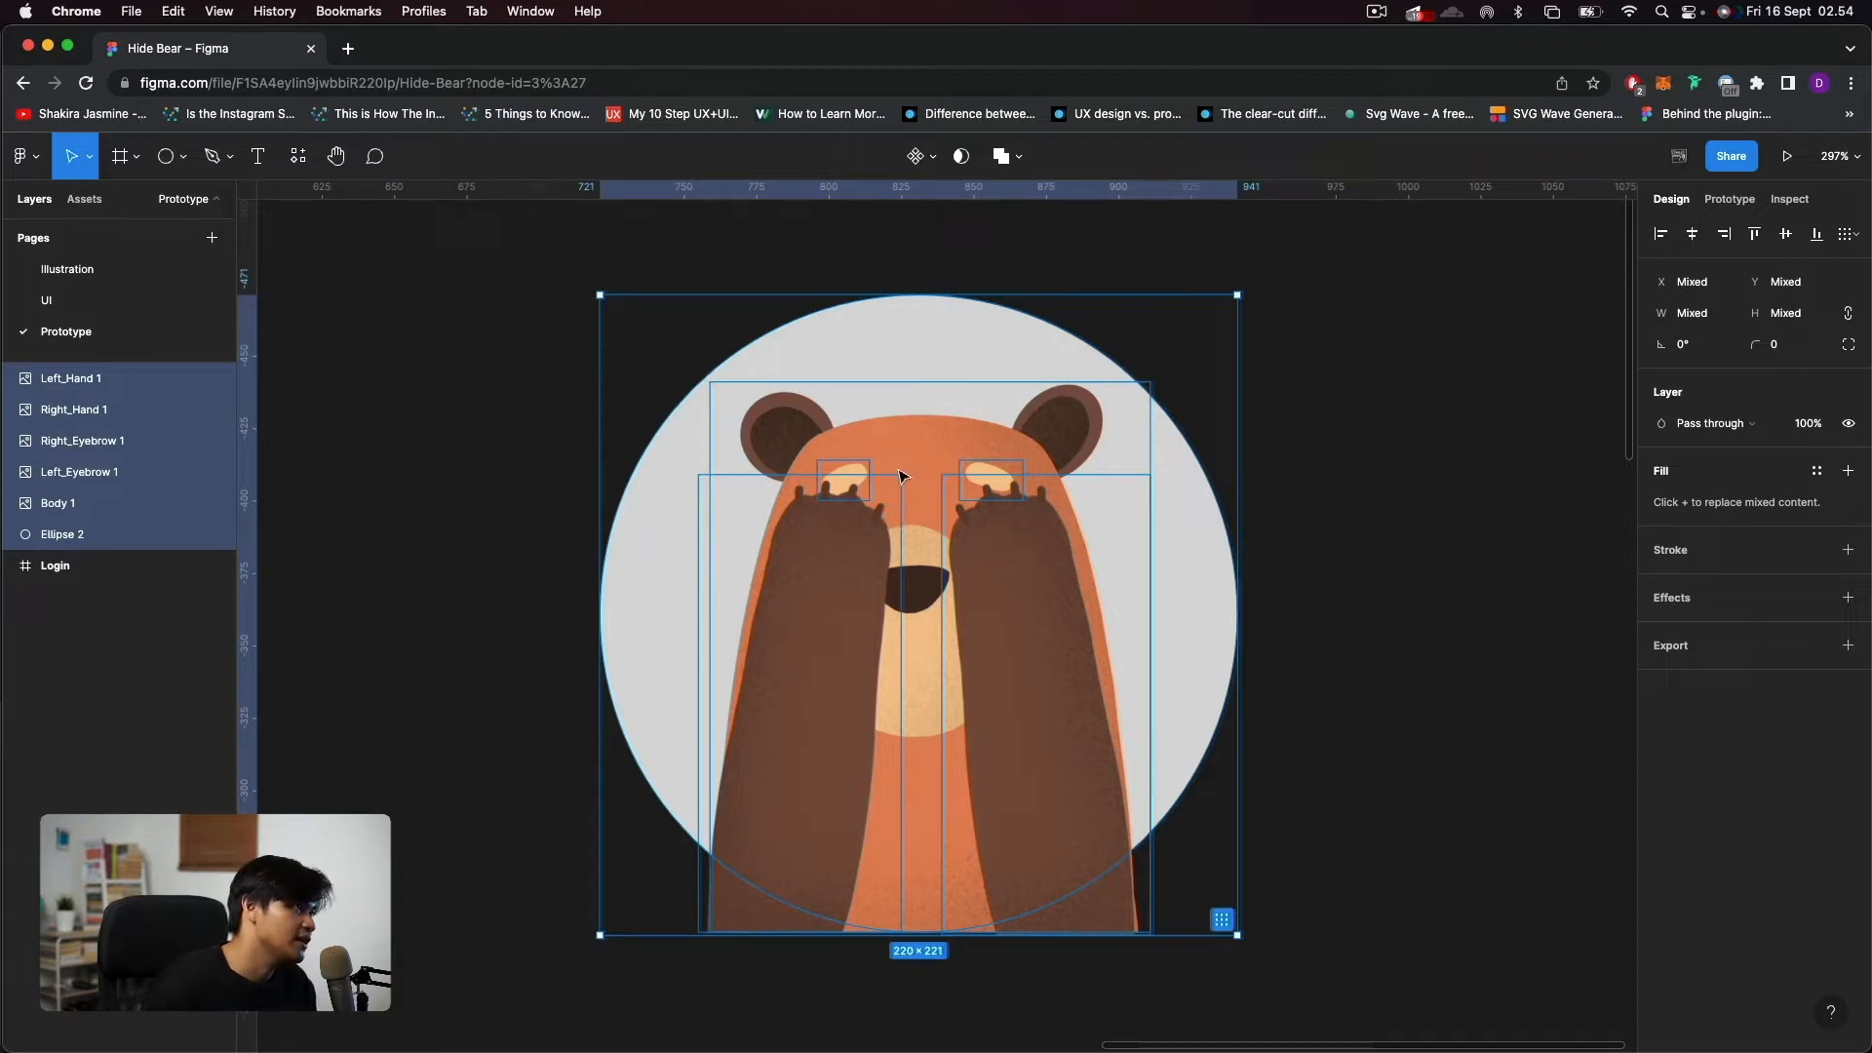
pyautogui.click(962, 159)
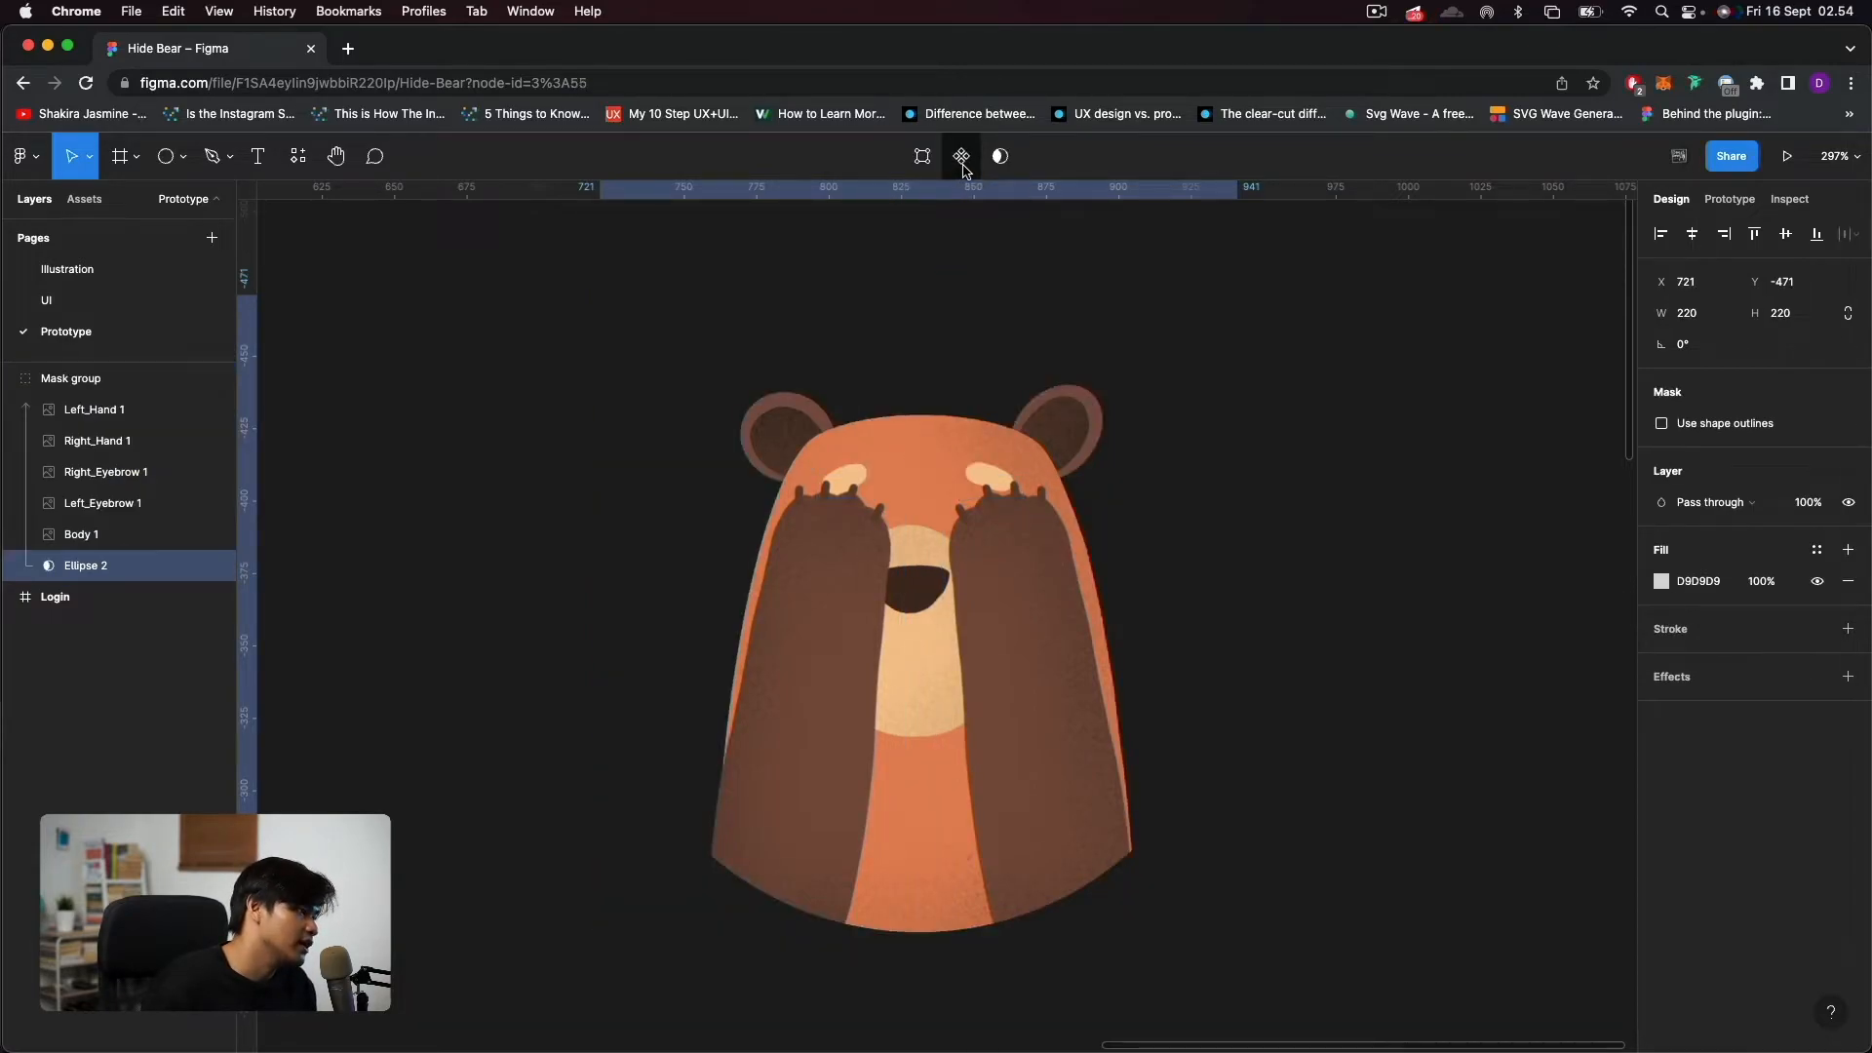
pyautogui.click(1158, 840)
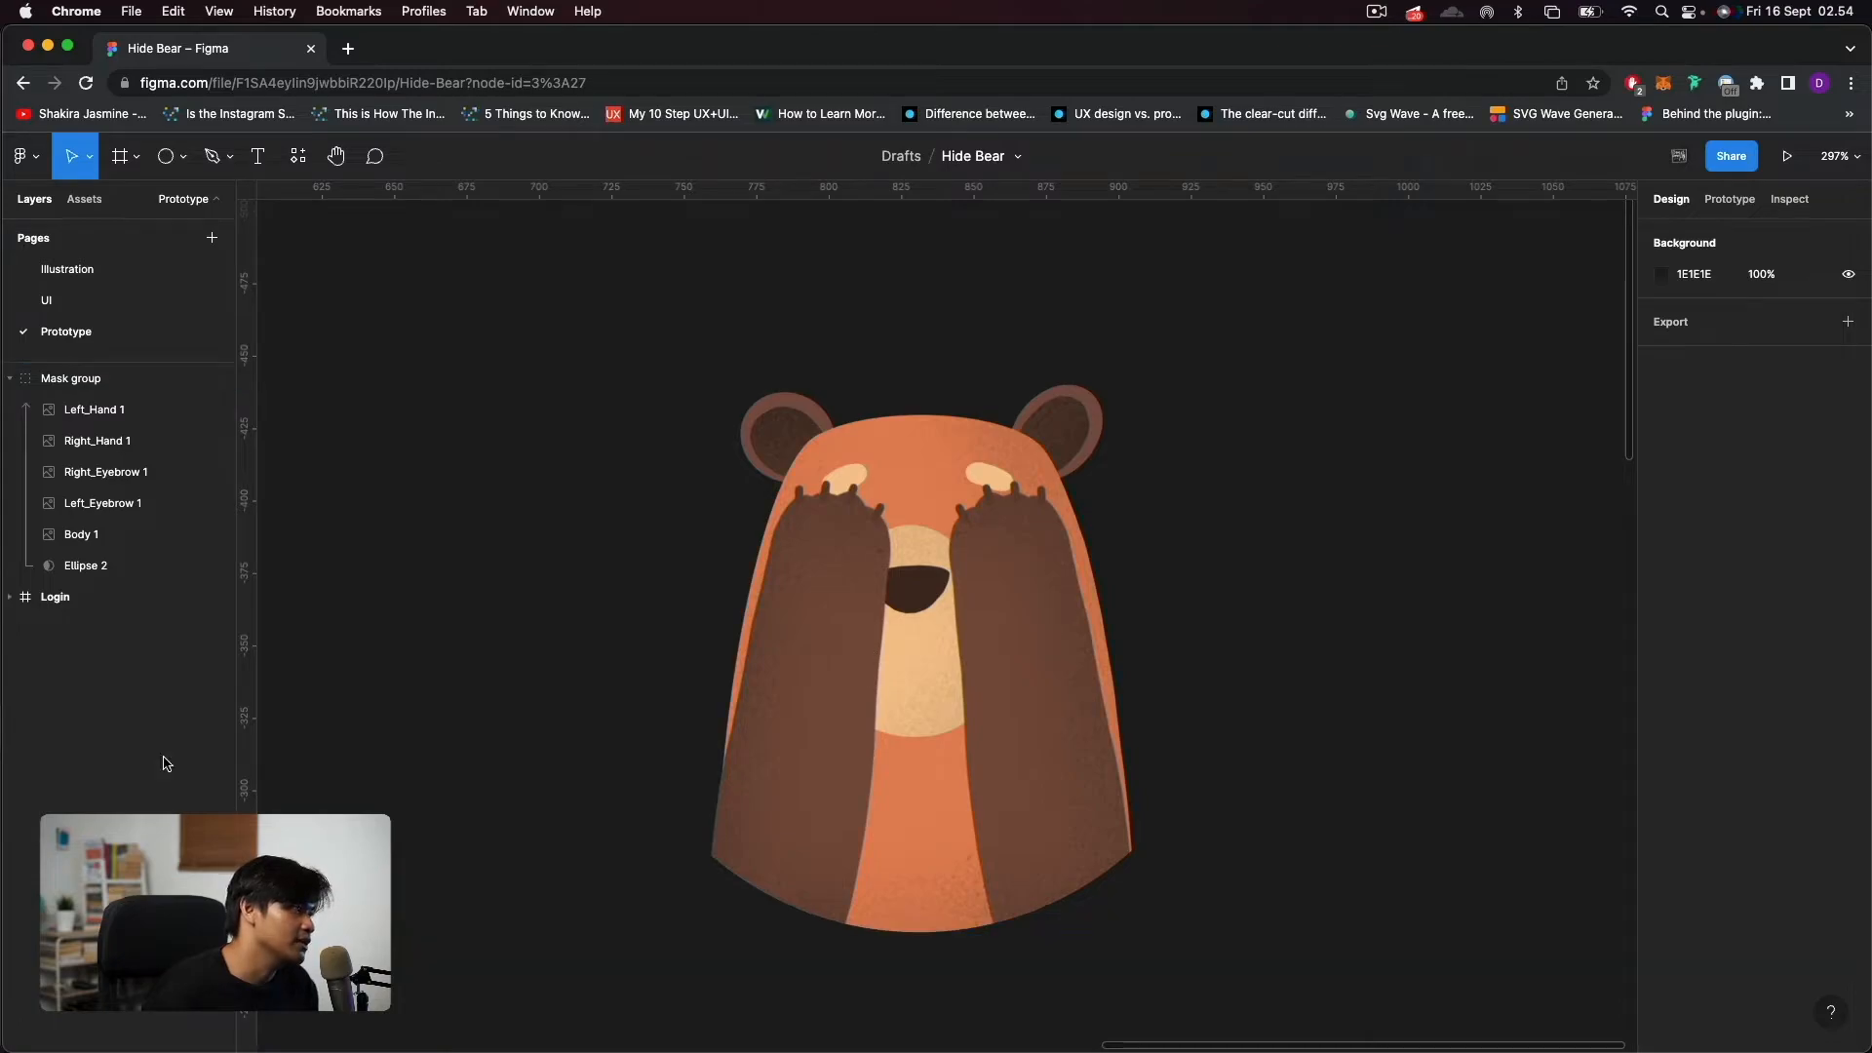
# Duplicate Ellipse 2 inside the mask group and turn off the mask on the original so it serves as the background.
pyautogui.click(88, 567)
pyautogui.press('super+d')
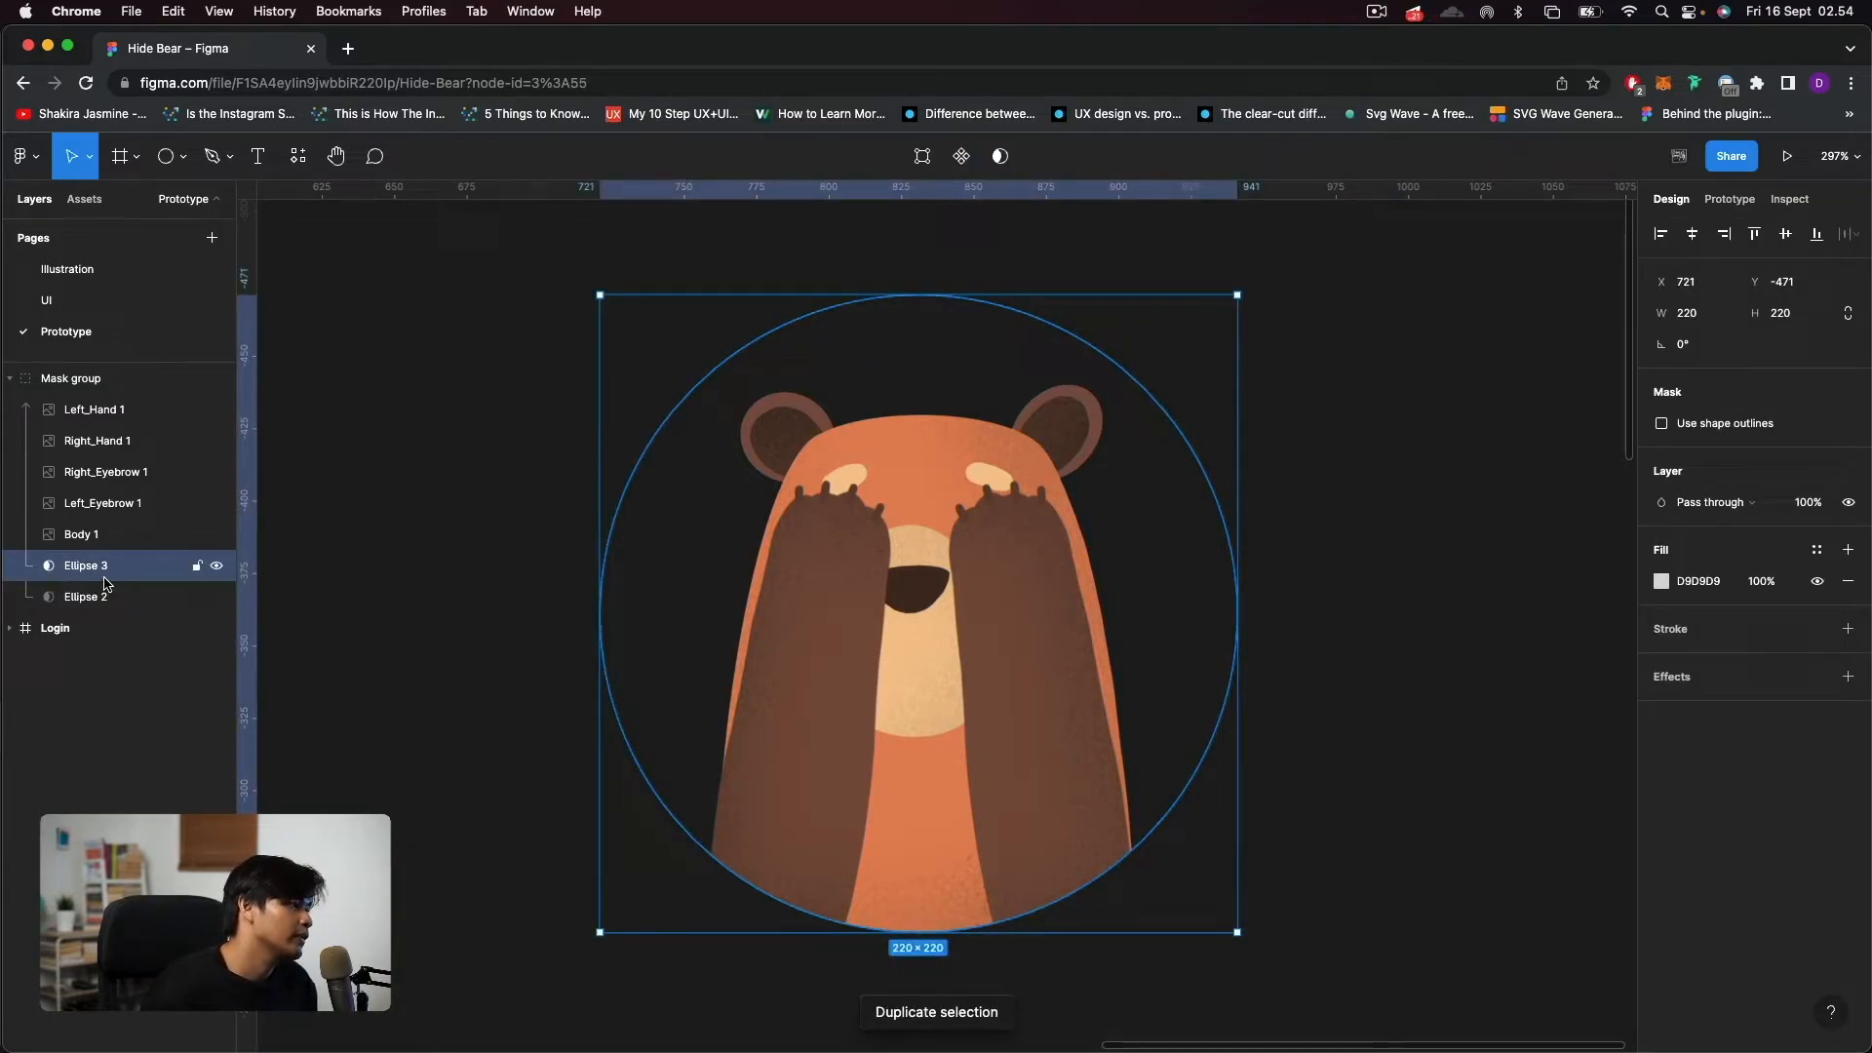
pyautogui.click(65, 595)
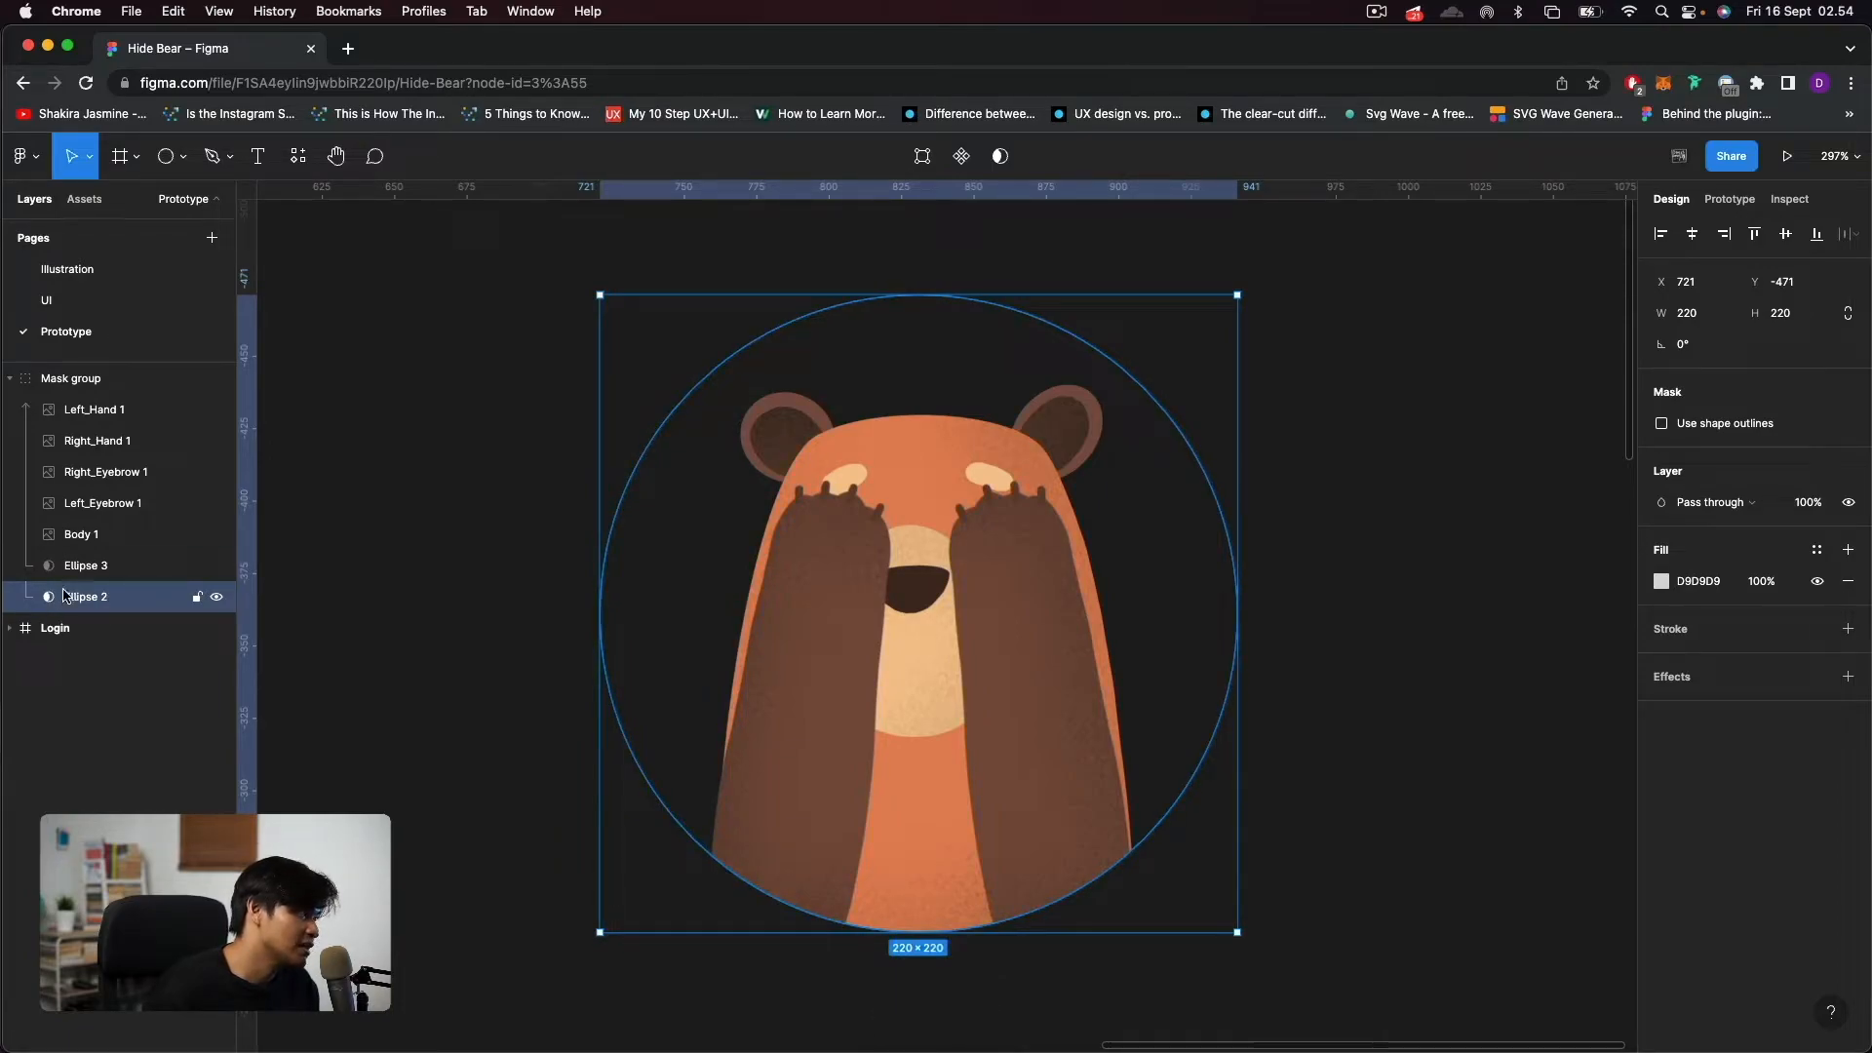
pyautogui.click(998, 158)
pyautogui.scroll(-5, 1412, 594)
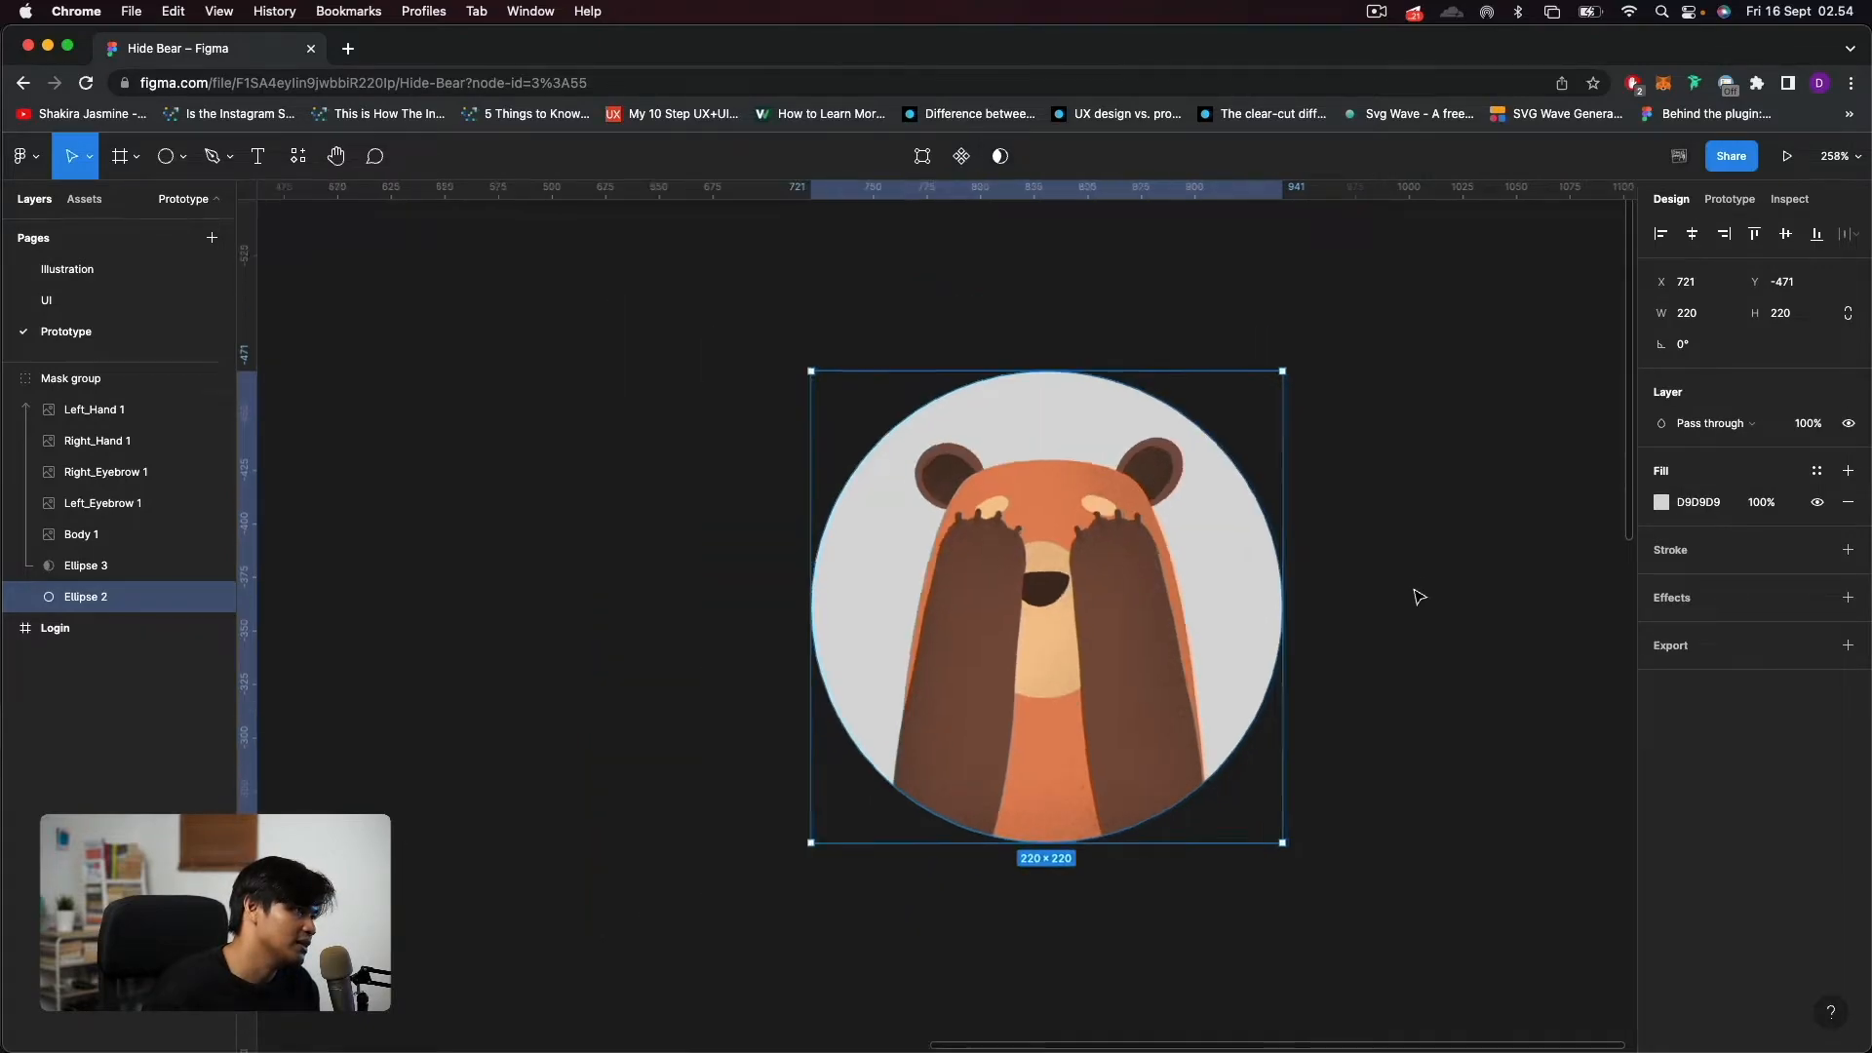
pyautogui.click(1417, 611)
pyautogui.moveTo(1309, 733); pyautogui.dragTo(1077, 729)
pyautogui.scroll(-3, 747, 772)
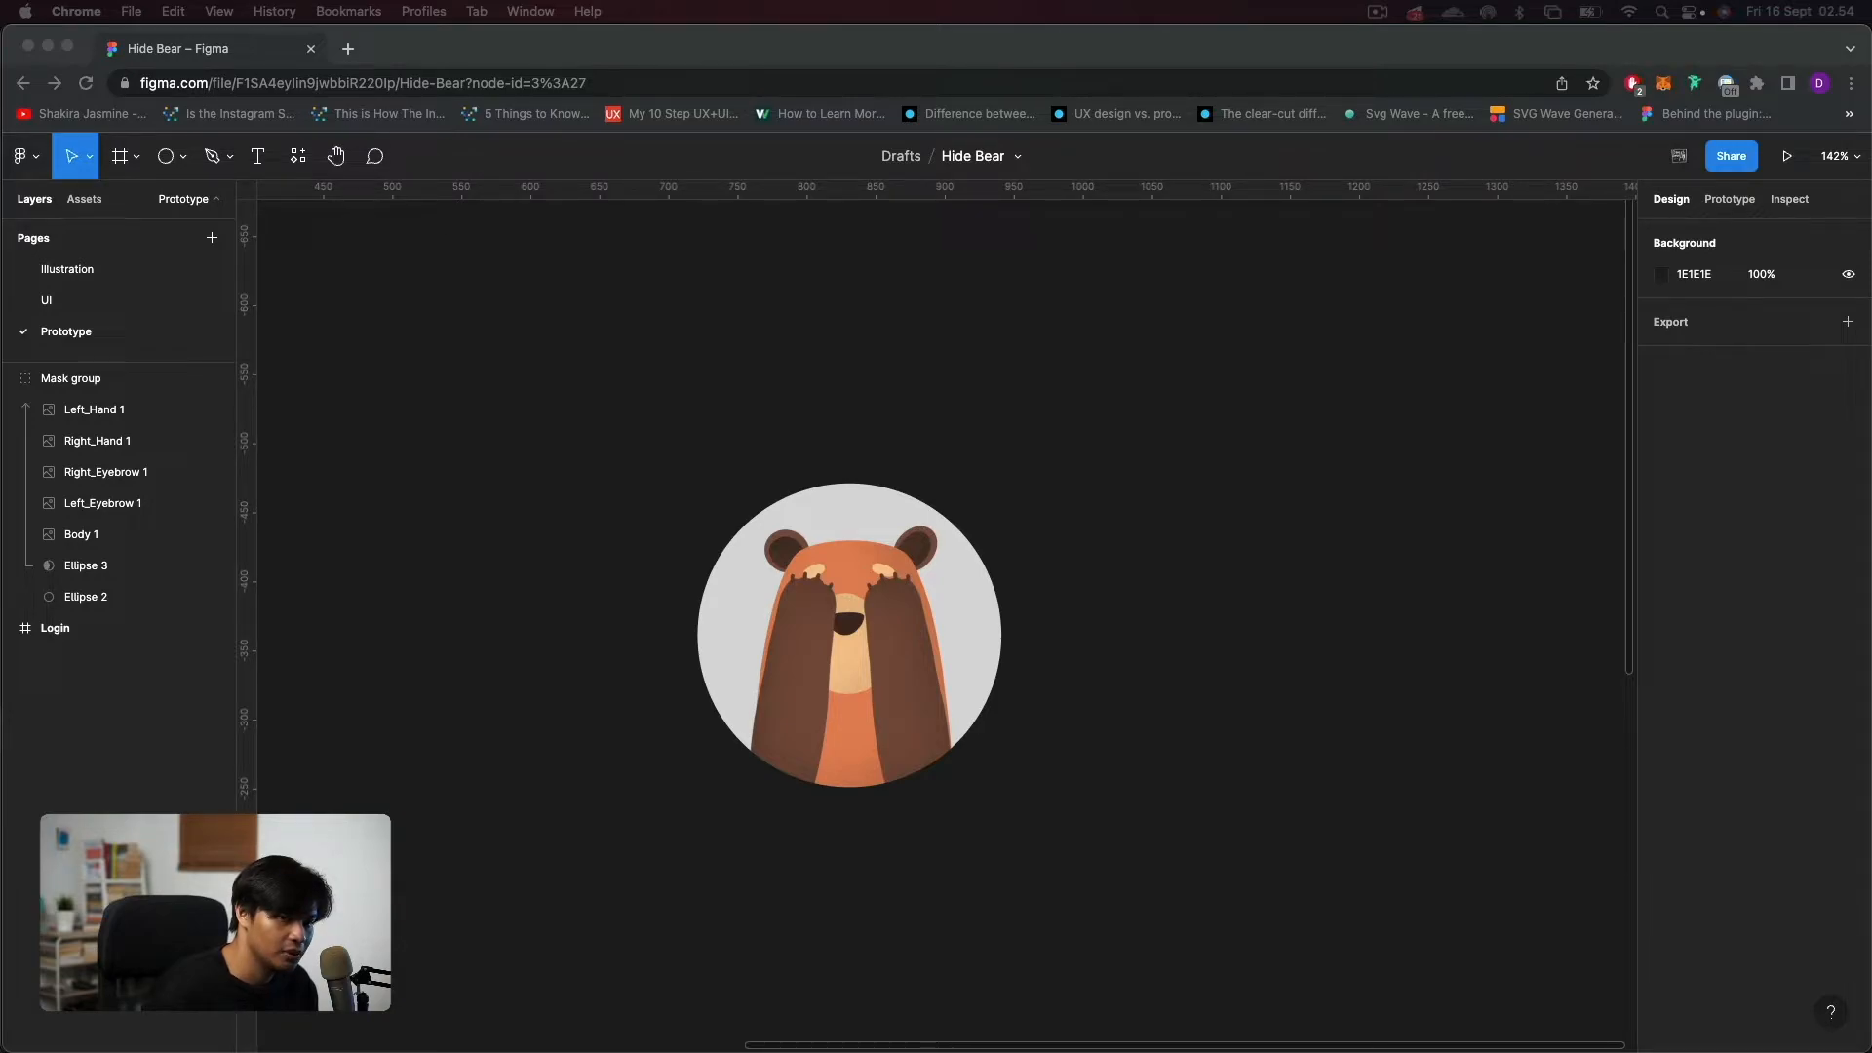
# Set the fill of the background circle Ellipse 2 to B79EFF.
pyautogui.click(895, 557)
pyautogui.click(94, 596)
pyautogui.click(1716, 512)
pyautogui.write('B79EFF')
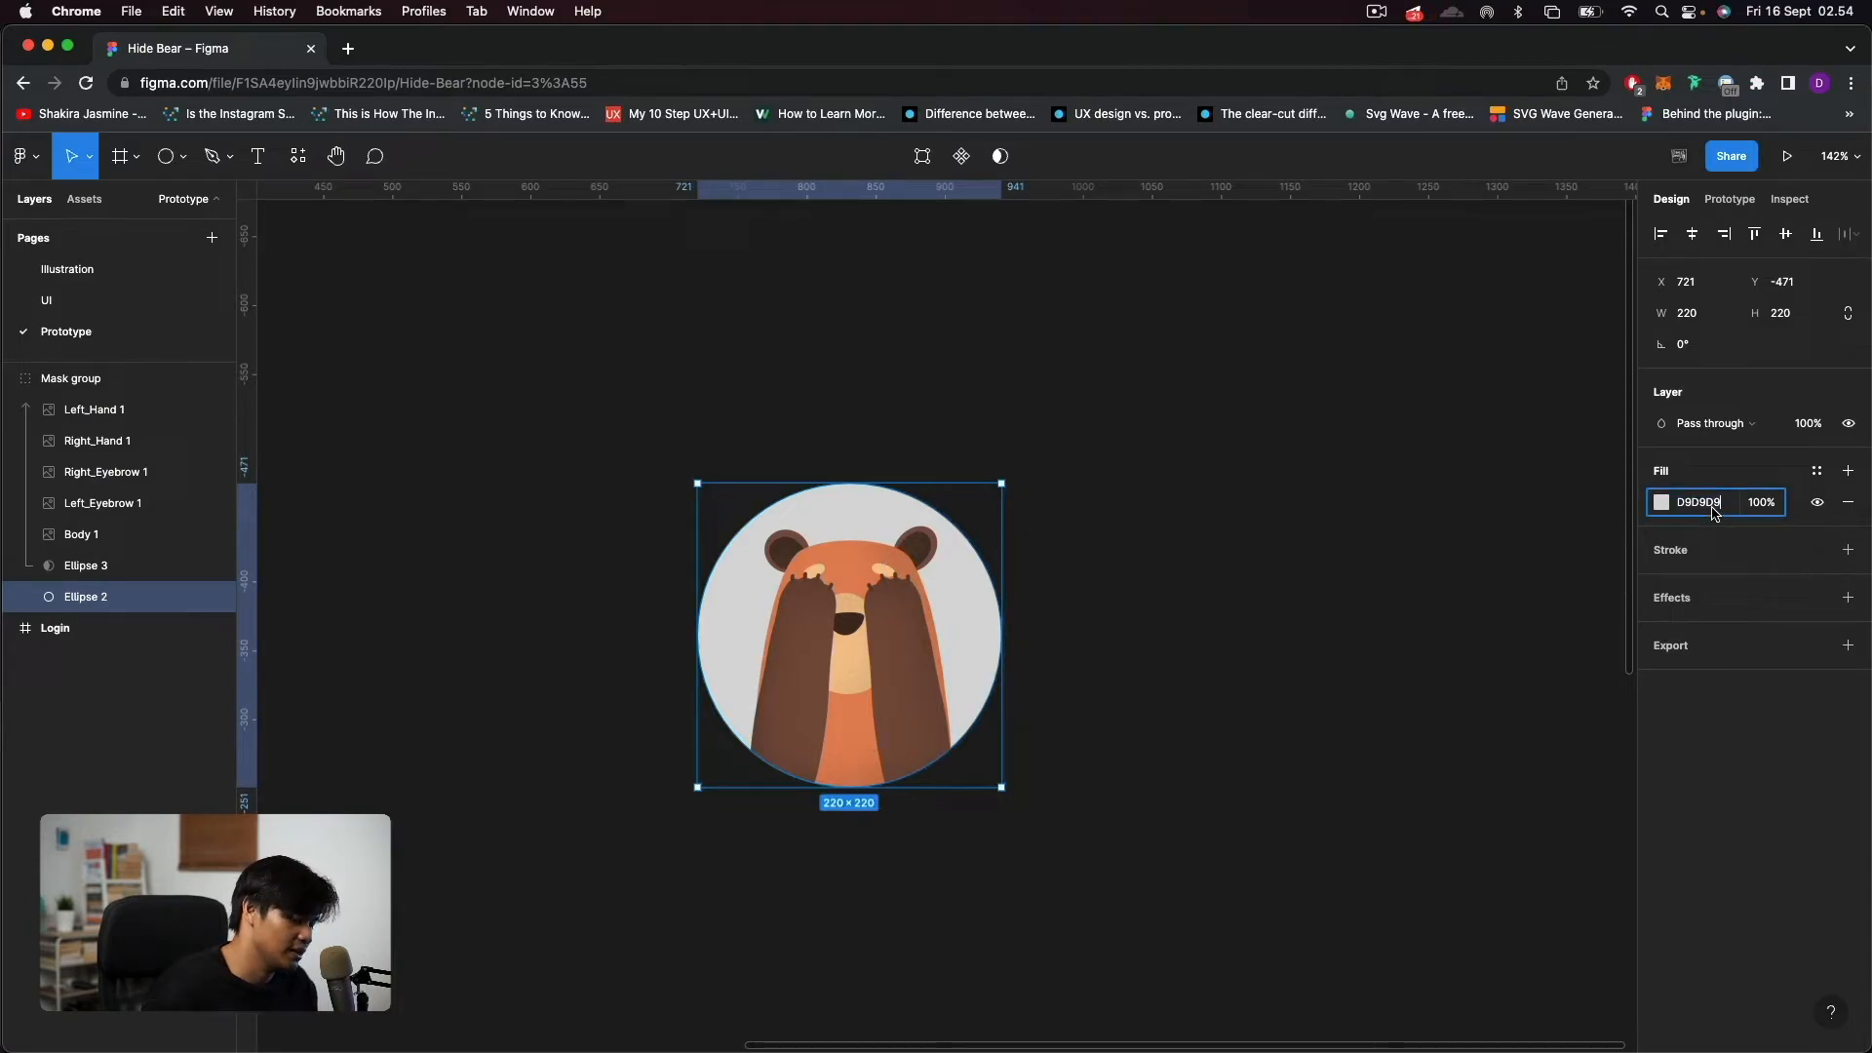
pyautogui.press('Return')
pyautogui.click(1227, 650)
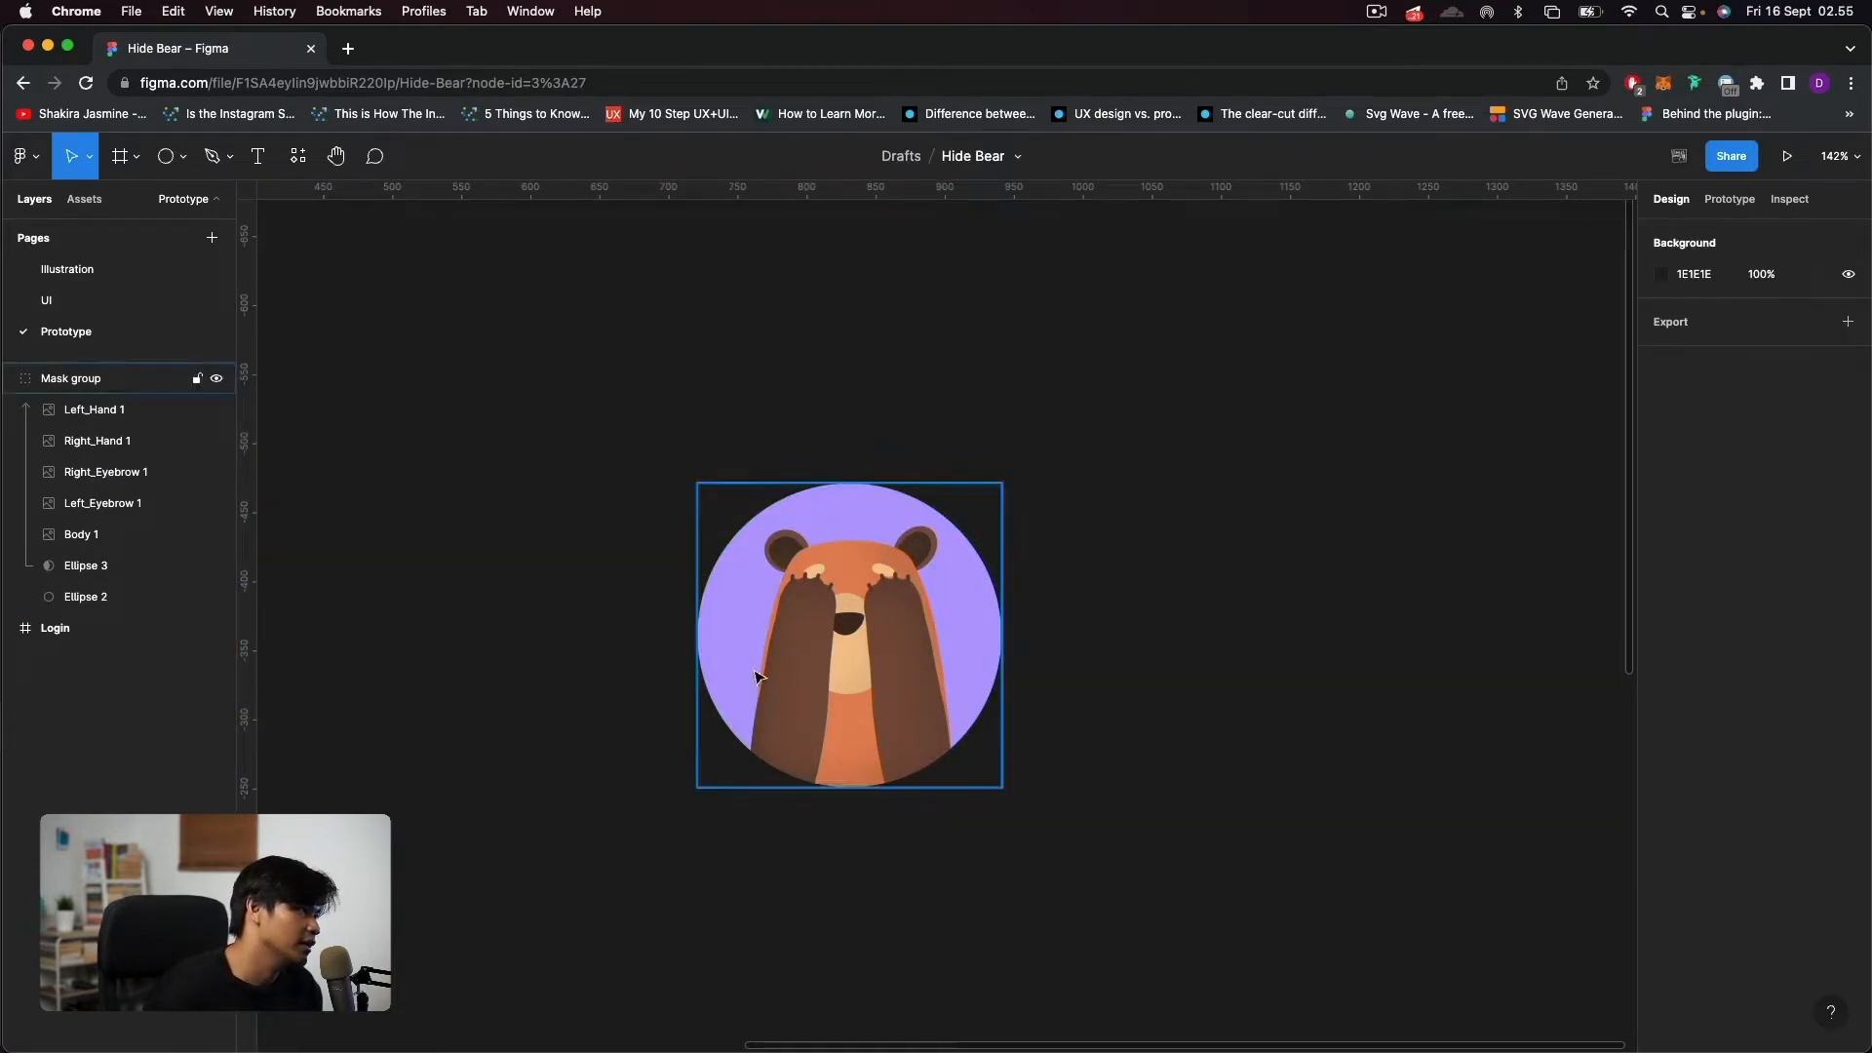
pyautogui.keyDown('super'); pyautogui.click(958, 674); pyautogui.keyUp('super')
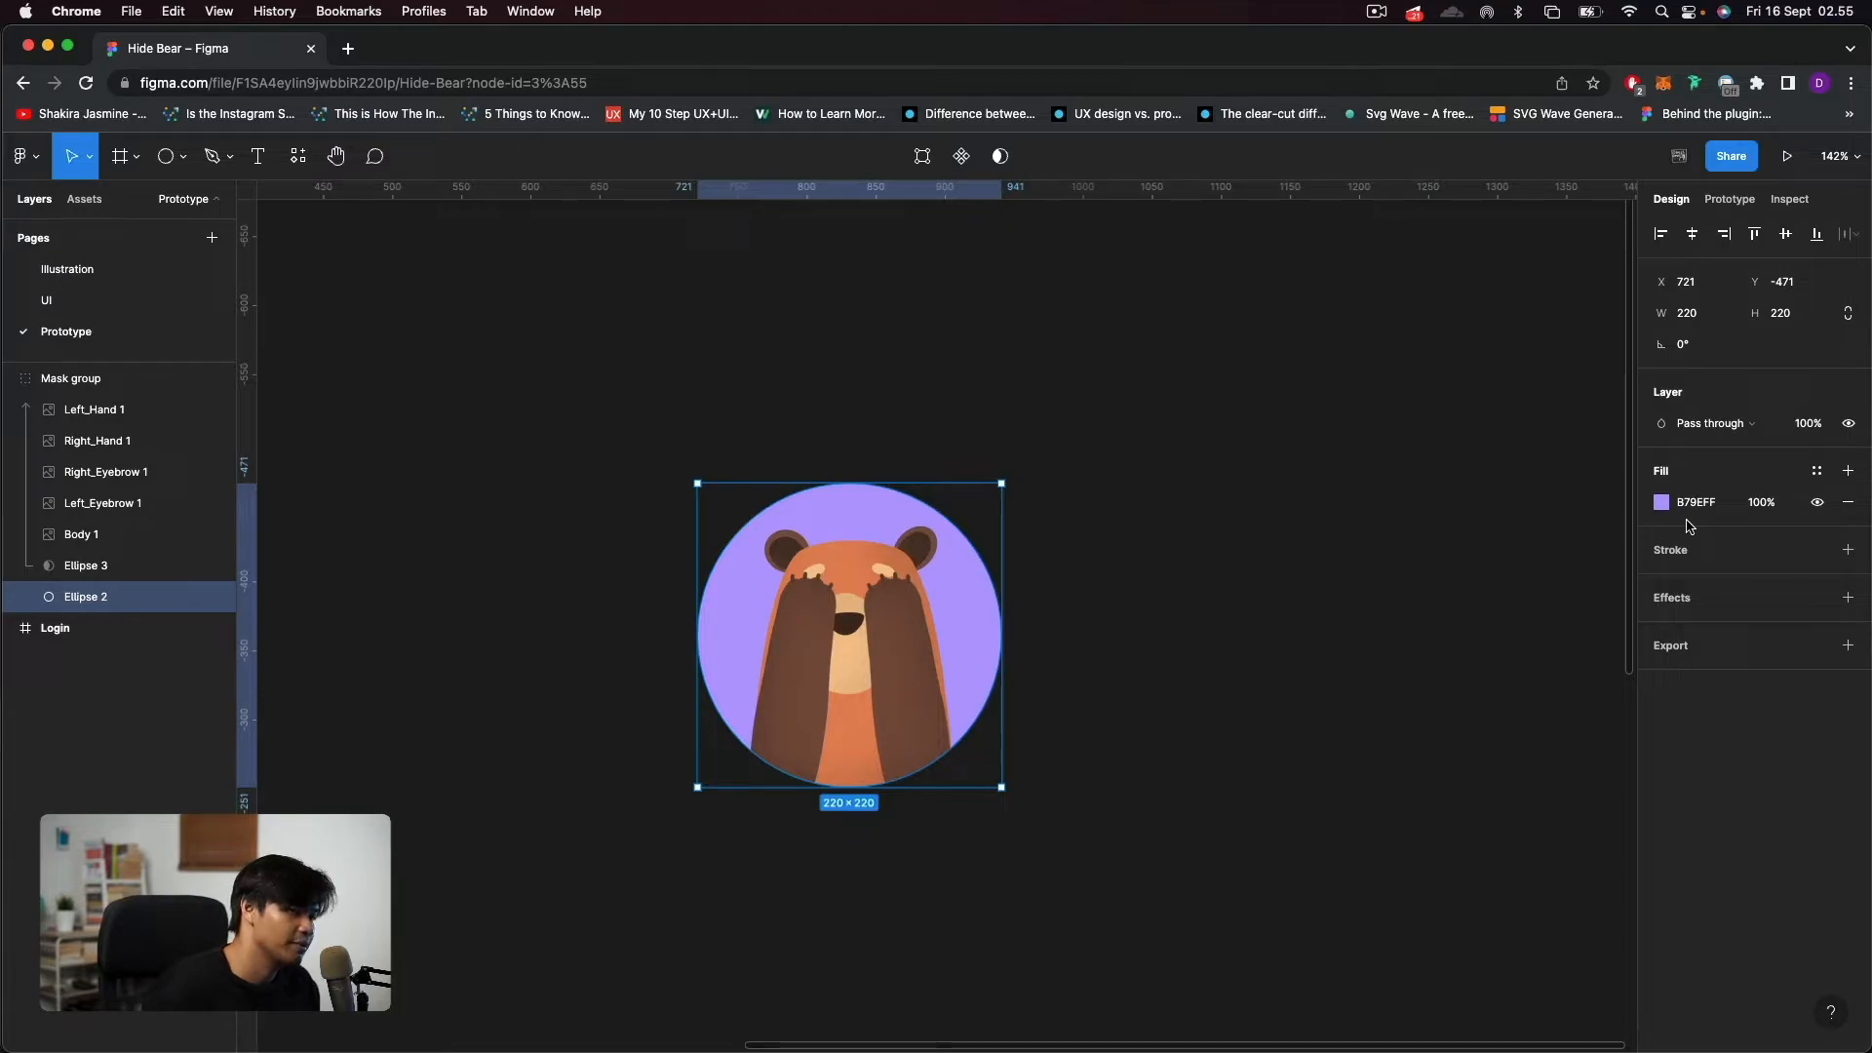
pyautogui.click(1267, 548)
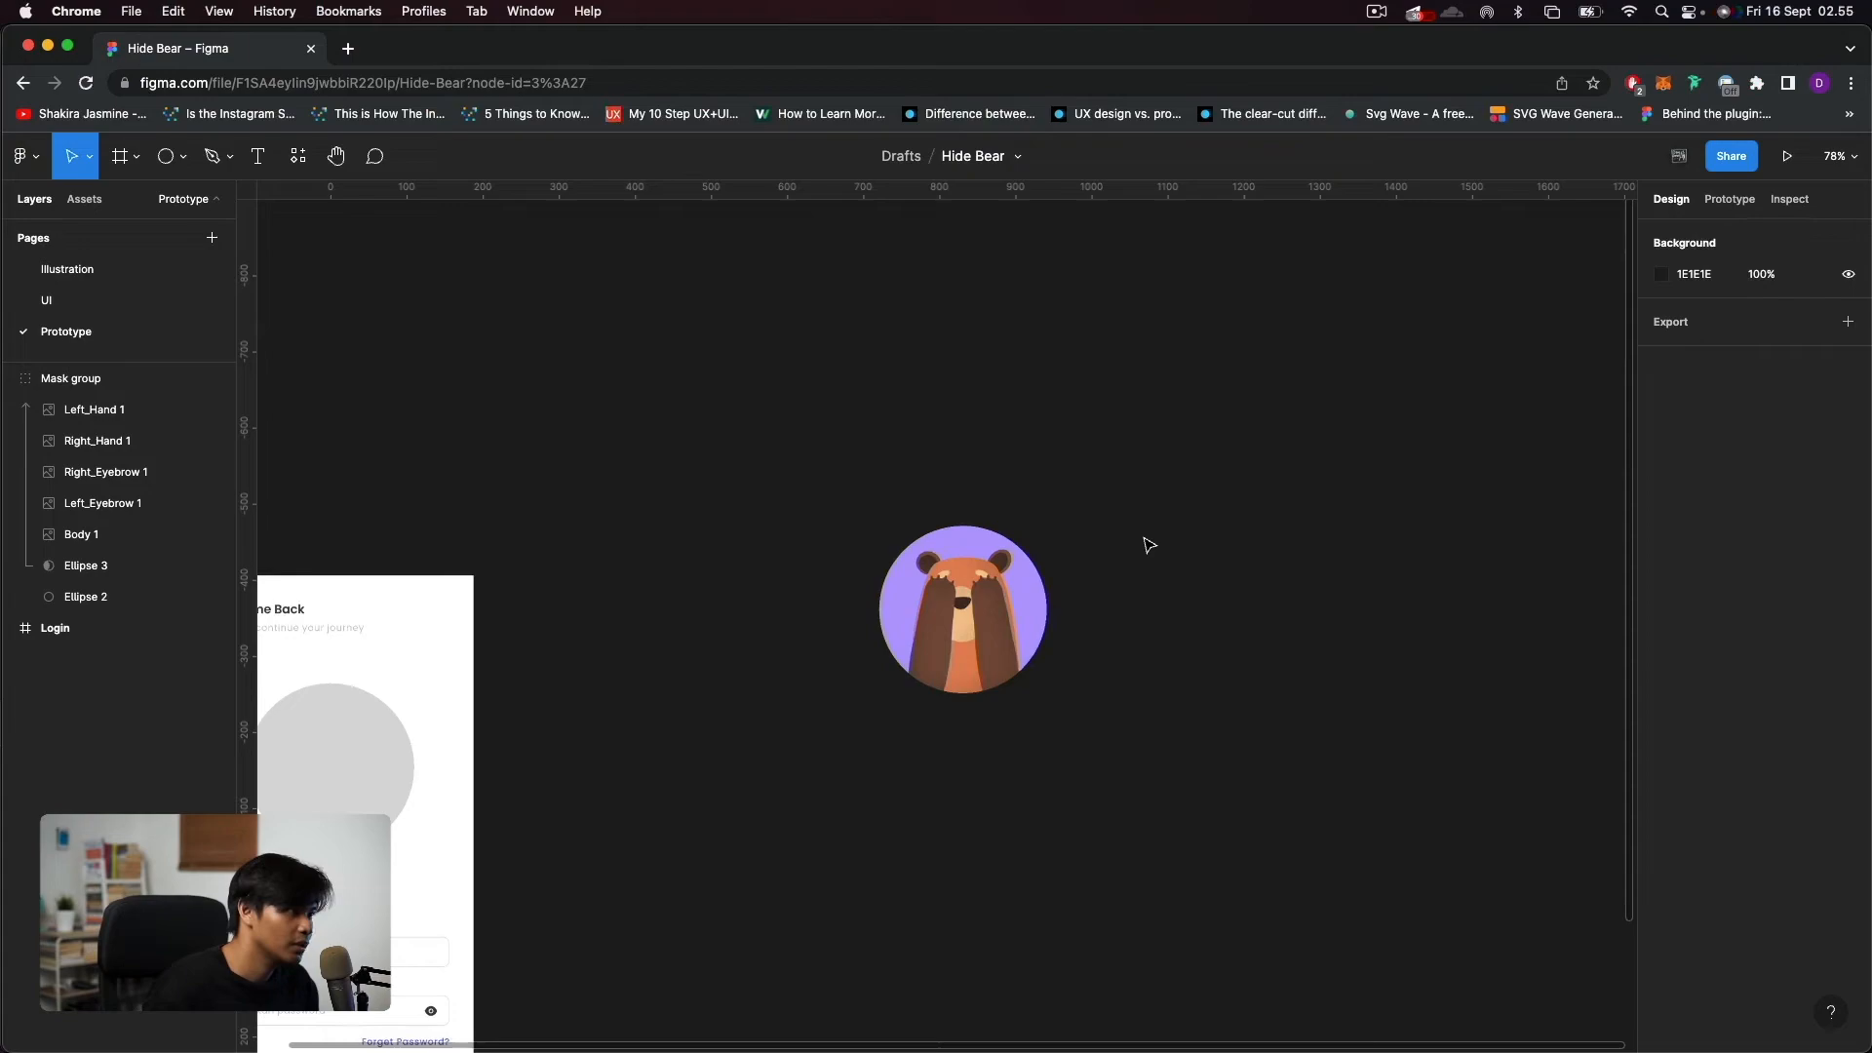
# Move the bear mask group into the Login frame, over the grey placeholder circle at X 77, Y 142.
pyautogui.moveTo(1148, 543); pyautogui.dragTo(1496, 522)
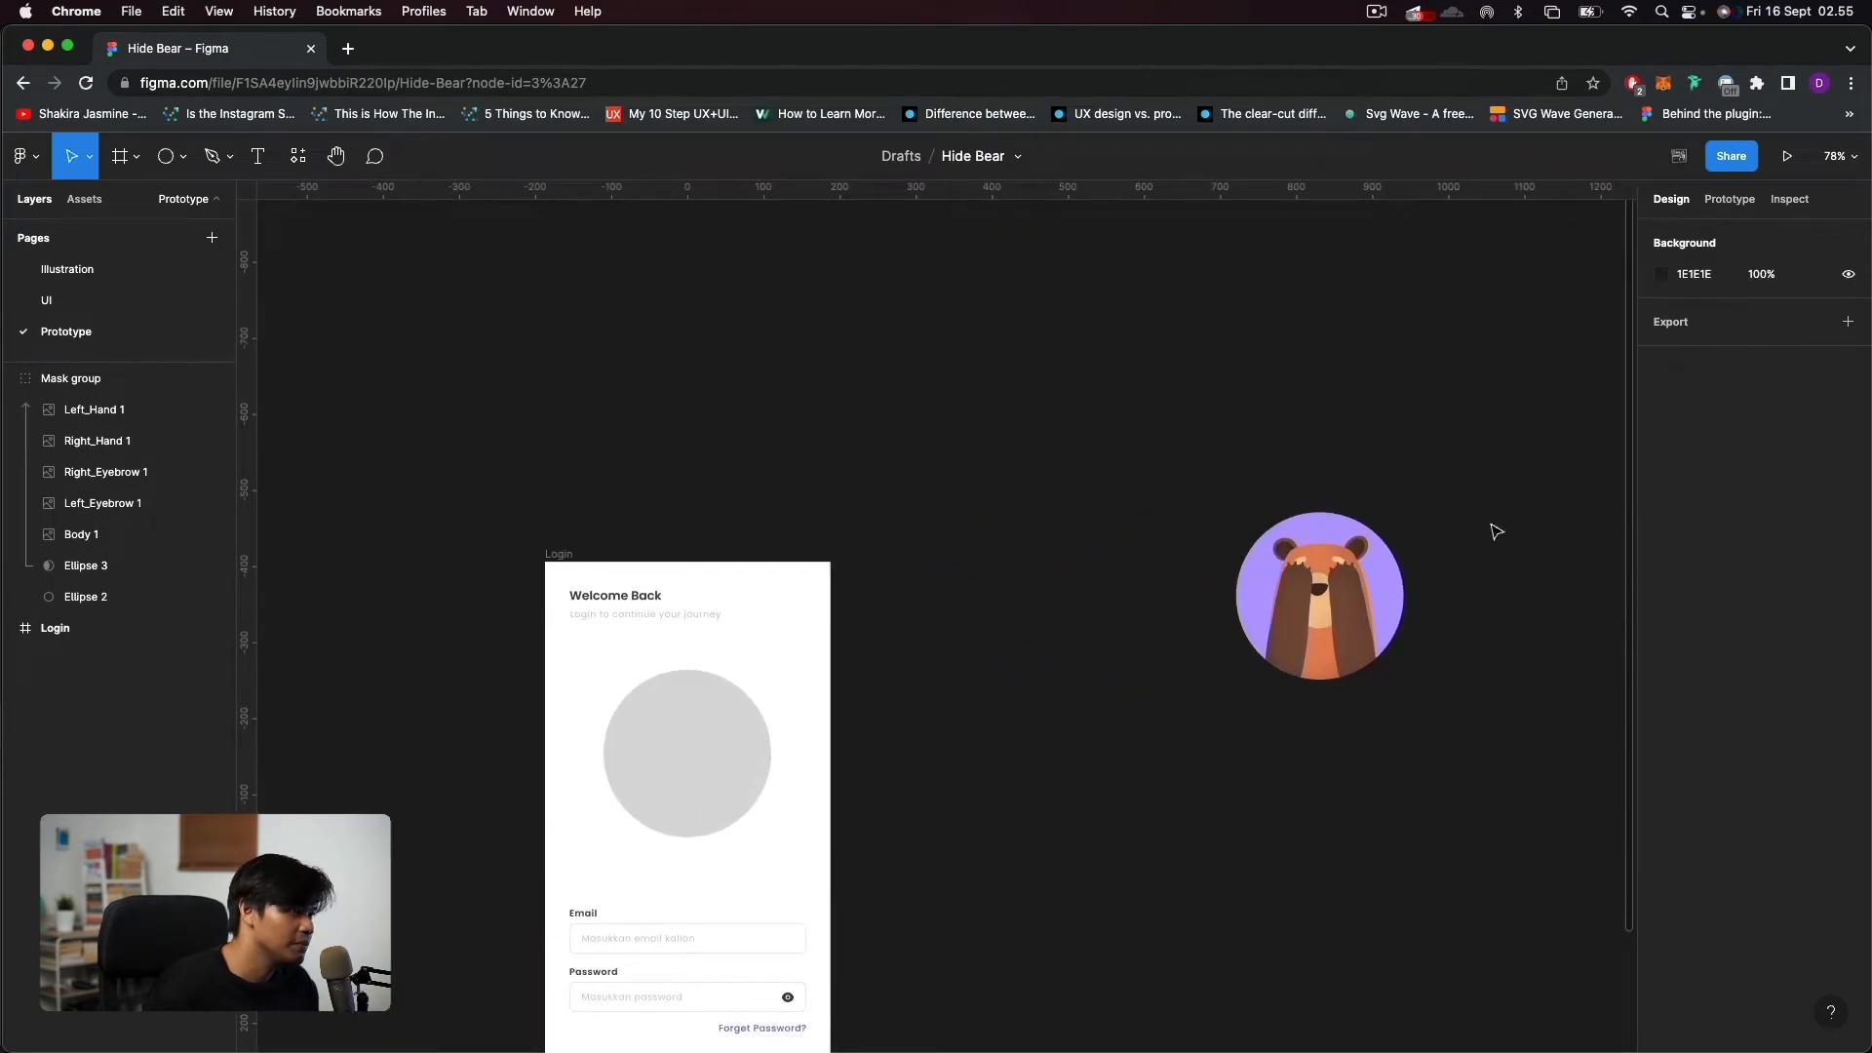
pyautogui.click(1258, 573)
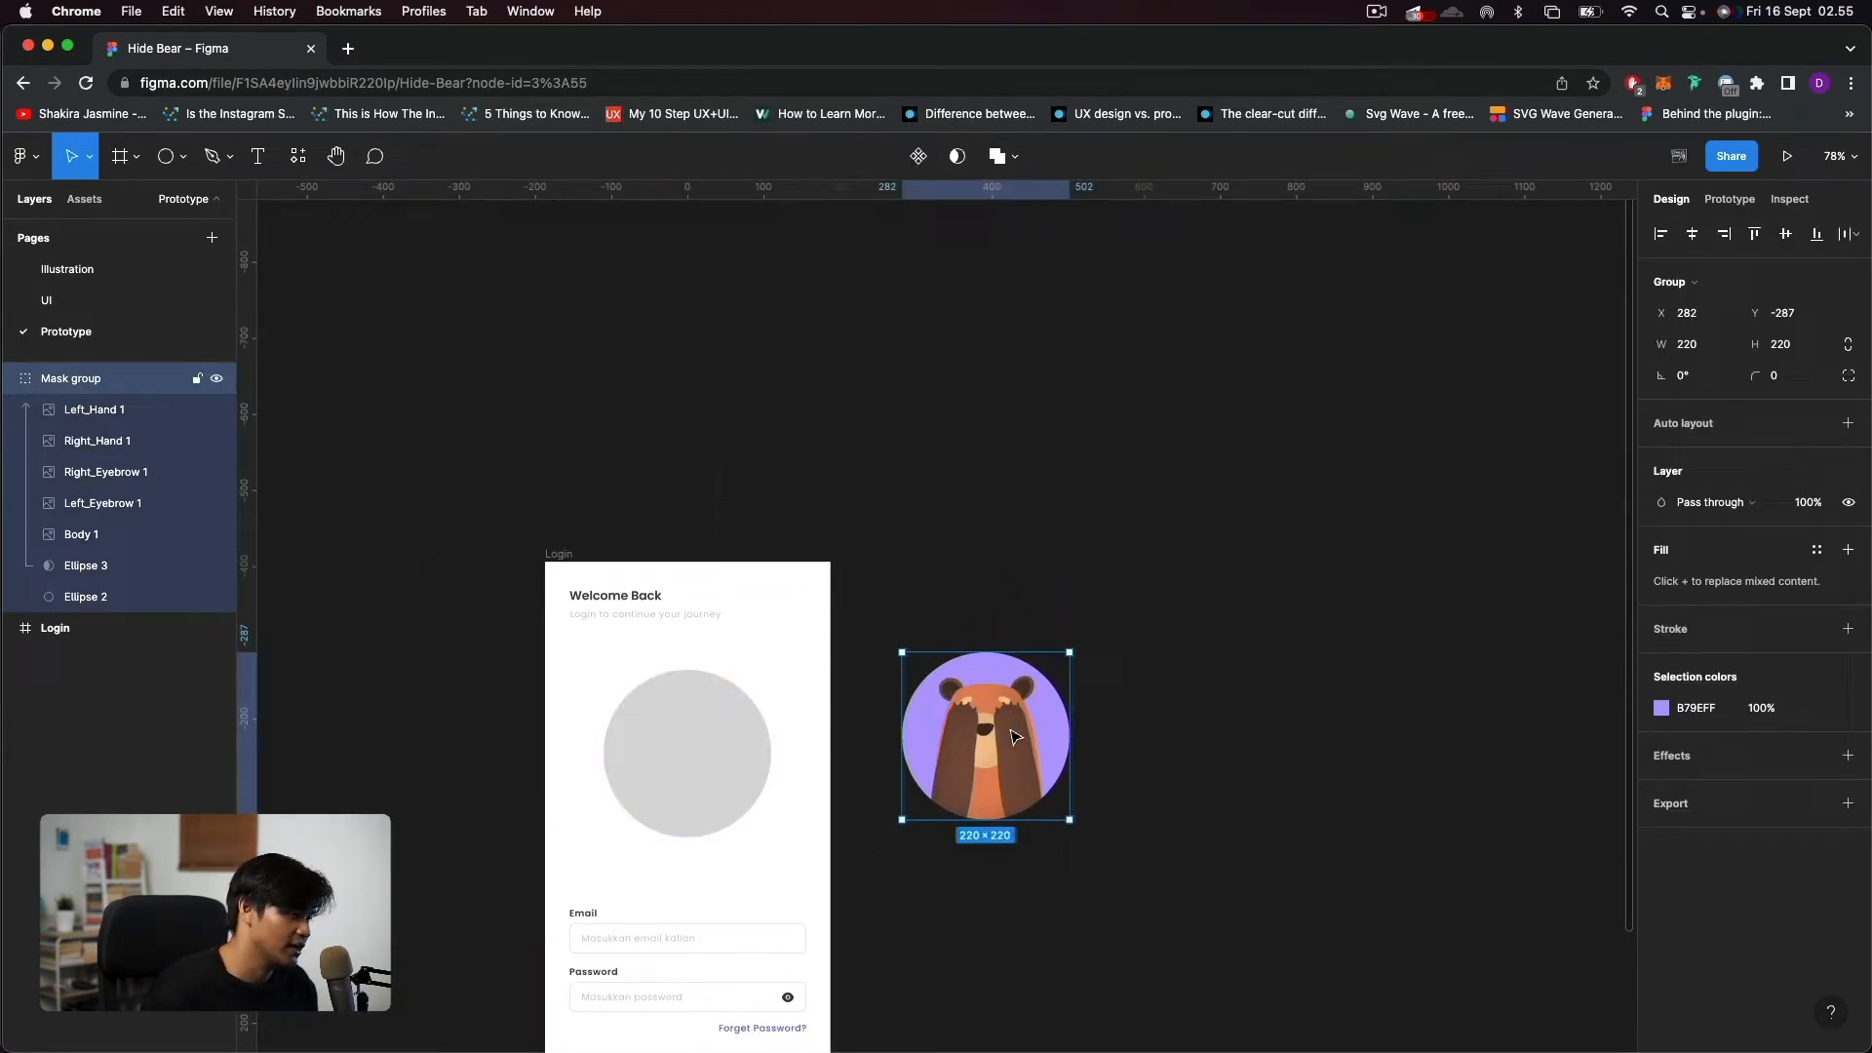
pyautogui.moveTo(999, 731); pyautogui.dragTo(701, 749)
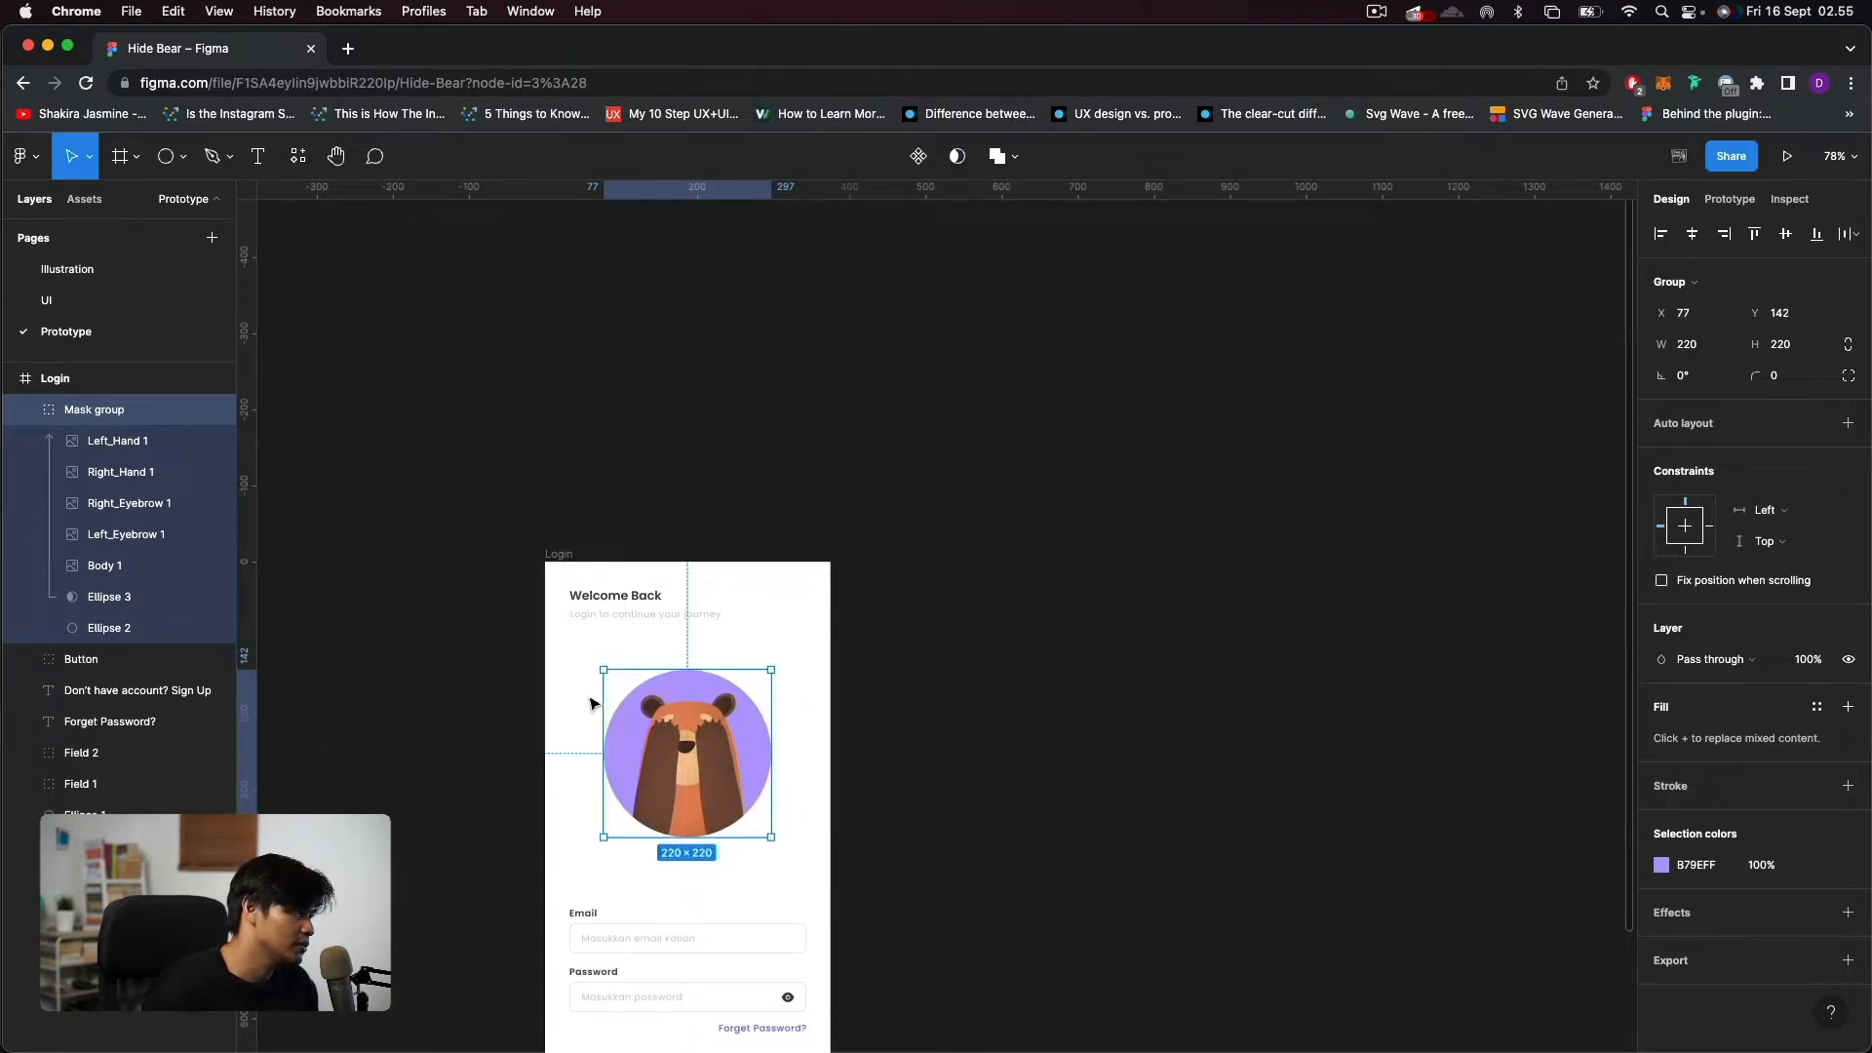
# Delete the grey placeholder Ellipse 1 from the Login frame, keeping the bear mask group.
pyautogui.press('BackSpace')
pyautogui.press('super+z')
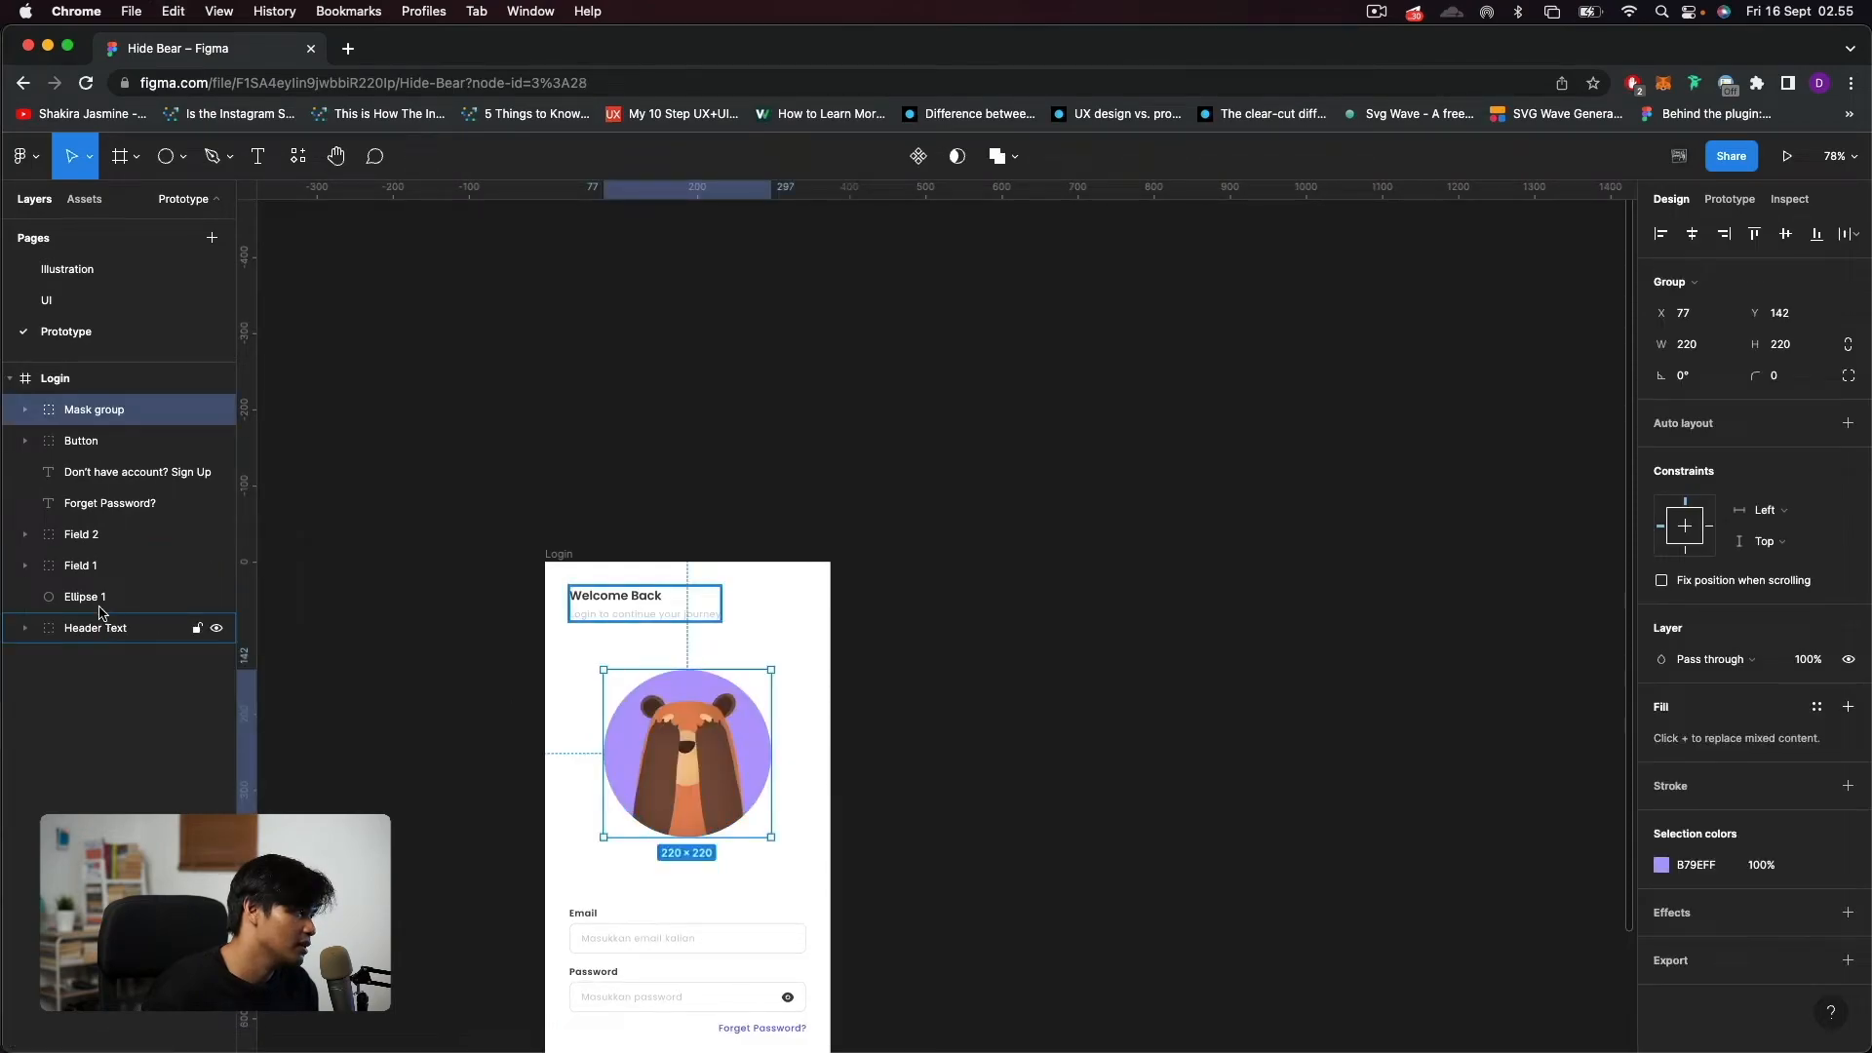
pyautogui.click(98, 602)
pyautogui.press('BackSpace')
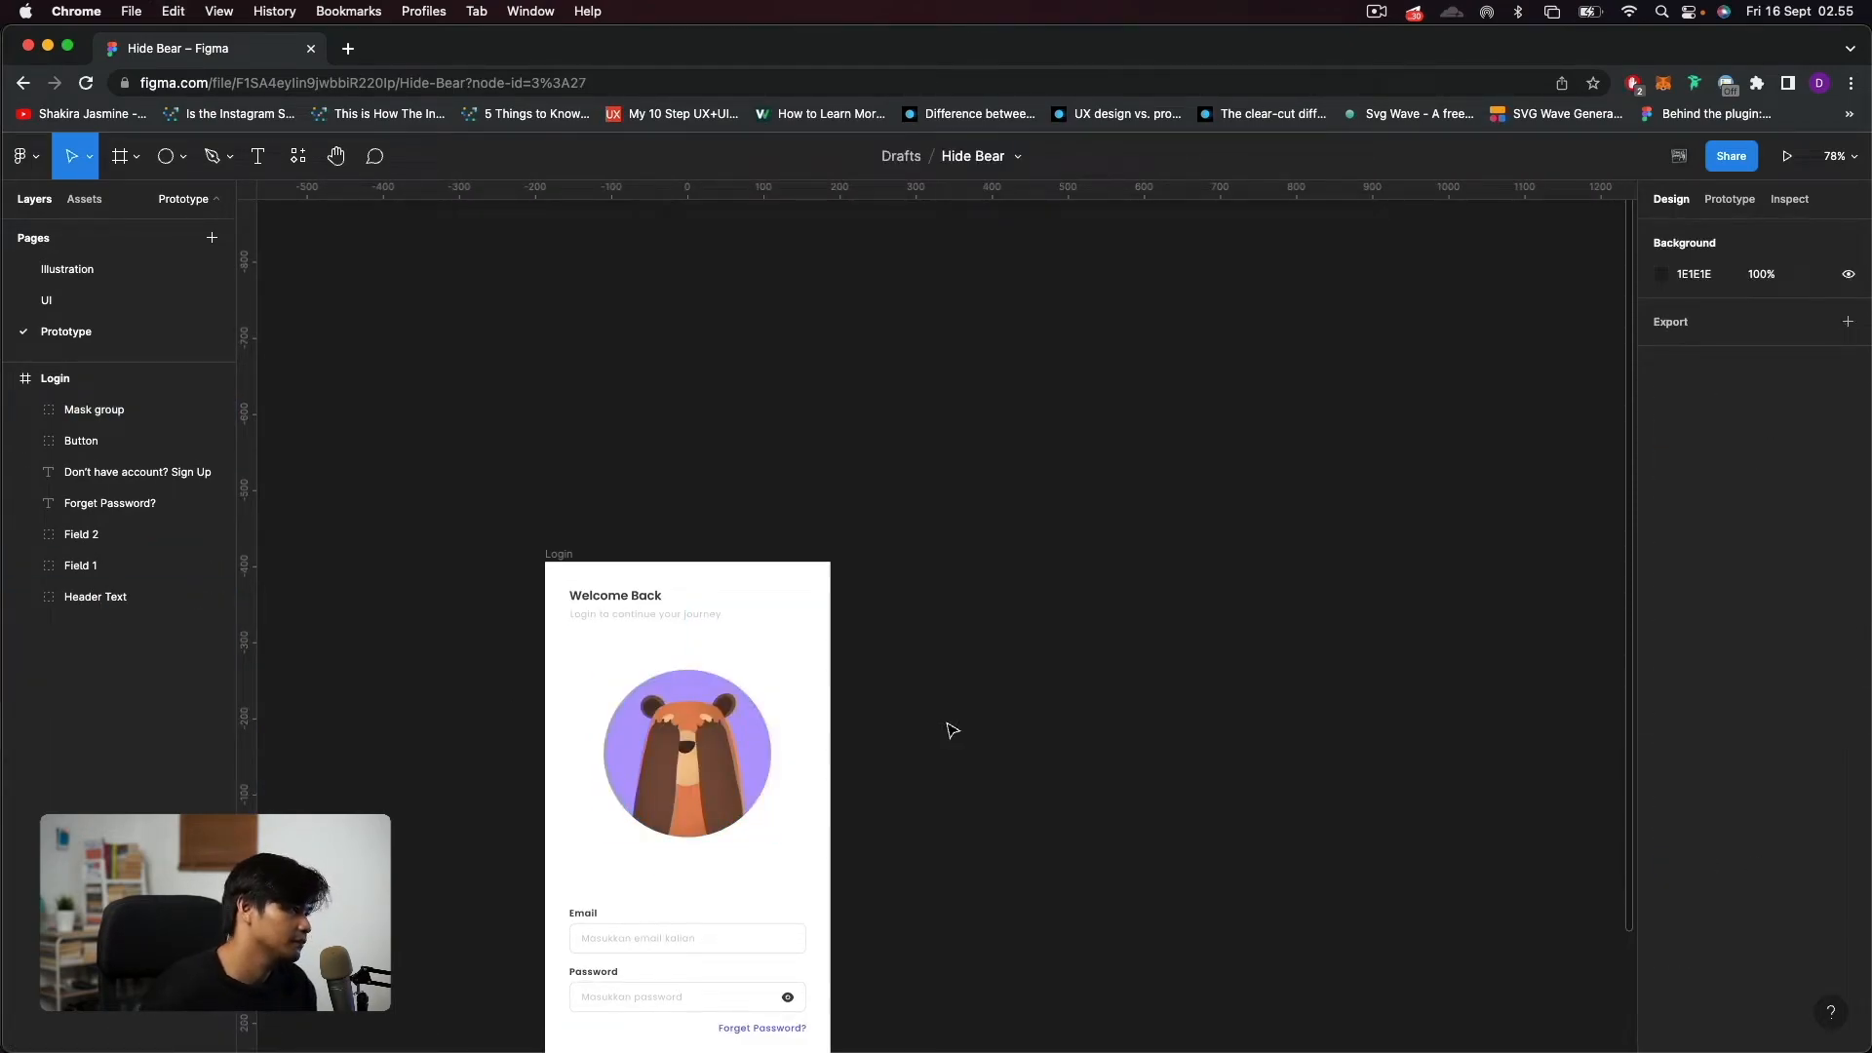
# Rename the bear mask group in the Login frame to "Beruang".
pyautogui.click(710, 740)
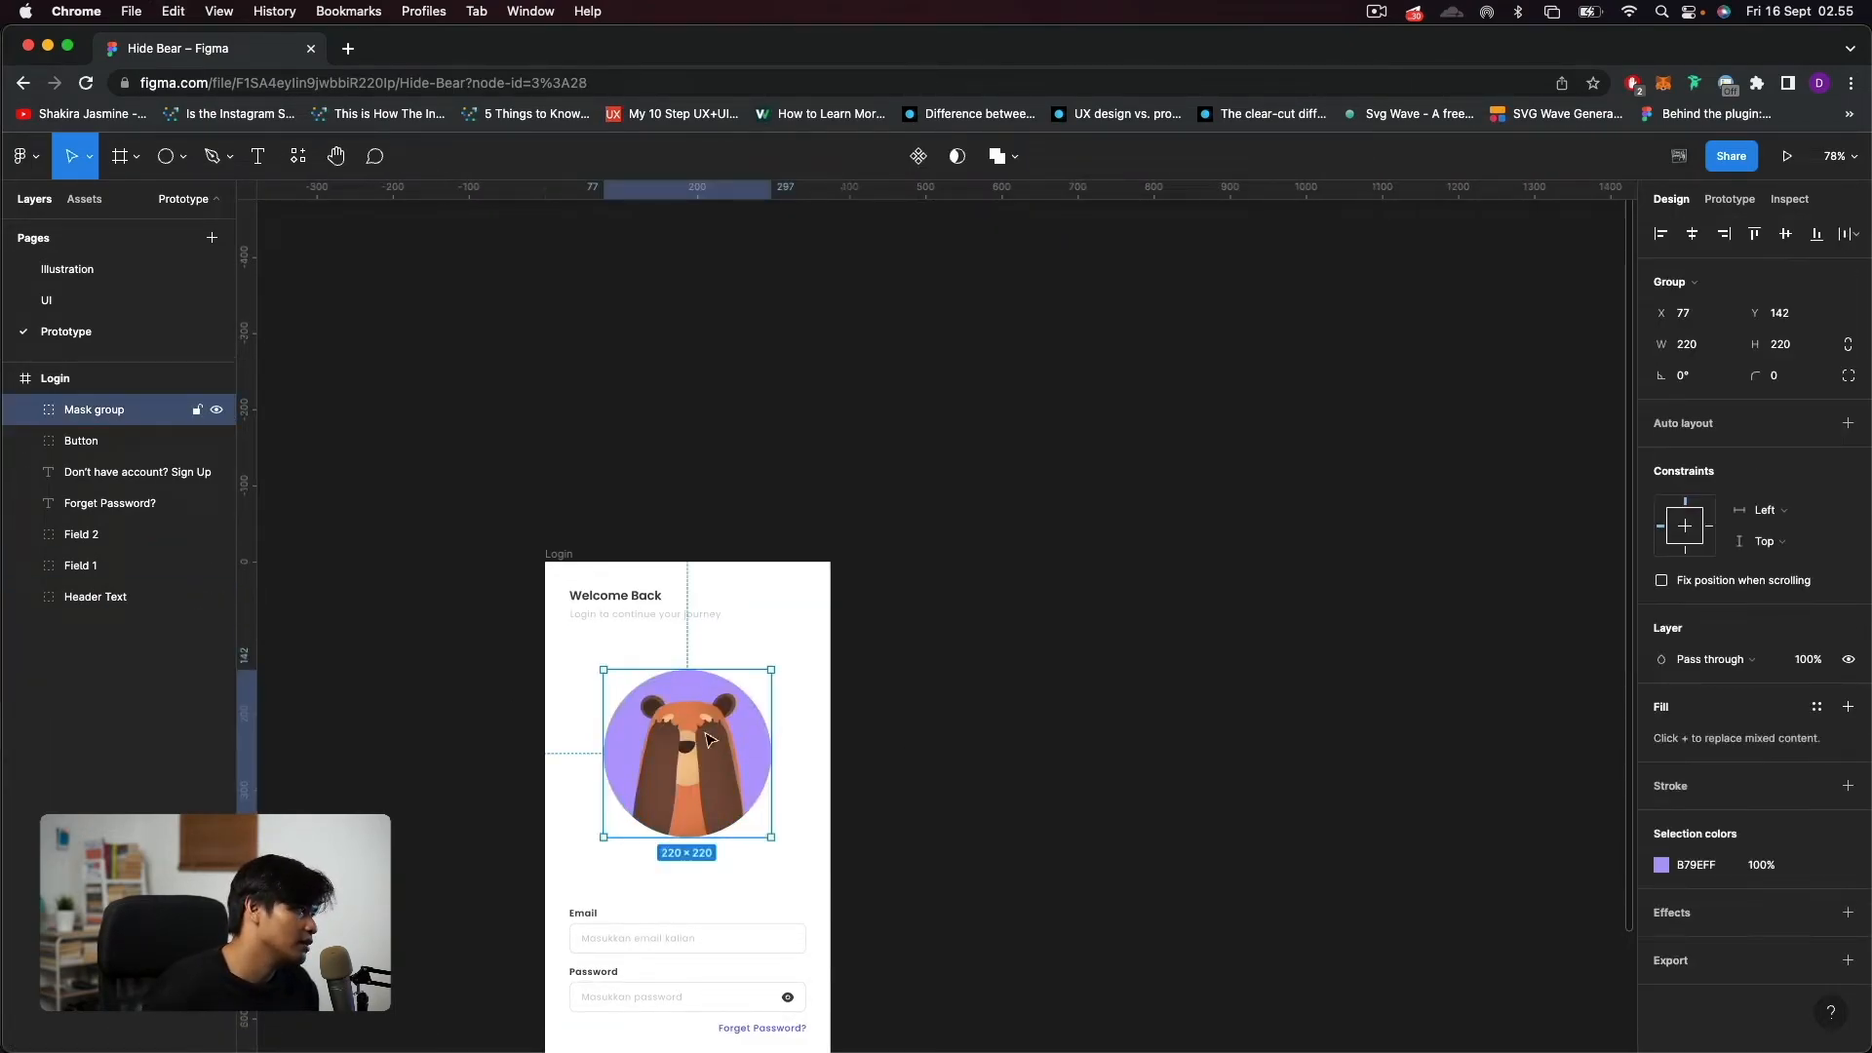
pyautogui.doubleClick(99, 414)
pyautogui.write('Beruang')
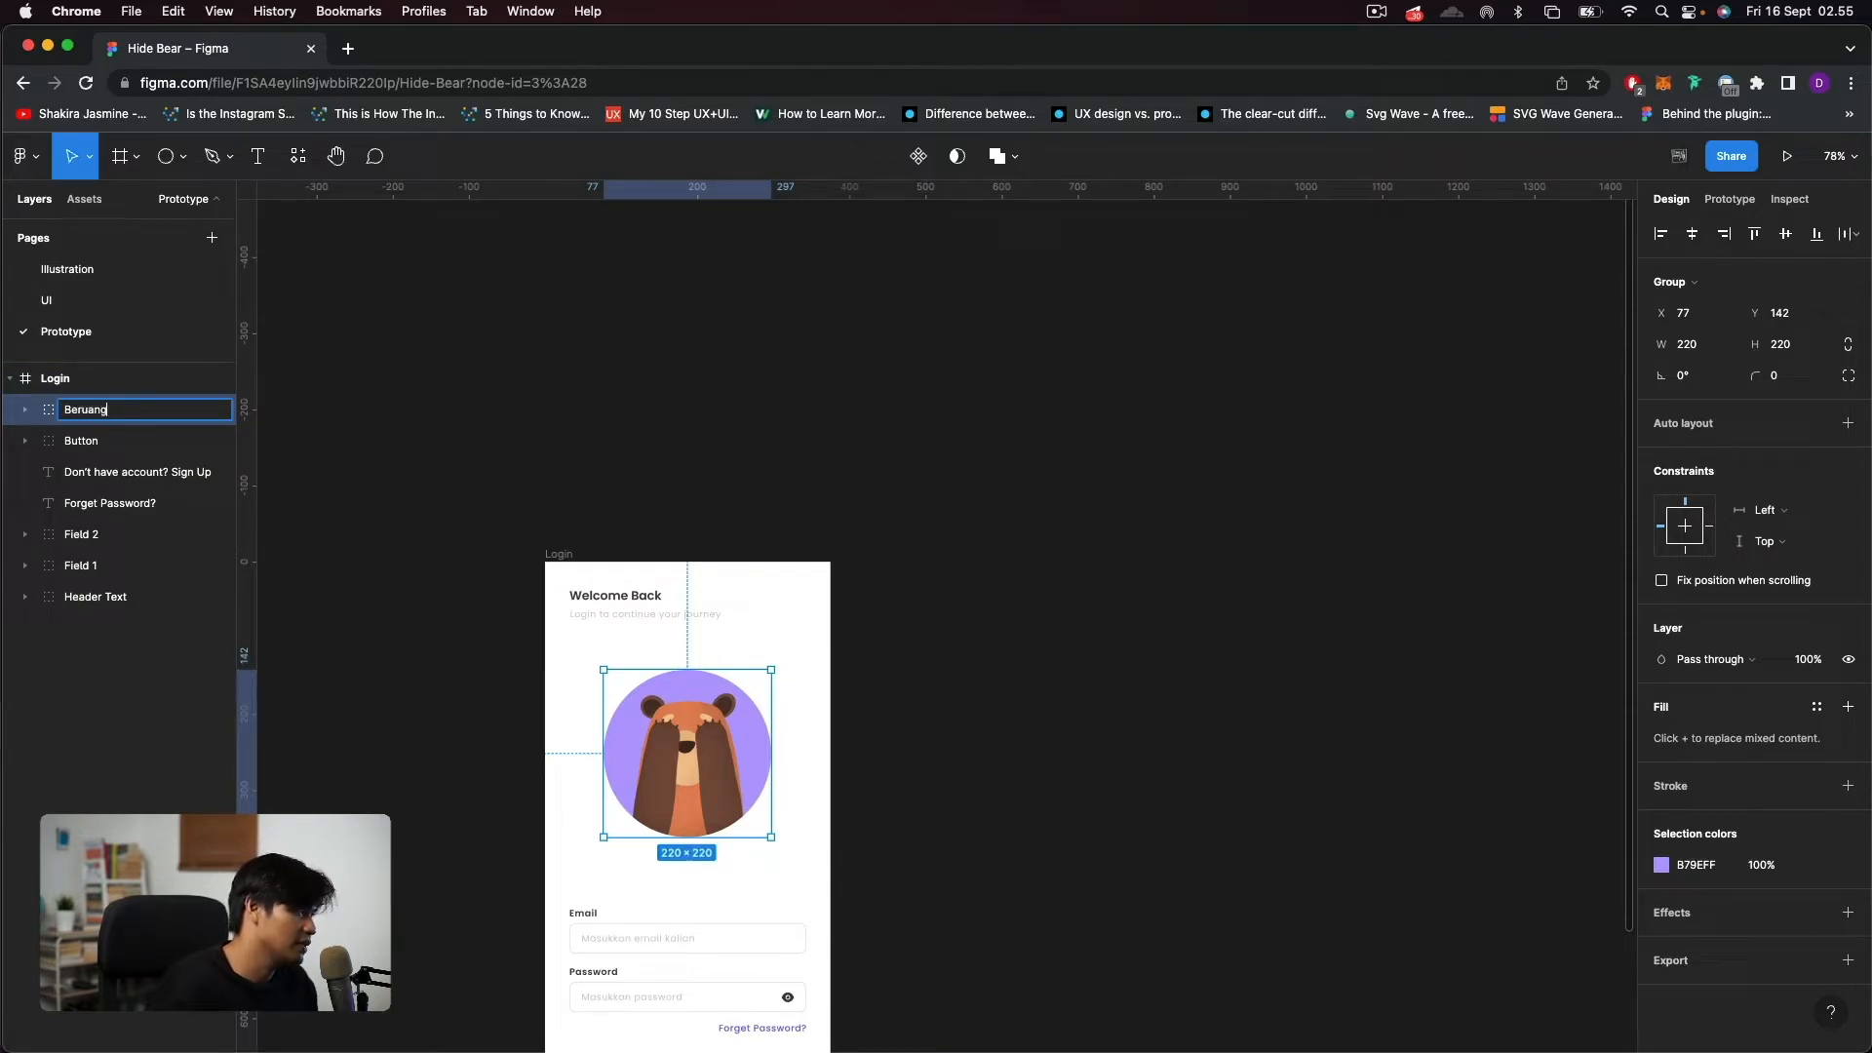
pyautogui.press('Return')
pyautogui.click(1057, 694)
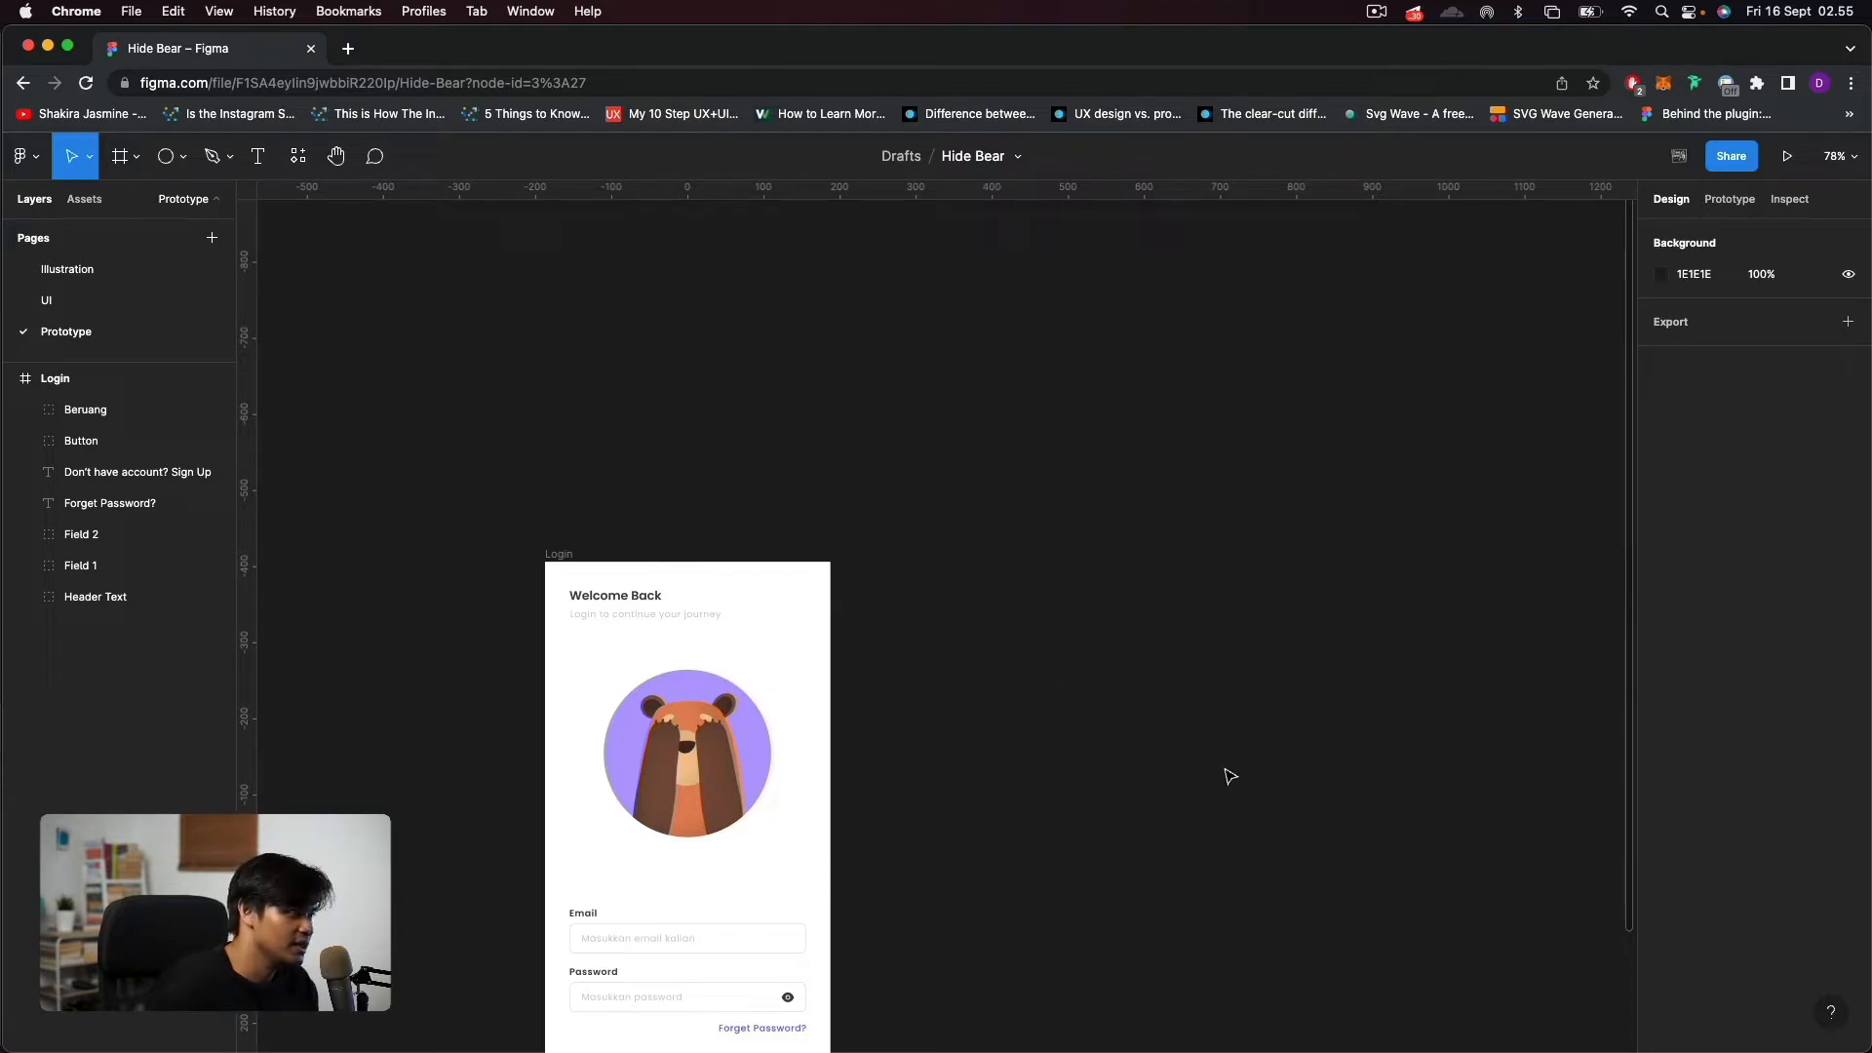
pyautogui.scroll(-5, 1231, 748)
pyautogui.moveTo(1266, 890); pyautogui.dragTo(914, 828)
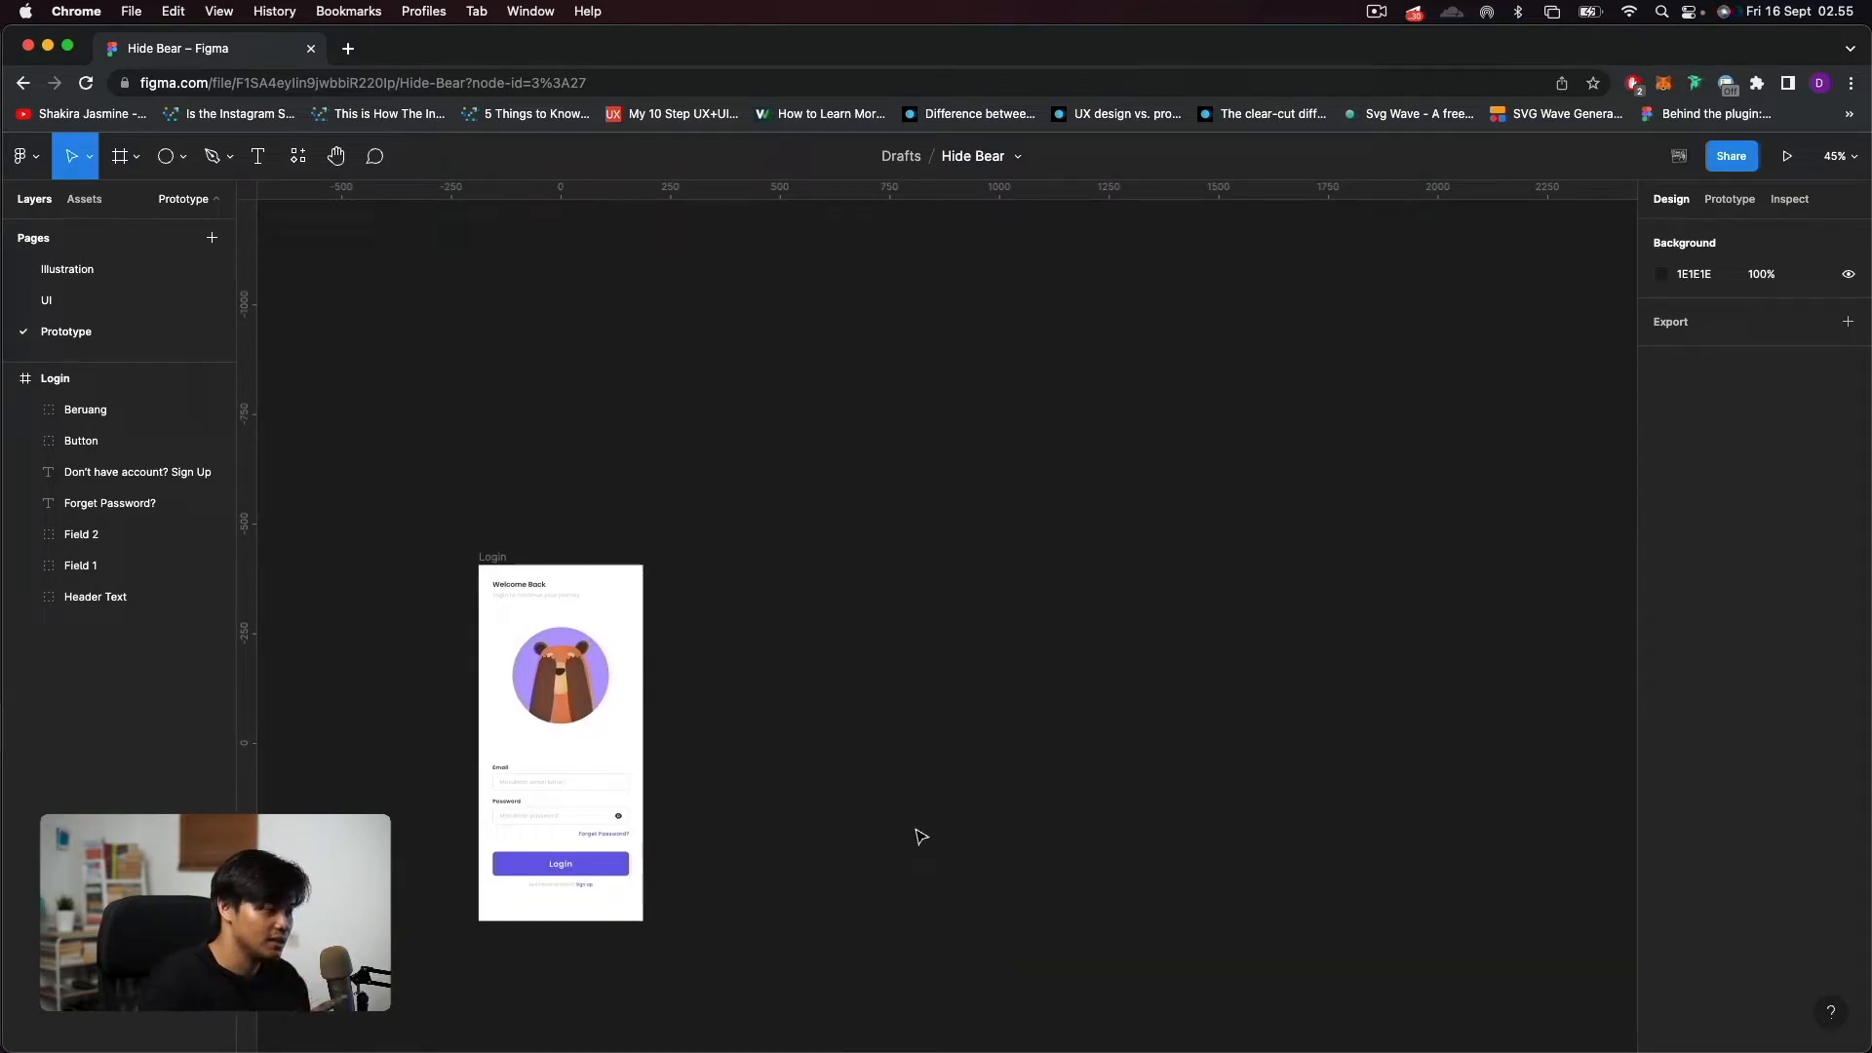
pyautogui.click(1729, 199)
pyautogui.click(1689, 199)
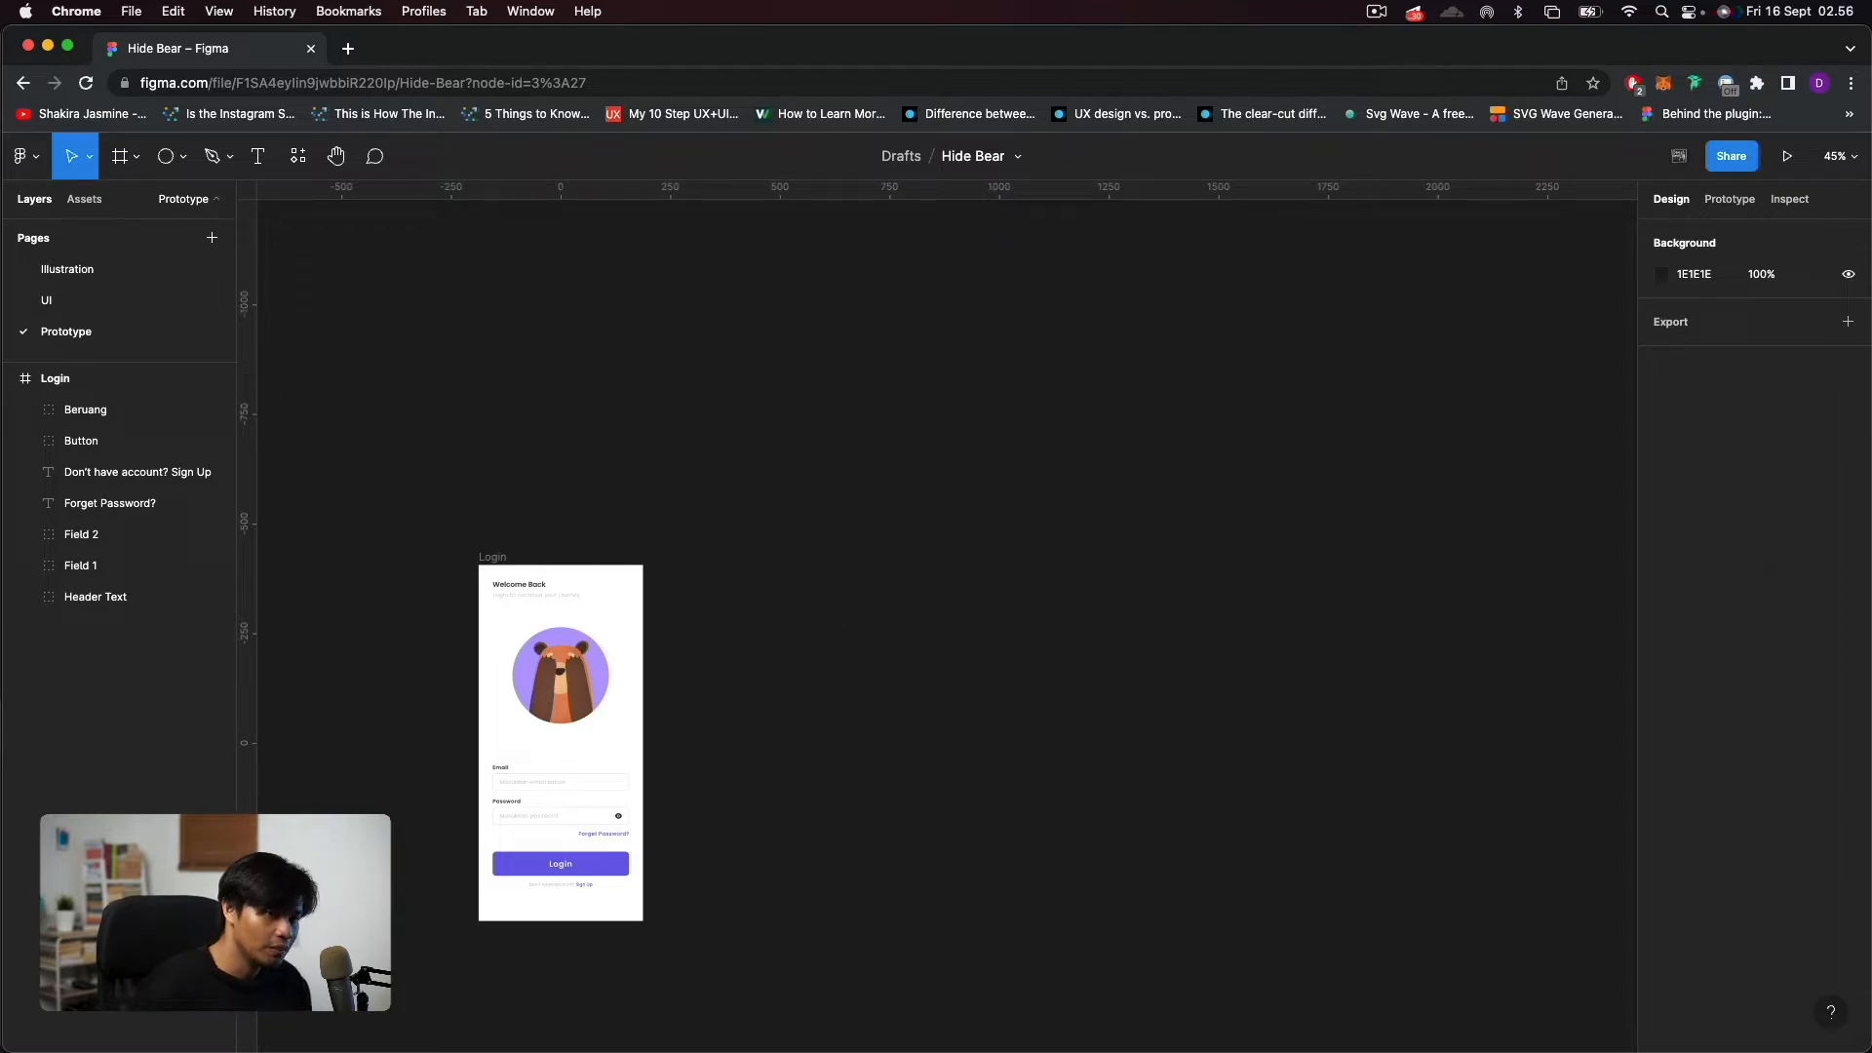
# Copy the whole Login frame as a PNG image.
pyautogui.click(497, 557)
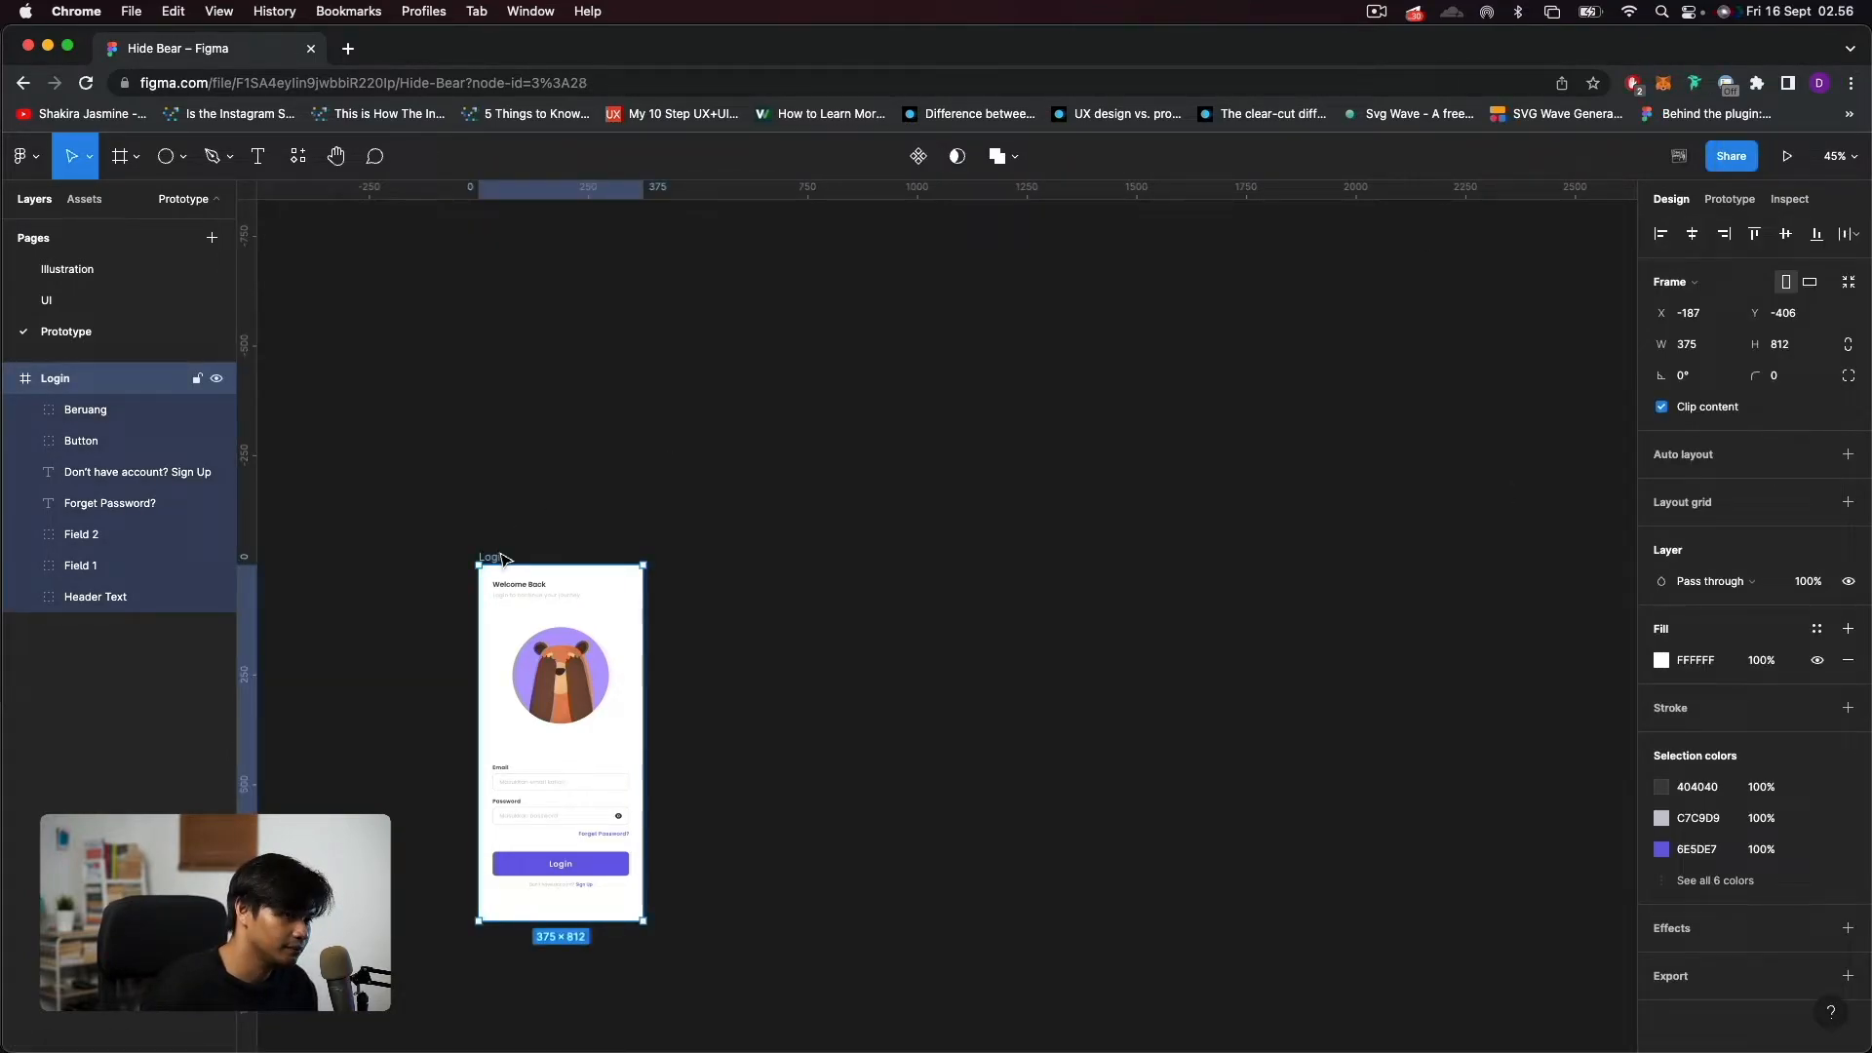
pyautogui.rightClick(585, 620)
pyautogui.moveTo(669, 548)
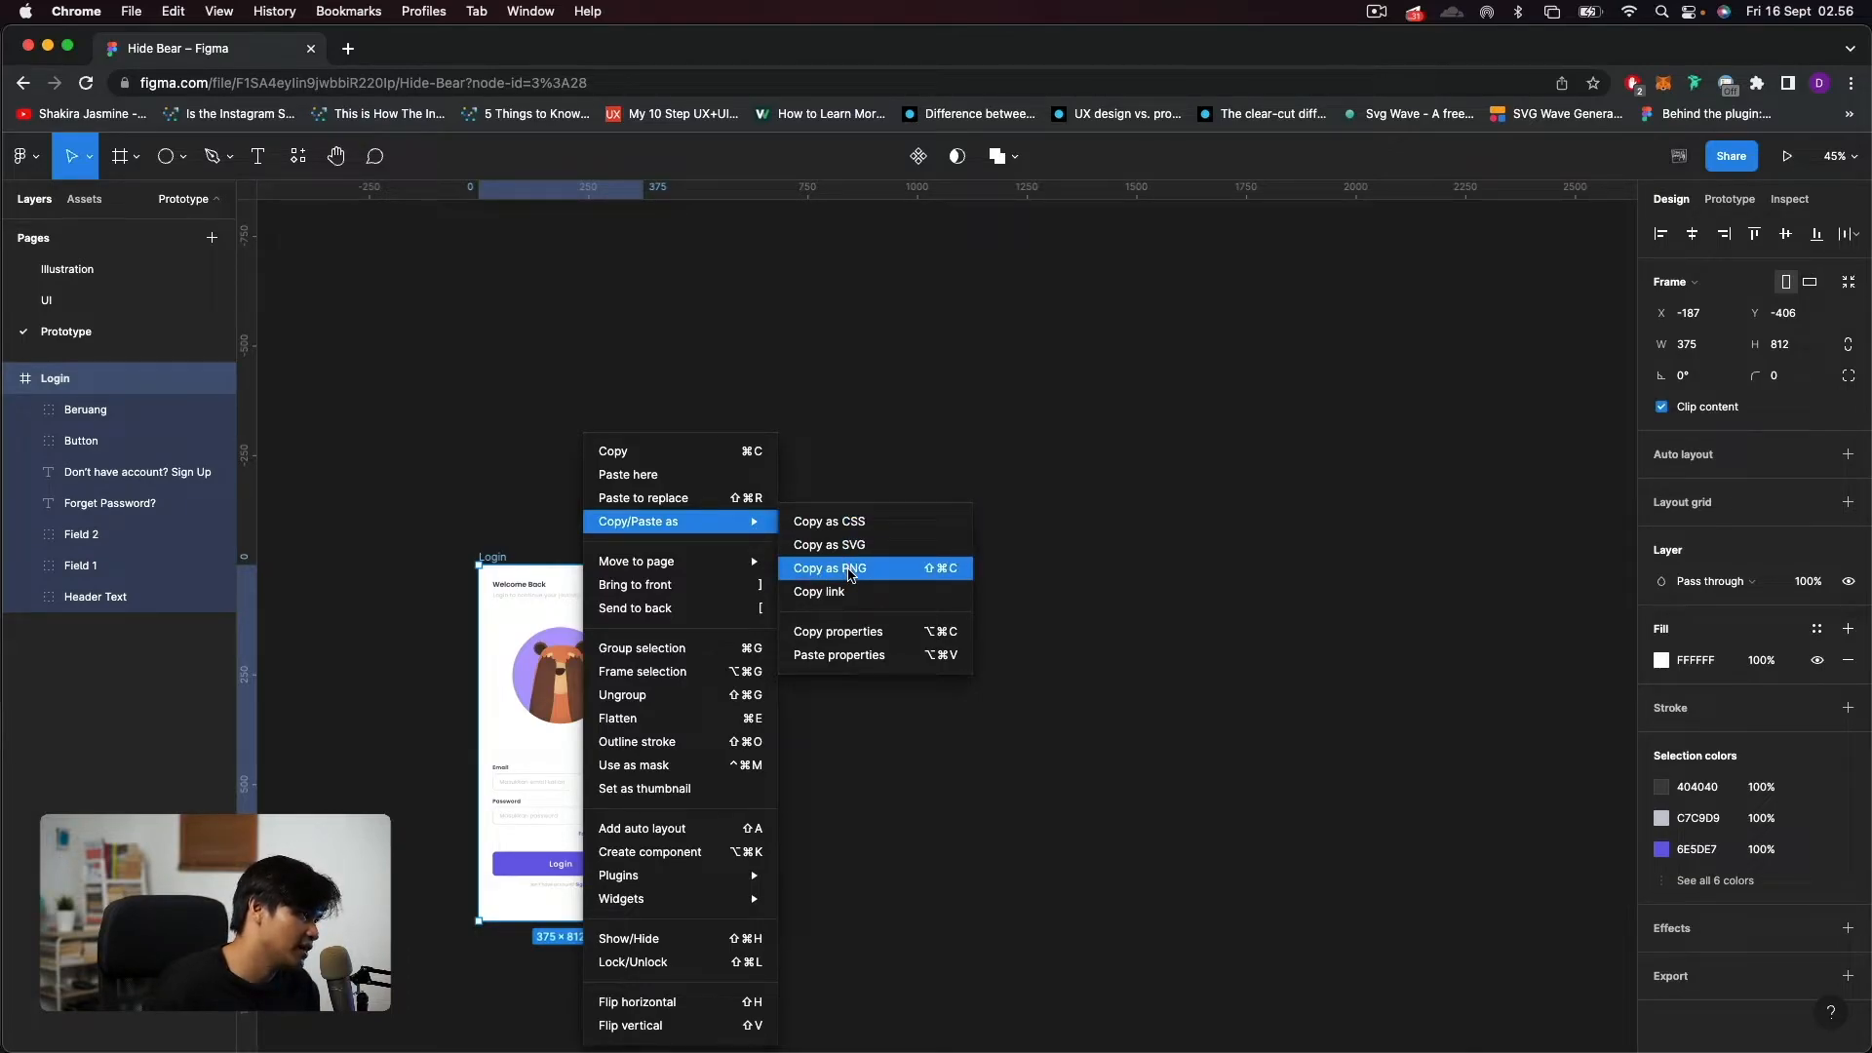
pyautogui.click(851, 573)
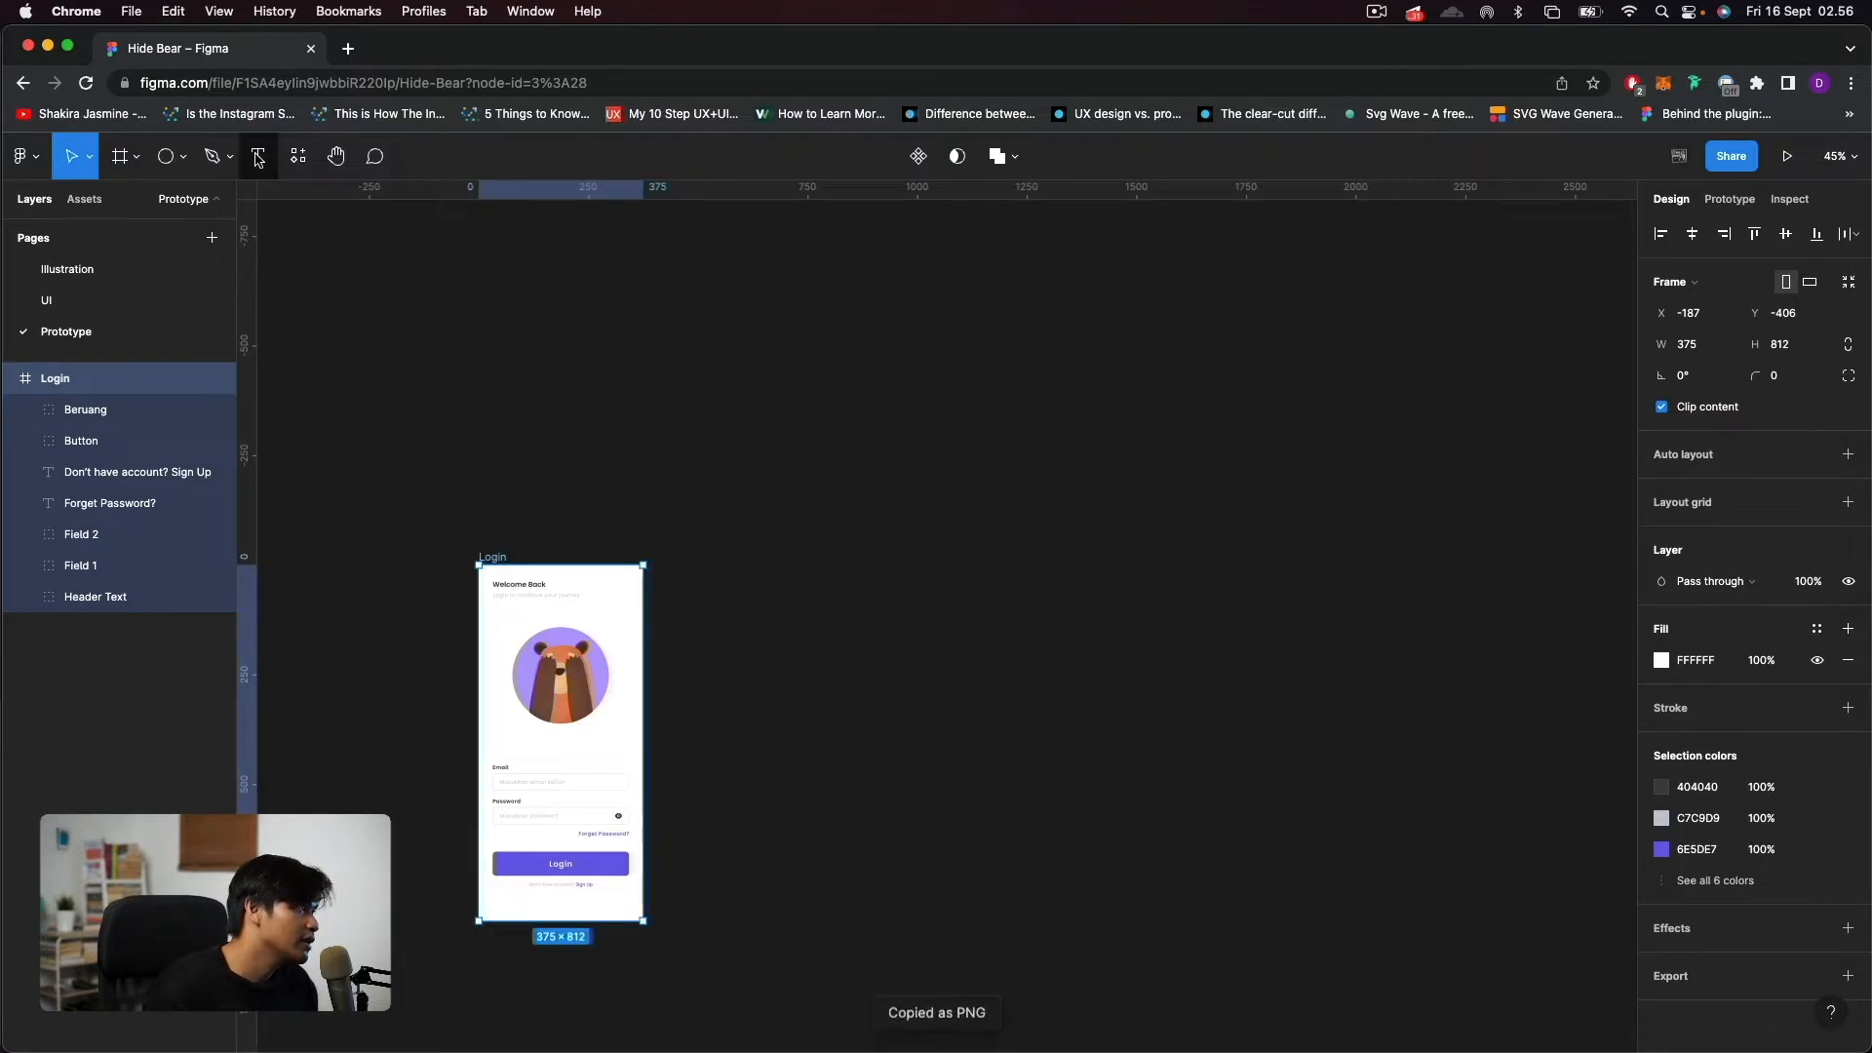
# Add an empty frame to the canvas using the iPhone 11 Pro / X preset, 375 × 812.
pyautogui.press('Escape')
pyautogui.click(120, 156)
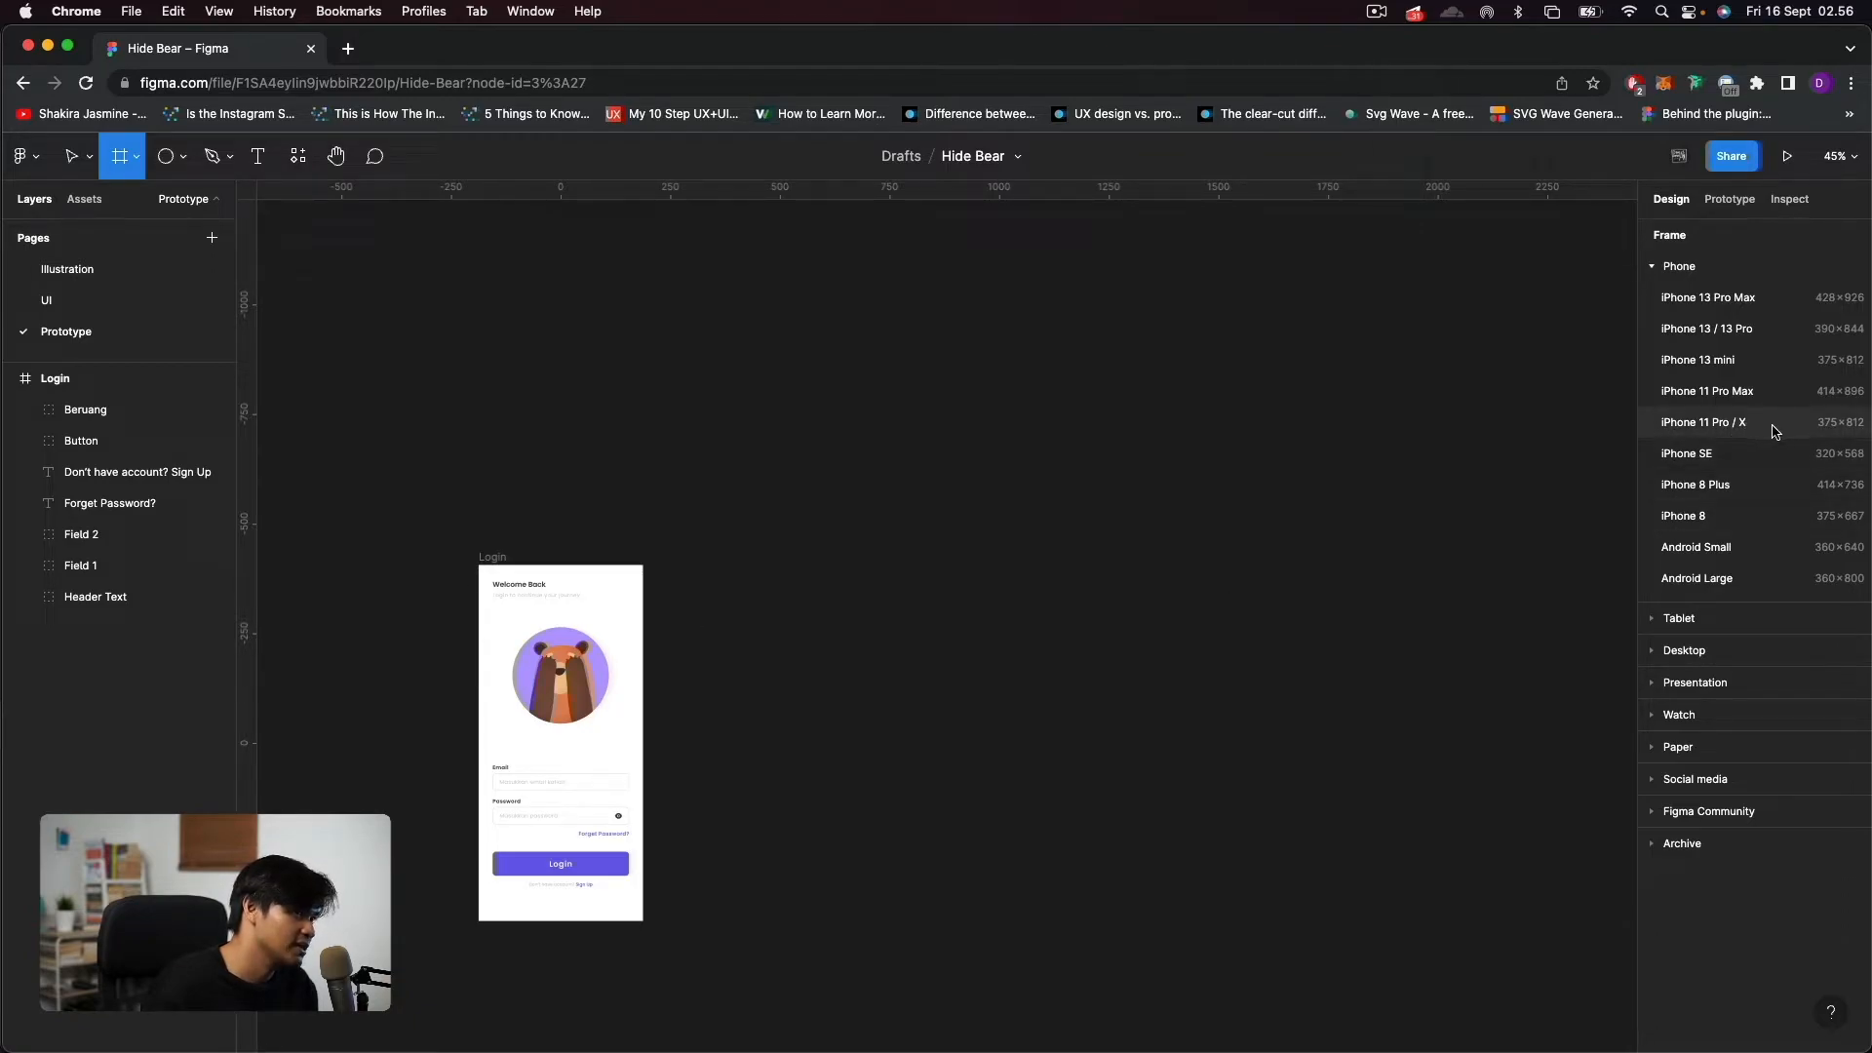
pyautogui.click(1823, 432)
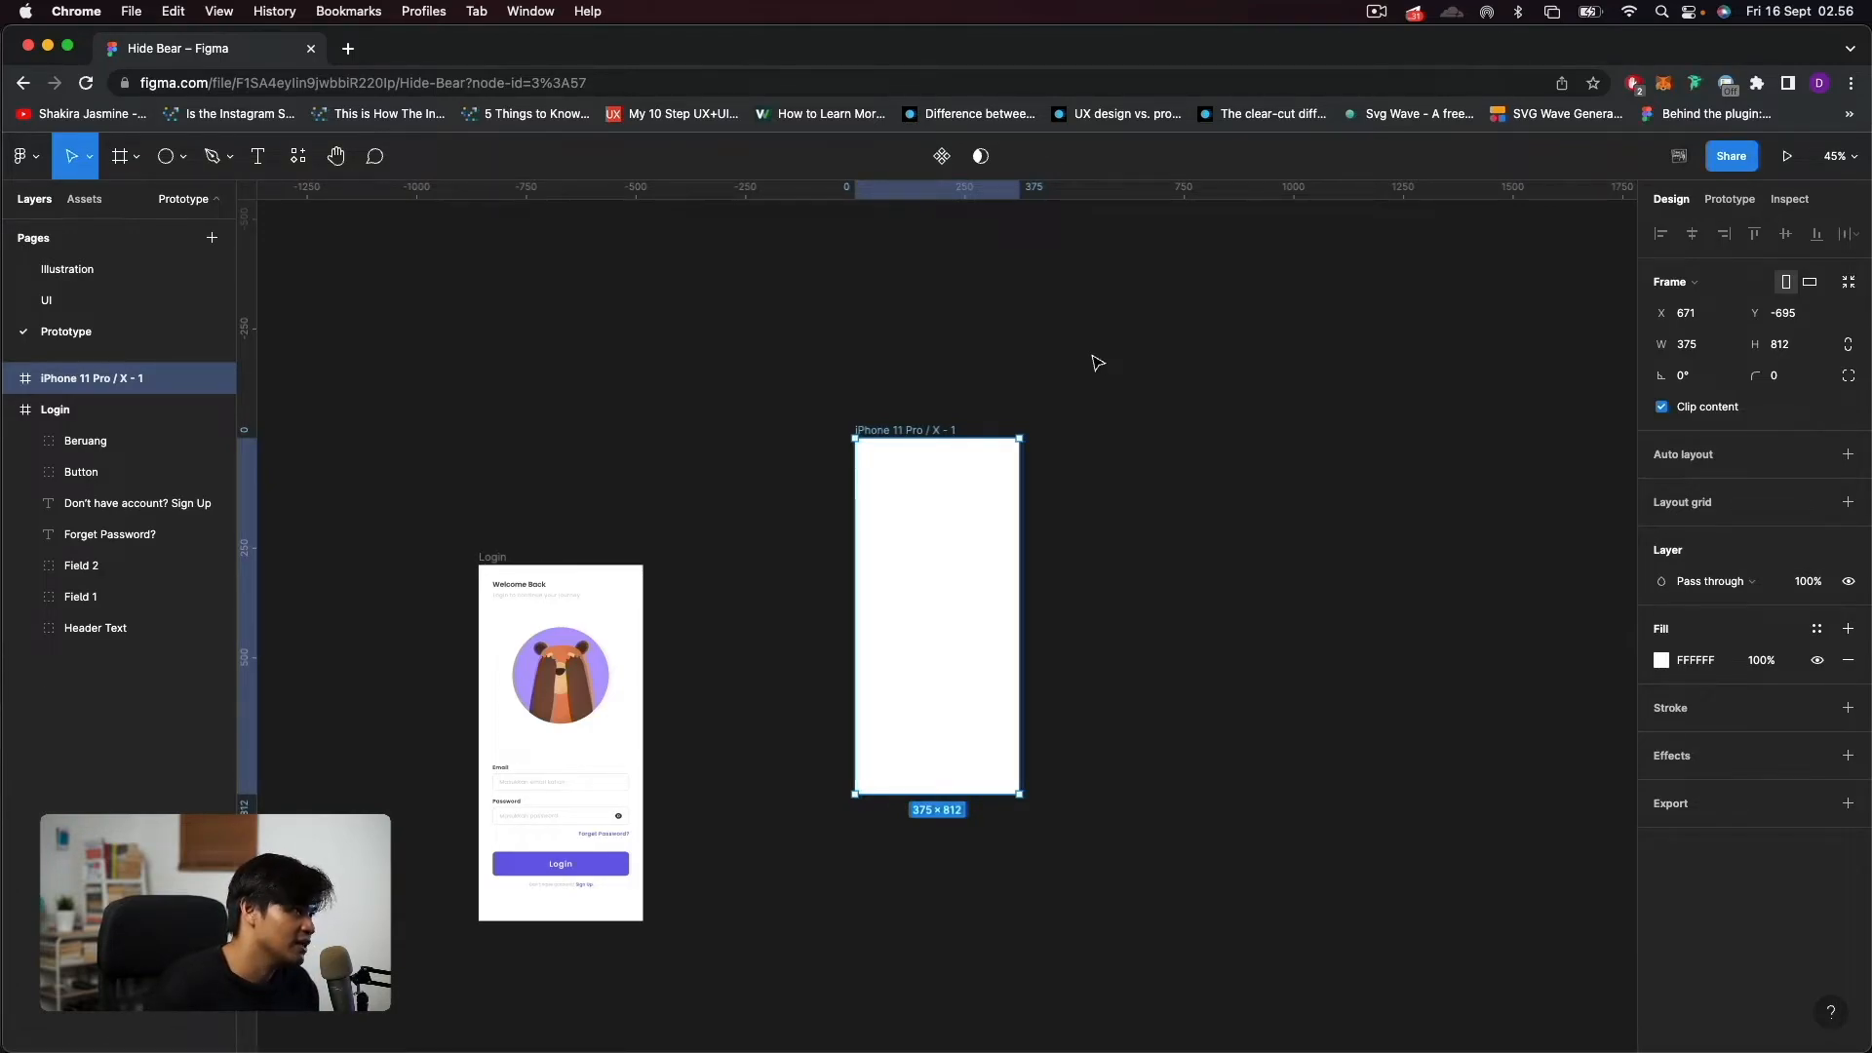
pyautogui.click(1064, 378)
# Copy the Login frame as PNG, paste it onto the canvas, and move the image clear of the empty iPhone frame, to about X 1221, Y -979.
pyautogui.click(491, 577)
pyautogui.rightClick(522, 612)
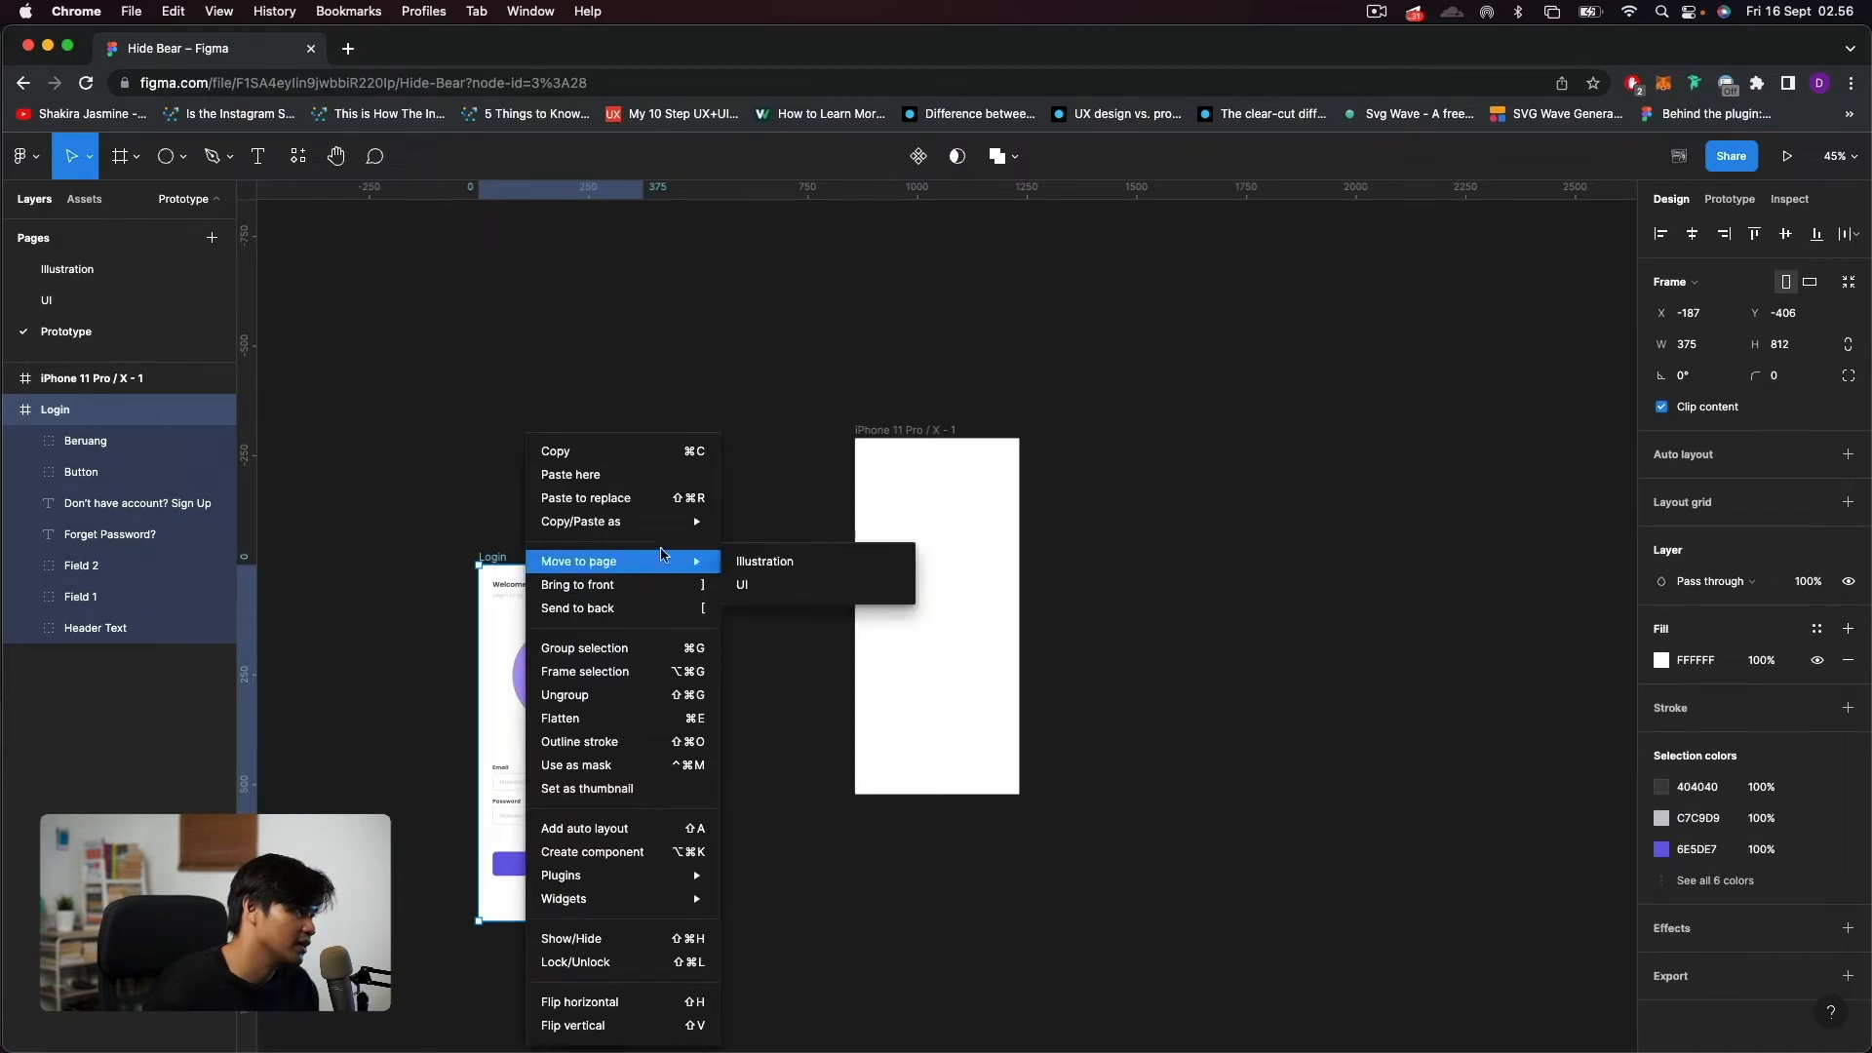
pyautogui.moveTo(690, 523)
pyautogui.click(796, 568)
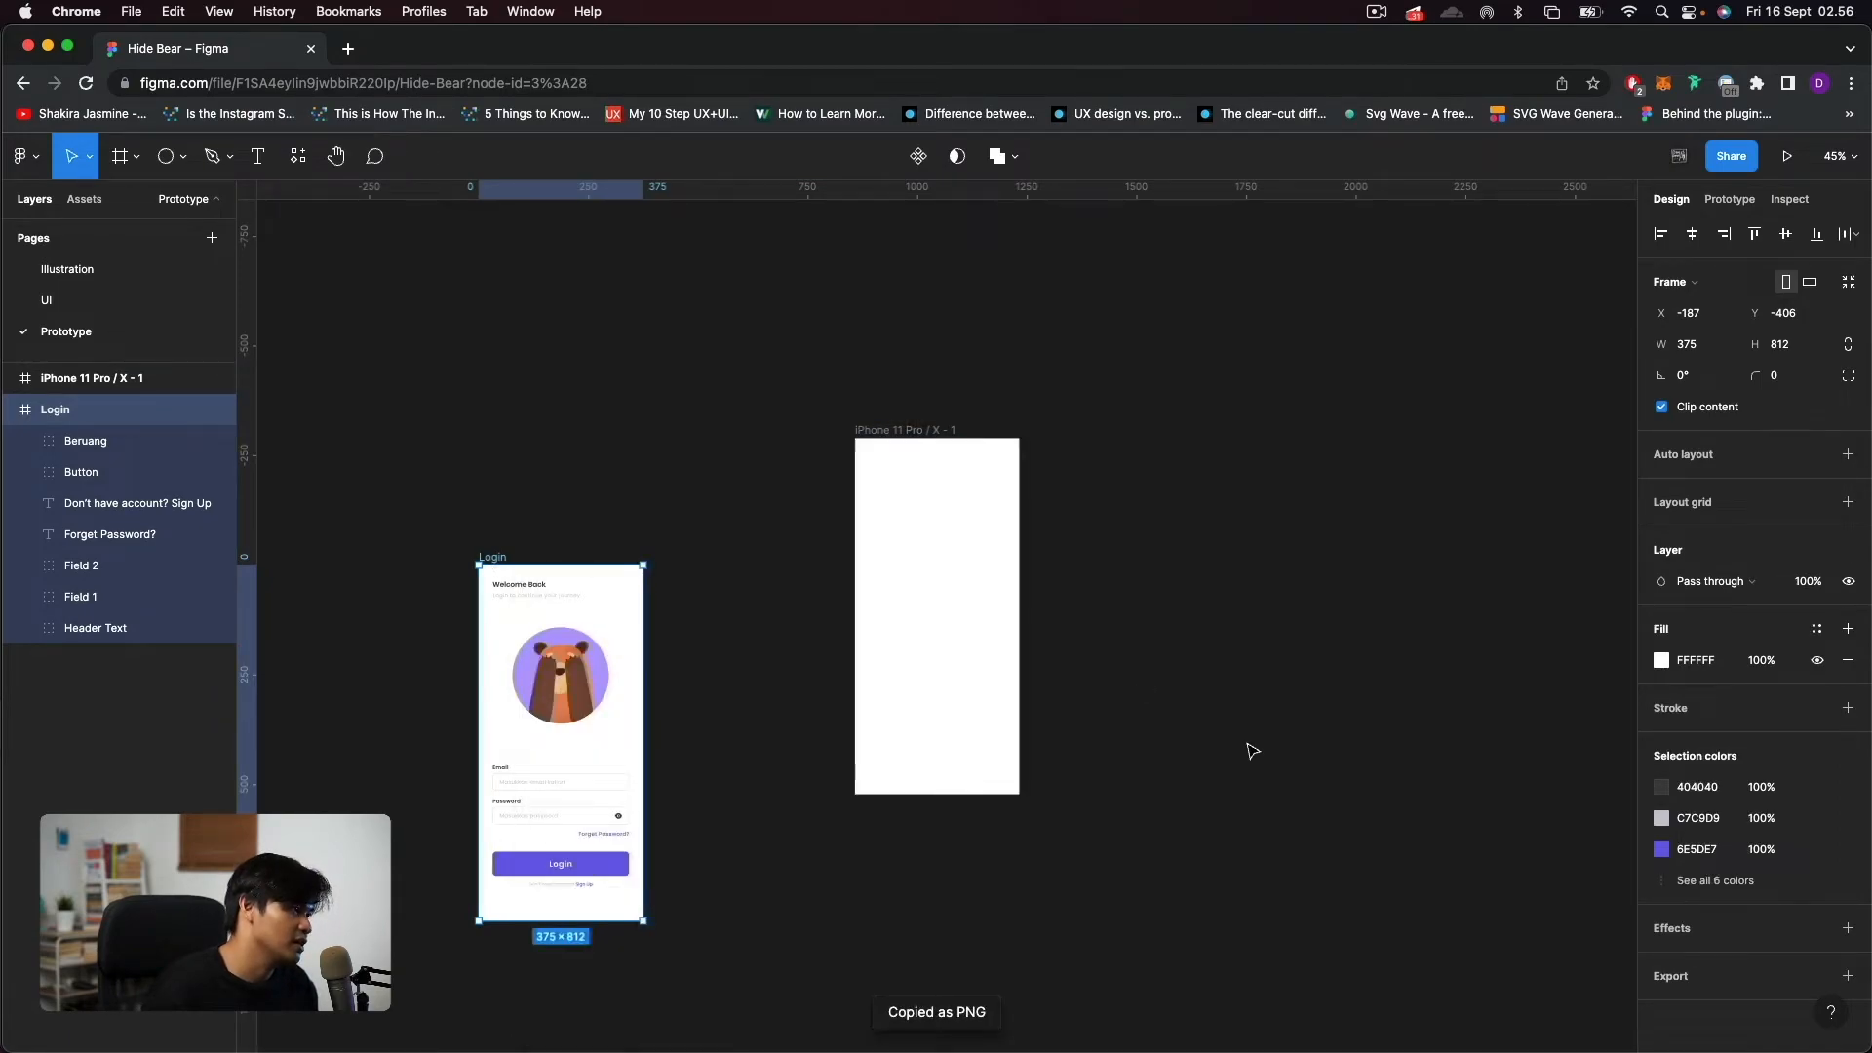
pyautogui.click(1251, 750)
pyautogui.press('super+v')
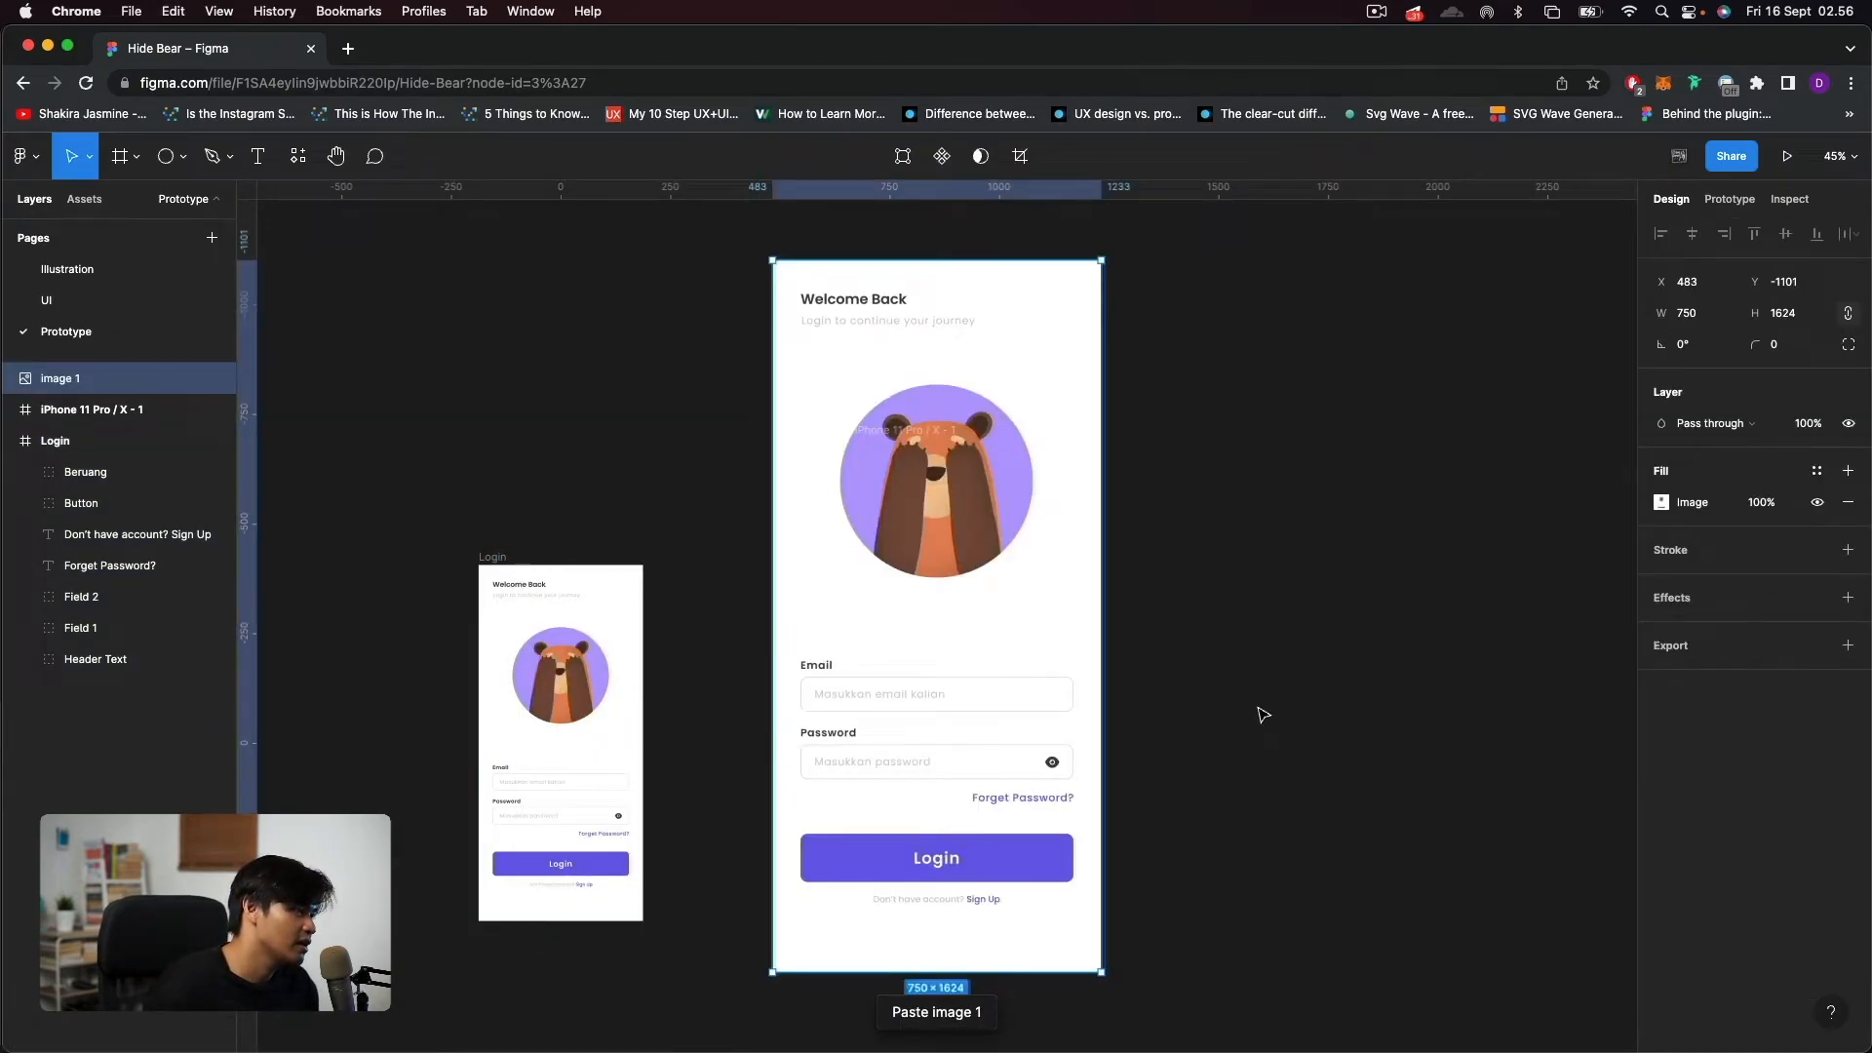
pyautogui.moveTo(975, 565); pyautogui.dragTo(1296, 679)
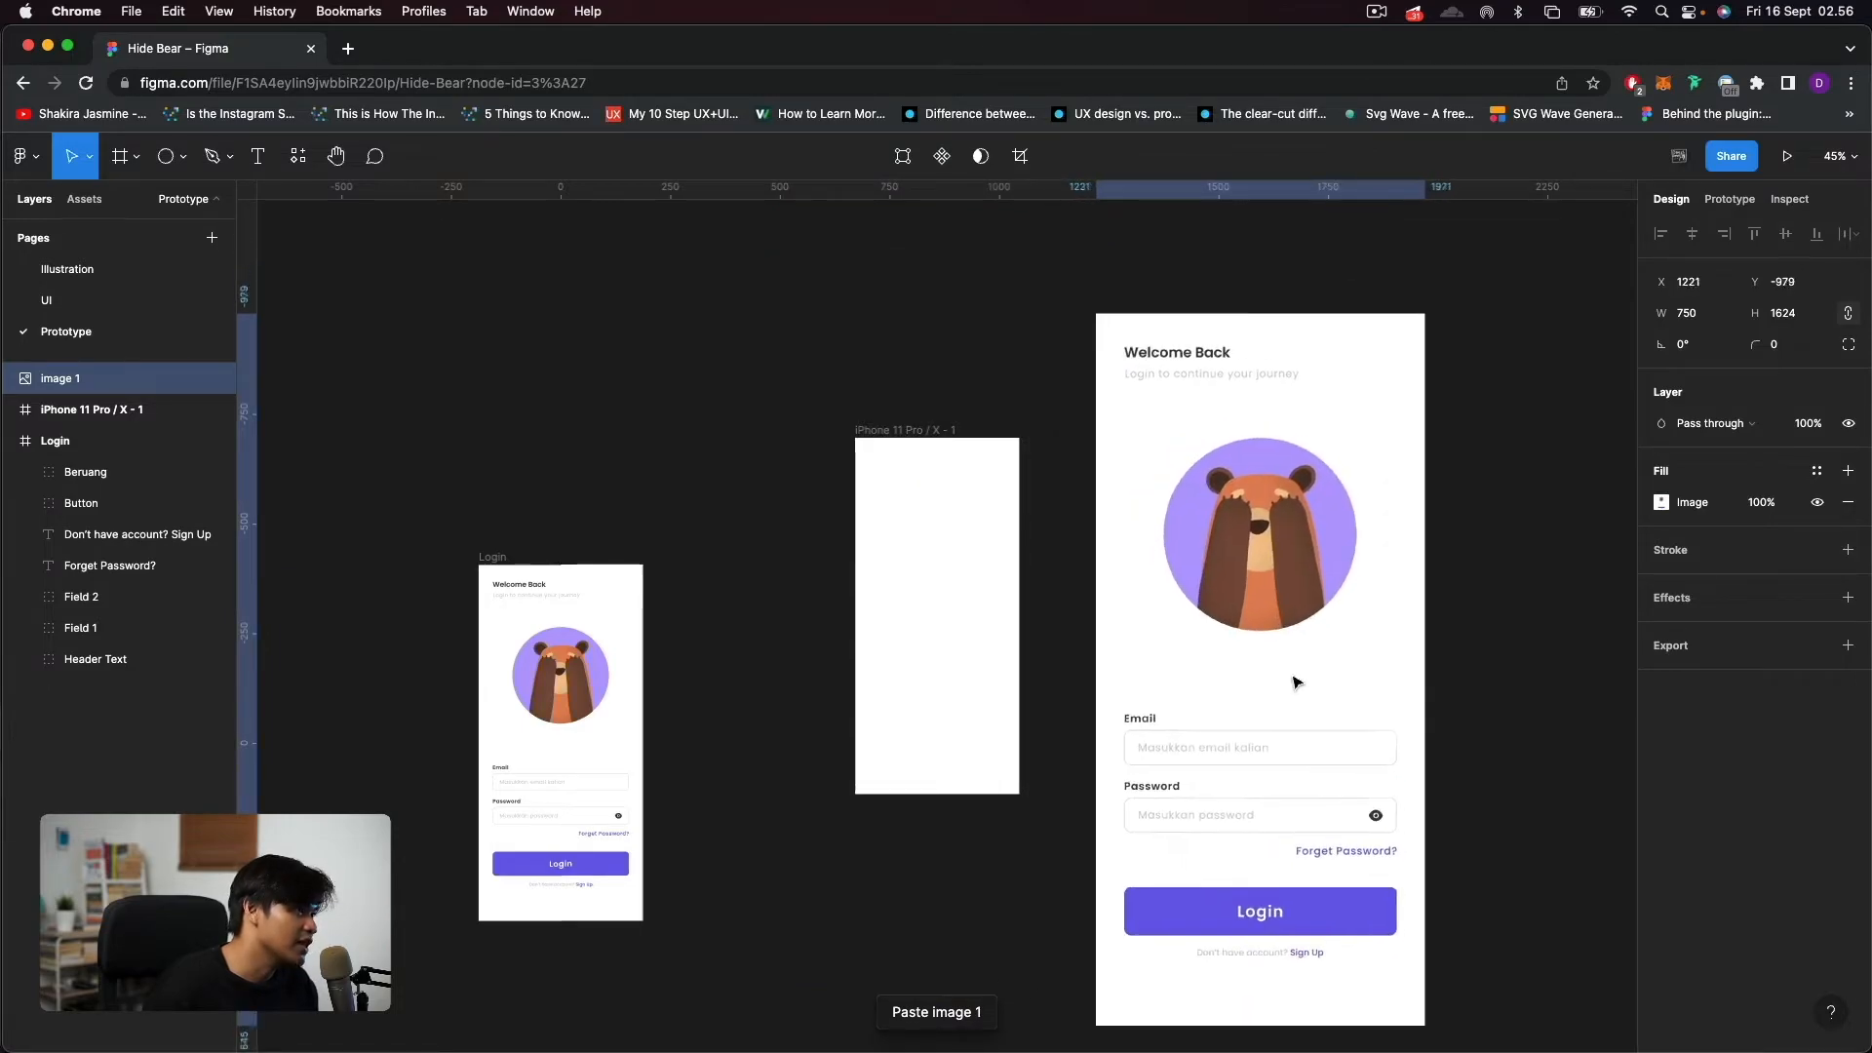
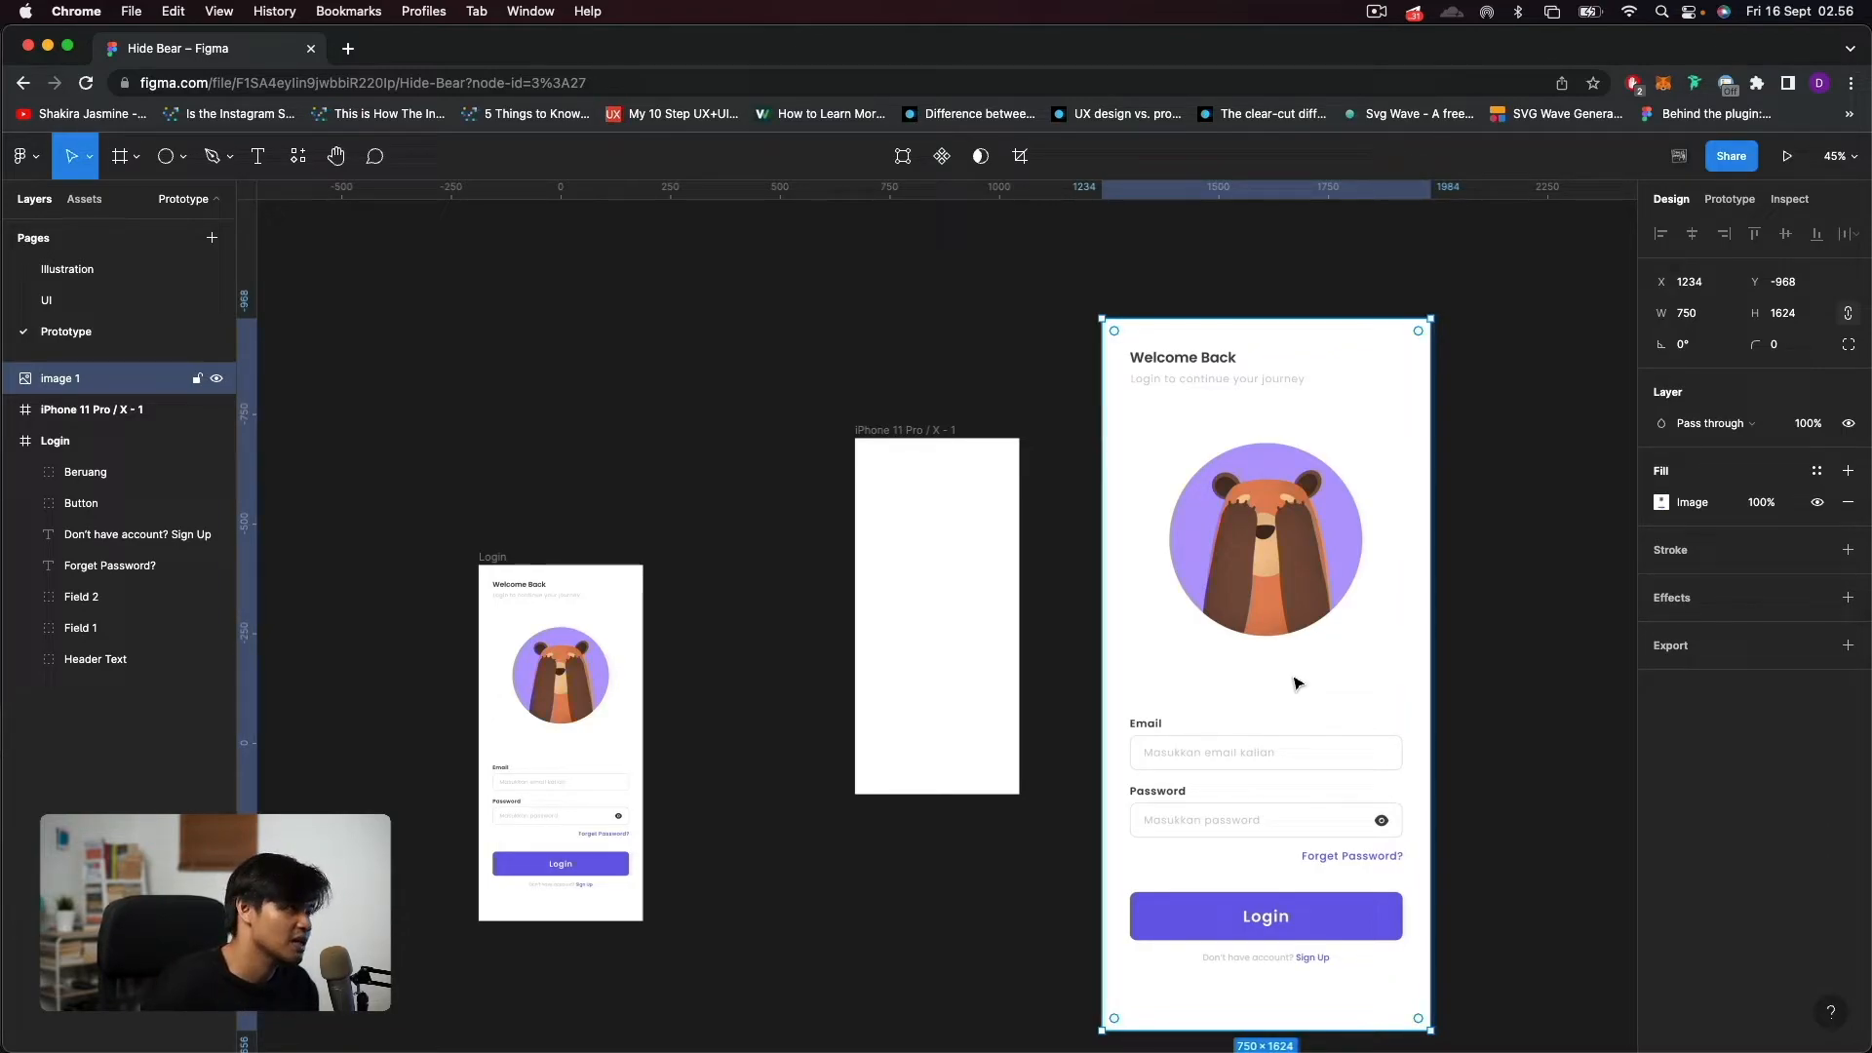
# Move the pasted login image into the empty iPhone frame, aligned at X 0, Y 0.
pyautogui.click(490, 558)
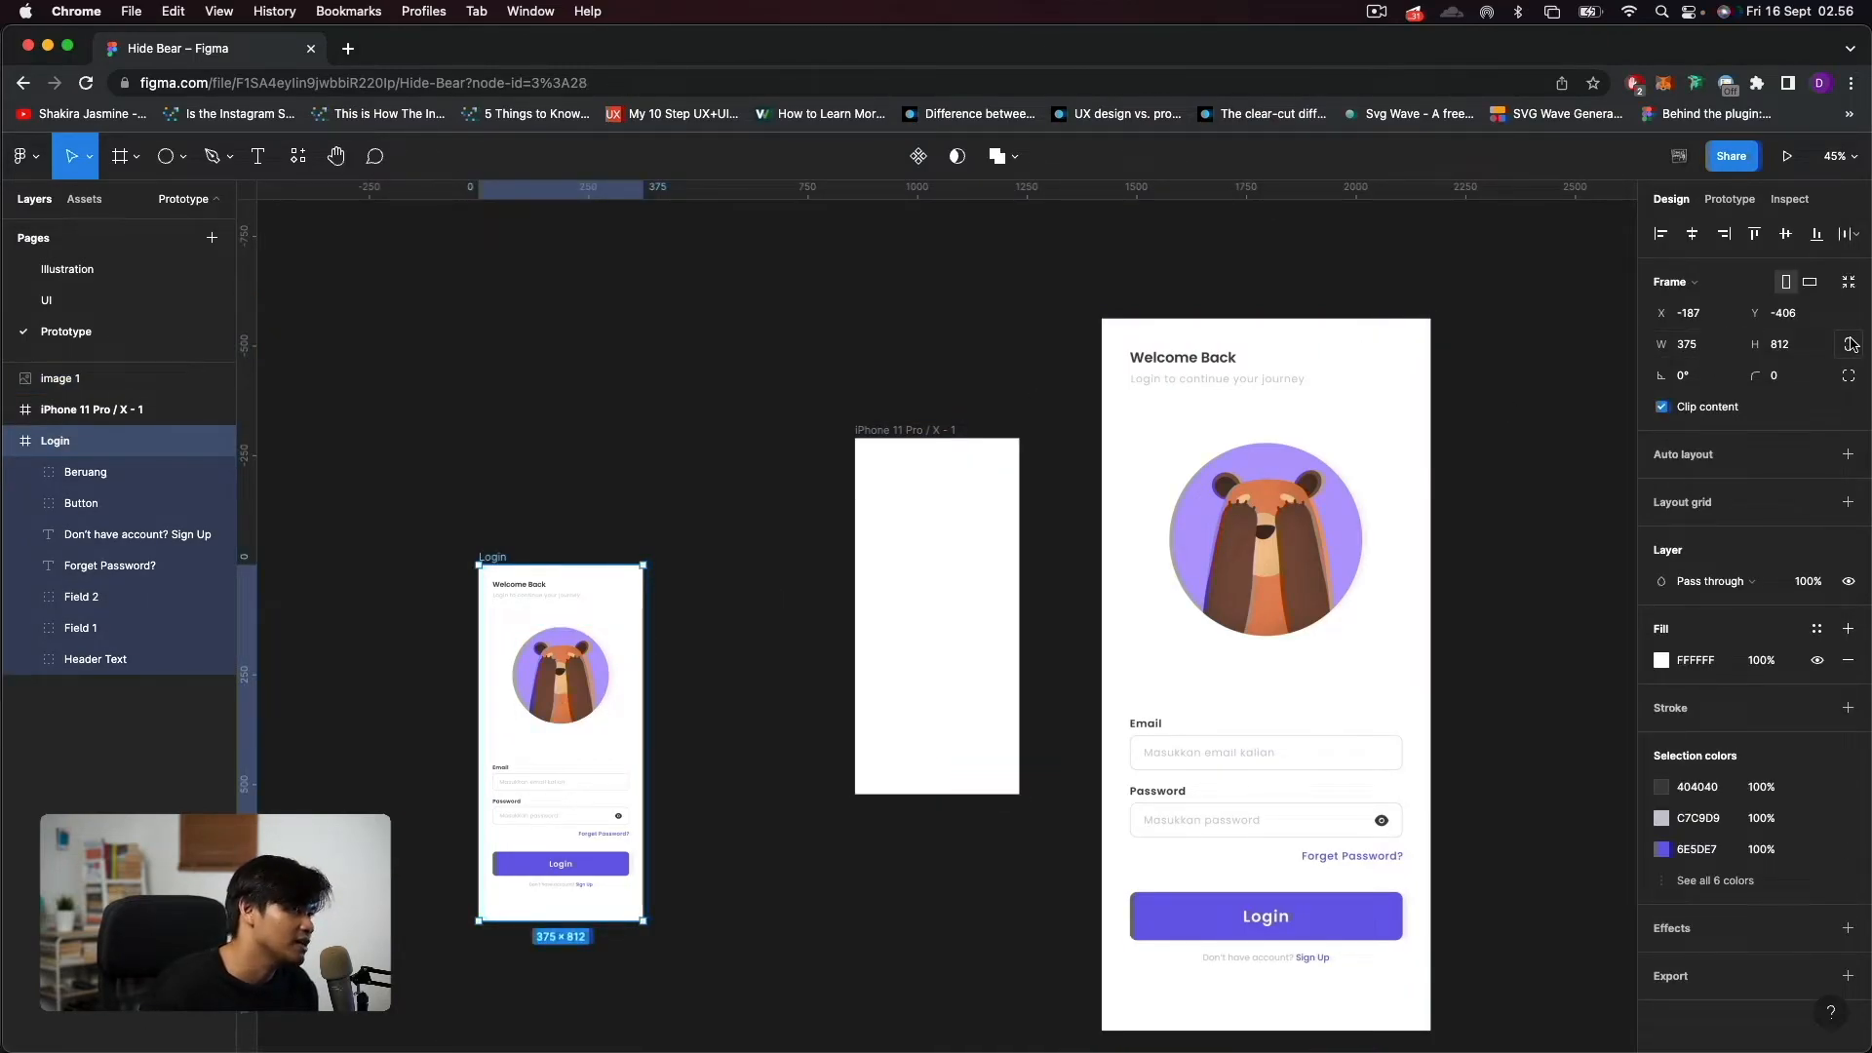
pyautogui.click(1198, 411)
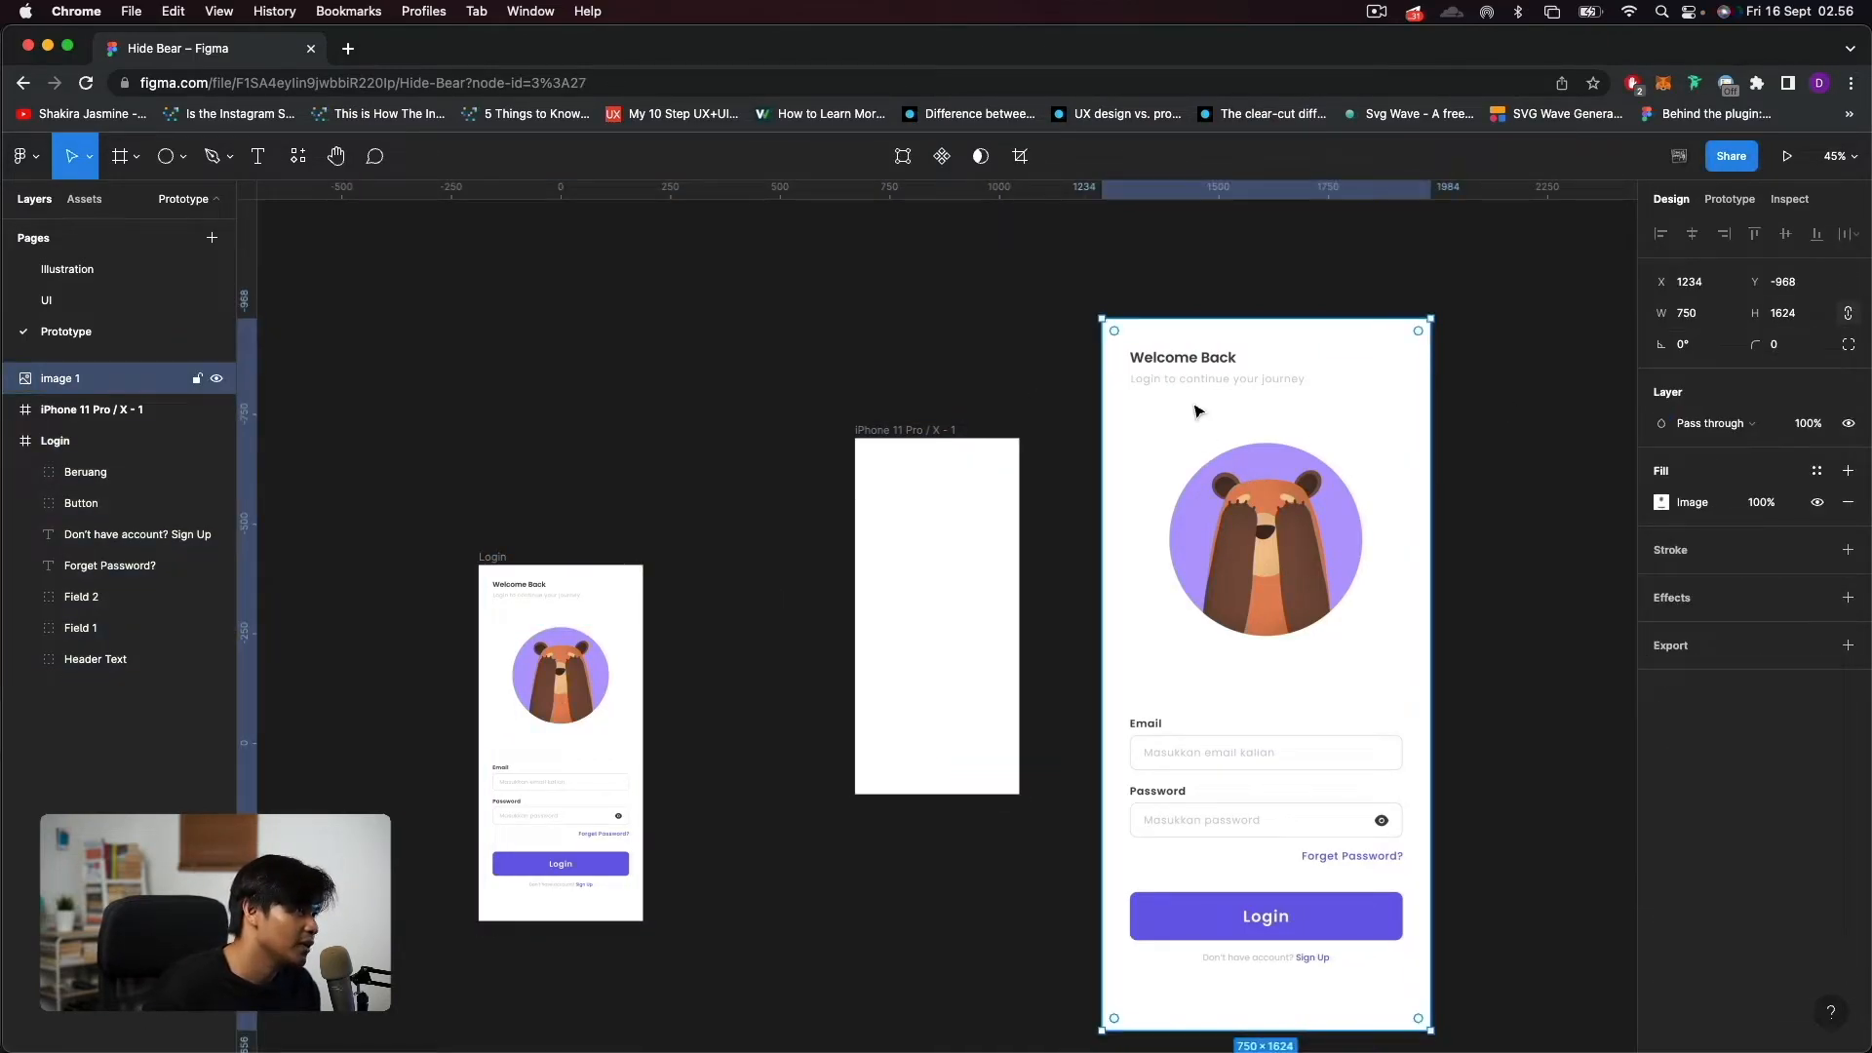
pyautogui.click(877, 430)
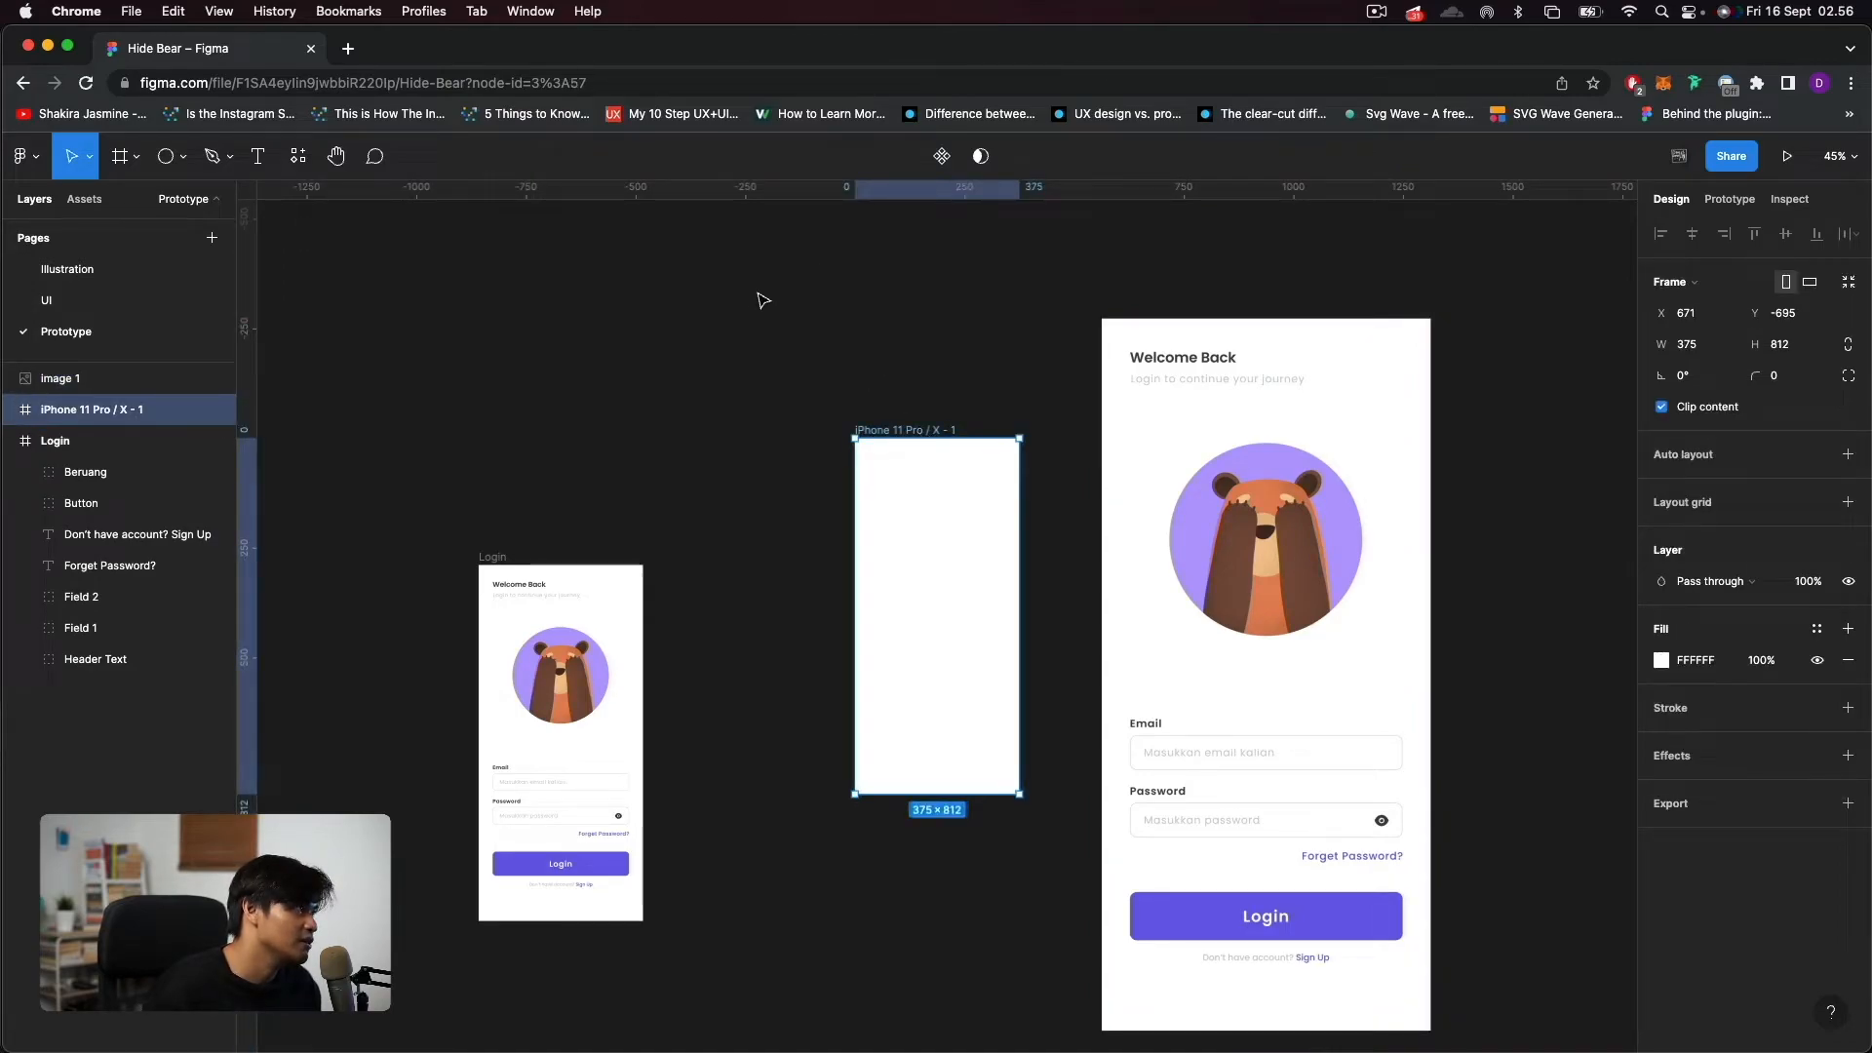
pyautogui.click(1272, 415)
pyautogui.moveTo(1223, 473); pyautogui.dragTo(1002, 559)
# Scale the login image down to 375 × 812 so it fills the phone frame.
pyautogui.scroll(-5, 1139, 741)
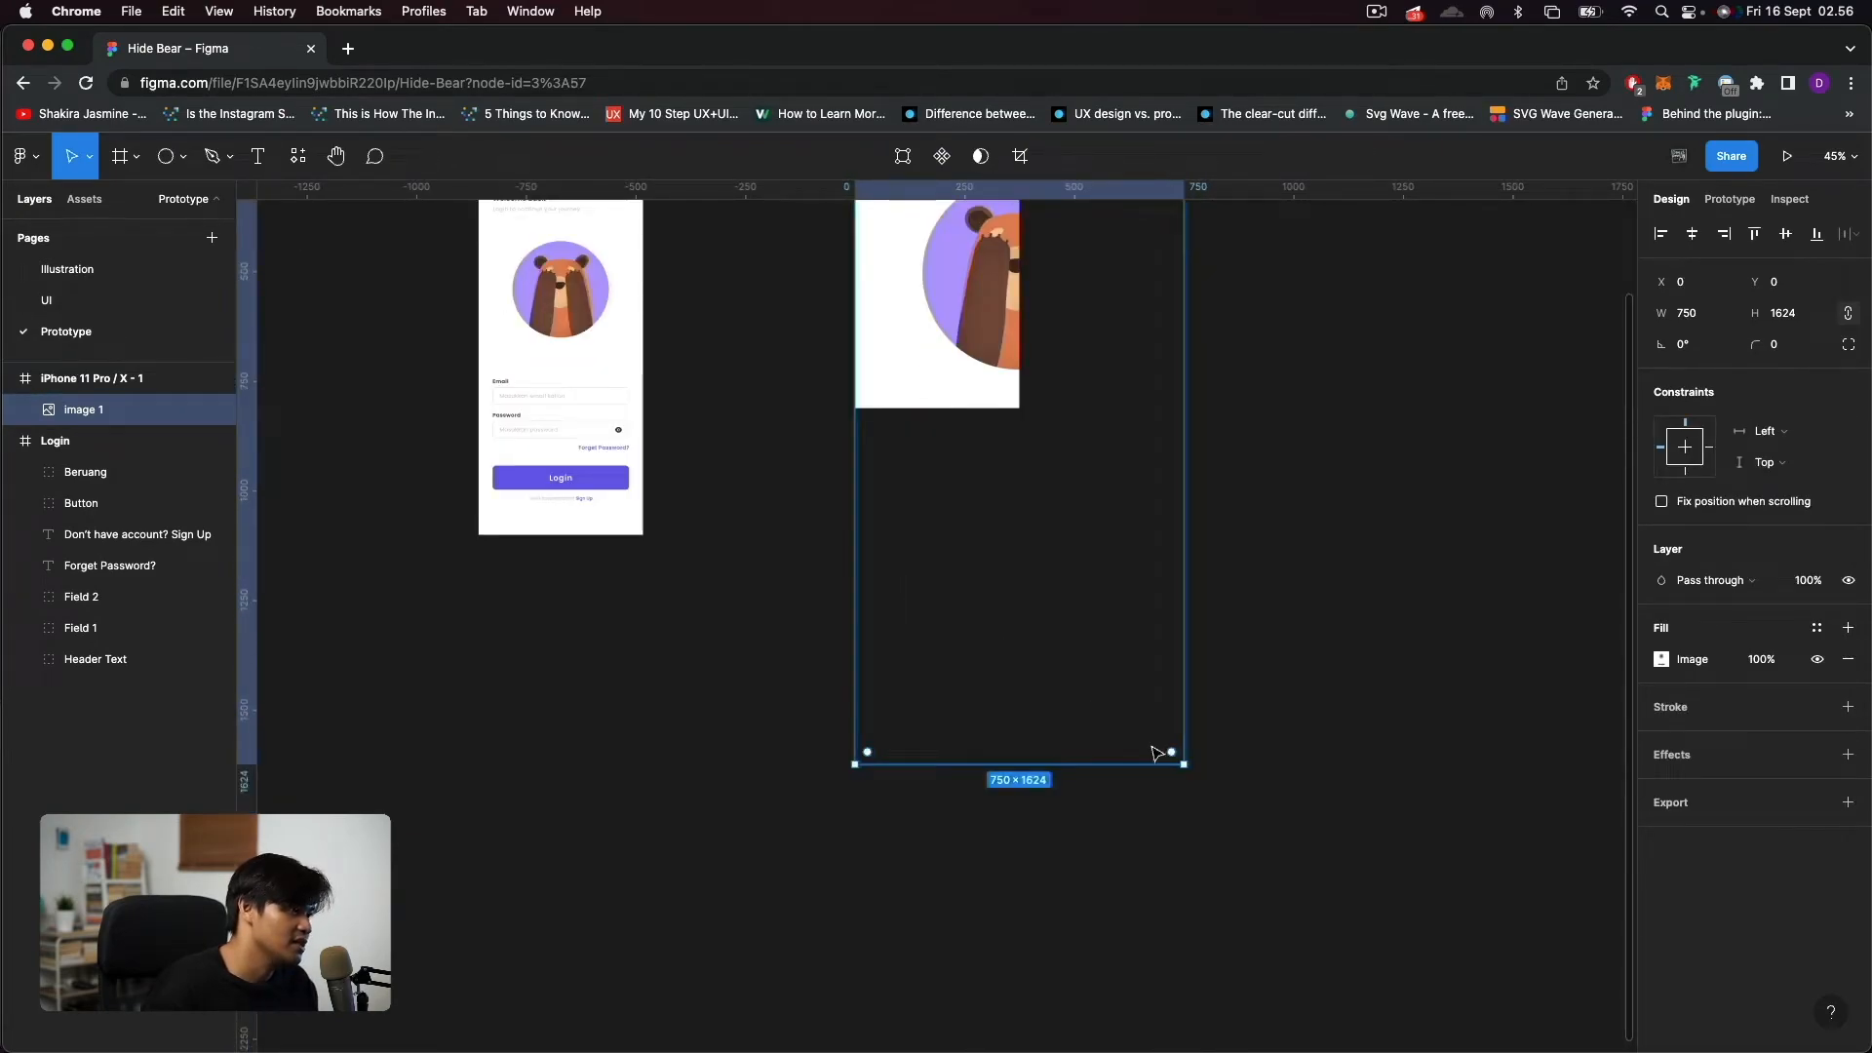
pyautogui.scroll(3, 1175, 780)
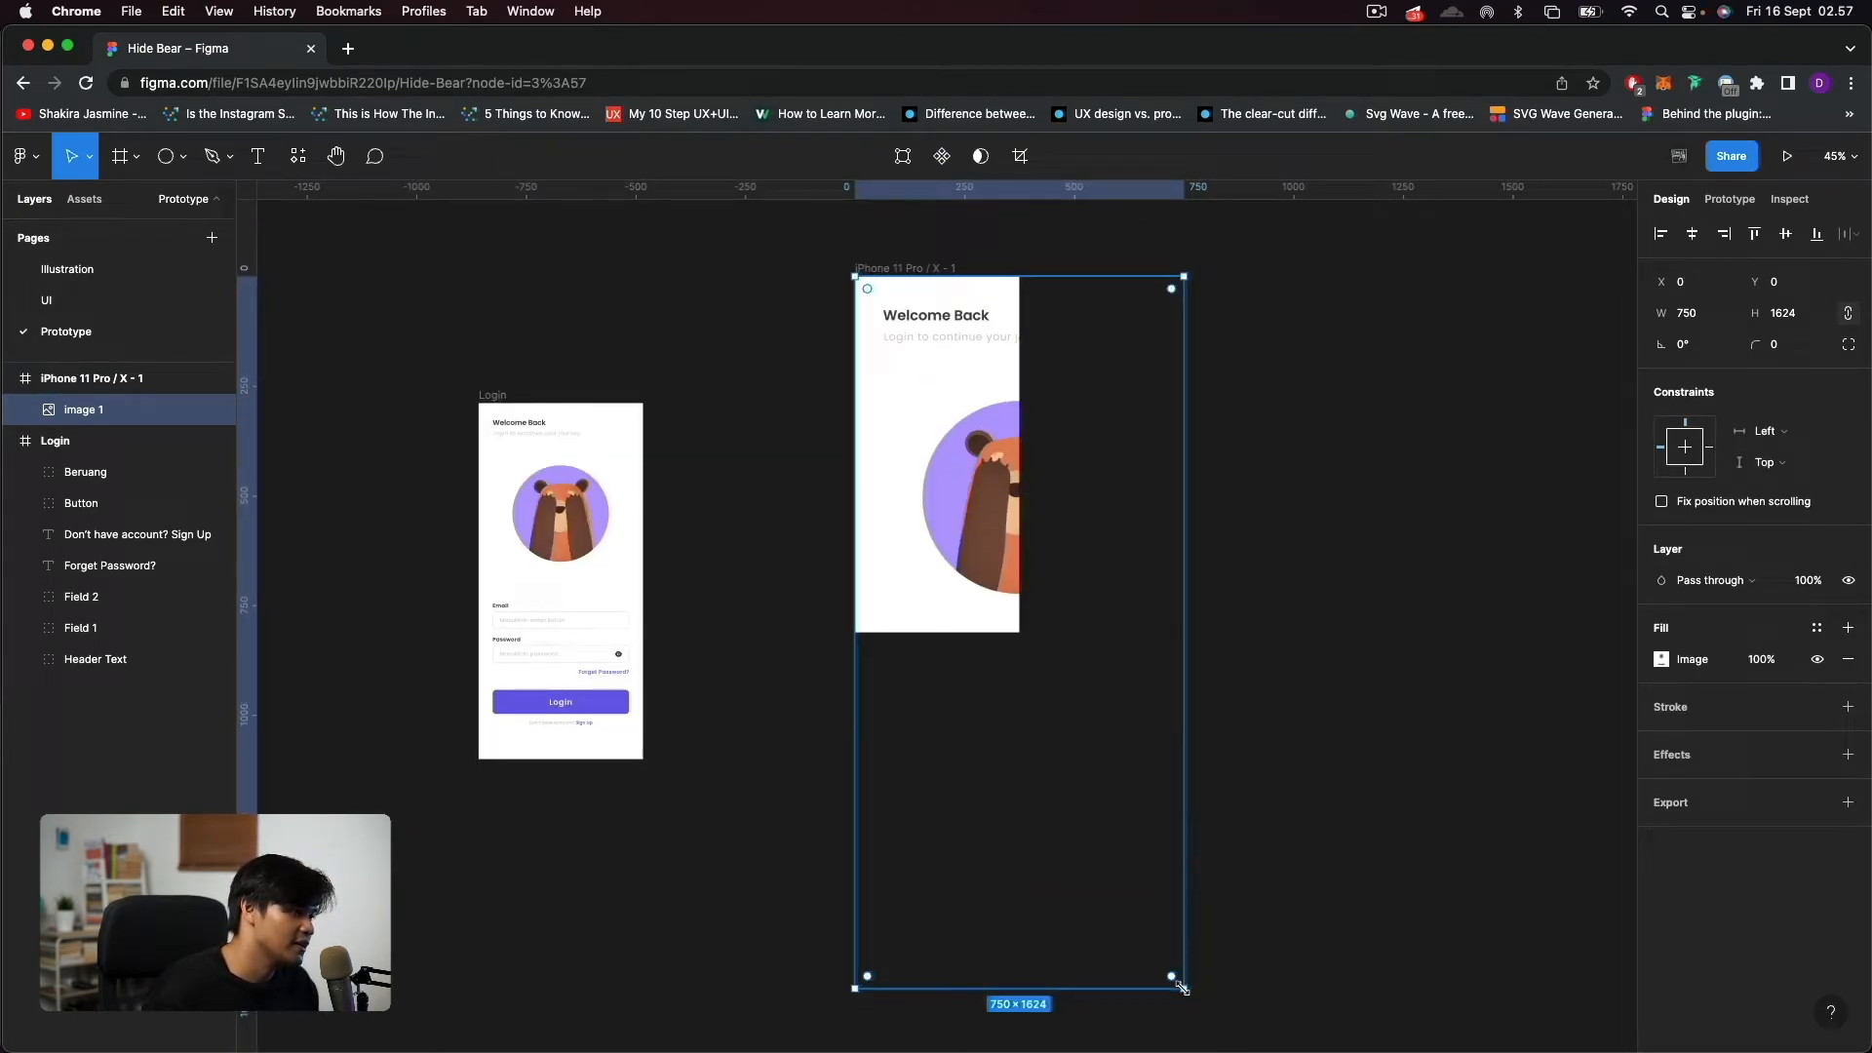
pyautogui.moveTo(1181, 988); pyautogui.dragTo(1002, 637)
pyautogui.click(1149, 654)
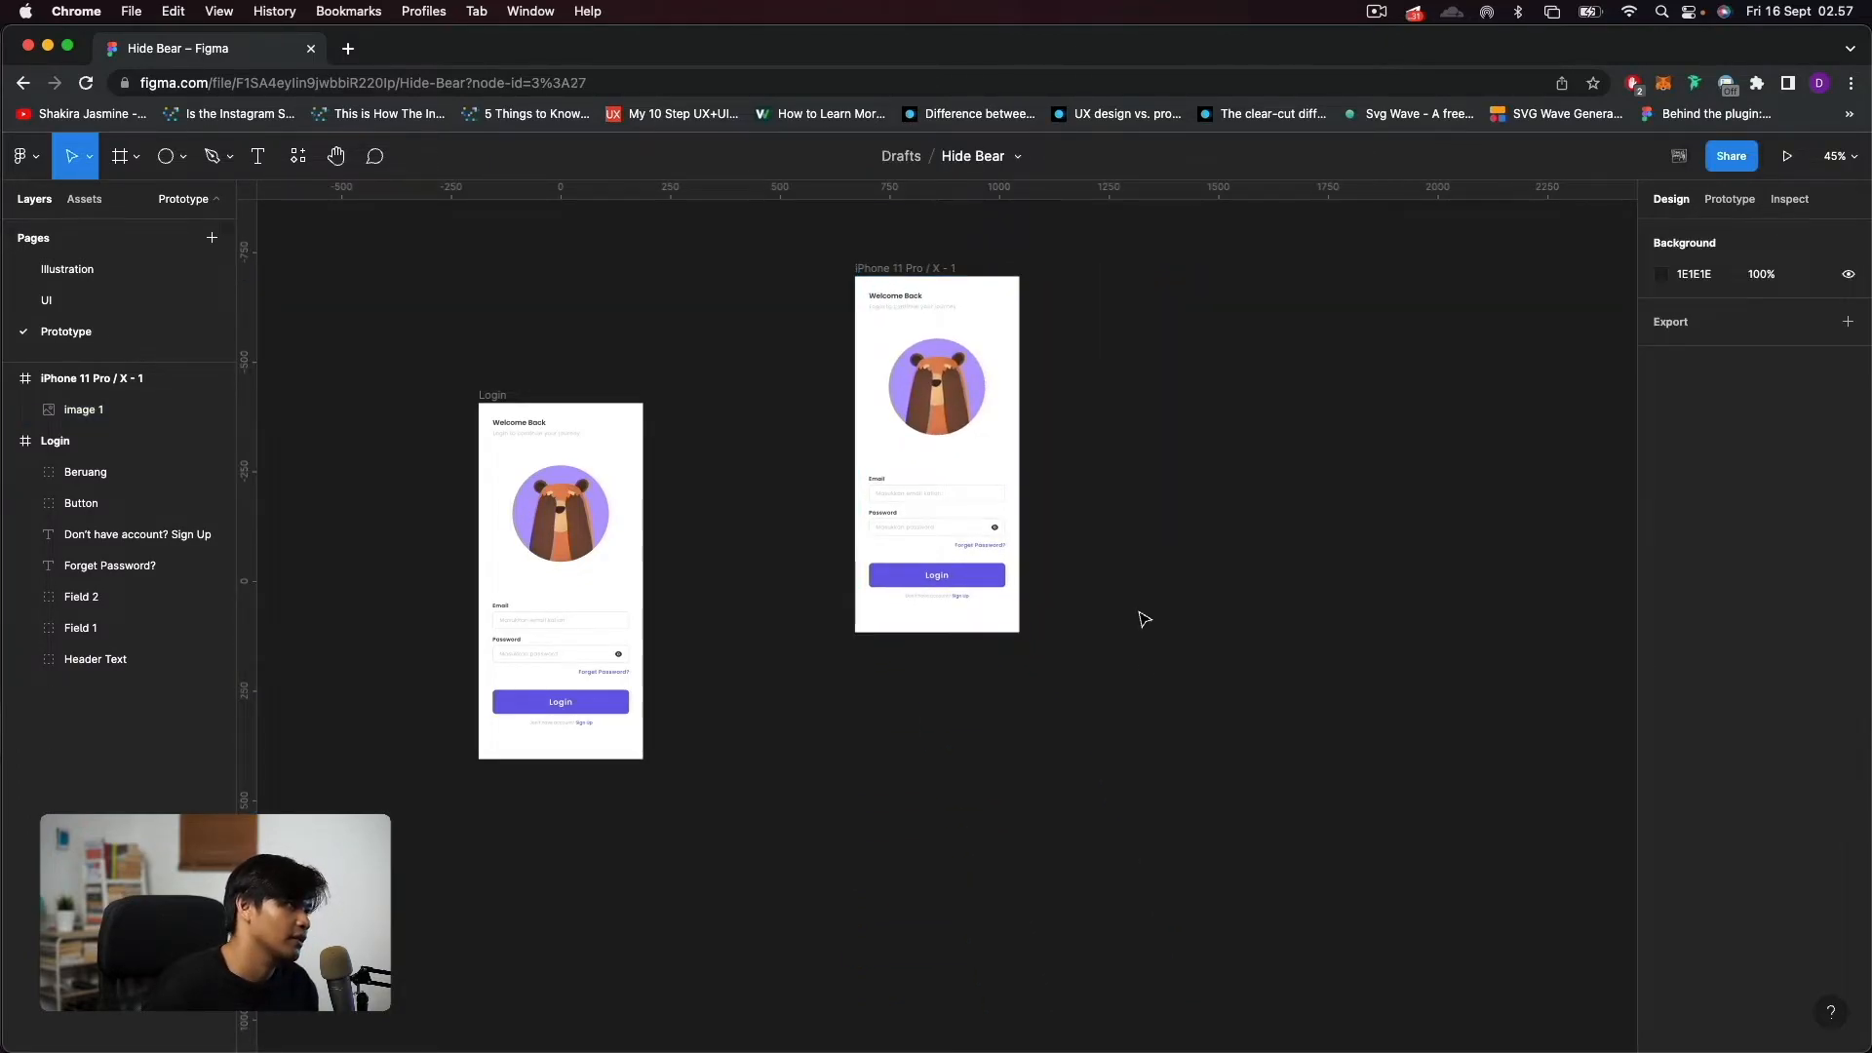
# Make sure the canvas rulers are shown and place a vertical guide along the phone frame's right edge.
pyautogui.scroll(2, 1061, 414)
pyautogui.scroll(2, 1061, 414)
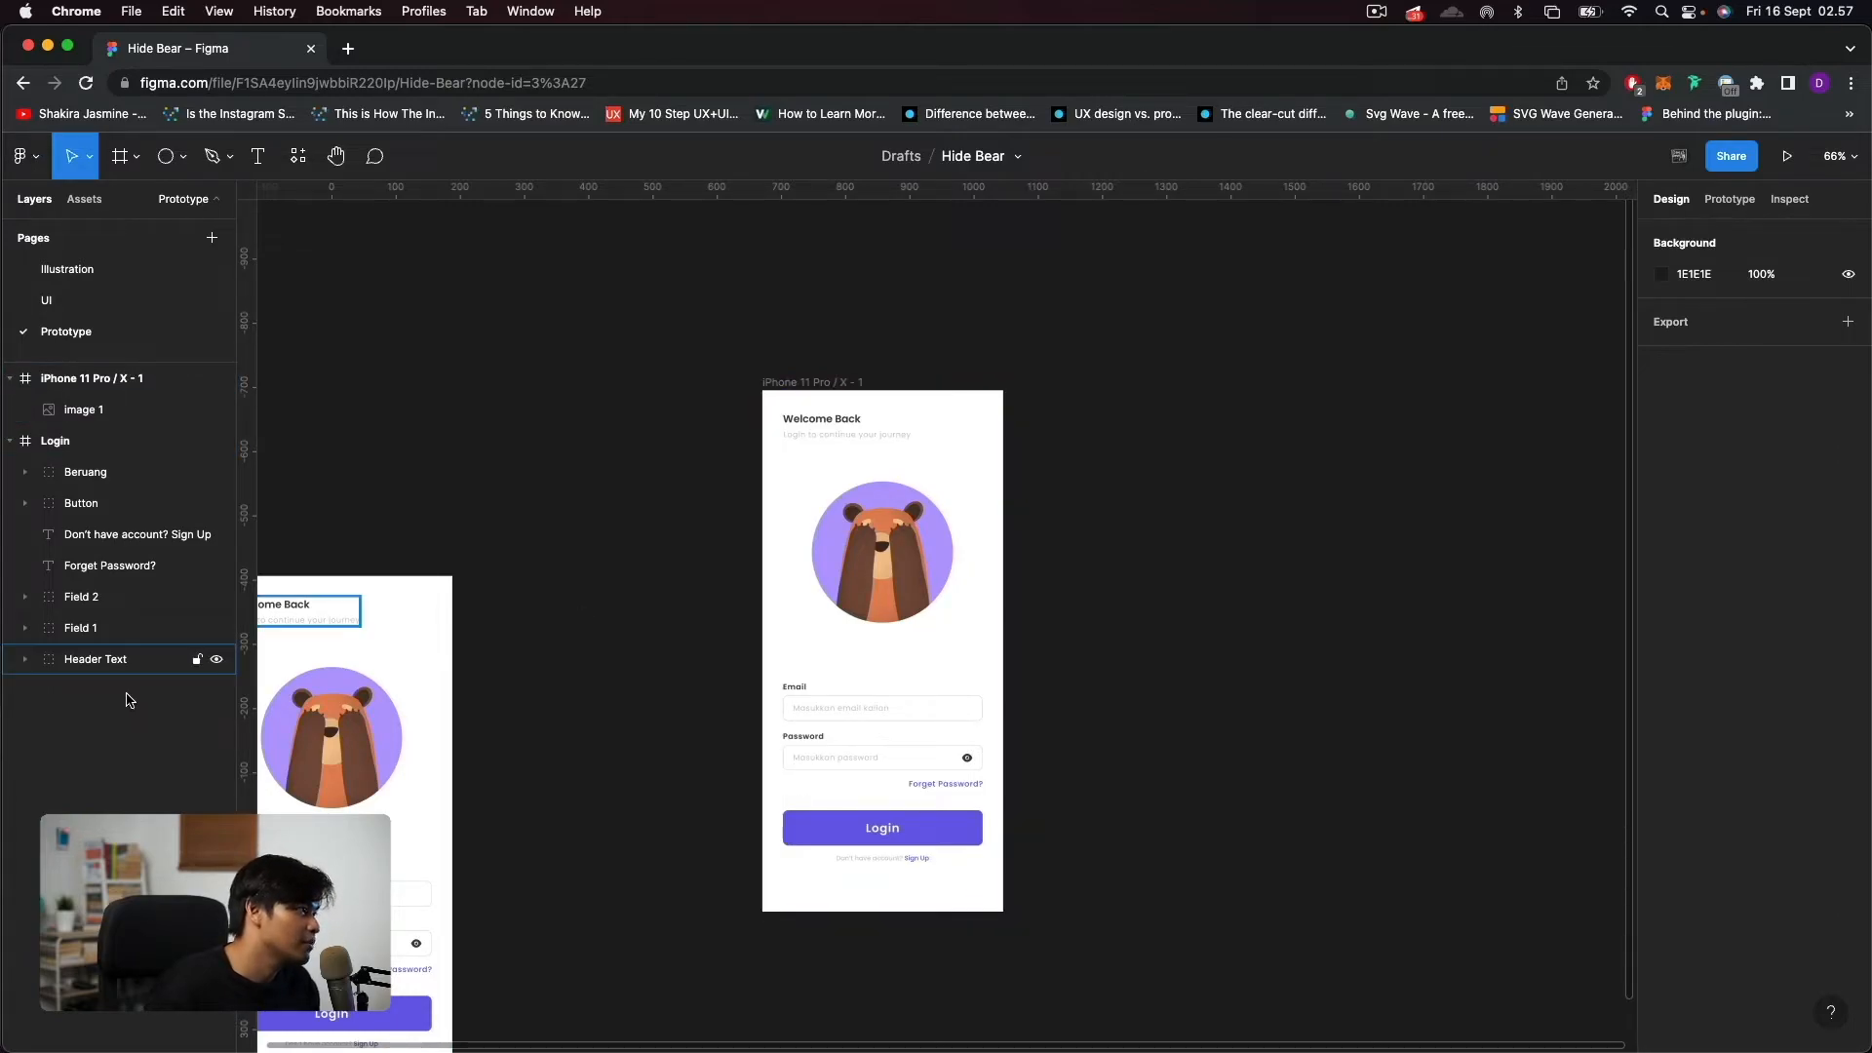
pyautogui.click(22, 156)
pyautogui.moveTo(112, 337)
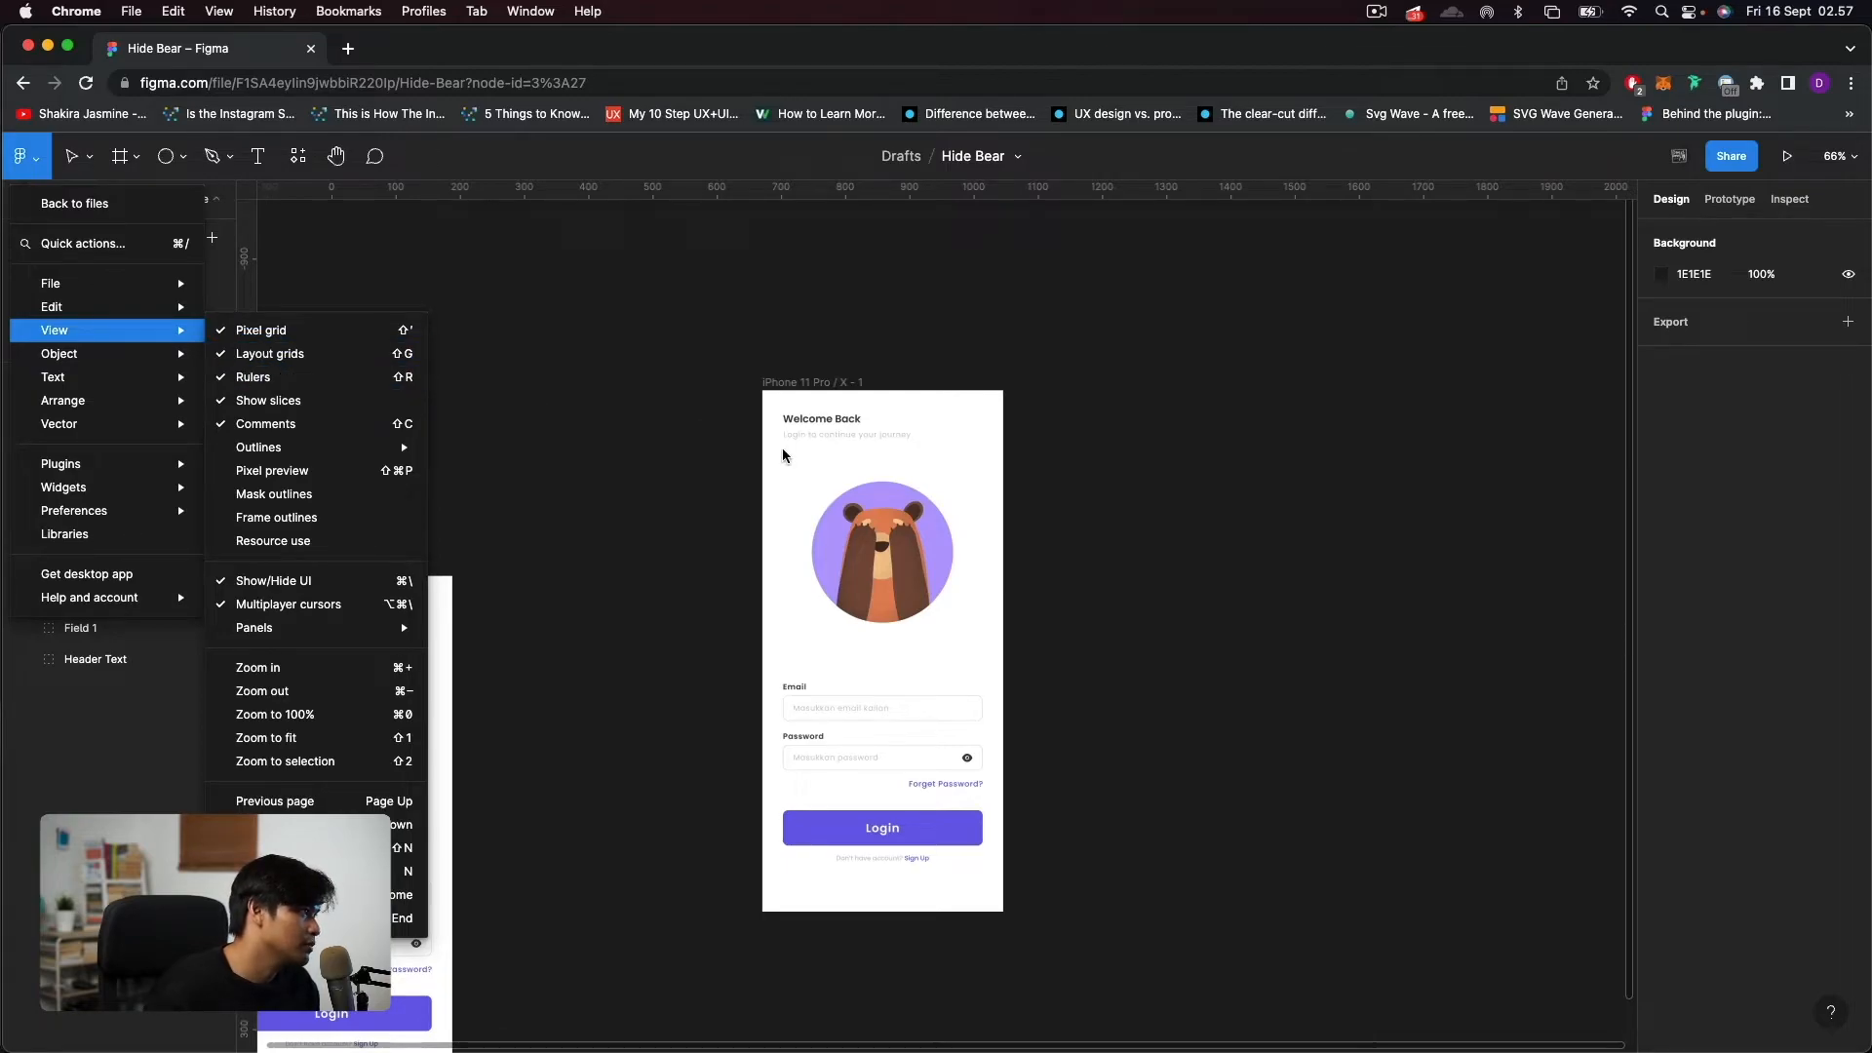
pyautogui.click(653, 470)
pyautogui.click(584, 462)
pyautogui.hotkey('shift', 'r')
pyautogui.hotkey('shift', 'r')
pyautogui.moveTo(246, 411); pyautogui.dragTo(1001, 573)
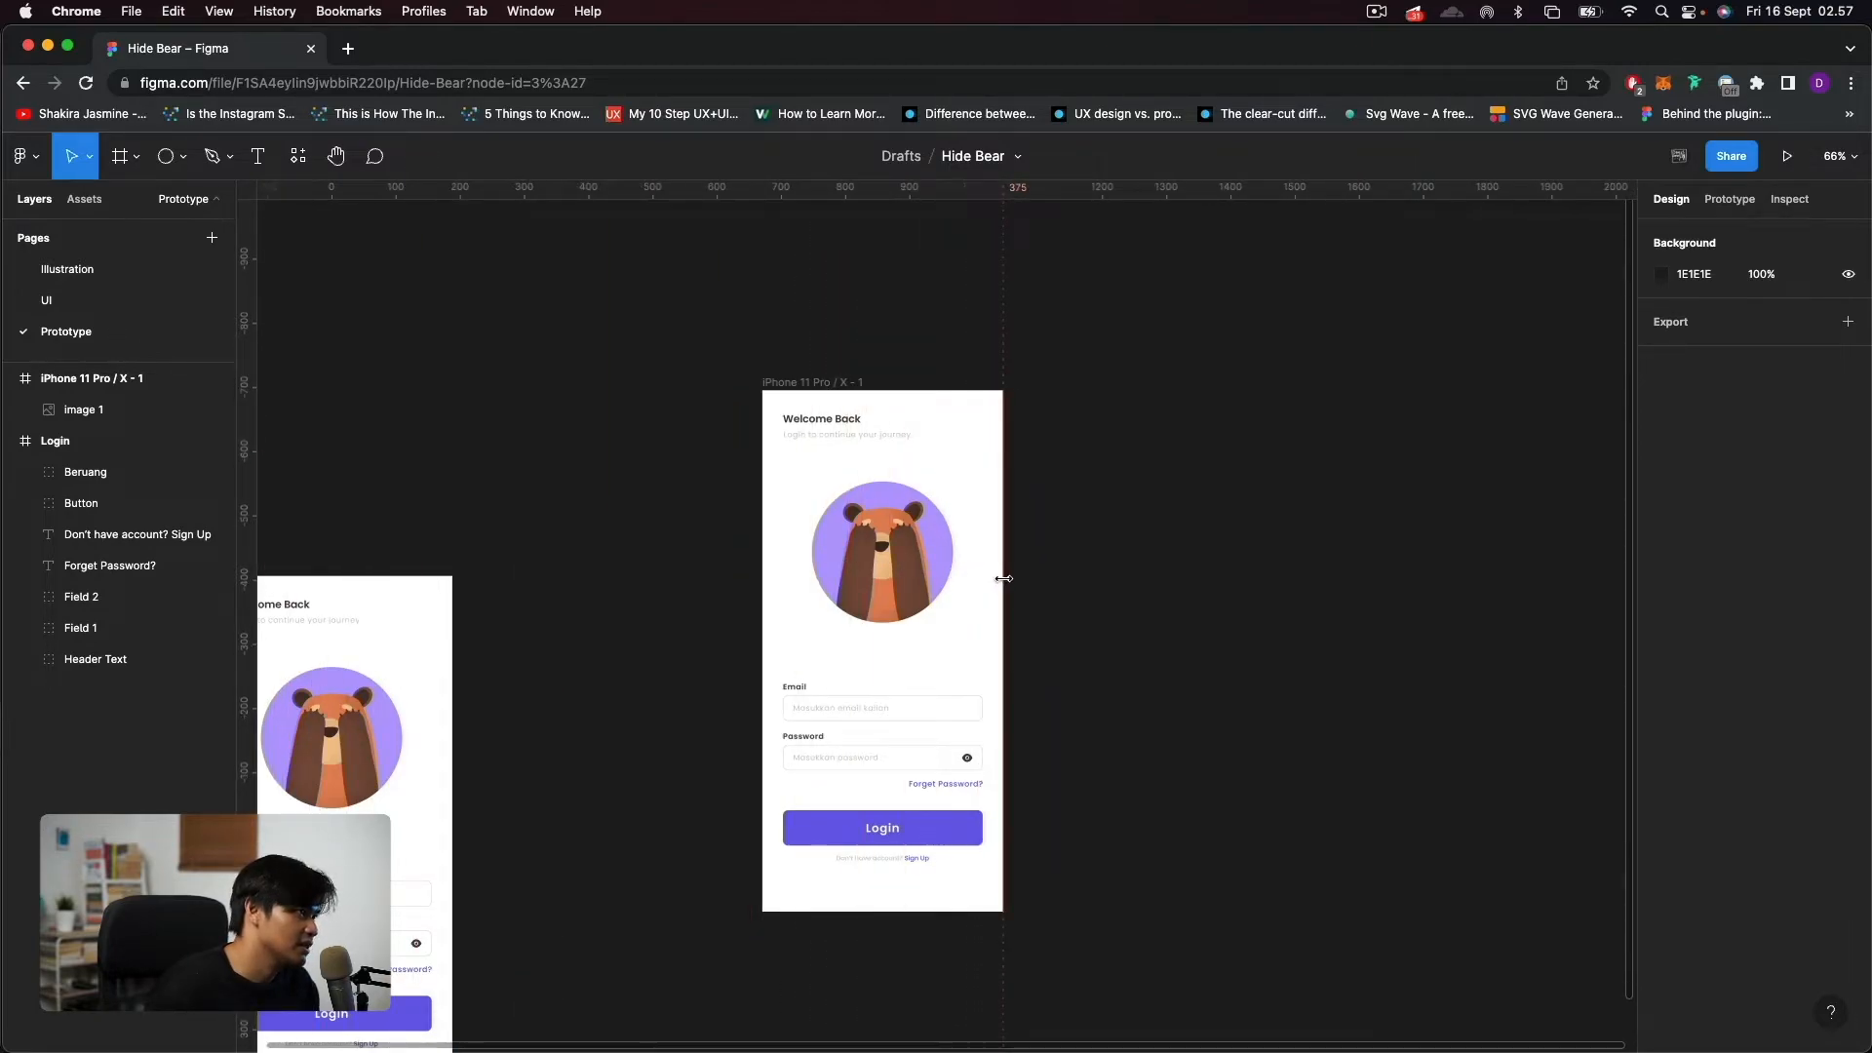
# Widen the iPhone frame to 811 and move the login image to X 375, flush against the guide.
pyautogui.click(806, 384)
pyautogui.moveTo(1002, 510); pyautogui.dragTo(1284, 548)
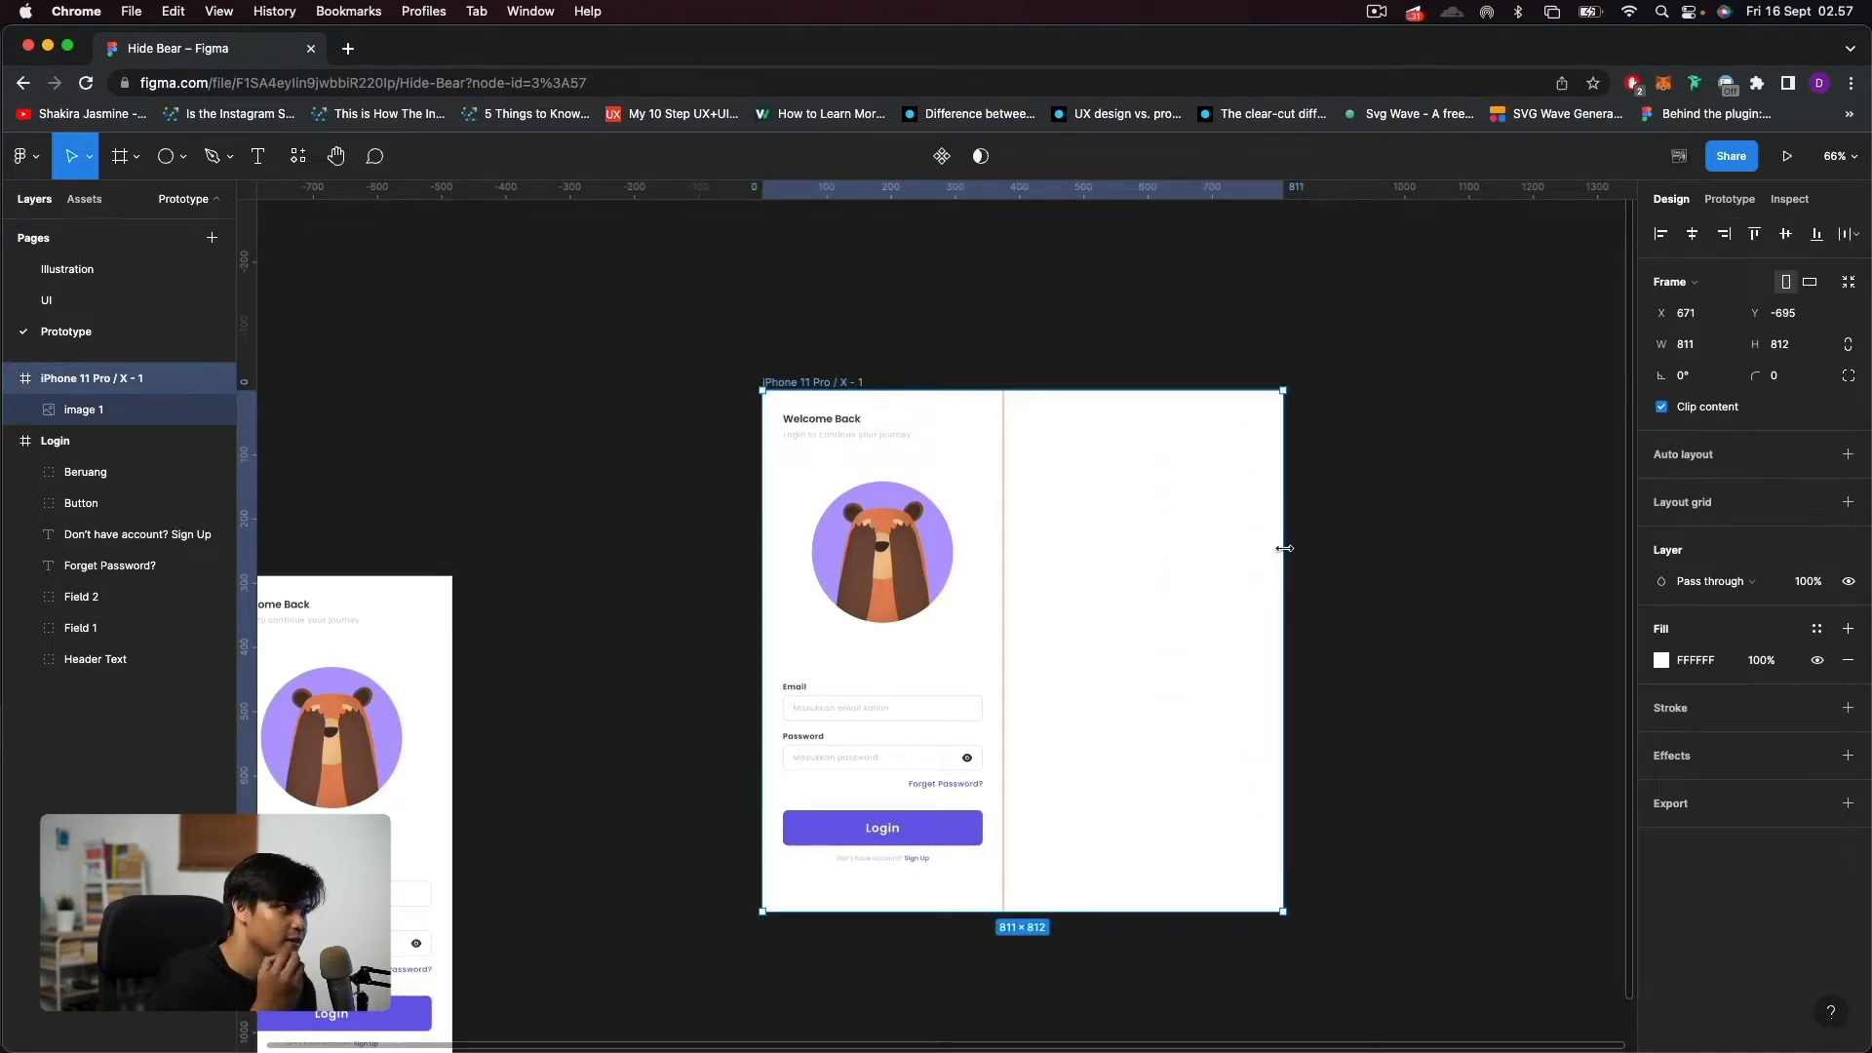
pyautogui.click(995, 656)
pyautogui.moveTo(912, 645); pyautogui.dragTo(1143, 637)
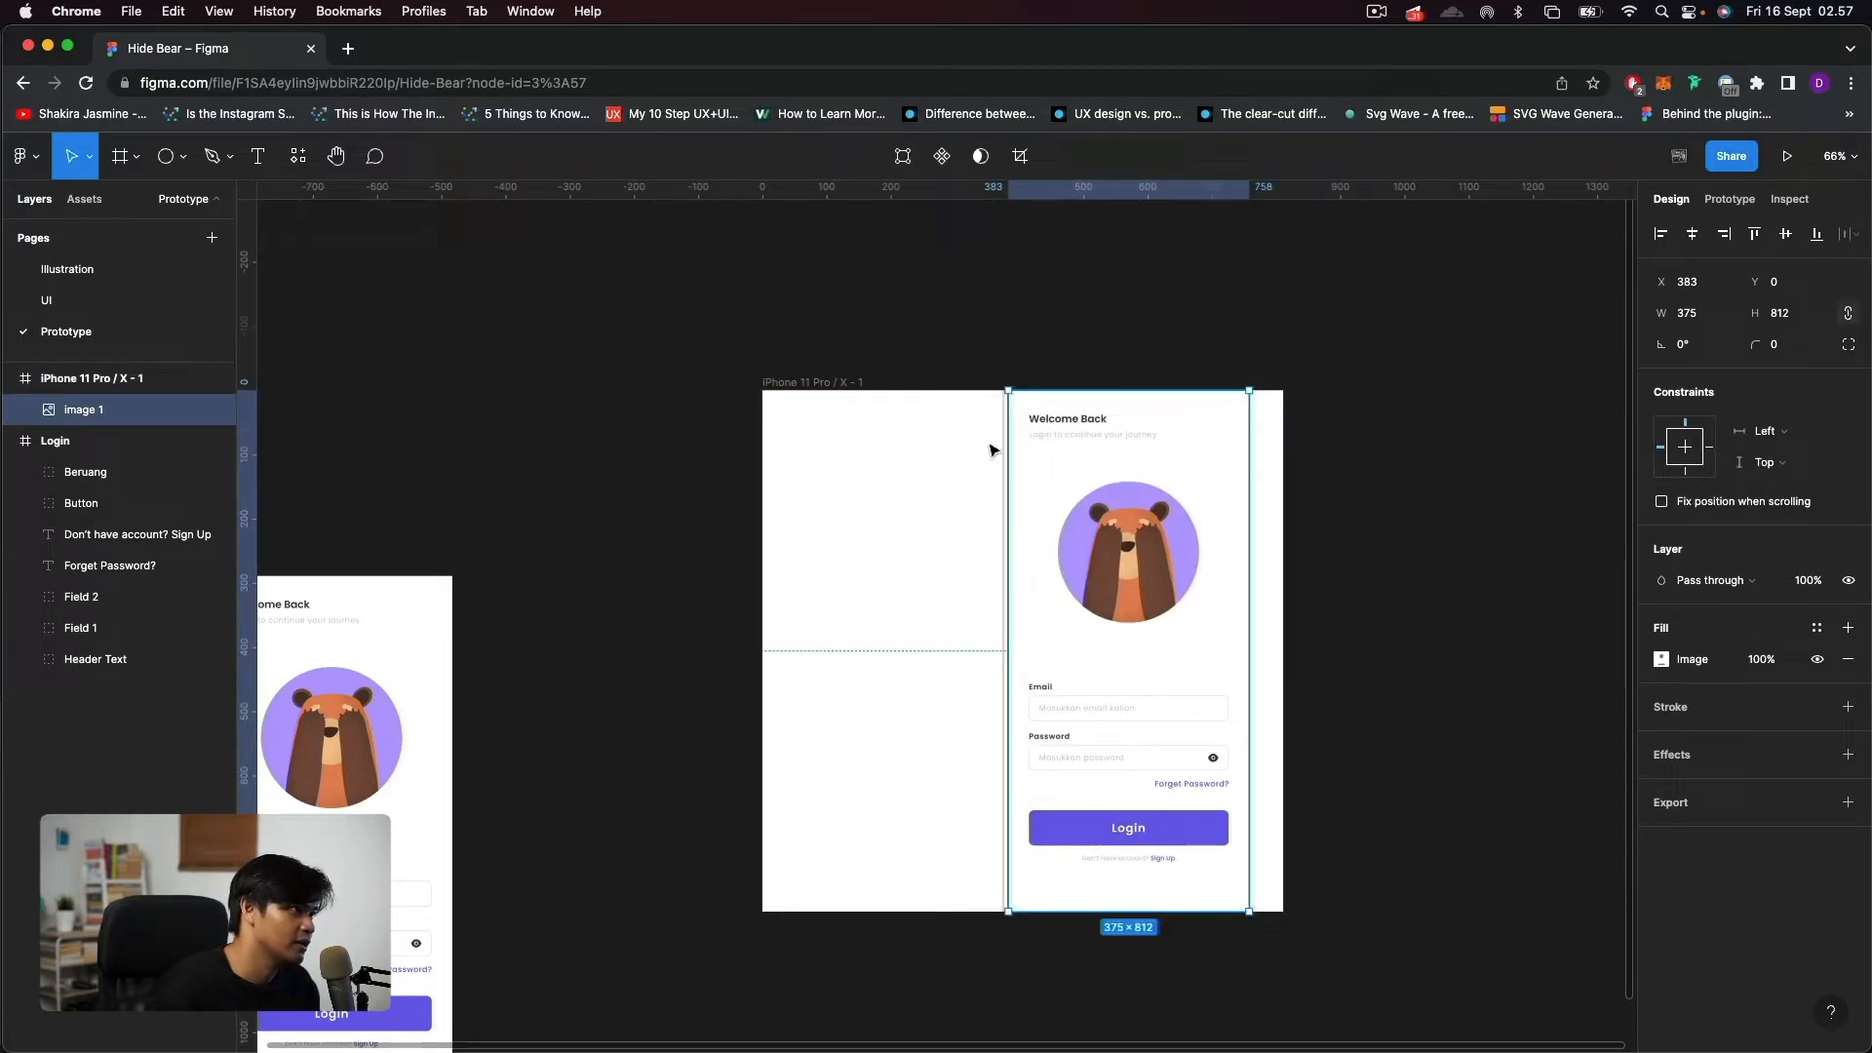
pyautogui.moveTo(1074, 493); pyautogui.dragTo(1068, 493)
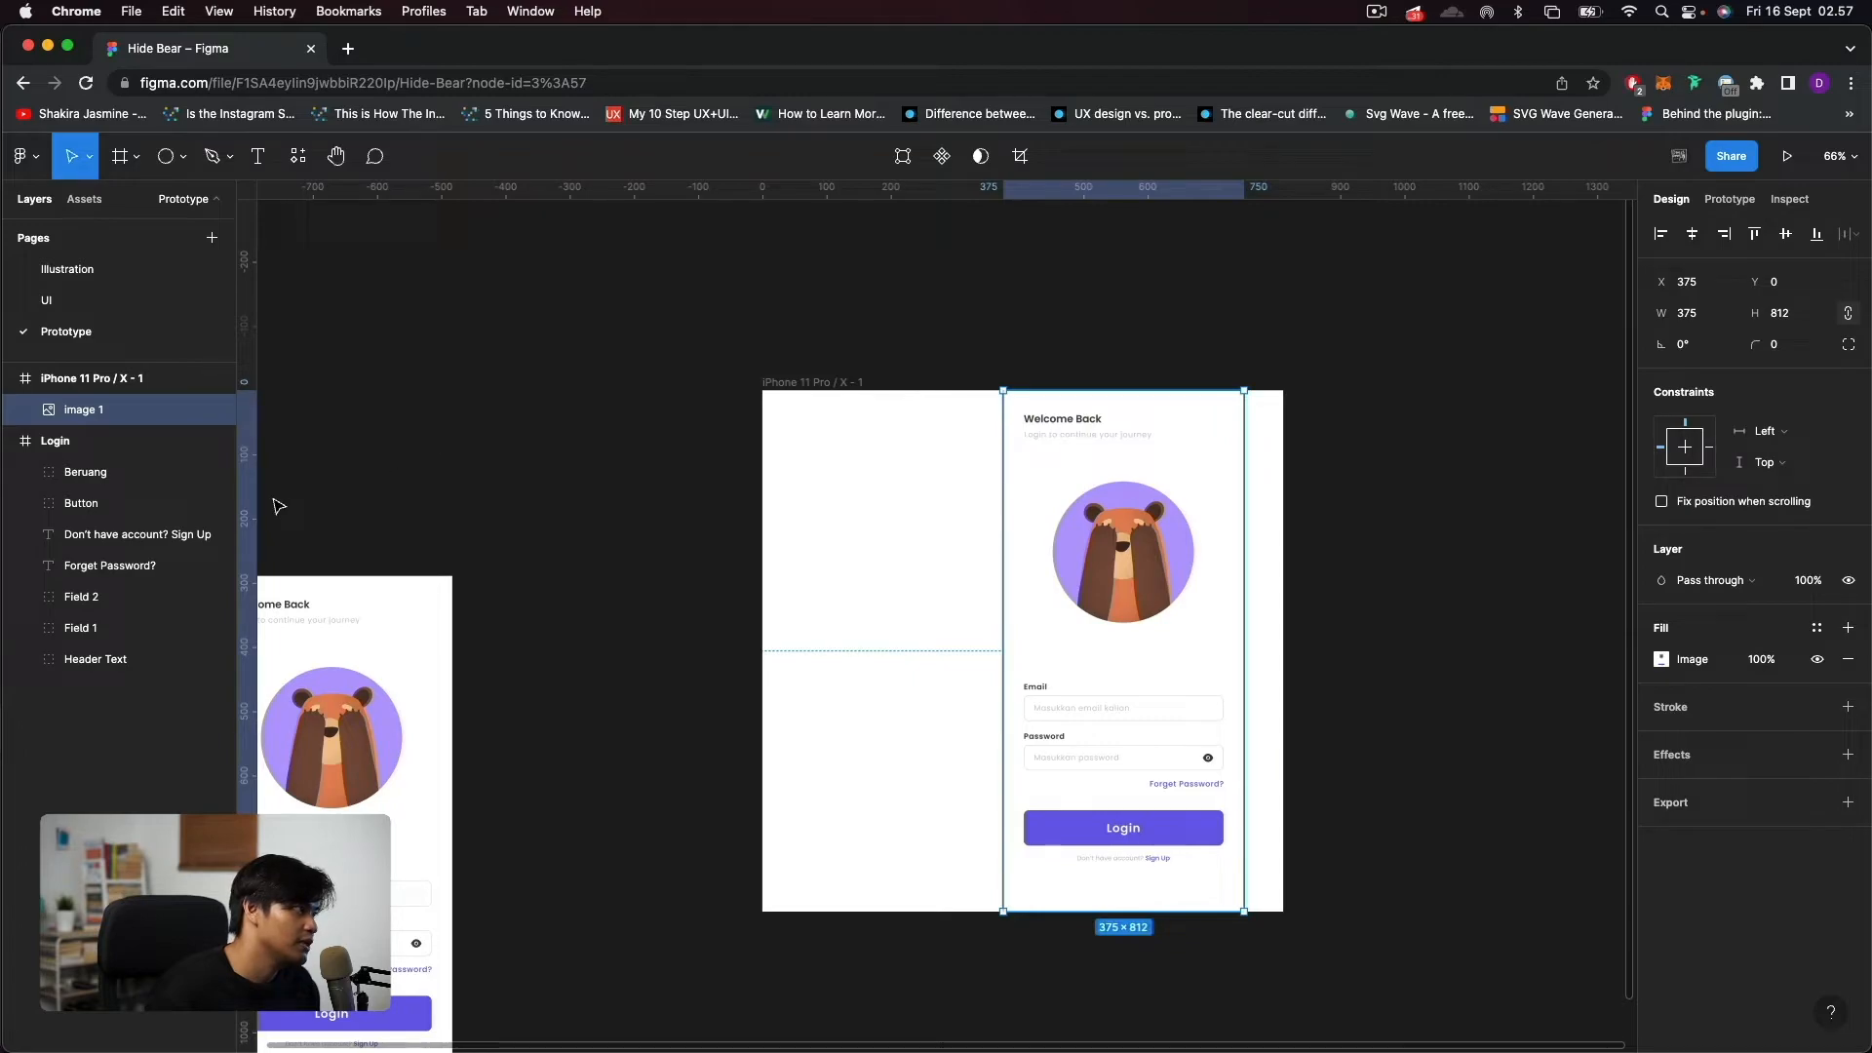
# Mark the image's right edge with a vertical guide, shift the image to X 750, and mark its new right edge the same way.
pyautogui.moveTo(250, 491); pyautogui.dragTo(1241, 652)
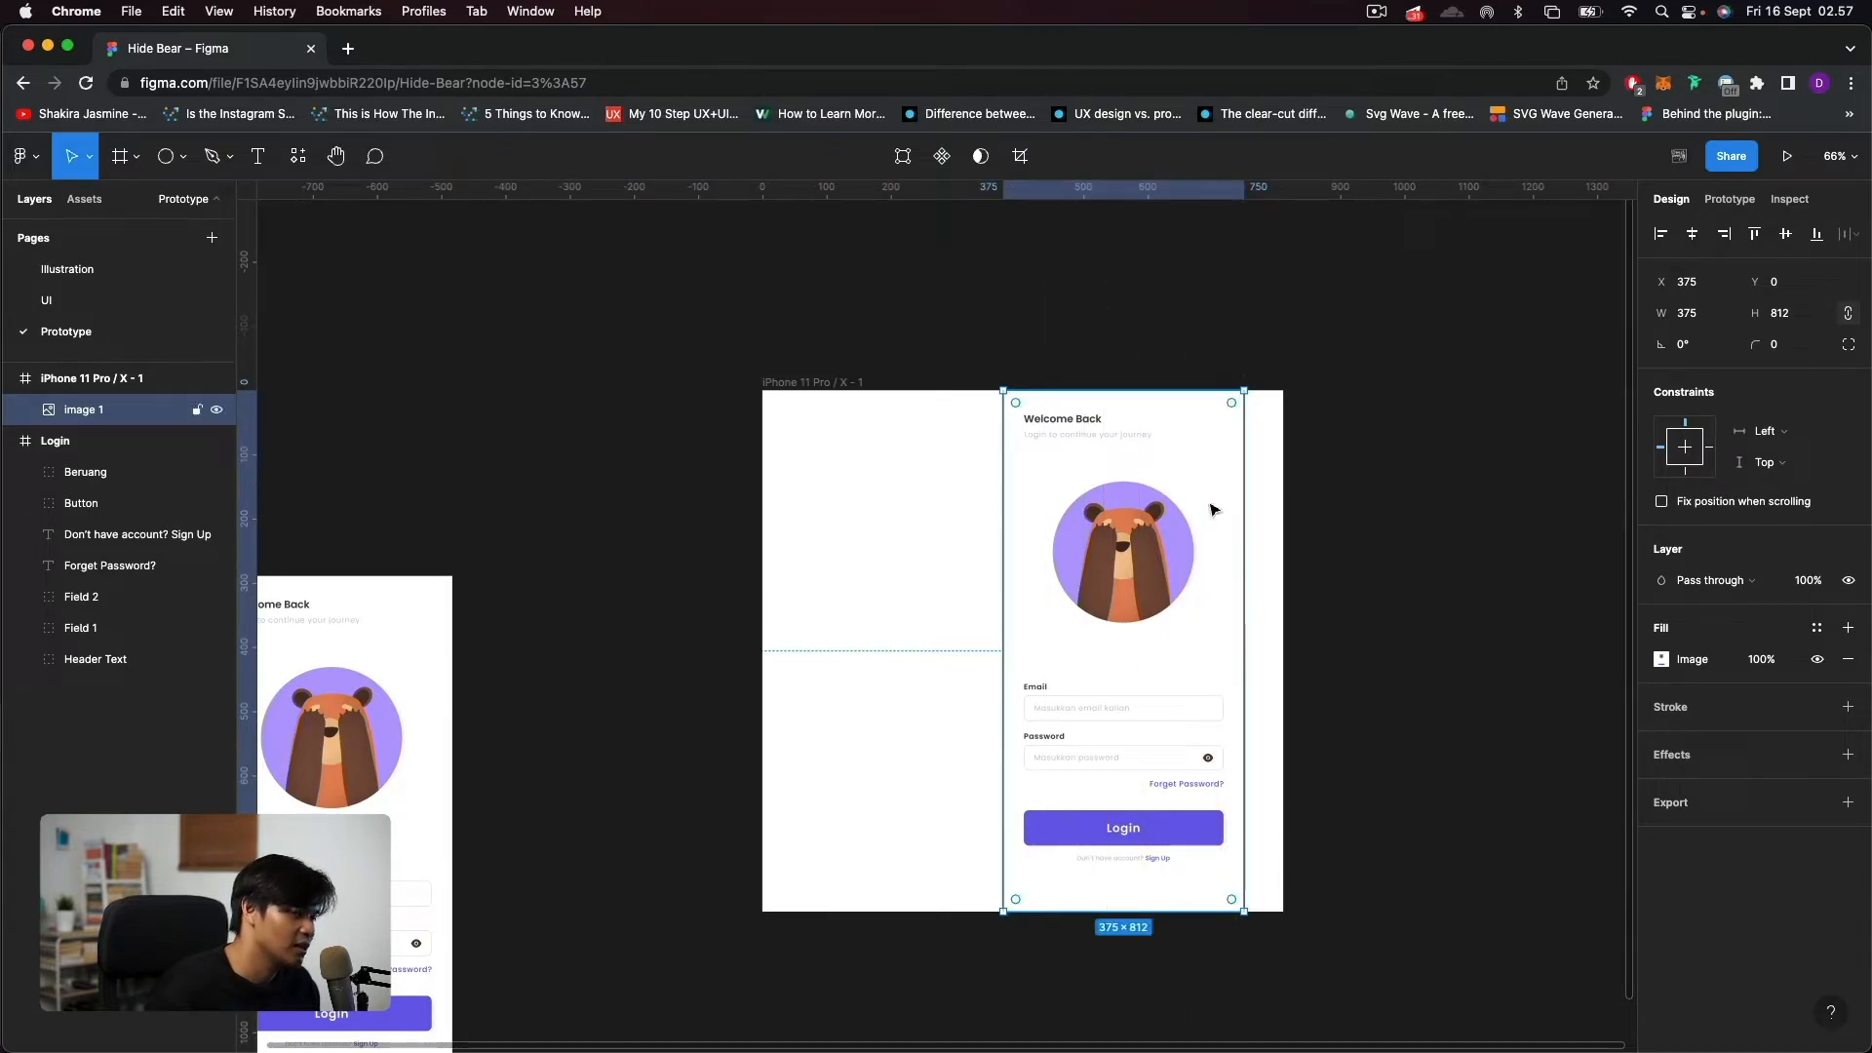
pyautogui.click(1321, 519)
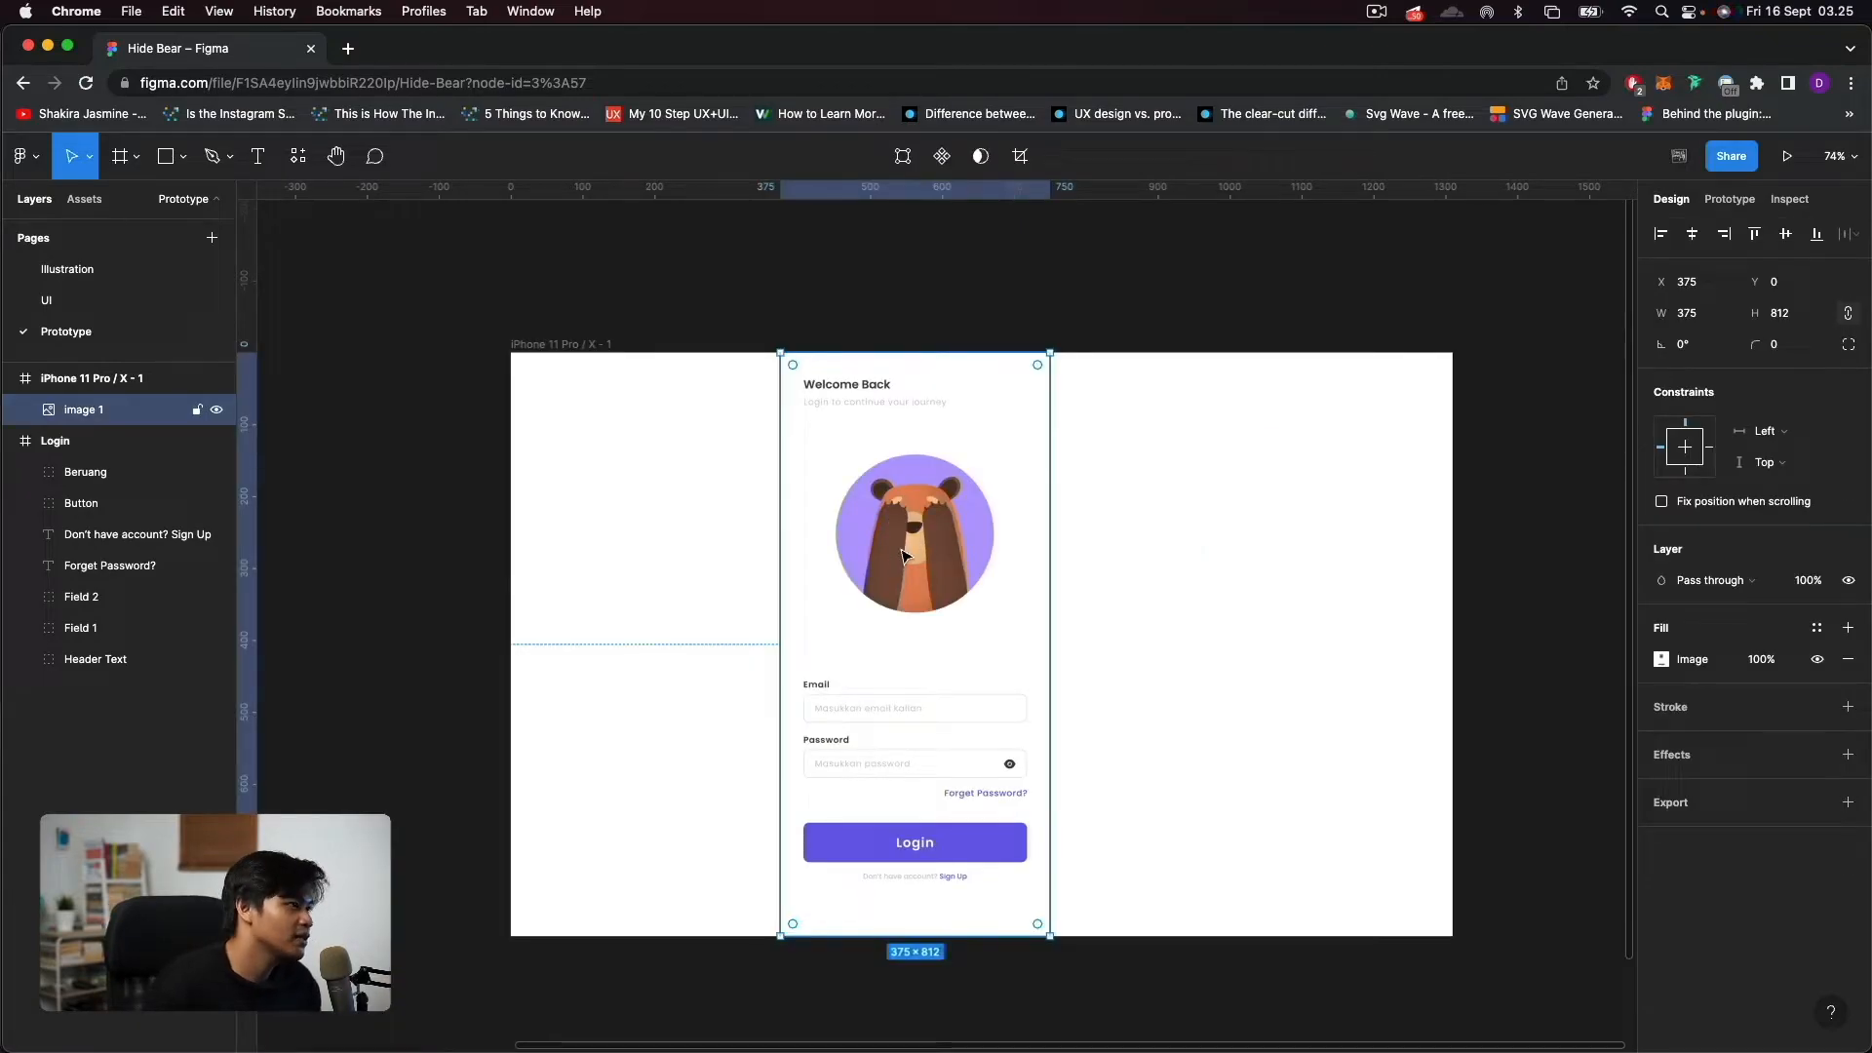
pyautogui.moveTo(990, 563); pyautogui.dragTo(1163, 592)
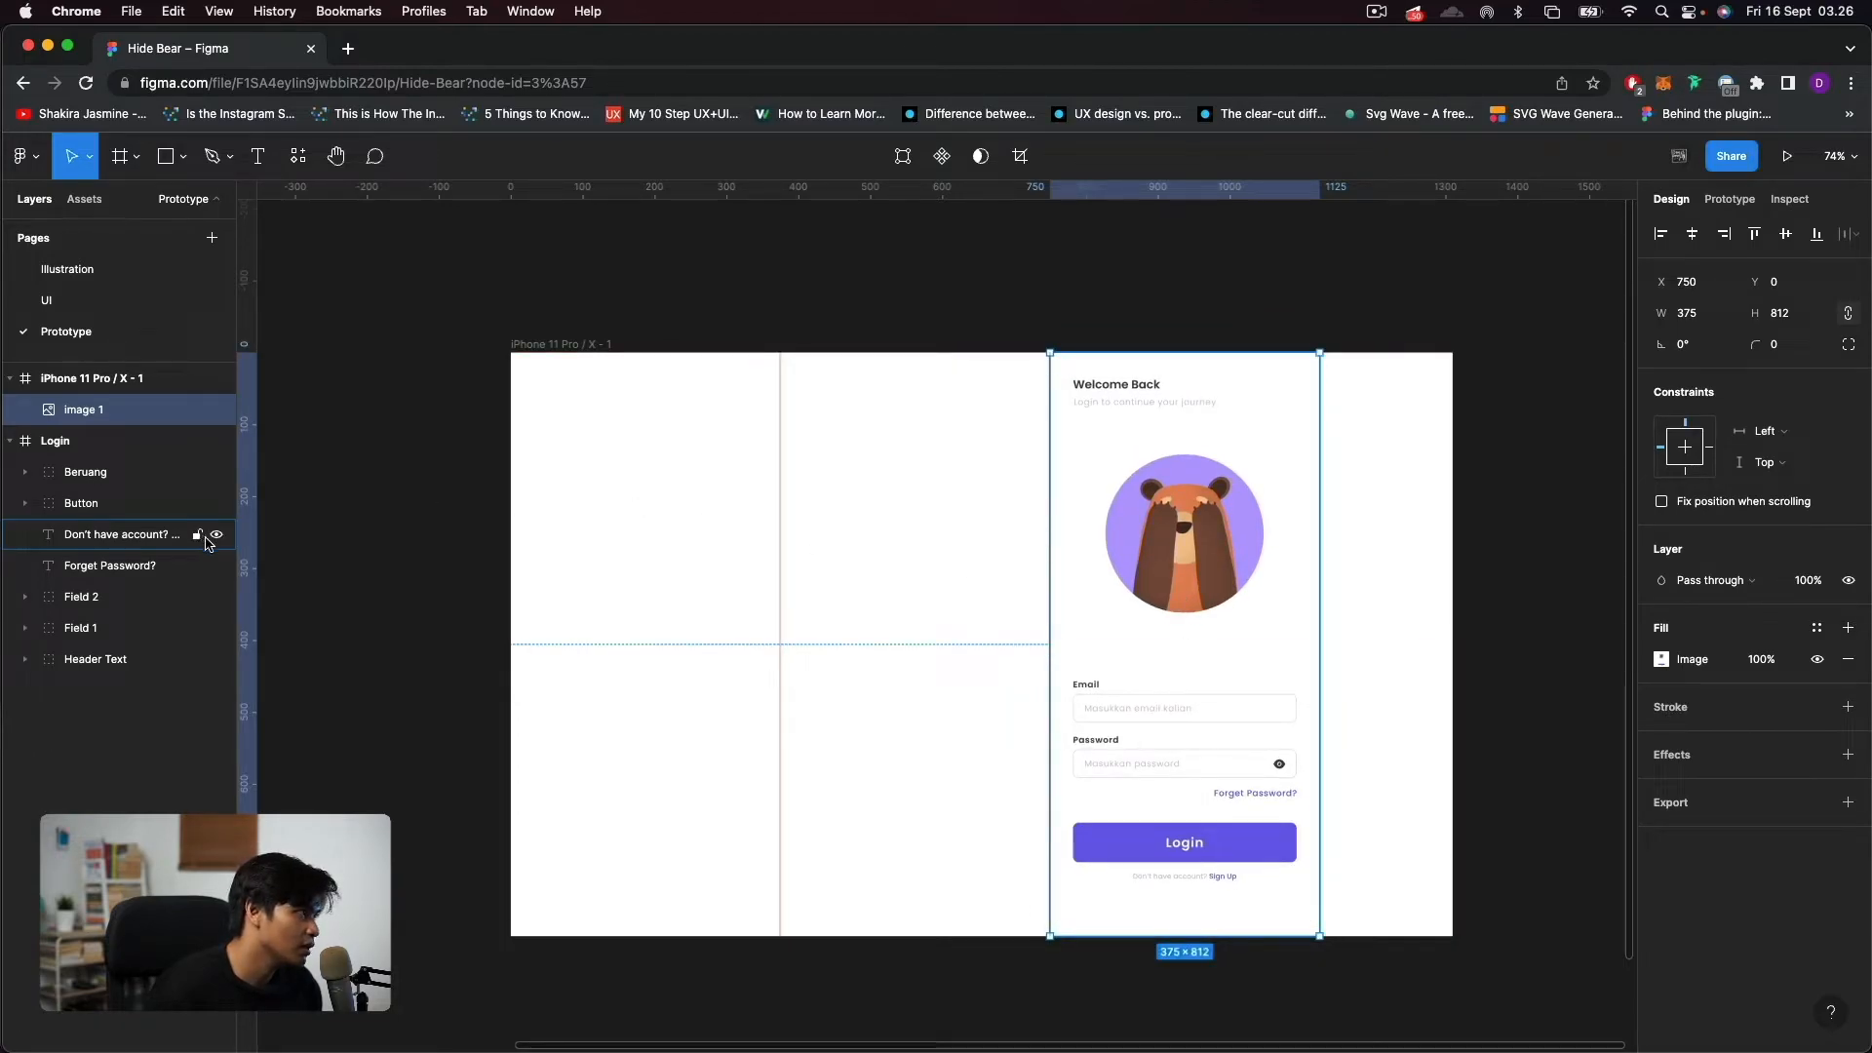
pyautogui.moveTo(249, 556); pyautogui.dragTo(1320, 717)
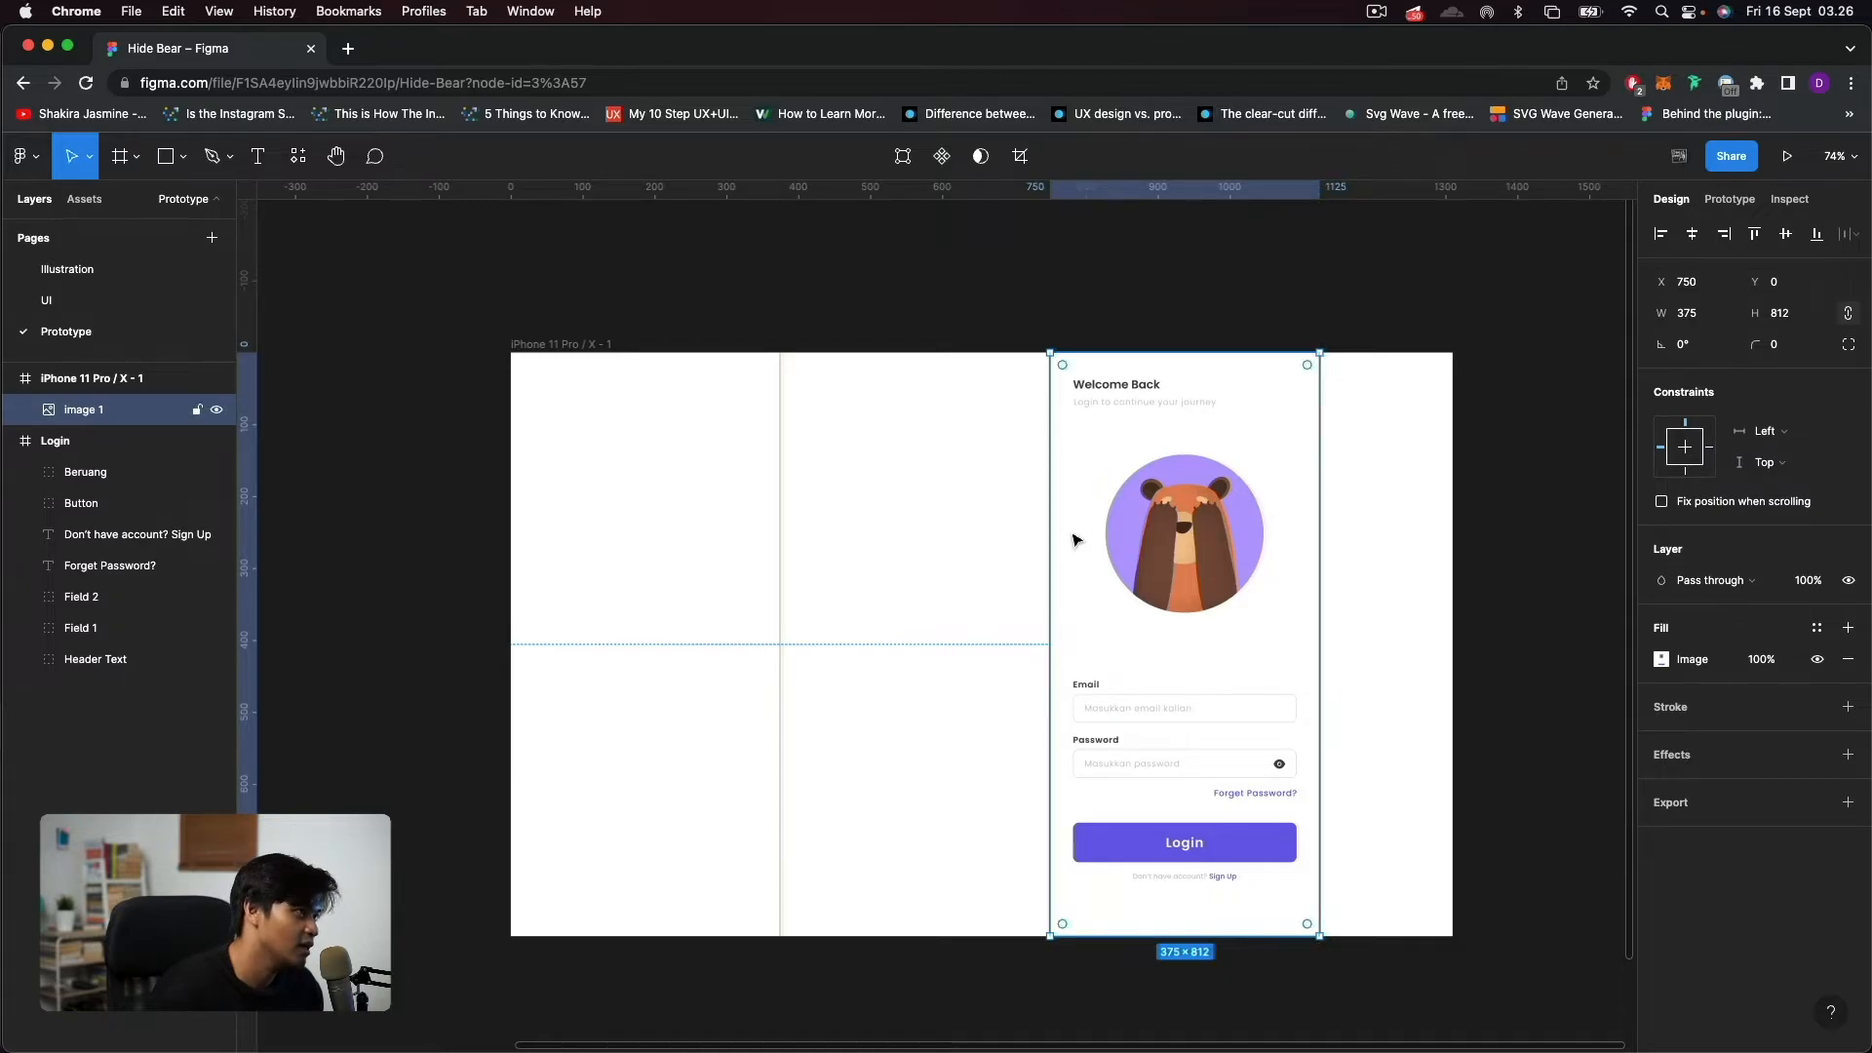
# Reduce the iPhone frame's width to 1125 so it ends at the last guide.
pyautogui.click(400, 363)
pyautogui.click(546, 346)
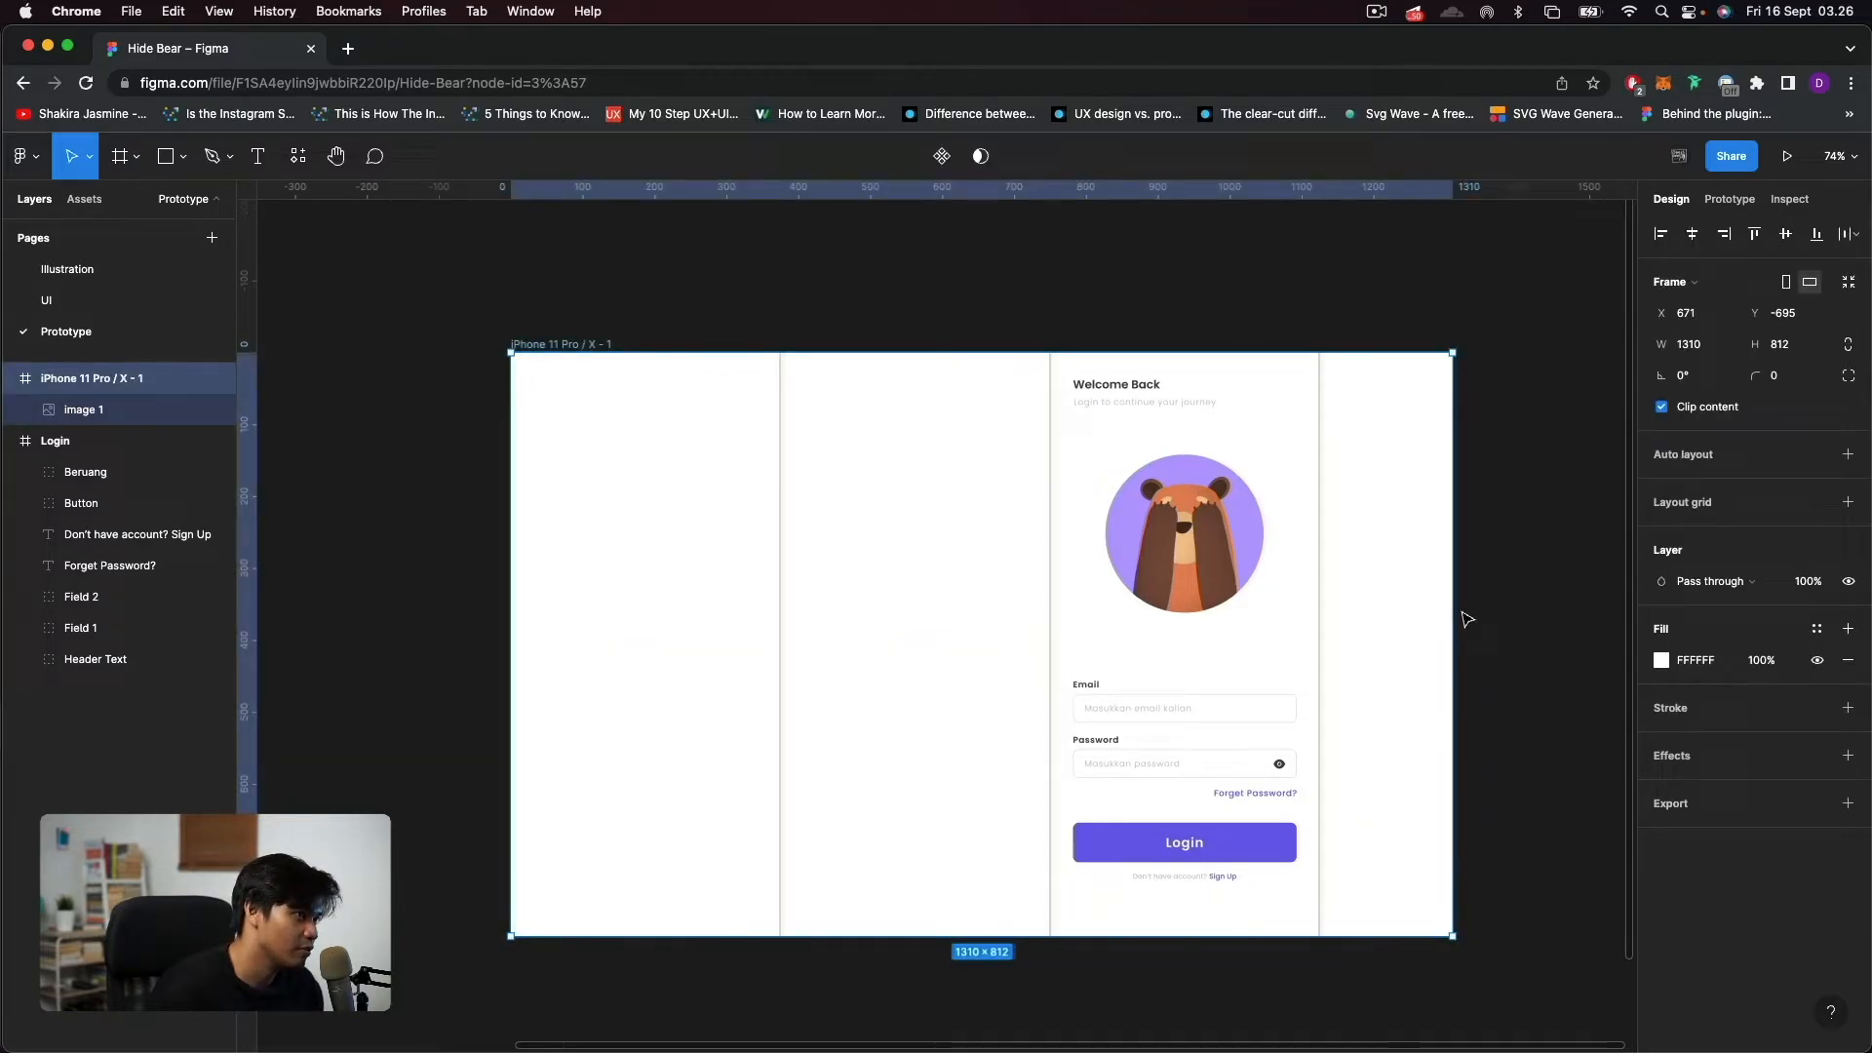
pyautogui.moveTo(1454, 610); pyautogui.dragTo(1324, 616)
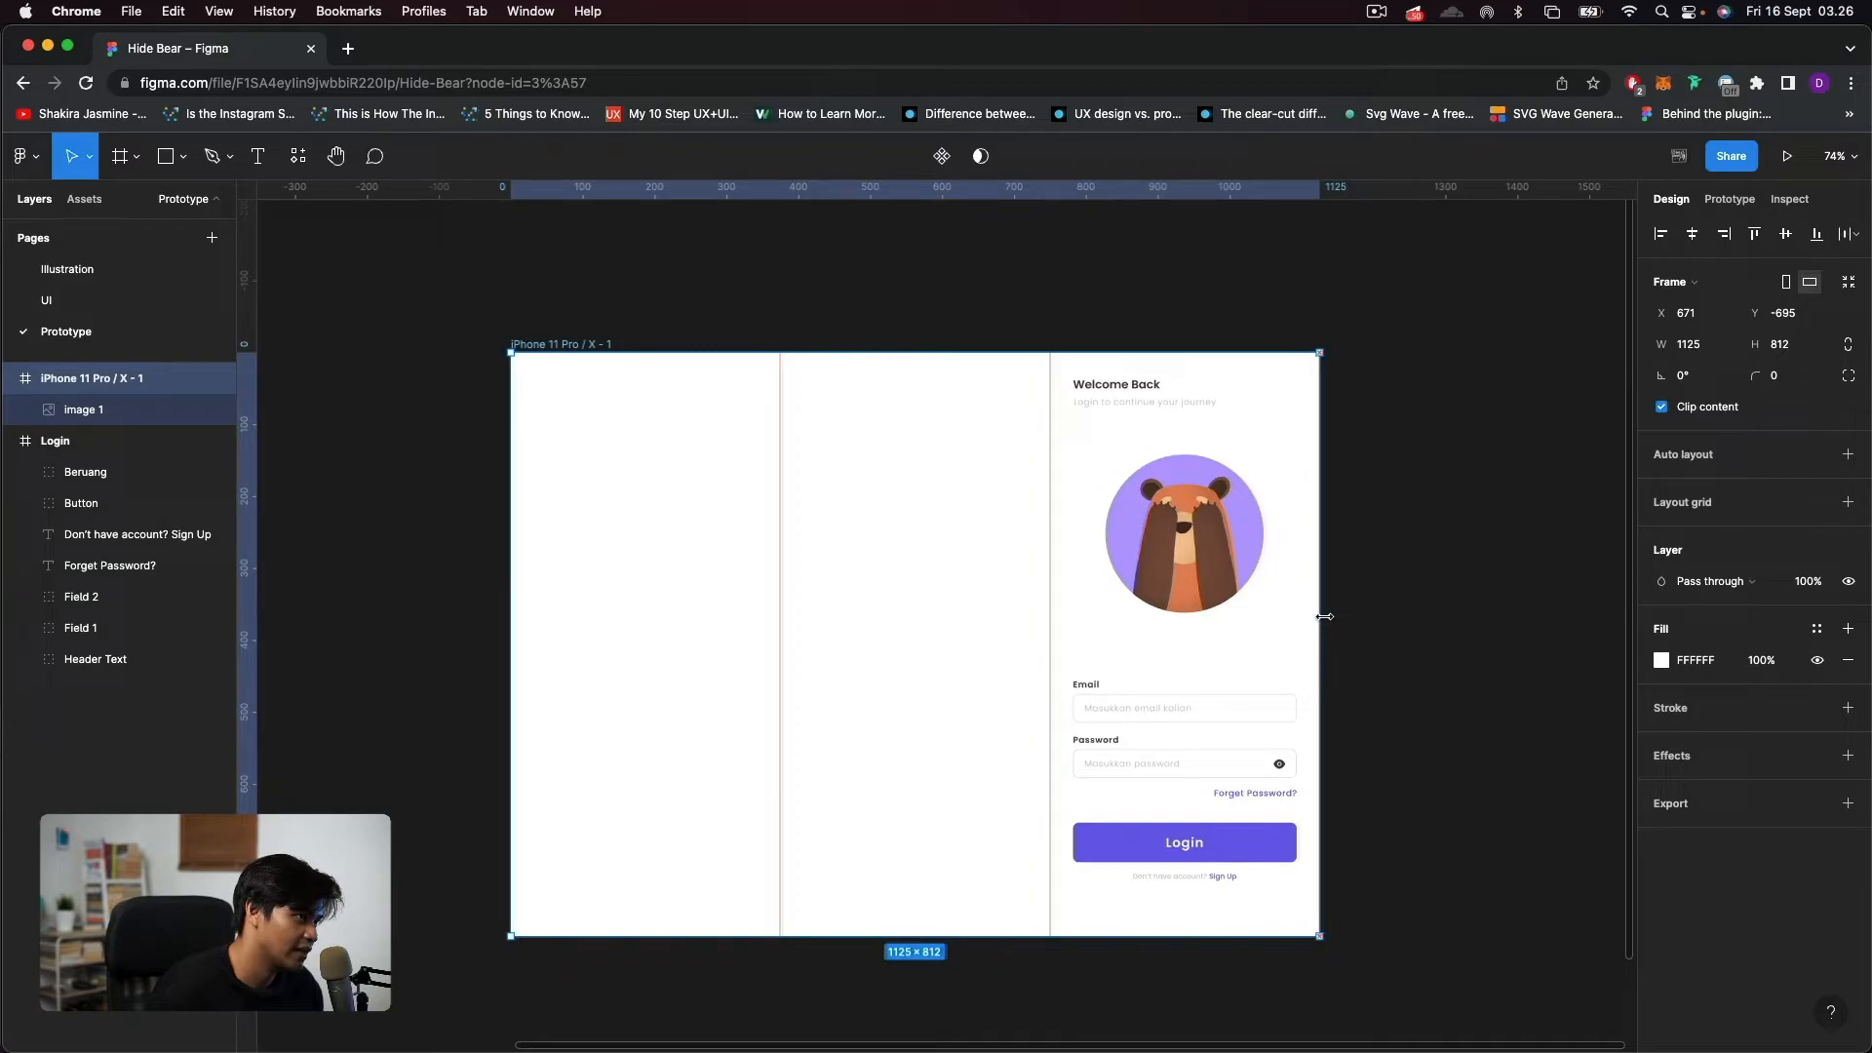
pyautogui.click(1428, 624)
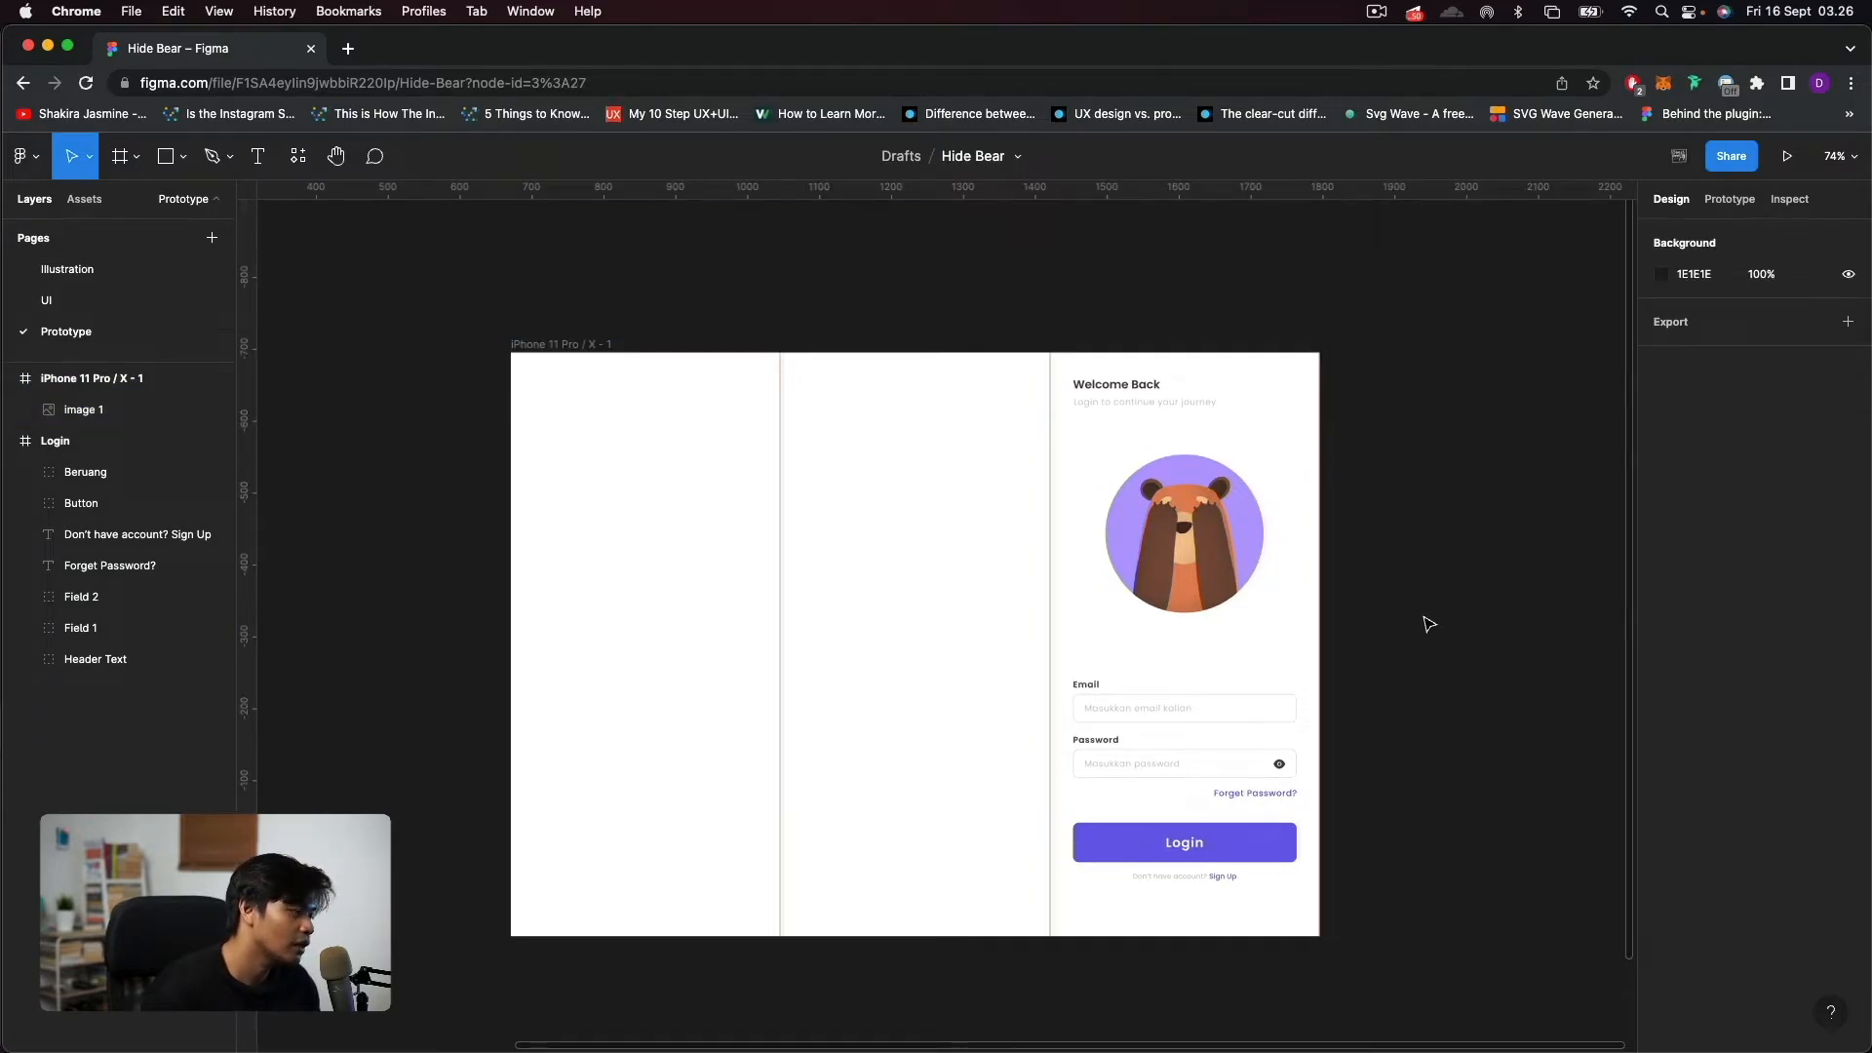
# Duplicate the login image twice to fill the frame's three sections, with copies at X 375 and X 0.
pyautogui.click(1226, 600)
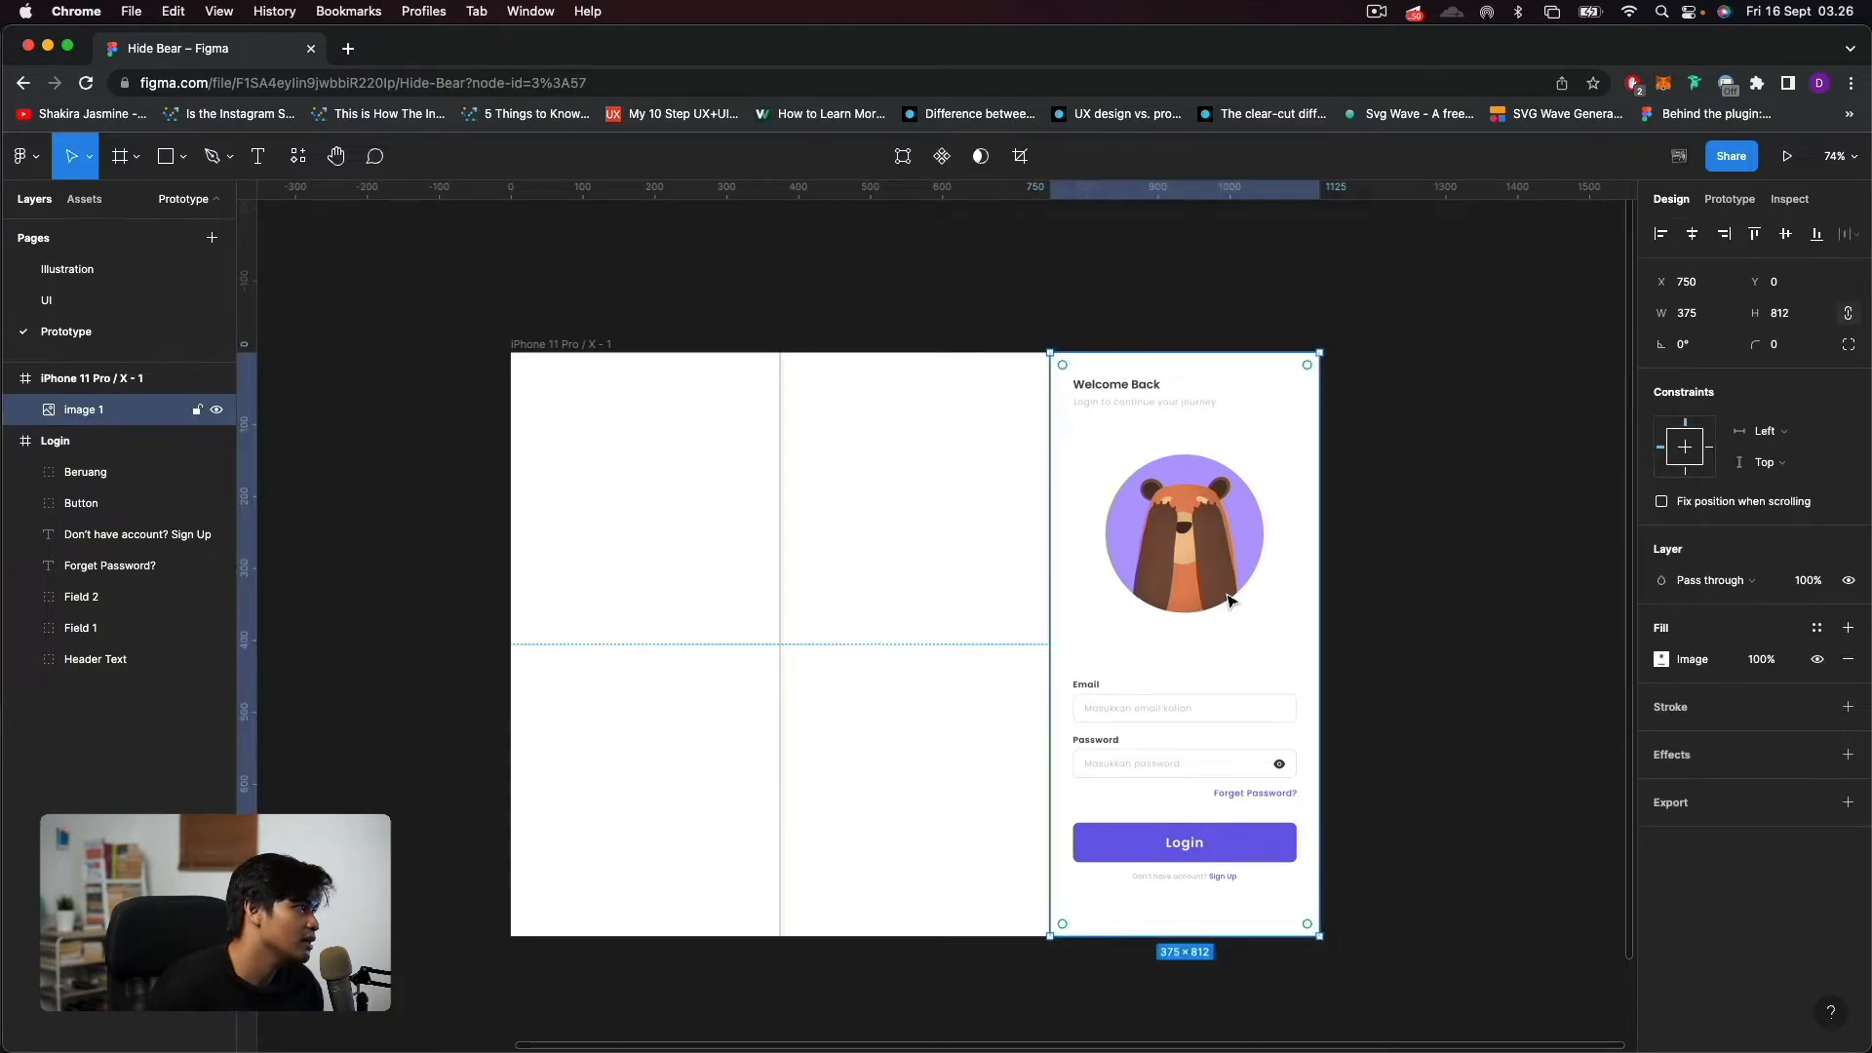
pyautogui.press('super+d')
pyautogui.moveTo(1261, 598); pyautogui.dragTo(948, 597)
pyautogui.press('super+d')
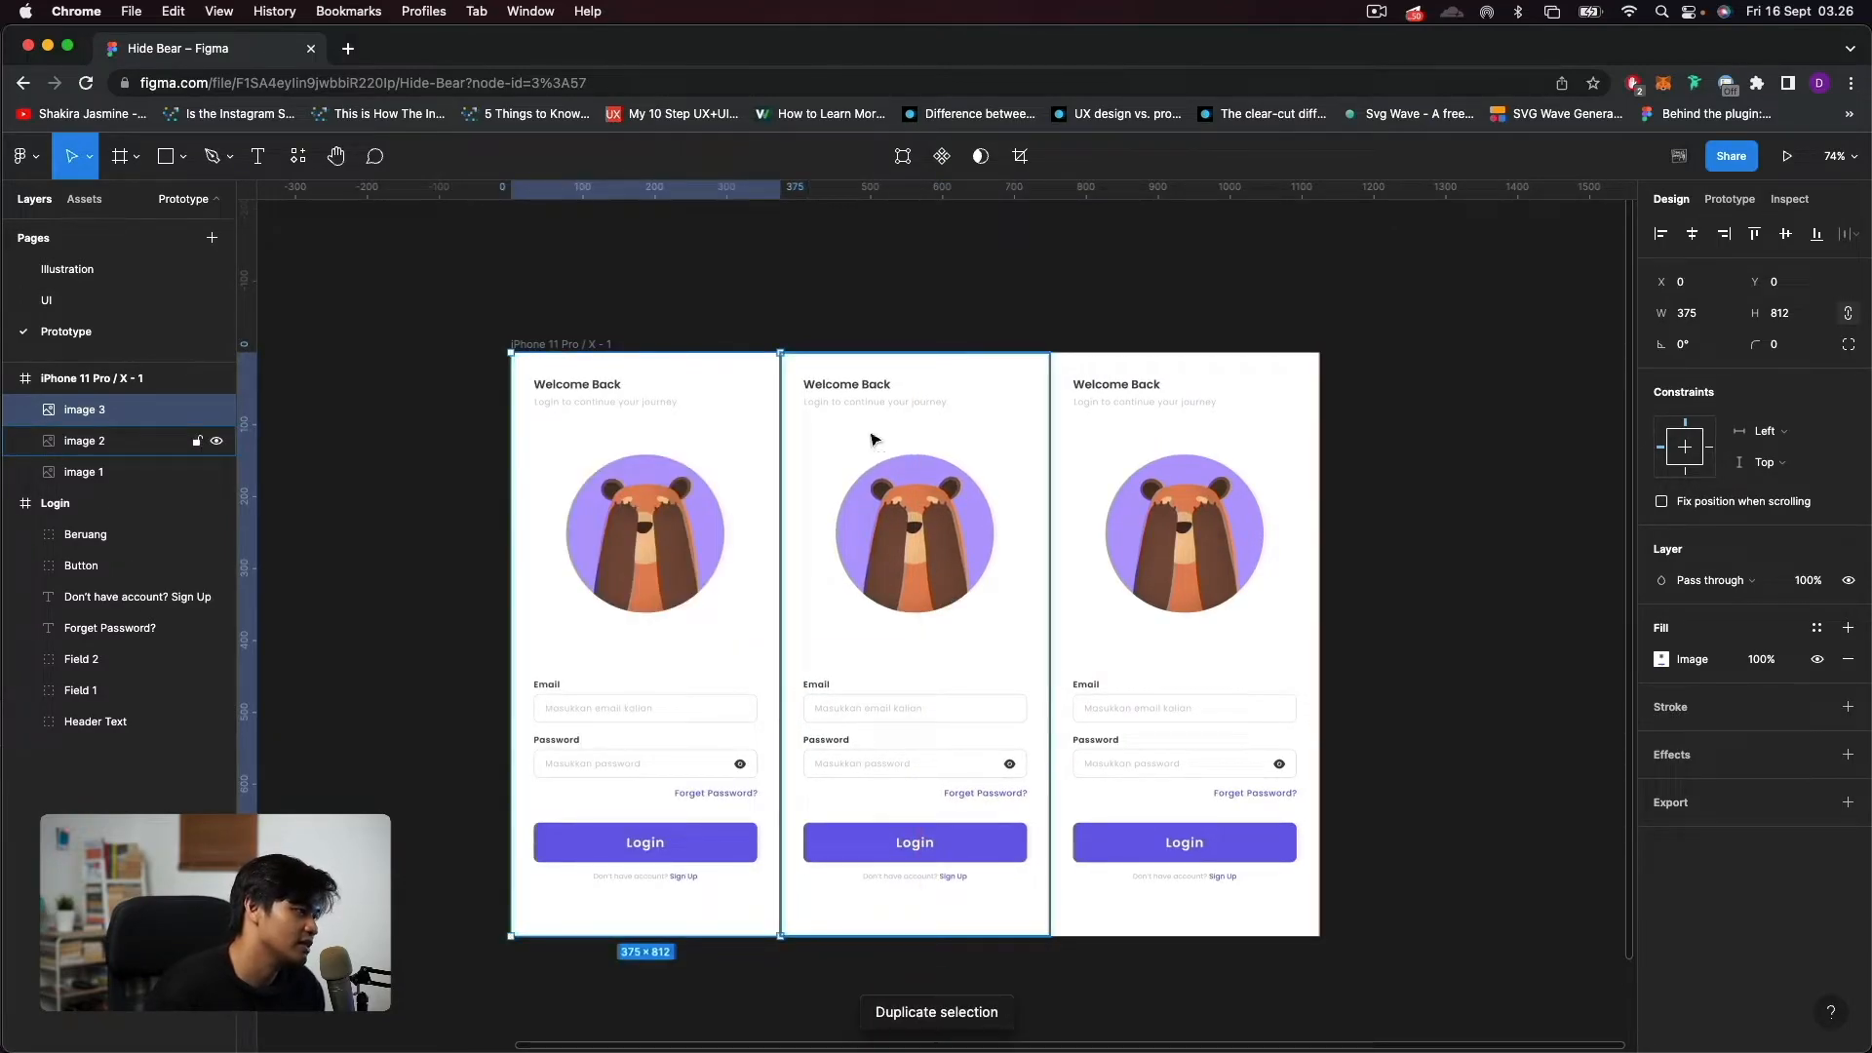
pyautogui.click(831, 309)
pyautogui.moveTo(837, 311); pyautogui.dragTo(978, 279)
pyautogui.click(702, 615)
pyautogui.scroll(3, 706, 612)
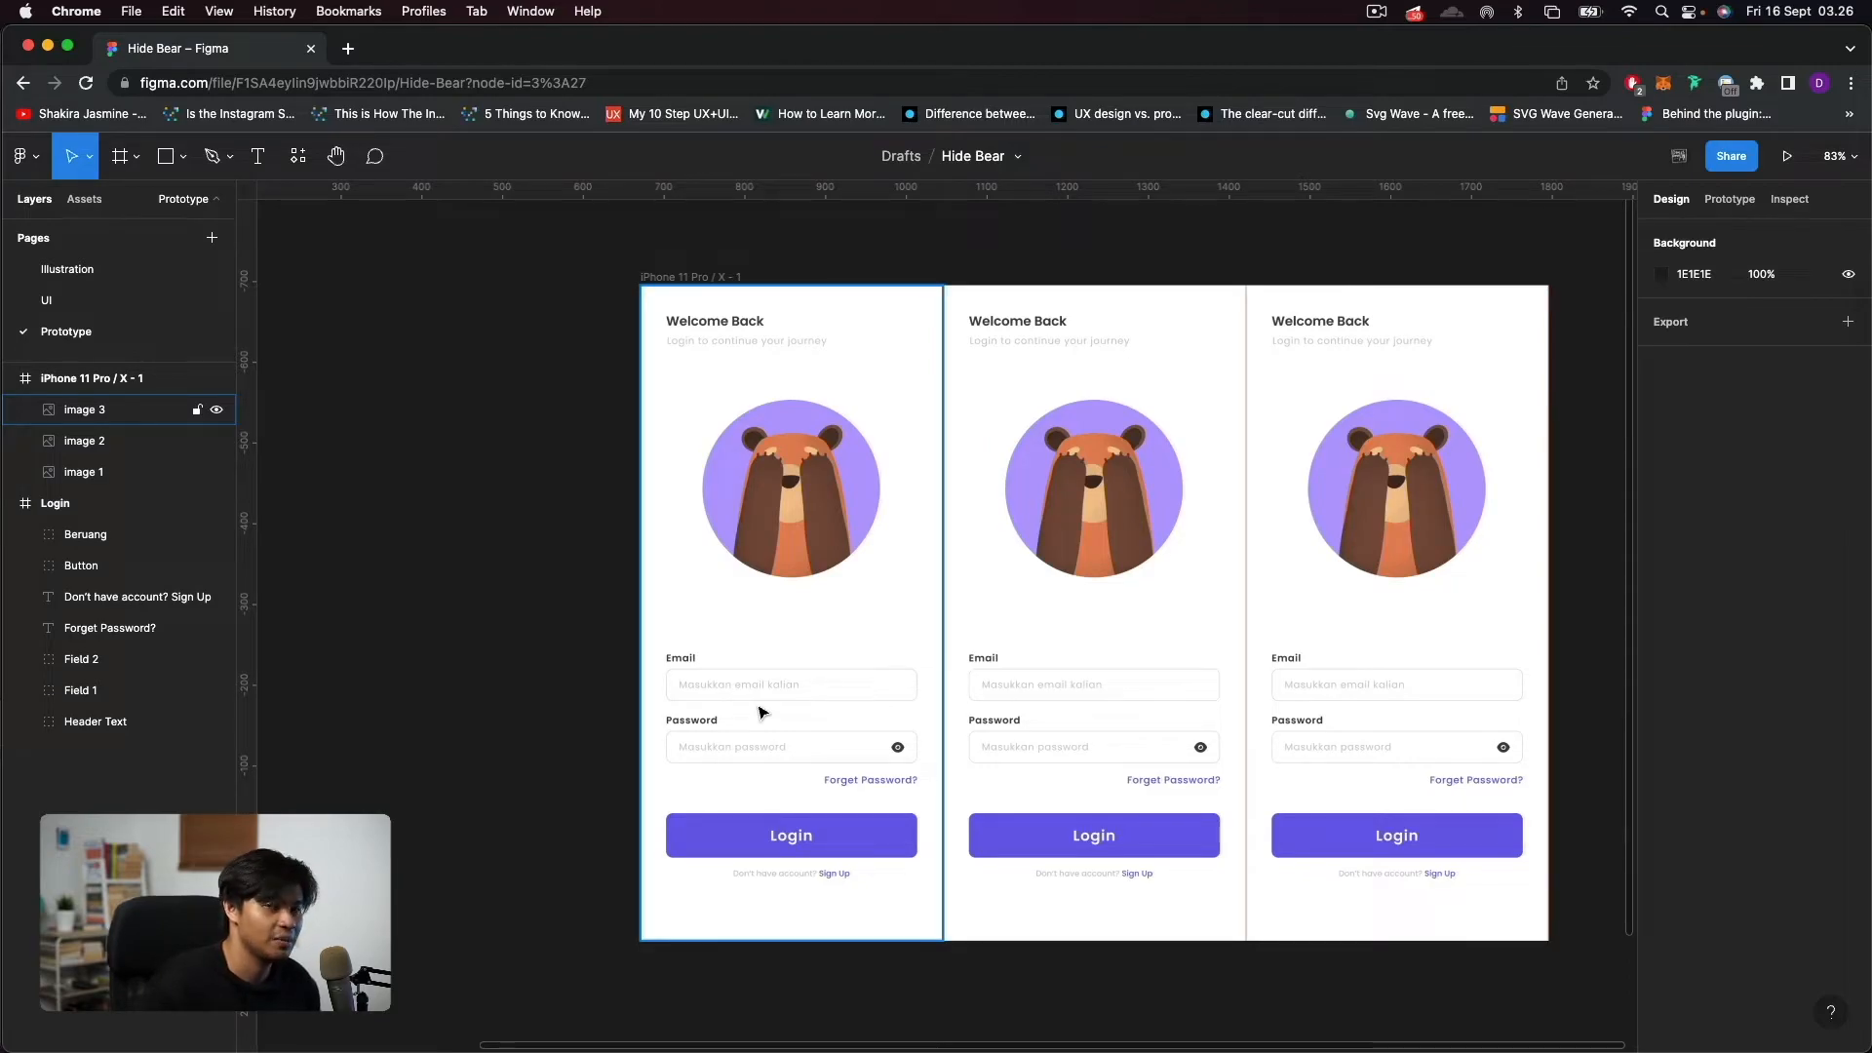
pyautogui.click(522, 580)
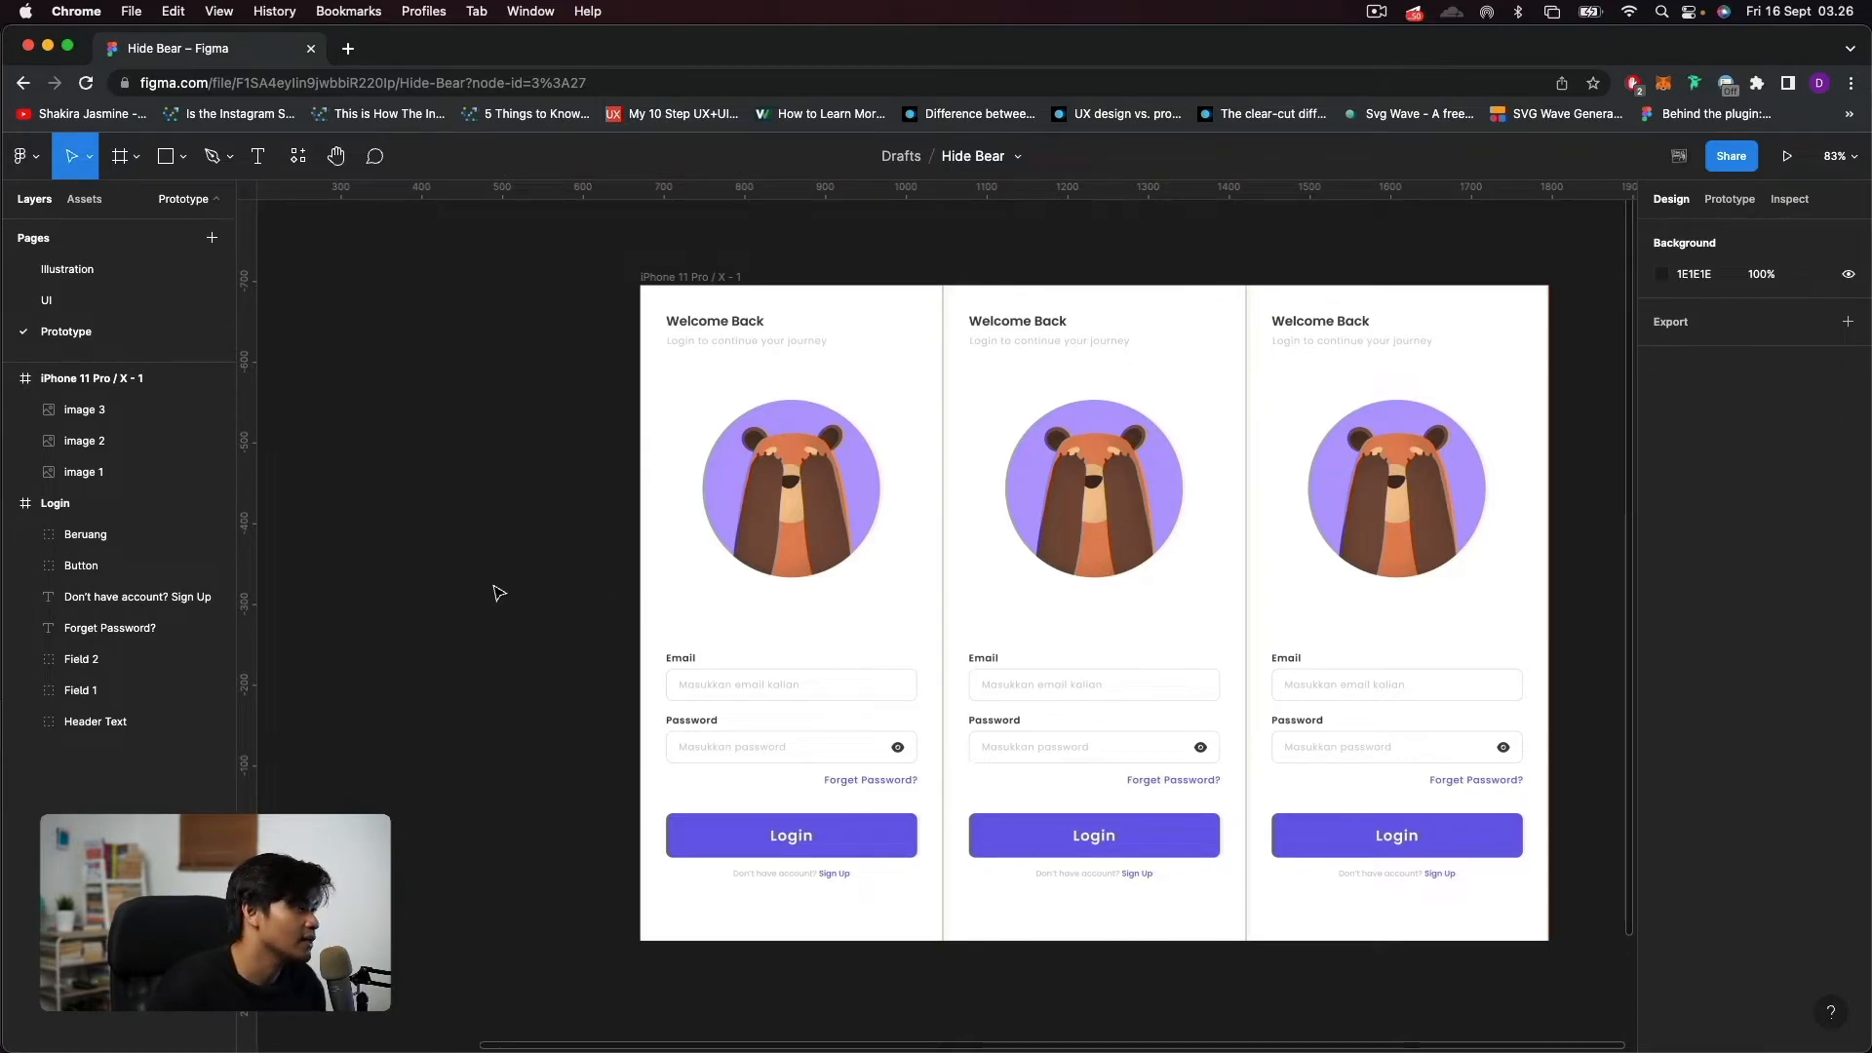
# Copy the Beruang group from the Login frame into the iPhone frame at X 77, Y 142, and check it by toggling layer visibility.
pyautogui.scroll(-5, 492, 604)
pyautogui.moveTo(497, 605); pyautogui.dragTo(1001, 529)
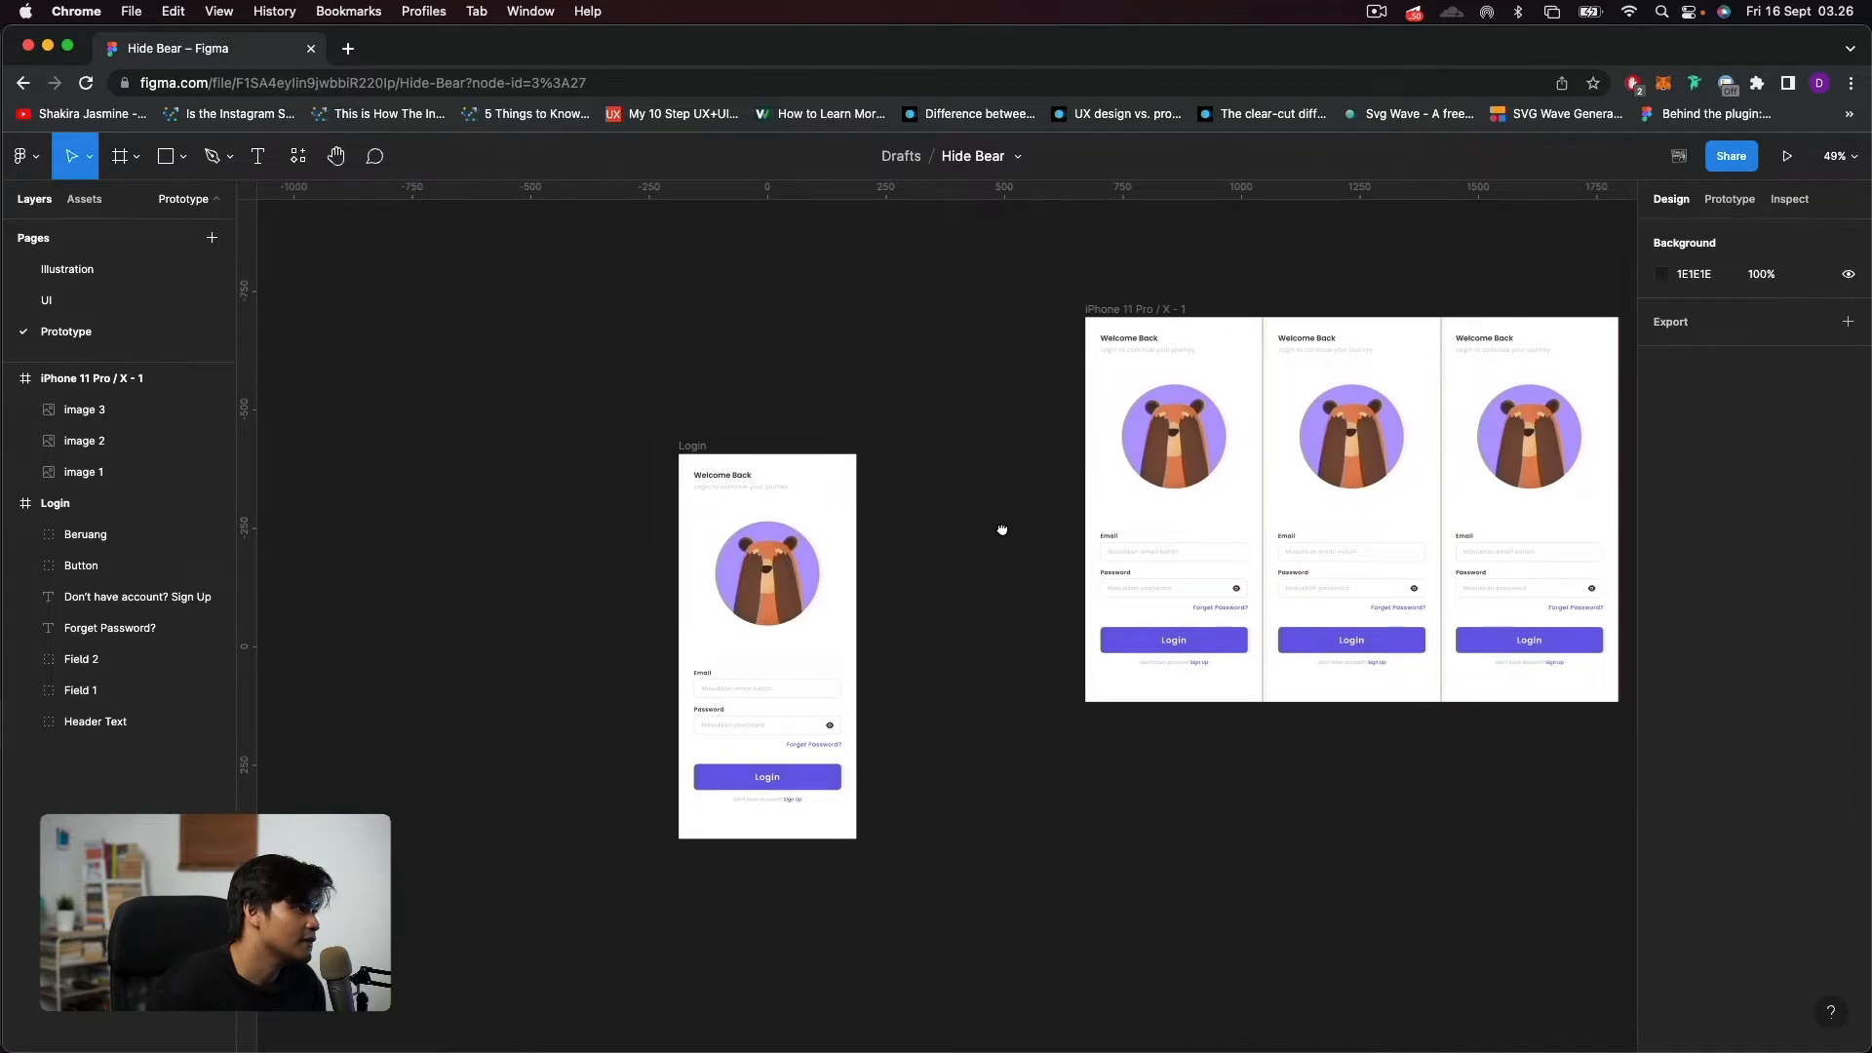
pyautogui.click(785, 572)
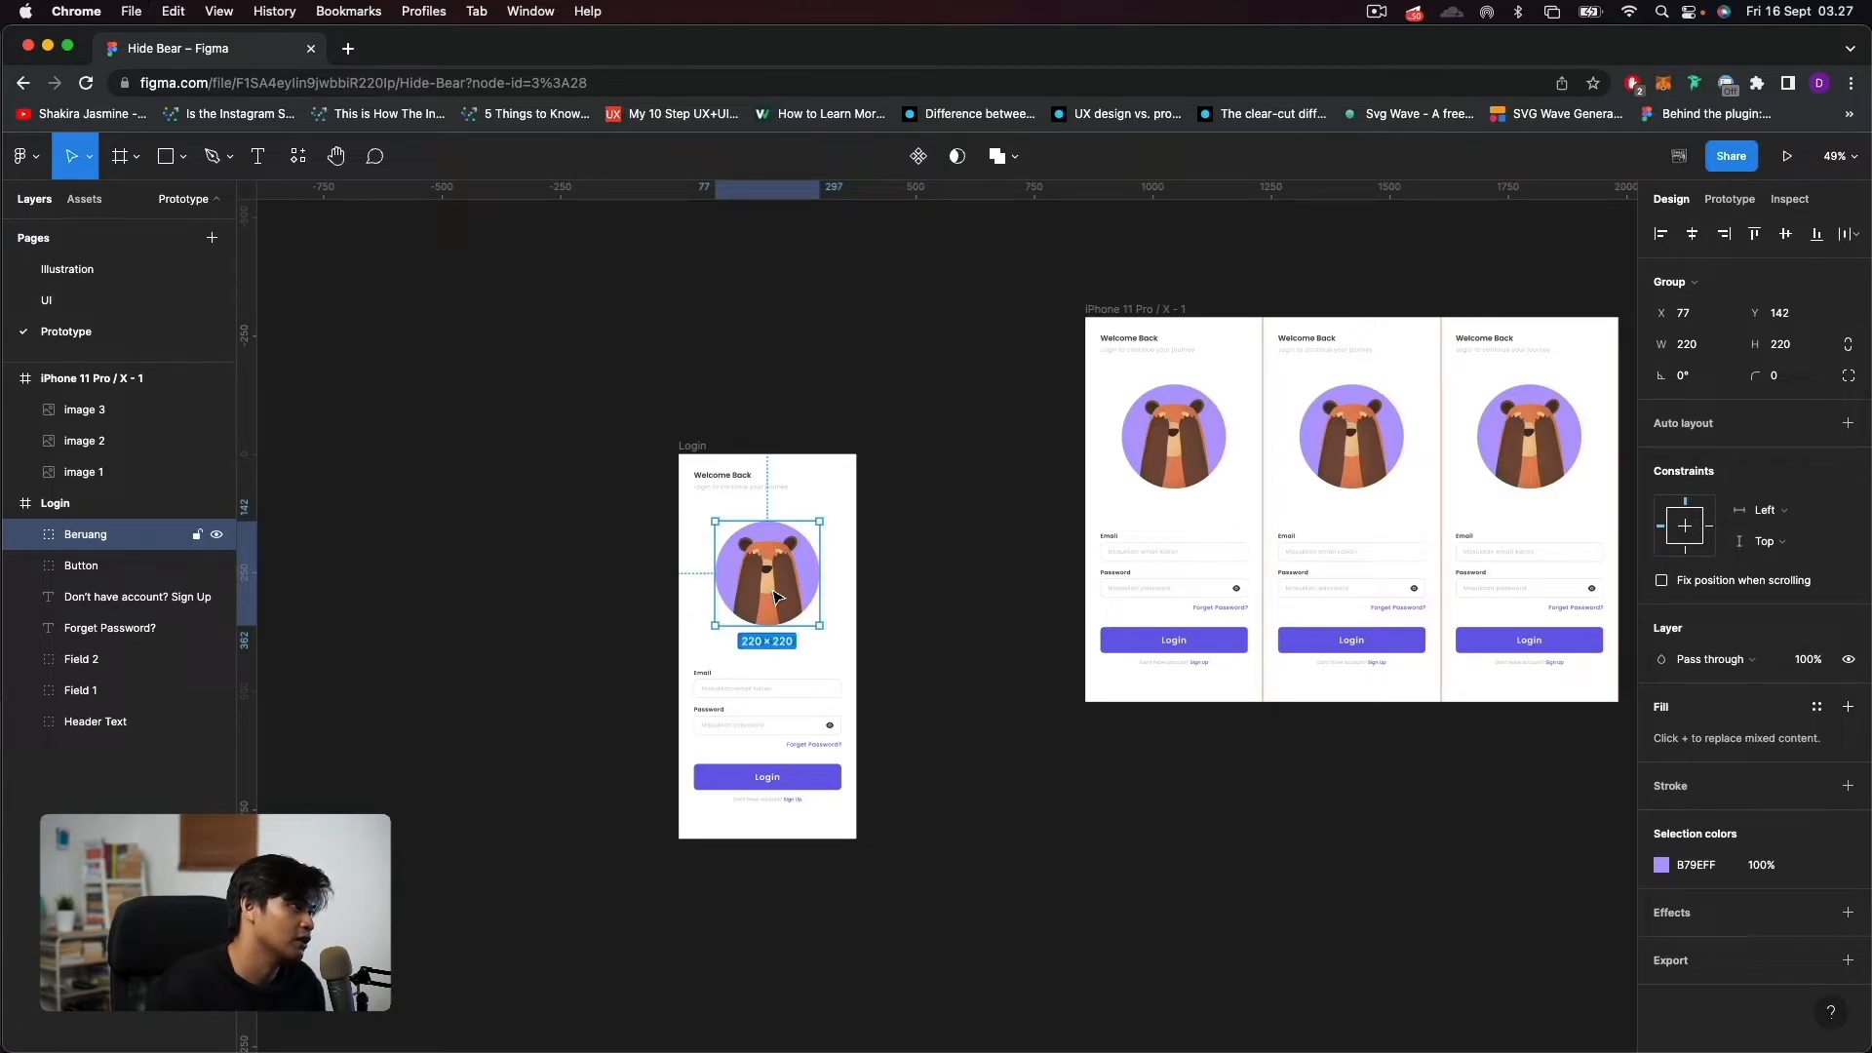
pyautogui.click(1191, 476)
pyautogui.hscroll(3, 1072, 482)
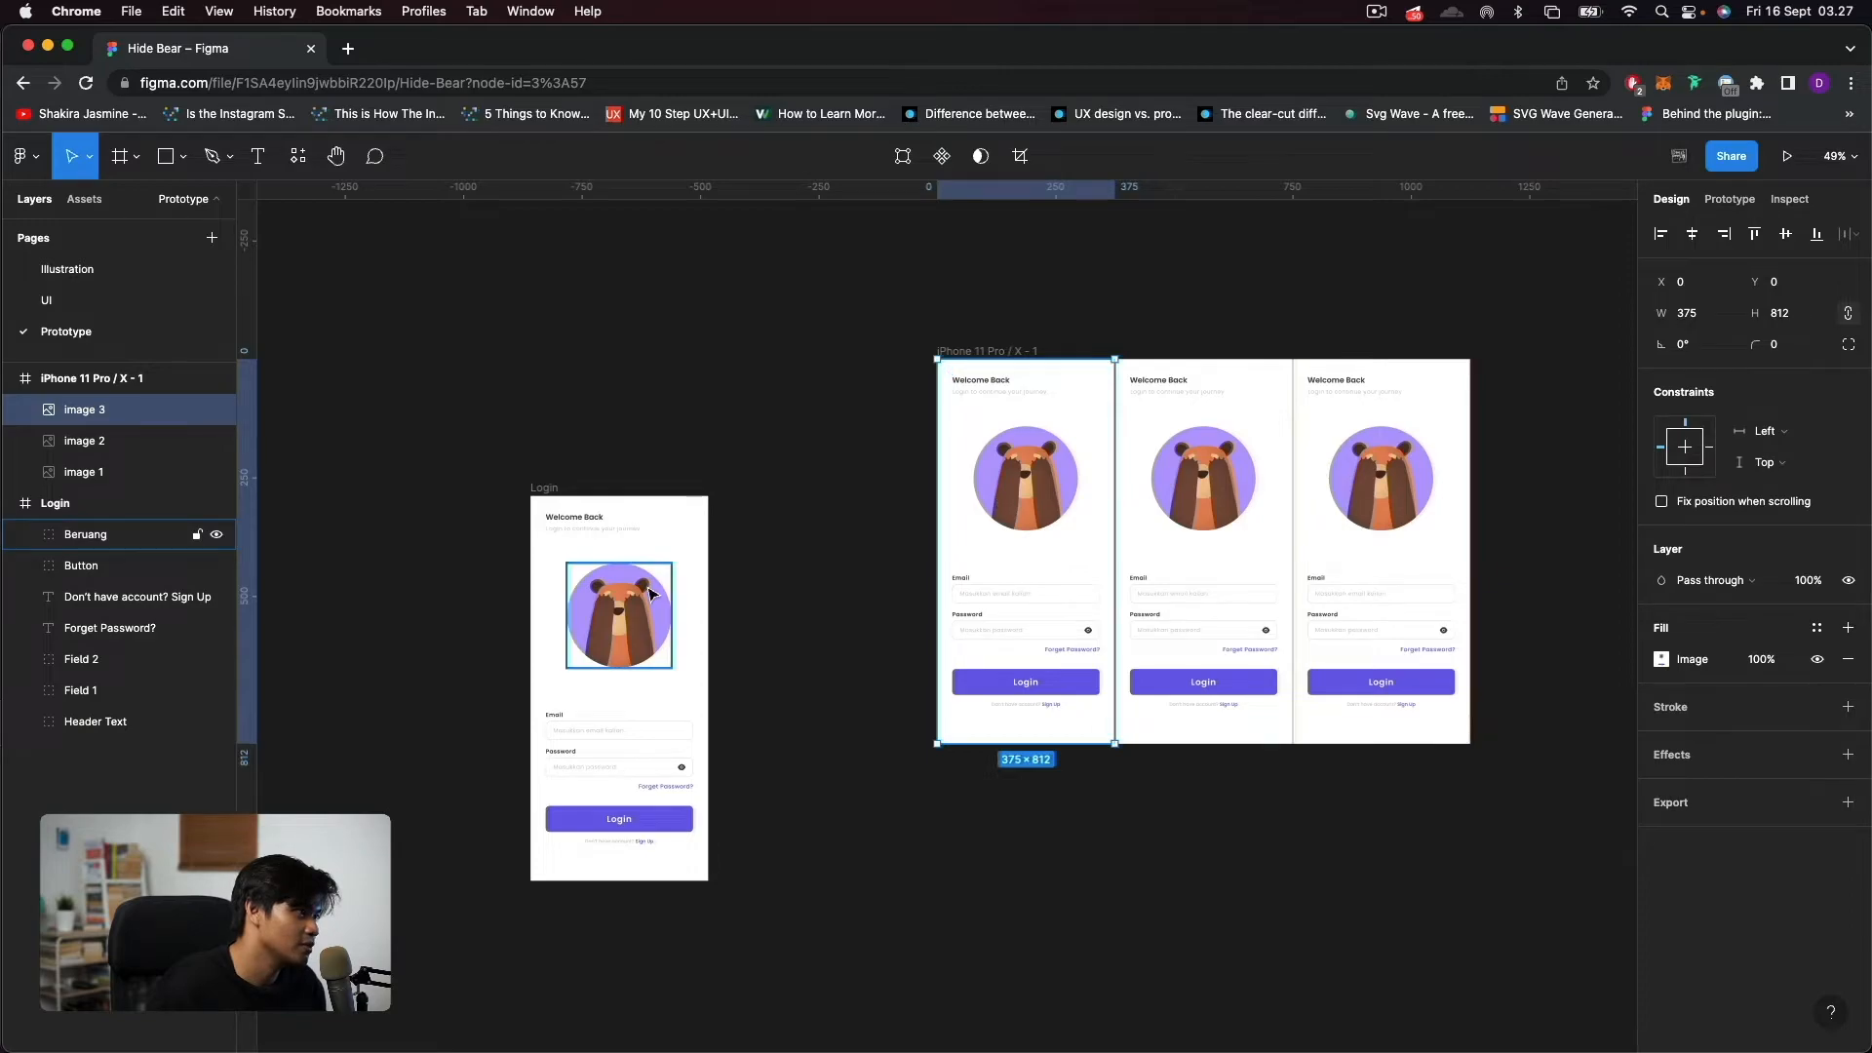
pyautogui.scroll(5, 1013, 501)
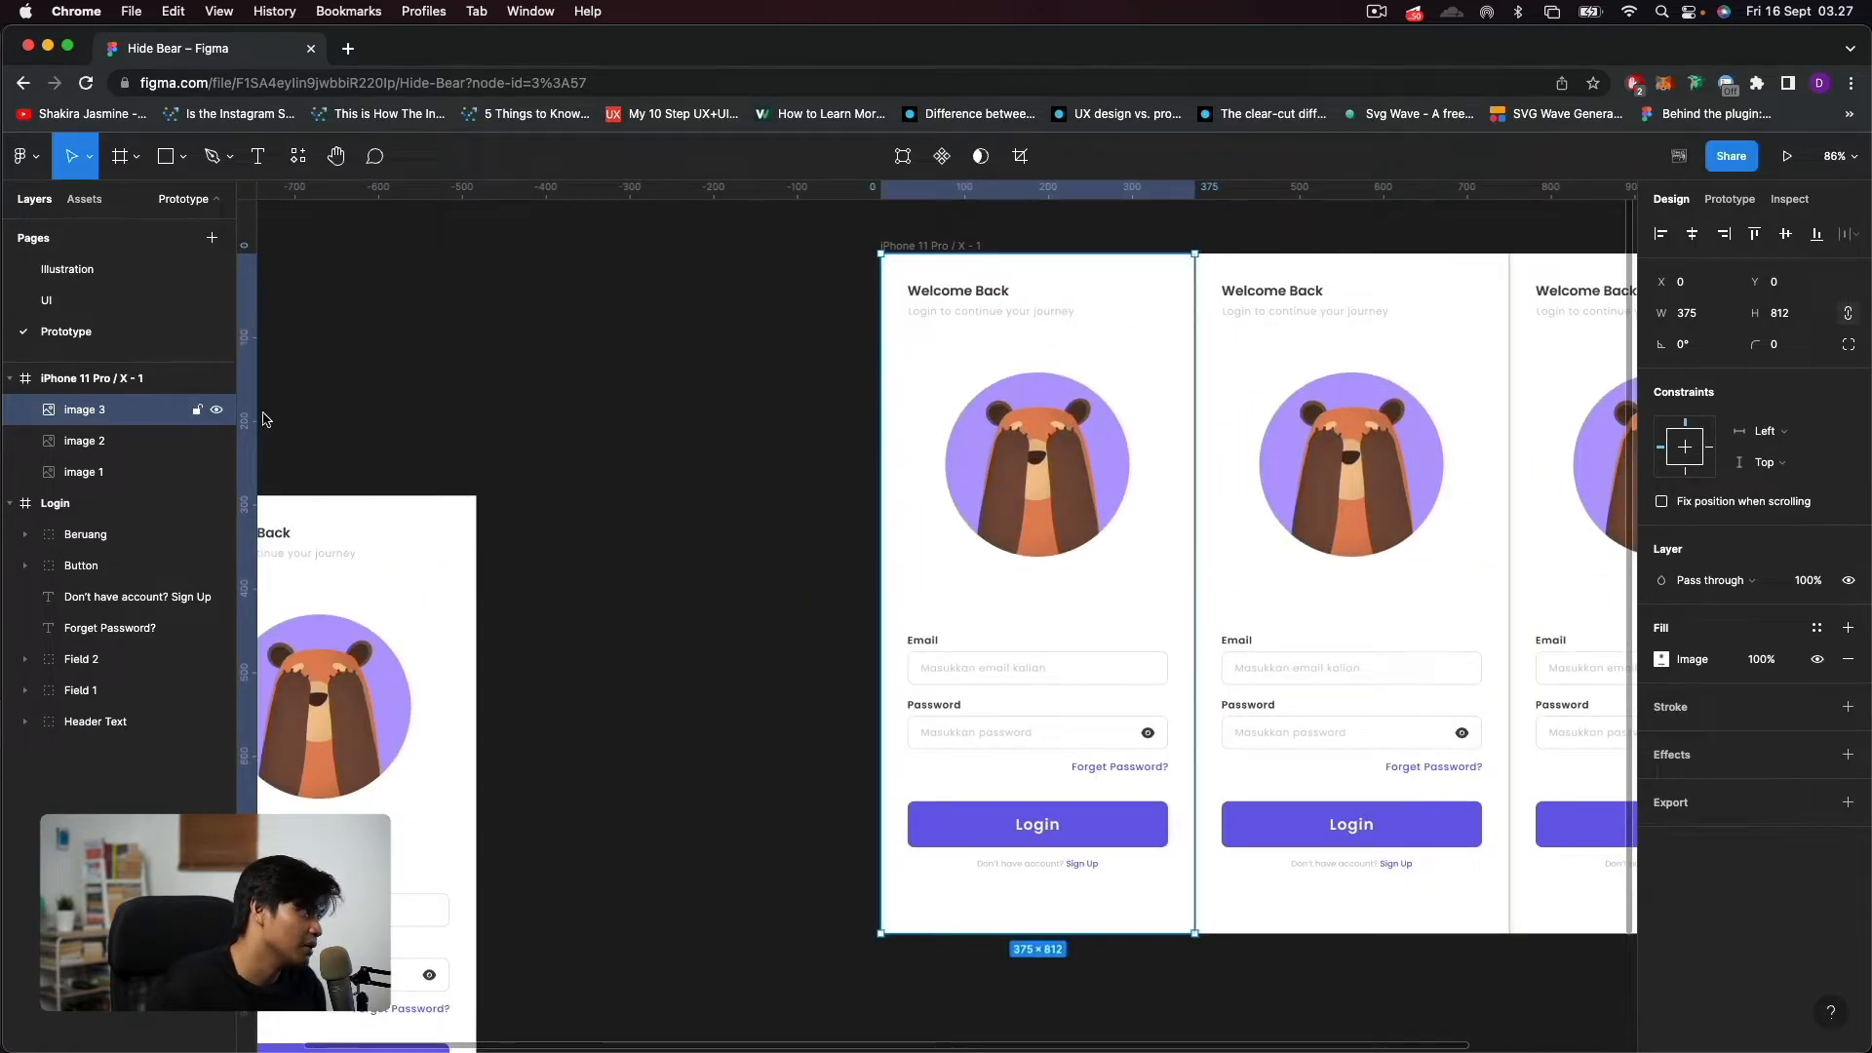
pyautogui.click(363, 651)
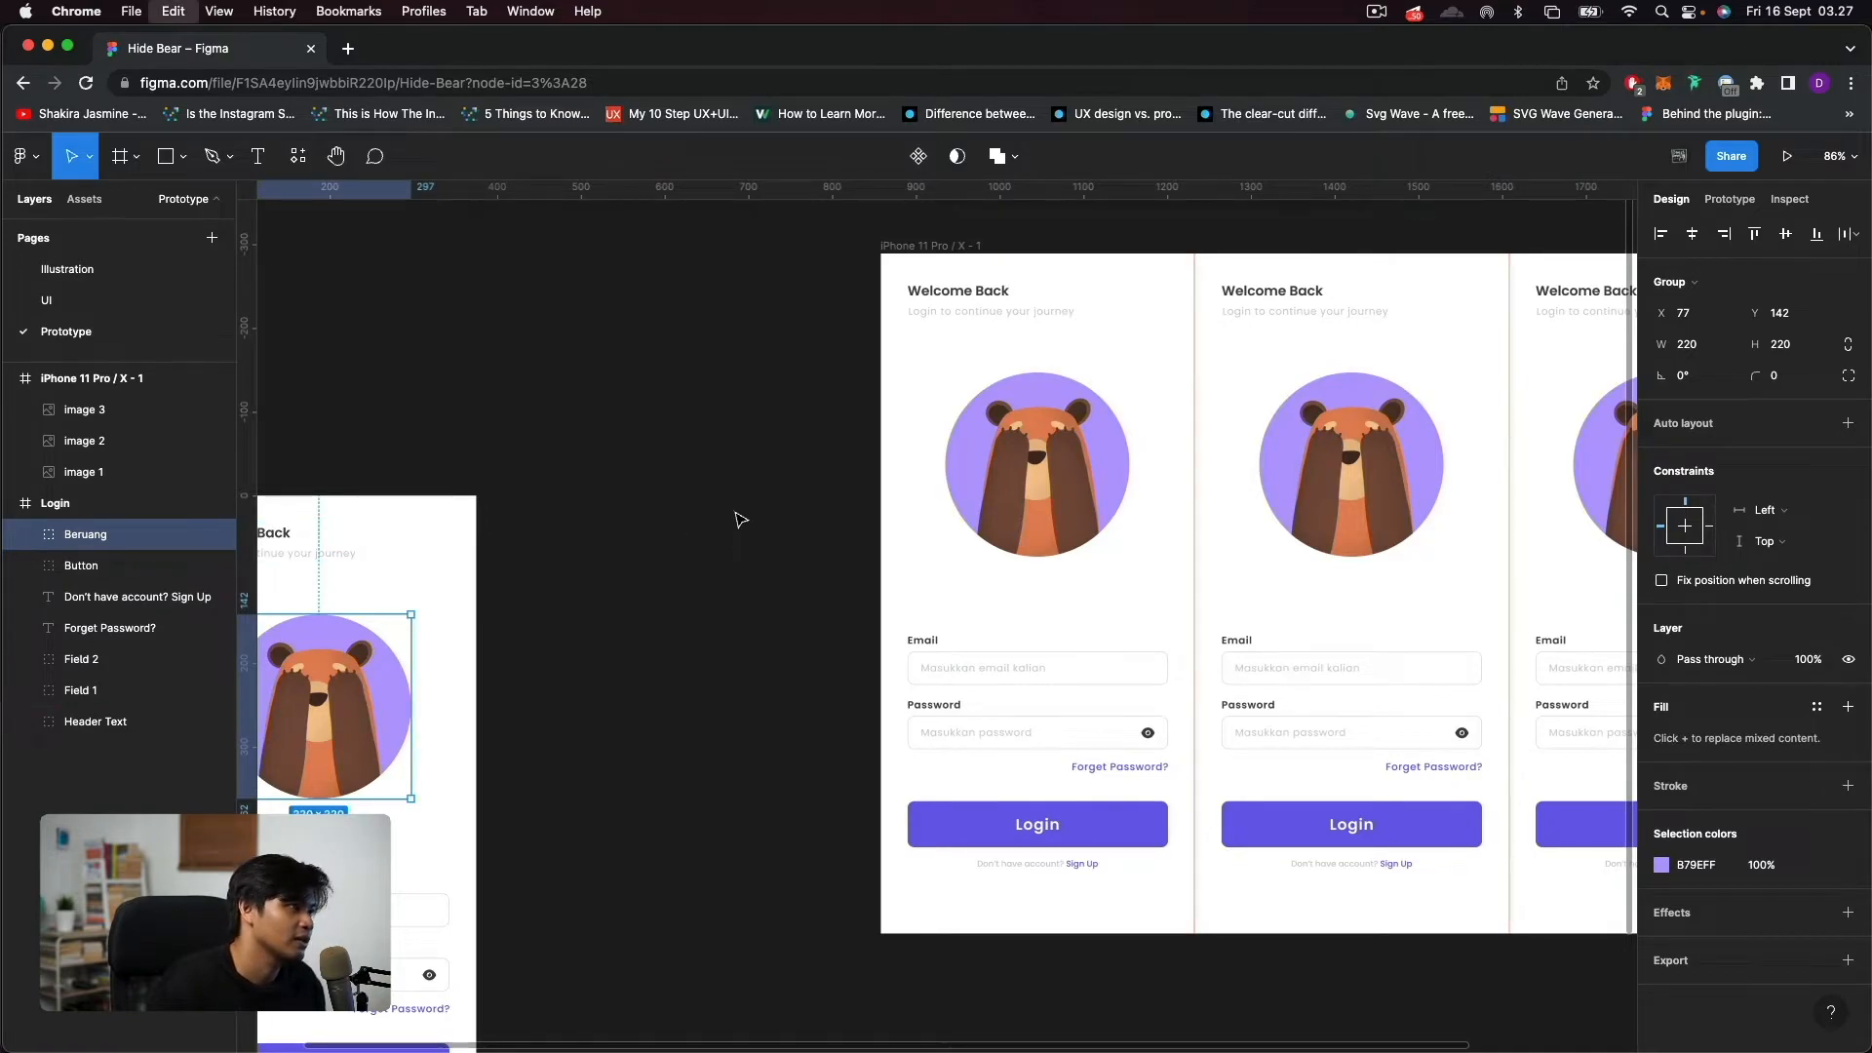
pyautogui.click(944, 249)
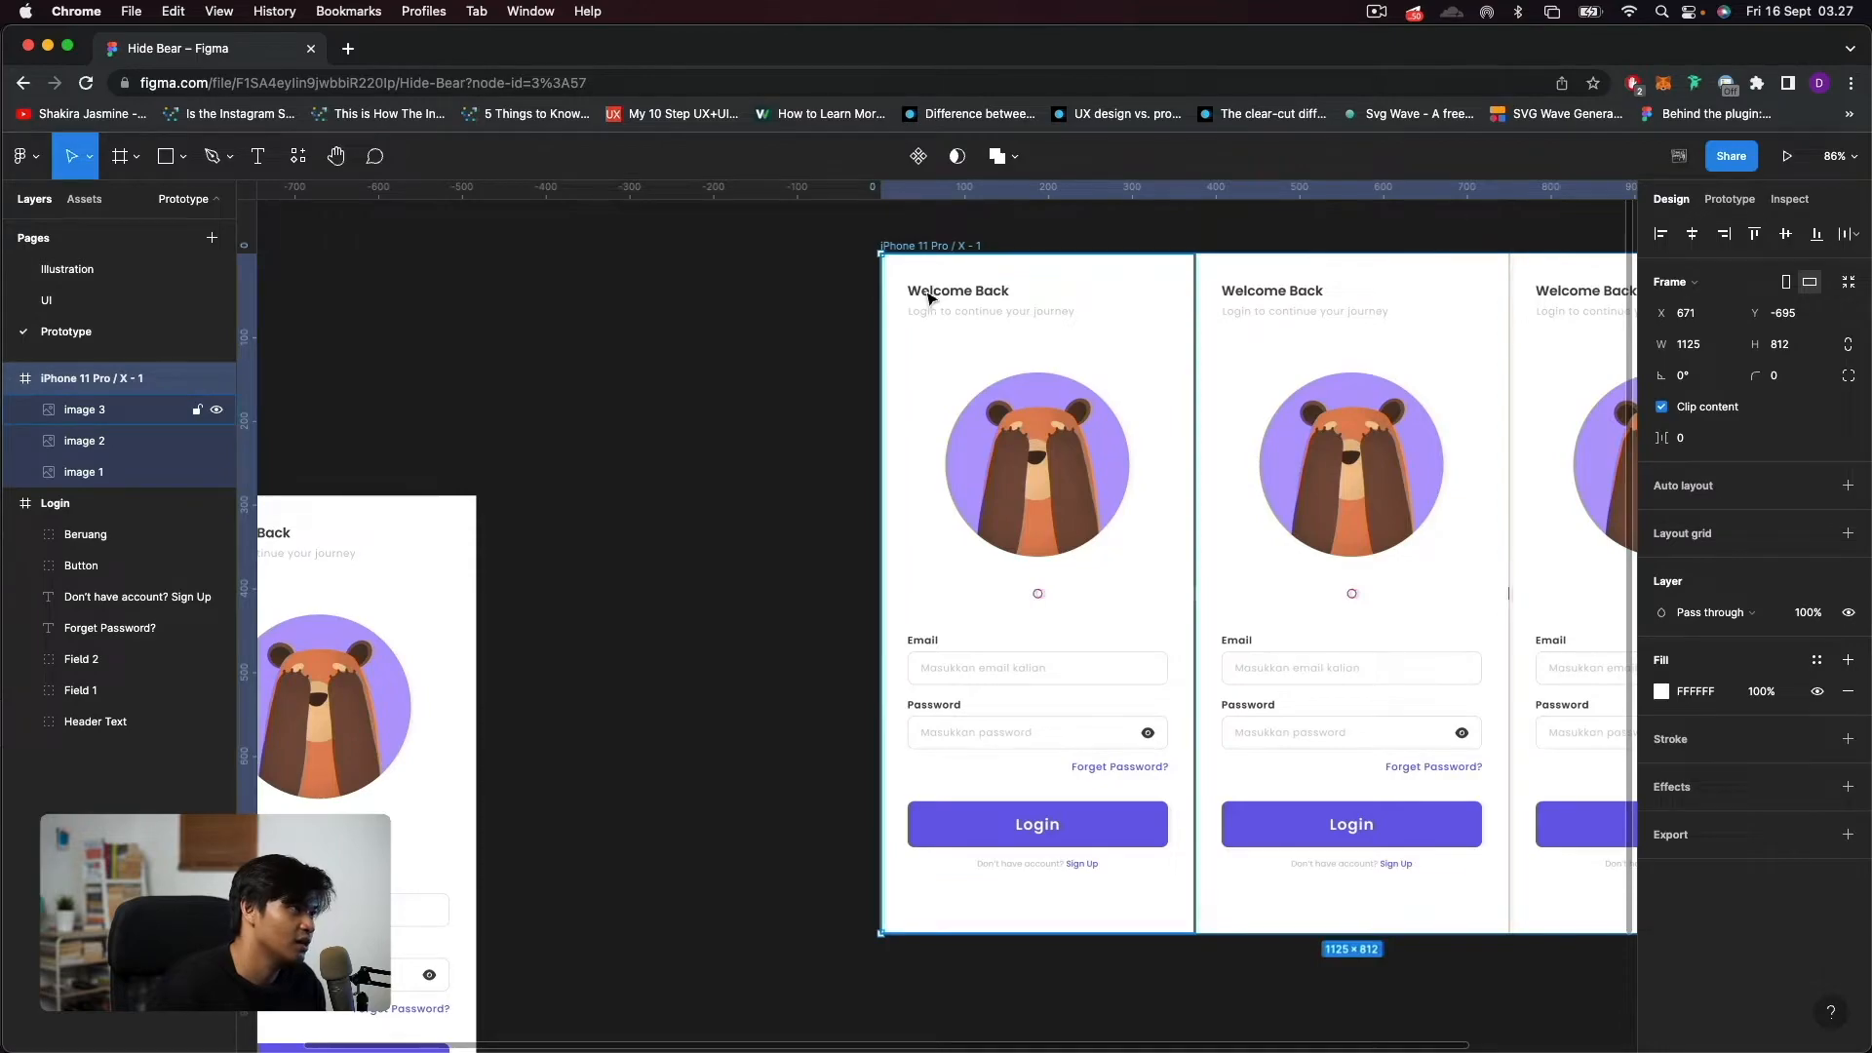
pyautogui.press('super+v')
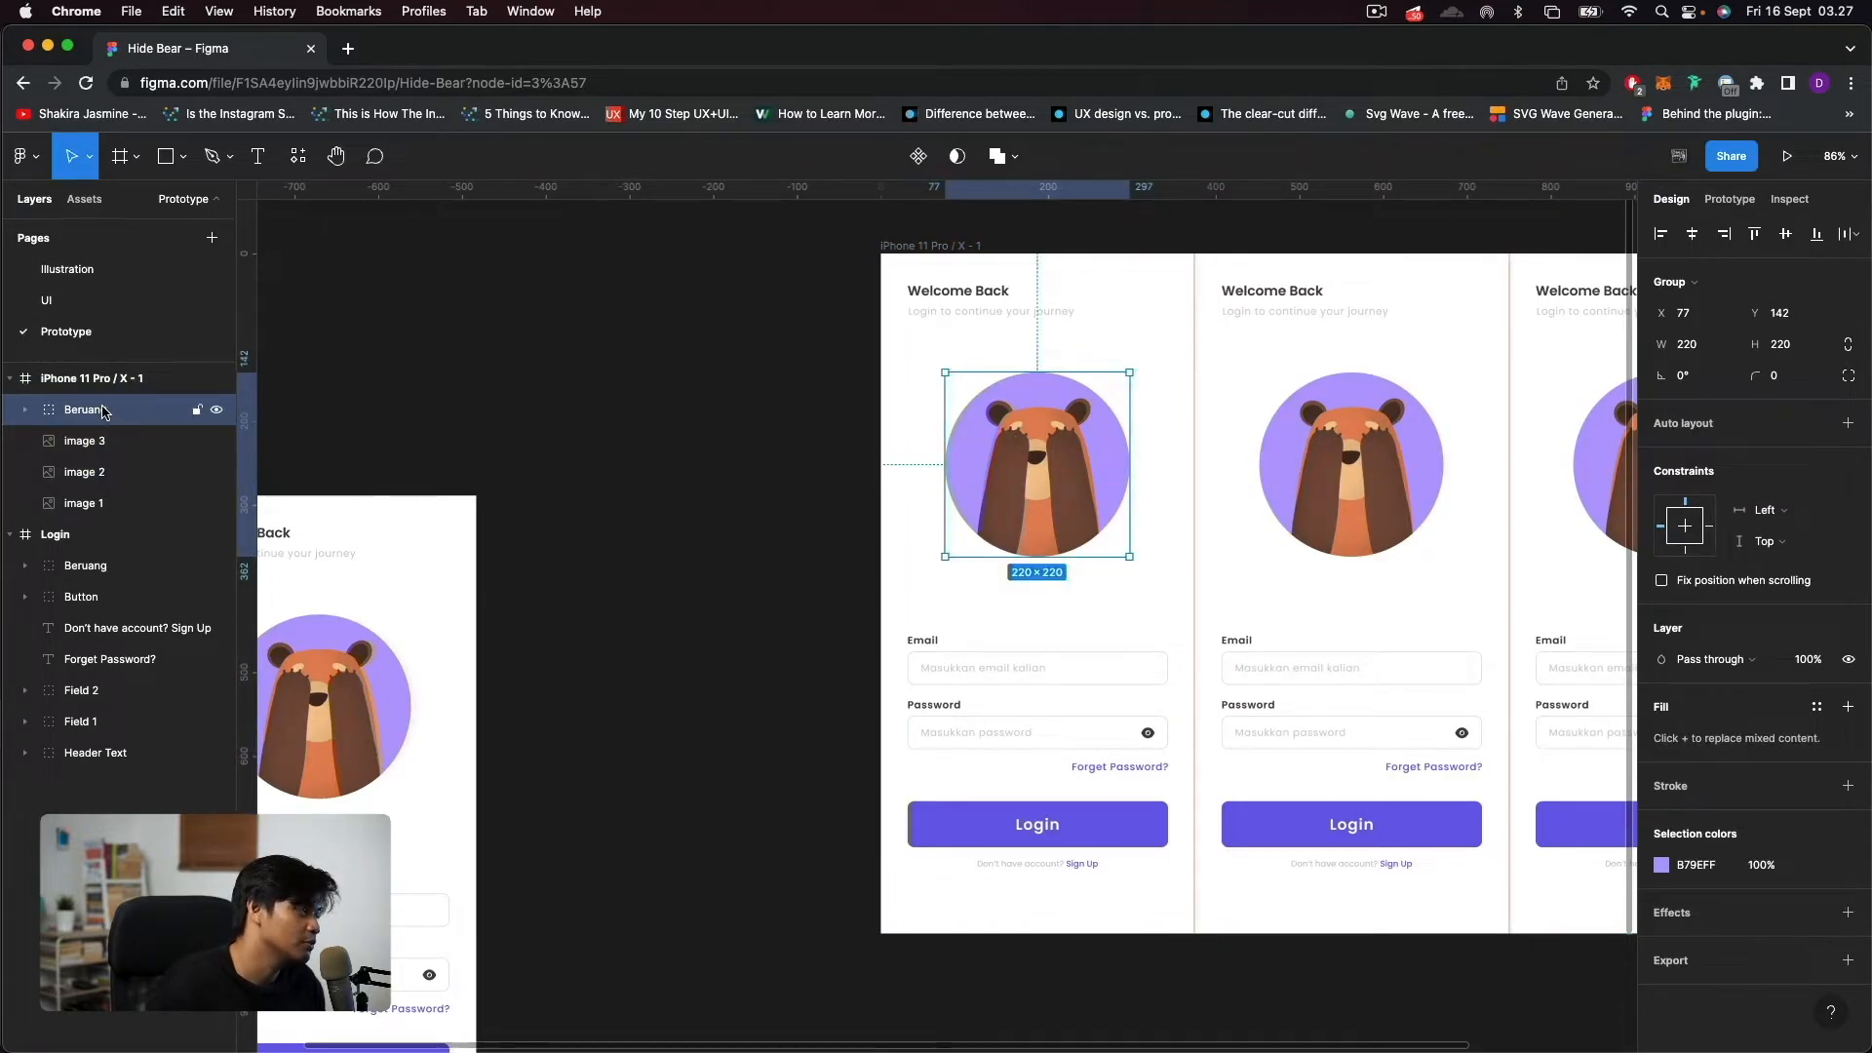
pyautogui.click(217, 440)
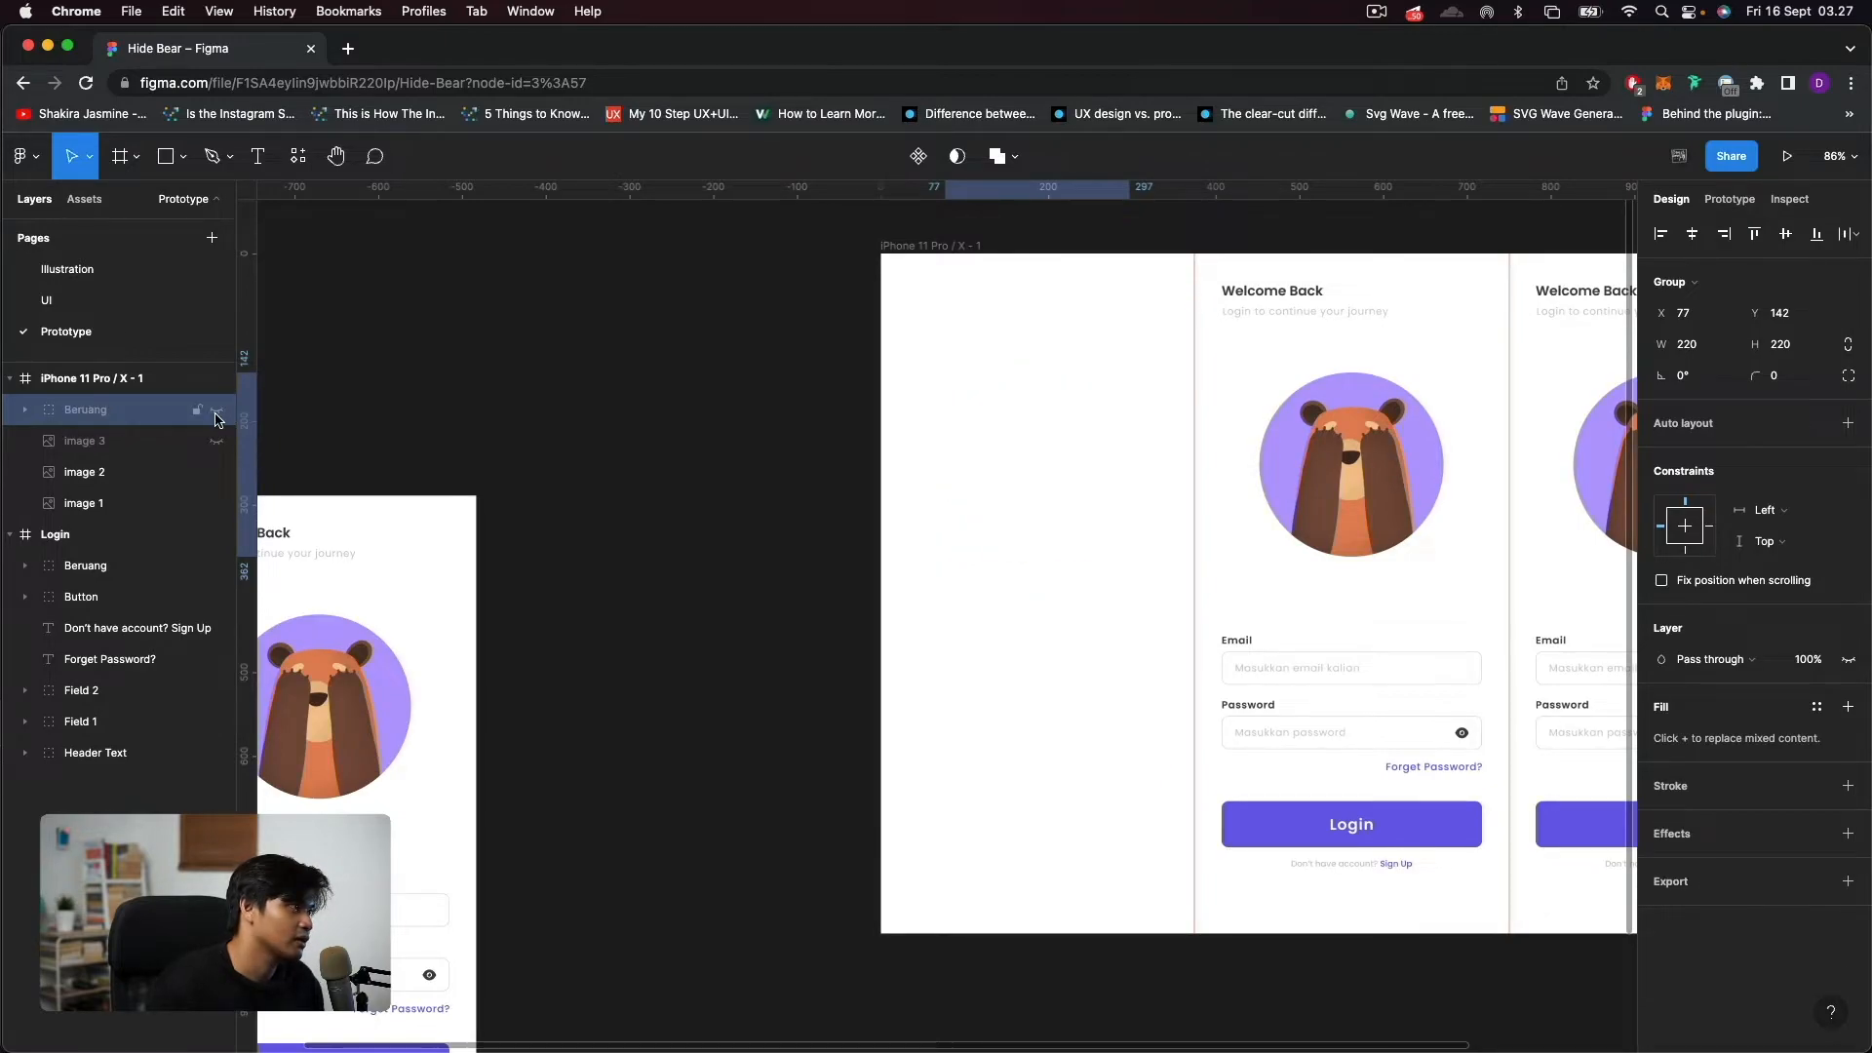
pyautogui.click(217, 440)
# Move the Left_Hand 1 and Right_Hand 1 layers of the first section's bear straight down to Y 357, below the bear's face.
pyautogui.scroll(5, 1121, 448)
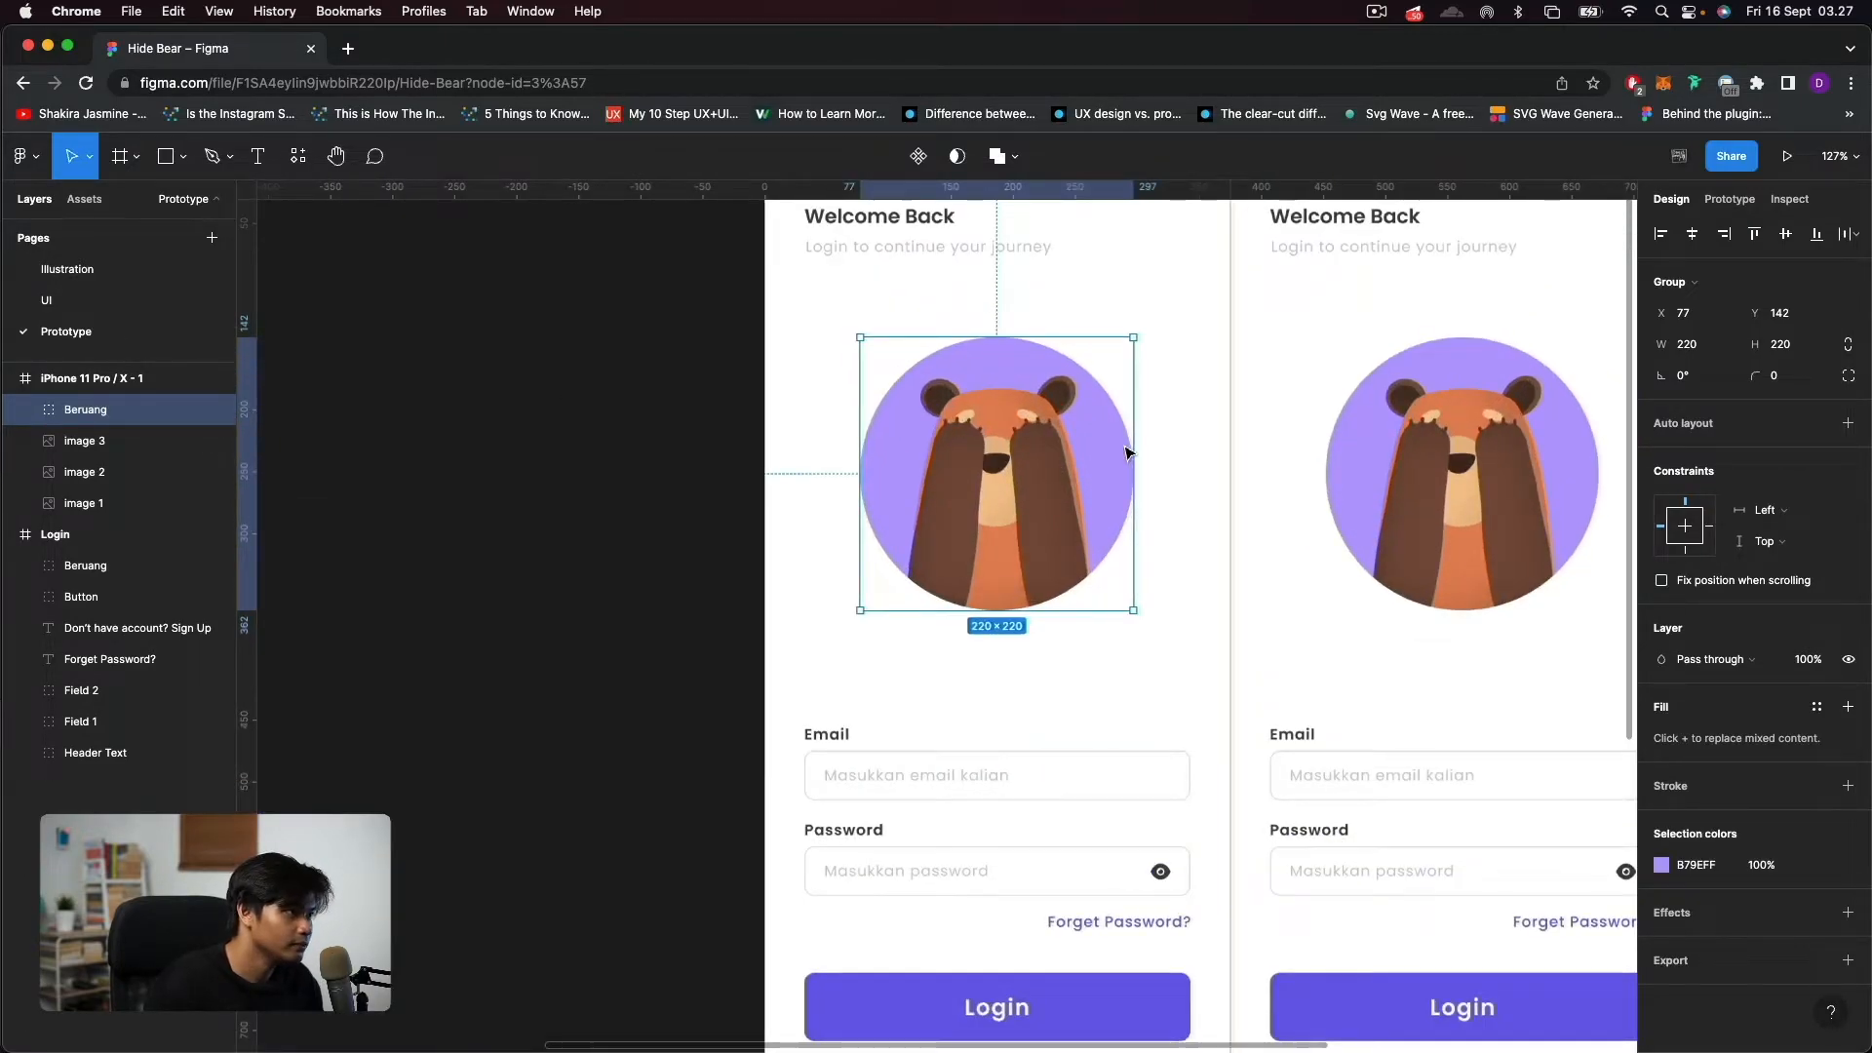
pyautogui.hscroll(2, 1150, 502)
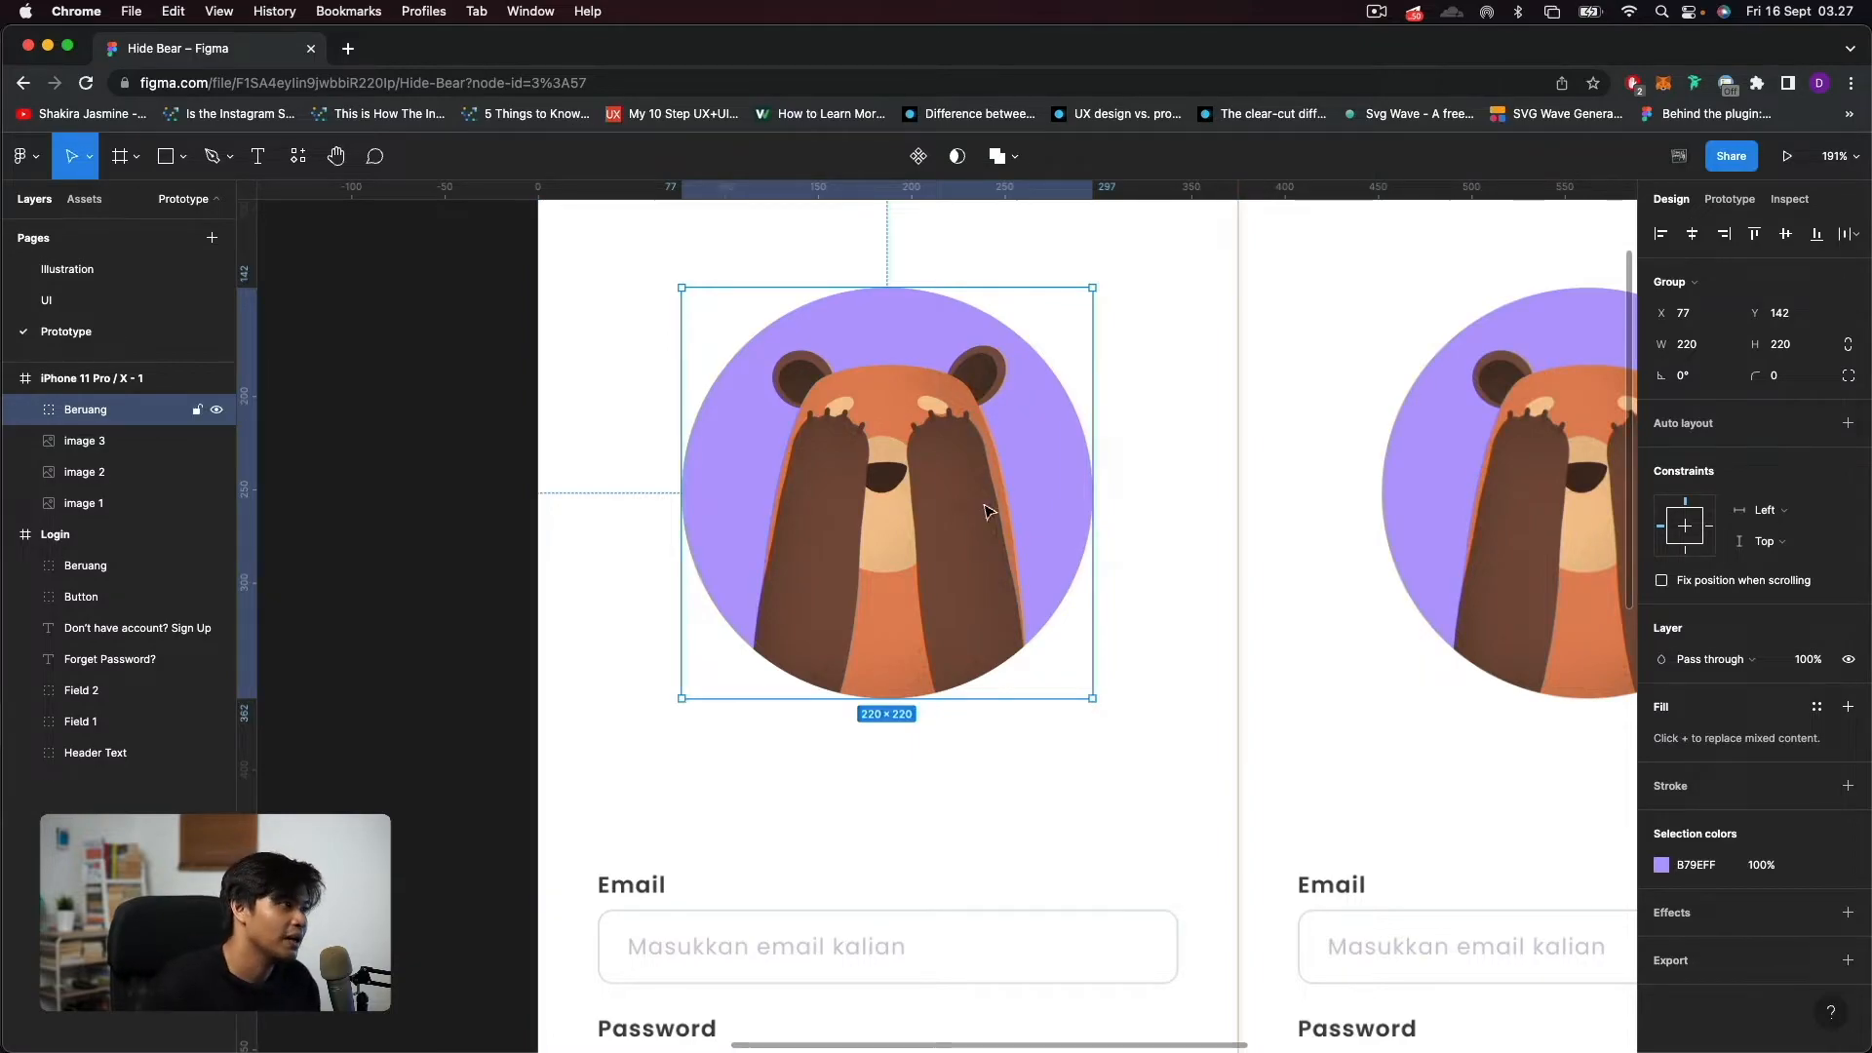
pyautogui.doubleClick(817, 500)
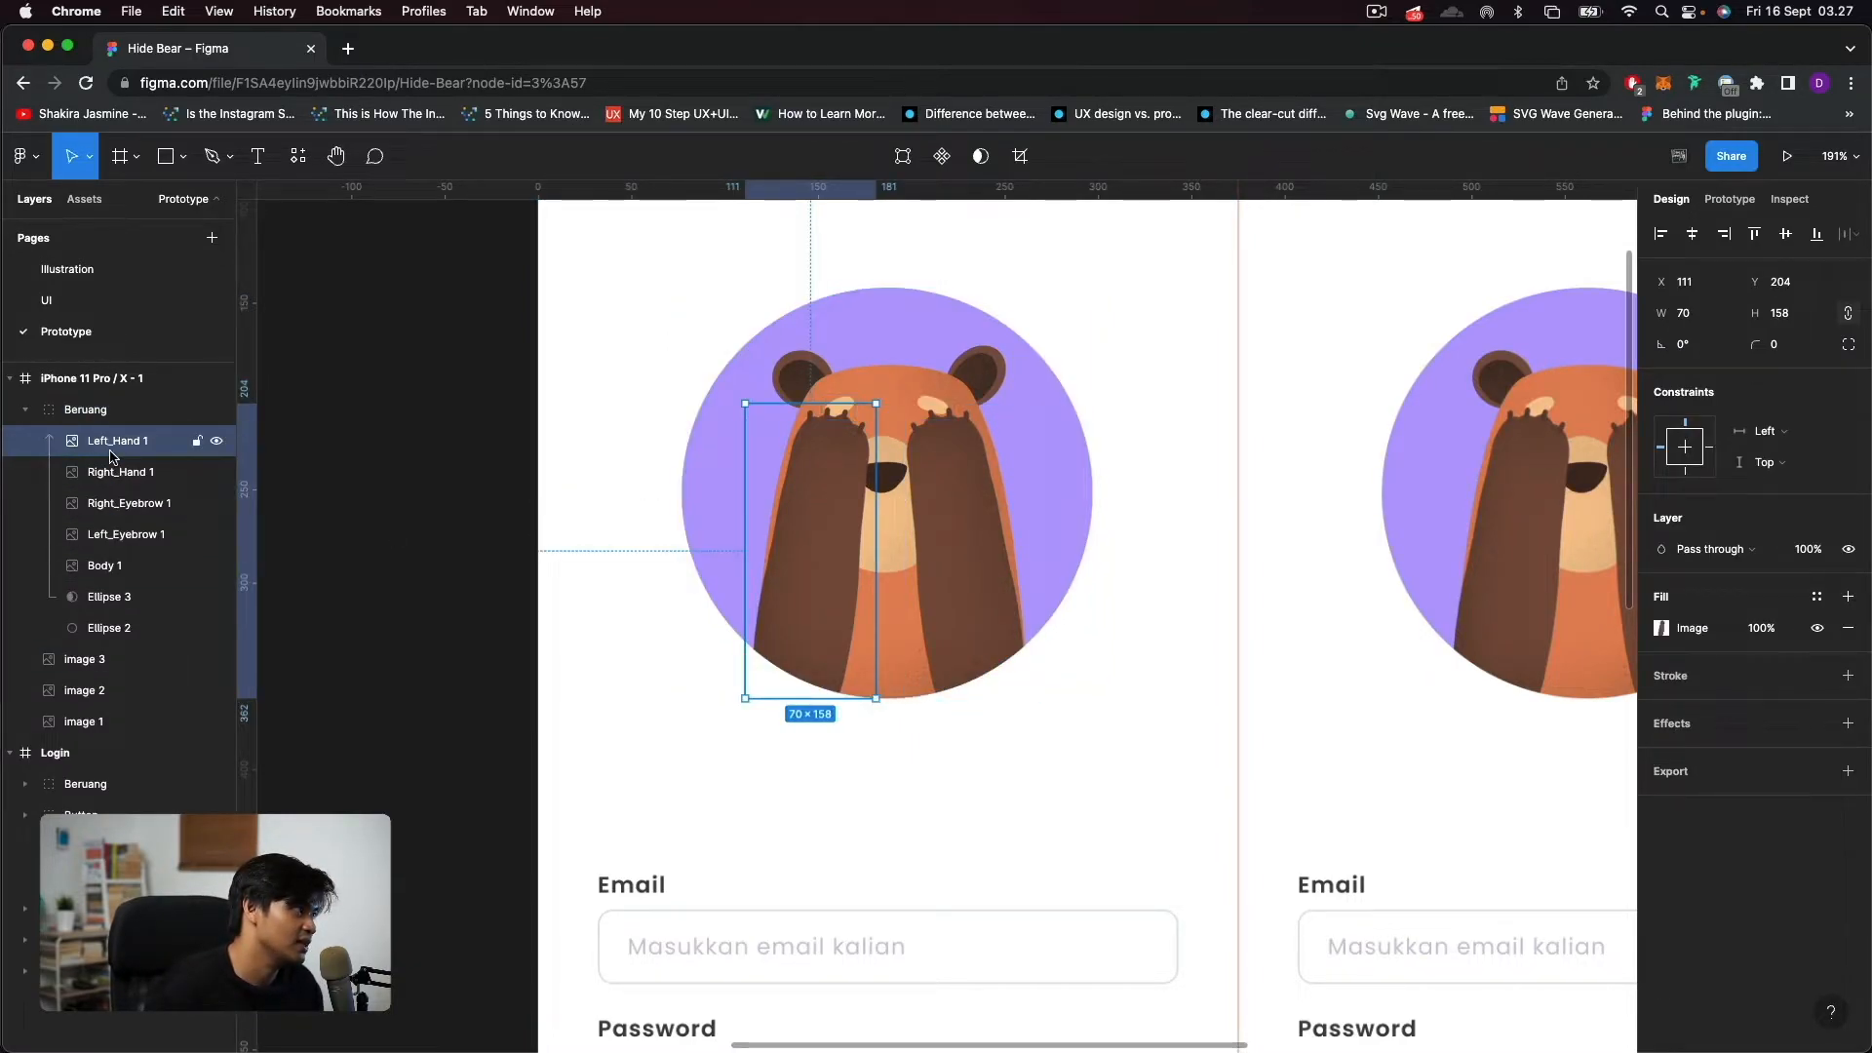
pyautogui.keyDown('shift'); pyautogui.click(113, 480); pyautogui.keyUp('shift')
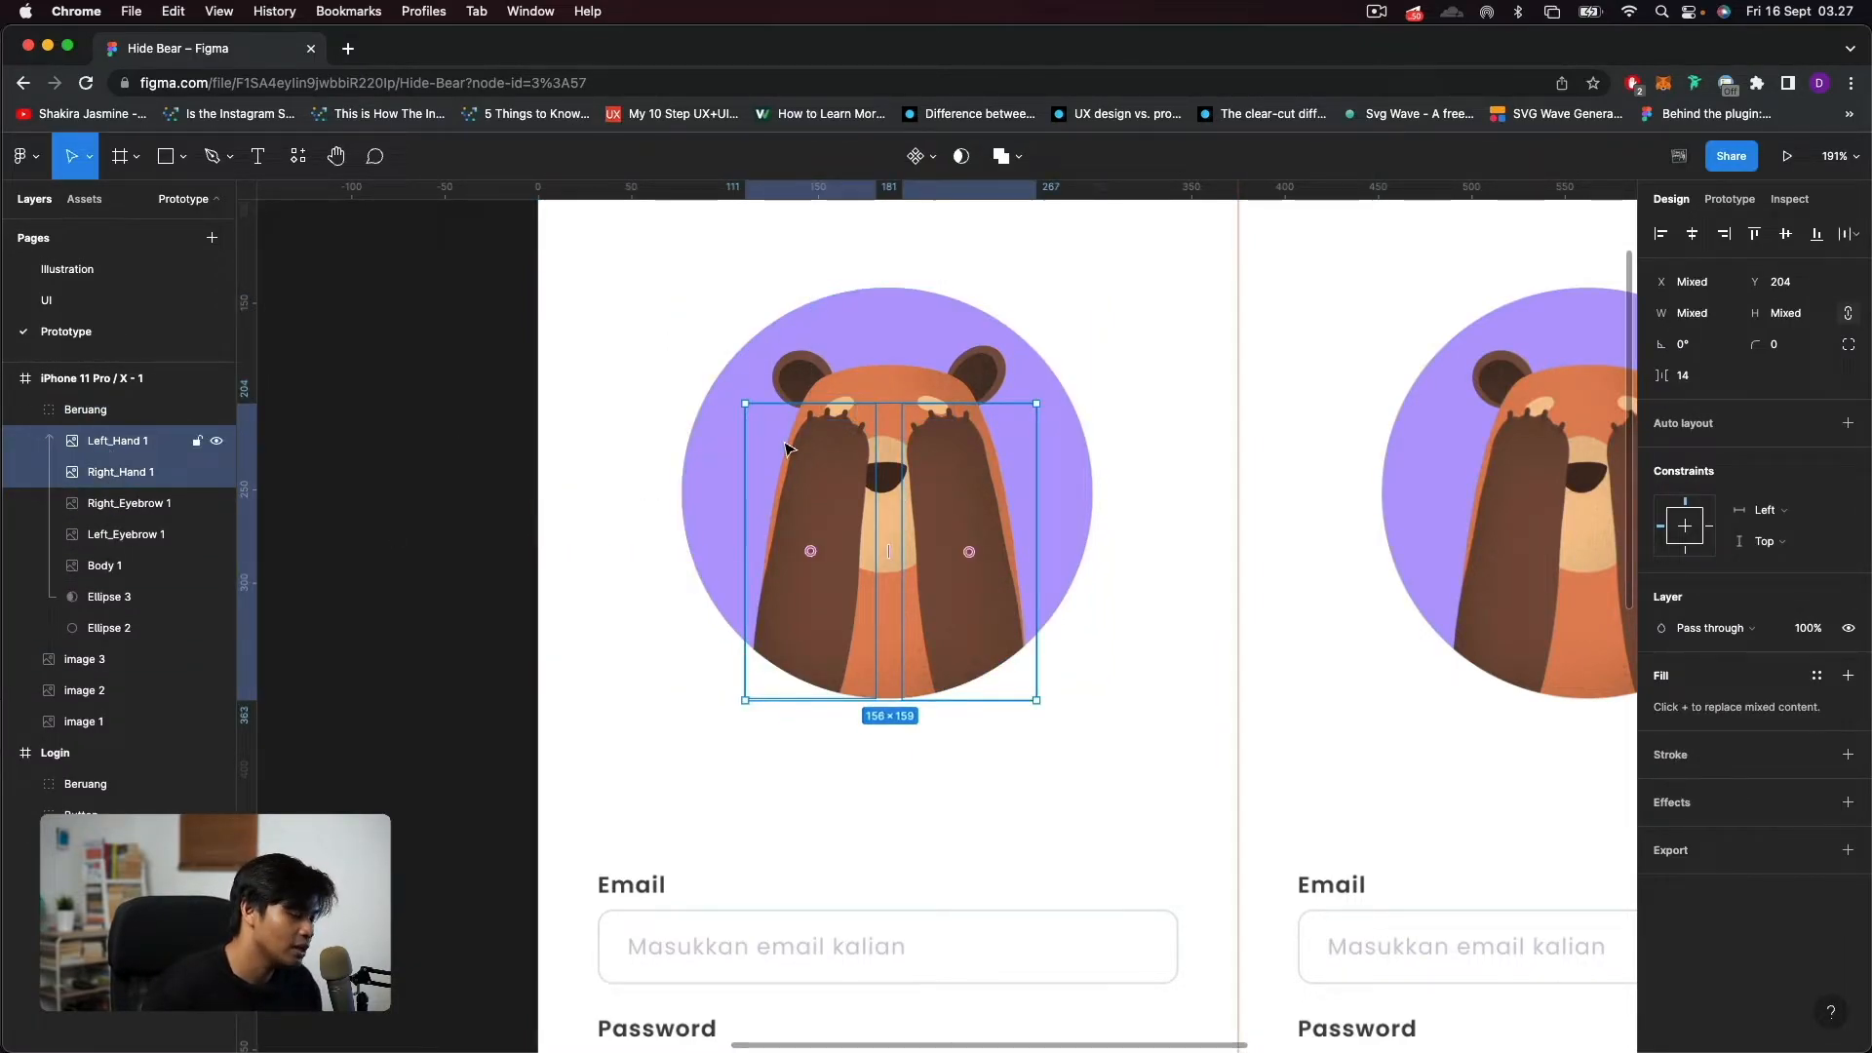
pyautogui.hotkey('shift', 'Down')
pyautogui.hotkey('shift', 'Down')
pyautogui.hotkey('shift', 'Down')
pyautogui.hotkey('shift', 'Down')
pyautogui.hotkey('shift', 'Down')
pyautogui.hotkey('shift', 'Down')
pyautogui.hotkey('shift', 'Down')
pyautogui.hotkey('shift', 'Down')
pyautogui.hotkey('shift', 'Down')
pyautogui.hotkey('shift', 'Down')
pyautogui.hotkey('shift', 'Down')
pyautogui.hotkey('shift', 'Down')
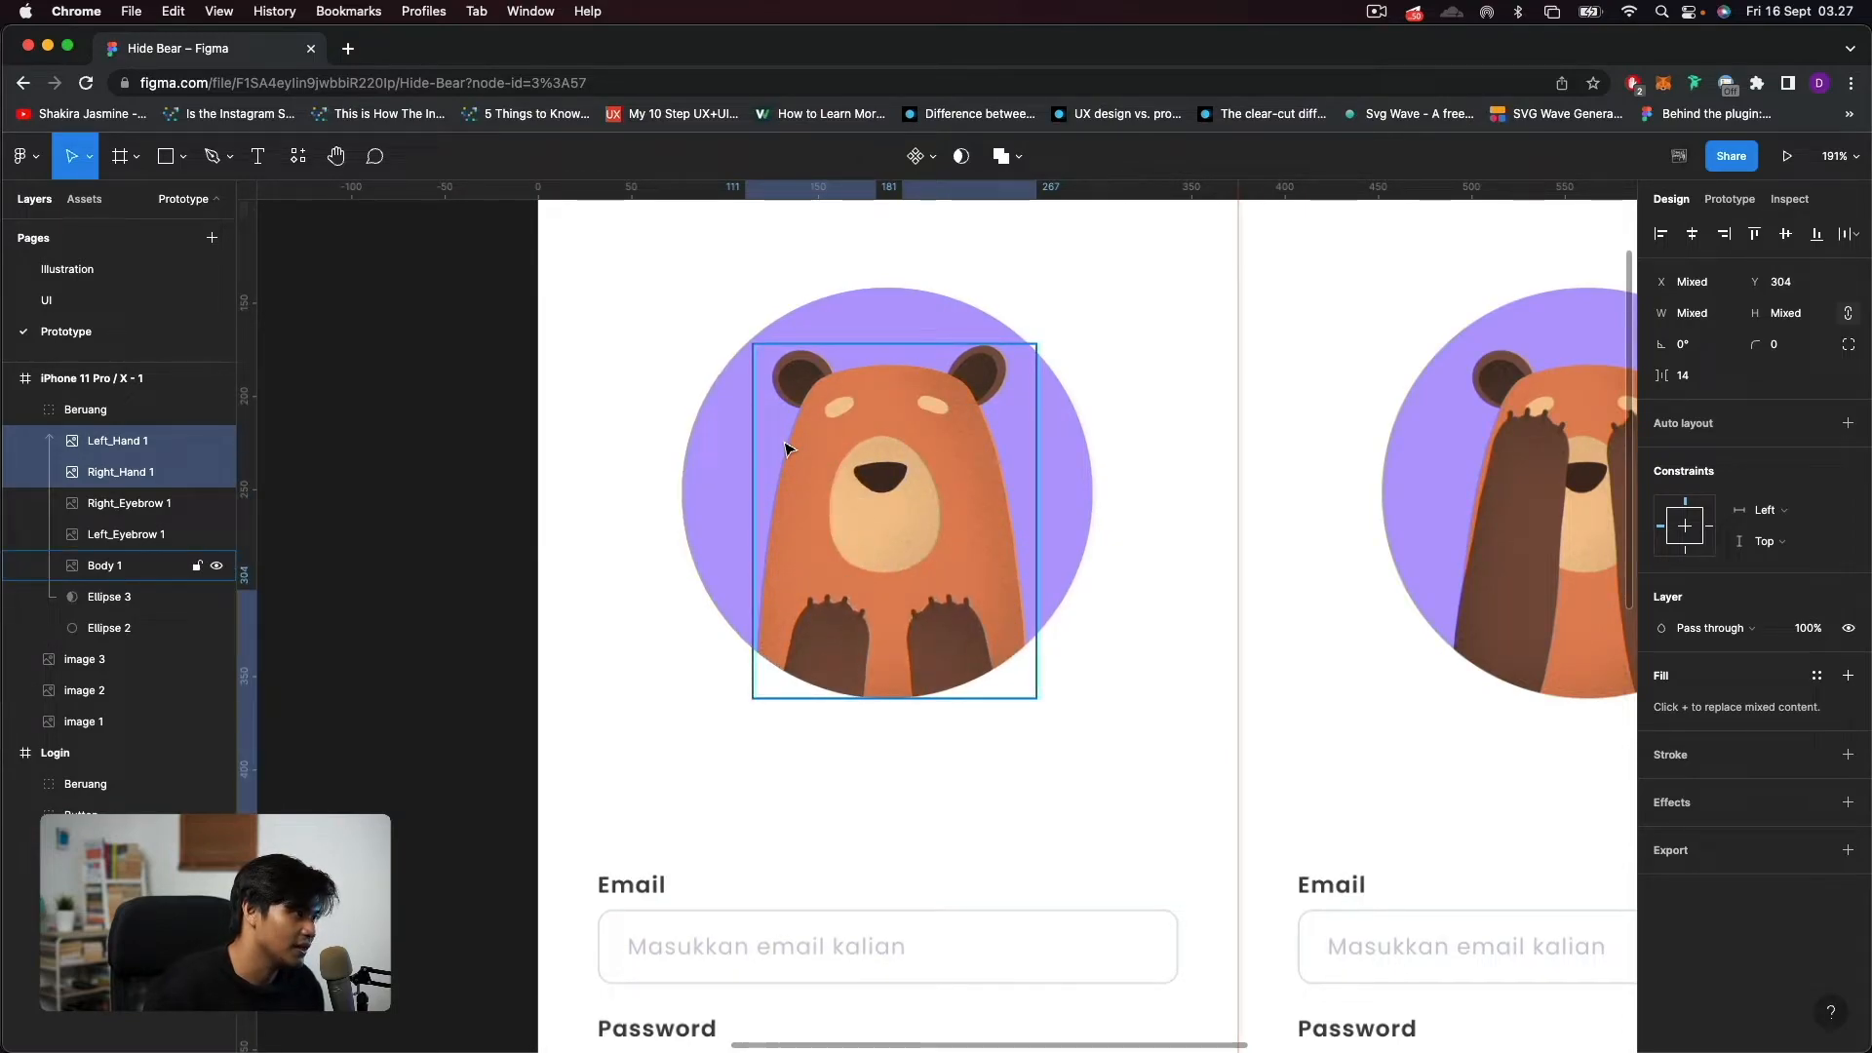
pyautogui.hotkey('shift', 'Down')
pyautogui.hotkey('shift', 'Down')
pyautogui.press('Down')
pyautogui.press('Down')
pyautogui.press('Down')
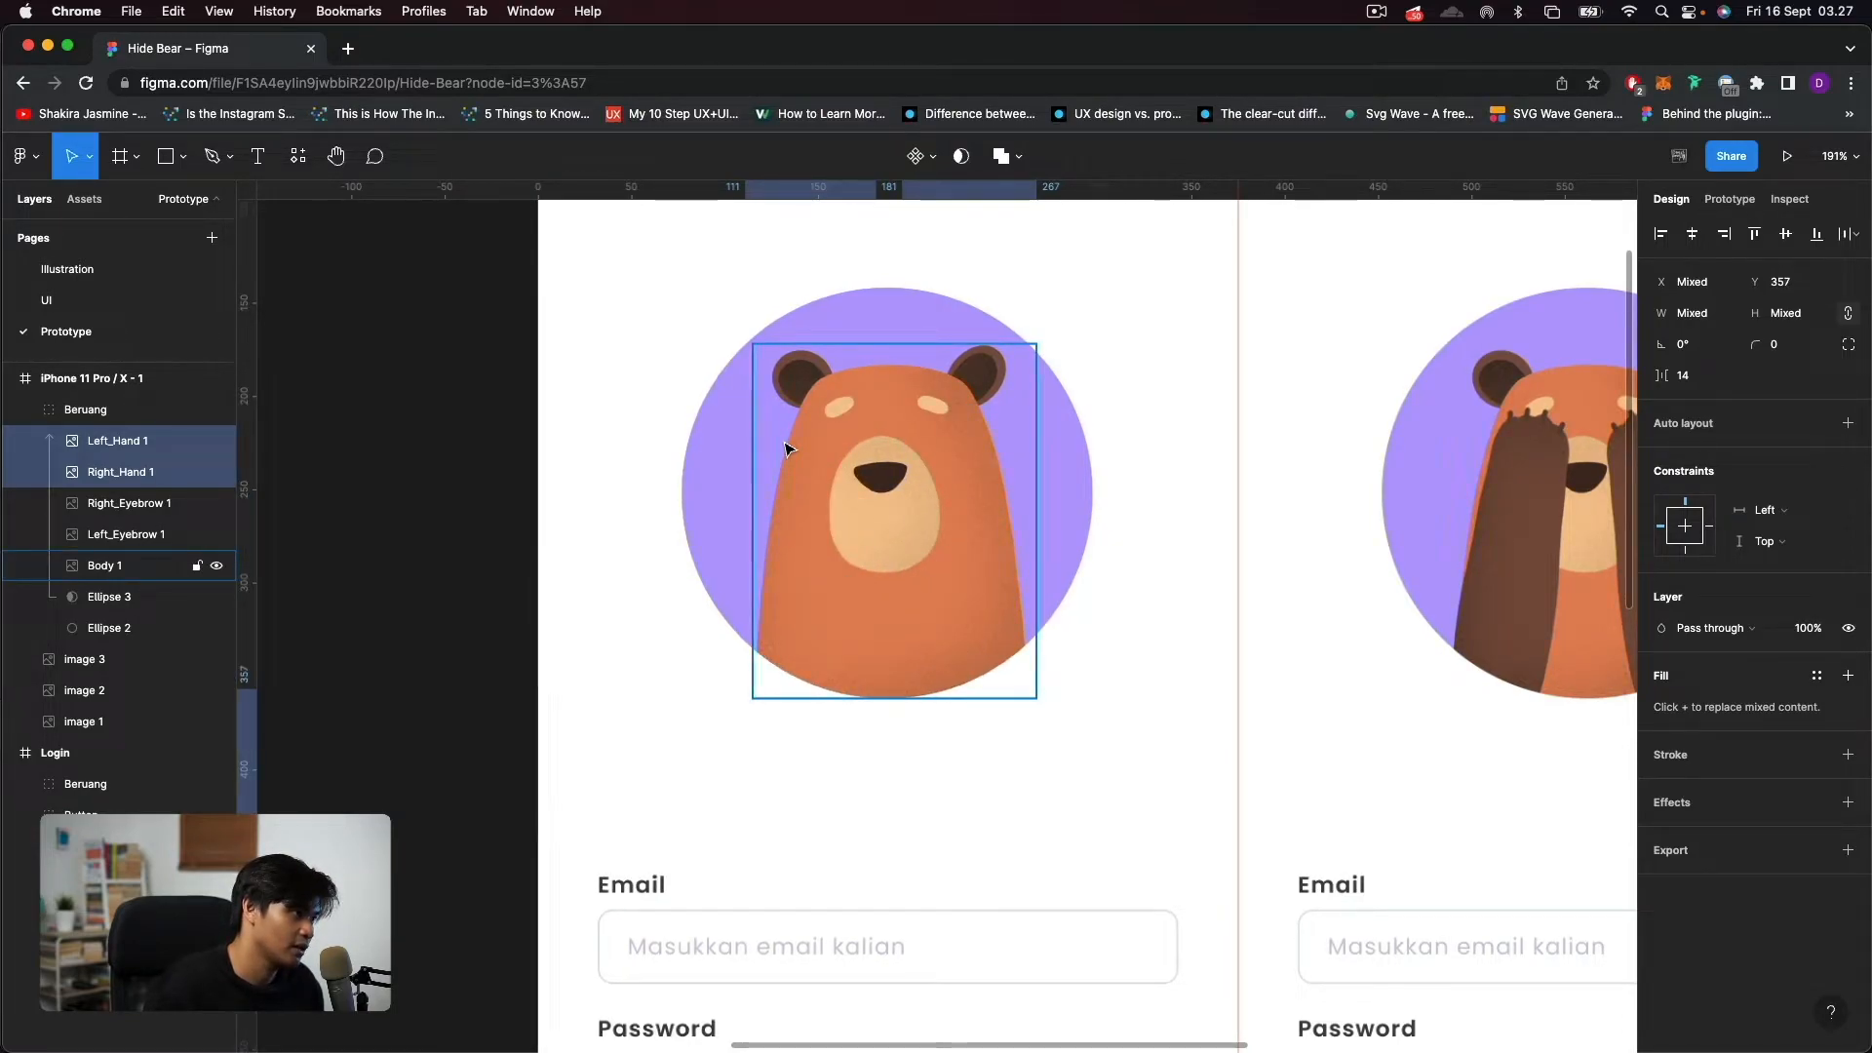
# Draw a 14 × 14 circle under the bear's left eyebrow at X 155, Y 213 and fill it with white FFFFFF.
pyautogui.scroll(5, 788, 448)
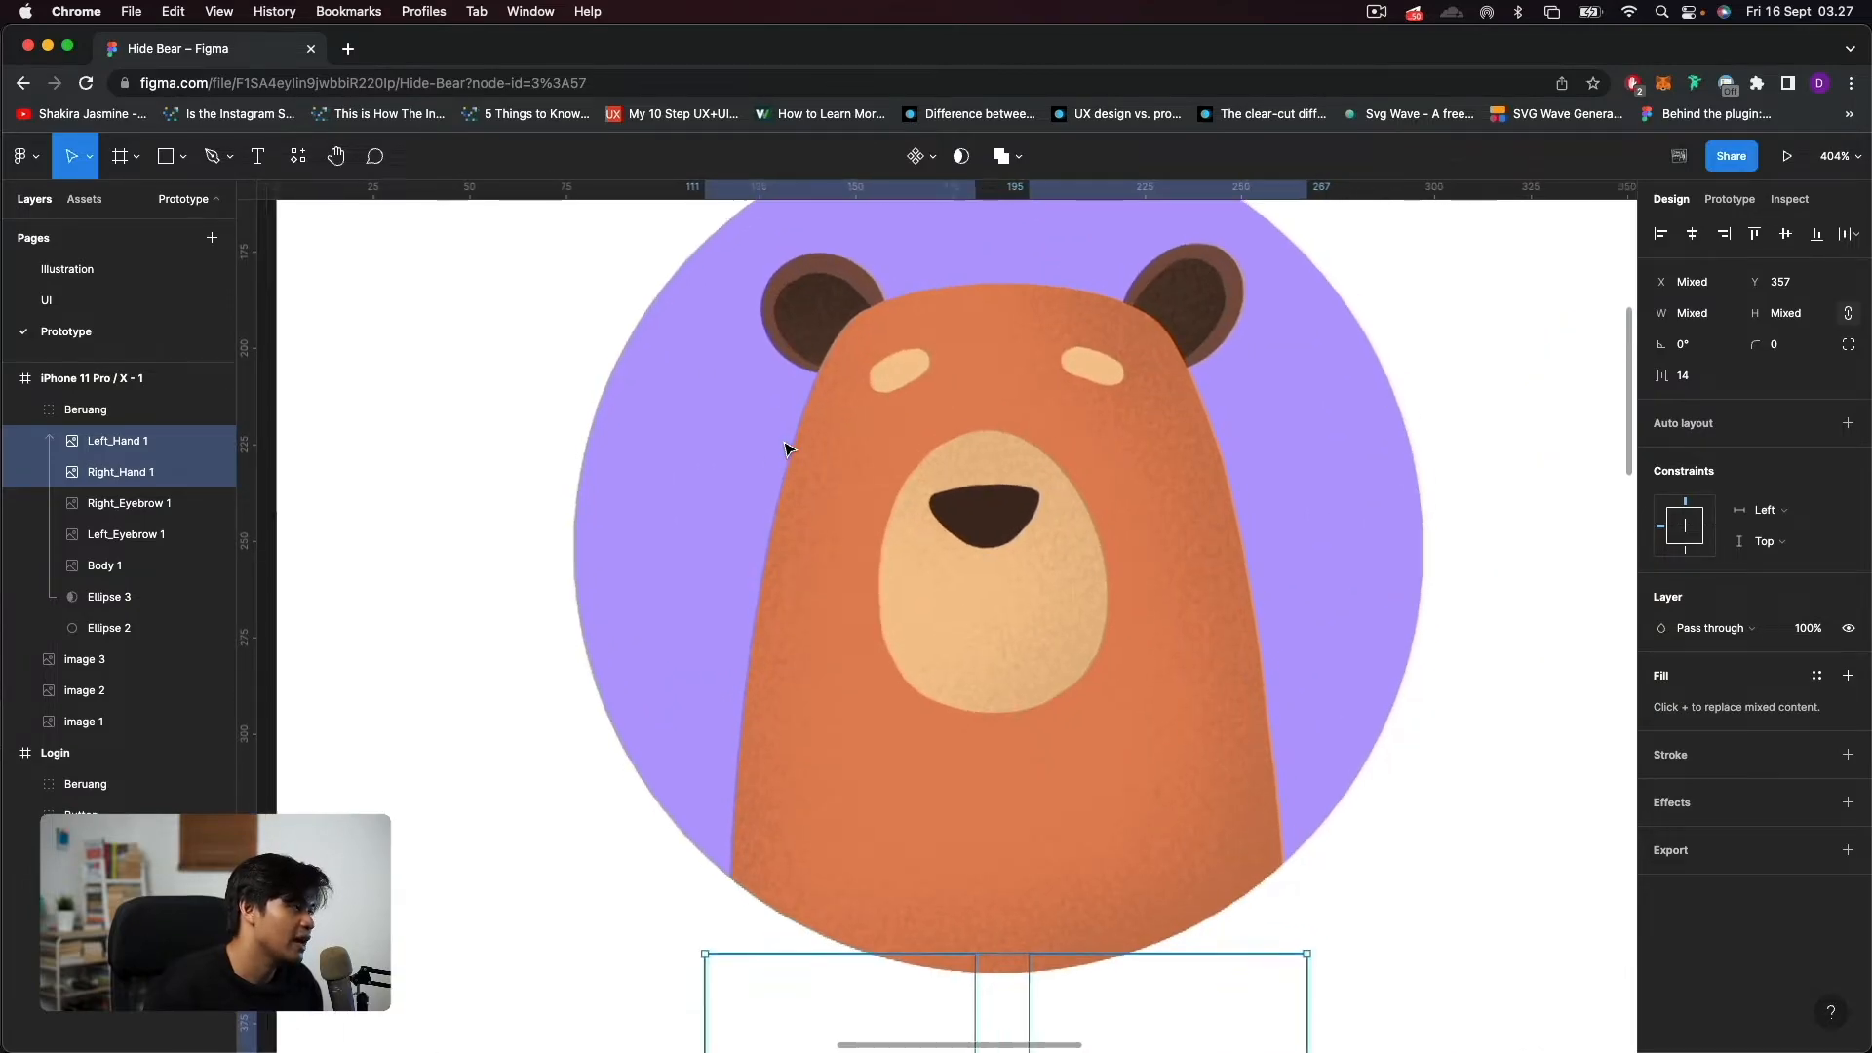
pyautogui.scroll(-3, 787, 448)
pyautogui.click(188, 160)
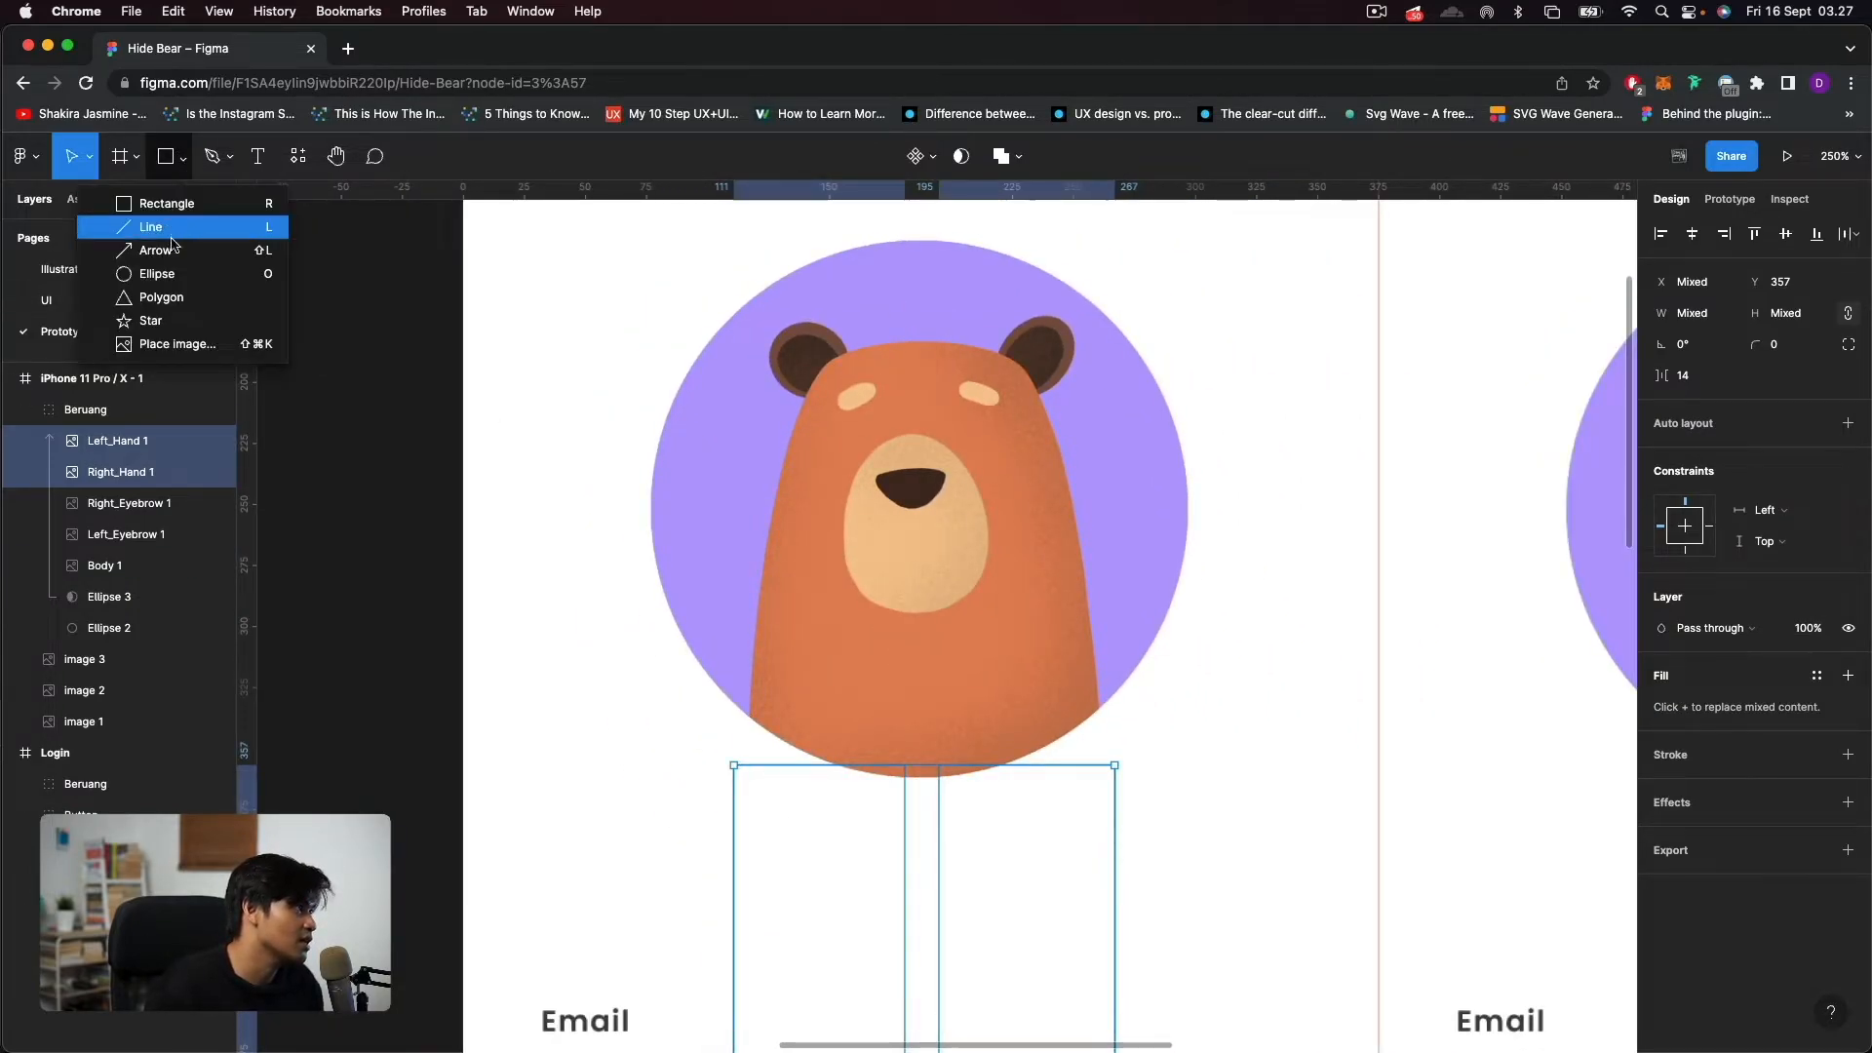
pyautogui.click(174, 270)
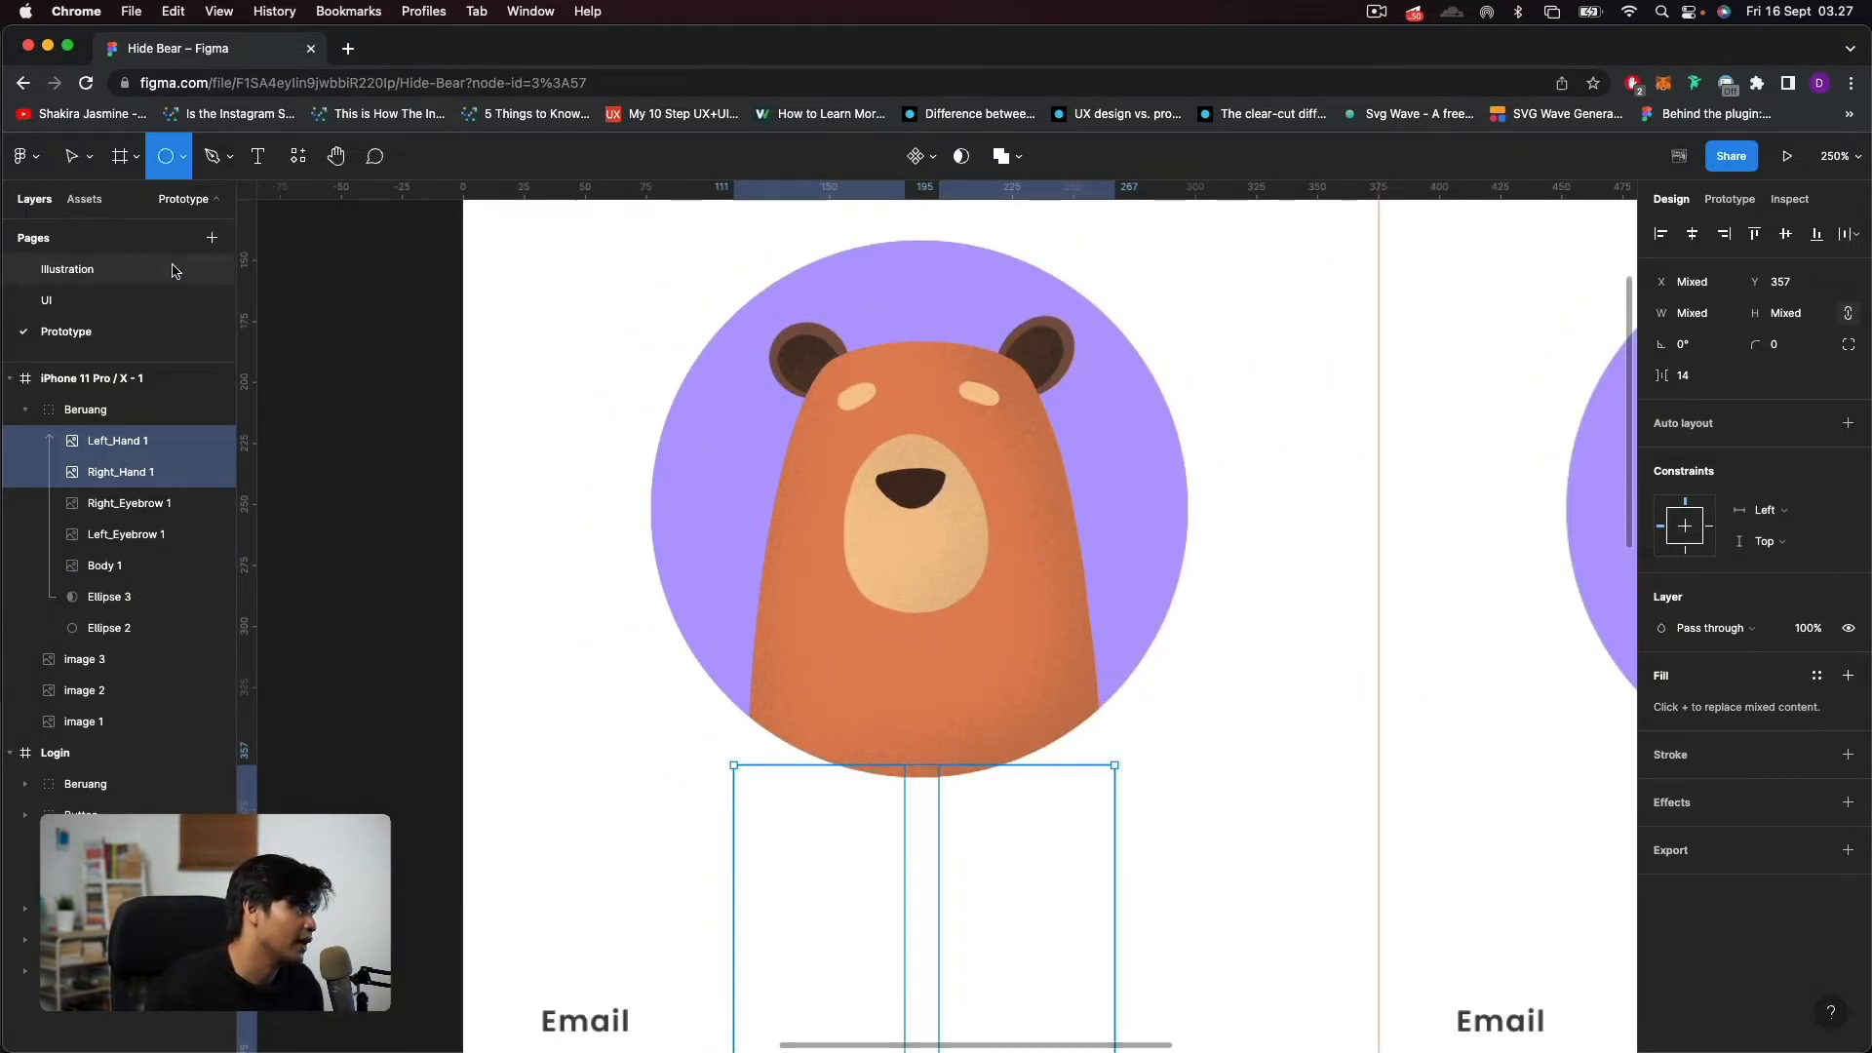
pyautogui.click(98, 439)
pyautogui.moveTo(840, 422); pyautogui.dragTo(875, 455)
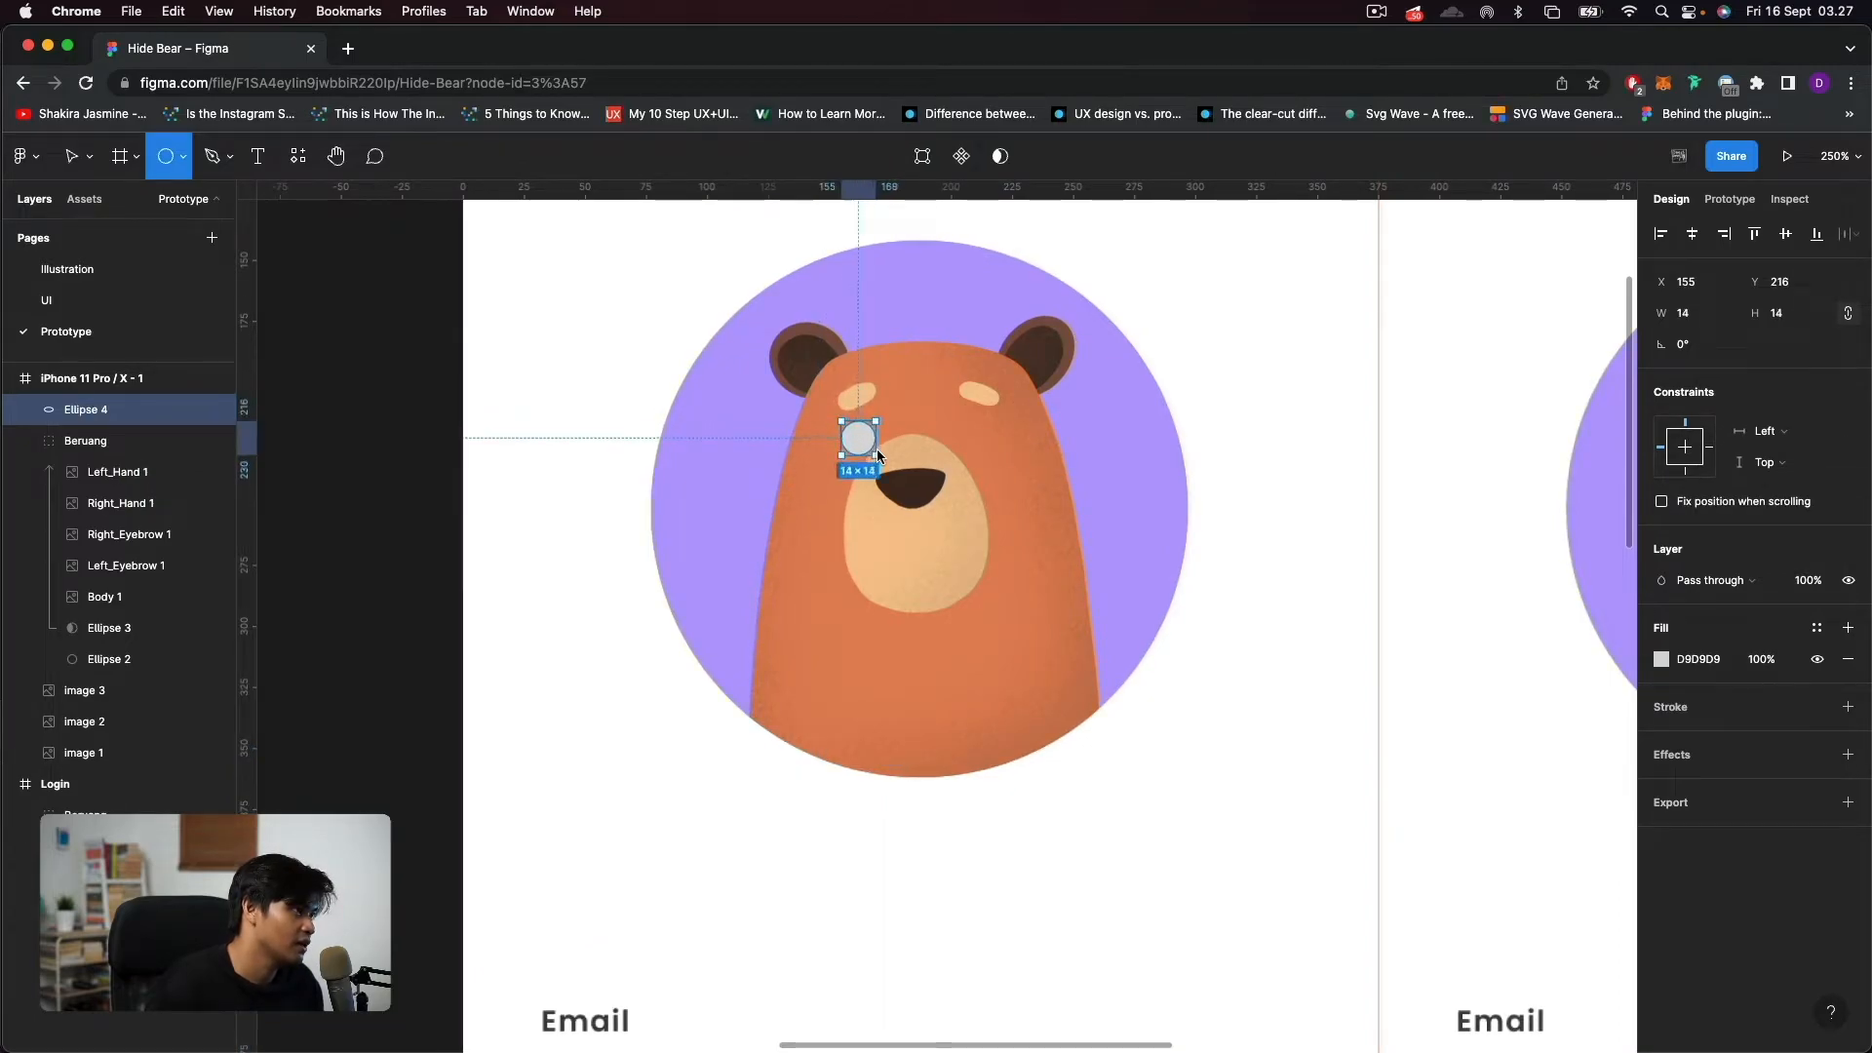
pyautogui.scroll(3, 887, 454)
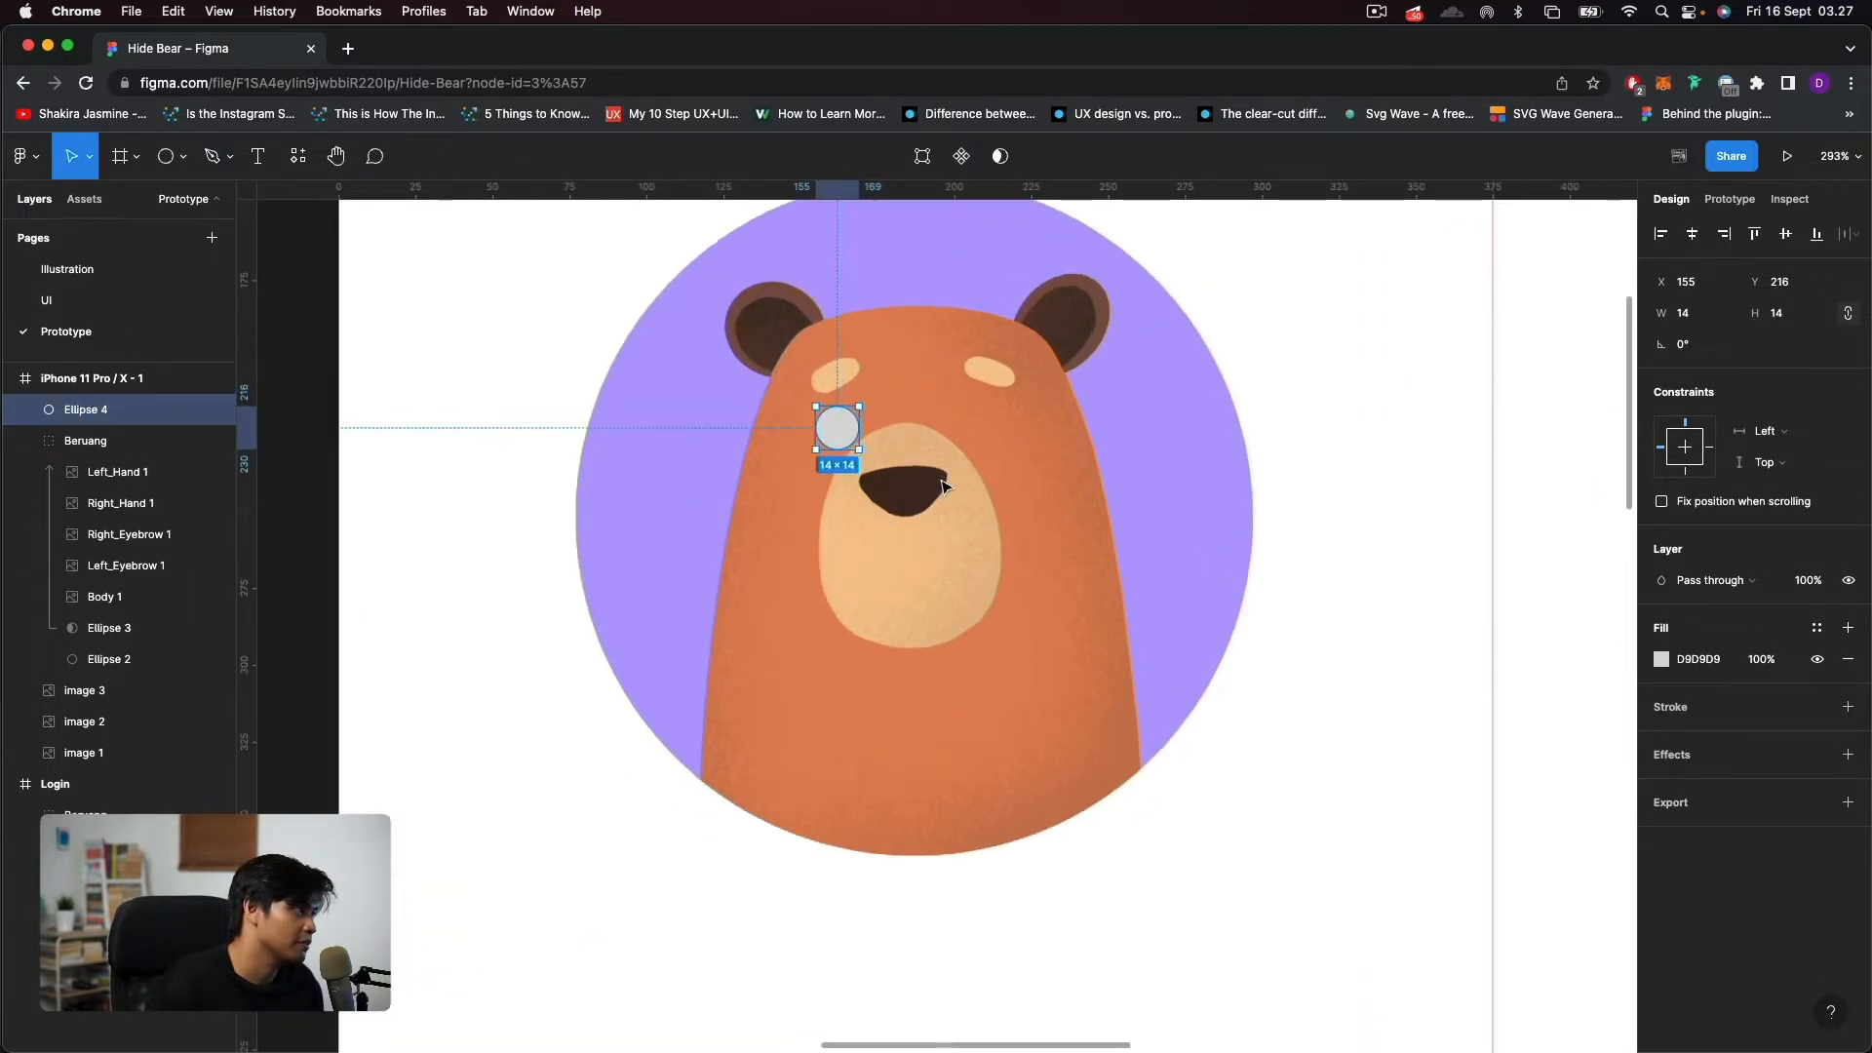
pyautogui.moveTo(846, 438); pyautogui.dragTo(849, 429)
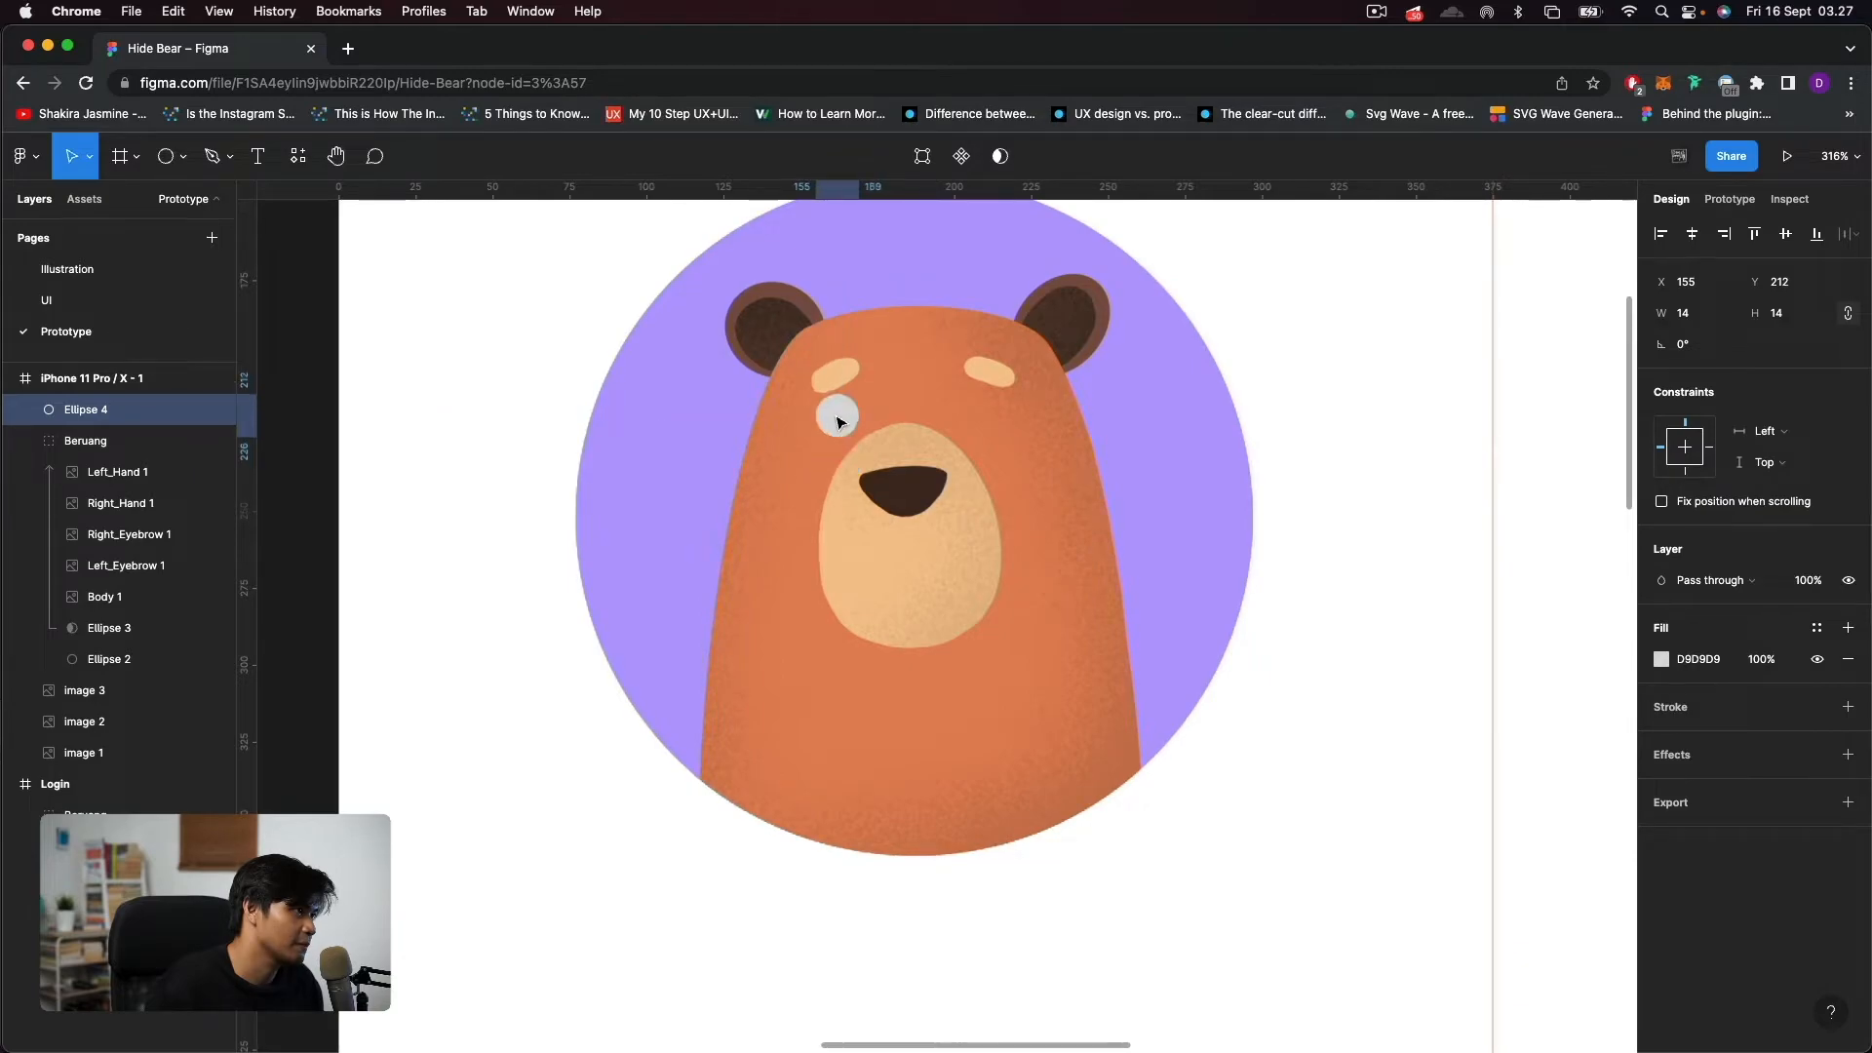
pyautogui.scroll(5, 848, 429)
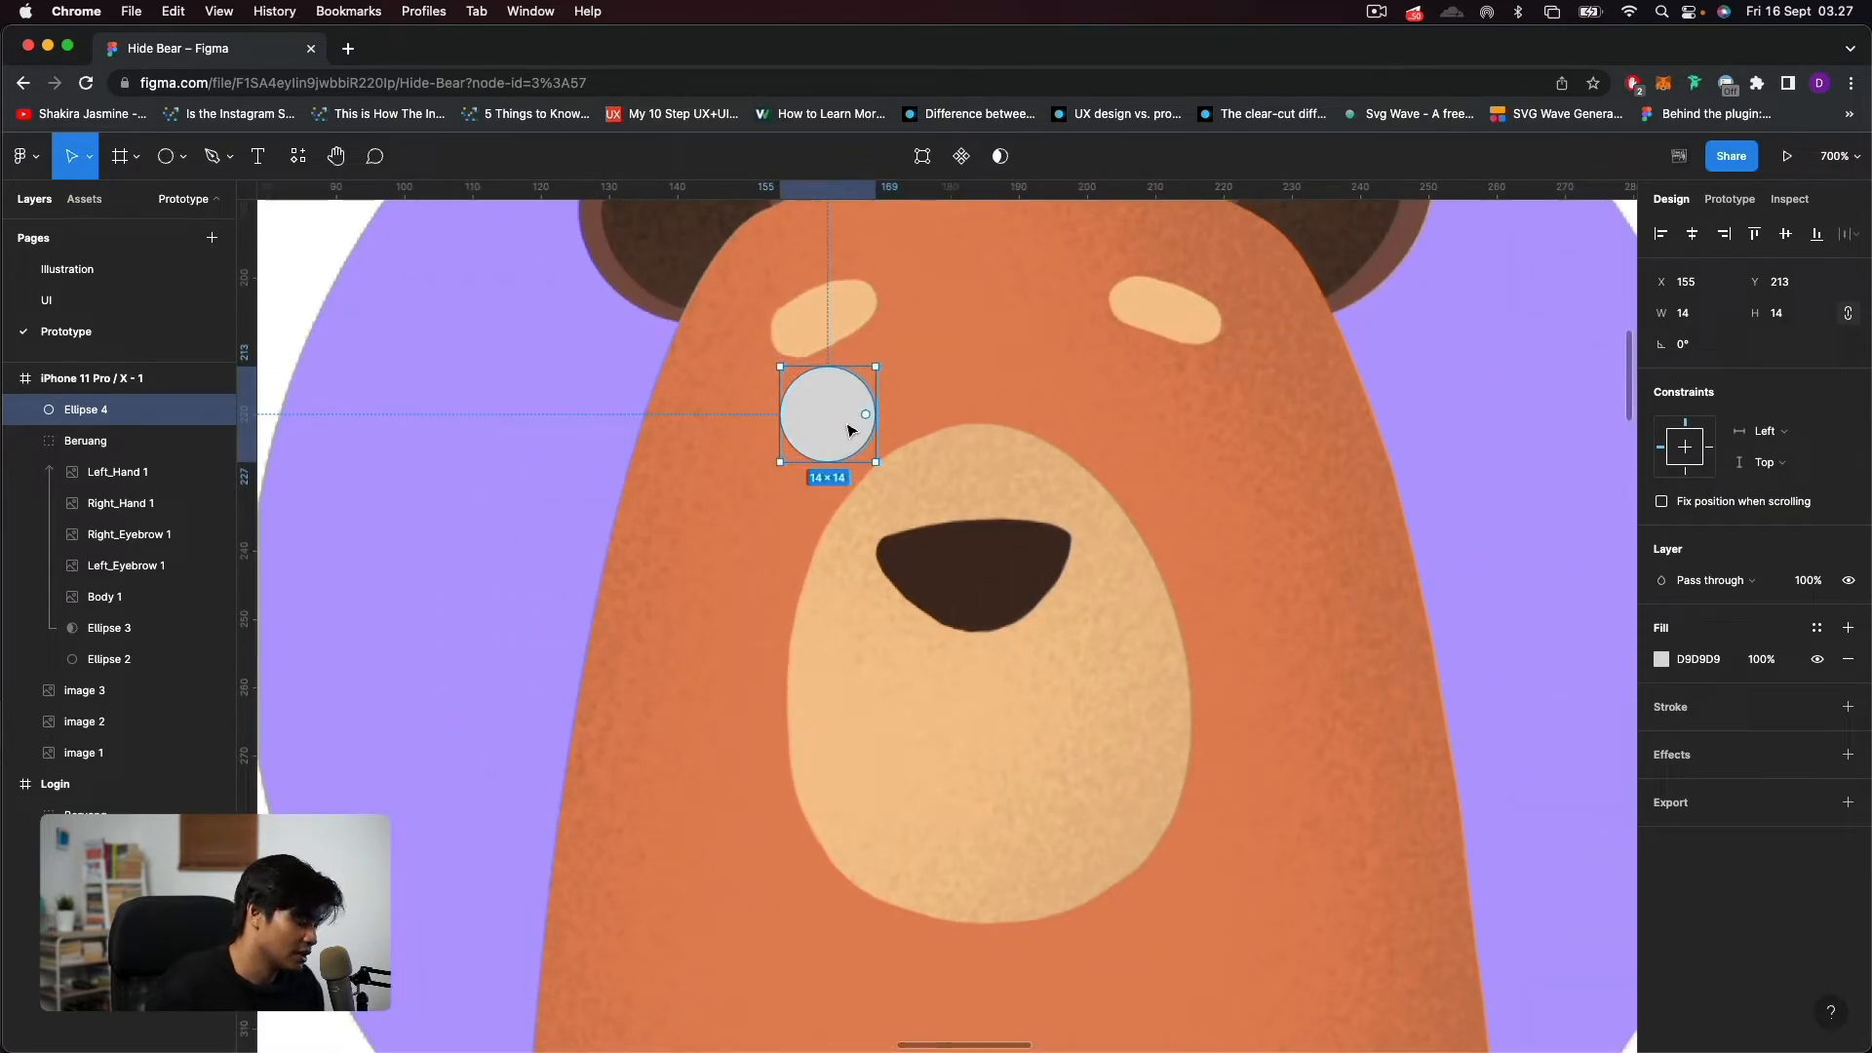
pyautogui.click(1662, 659)
pyautogui.moveTo(1544, 651); pyautogui.dragTo(1324, 465)
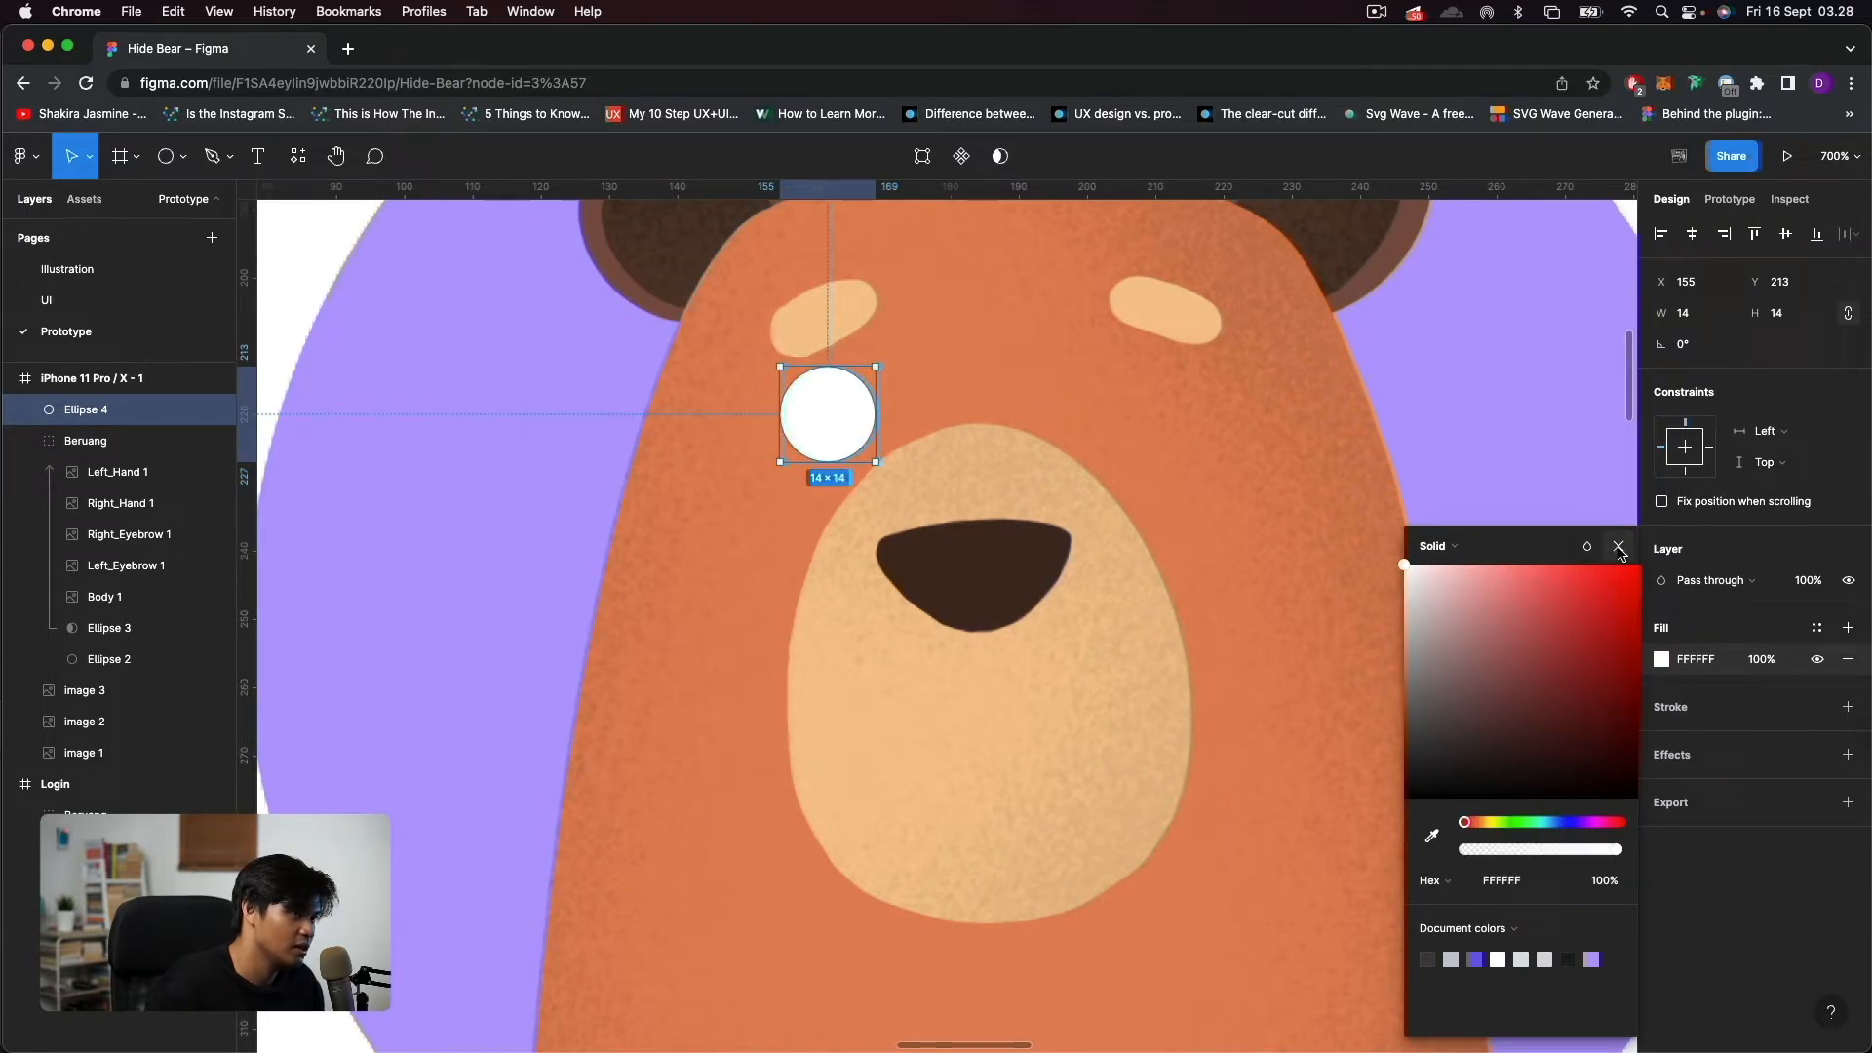
# Make a pupil centred in the white eye from a smaller duplicate of the circle, filled with the nose colour 462B23.
pyautogui.press('super+d')
pyautogui.moveTo(875, 461); pyautogui.dragTo(837, 415)
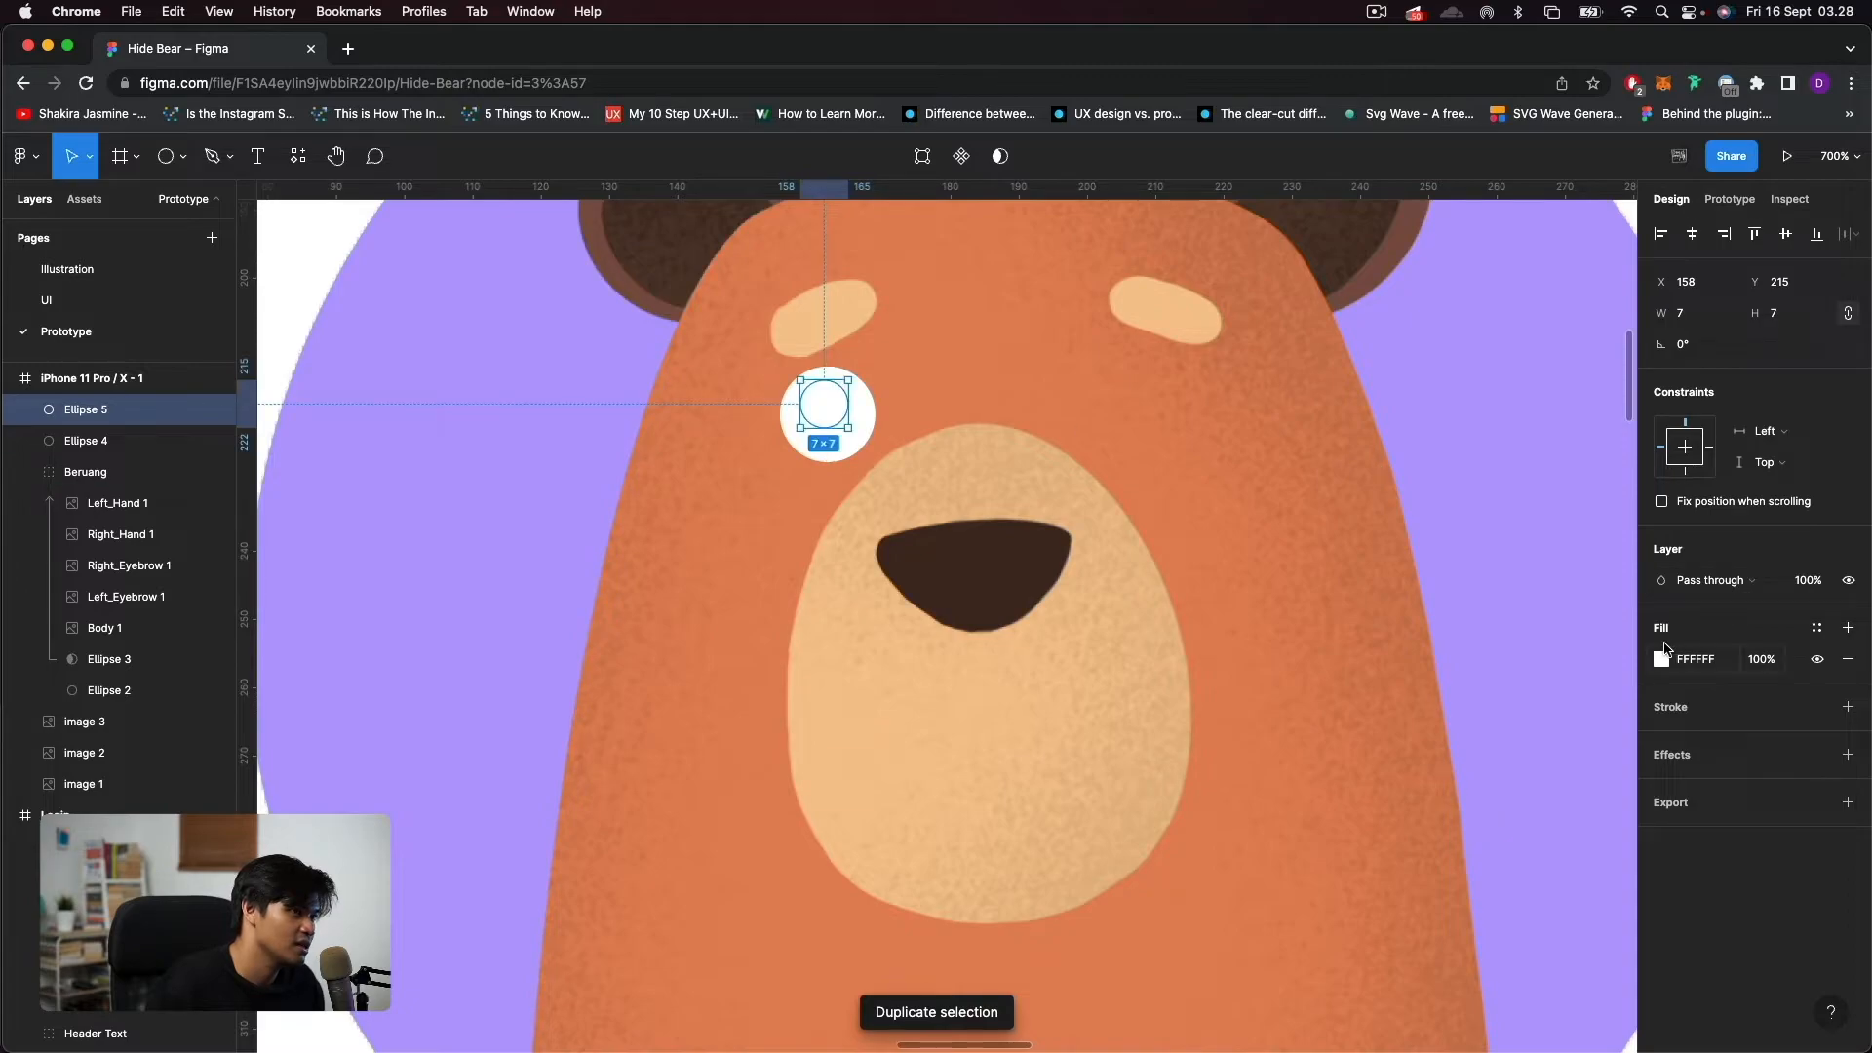
pyautogui.click(1661, 658)
pyautogui.click(1433, 839)
pyautogui.click(1032, 546)
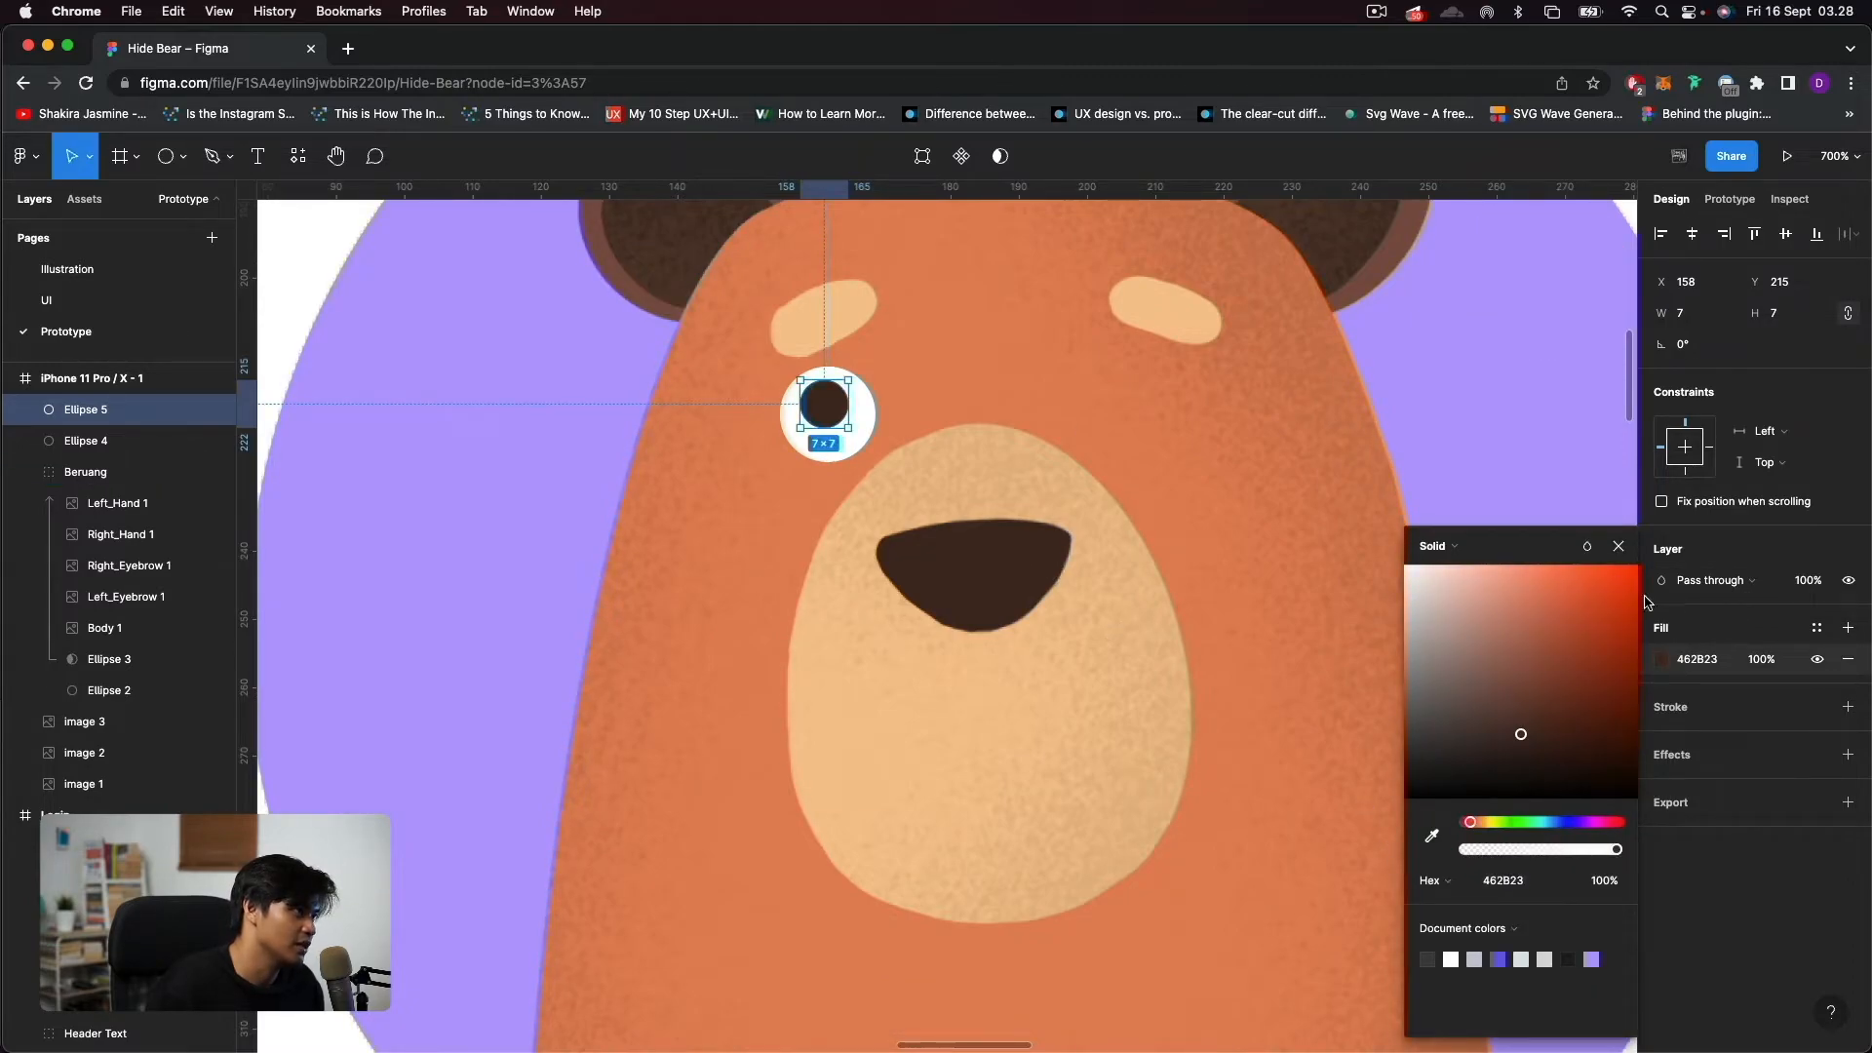
pyautogui.click(1619, 548)
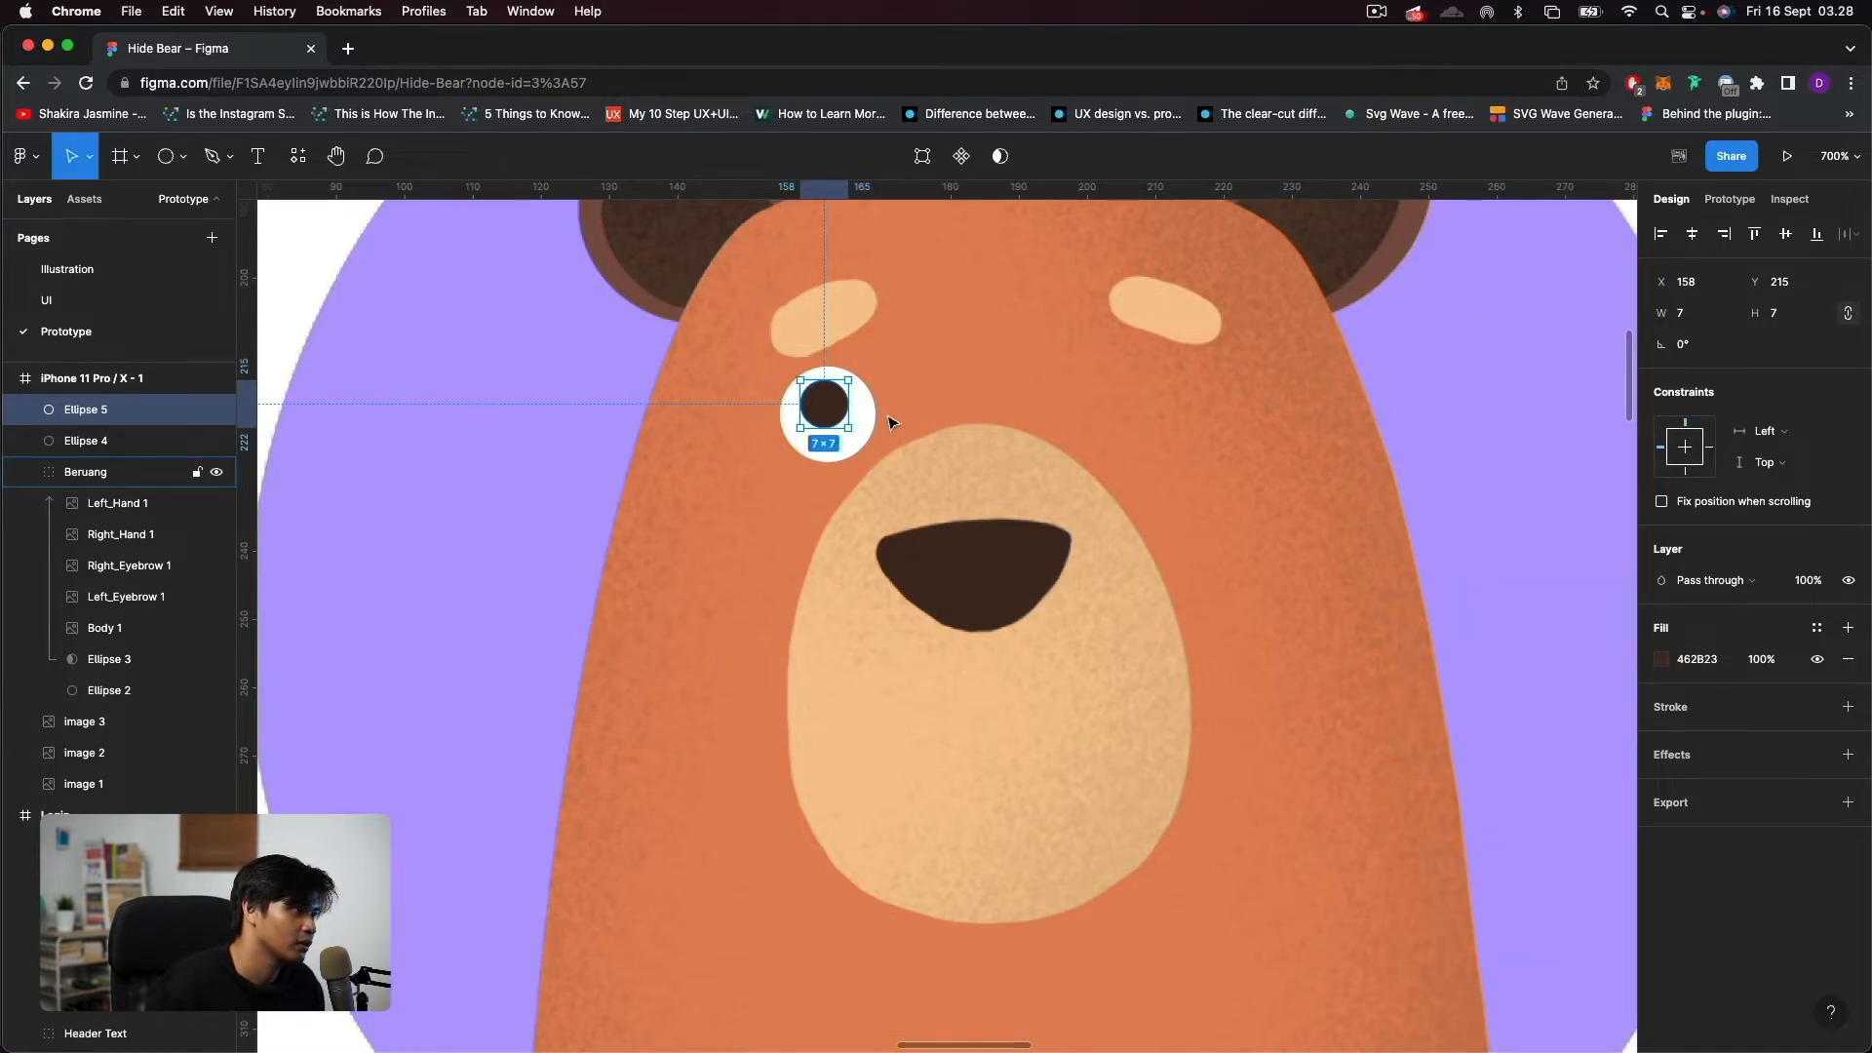
pyautogui.moveTo(847, 421); pyautogui.dragTo(832, 421)
pyautogui.keyDown('shift'); pyautogui.click(856, 443); pyautogui.keyUp('shift')
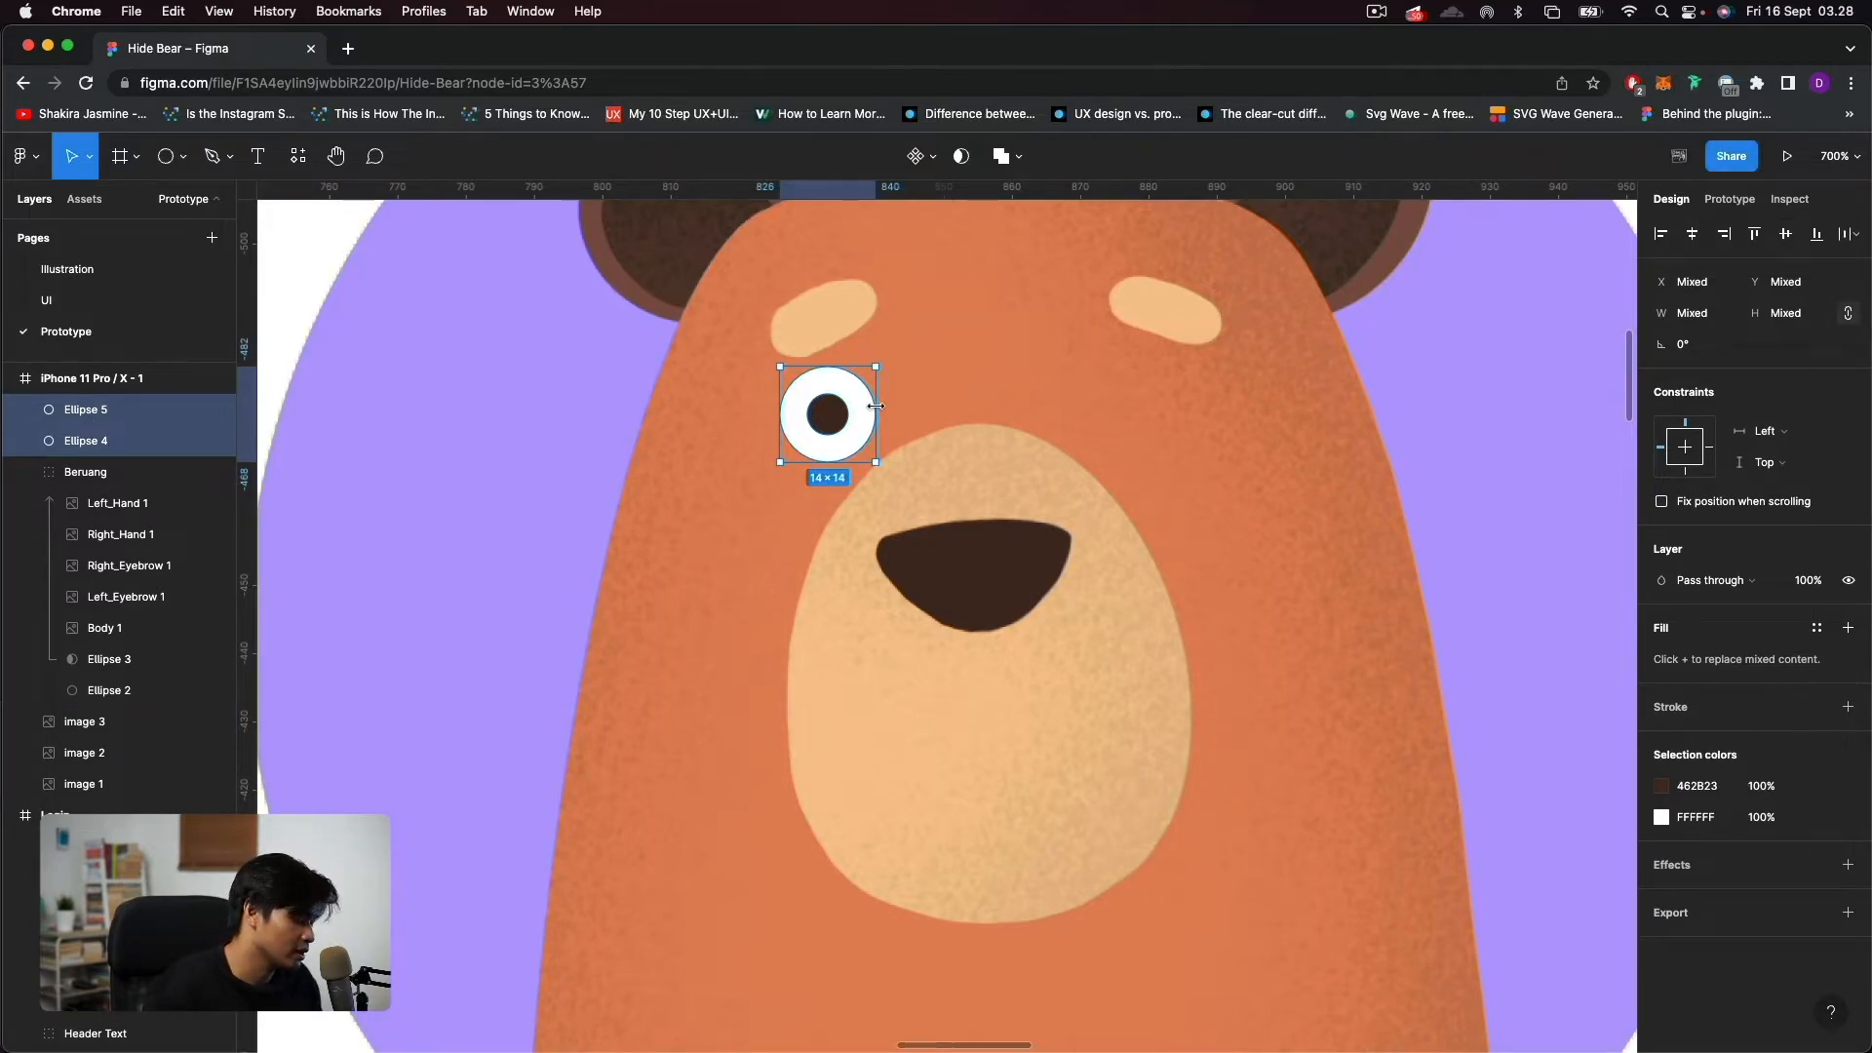
# Group the white circle and pupil as Left_Eye and place the group inside the Beruang group.
pyautogui.press('super+g')
pyautogui.doubleClick(78, 410)
pyautogui.write('Left_Eye')
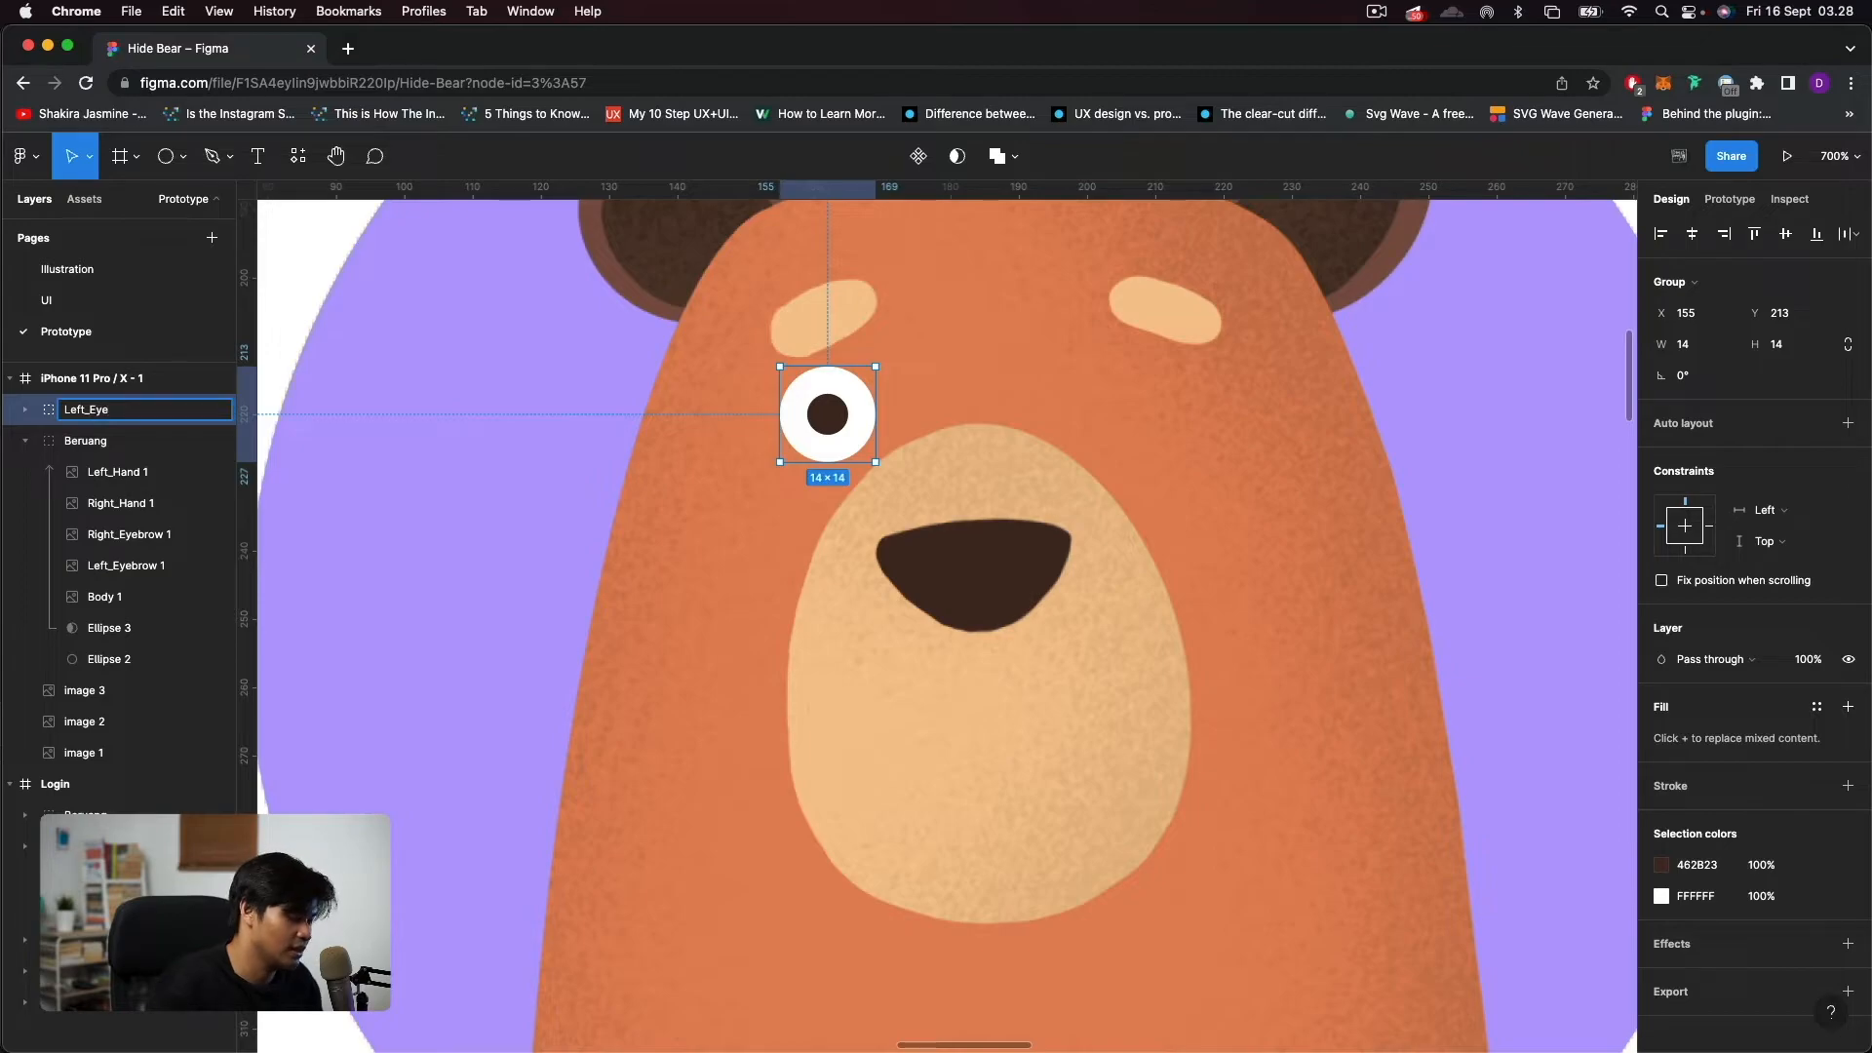
pyautogui.press('Return')
pyautogui.moveTo(98, 410); pyautogui.dragTo(113, 436)
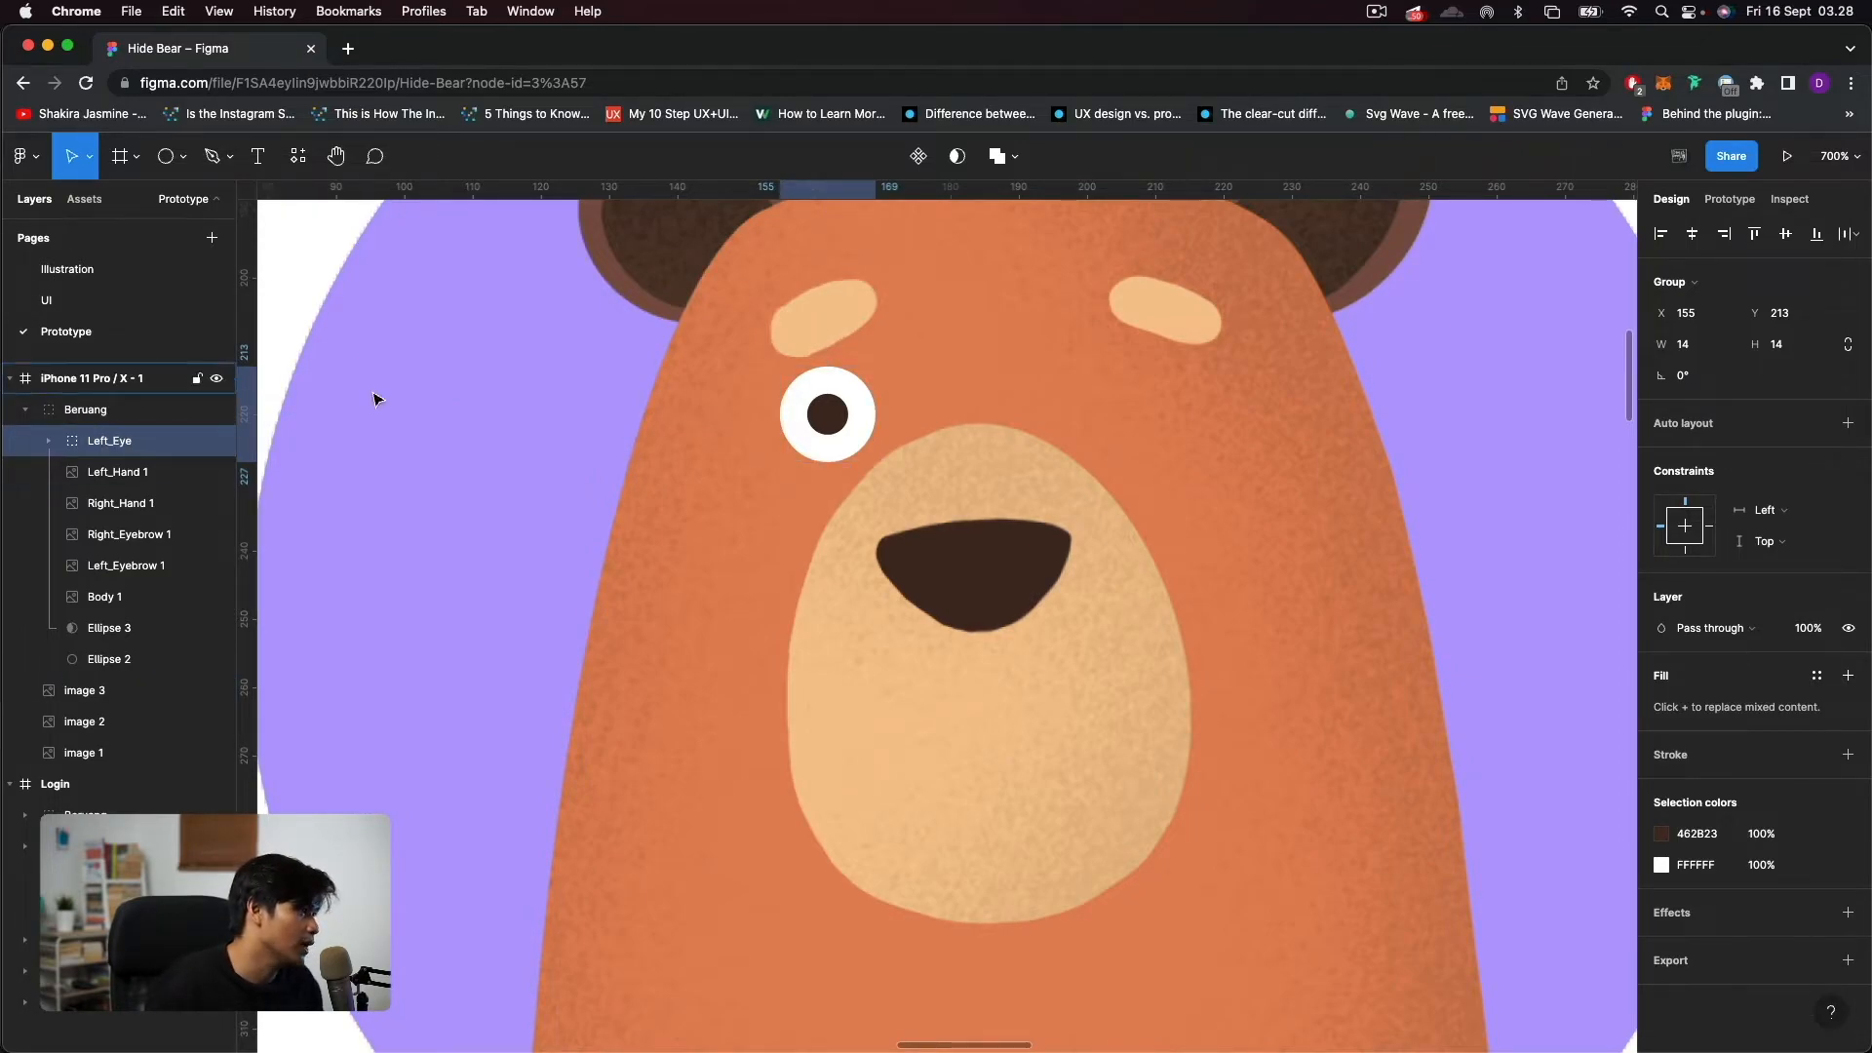
# Duplicate the Left_Eye group and shift the copy under the other eyebrow at X 204.
pyautogui.press('super+d')
pyautogui.hotkey('shift', 'Right')
pyautogui.hotkey('shift', 'Right')
pyautogui.hotkey('shift', 'Right')
pyautogui.hotkey('shift', 'Right')
pyautogui.hotkey('shift', 'Right')
pyautogui.hotkey('shift', 'Right')
pyautogui.hotkey('shift', 'Right')
pyautogui.hotkey('shift', 'Left')
pyautogui.hotkey('shift', 'Left')
pyautogui.press('Left')
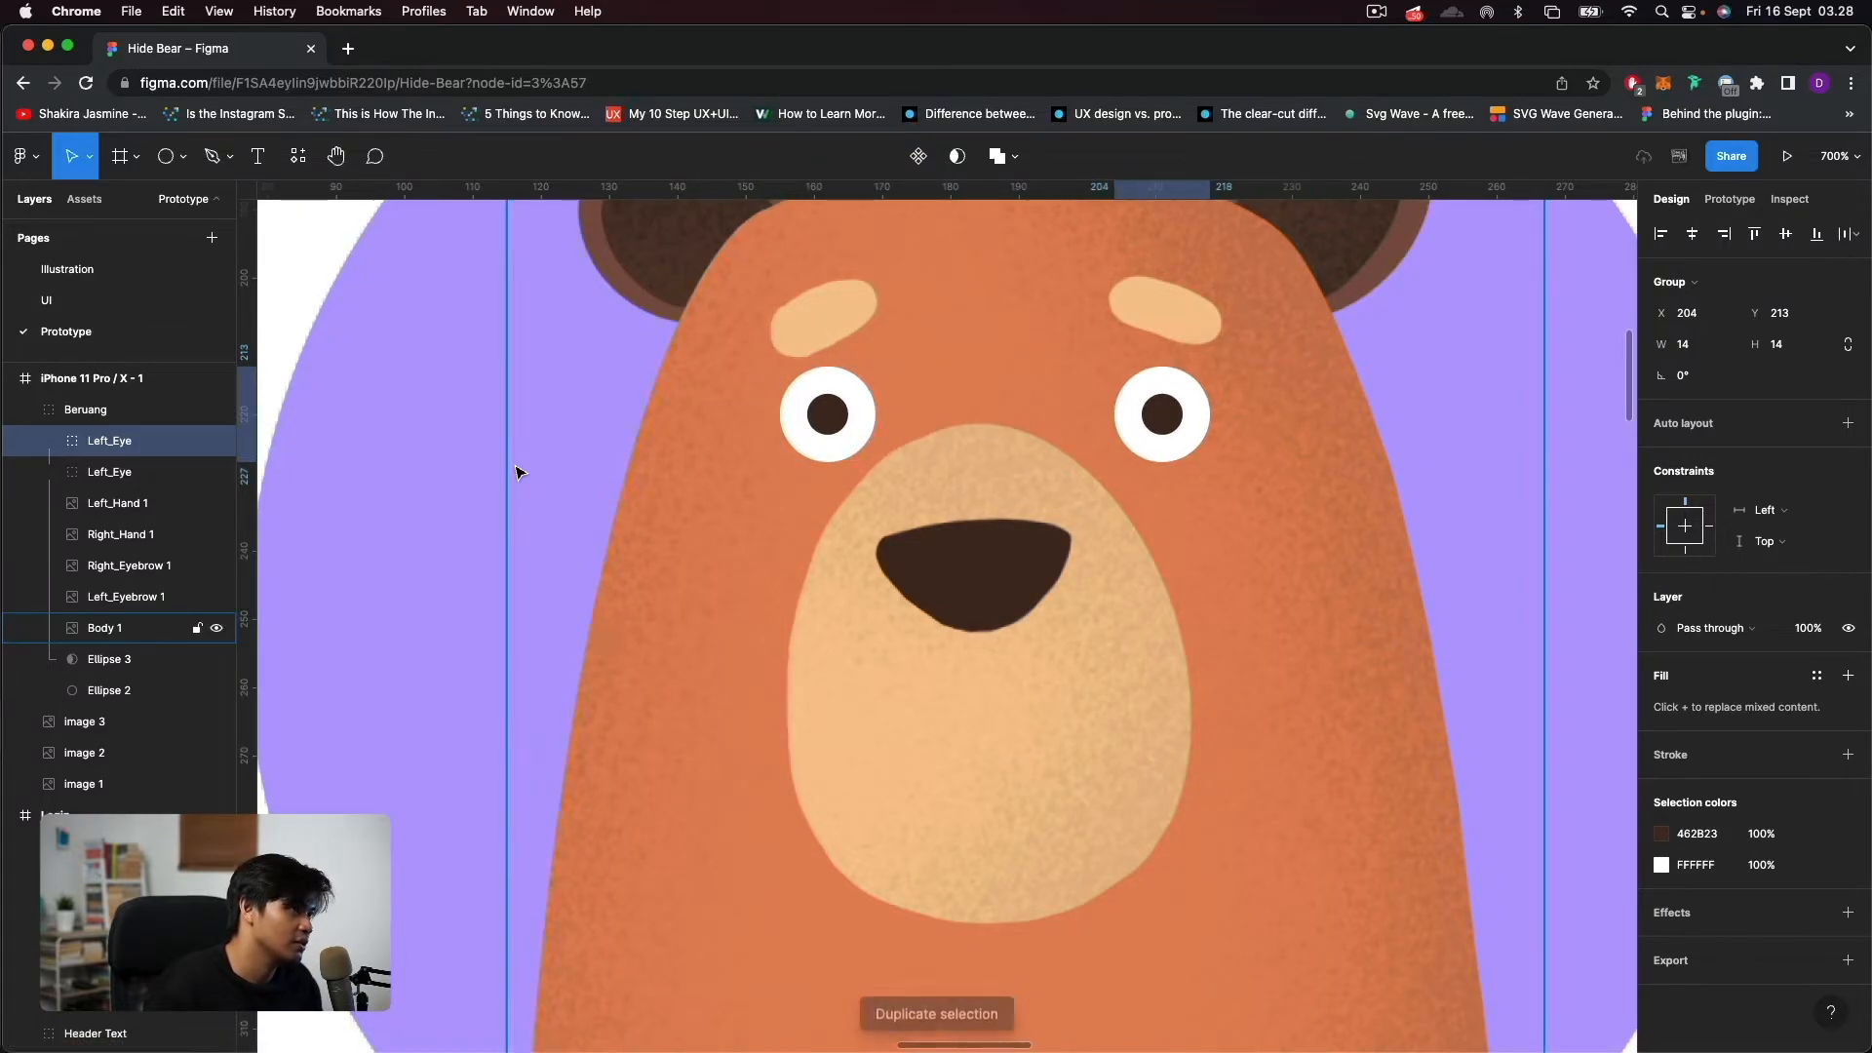
# Rename the duplicated eye group to Right_Eye and clear the selection.
pyautogui.doubleClick(107, 442)
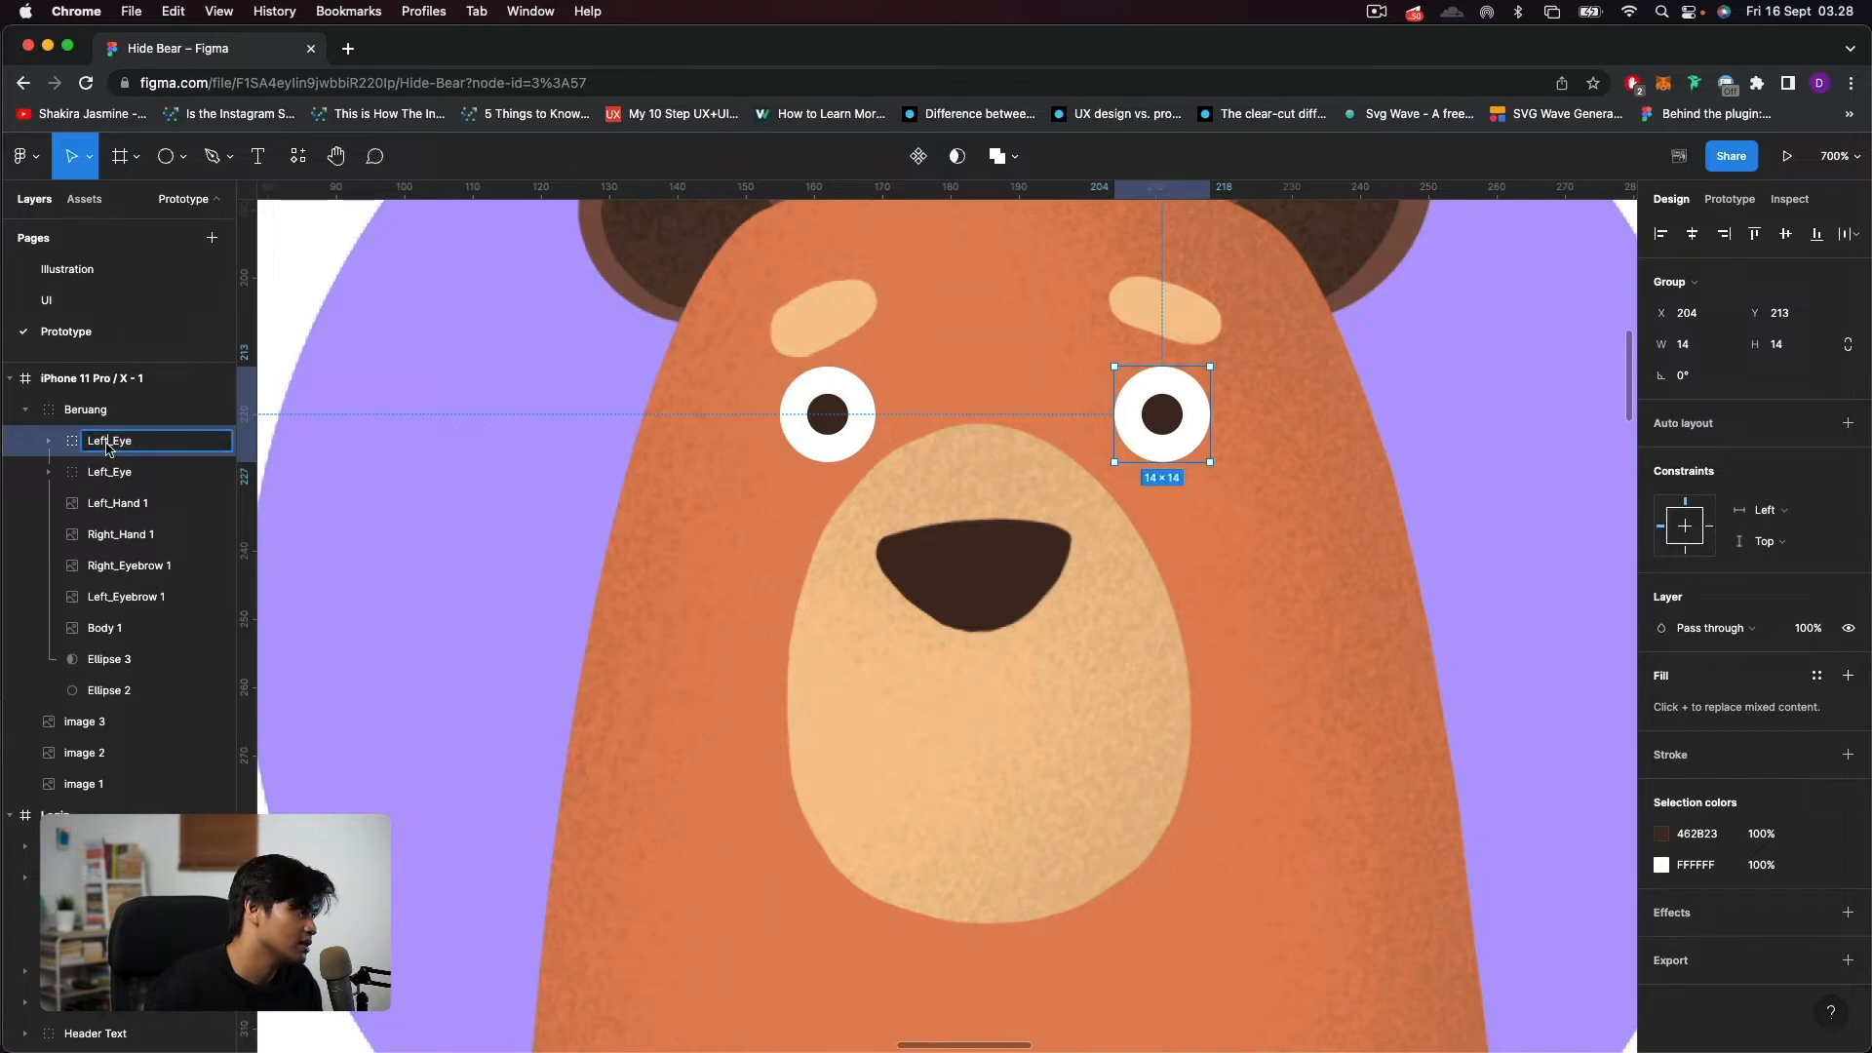
pyautogui.write('Righ')
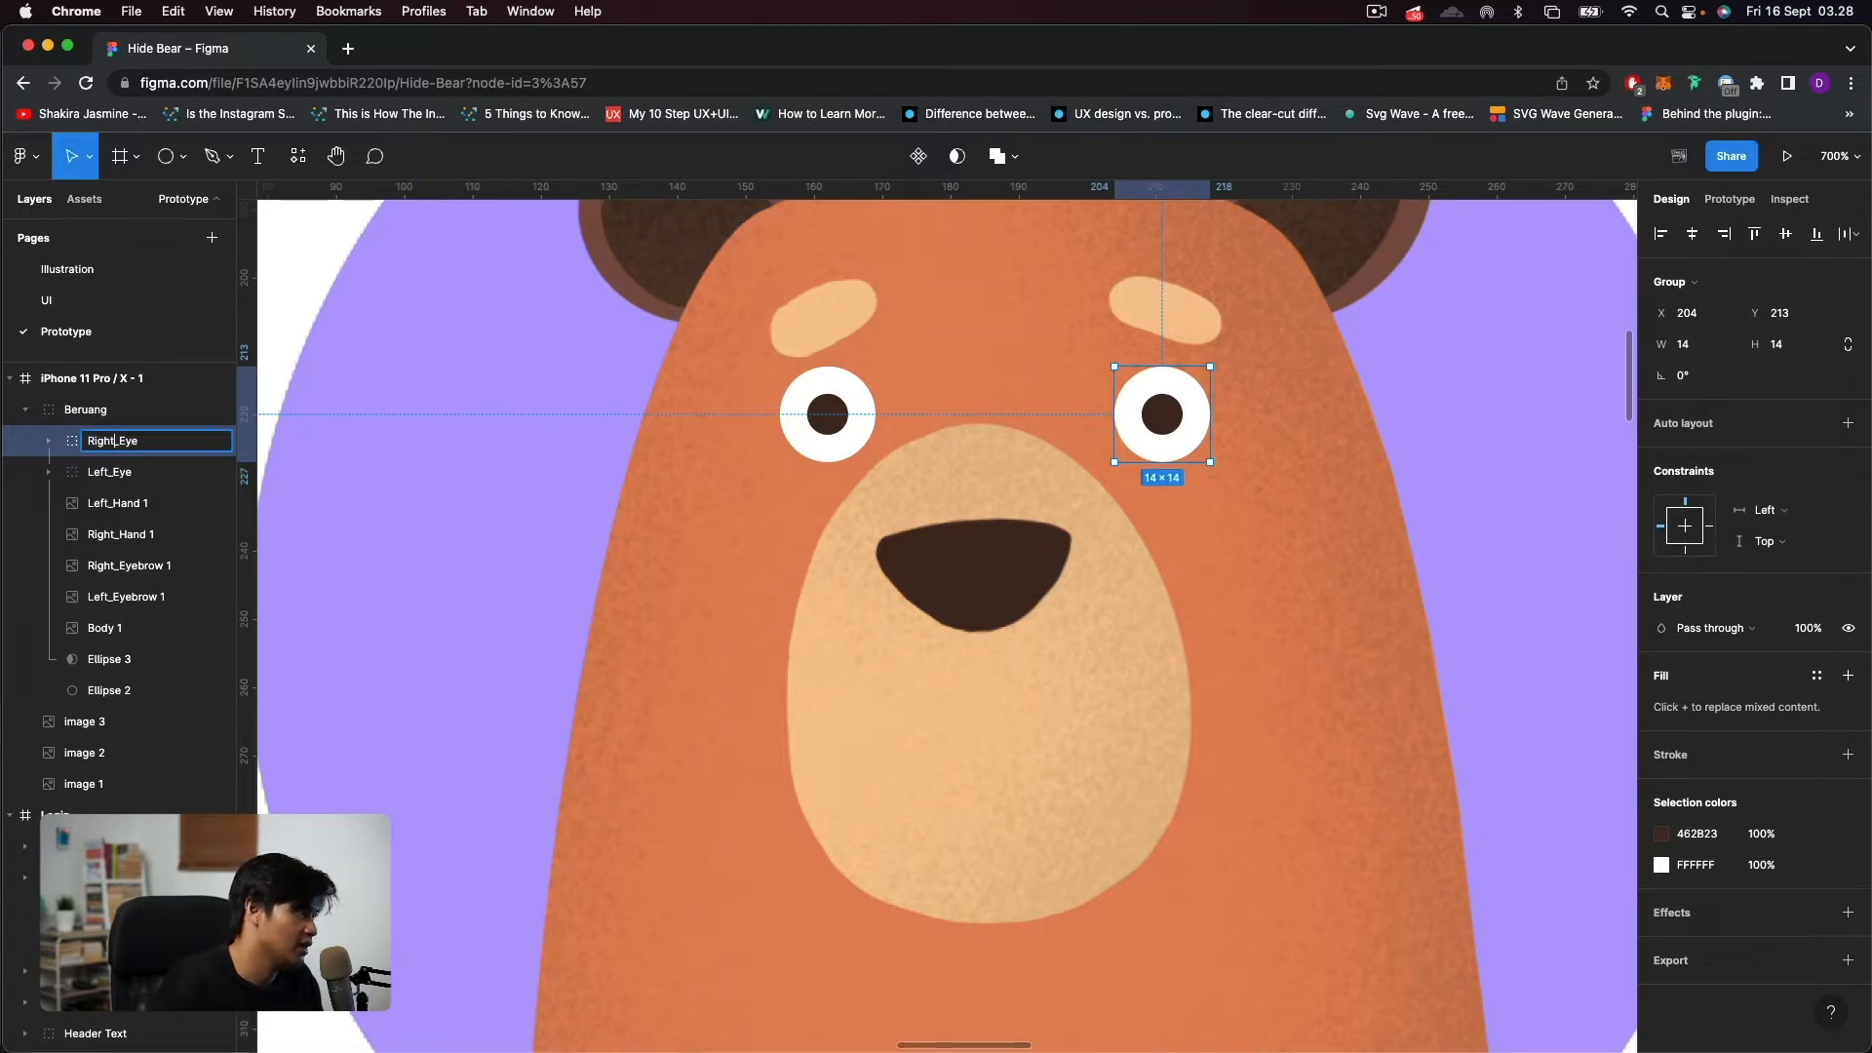
pyautogui.press('Return')
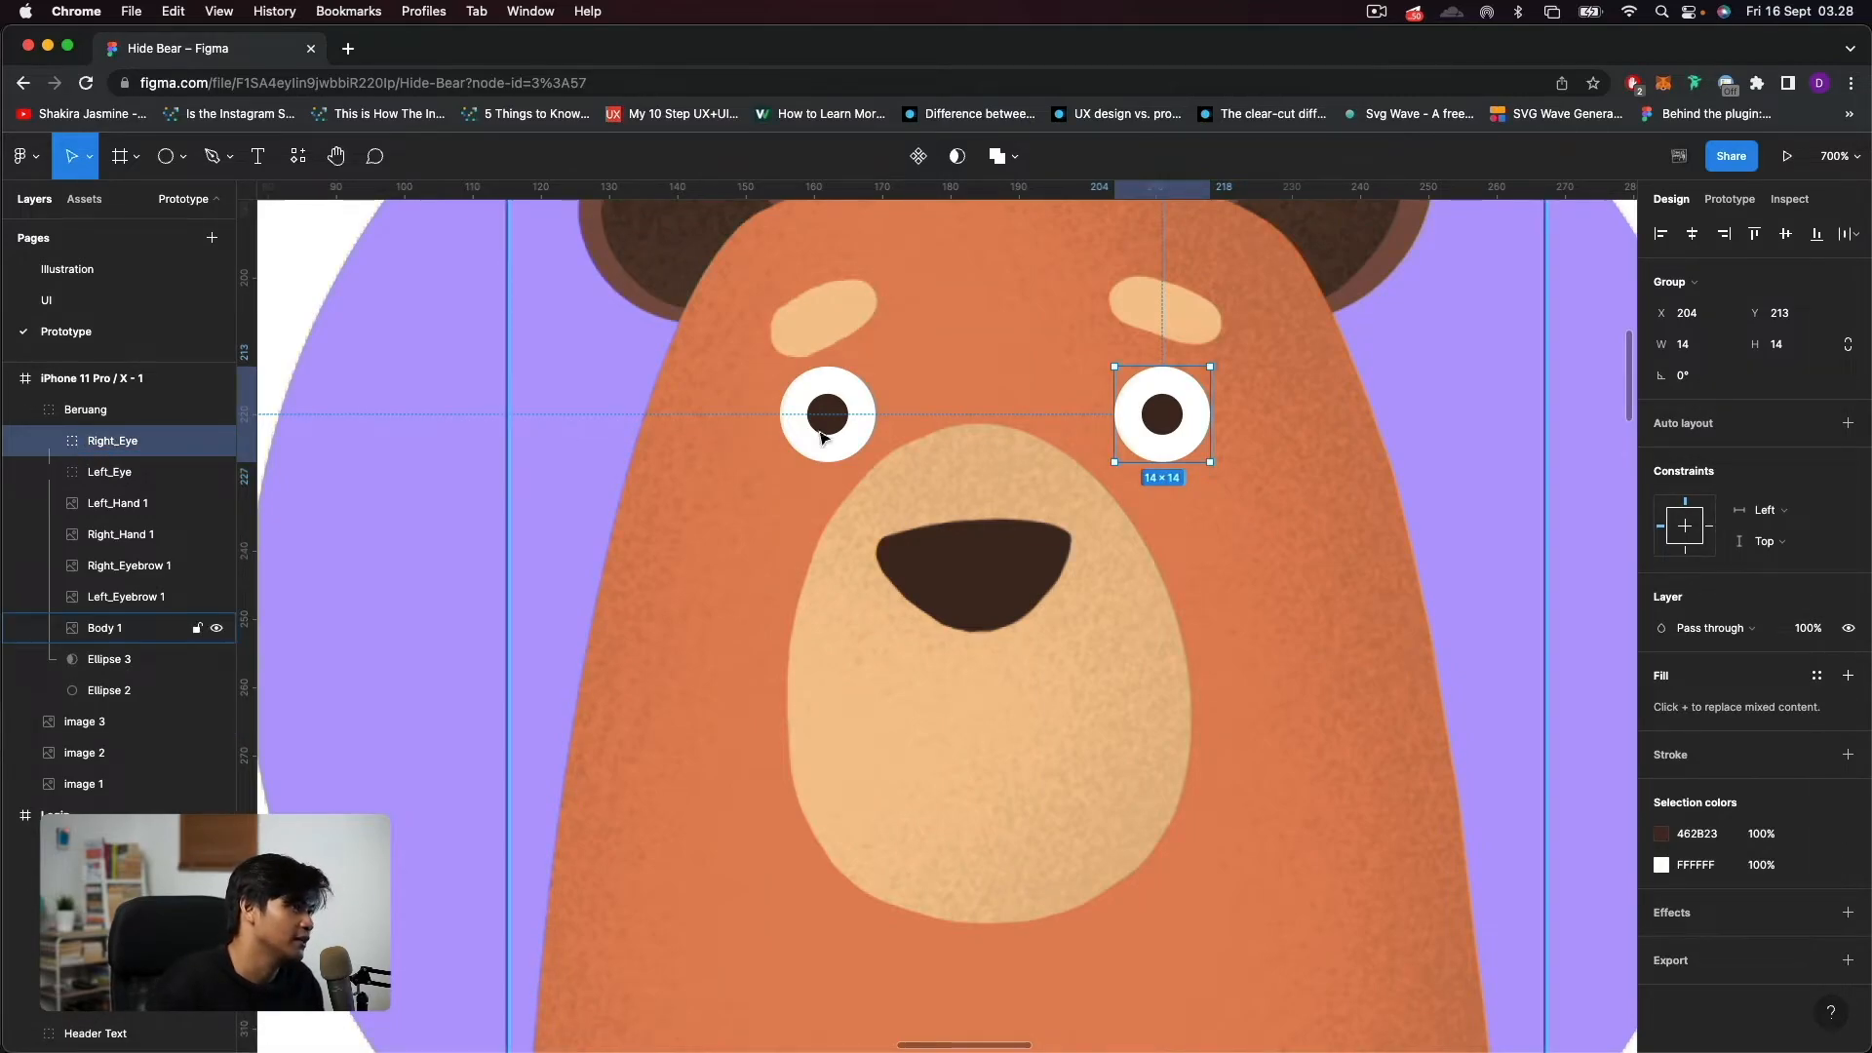
pyautogui.scroll(-5, 1040, 518)
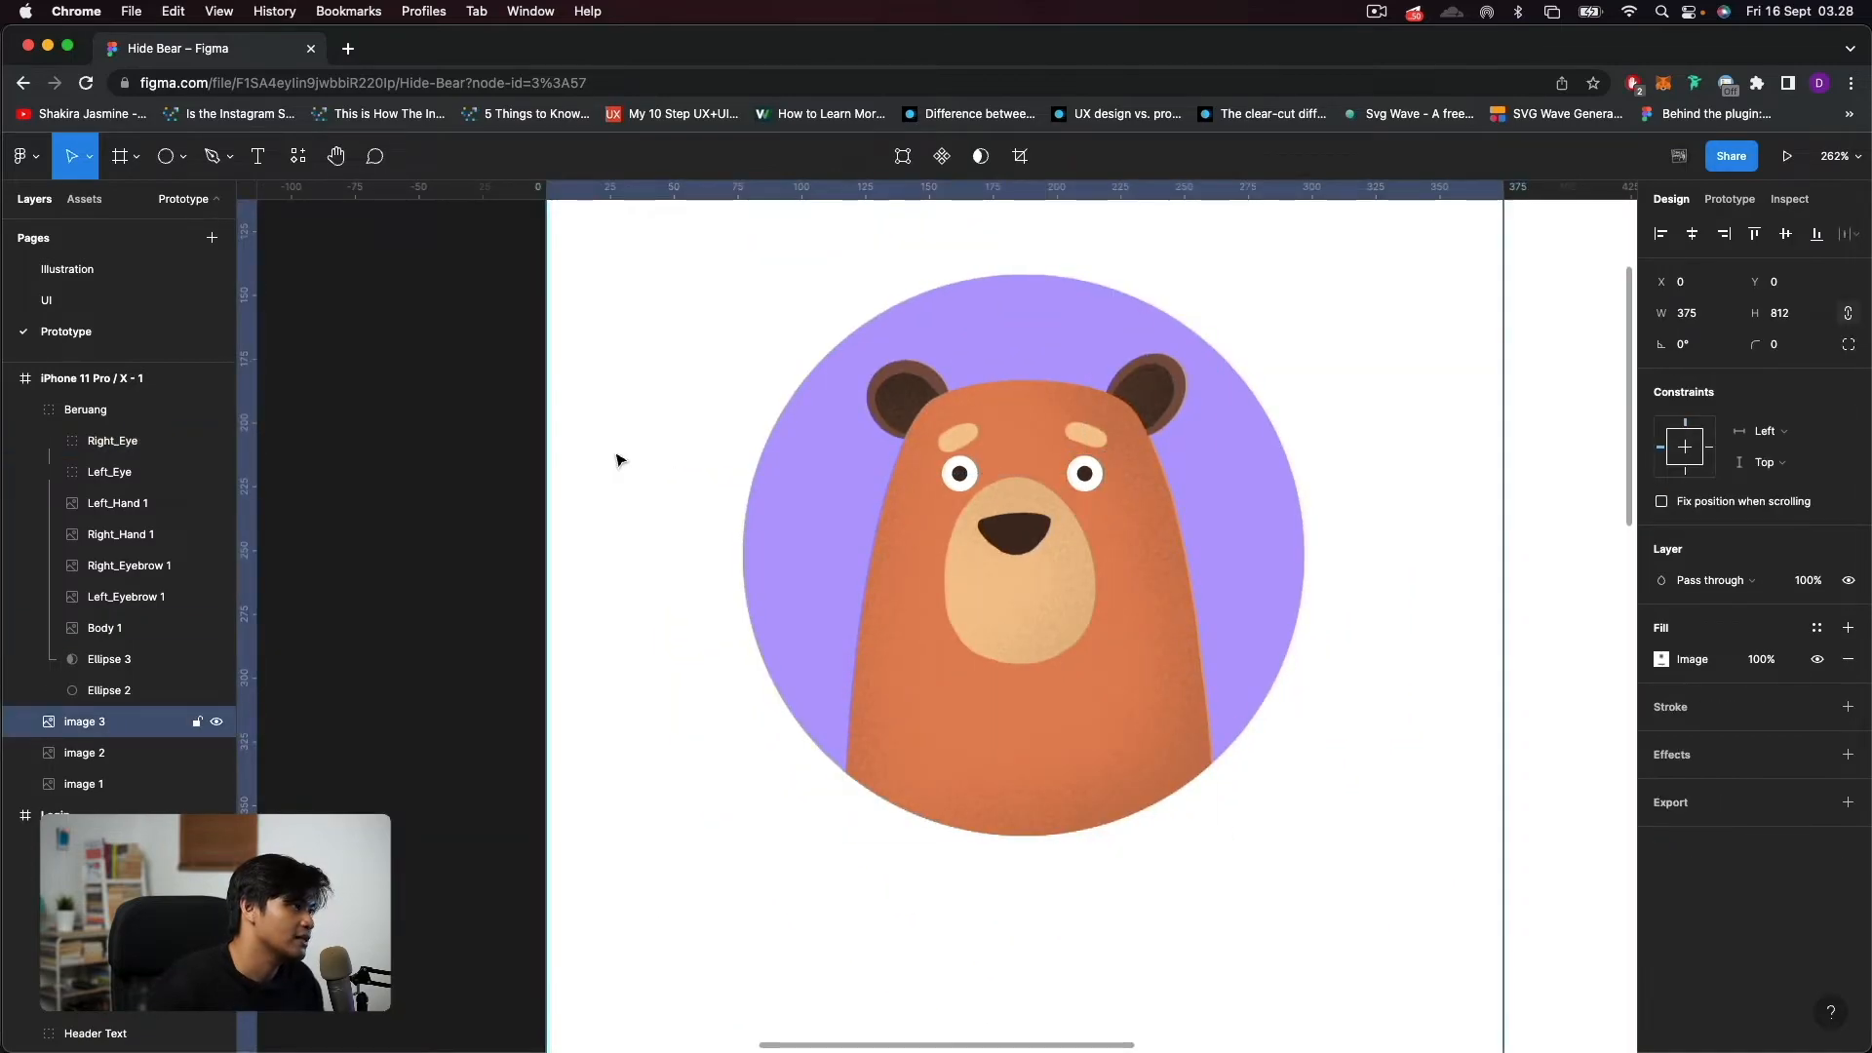
pyautogui.click(422, 505)
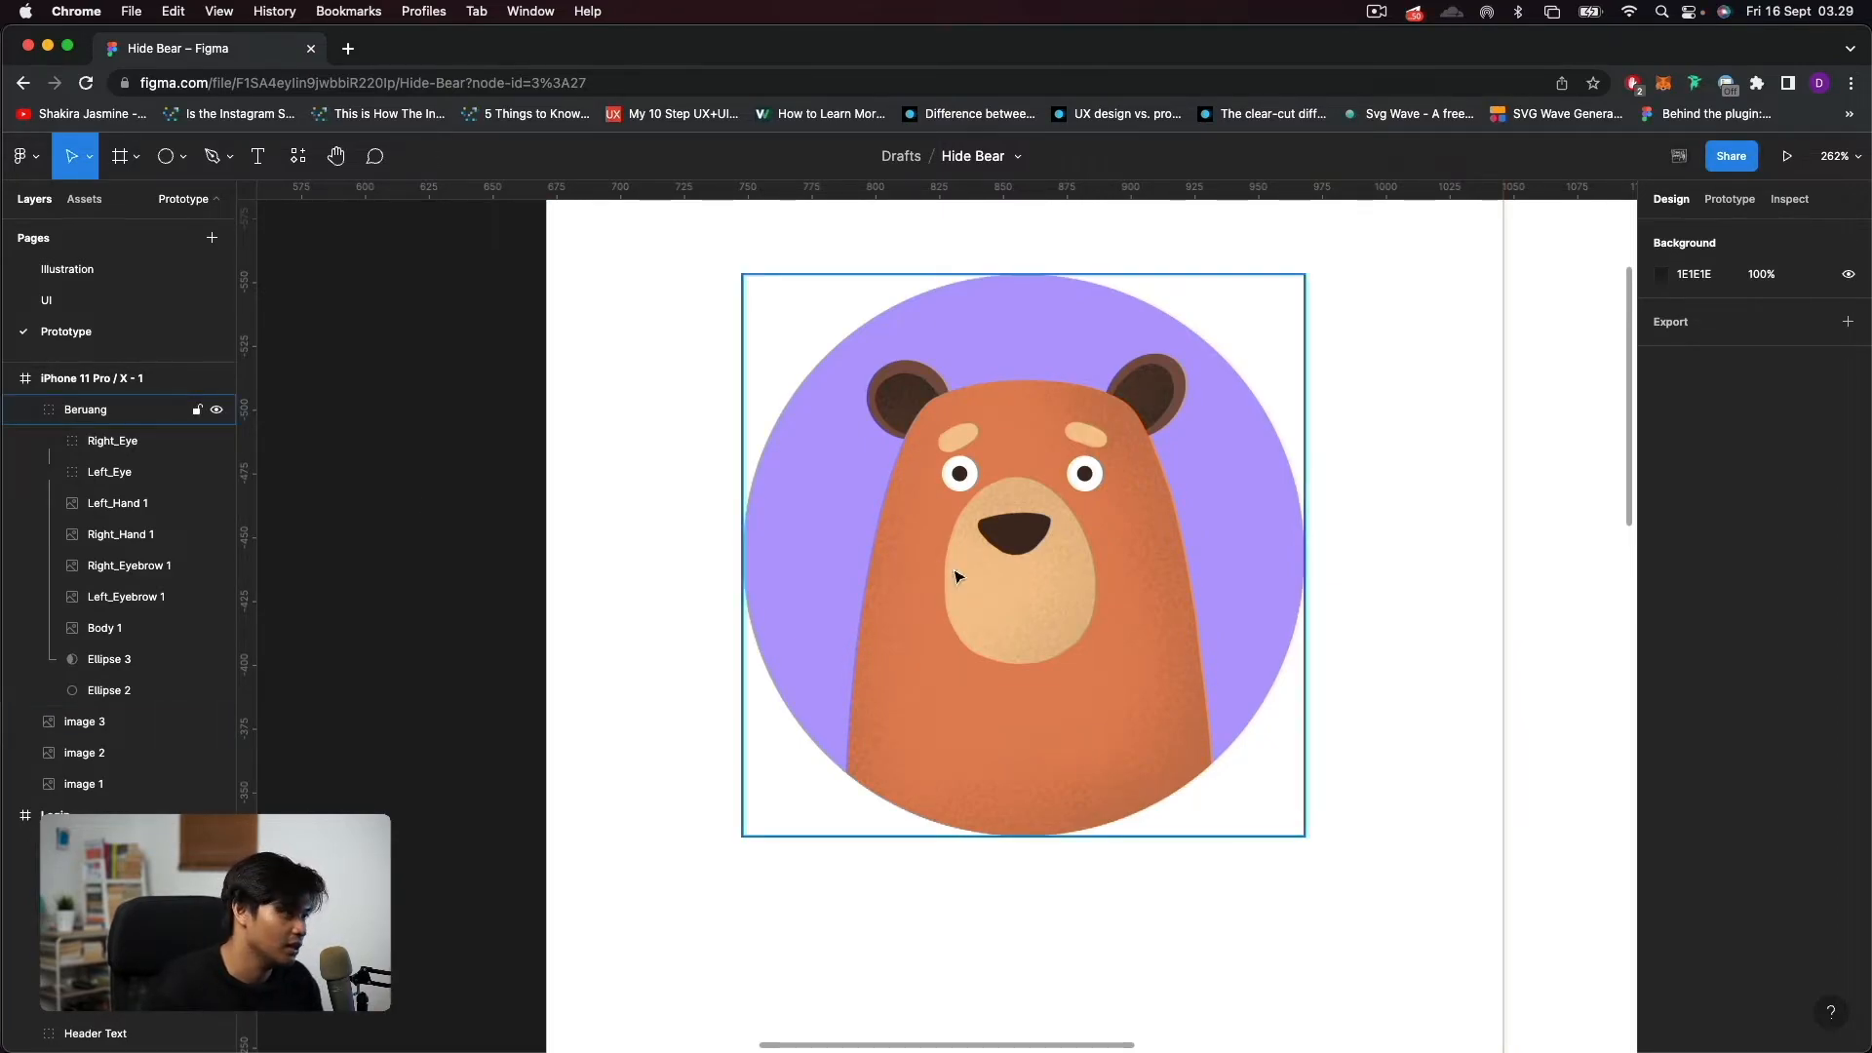
# Draw a 16 × 16 circle below the bear's nose at X 177, Y 265 and place it inside the Beruang group.
pyautogui.scroll(5, 1086, 605)
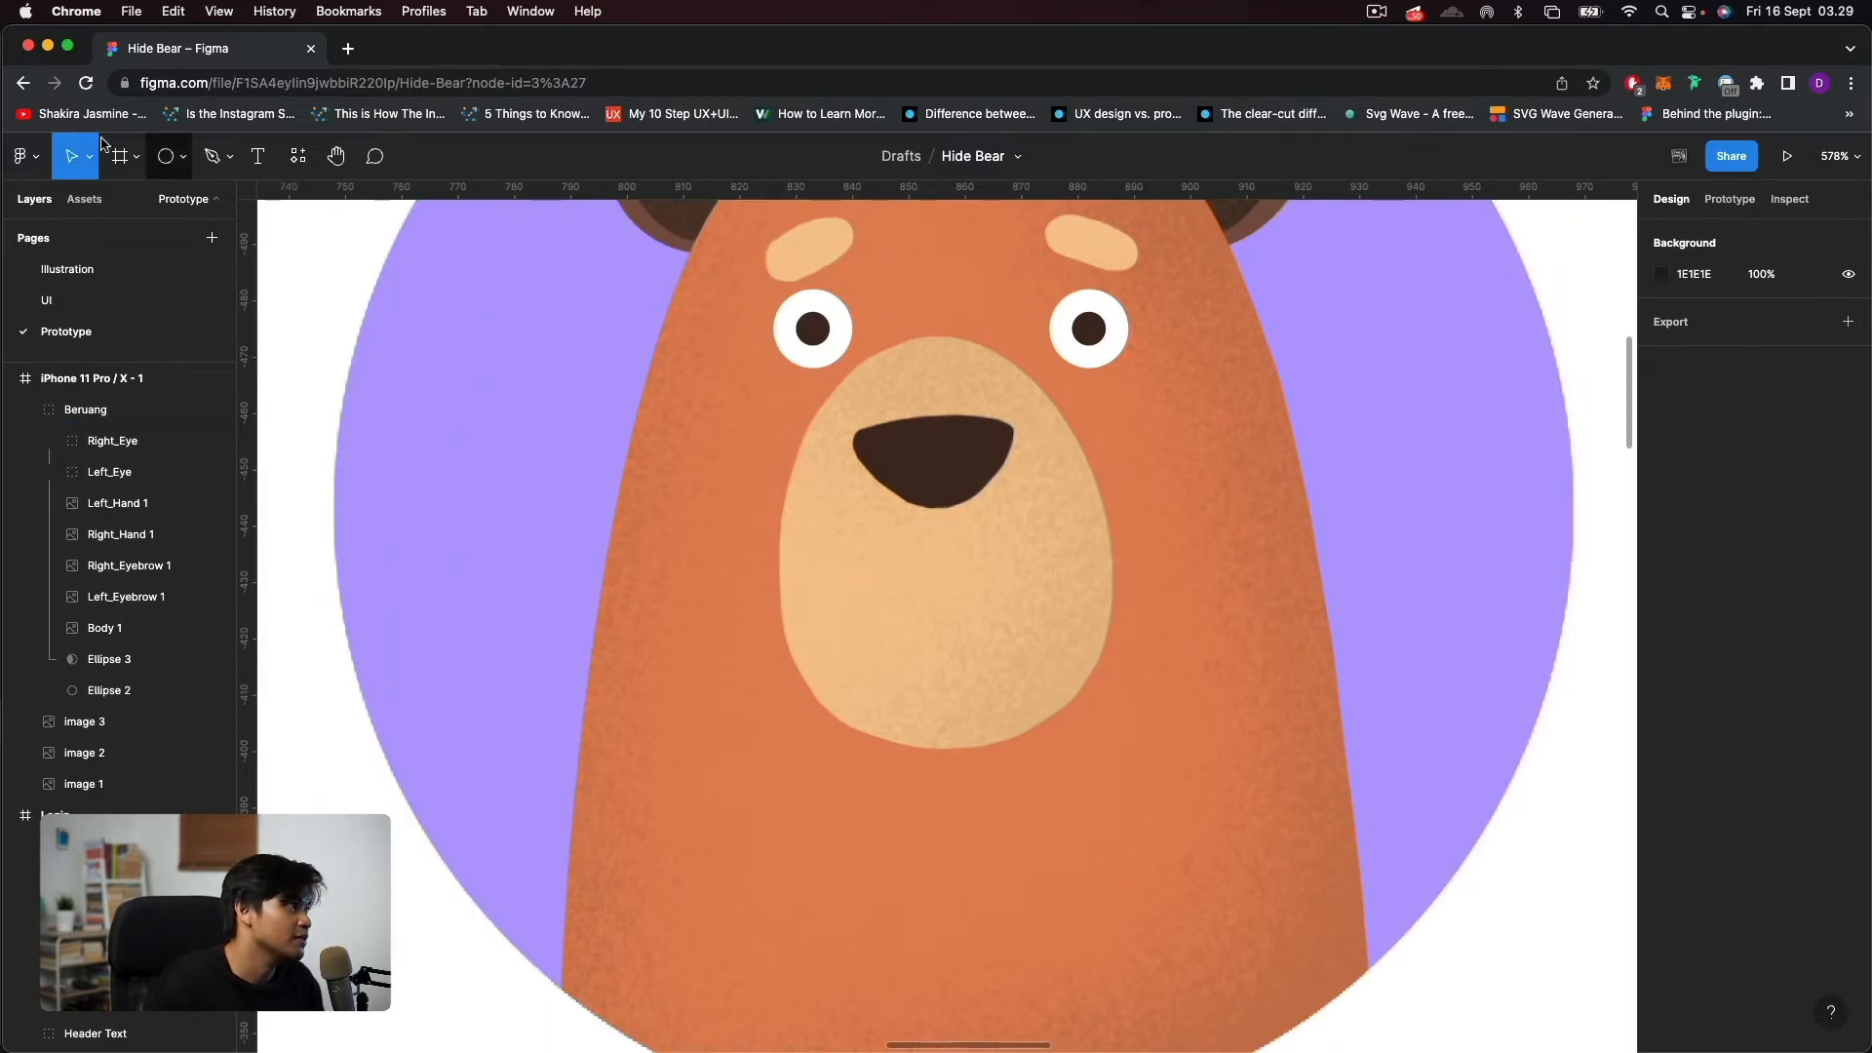
pyautogui.click(167, 157)
pyautogui.click(186, 158)
pyautogui.click(184, 159)
pyautogui.moveTo(908, 580)
pyautogui.mouseDown()
pyautogui.moveTo(998, 671)
pyautogui.moveTo(941, 627)
pyautogui.mouseUp()
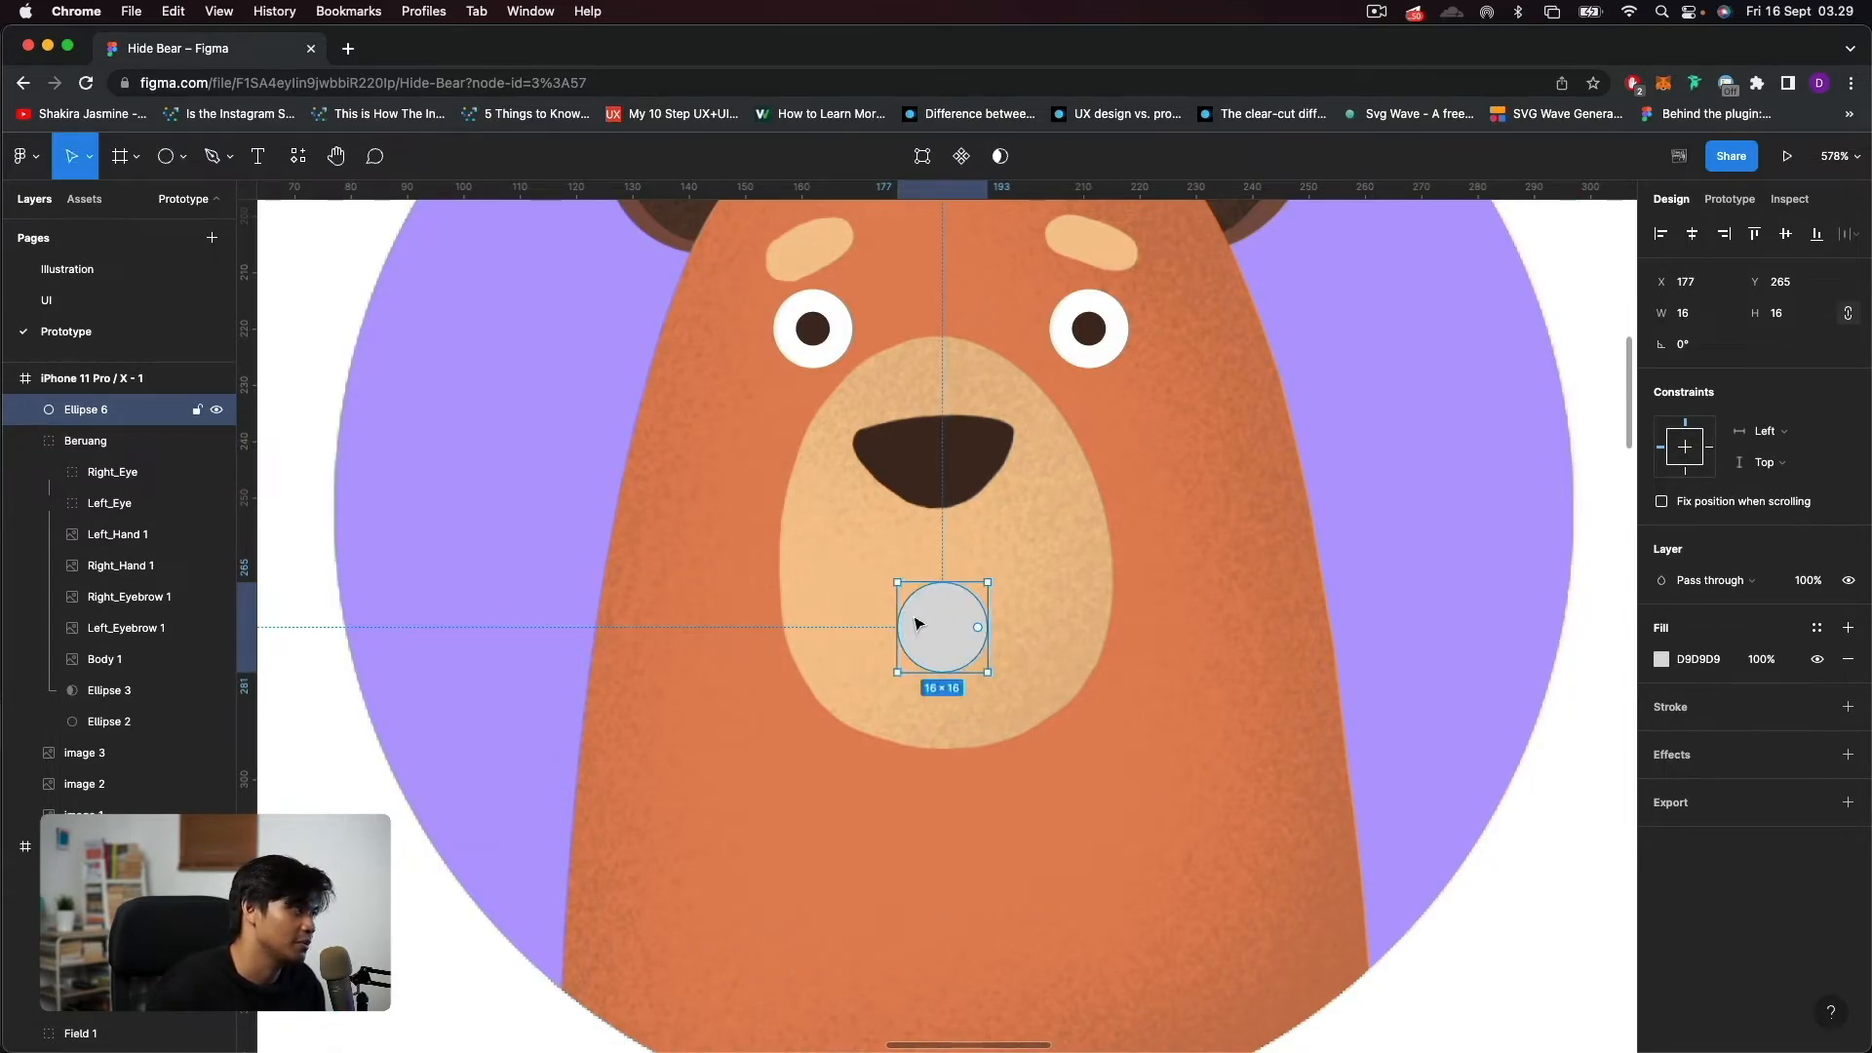
pyautogui.moveTo(117, 411); pyautogui.dragTo(129, 456)
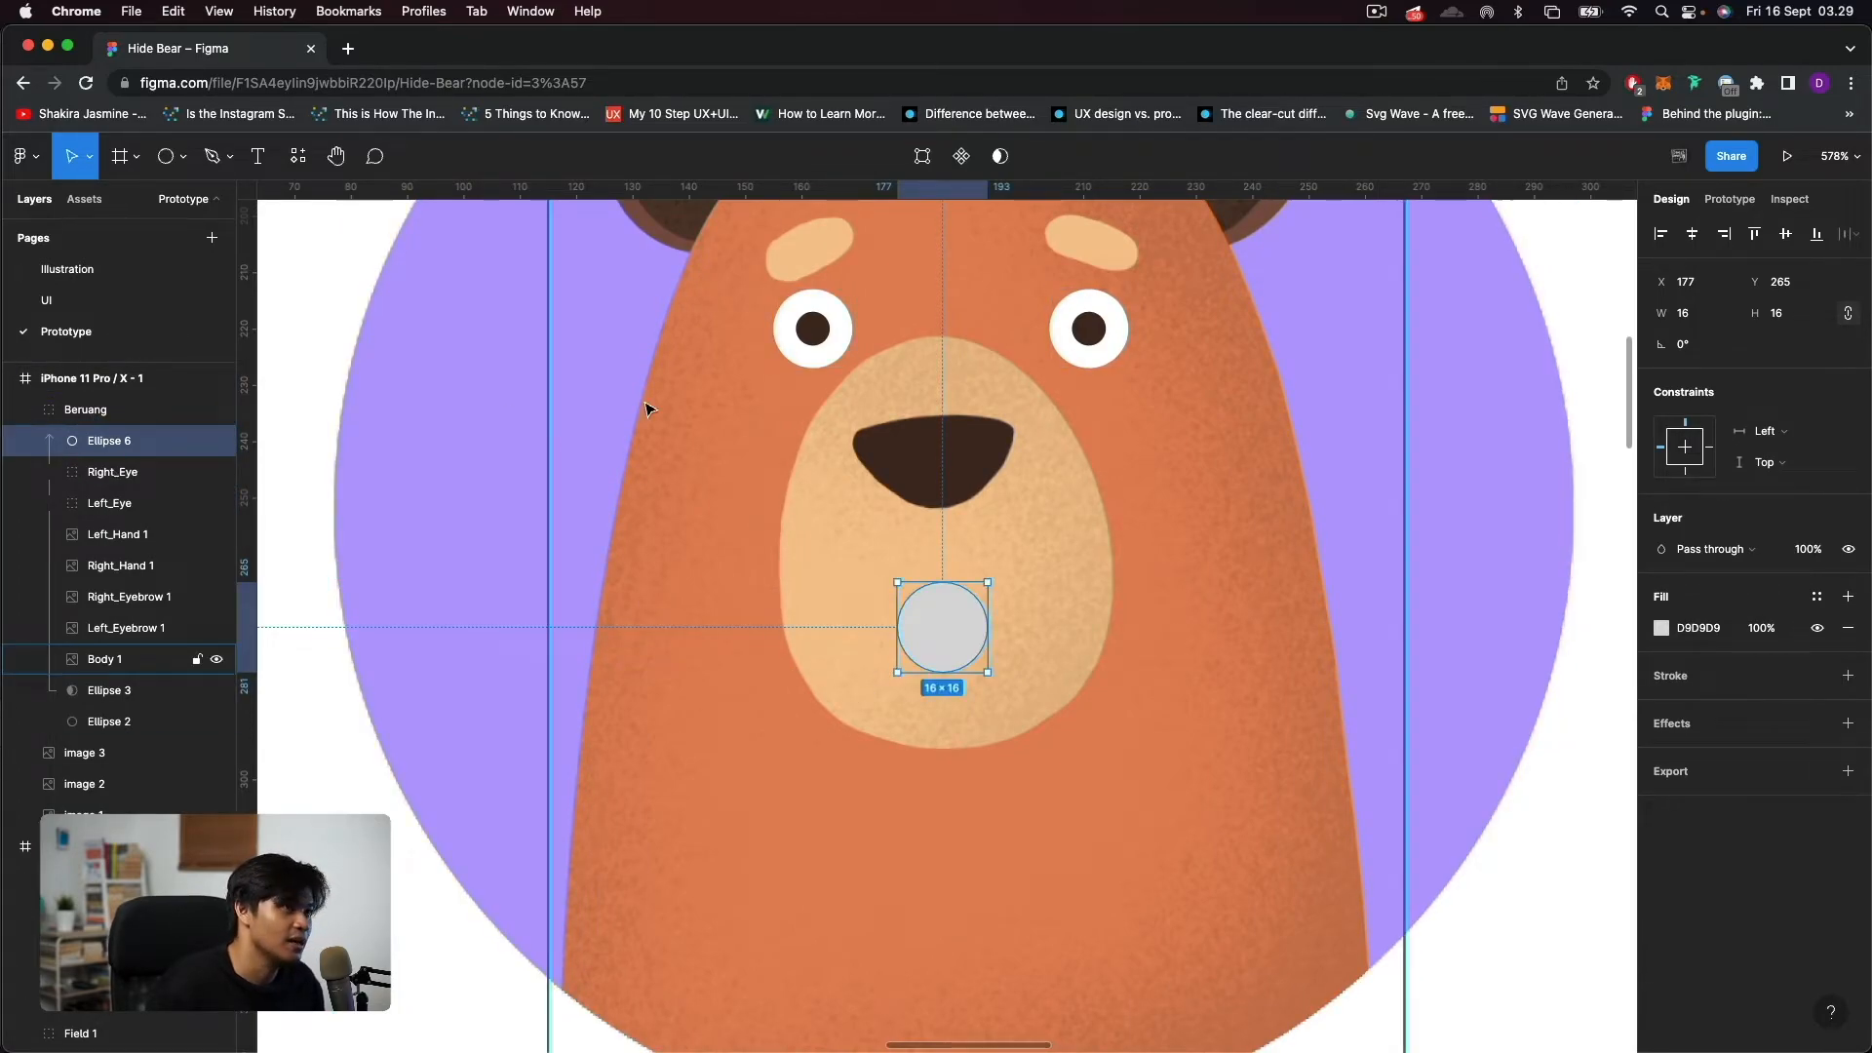
# Fill the new circle below the nose with the nose's dark brown 462B23.
pyautogui.click(1661, 629)
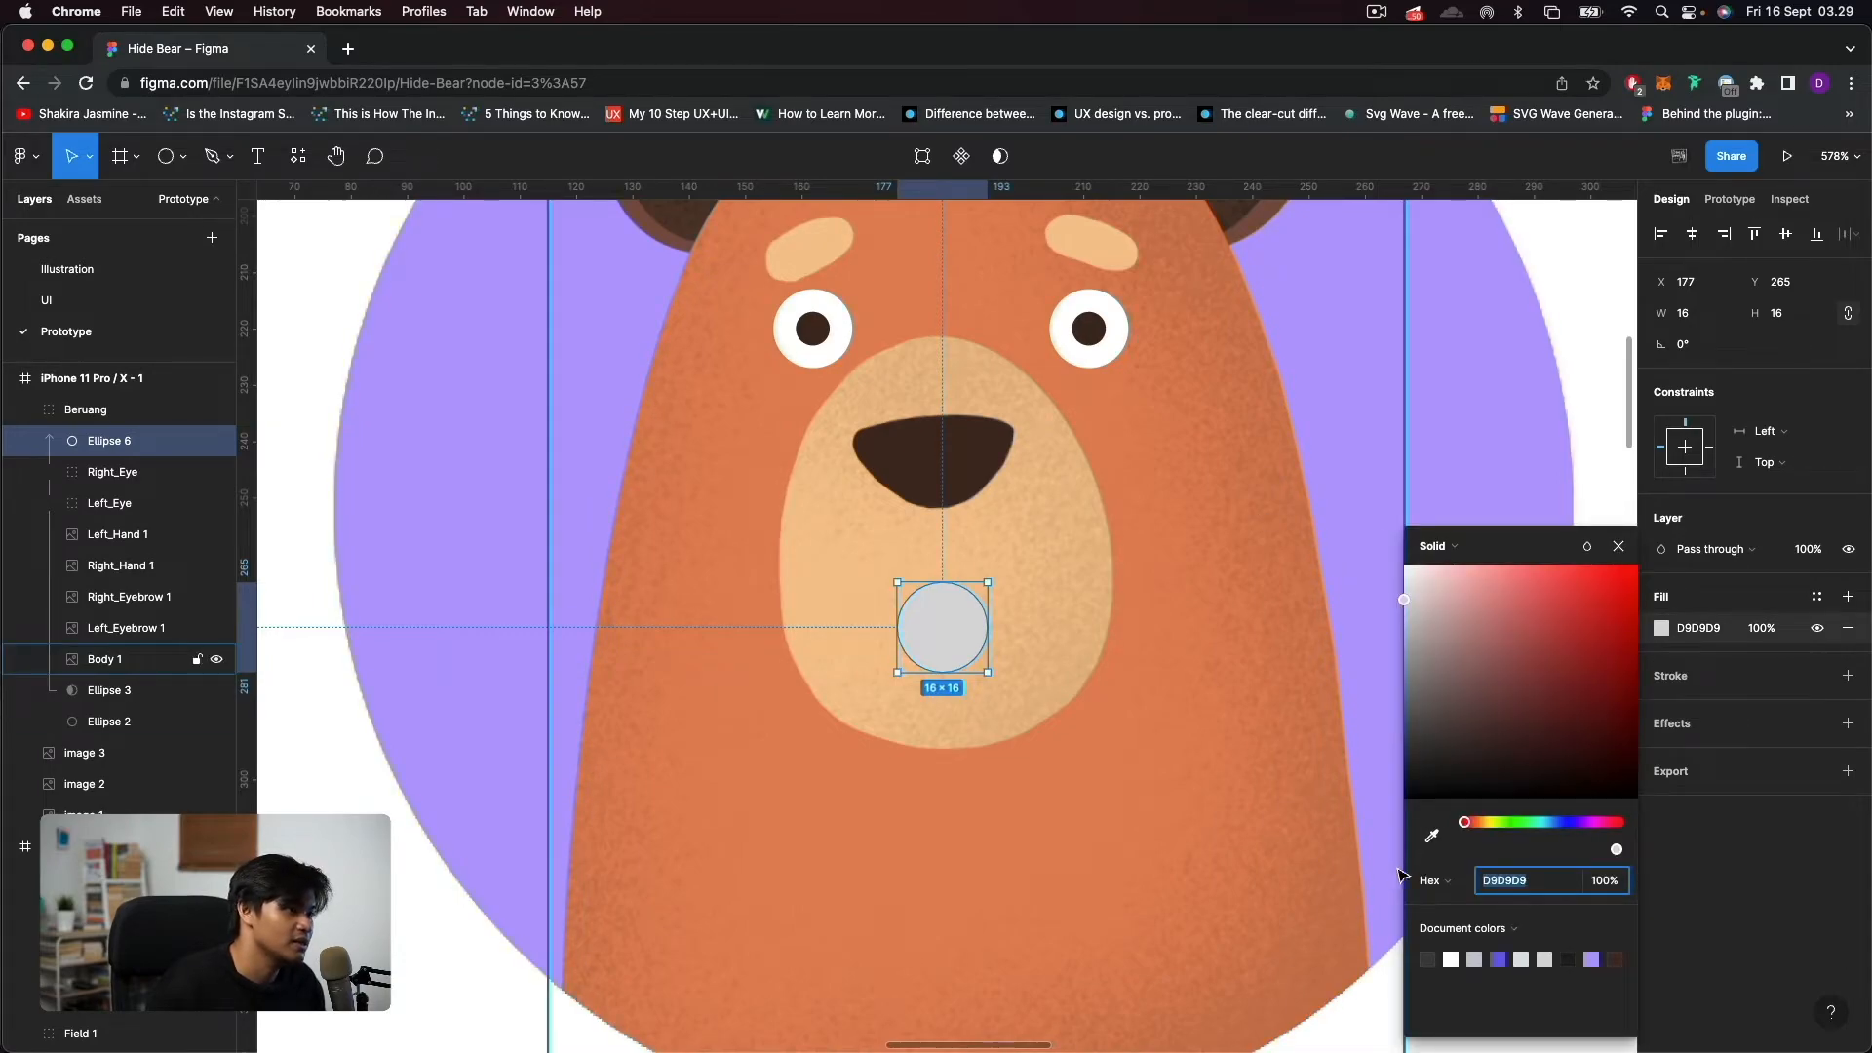
pyautogui.click(1431, 835)
pyautogui.click(969, 443)
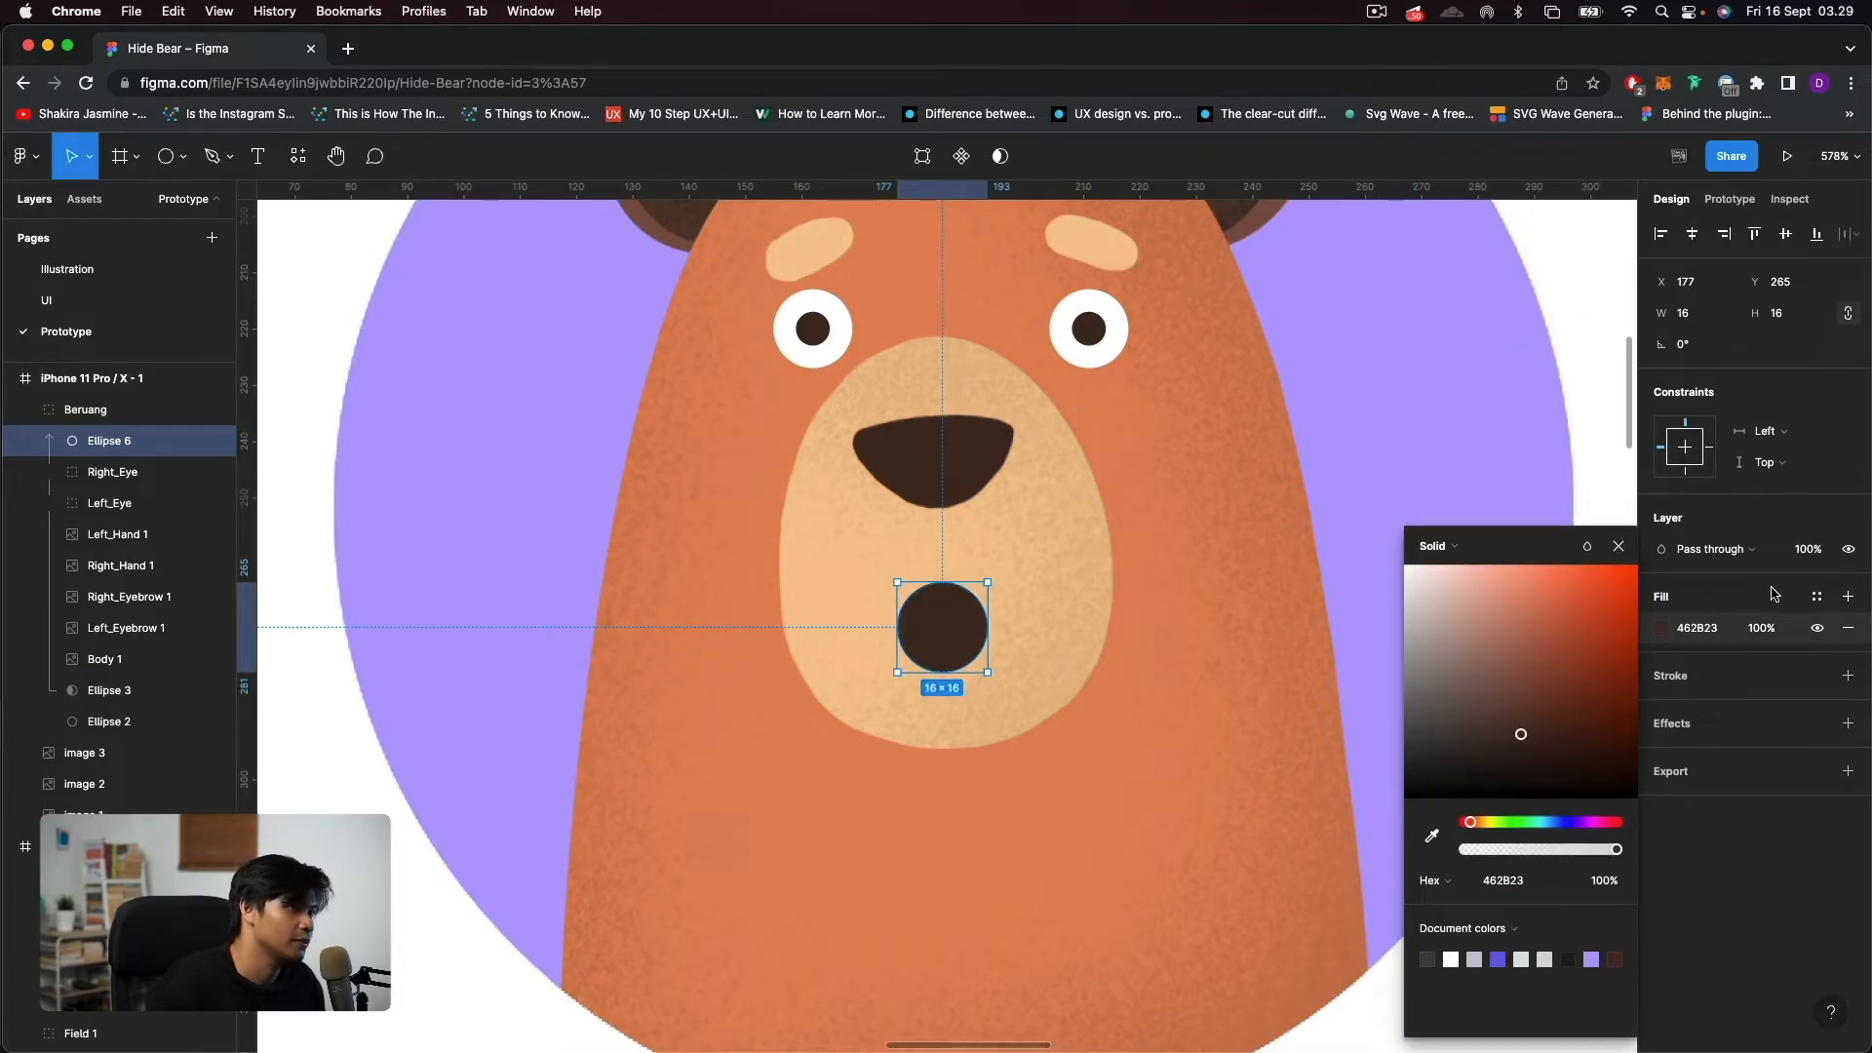
pyautogui.click(1618, 546)
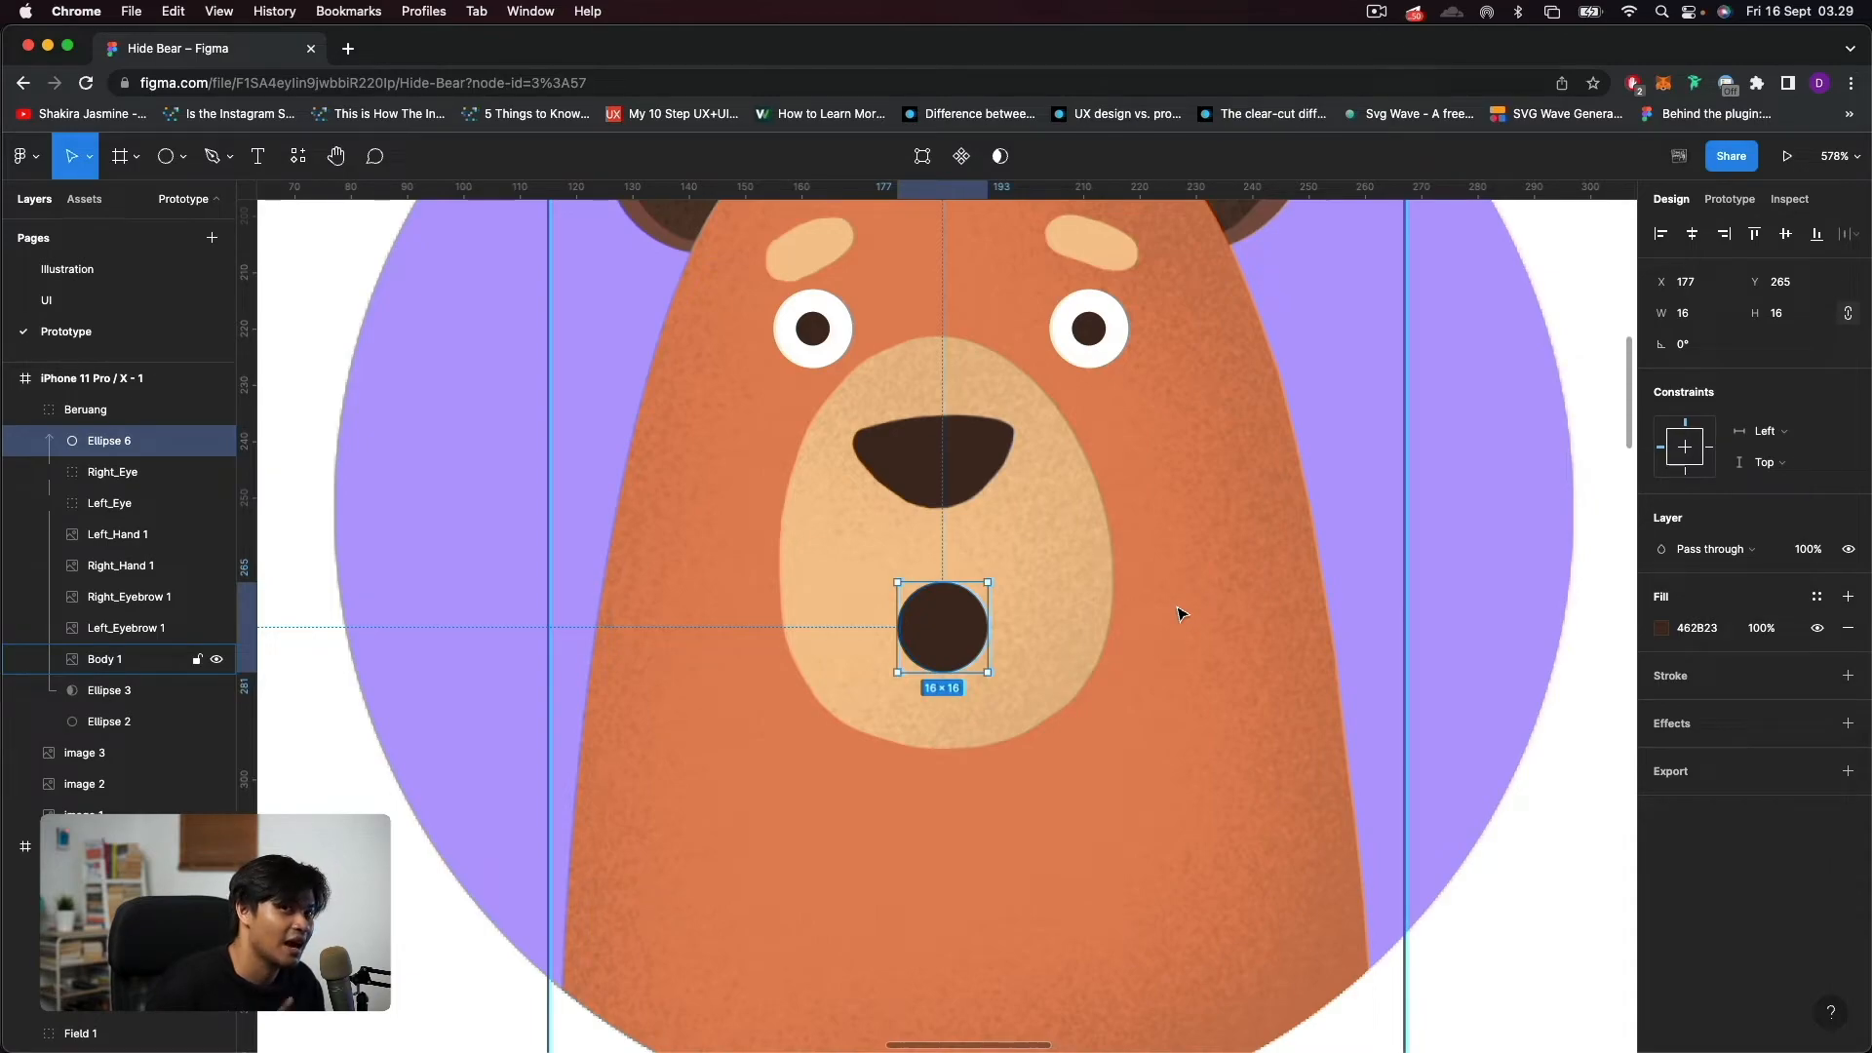
# Reshape the dark circle into an open smiling mouth about 20 × 13 by lowering its top anchor point.
pyautogui.scroll(3, 974, 634)
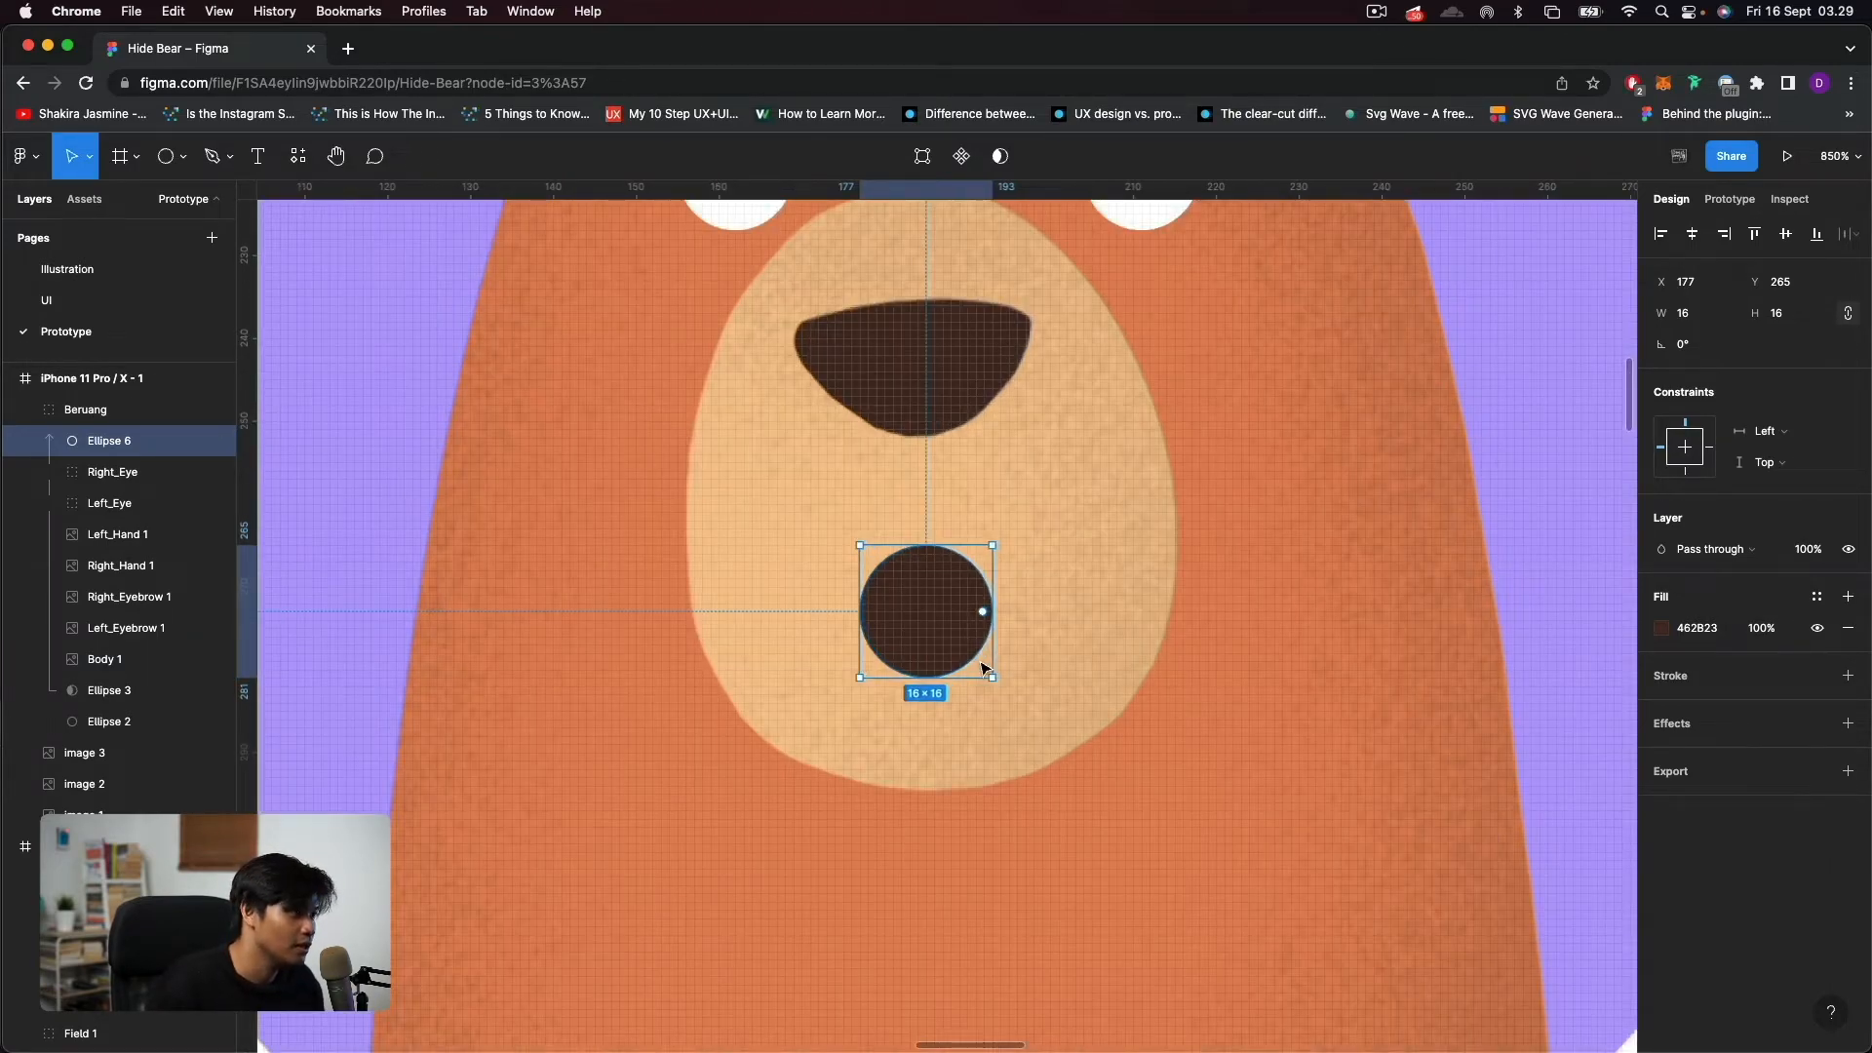
pyautogui.doubleClick(923, 624)
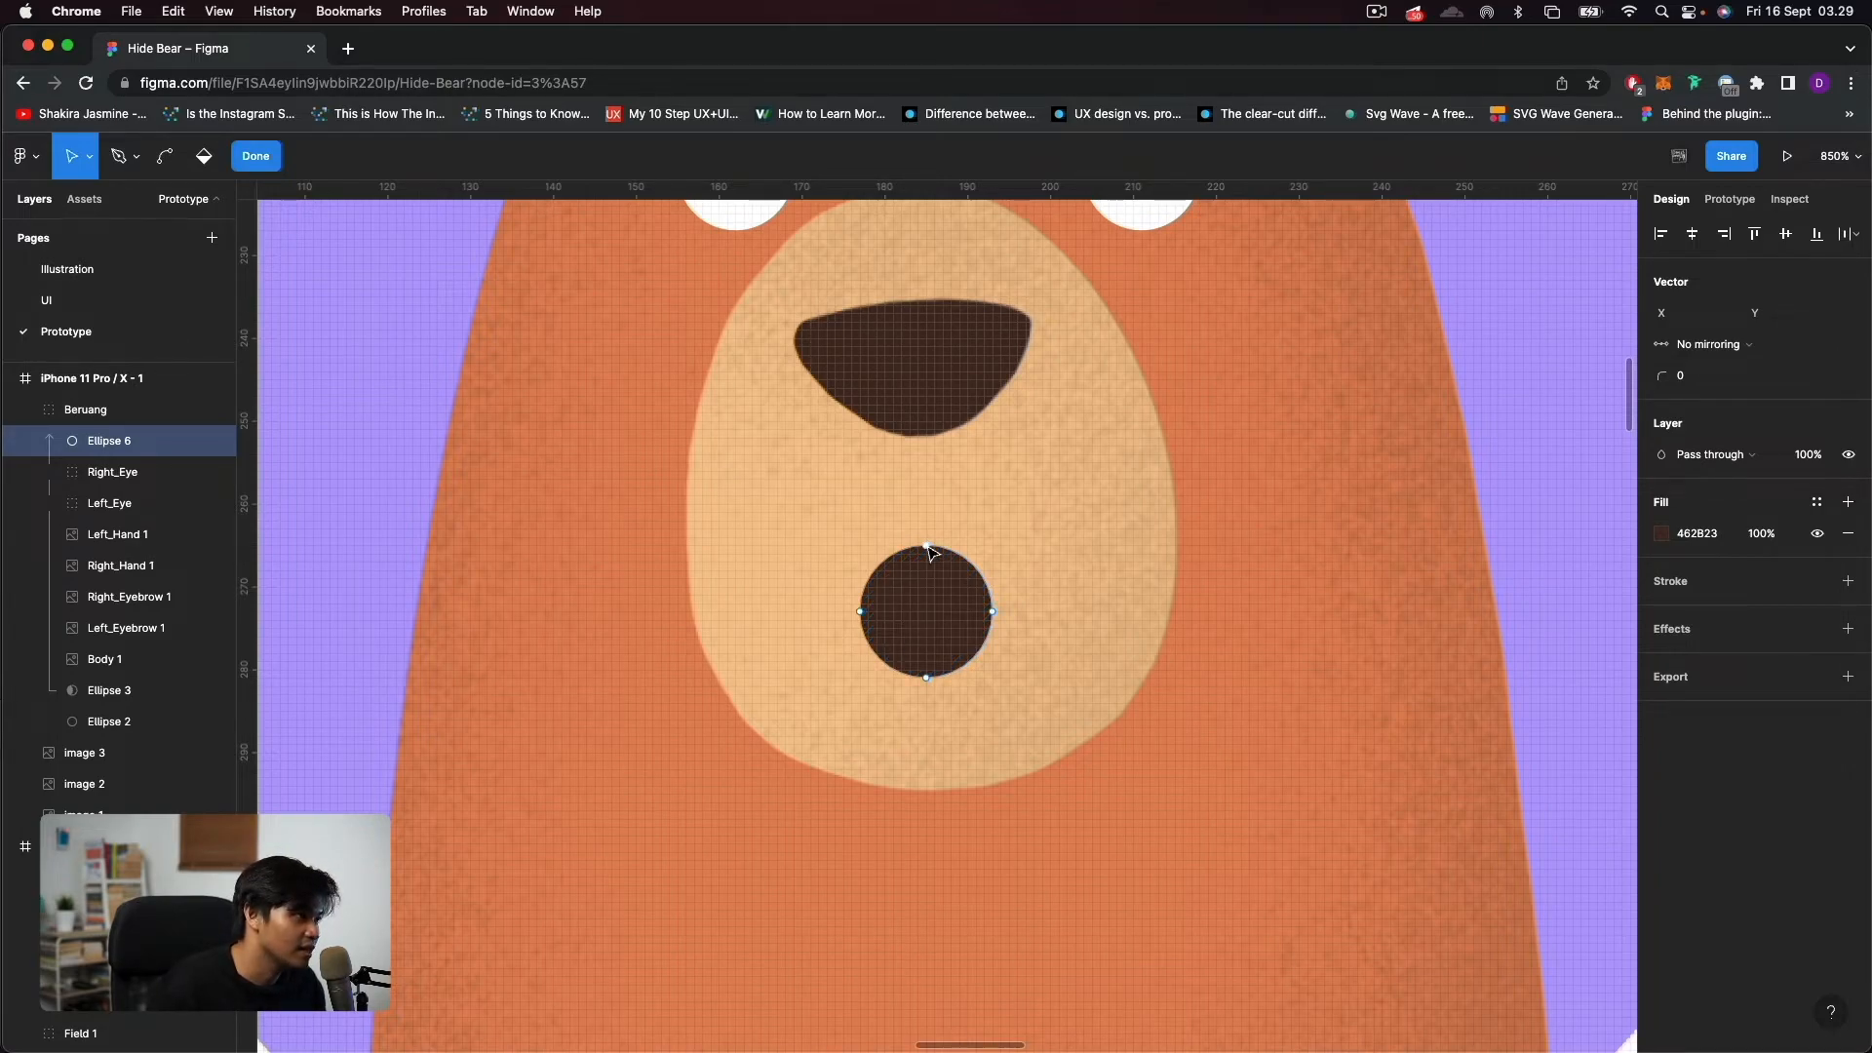
pyautogui.moveTo(926, 546); pyautogui.dragTo(932, 615)
pyautogui.scroll(-10, 944, 624)
pyautogui.press('Escape')
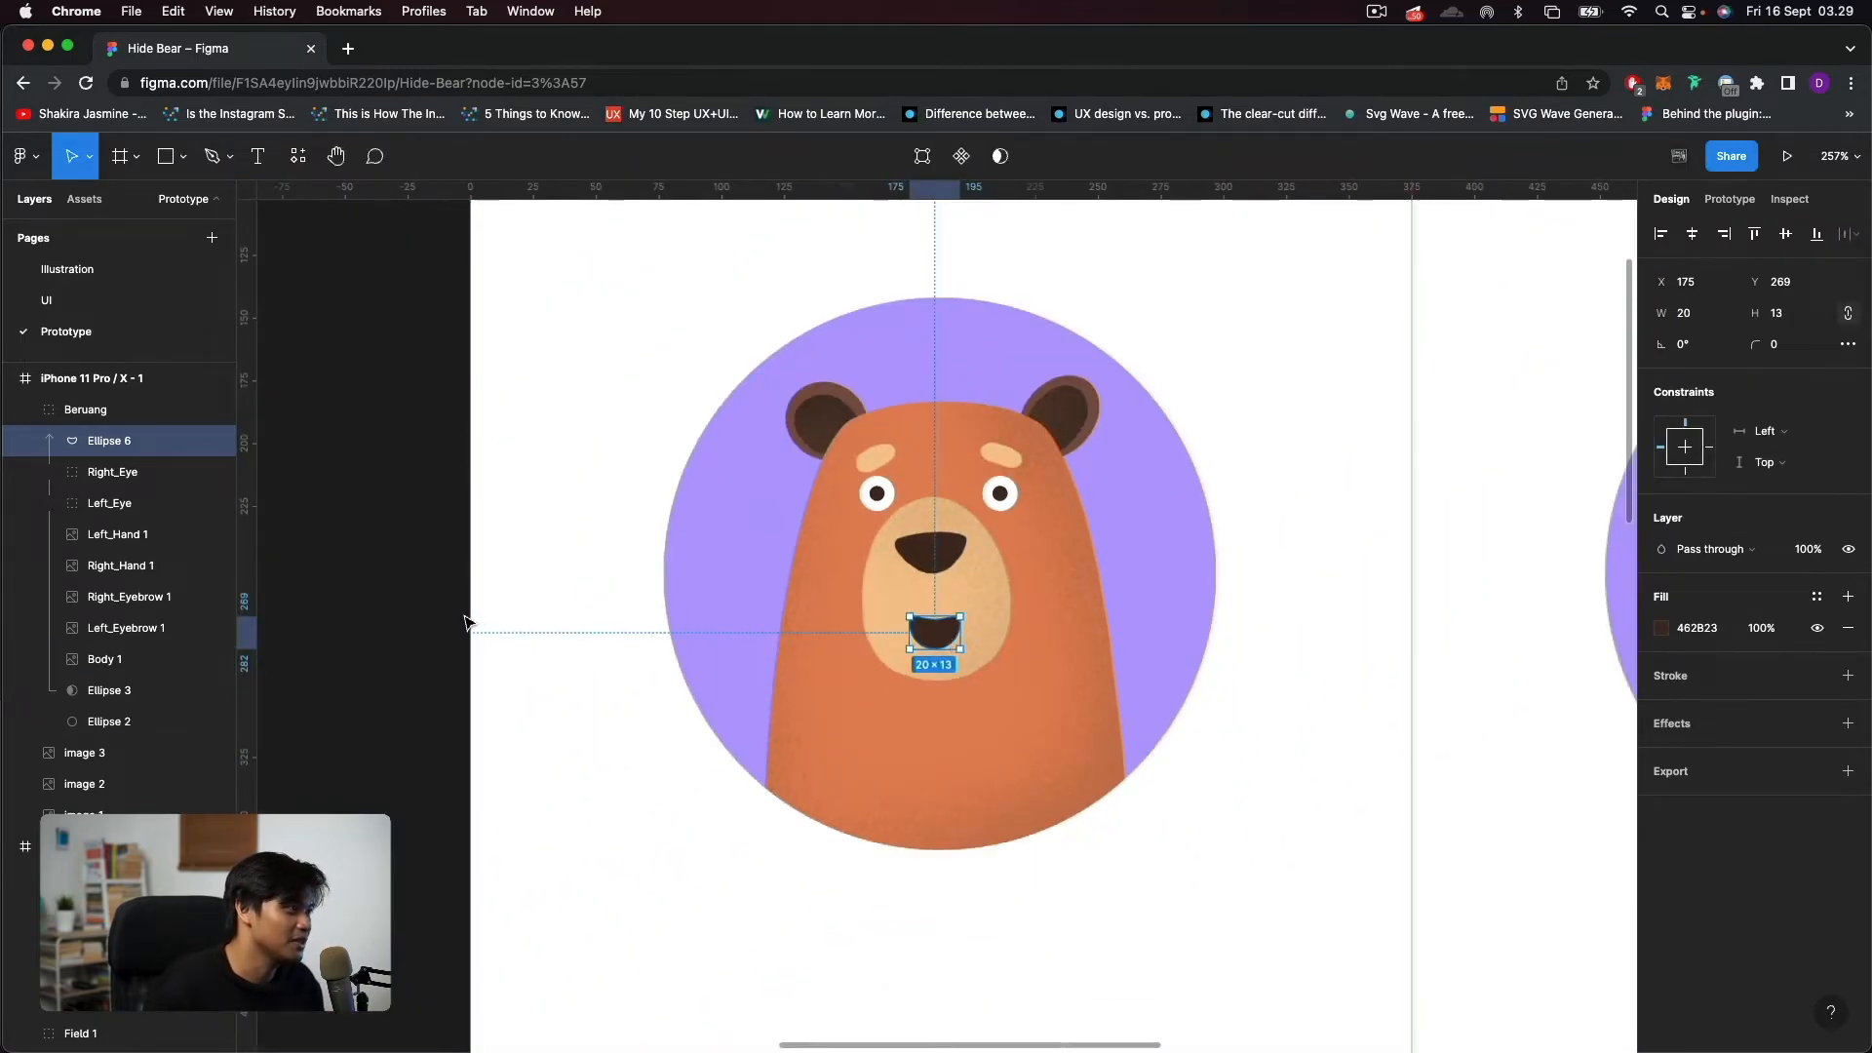
# Convert the open-eyed Beruang bear group on the first login screen into a component.
pyautogui.press('Escape')
pyautogui.scroll(-10, 493, 625)
pyautogui.click(687, 633)
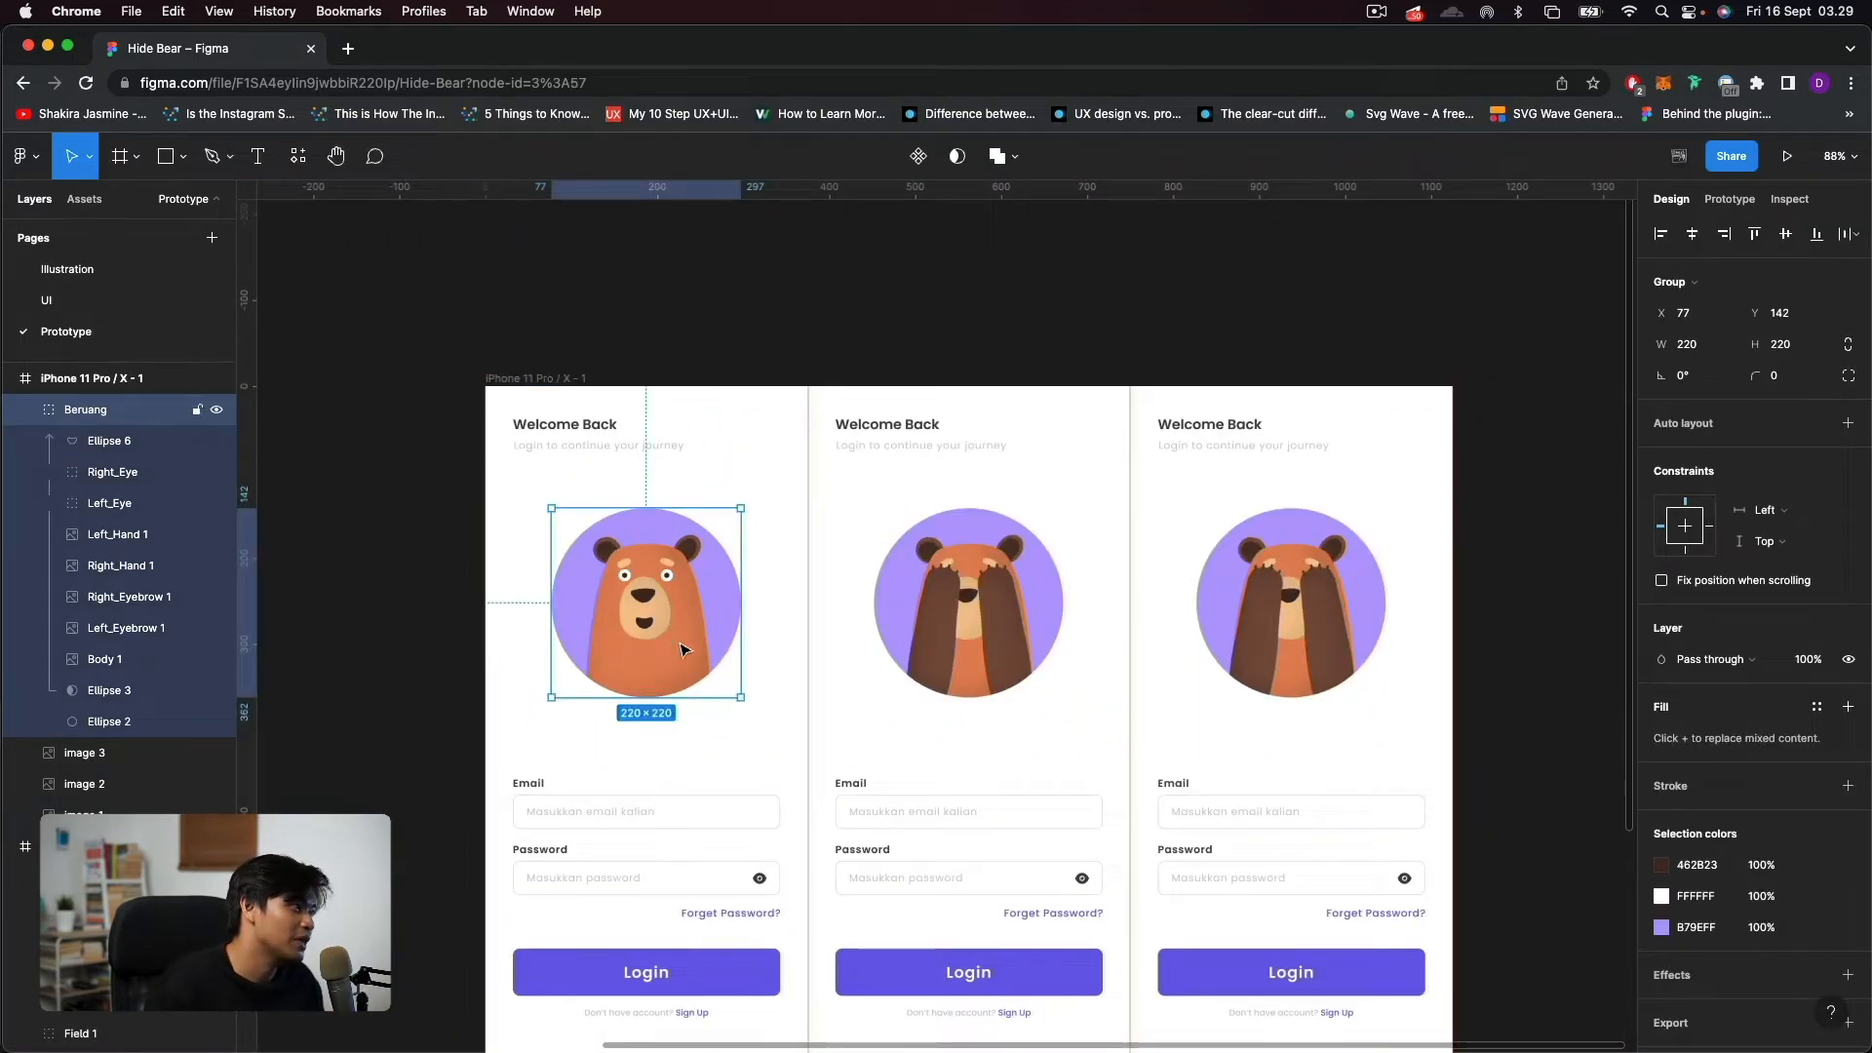
pyautogui.moveTo(536, 631); pyautogui.dragTo(755, 653)
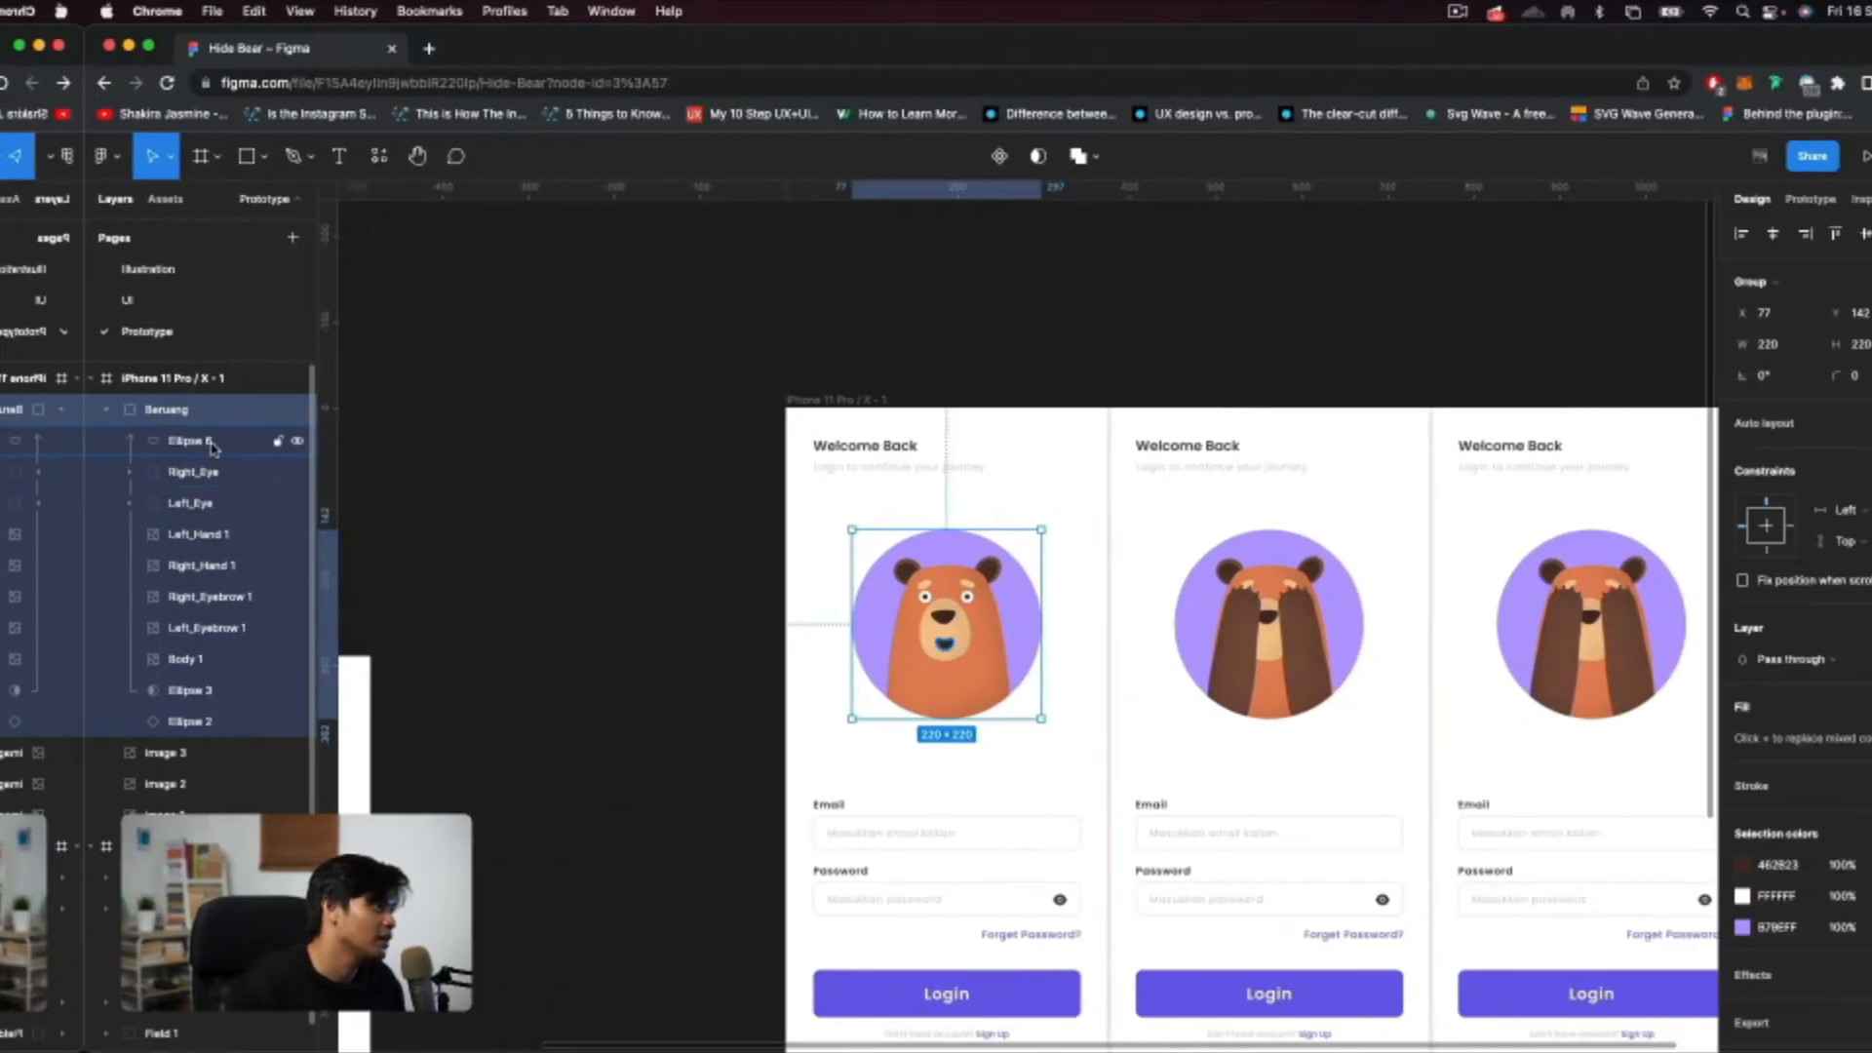
pyautogui.click(28, 411)
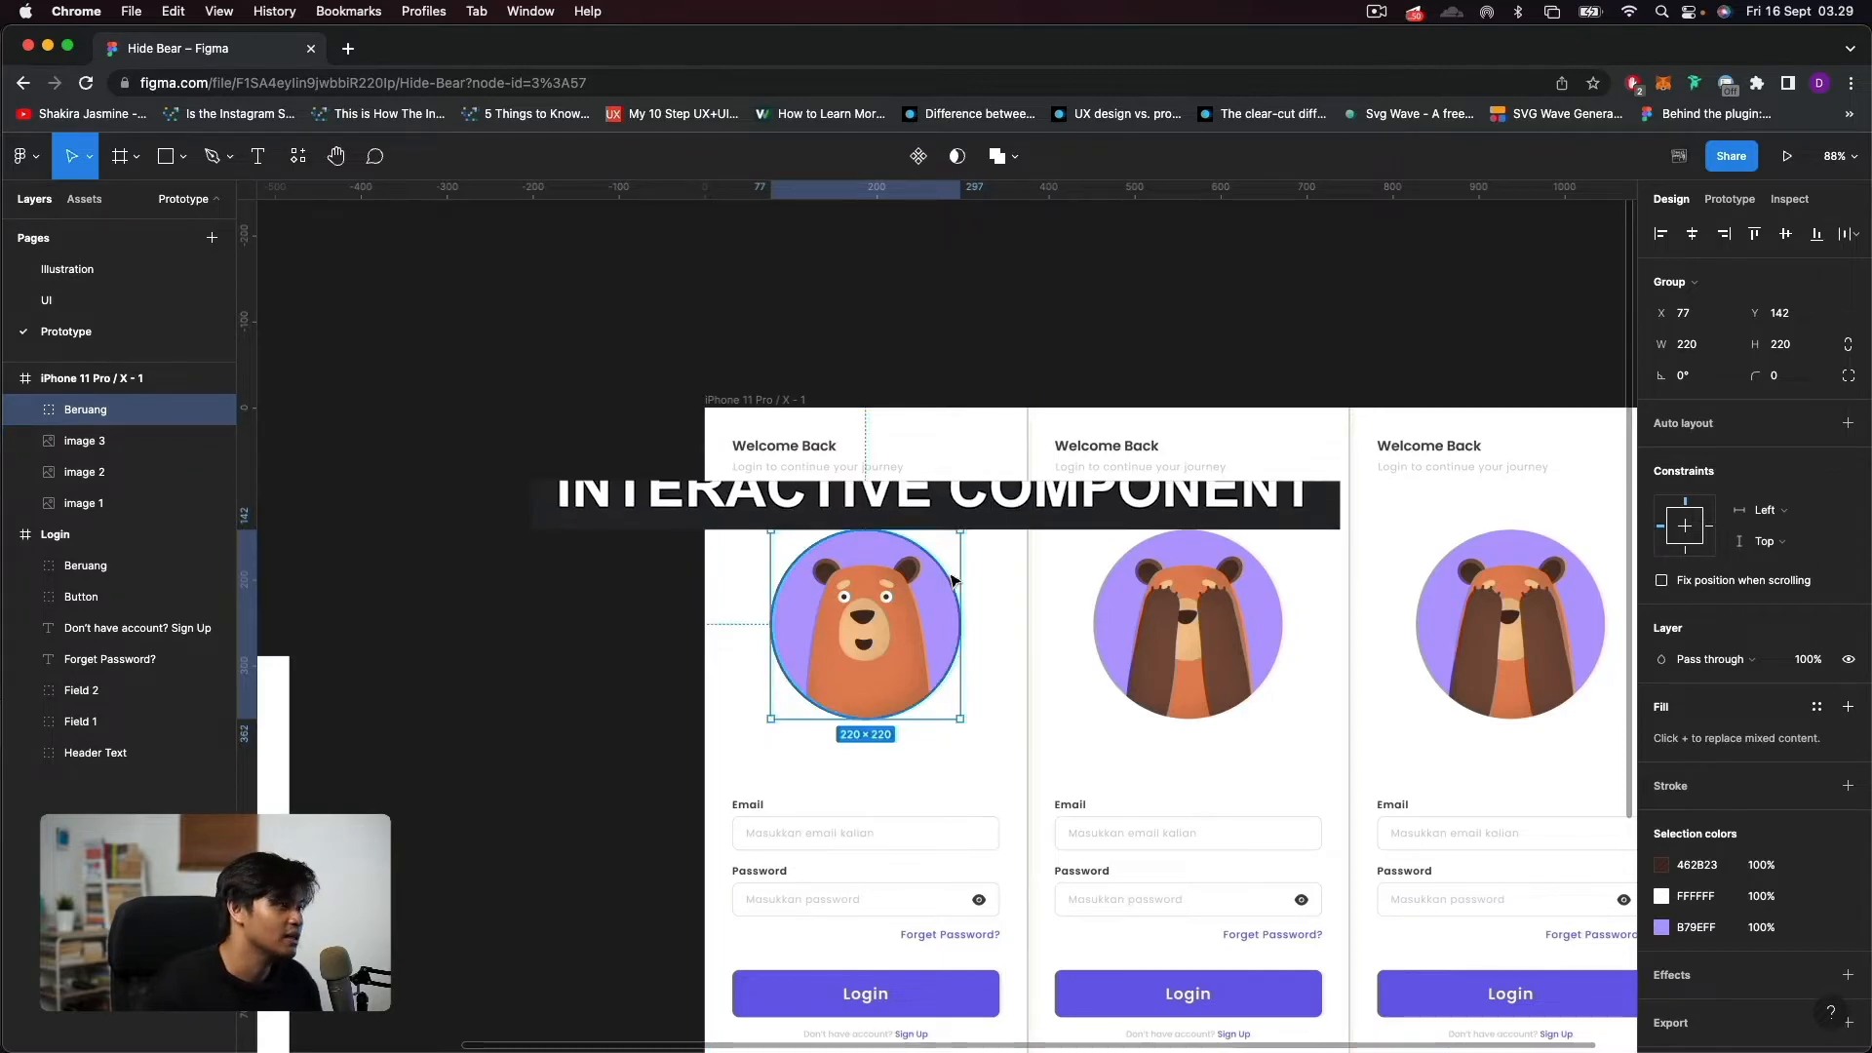
pyautogui.scroll(4, 861, 660)
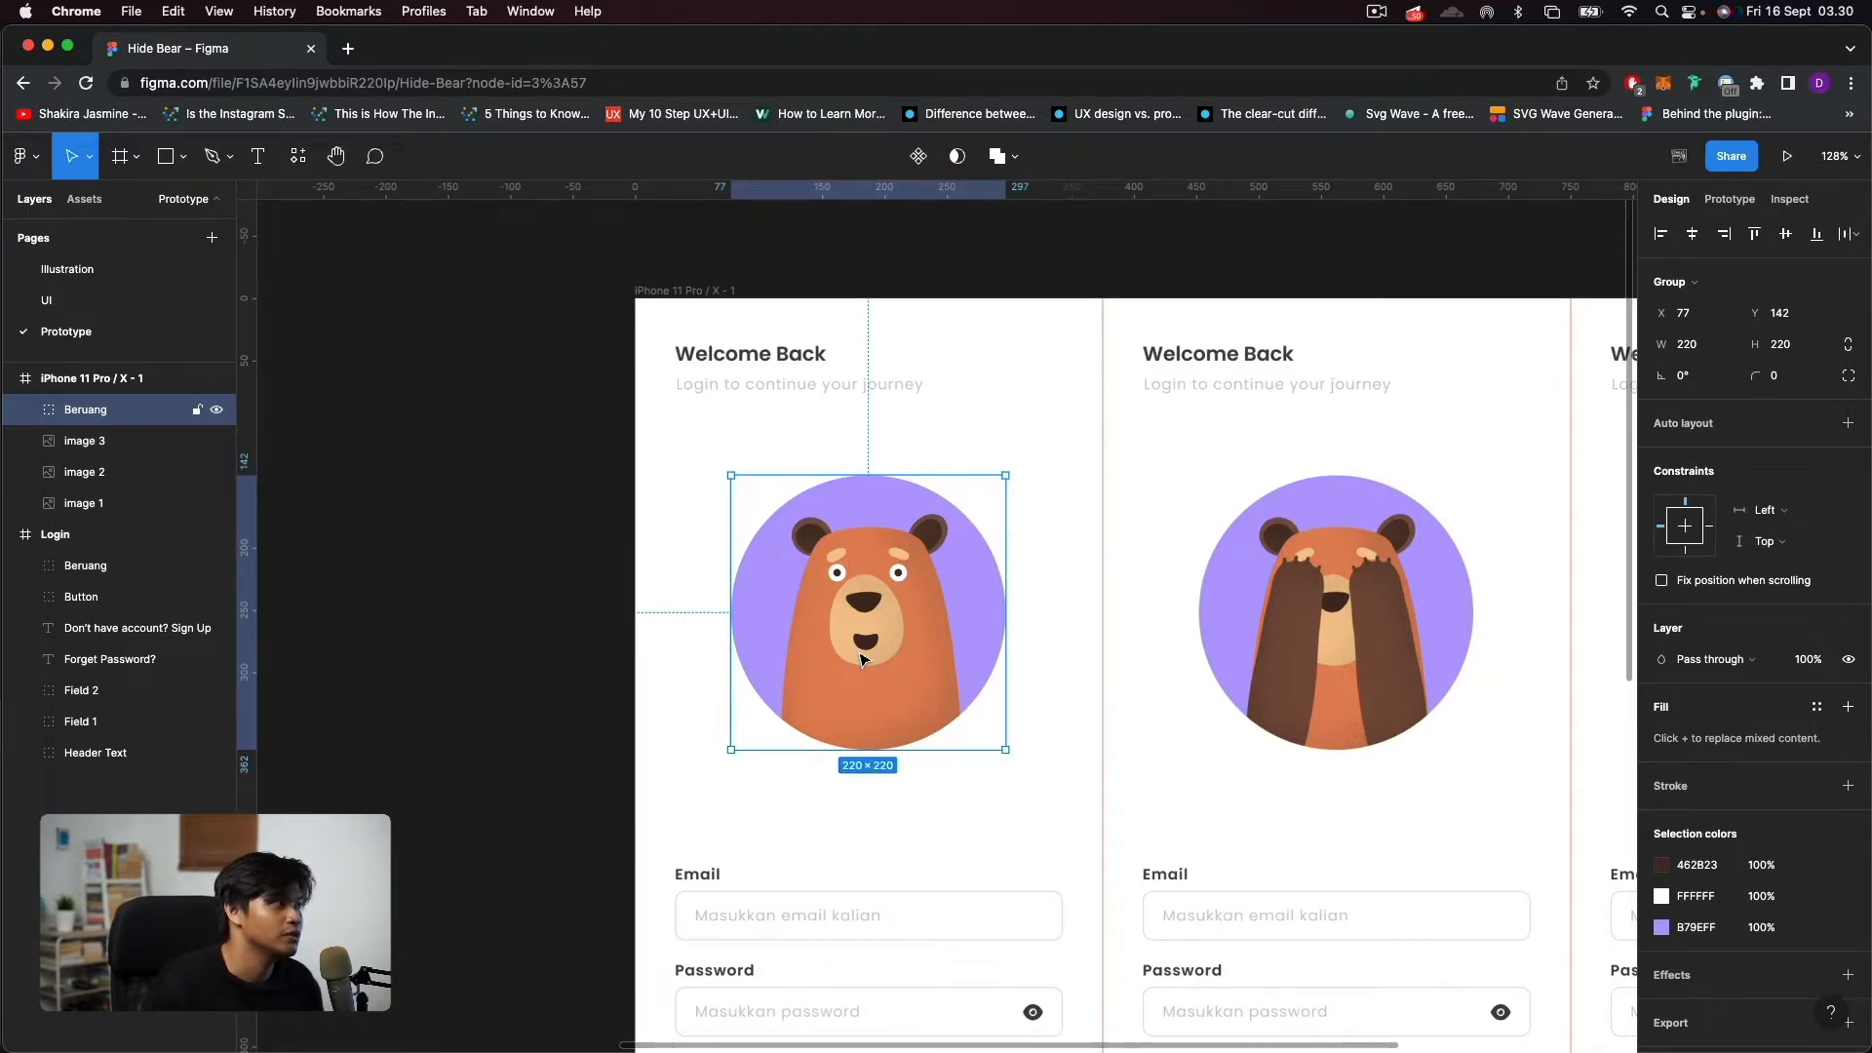
pyautogui.click(921, 156)
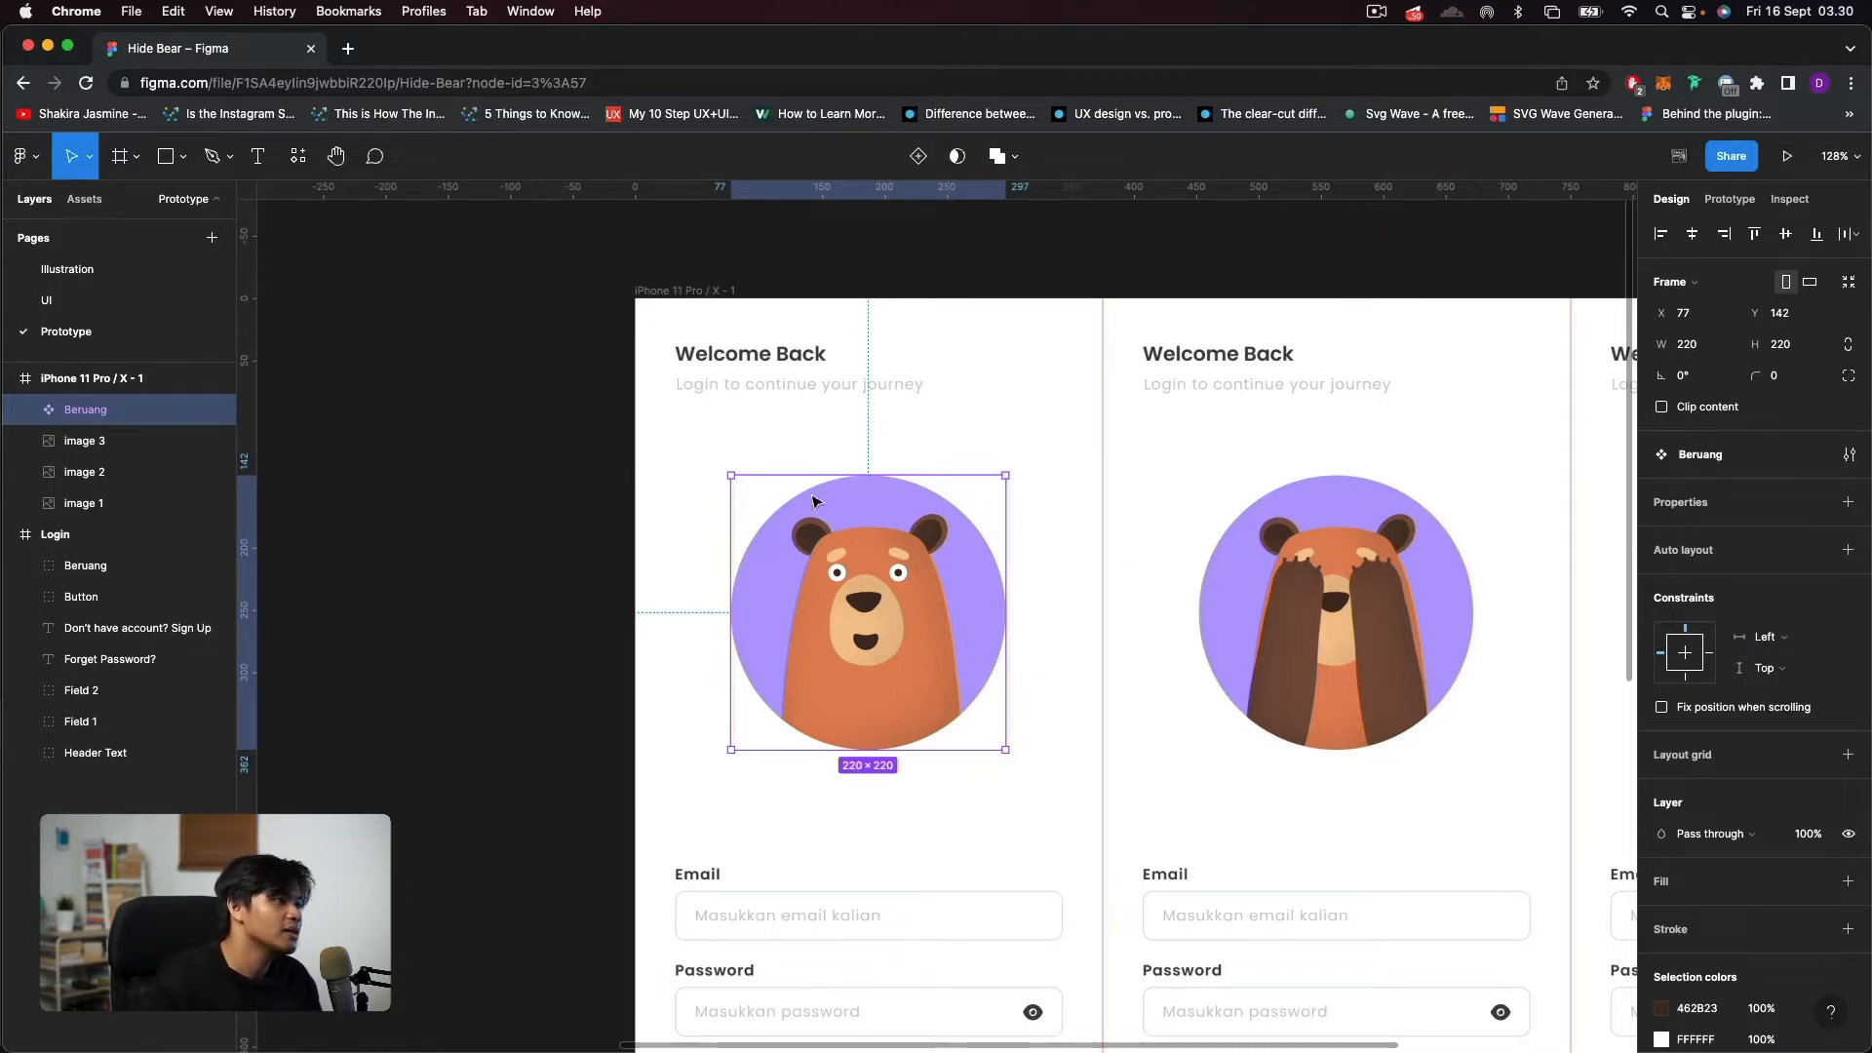
# Add a variant to the Beruang component on the first login screen.
pyautogui.scroll(-2, 834, 529)
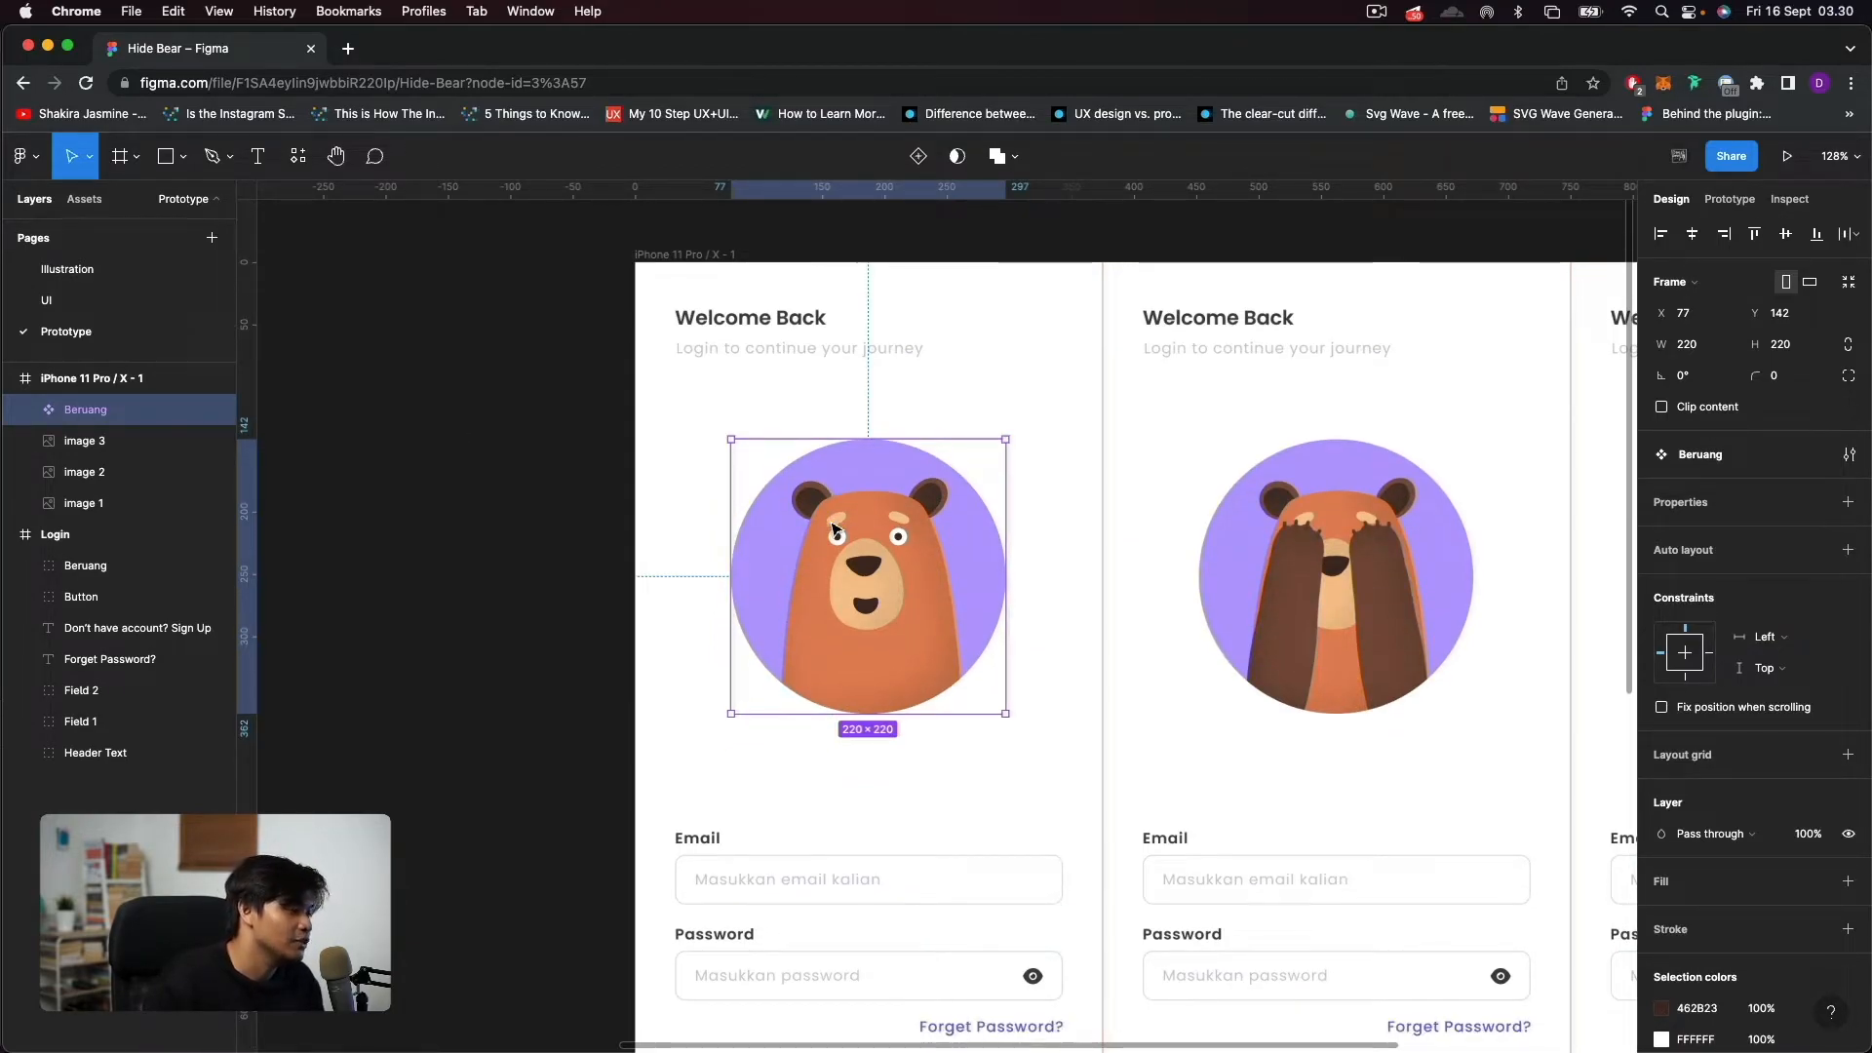
pyautogui.scroll(1, 834, 529)
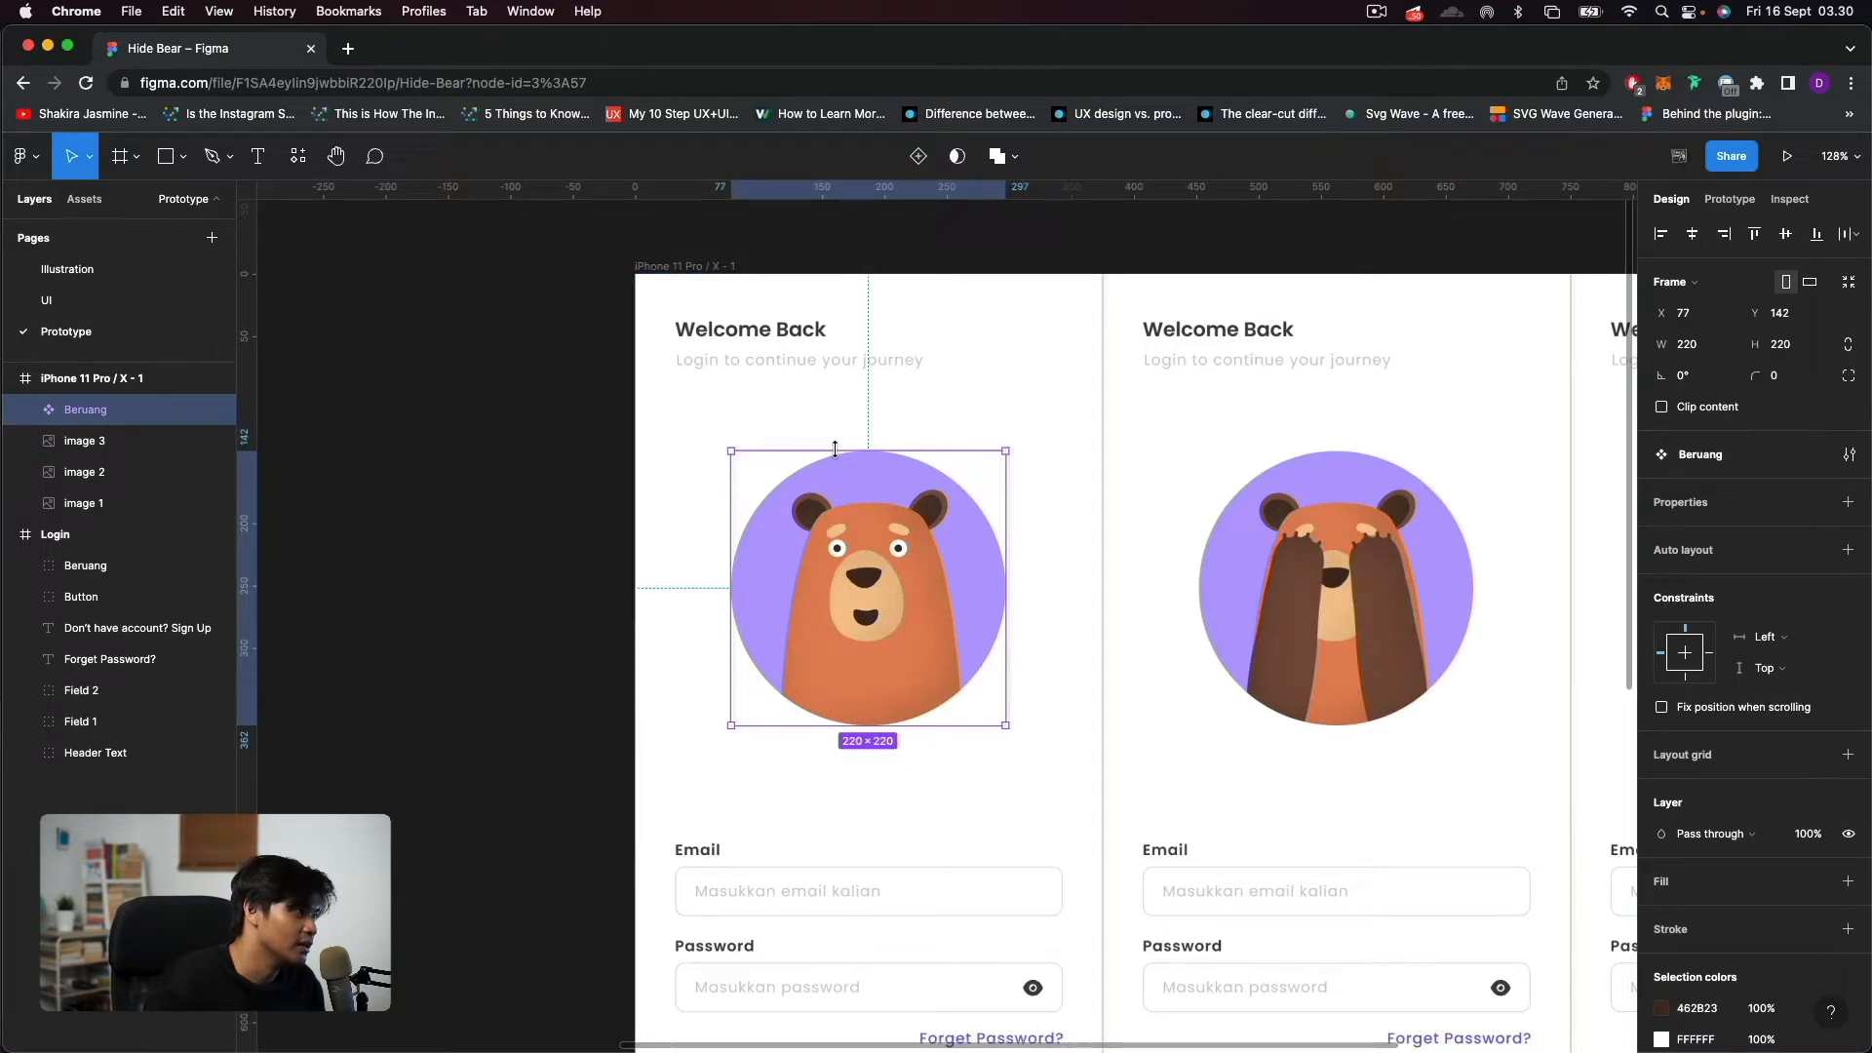
pyautogui.scroll(5, 839, 547)
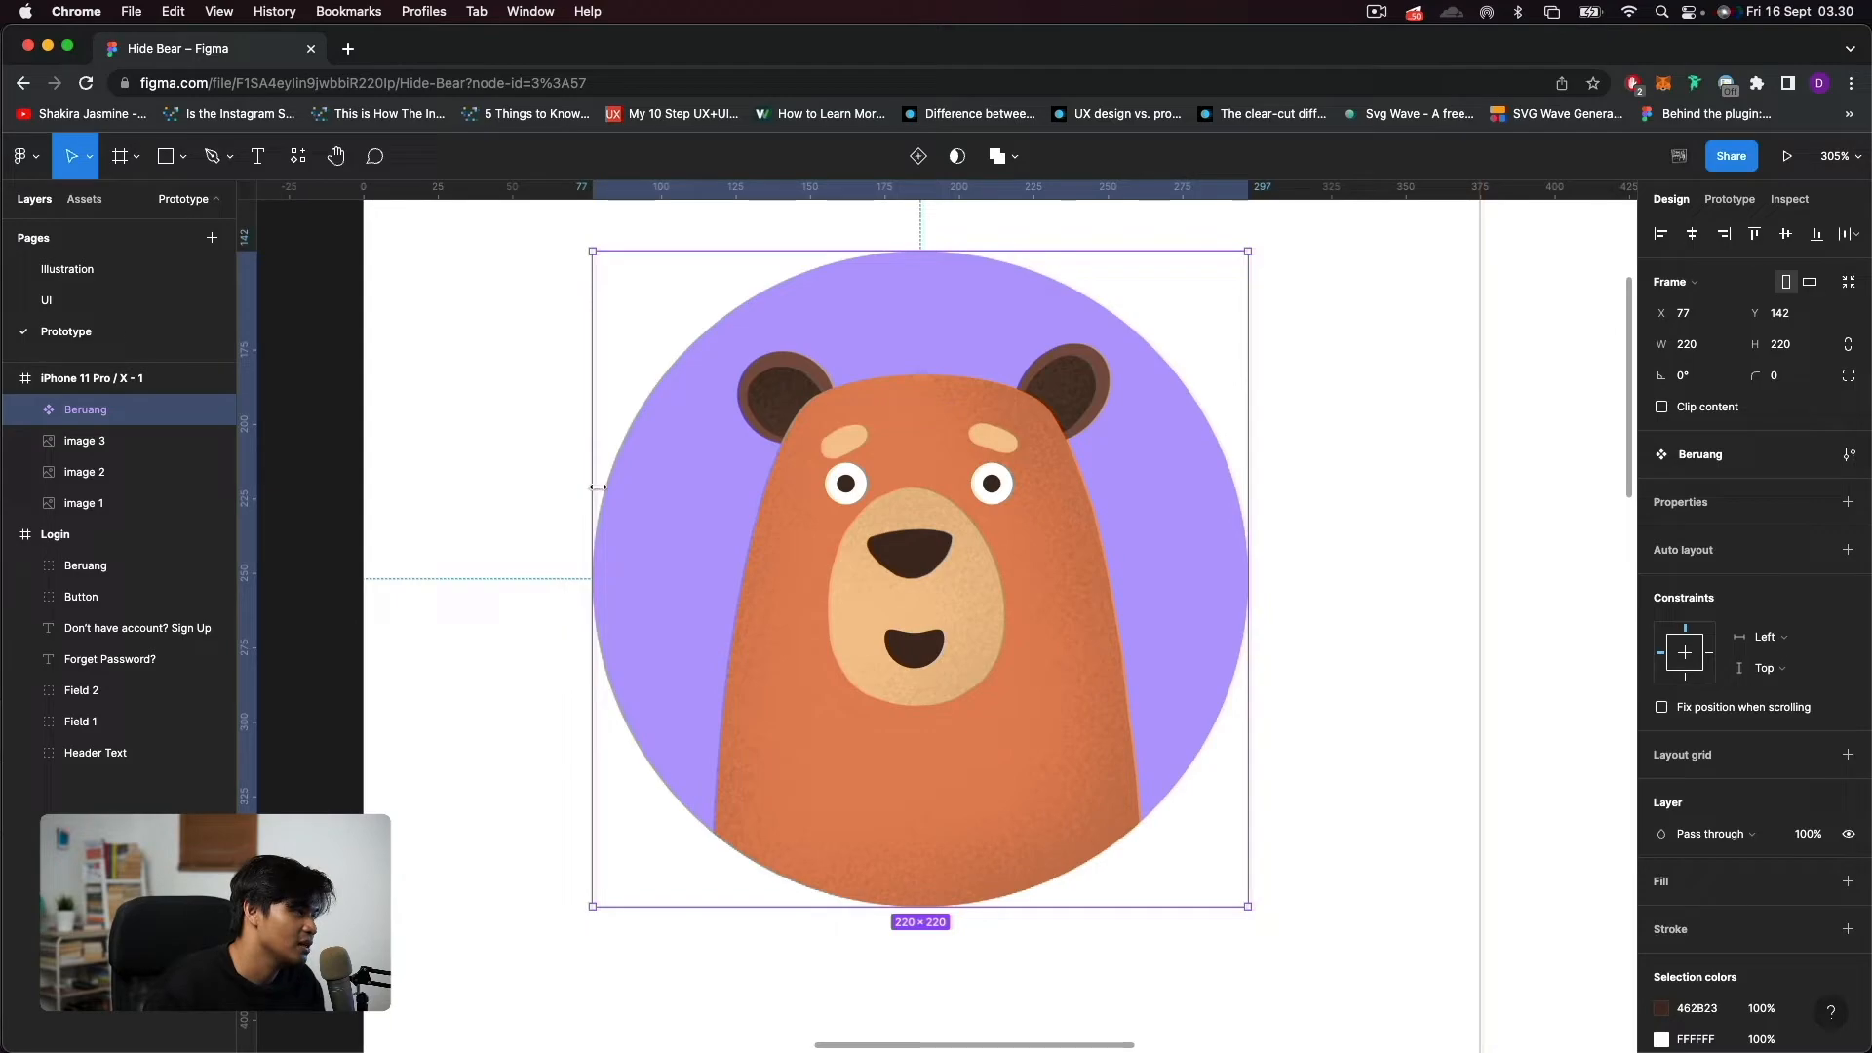
pyautogui.scroll(-5, 701, 514)
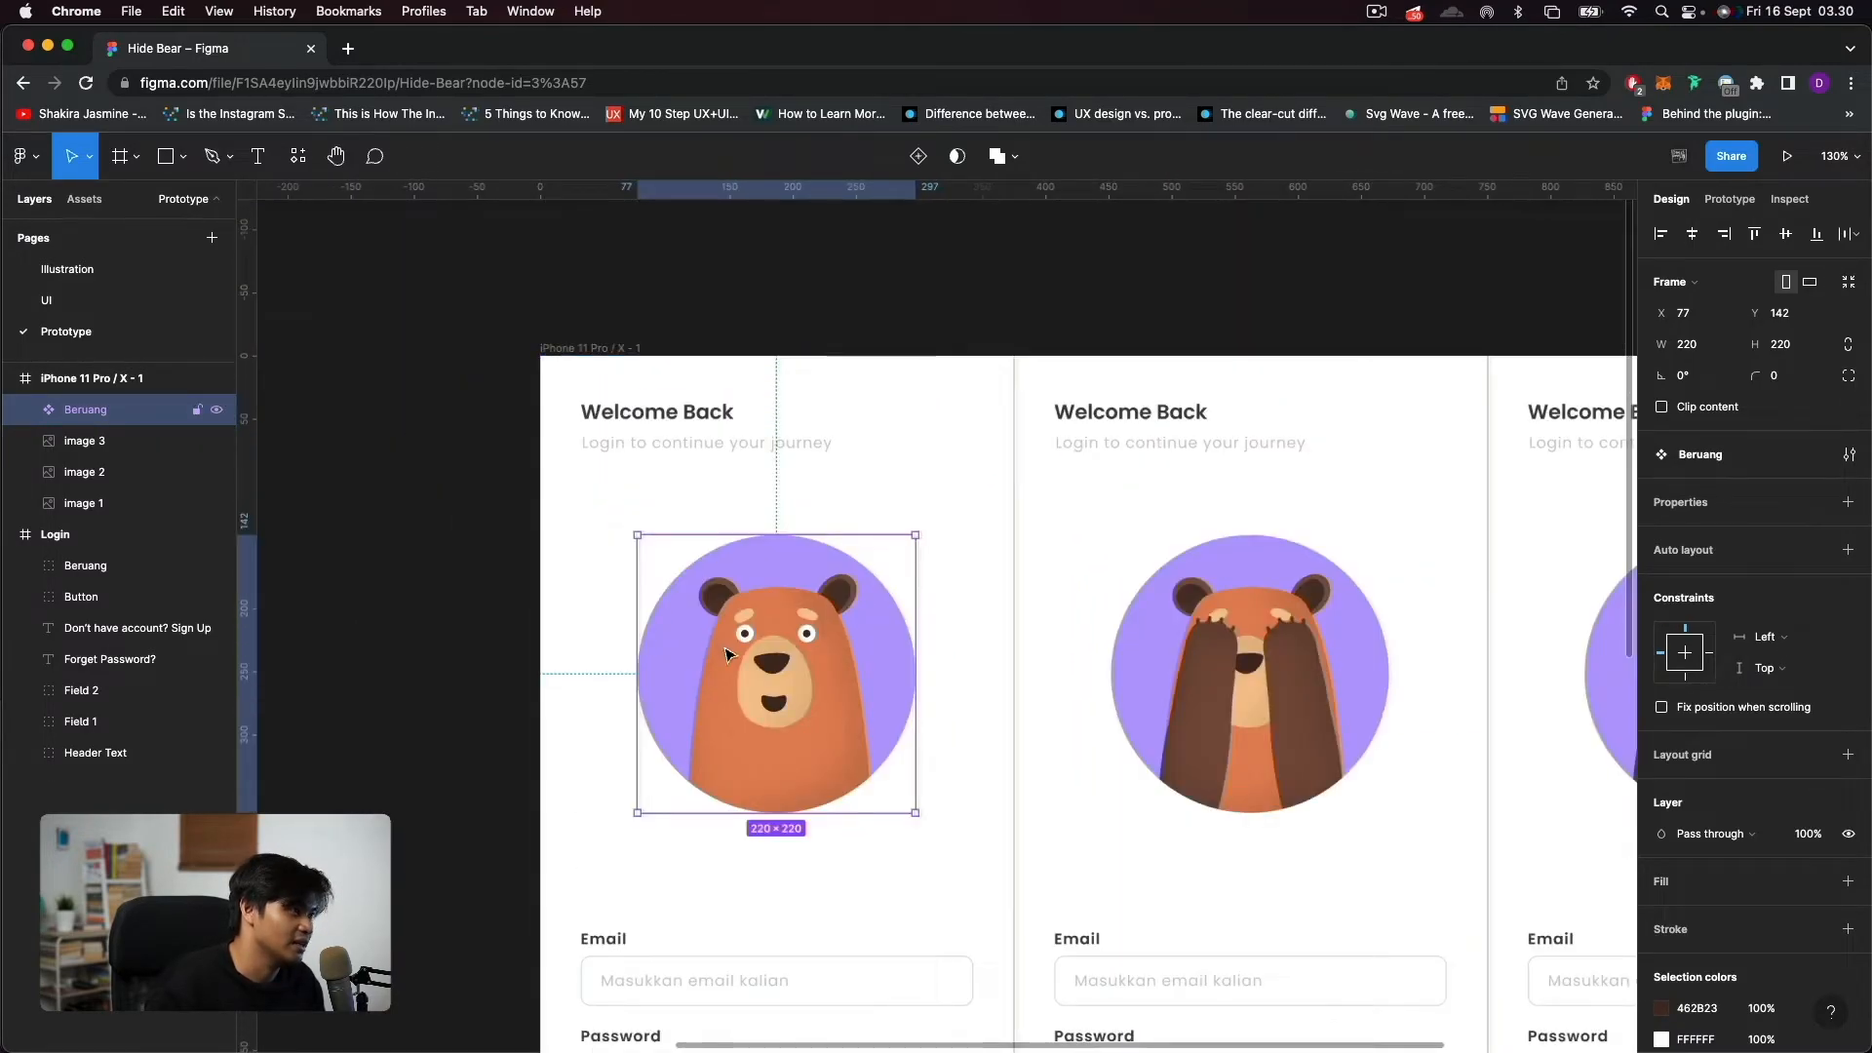
pyautogui.scroll(-3, 677, 430)
pyautogui.moveTo(469, 579); pyautogui.dragTo(844, 527)
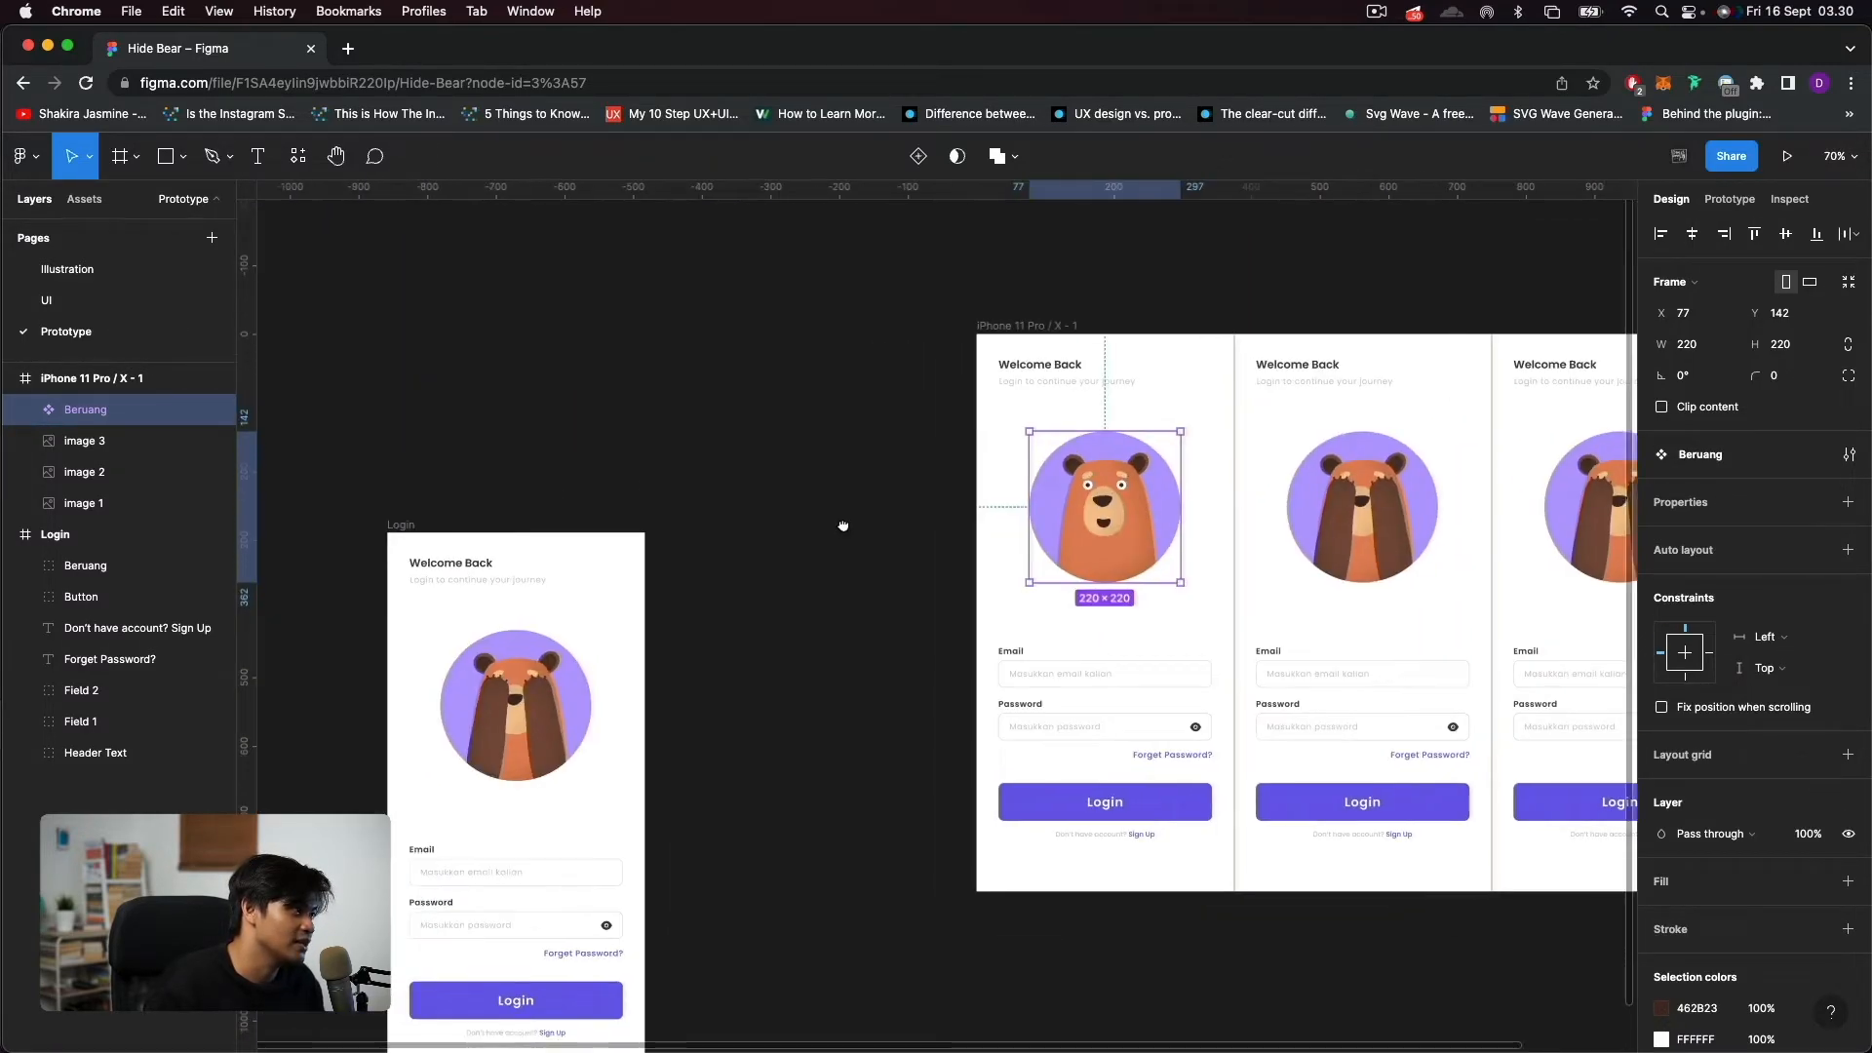
pyautogui.click(404, 526)
pyautogui.click(1104, 507)
pyautogui.scroll(5, 1261, 535)
pyautogui.hscroll(2, 1146, 568)
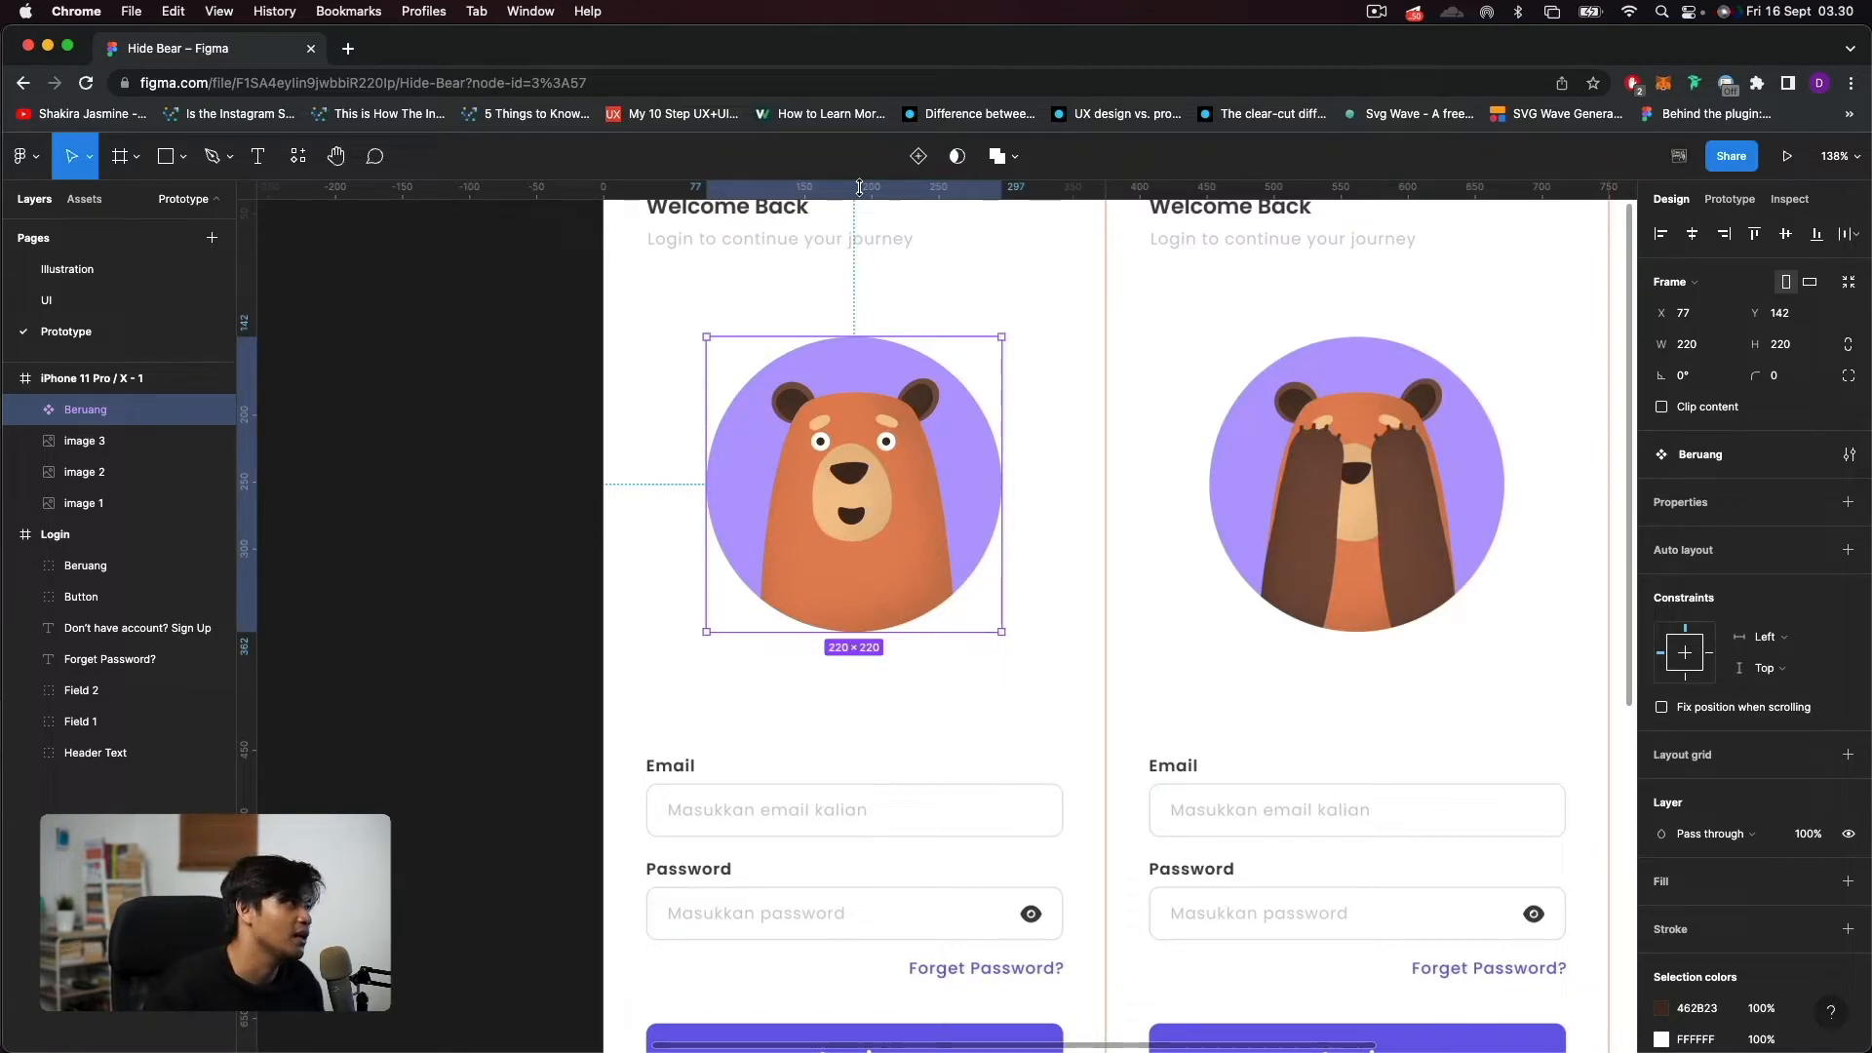
pyautogui.click(917, 158)
pyautogui.scroll(-1, 877, 536)
pyautogui.scroll(-3, 877, 536)
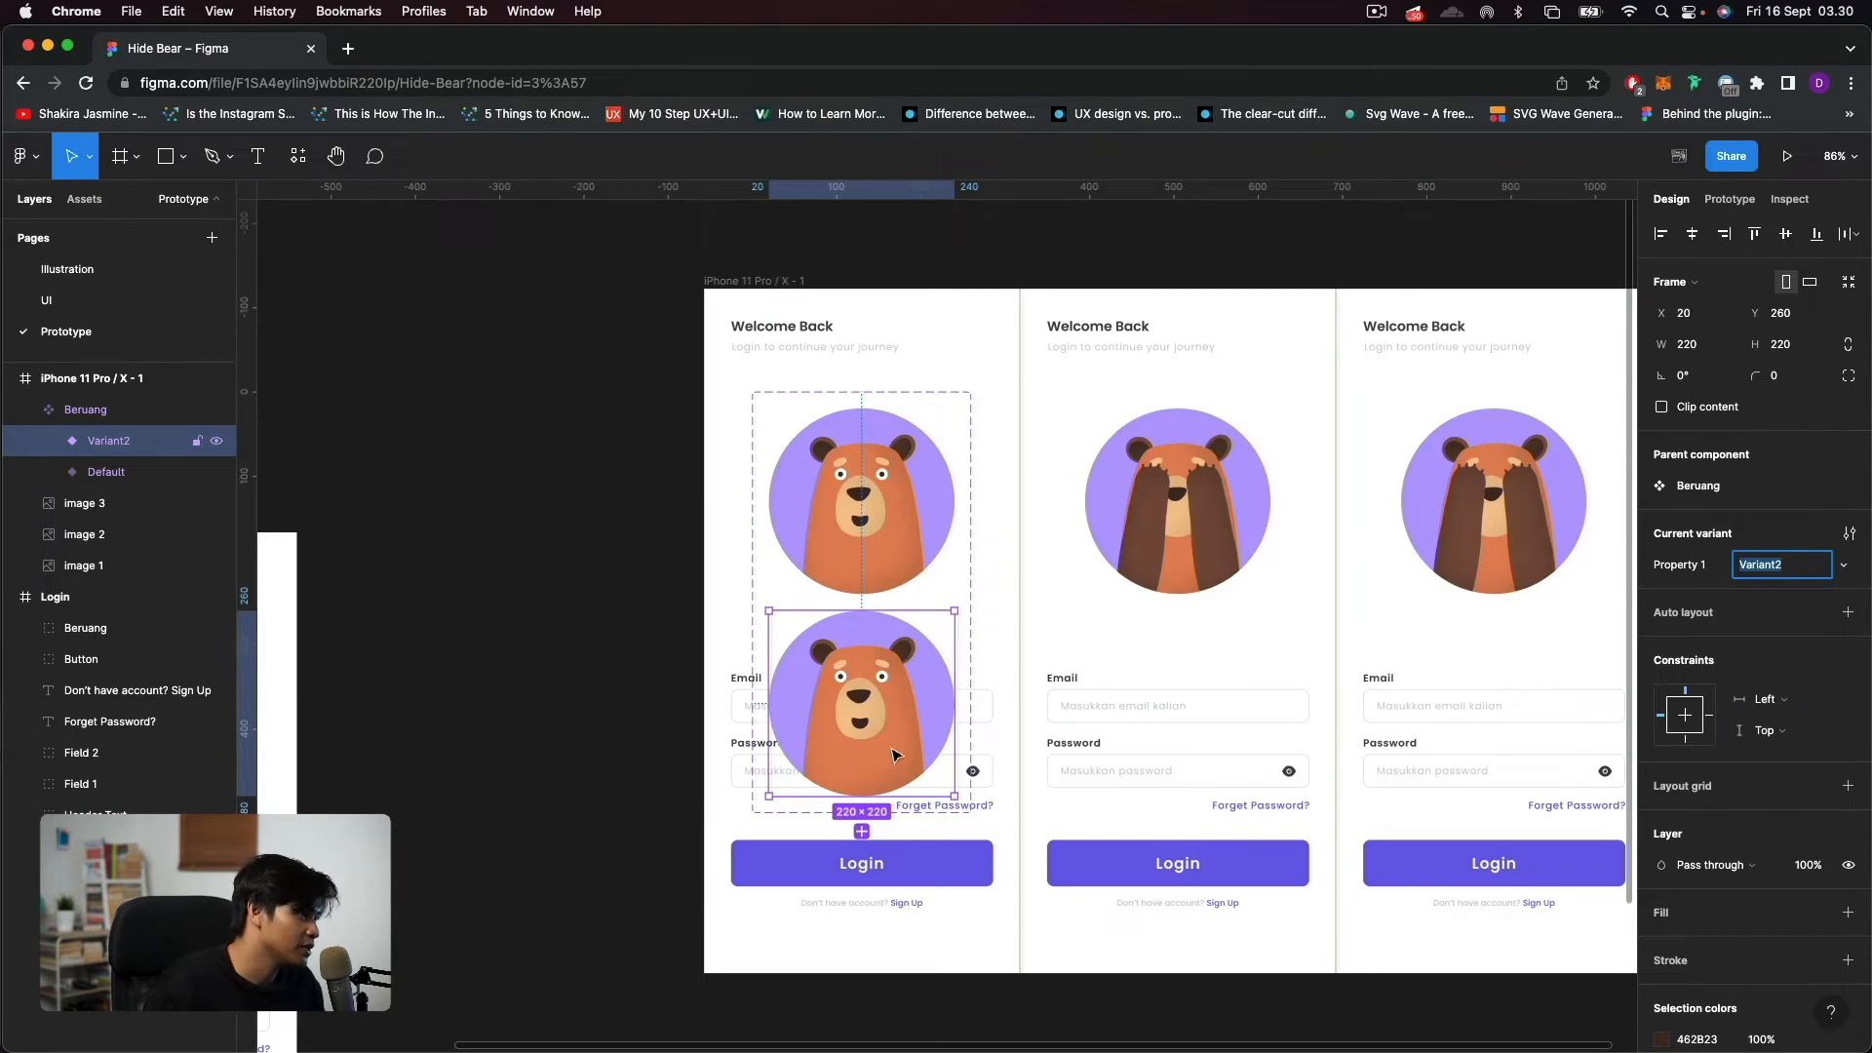
# Delete Variant2 from the Beruang component set, keeping only the Default variant.
pyautogui.press('BackSpace')
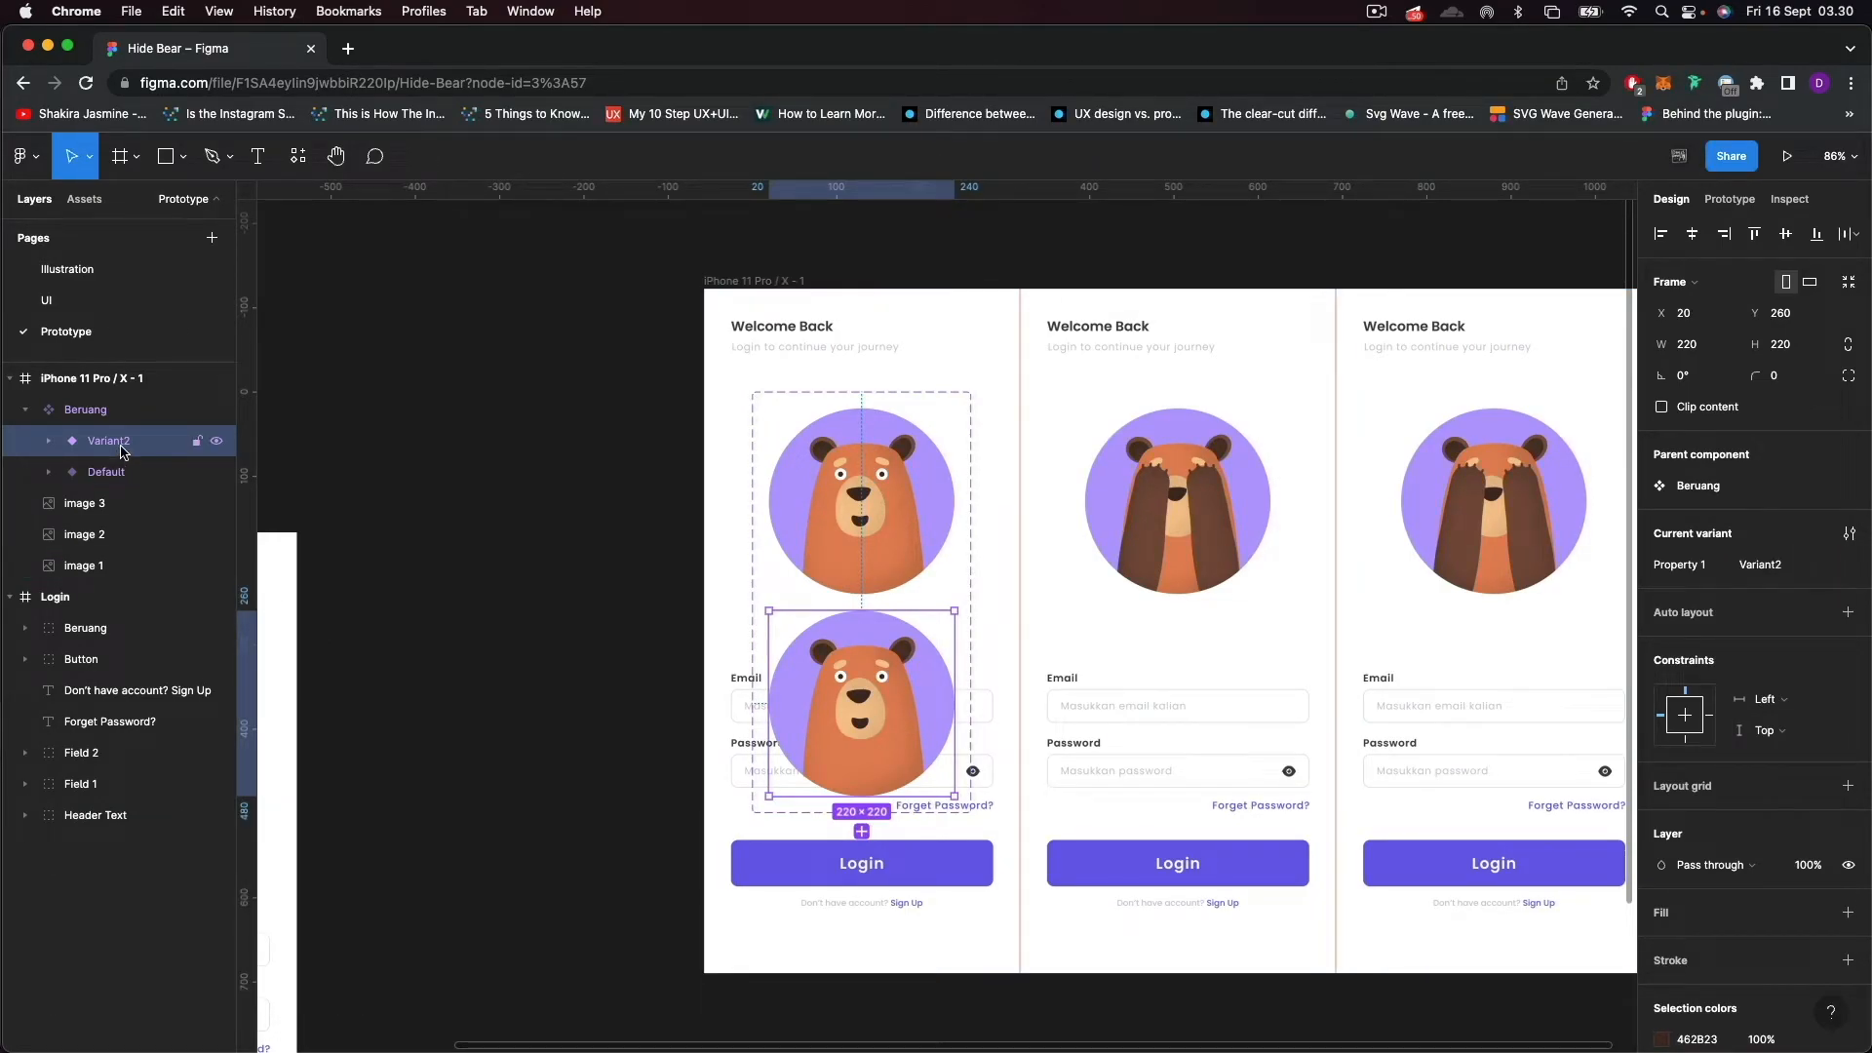
pyautogui.press('Delete')
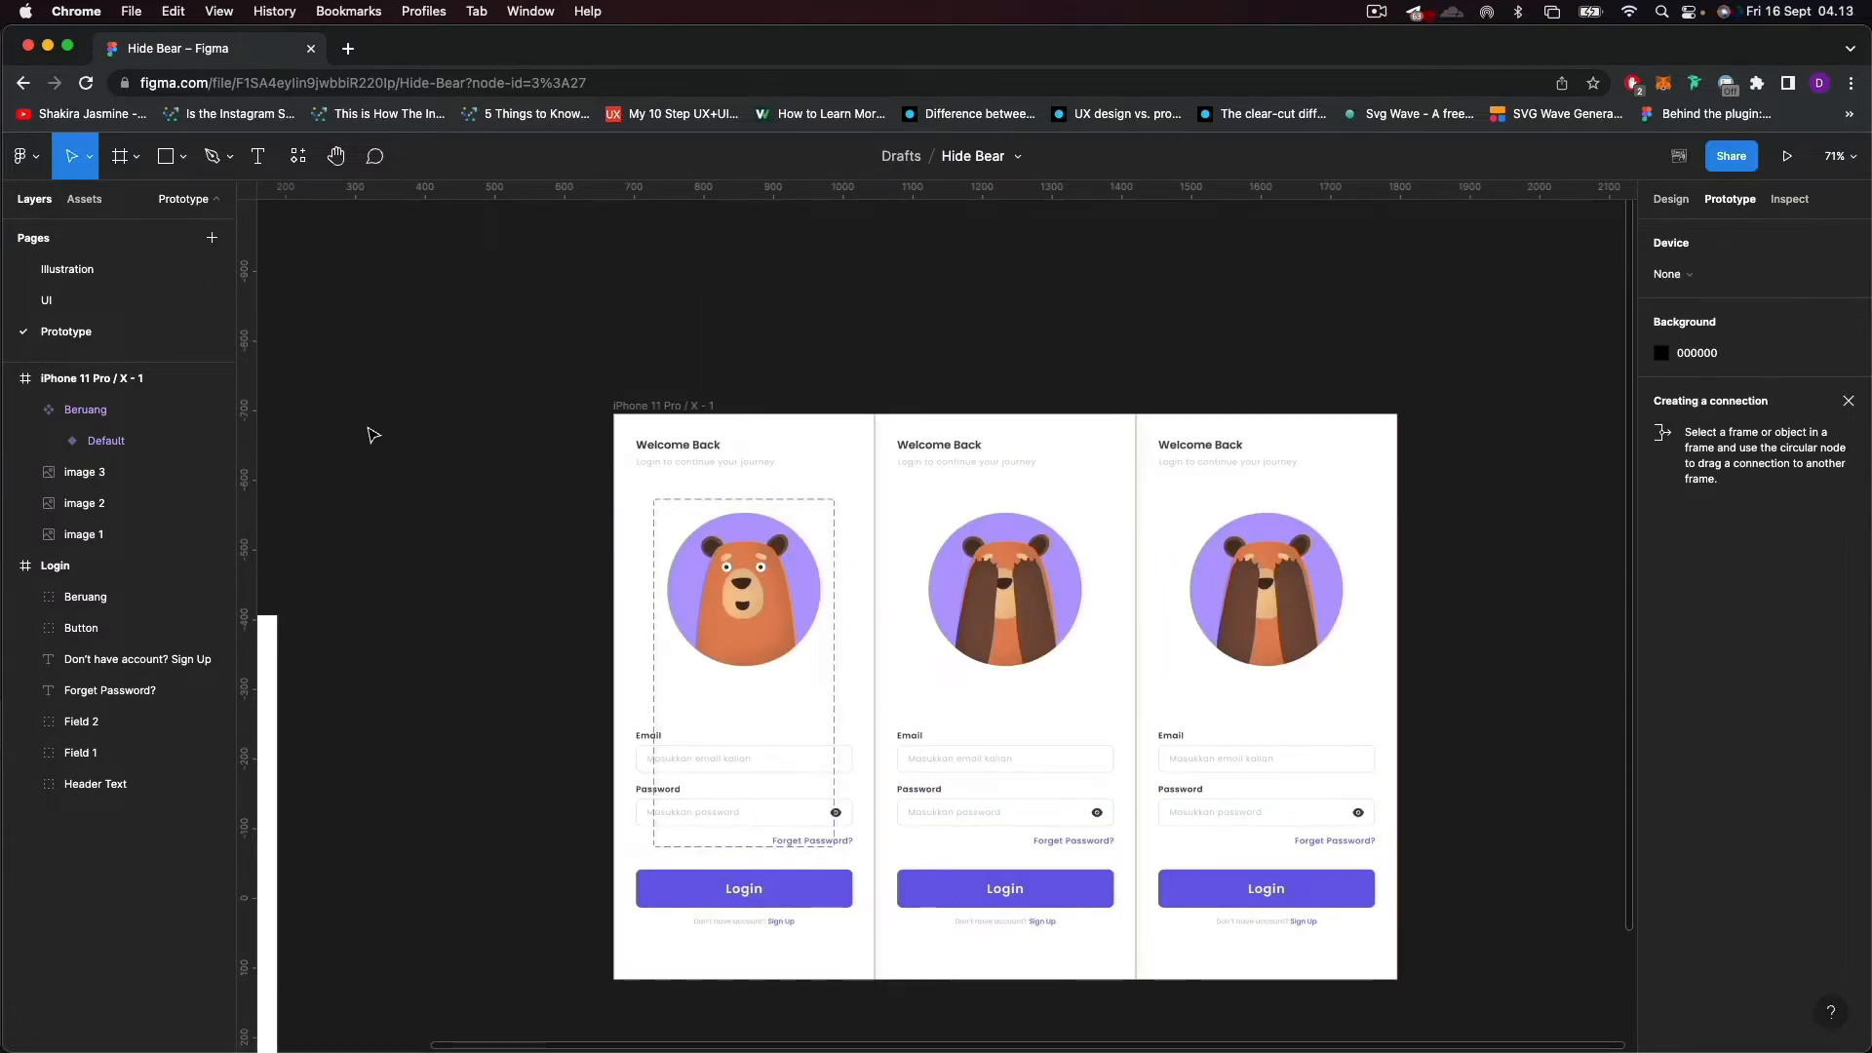
pyautogui.click(120, 442)
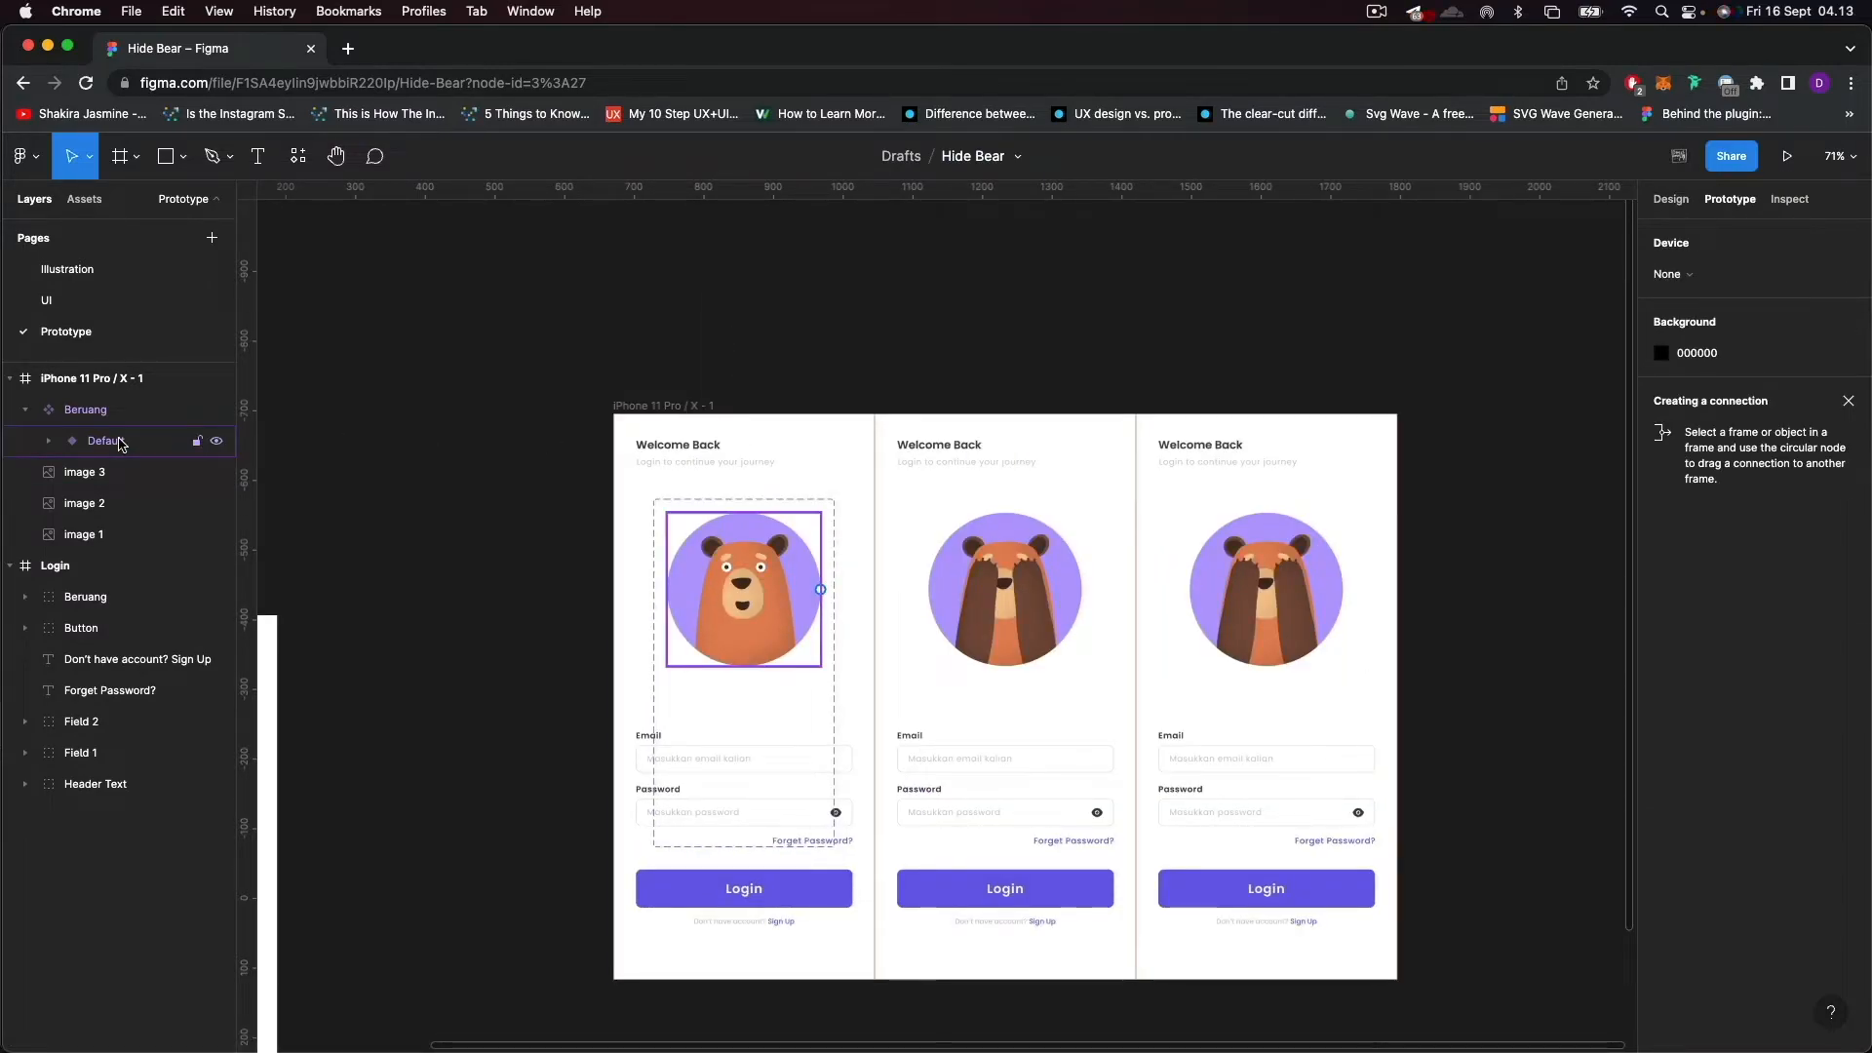
# Resize the Beruang component set to 1125 × 812 so its frame covers all three login screens.
pyautogui.scroll(5, 777, 710)
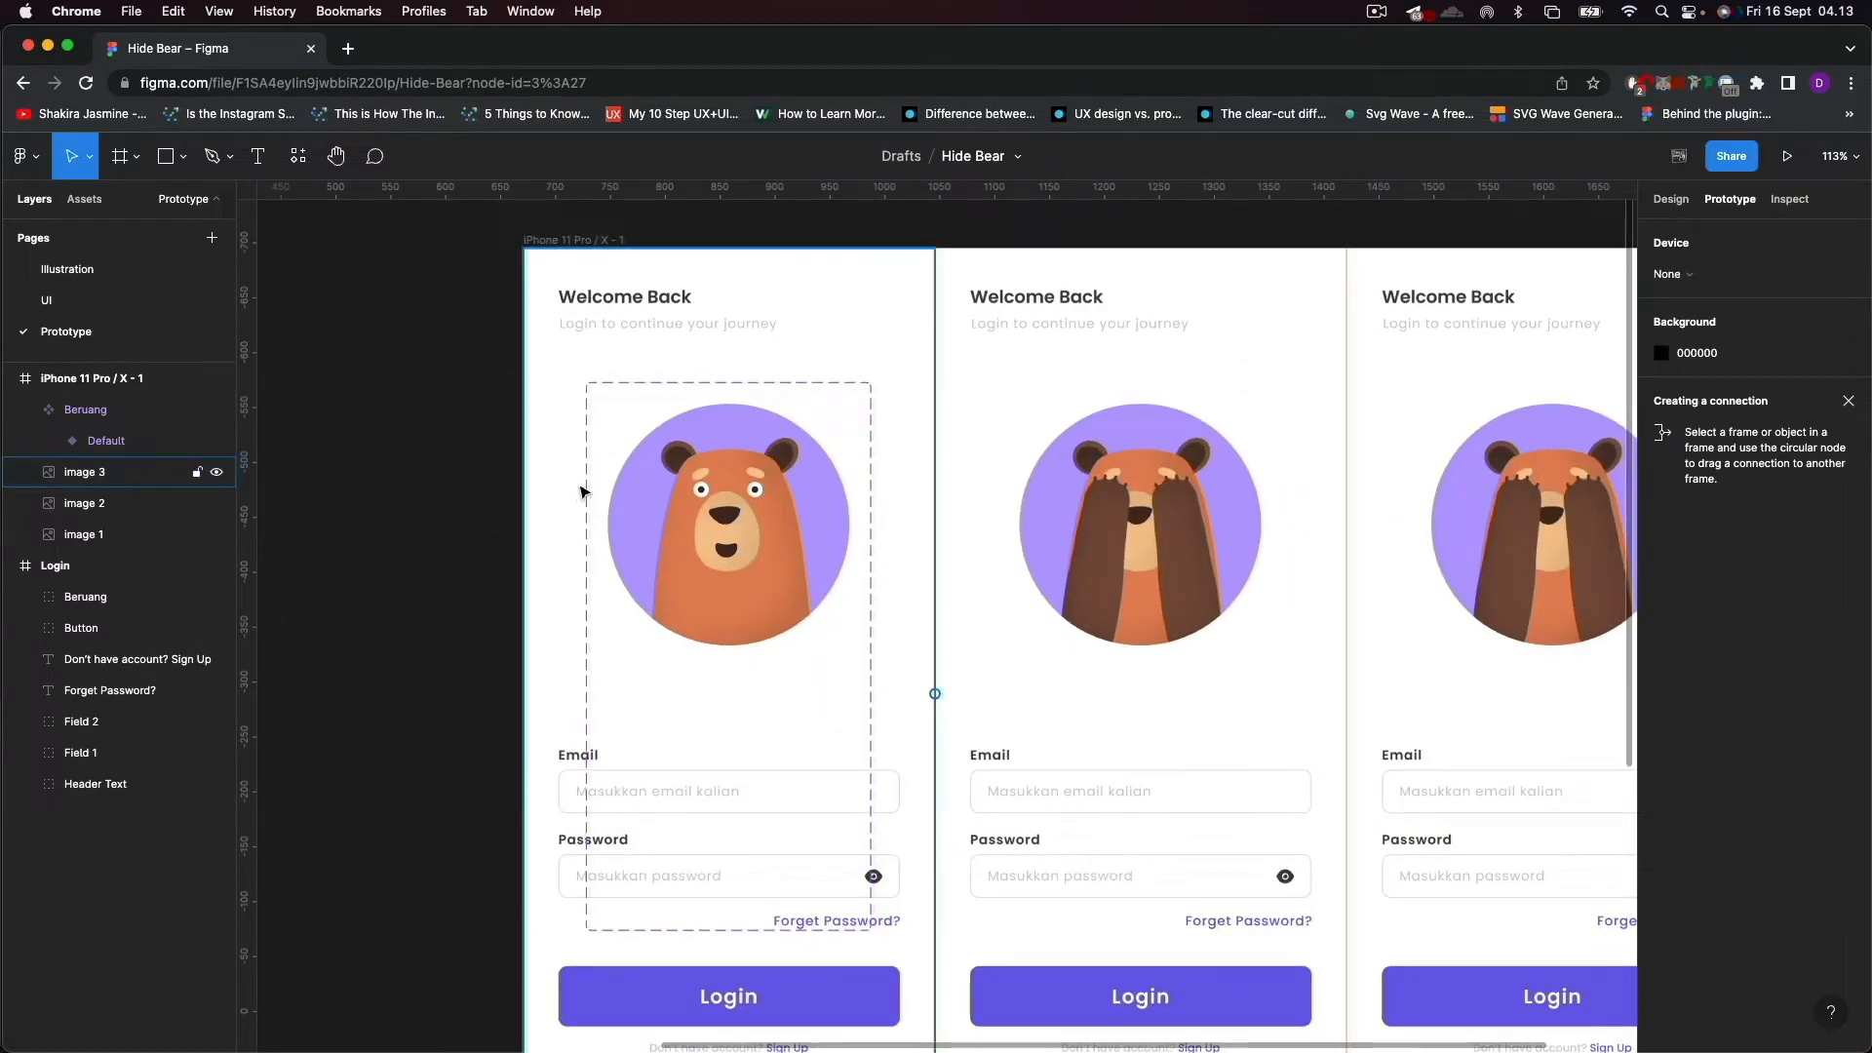
pyautogui.click(579, 492)
pyautogui.moveTo(640, 340); pyautogui.dragTo(689, 381)
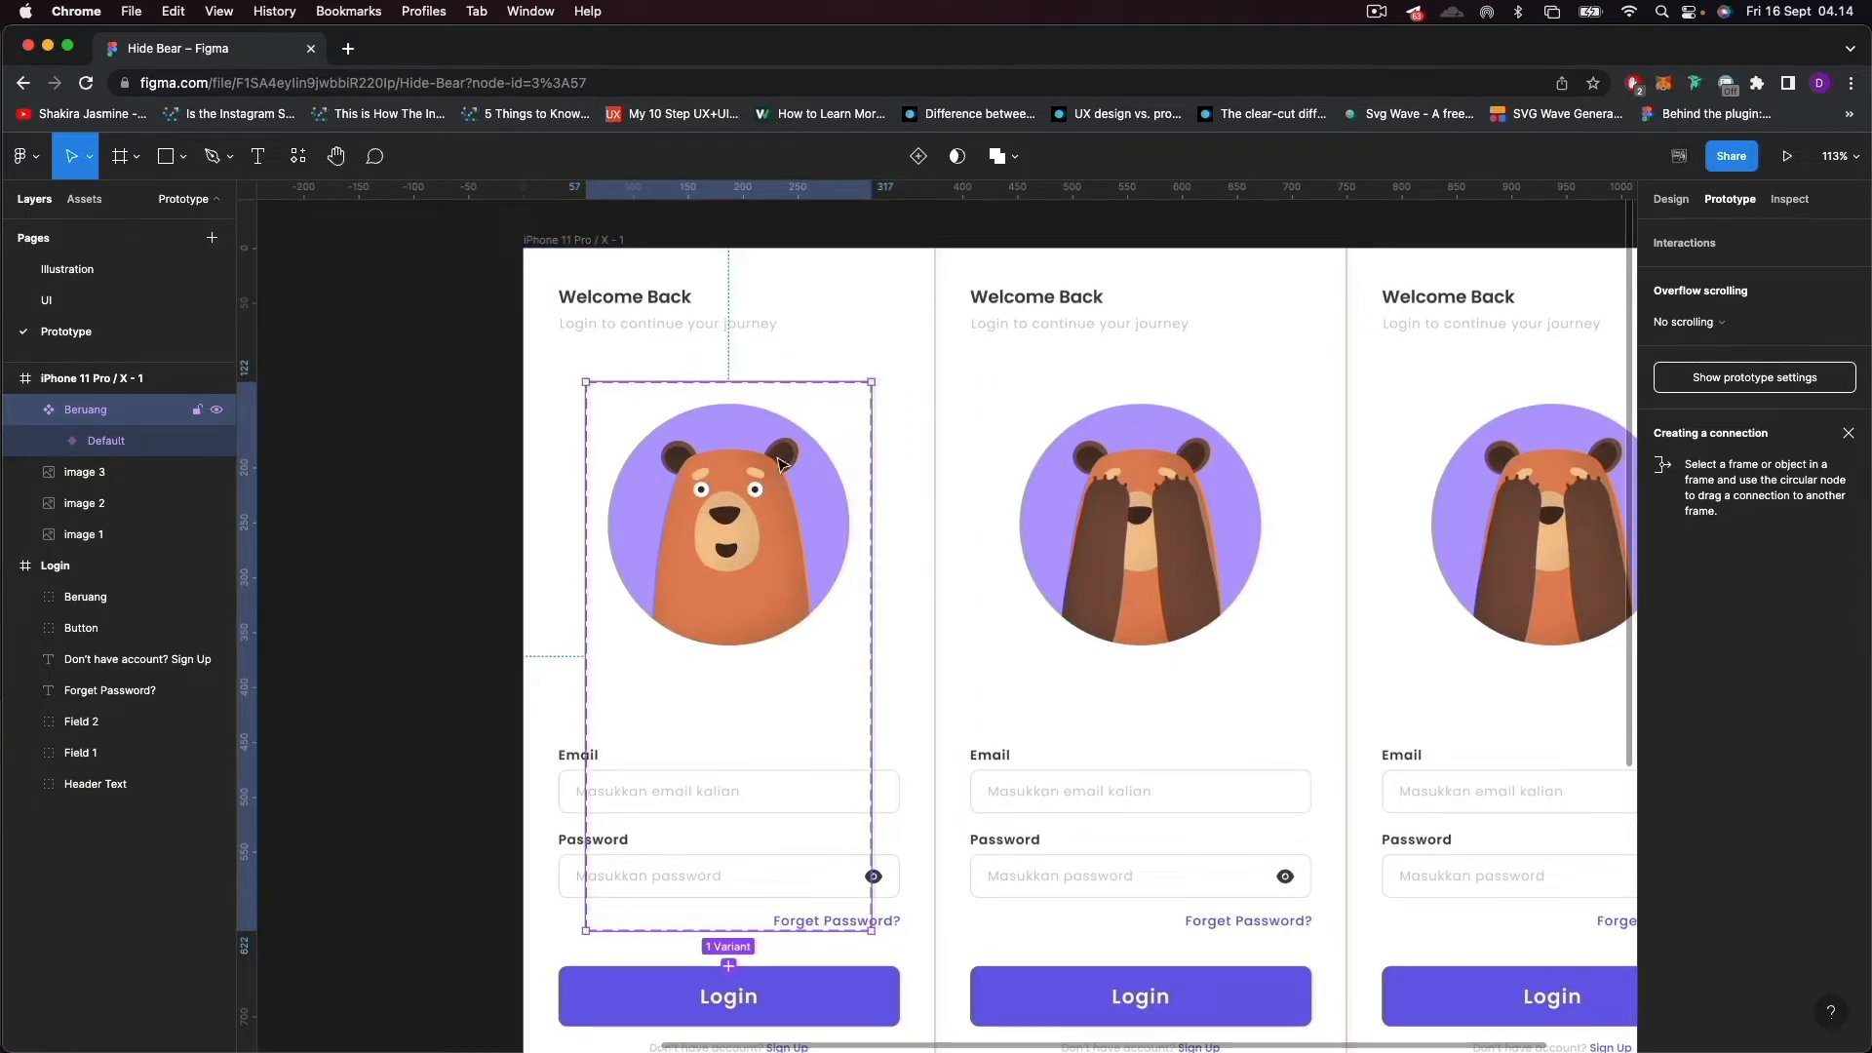
pyautogui.moveTo(731, 381); pyautogui.dragTo(731, 334)
pyautogui.press('super+z')
pyautogui.moveTo(757, 383); pyautogui.dragTo(742, 247)
pyautogui.moveTo(585, 493); pyautogui.dragTo(524, 487)
pyautogui.scroll(-5, 726, 609)
pyautogui.moveTo(806, 787); pyautogui.dragTo(1315, 909)
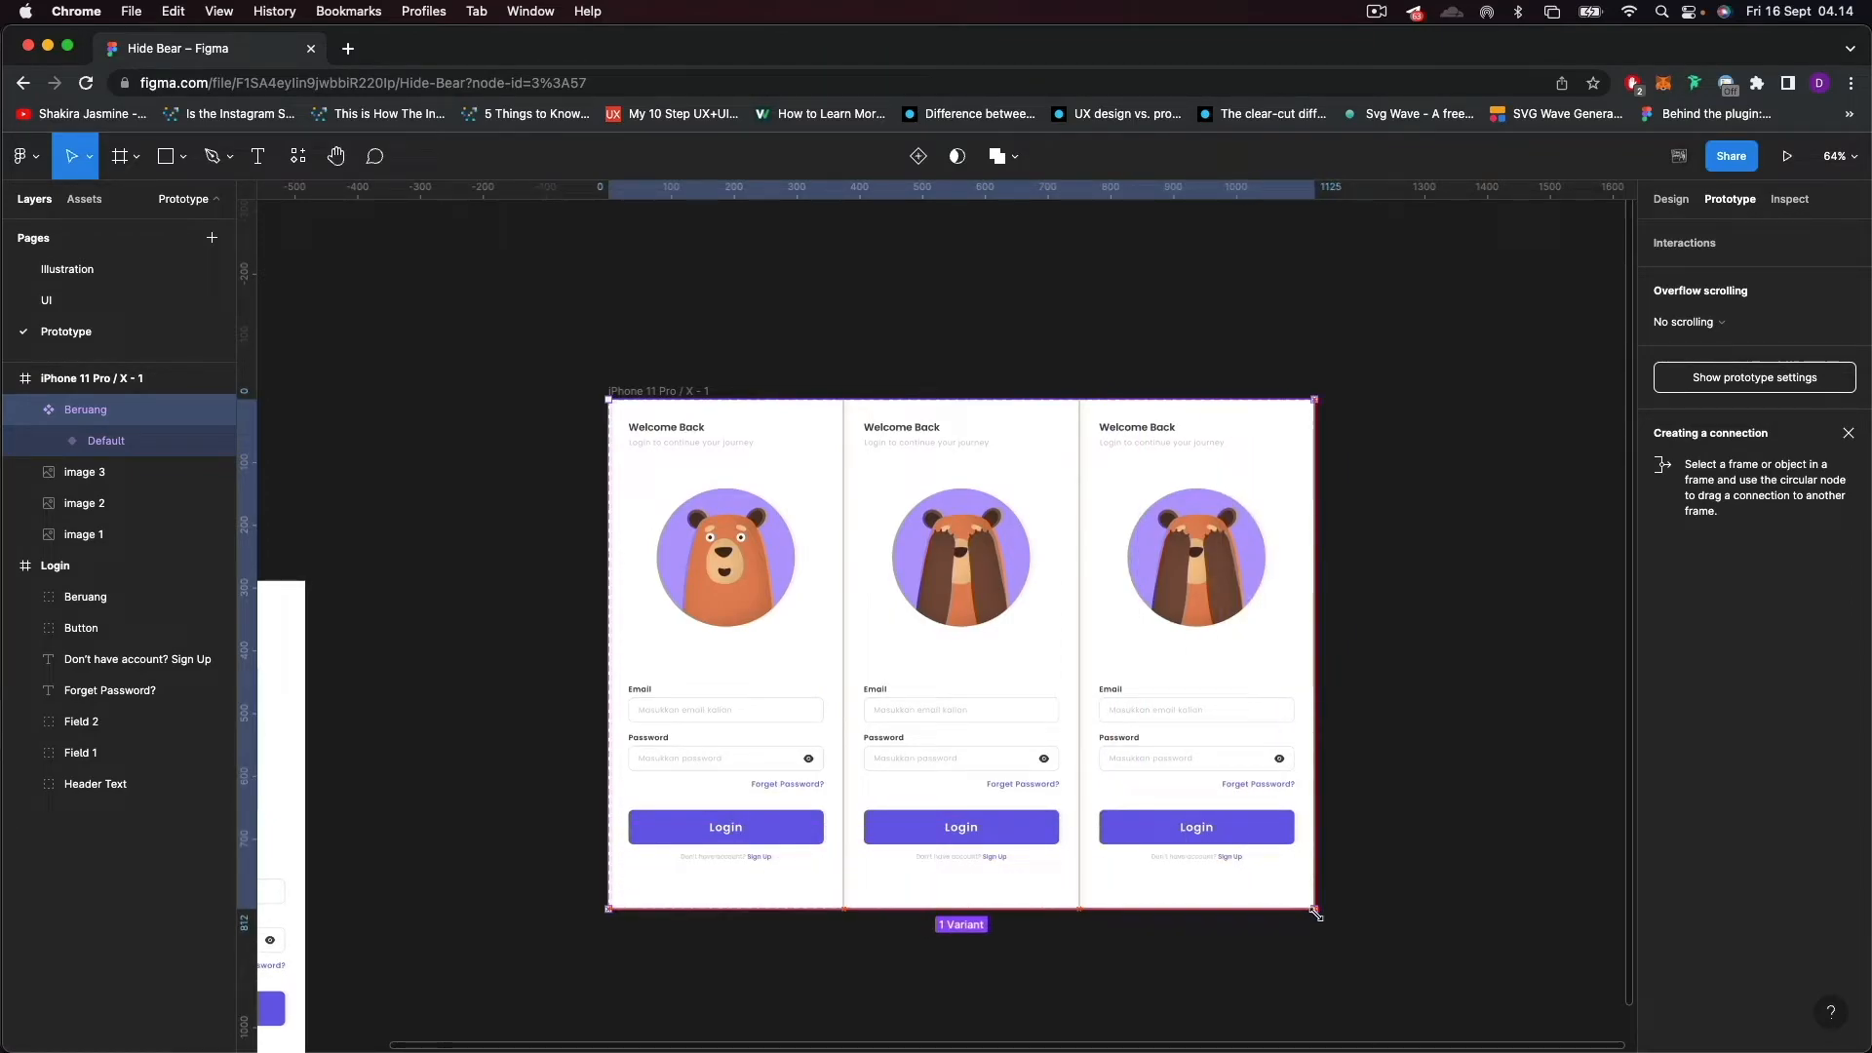
# Resize the Default bear variant to 375 × 812 so it covers the whole first login screen.
pyautogui.click(723, 552)
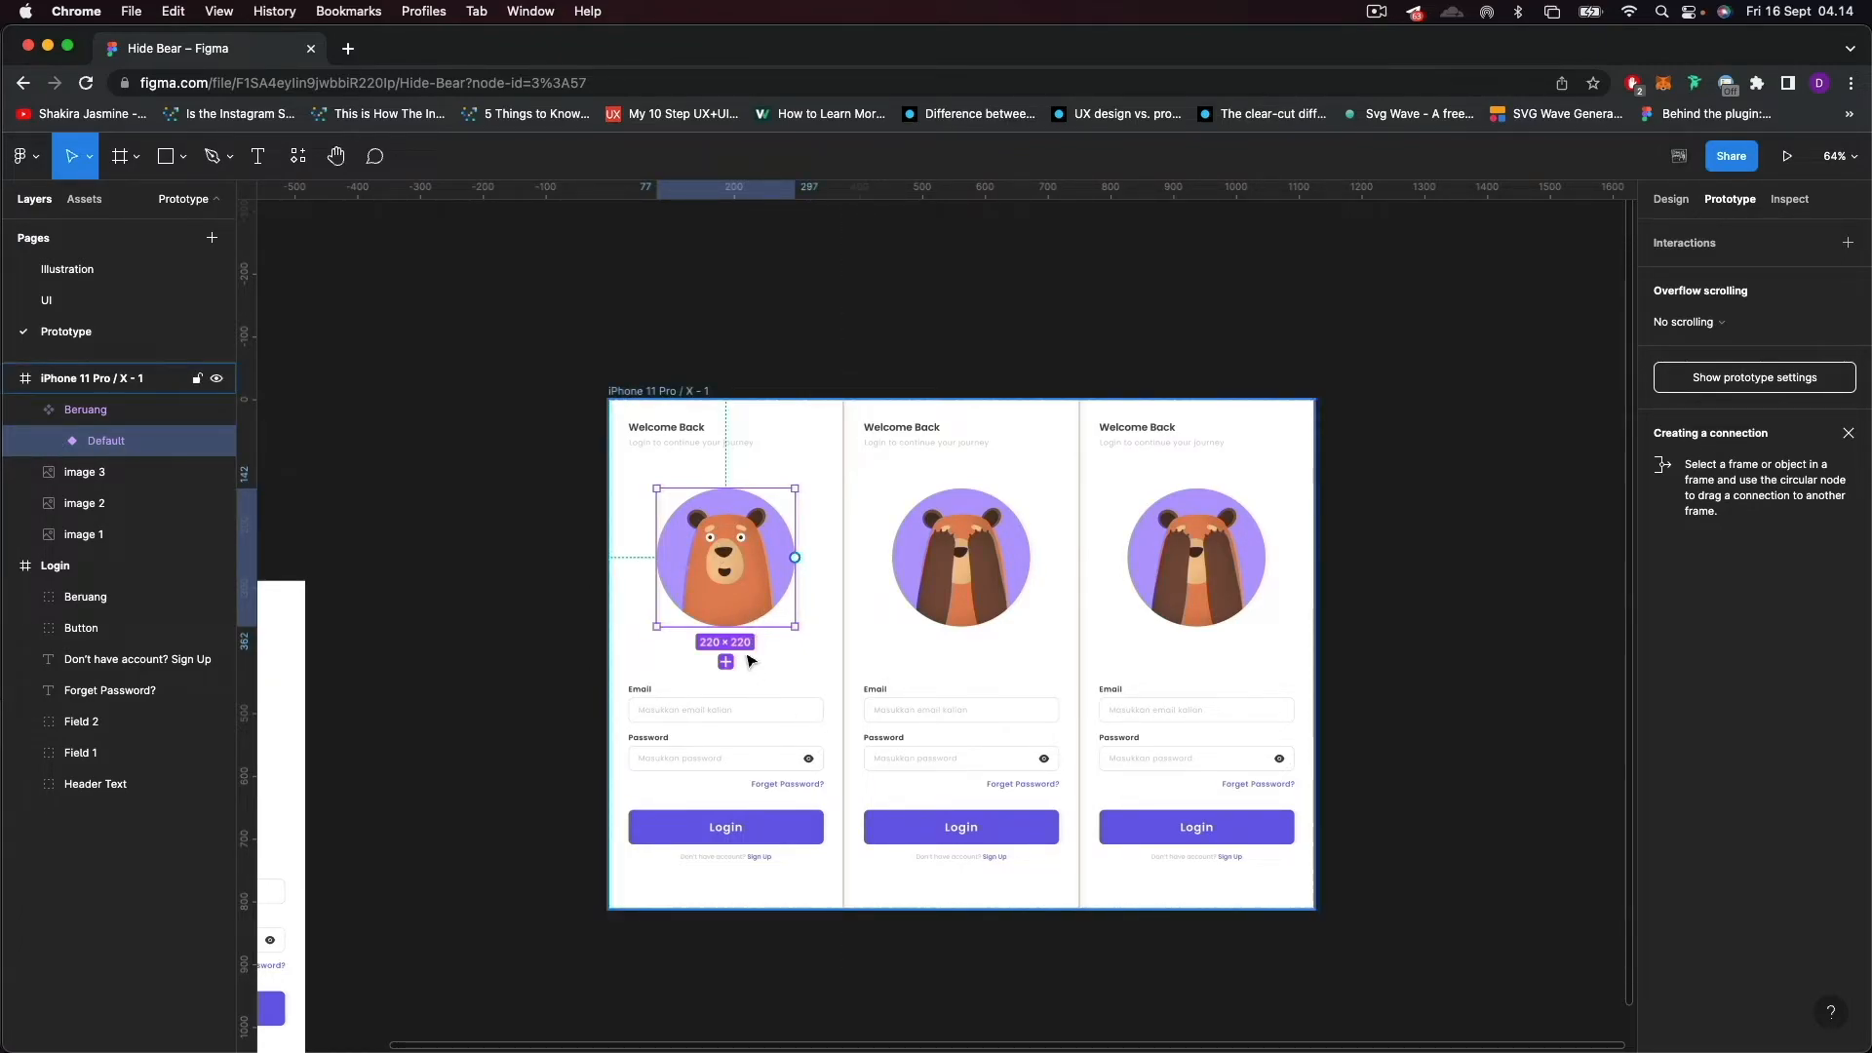
pyautogui.moveTo(752, 625); pyautogui.dragTo(763, 907)
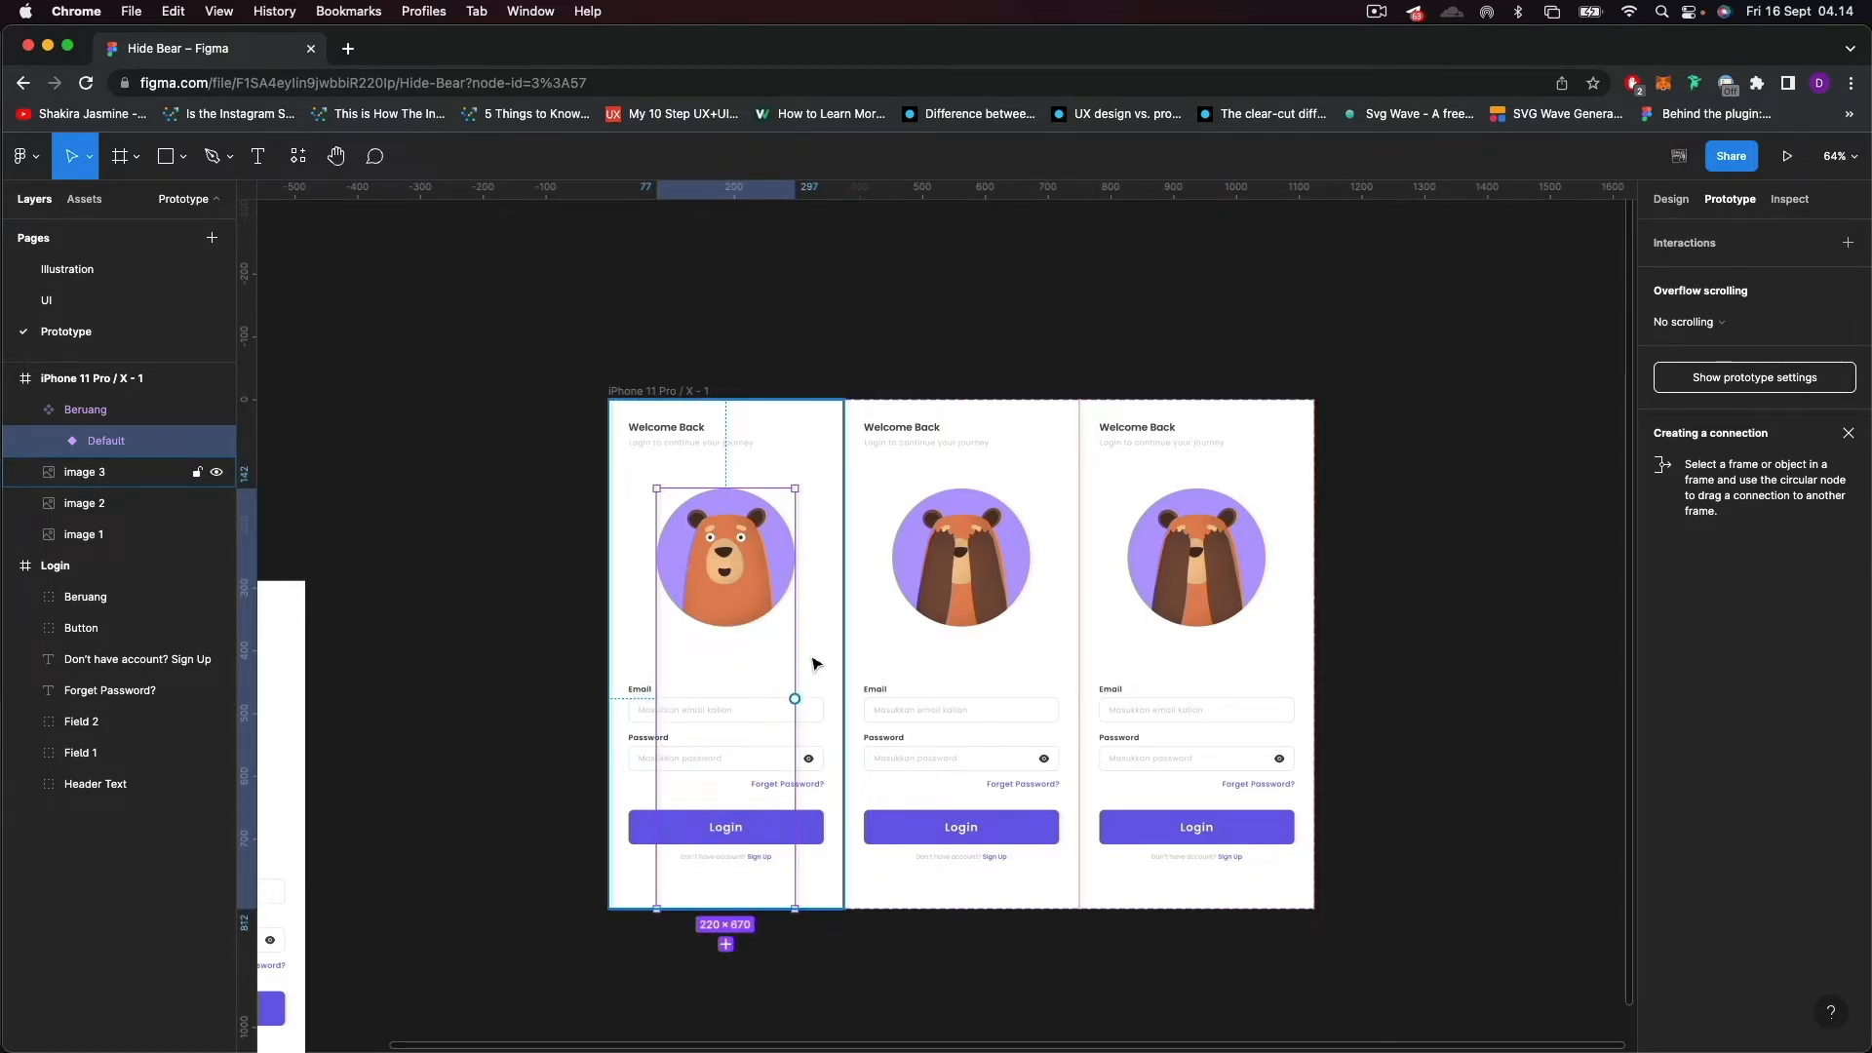
pyautogui.moveTo(795, 669); pyautogui.dragTo(841, 666)
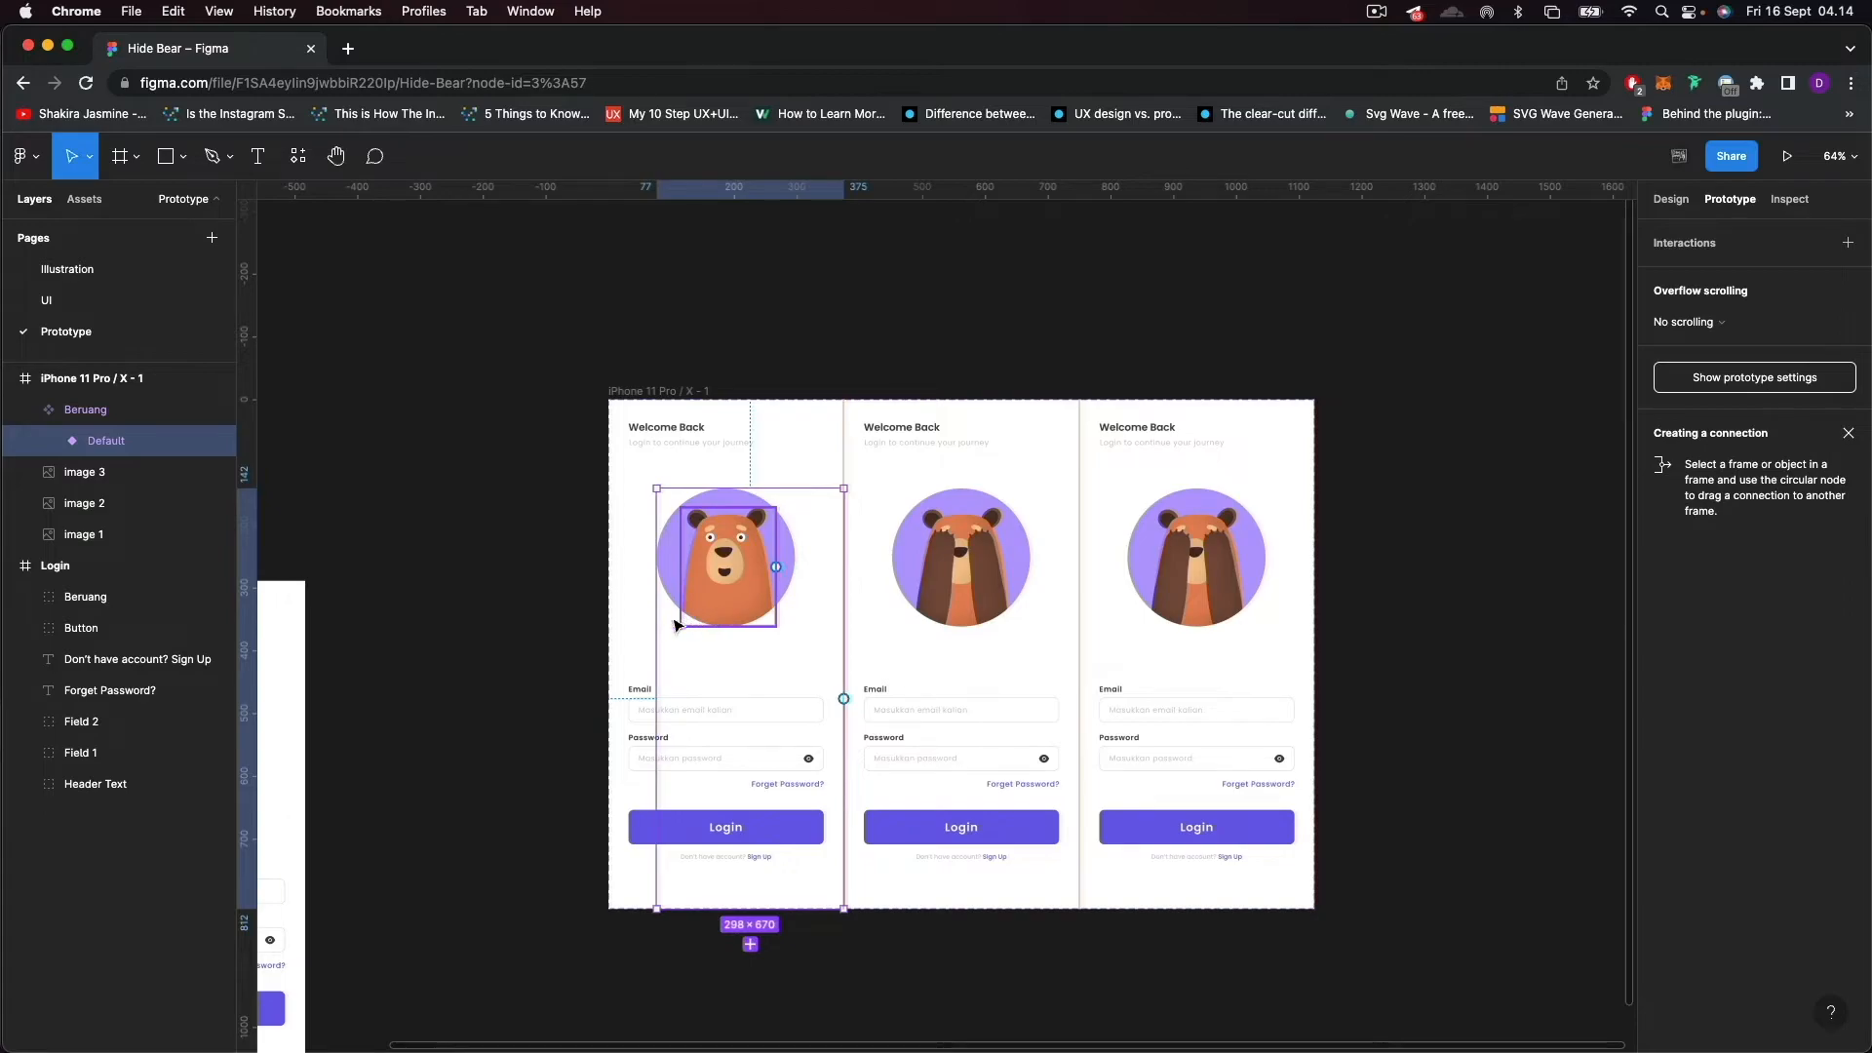
pyautogui.moveTo(656, 673); pyautogui.dragTo(608, 673)
pyautogui.moveTo(704, 490); pyautogui.dragTo(704, 398)
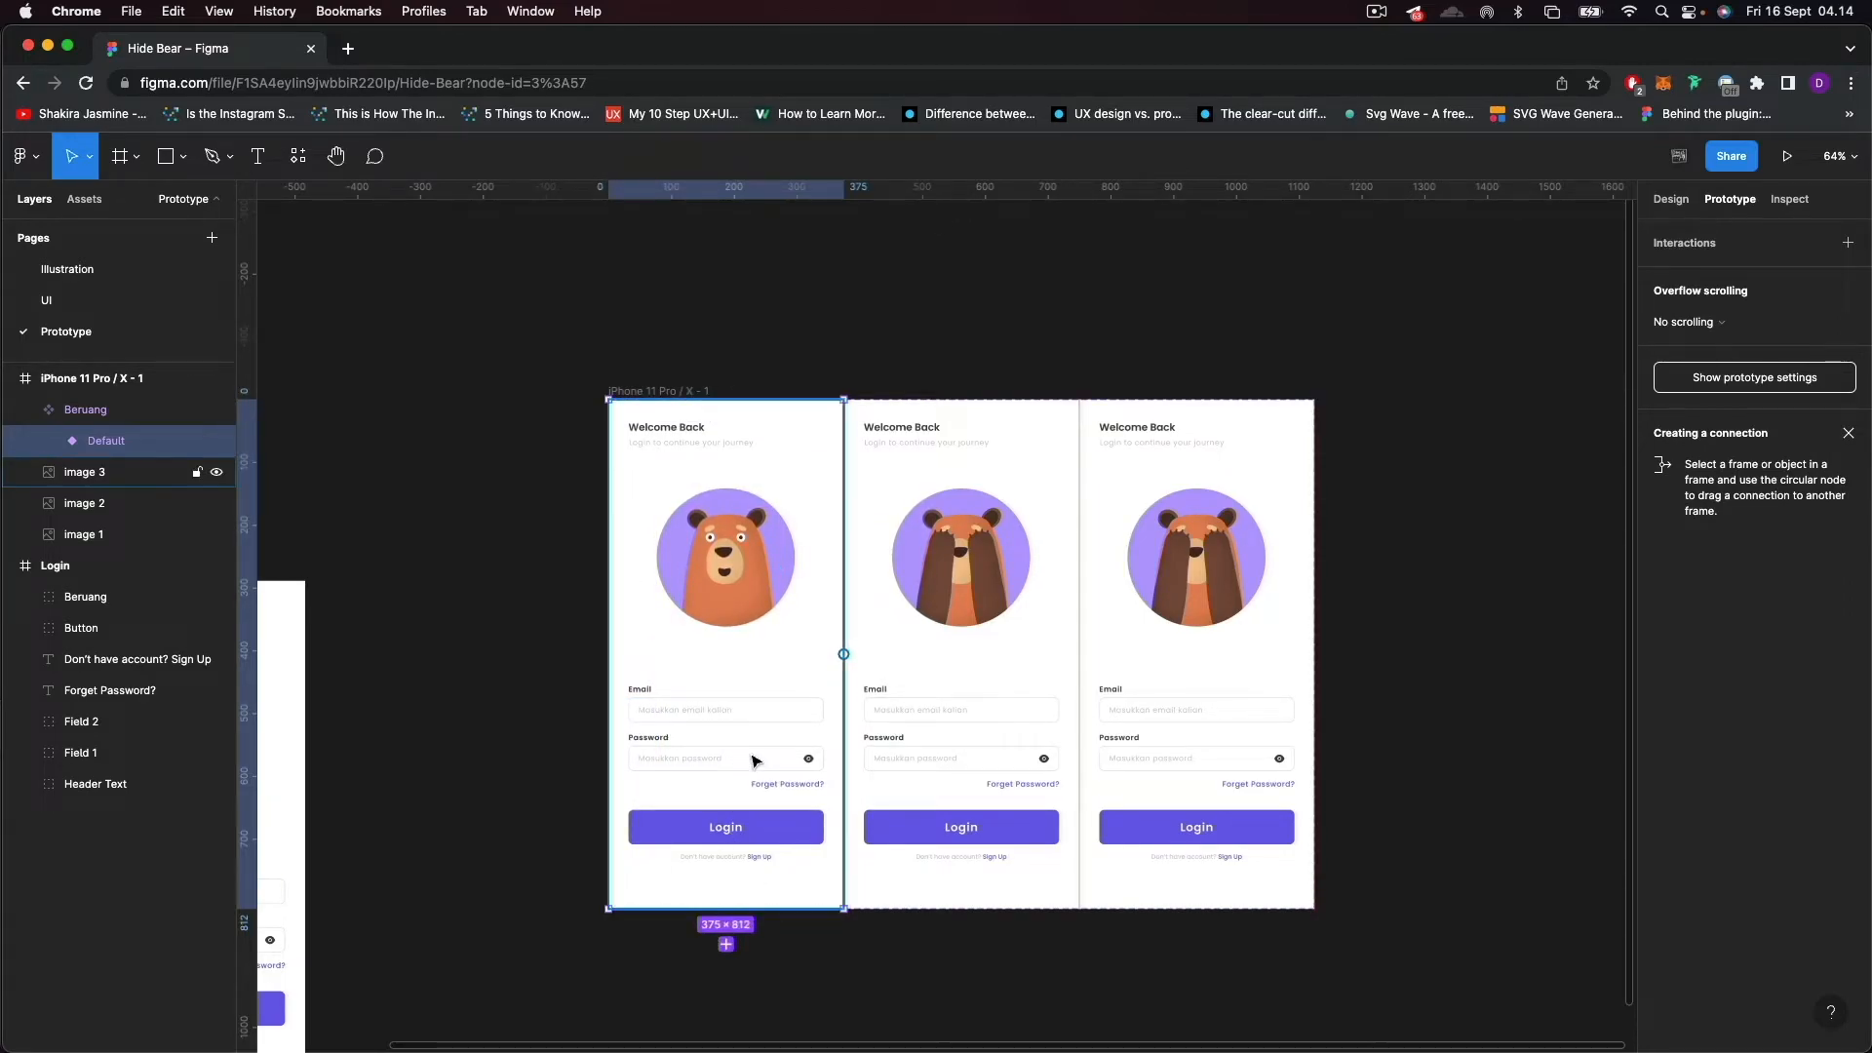
# Rename the Default variant of the Beruang component set as Normal.
pyautogui.scroll(5, 752, 756)
pyautogui.hscroll(-10, 605, 673)
pyautogui.moveTo(1322, 600); pyautogui.dragTo(836, 746)
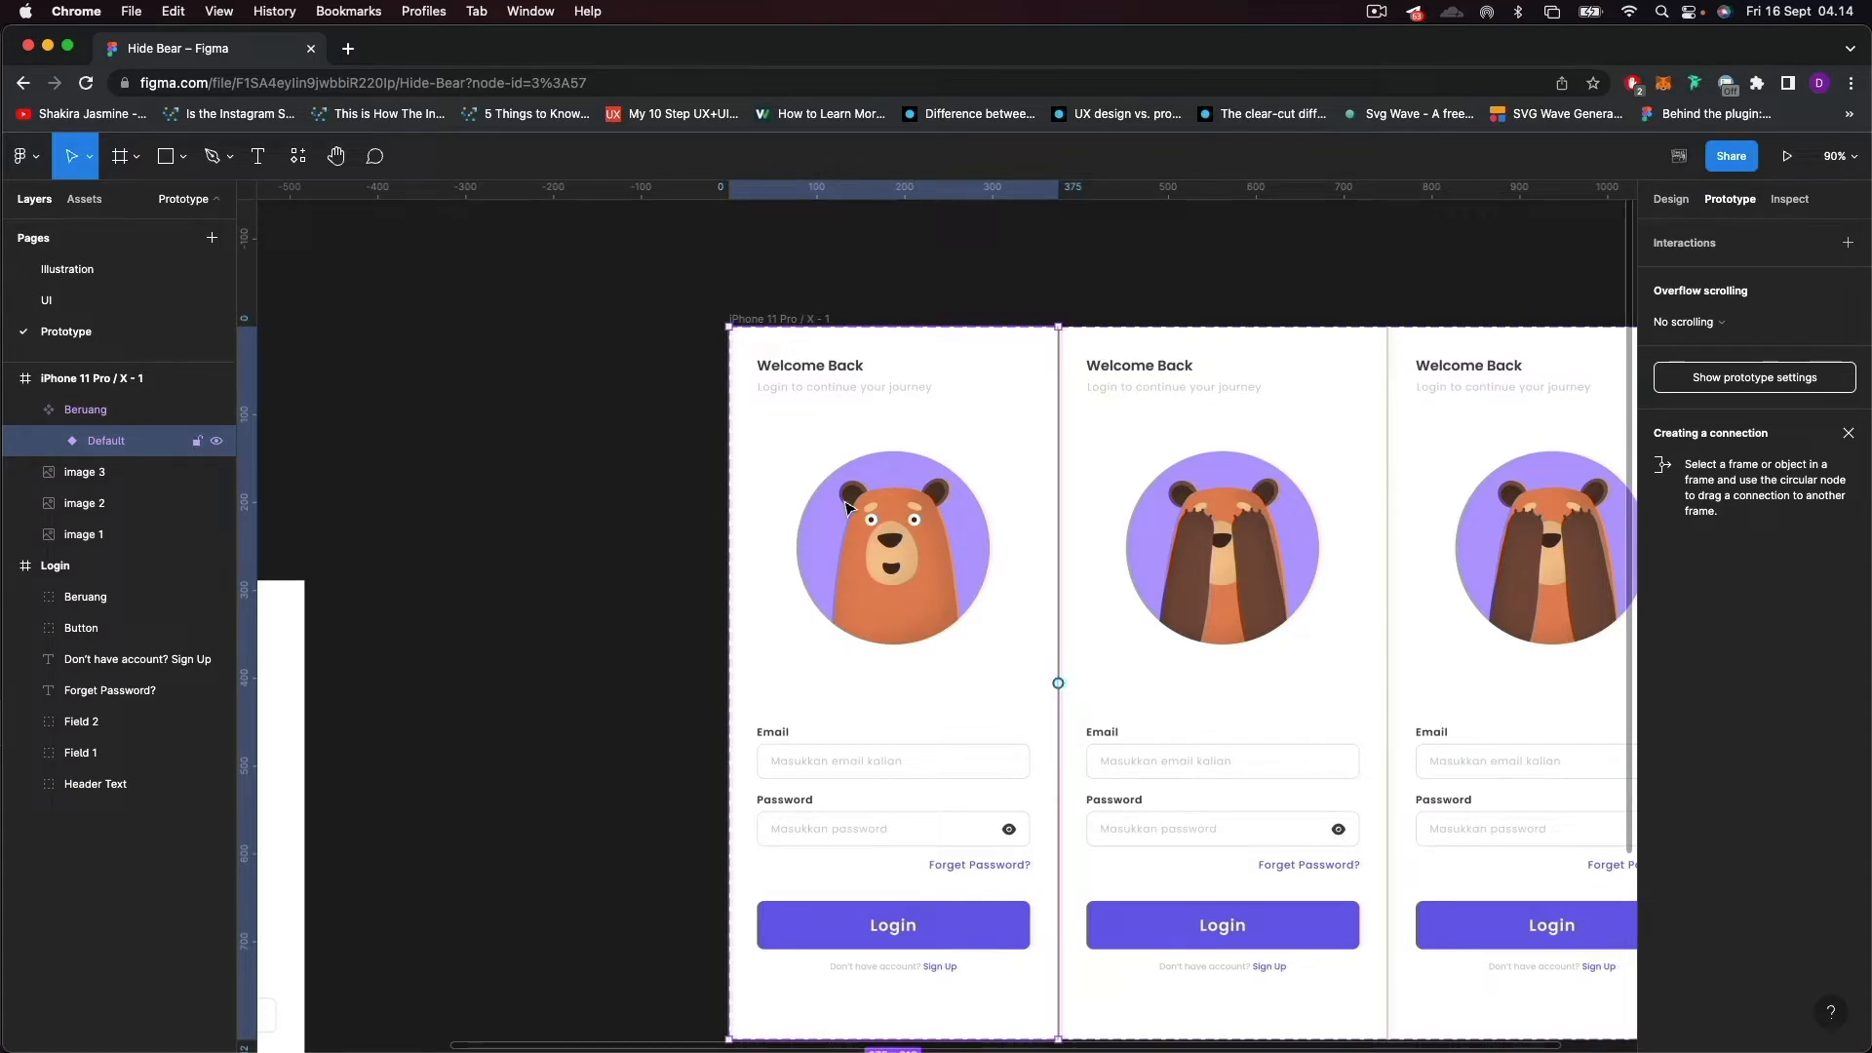
pyautogui.keyDown('super'); pyautogui.click(907, 519); pyautogui.keyUp('super')
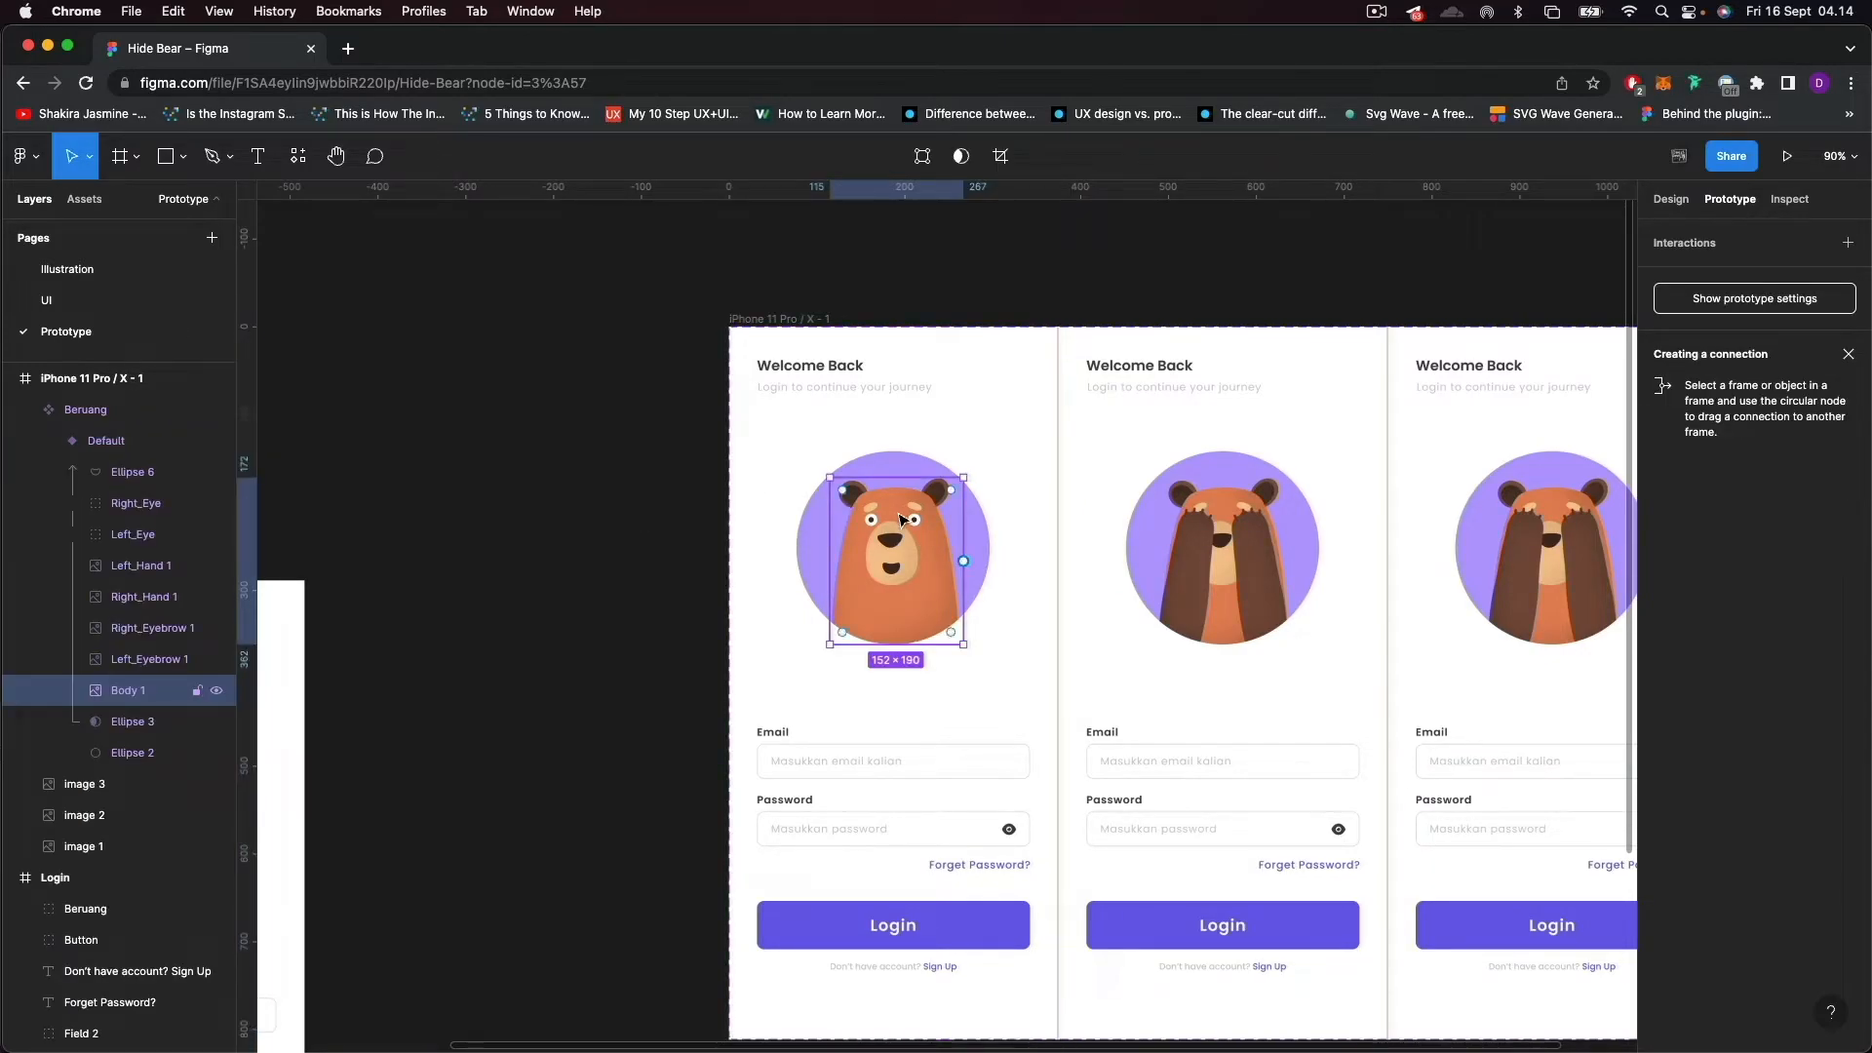
pyautogui.click(50, 442)
pyautogui.click(117, 444)
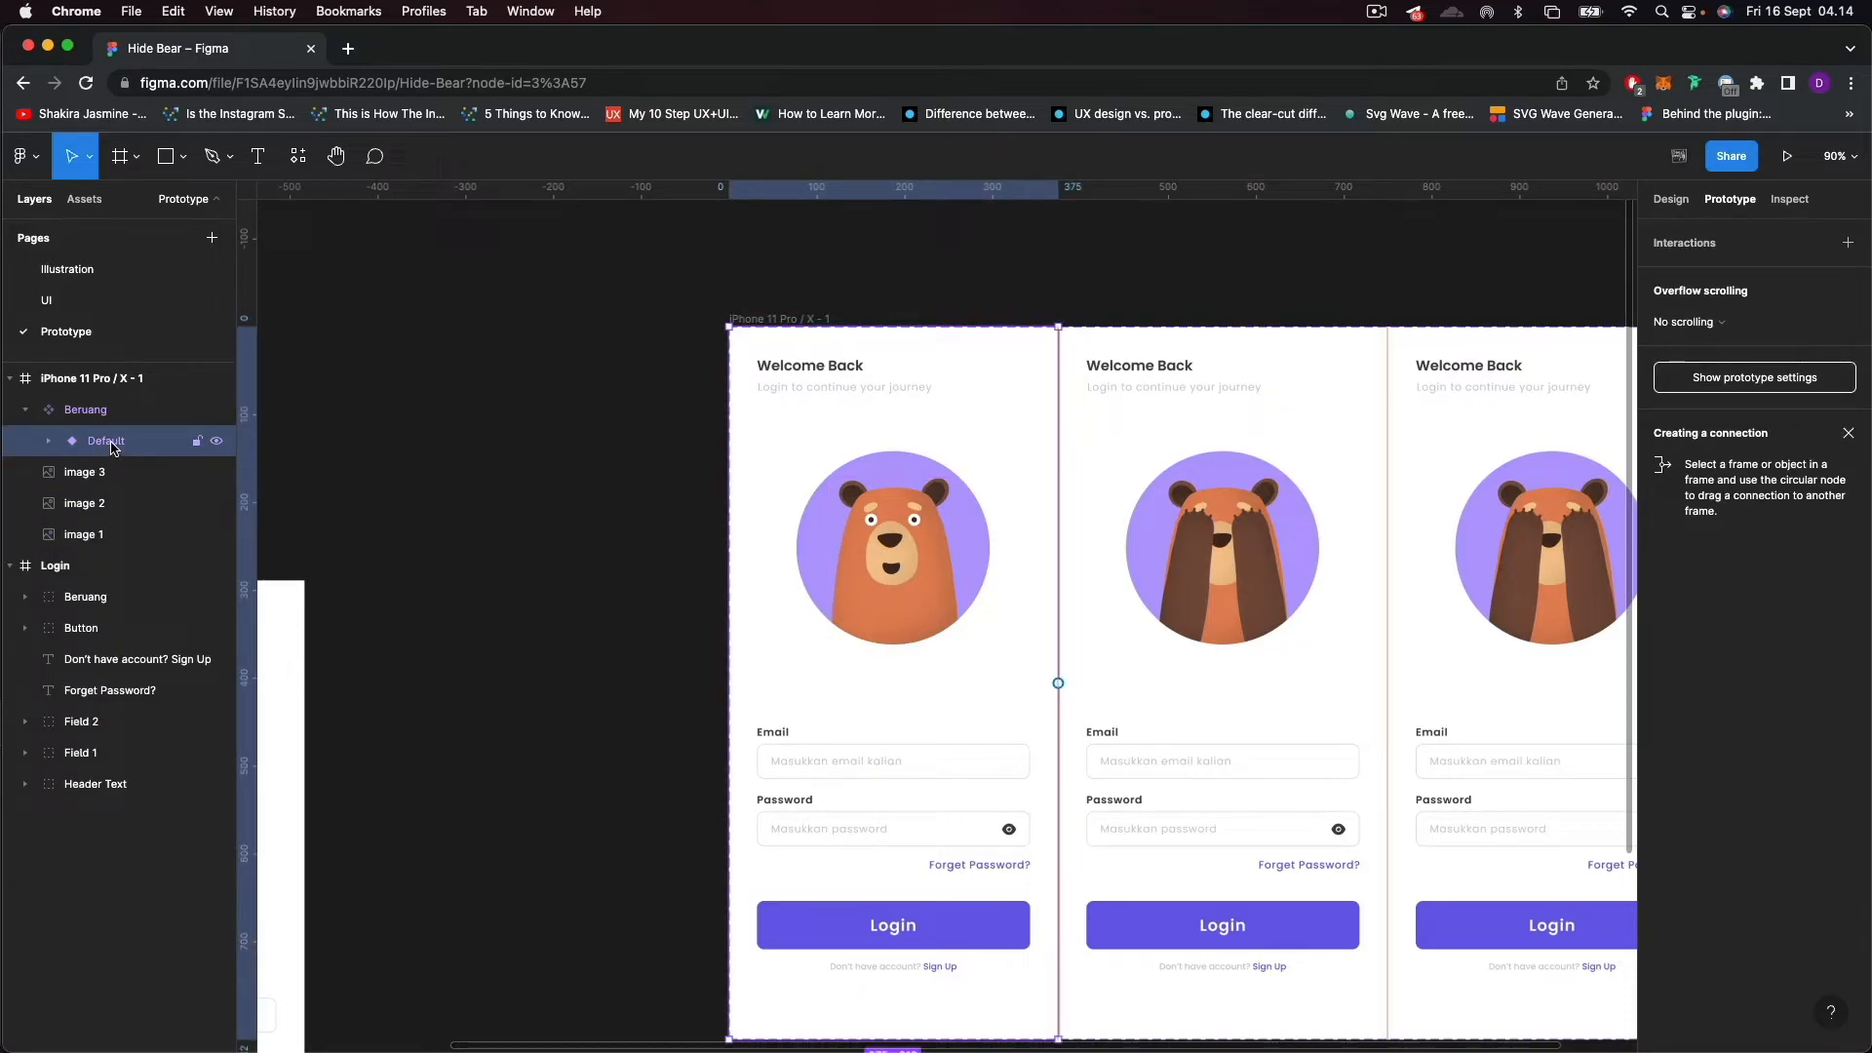
pyautogui.doubleClick(112, 443)
pyautogui.click(162, 449)
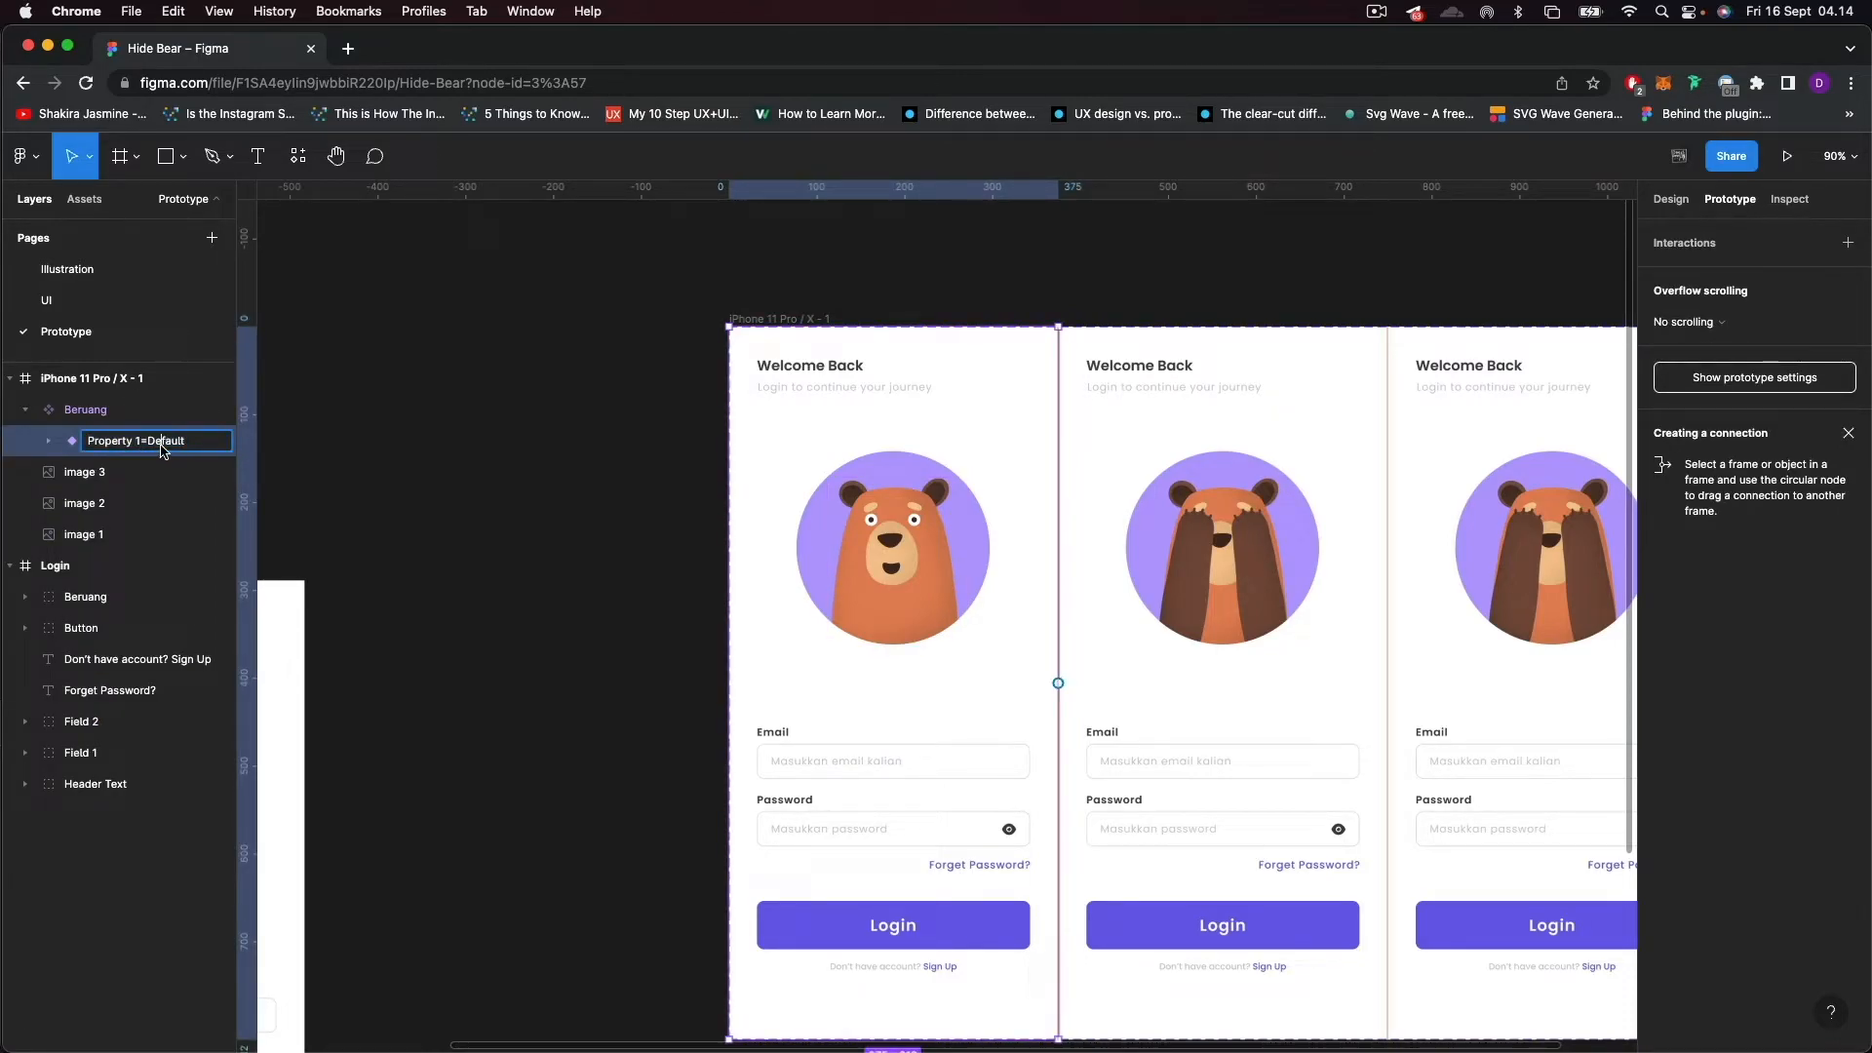
pyautogui.moveTo(188, 447); pyautogui.dragTo(151, 450)
pyautogui.write('Norm')
pyautogui.press('Return')
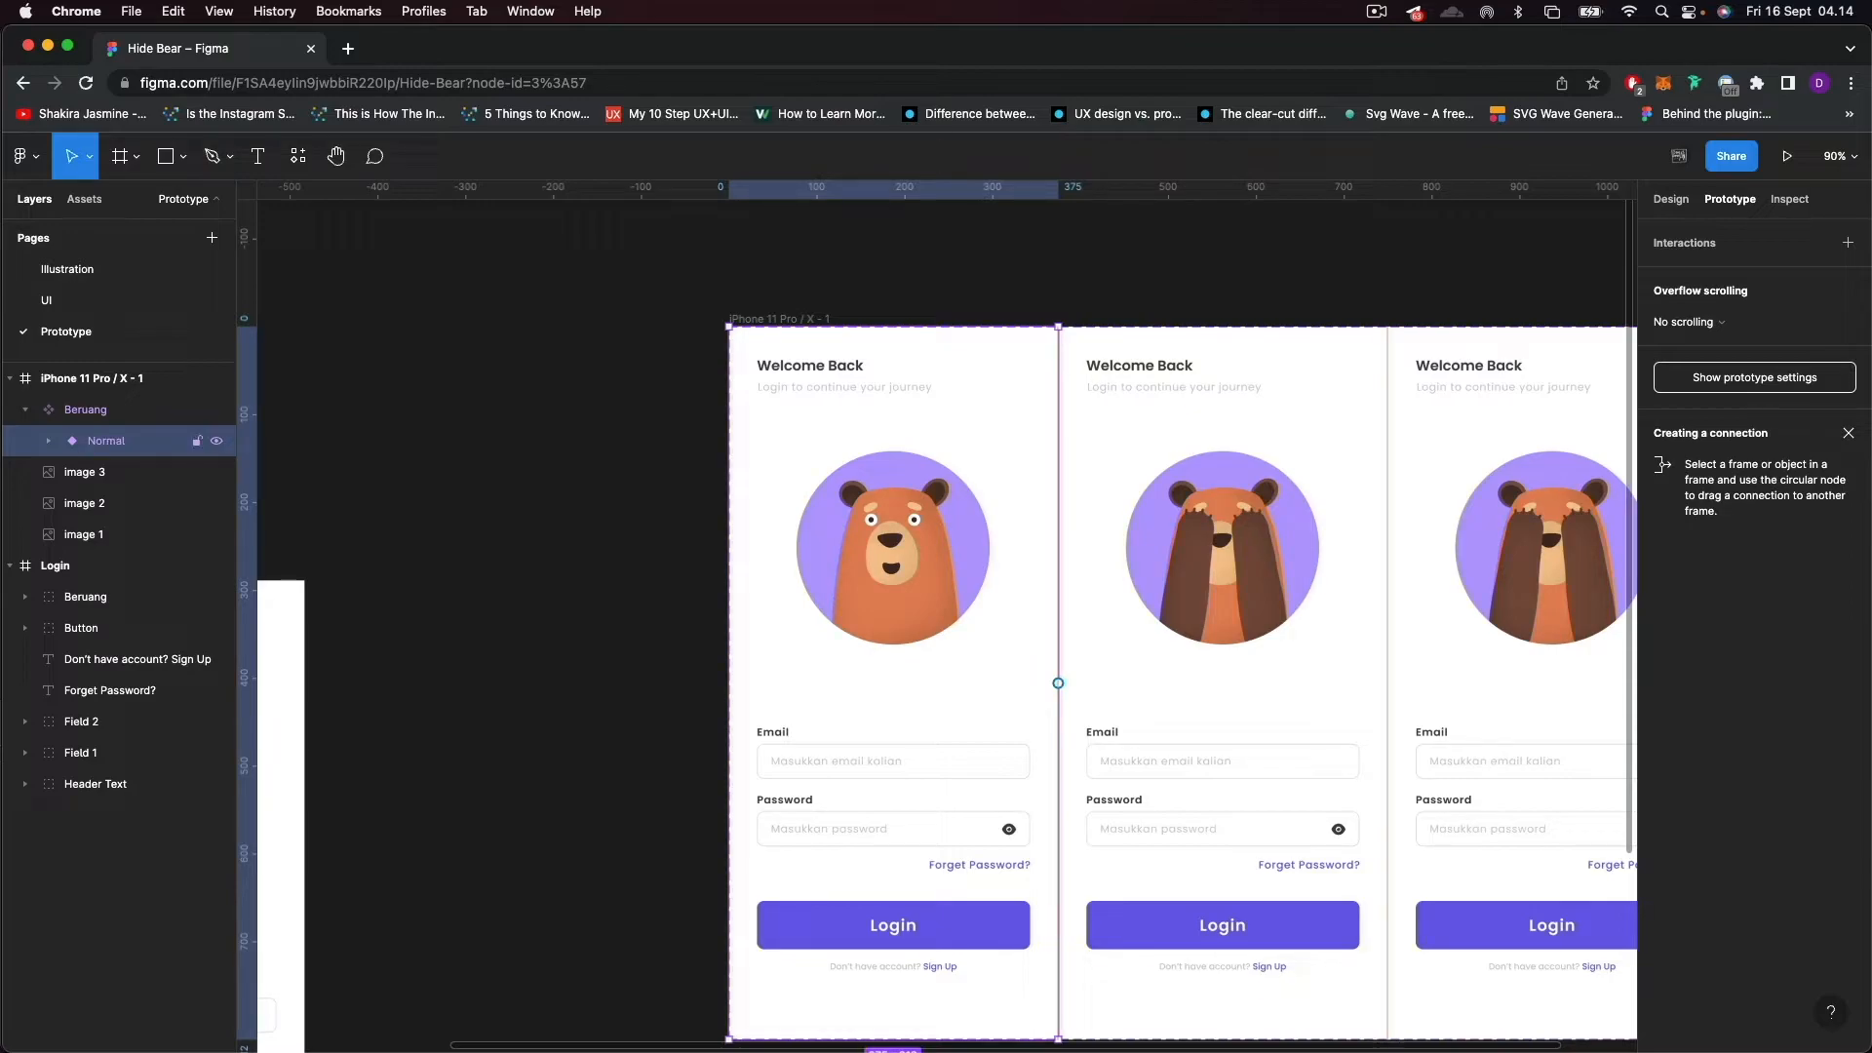
# Group all layers inside the Normal variant, from Ellipse 6 to Ellipse 2, and name the group Illustration.
pyautogui.click(48, 440)
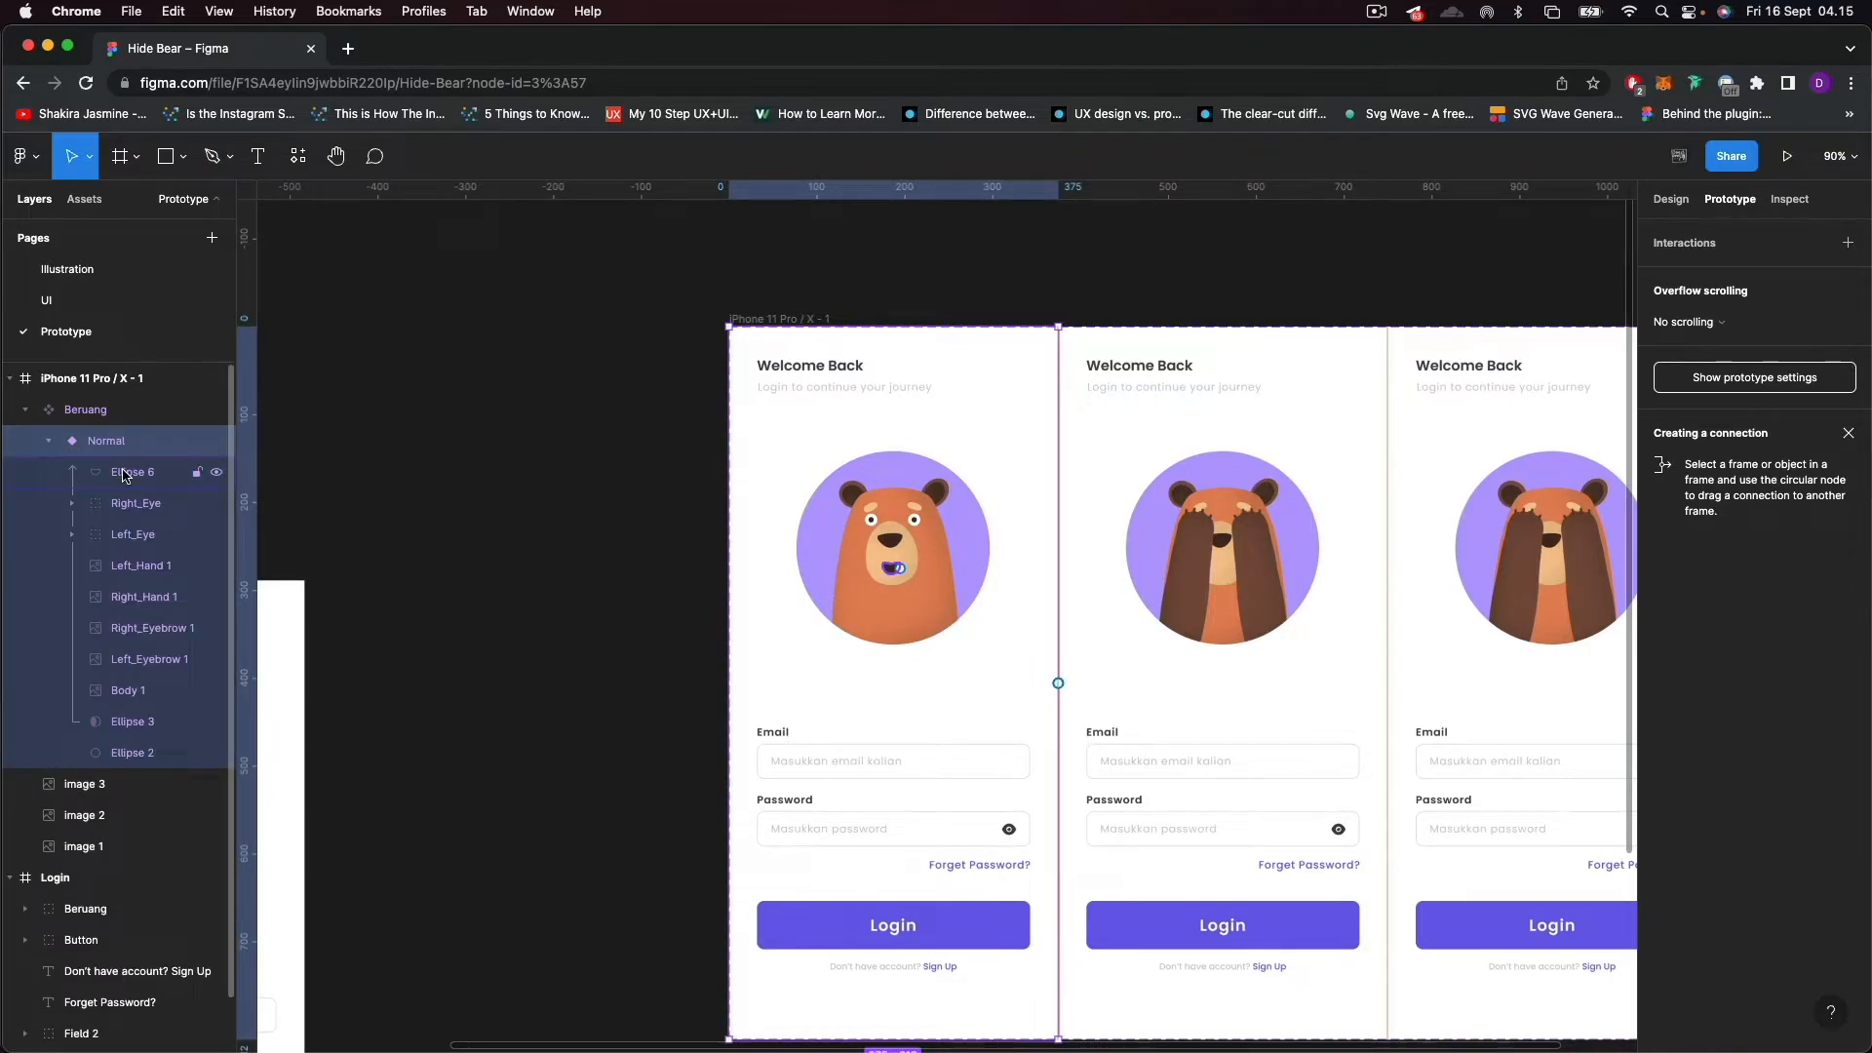
pyautogui.click(127, 474)
pyautogui.keyDown('shift'); pyautogui.click(132, 752); pyautogui.keyUp('shift')
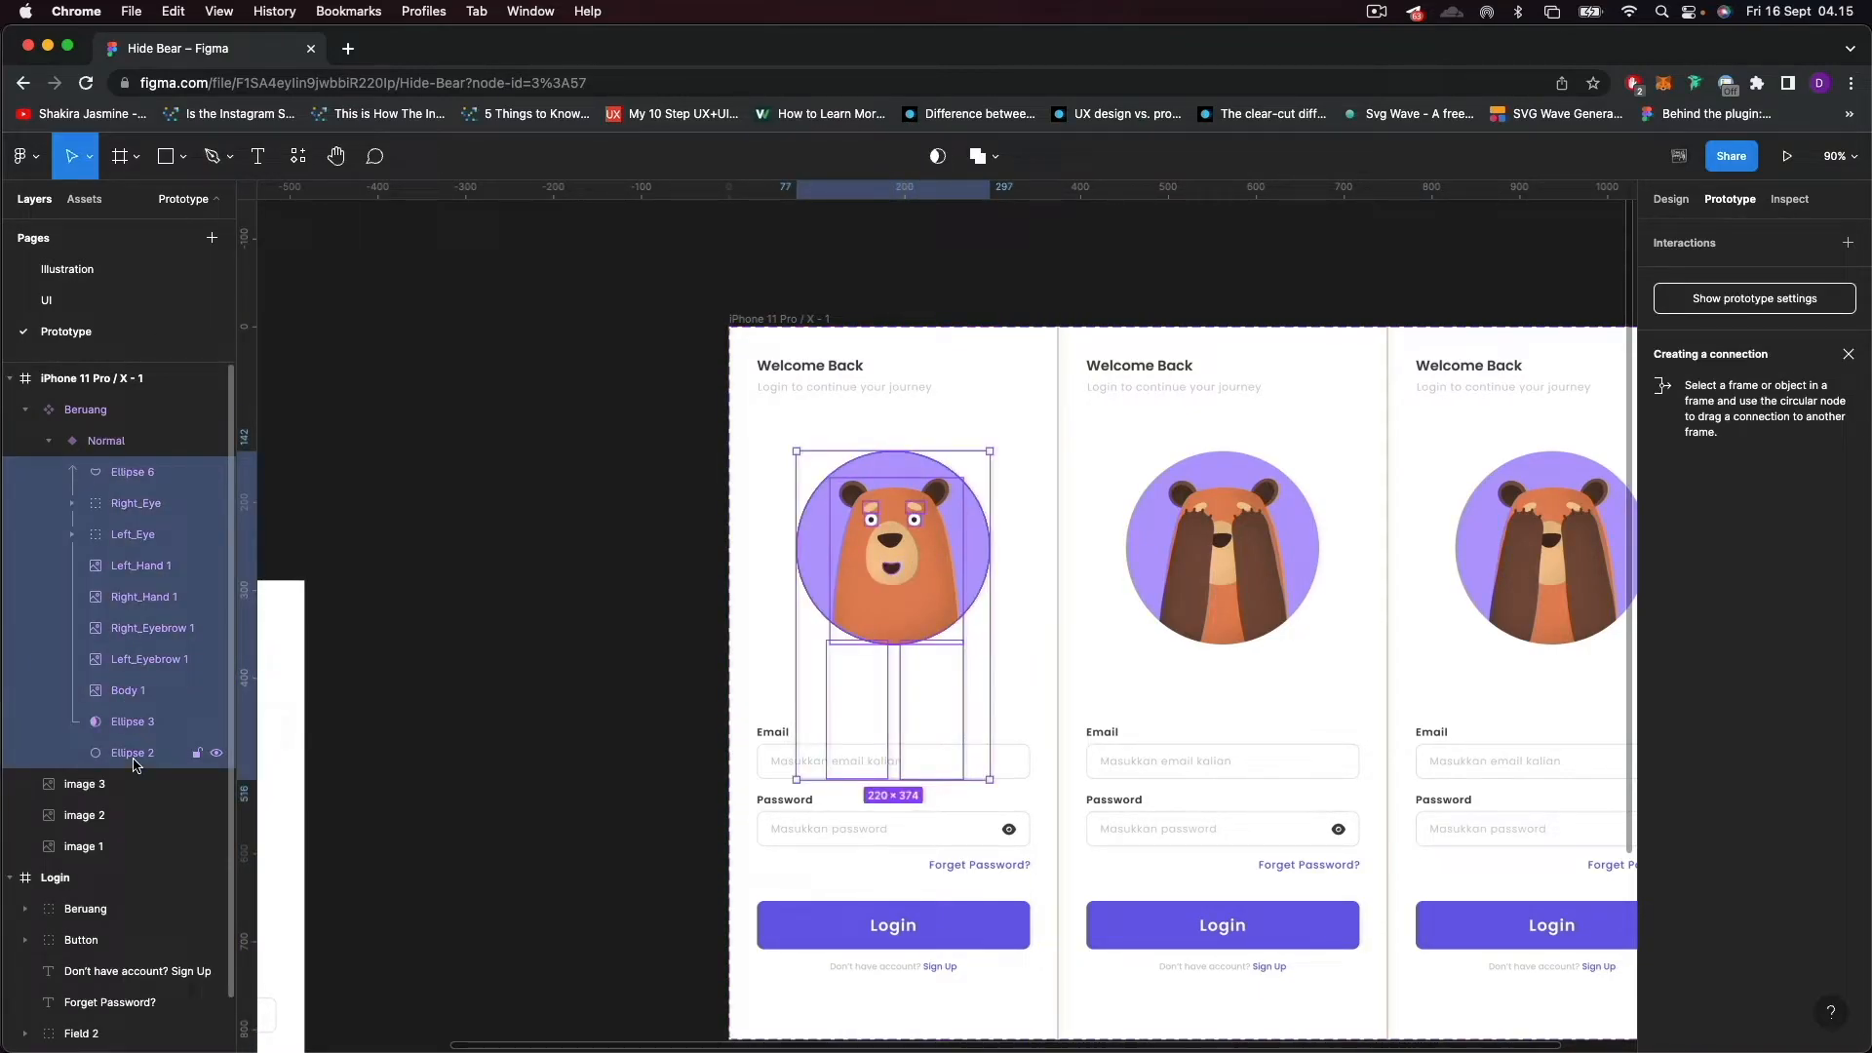
pyautogui.press('super+g')
pyautogui.doubleClick(132, 471)
pyautogui.write('Illustration')
pyautogui.press('Return')
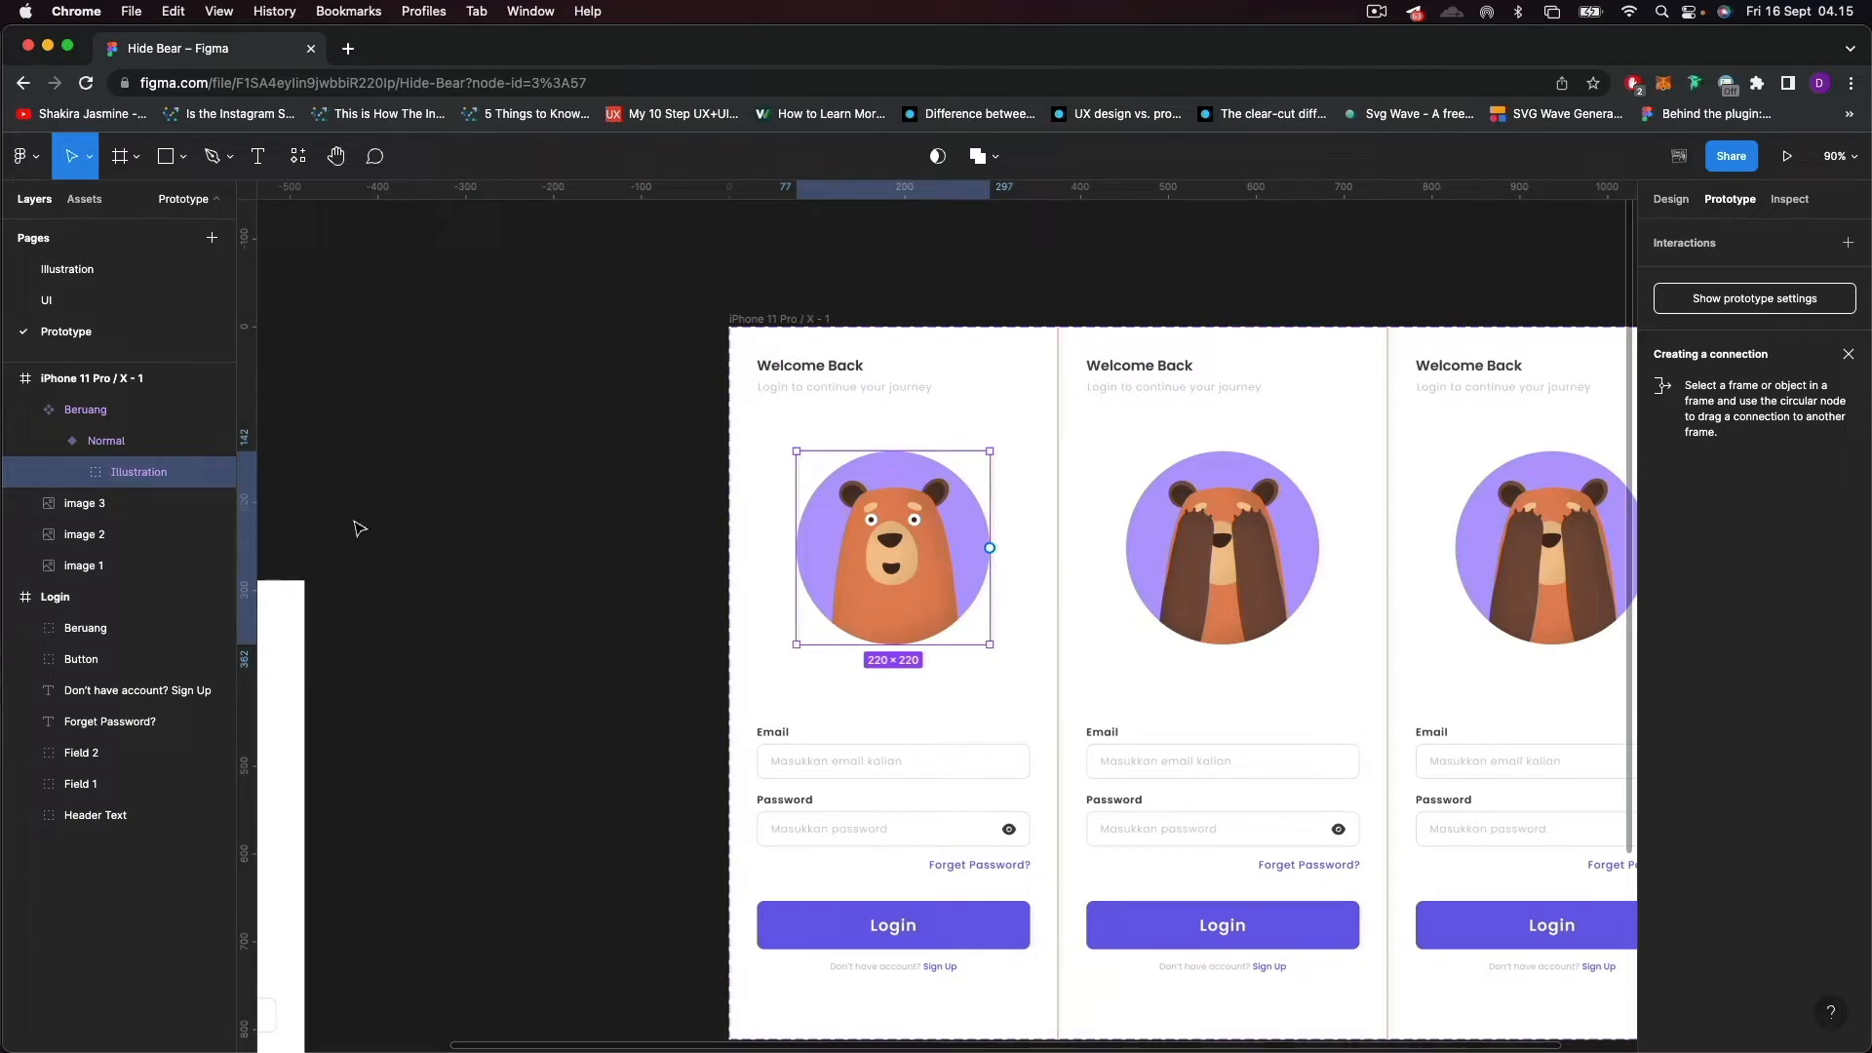
# Draw a 326 × 149 rectangle over the first screen's email and password fields and order it beneath the Illustration group.
pyautogui.scroll(3, 702, 731)
pyautogui.scroll(3, 965, 773)
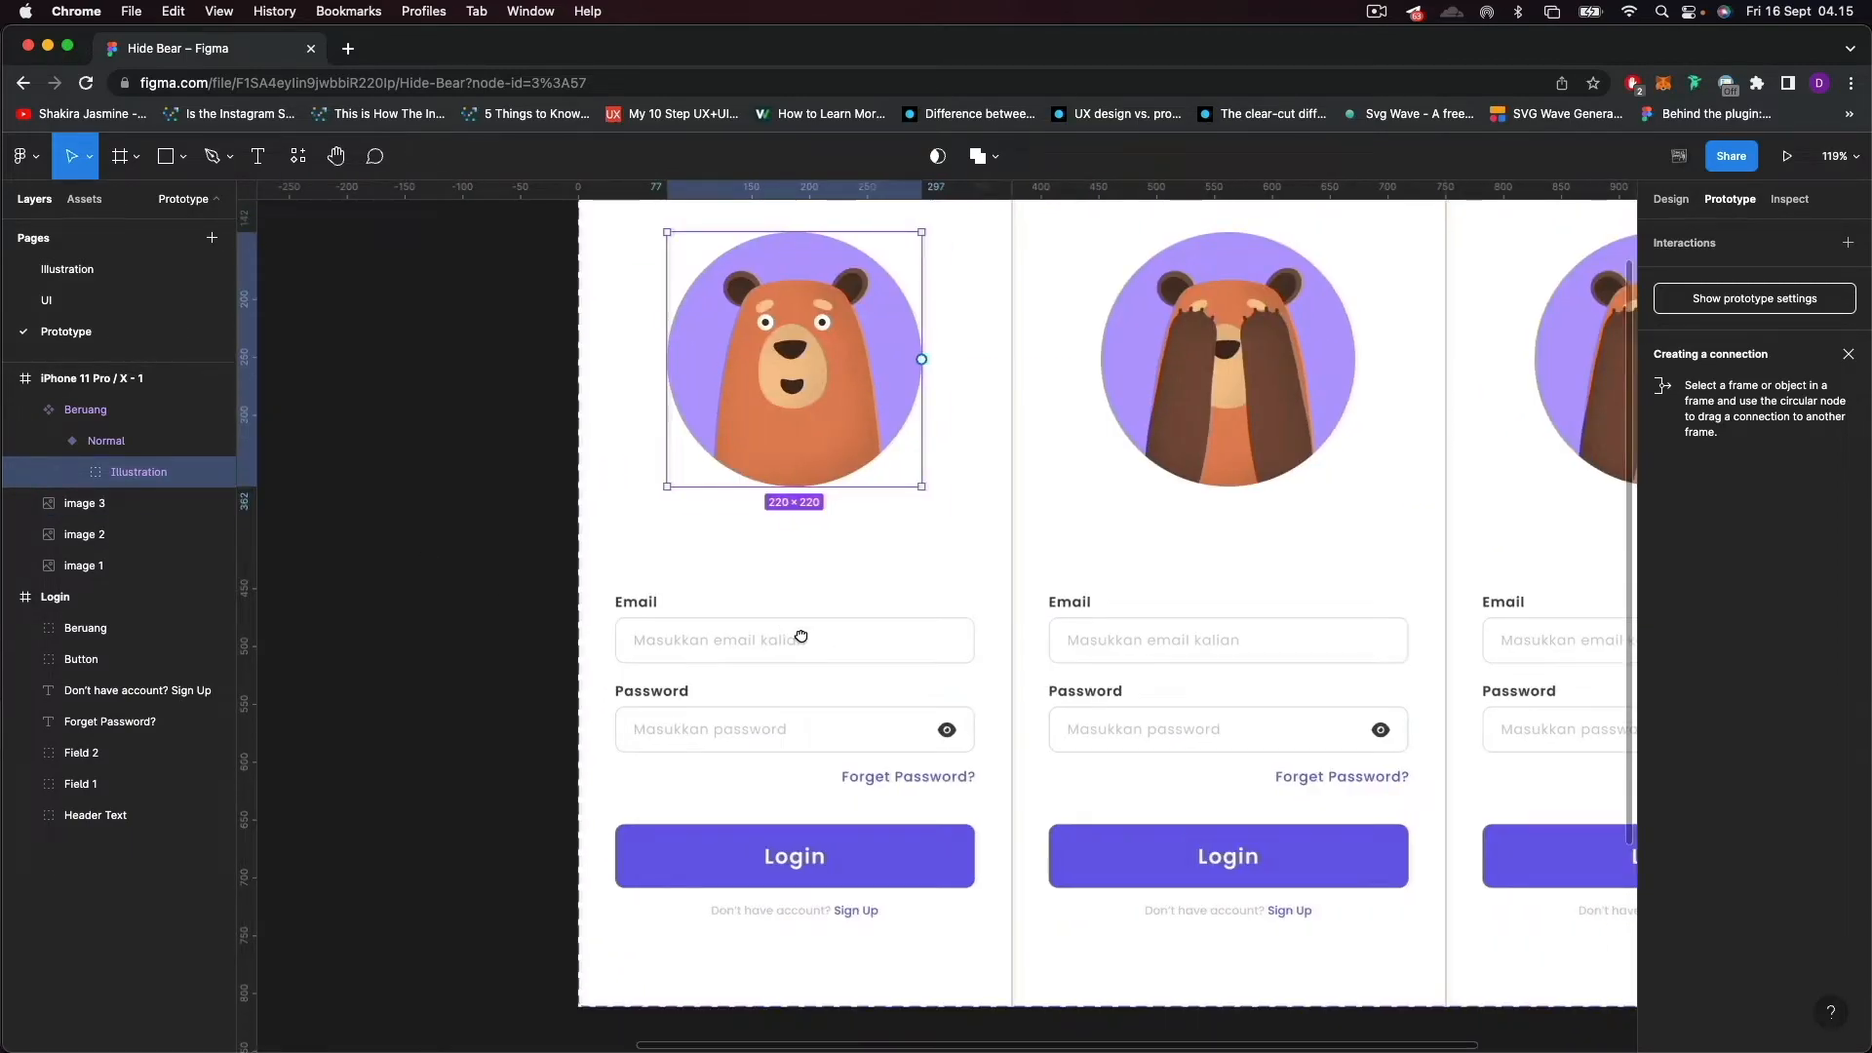
pyautogui.click(162, 158)
pyautogui.moveTo(605, 600)
pyautogui.mouseDown()
pyautogui.moveTo(660, 656)
pyautogui.moveTo(676, 639)
pyautogui.moveTo(688, 673)
pyautogui.mouseUp()
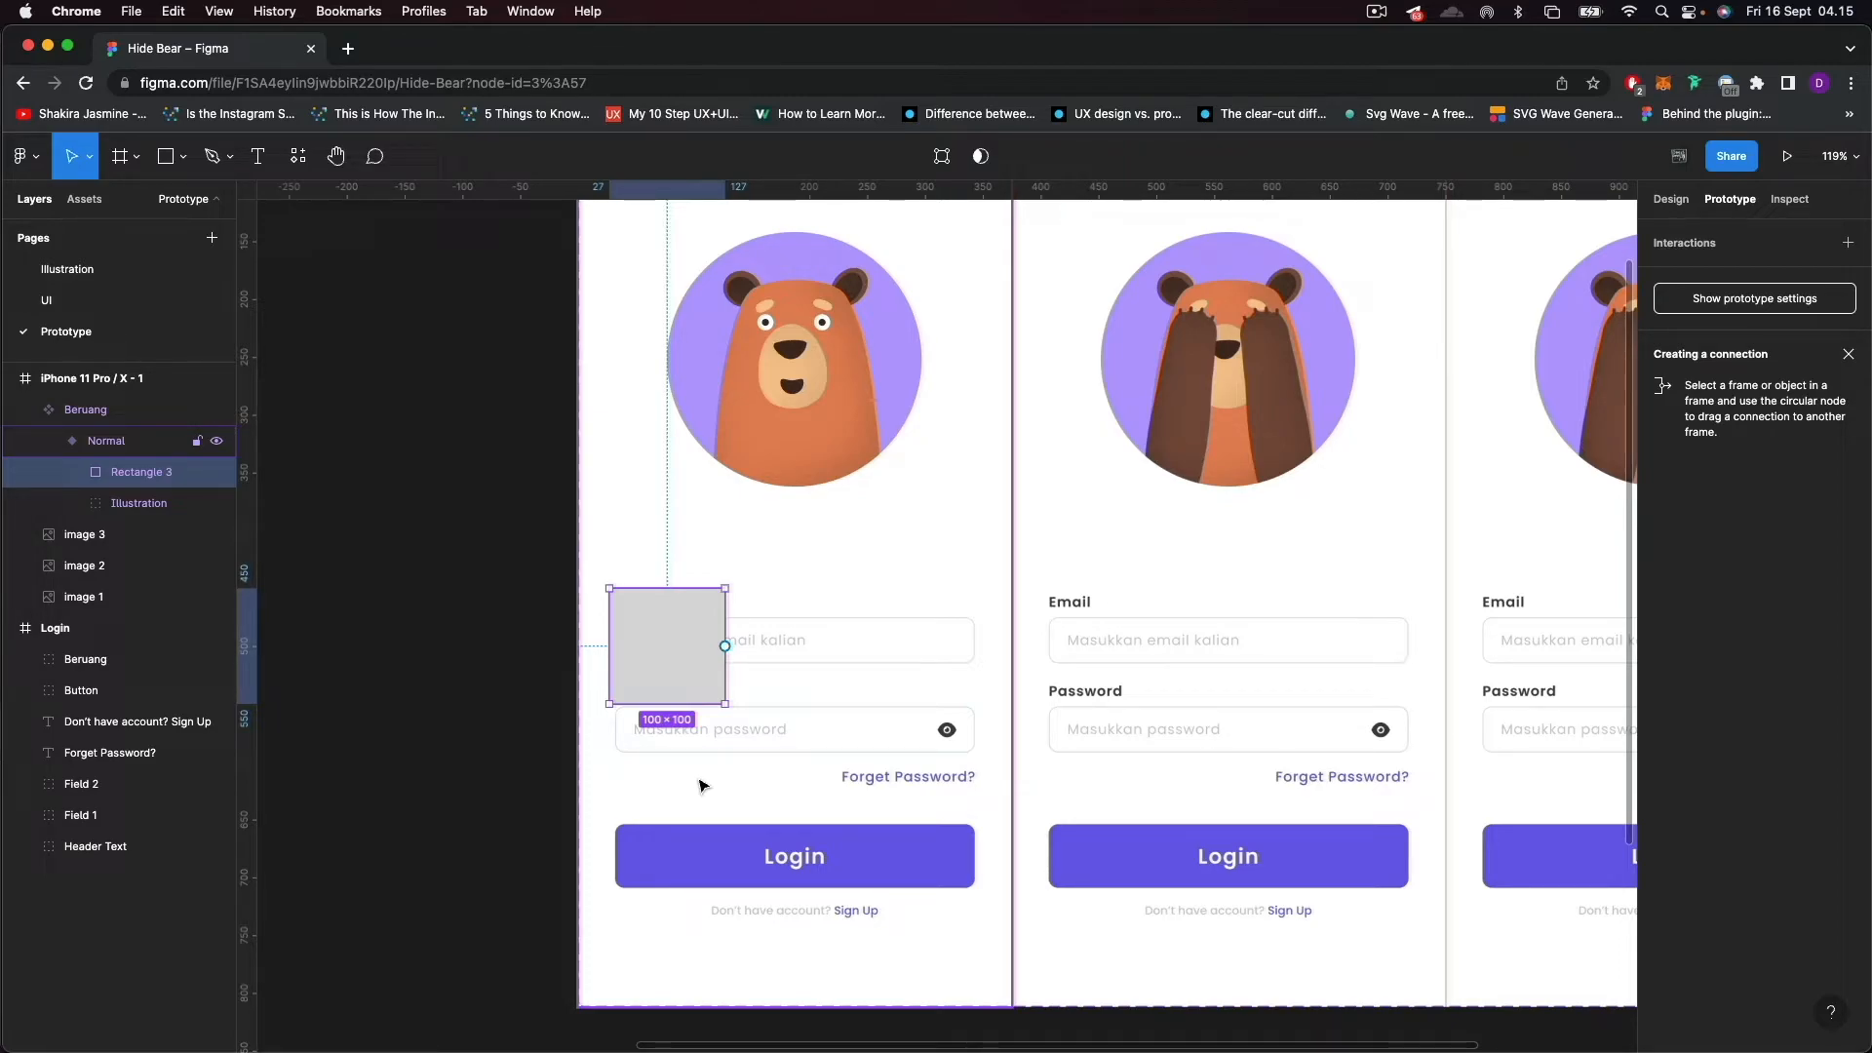
pyautogui.moveTo(725, 702); pyautogui.dragTo(986, 762)
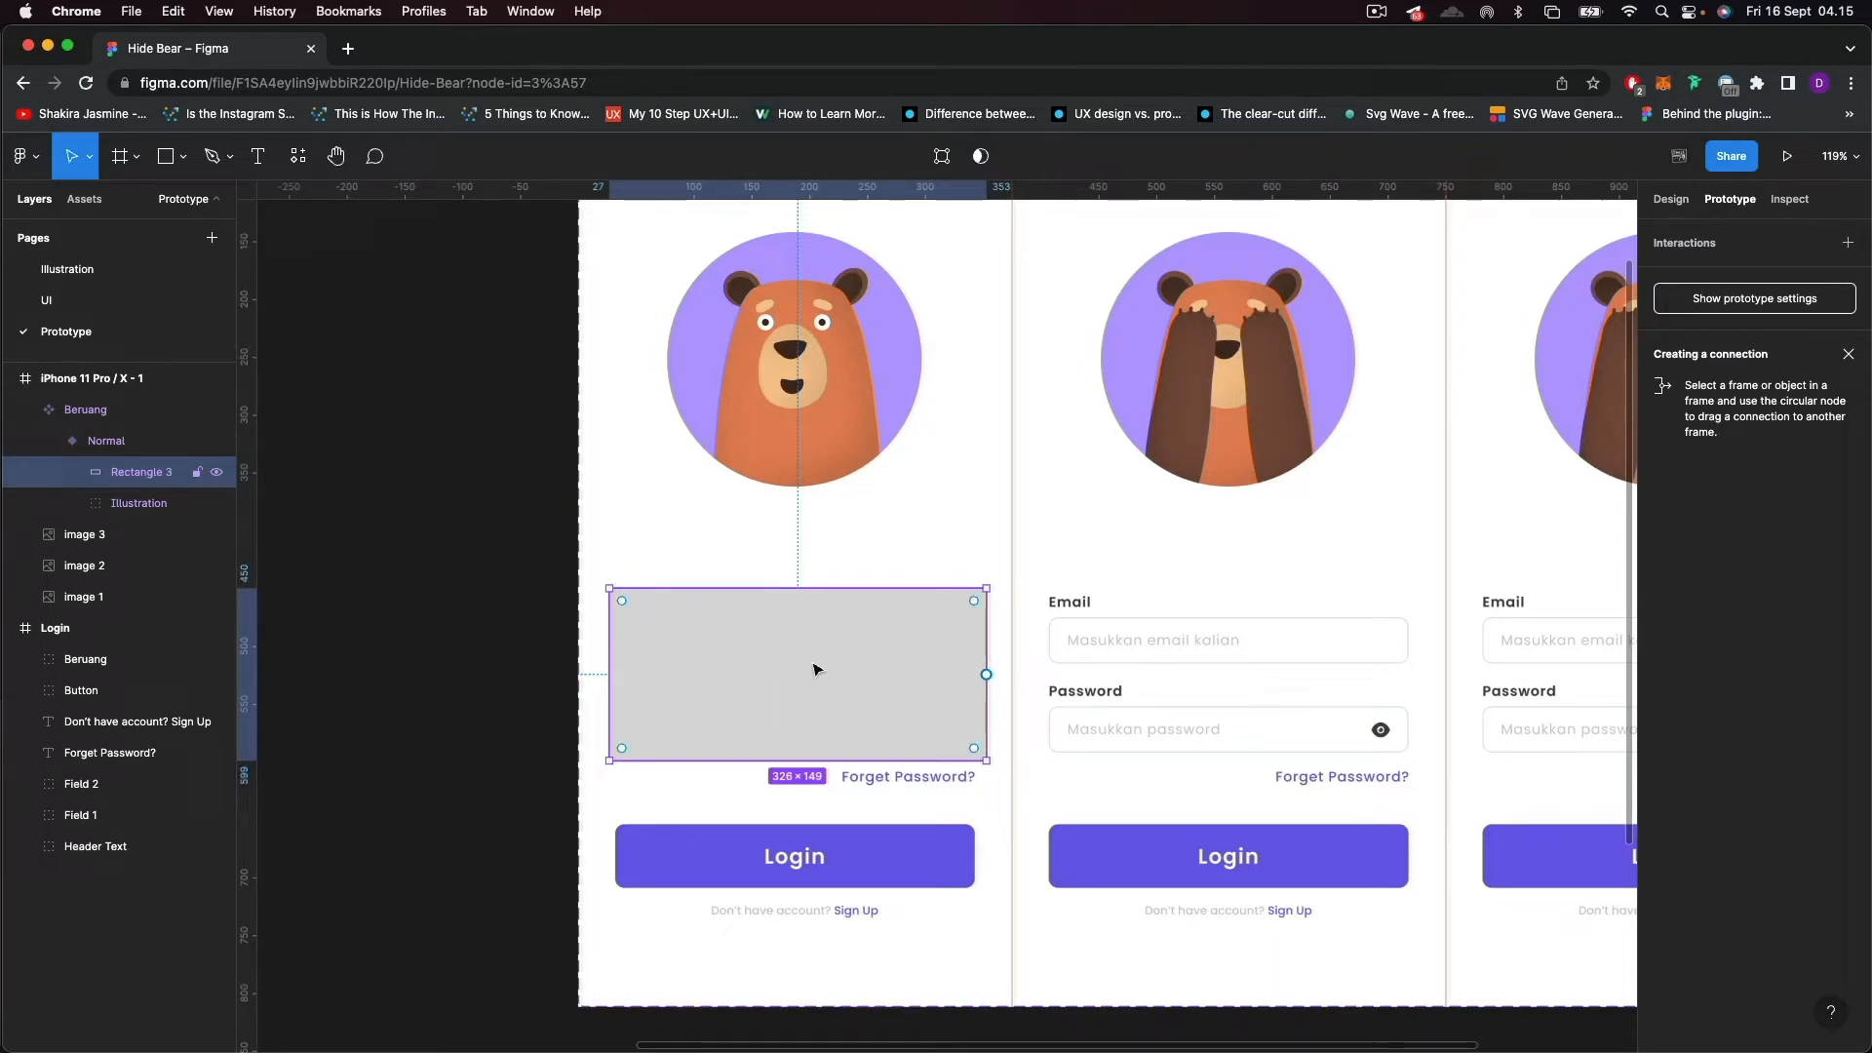
pyautogui.moveTo(138, 503); pyautogui.dragTo(132, 477)
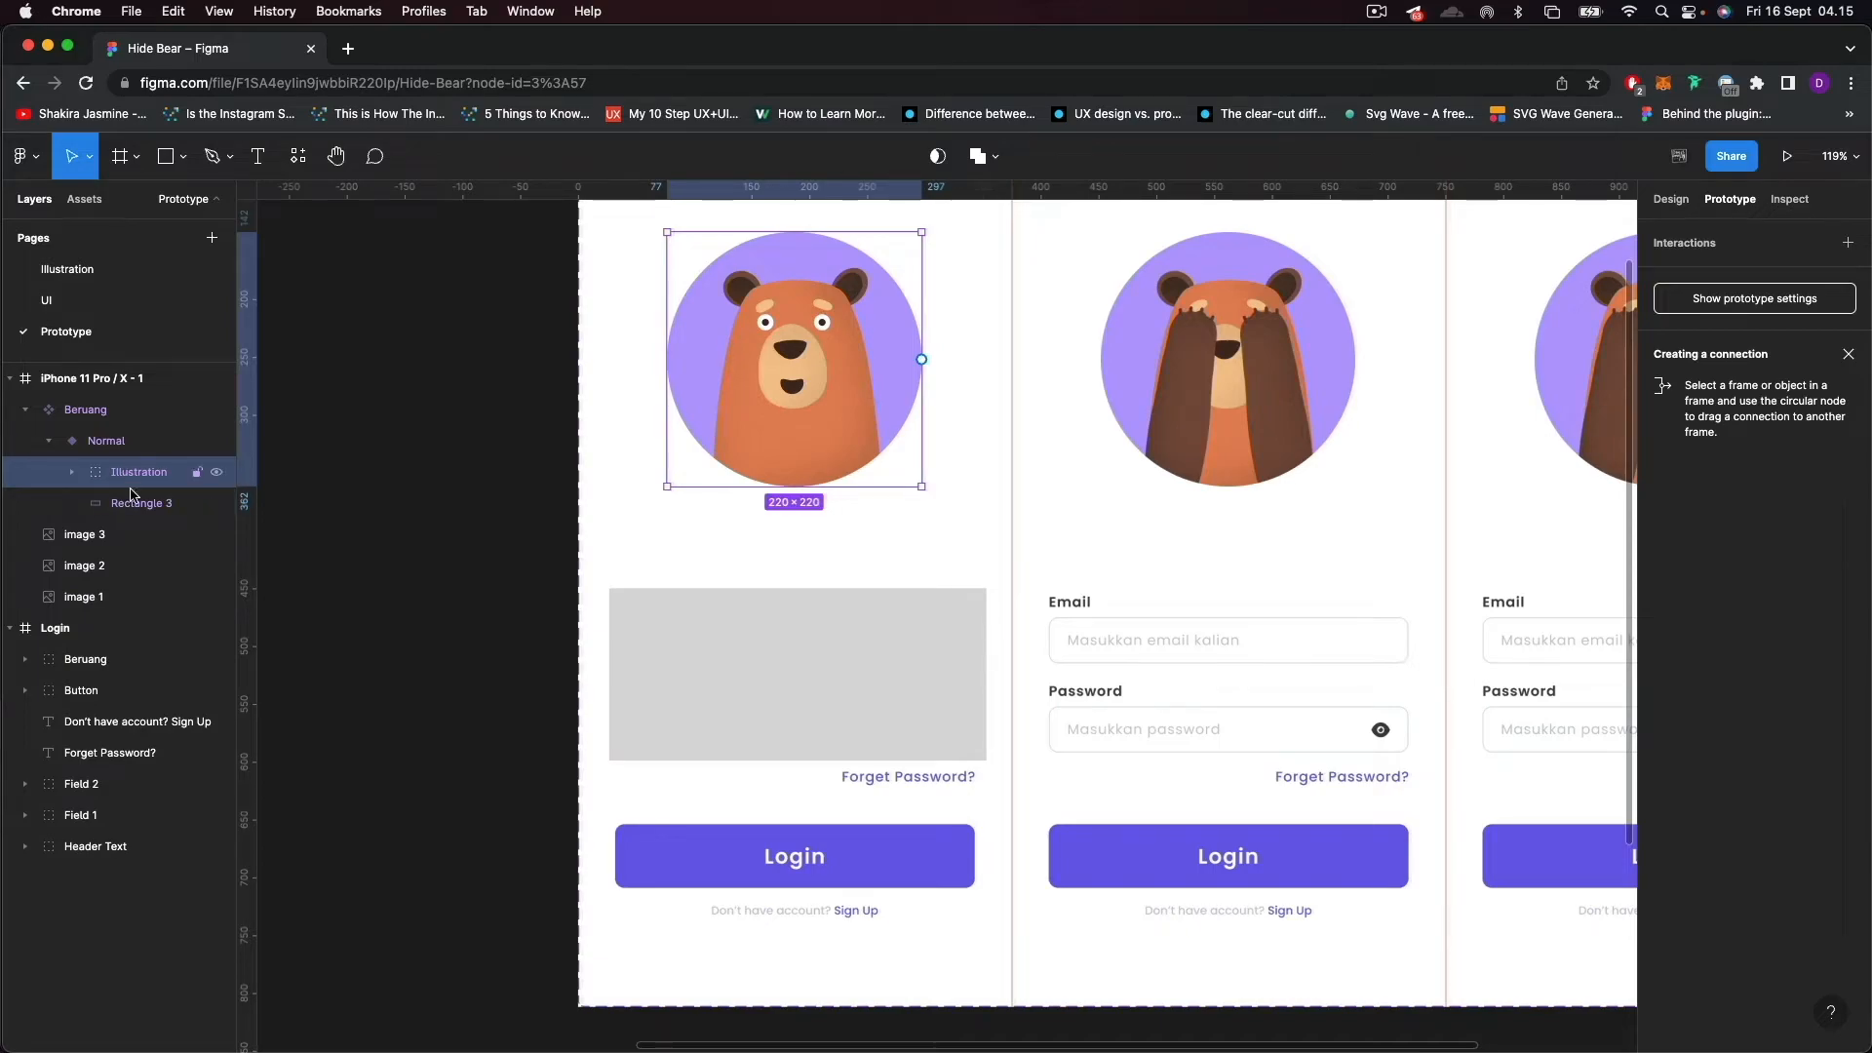
# Set the layer opacity of the rectangle over the email and password fields to 0%.
pyautogui.click(135, 505)
pyautogui.click(1675, 200)
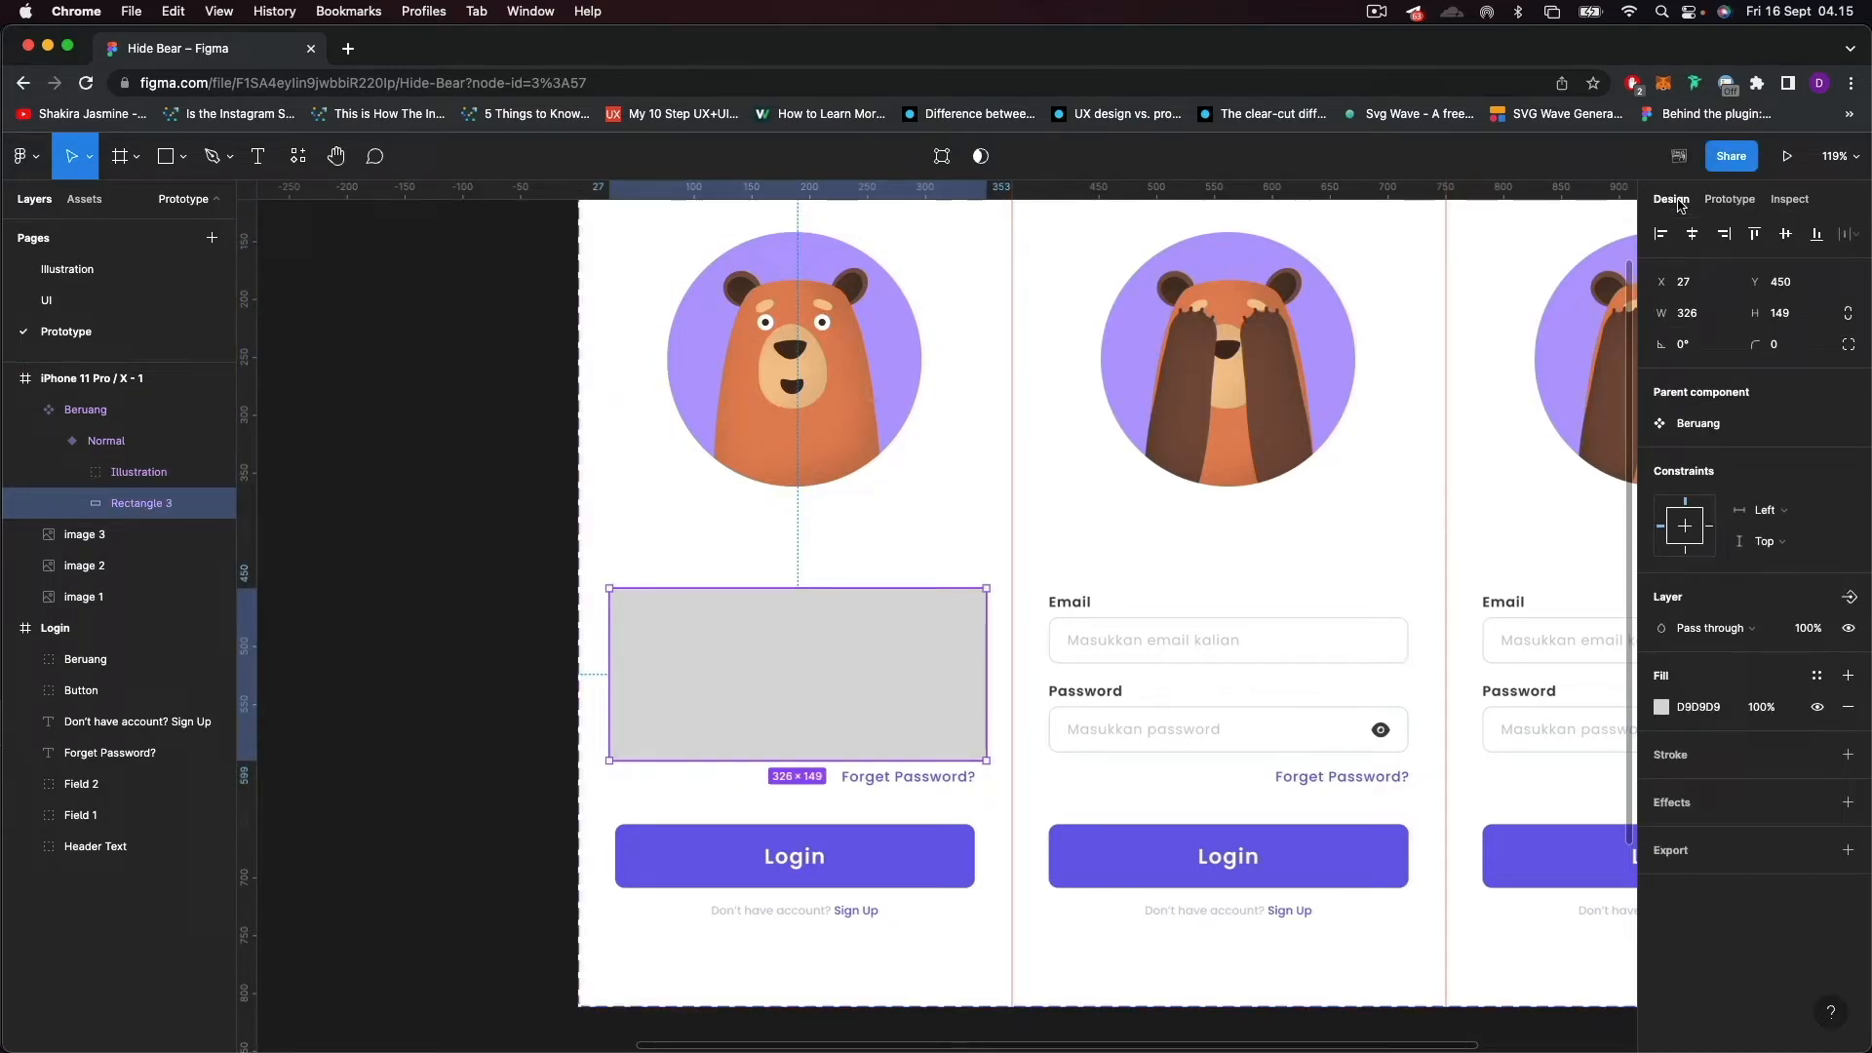
pyautogui.click(1808, 629)
pyautogui.write('0')
pyautogui.press('Return')
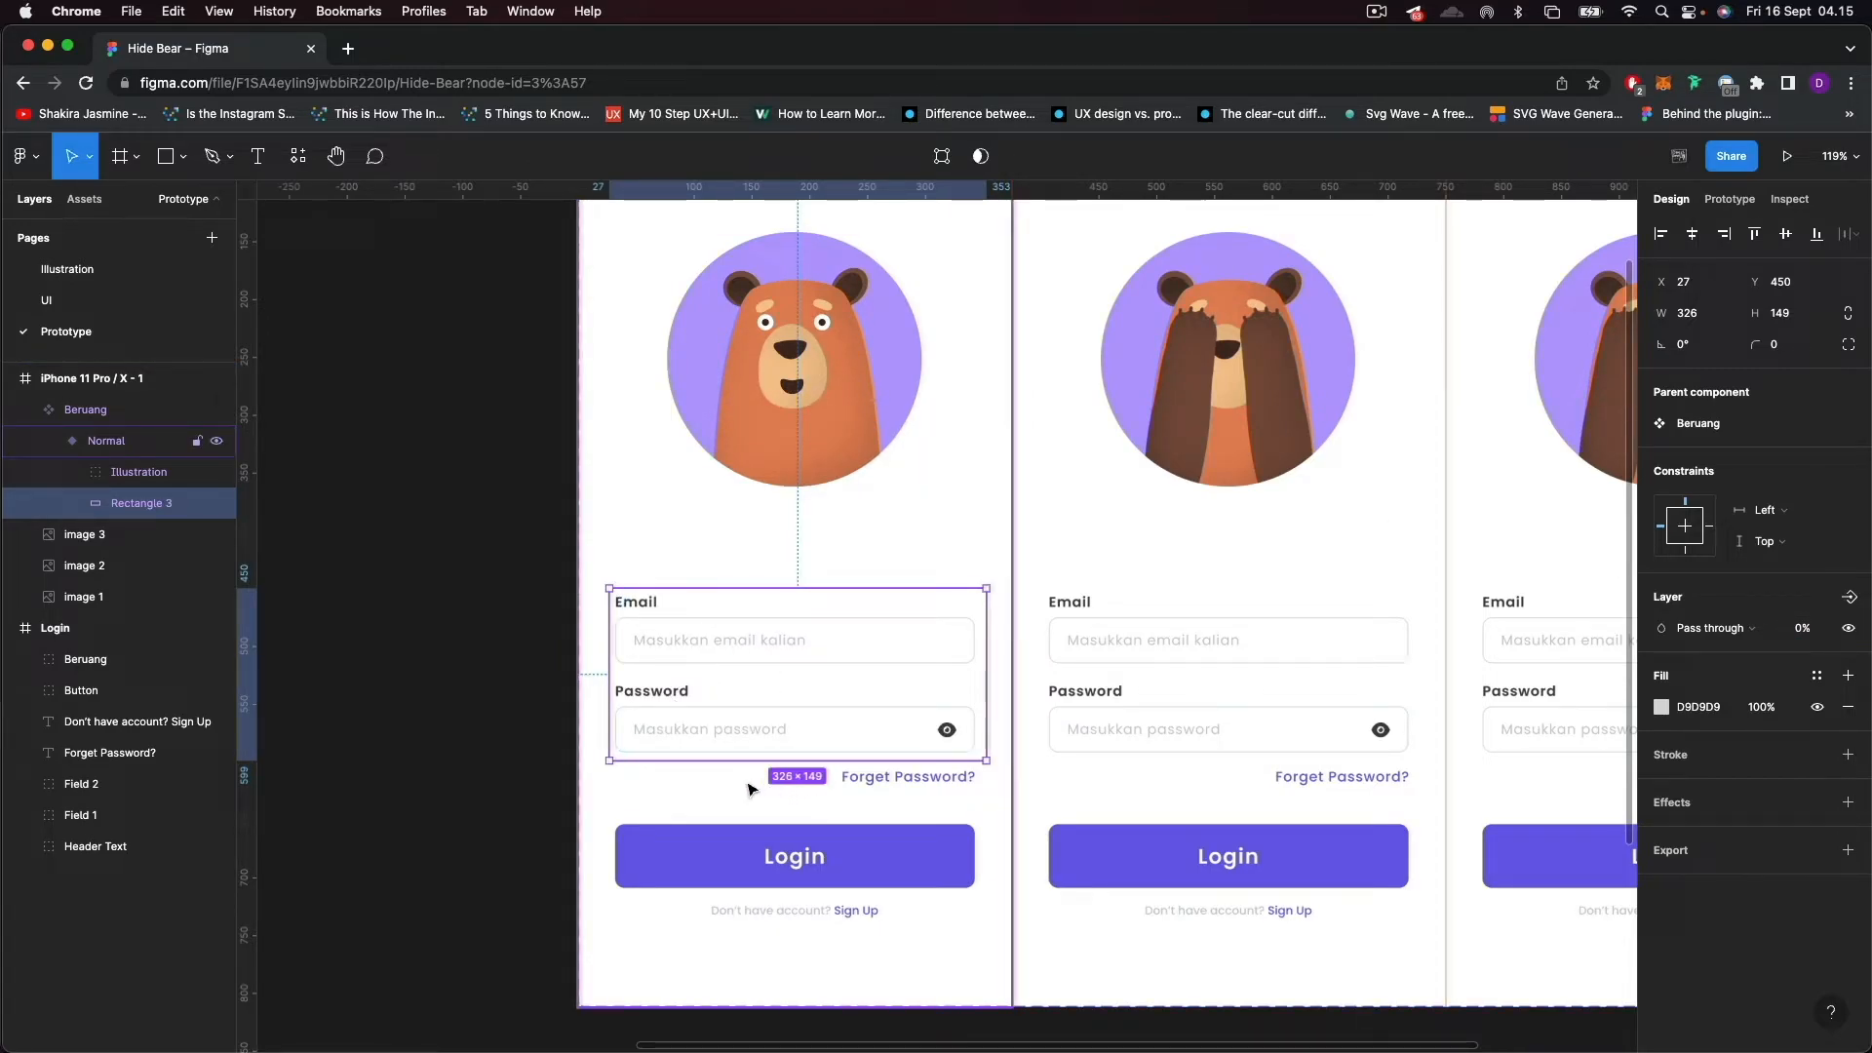
# Move the Right_Eye and Left_Eye layers beneath the hand layers in the Normal variant's Illustration group.
pyautogui.click(75, 473)
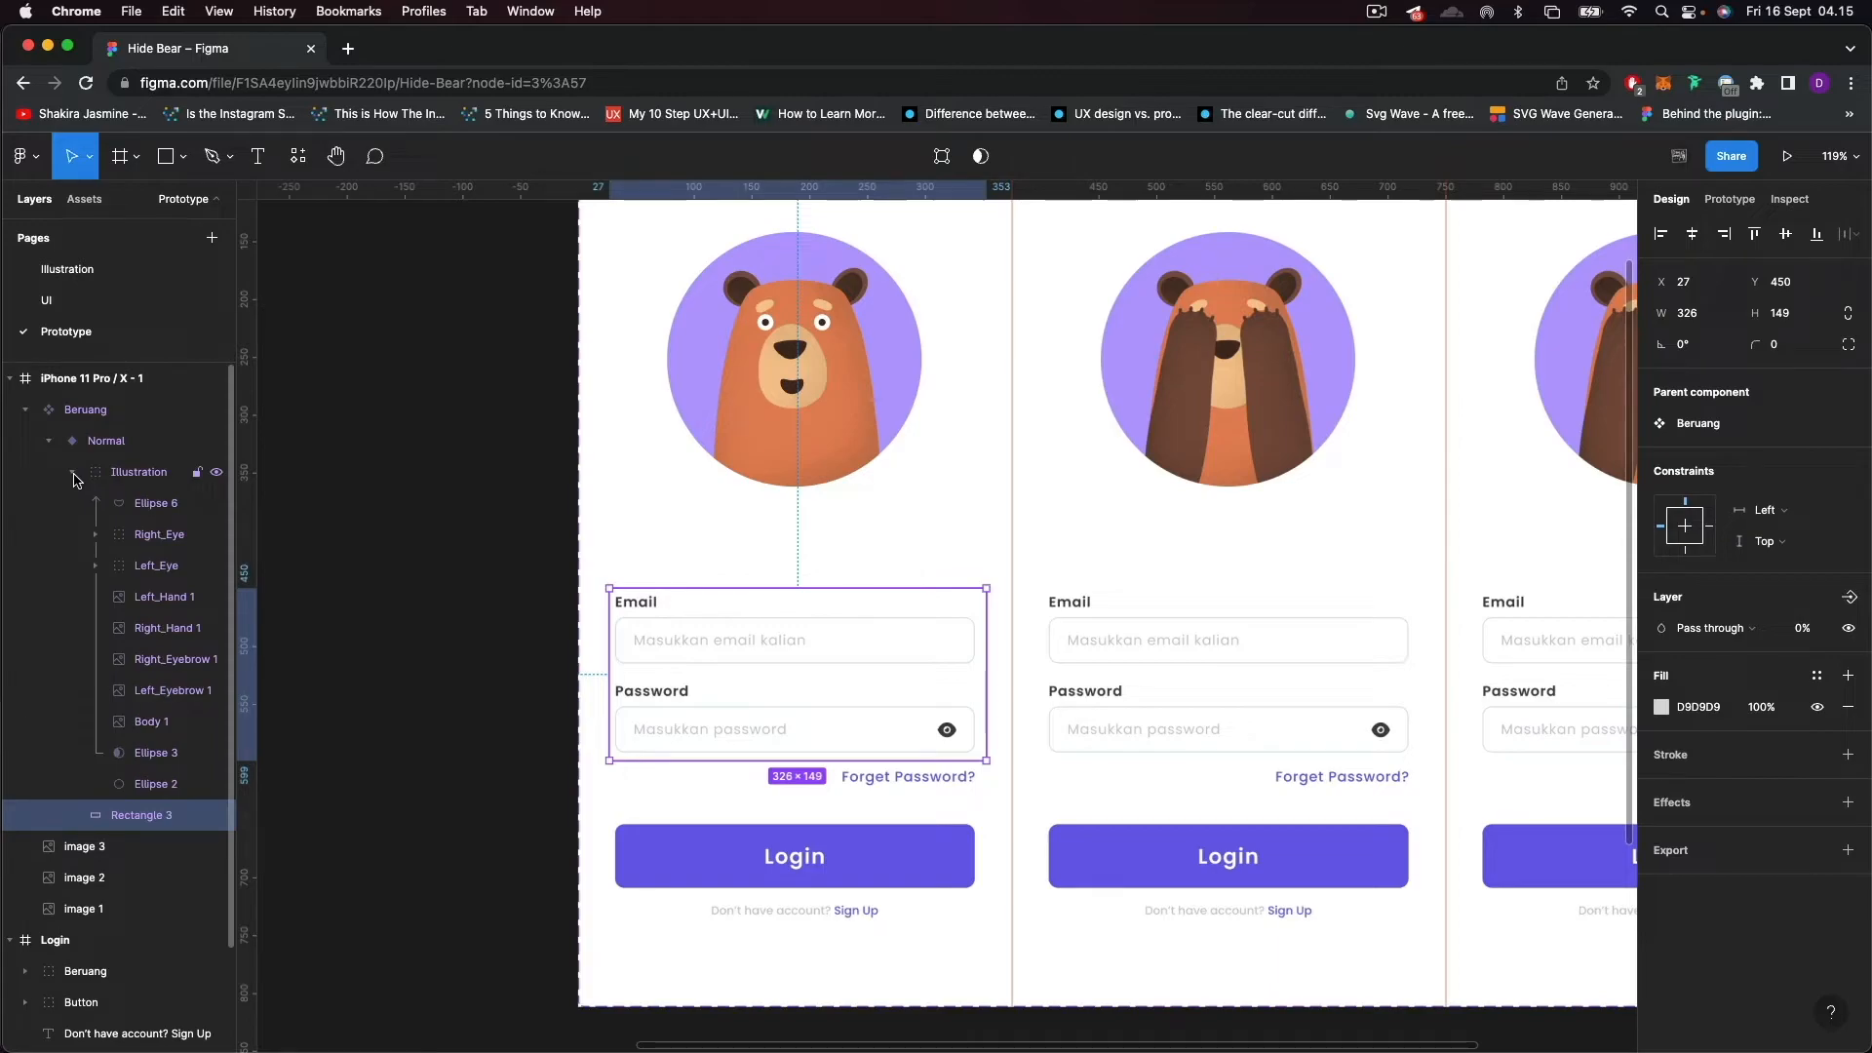
pyautogui.click(148, 541)
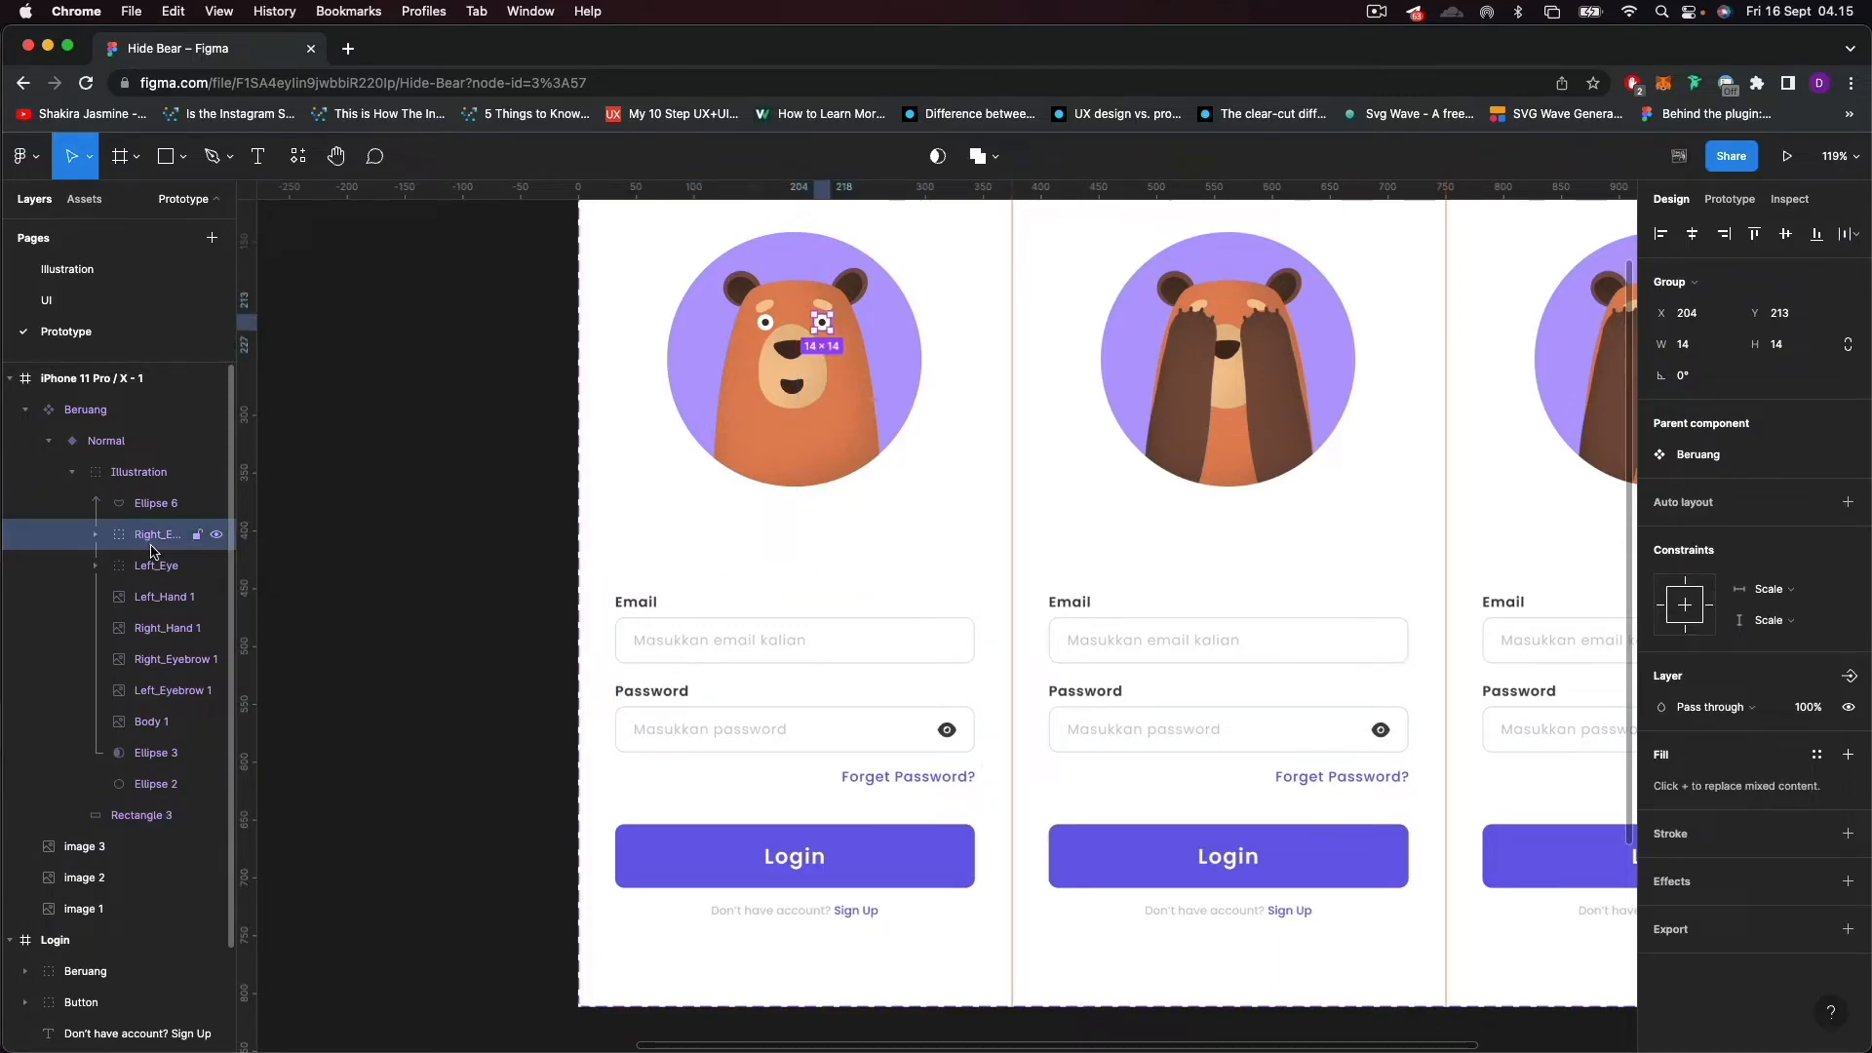
pyautogui.keyDown('shift'); pyautogui.click(159, 568); pyautogui.keyUp('shift')
pyautogui.moveTo(151, 537); pyautogui.dragTo(162, 643)
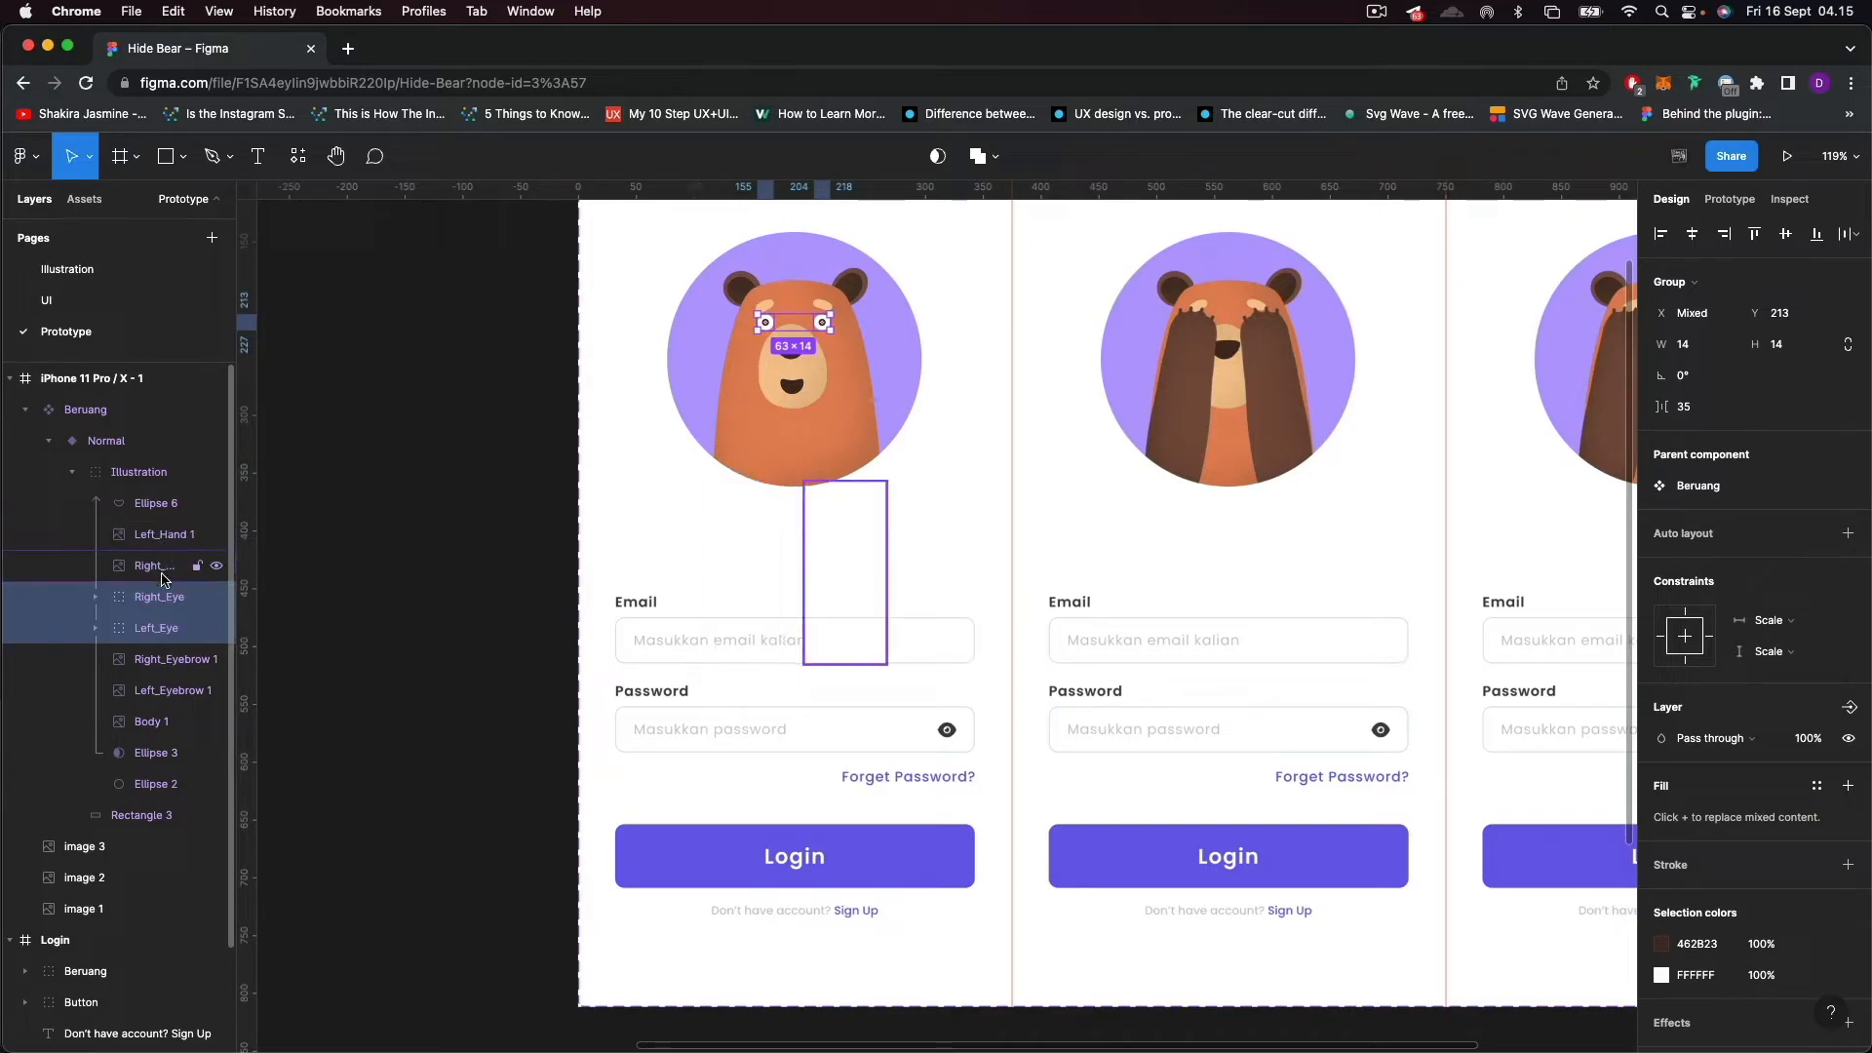
pyautogui.click(74, 475)
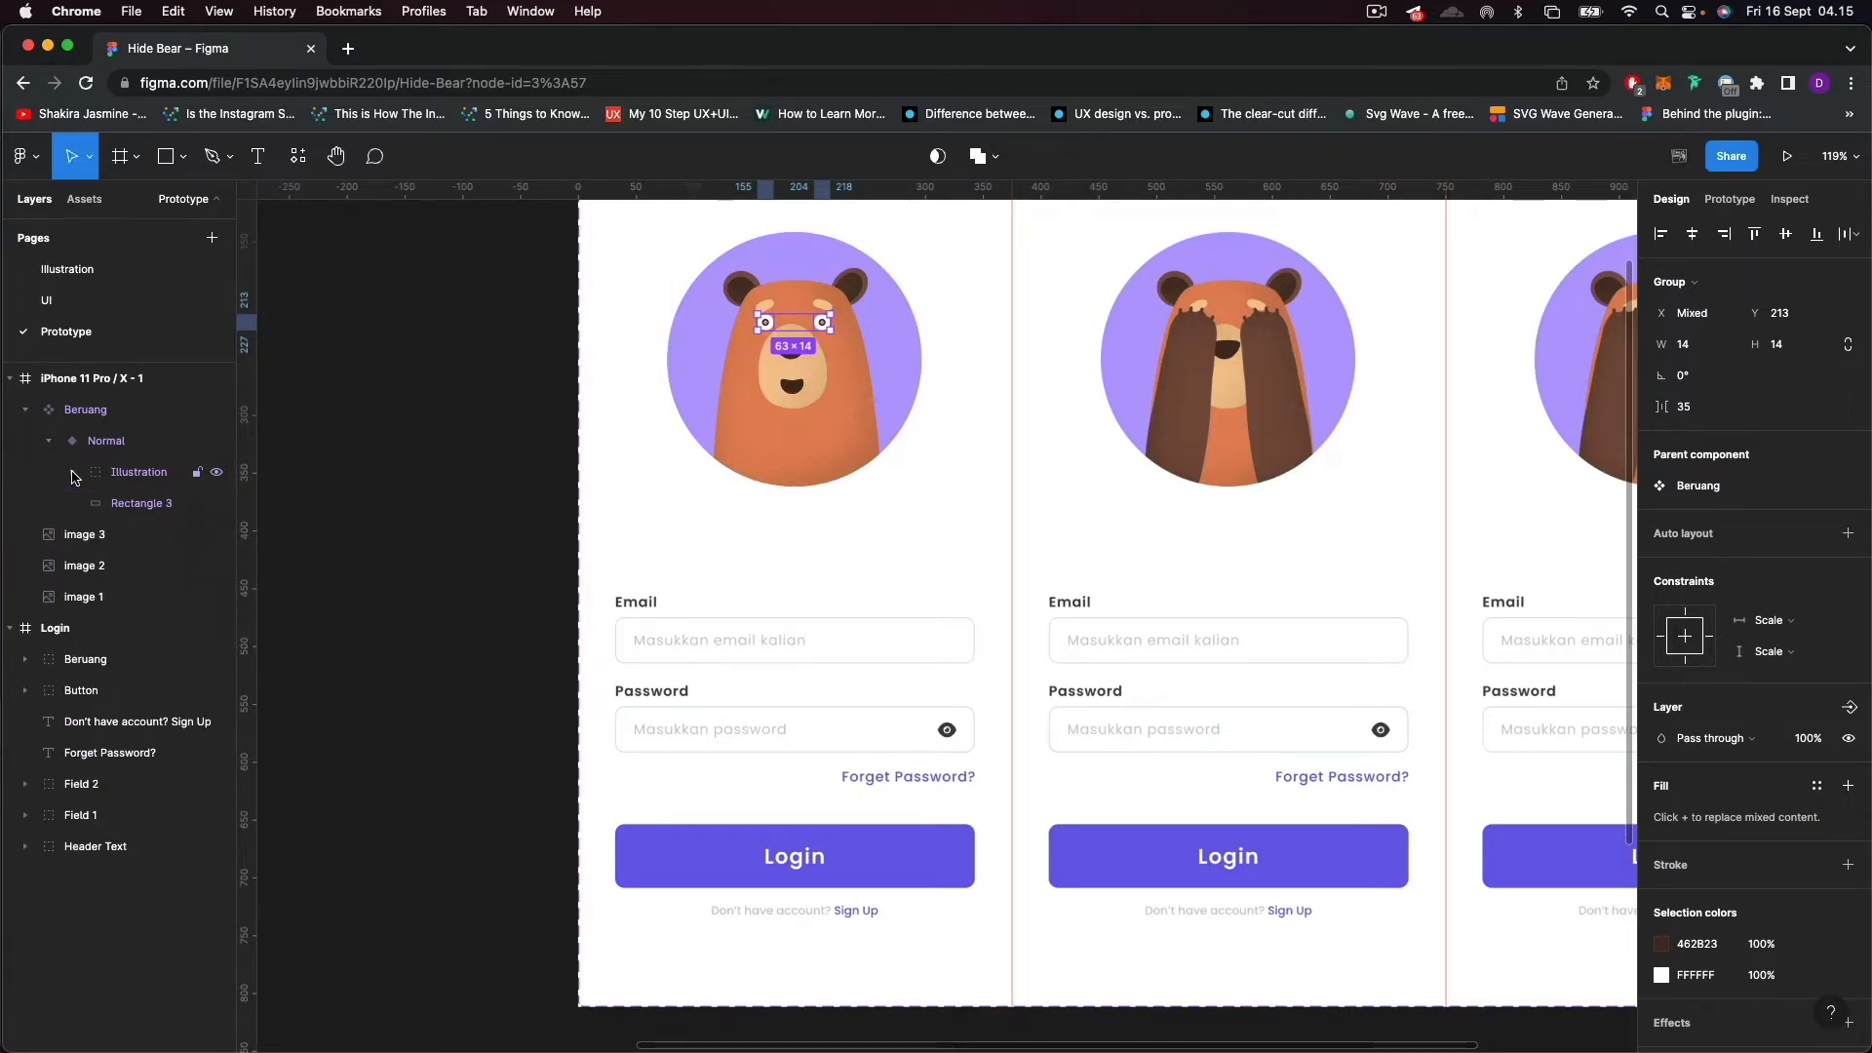
pyautogui.click(463, 622)
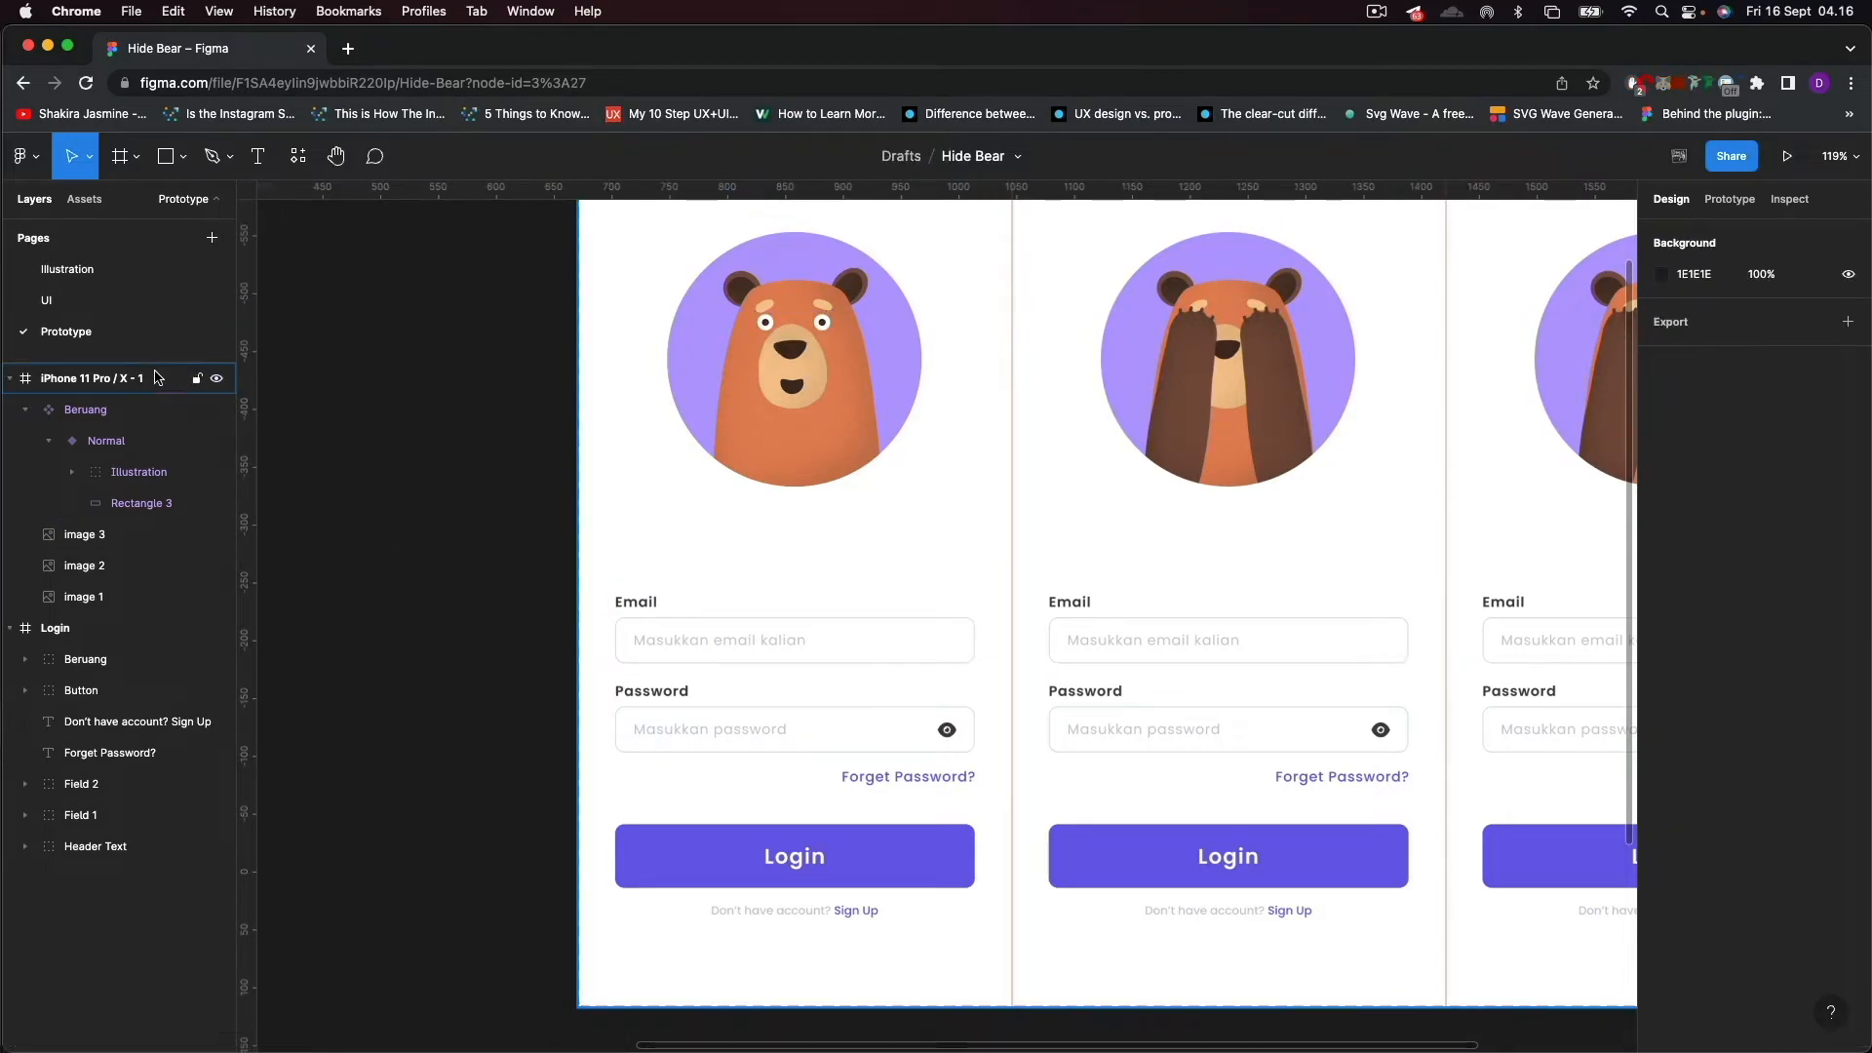
# Duplicate the Normal variant and place the copy over the second screen at X 375.
pyautogui.click(88, 443)
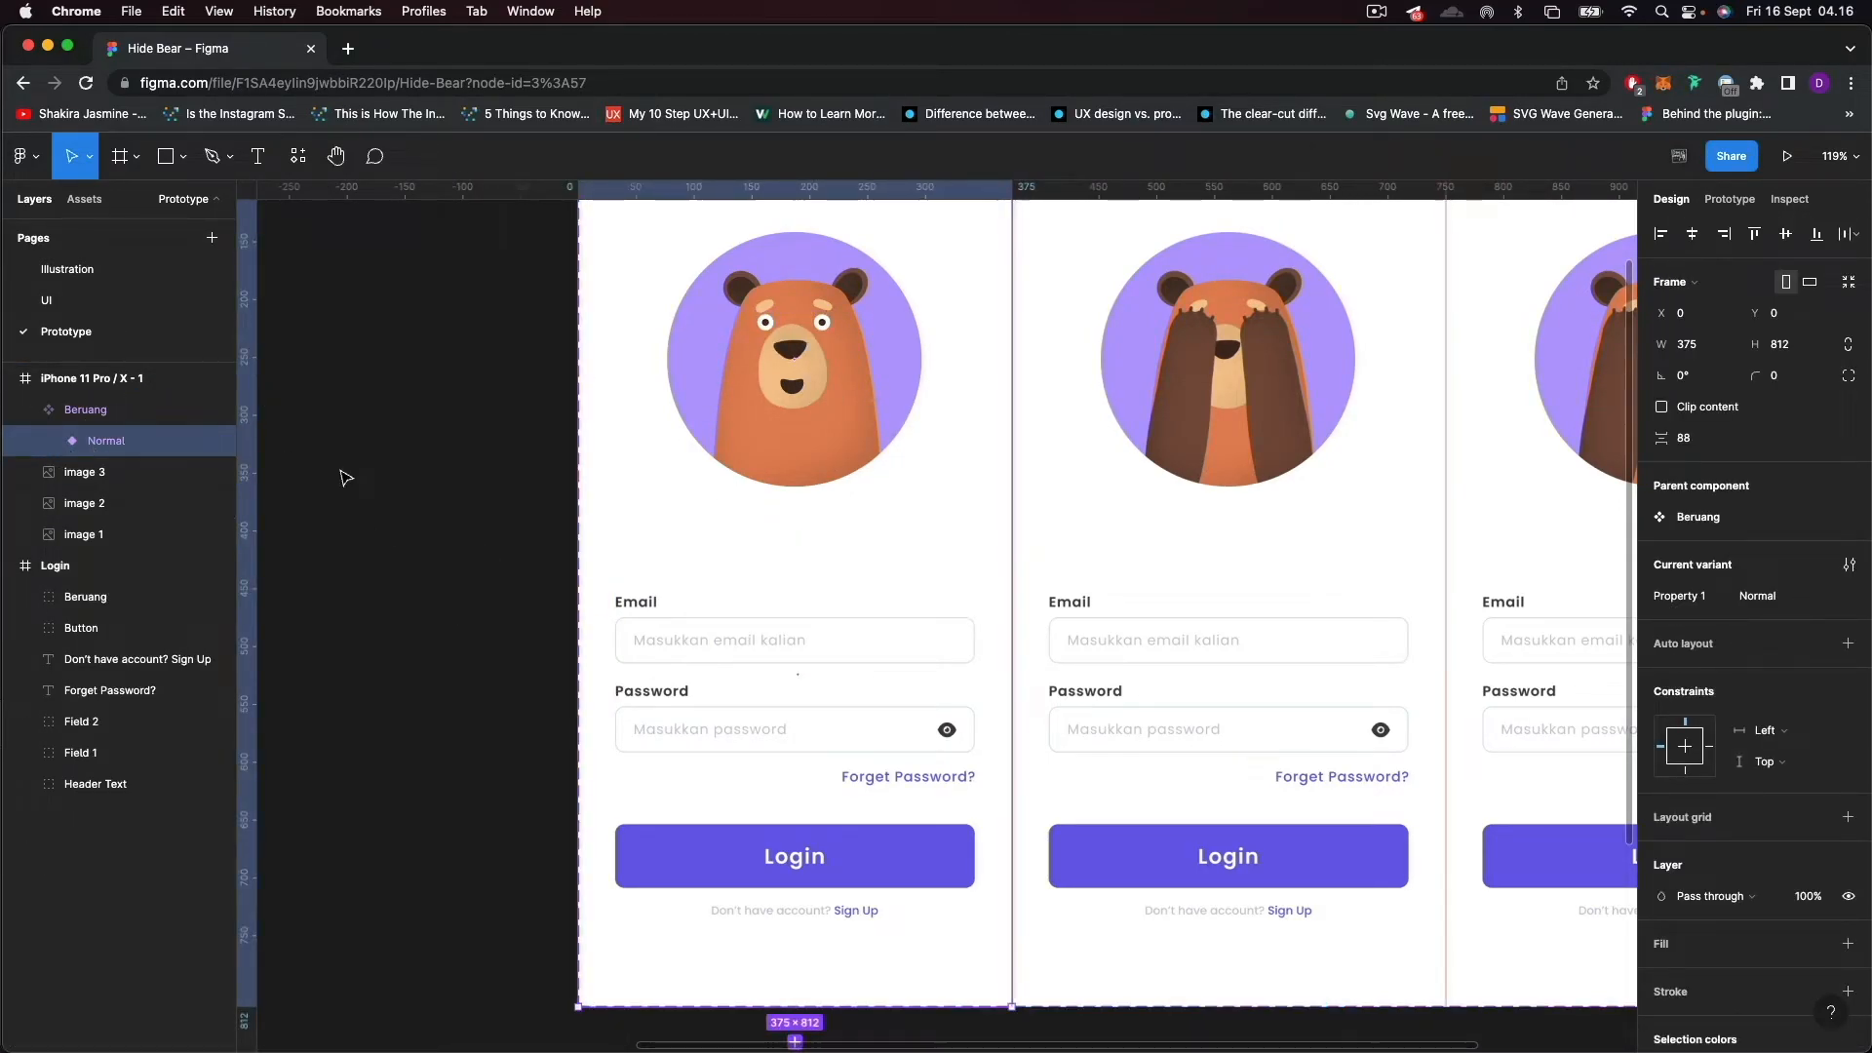
pyautogui.press('super+d')
pyautogui.scroll(-5, 747, 592)
pyautogui.moveTo(916, 592); pyautogui.dragTo(1033, 587)
pyautogui.press('super+z')
pyautogui.hscroll(3, 1174, 875)
pyautogui.scroll(2, 1174, 876)
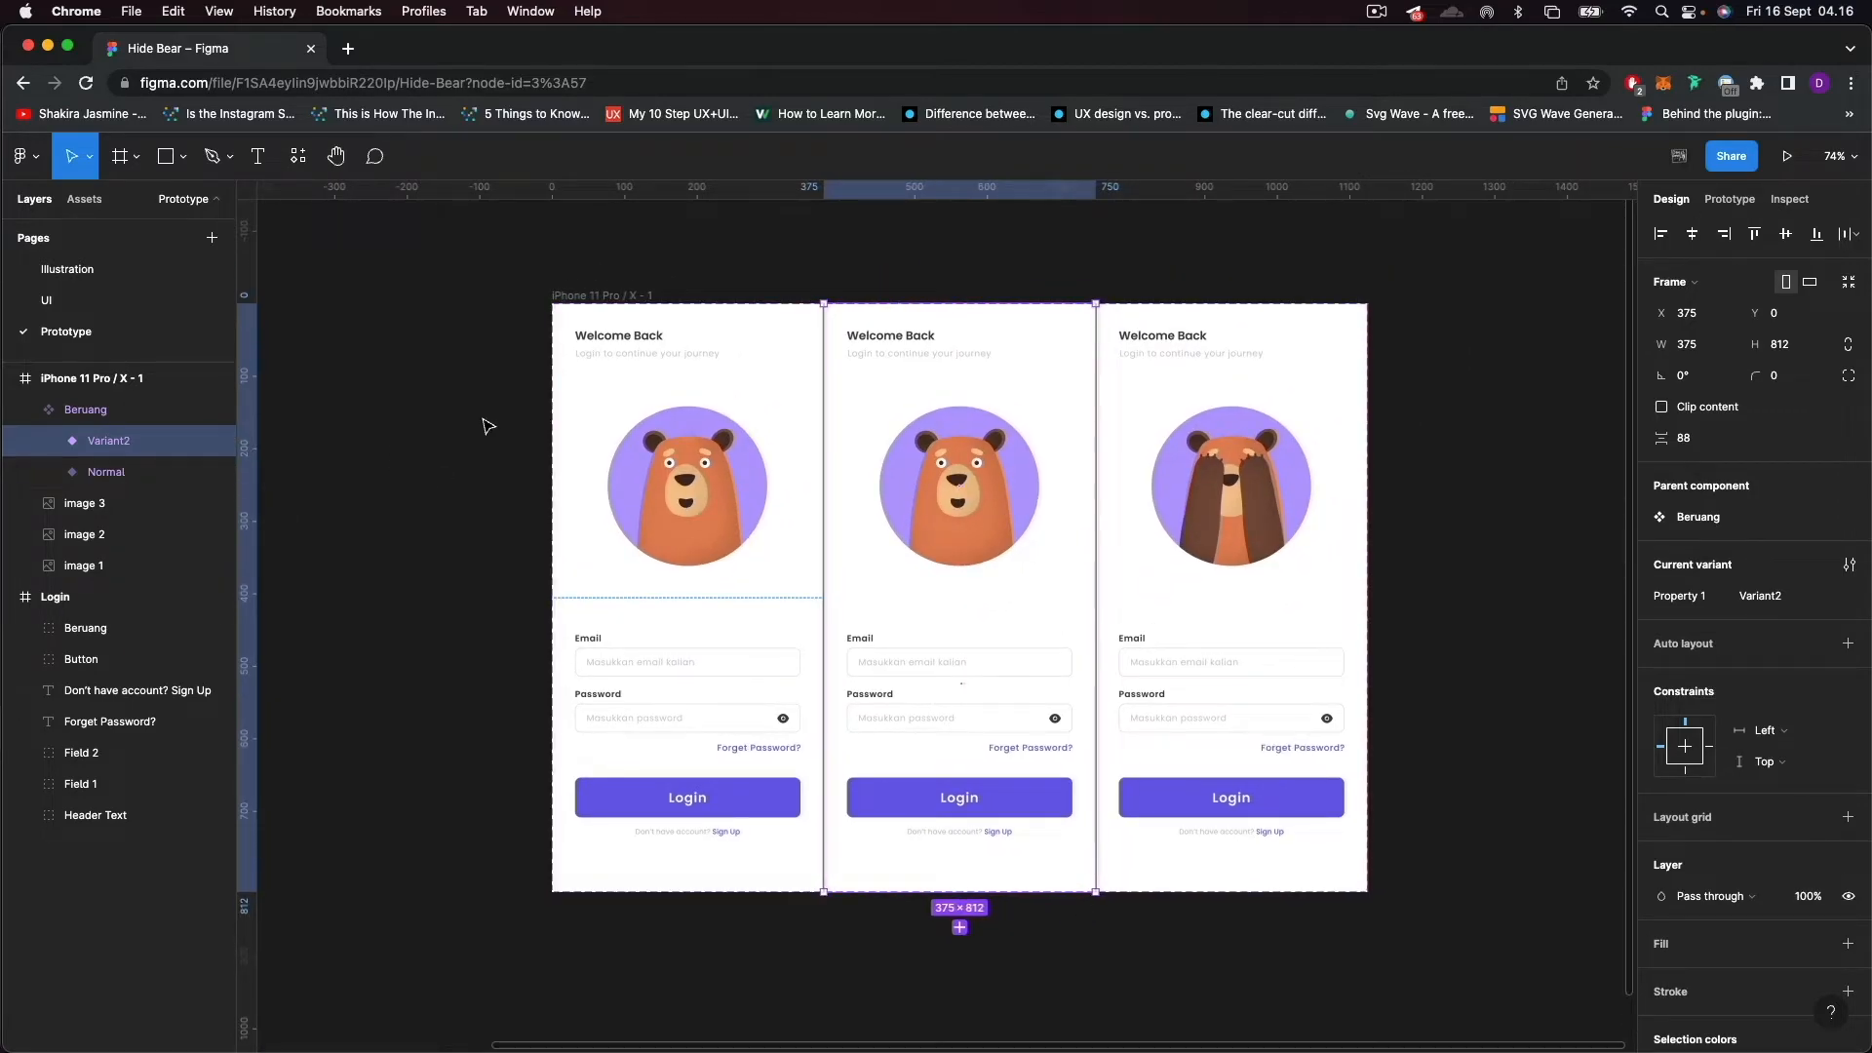
pyautogui.hotkey('shift', '2')
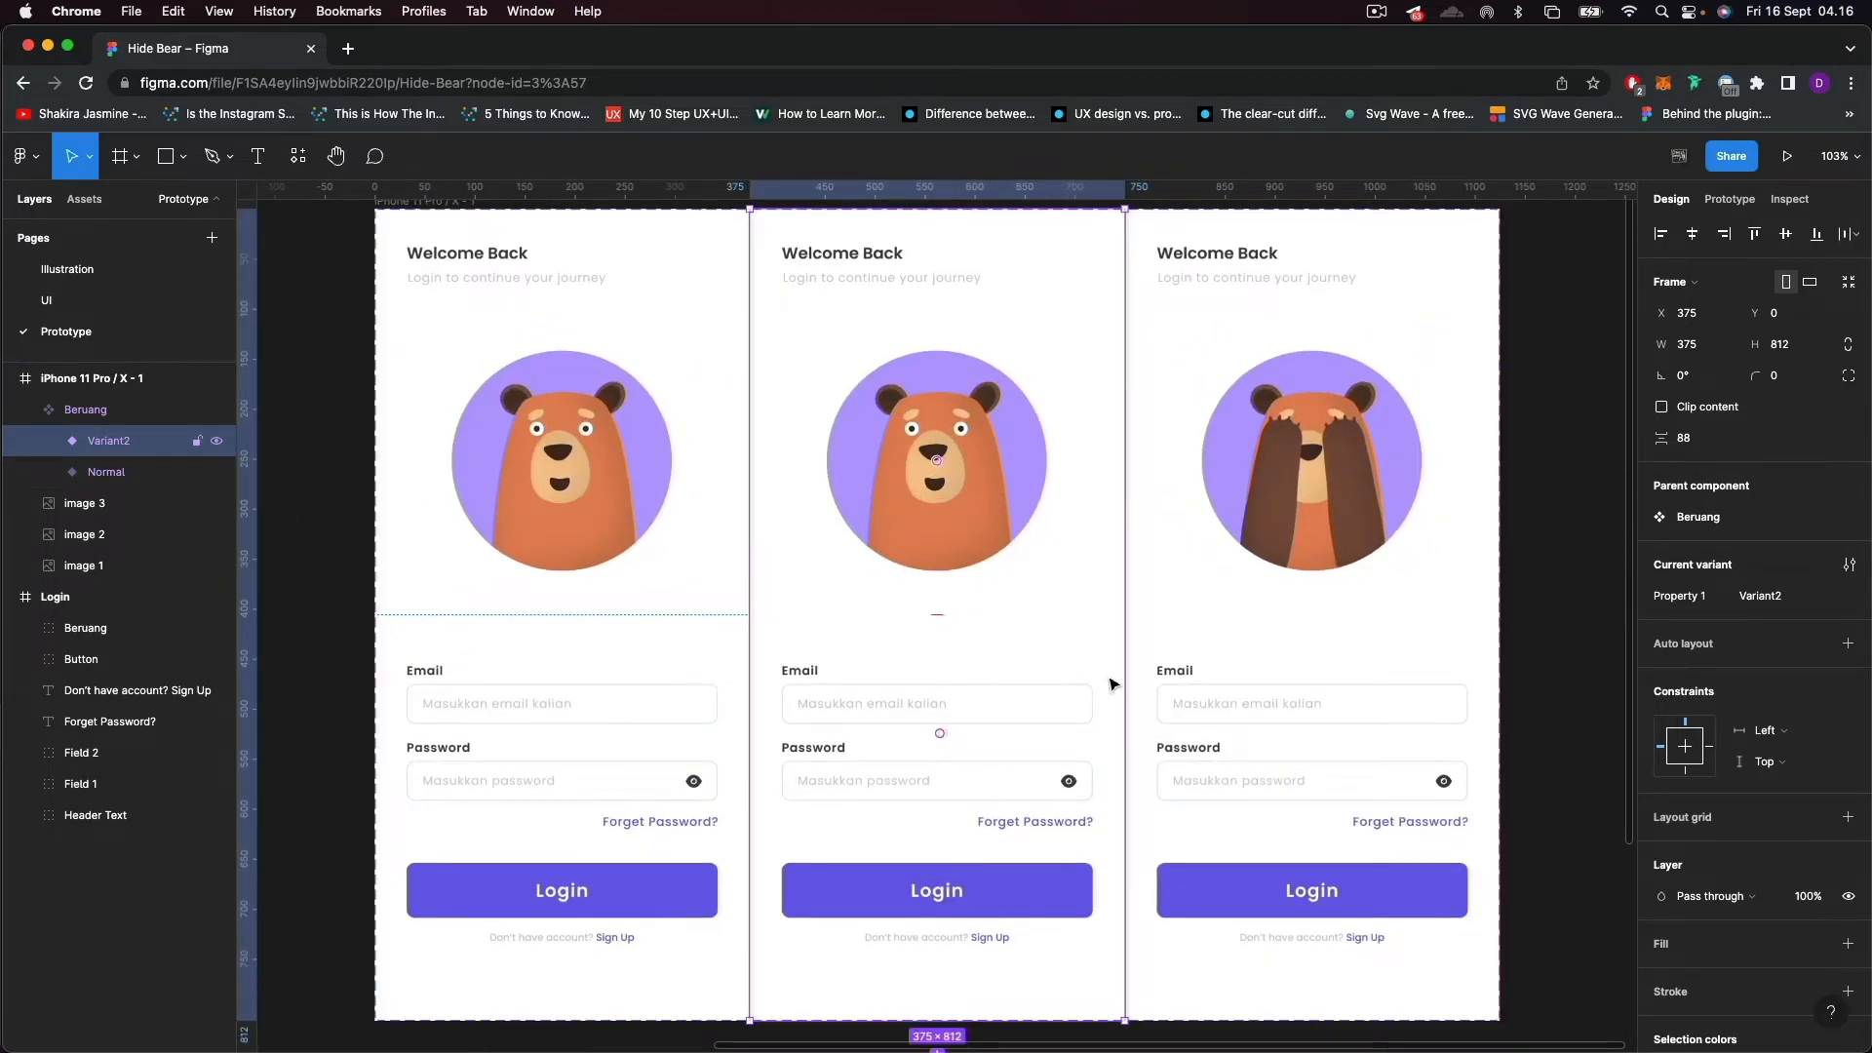
pyautogui.scroll(3, 744, 535)
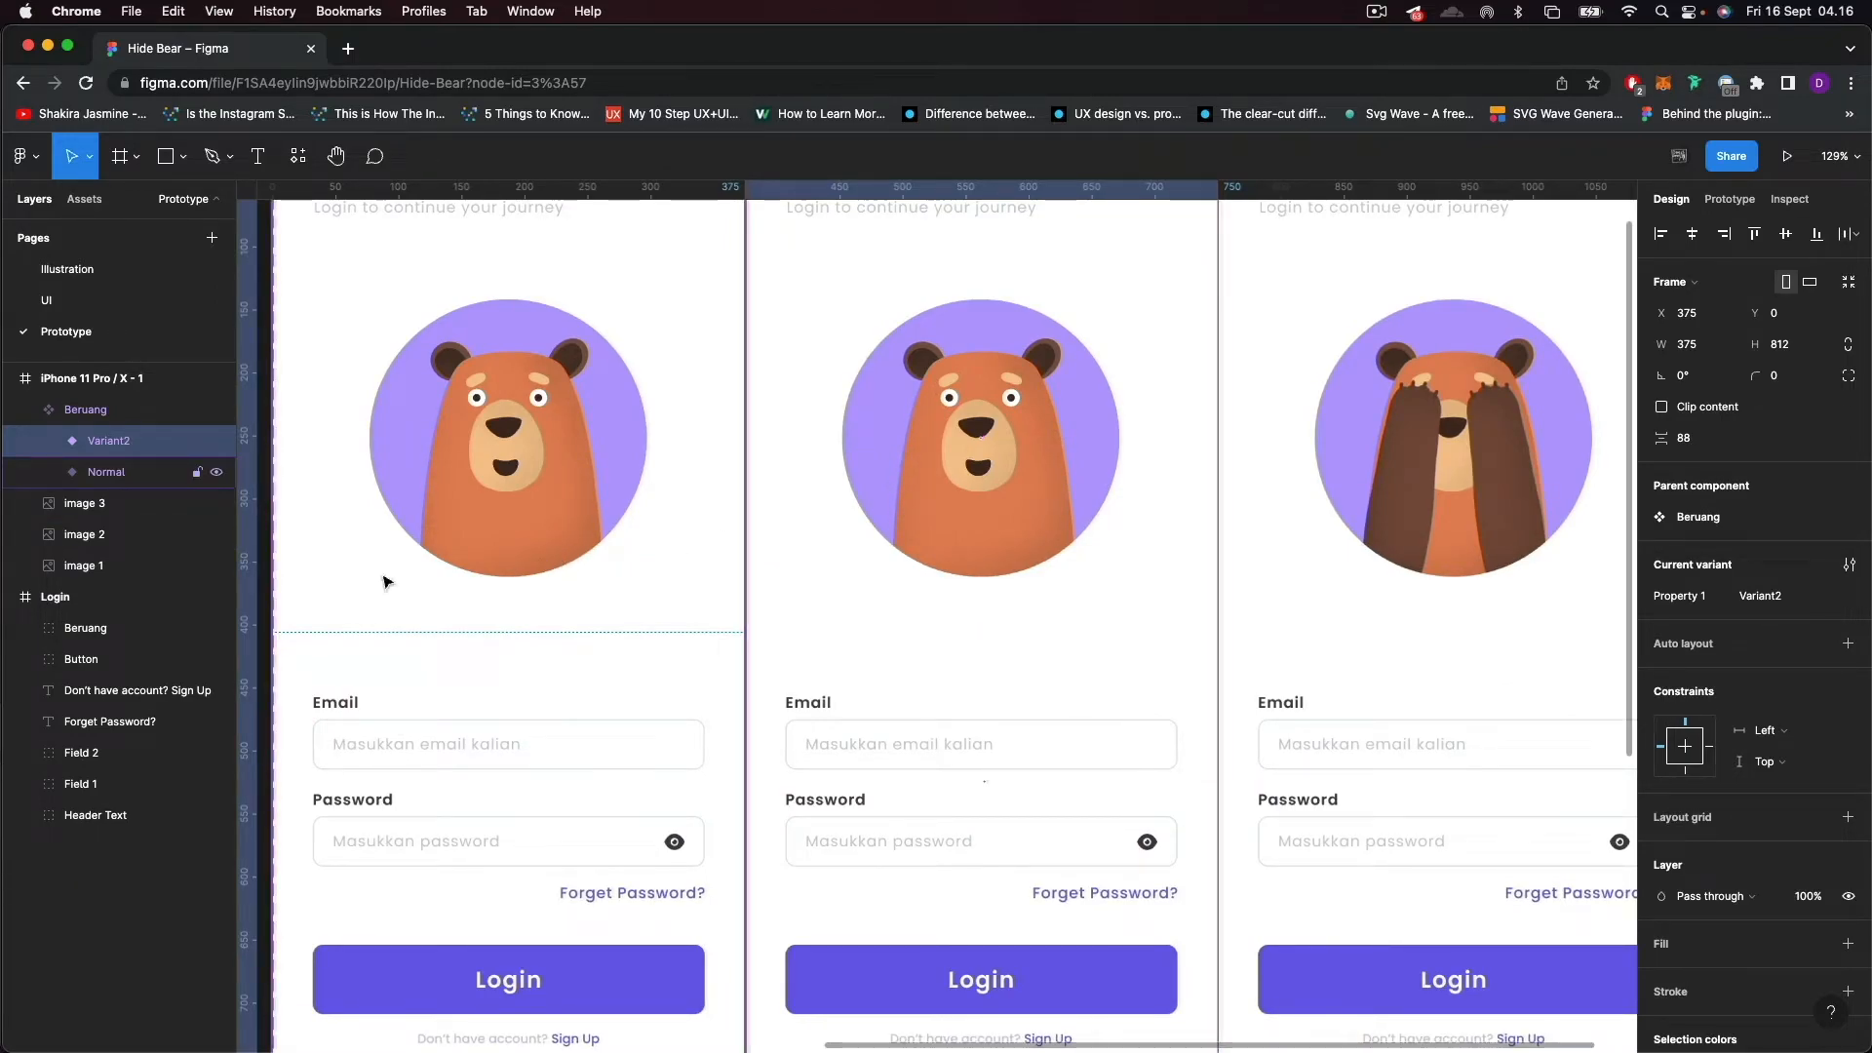
# Rename the duplicated variant over the second screen as Down.
pyautogui.doubleClick(144, 444)
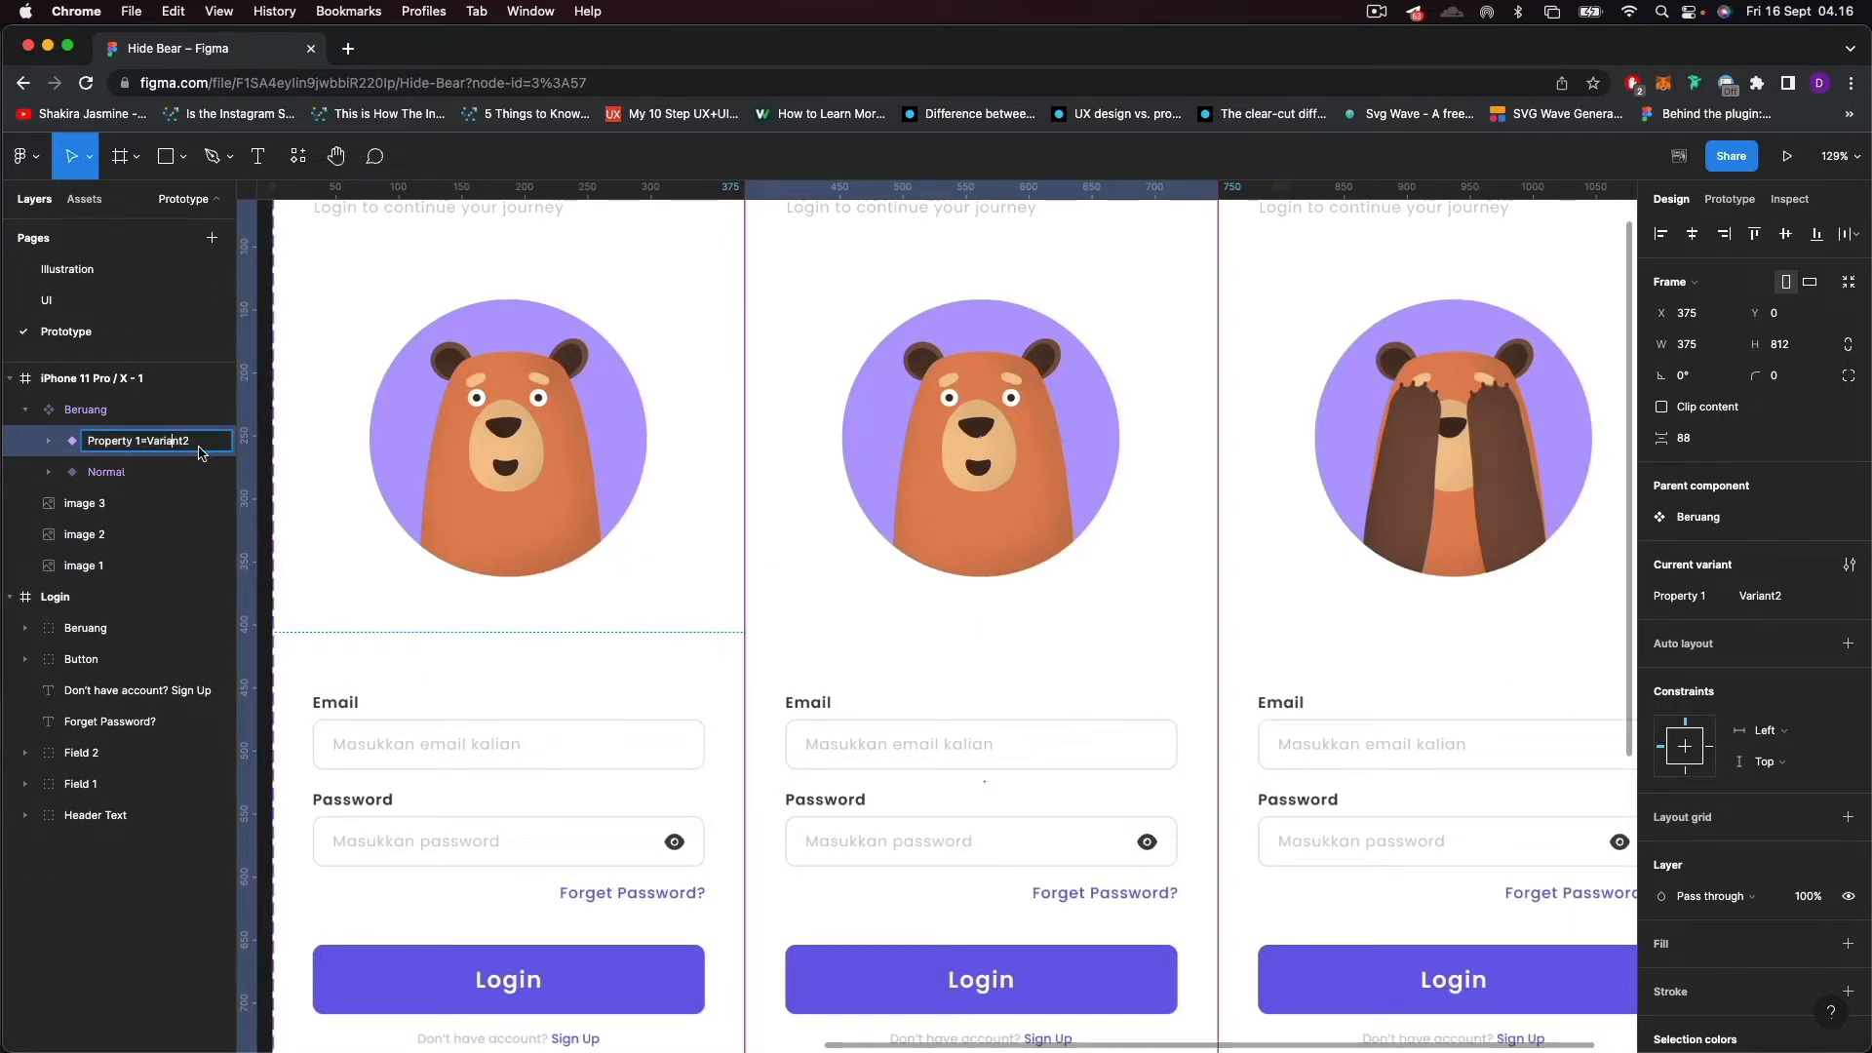
pyautogui.moveTo(202, 450); pyautogui.dragTo(149, 448)
pyautogui.write('Down')
pyautogui.press('Return')
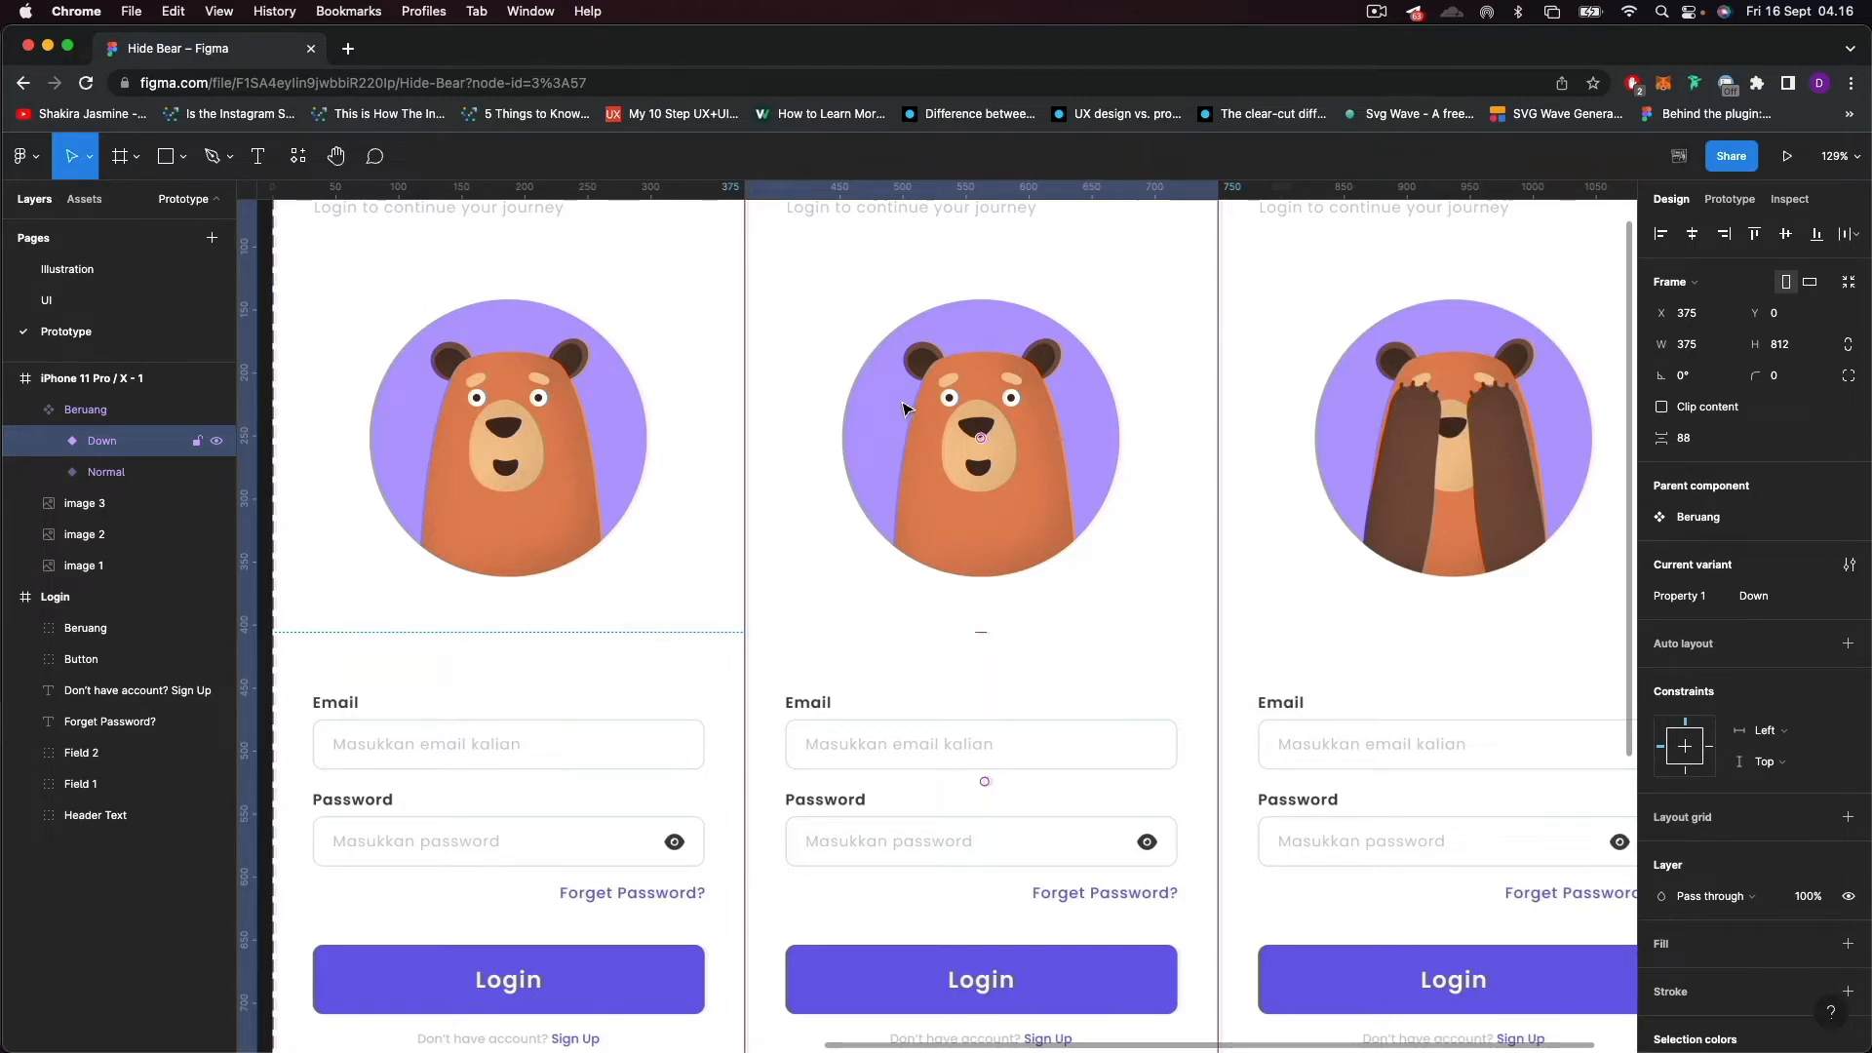
# Lower the left eye's pupil in the Down variant to Y 221 so the bear looks downward.
pyautogui.scroll(3, 978, 429)
pyautogui.scroll(5, 978, 456)
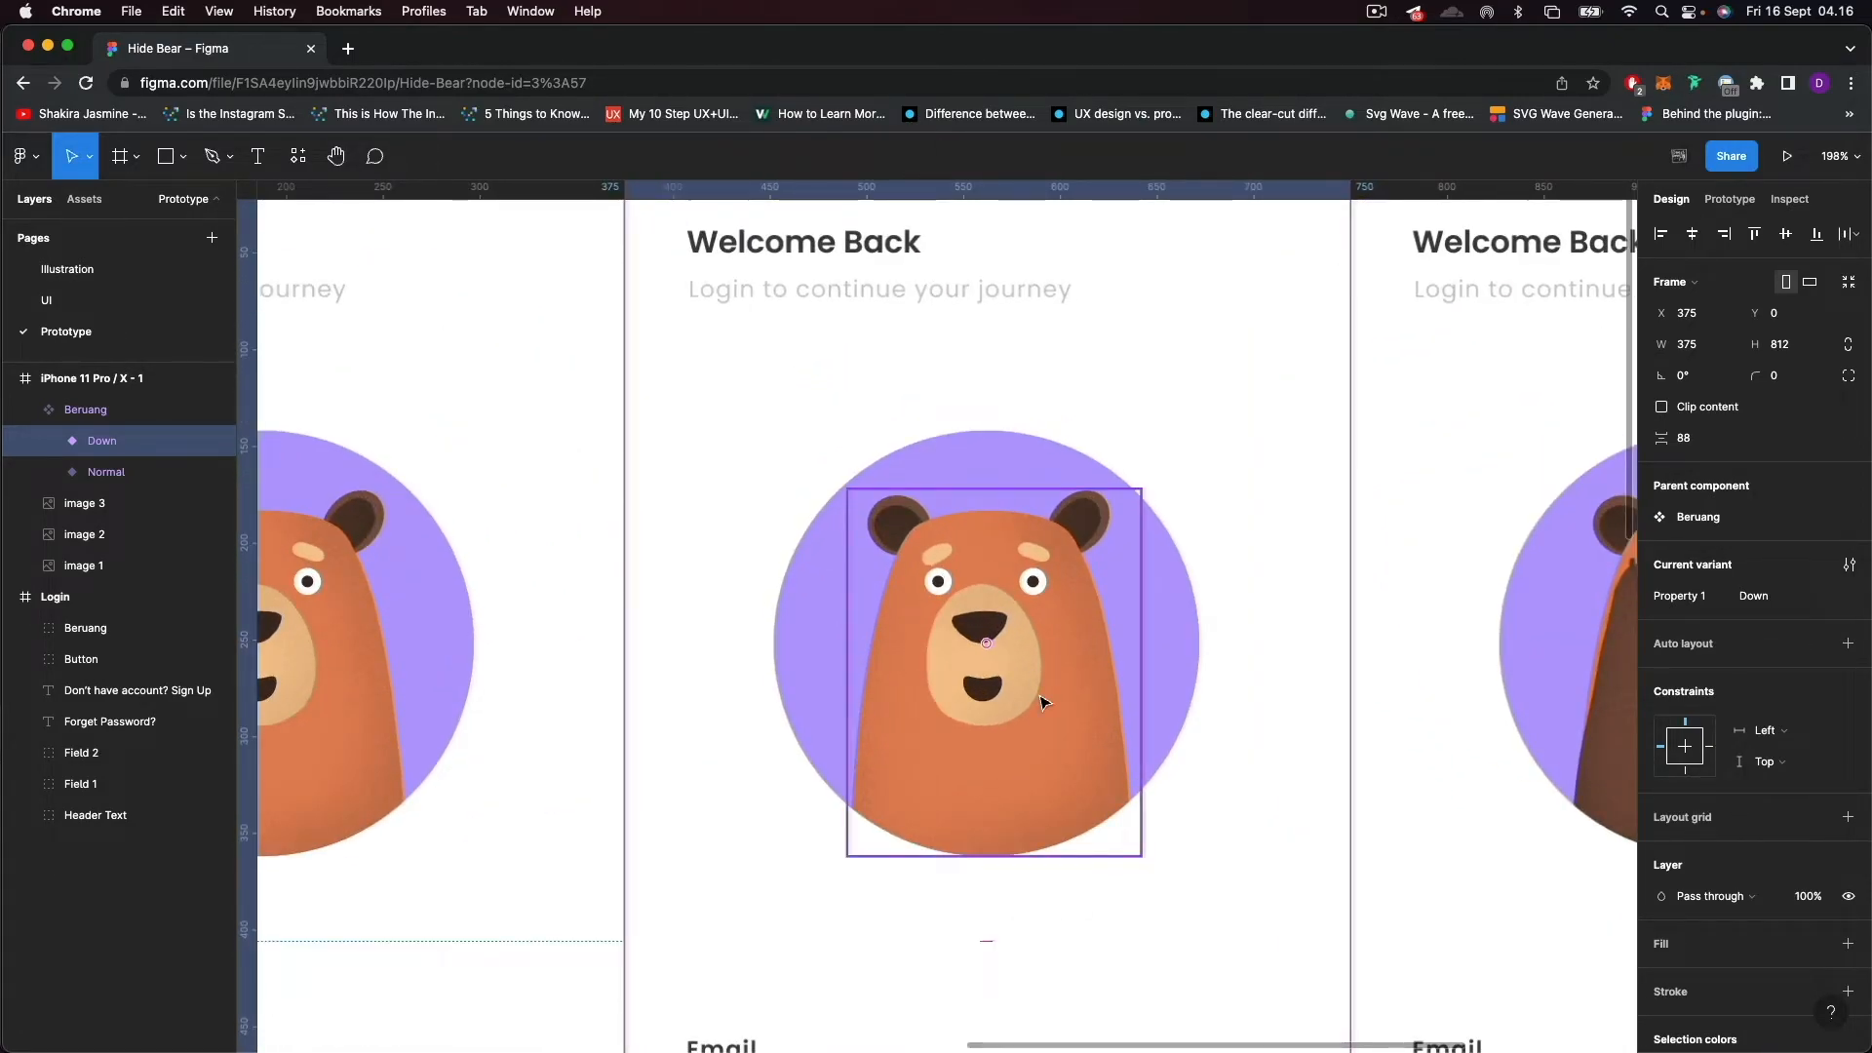
pyautogui.scroll(2, 960, 627)
pyautogui.click(917, 556)
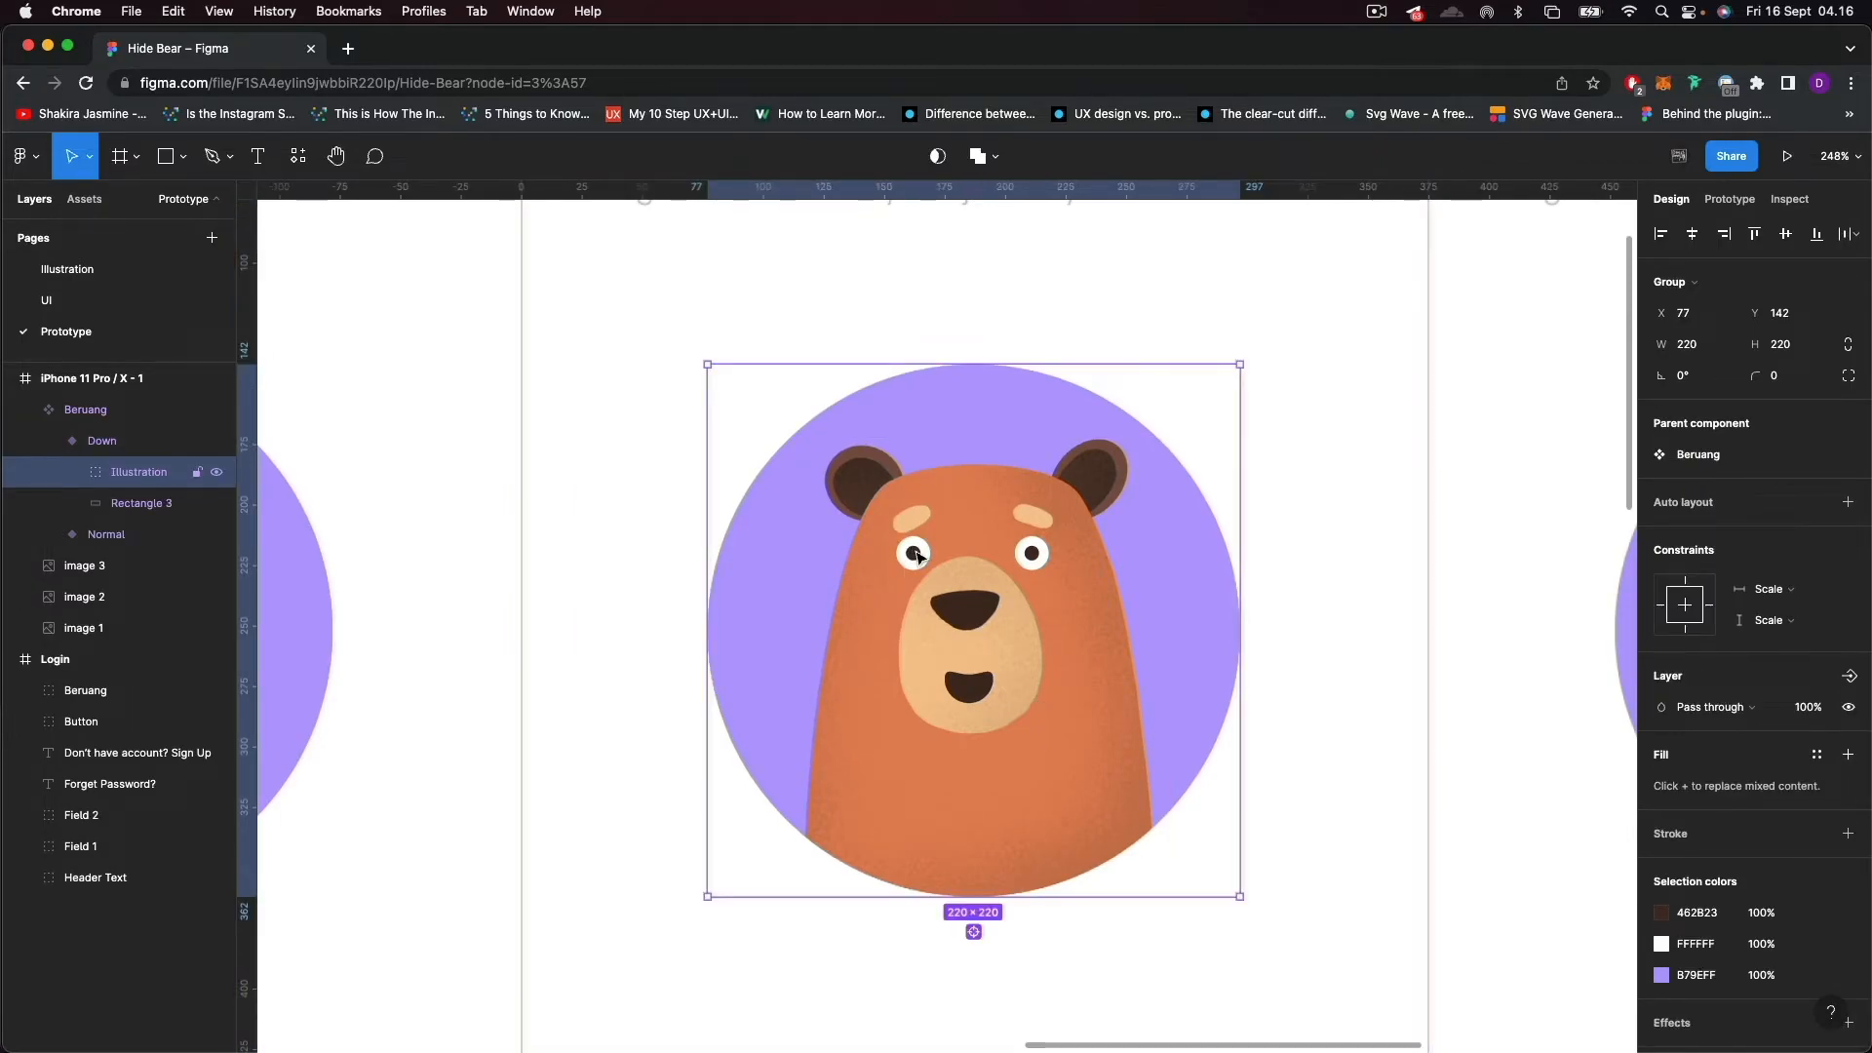
pyautogui.doubleClick(914, 554)
pyautogui.scroll(3, 926, 561)
pyautogui.press('Down')
pyautogui.press('Down')
pyautogui.press('Down')
pyautogui.press('Down')
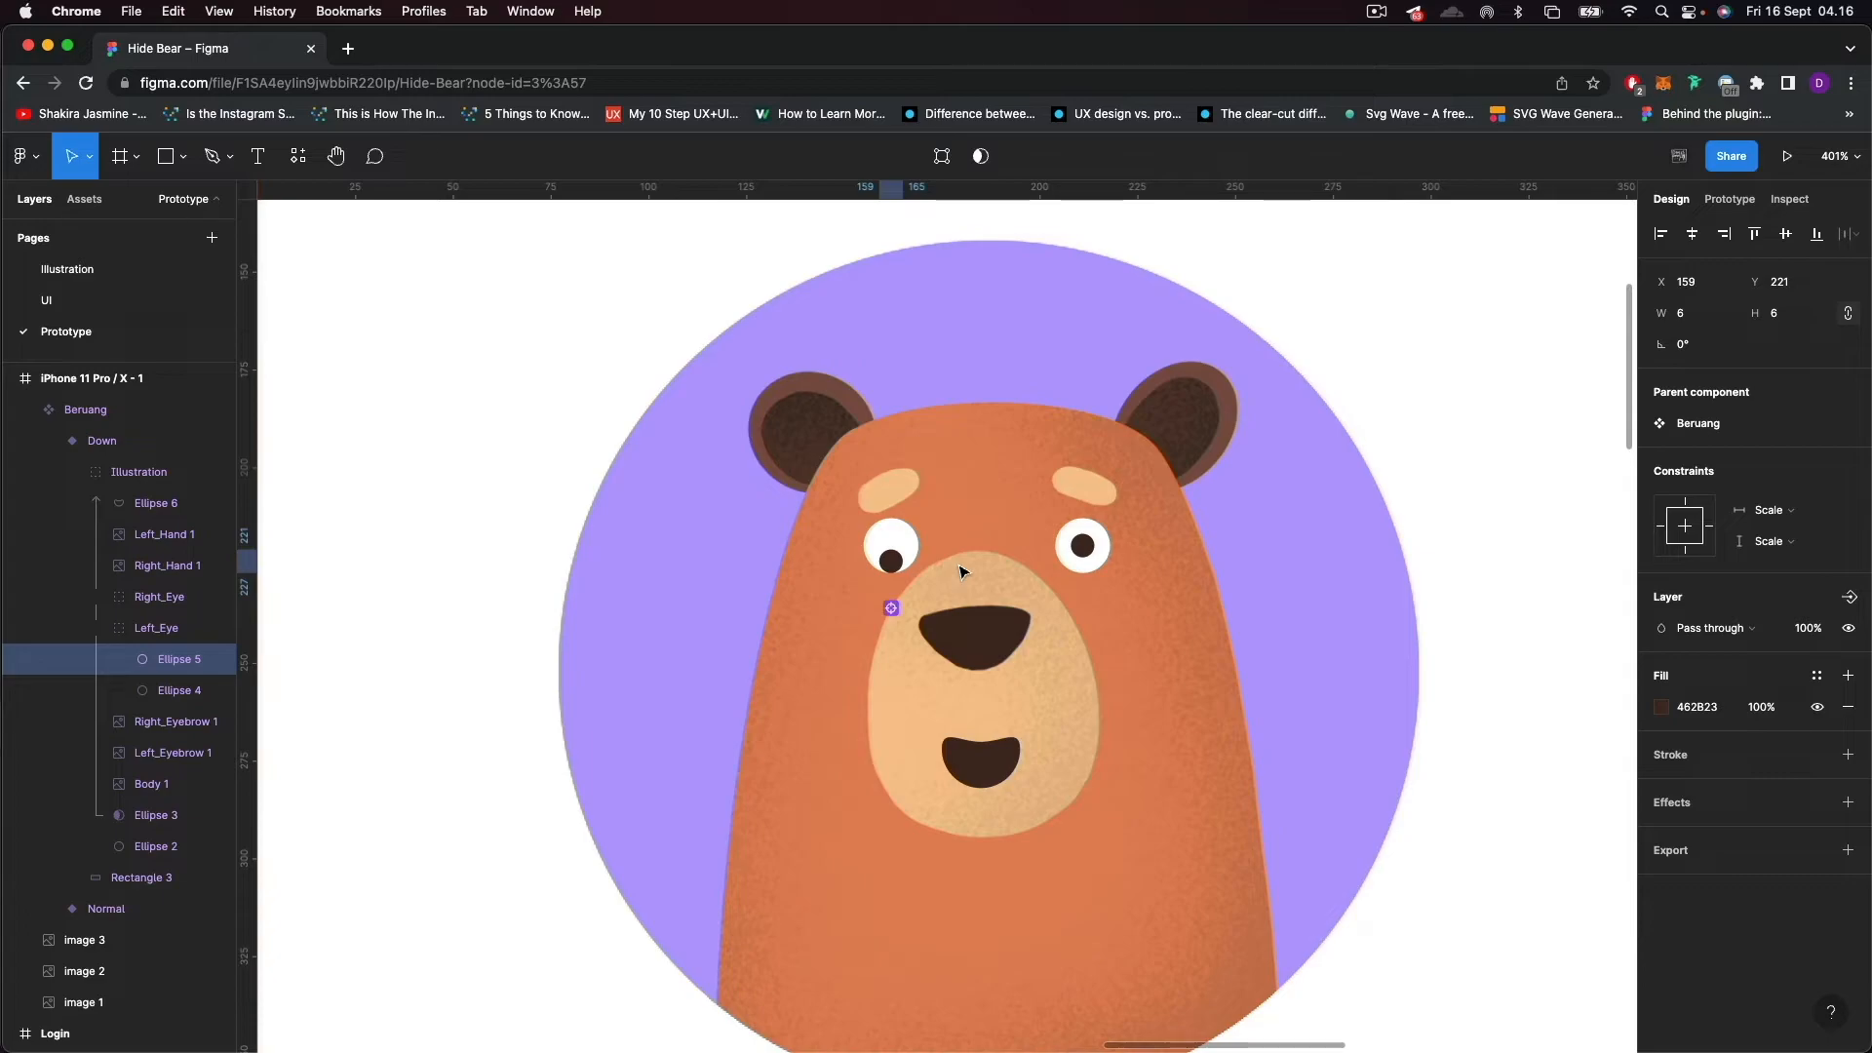
# Lower the right eye's pupil in the Down variant to Y 221 to match the left one.
pyautogui.click(1092, 553)
pyautogui.doubleClick(1089, 551)
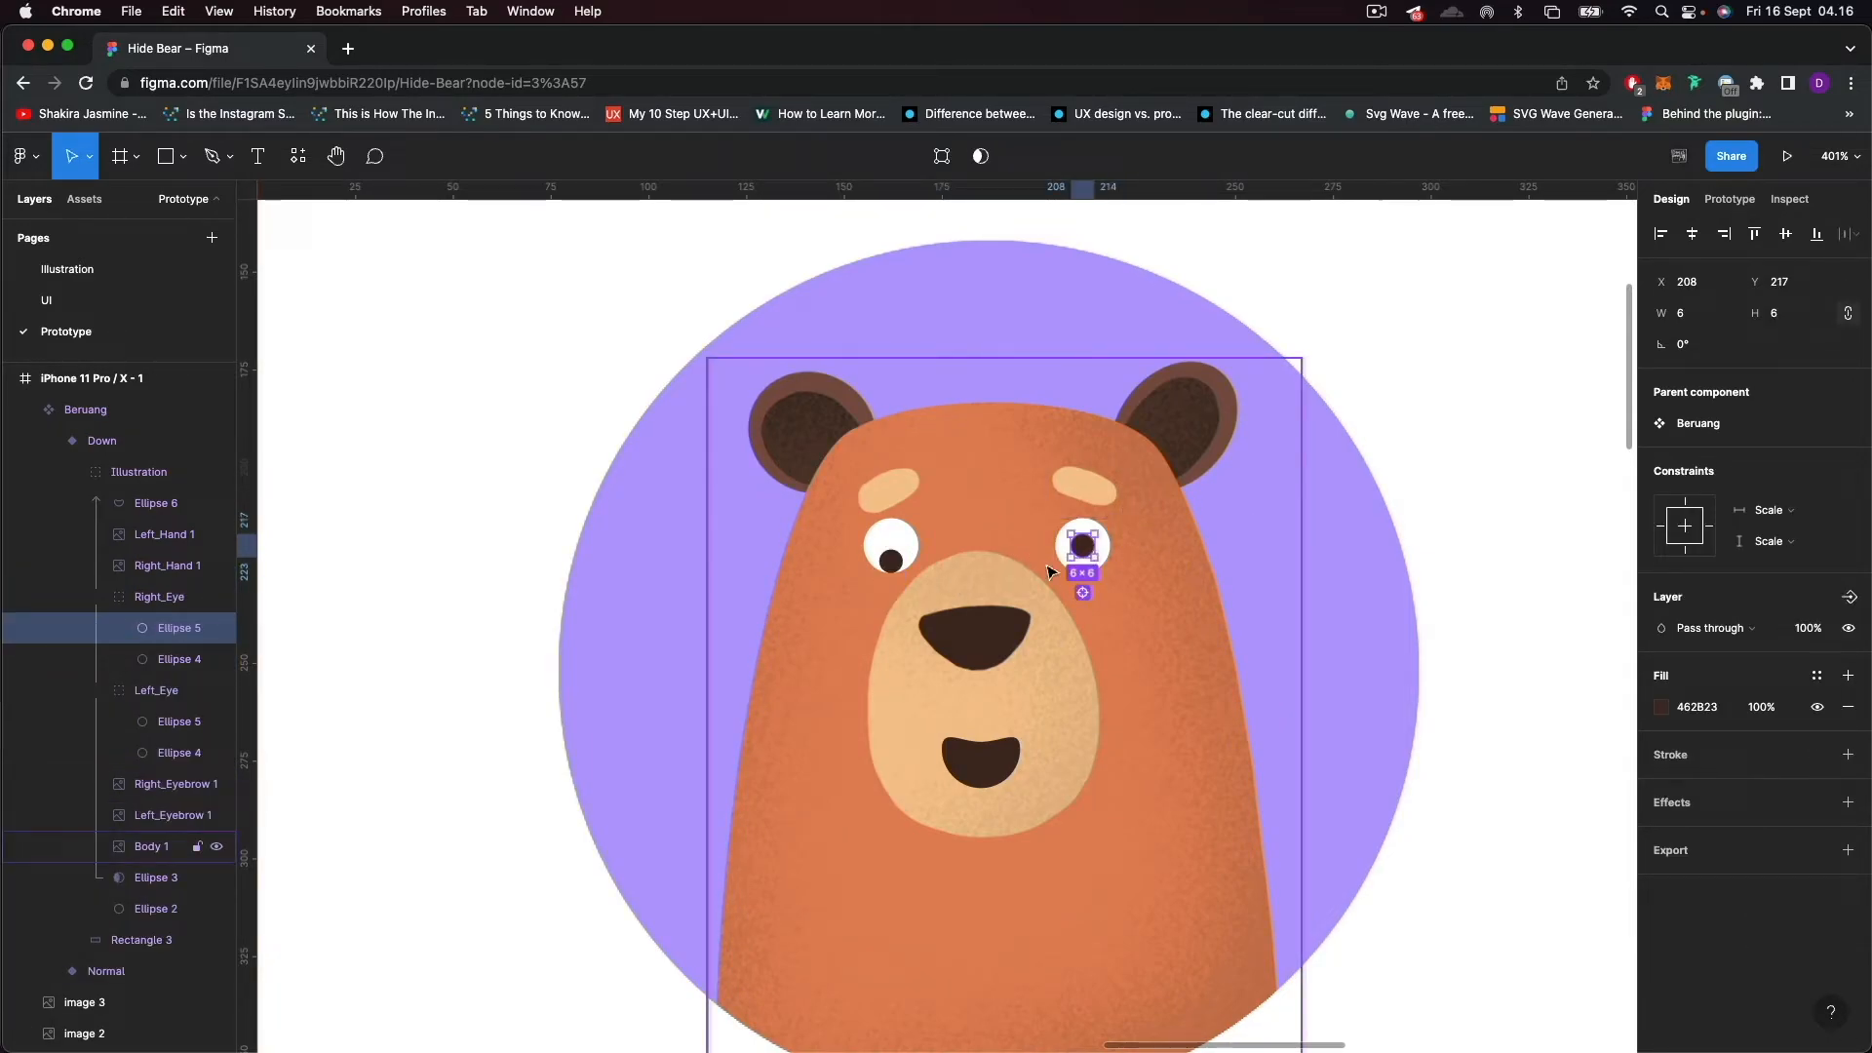
pyautogui.press('Down')
pyautogui.press('Down')
pyautogui.press('Down')
pyautogui.press('Down')
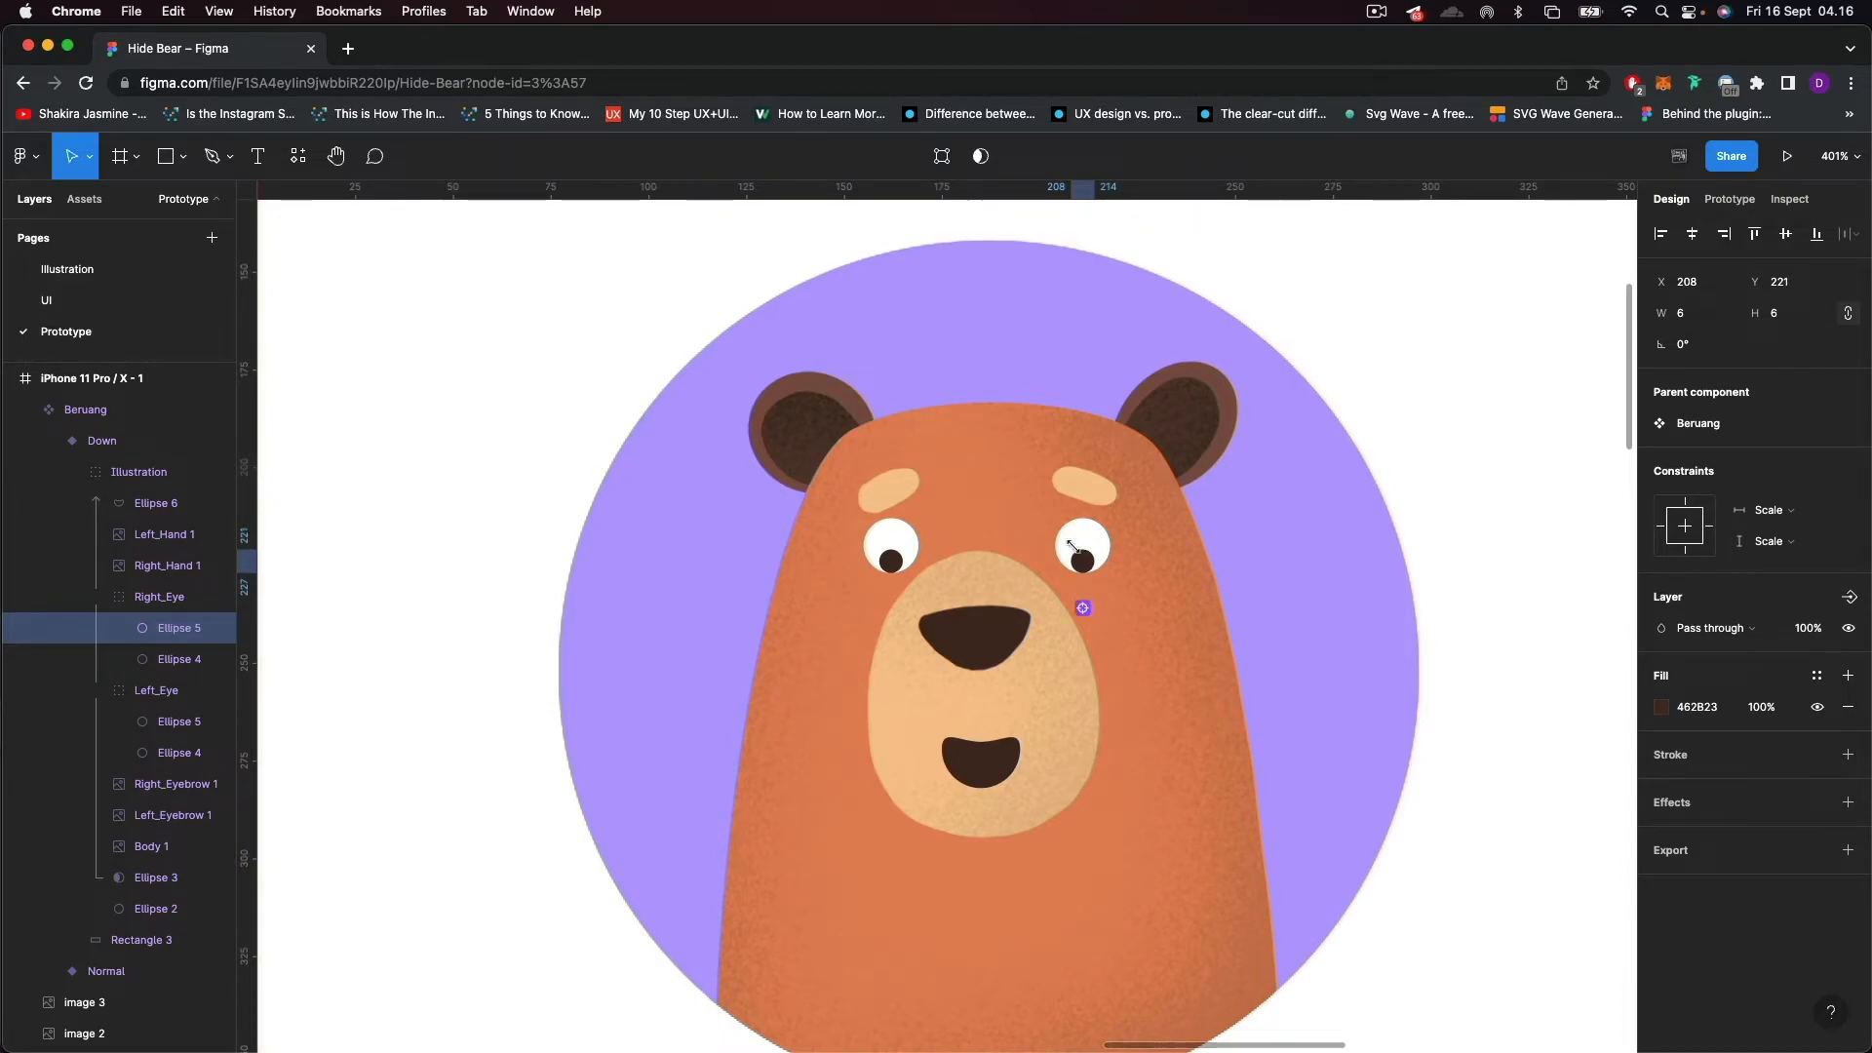
# Rotate the Down variant's left eyebrow clockwise until it lies nearly horizontal.
pyautogui.click(878, 484)
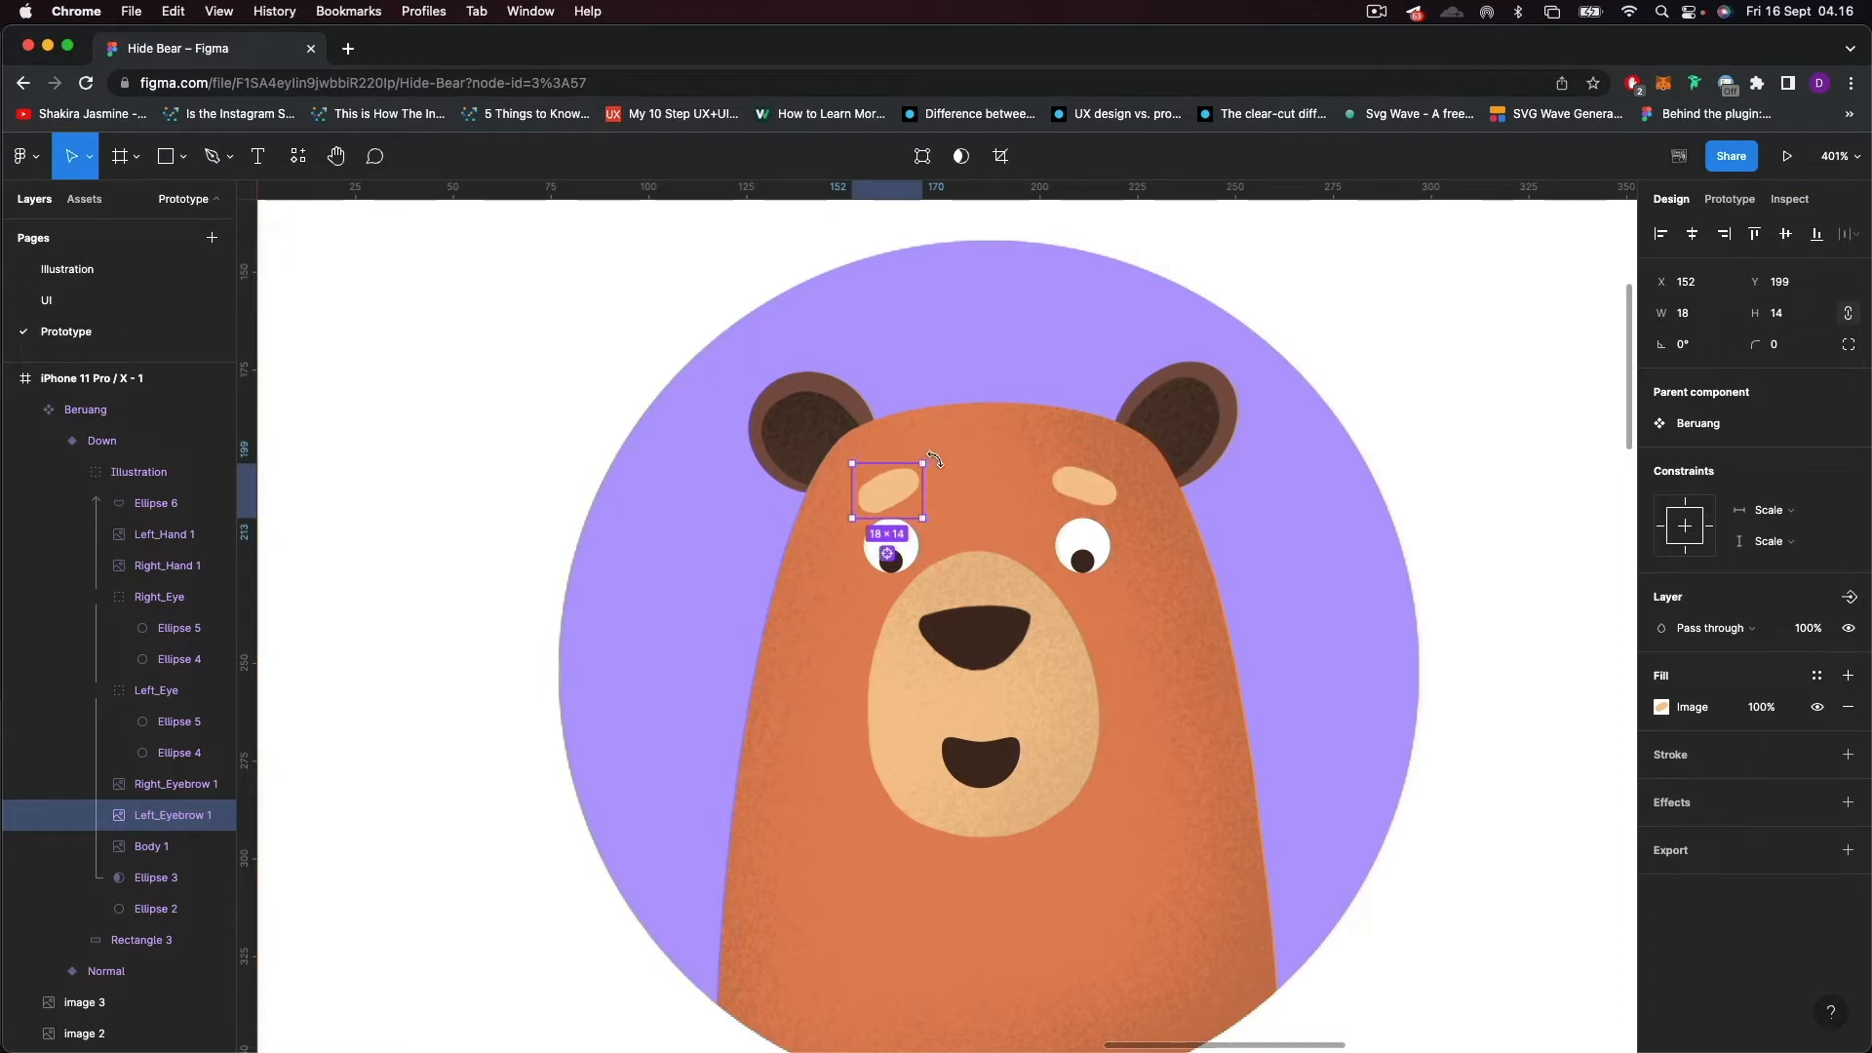
pyautogui.moveTo(934, 458); pyautogui.dragTo(958, 476)
pyautogui.press('super+z')
# Rotate the Down variant's right eyebrow to about 17.47° so it lies level like the left one.
pyautogui.click(1087, 482)
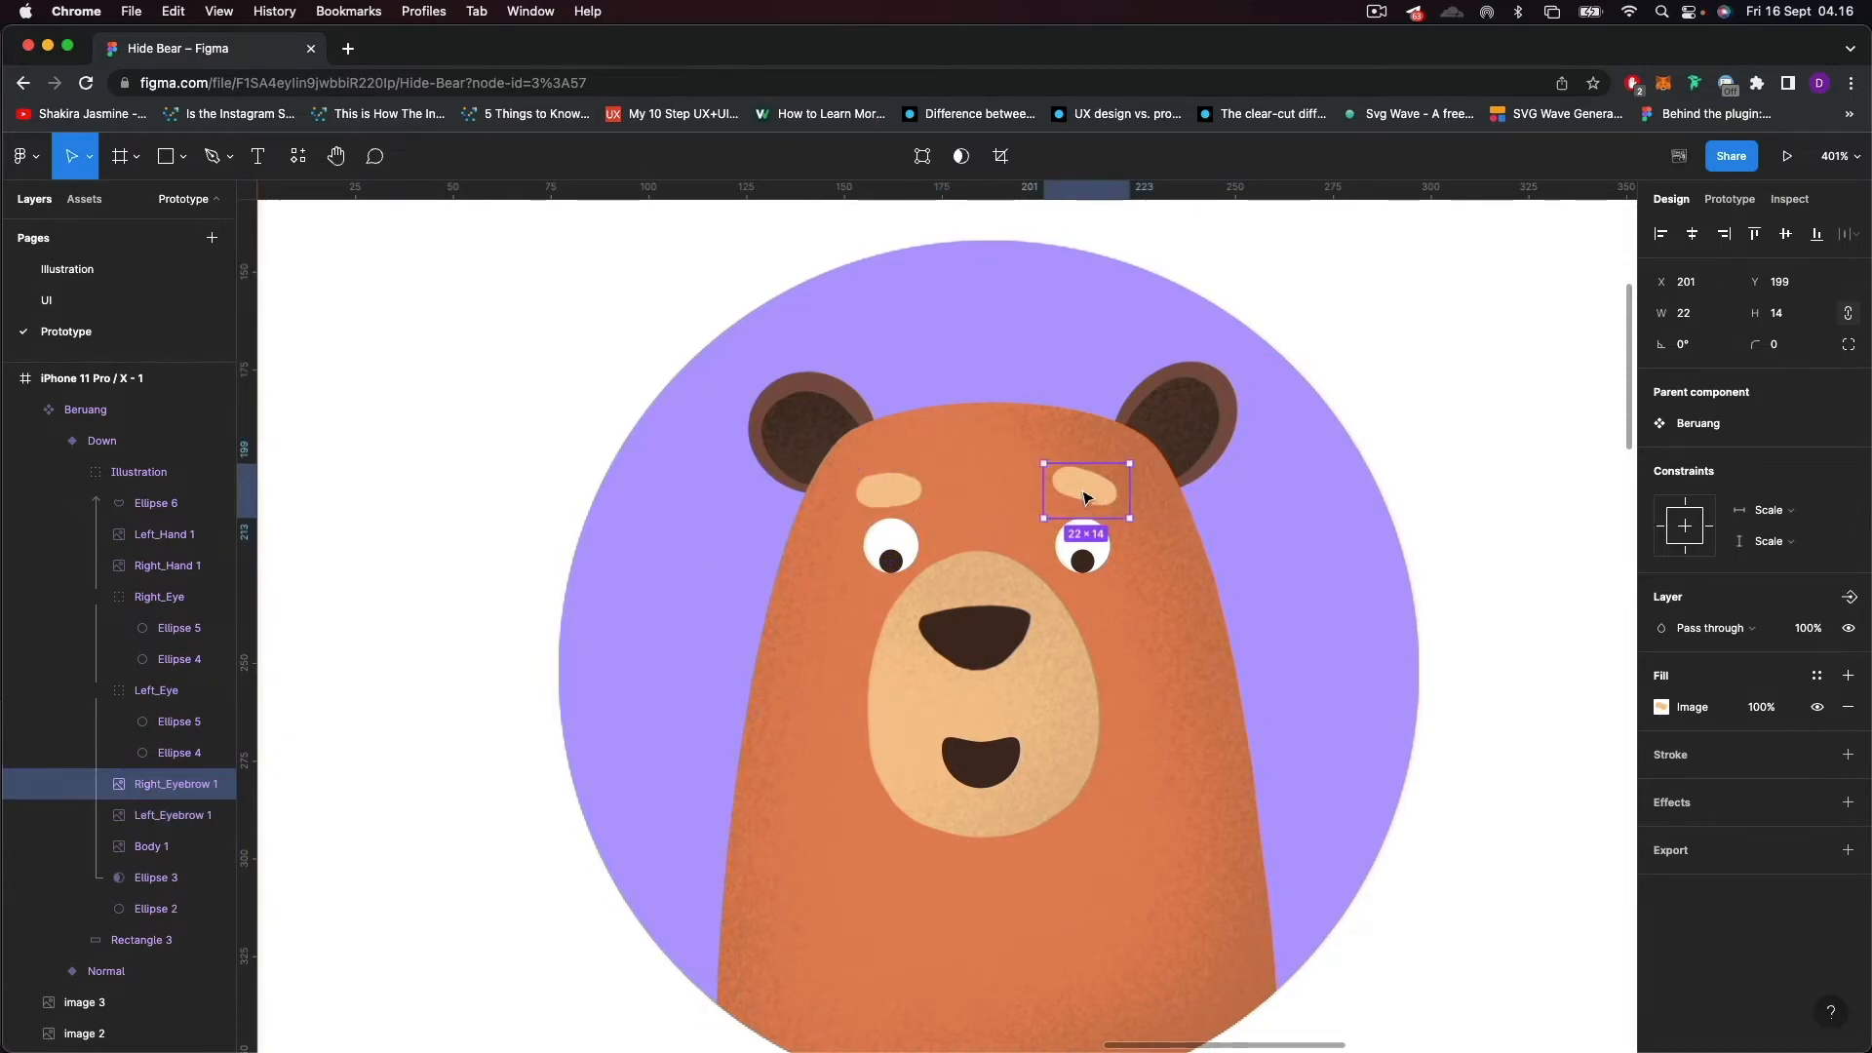
pyautogui.moveTo(1034, 455); pyautogui.dragTo(1019, 461)
pyautogui.press('super+z')
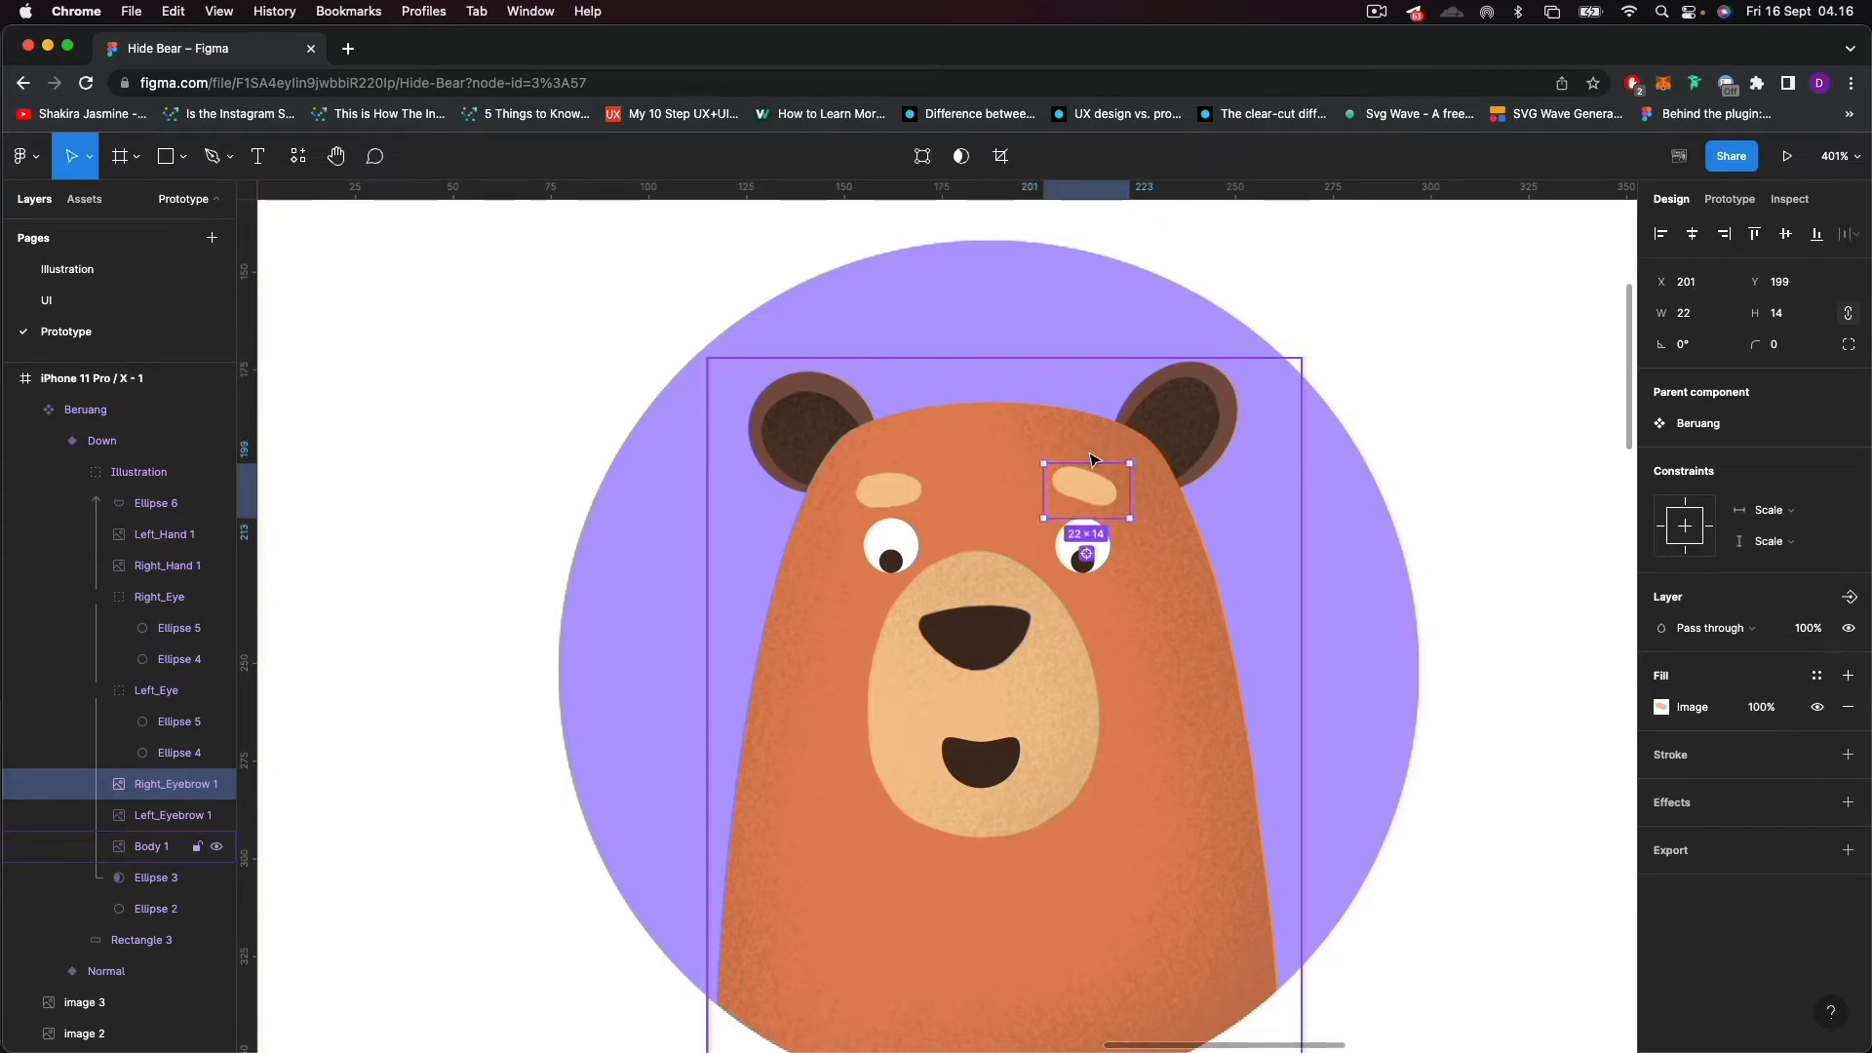
pyautogui.scroll(5, 1053, 451)
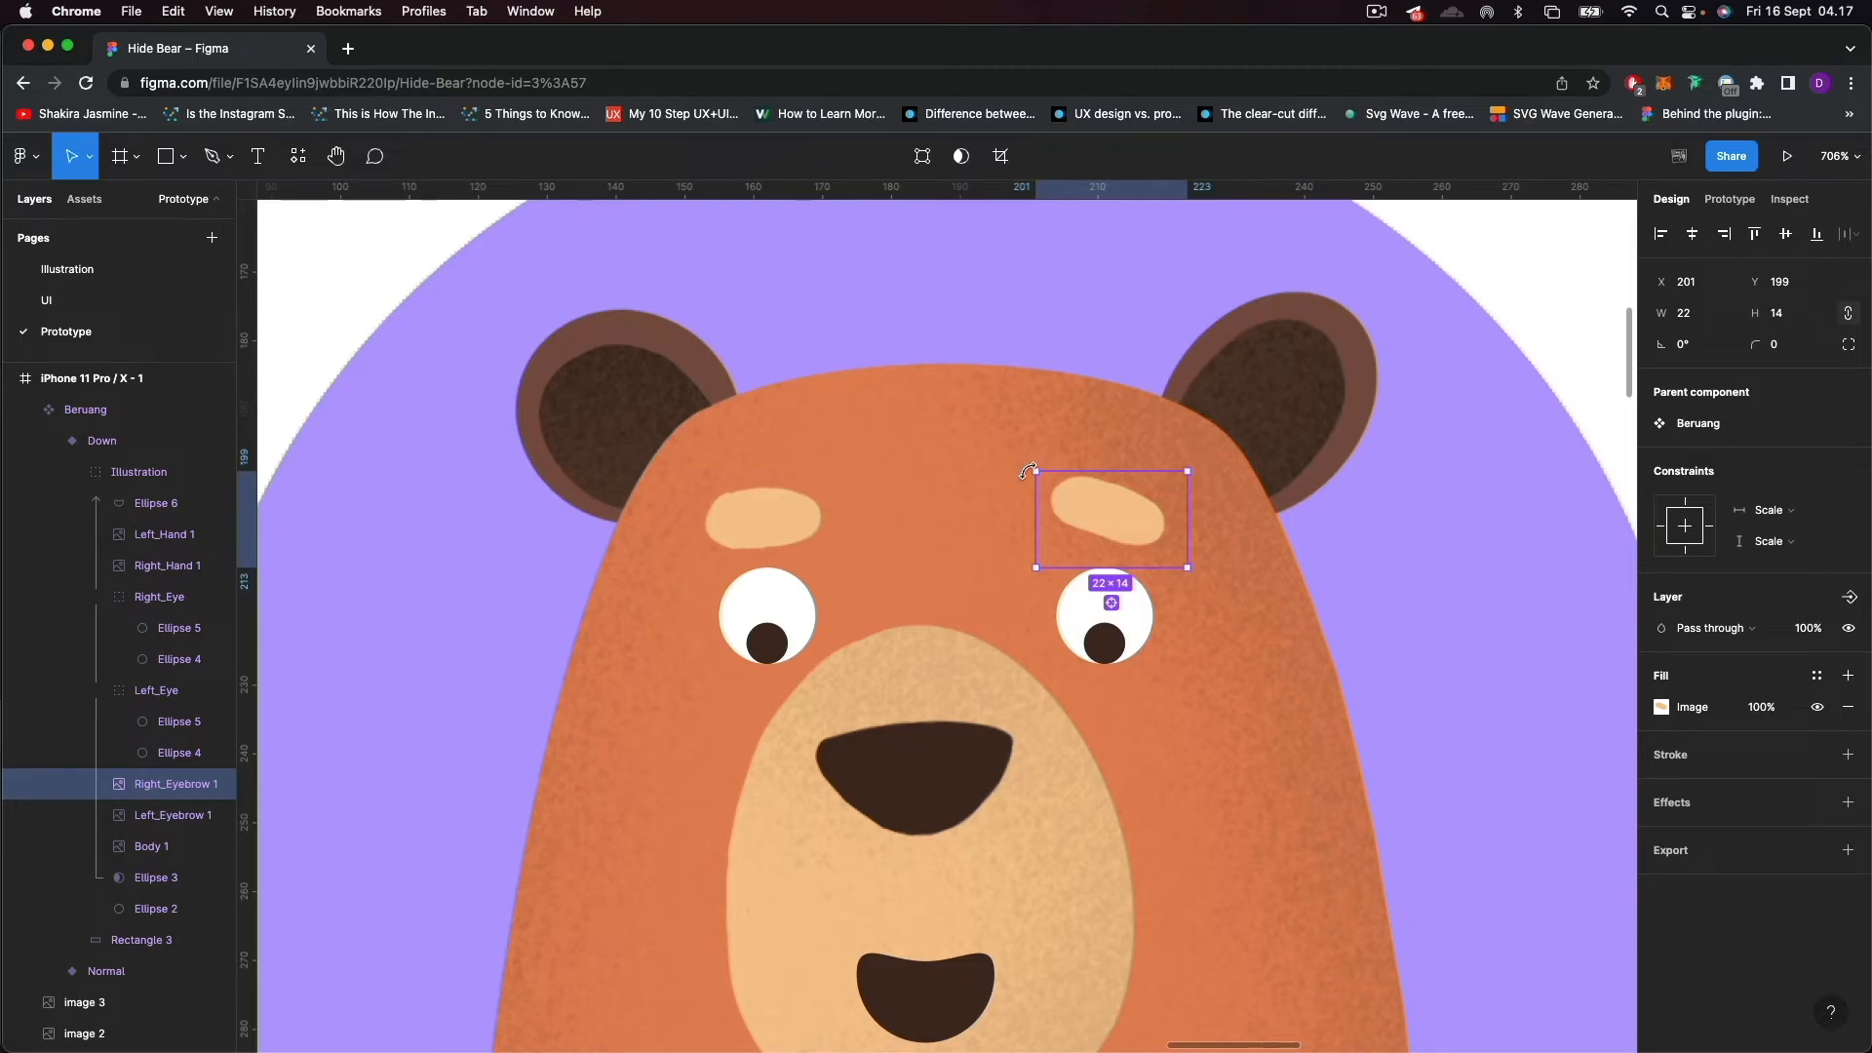
pyautogui.moveTo(1028, 464); pyautogui.dragTo(1014, 494)
pyautogui.scroll(-5, 925, 582)
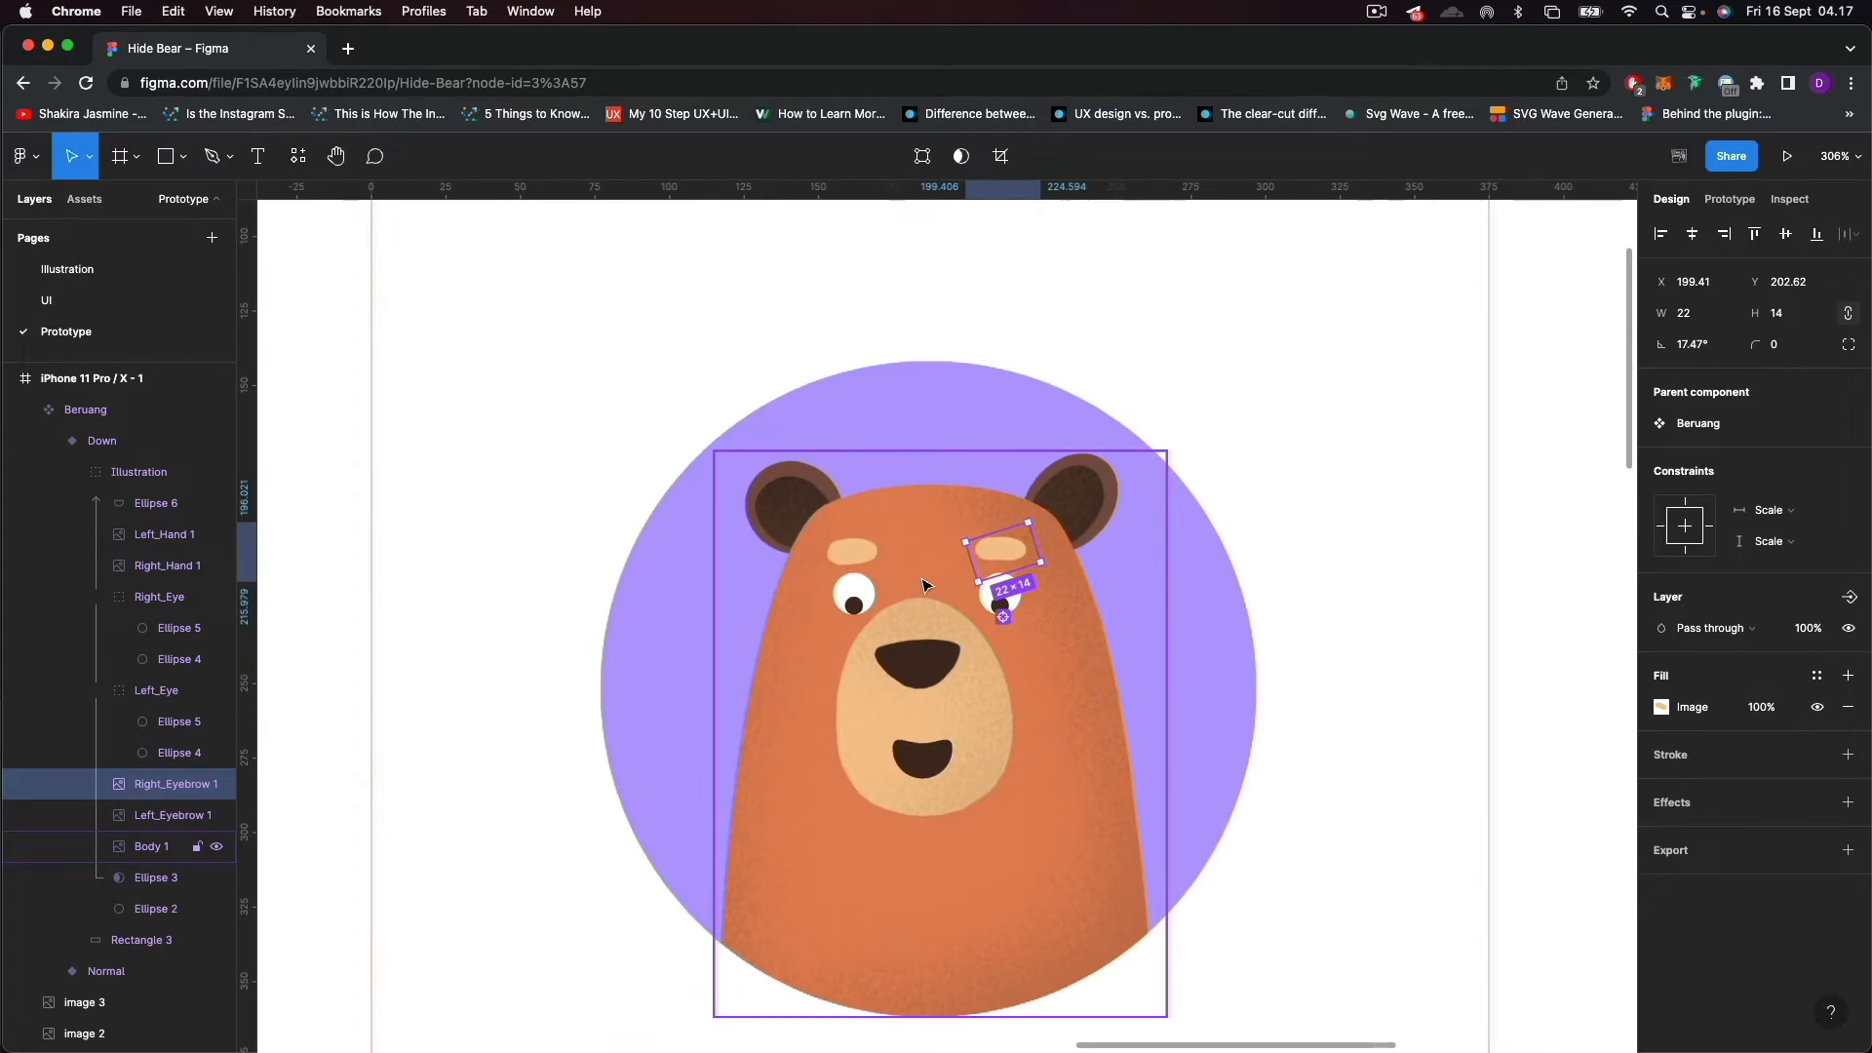
# Reshape the Down variant's mouth into a frown about 20 × 11.59 by moving its top and bottom vector points upward.
pyautogui.scroll(2, 926, 763)
pyautogui.click(926, 764)
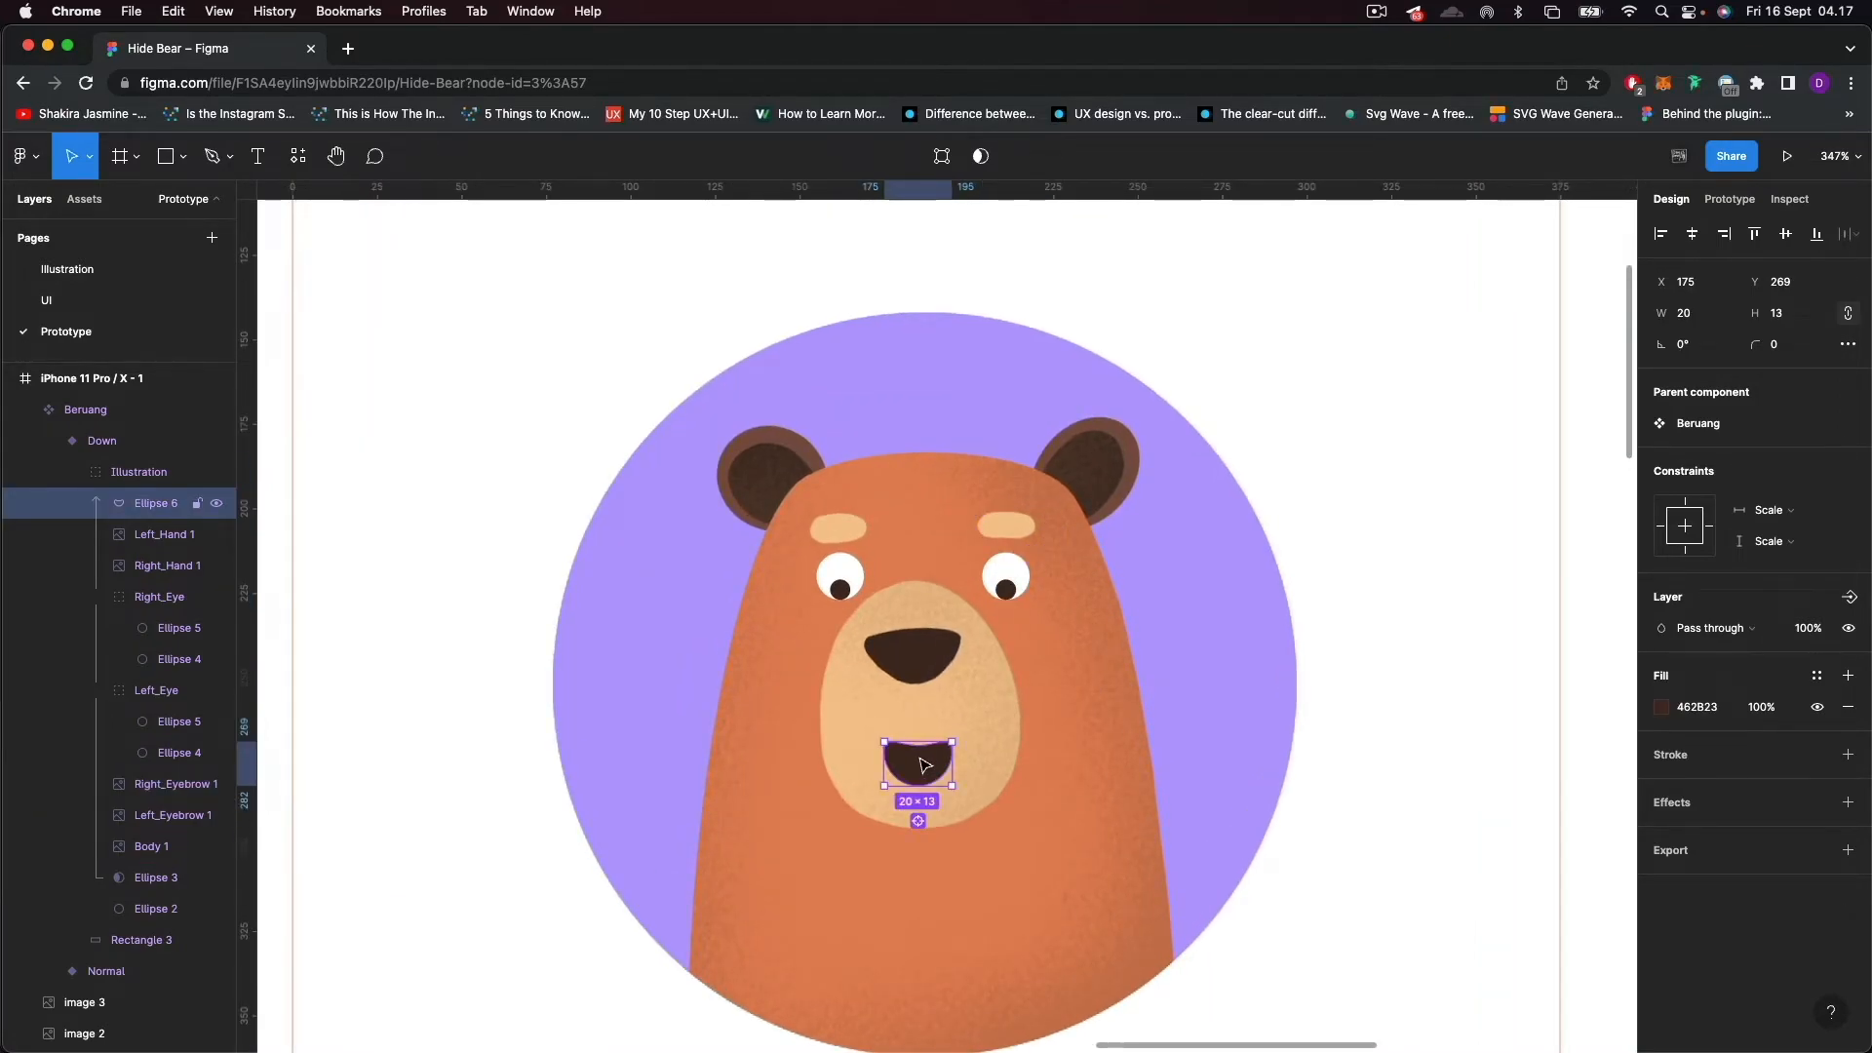
pyautogui.scroll(3, 925, 763)
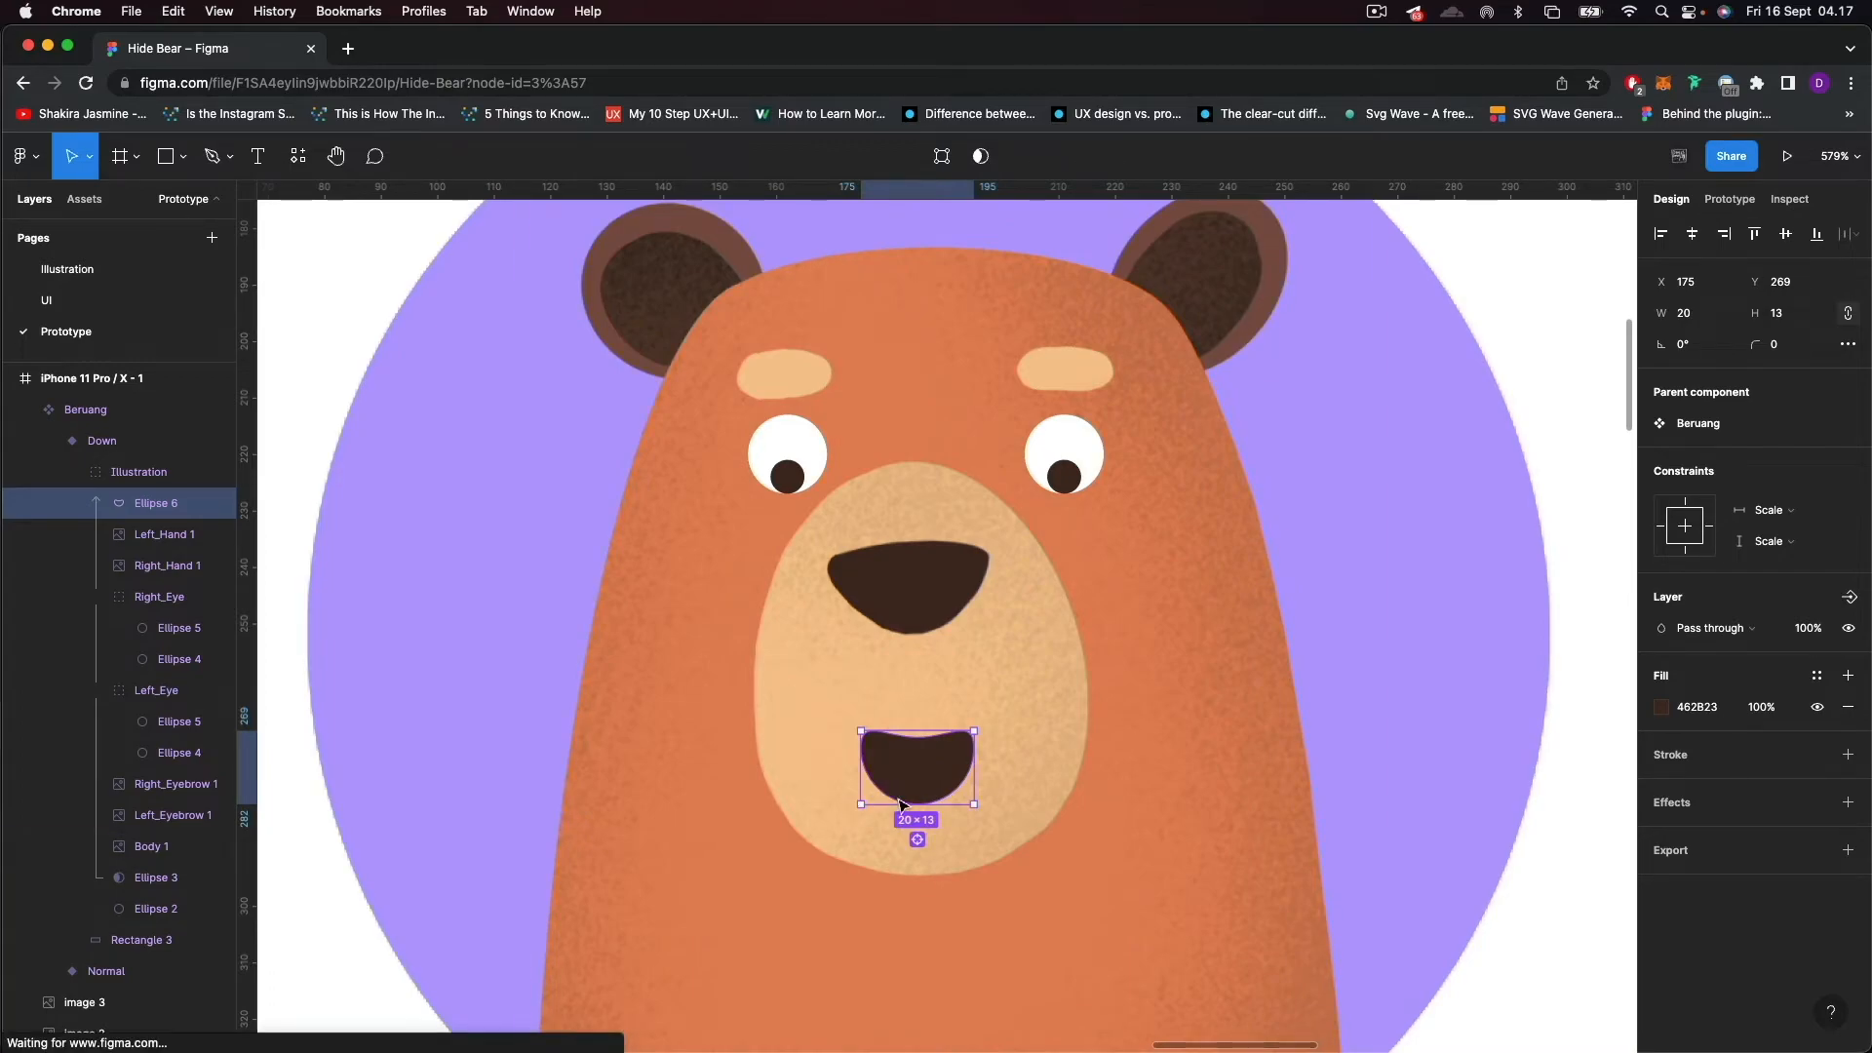
pyautogui.doubleClick(922, 775)
pyautogui.moveTo(920, 741); pyautogui.dragTo(918, 704)
pyautogui.moveTo(923, 801); pyautogui.dragTo(925, 770)
pyautogui.press('super+z')
pyautogui.click(919, 805)
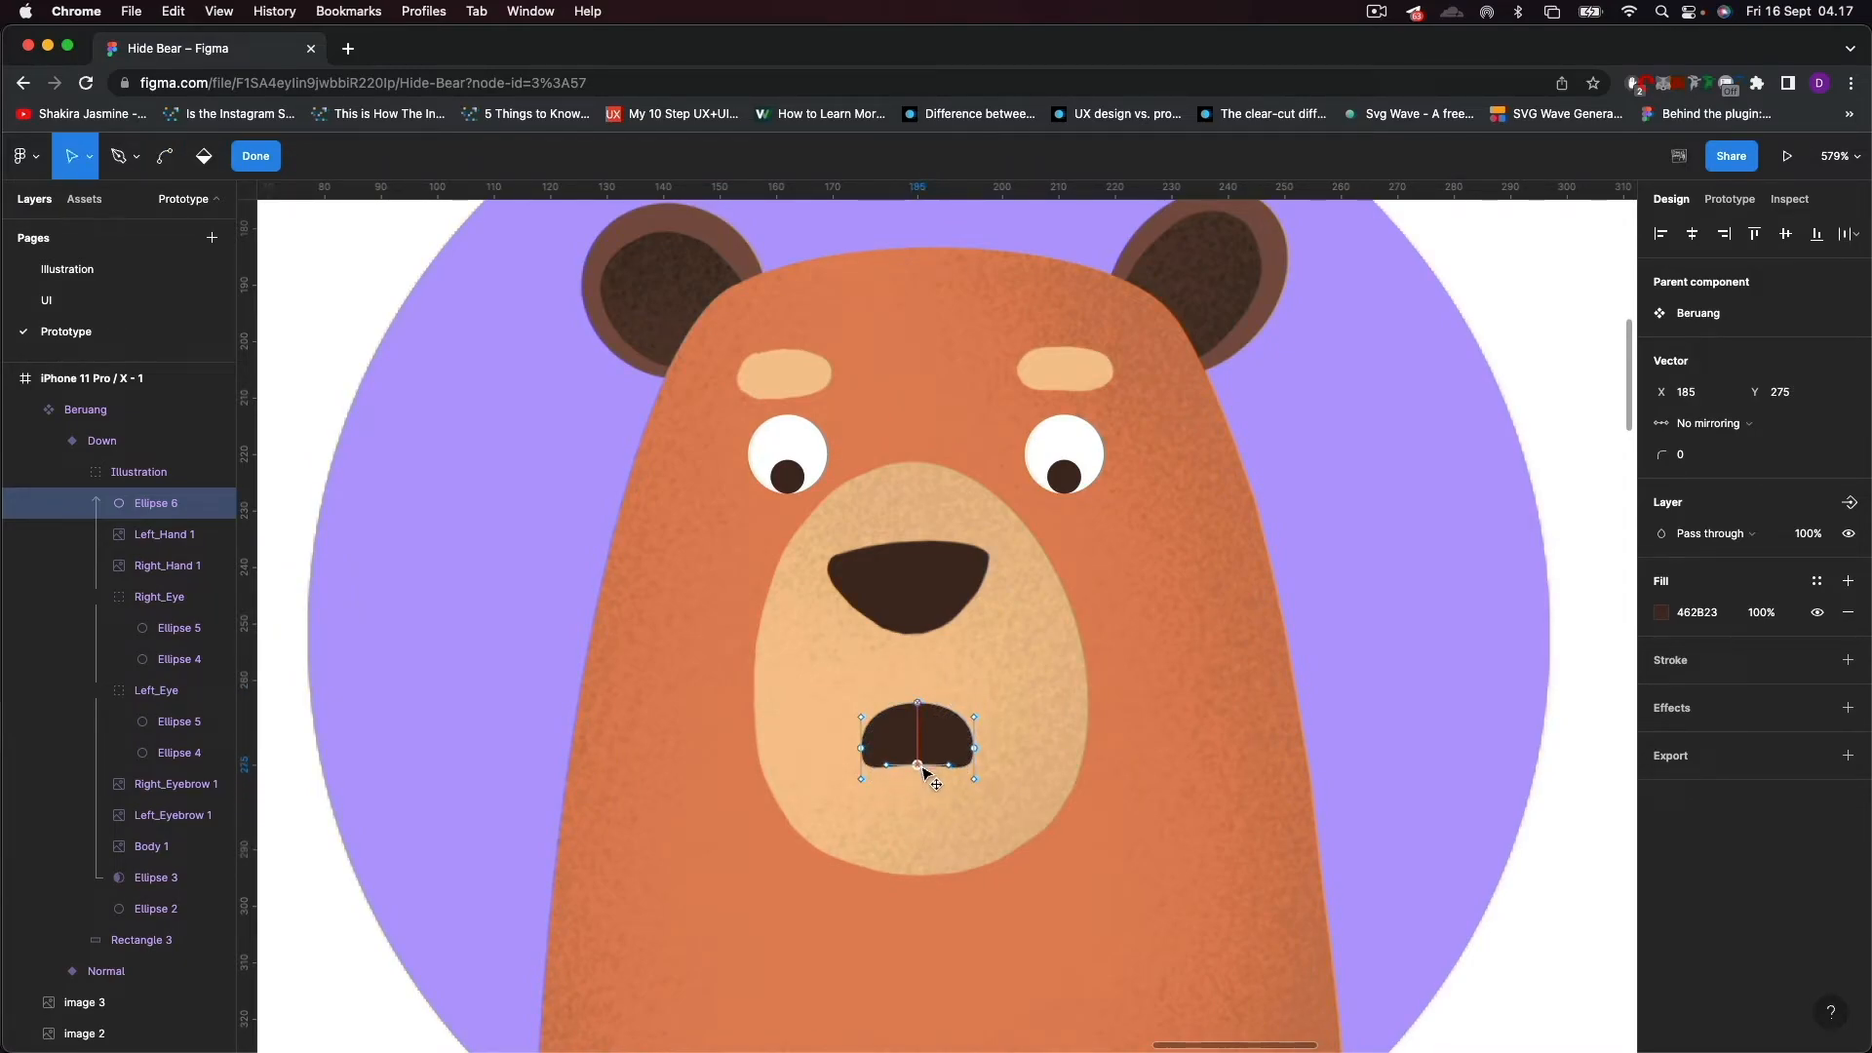
pyautogui.click(256, 157)
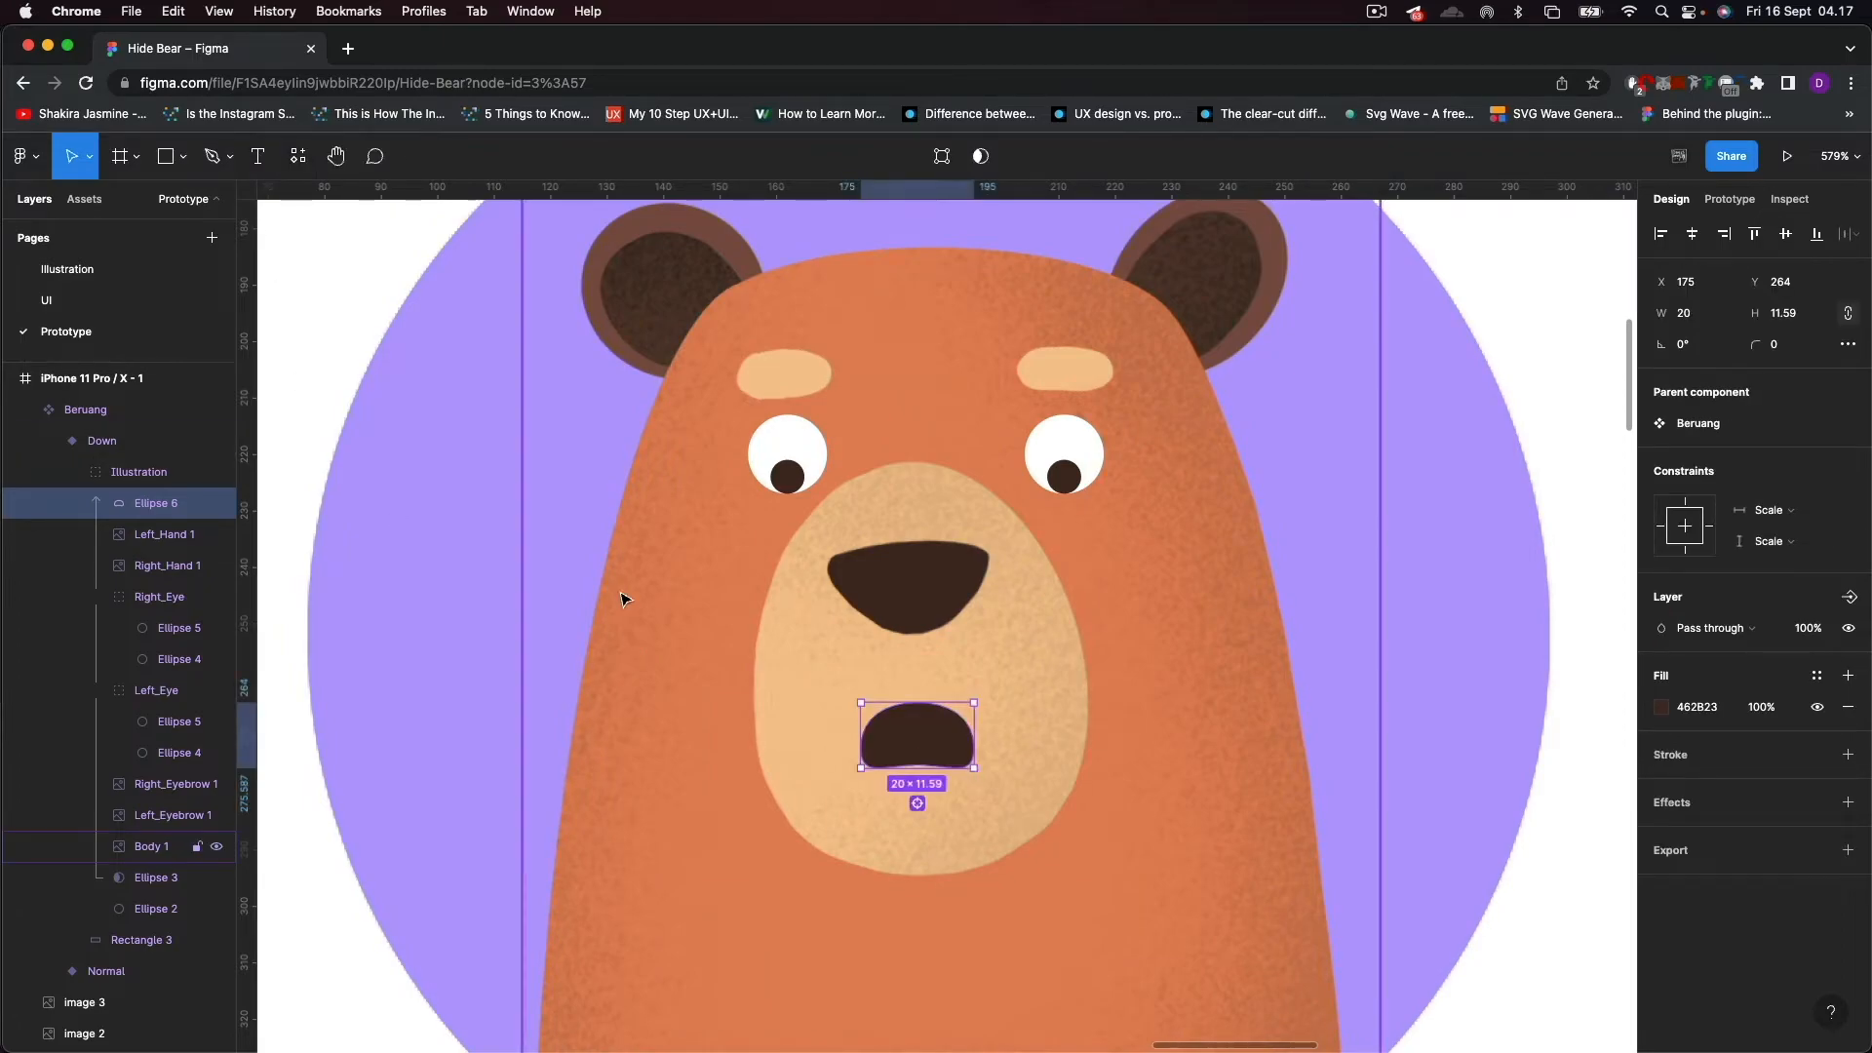
pyautogui.scroll(-10, 630, 635)
pyautogui.scroll(-4, 632, 638)
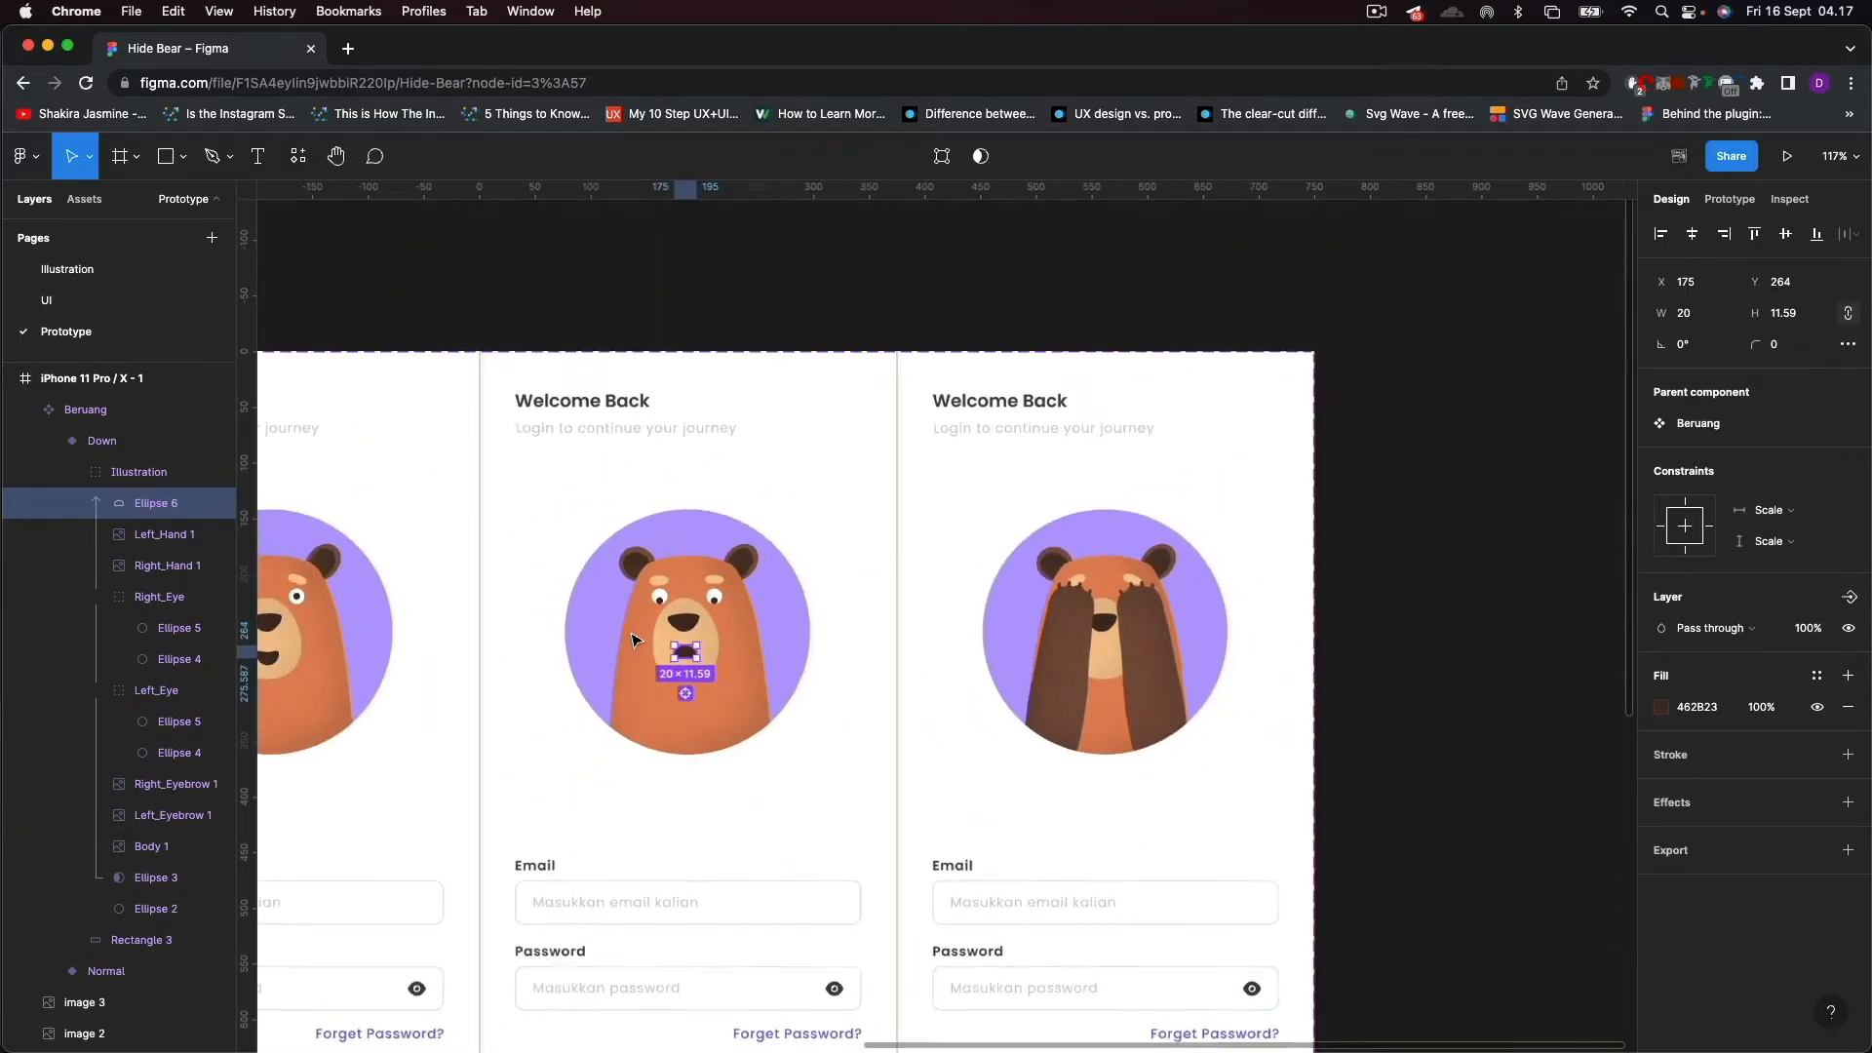
pyautogui.click(1452, 614)
# Duplicate the Down variant to place a copy over the third screen at X 750.
pyautogui.moveTo(874, 612); pyautogui.dragTo(1148, 510)
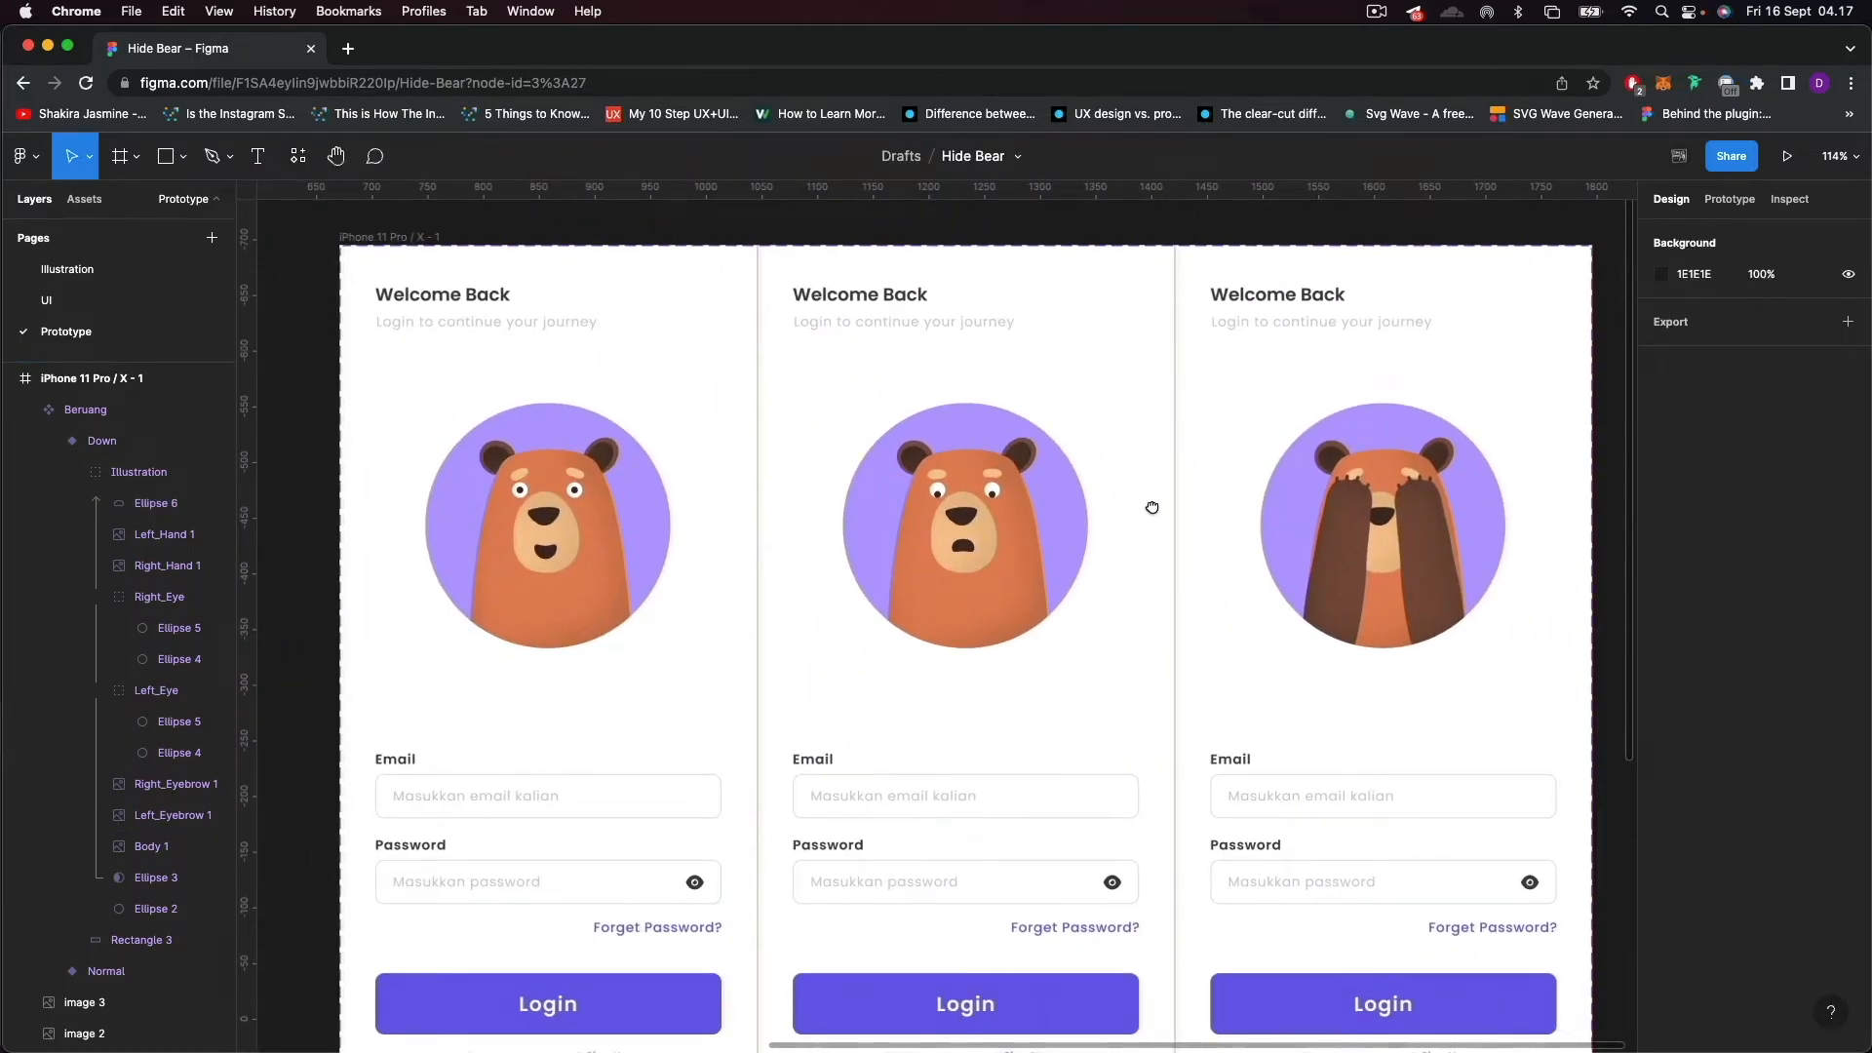
pyautogui.scroll(-4, 882, 848)
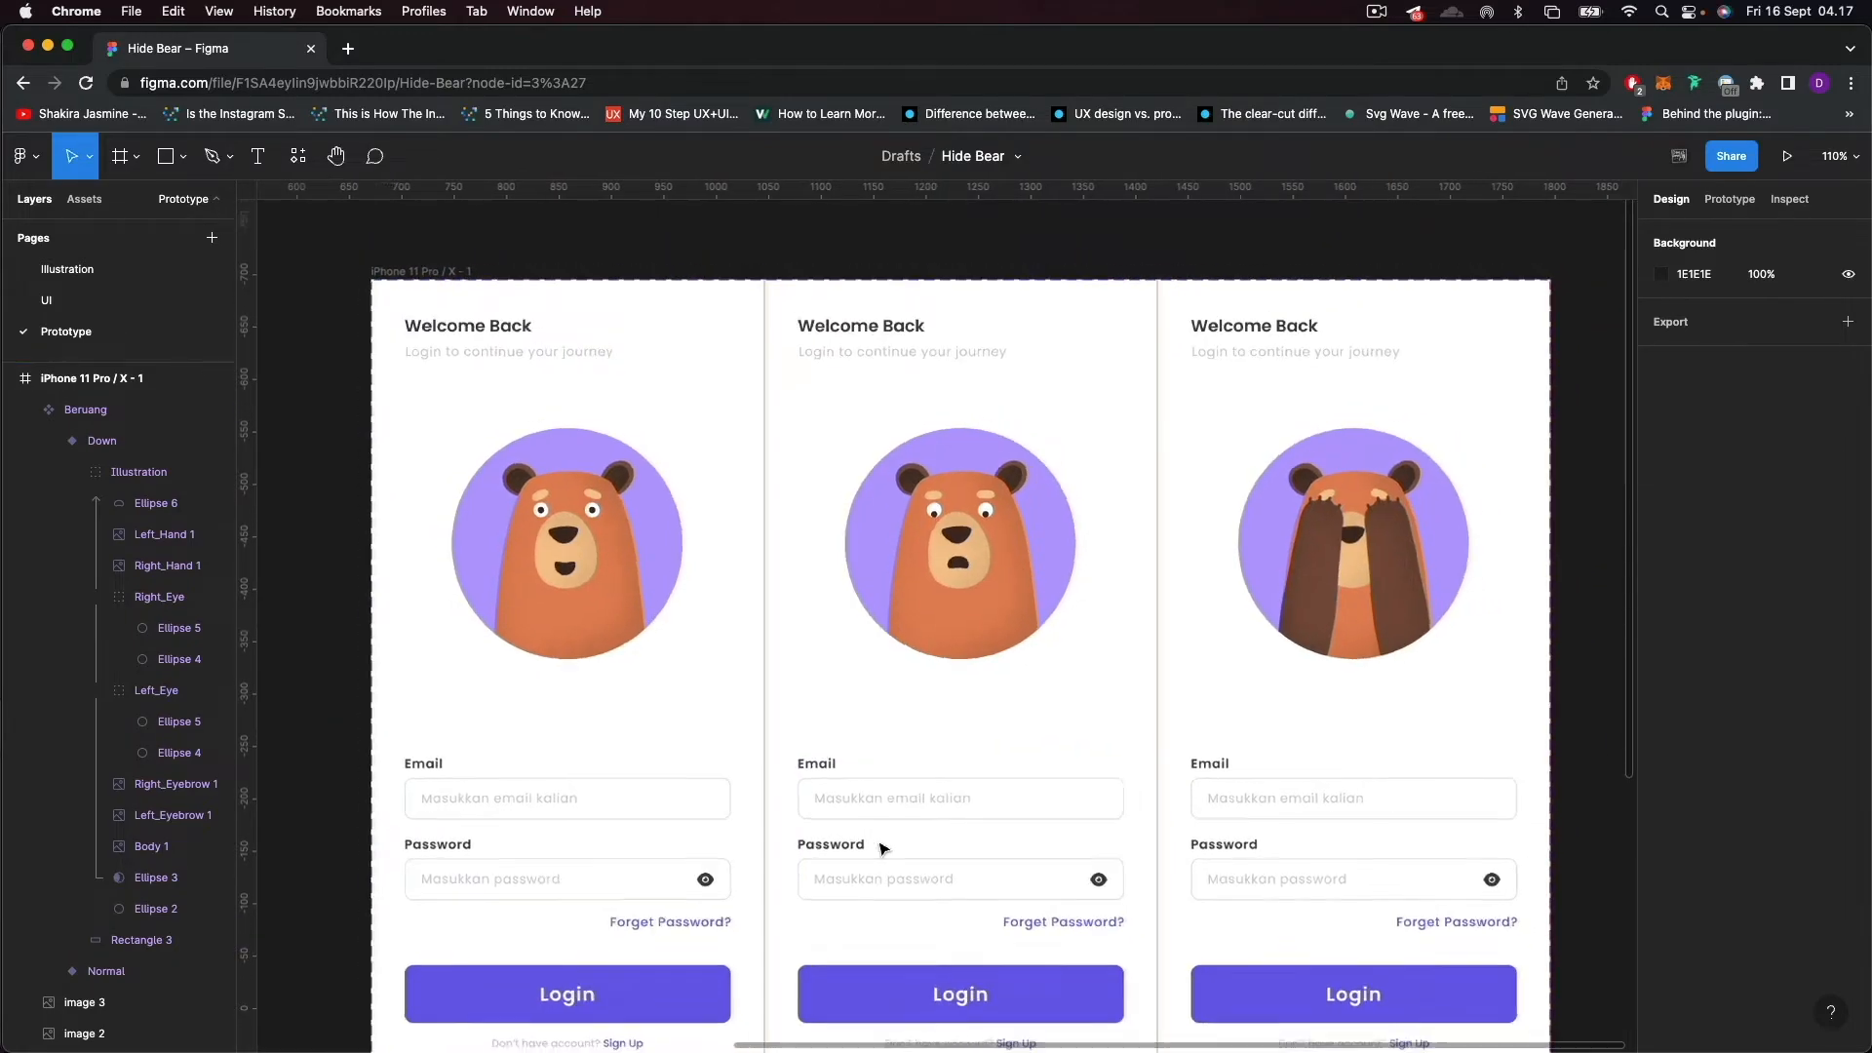
pyautogui.click(71, 473)
pyautogui.click(50, 443)
pyautogui.click(96, 443)
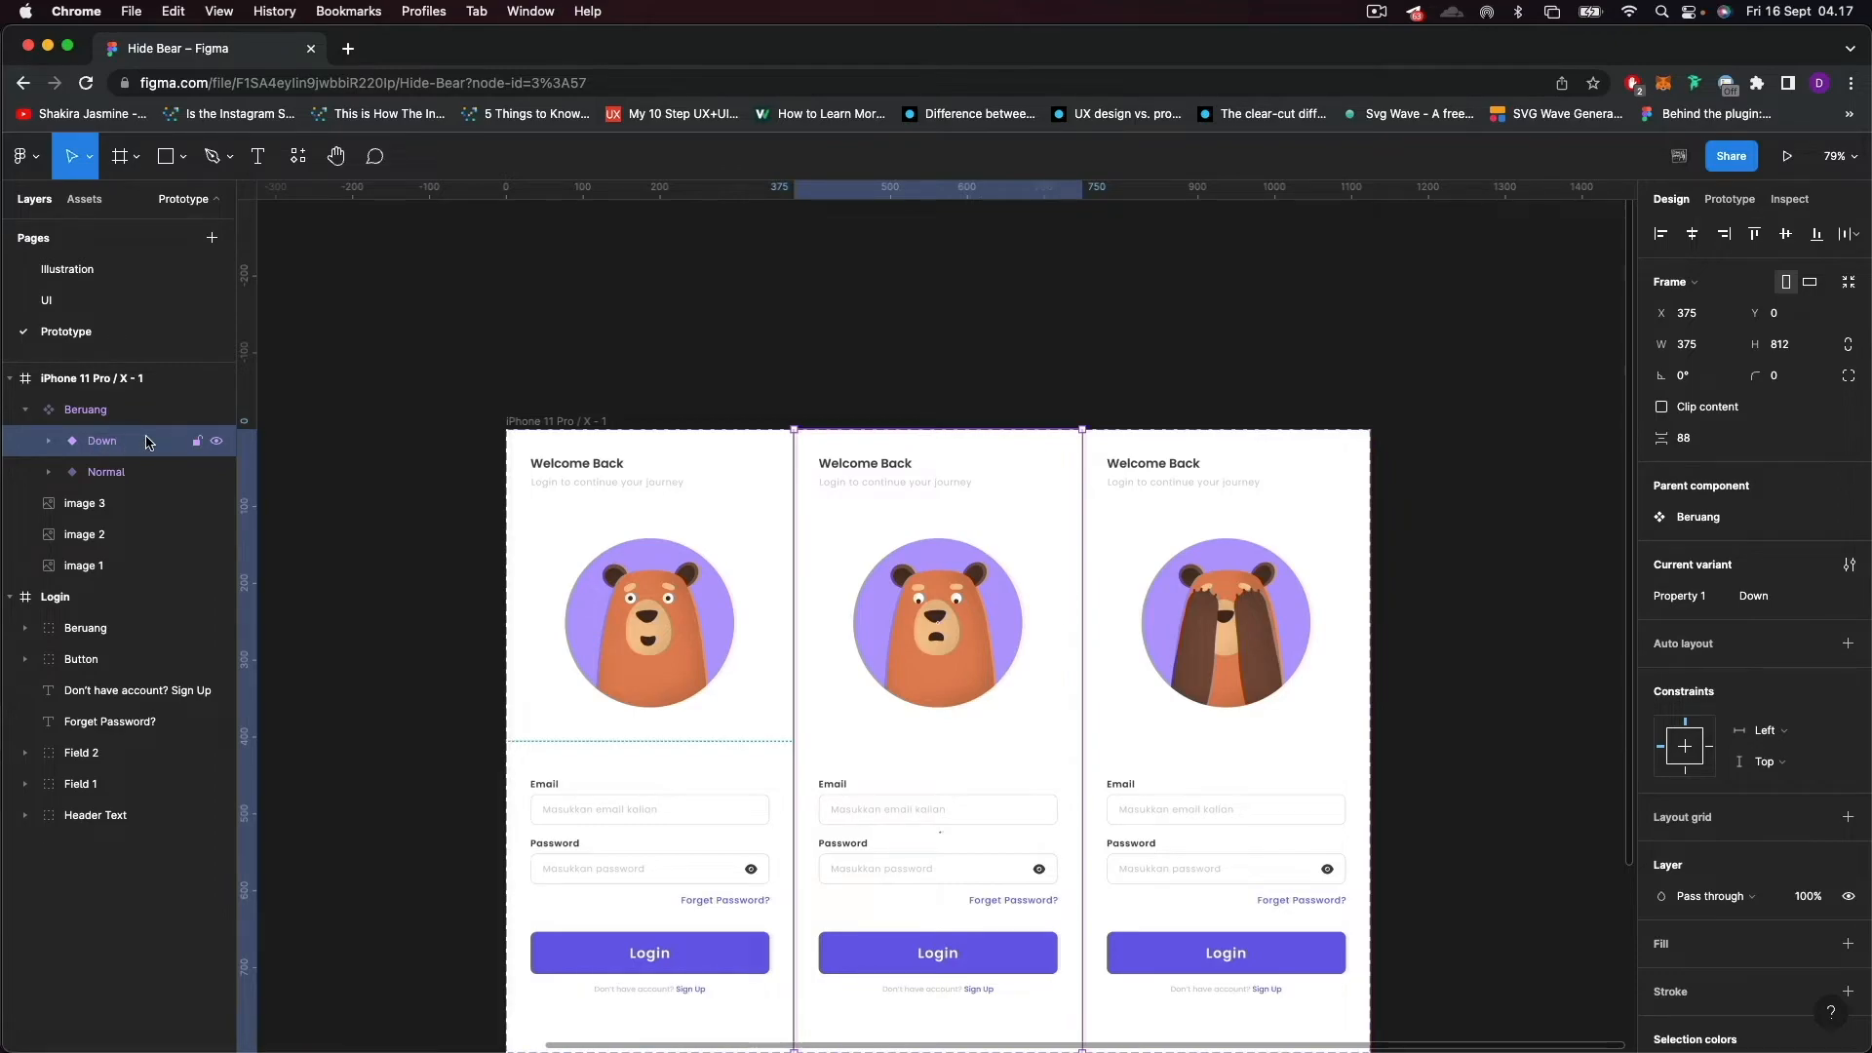
pyautogui.press('super+d')
# Rename the new variant over the third screen as Hide.
pyautogui.doubleClick(125, 442)
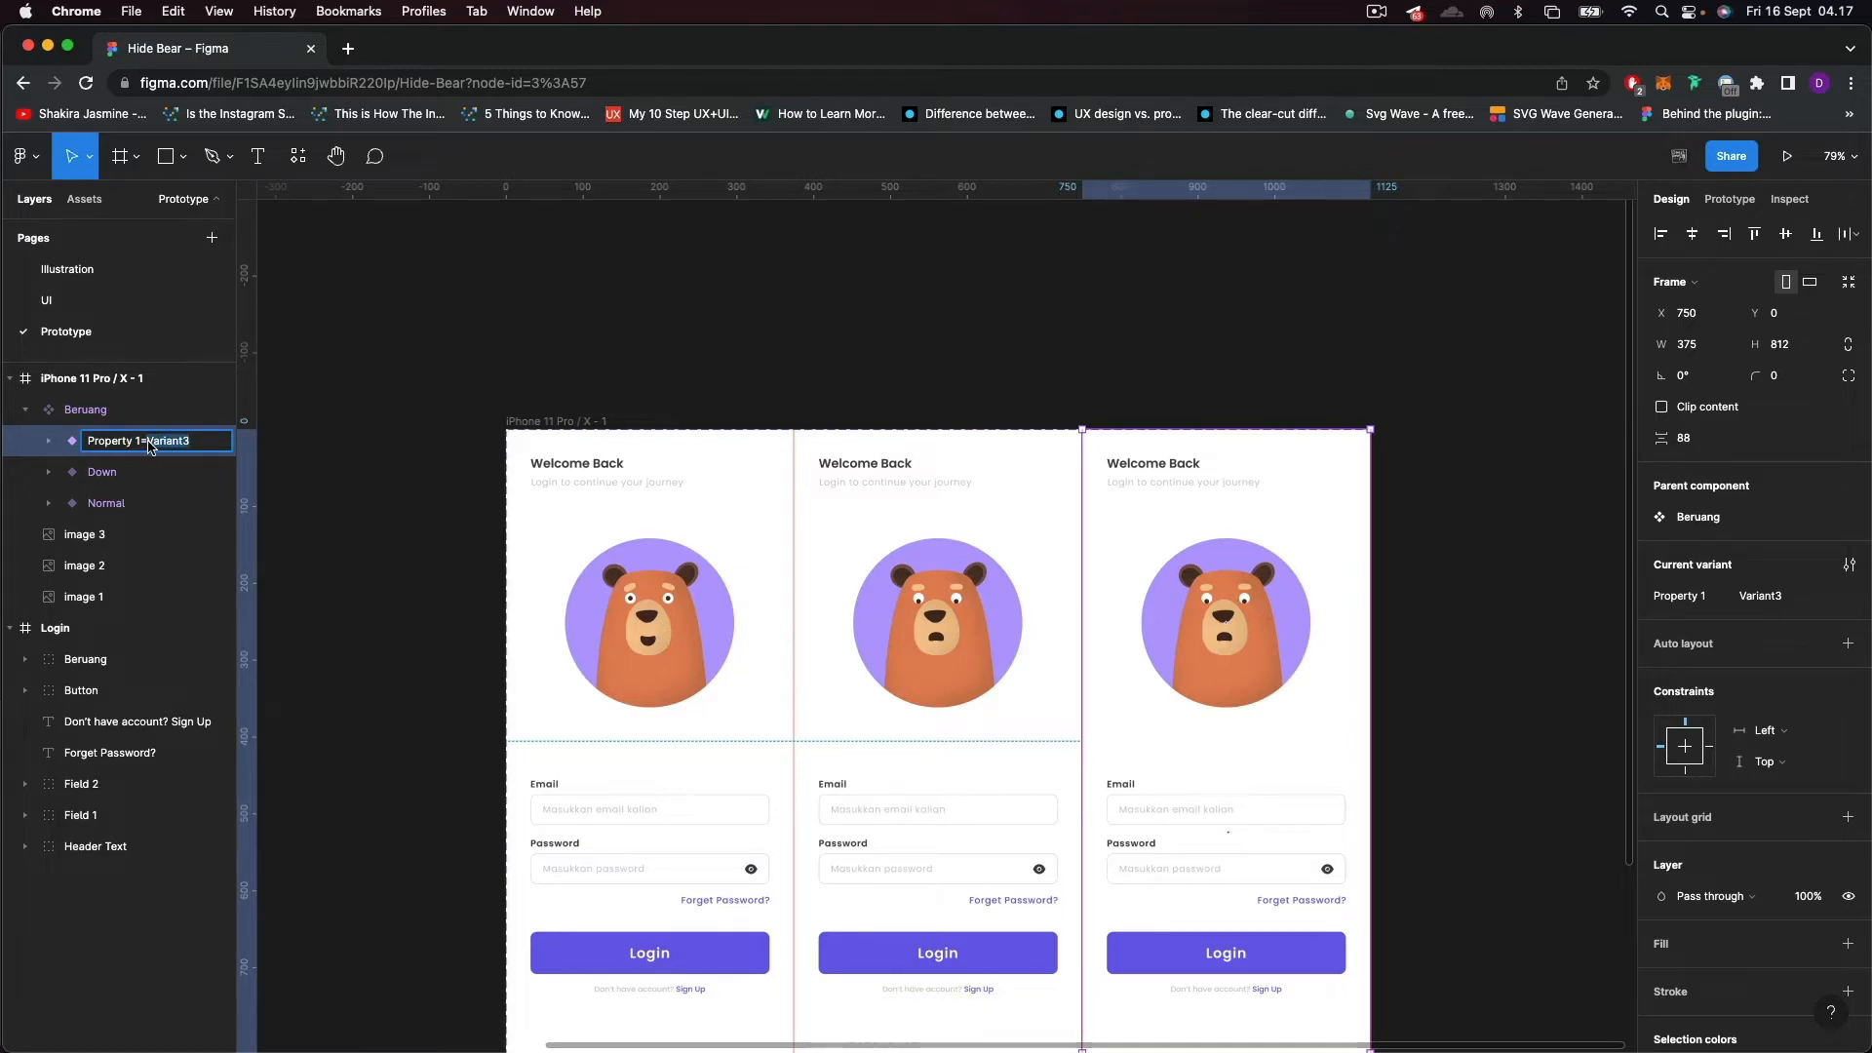
pyautogui.write('Hide')
pyautogui.press('Return')
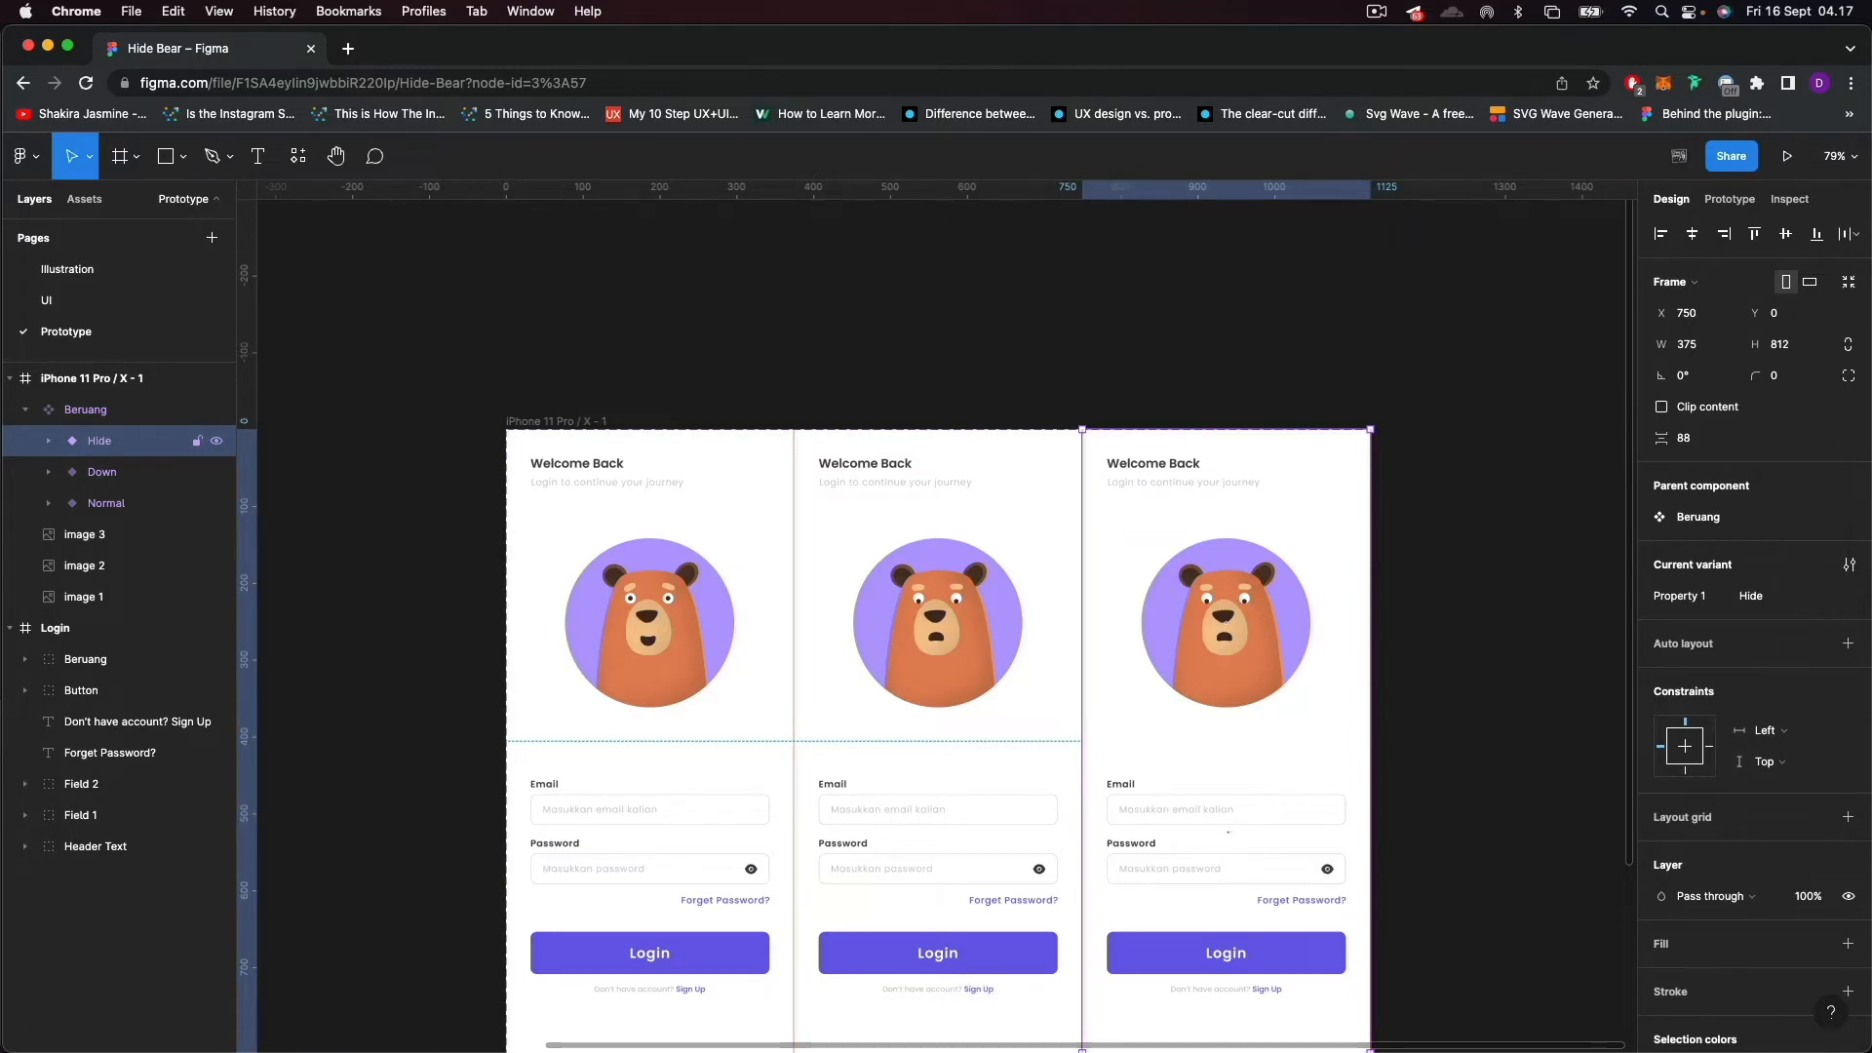
# Raise the left and right hands in the Hide variant's Illustration group to Y 202 so they cover the bear's eyes.
pyautogui.scroll(5, 1339, 648)
pyautogui.scroll(3, 1342, 660)
pyautogui.hscroll(1, 1341, 660)
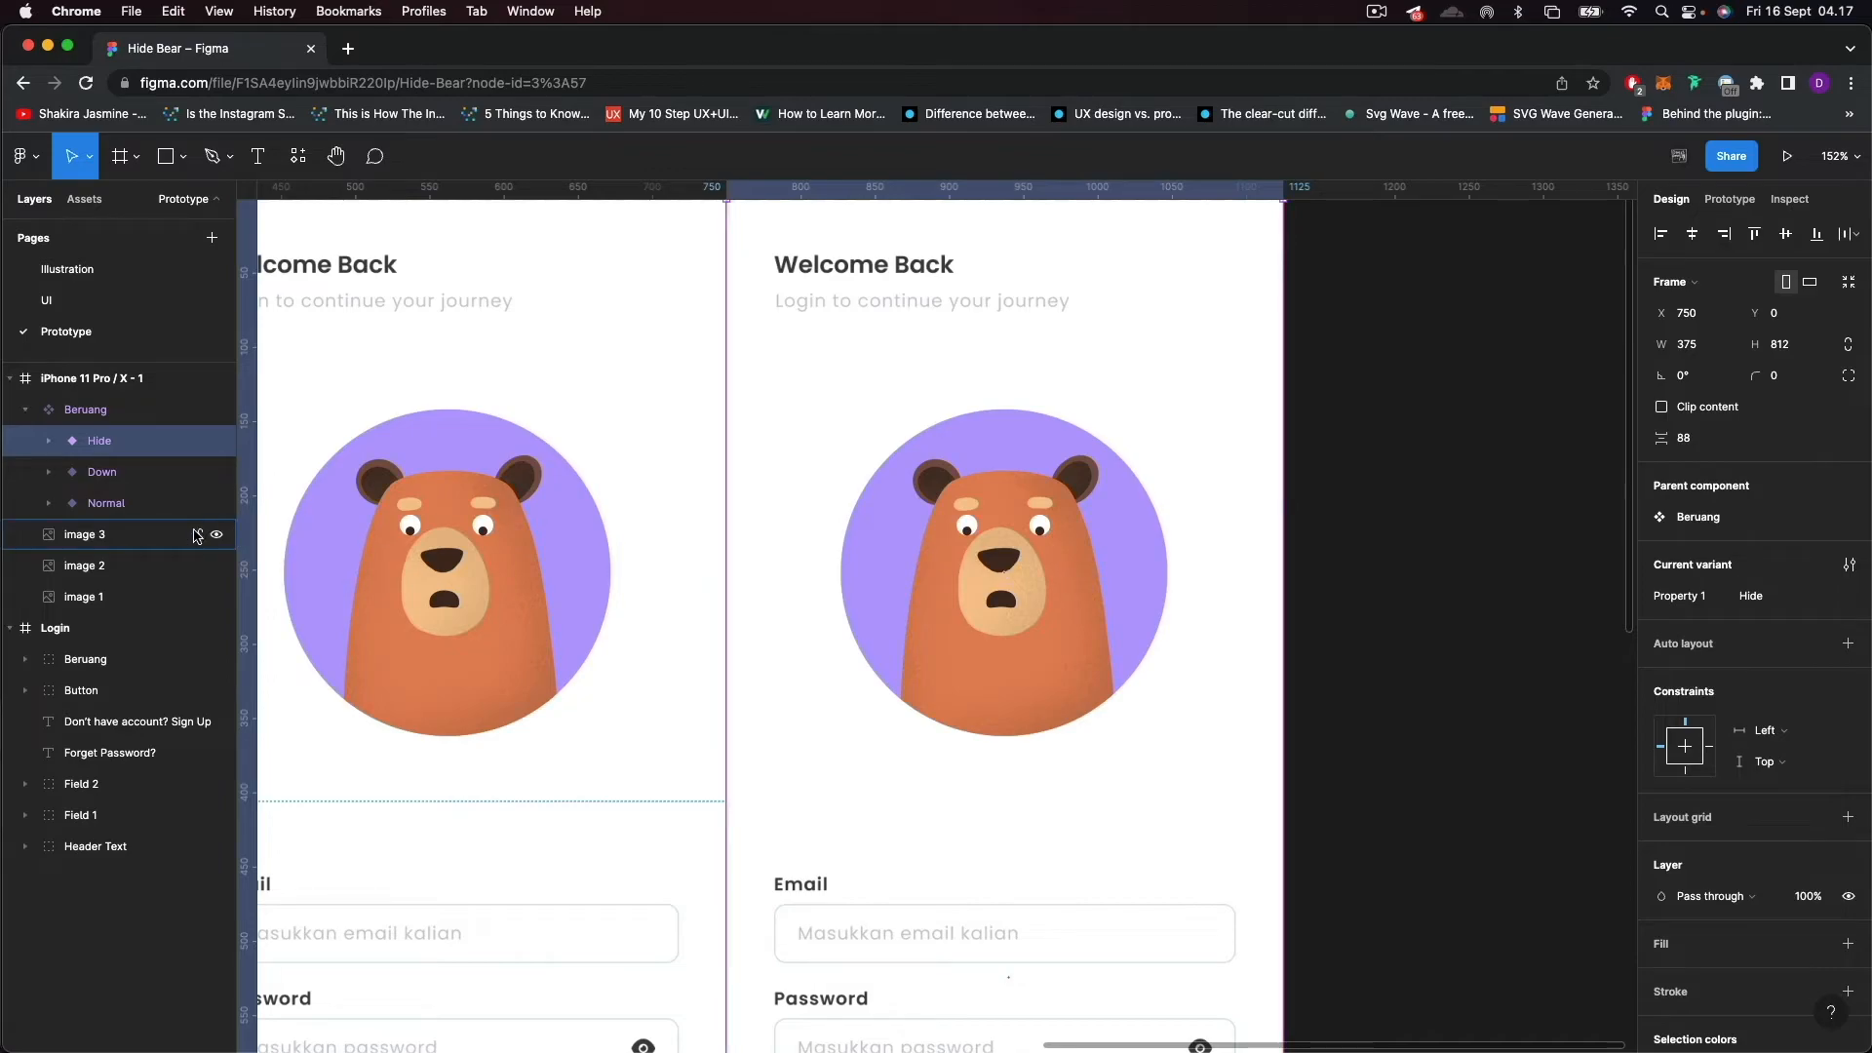
pyautogui.click(49, 440)
pyautogui.click(71, 472)
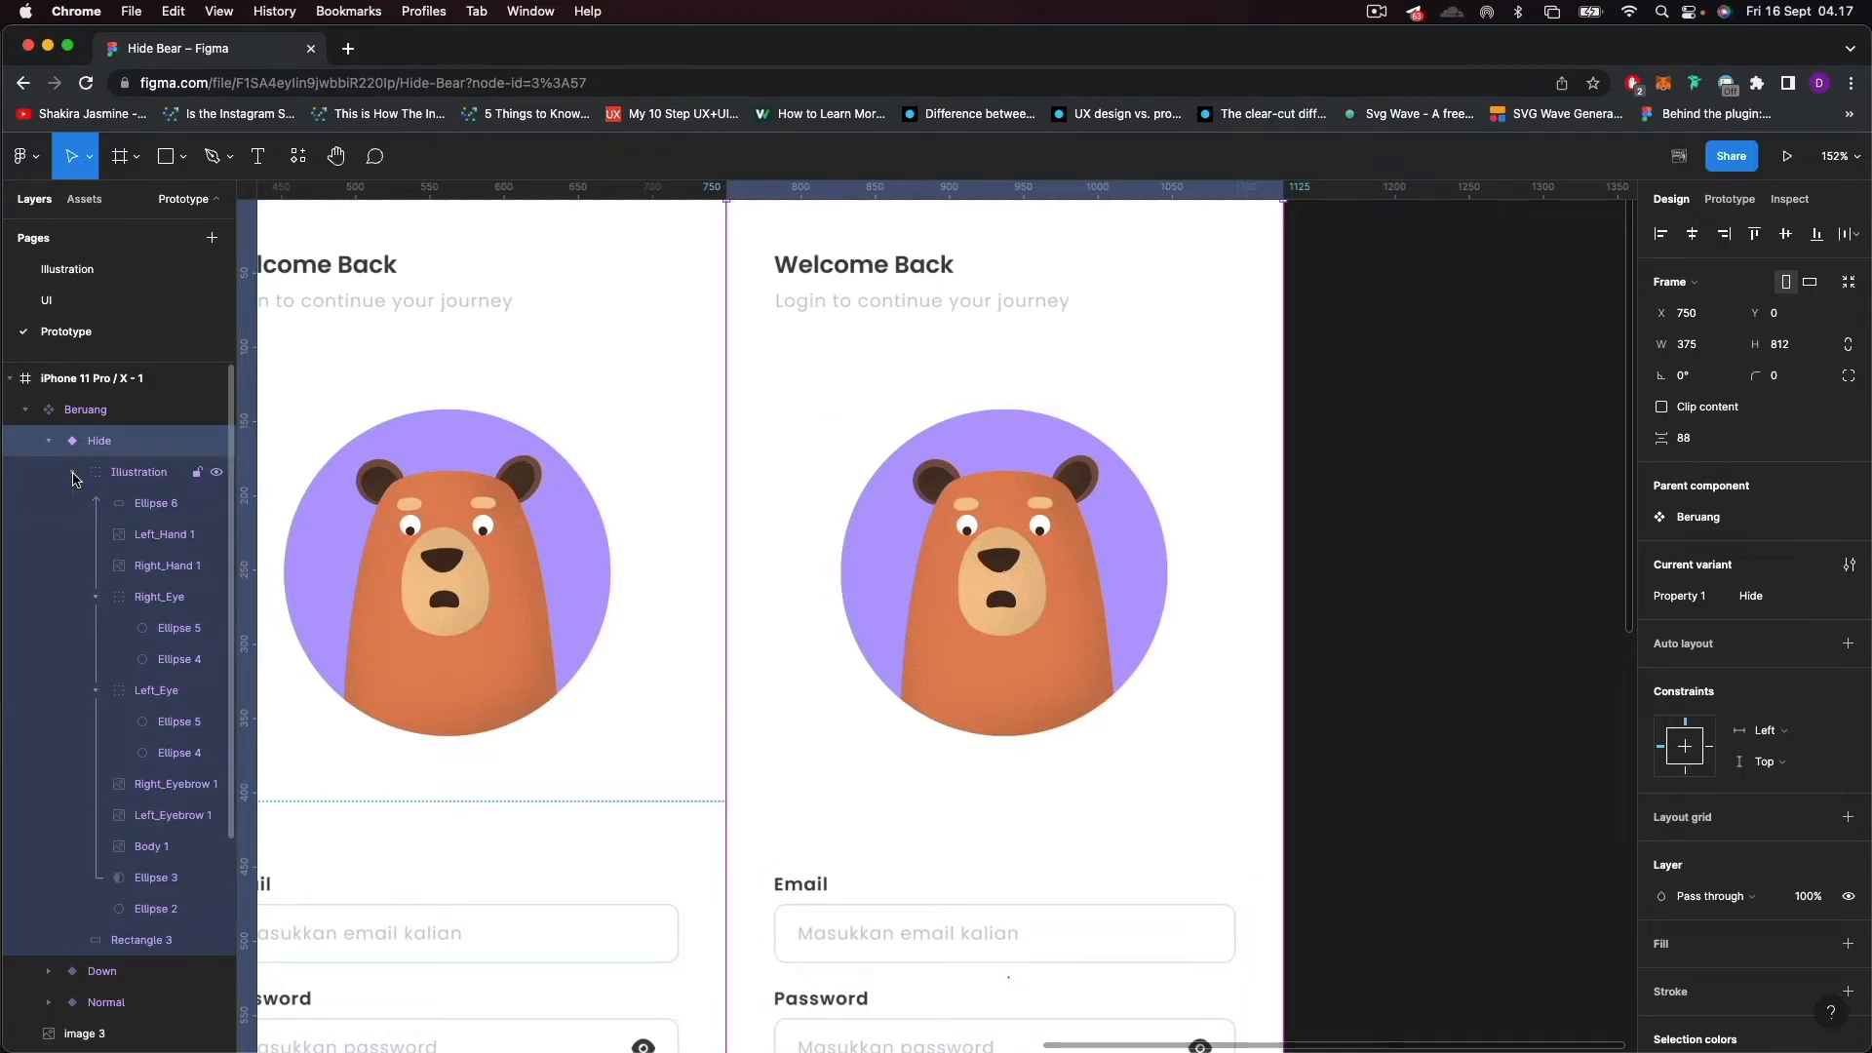
pyautogui.click(96, 597)
pyautogui.click(96, 628)
pyautogui.click(161, 659)
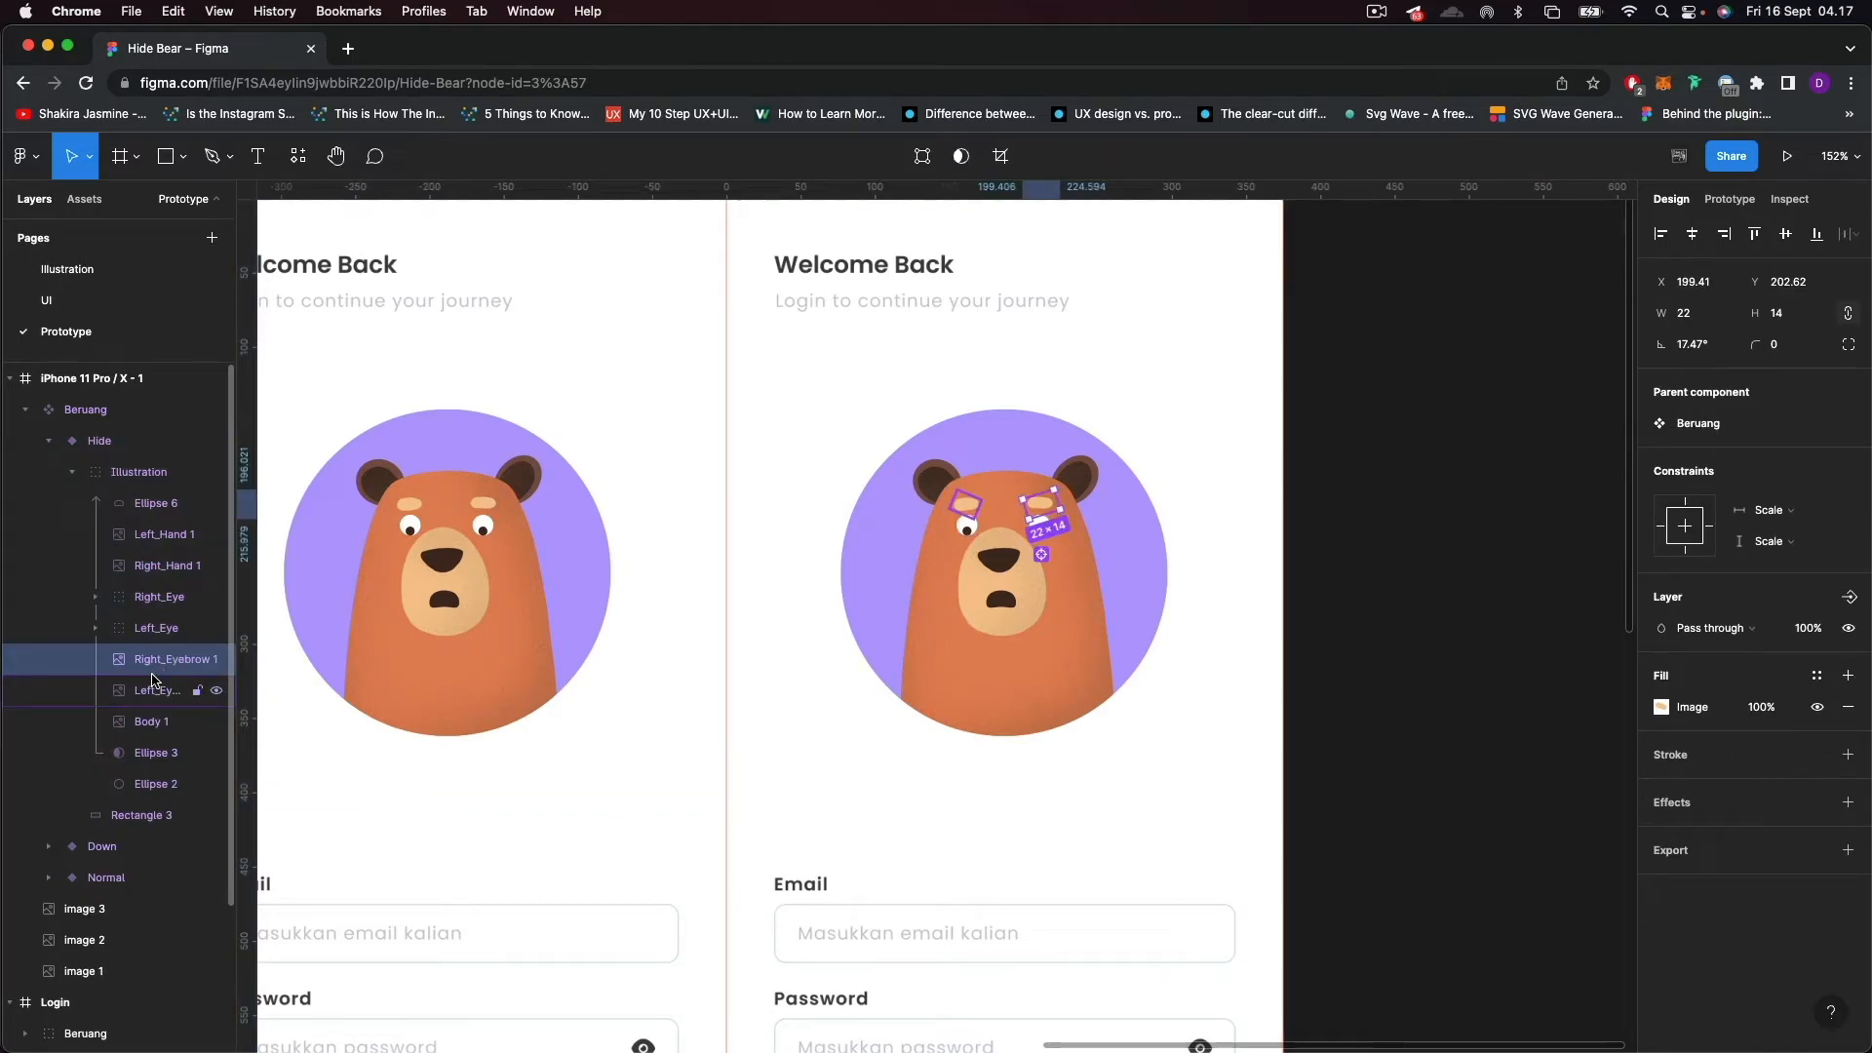
pyautogui.click(156, 565)
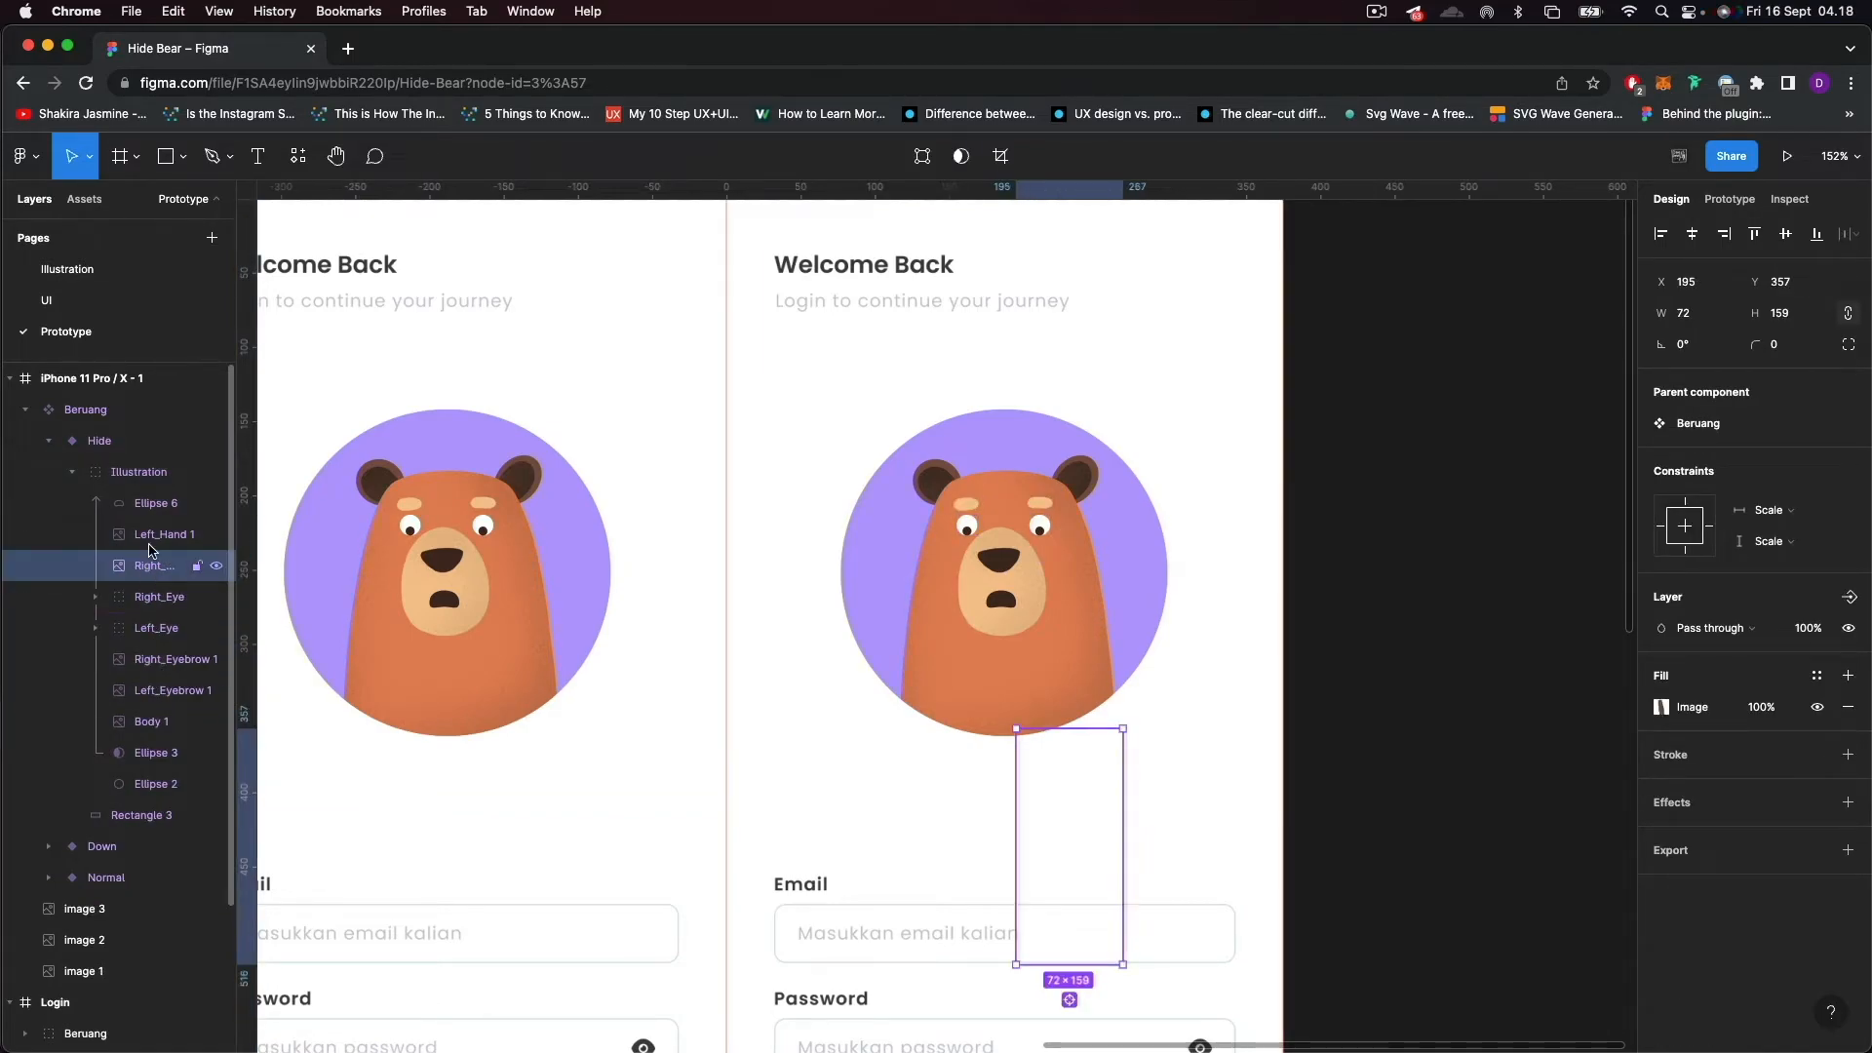
pyautogui.keyDown('shift'); pyautogui.click(156, 534); pyautogui.keyUp('shift')
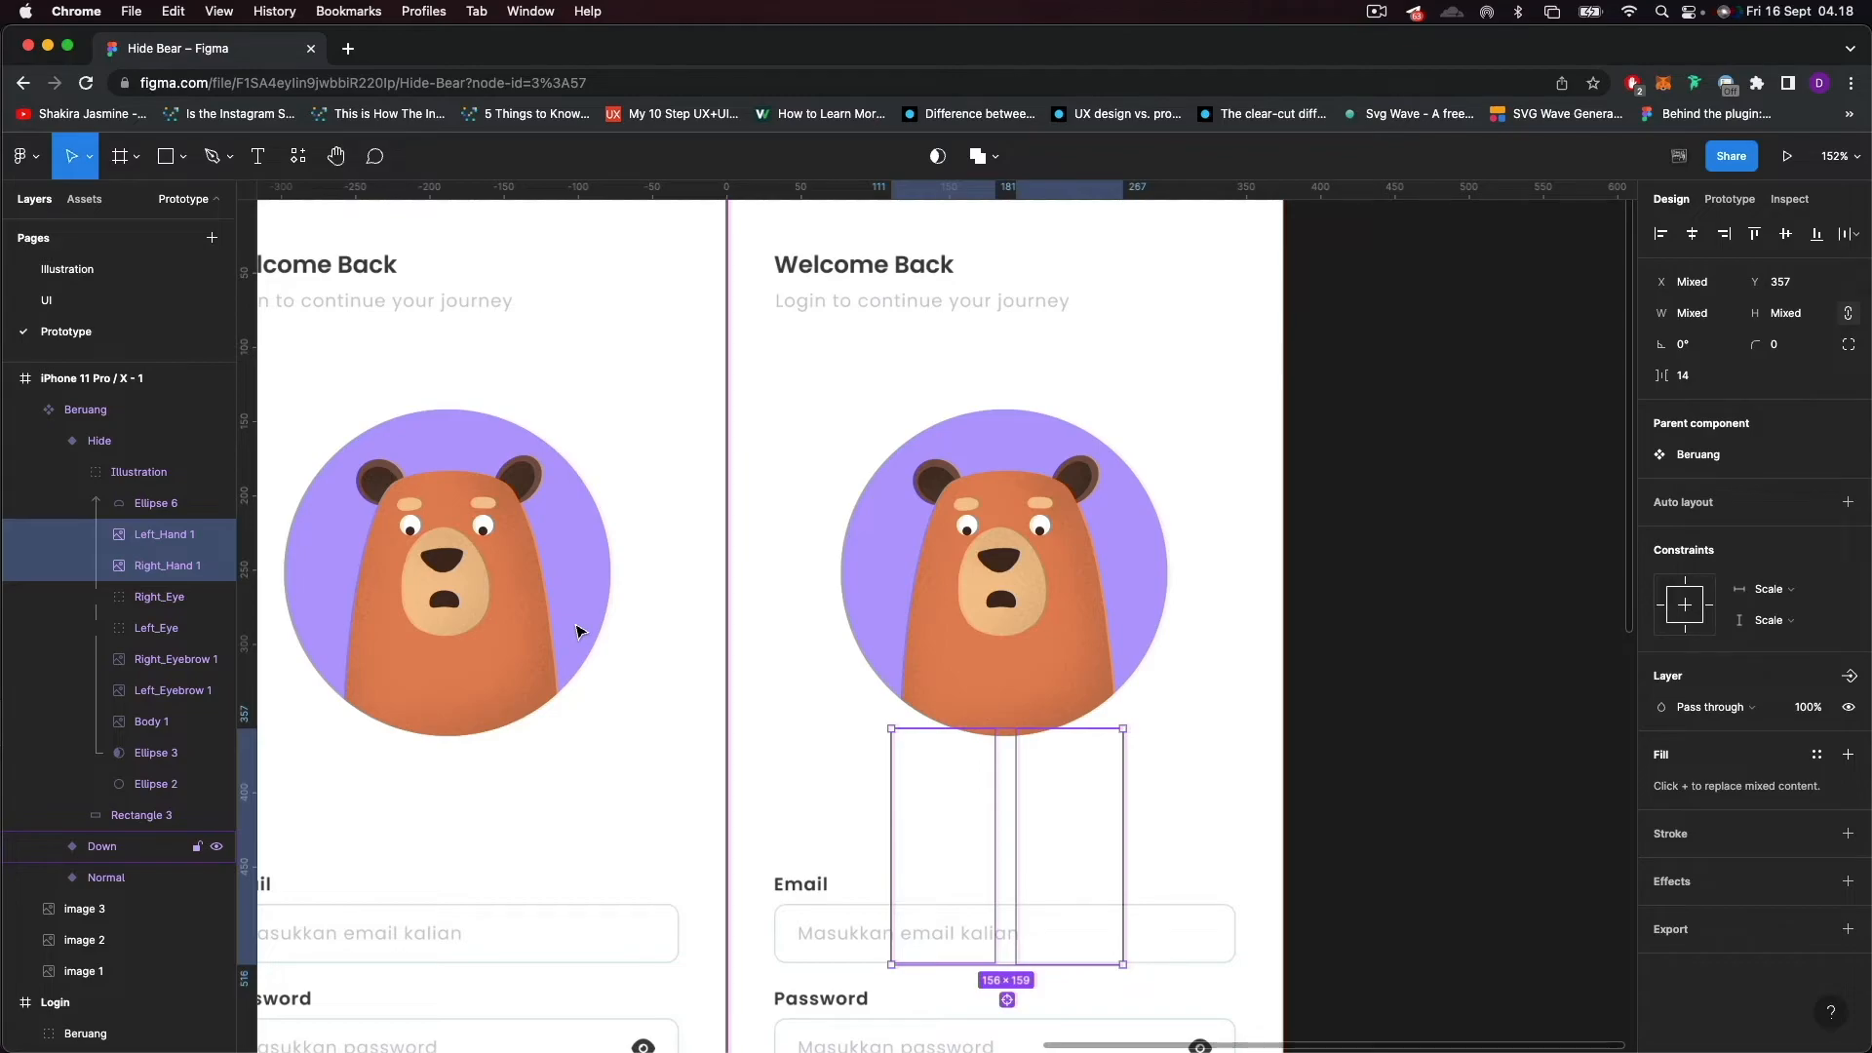
pyautogui.hotkey('shift', 'Up')
pyautogui.hotkey('shift', 'Up')
pyautogui.hotkey('shift', 'Up')
pyautogui.hotkey('shift', 'Up')
pyautogui.hotkey('shift', 'Up')
pyautogui.hotkey('shift', 'Up')
pyautogui.hotkey('shift', 'Up')
pyautogui.hotkey('shift', 'Up')
pyautogui.hotkey('shift', 'Up')
pyautogui.hotkey('shift', 'Up')
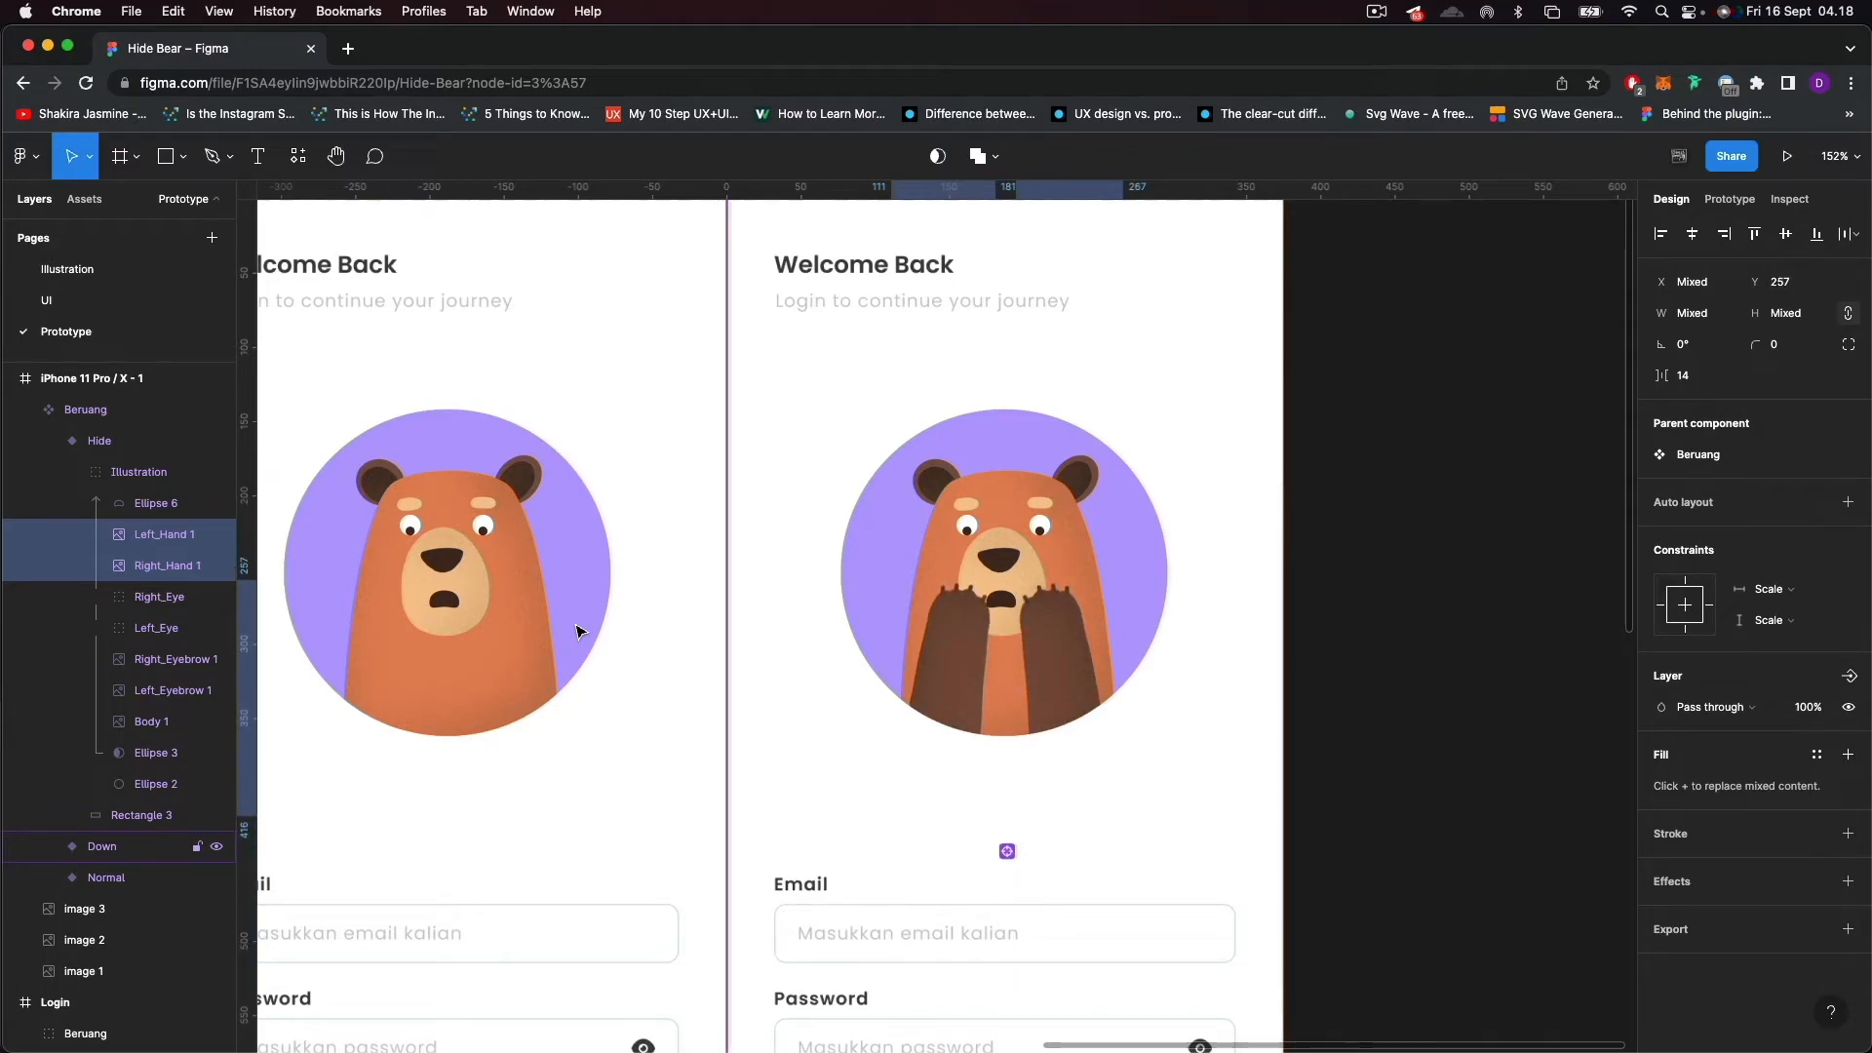
pyautogui.hotkey('shift', 'Up')
pyautogui.hotkey('shift', 'Up')
pyautogui.hotkey('shift', 'Up')
pyautogui.hotkey('shift', 'Up')
pyautogui.hotkey('shift', 'Up')
pyautogui.press('Up')
pyautogui.press('Up')
pyautogui.press('Up')
pyautogui.press('Up')
pyautogui.press('Up')
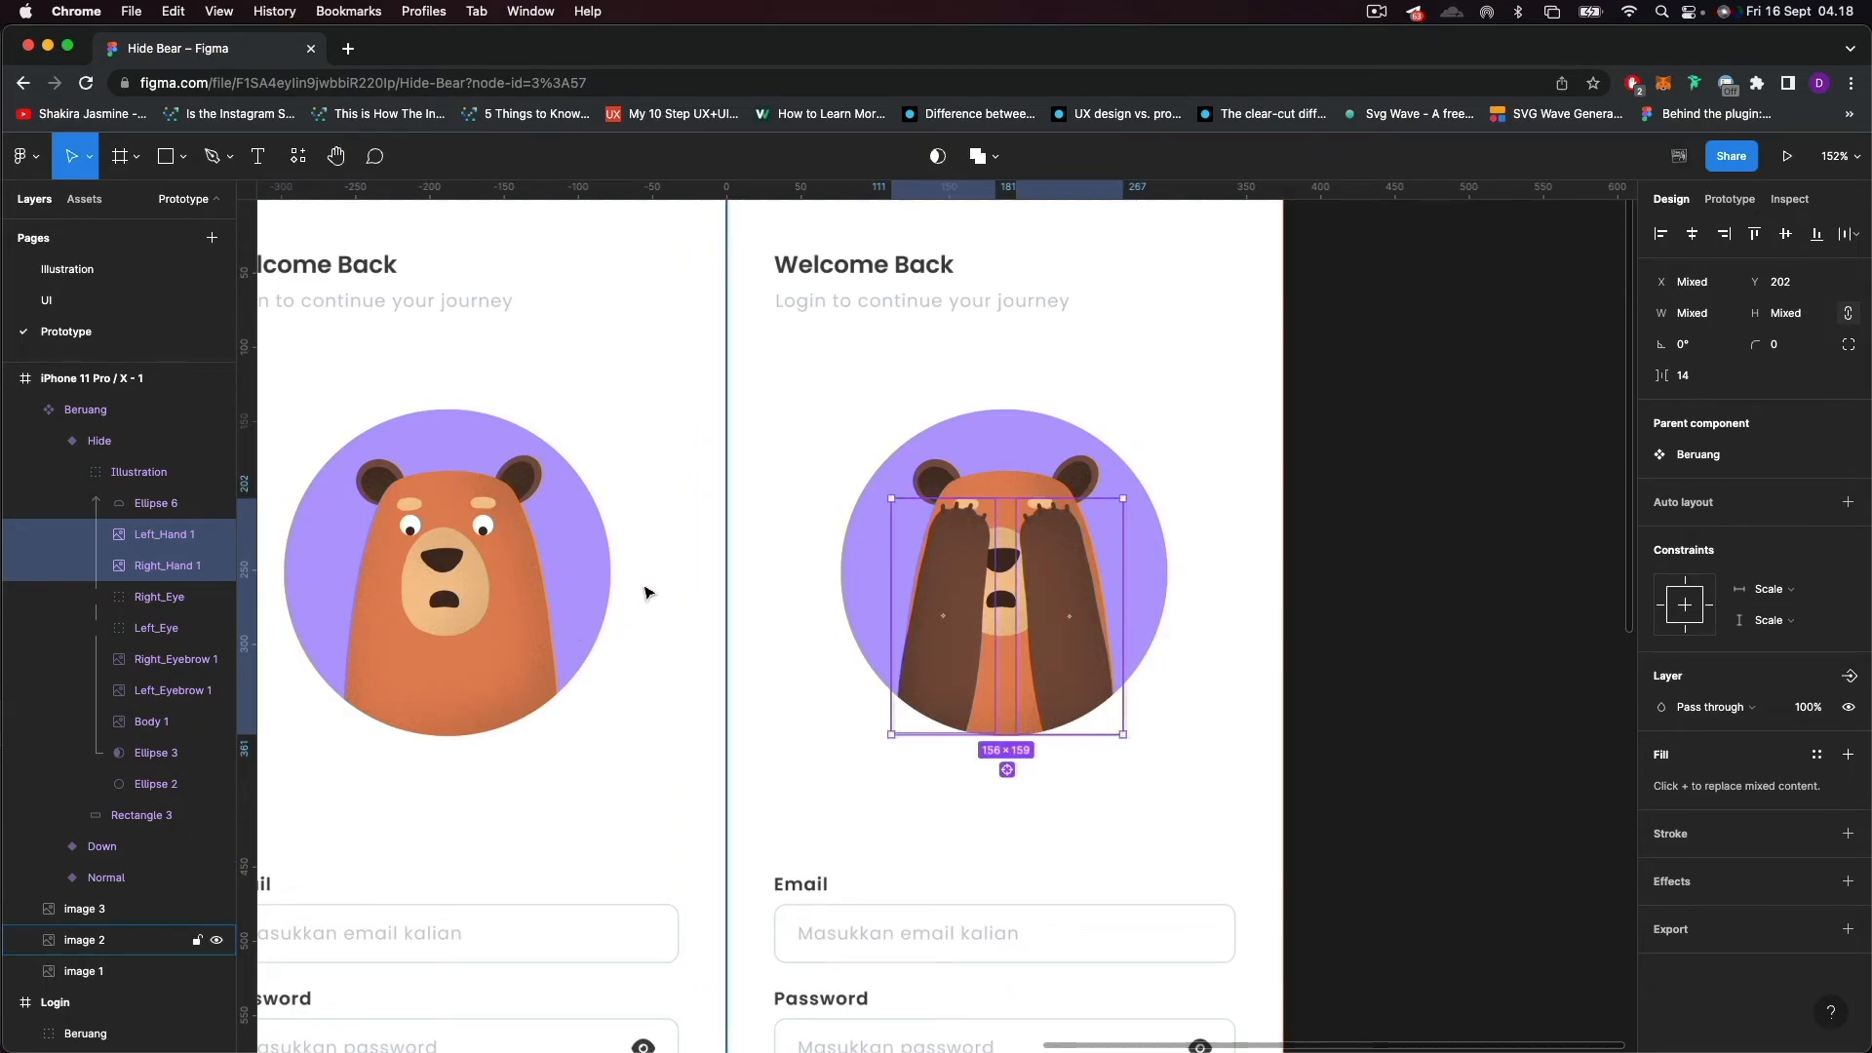
# Reshape the Hide variant's mouth into an oval about 20 × 17.5 by moving its lower vector point downward.
pyautogui.scroll(5, 639, 605)
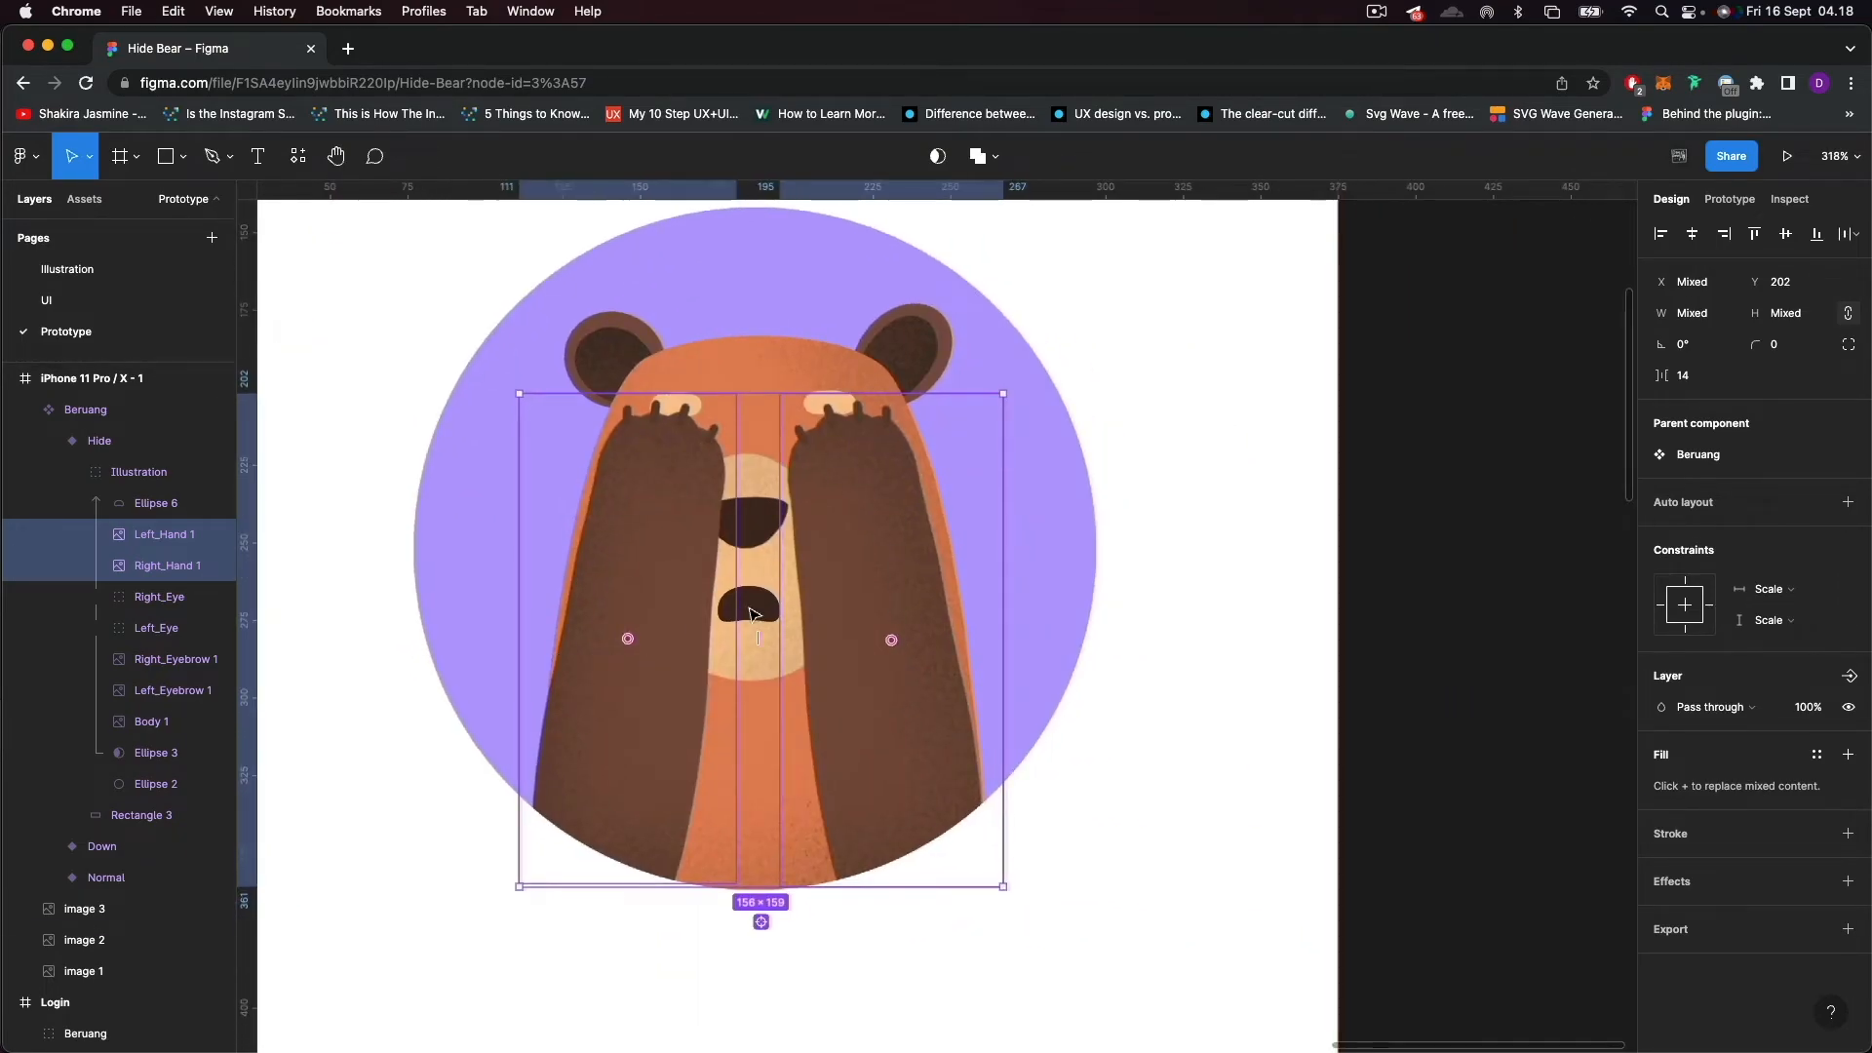
pyautogui.doubleClick(763, 610)
pyautogui.scroll(3, 761, 613)
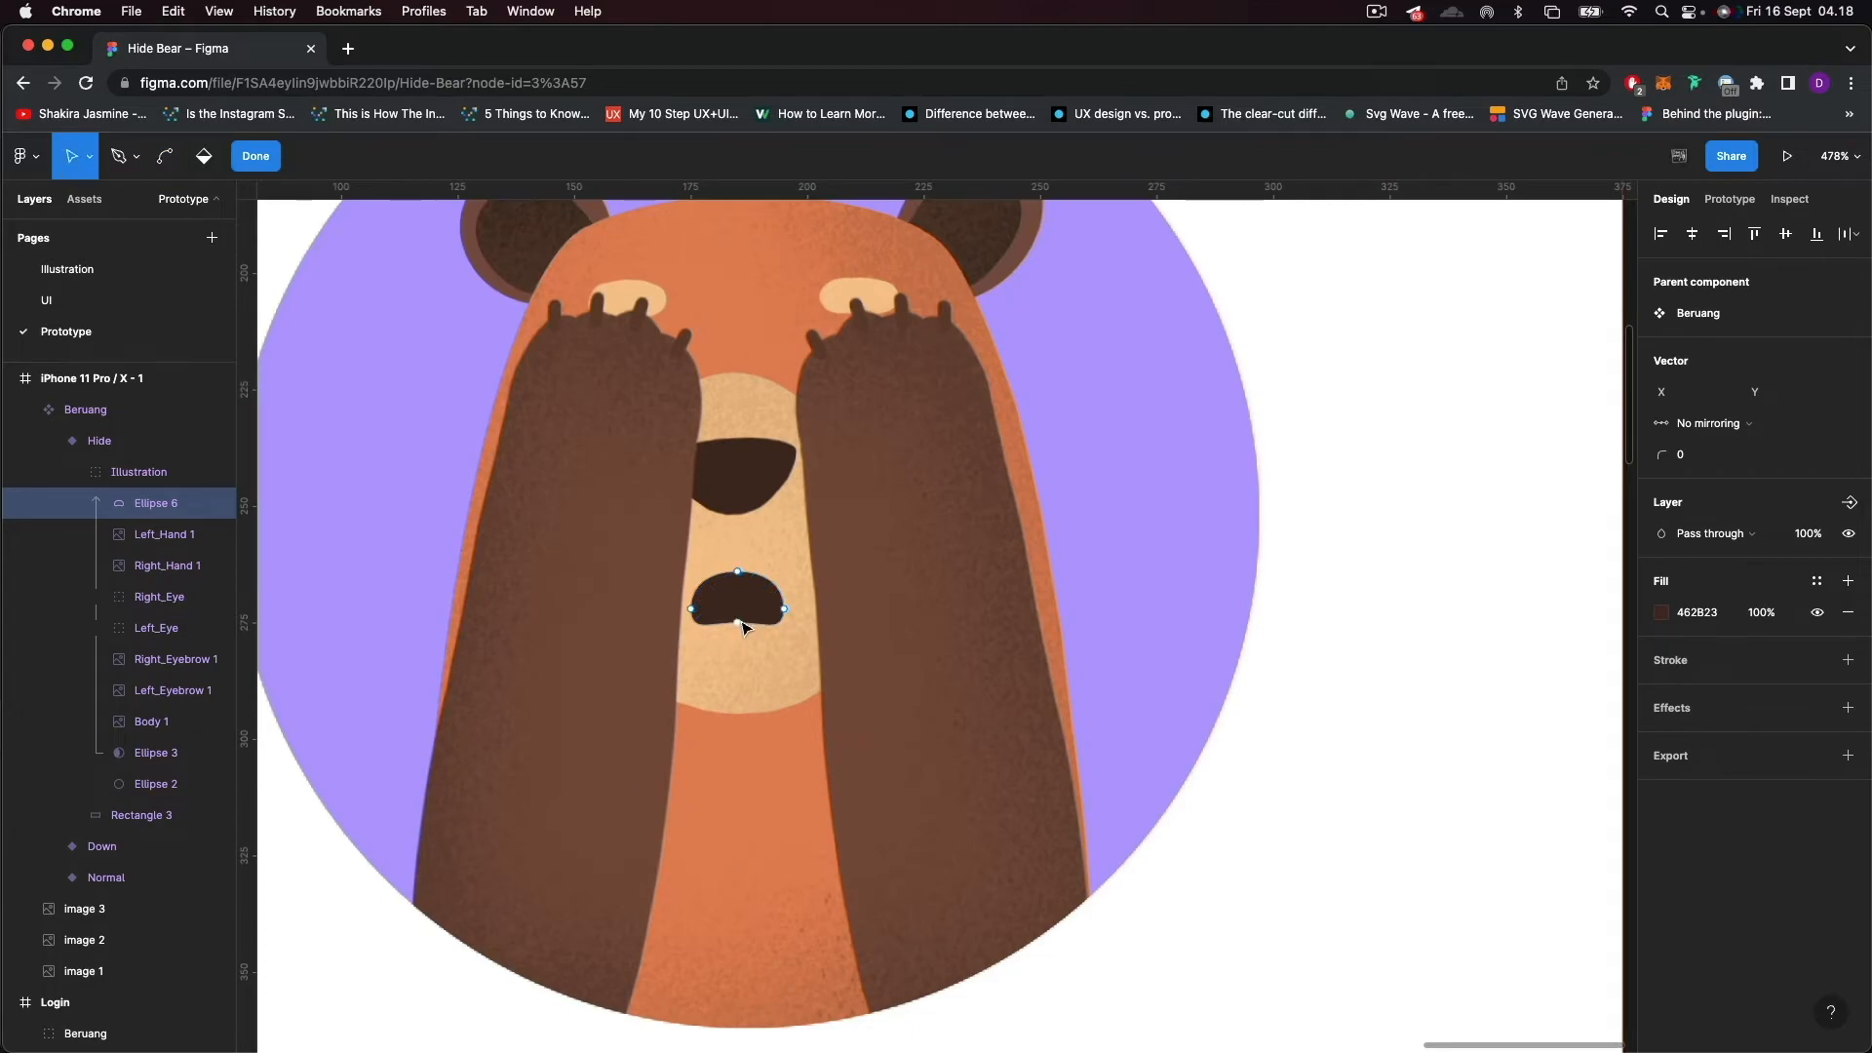
pyautogui.moveTo(740, 626); pyautogui.dragTo(743, 663)
pyautogui.press('Escape')
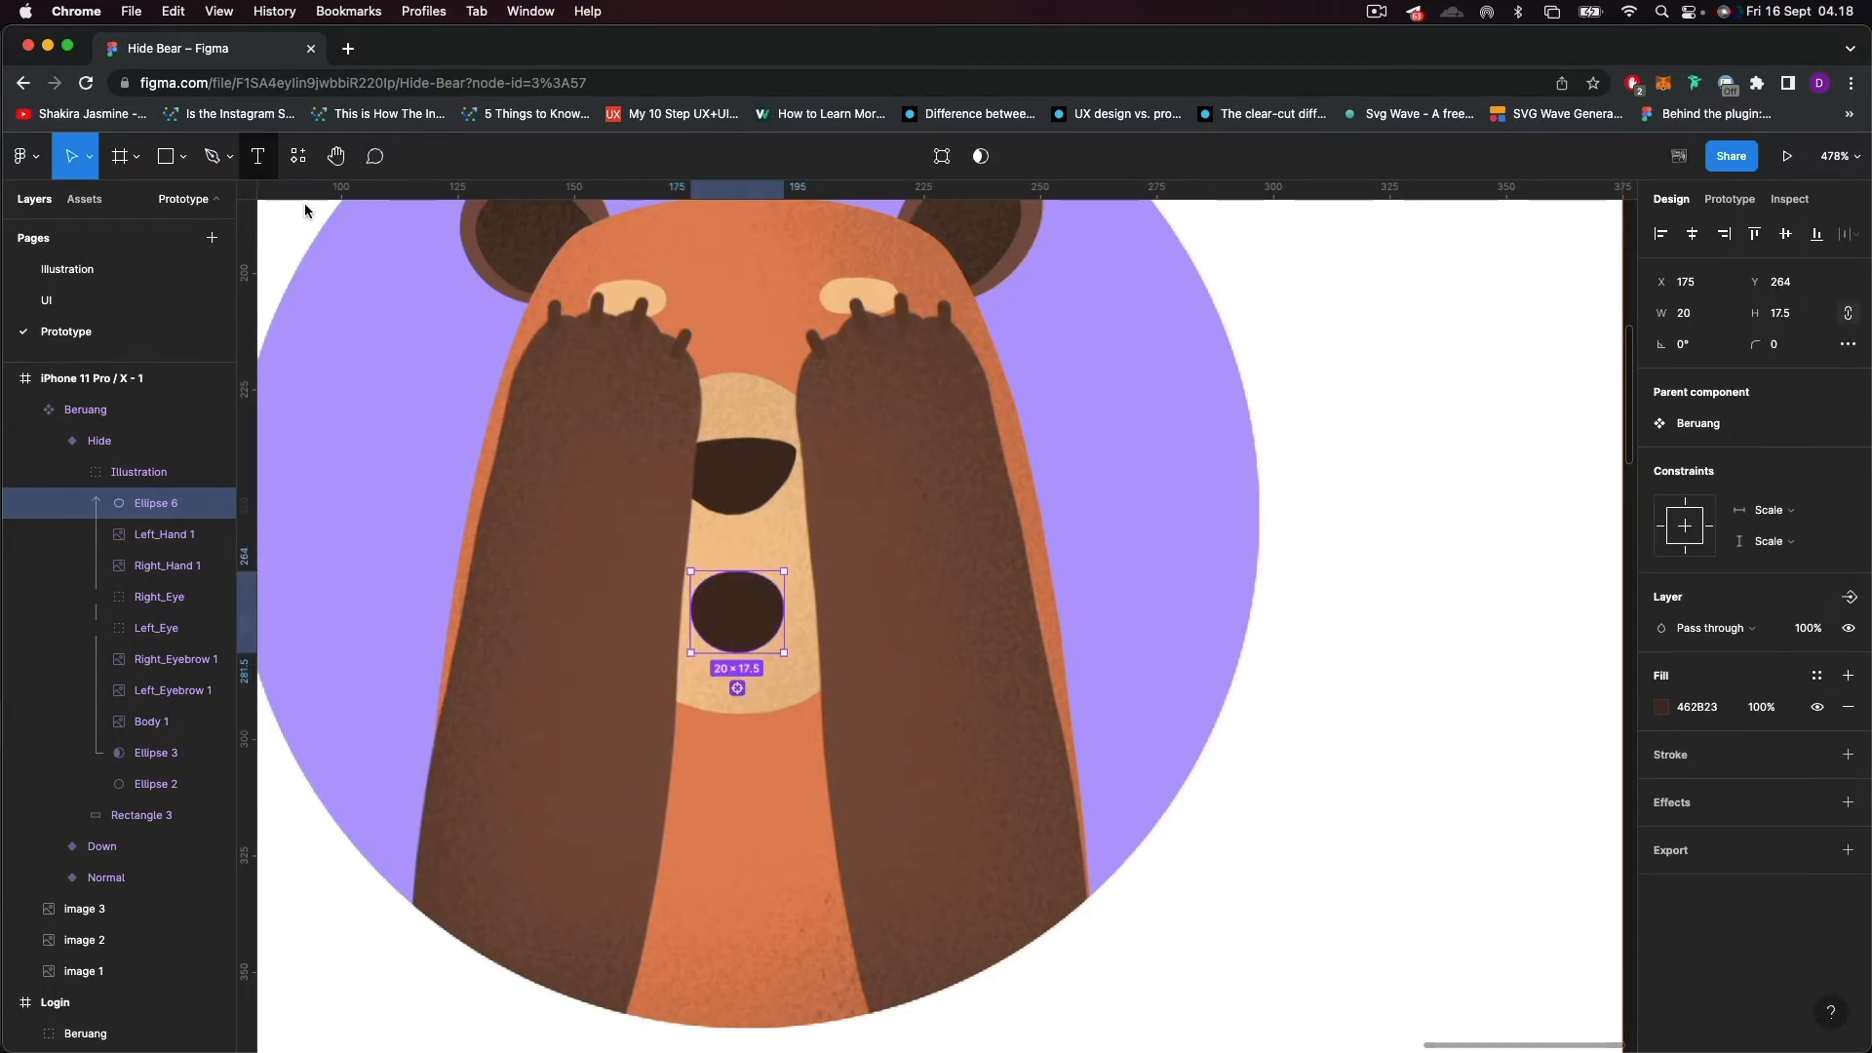
# Shrink the Hide variant's oval mouth to about 14 × 12 and nudge it slightly right of the muzzle's centre.
pyautogui.moveTo(691, 571); pyautogui.dragTo(718, 595)
pyautogui.hotkey('shift', 'Down')
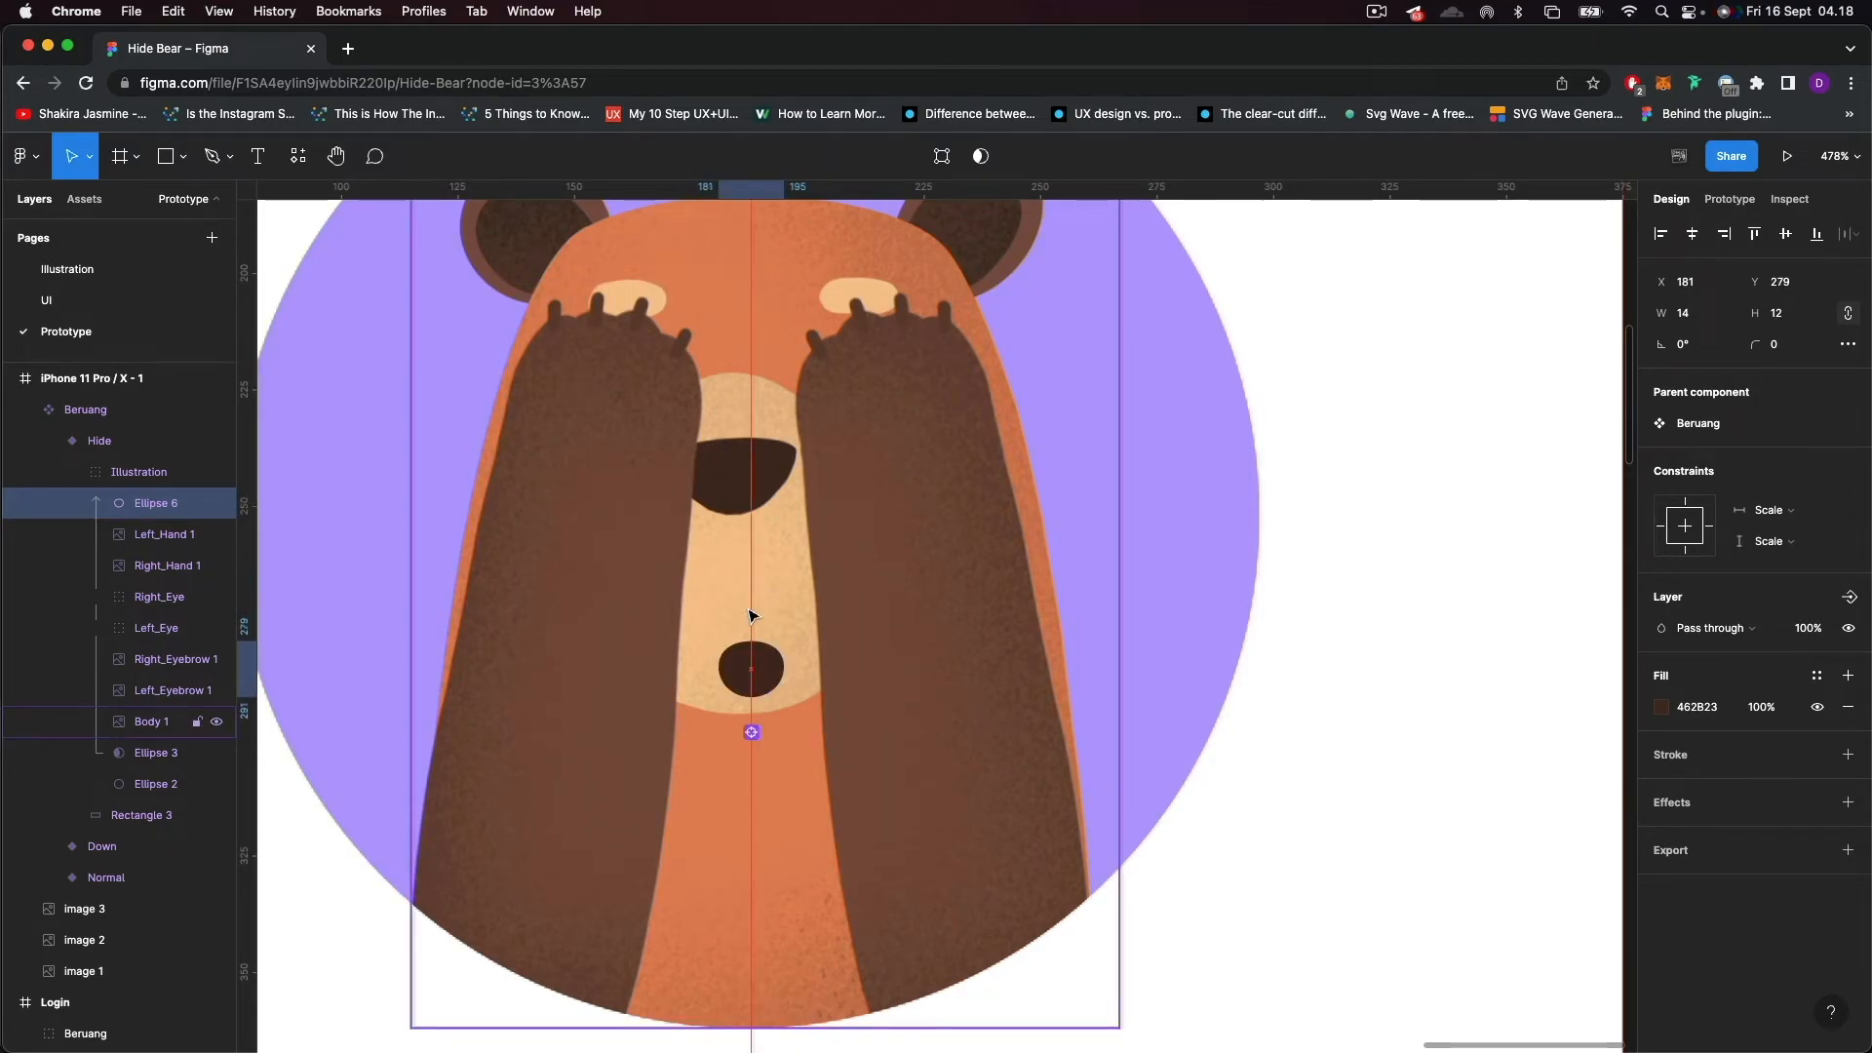
pyautogui.hotkey('shift', 'Up')
pyautogui.hotkey('shift', 'Right')
pyautogui.press('Left')
pyautogui.press('Right')
pyautogui.press('Right')
pyautogui.press('Left')
pyautogui.scroll(-6, 749, 615)
pyautogui.click(1327, 679)
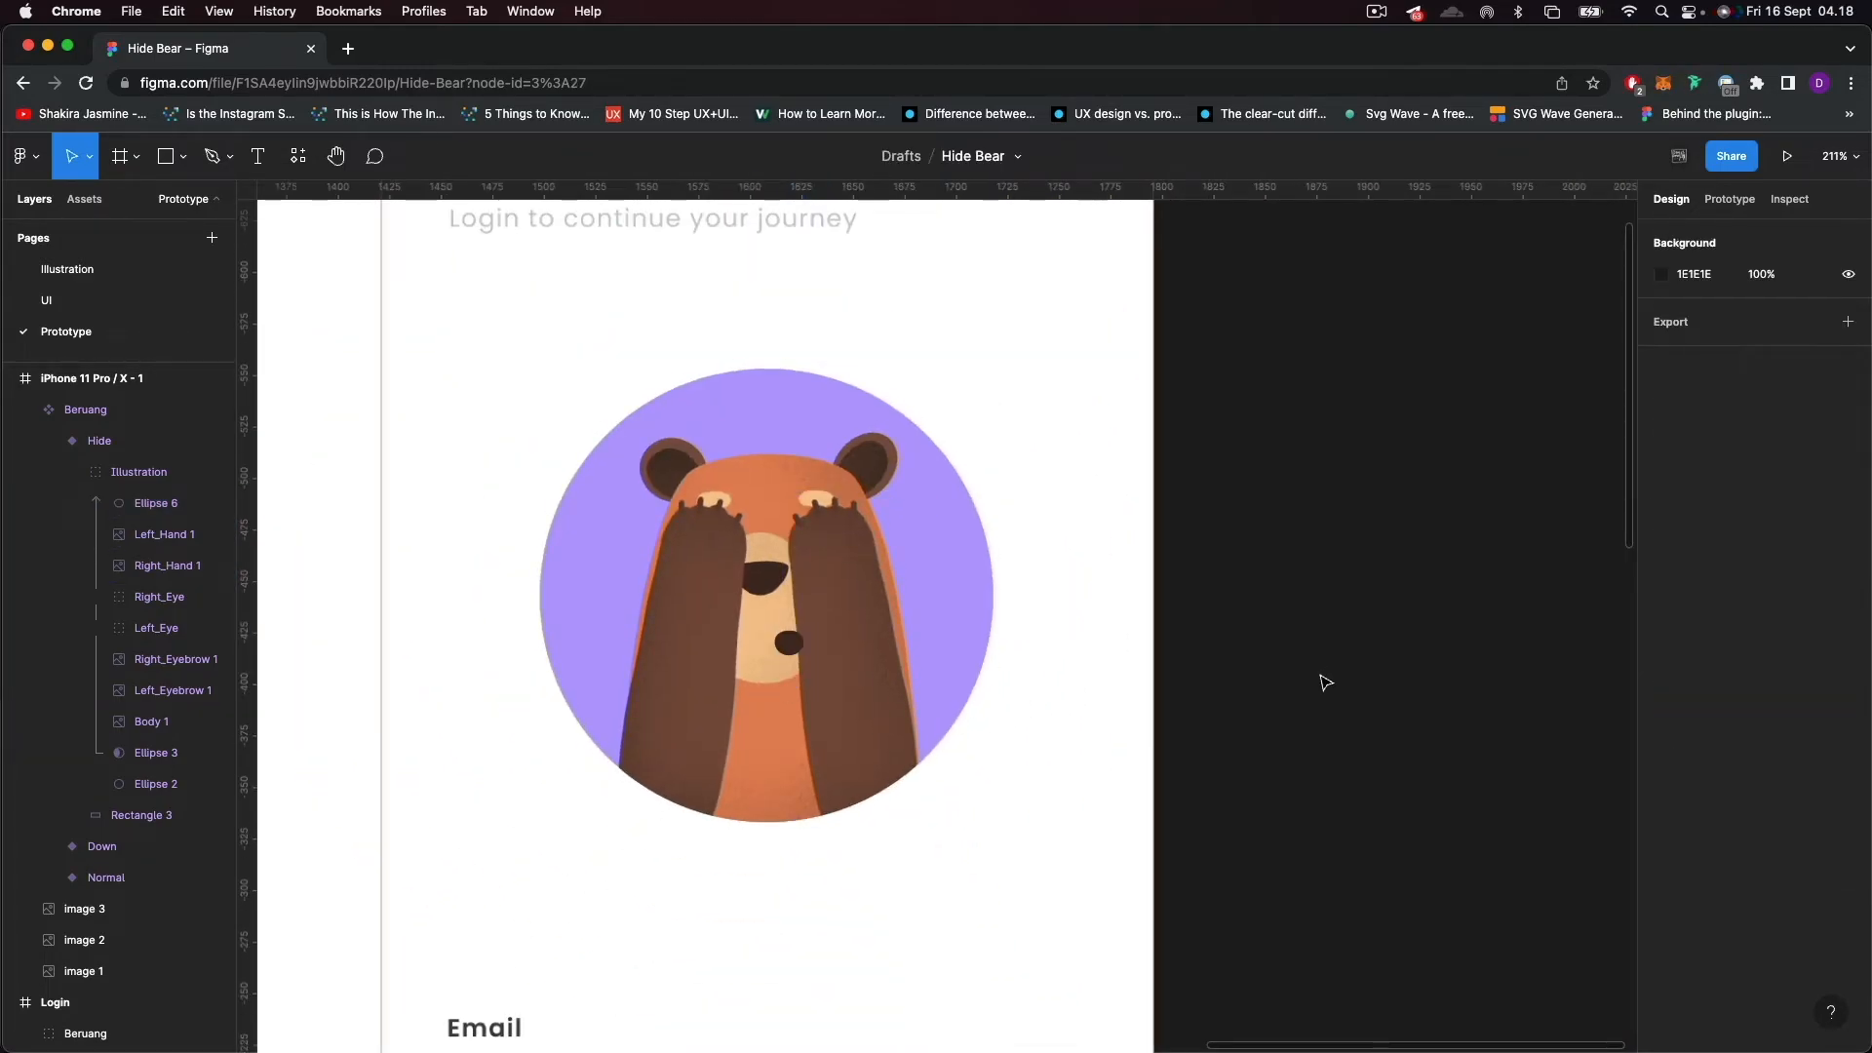
# Connect the Normal variant's invisible rectangle over the email and password fields to the Down variant as a prototype interaction.
pyautogui.scroll(-4, 1325, 683)
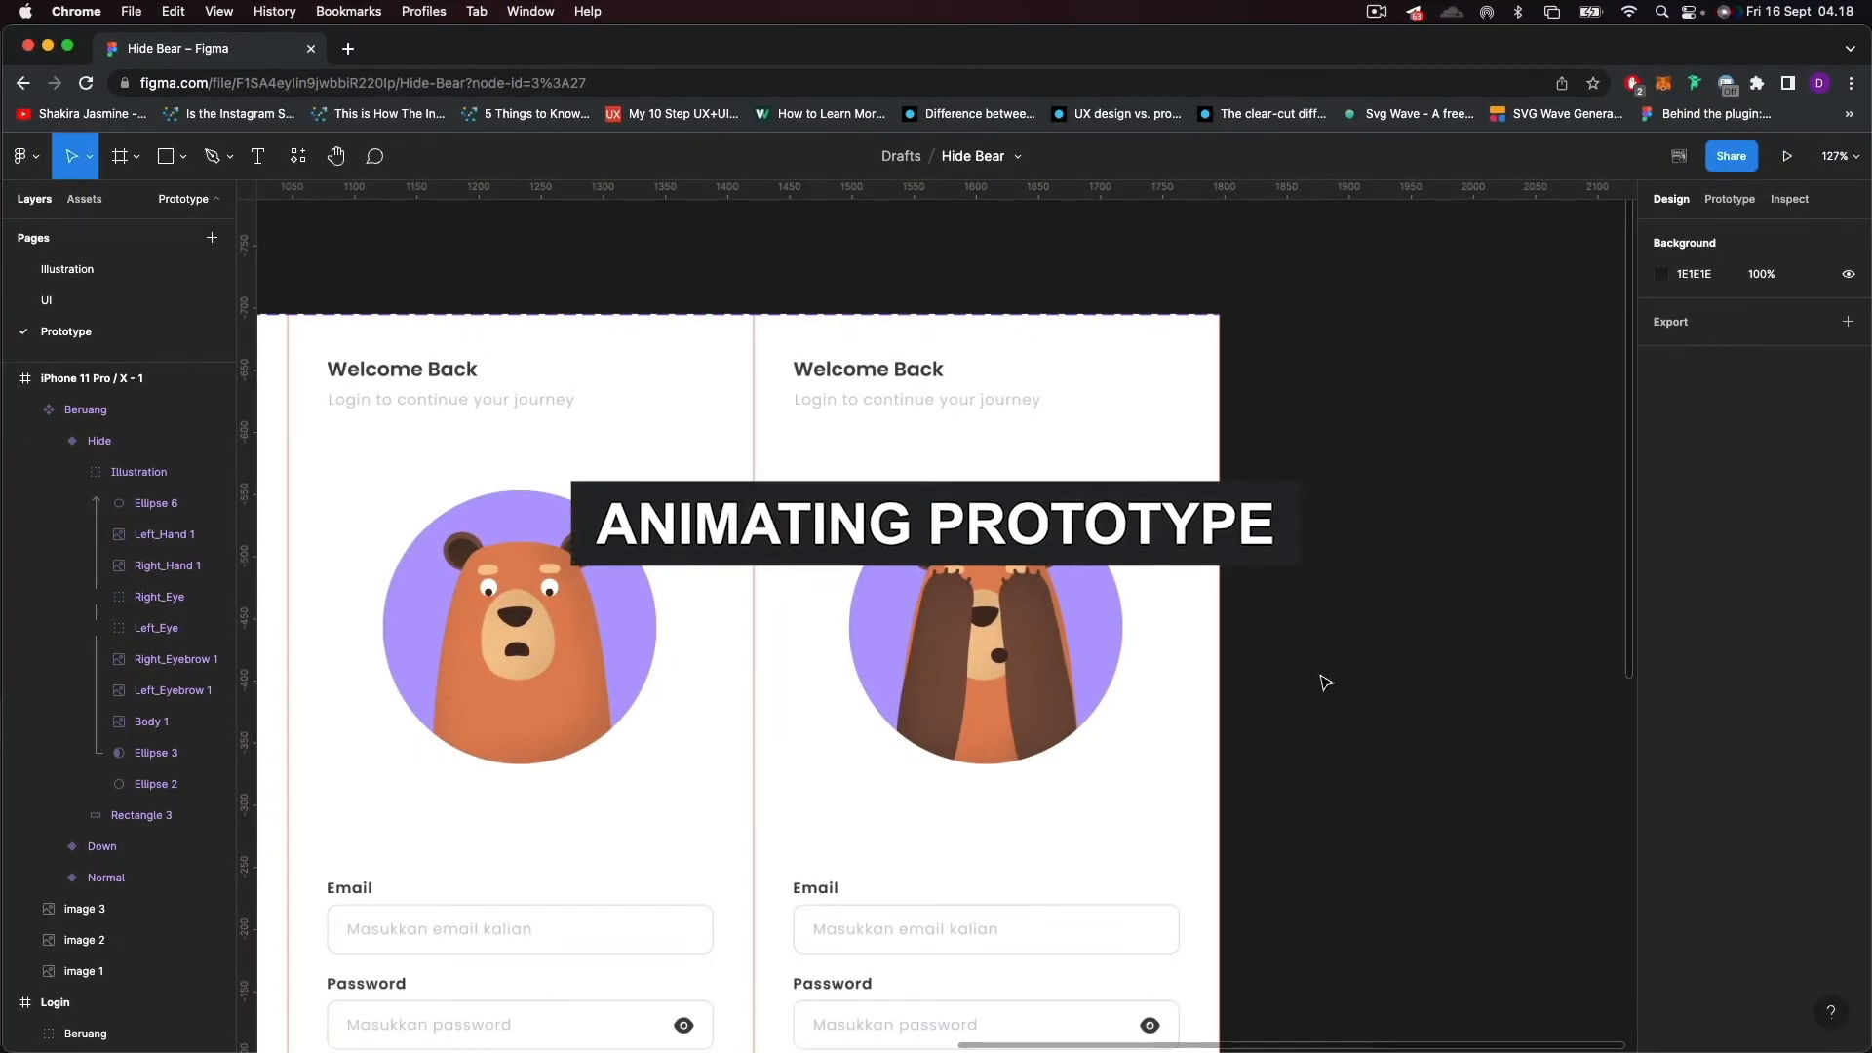
pyautogui.scroll(-4, 1325, 682)
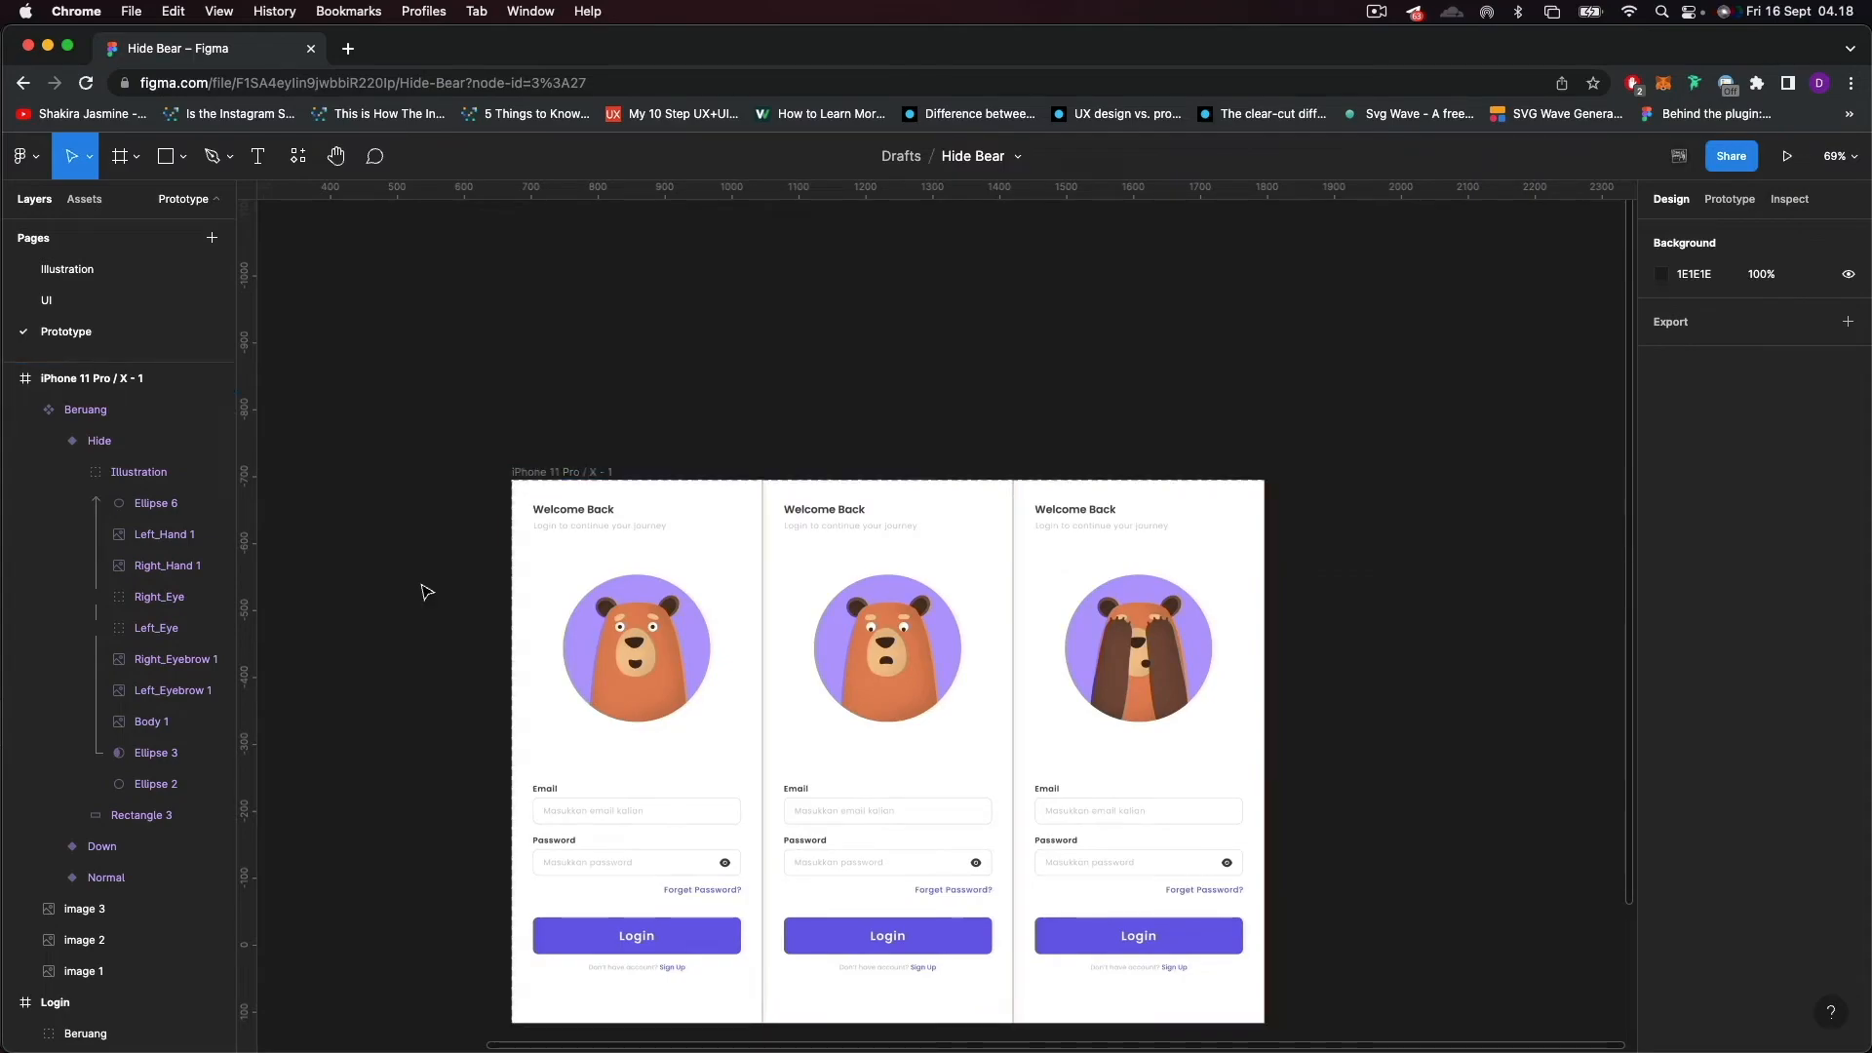
pyautogui.click(86, 472)
pyautogui.click(49, 440)
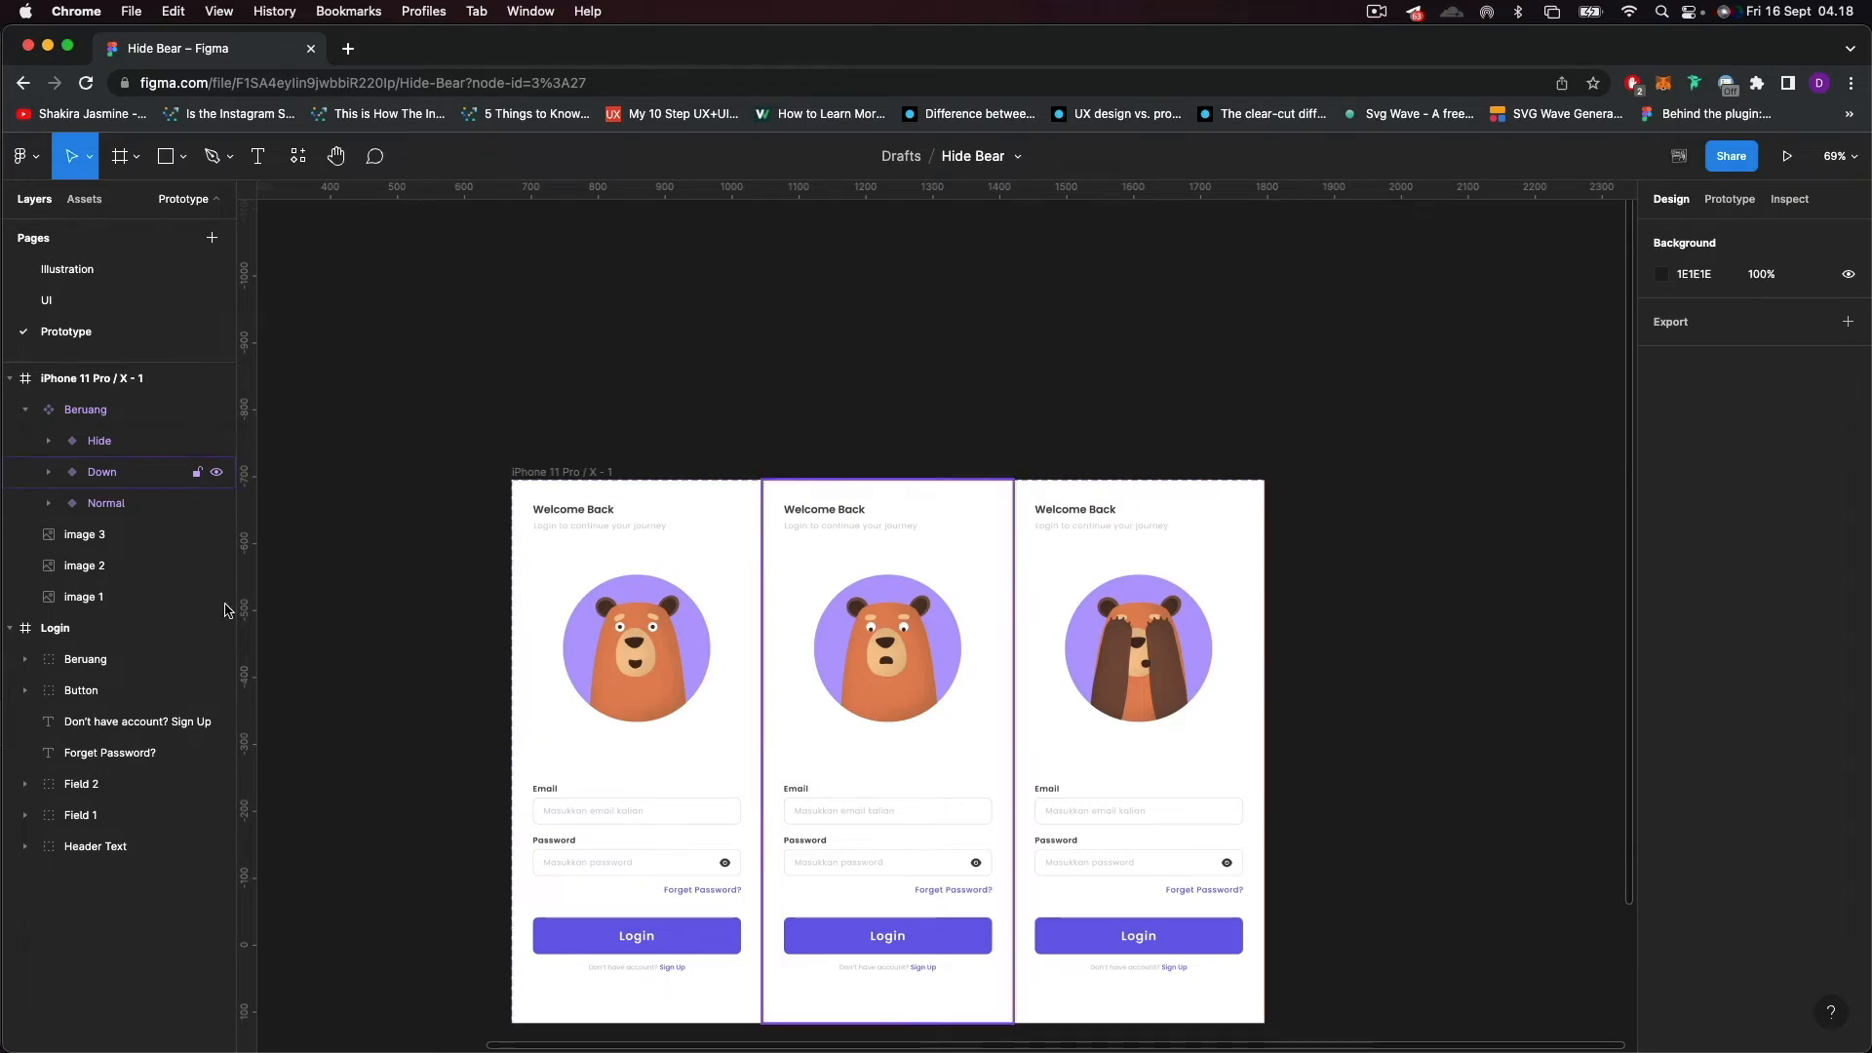
pyautogui.scroll(3, 652, 827)
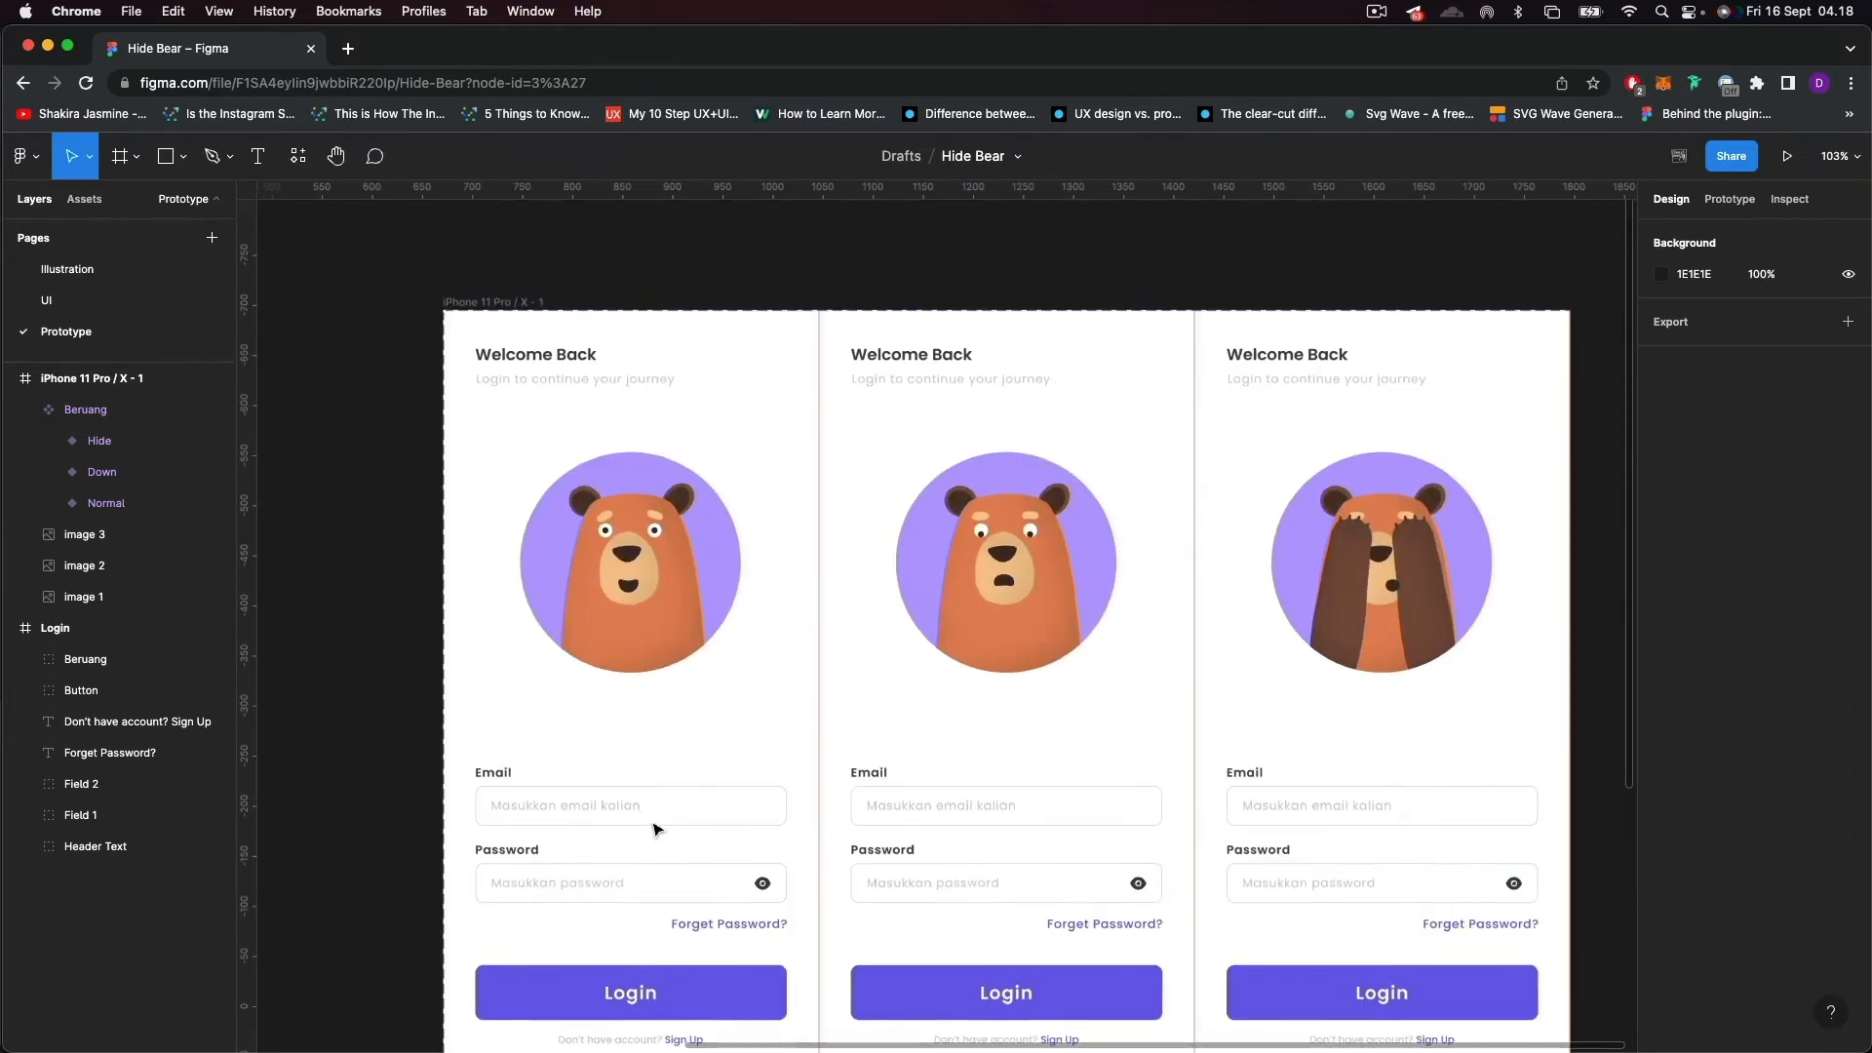
pyautogui.click(634, 568)
pyautogui.click(112, 509)
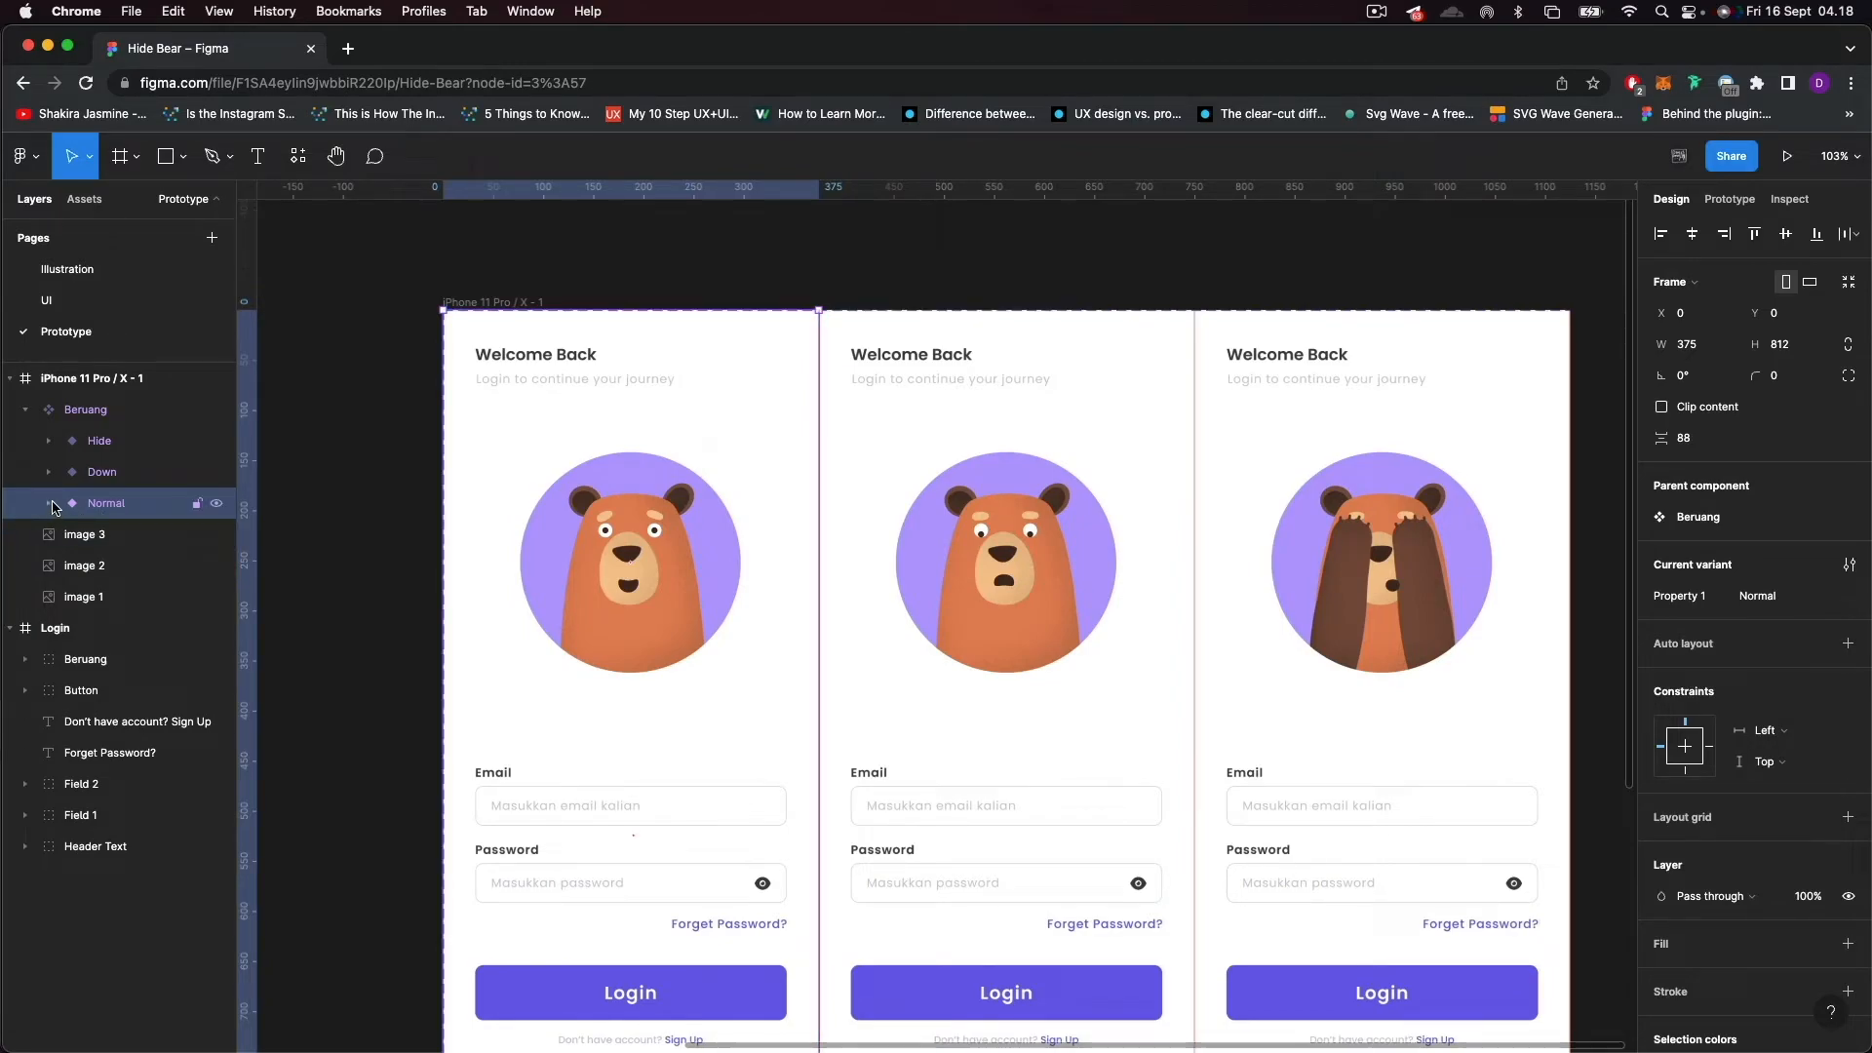
pyautogui.click(659, 835)
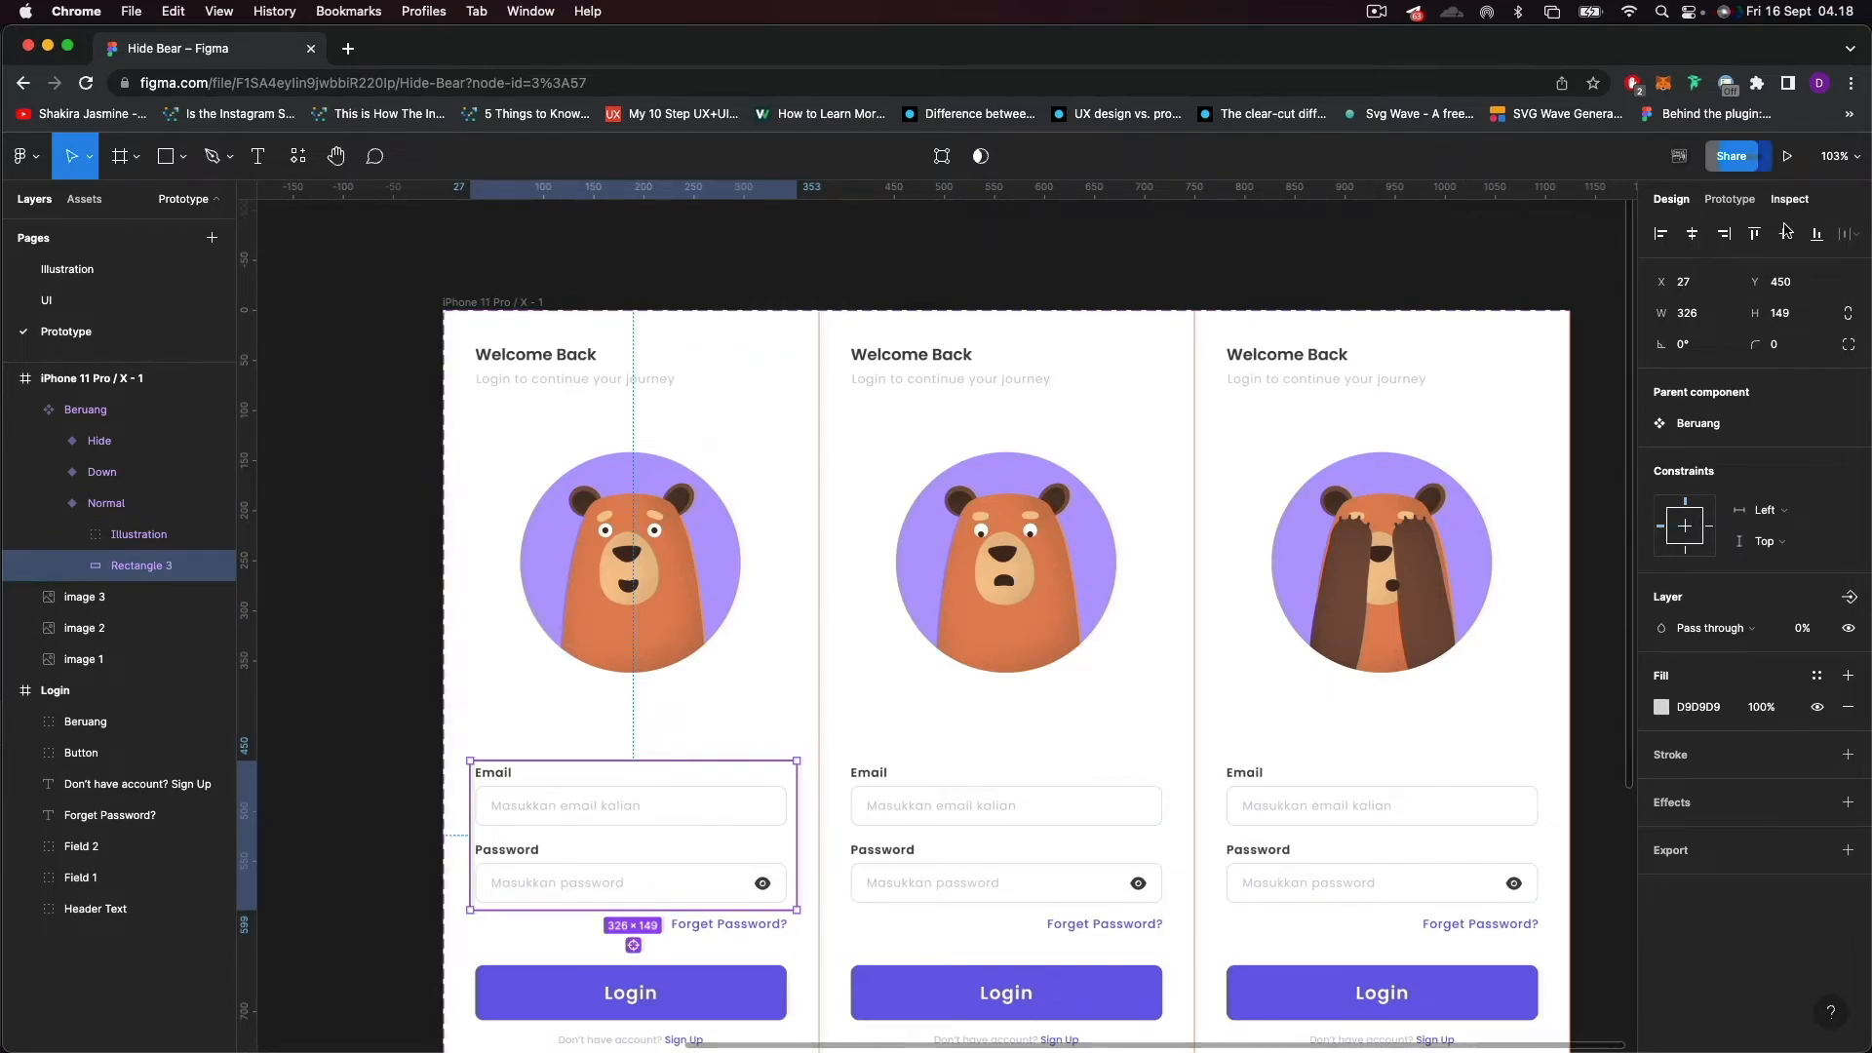
pyautogui.click(1729, 199)
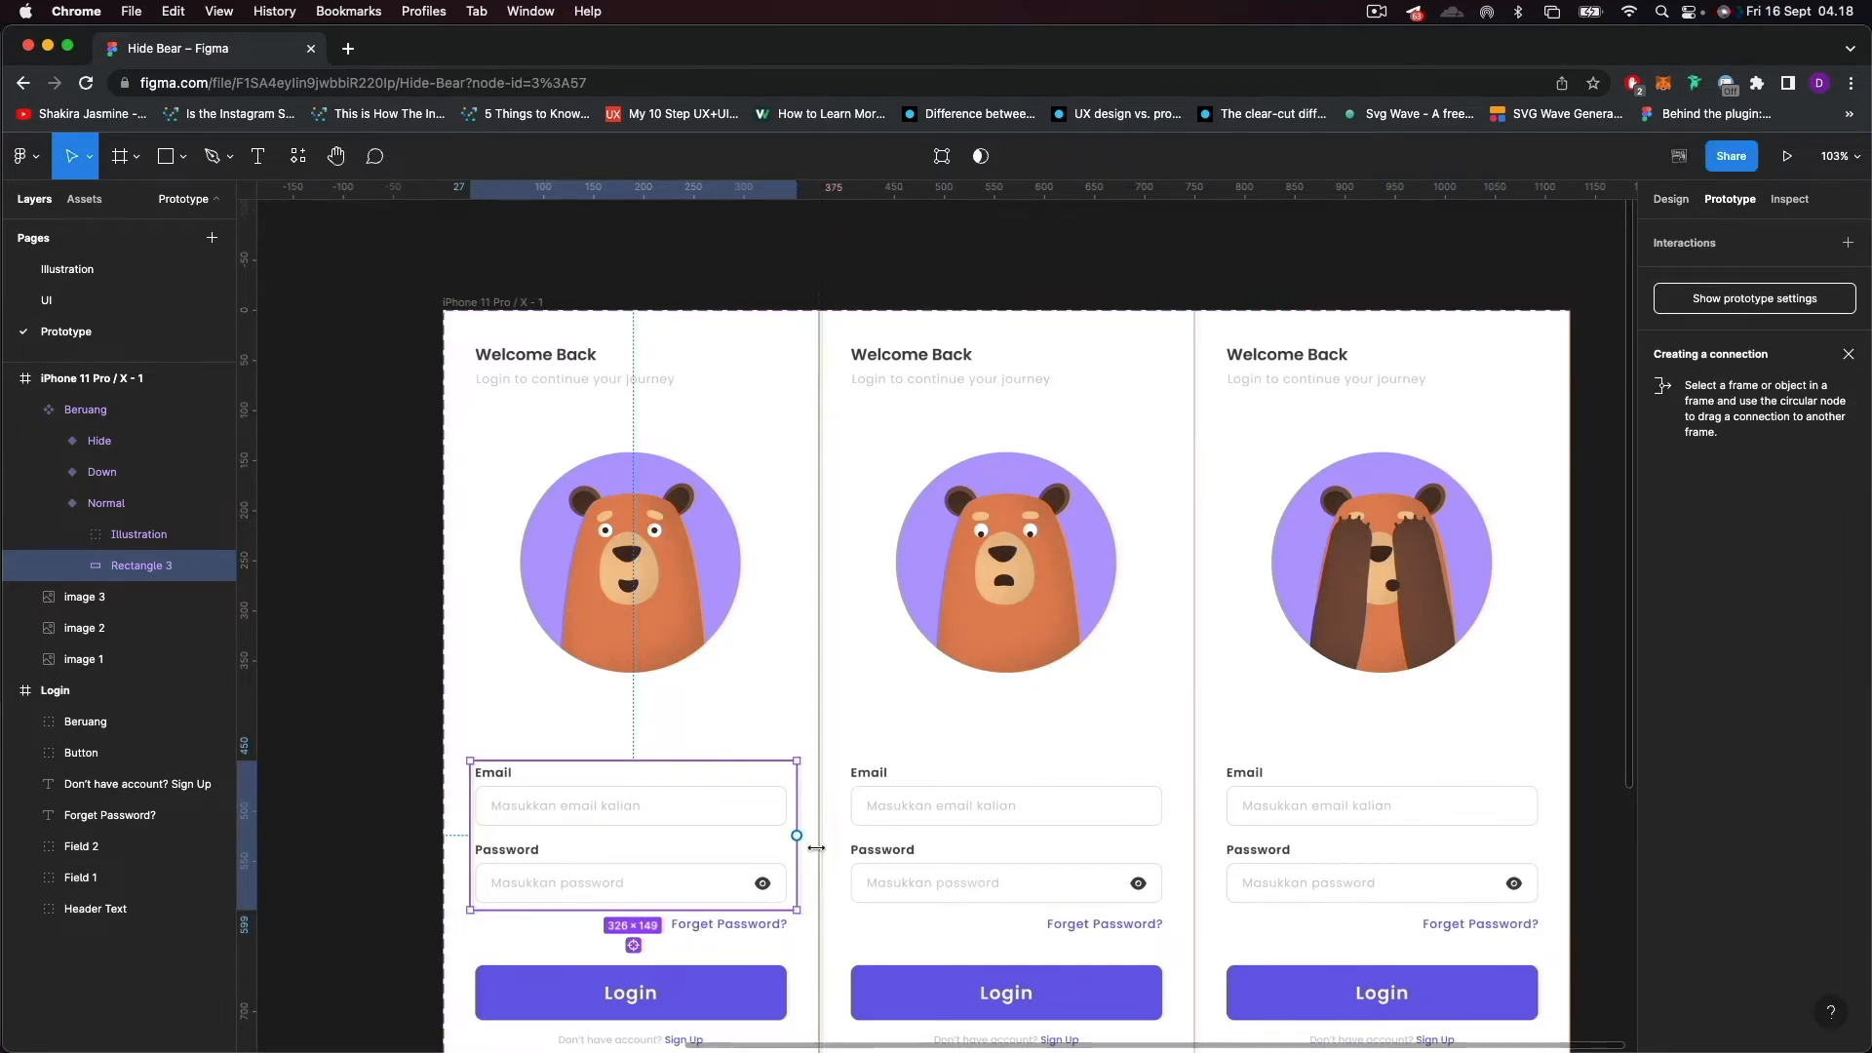
pyautogui.keyDown('ctrl'); pyautogui.scroll(3, 800, 843); pyautogui.keyUp('ctrl')
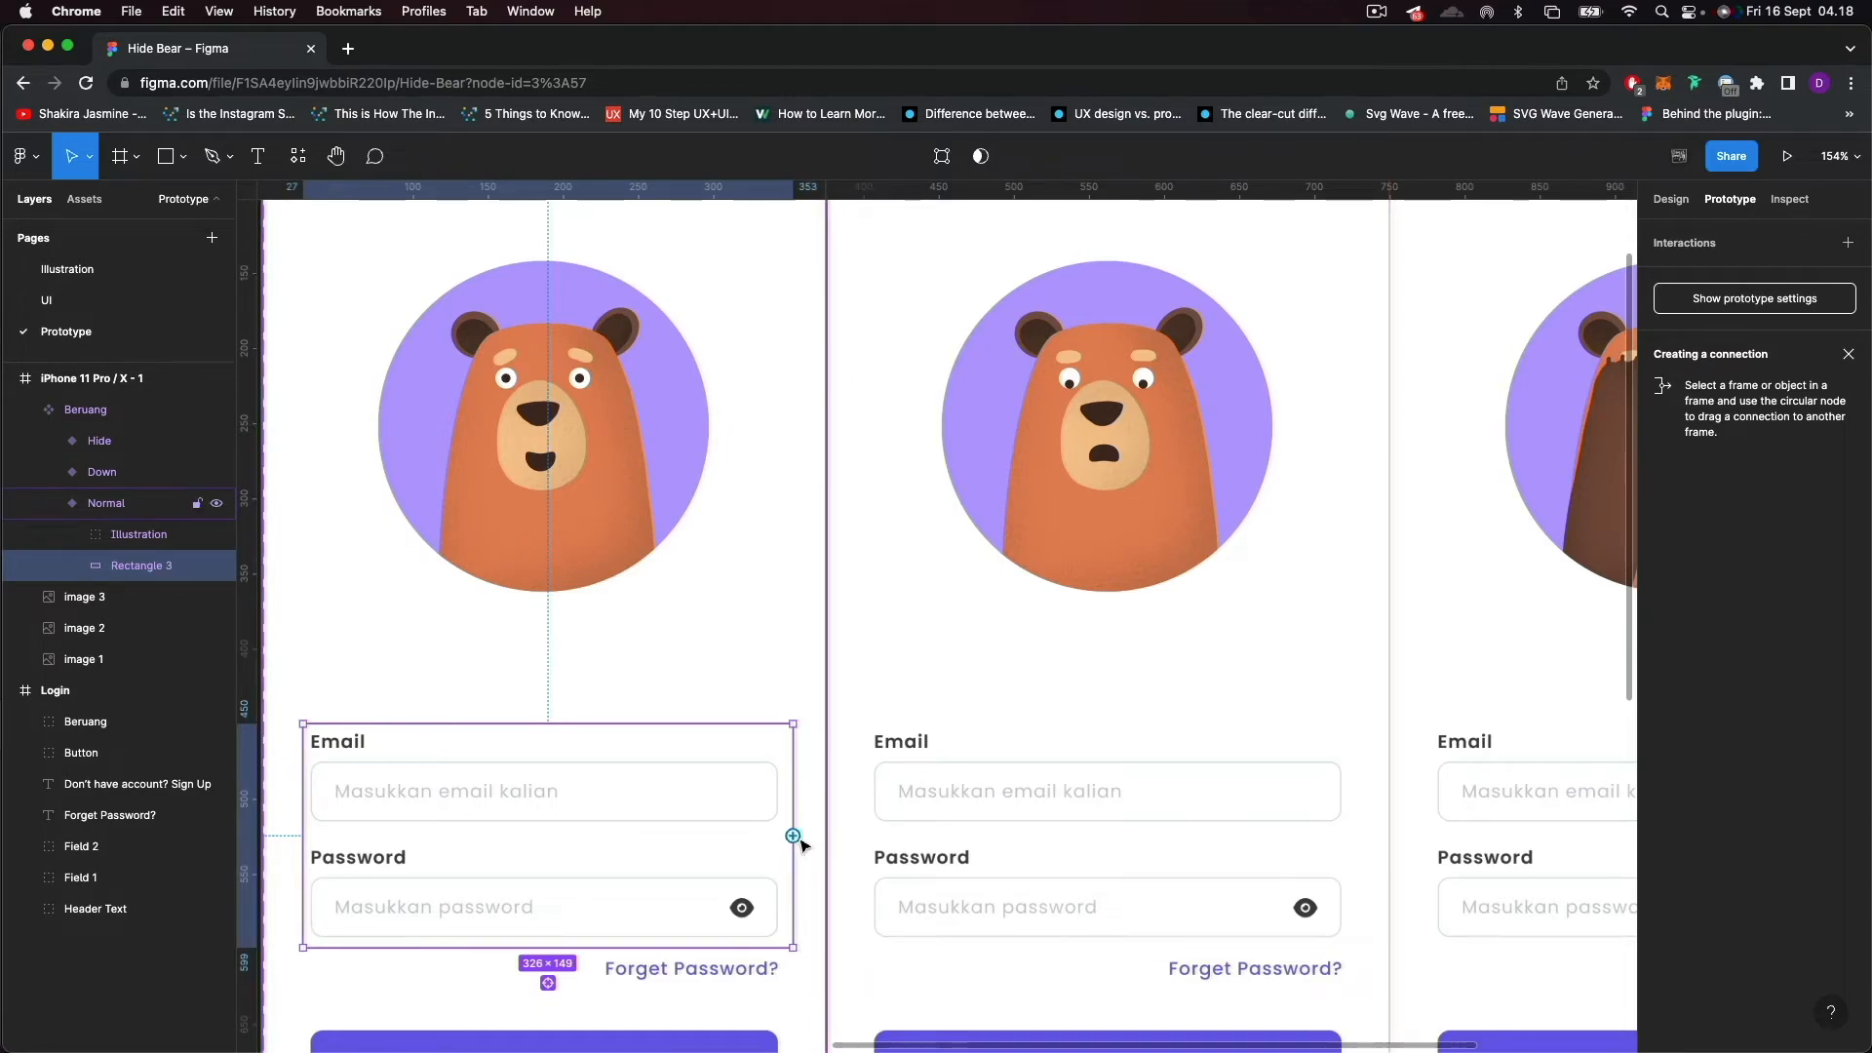
pyautogui.moveTo(793, 836); pyautogui.dragTo(931, 538)
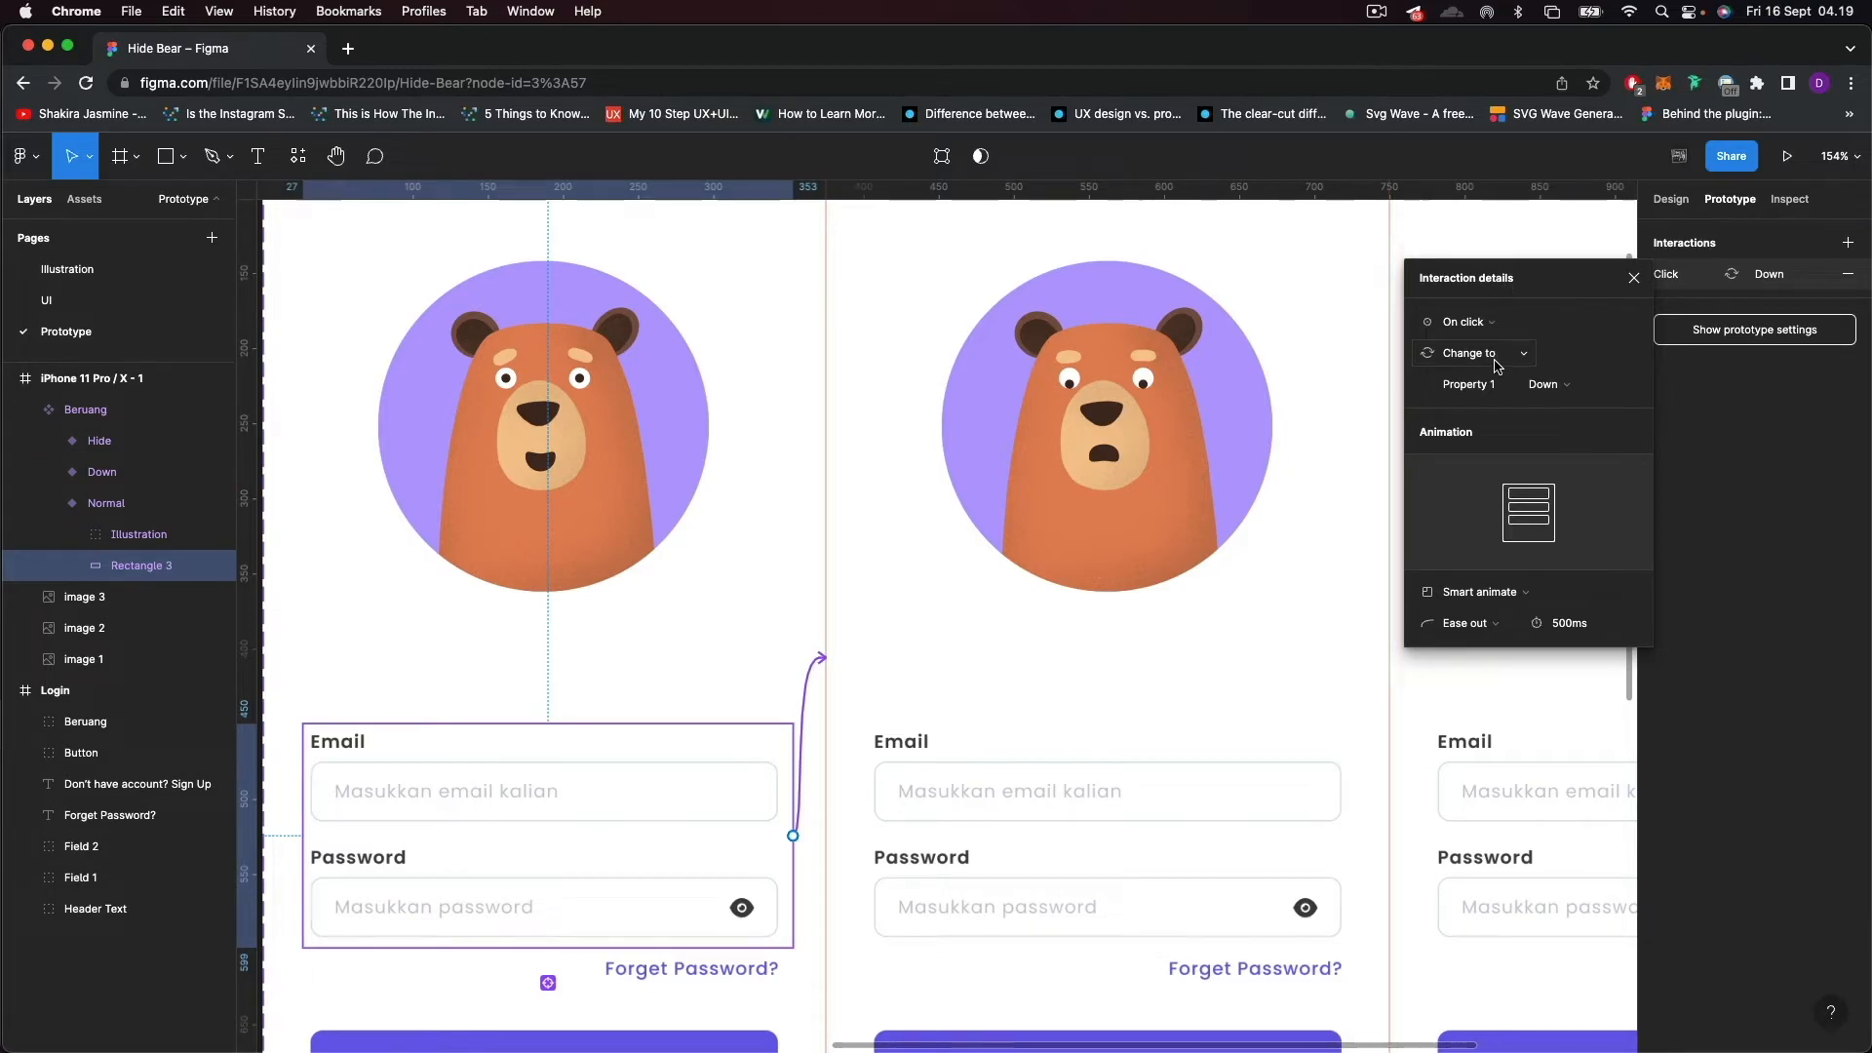
# Set the trigger of the Normal-to-Down interaction to Mouse enter.
pyautogui.scroll(-4, 967, 513)
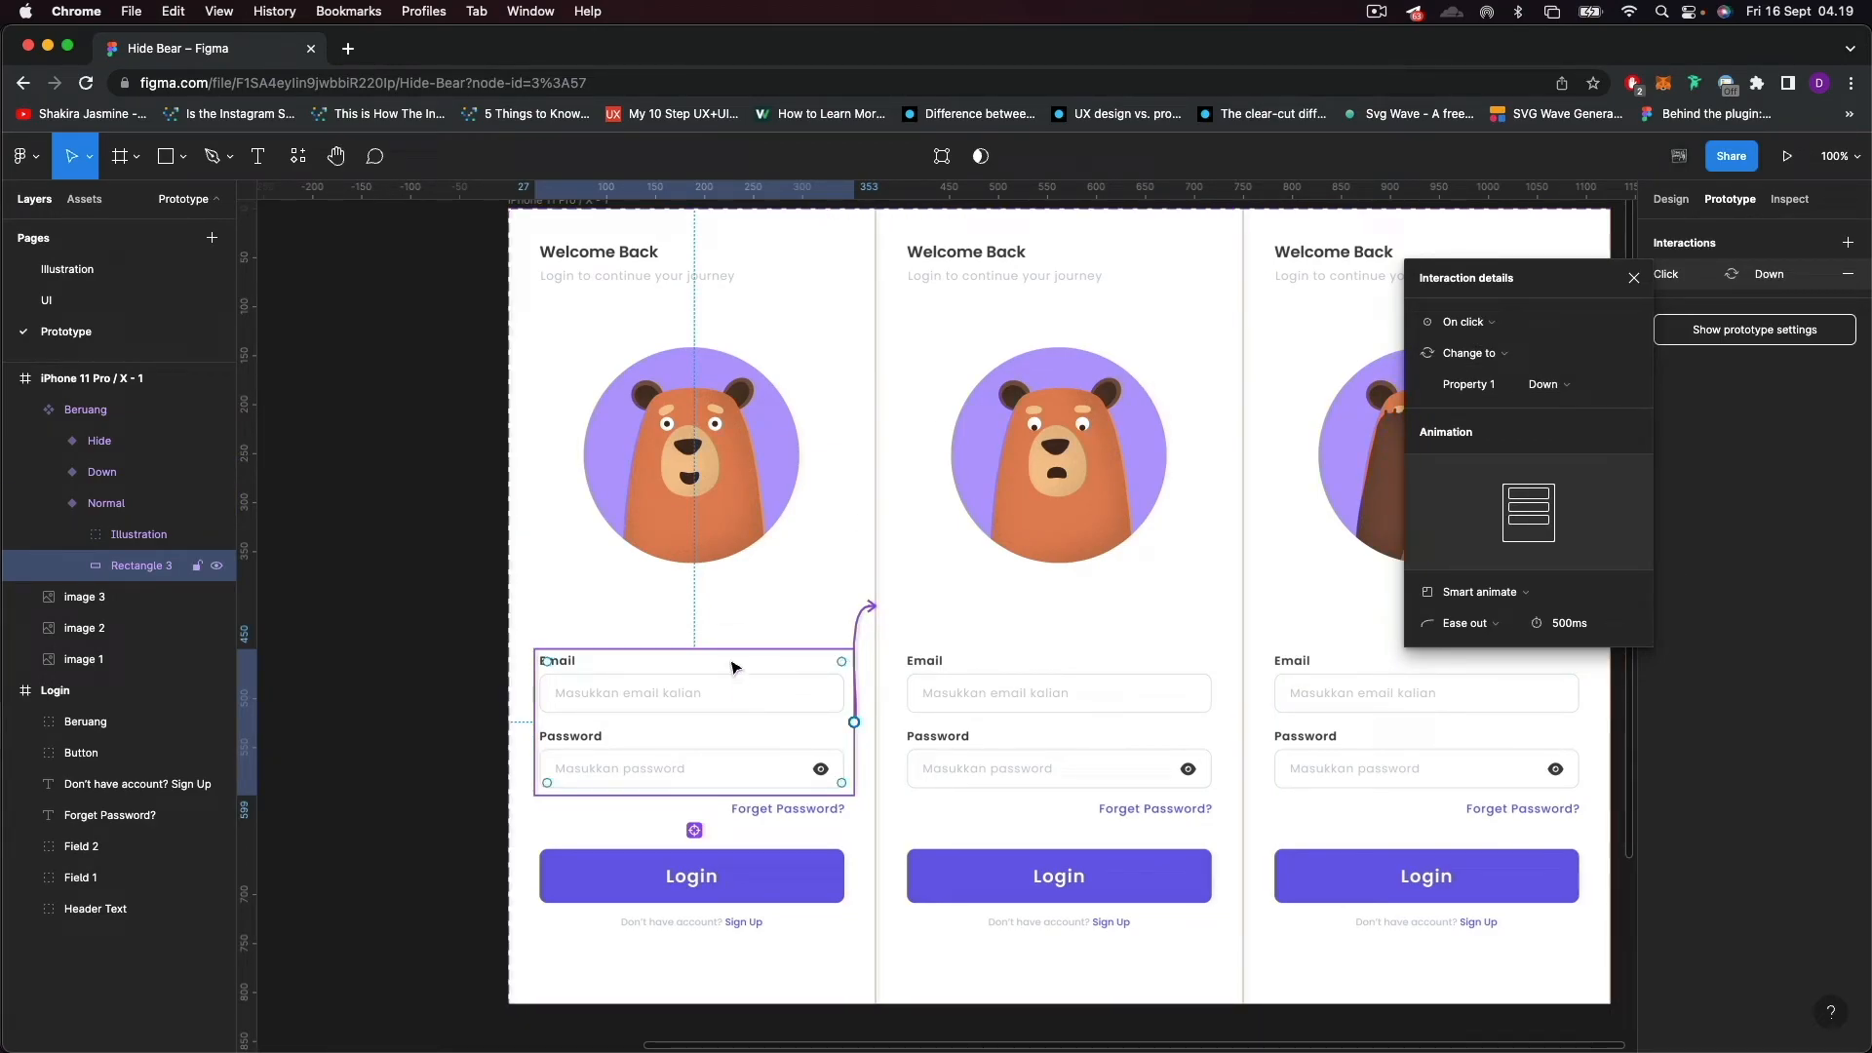
pyautogui.click(1516, 325)
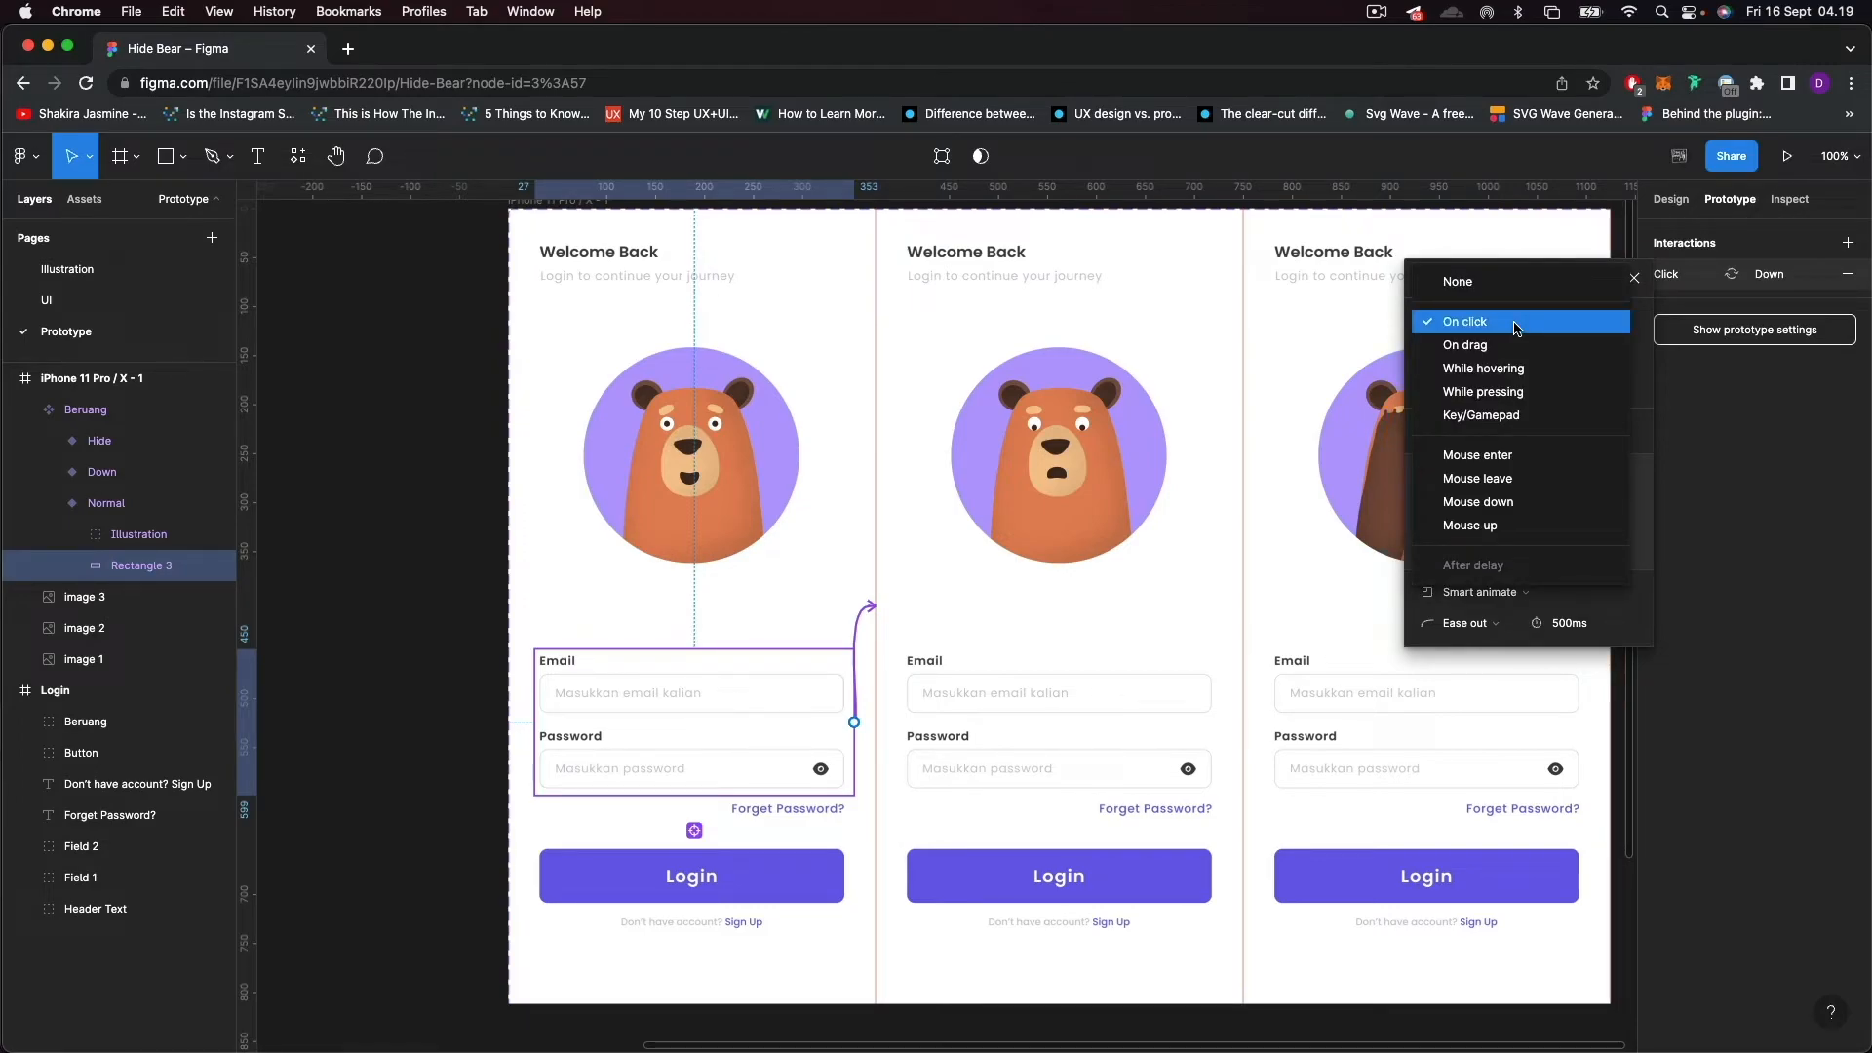
pyautogui.click(1524, 455)
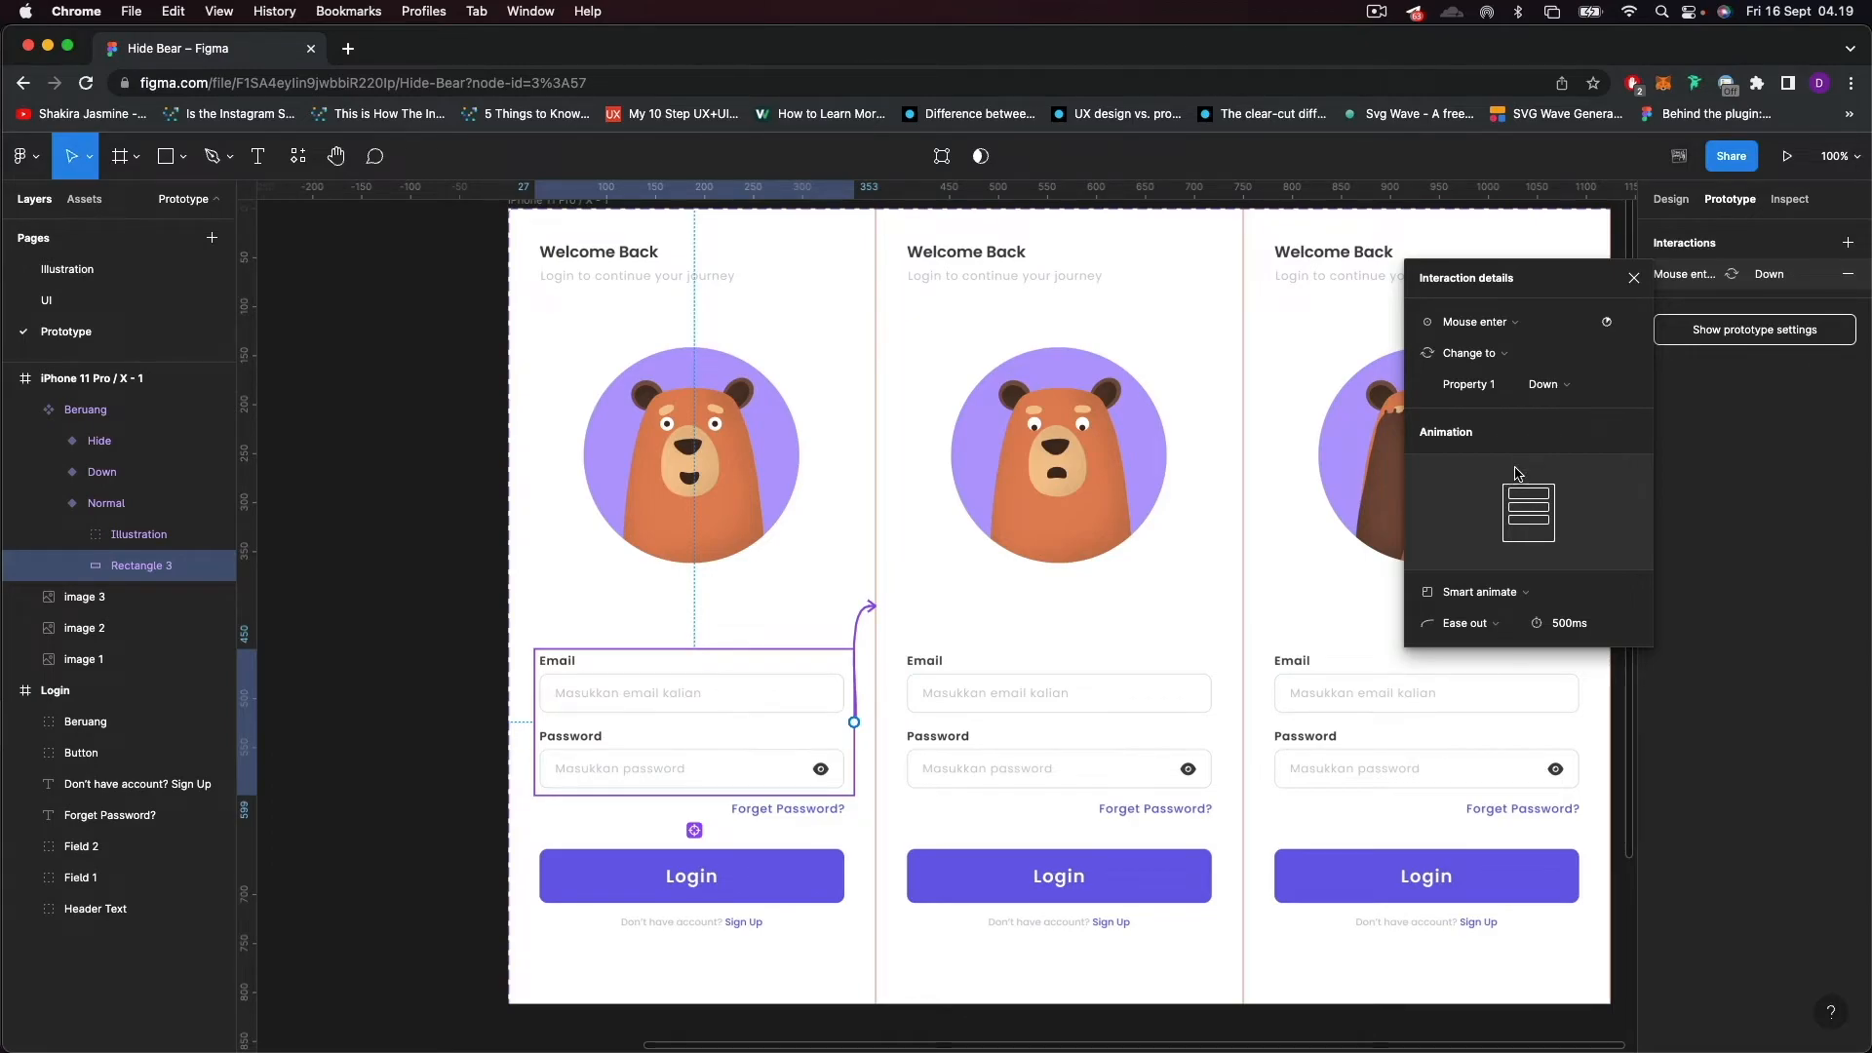
# Try the Instant animation on the Normal-to-Down interaction and return it to Smart animate.
pyautogui.click(1510, 601)
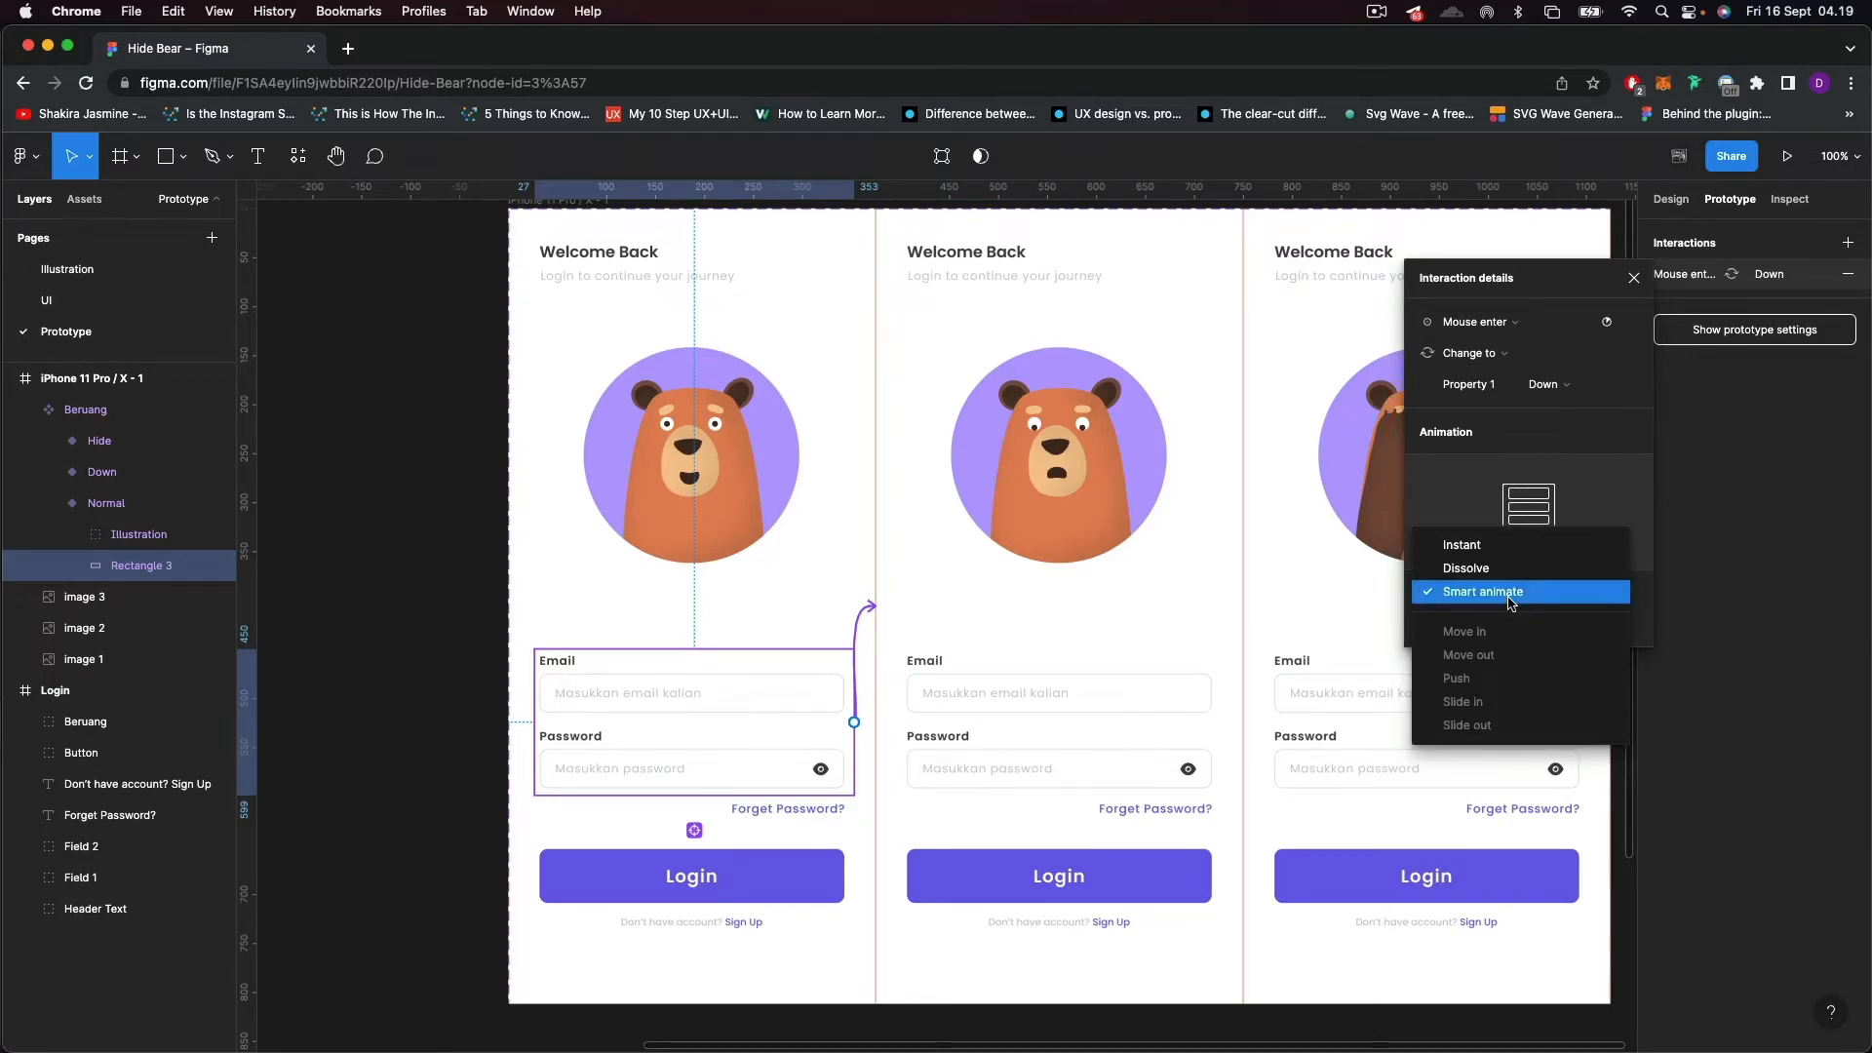
pyautogui.click(1477, 539)
pyautogui.click(1480, 600)
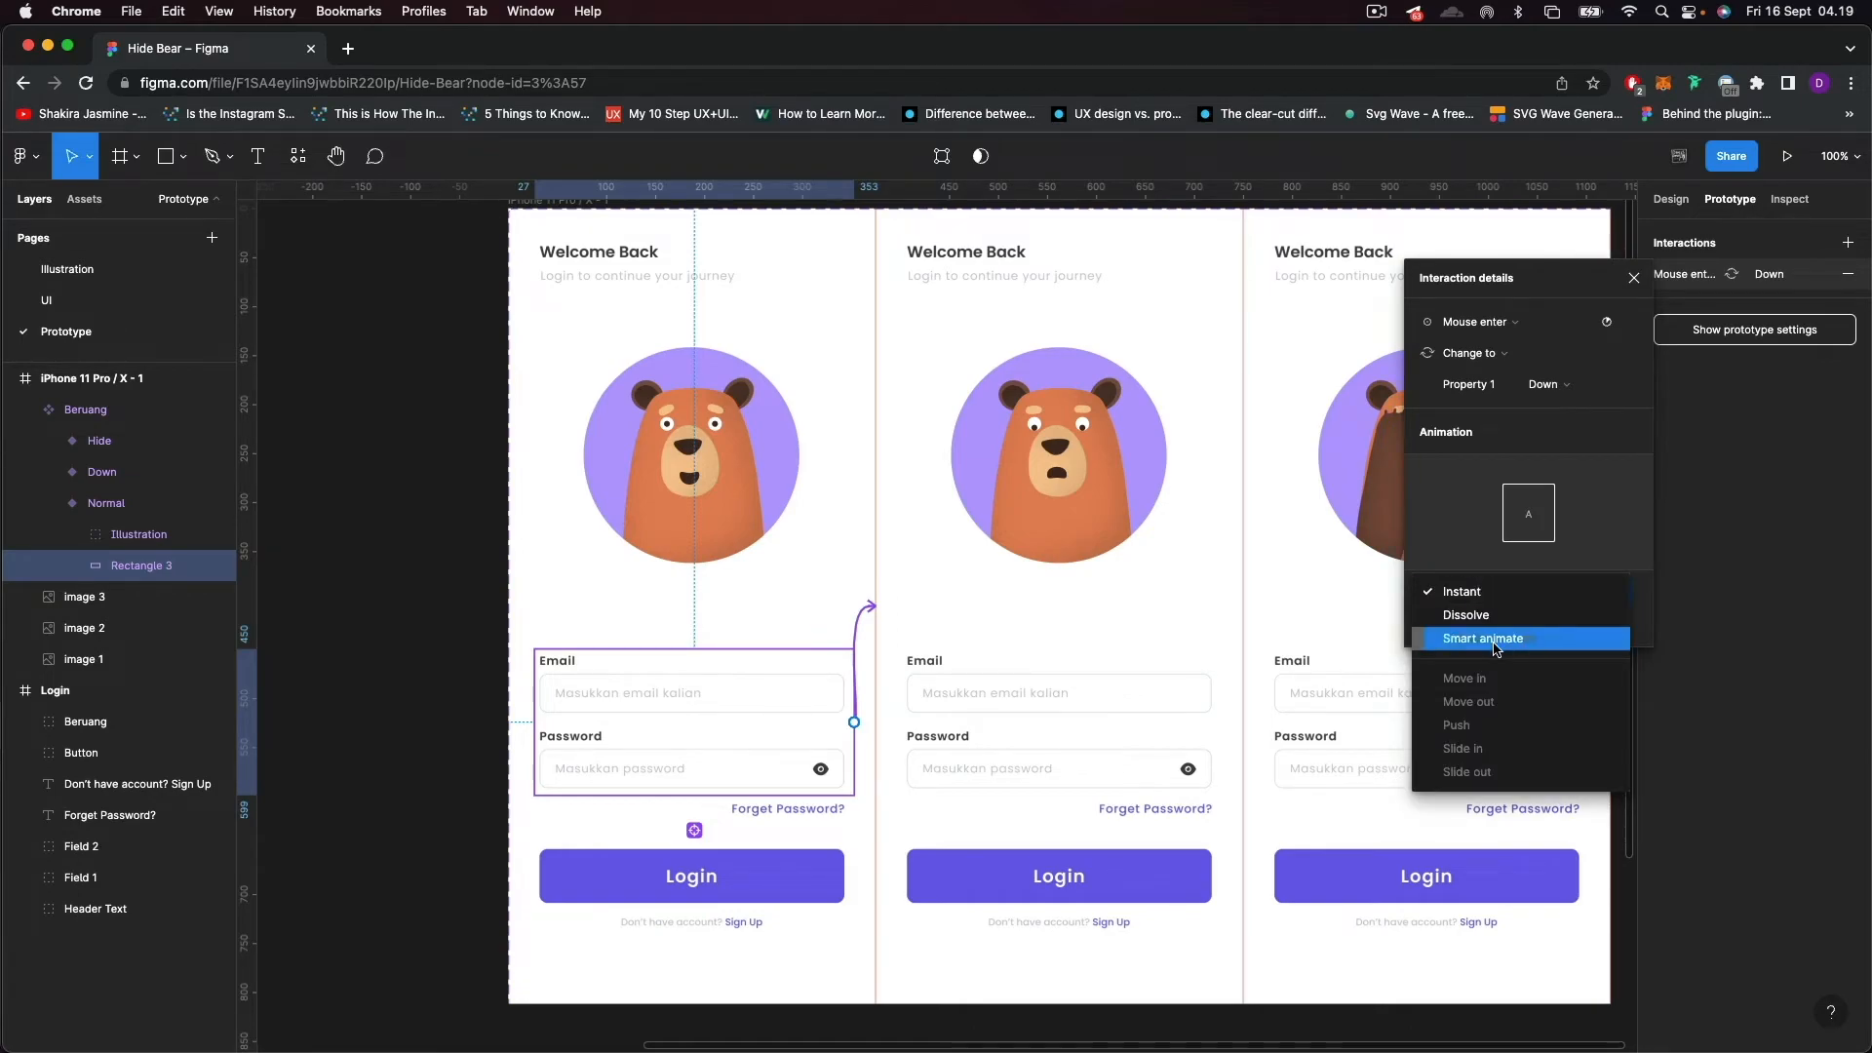
pyautogui.click(1493, 640)
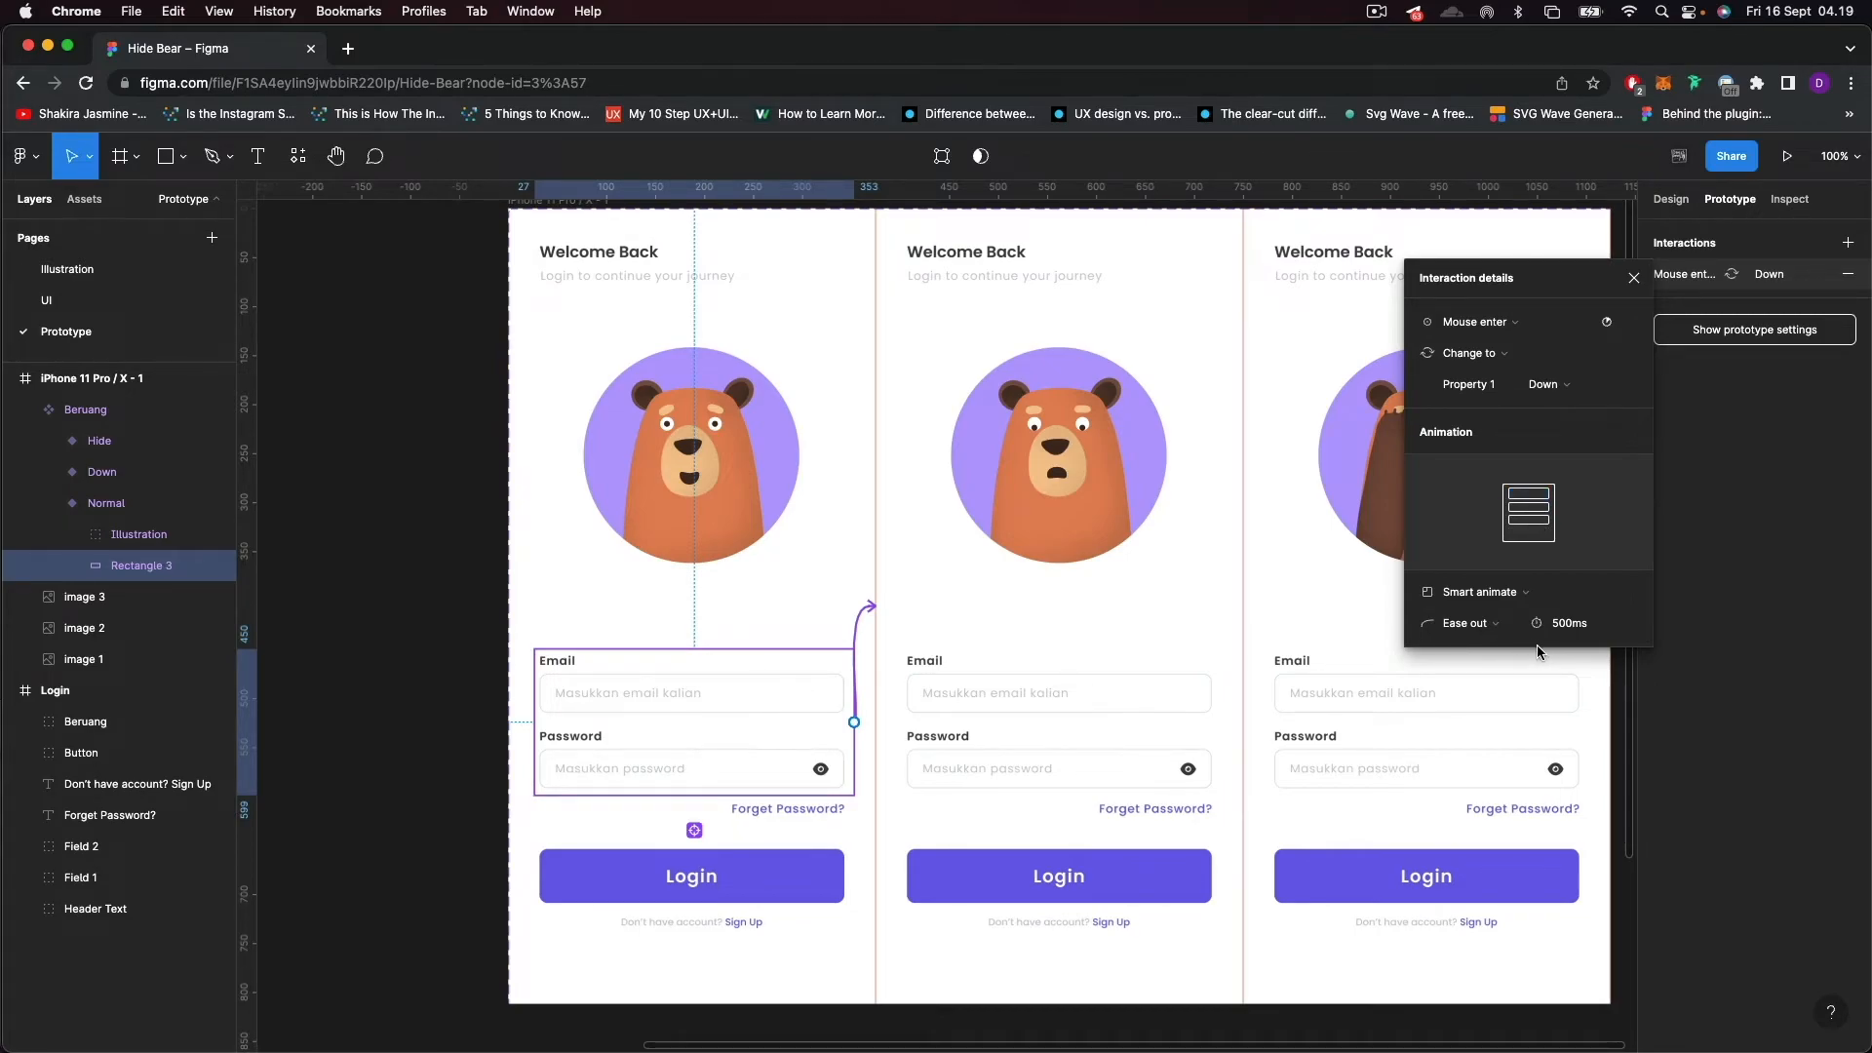
# Try an animation duration of 1000 ms on the Normal-to-Down interaction.
pyautogui.click(1572, 632)
pyautogui.write('100')
pyautogui.press('Return')
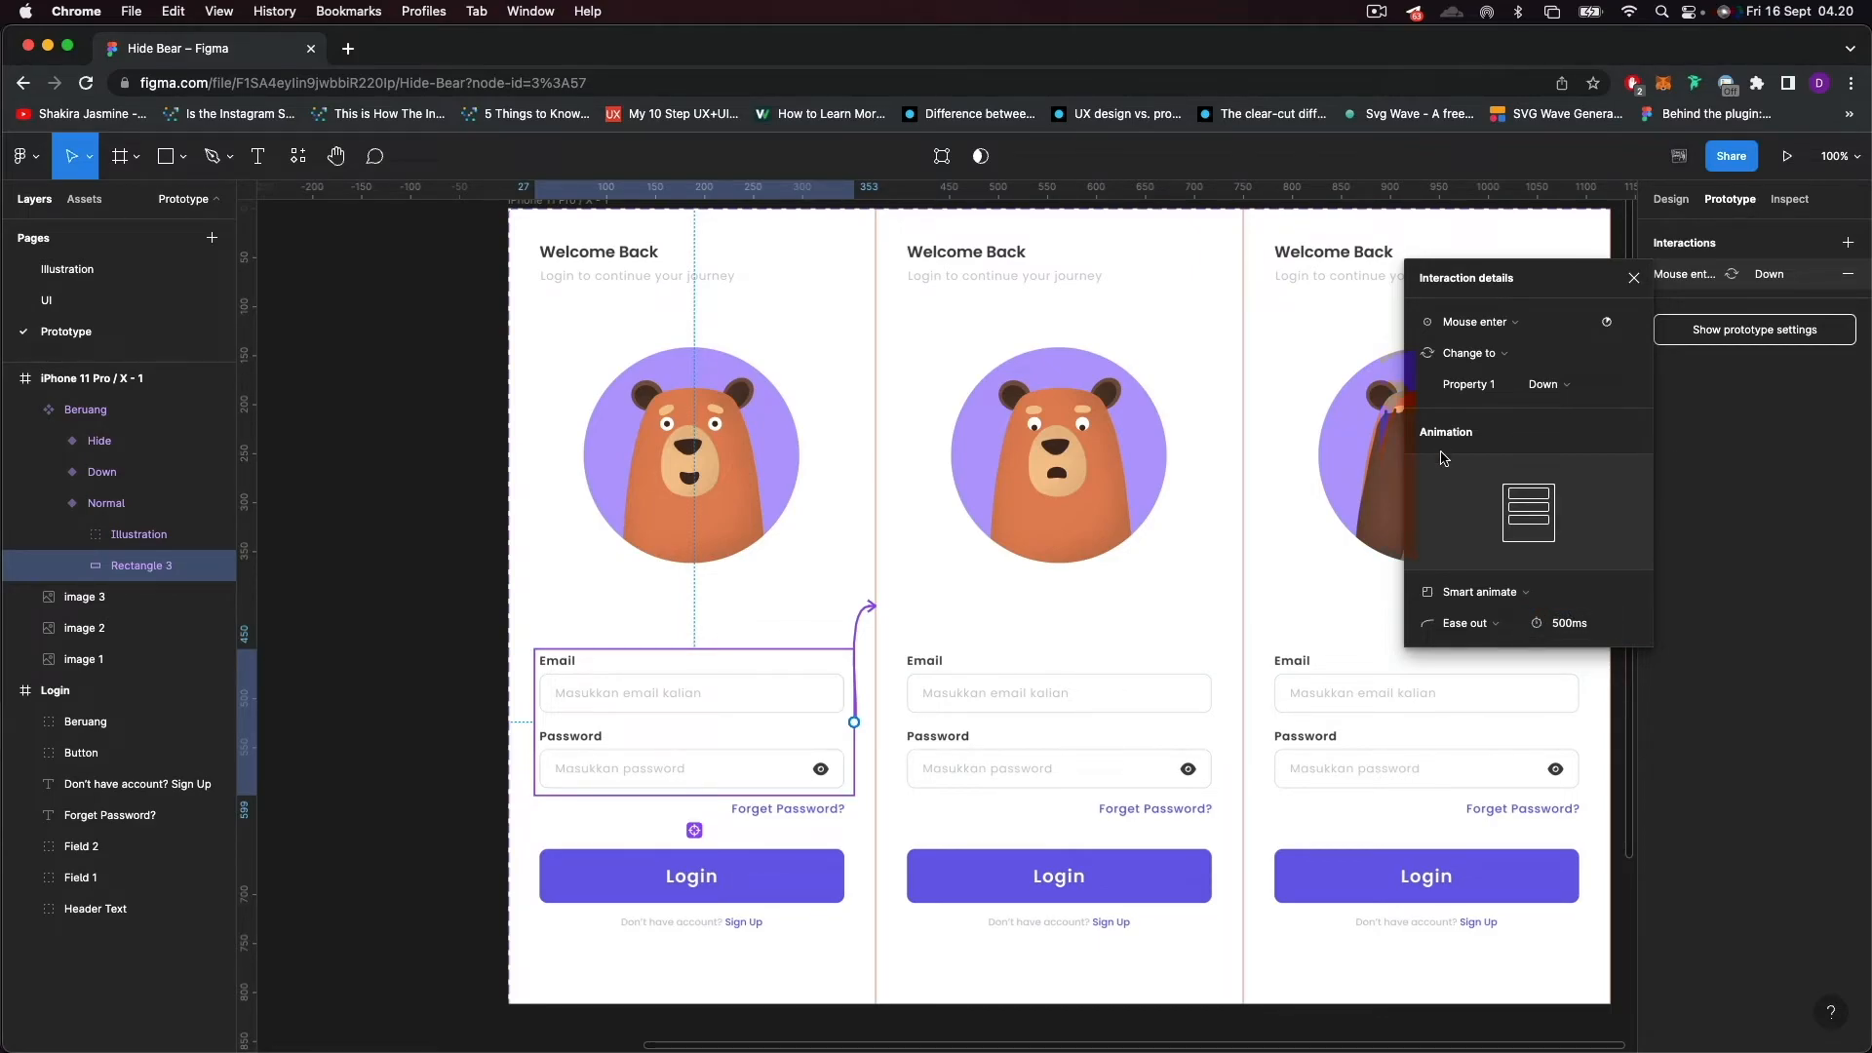
pyautogui.click(1566, 631)
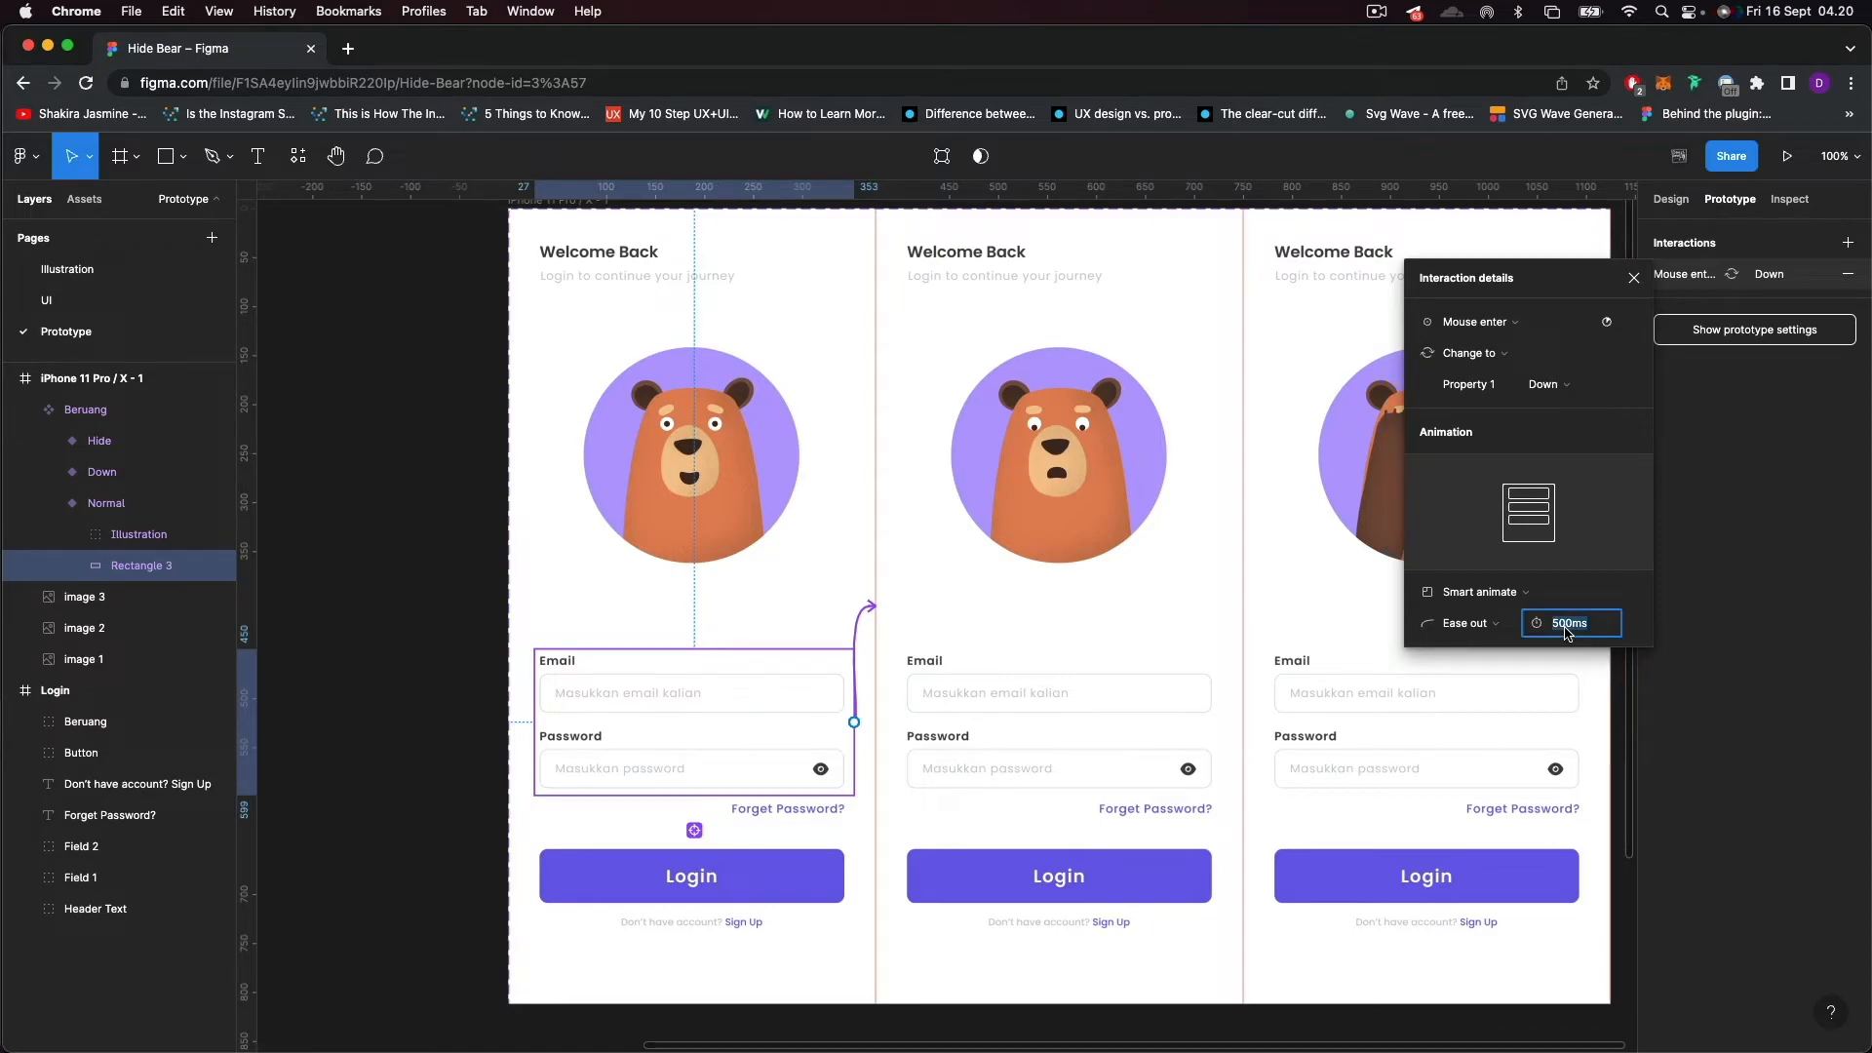
pyautogui.write('10')
pyautogui.press('Return')
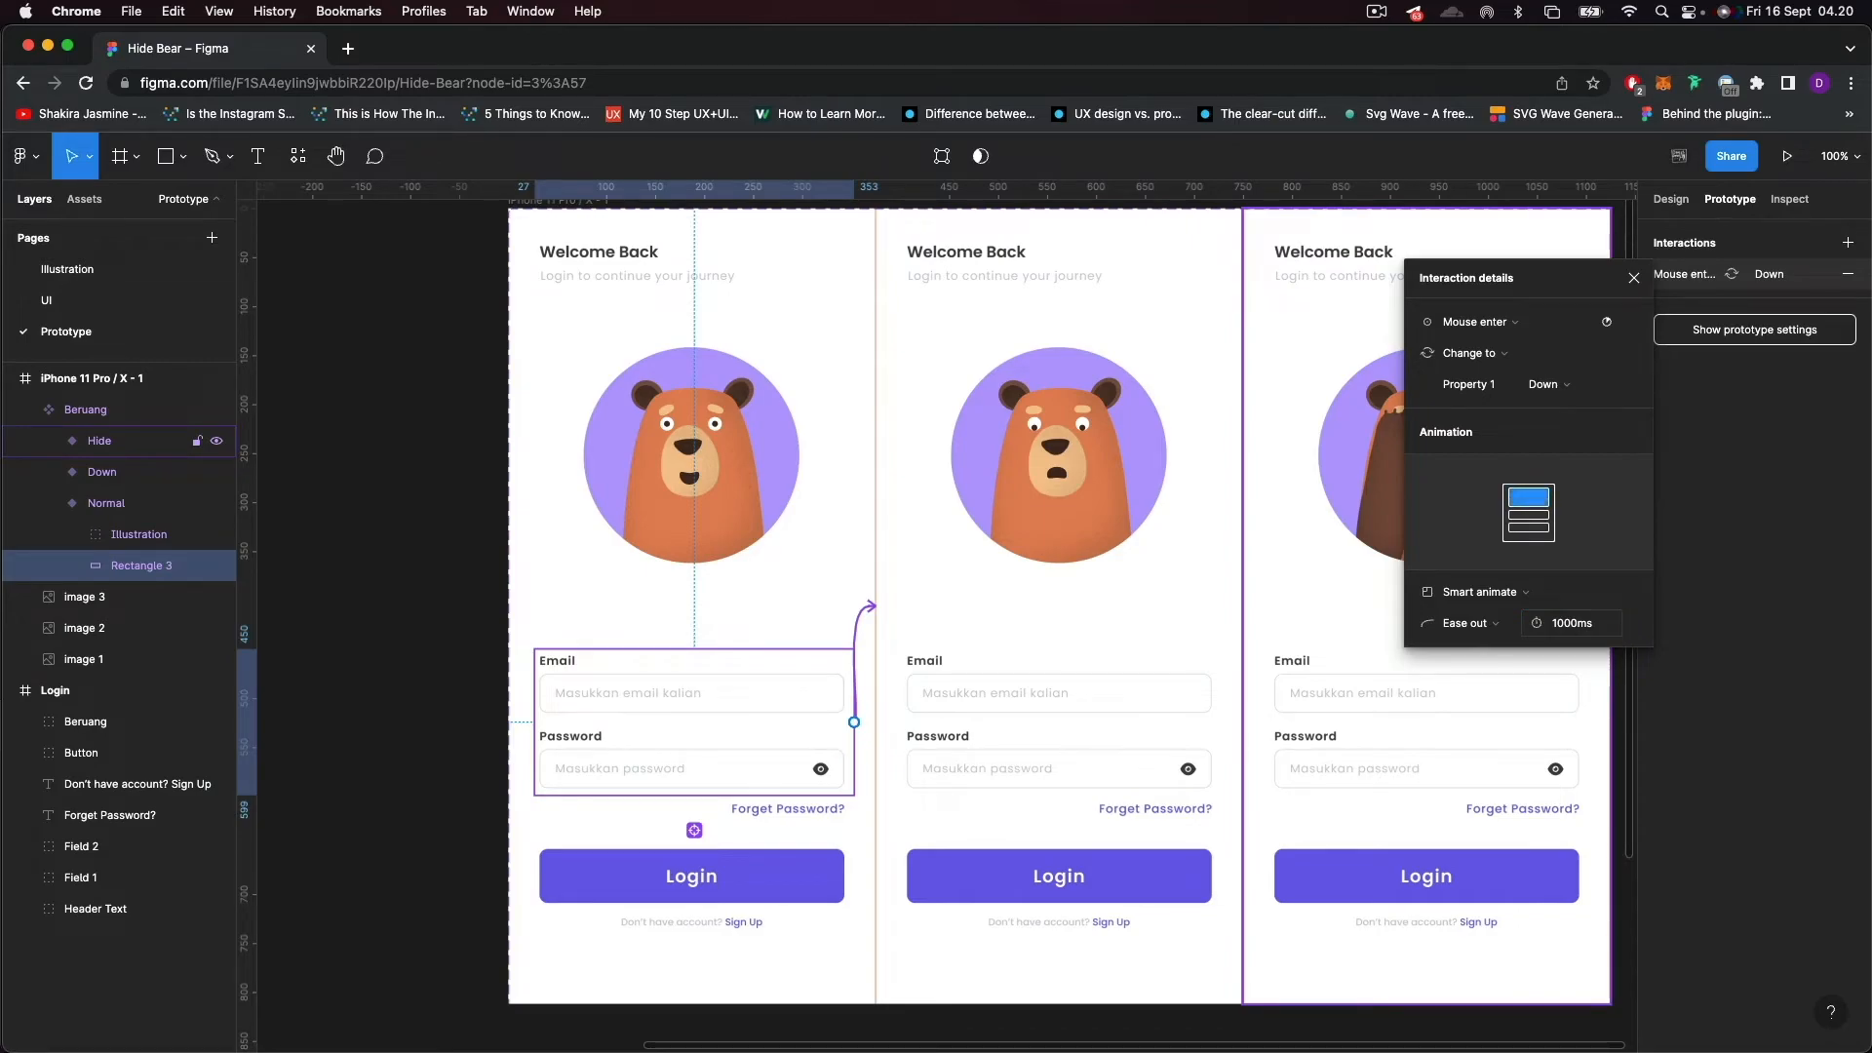
# Set the Normal-to-Down animation duration to 550 ms and close the interaction details.
pyautogui.click(1577, 631)
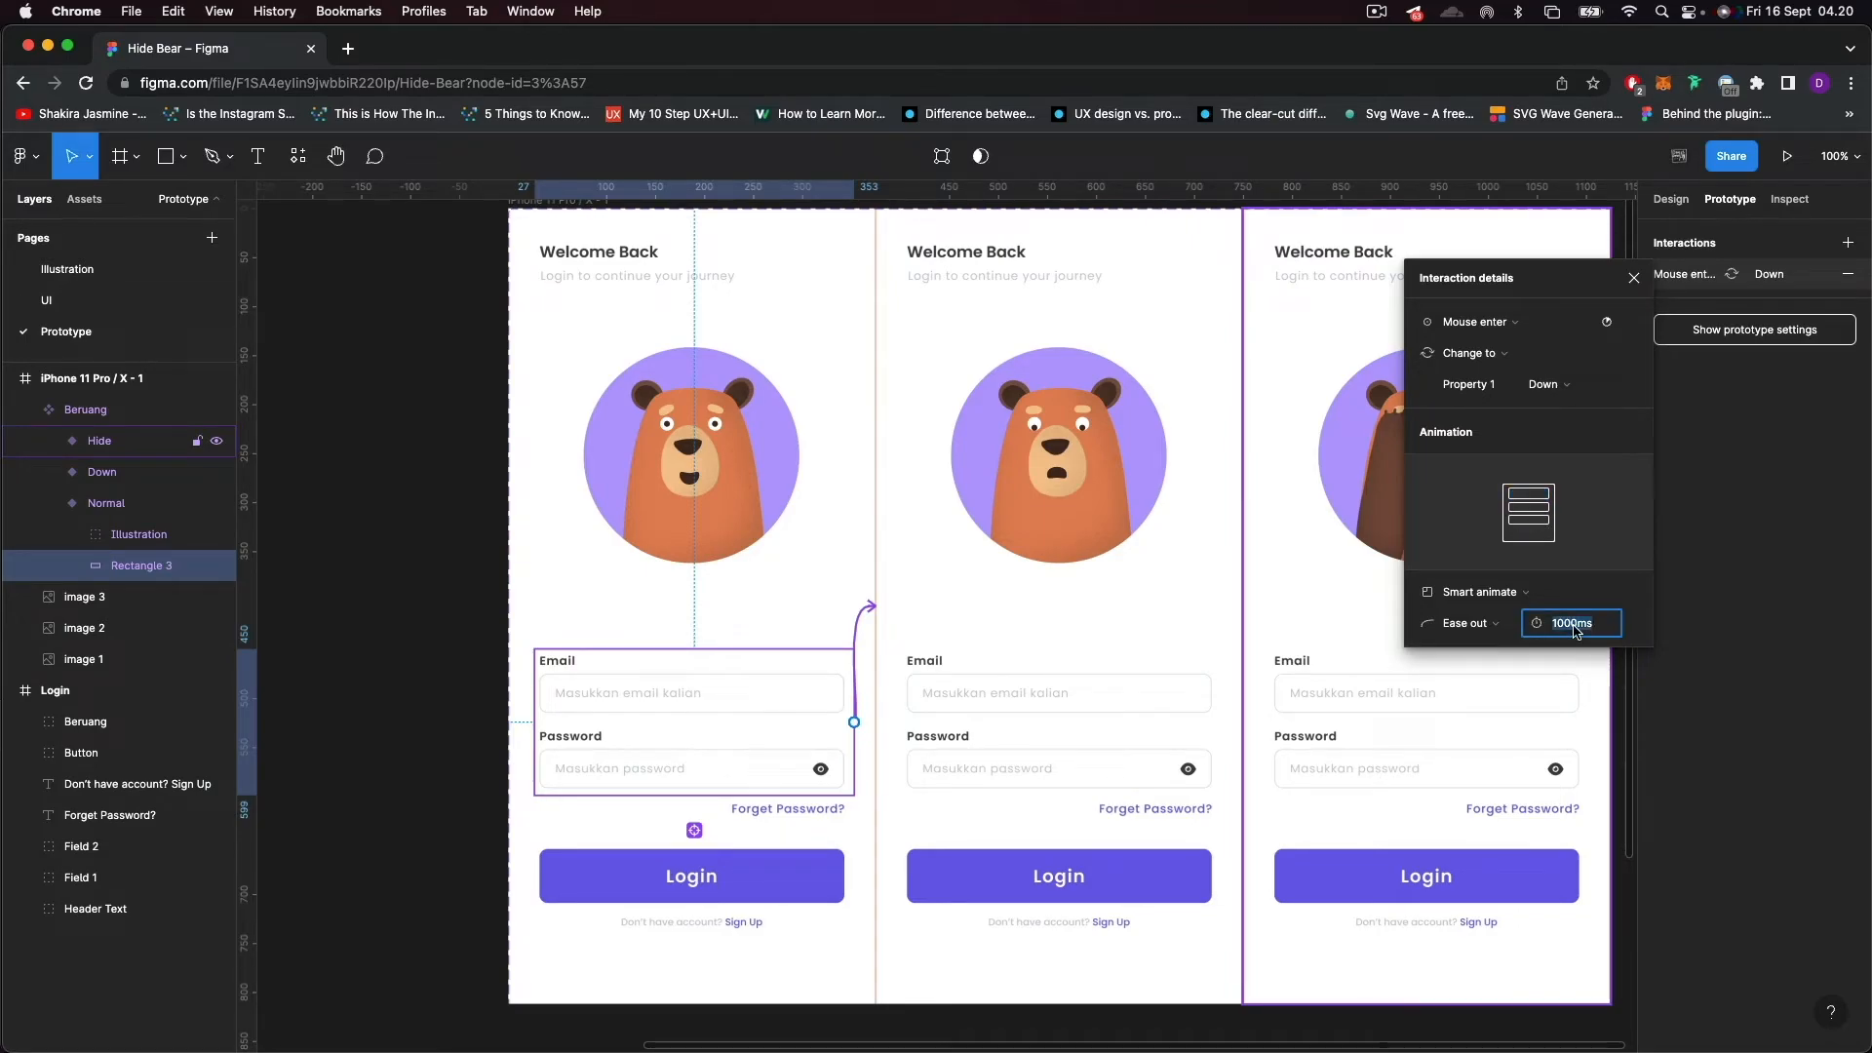
pyautogui.write('550')
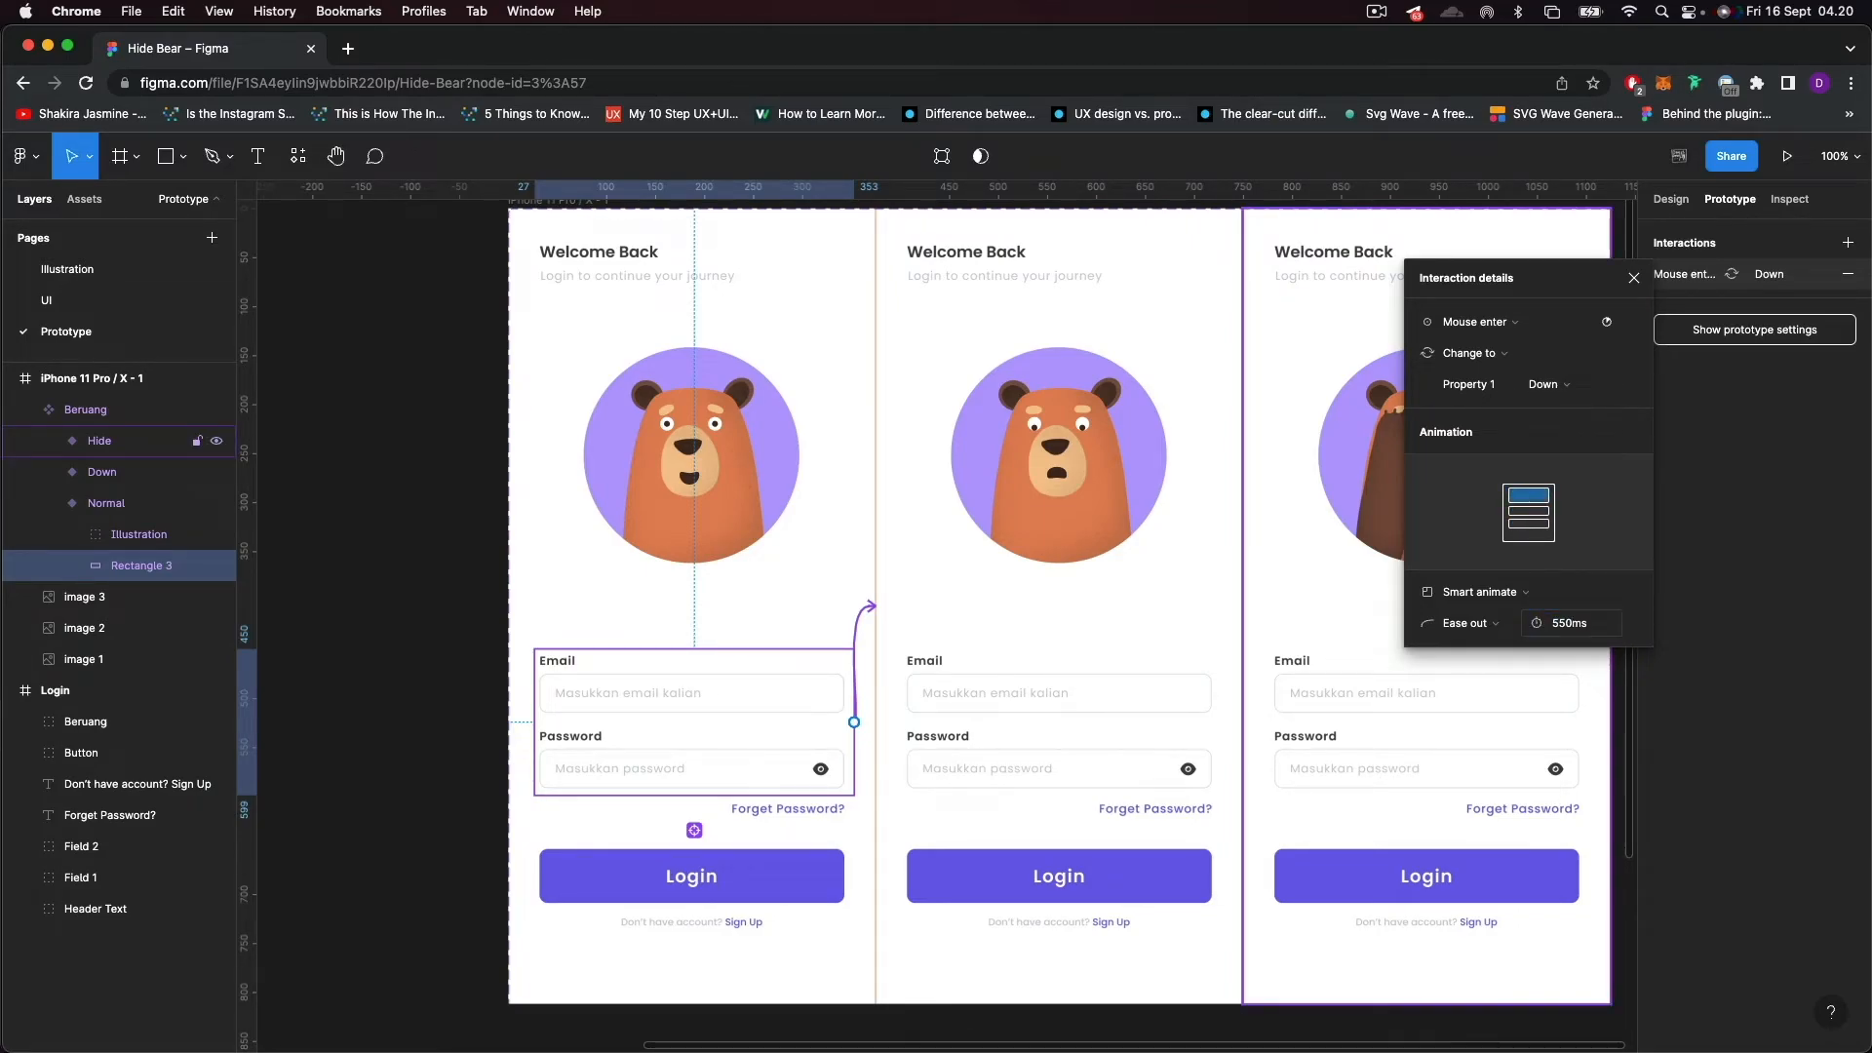
pyautogui.press('Return')
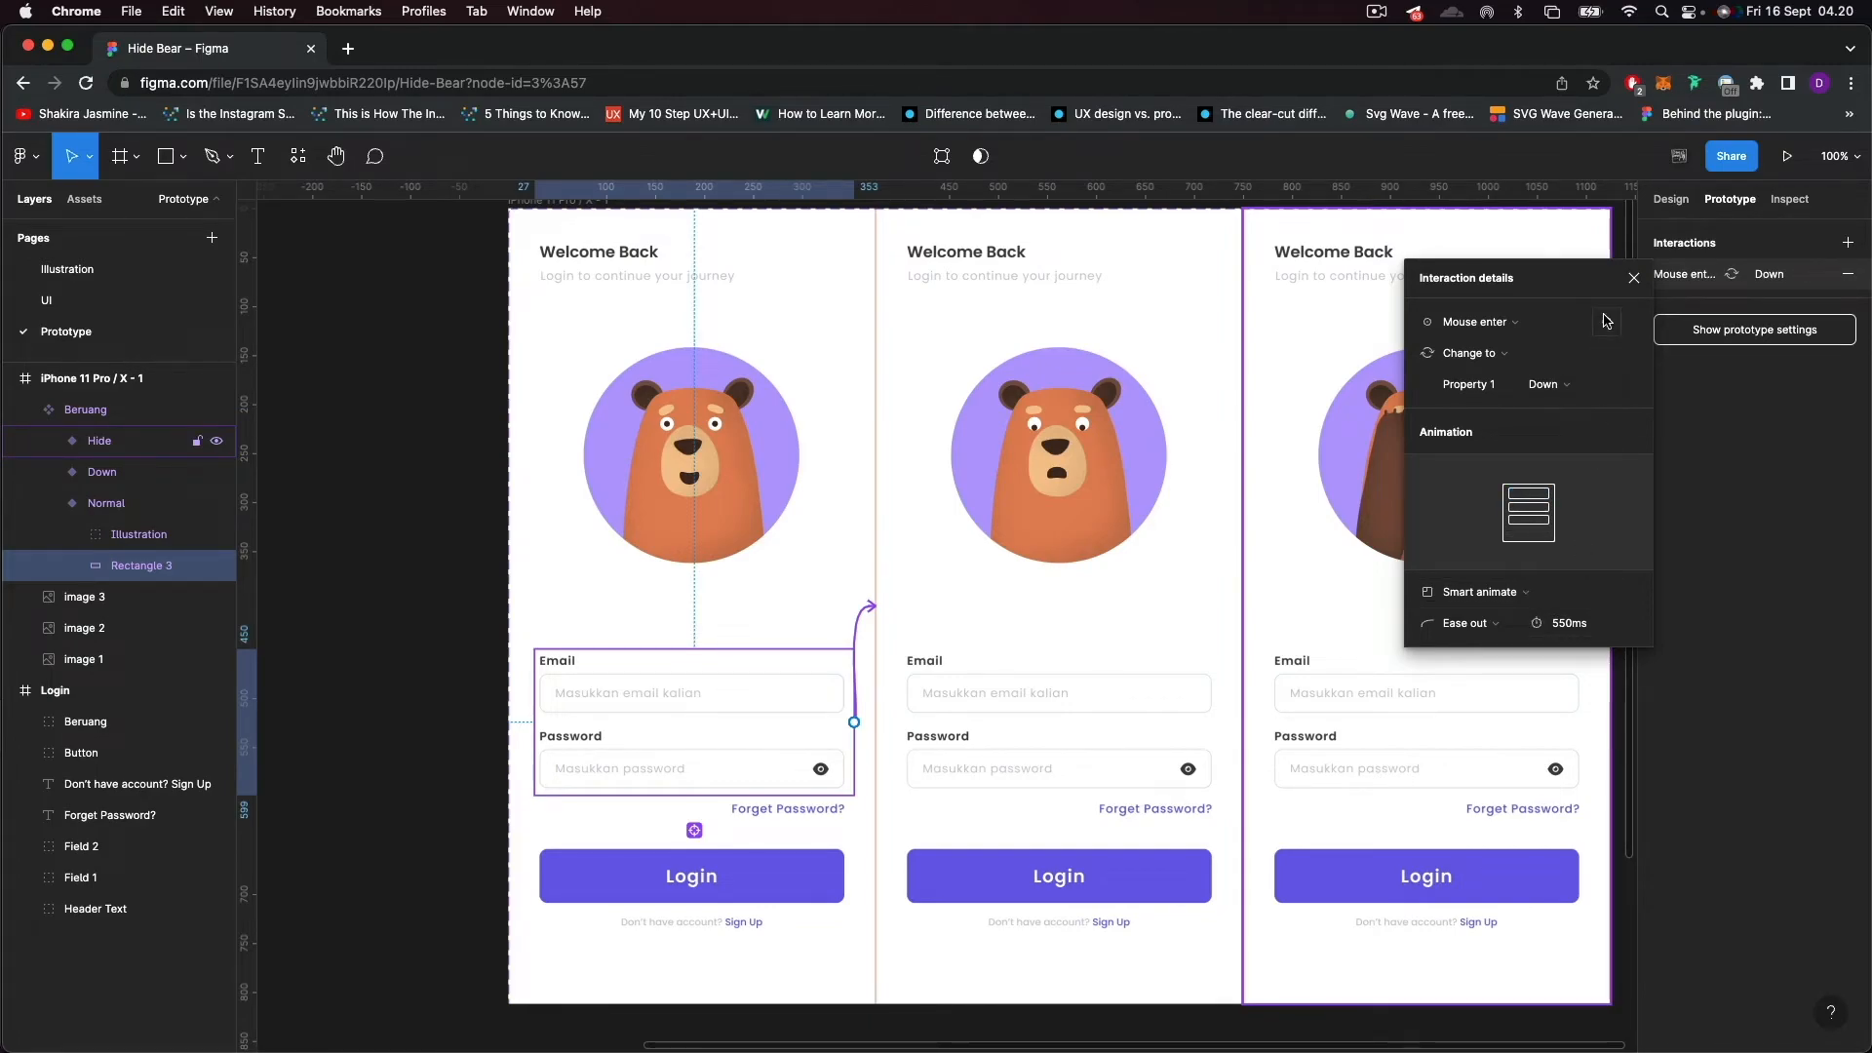
pyautogui.click(1631, 281)
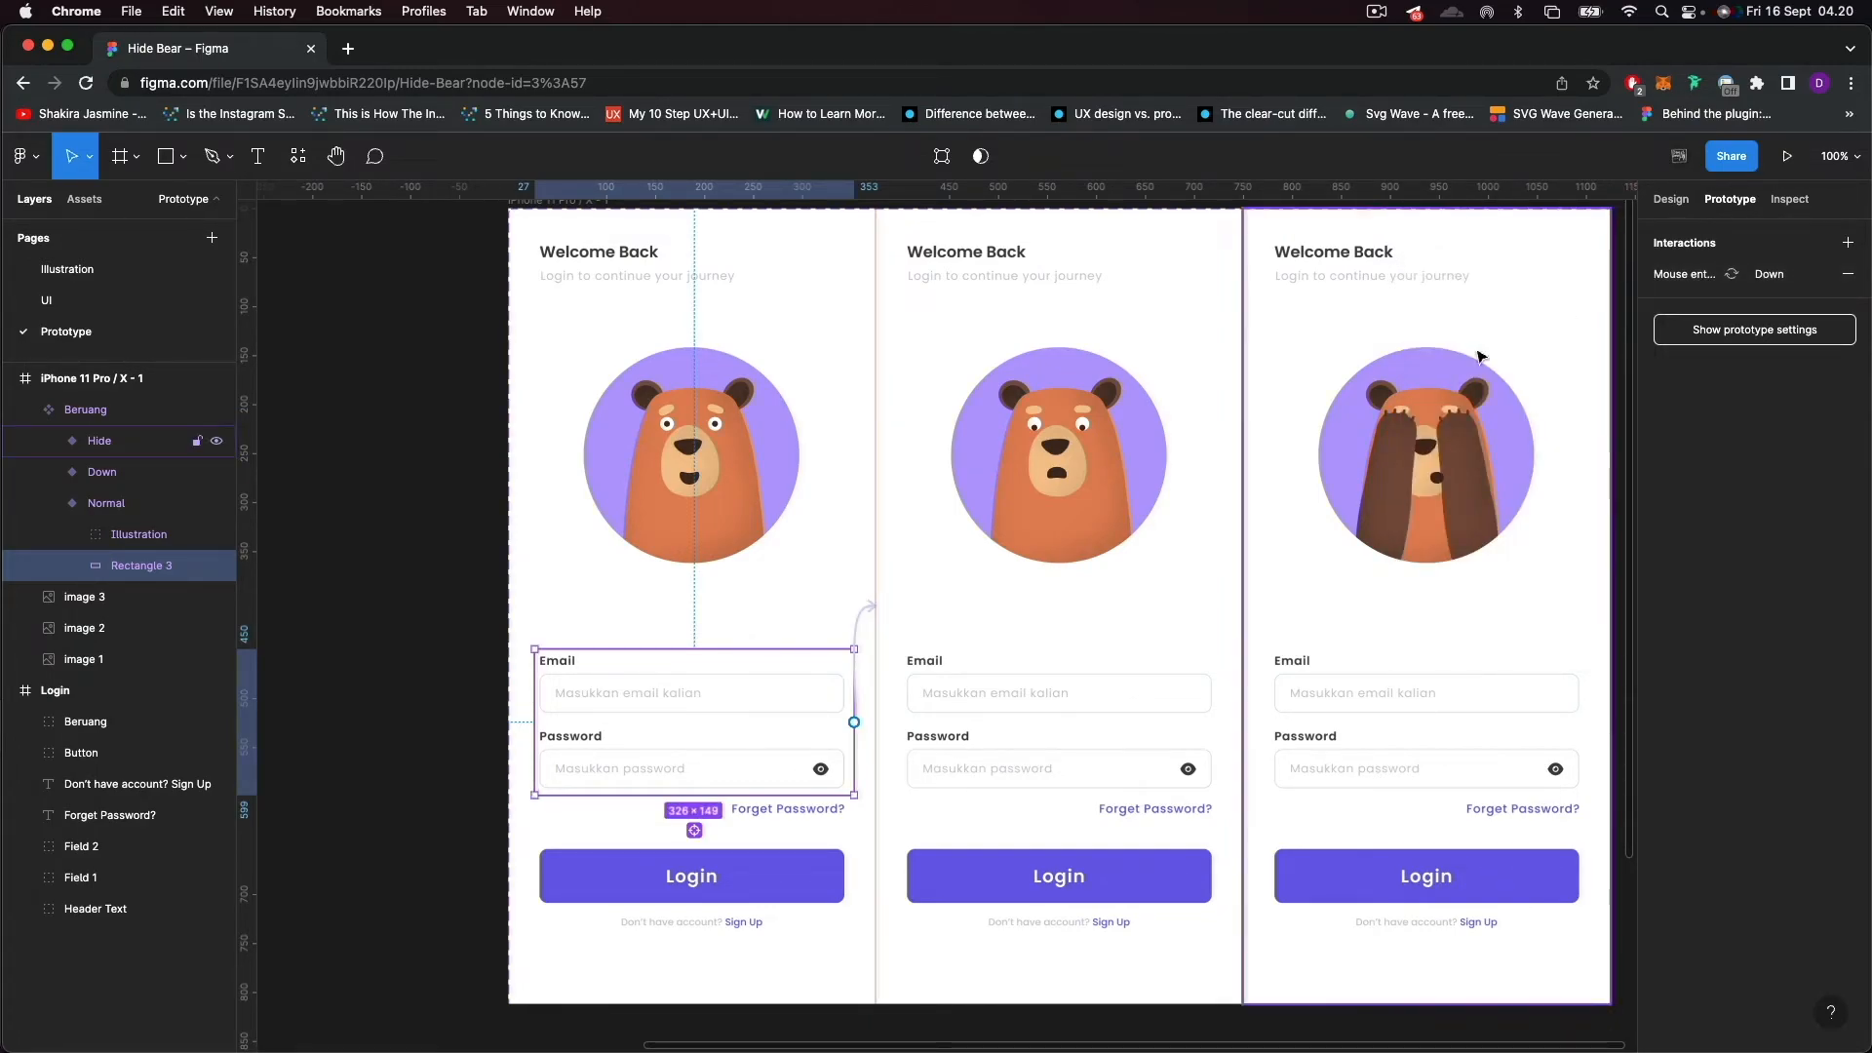
# Try connecting the Down variant's invisible field rectangle back to the Normal variant with a Smart animate interaction.
pyautogui.click(991, 706)
pyautogui.click(991, 706)
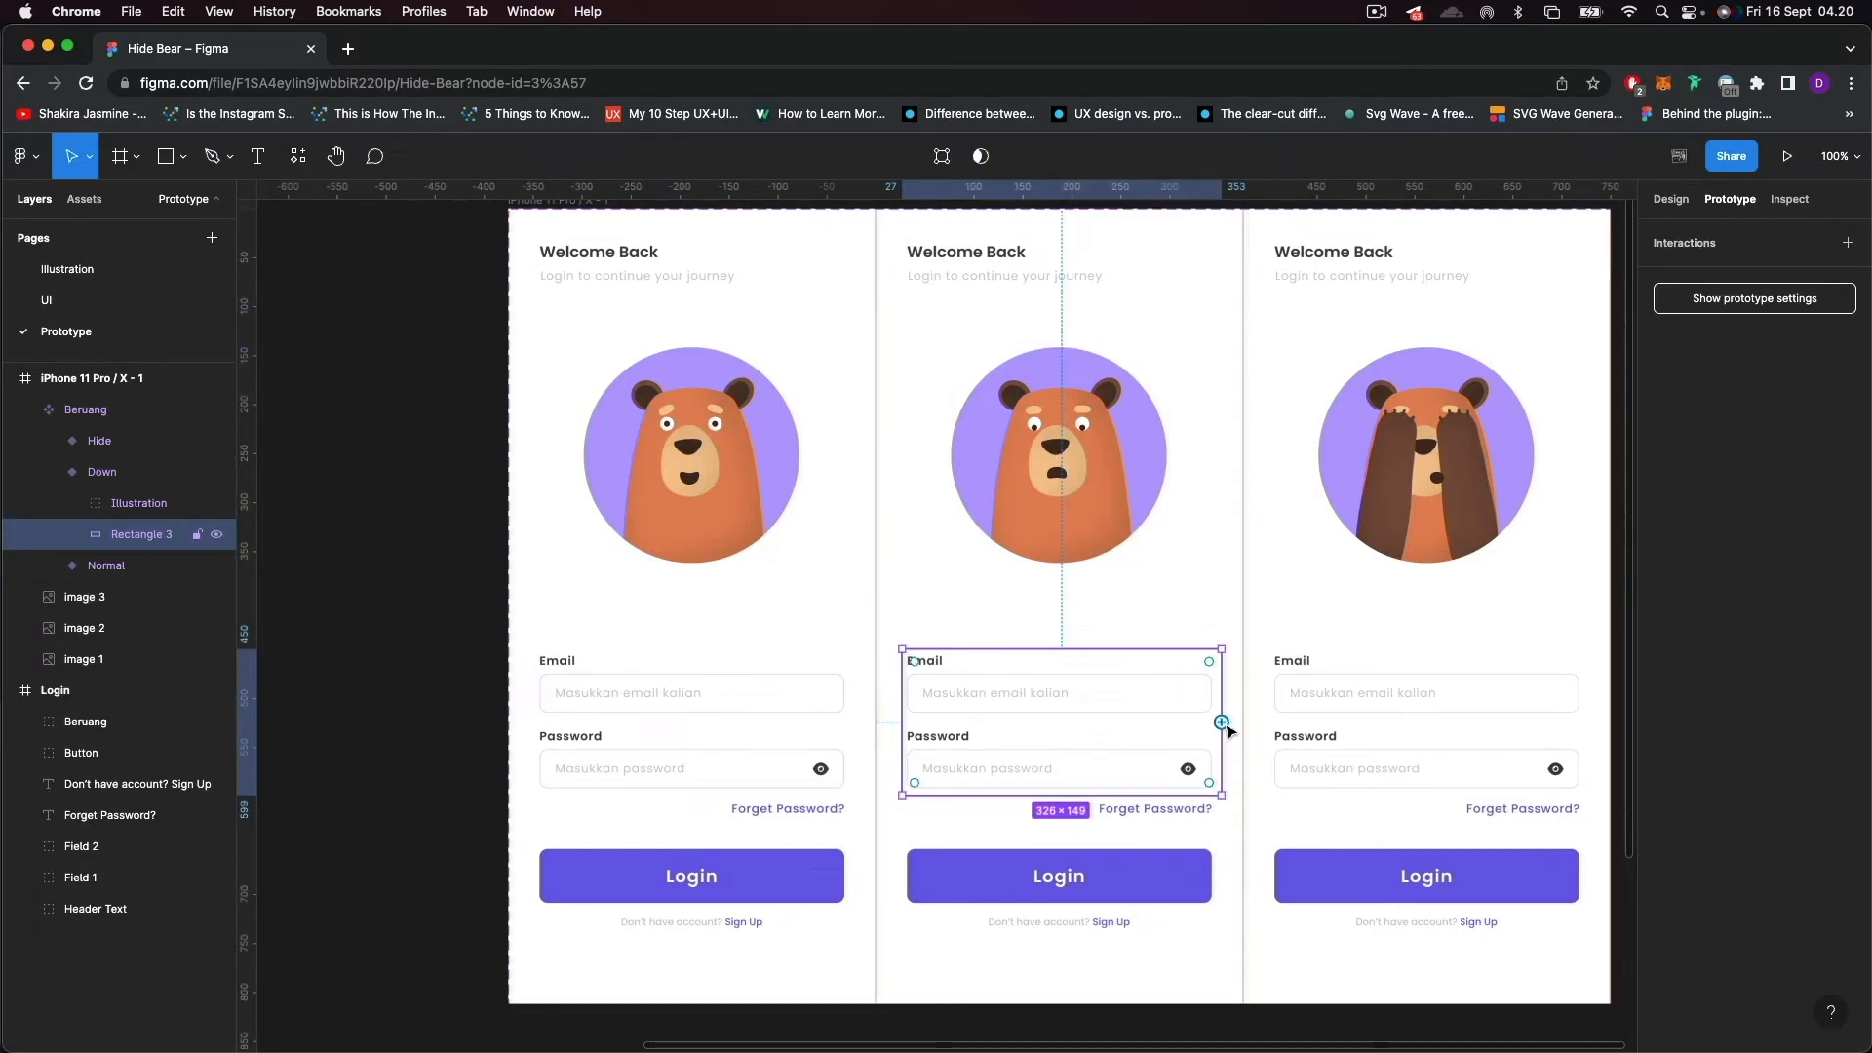
pyautogui.moveTo(1220, 722); pyautogui.dragTo(805, 557)
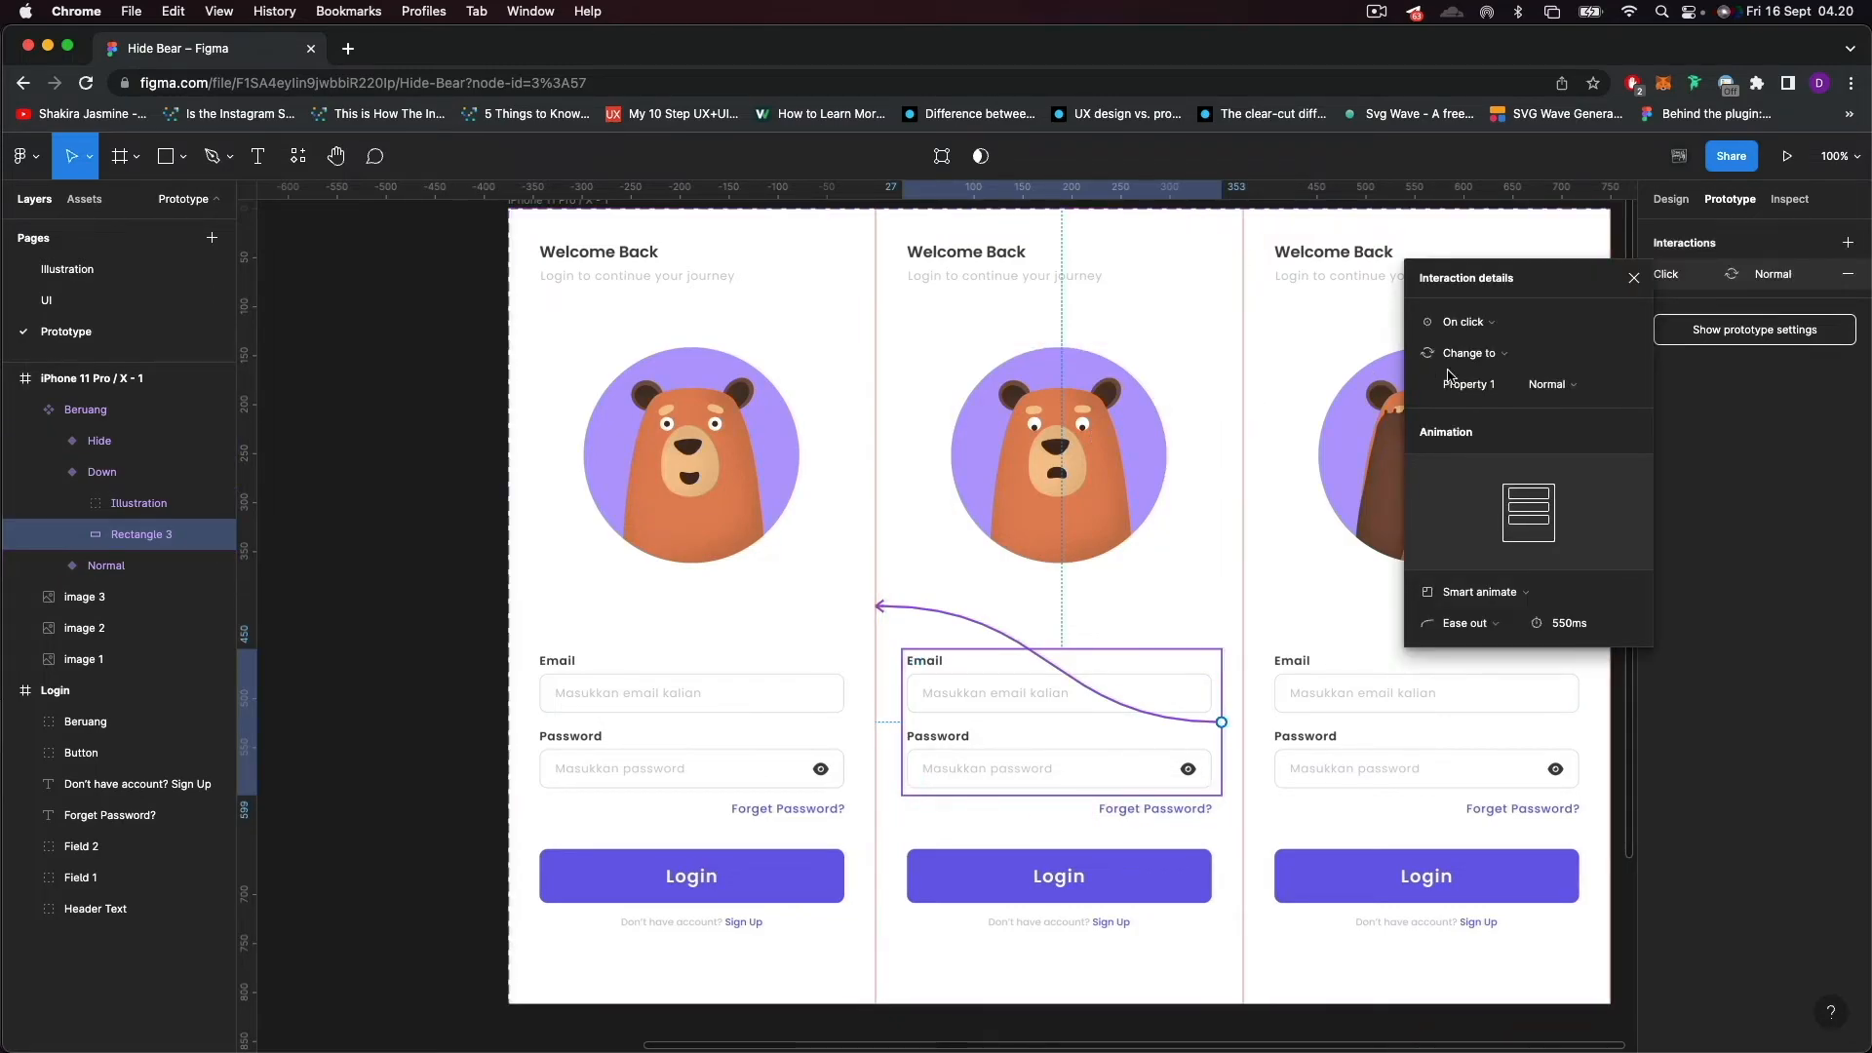
pyautogui.click(1465, 317)
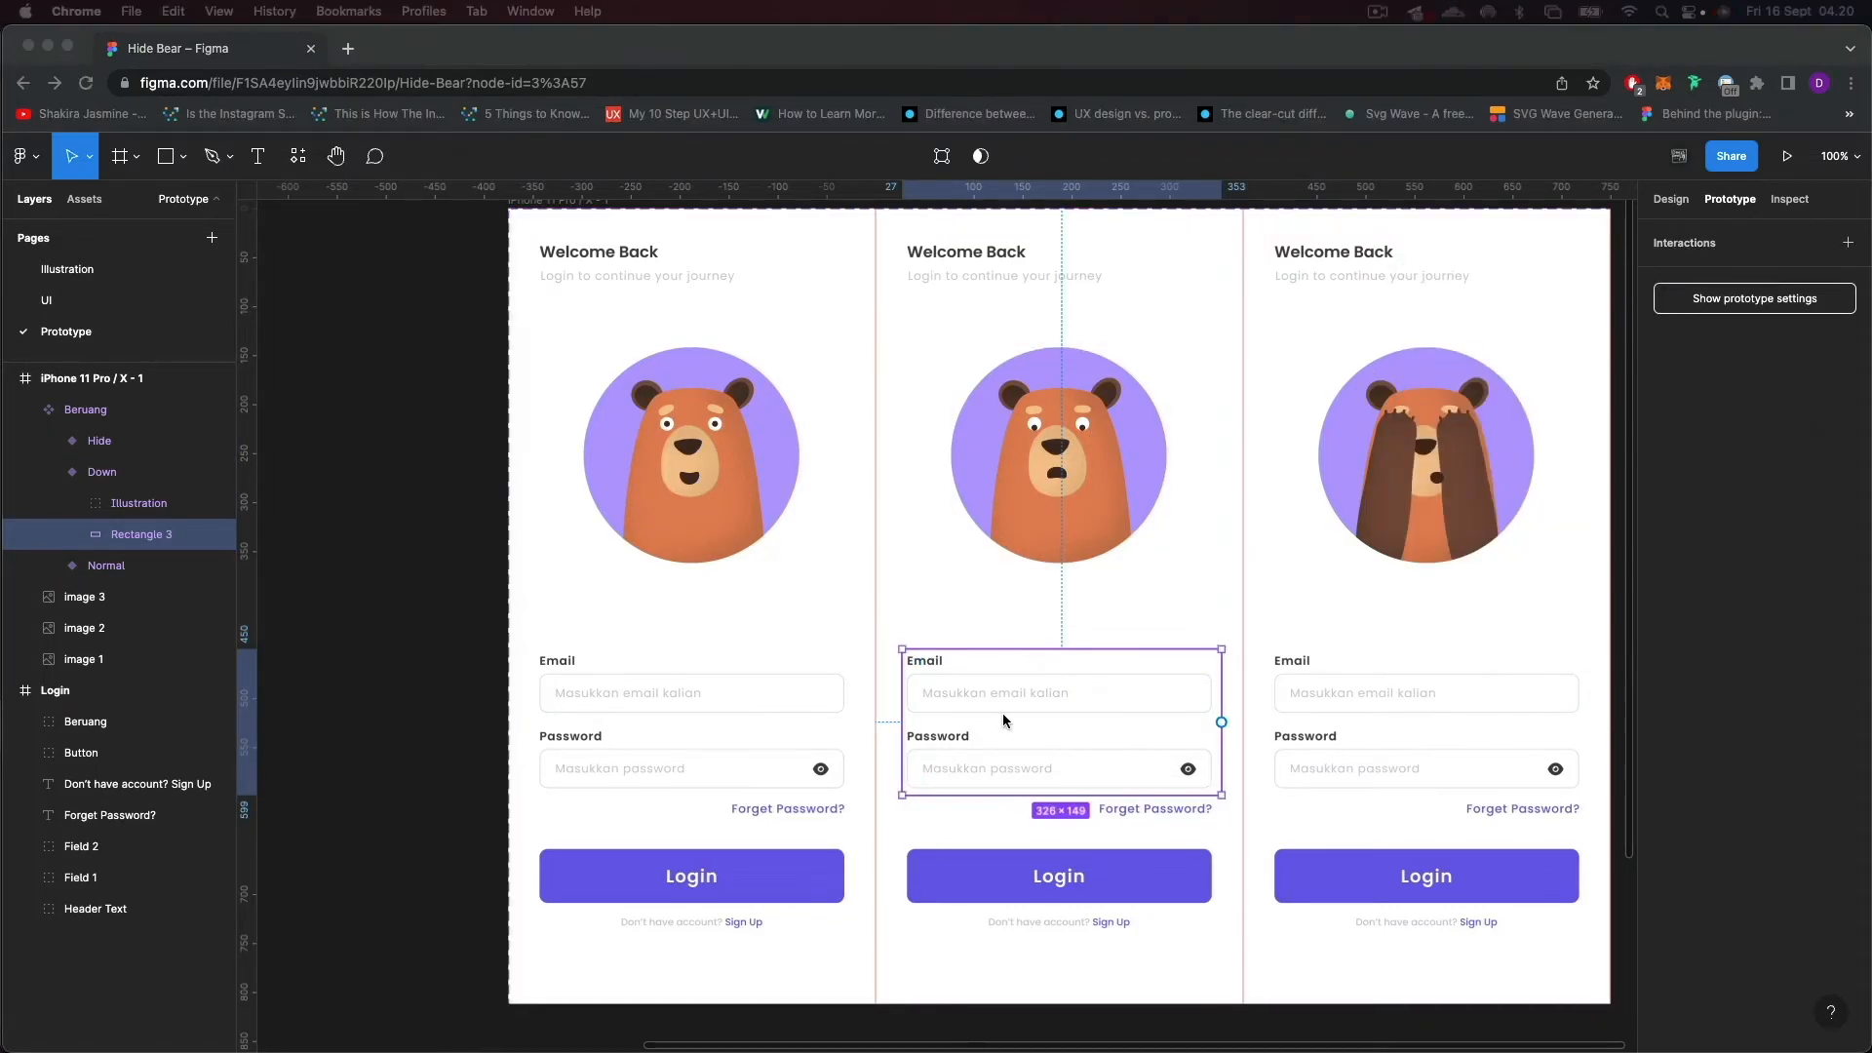
# Connect the Down variant's invisible field rectangle to the Normal variant with a Mouse leave trigger, keeping Smart animate at 550 ms.
pyautogui.click(699, 725)
pyautogui.click(1153, 689)
pyautogui.moveTo(1222, 722); pyautogui.dragTo(817, 614)
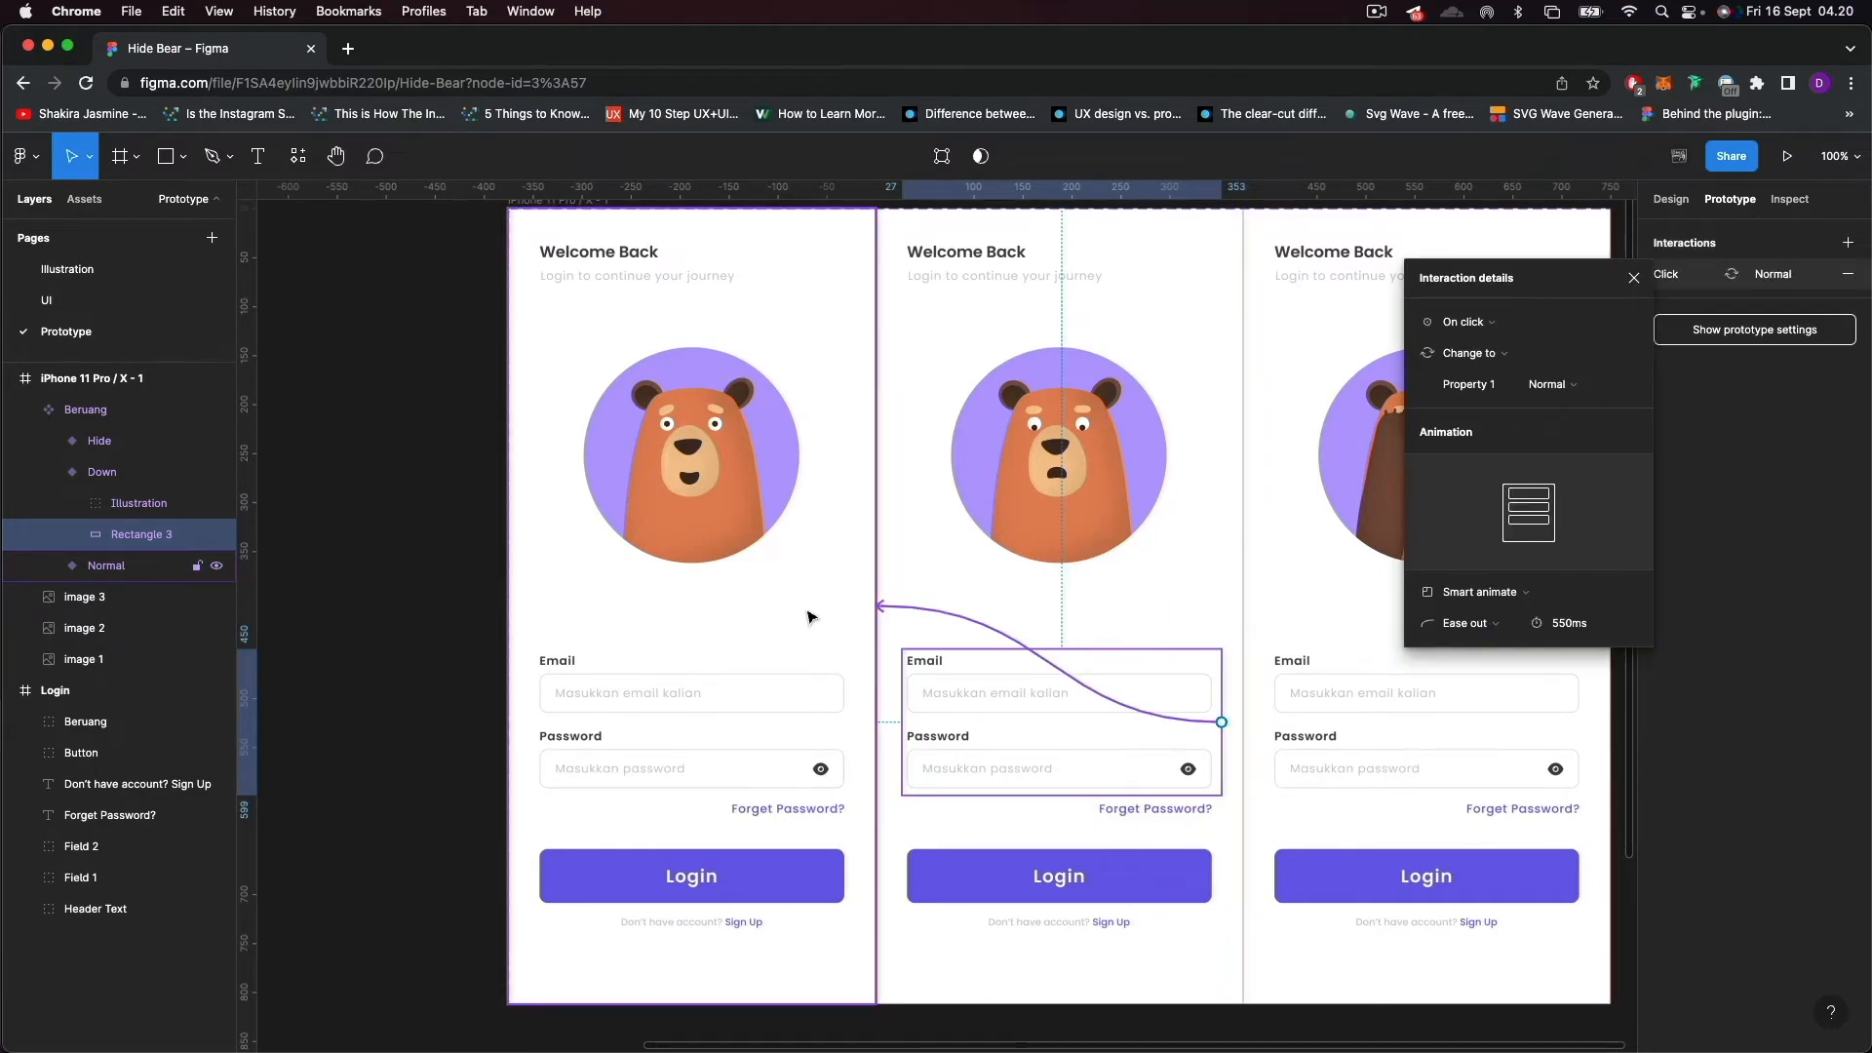
pyautogui.click(1504, 331)
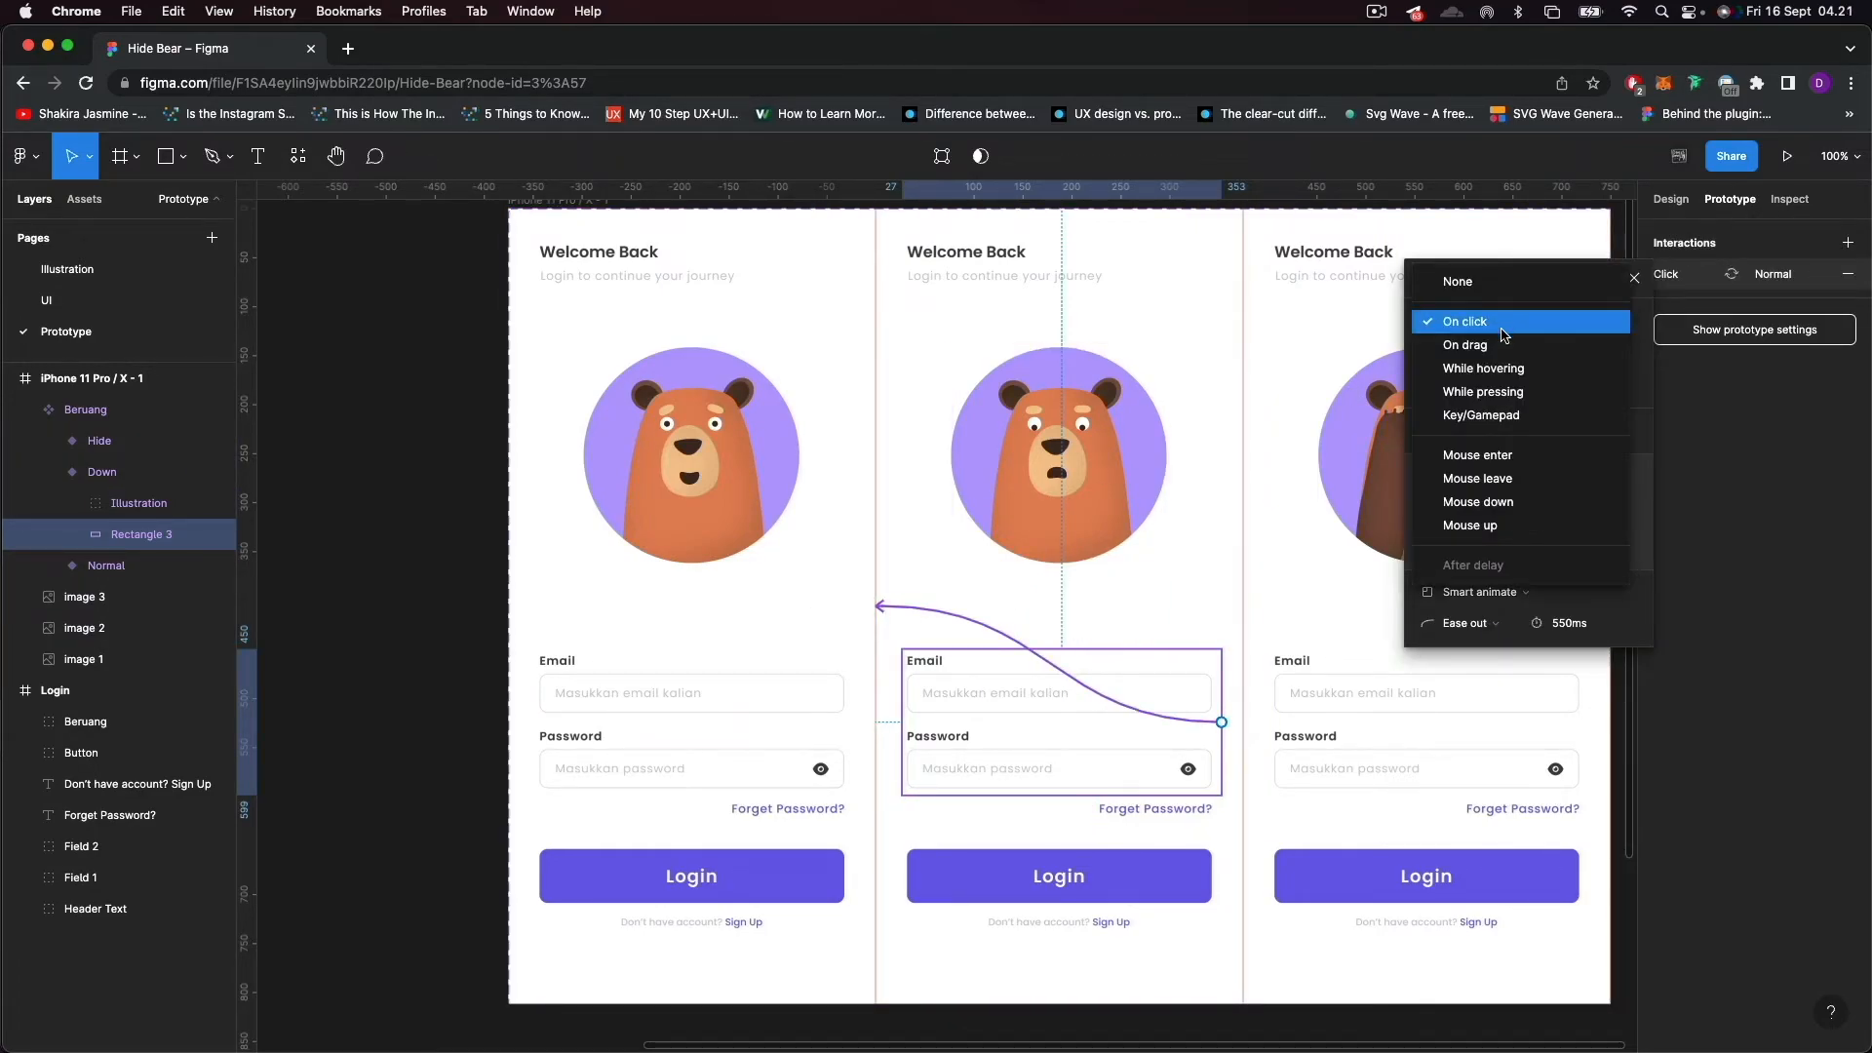
pyautogui.click(1490, 478)
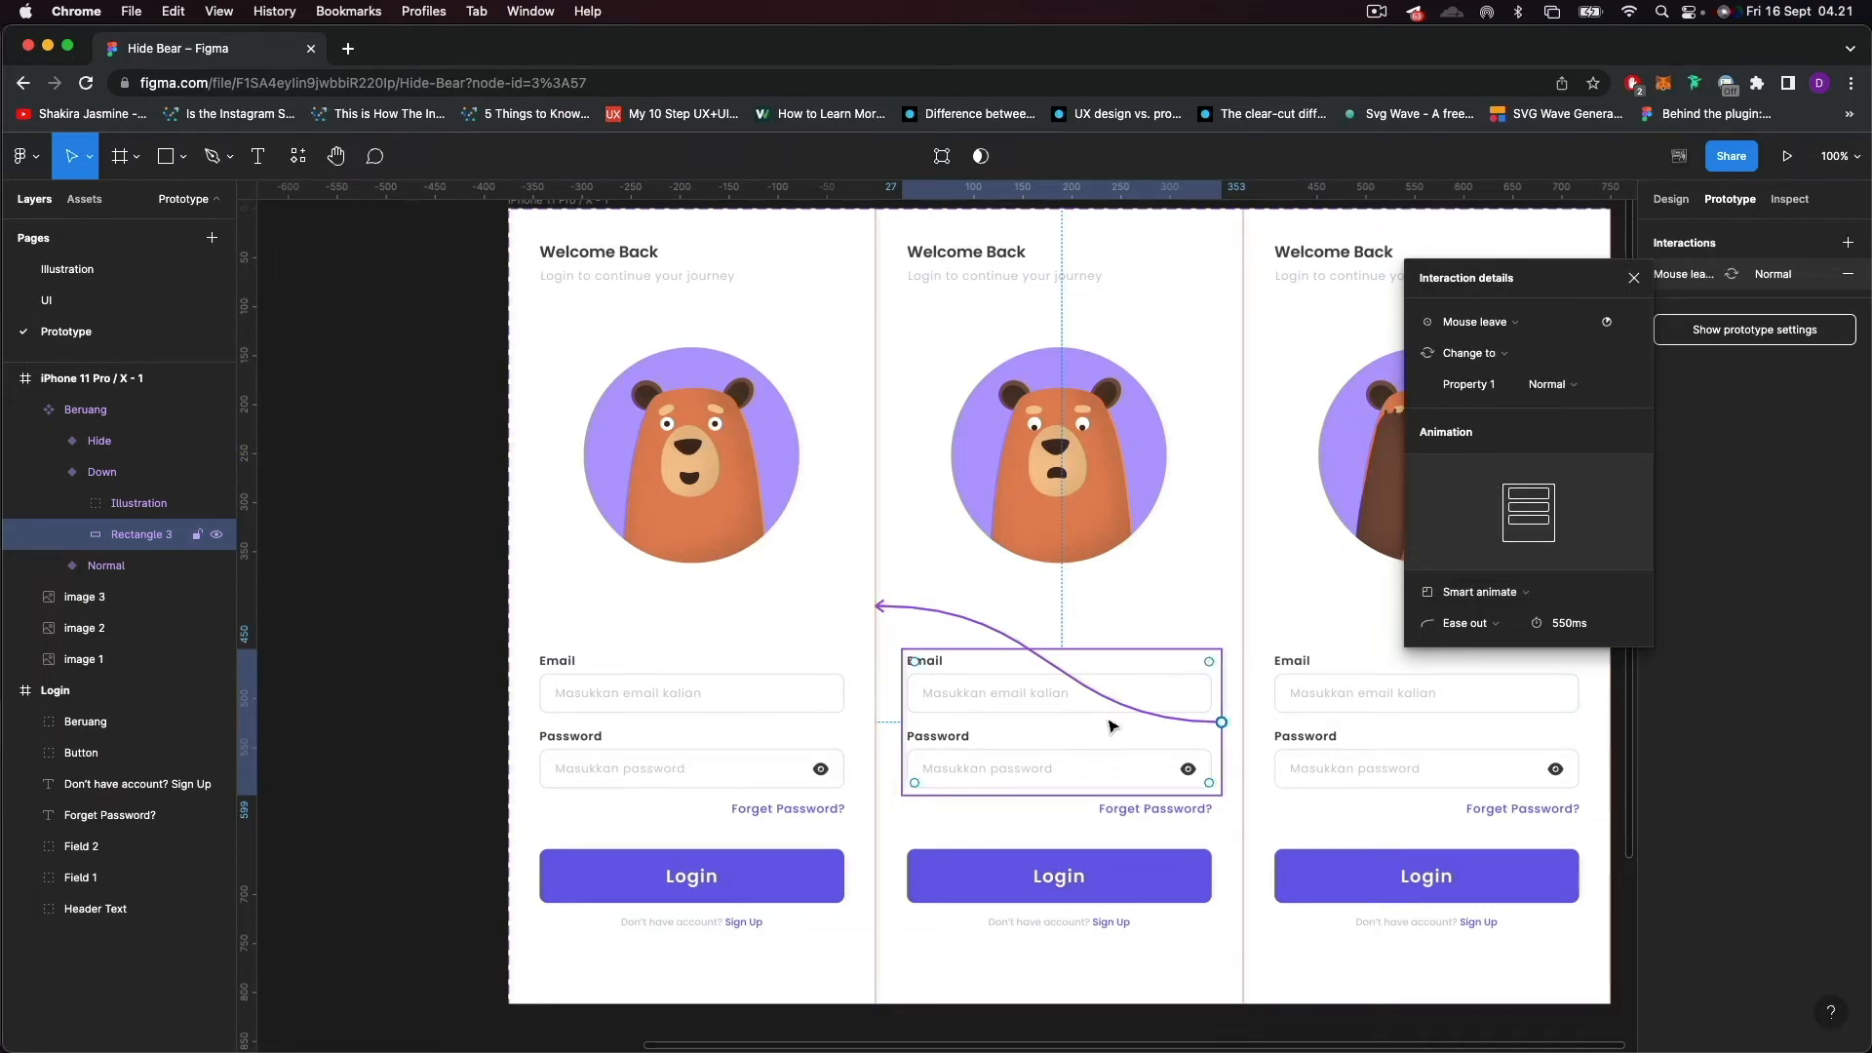
pyautogui.scroll(2, 958, 683)
pyautogui.scroll(3, 960, 673)
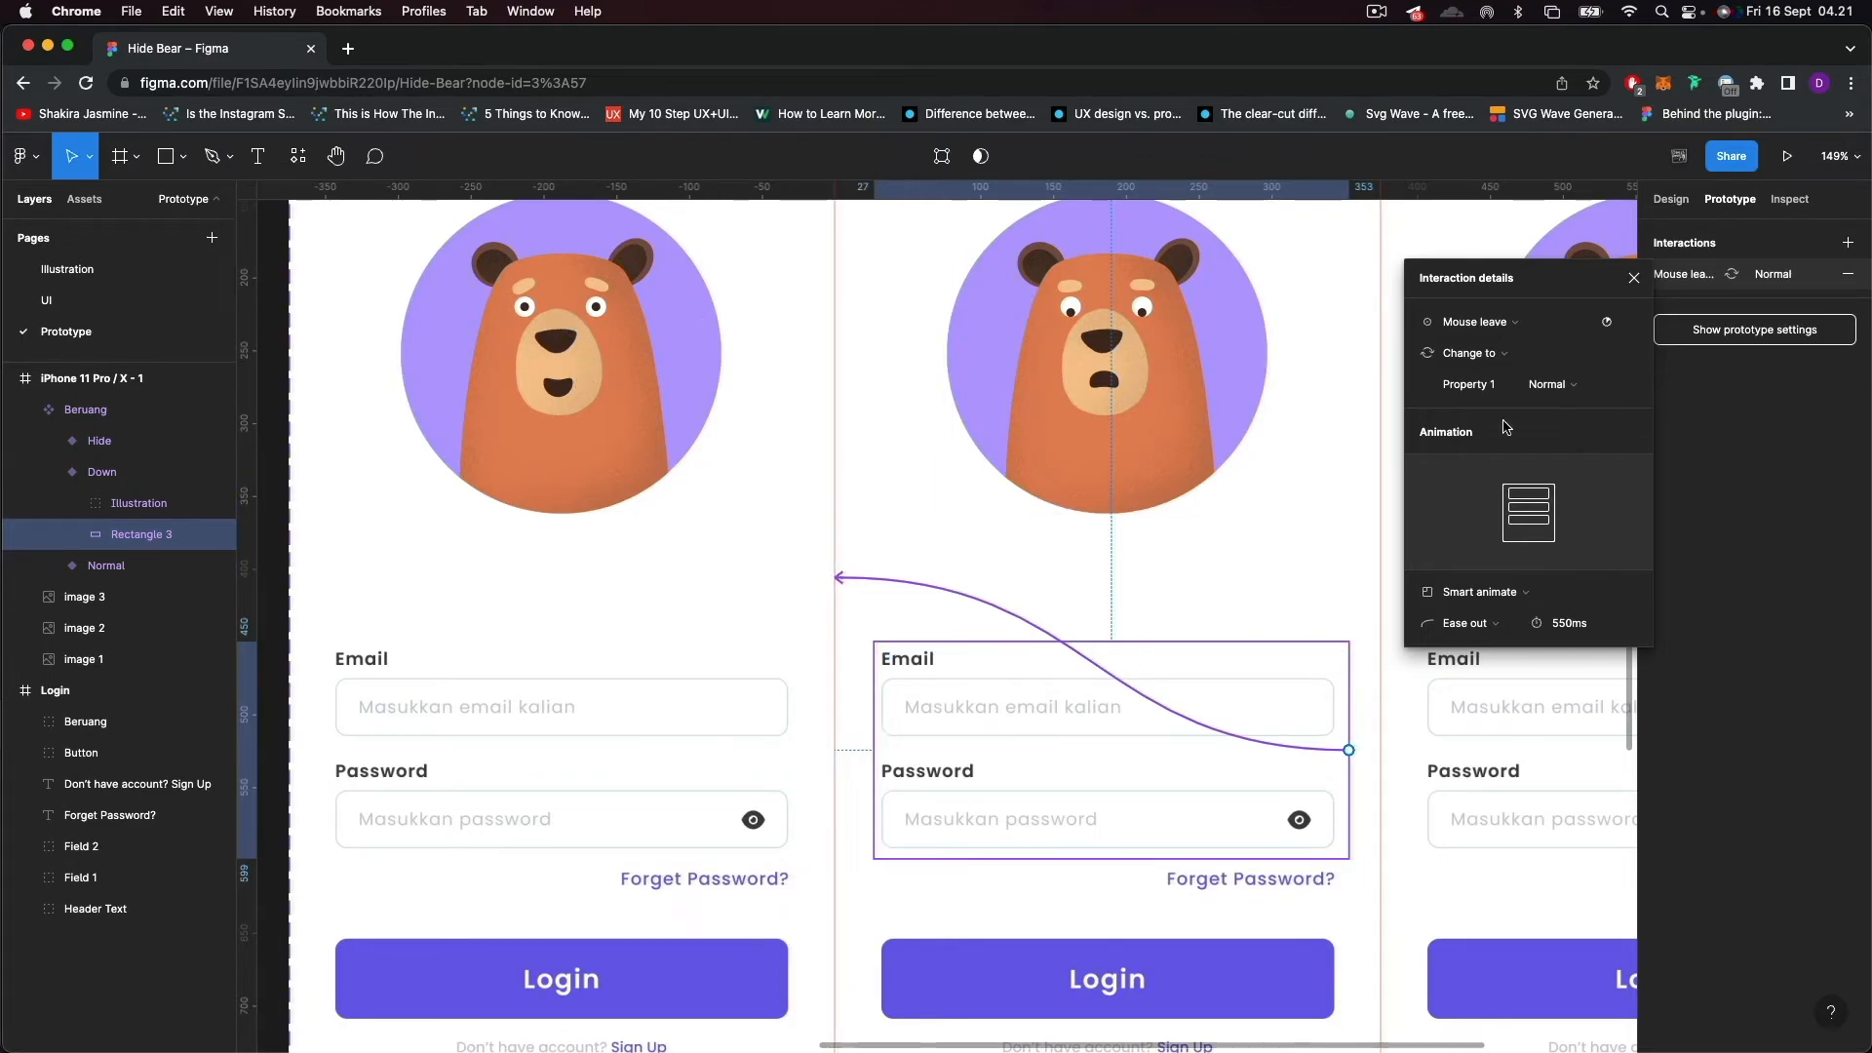
pyautogui.click(1634, 280)
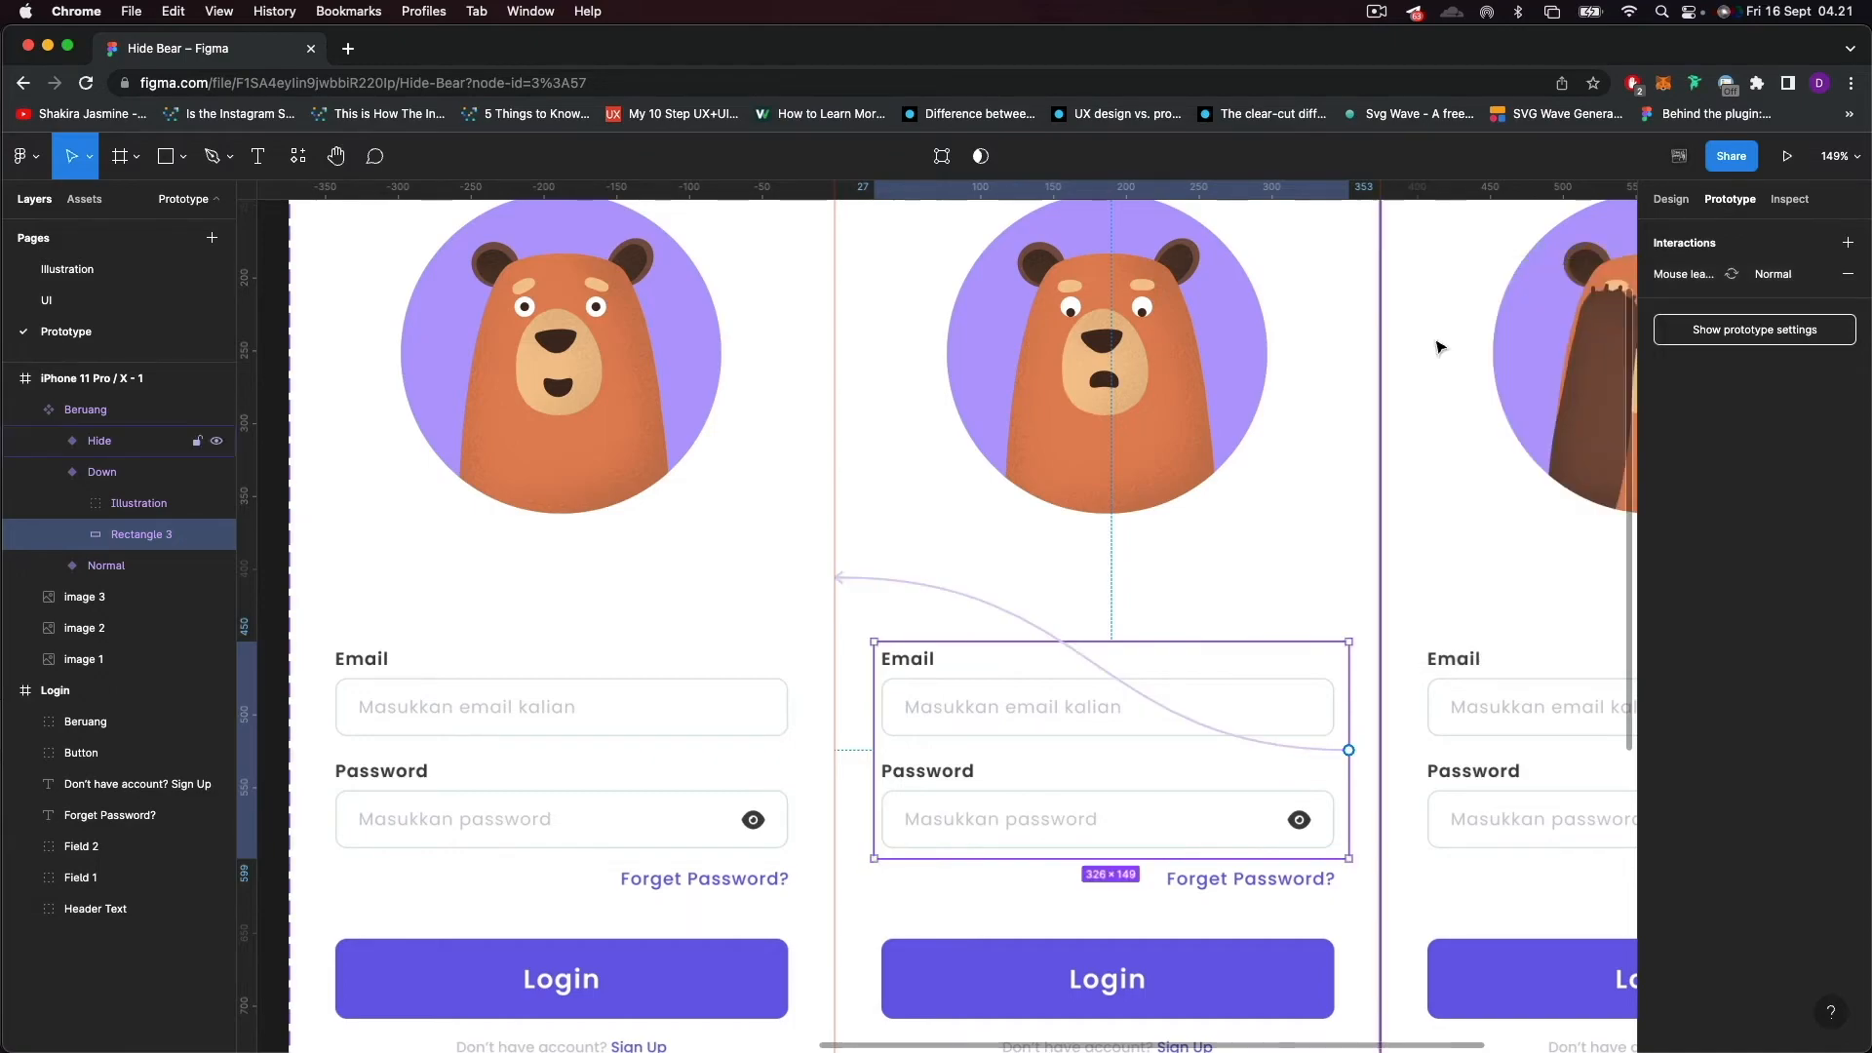
# Delete the static Beruang bear illustration from the separate Login frame.
pyautogui.scroll(-5, 1174, 773)
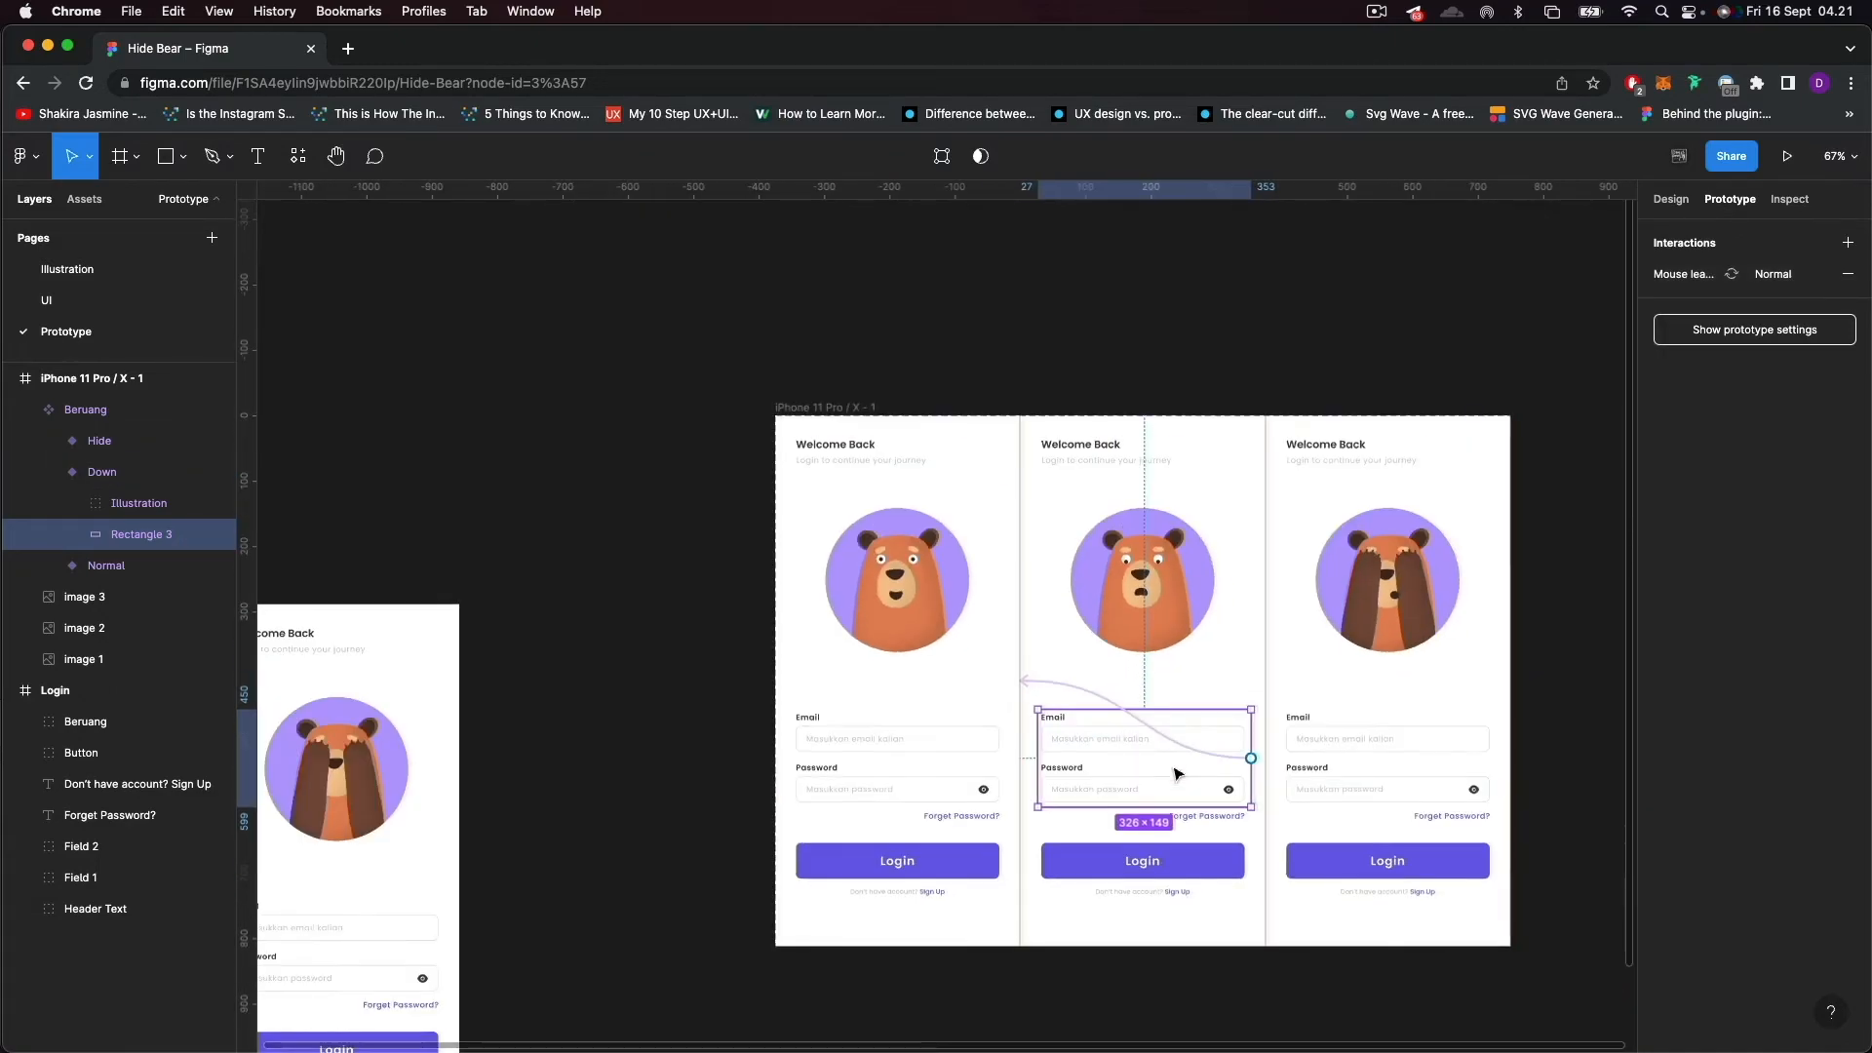
pyautogui.click(1550, 579)
pyautogui.hscroll(-5, 798, 572)
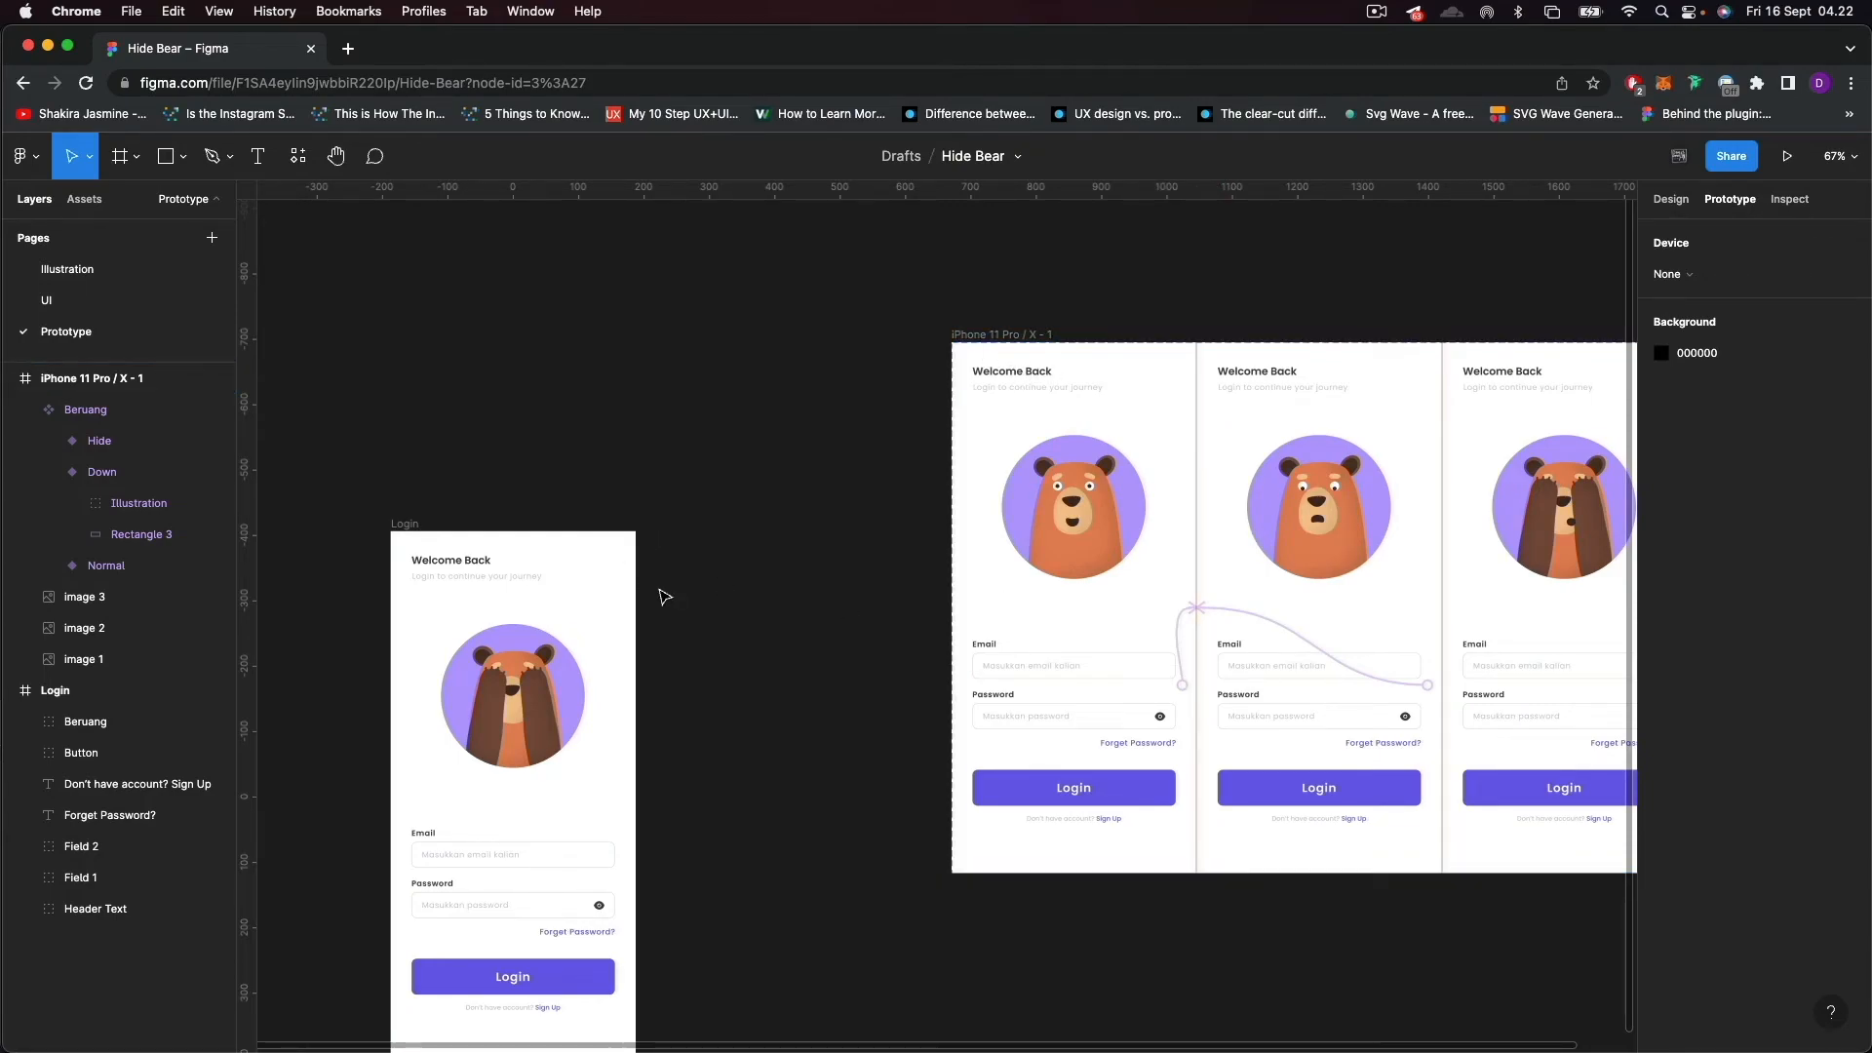
pyautogui.moveTo(829, 659); pyautogui.dragTo(1199, 539)
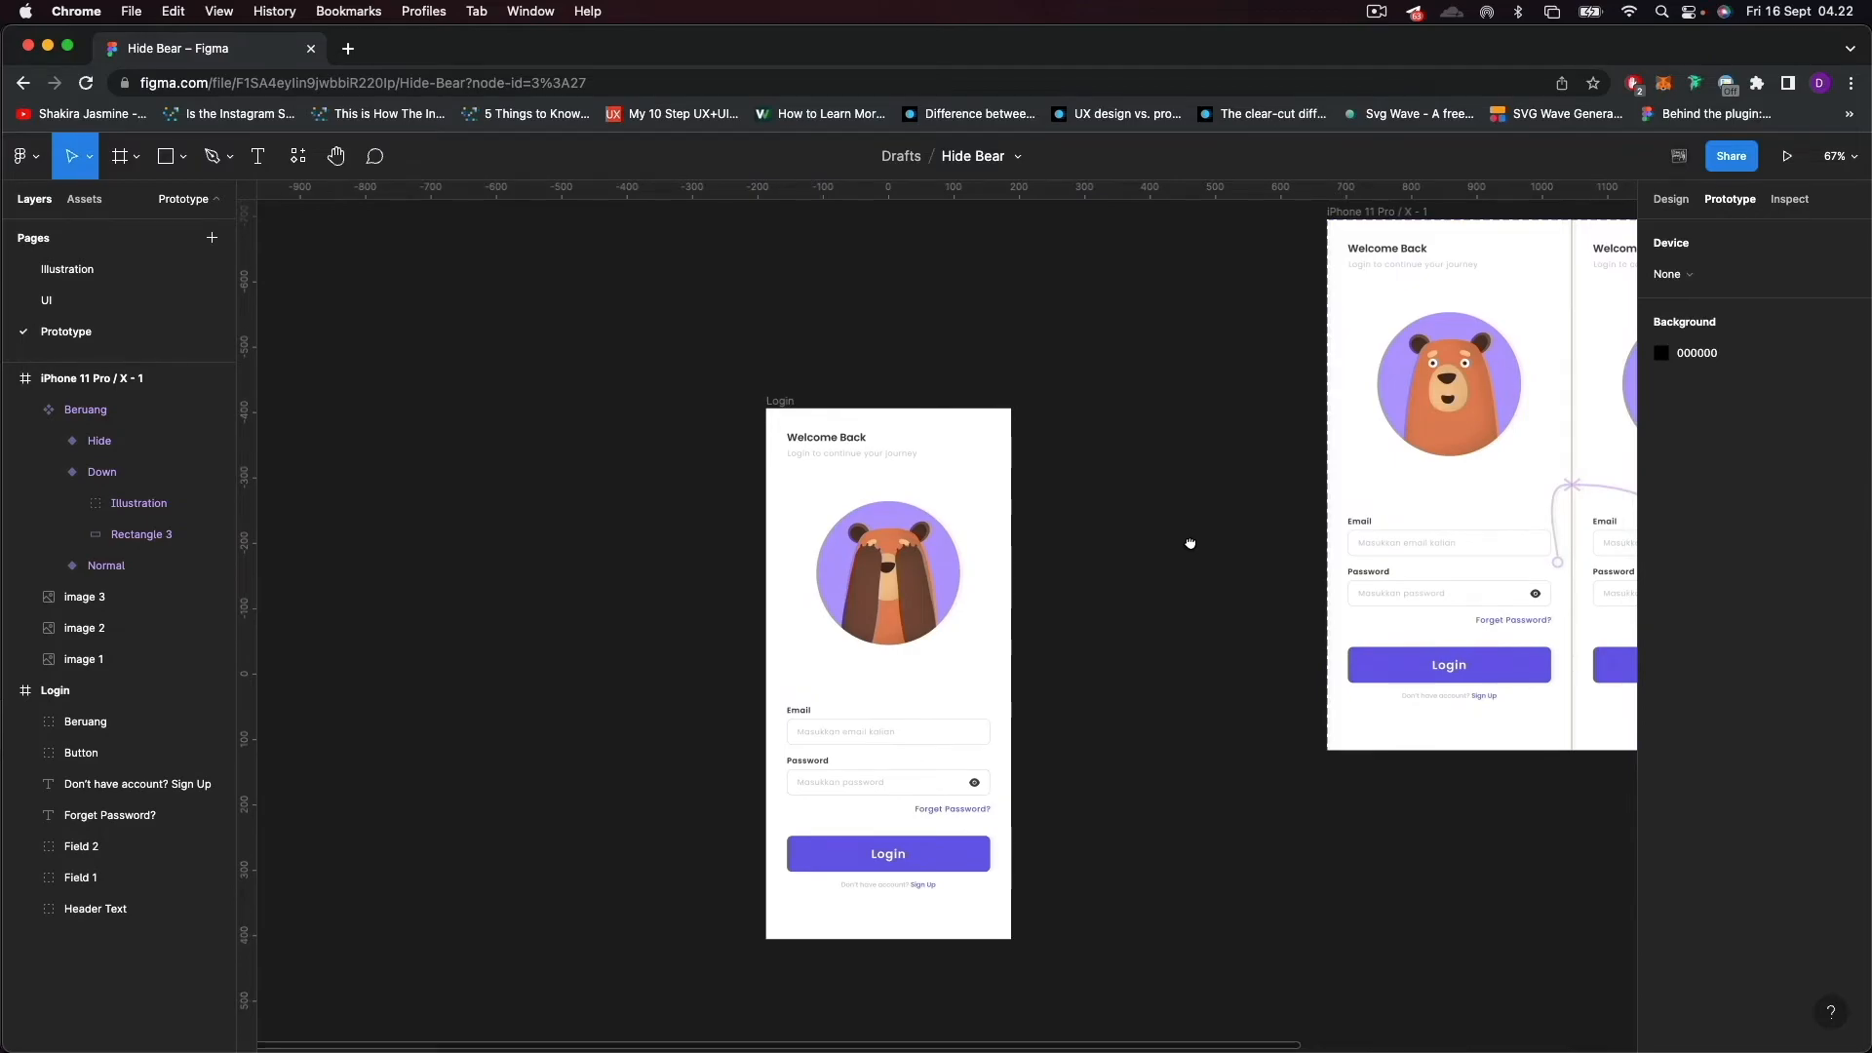
pyautogui.click(854, 624)
pyautogui.press('Delete')
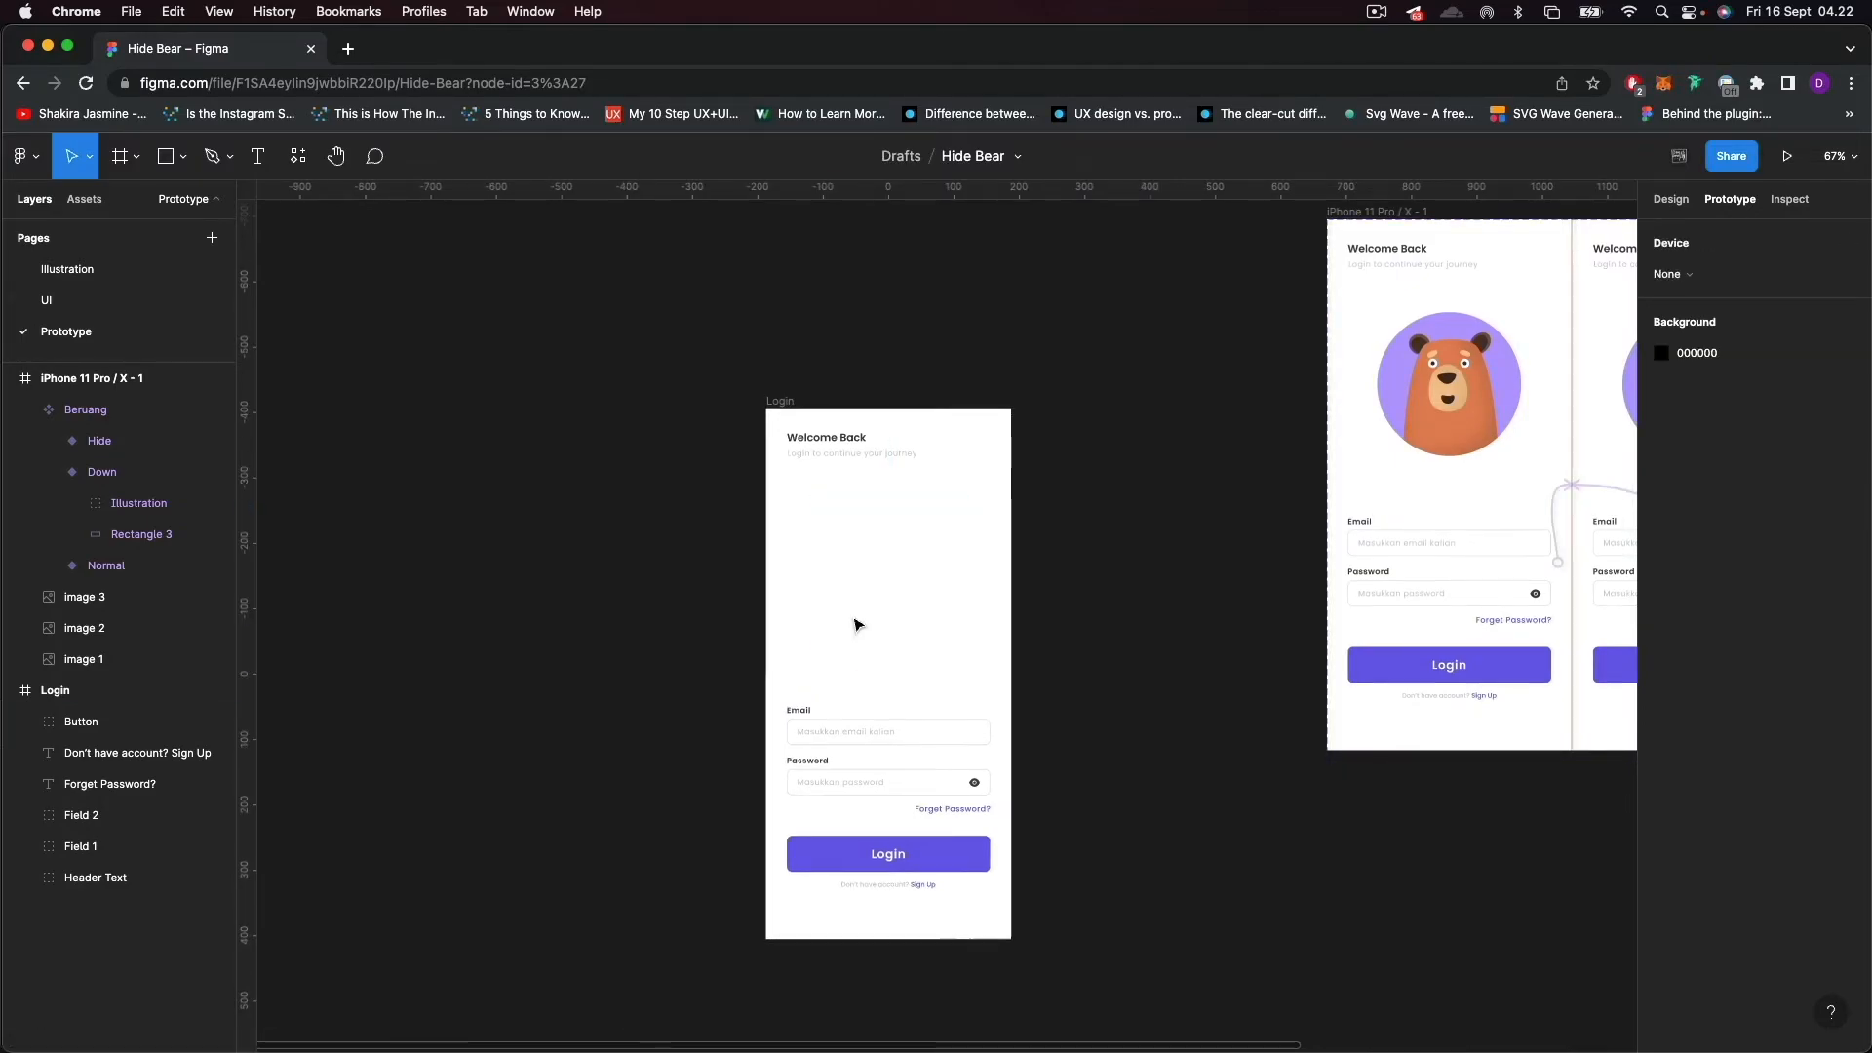
# Insert an instance of the local Beruang component into the Login frame and align it exactly with the frame.
pyautogui.hscroll(4, 1144, 556)
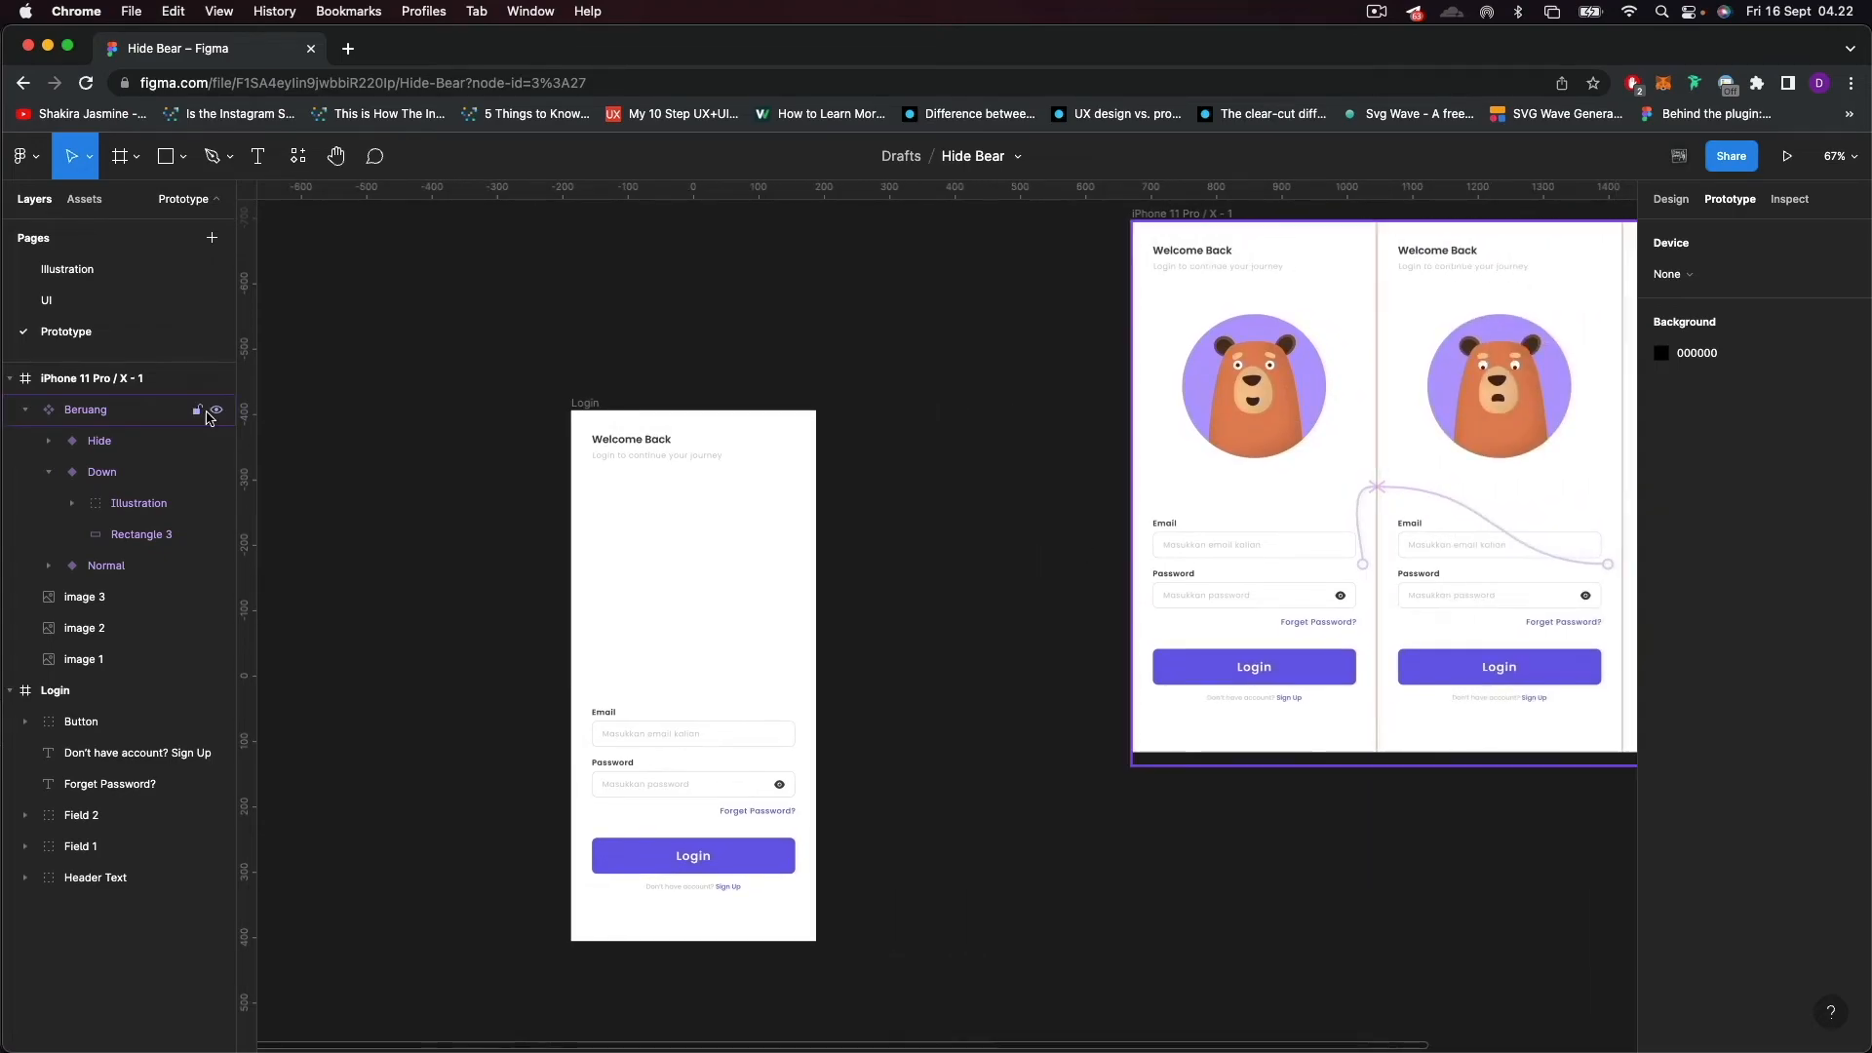
pyautogui.click(27, 411)
pyautogui.click(13, 535)
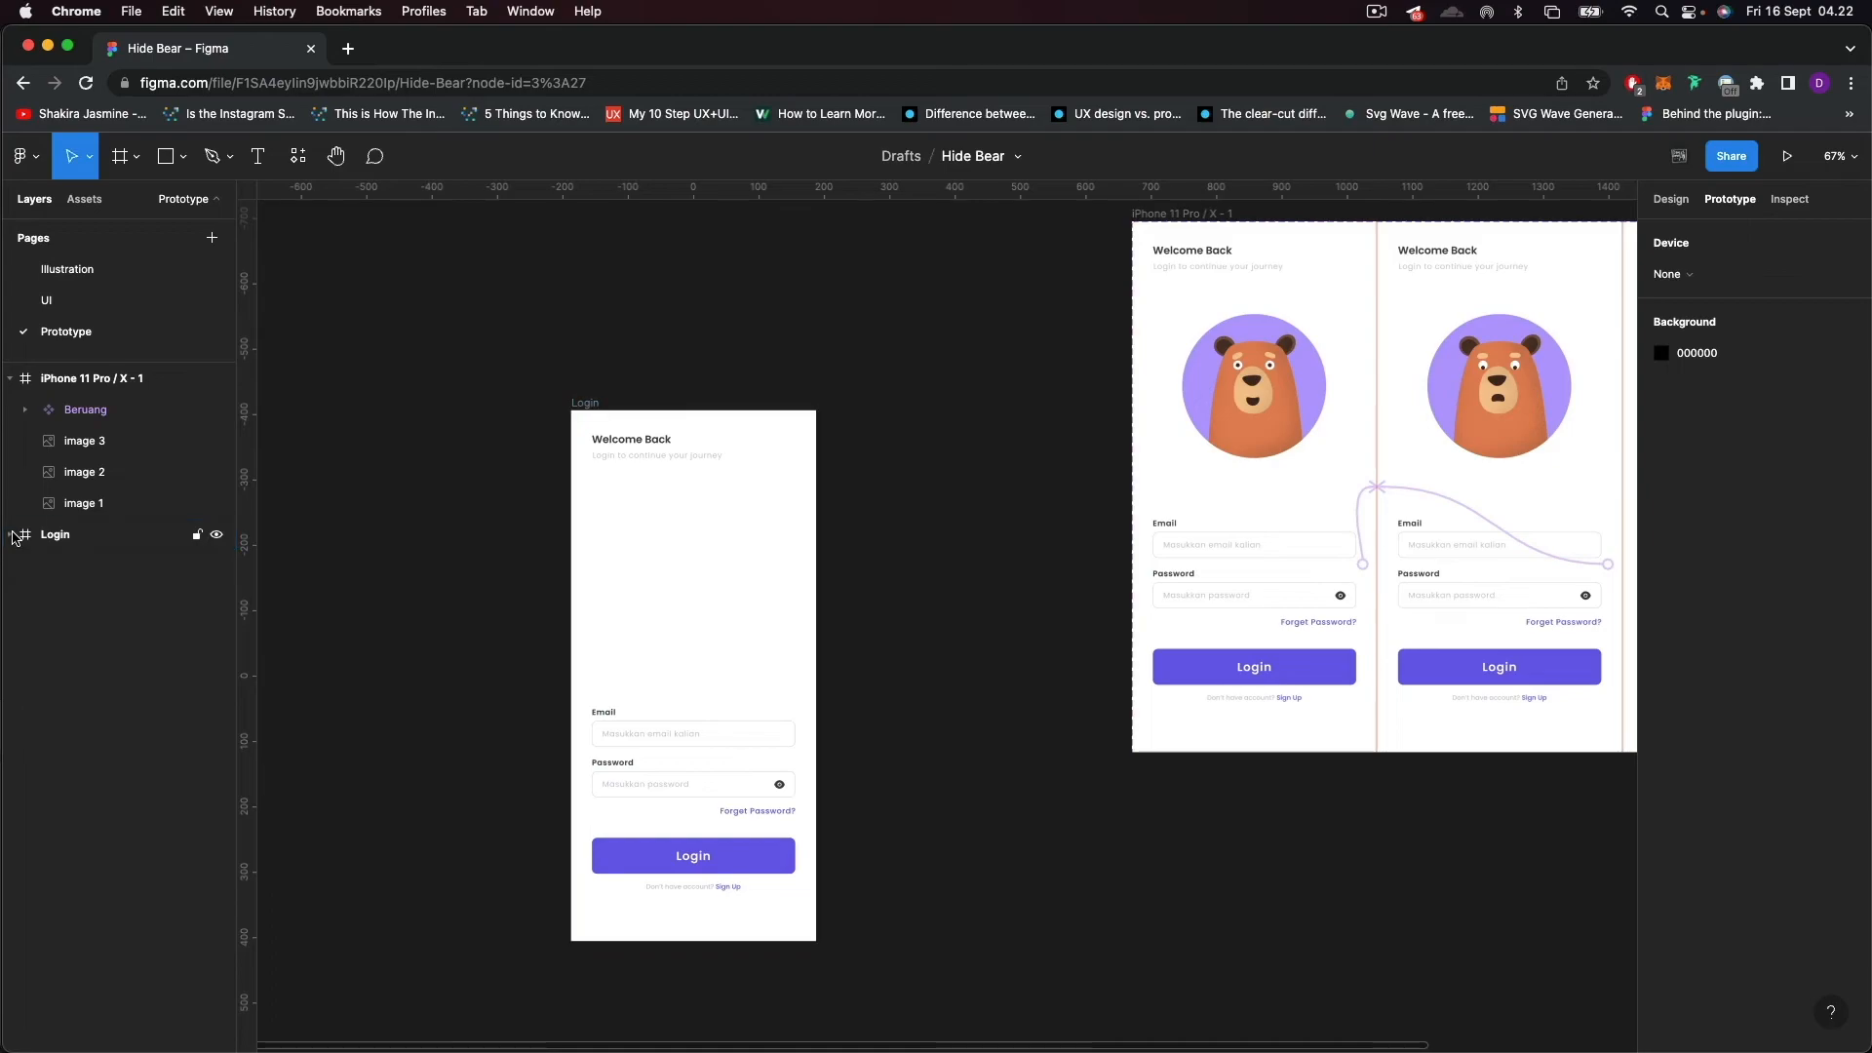
pyautogui.click(85, 200)
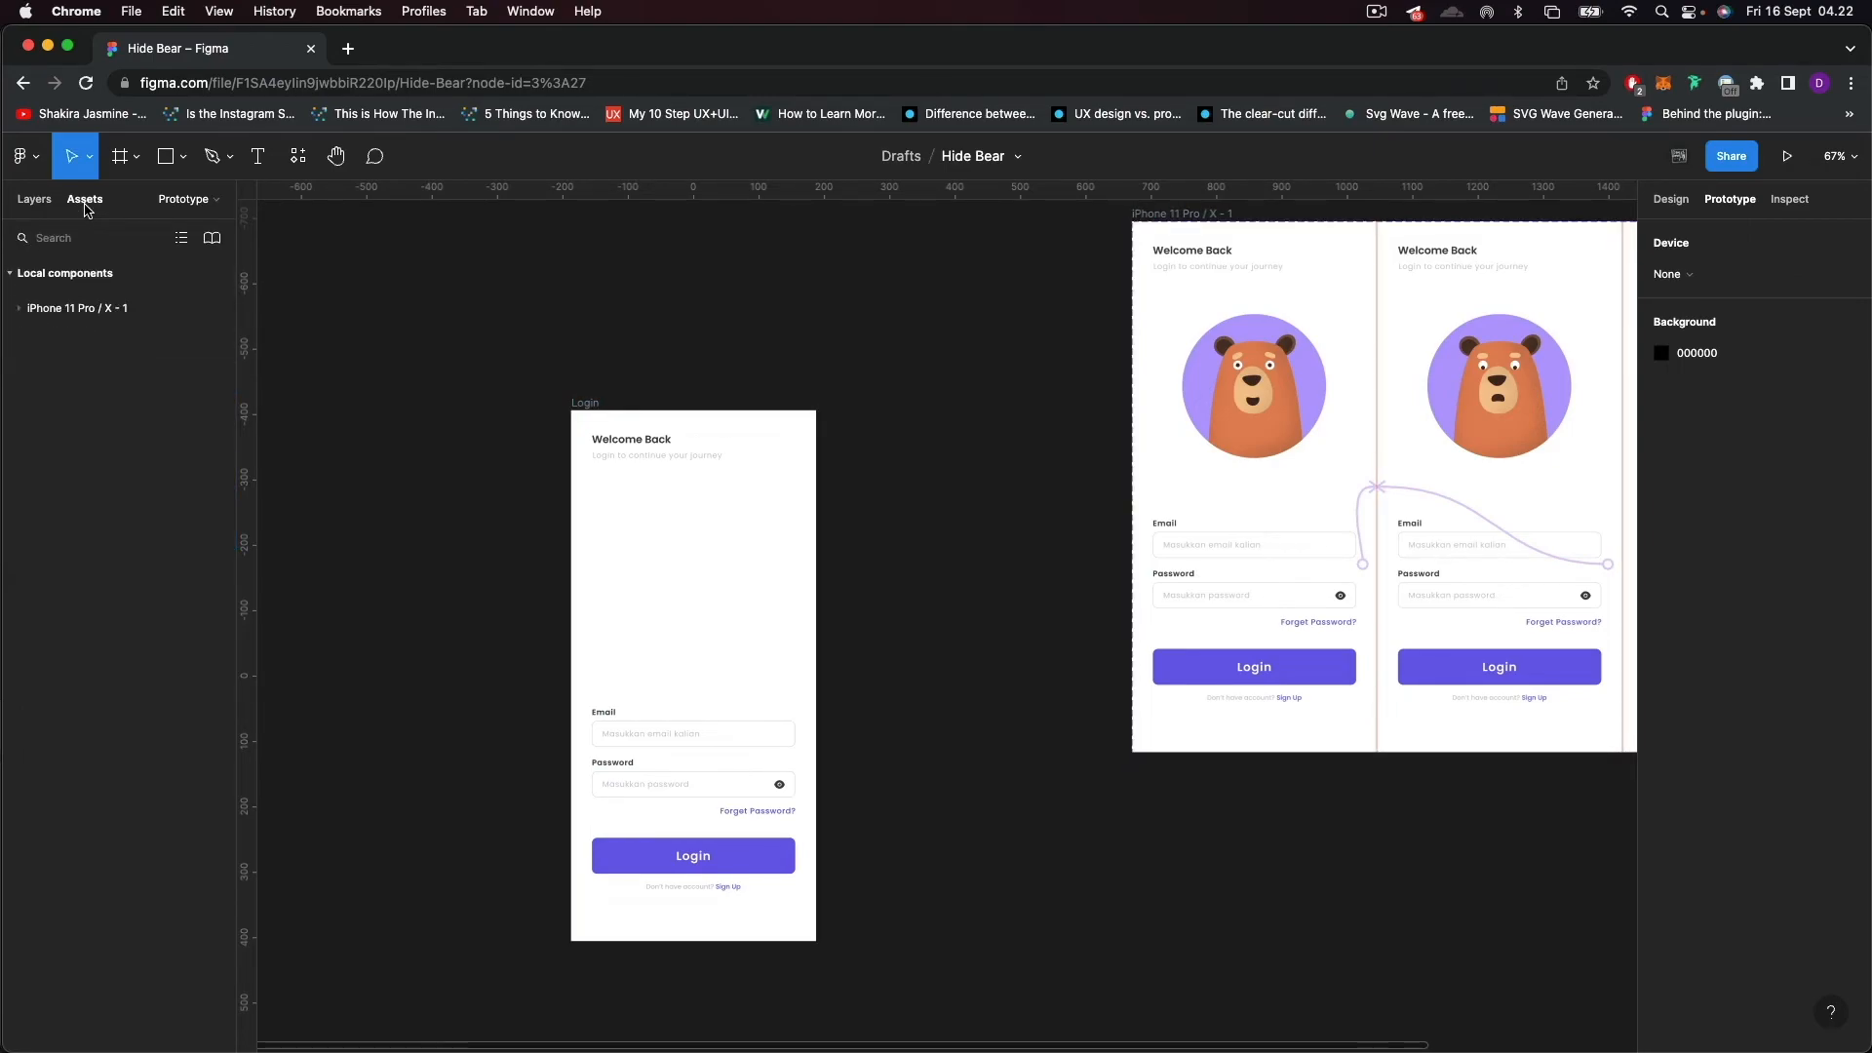
pyautogui.click(18, 308)
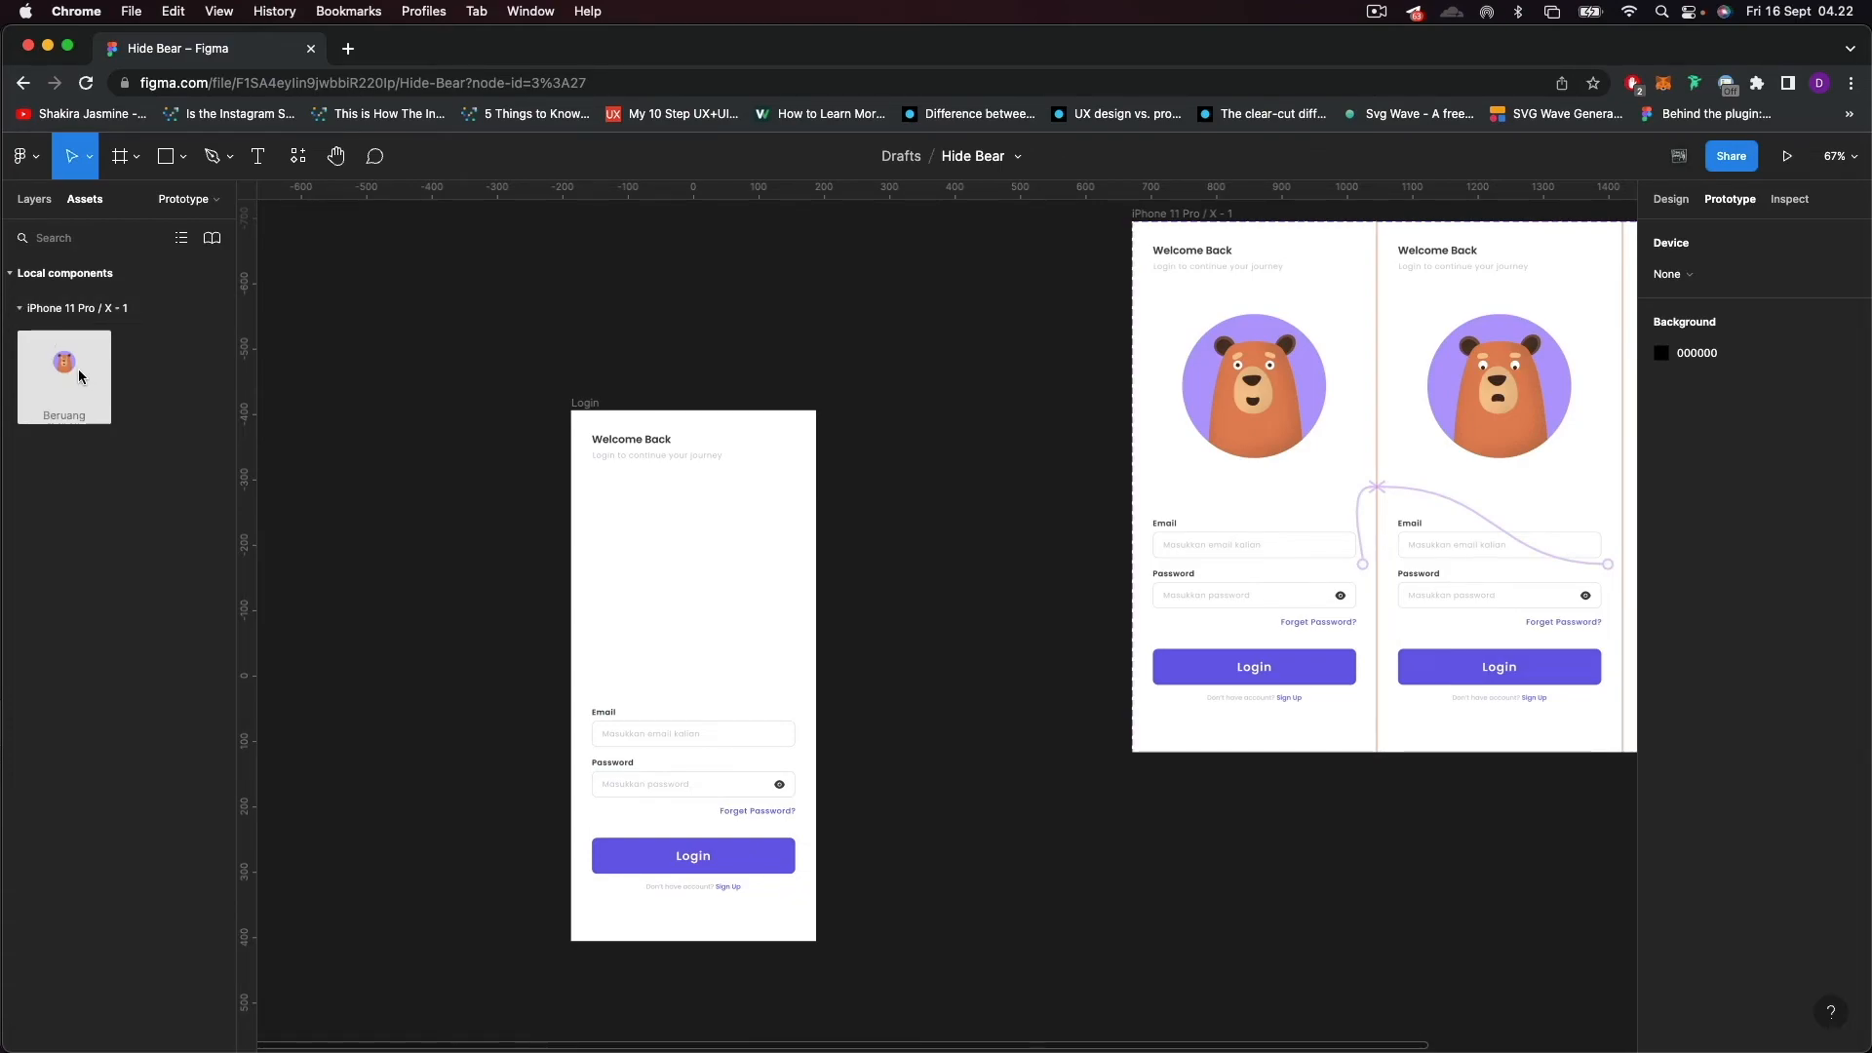
pyautogui.moveTo(68, 379); pyautogui.dragTo(689, 581)
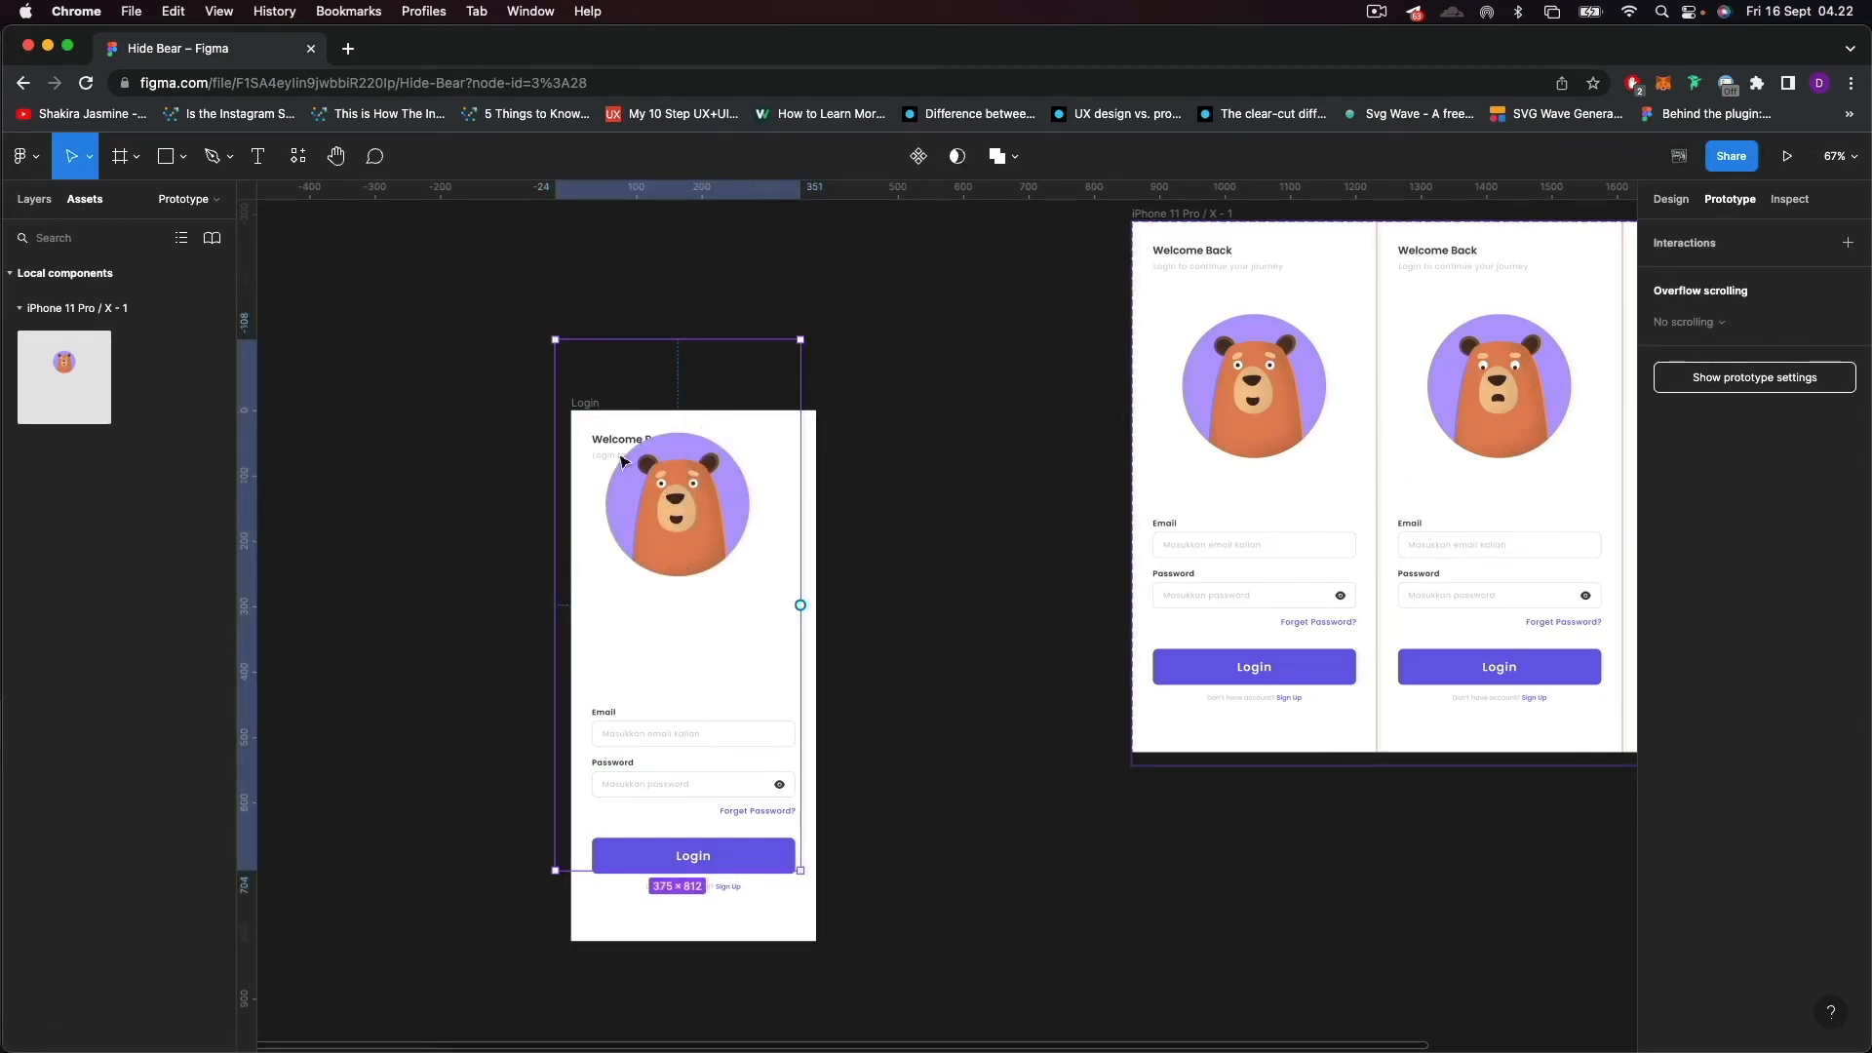
pyautogui.moveTo(671, 503); pyautogui.dragTo(672, 620)
pyautogui.scroll(3, 848, 561)
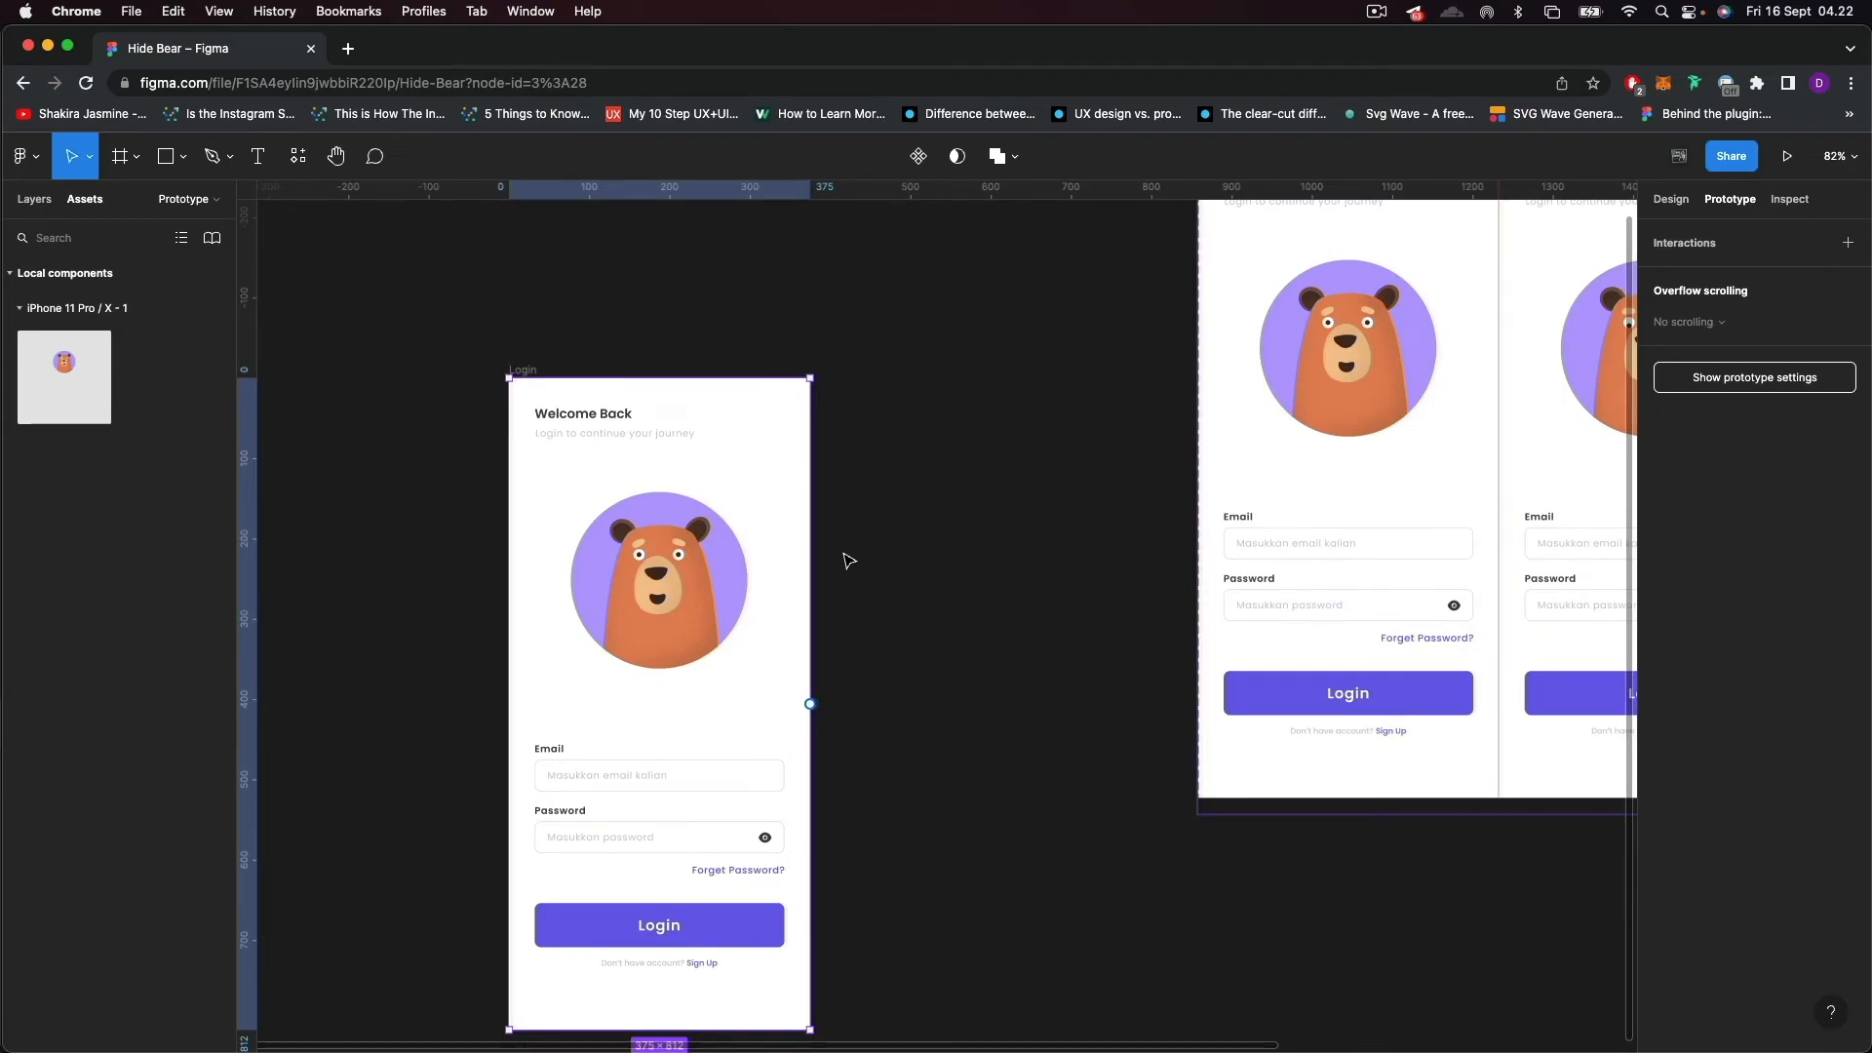
pyautogui.scroll(1, 848, 561)
# Preview the Login frame as a prototype, test the bear's reaction over the email field, and return to the design file.
pyautogui.click(856, 557)
pyautogui.click(510, 364)
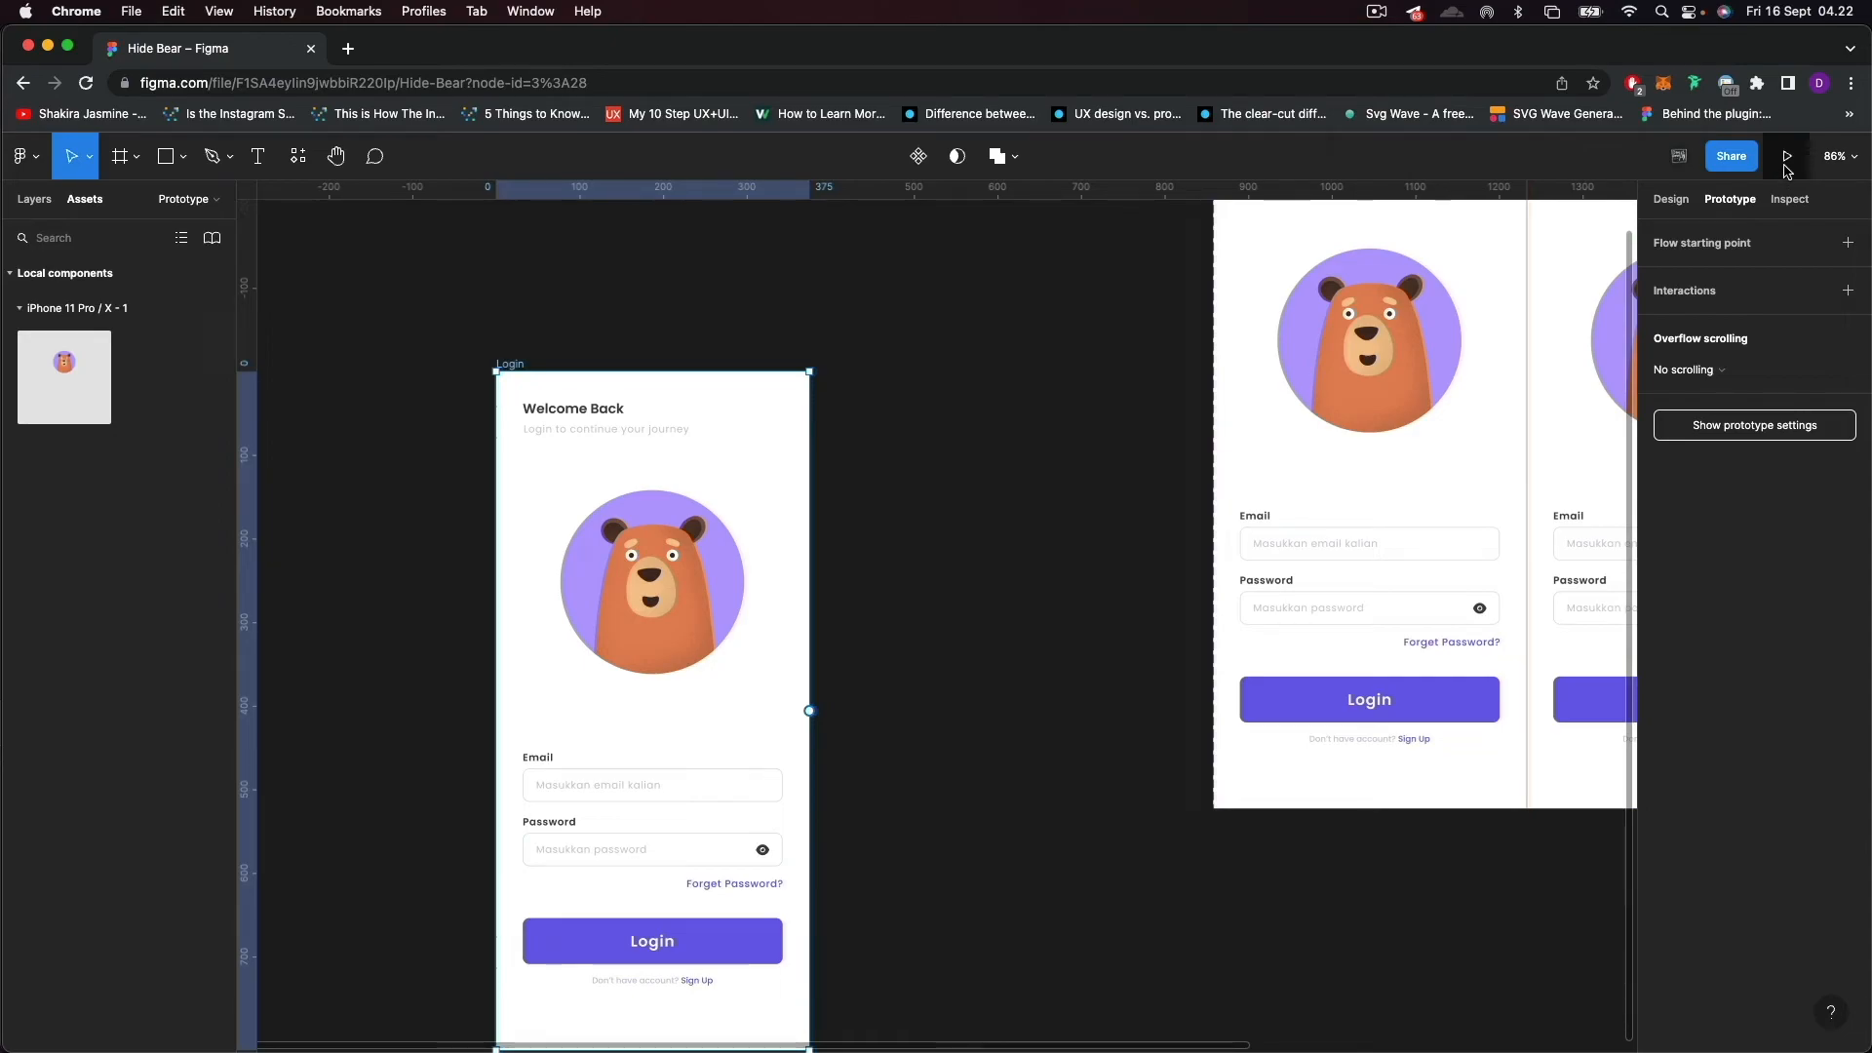
pyautogui.click(1786, 168)
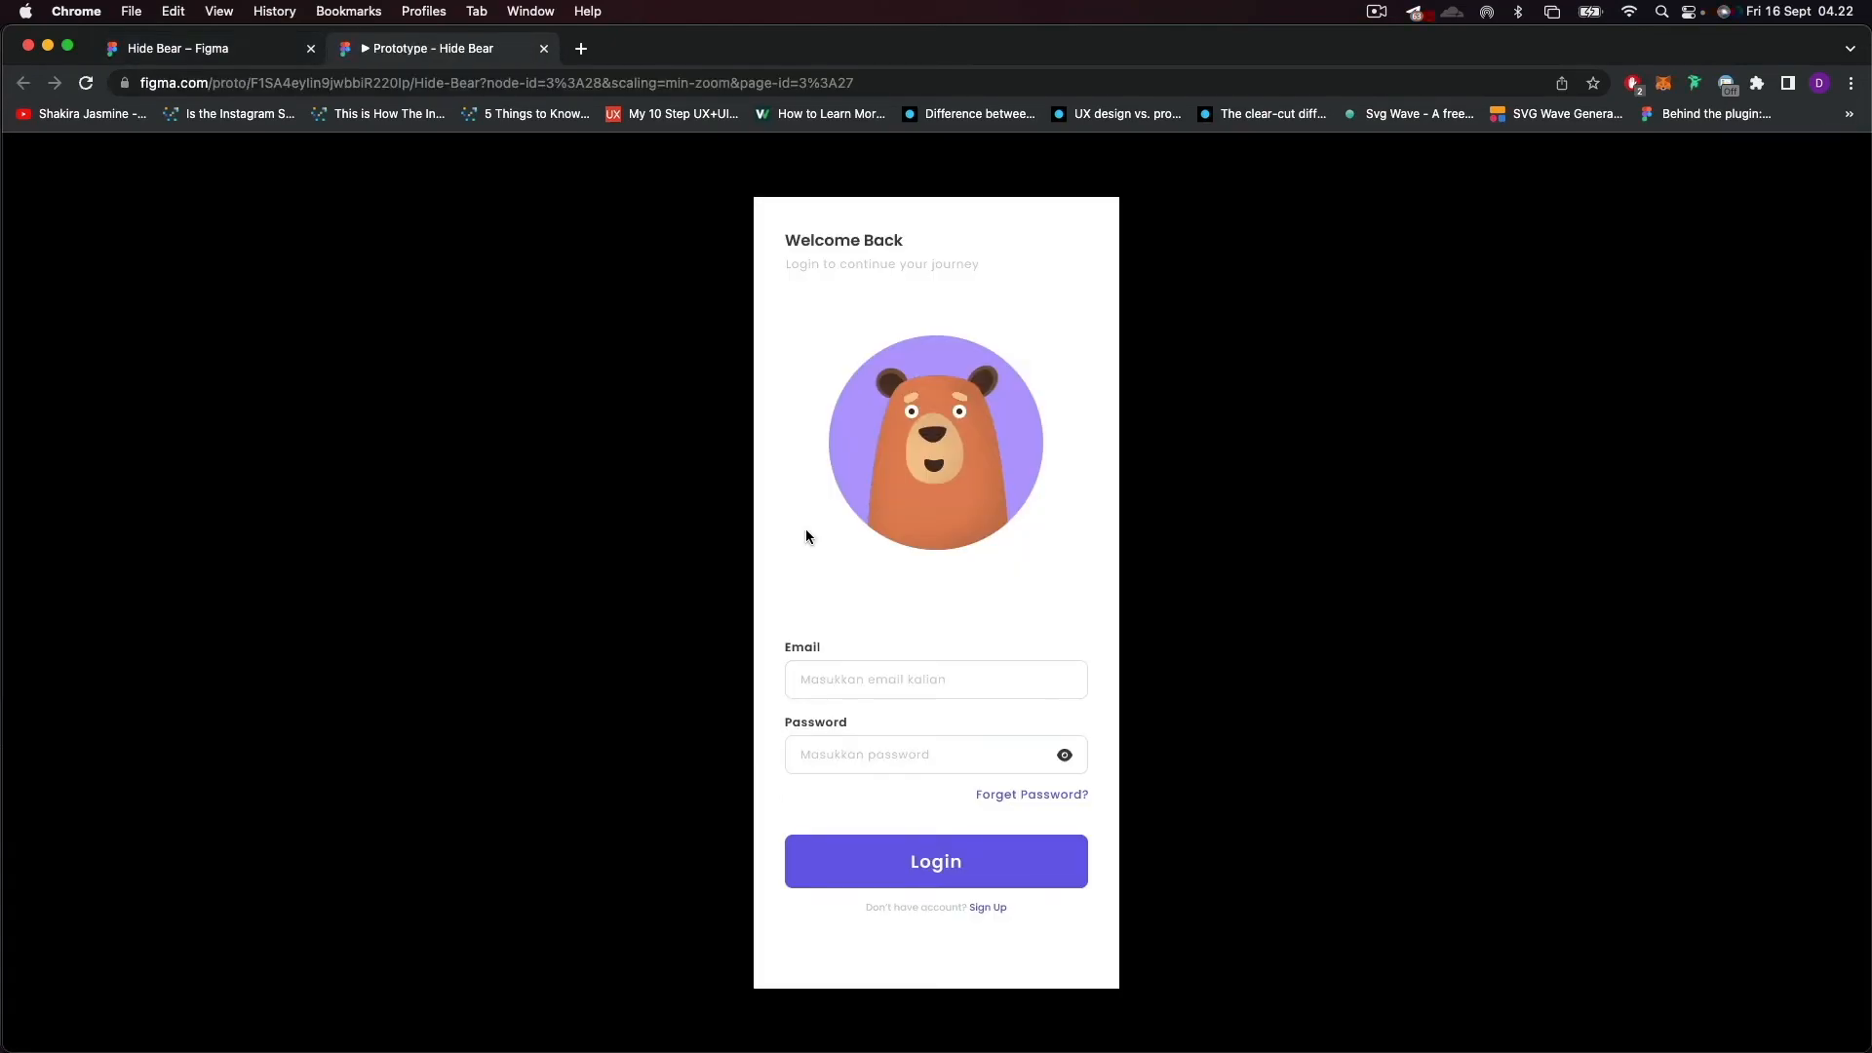
pyautogui.moveTo(891, 680)
pyautogui.hotkey('ctrl', 'Tab')
# Duplicate the Login frame beside the original and tighten the gap between the two frames.
pyautogui.click(769, 454)
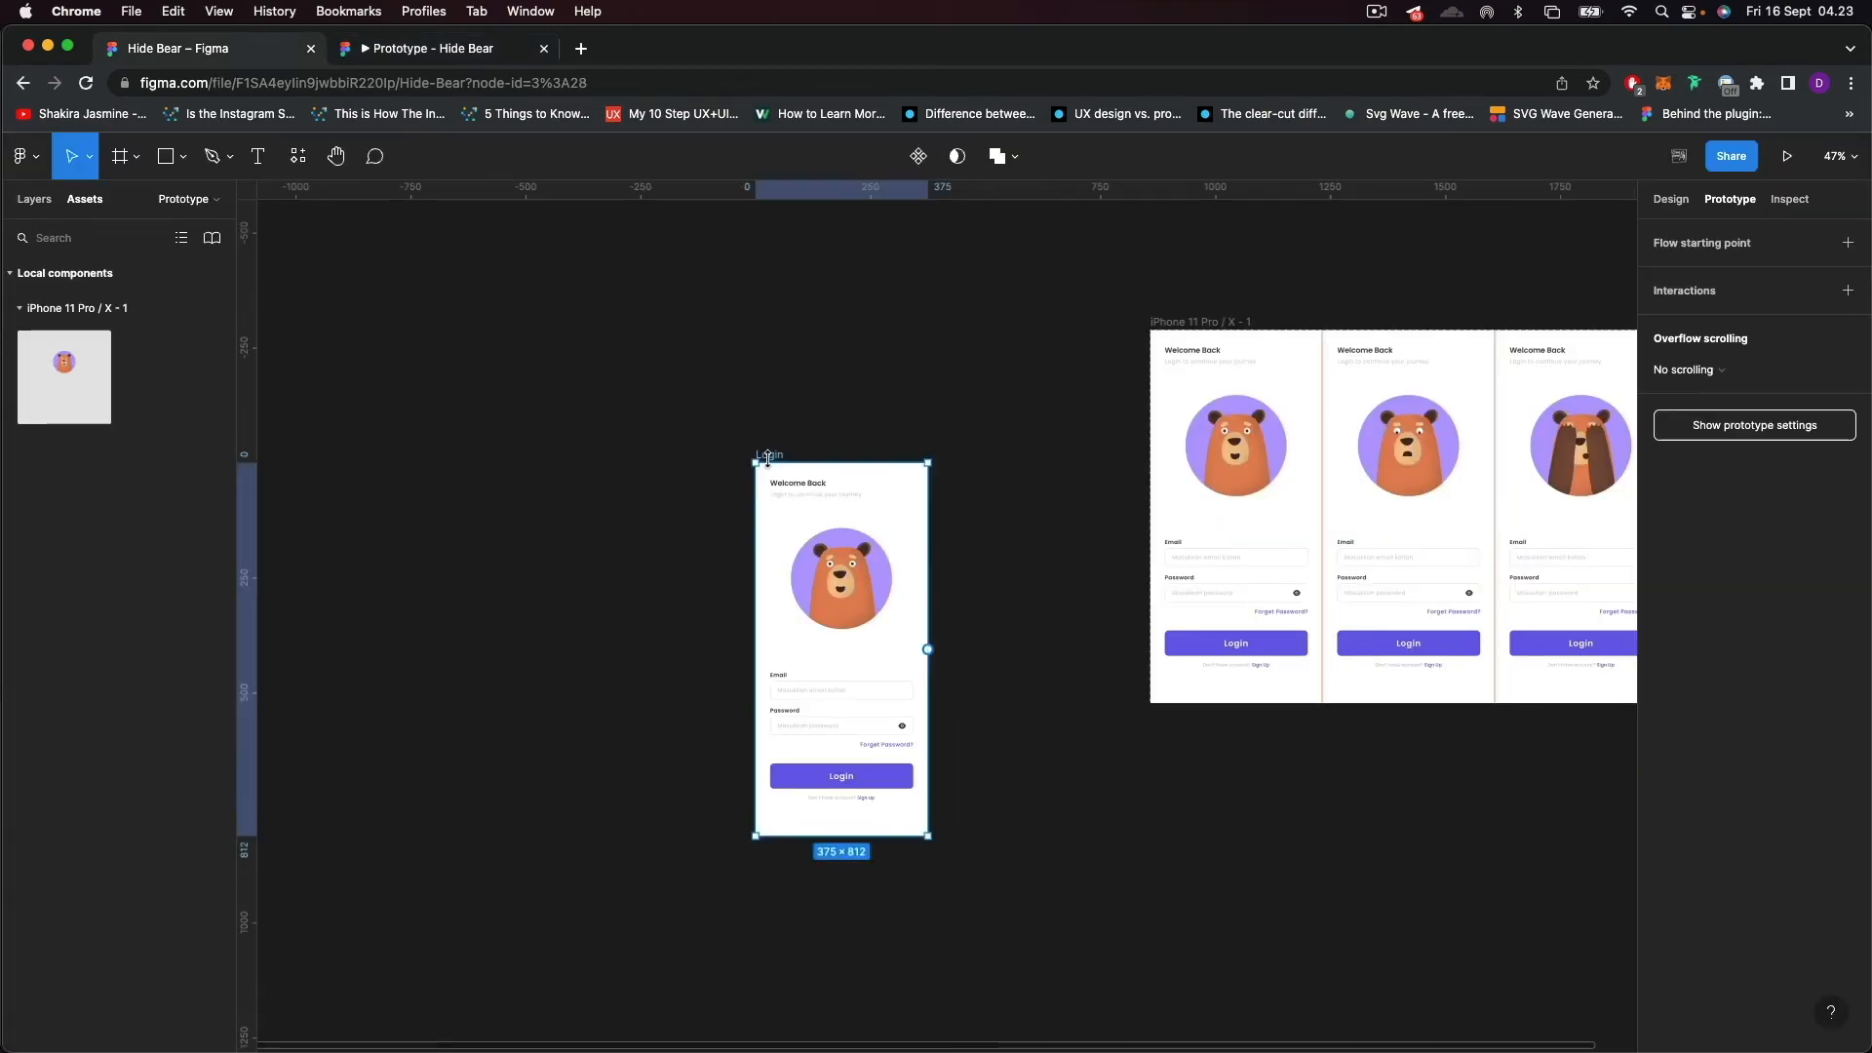
pyautogui.press('super+d')
pyautogui.moveTo(709, 423); pyautogui.dragTo(1150, 911)
pyautogui.moveTo(1072, 760); pyautogui.dragTo(994, 766)
pyautogui.click(1087, 780)
pyautogui.scroll(5, 789, 727)
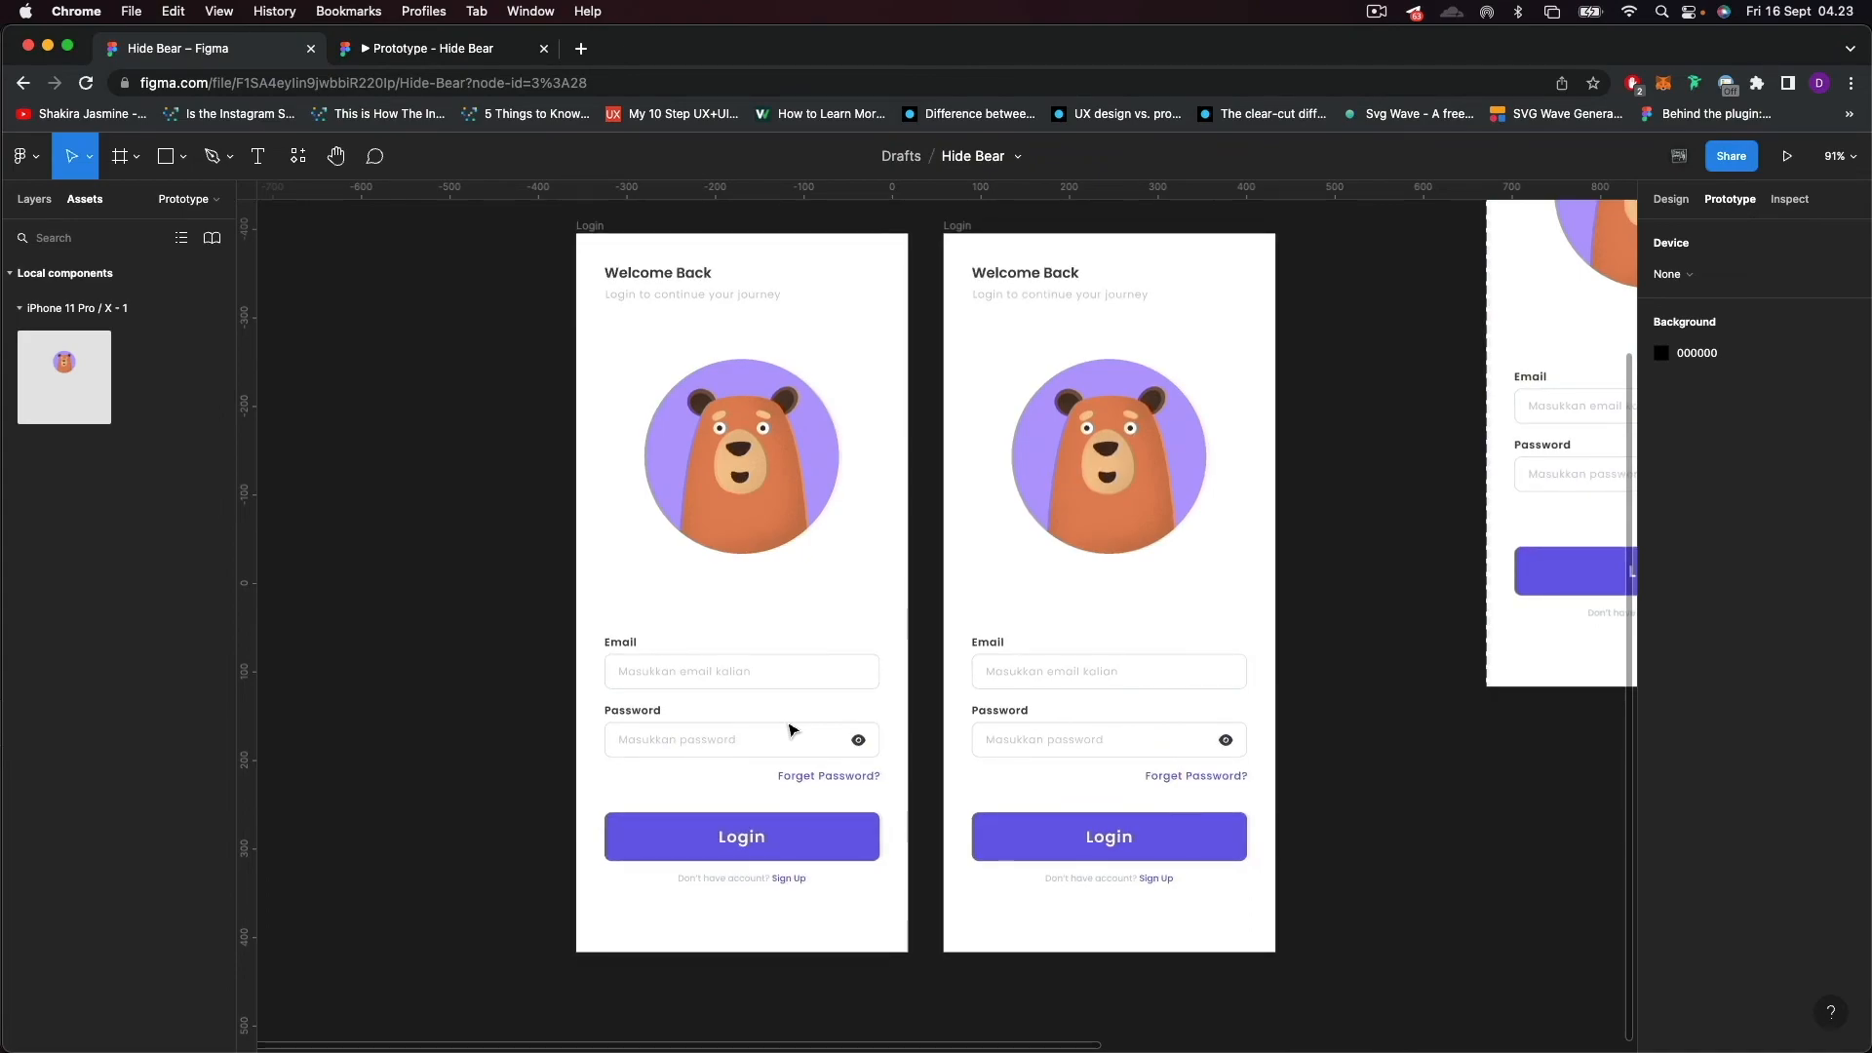
# Hide the Beruang instance in the original Login frame and select the eye icon in its password field.
pyautogui.click(838, 663)
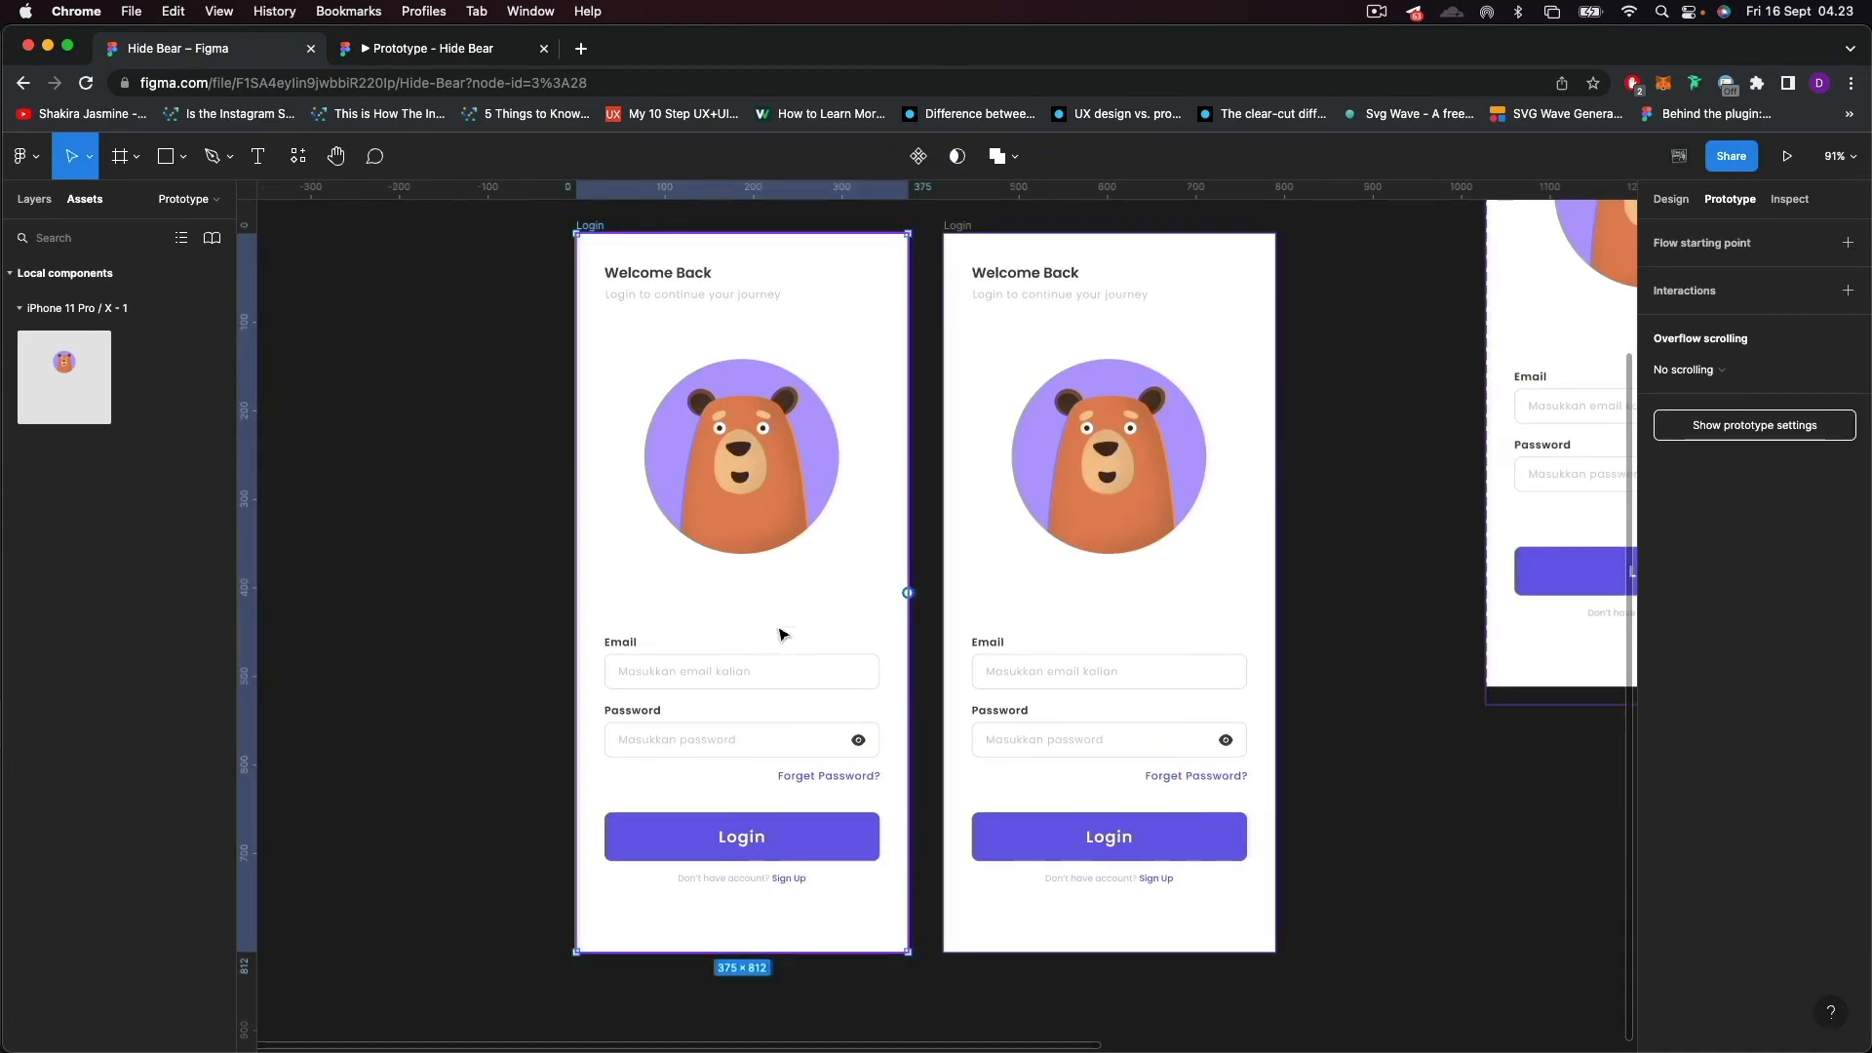
pyautogui.click(35, 201)
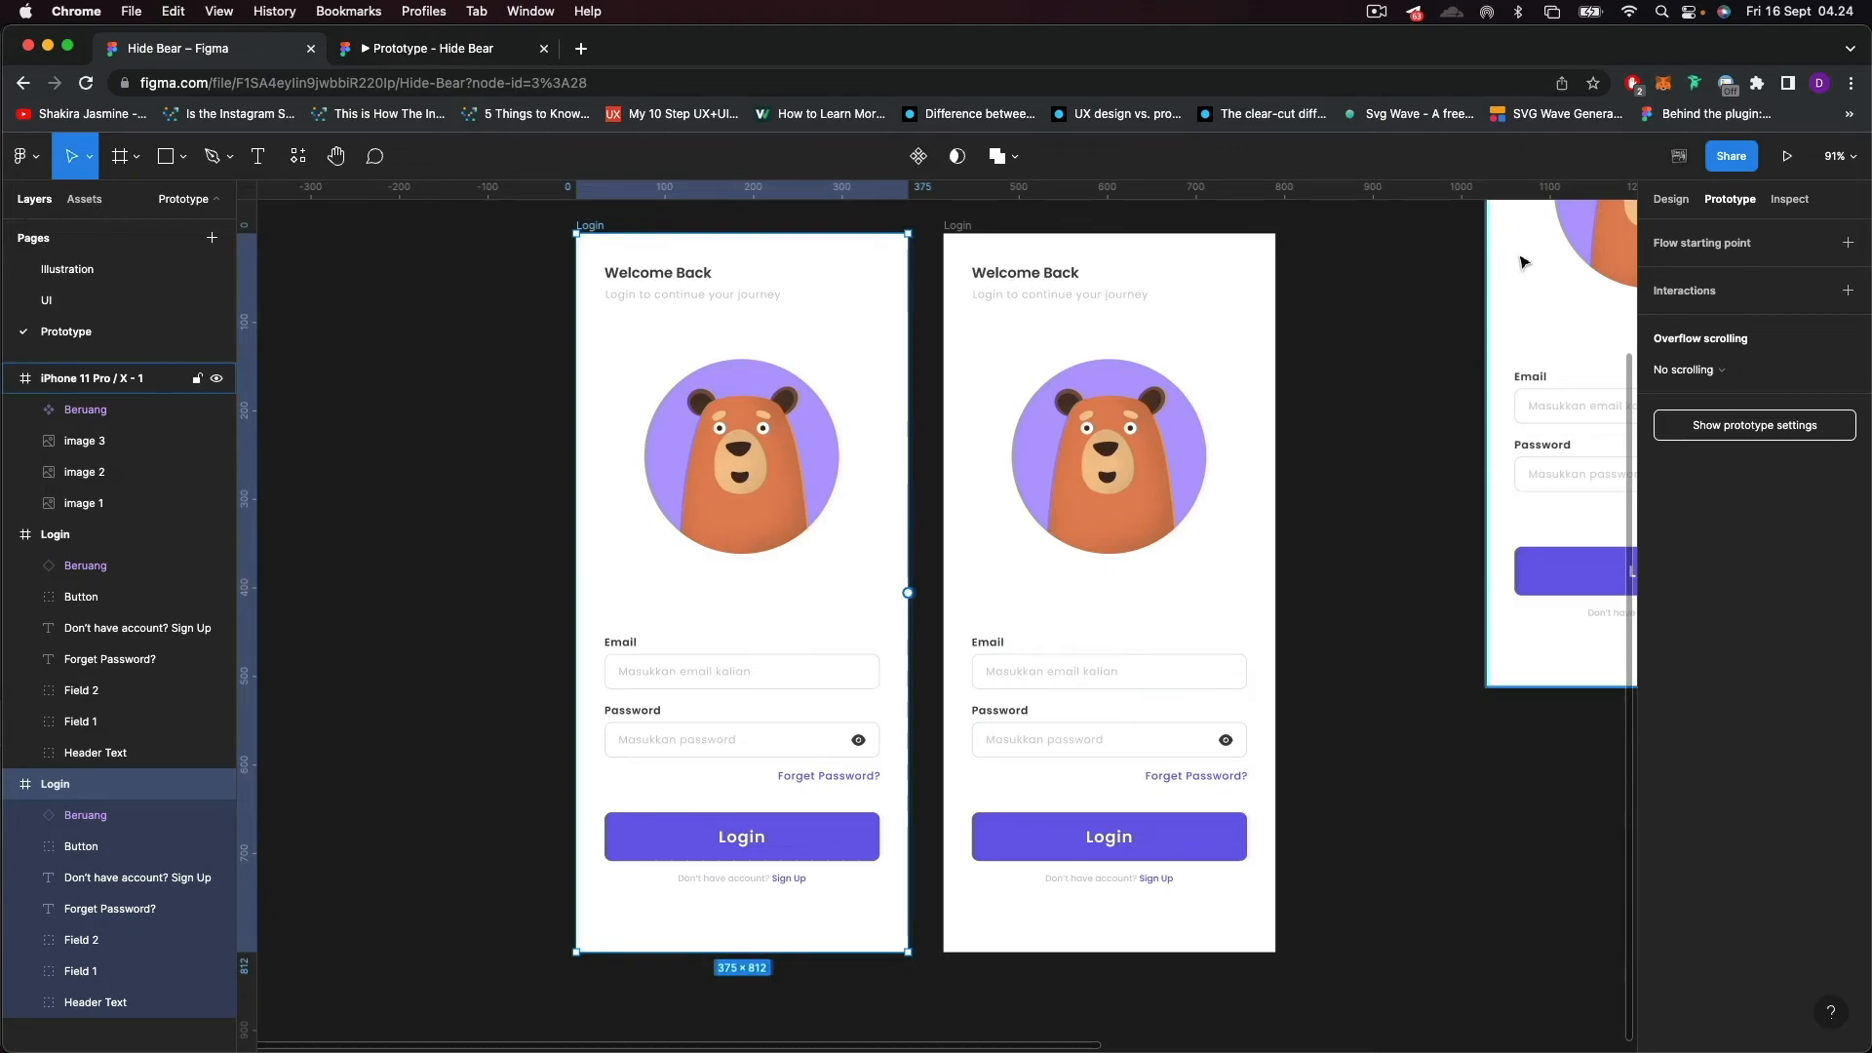
pyautogui.click(122, 818)
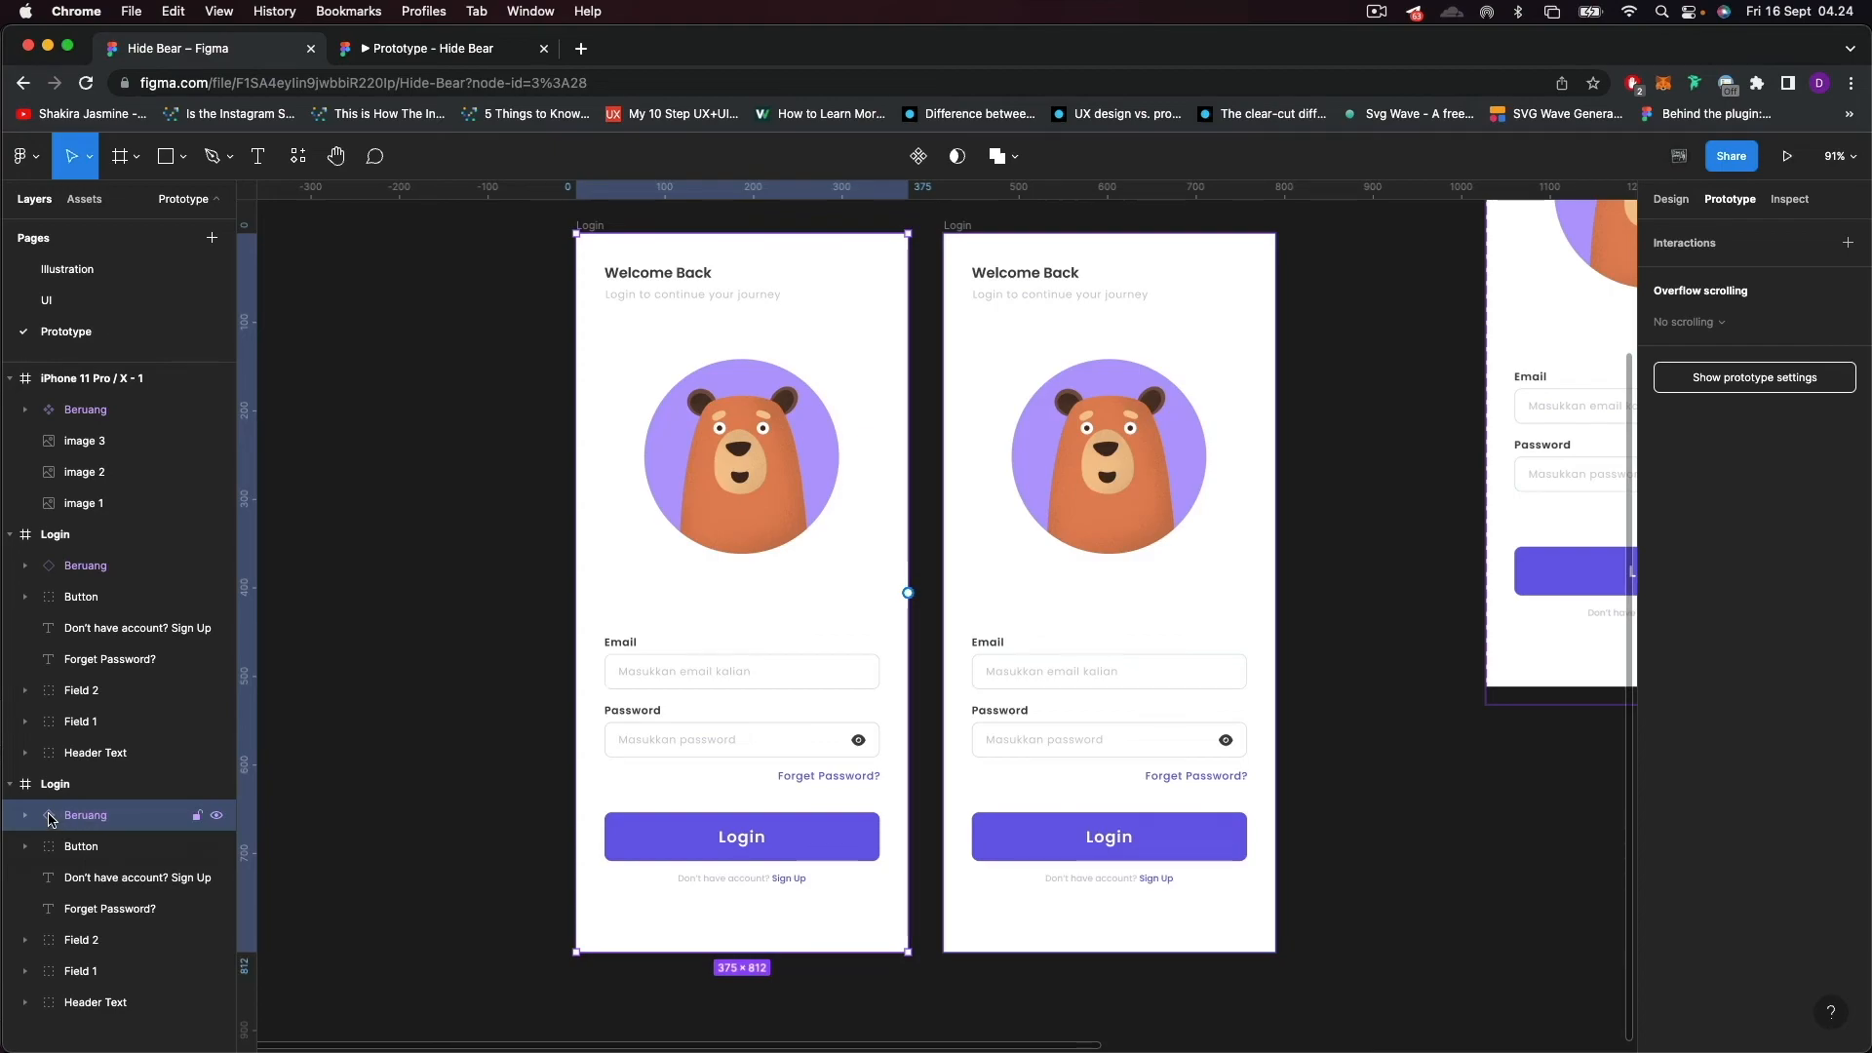
pyautogui.click(218, 822)
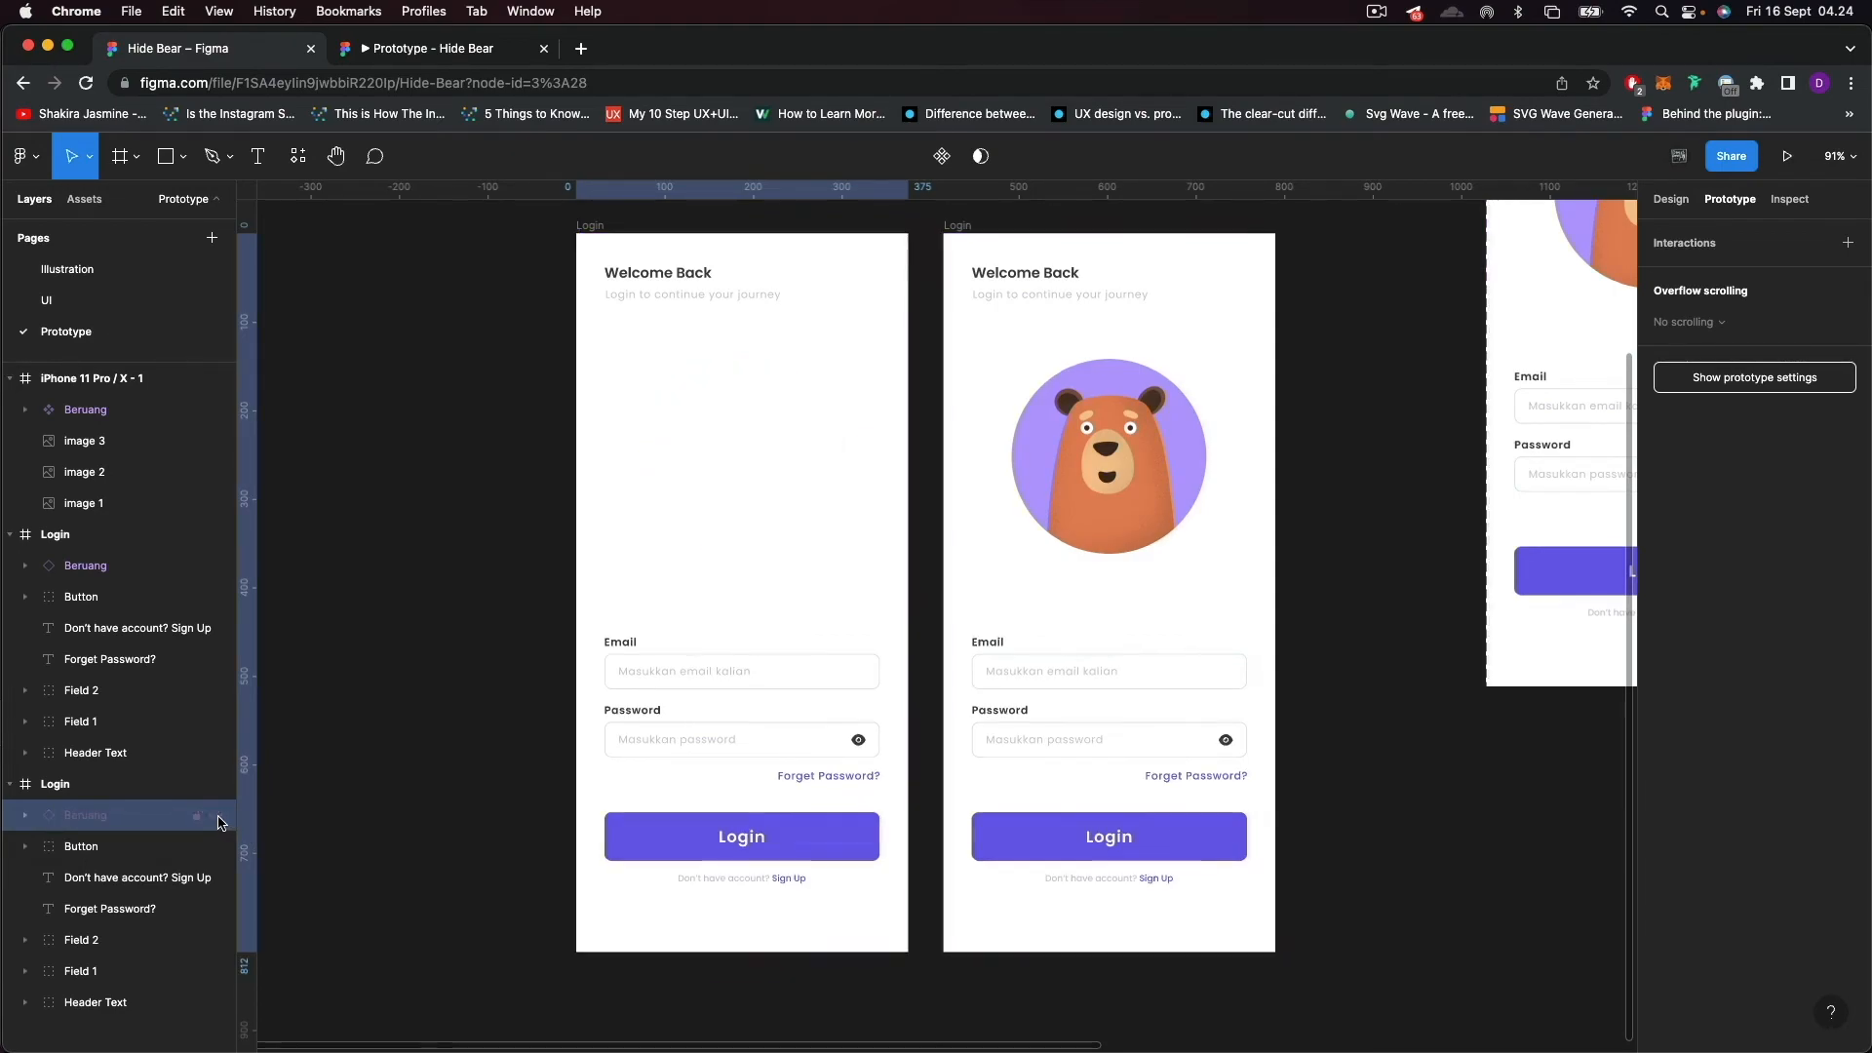
pyautogui.scroll(3, 768, 875)
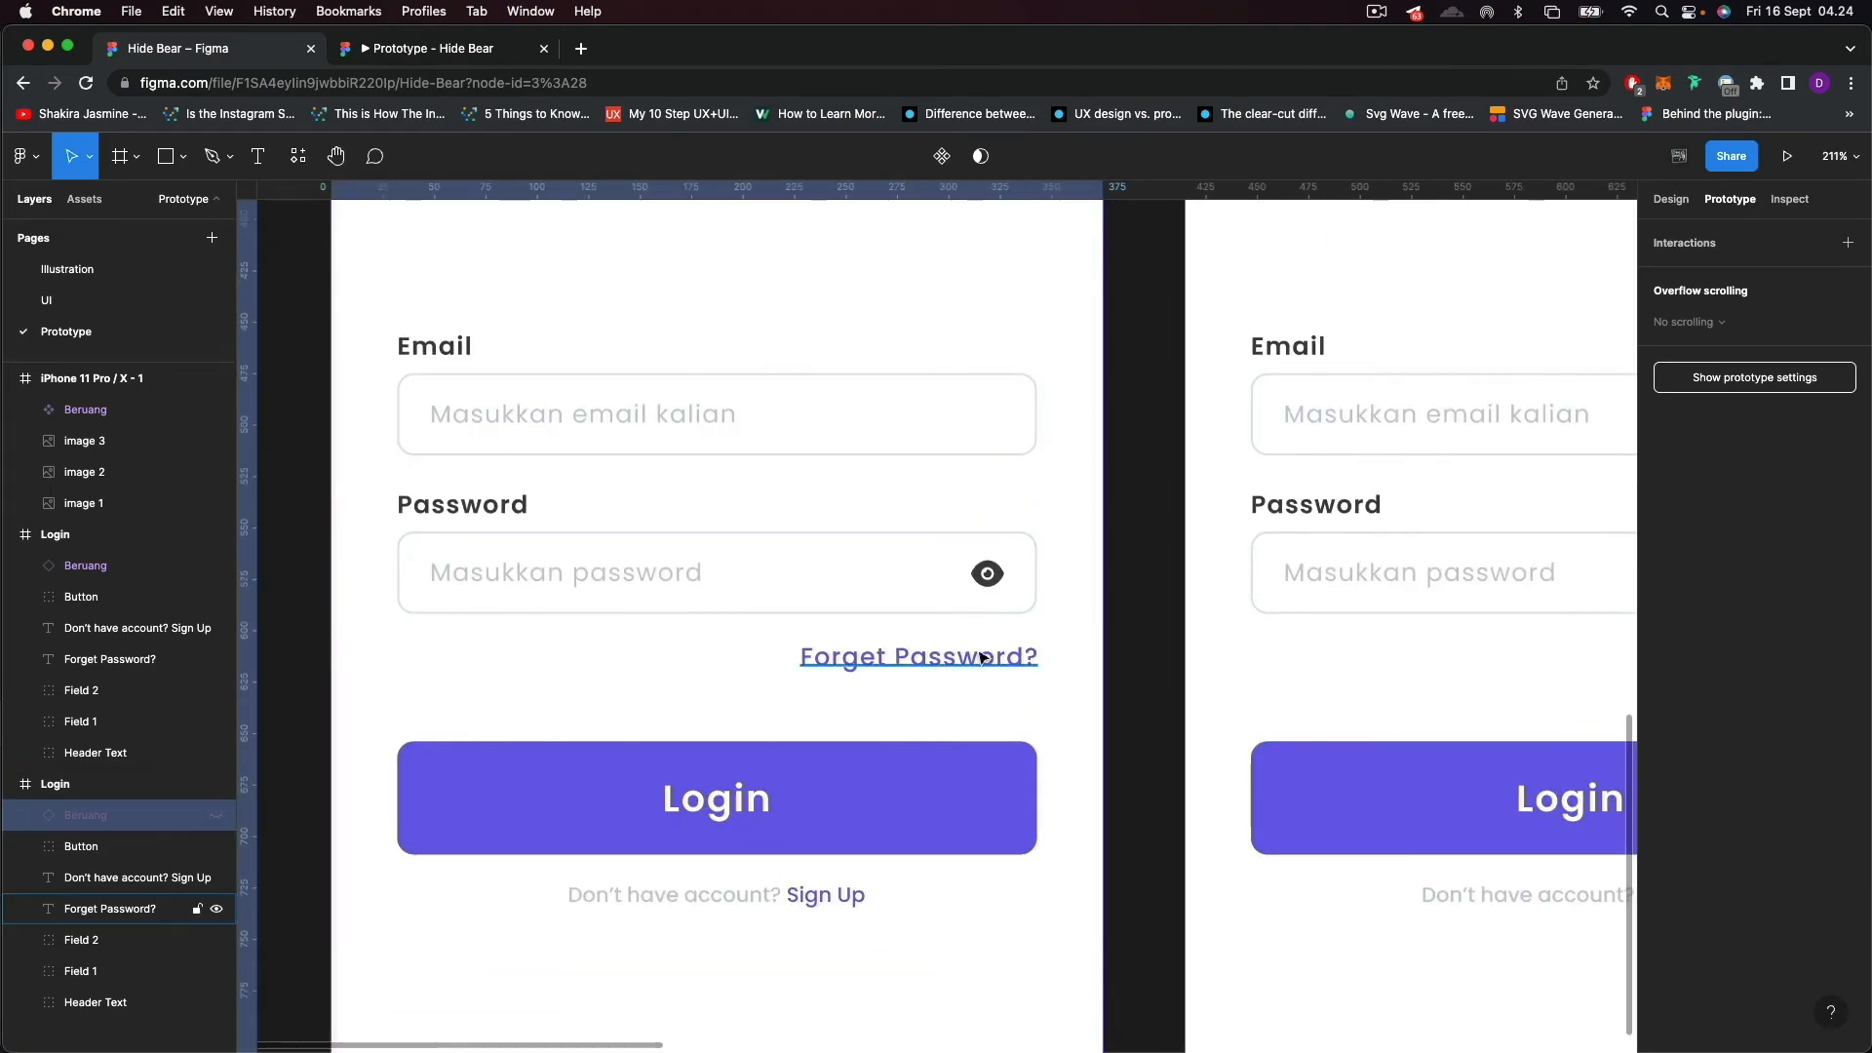
pyautogui.doubleClick(988, 573)
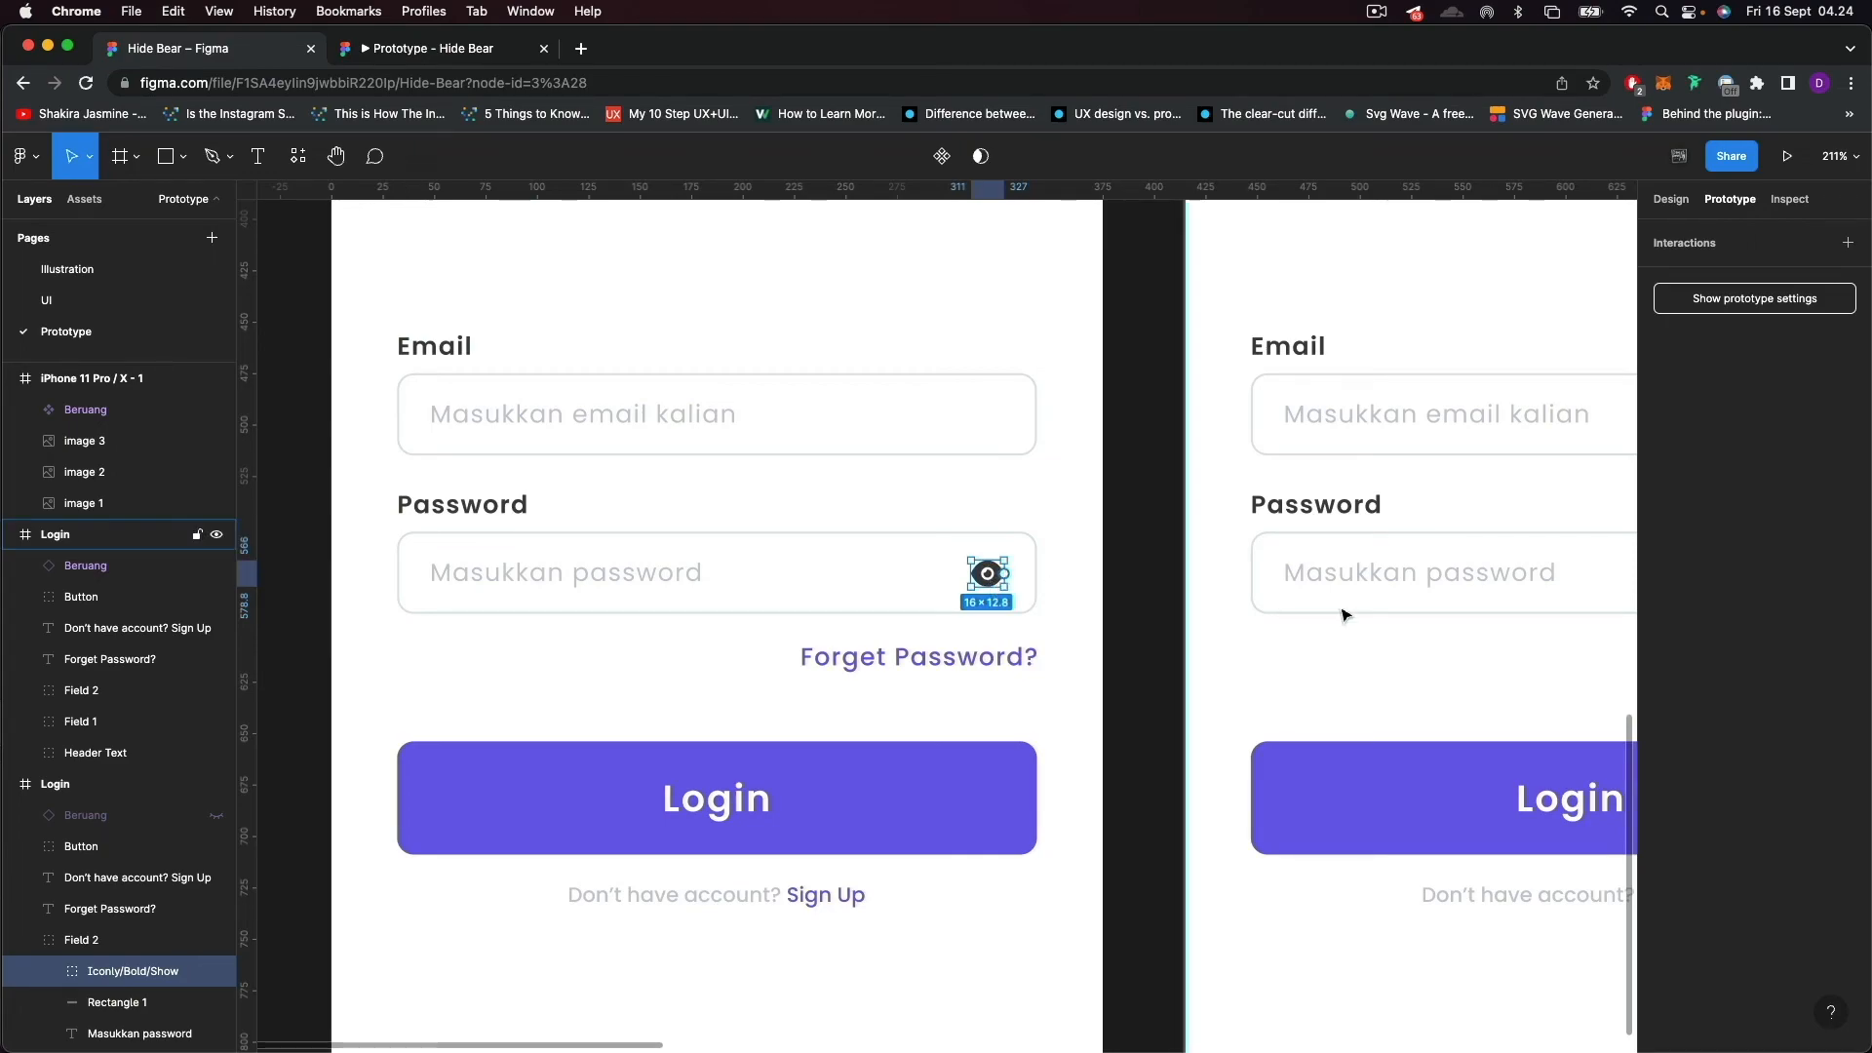
# Hide the Beruang instance in the duplicated Login frame so the fields underneath can be selected.
pyautogui.hscroll(5, 1274, 606)
pyautogui.scroll(-3, 753, 791)
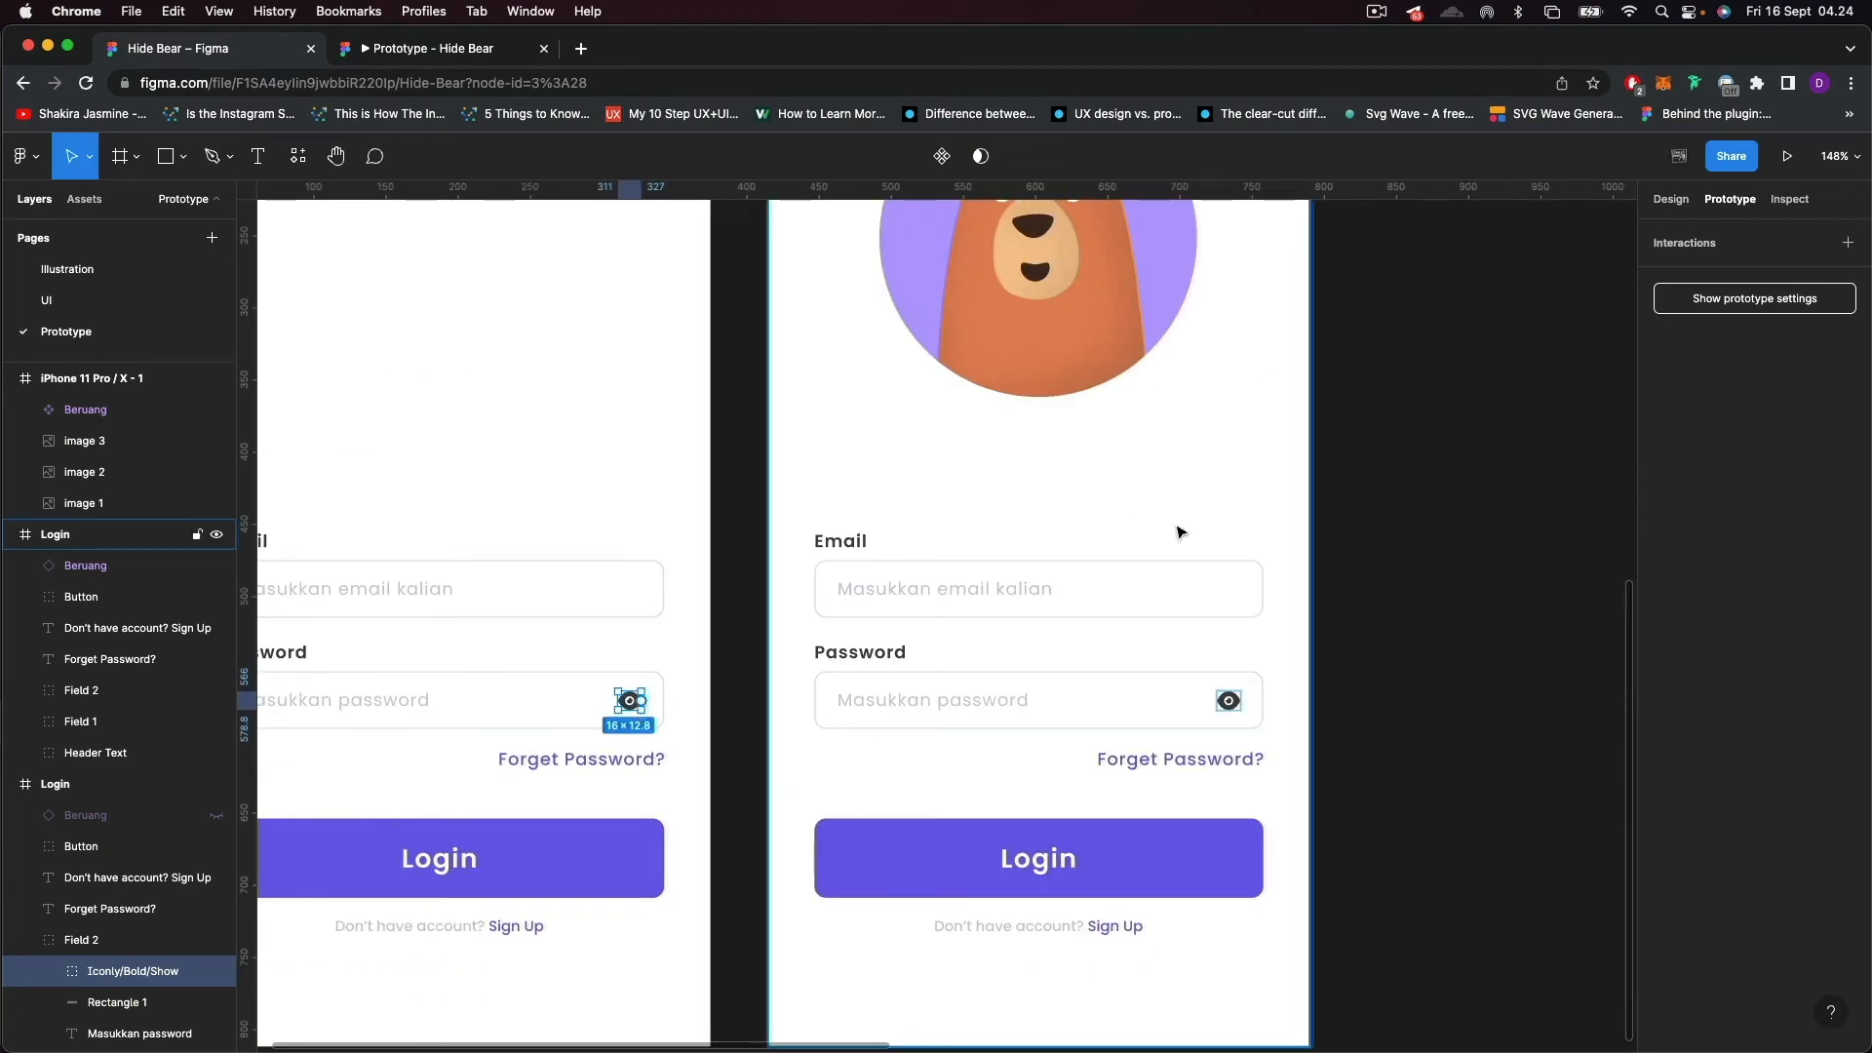
pyautogui.scroll(5, 1072, 512)
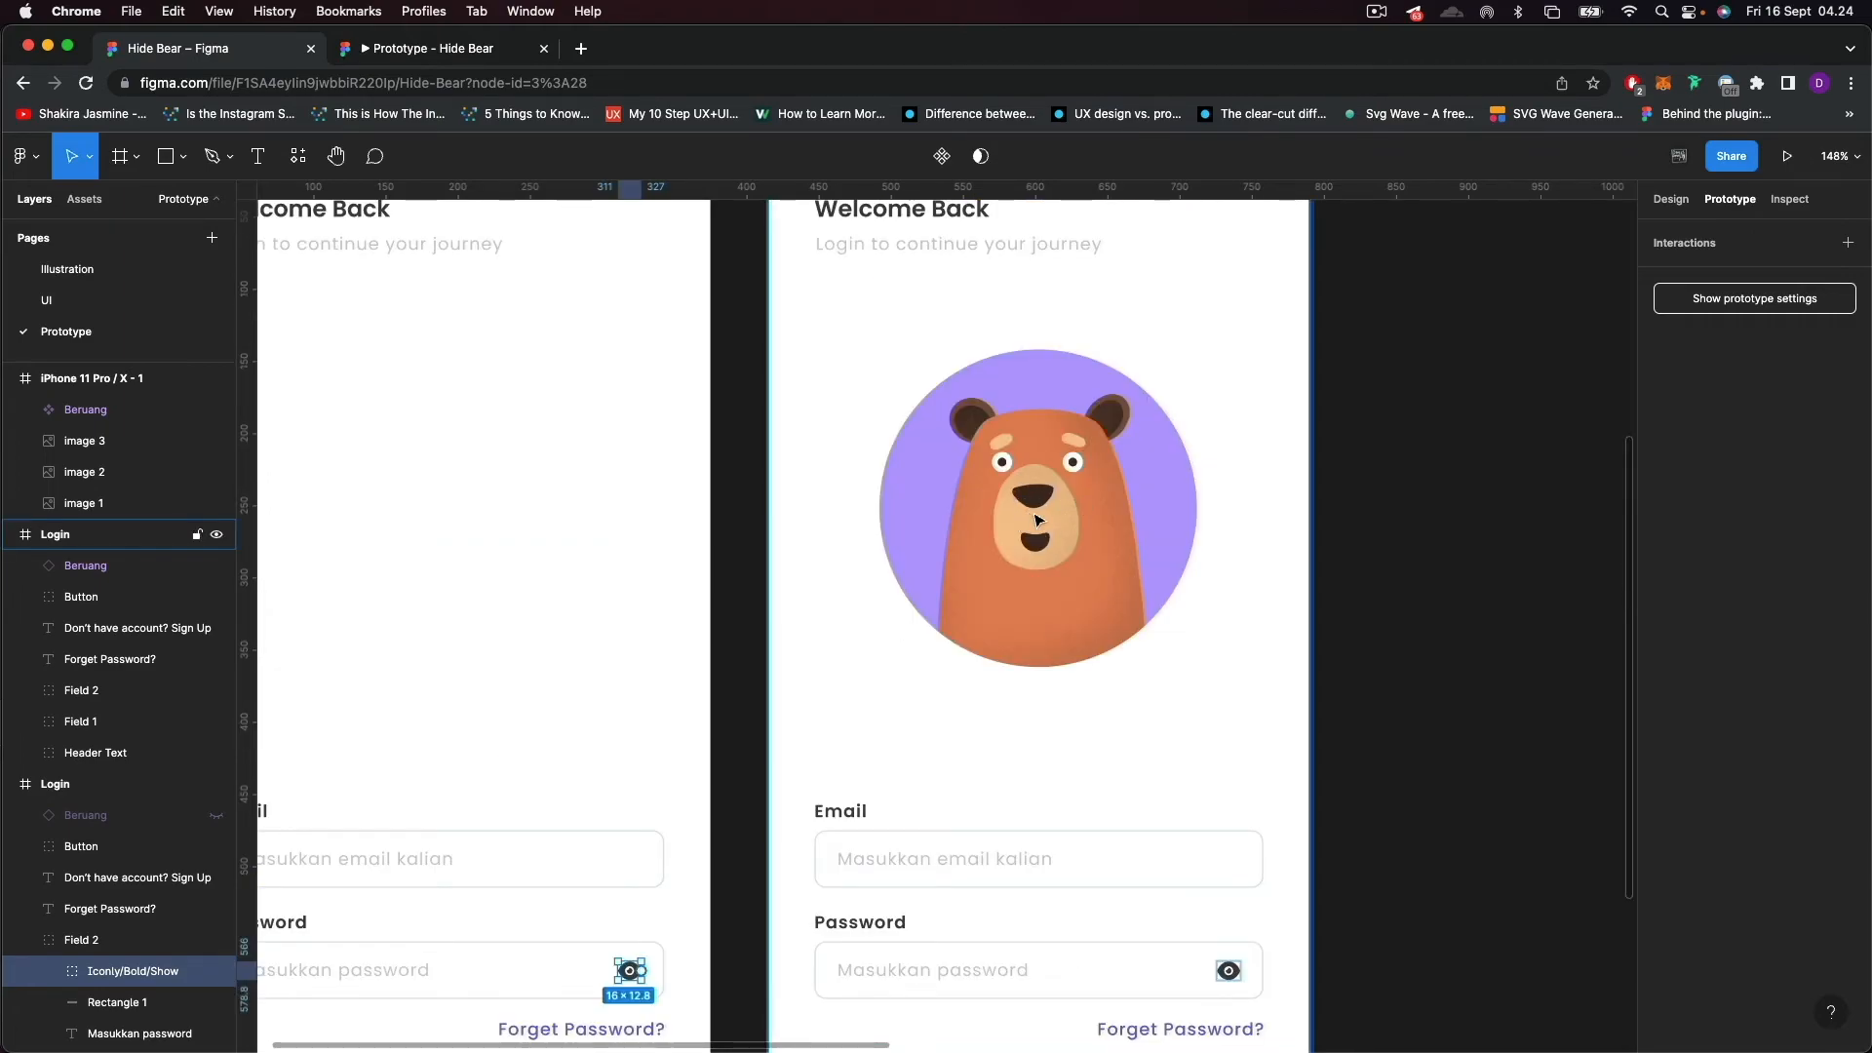
pyautogui.scroll(-7, 1062, 565)
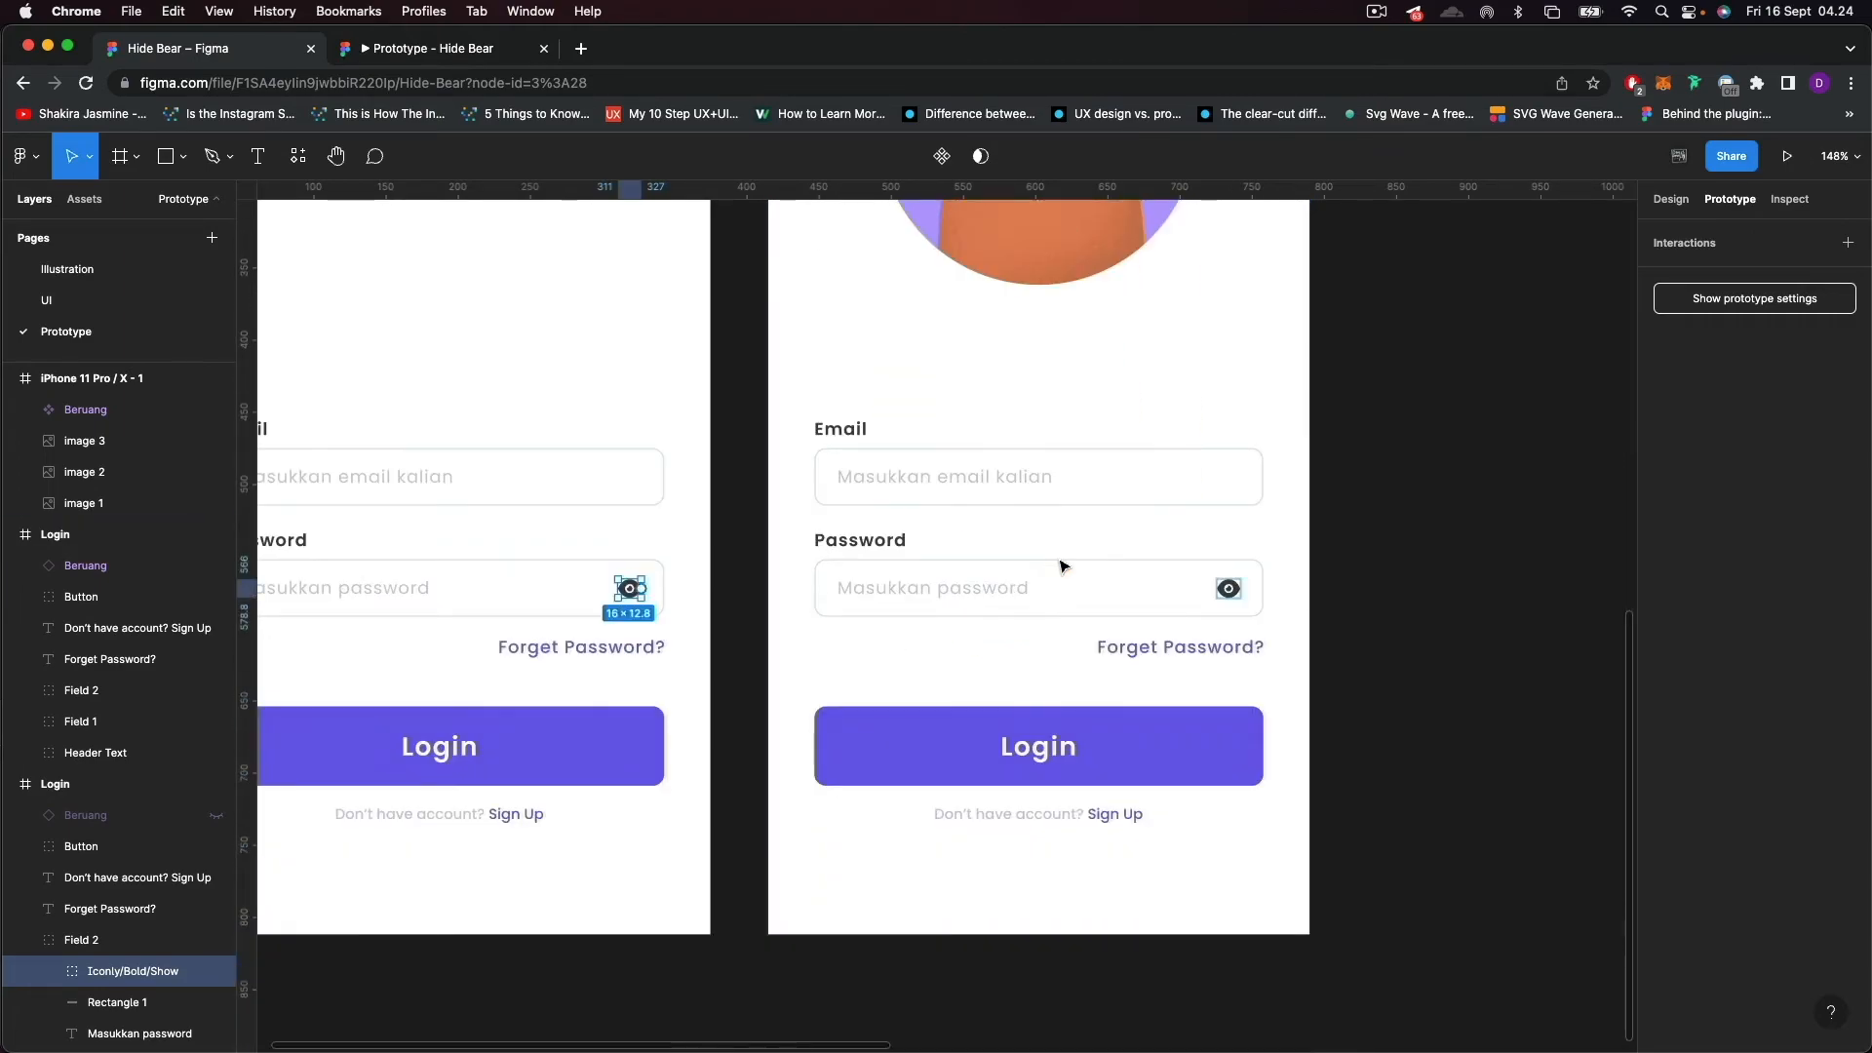
pyautogui.click(1228, 590)
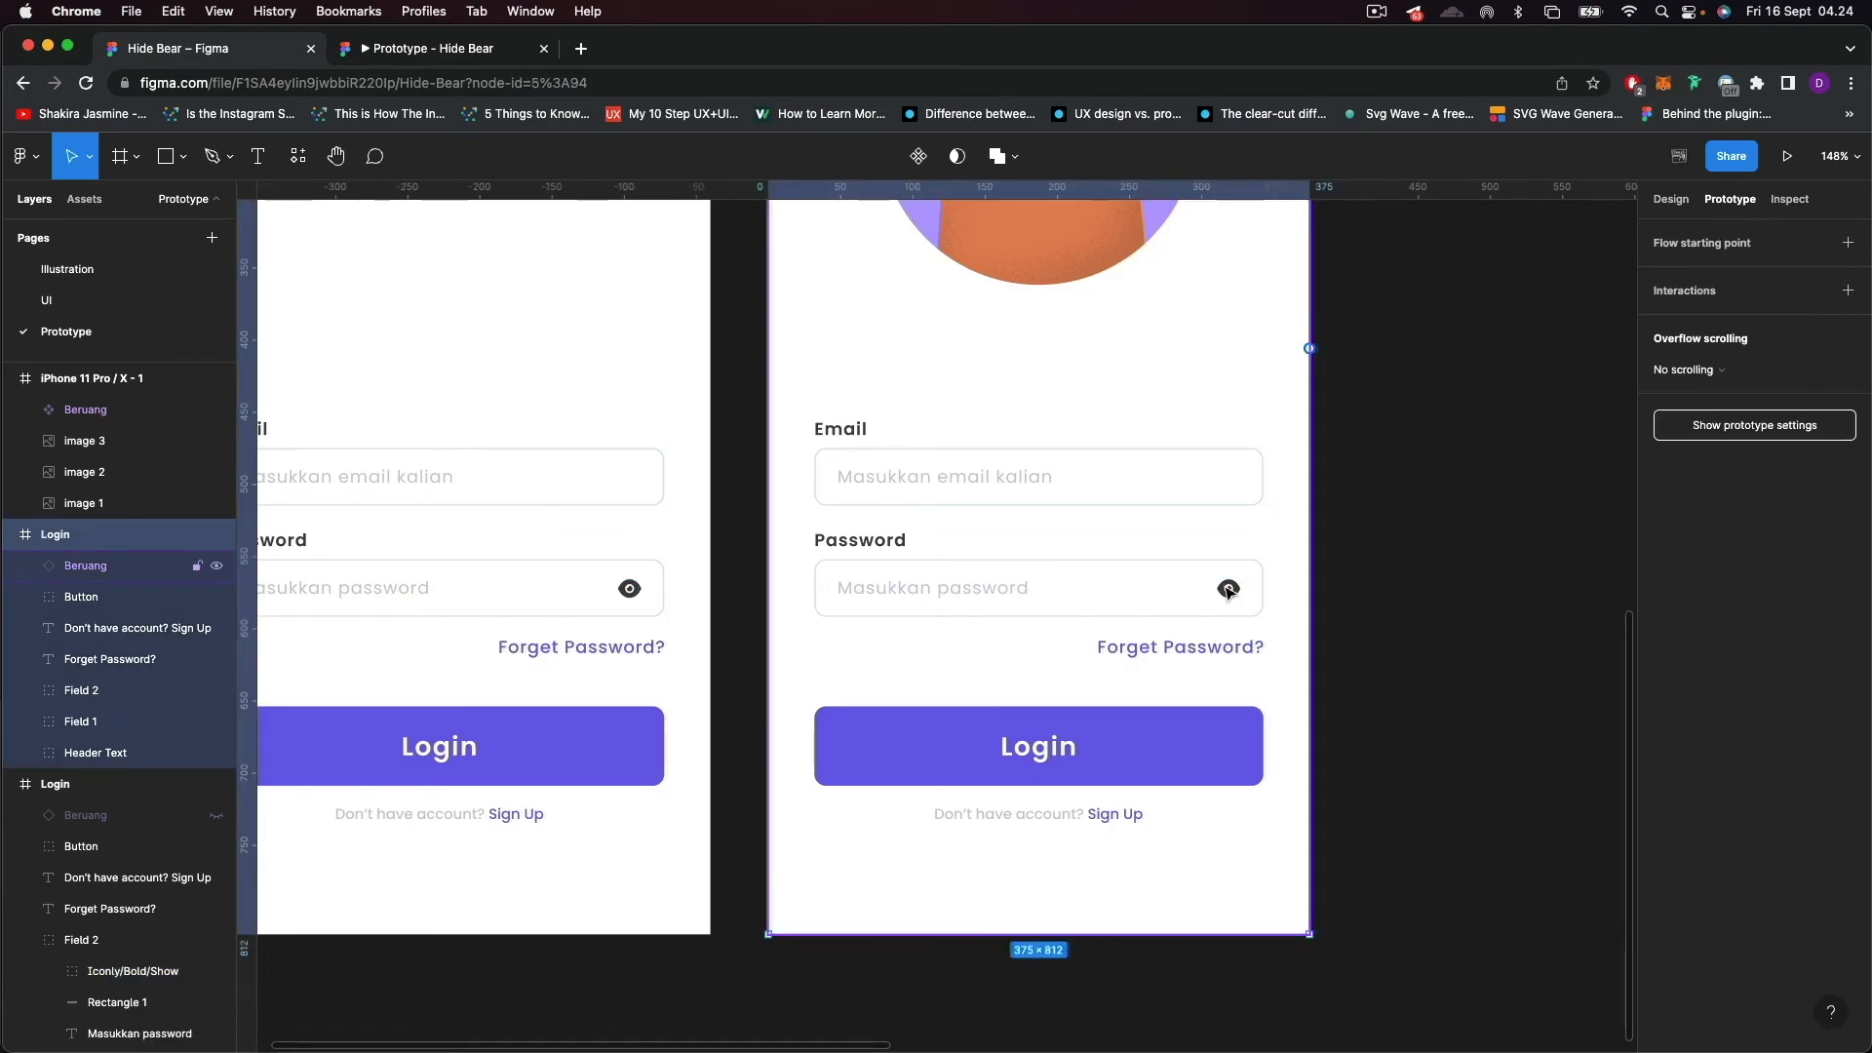
pyautogui.doubleClick(1229, 591)
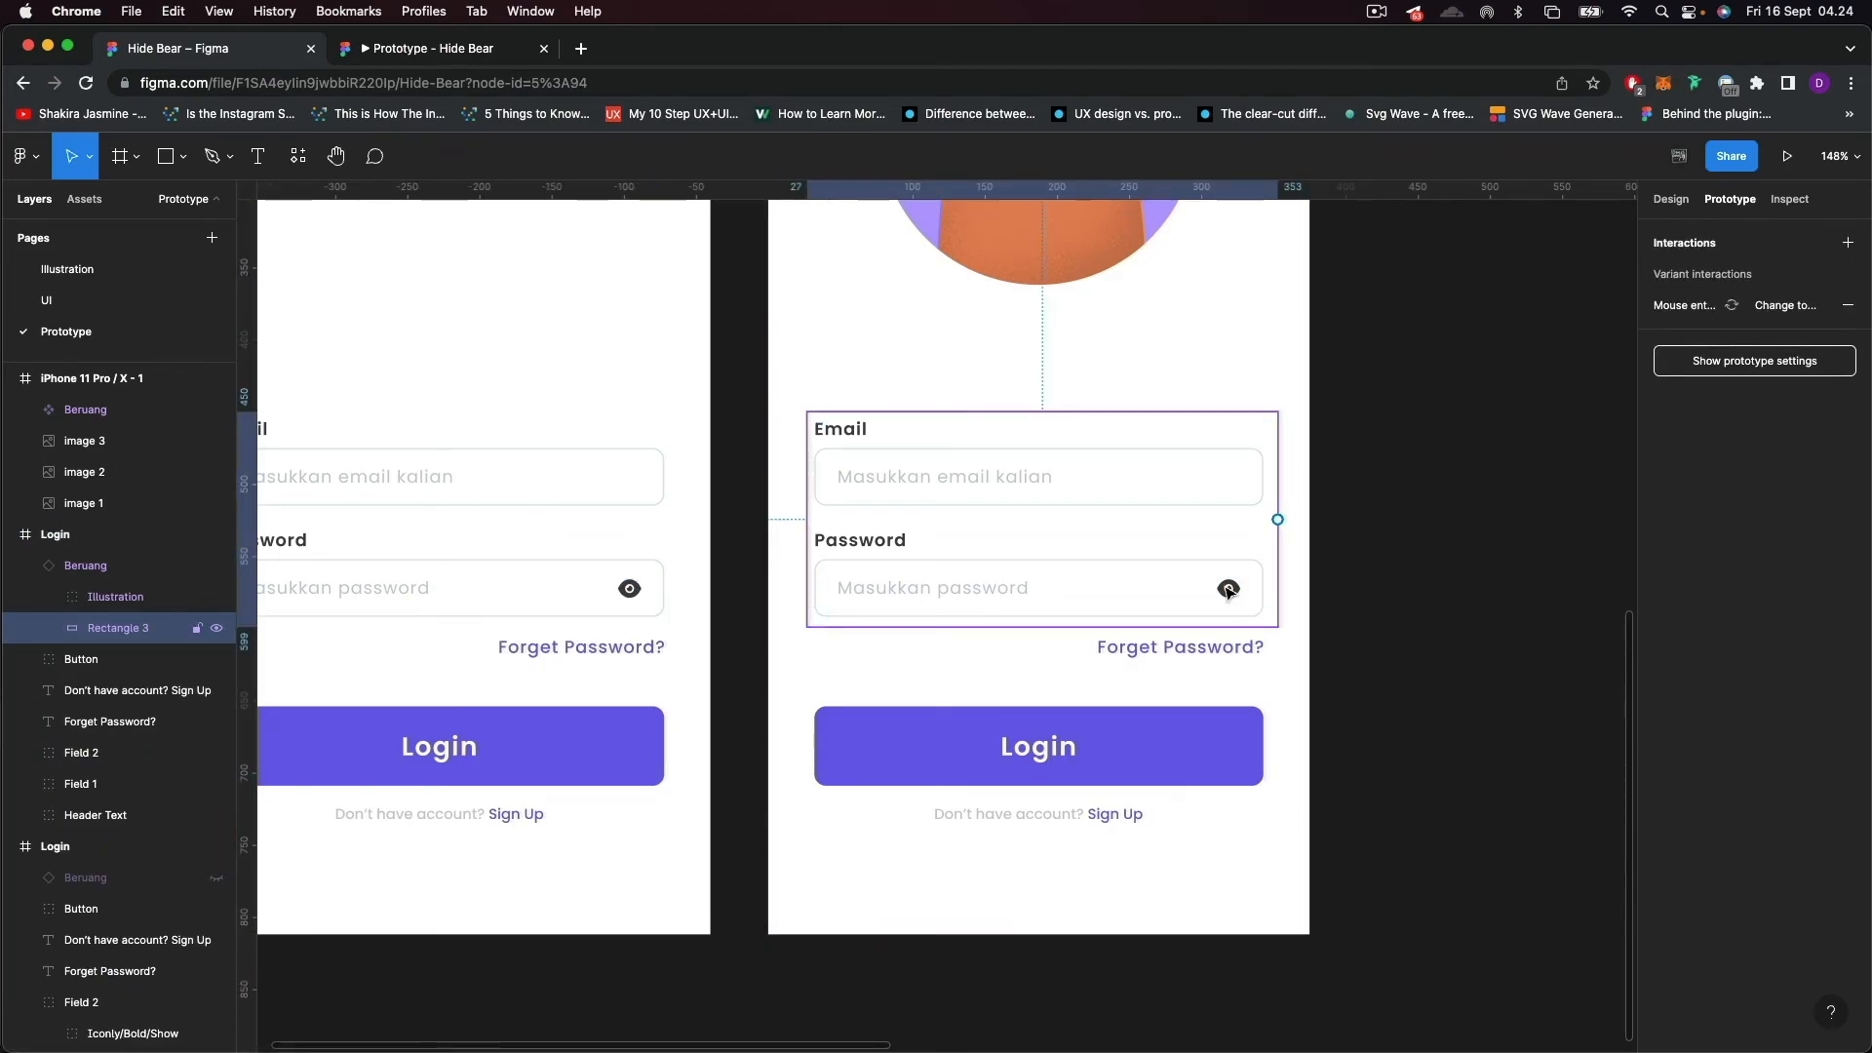
pyautogui.scroll(5, 1270, 616)
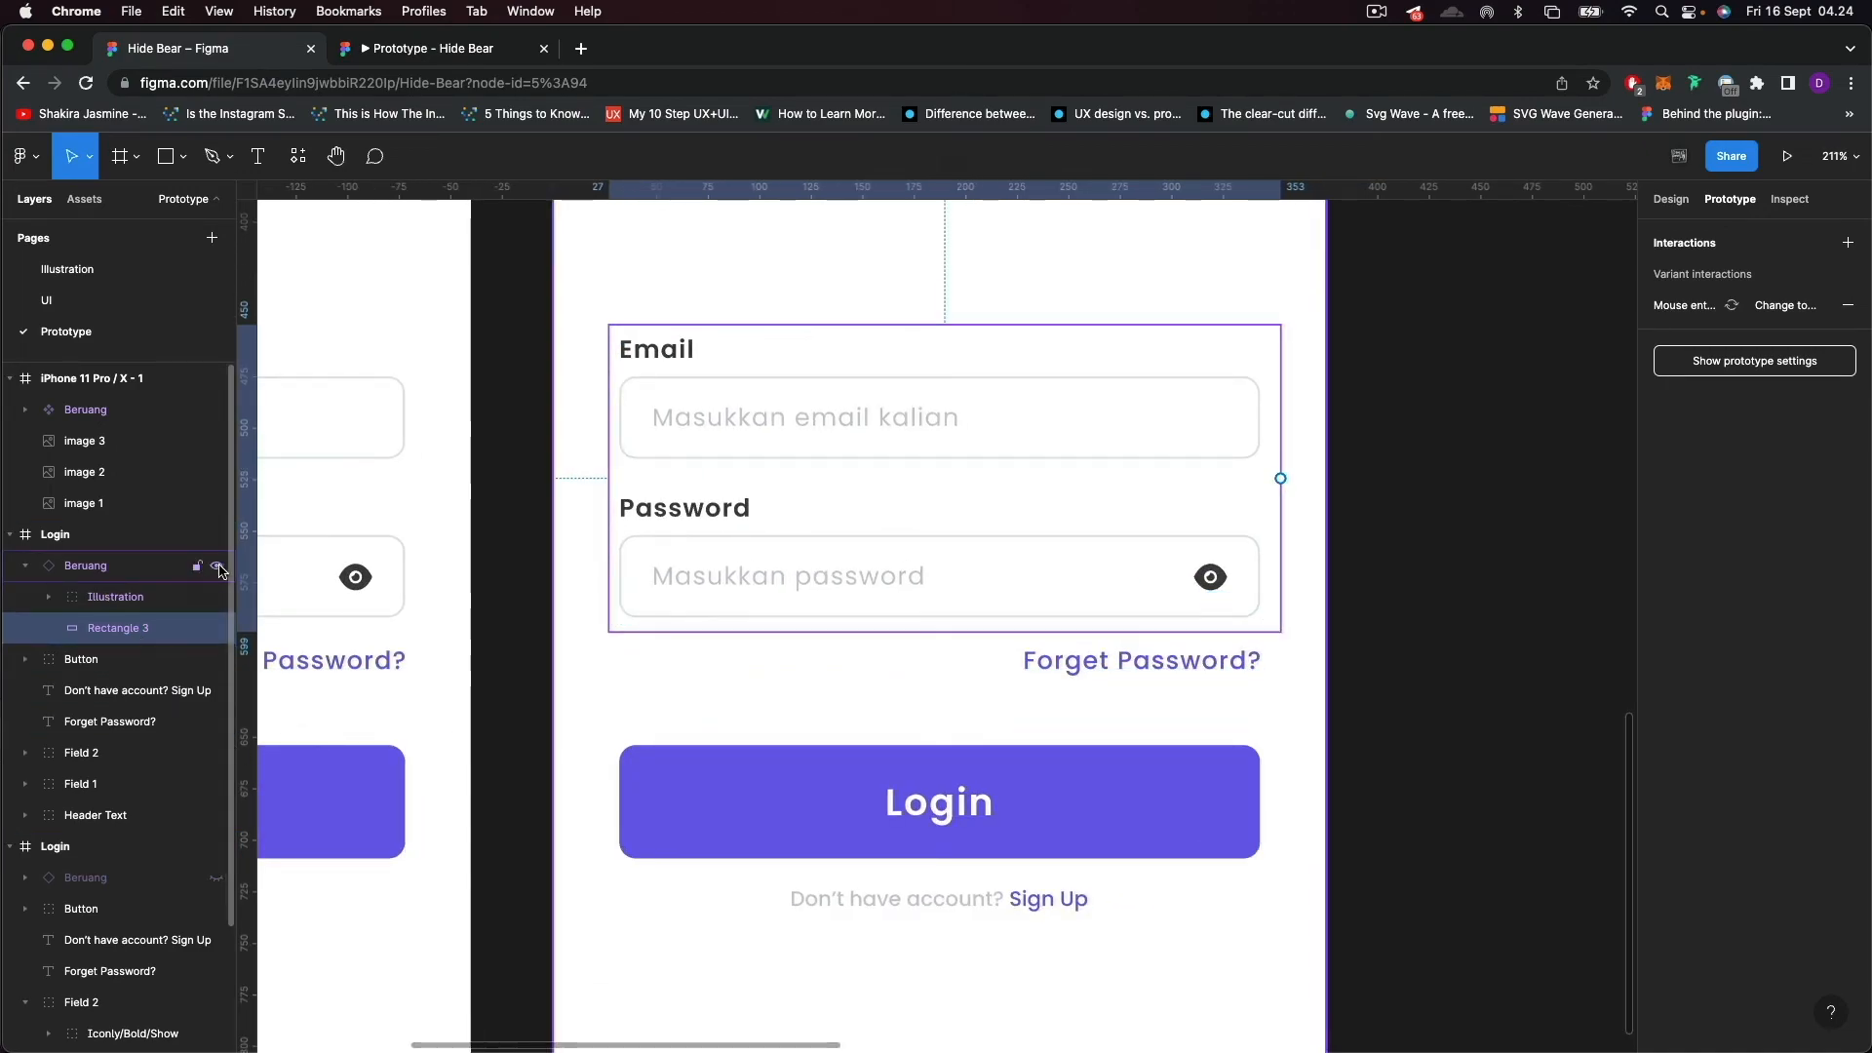
# Set the fill of the duplicated frame's password eye icon to C7C7C7.
pyautogui.doubleClick(1210, 576)
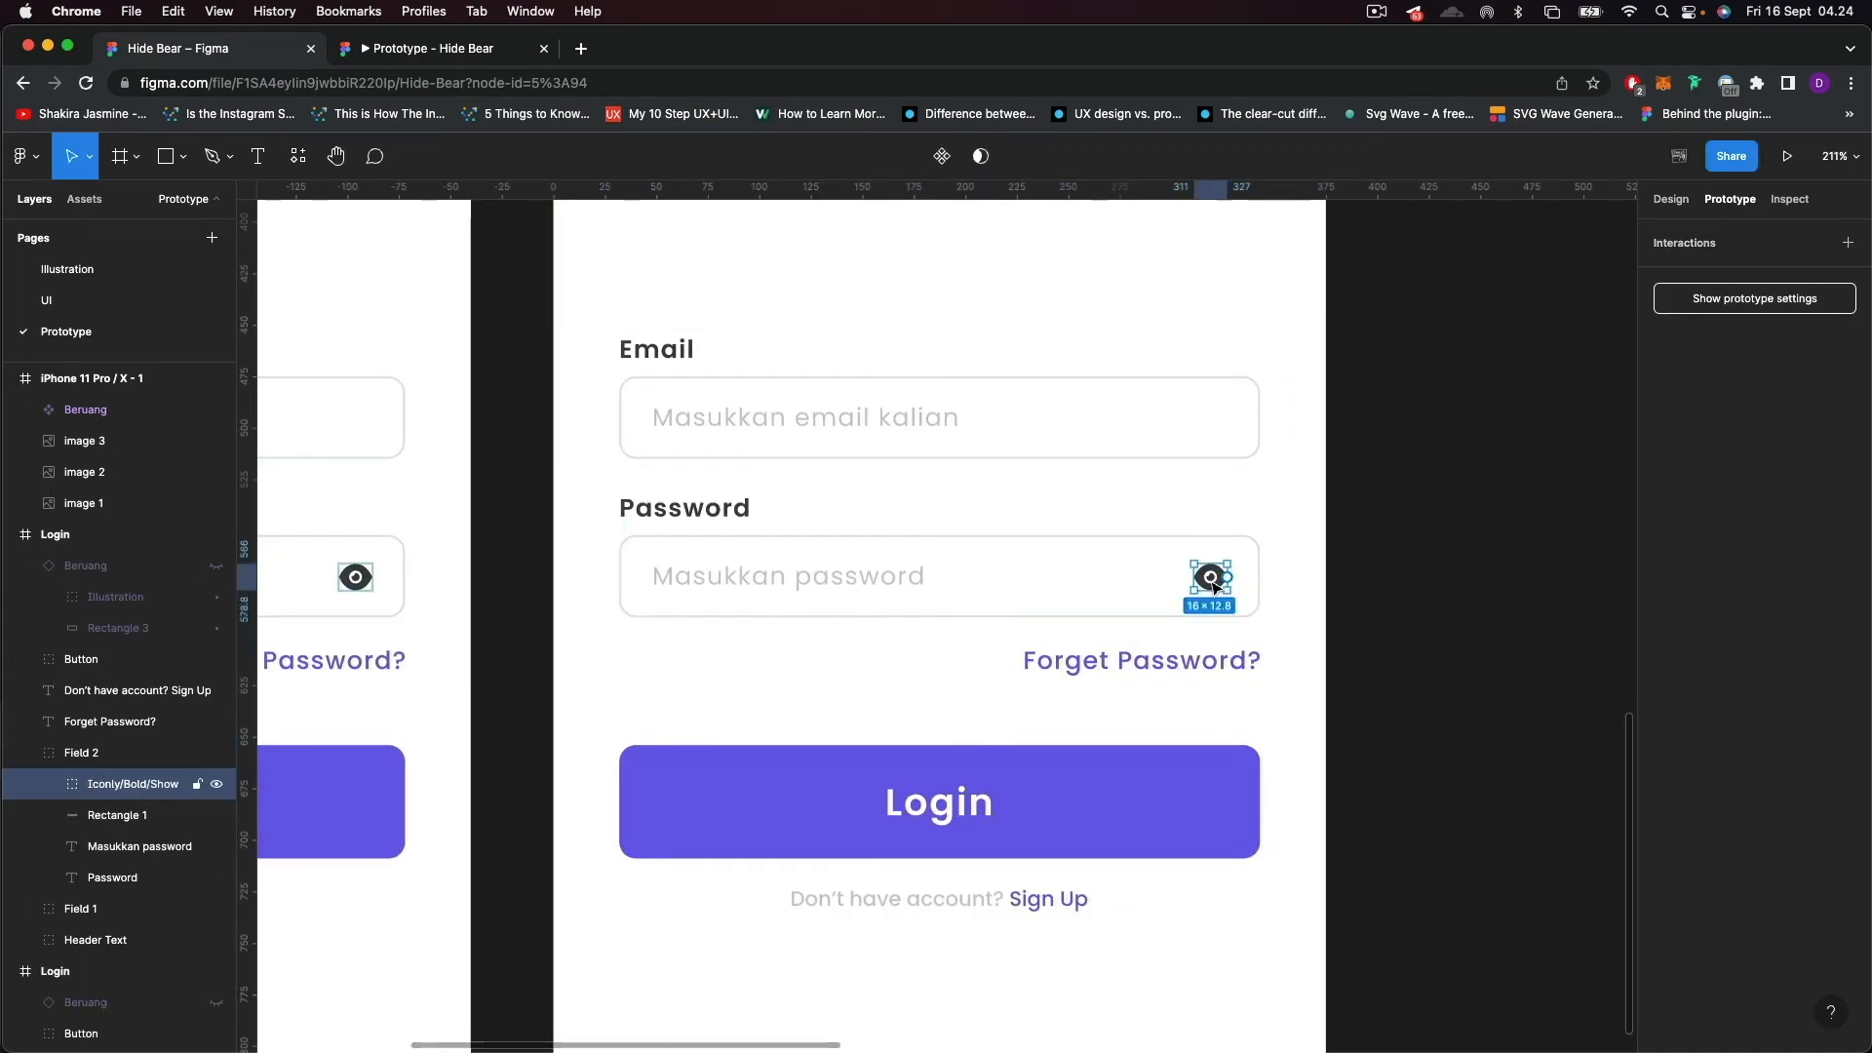
pyautogui.click(1673, 199)
pyautogui.click(1694, 708)
pyautogui.write('c7c7c7')
pyautogui.press('Return')
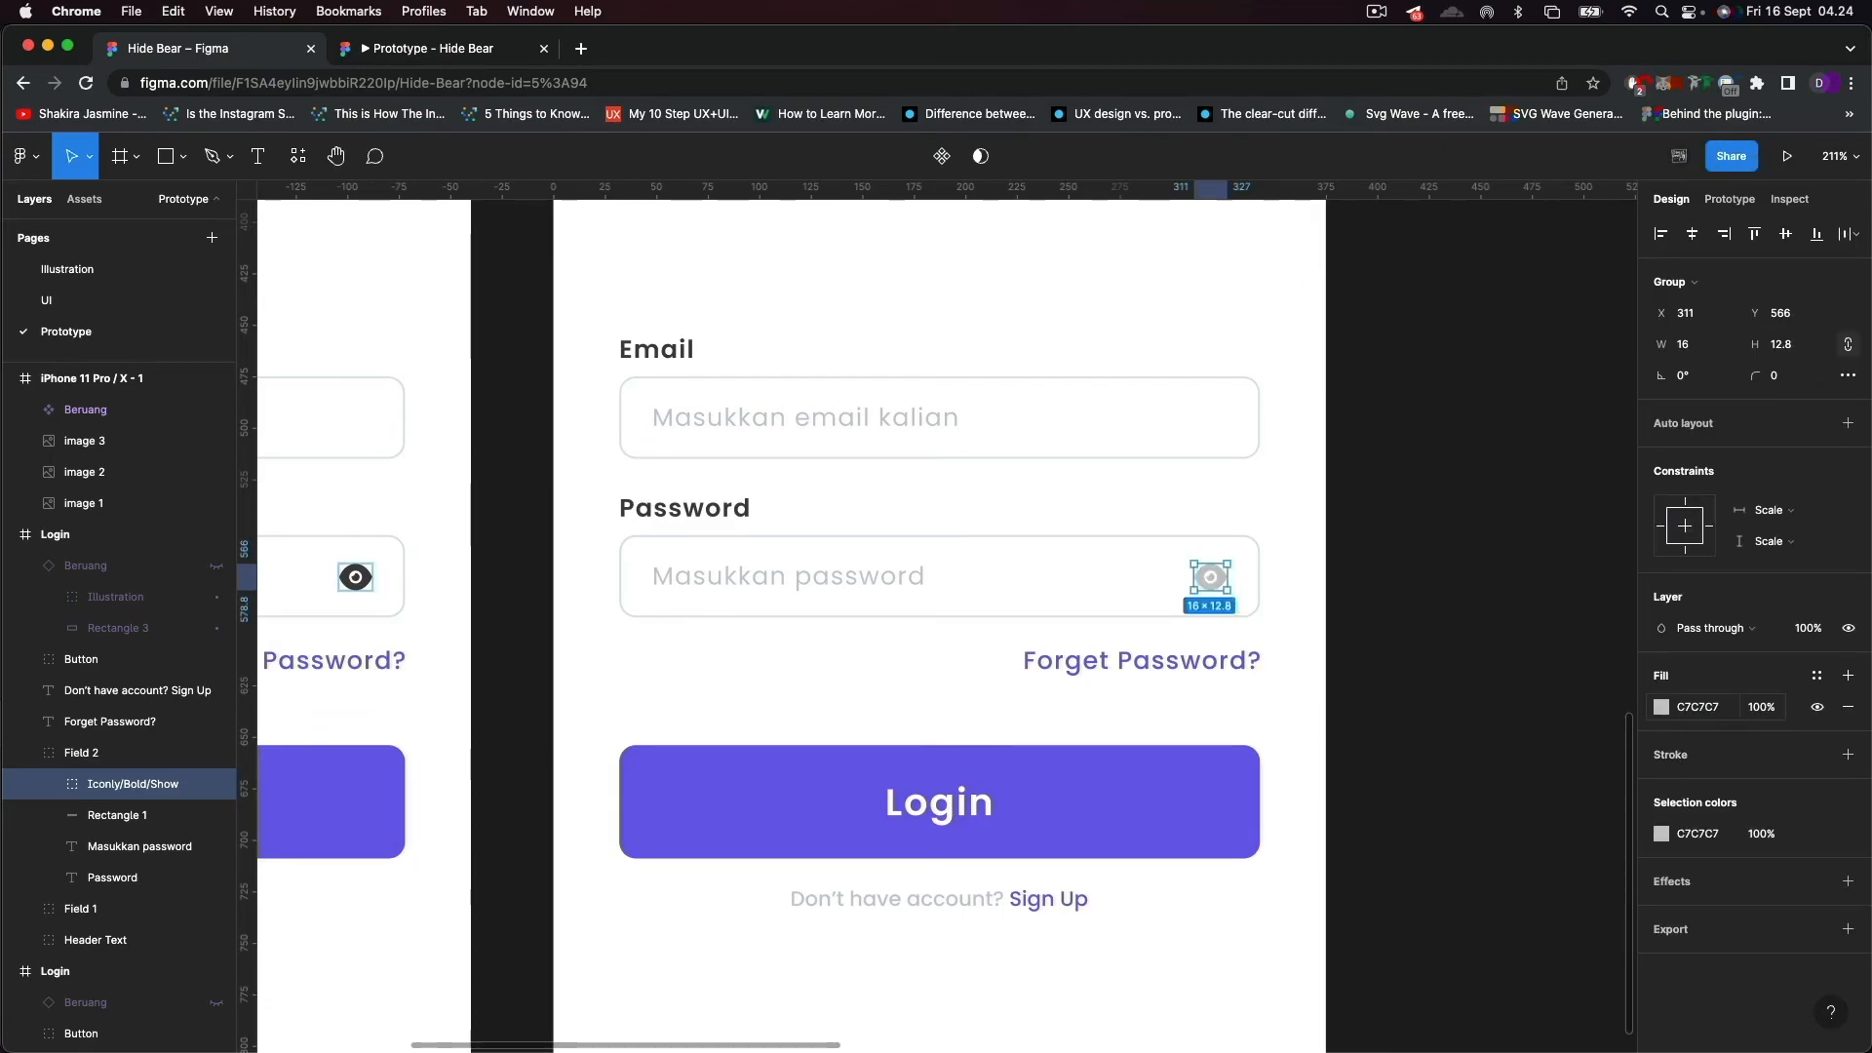
# Show the Beruang instance in the duplicated Login frame again.
pyautogui.click(1398, 806)
pyautogui.scroll(-3, 1207, 633)
pyautogui.scroll(-2, 1205, 629)
pyautogui.moveTo(876, 747); pyautogui.dragTo(1014, 813)
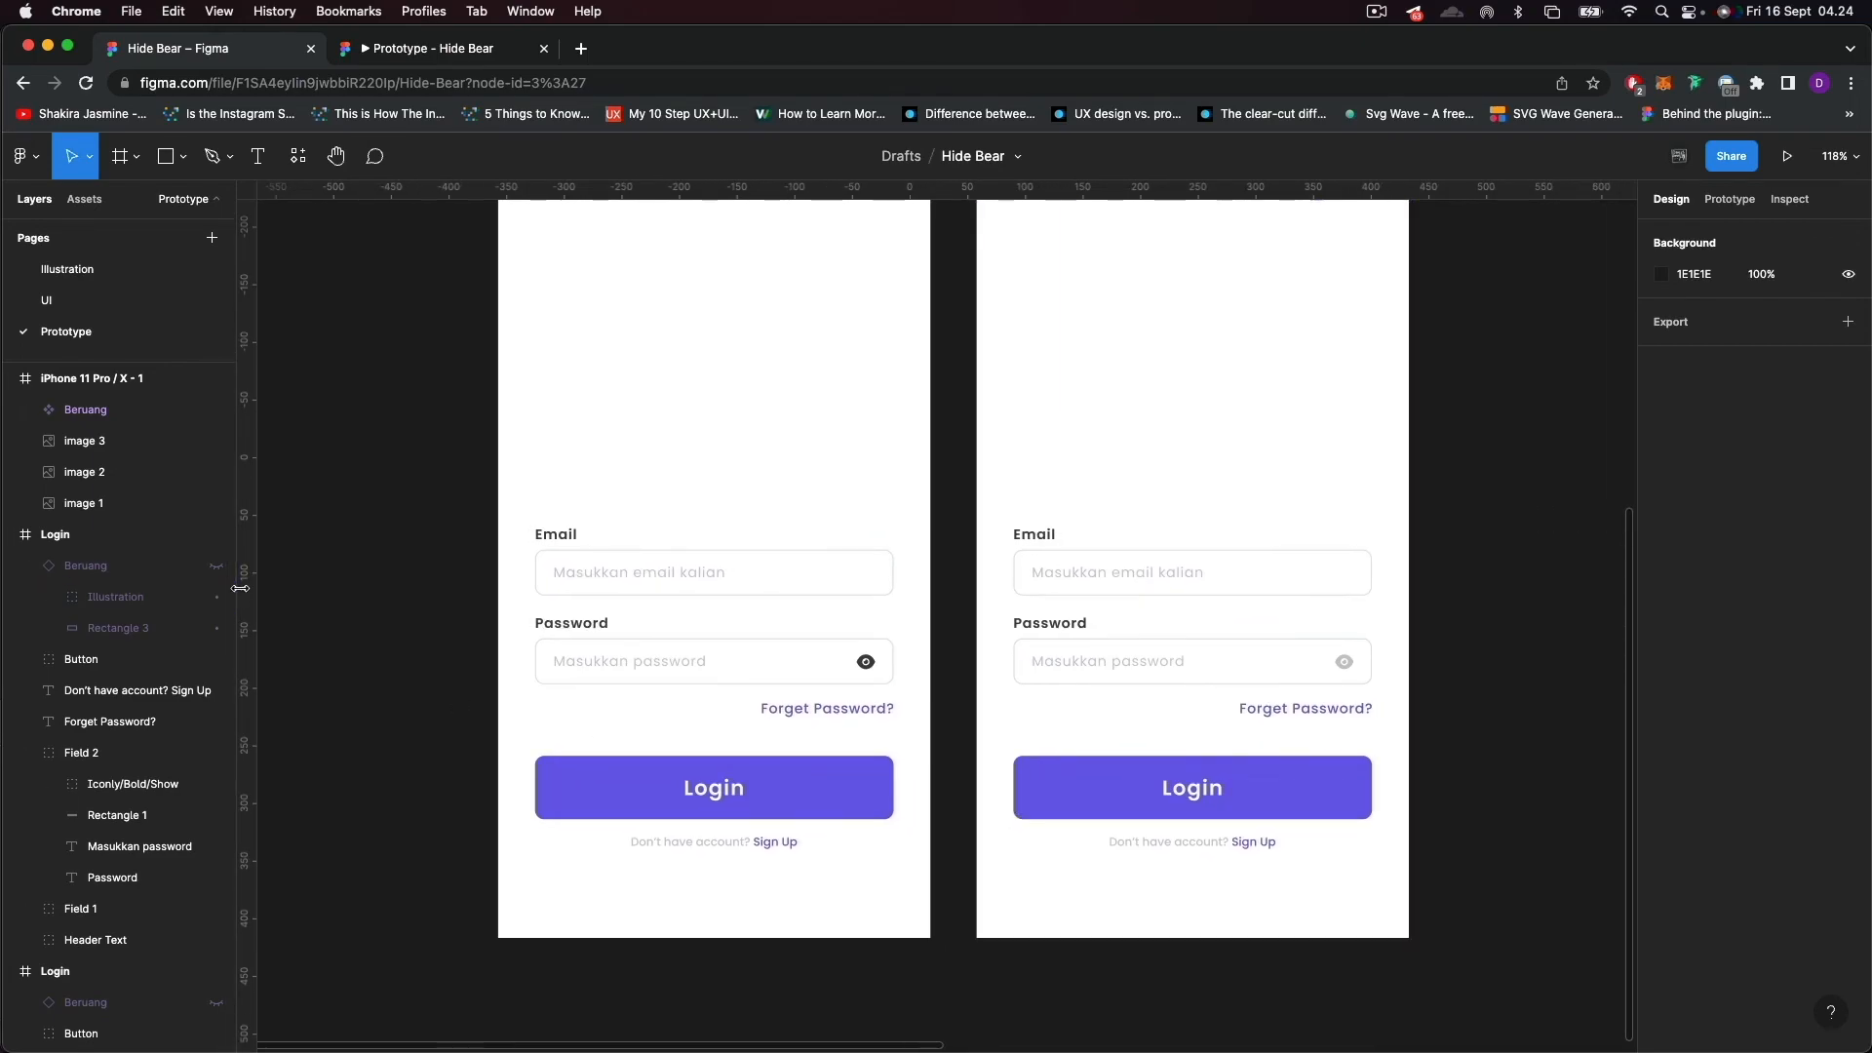
pyautogui.click(216, 565)
# Link the original frame's password eye icon to the duplicated Login frame: on click, navigate to, Smart animate, ease out, 550 ms.
pyautogui.doubleClick(865, 662)
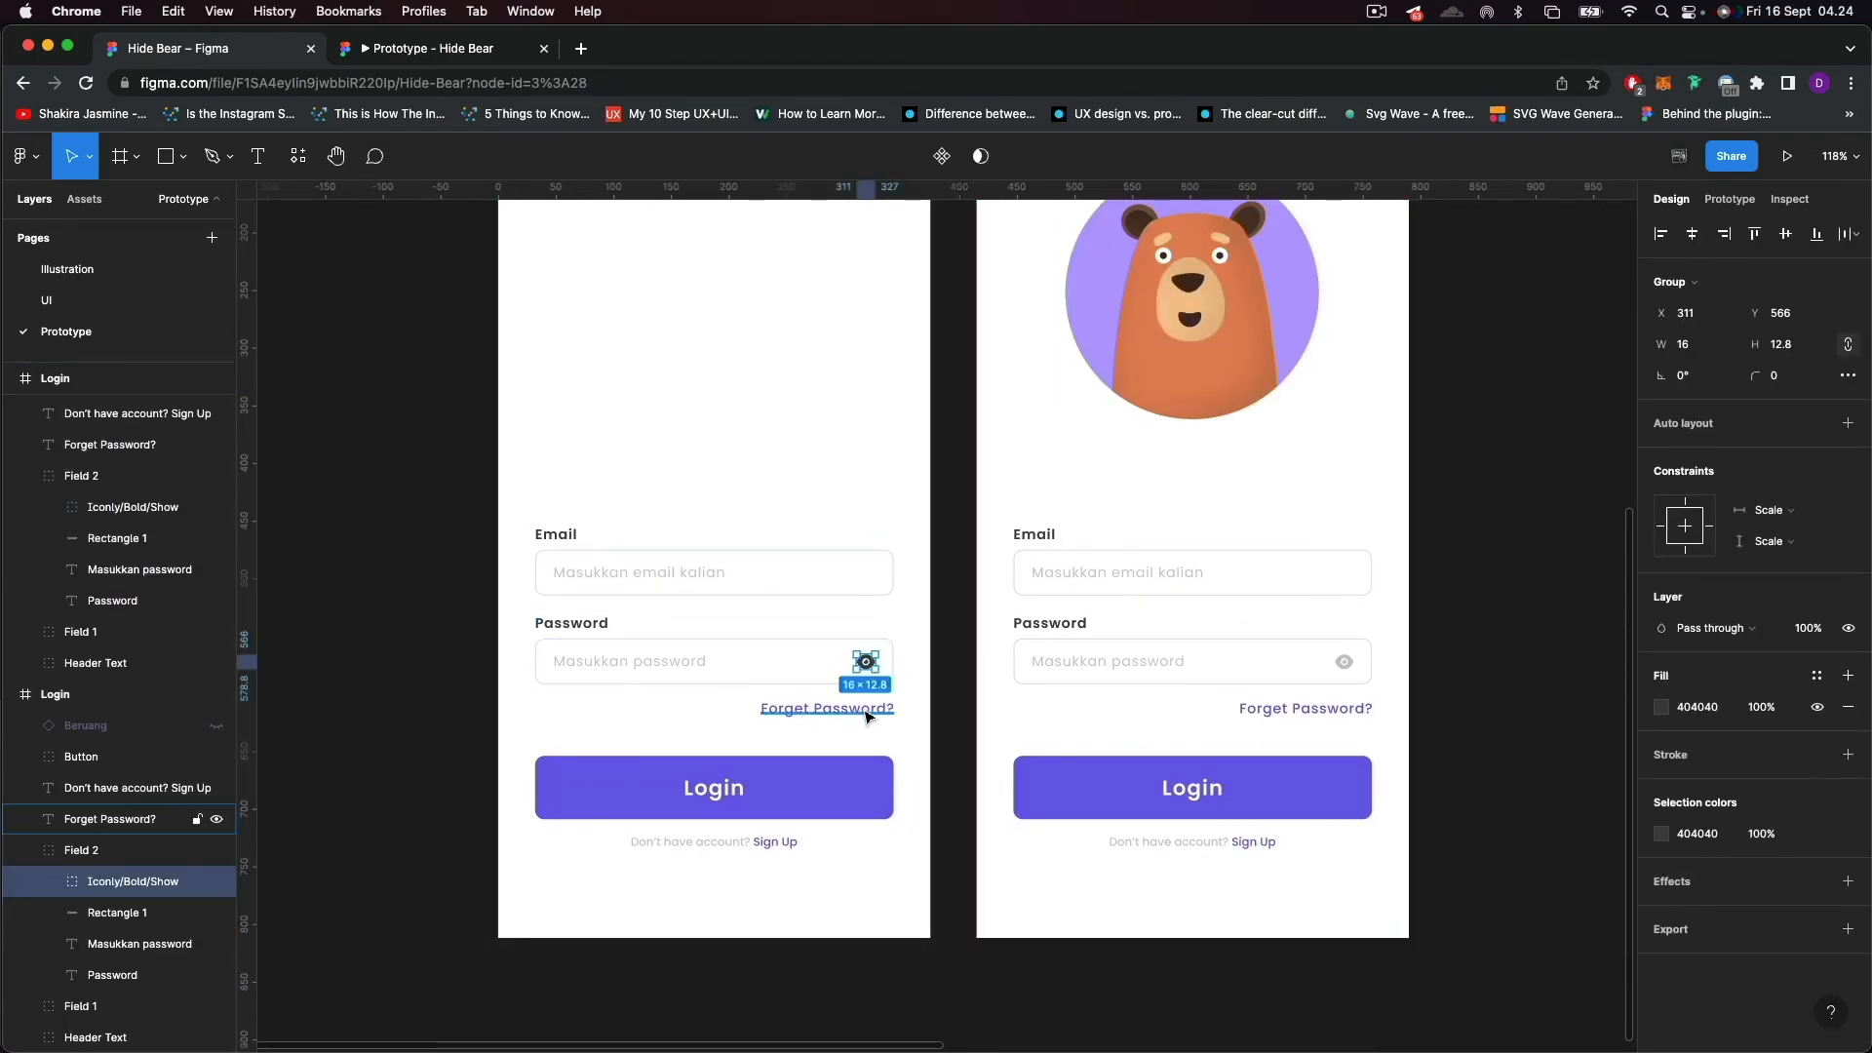
pyautogui.scroll(3, 865, 662)
pyautogui.scroll(2, 872, 667)
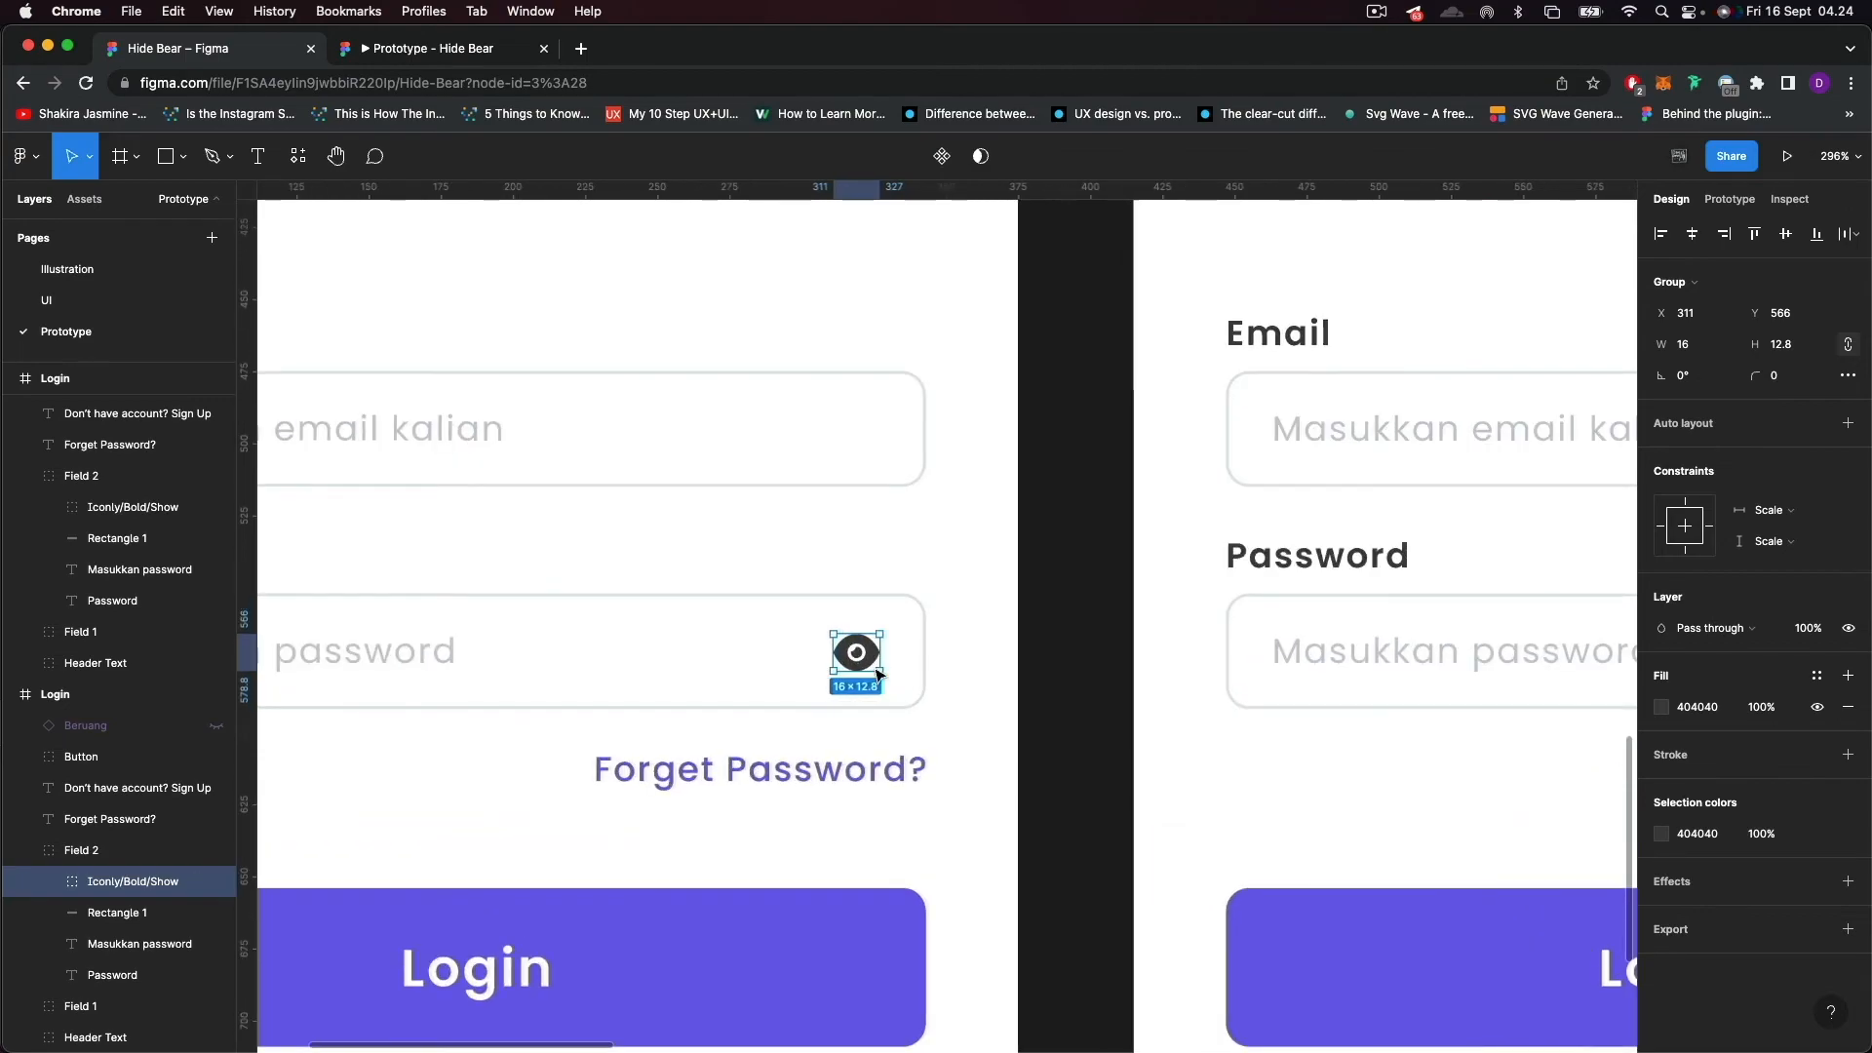
pyautogui.click(1738, 201)
pyautogui.scroll(-3, 1217, 581)
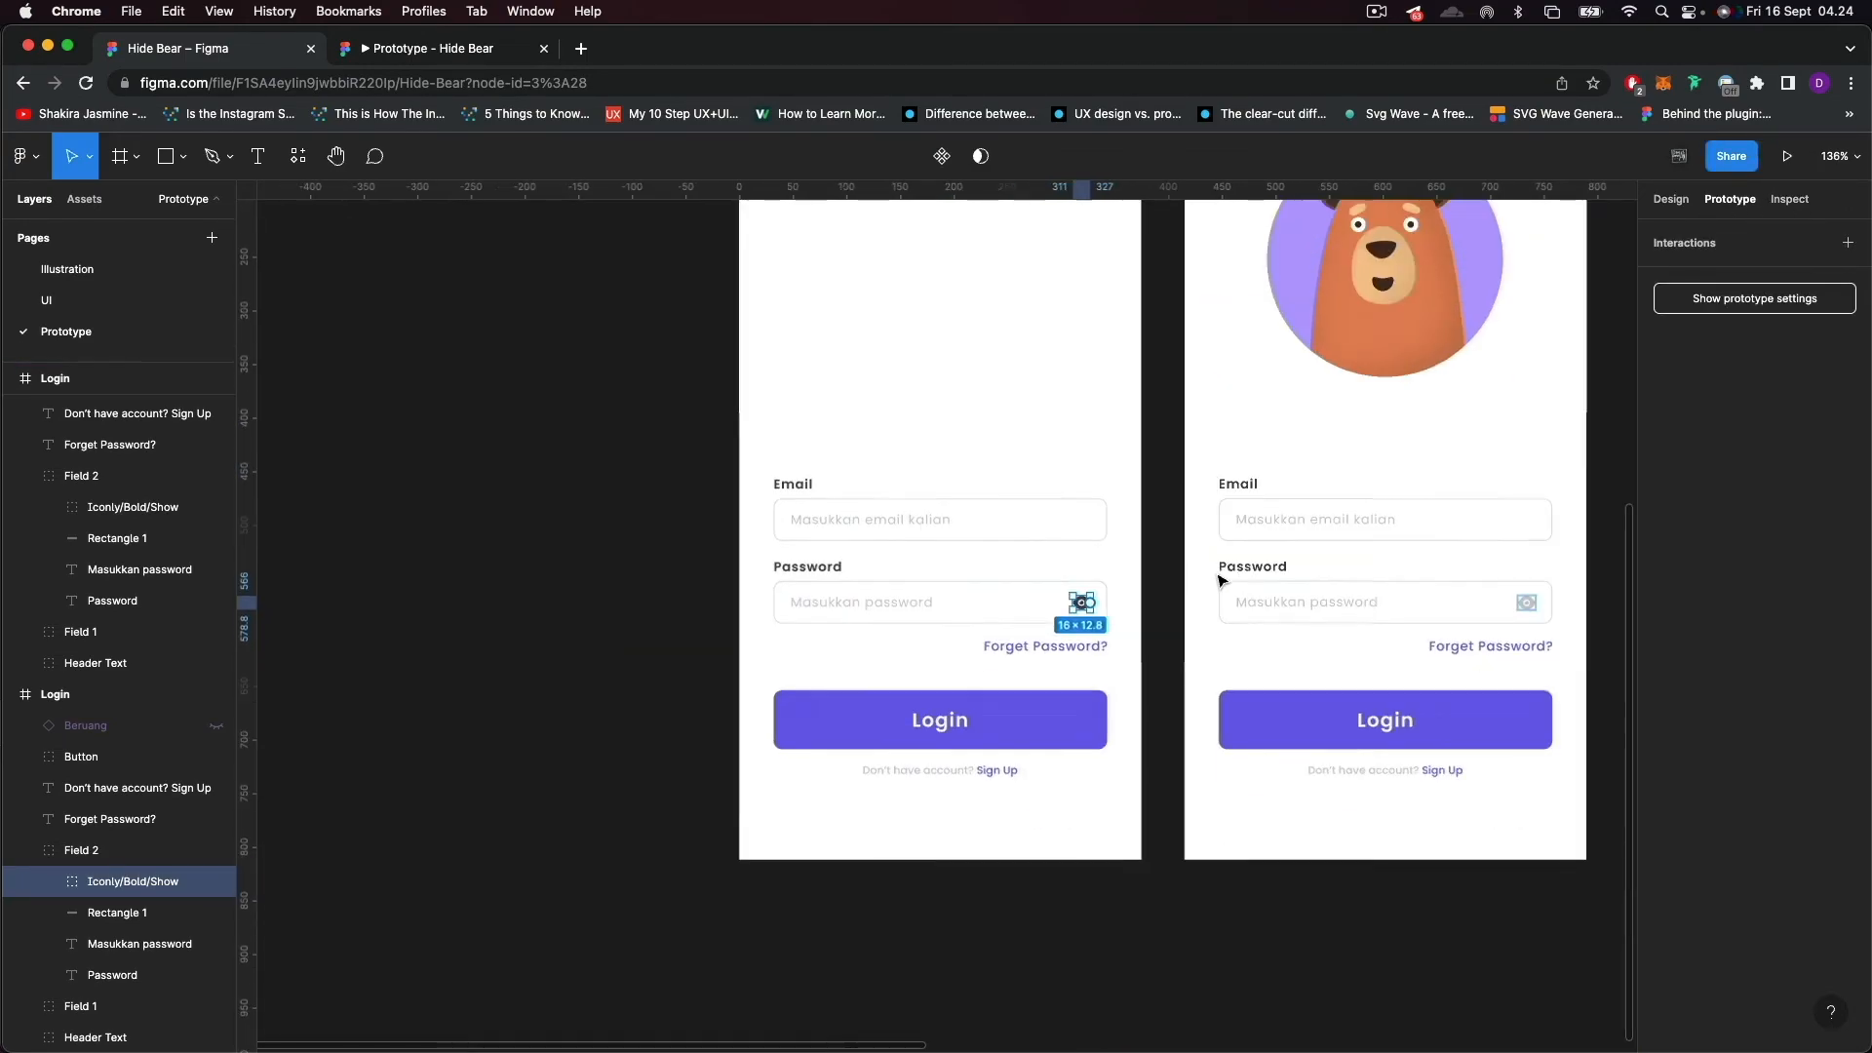
pyautogui.scroll(-2, 1217, 581)
pyautogui.moveTo(834, 747); pyautogui.dragTo(958, 578)
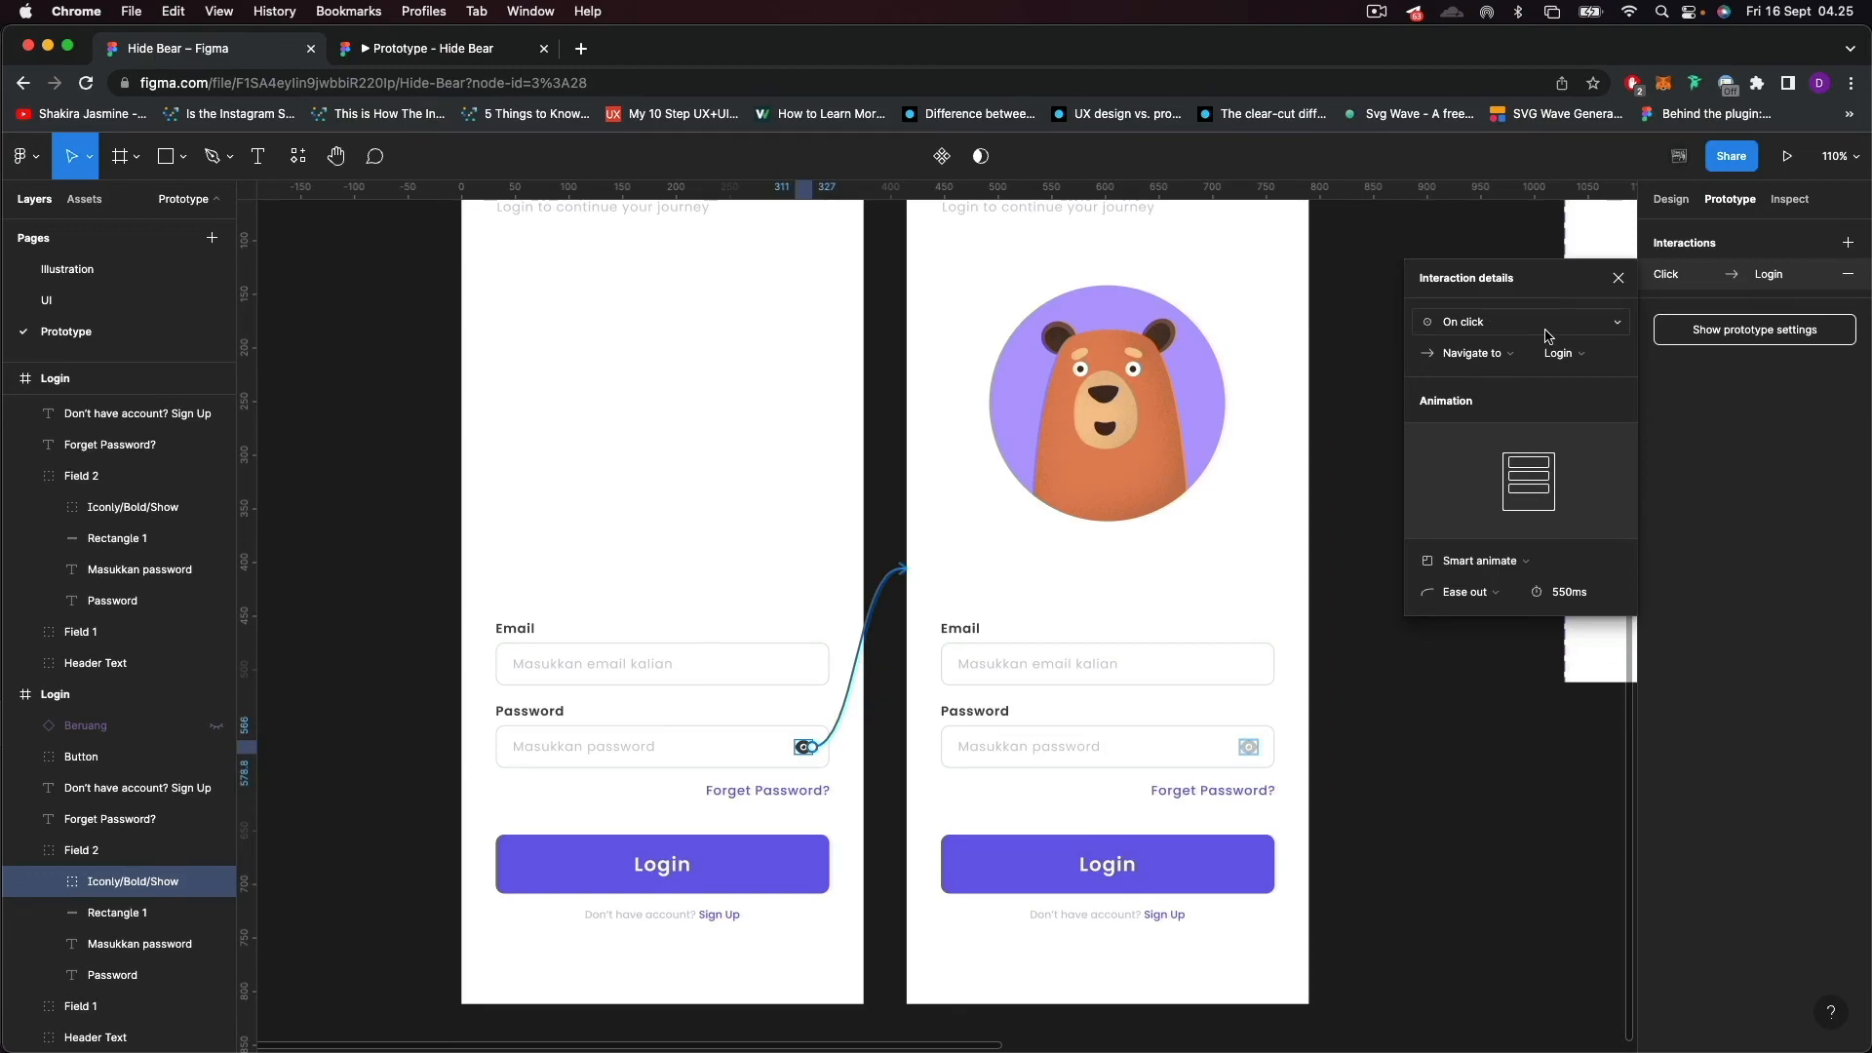
# Rename the duplicated Login frame as Login 2 and review the destination of the eye icon's interaction.
pyautogui.scroll(5, 996, 448)
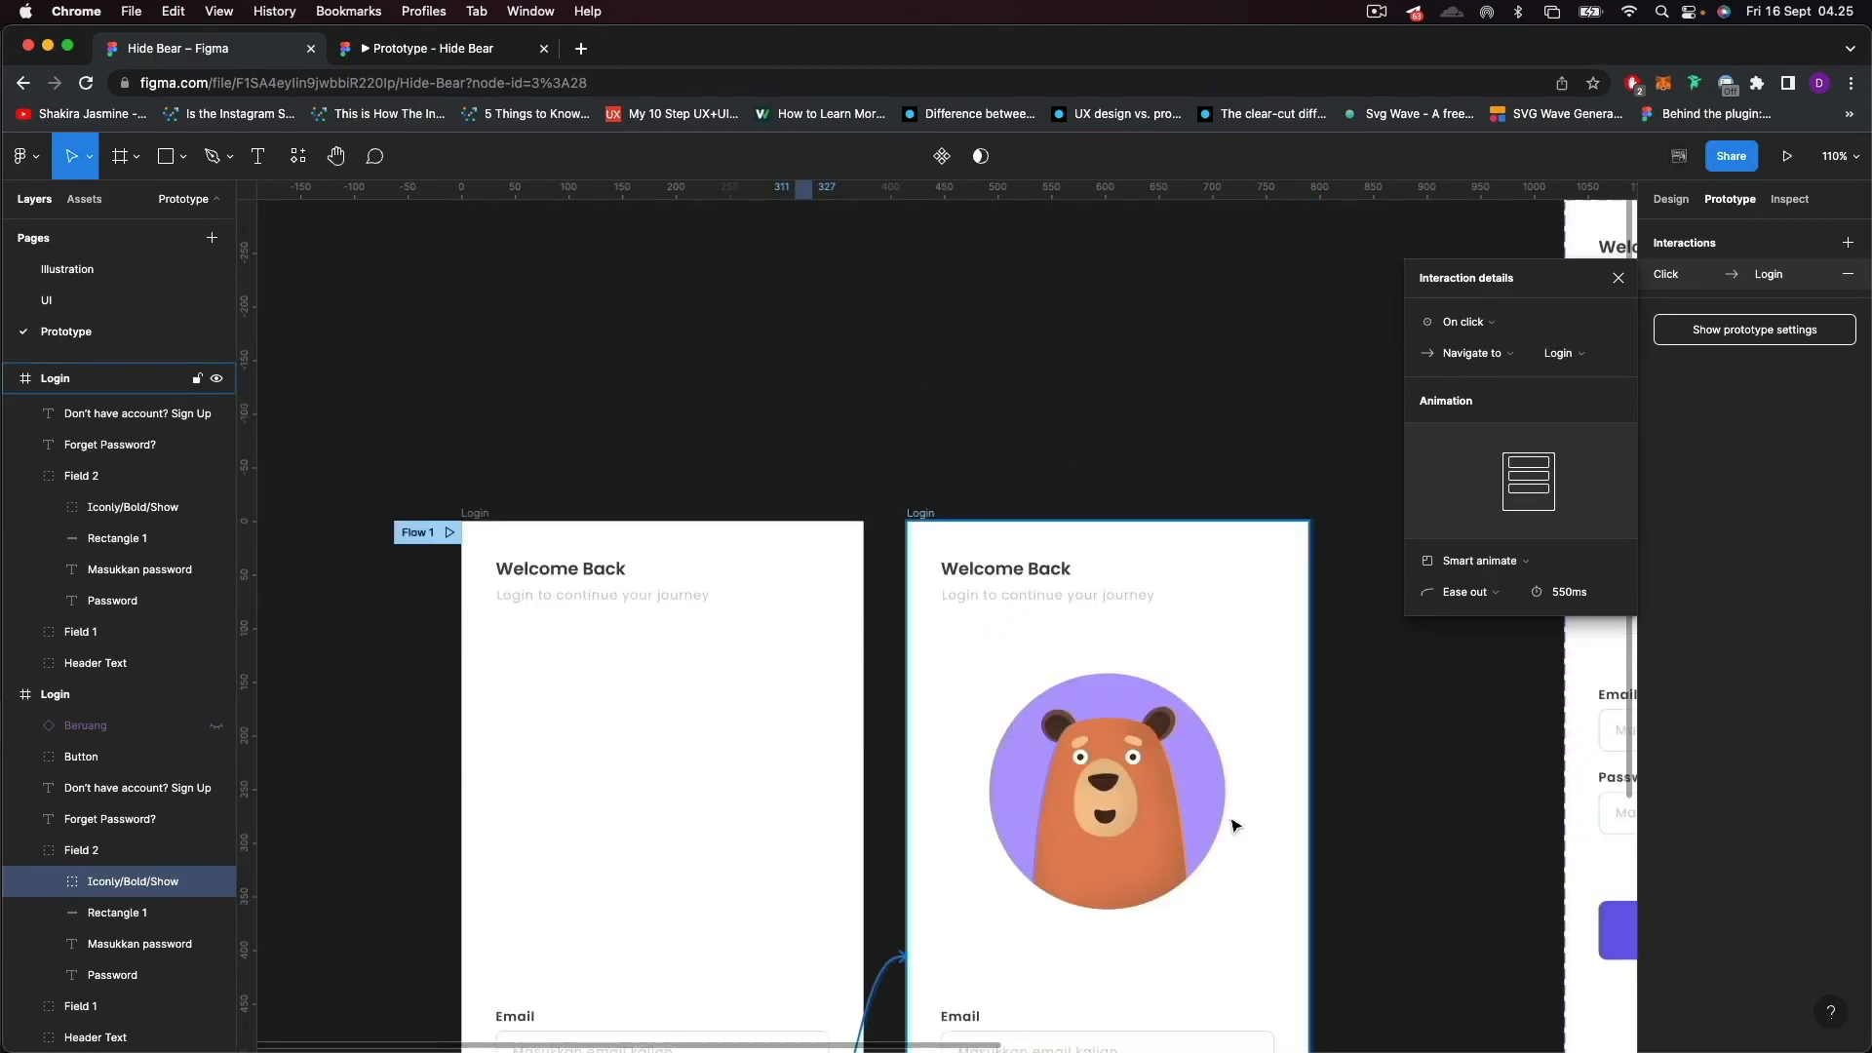
pyautogui.scroll(-4, 1126, 815)
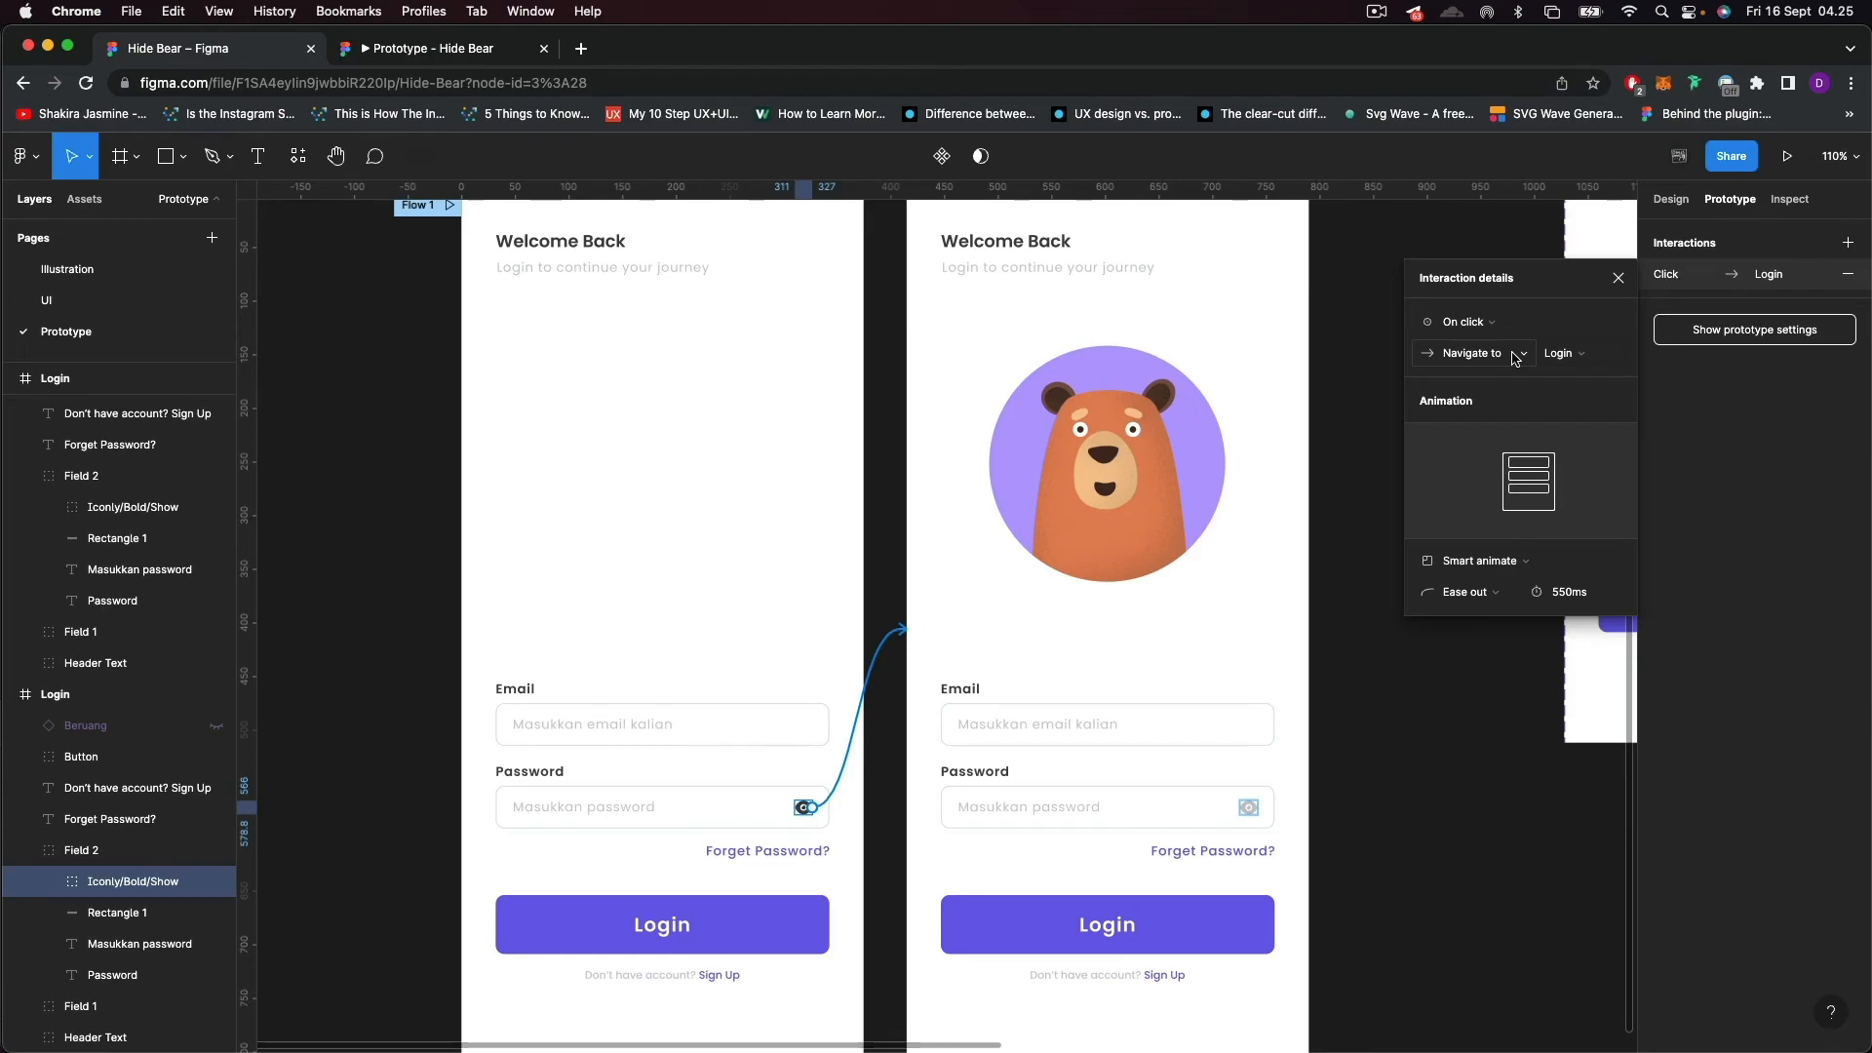
pyautogui.scroll(3, 968, 484)
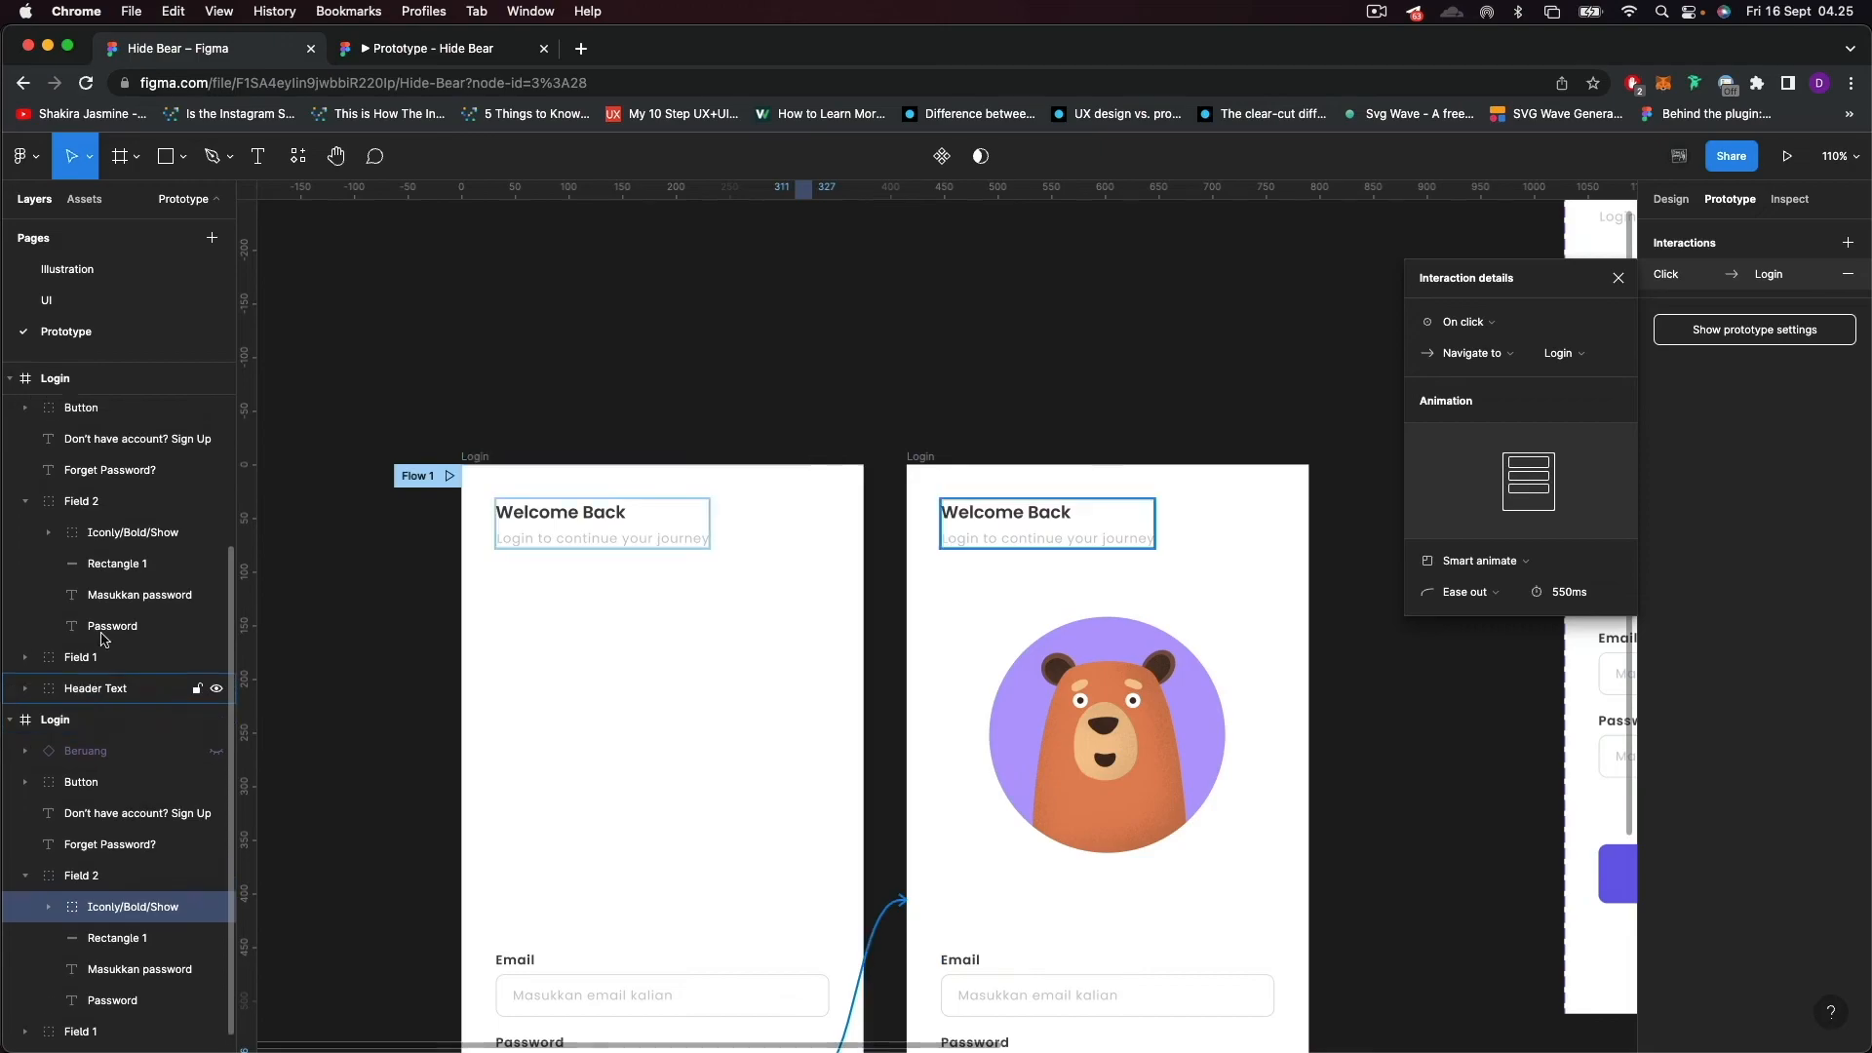
pyautogui.doubleClick(82, 382)
pyautogui.press('Right')
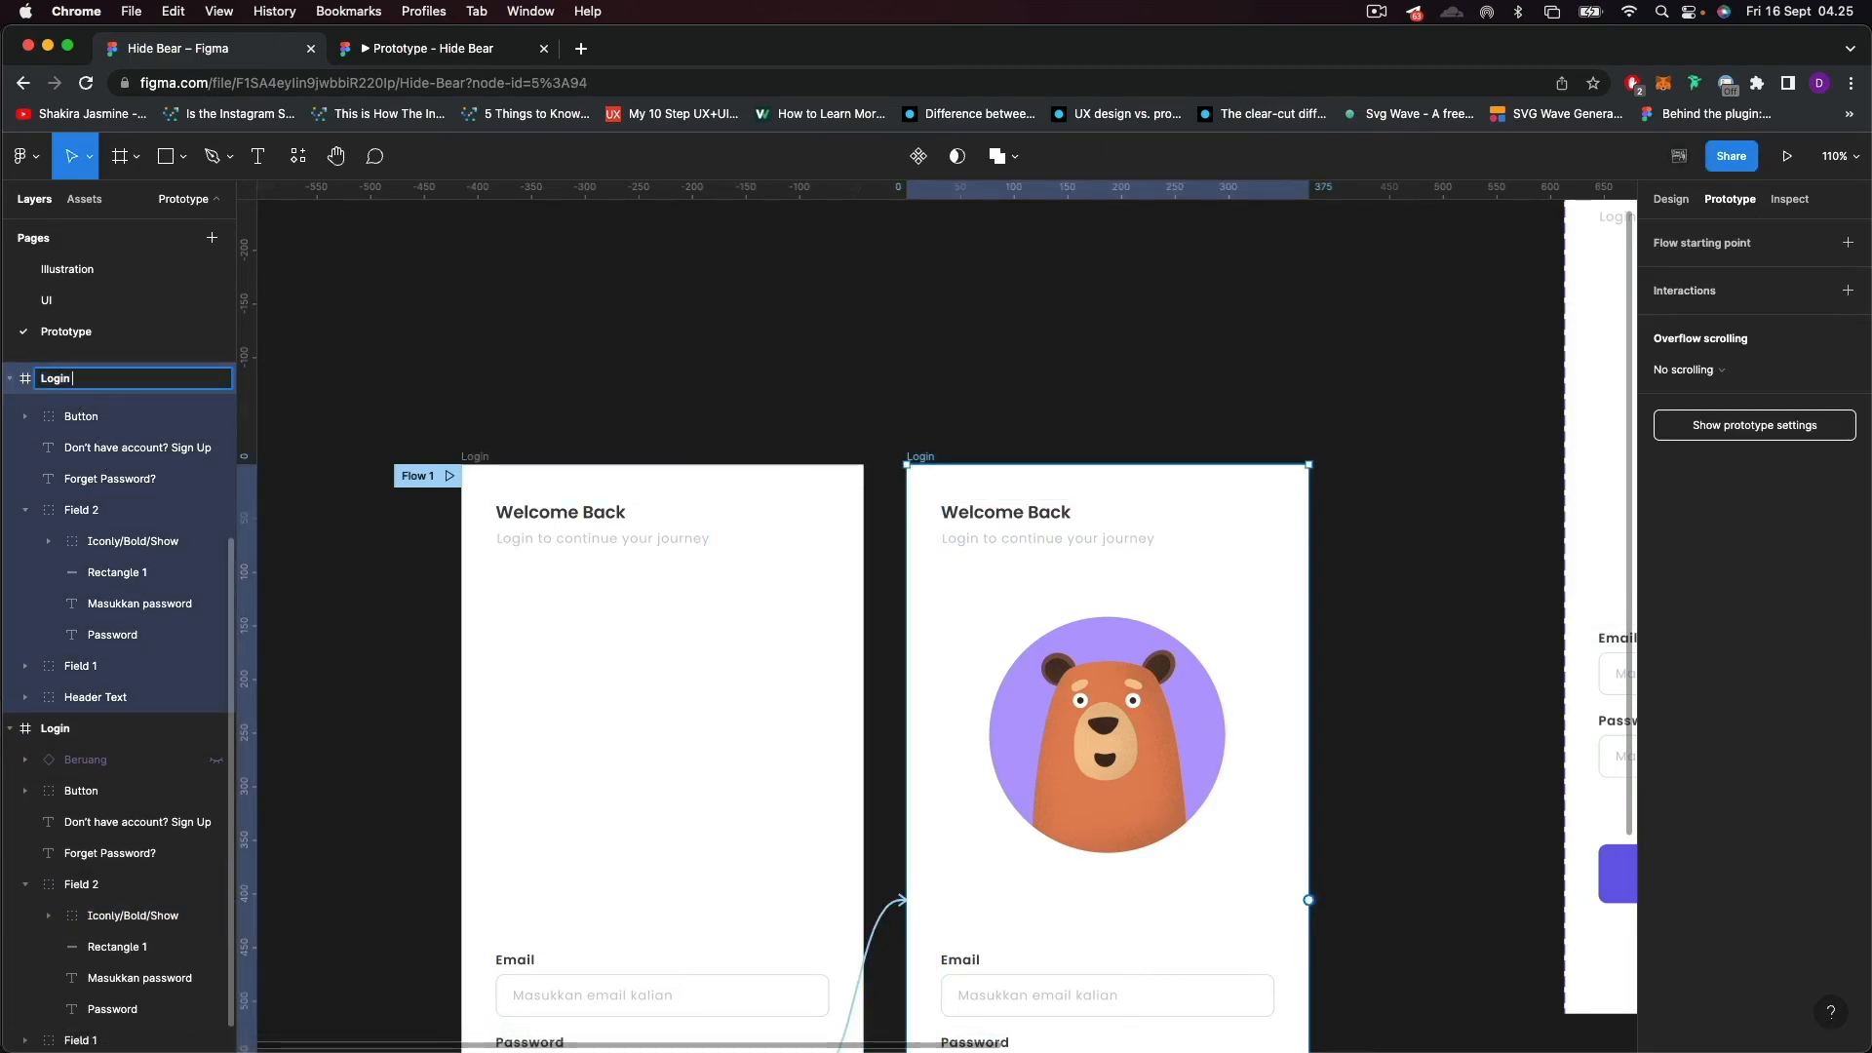
pyautogui.press('Return')
pyautogui.click(869, 941)
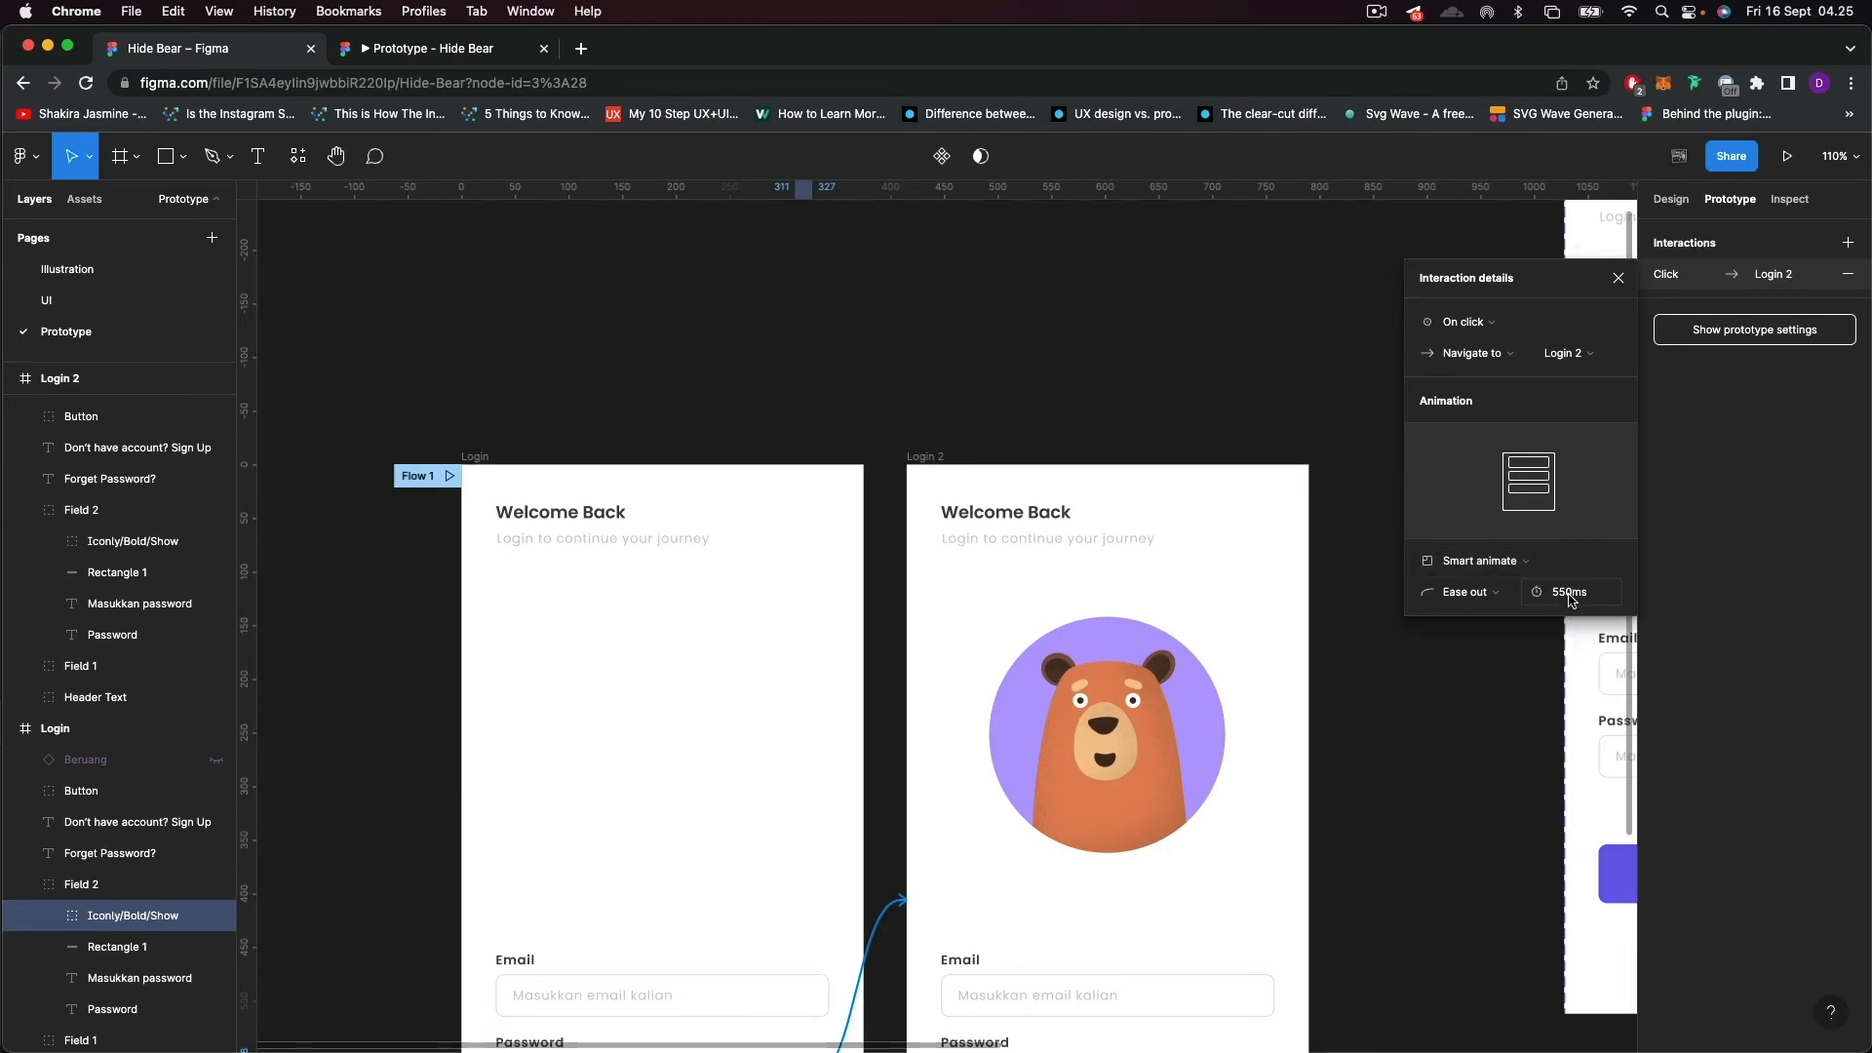
pyautogui.click(1618, 277)
# Examine the three Beruang variants alongside the two Login frames.
pyautogui.keyDown('ctrl'); pyautogui.scroll(-5, 1134, 544); pyautogui.keyUp('ctrl')
pyautogui.scroll(-3, 1133, 544)
pyautogui.click(1250, 737)
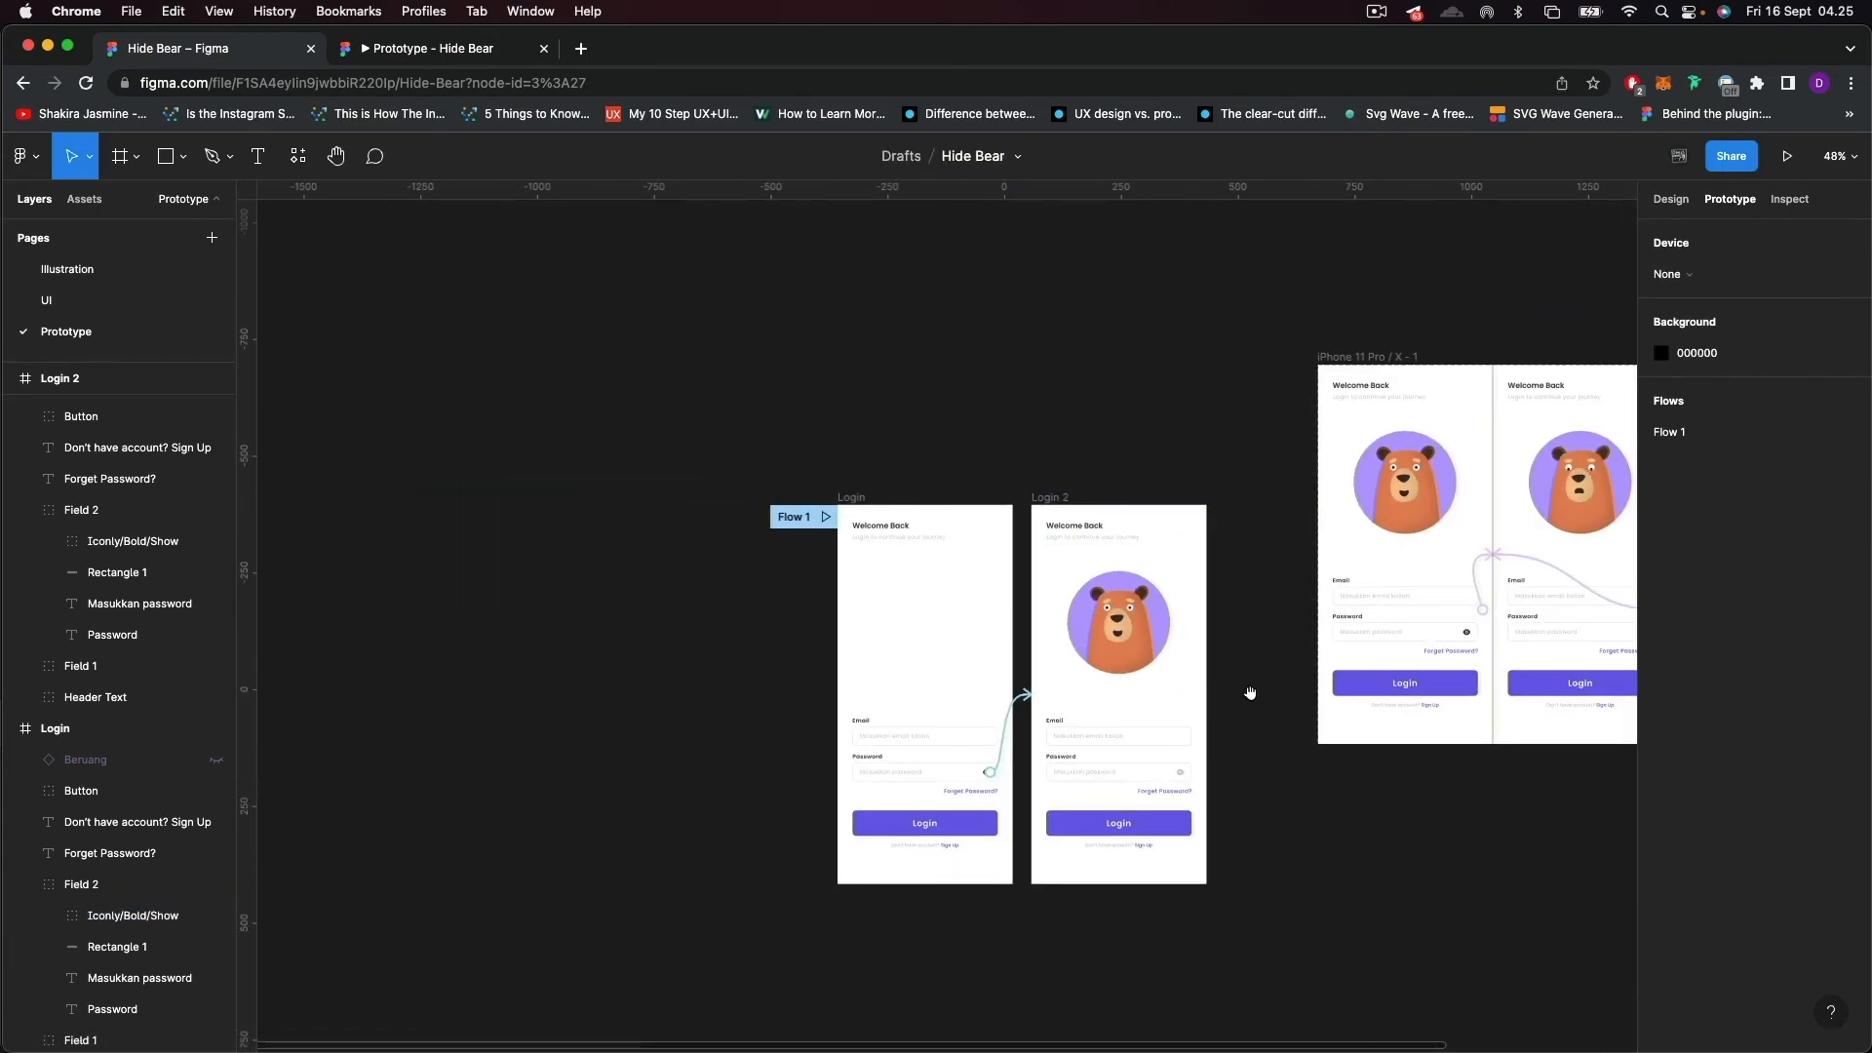
pyautogui.moveTo(1251, 695); pyautogui.dragTo(1174, 715)
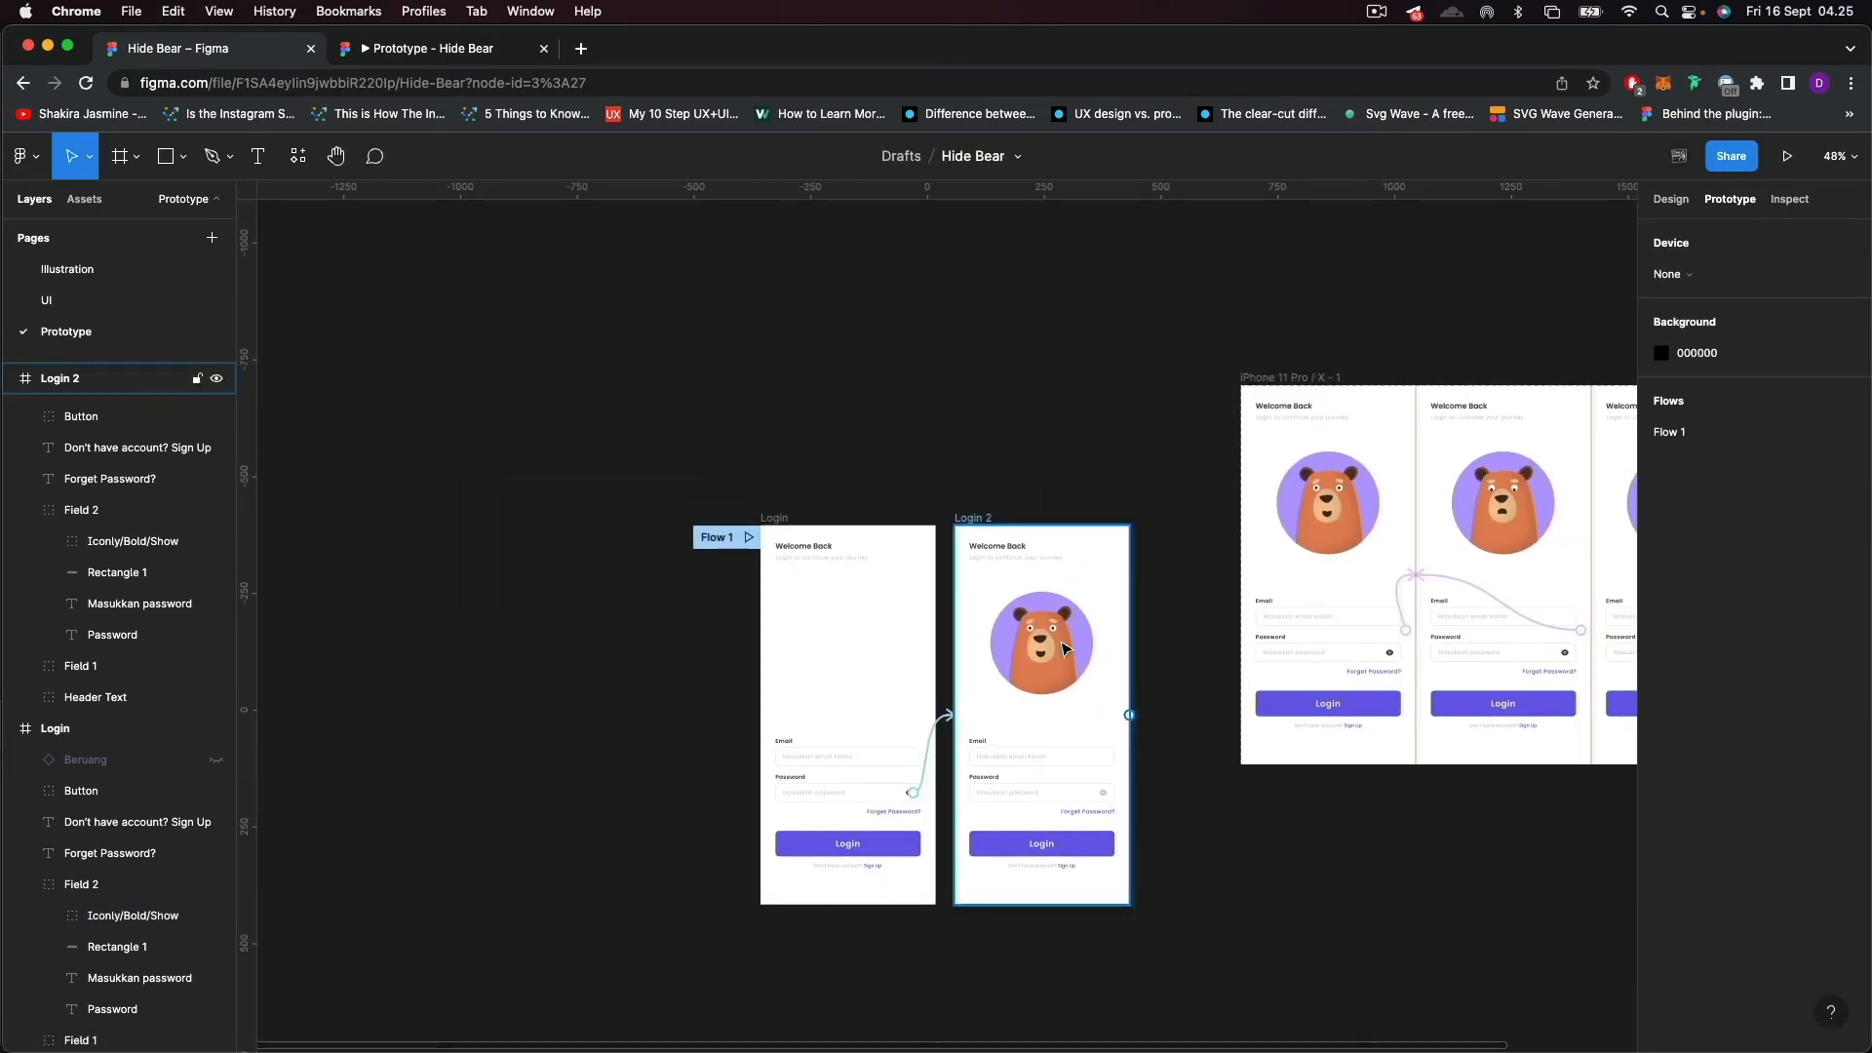
pyautogui.hscroll(5, 1198, 641)
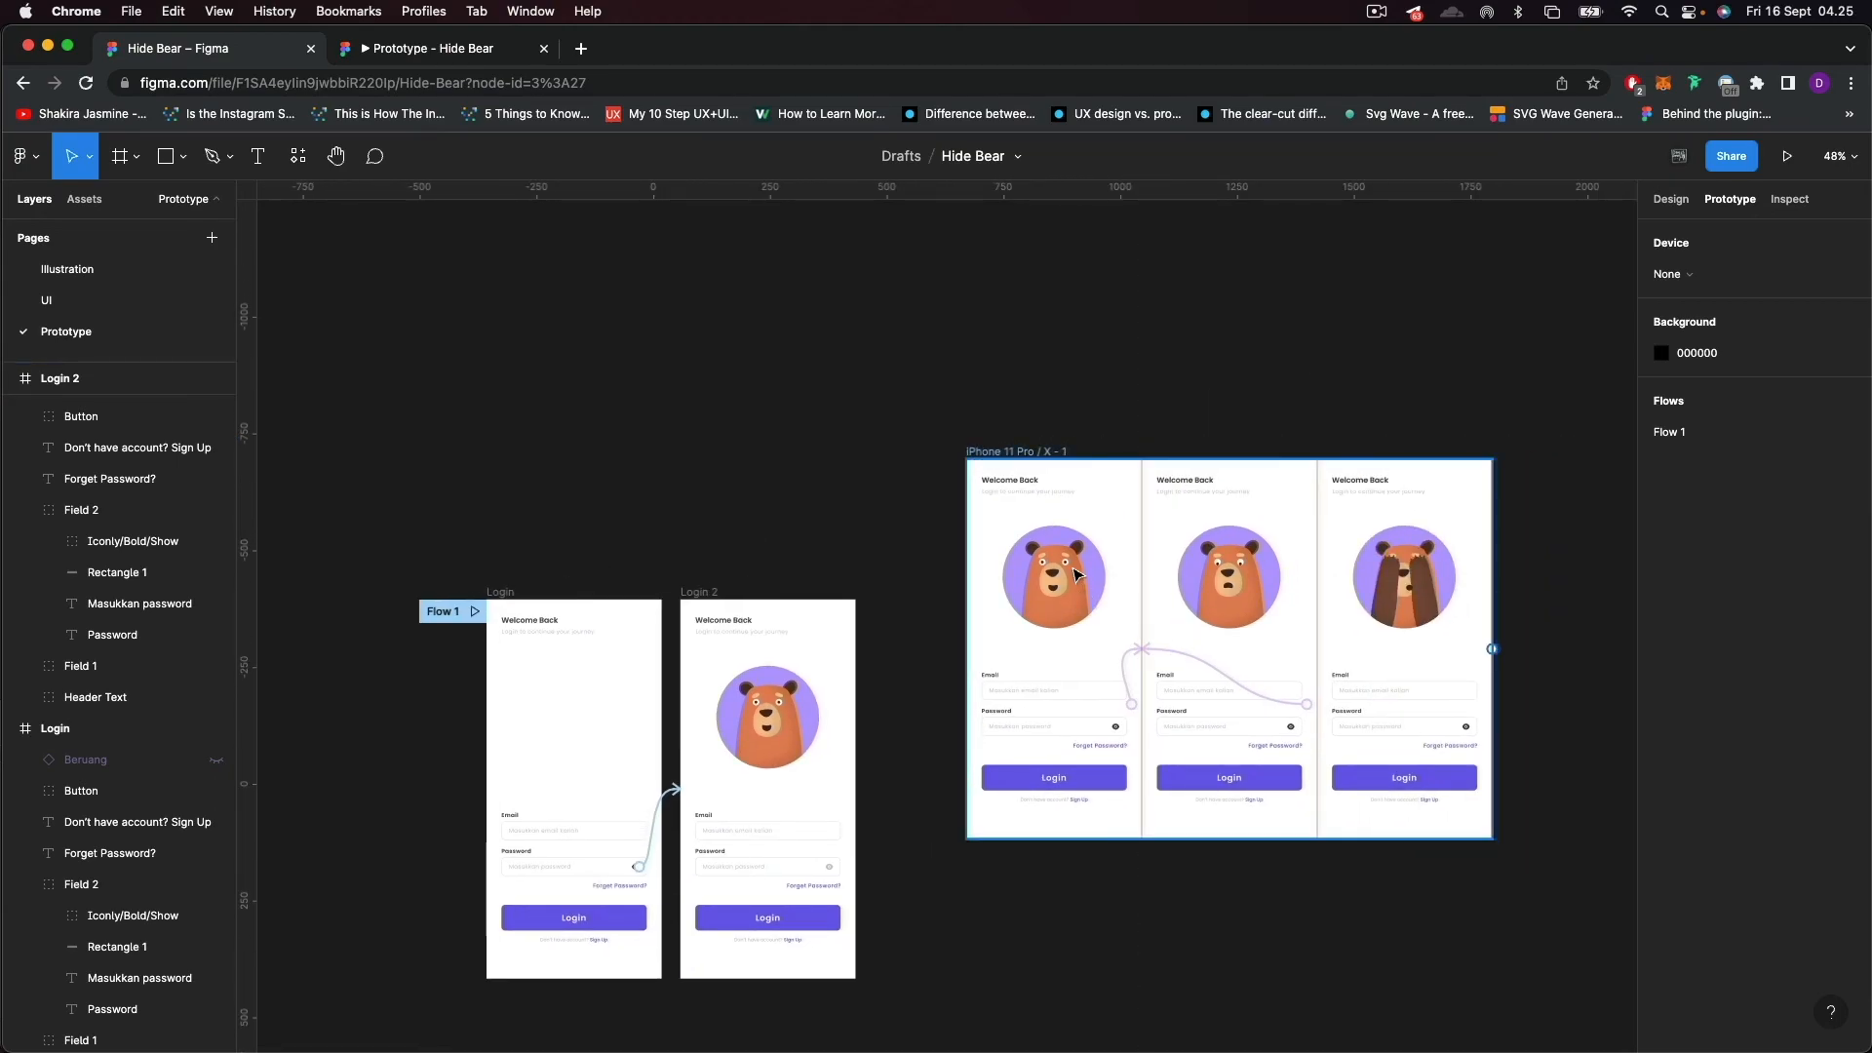
pyautogui.click(1048, 475)
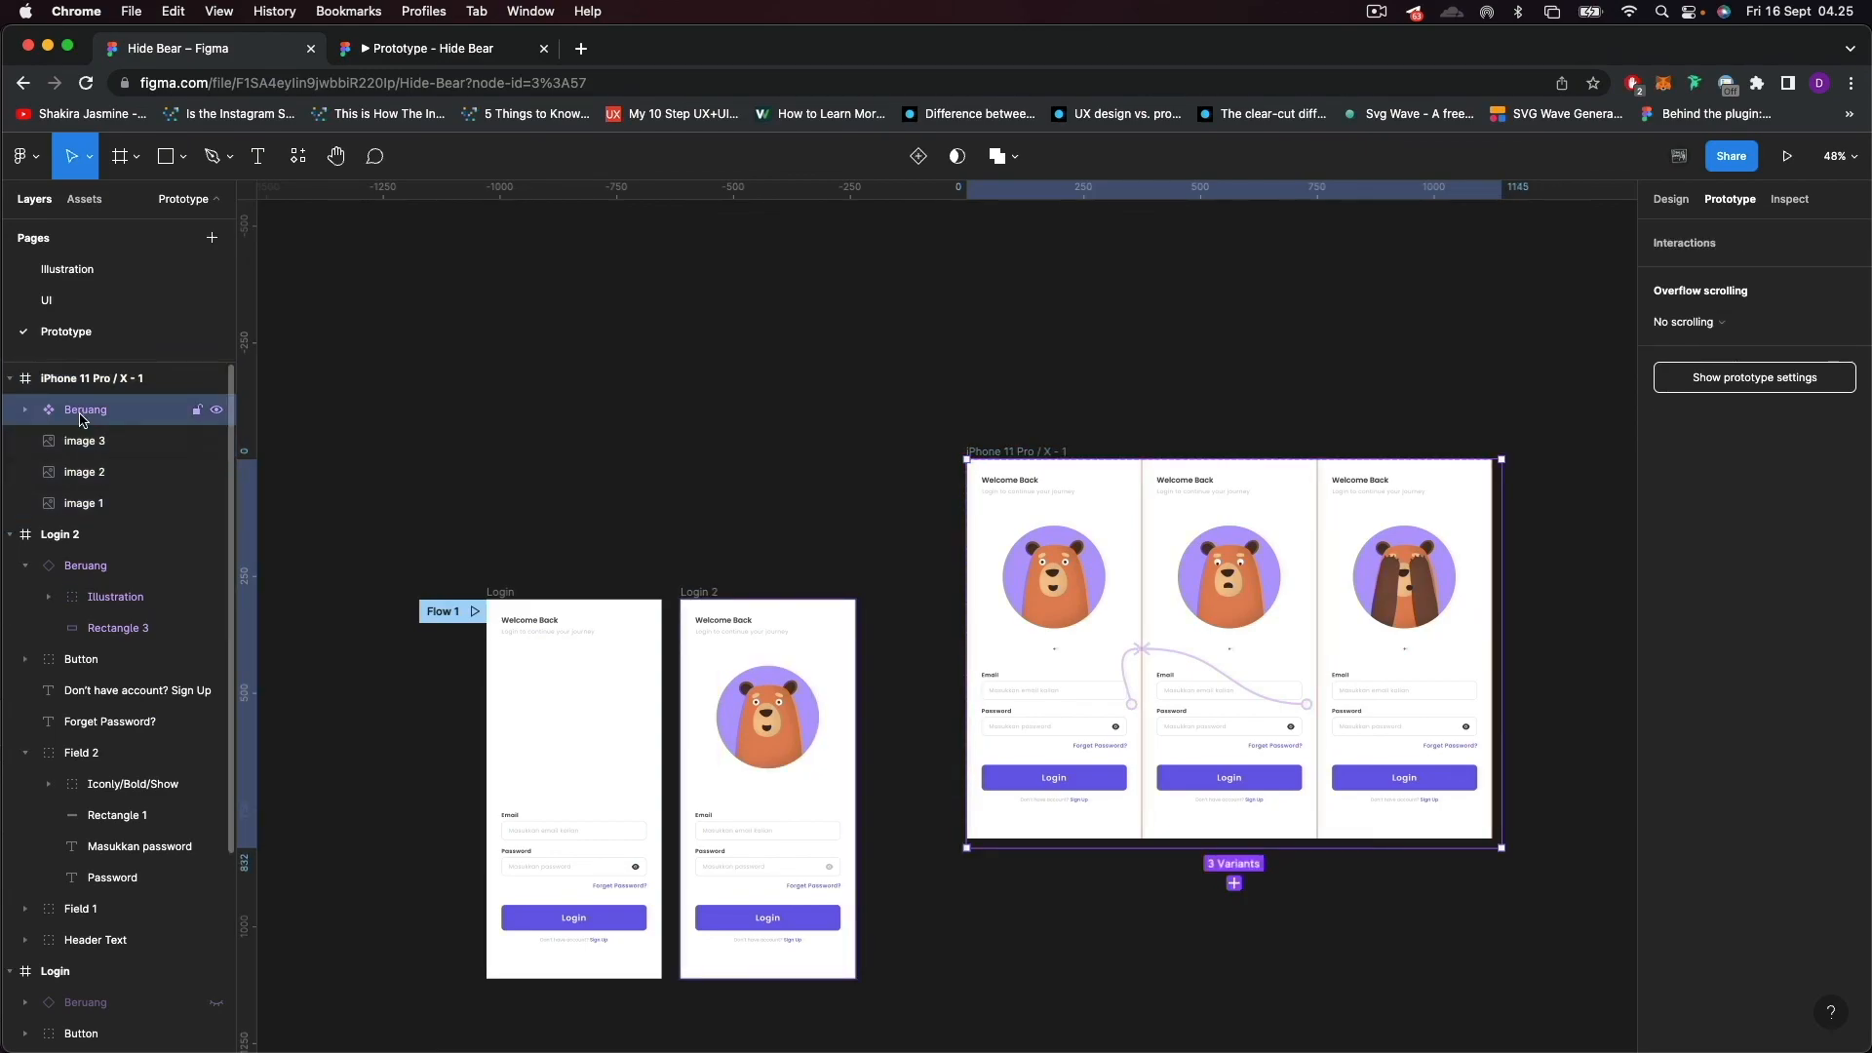
pyautogui.click(585, 413)
# Set Property 1 of the Beruang instance in the Login 2 frame to Hide.
pyautogui.click(770, 770)
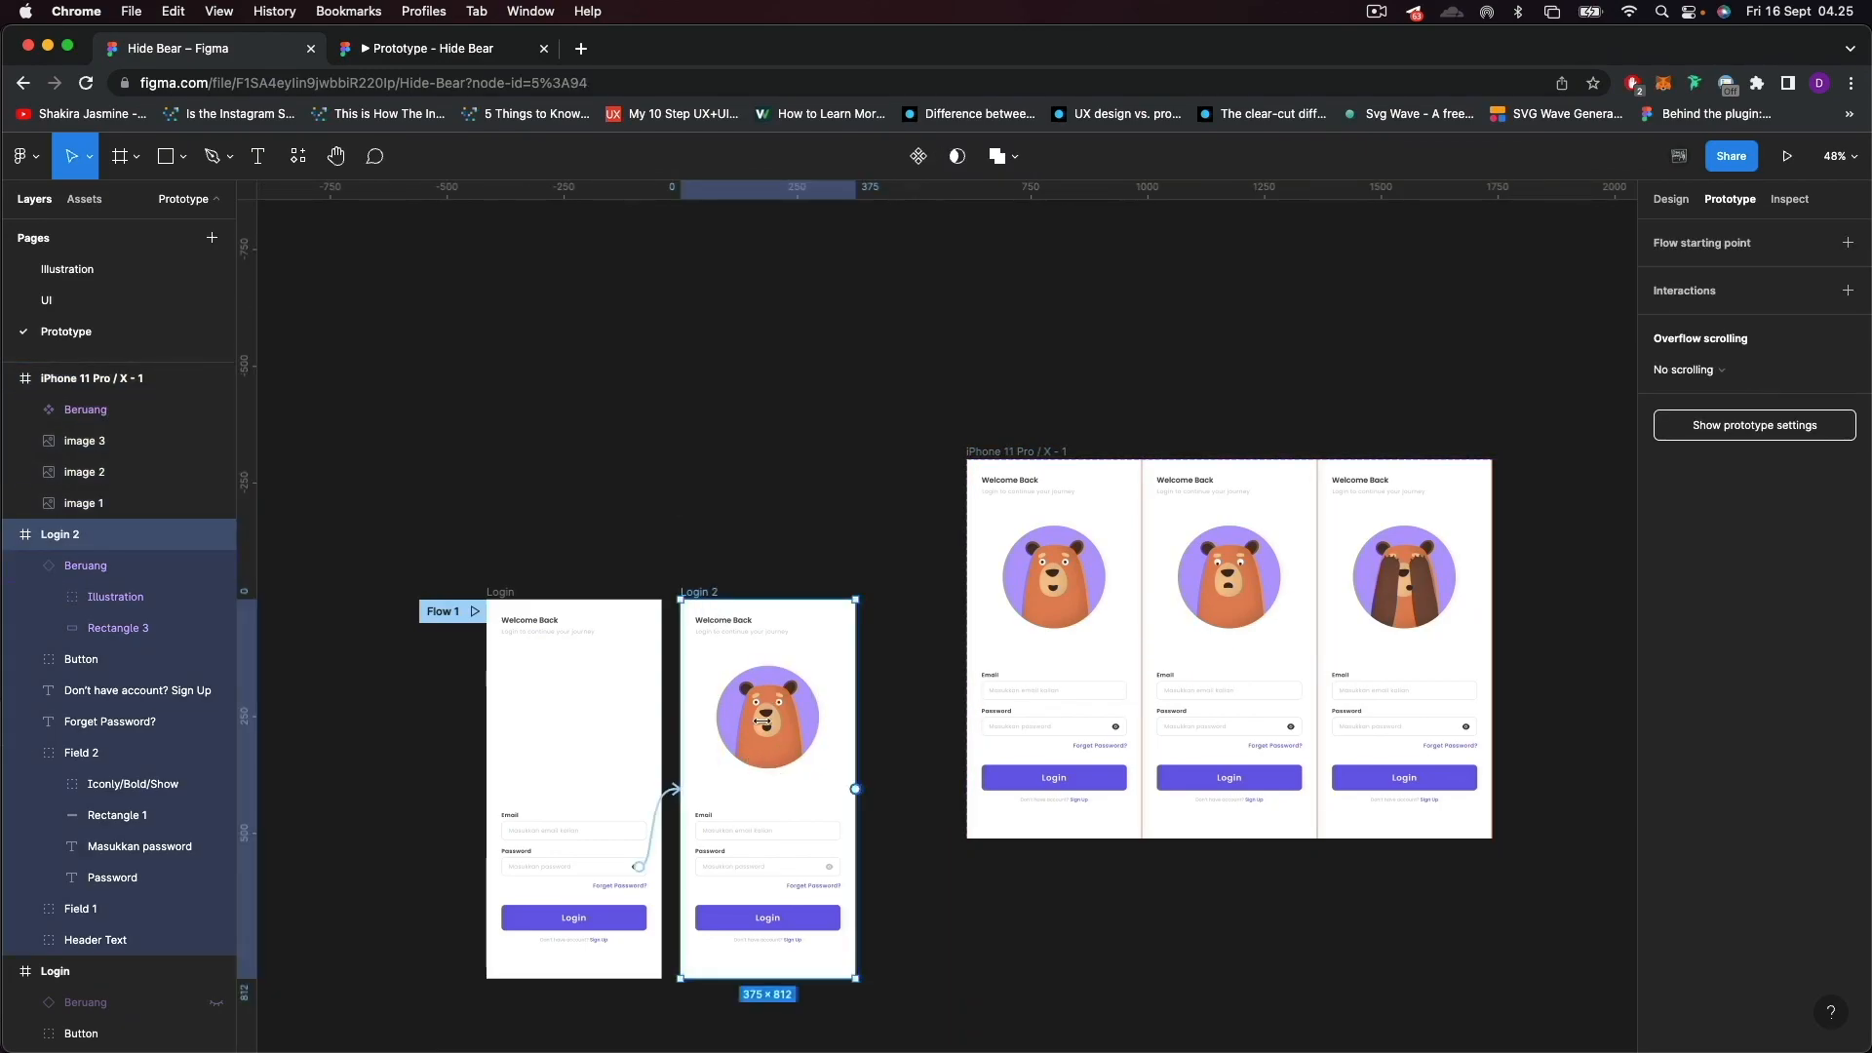
pyautogui.click(26, 565)
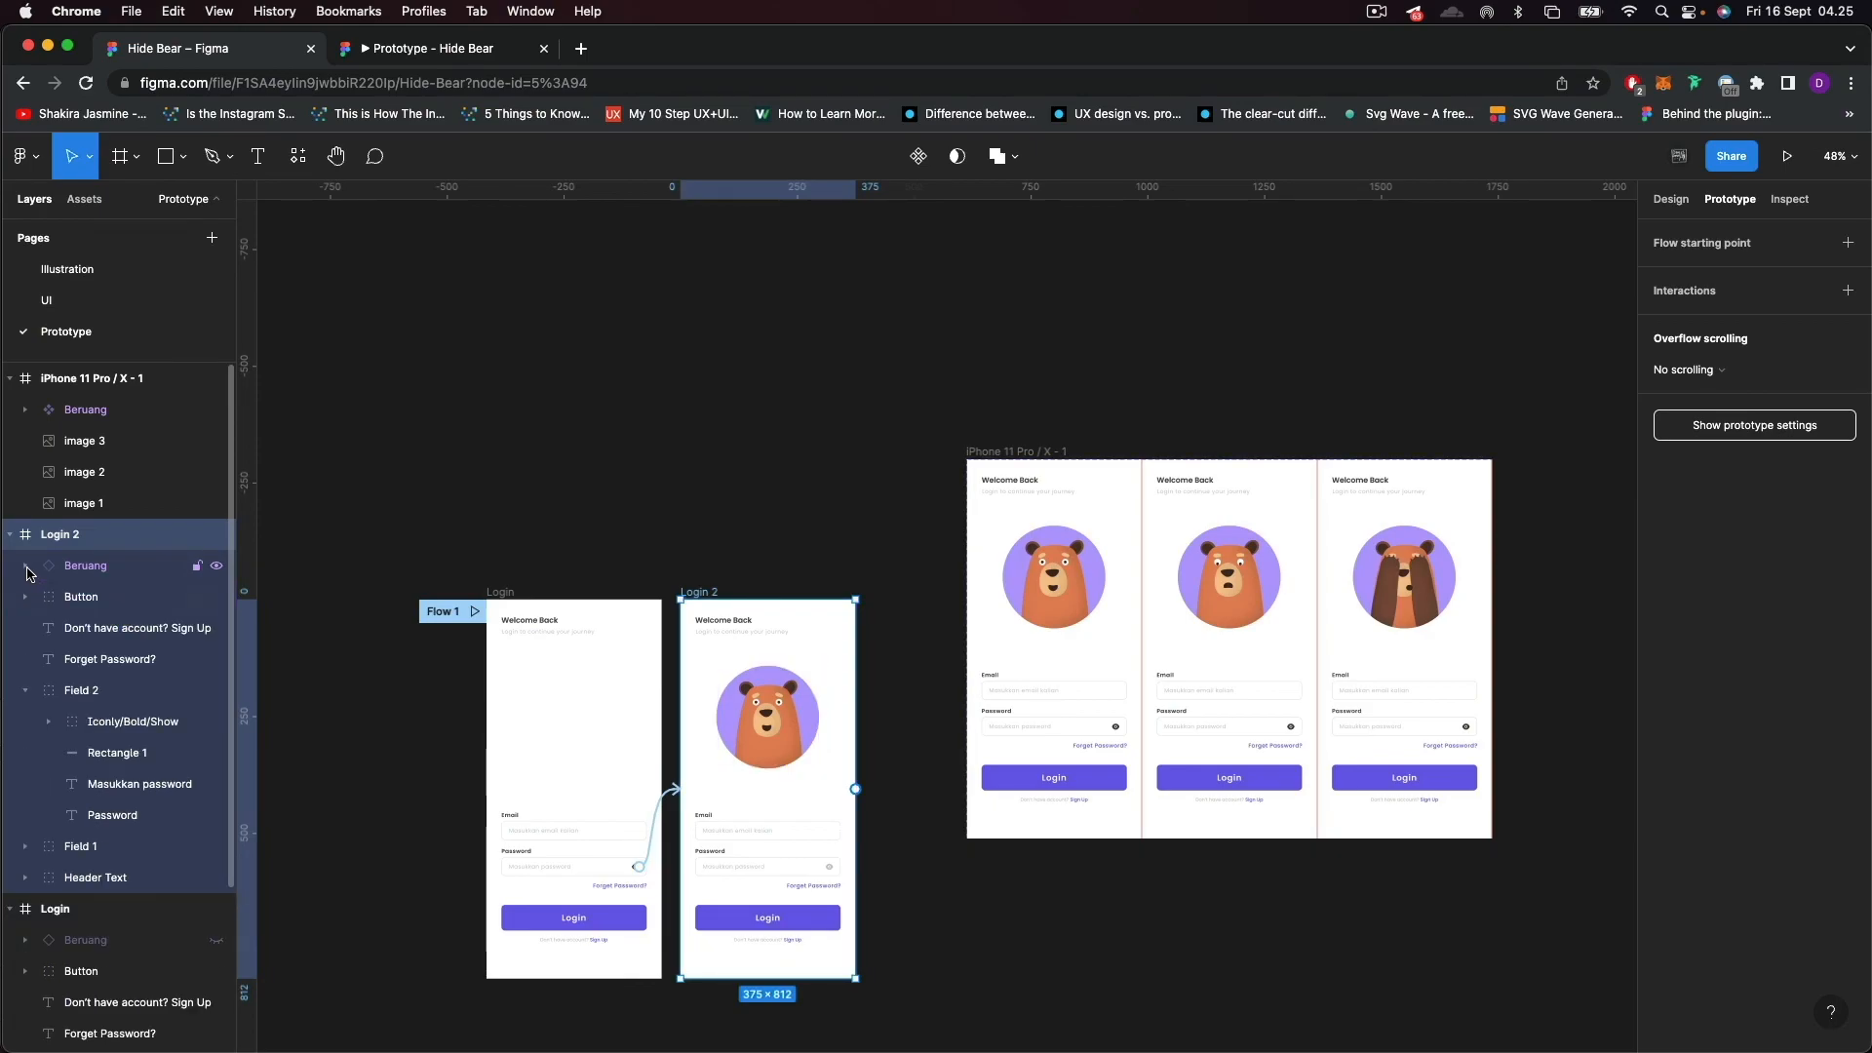
pyautogui.click(26, 691)
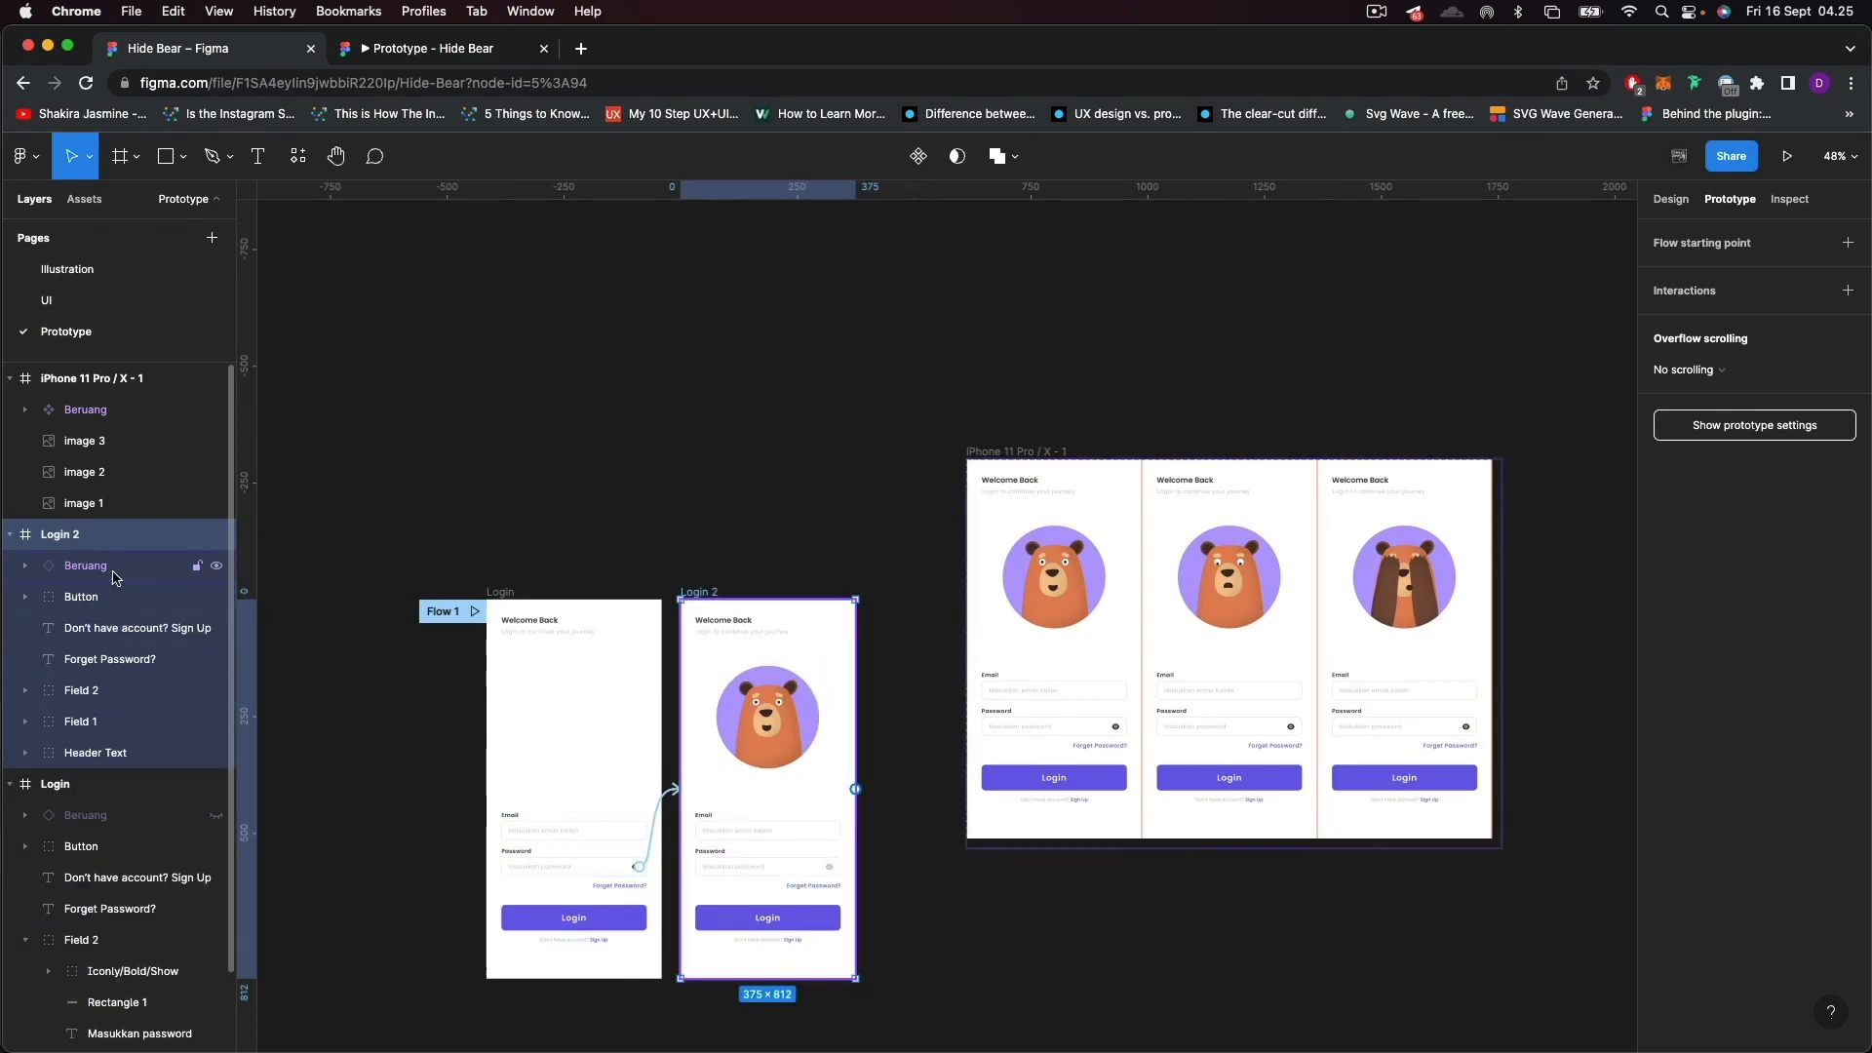
pyautogui.click(114, 575)
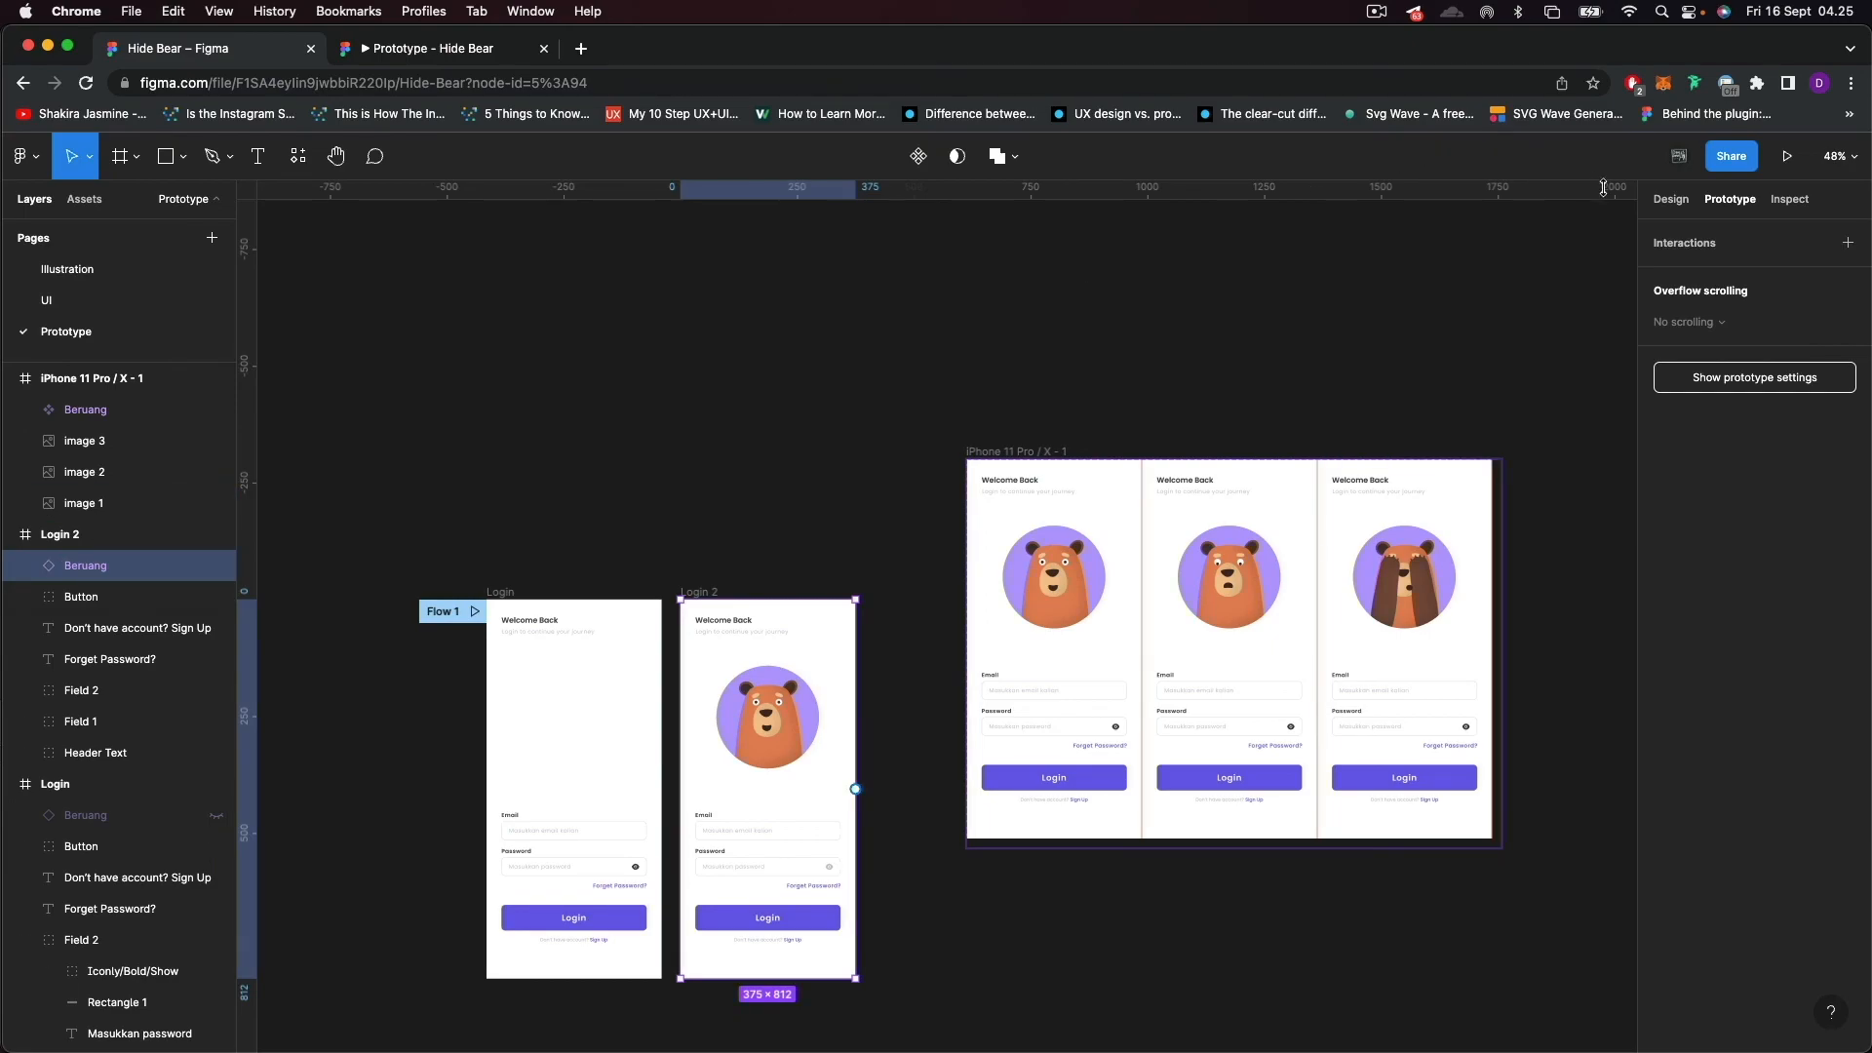
pyautogui.click(1670, 199)
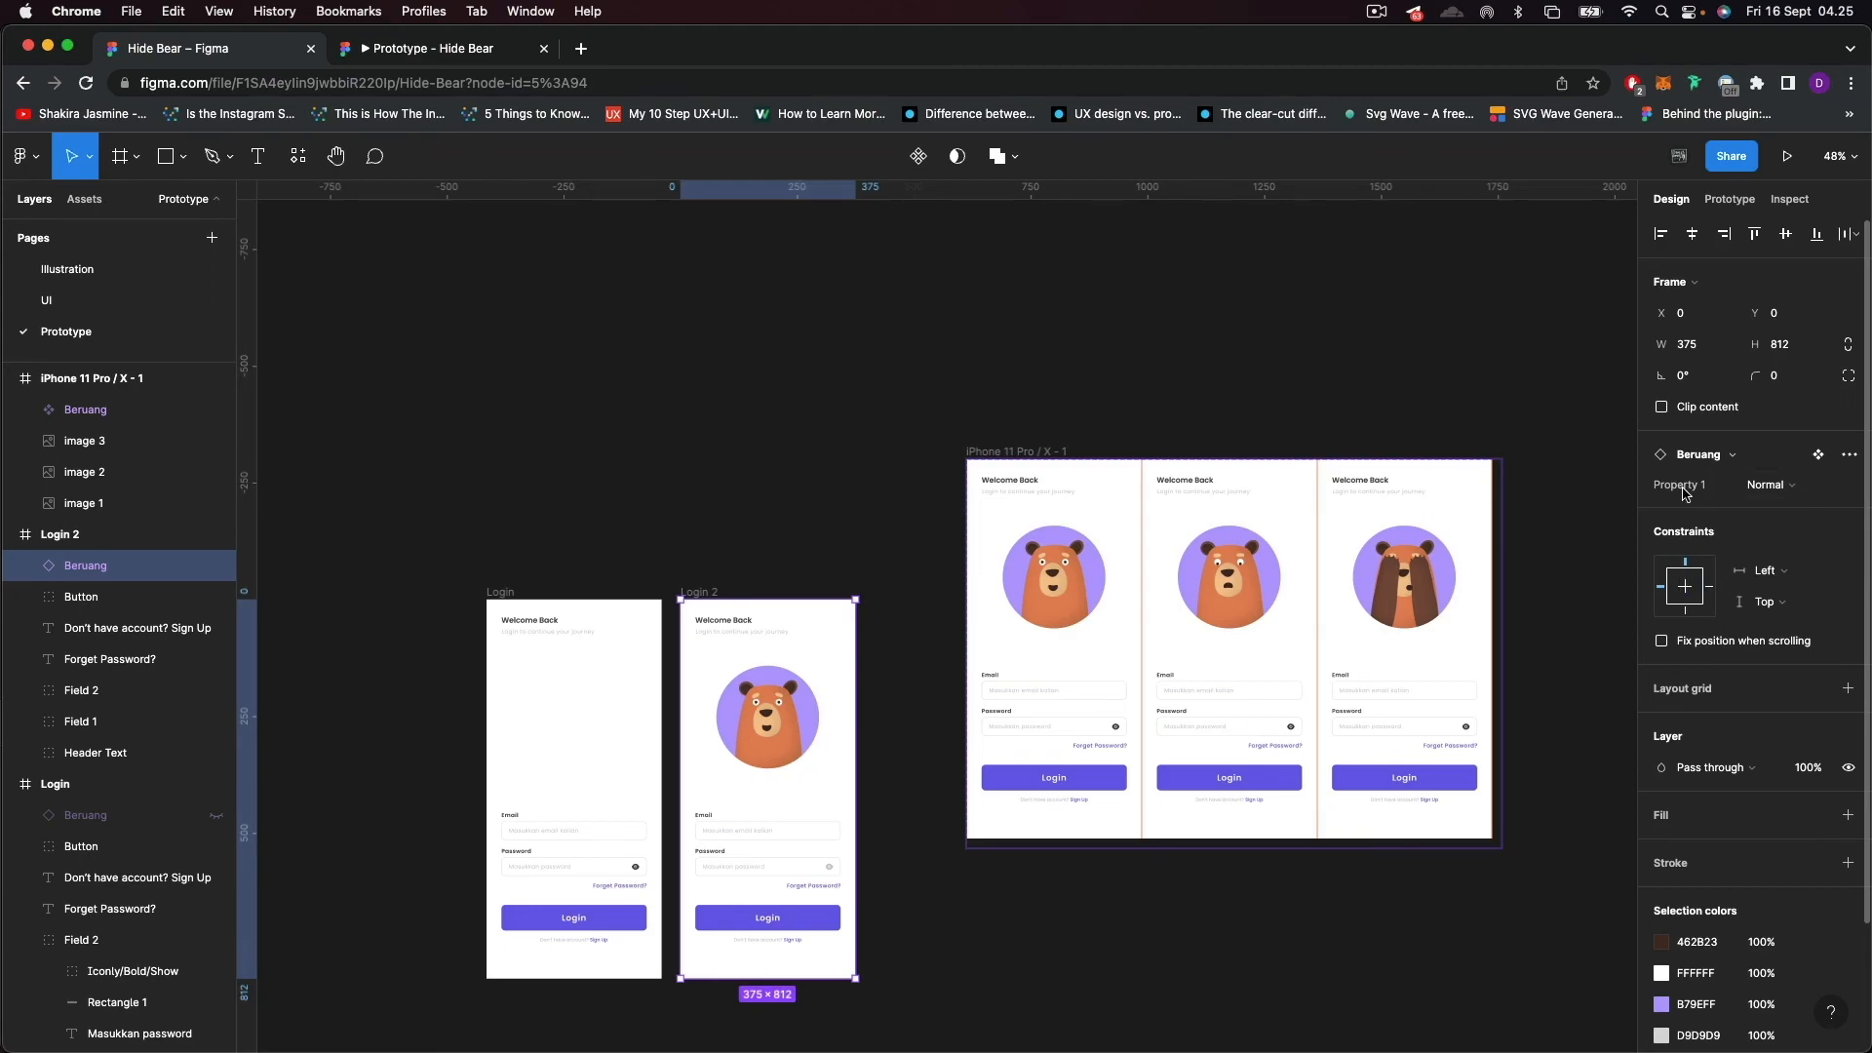
pyautogui.click(1769, 485)
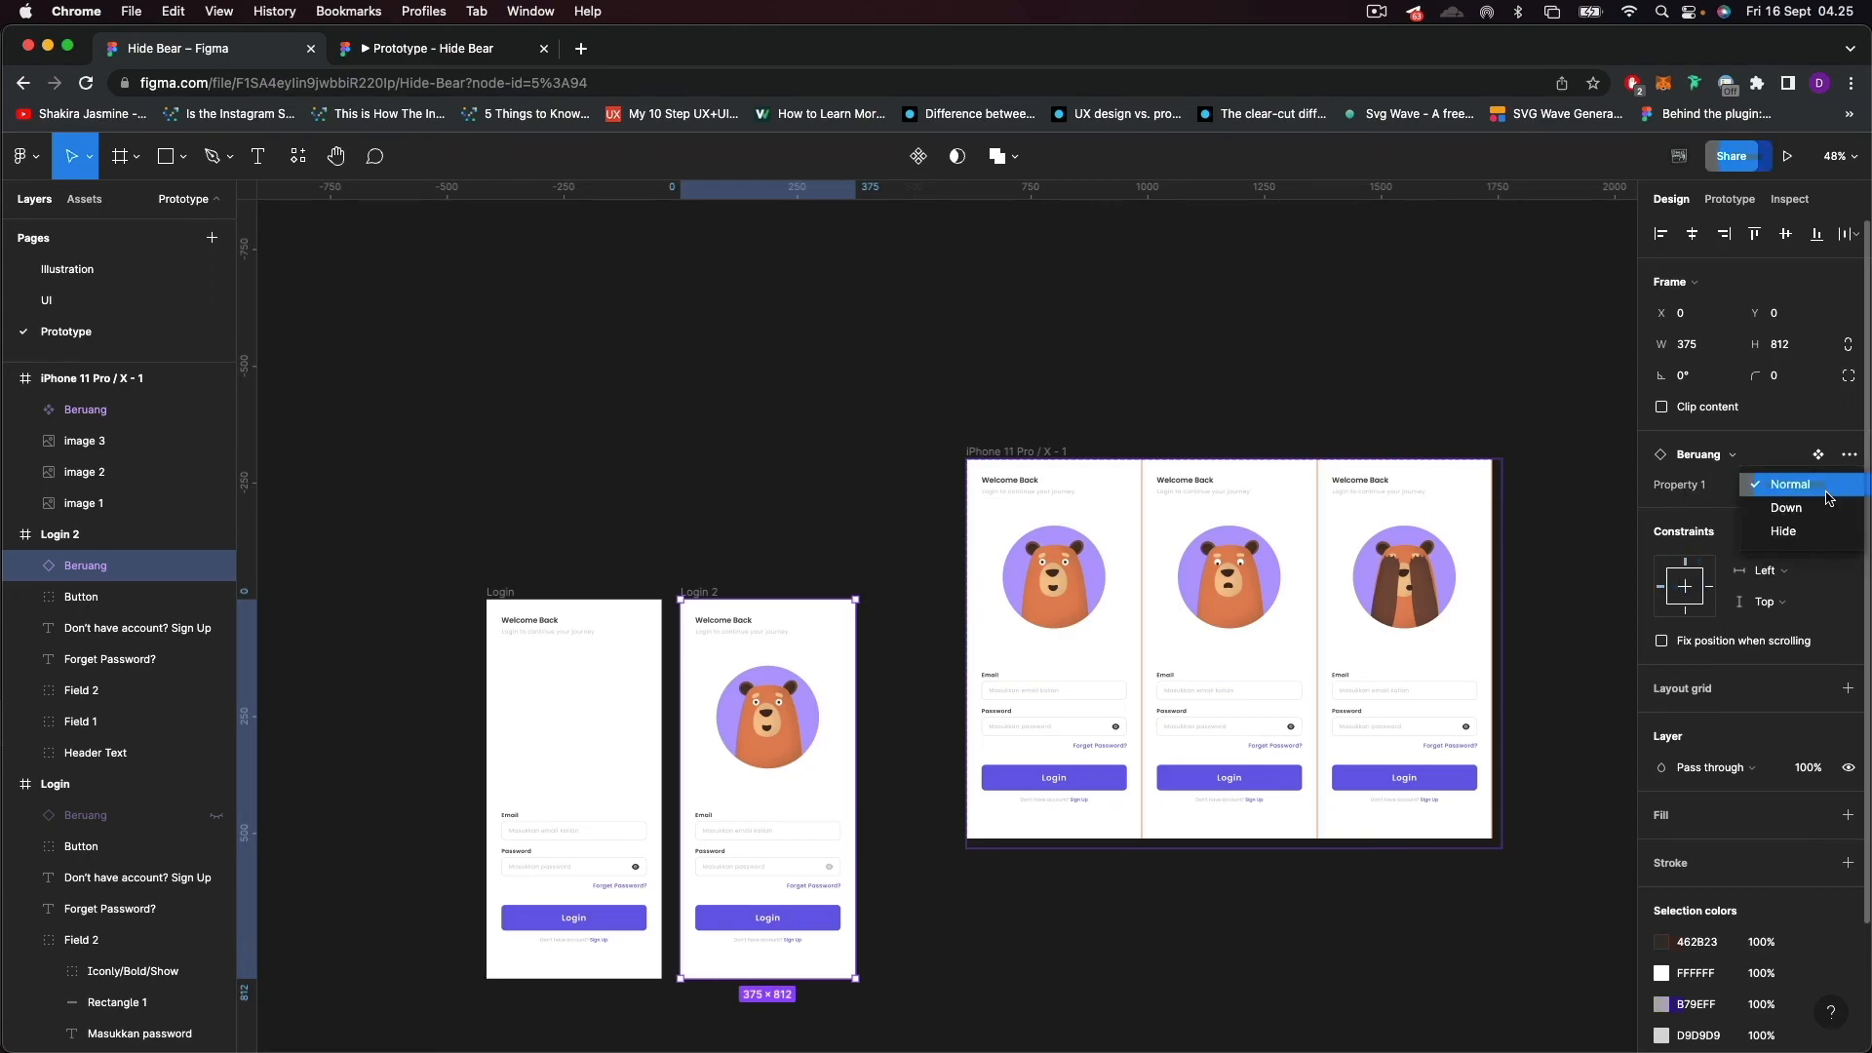
pyautogui.click(1803, 537)
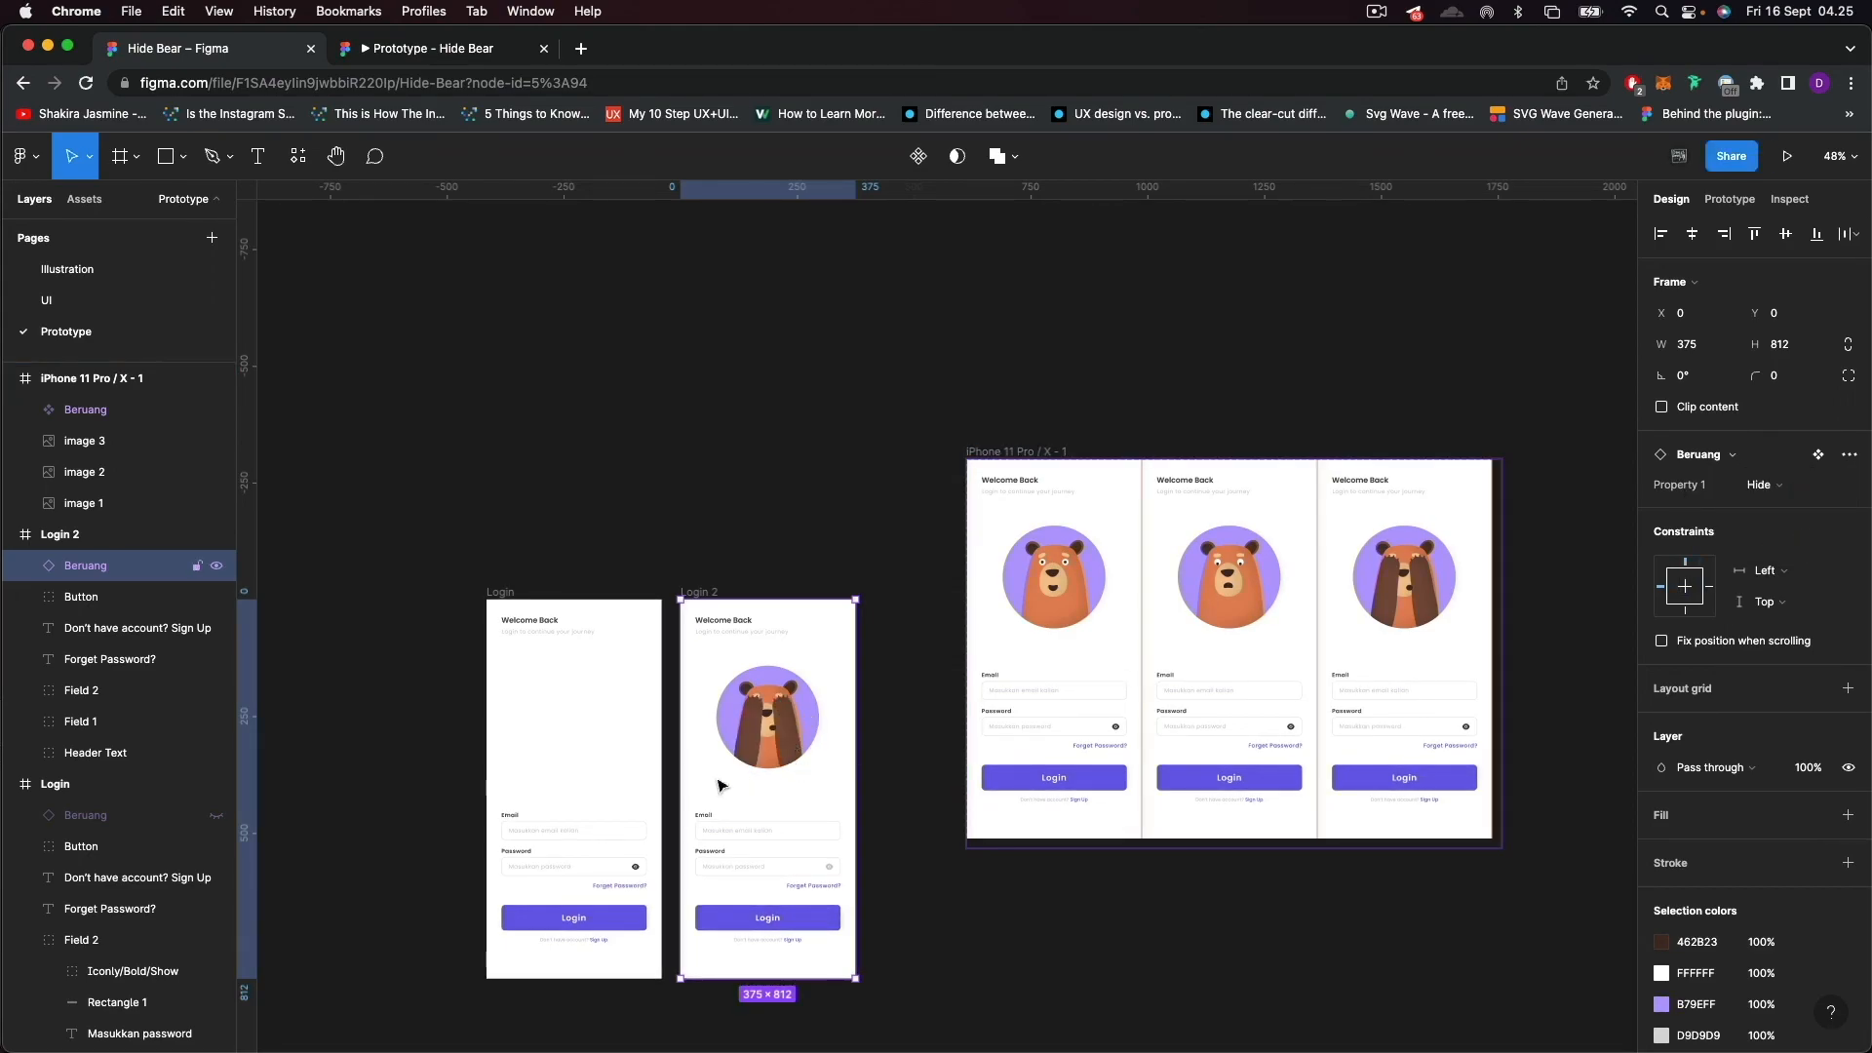
# Show the Beruang instance in the original Login frame again and deselect the frame.
pyautogui.scroll(2, 829, 727)
pyautogui.scroll(4, 743, 733)
pyautogui.scroll(-4, 742, 734)
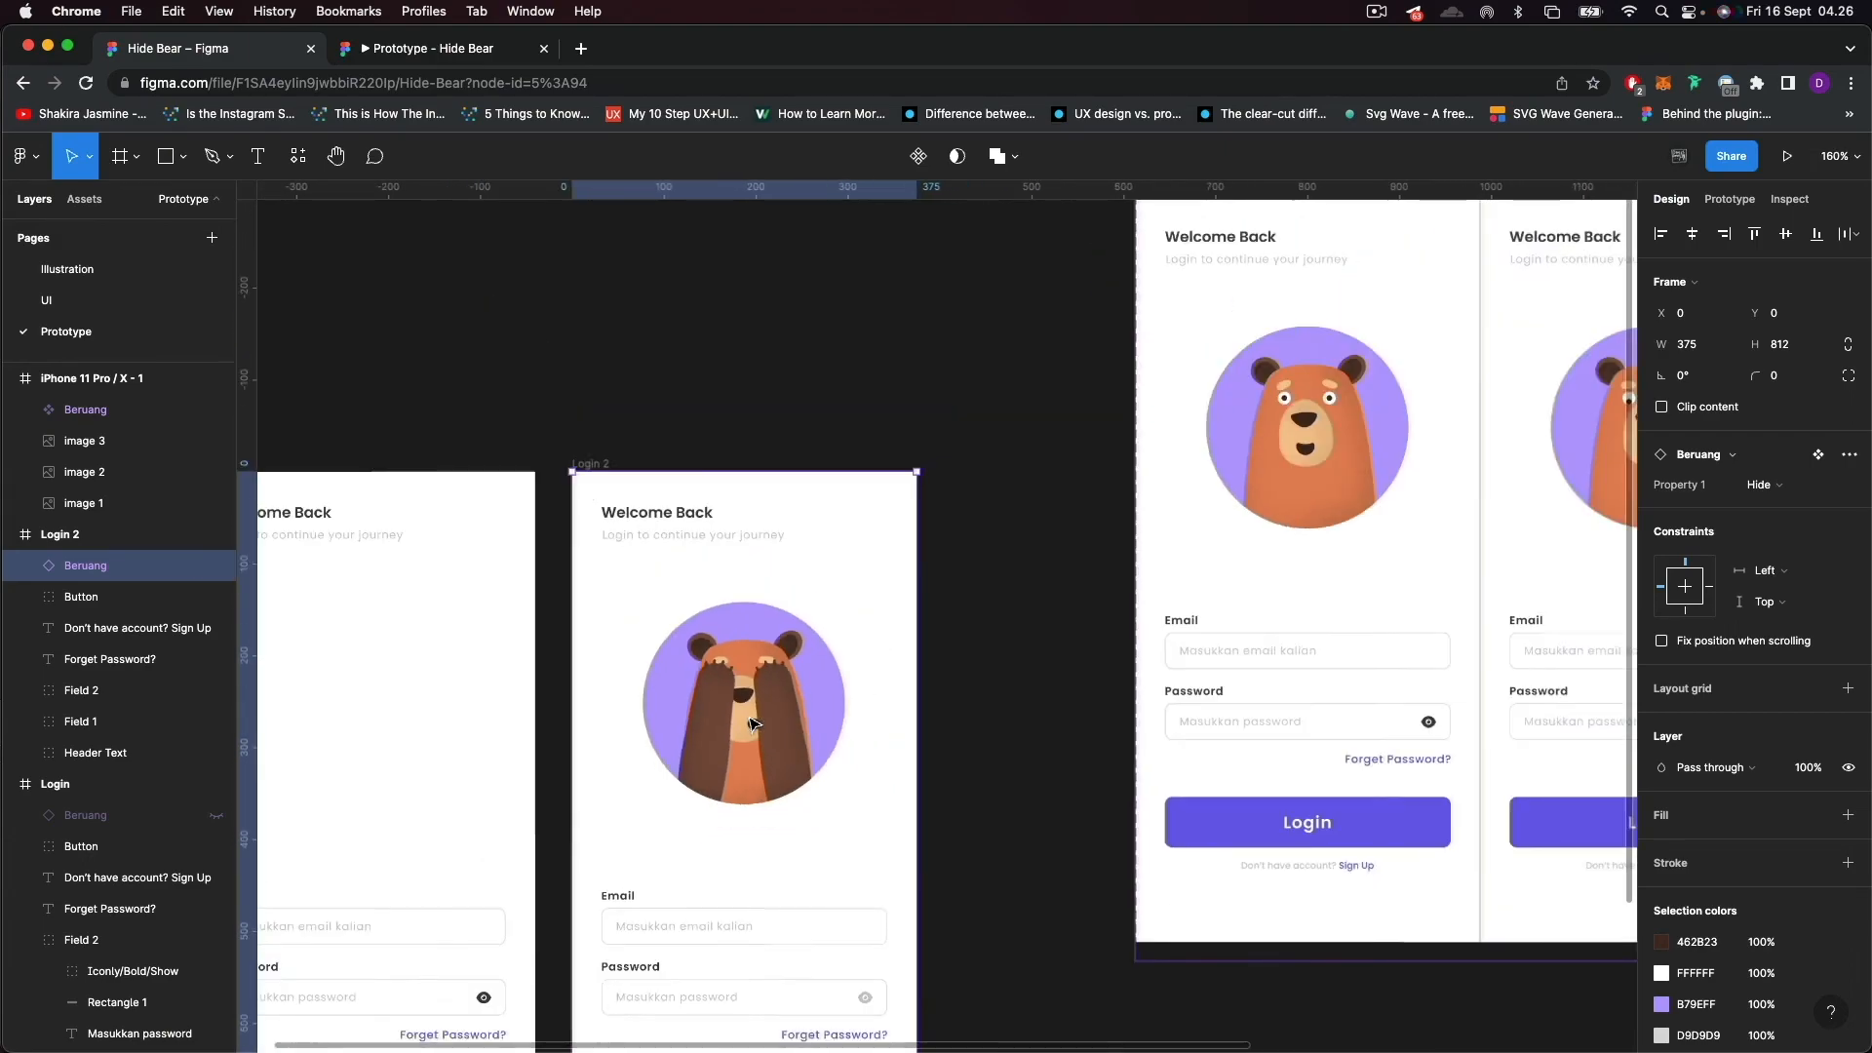
pyautogui.moveTo(654, 538); pyautogui.dragTo(738, 461)
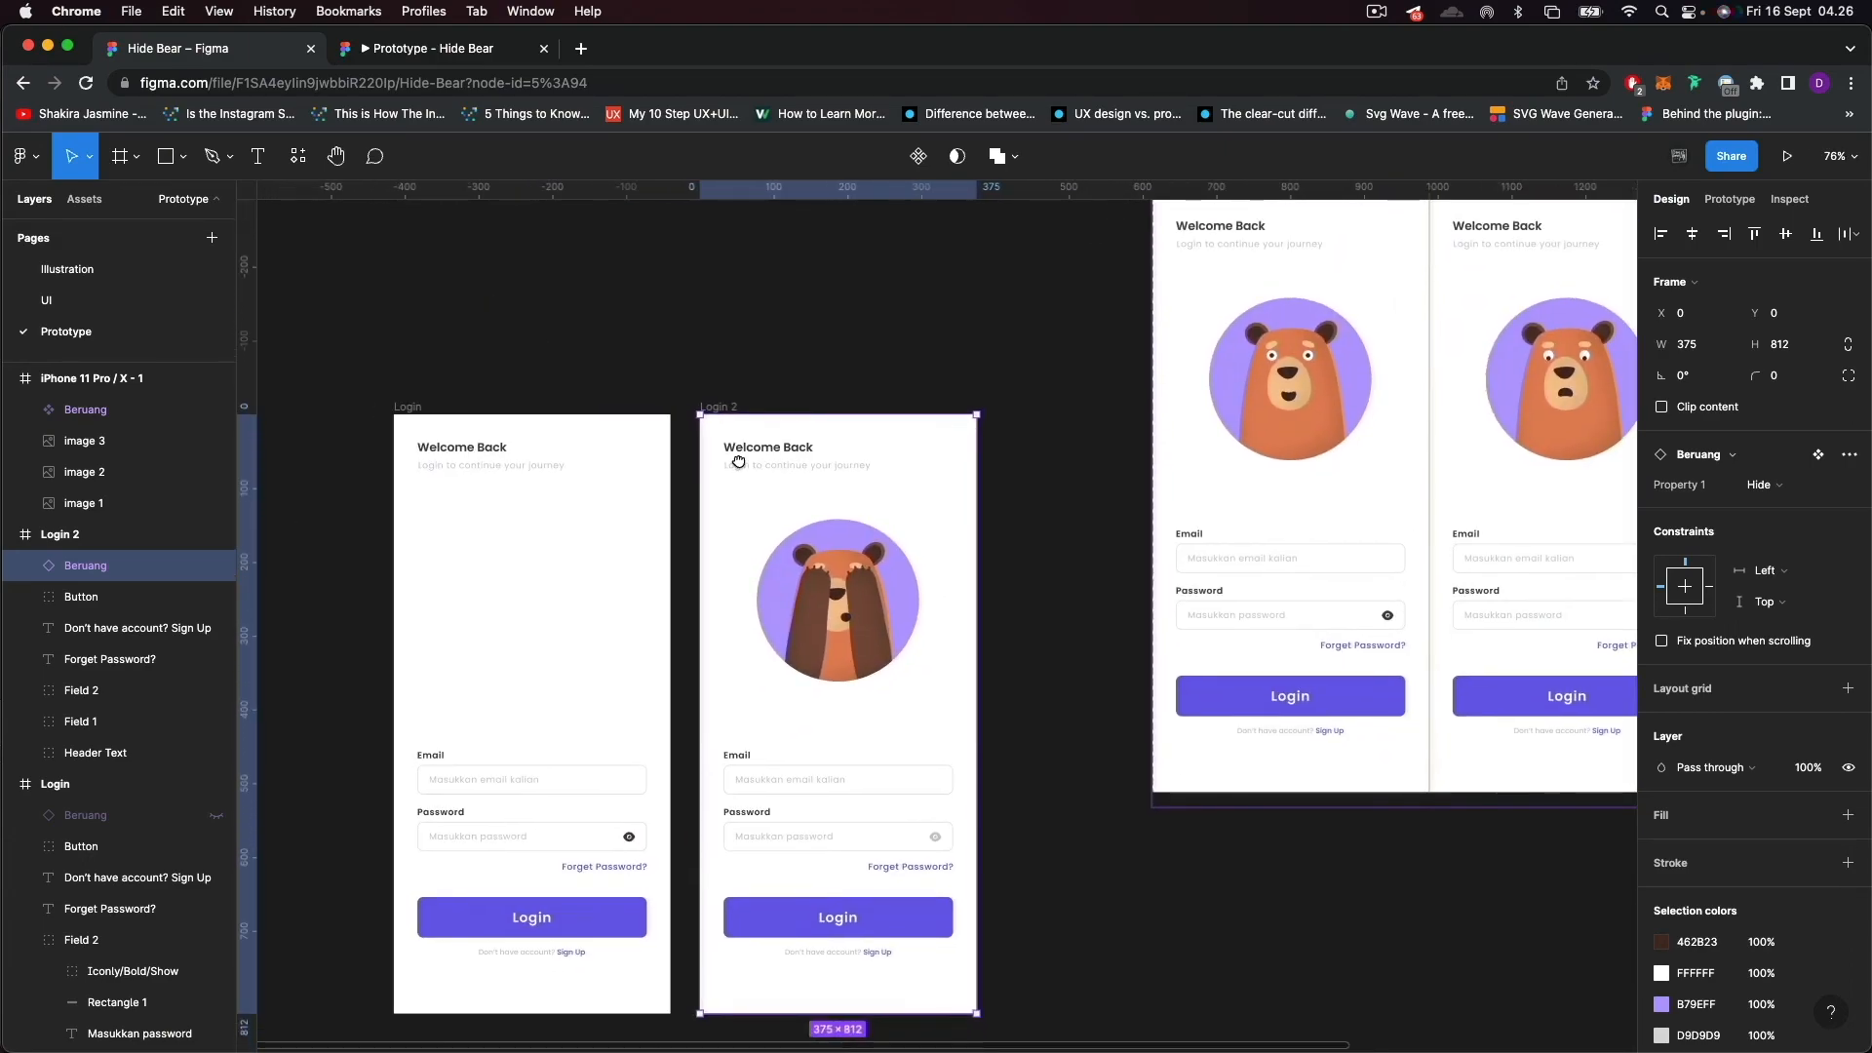
pyautogui.click(763, 375)
pyautogui.click(117, 784)
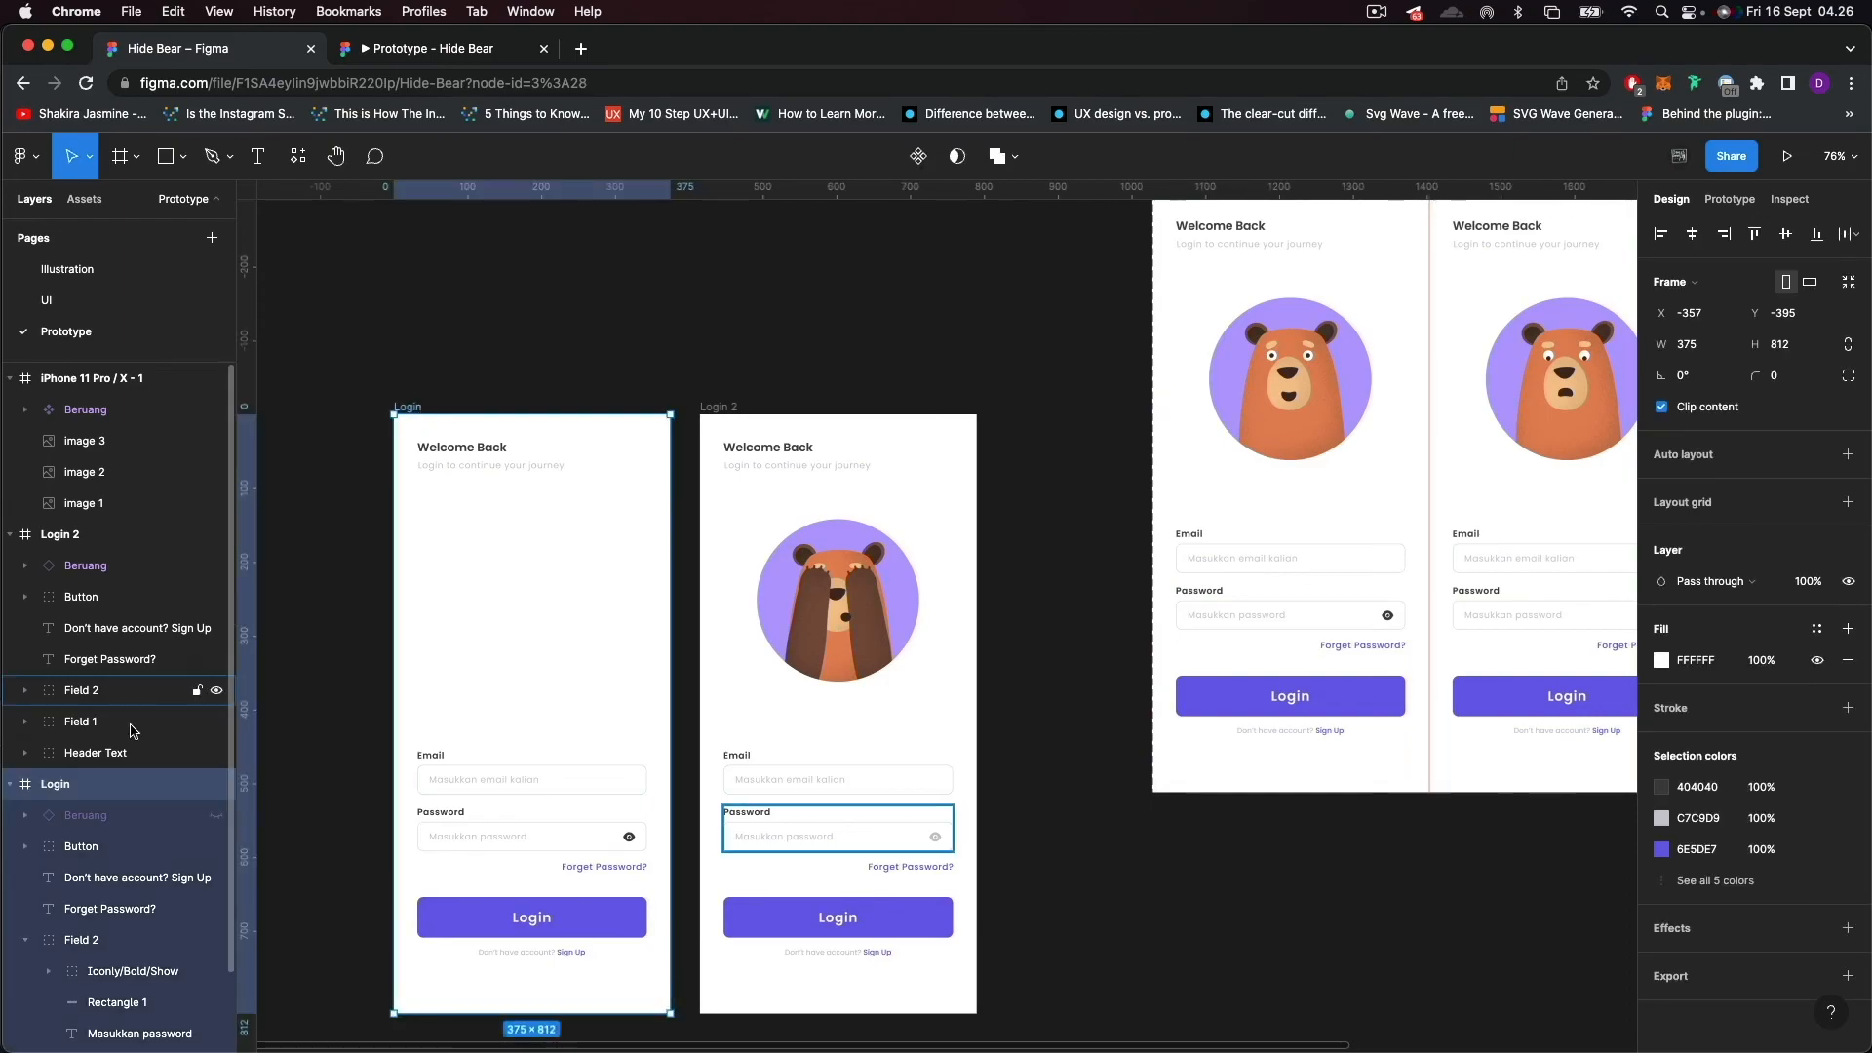
pyautogui.click(217, 817)
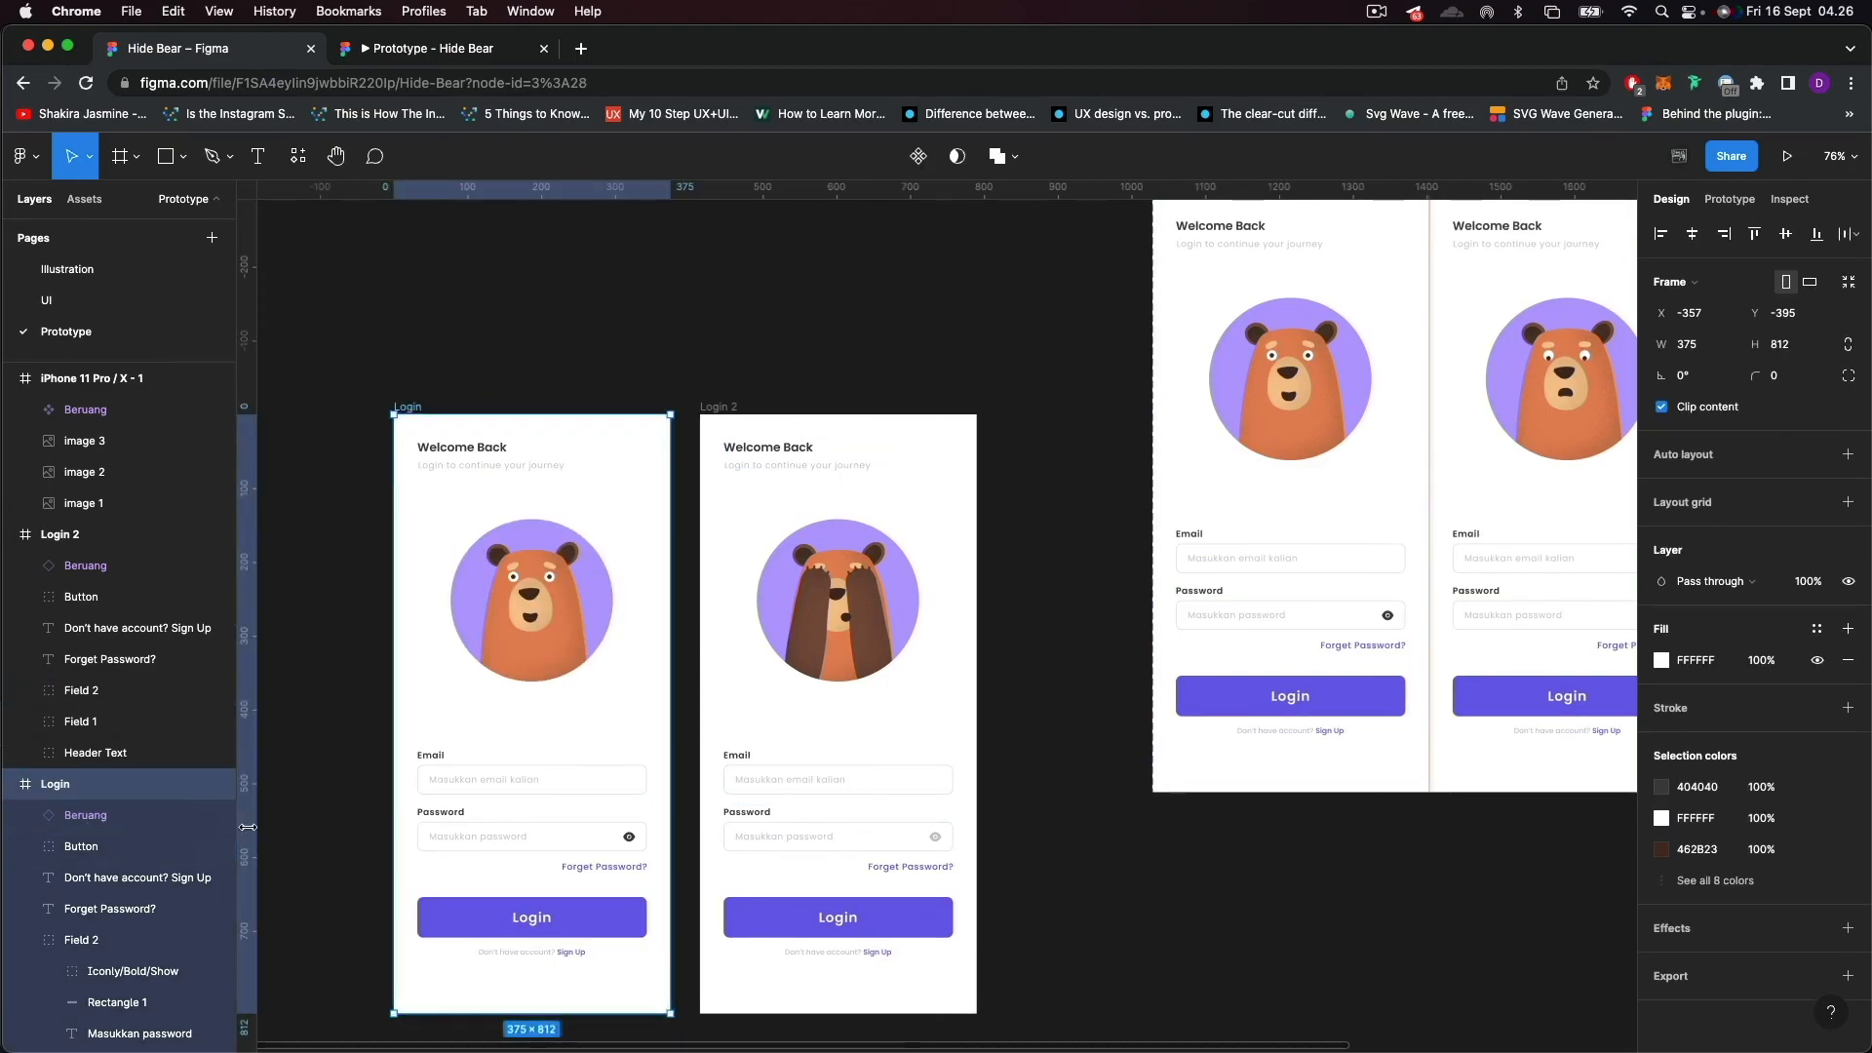
pyautogui.click(216, 819)
pyautogui.click(216, 819)
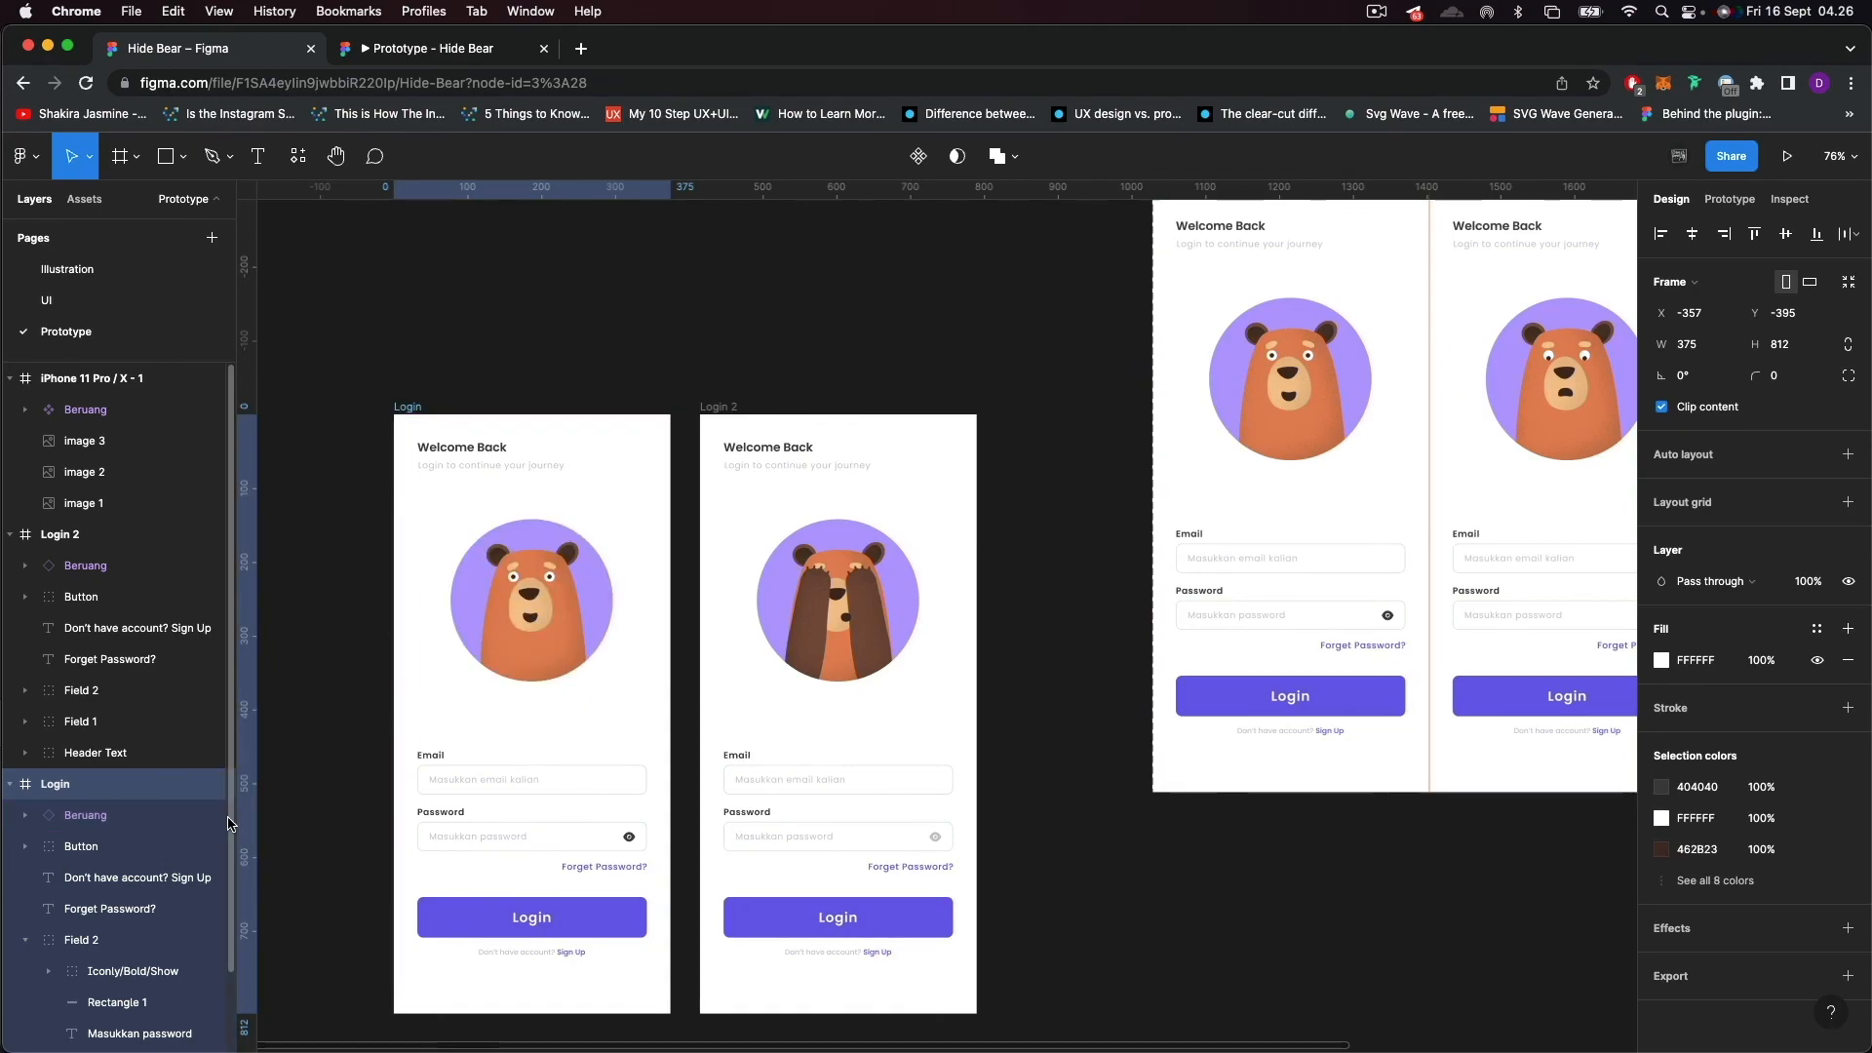
pyautogui.click(336, 768)
pyautogui.scroll(-3, 434, 624)
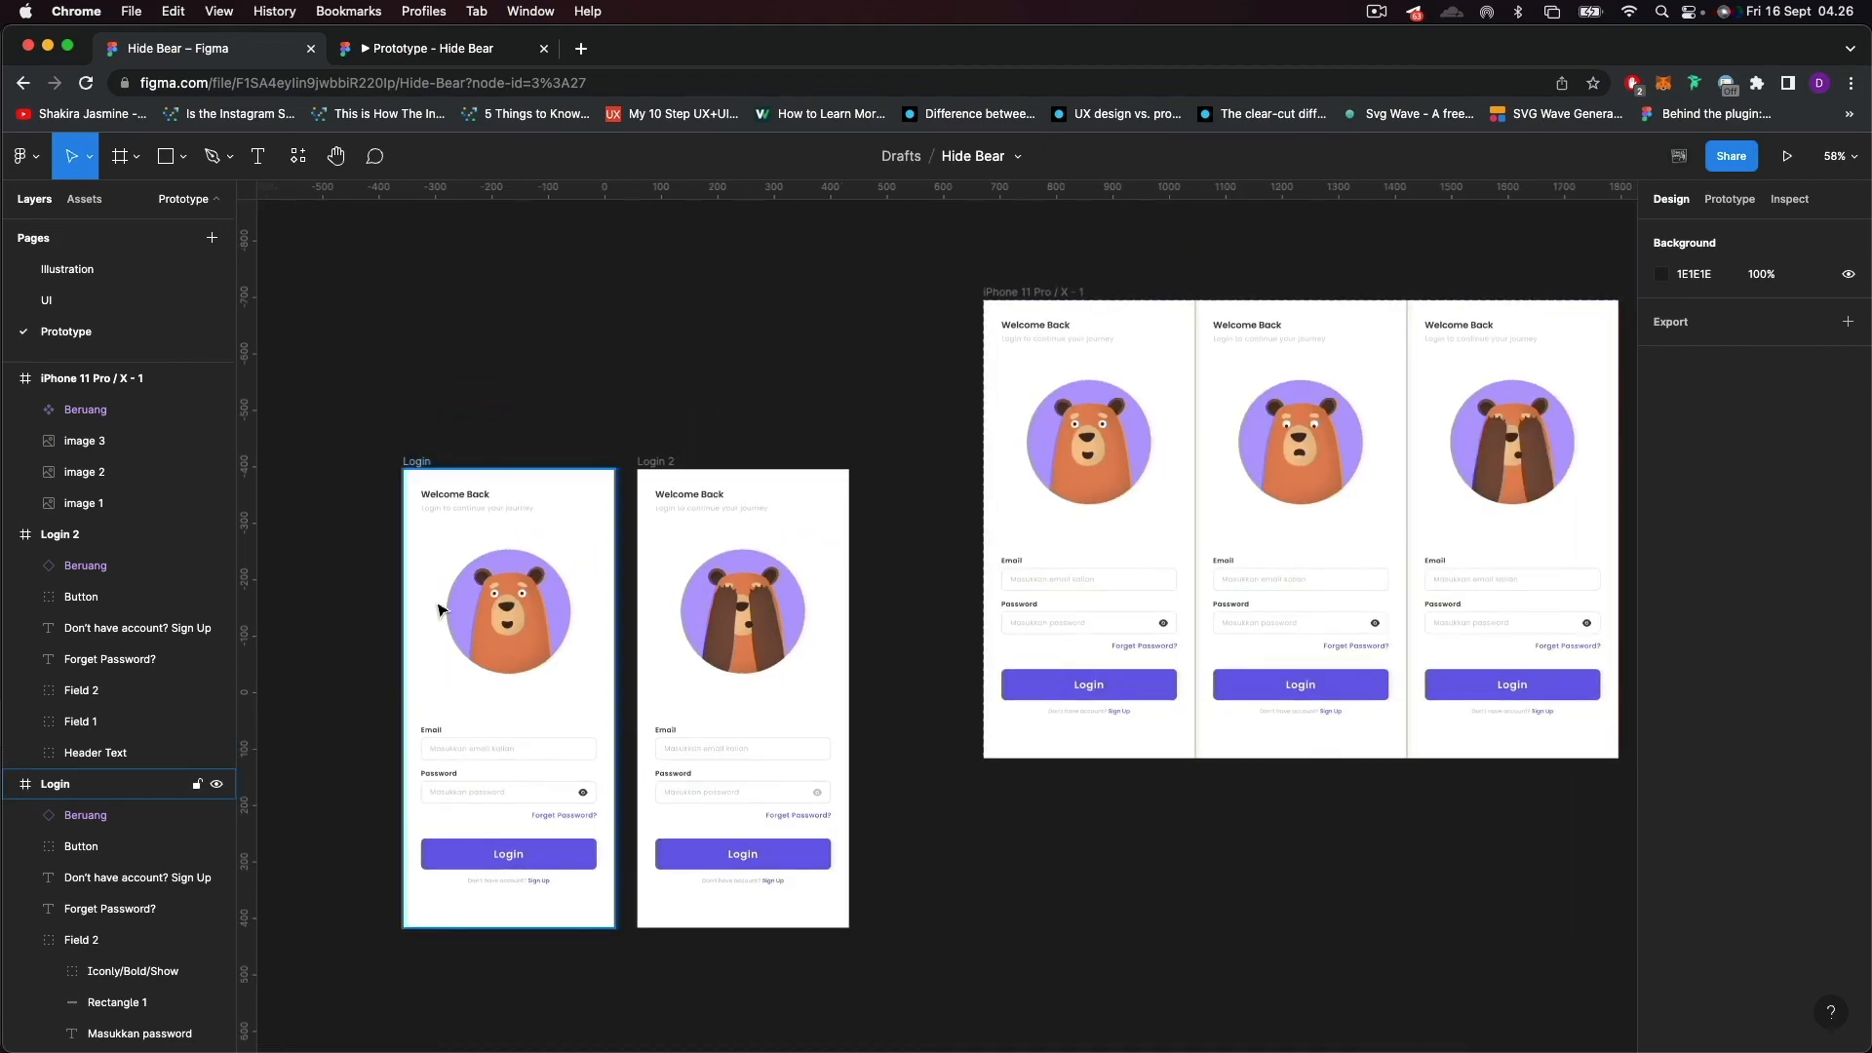
# Switch to the prototype preview and test the bear animation by activating the password eye icon.
pyautogui.click(422, 59)
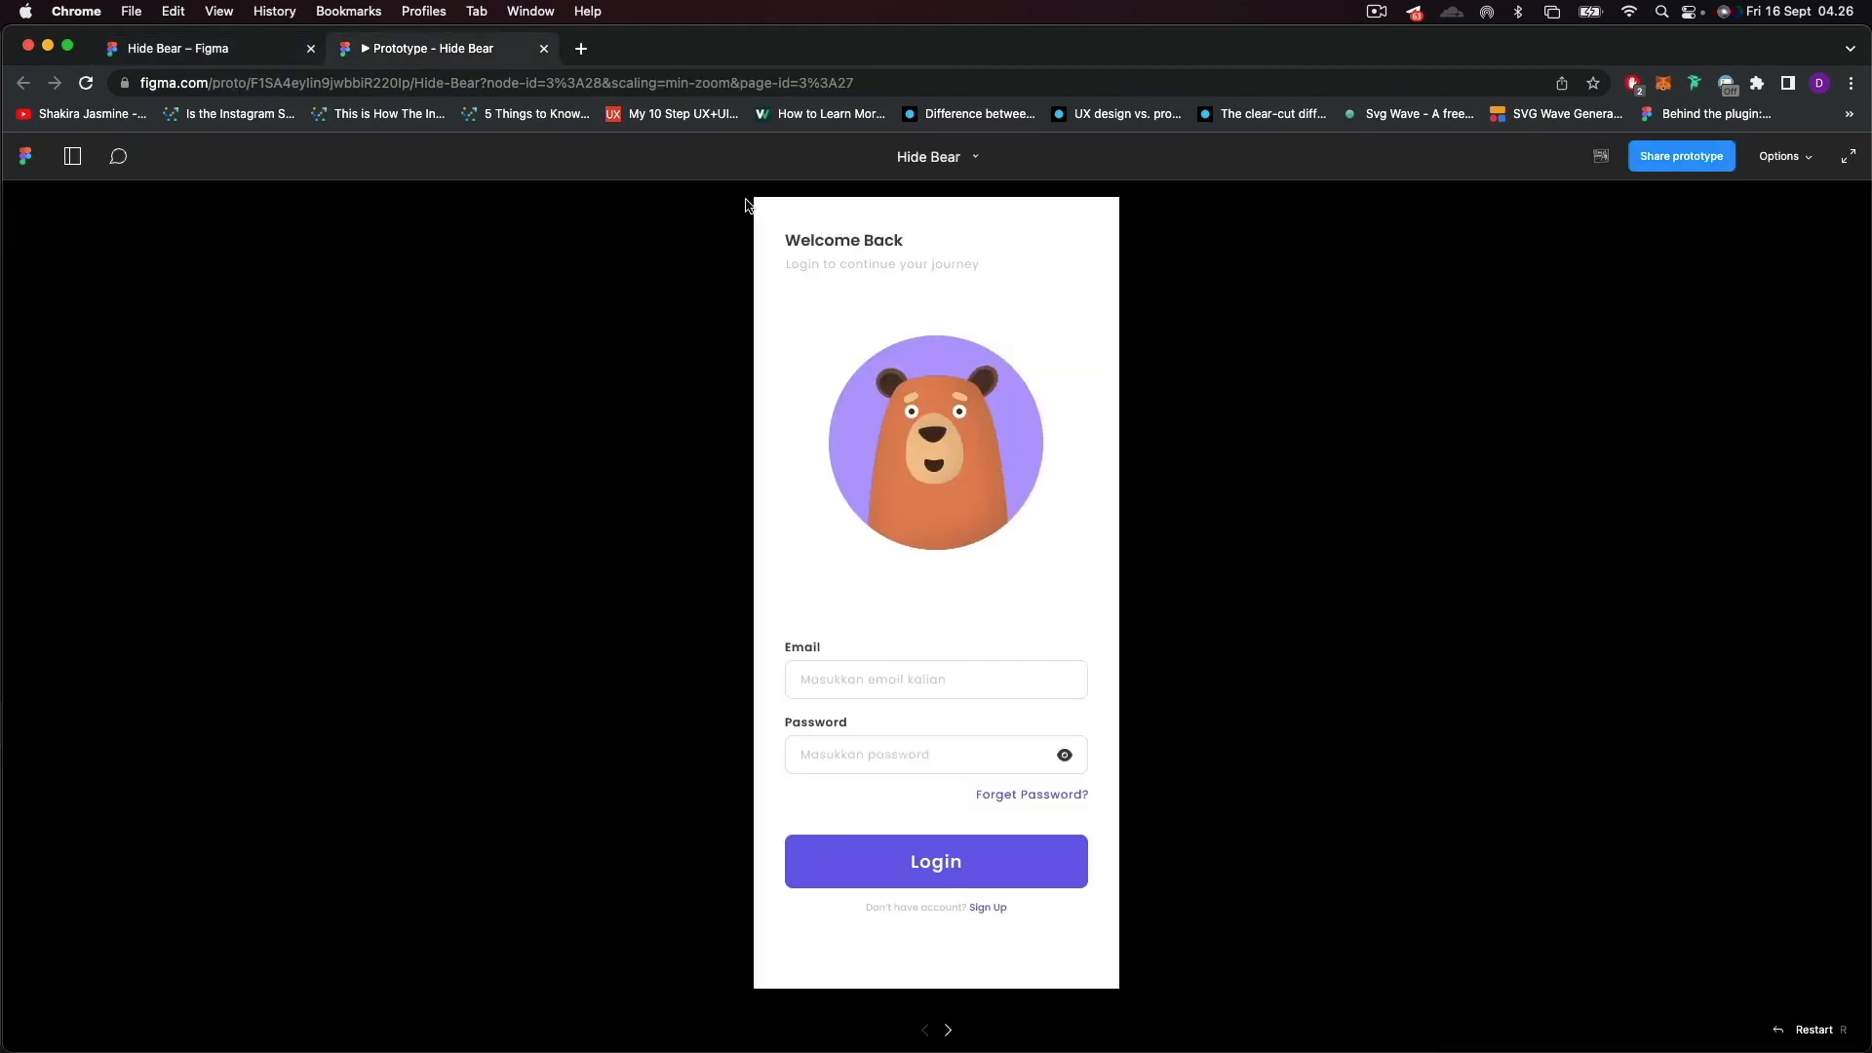
pyautogui.click(795, 319)
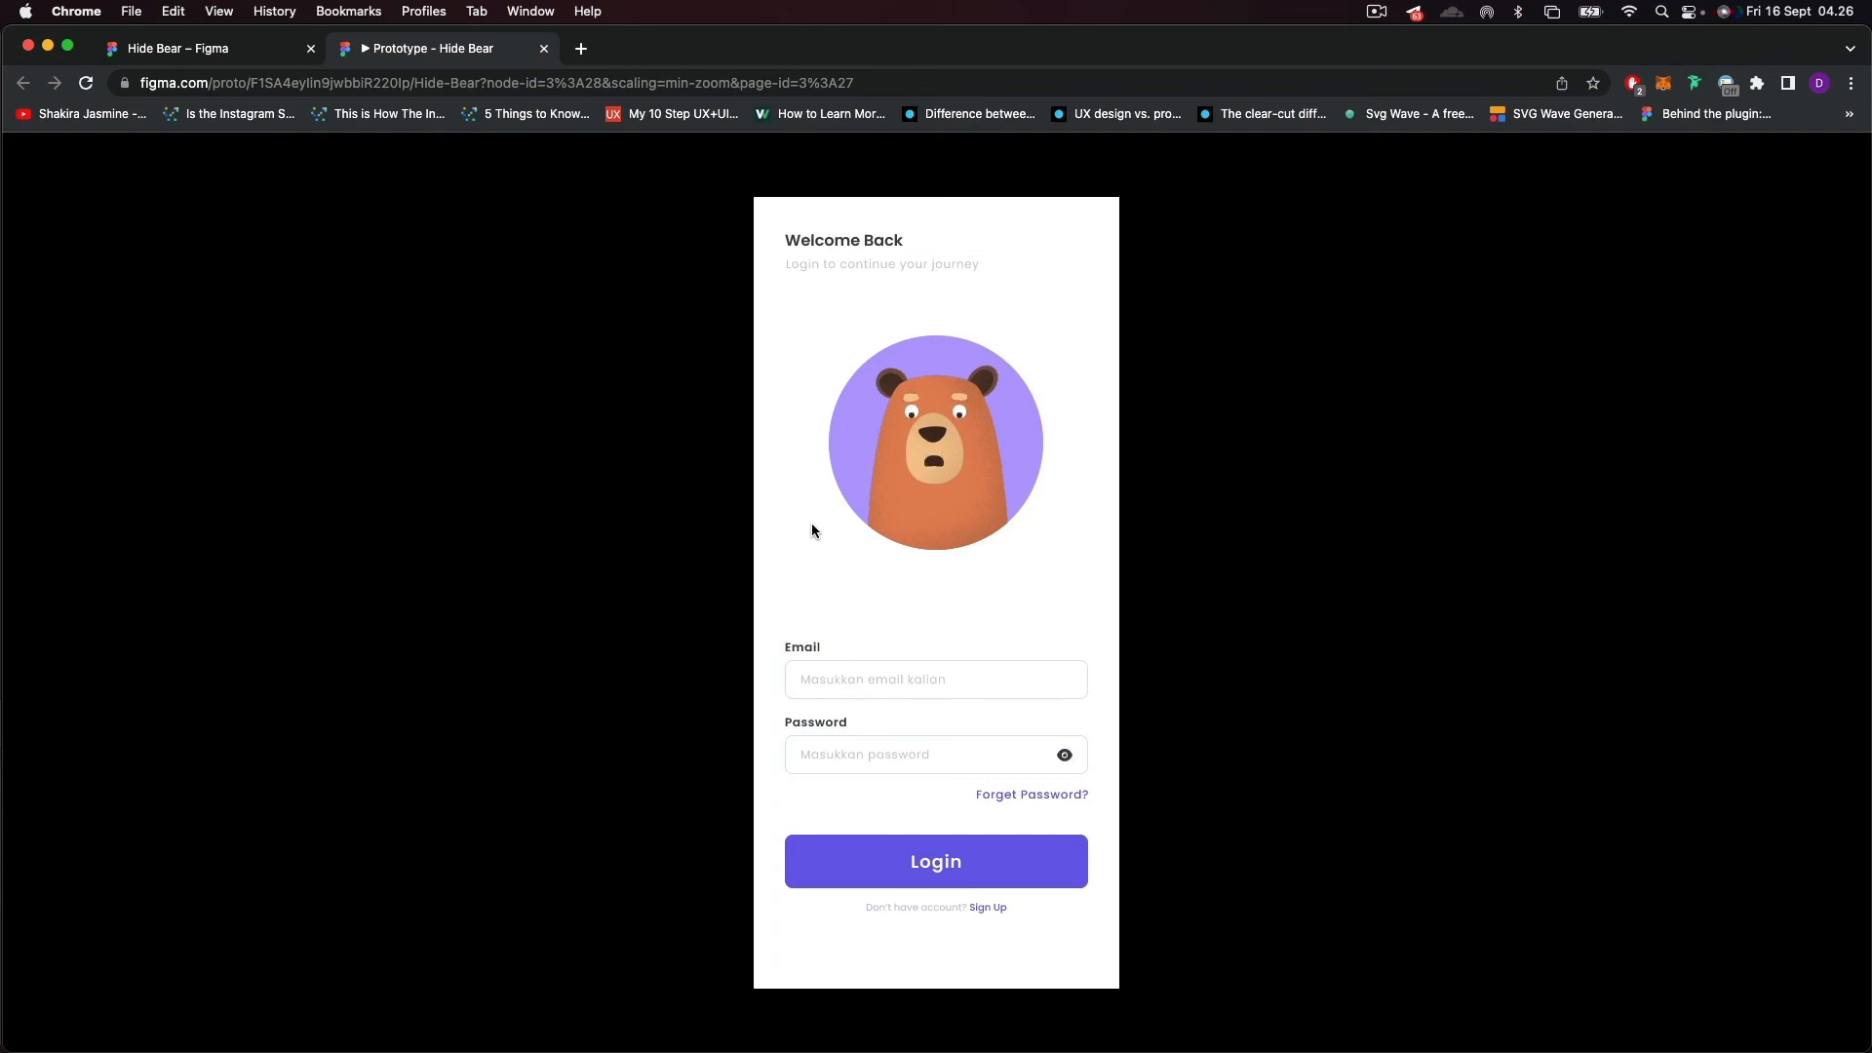
pyautogui.click(1065, 757)
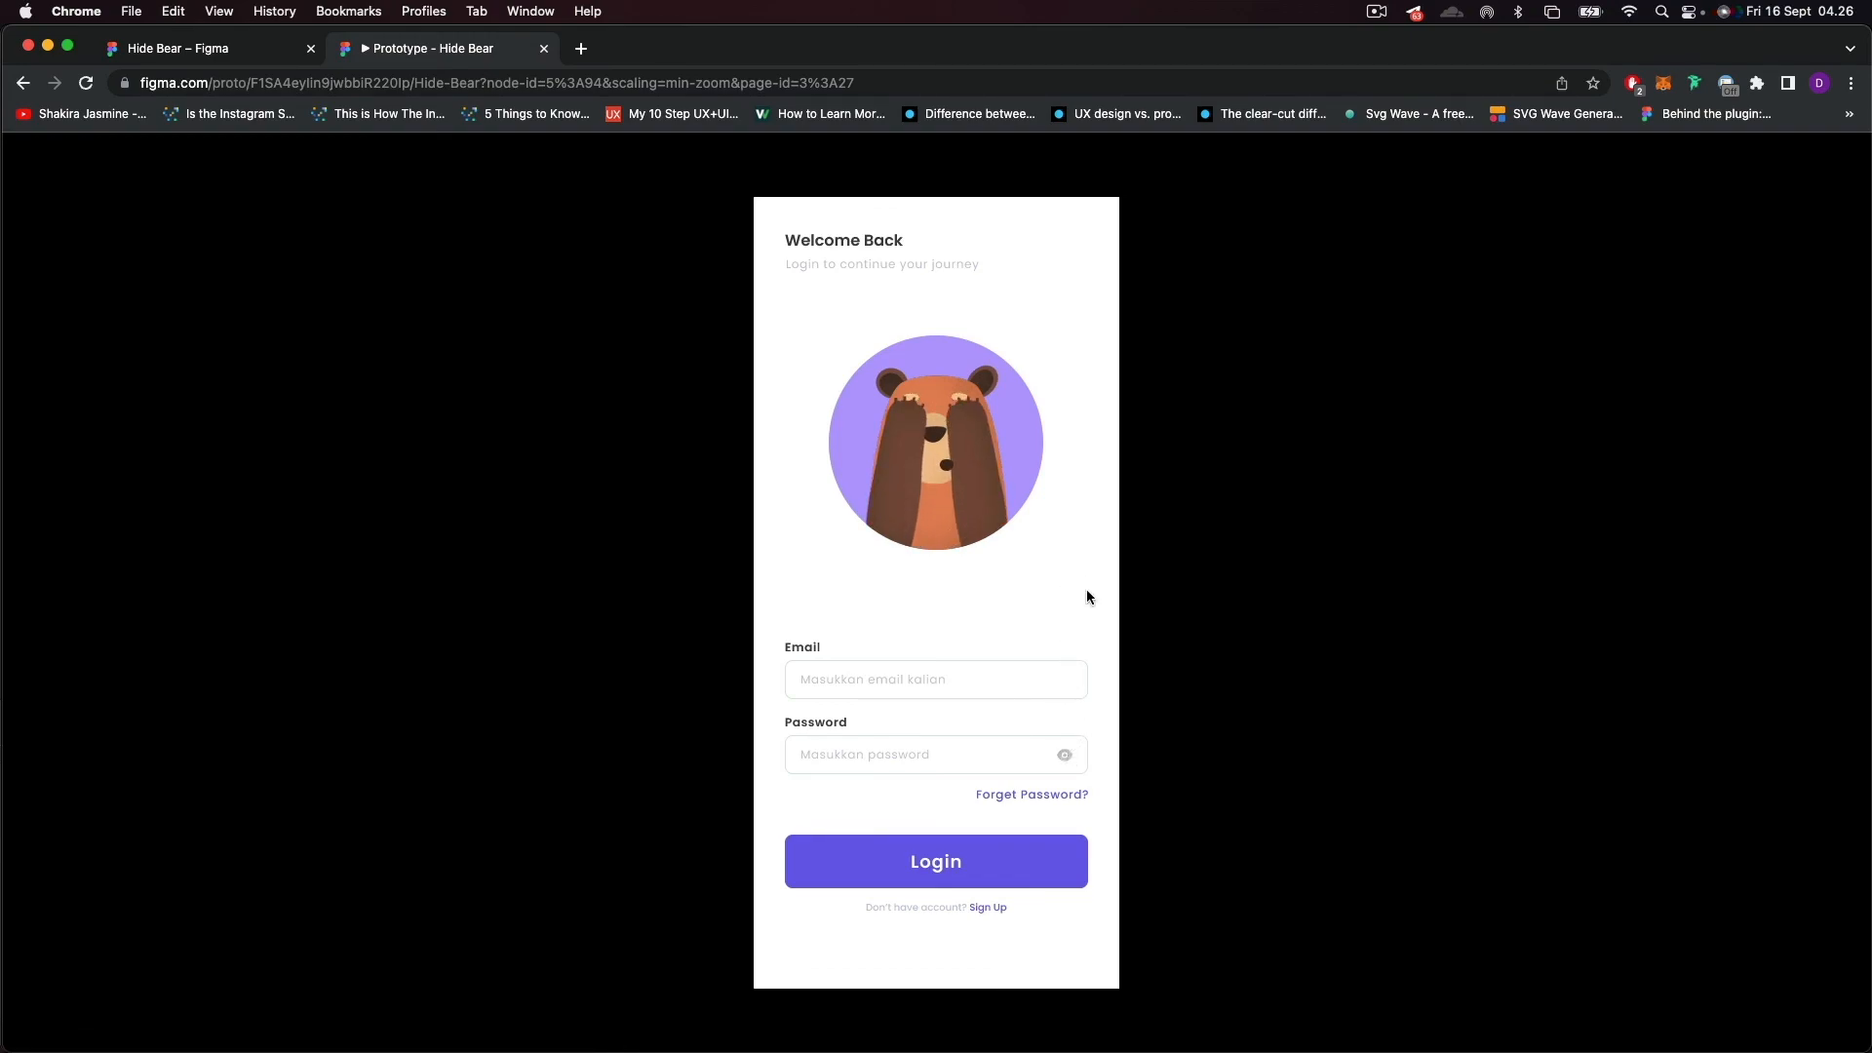
# Return to the design file, hide the Beruang instance in Login 2 and select the grey eye icon in its password field.
pyautogui.click(209, 47)
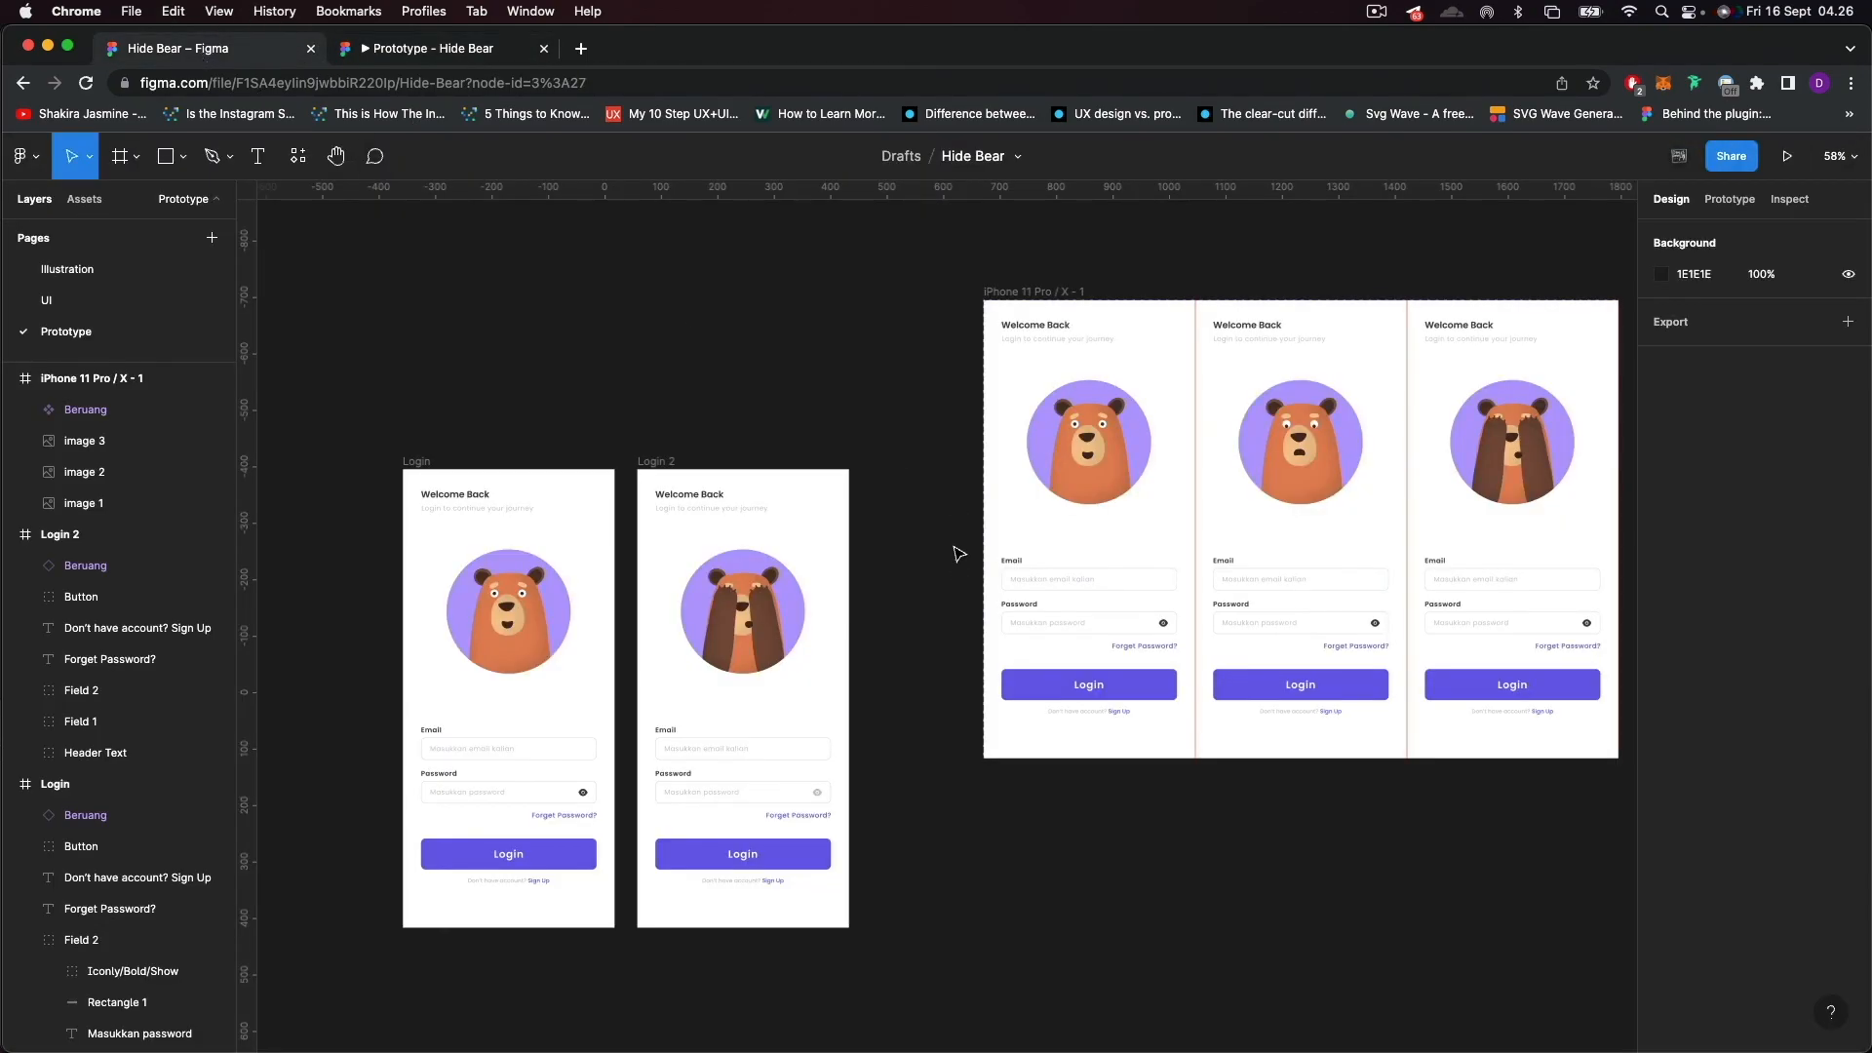
pyautogui.scroll(5, 758, 733)
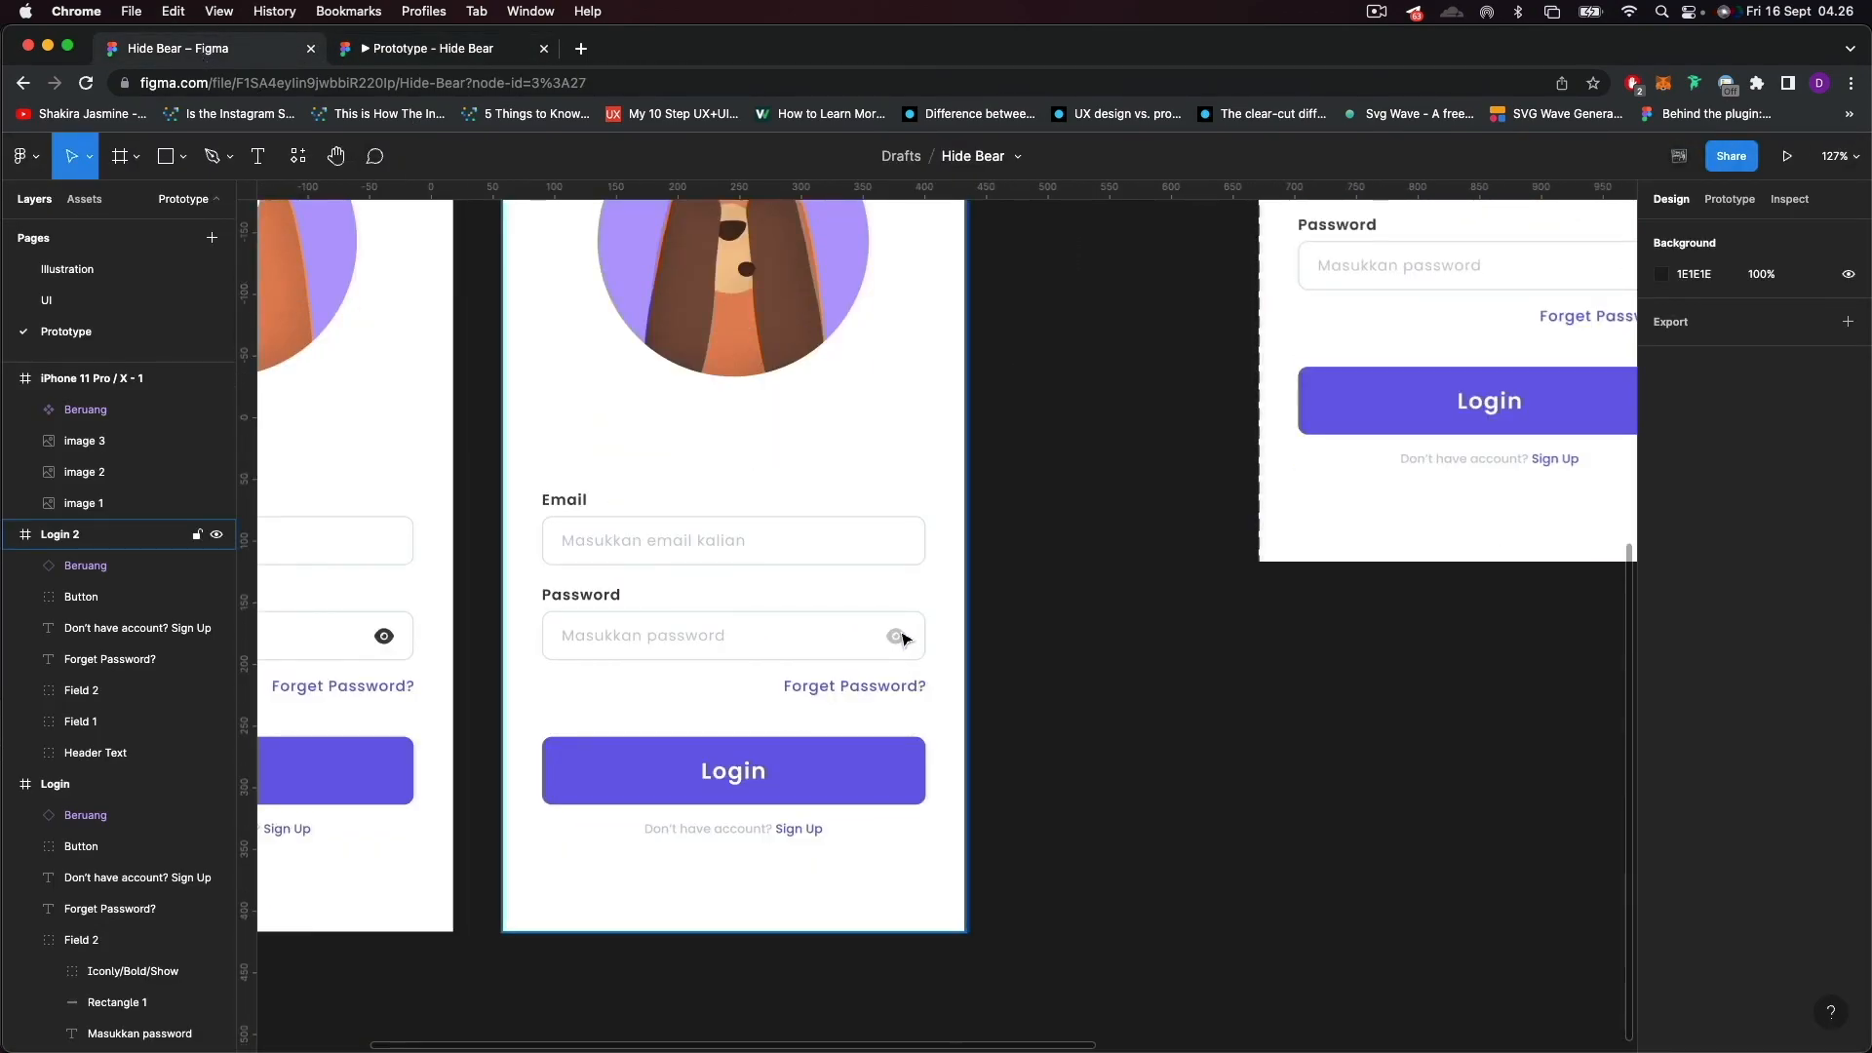
pyautogui.click(904, 639)
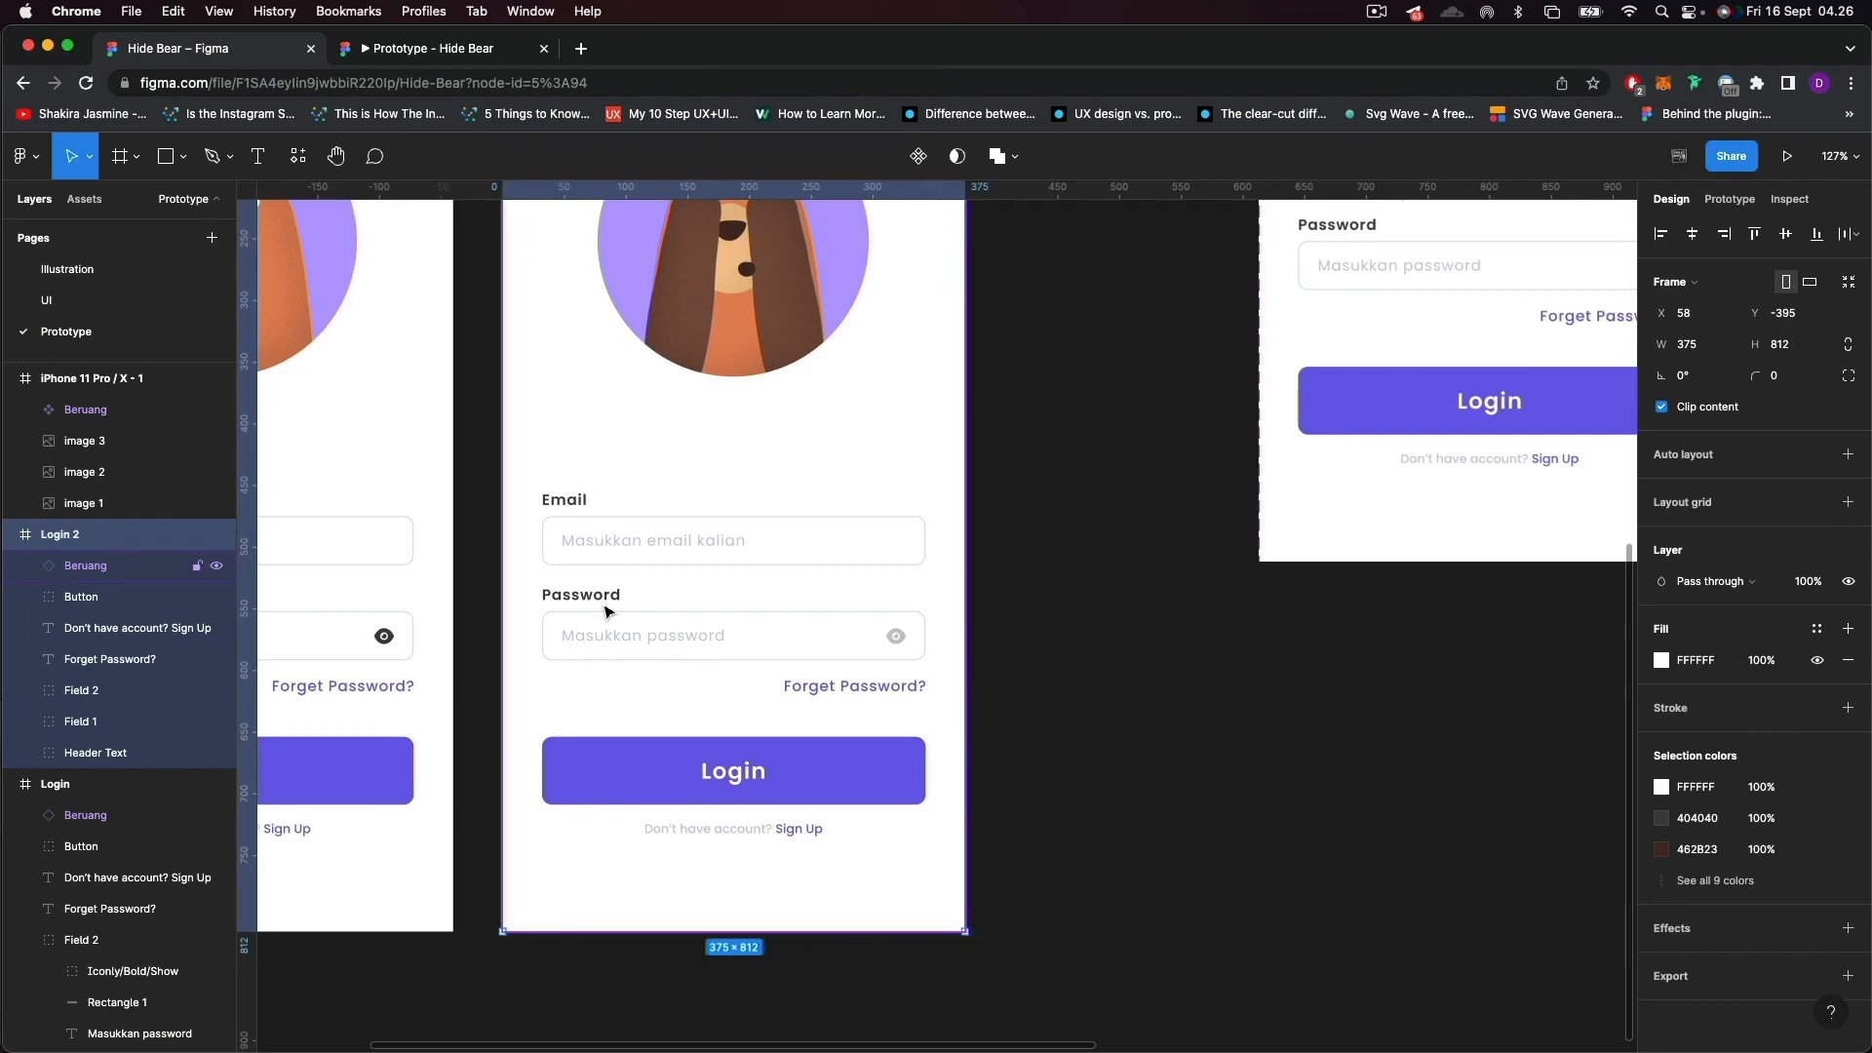
pyautogui.click(216, 565)
pyautogui.doubleClick(897, 639)
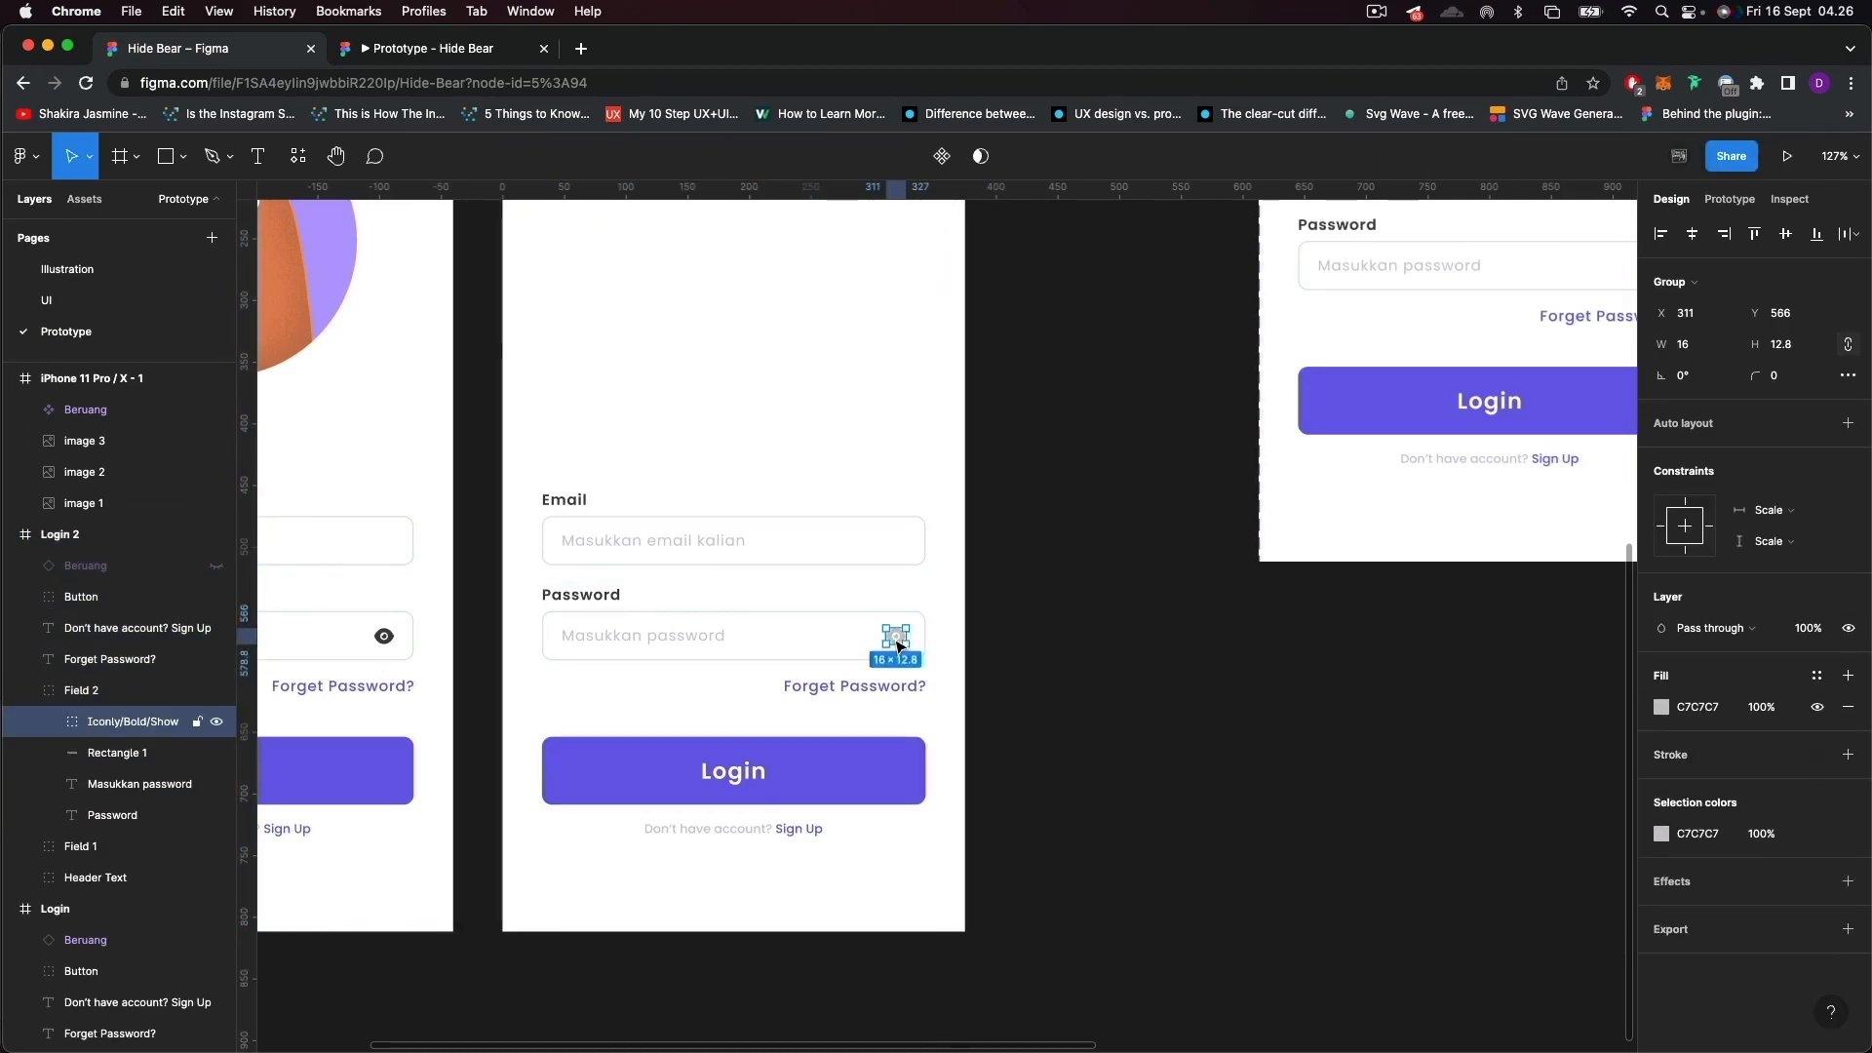
pyautogui.hscroll(-5, 685, 756)
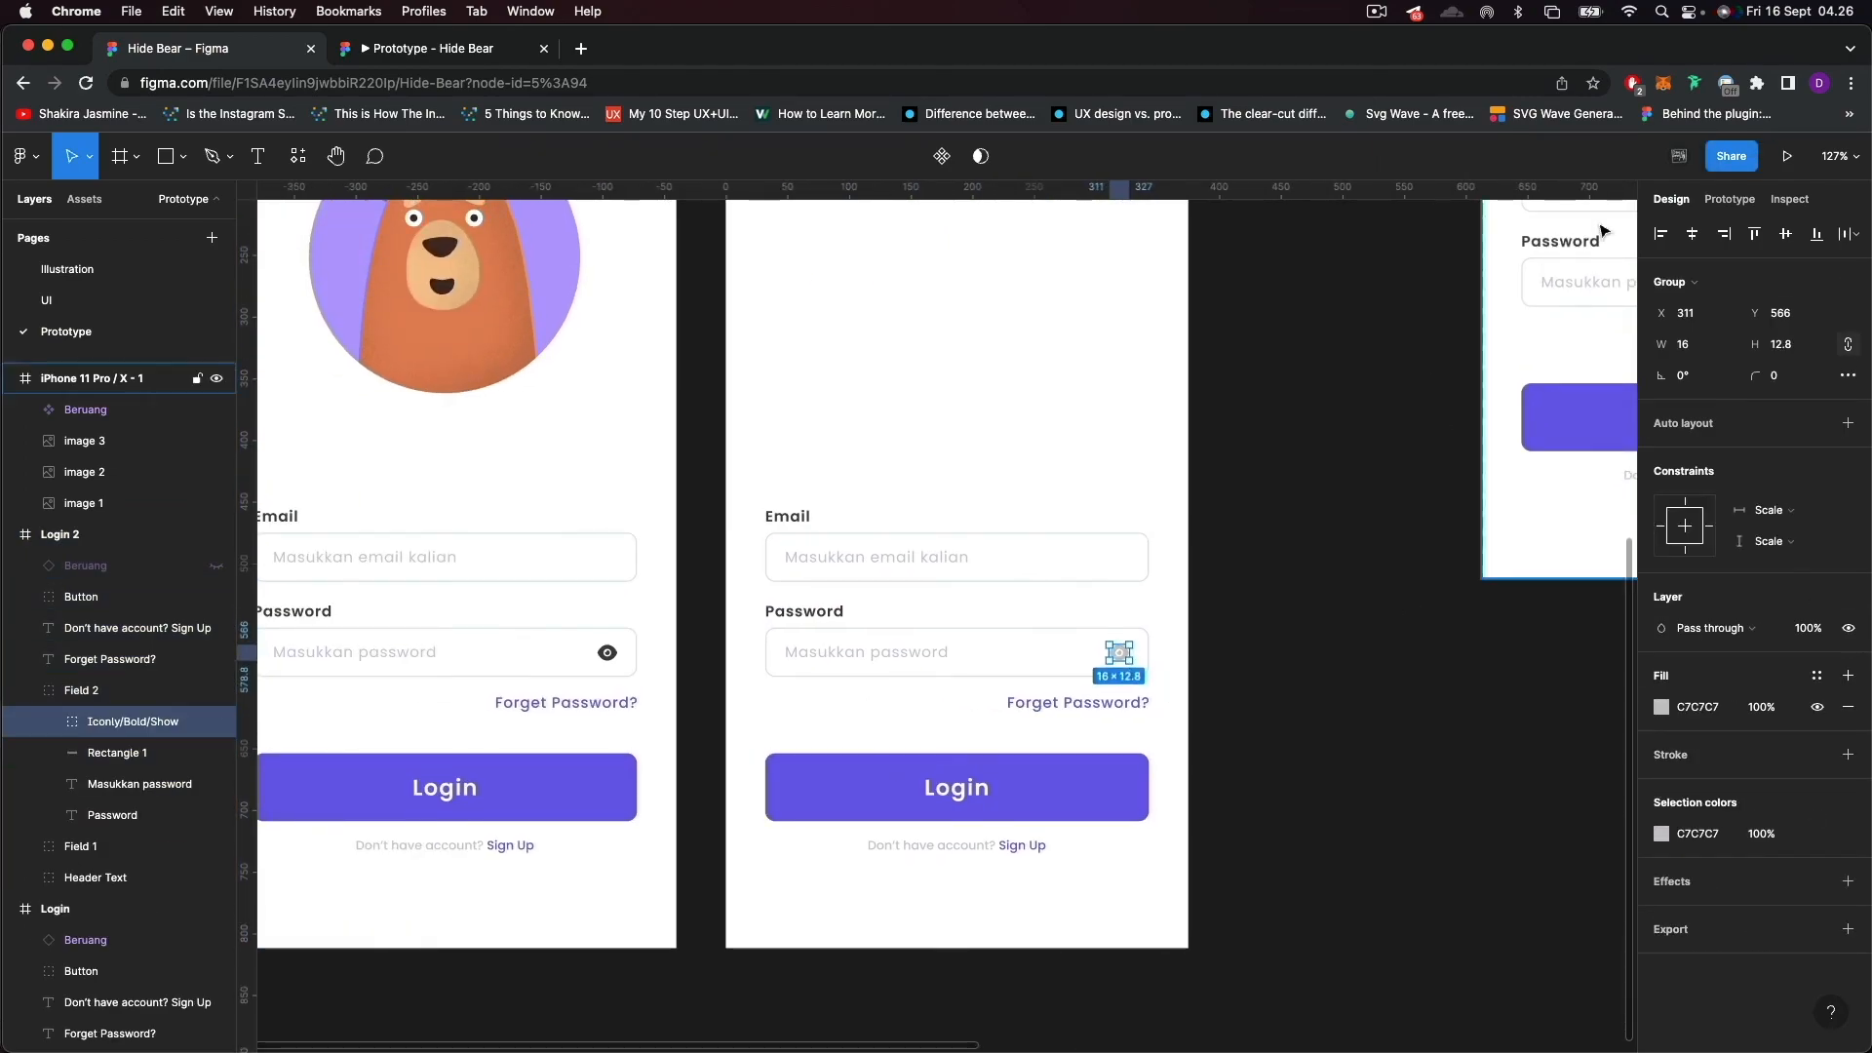
pyautogui.scroll(-3, 514, 535)
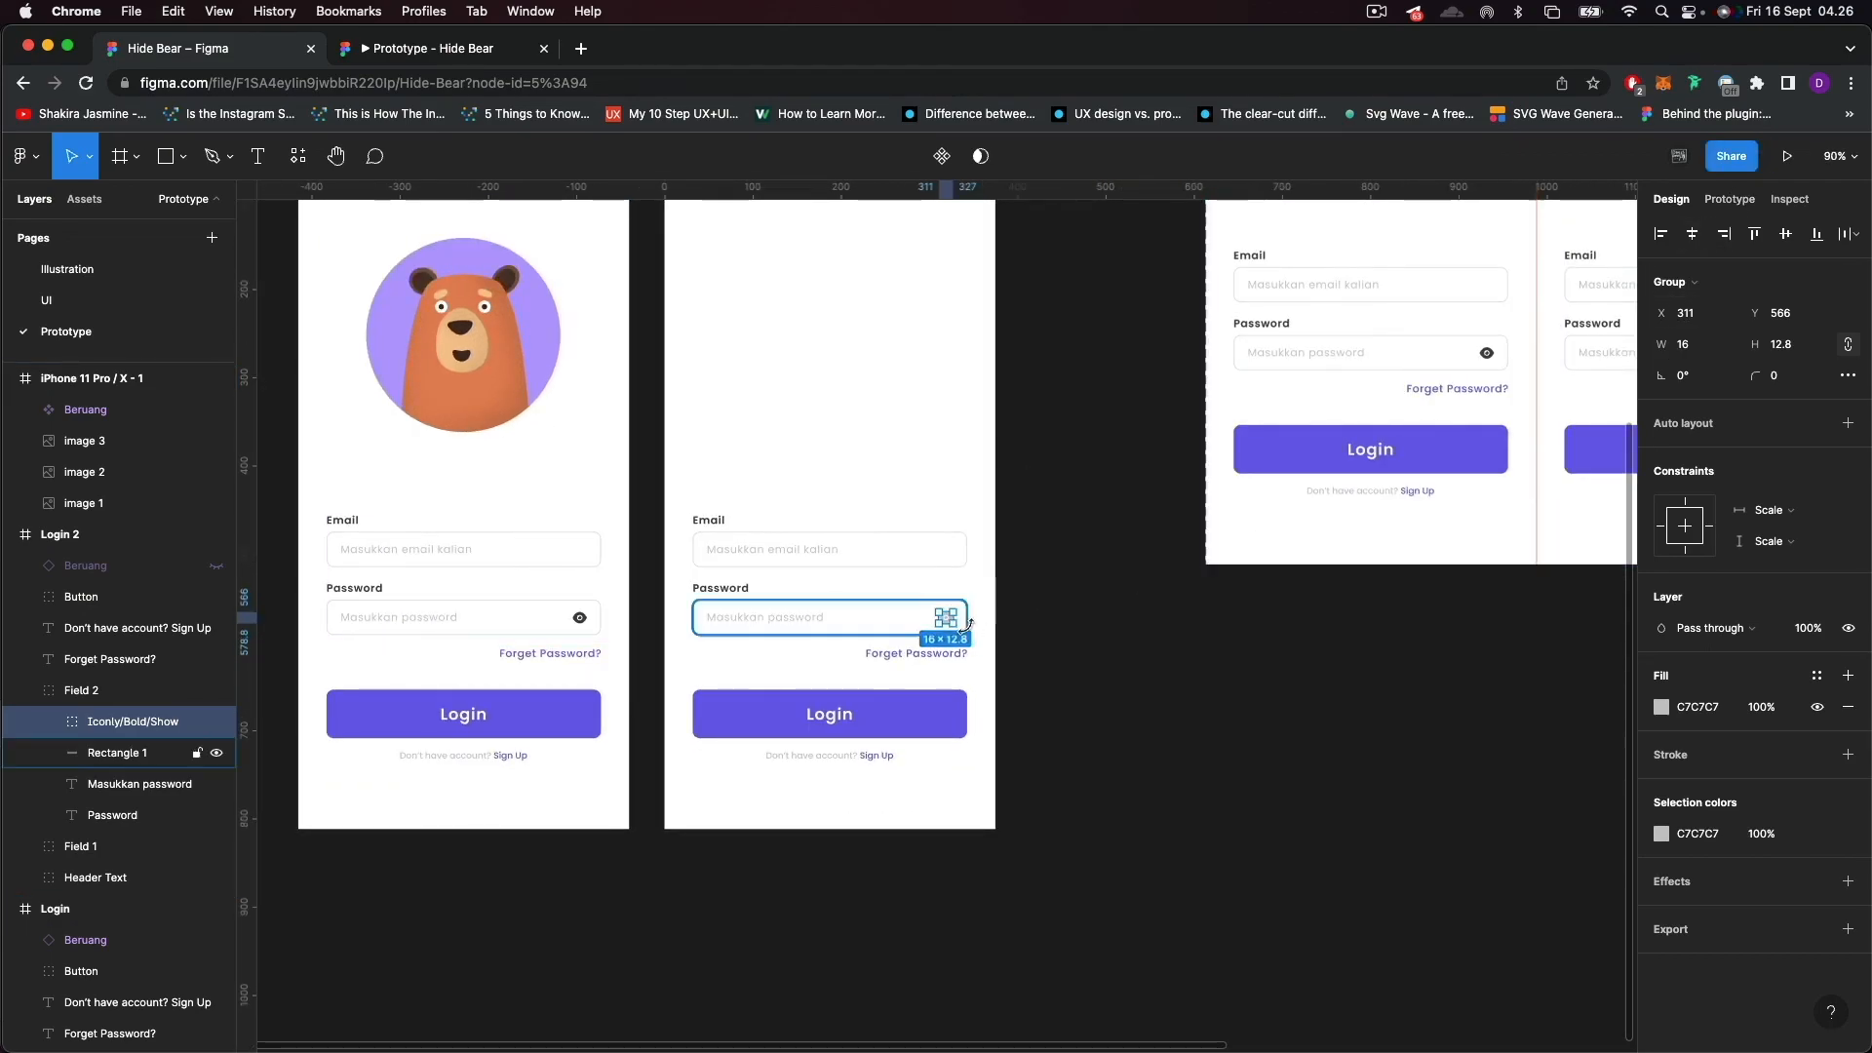
# Link the Login 2 password eye icon to the Login frame with an On click, Navigate to interaction using Smart animate, Ease out, 550ms.
pyautogui.scroll(3, 960, 634)
pyautogui.scroll(-3, 963, 636)
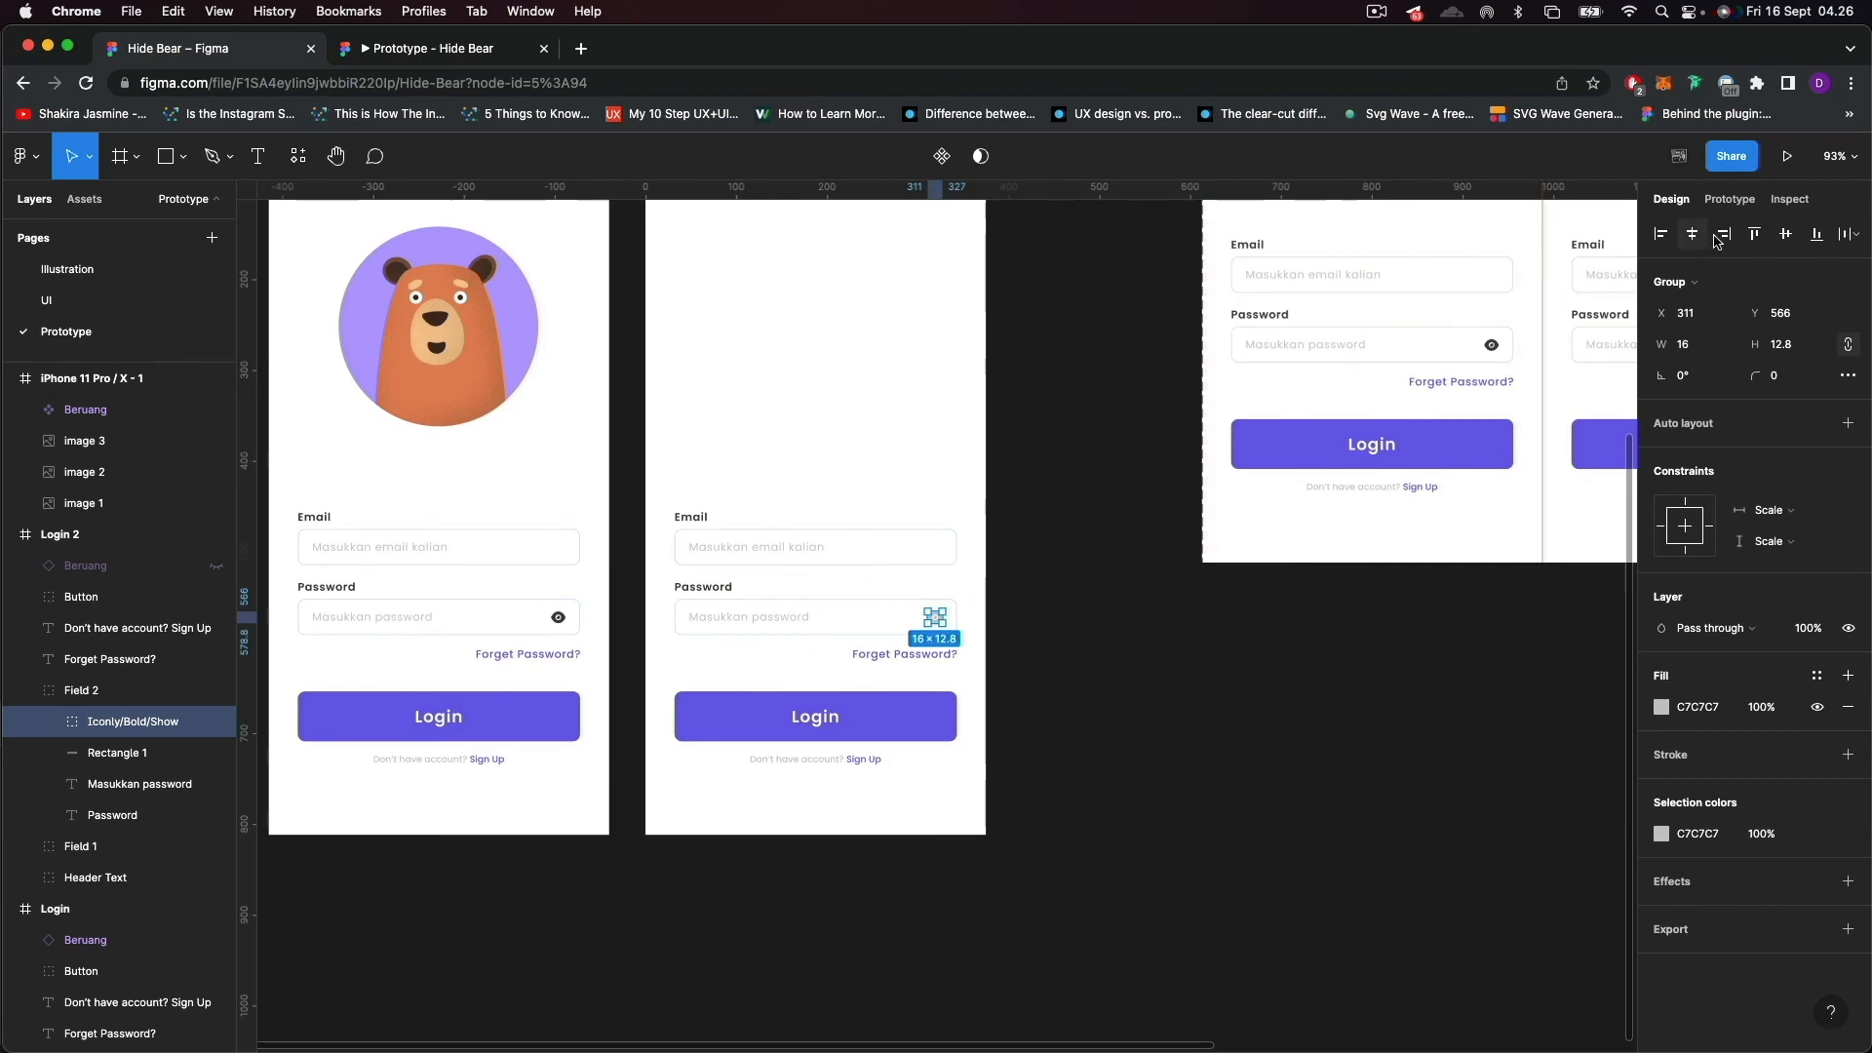
pyautogui.click(1729, 203)
pyautogui.moveTo(941, 617); pyautogui.dragTo(595, 454)
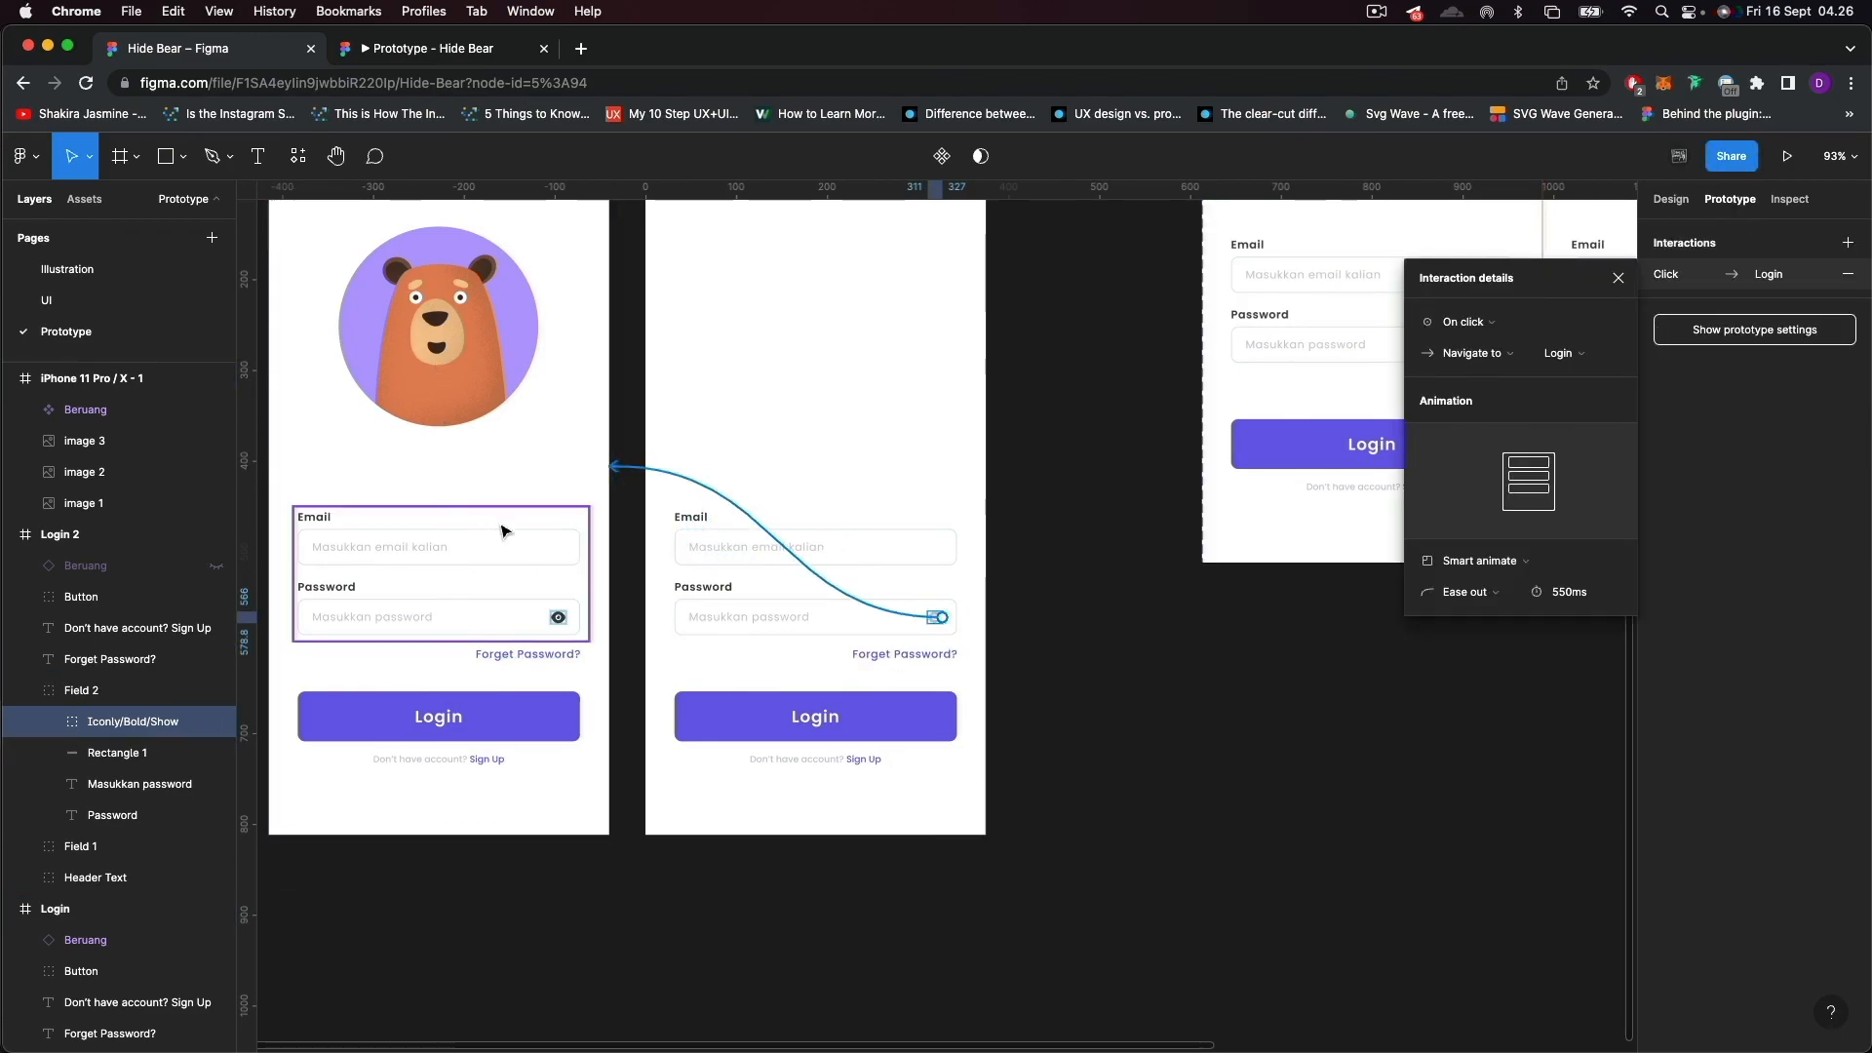
pyautogui.scroll(-2, 502, 531)
pyautogui.scroll(3, 334, 348)
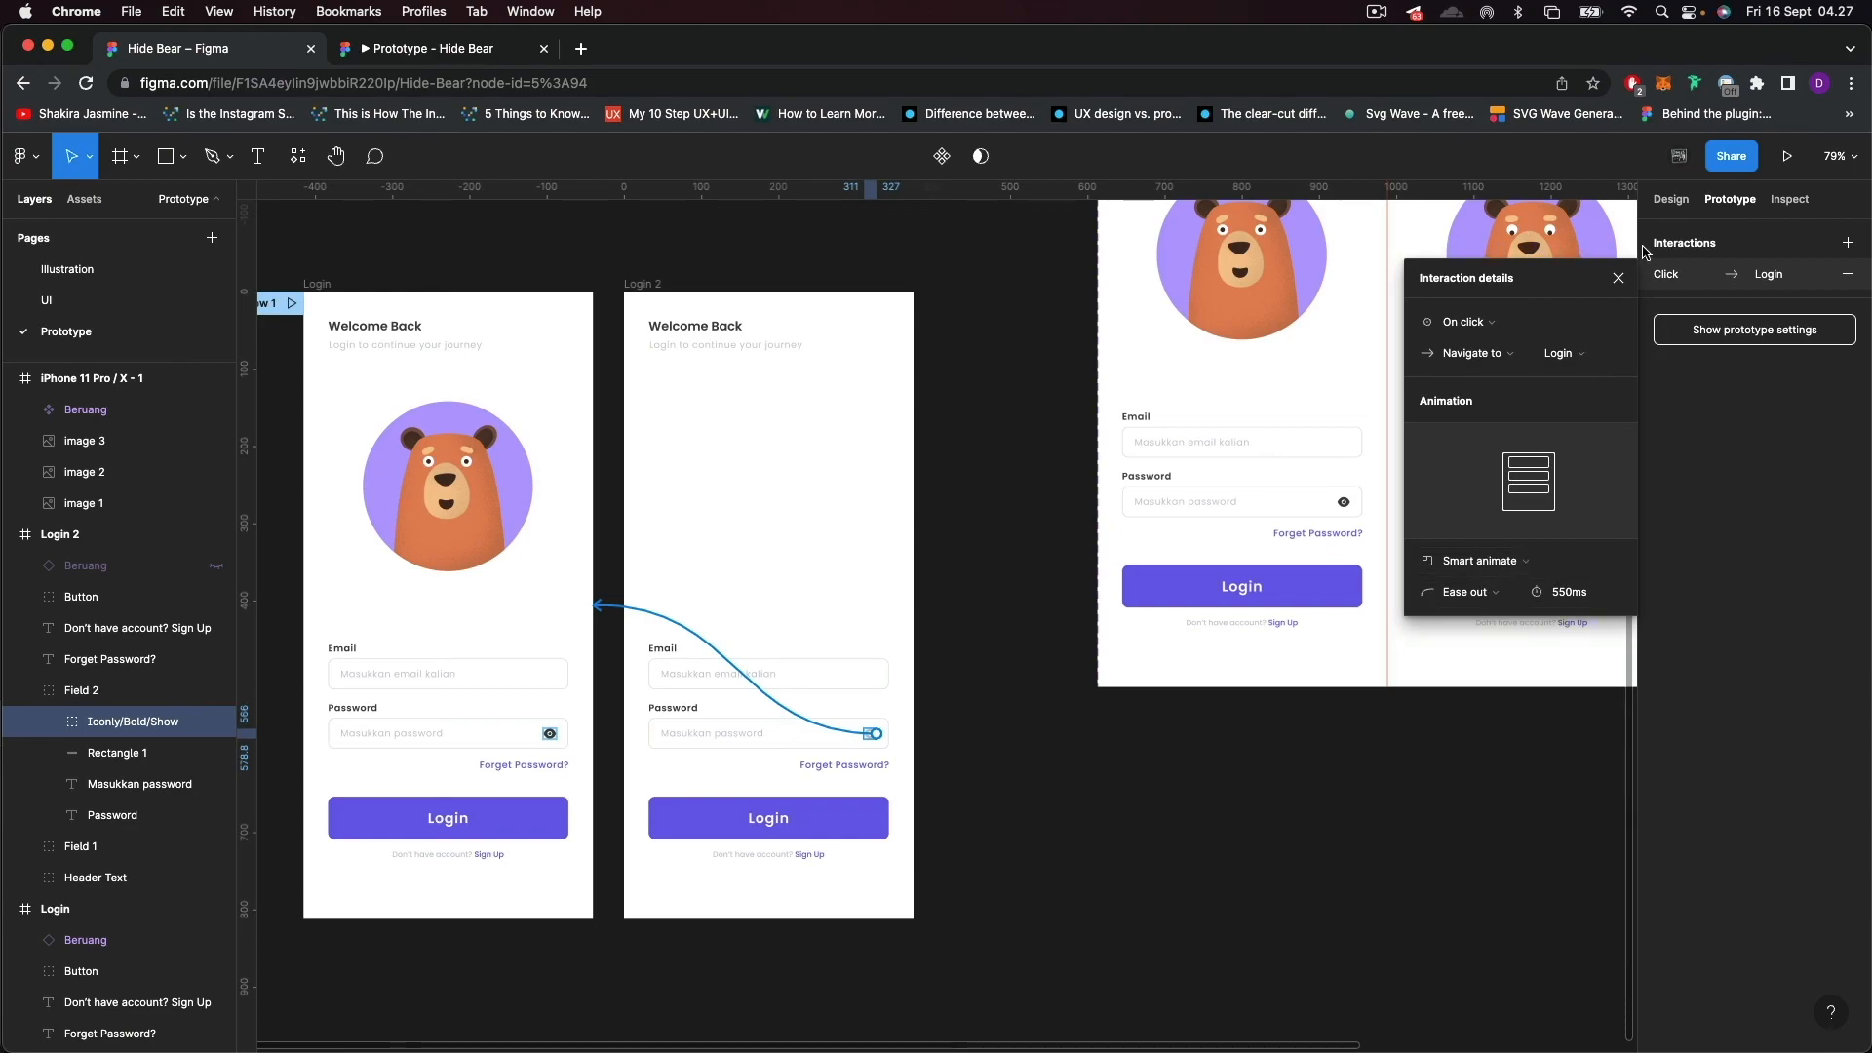
pyautogui.click(1619, 277)
# Check the prototype preview briefly, return to the design file and make the Beruang instance in Login 2 visible again.
pyautogui.click(410, 60)
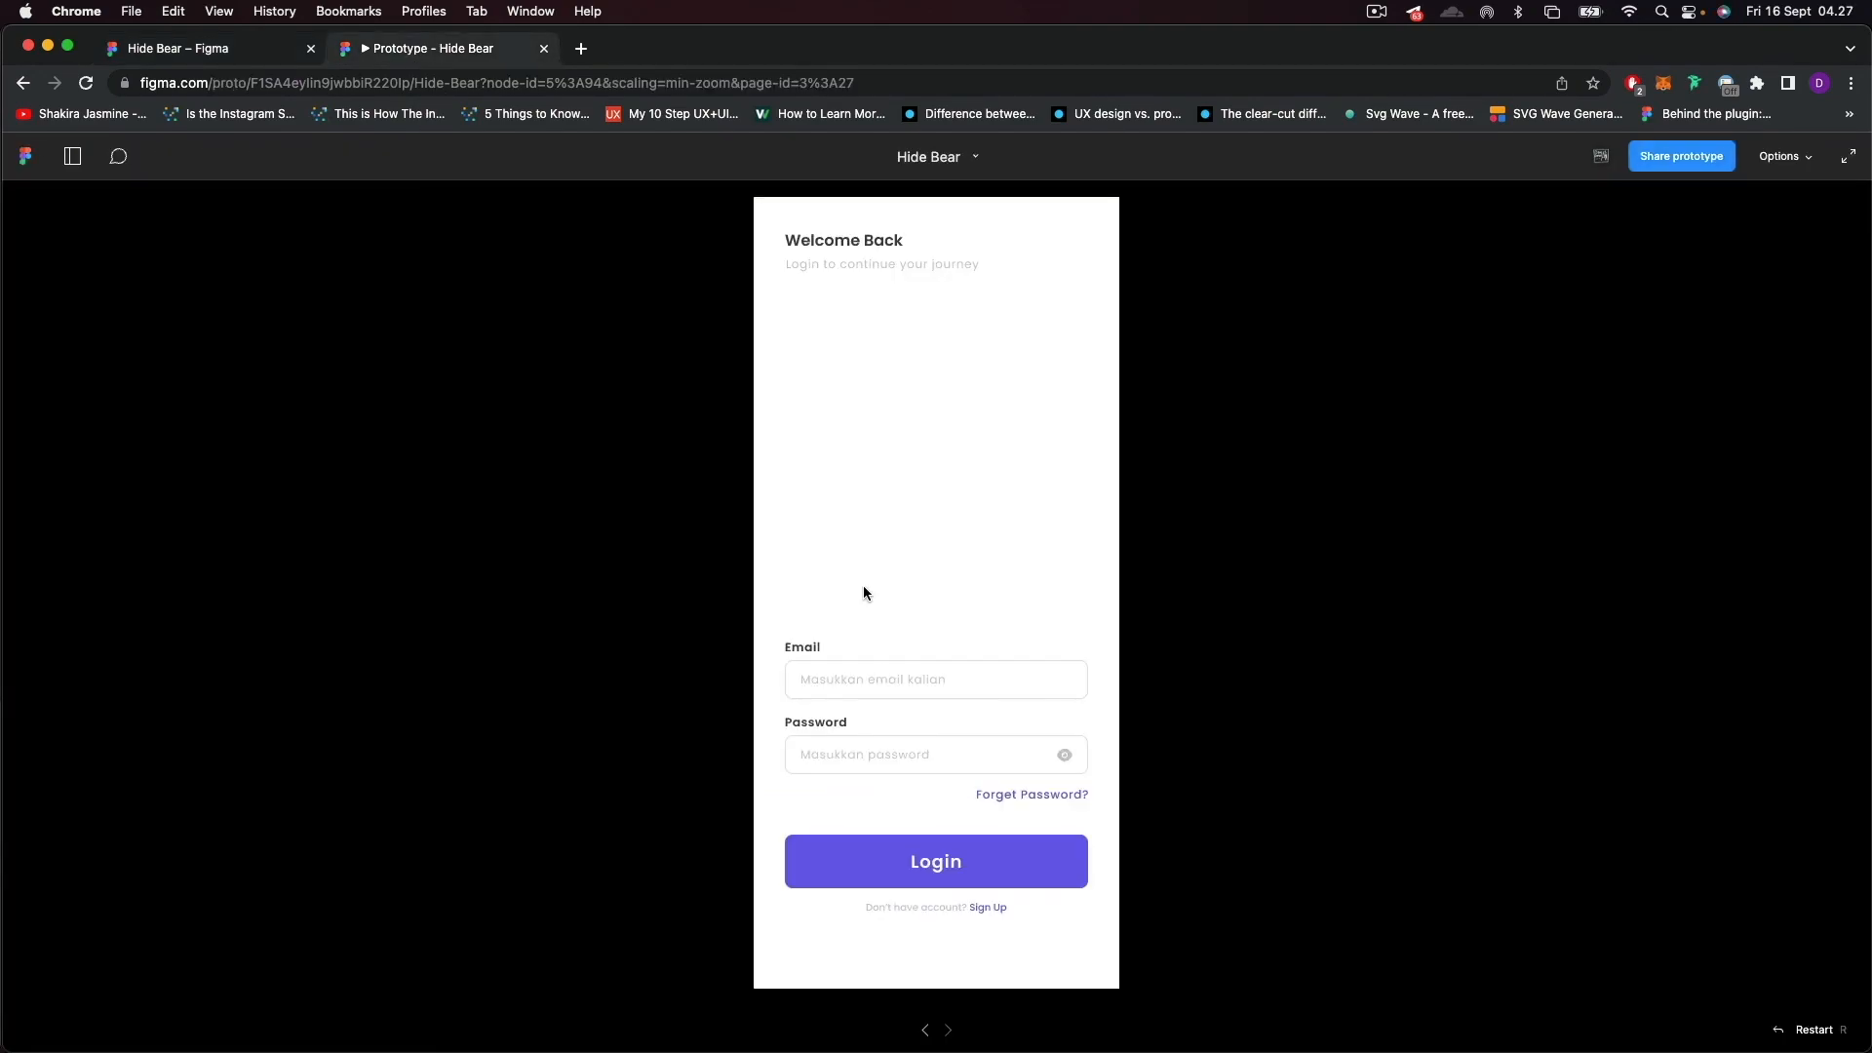
pyautogui.click(239, 51)
pyautogui.click(641, 284)
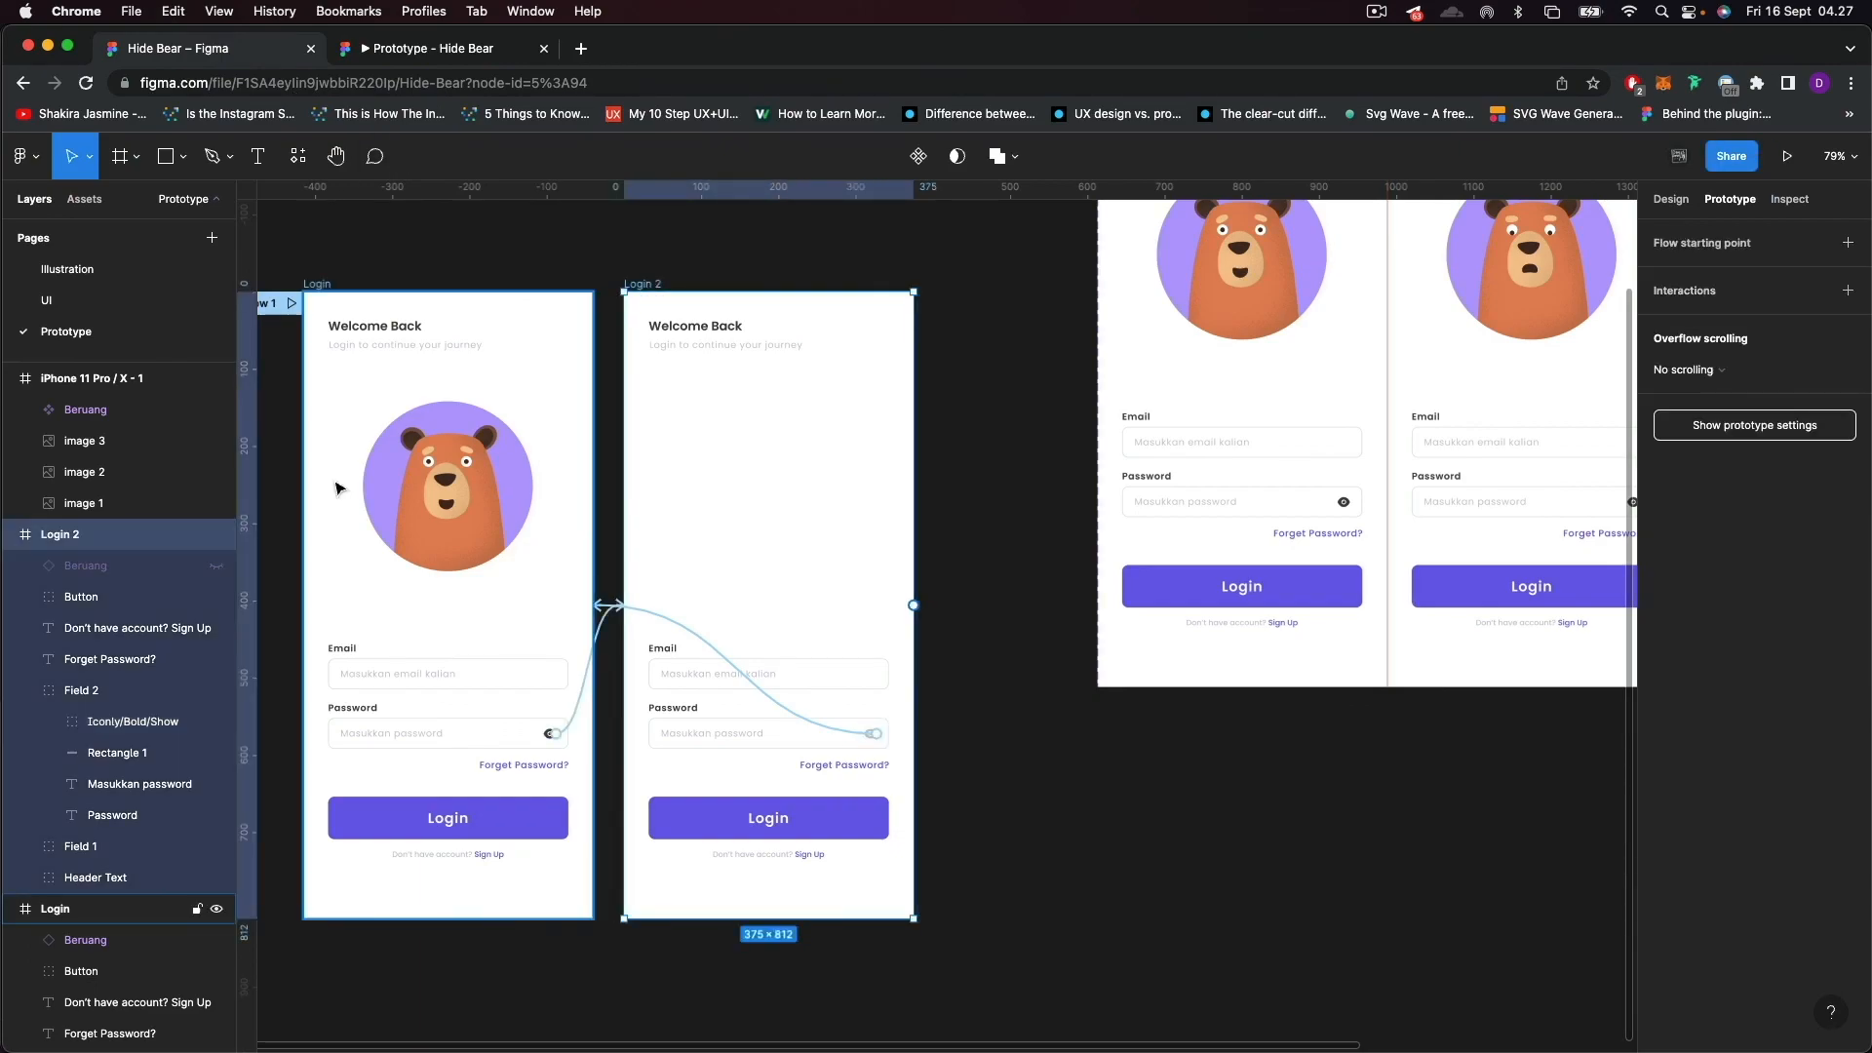
pyautogui.click(215, 568)
pyautogui.click(960, 459)
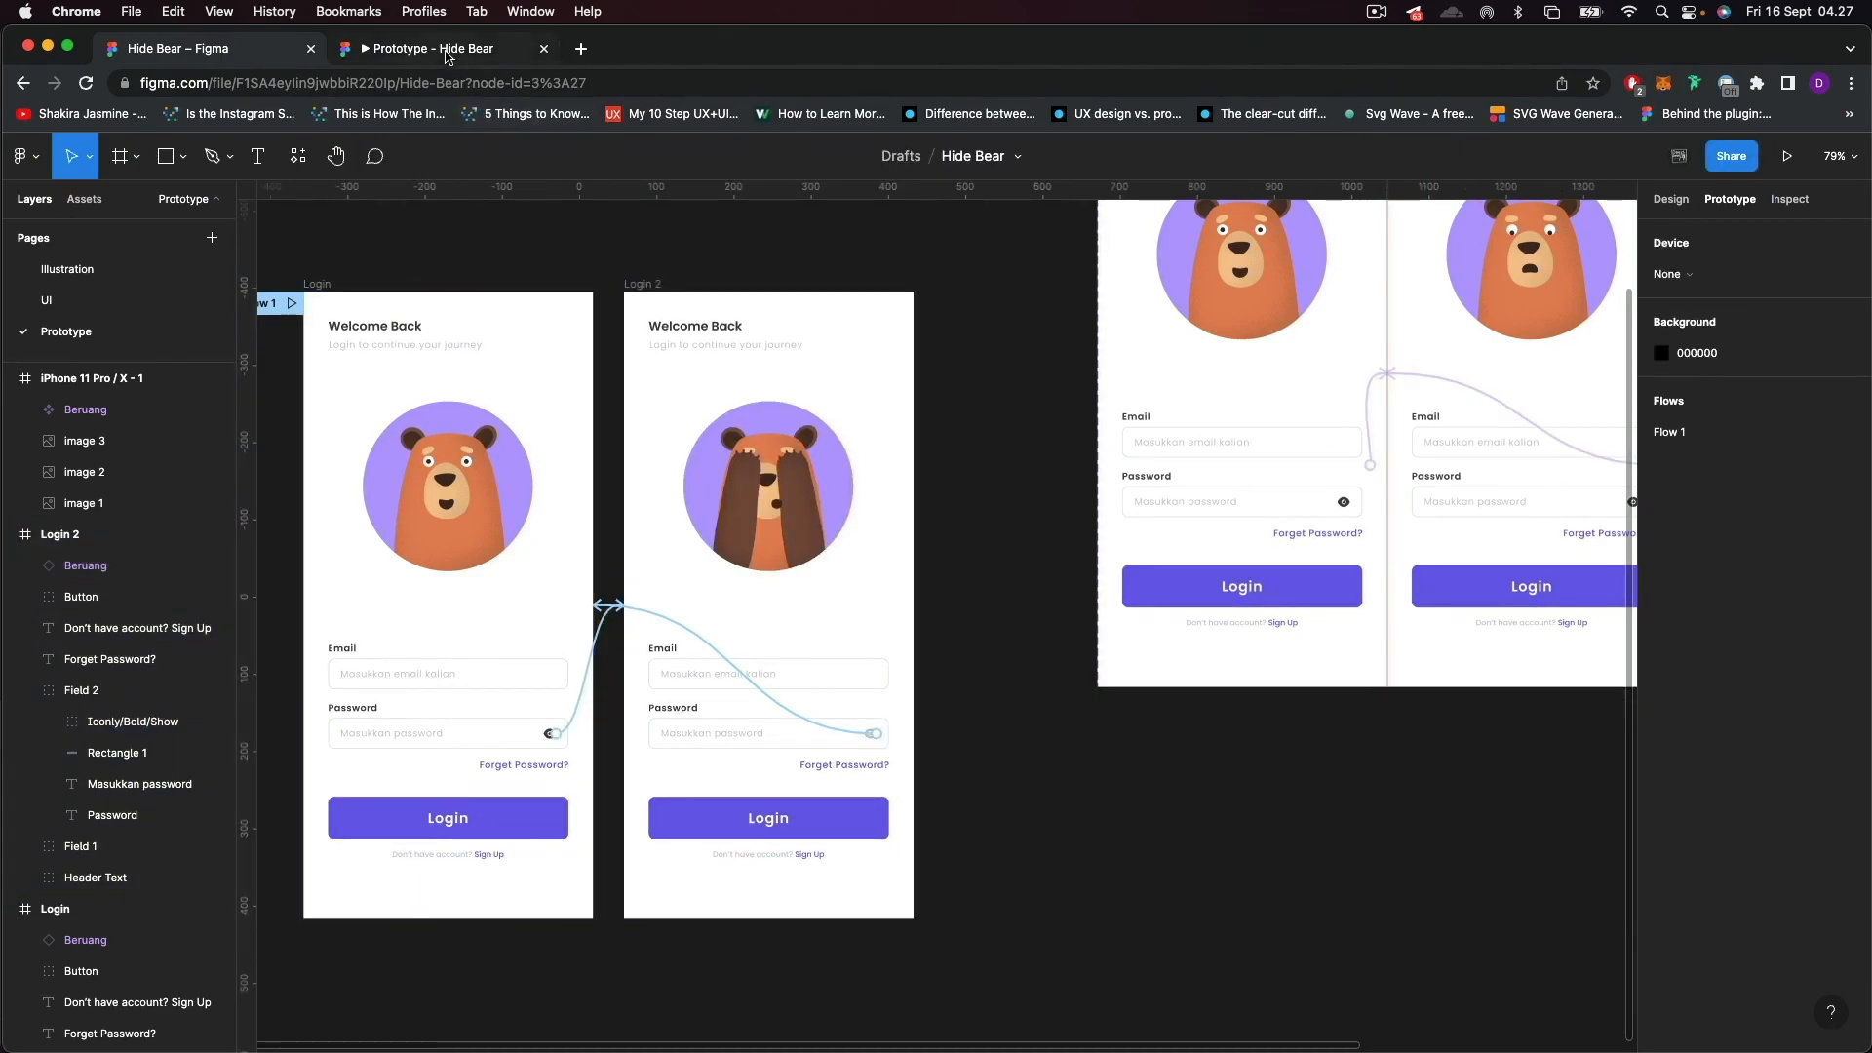
# Switch to the prototype preview and toggle the password eye icon repeatedly to test the bear animation in both directions.
pyautogui.click(447, 53)
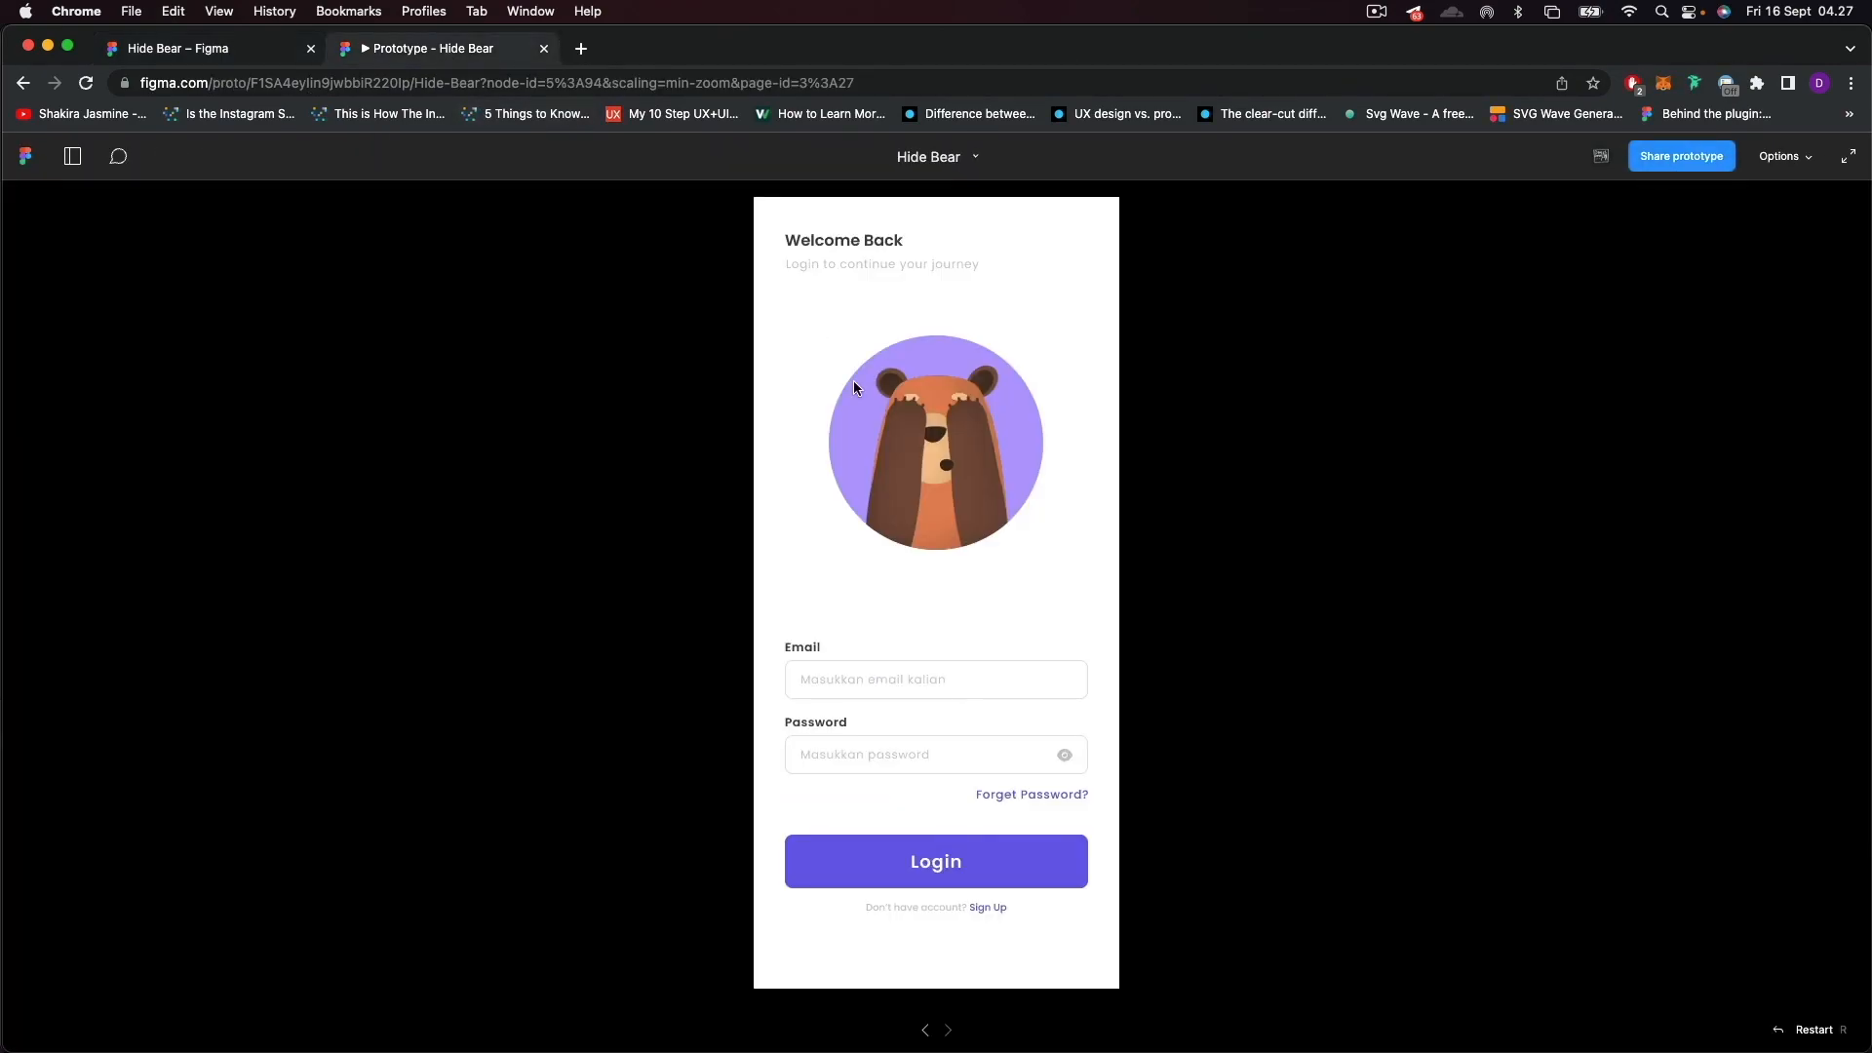
pyautogui.click(1066, 758)
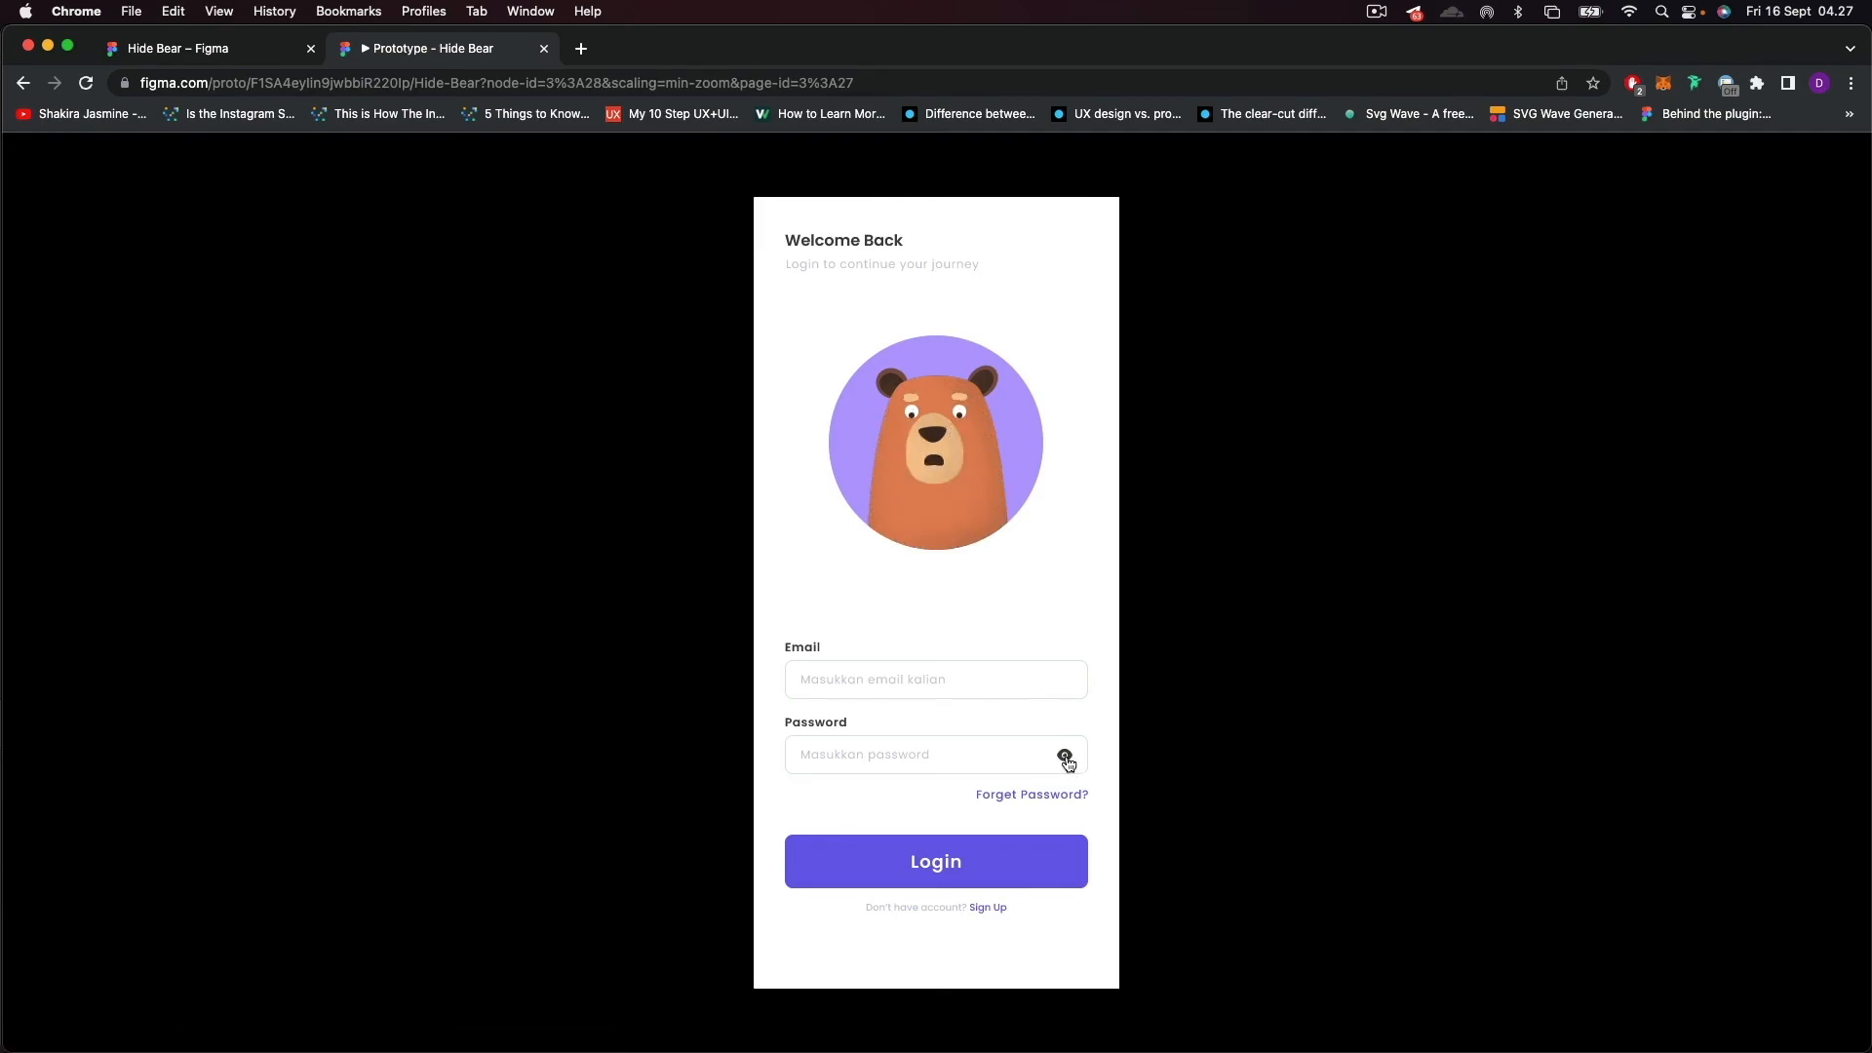
pyautogui.click(1067, 760)
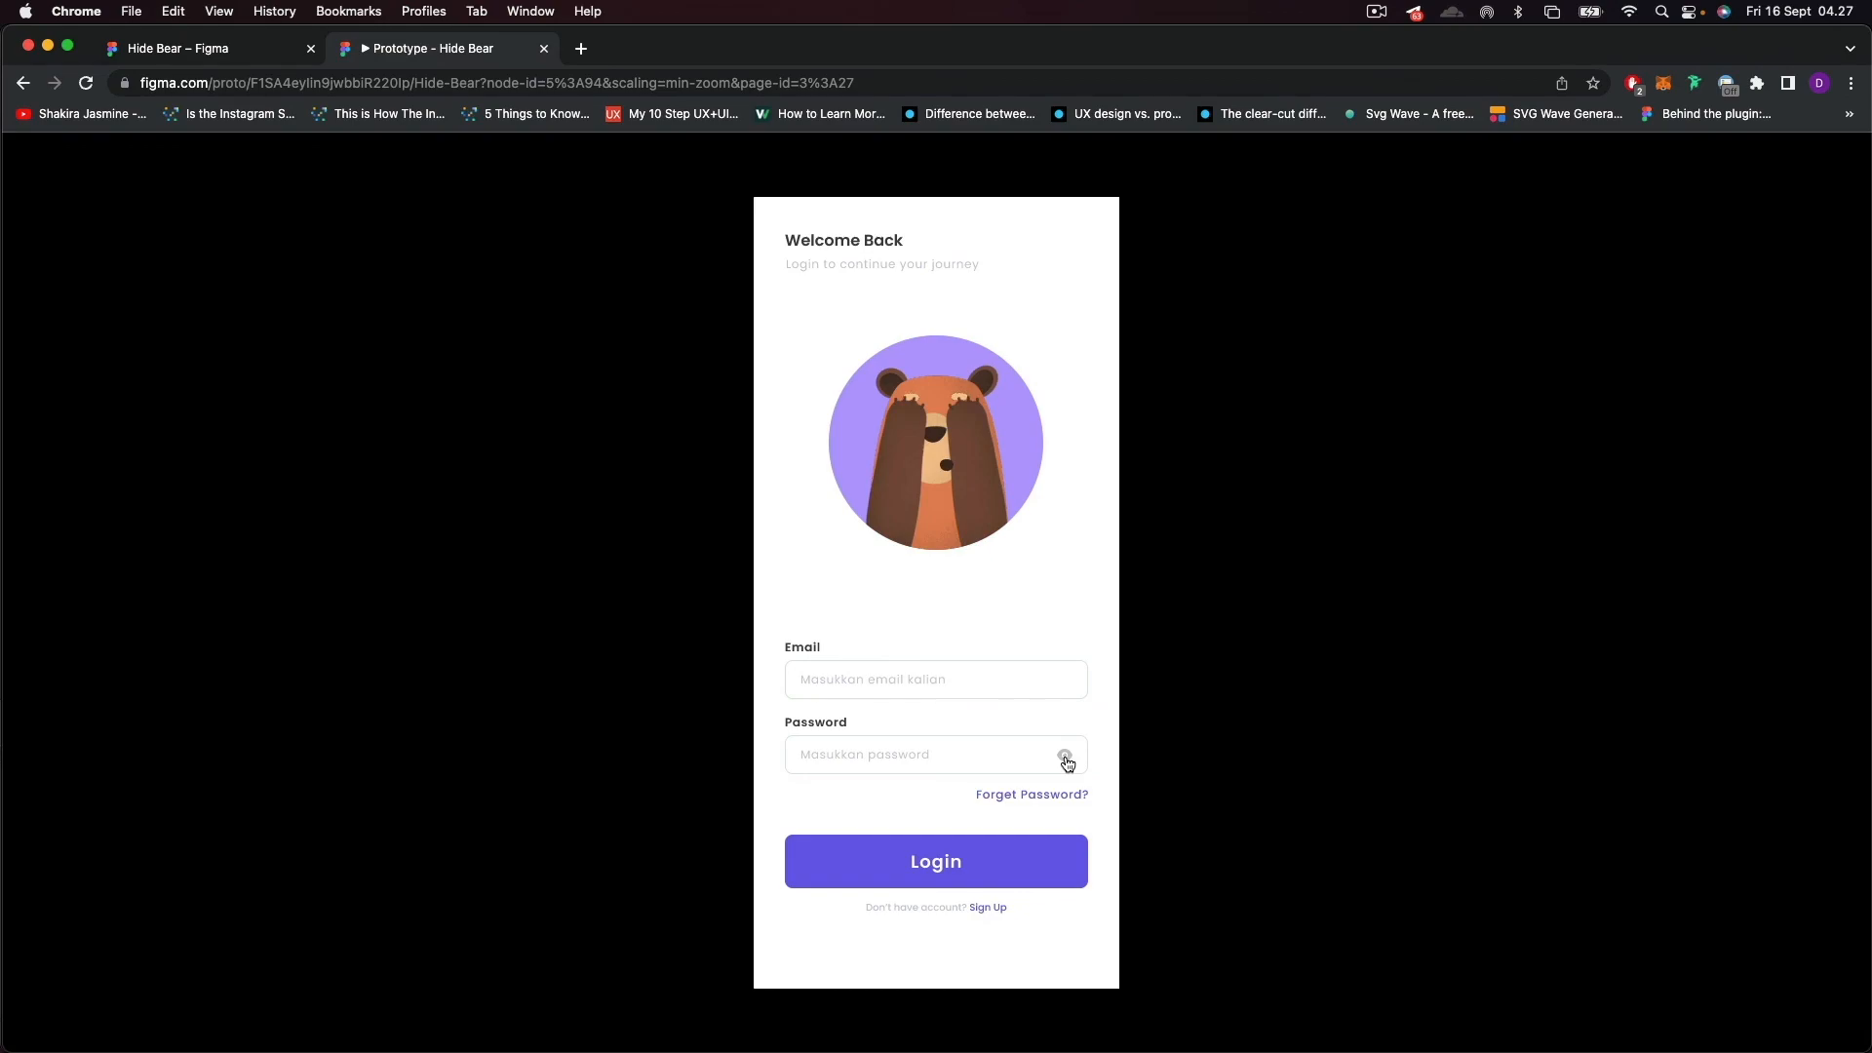
pyautogui.click(1066, 760)
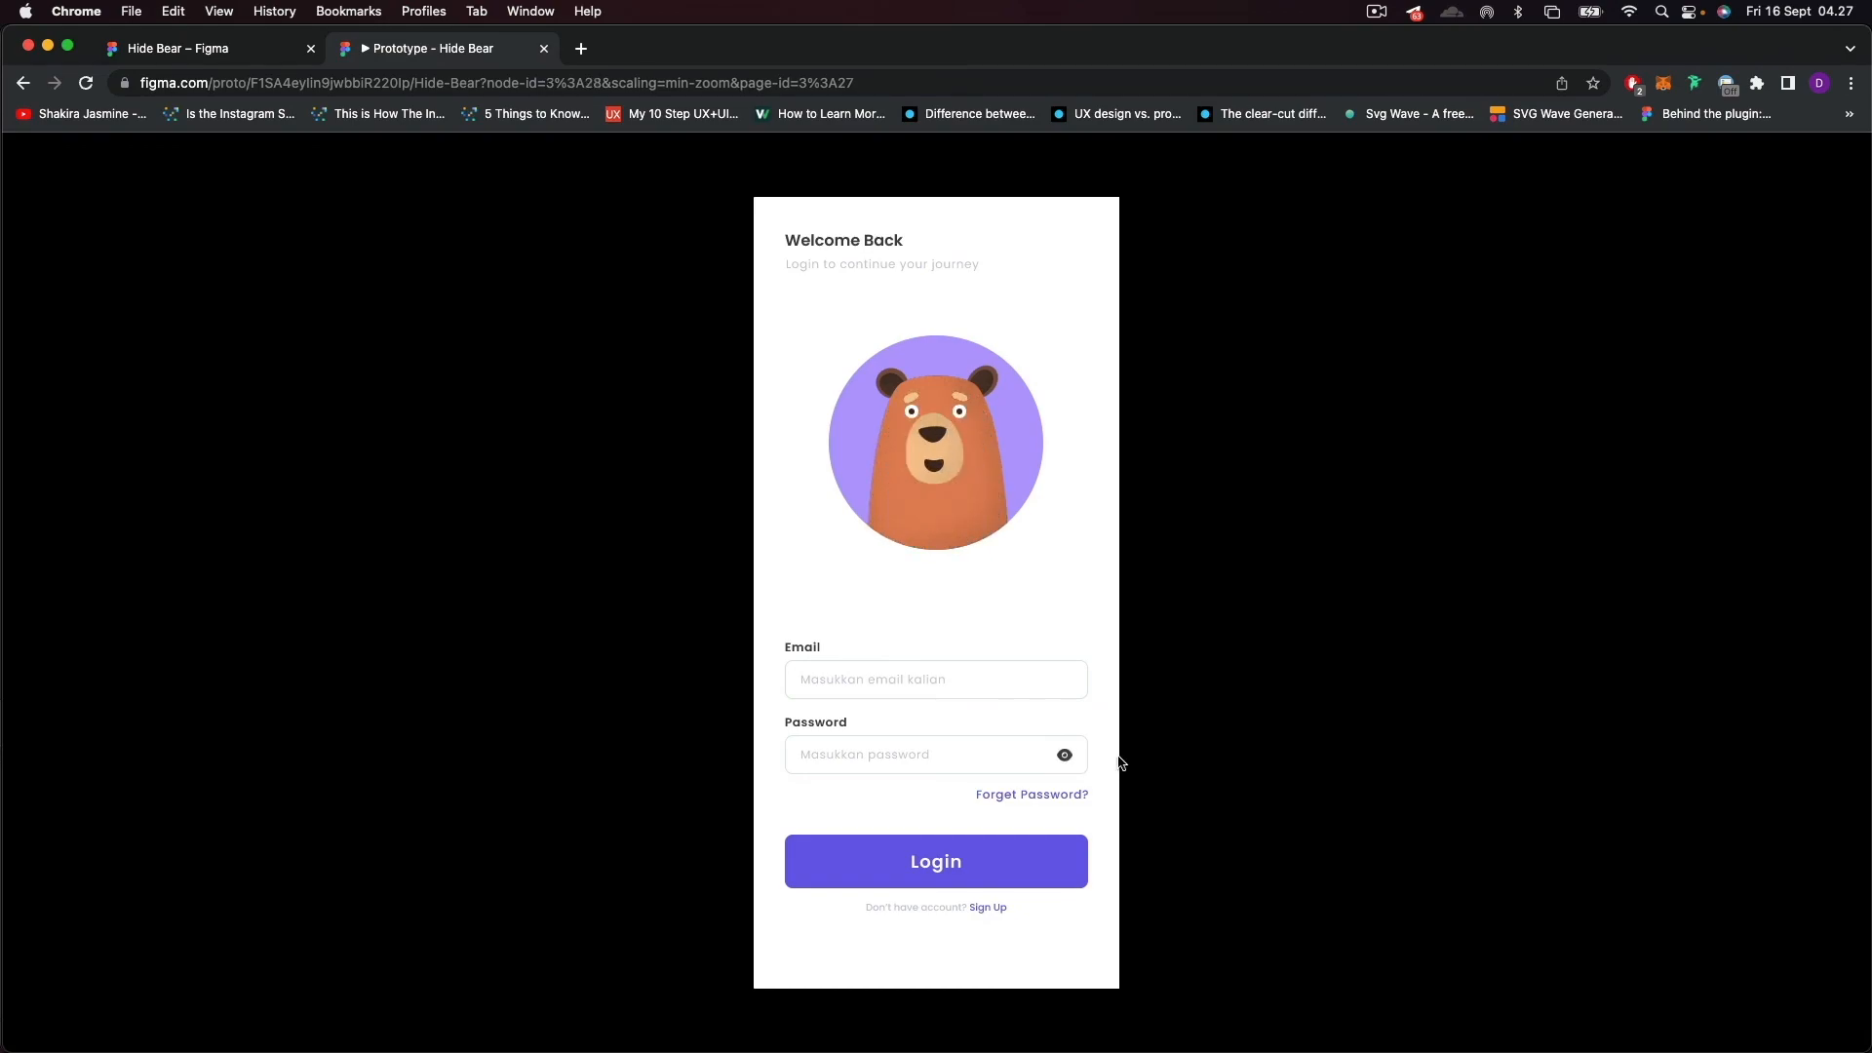